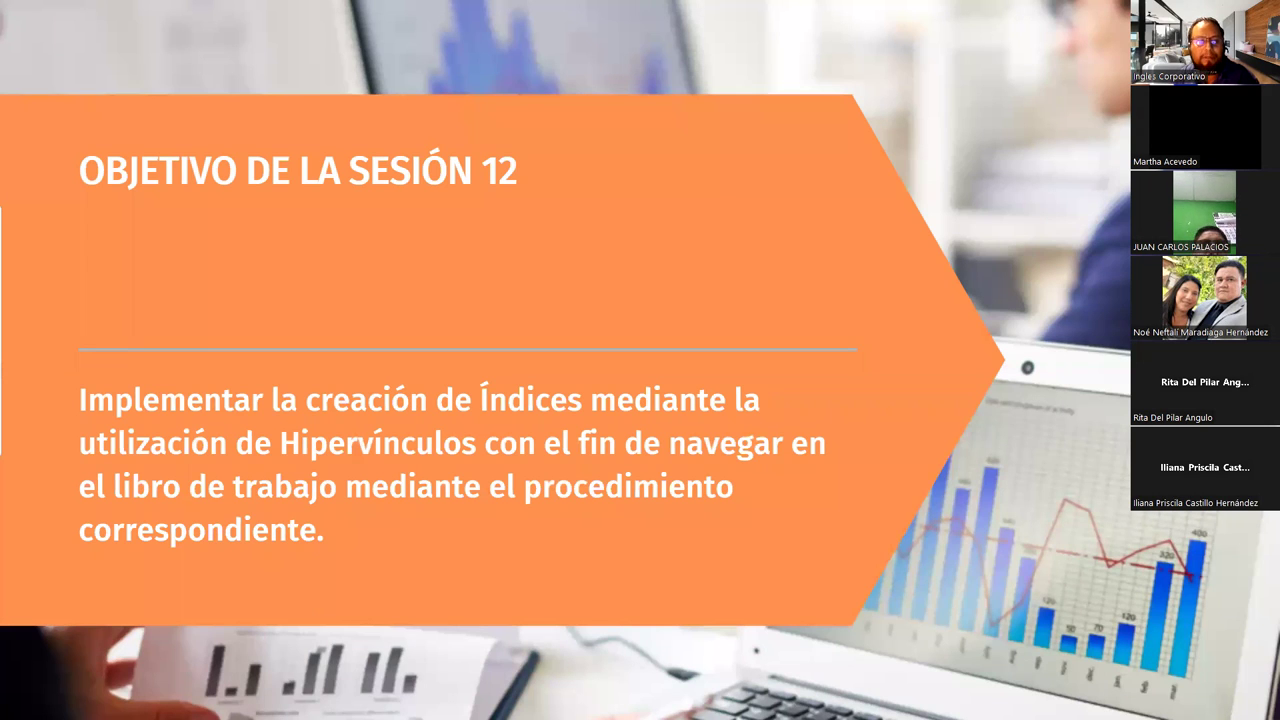
# Advance the slideshow to the 'CÓMO CREAR UN ÍNDICE DE HOJAS EN EXCEL' slide.
pyautogui.press('Right')
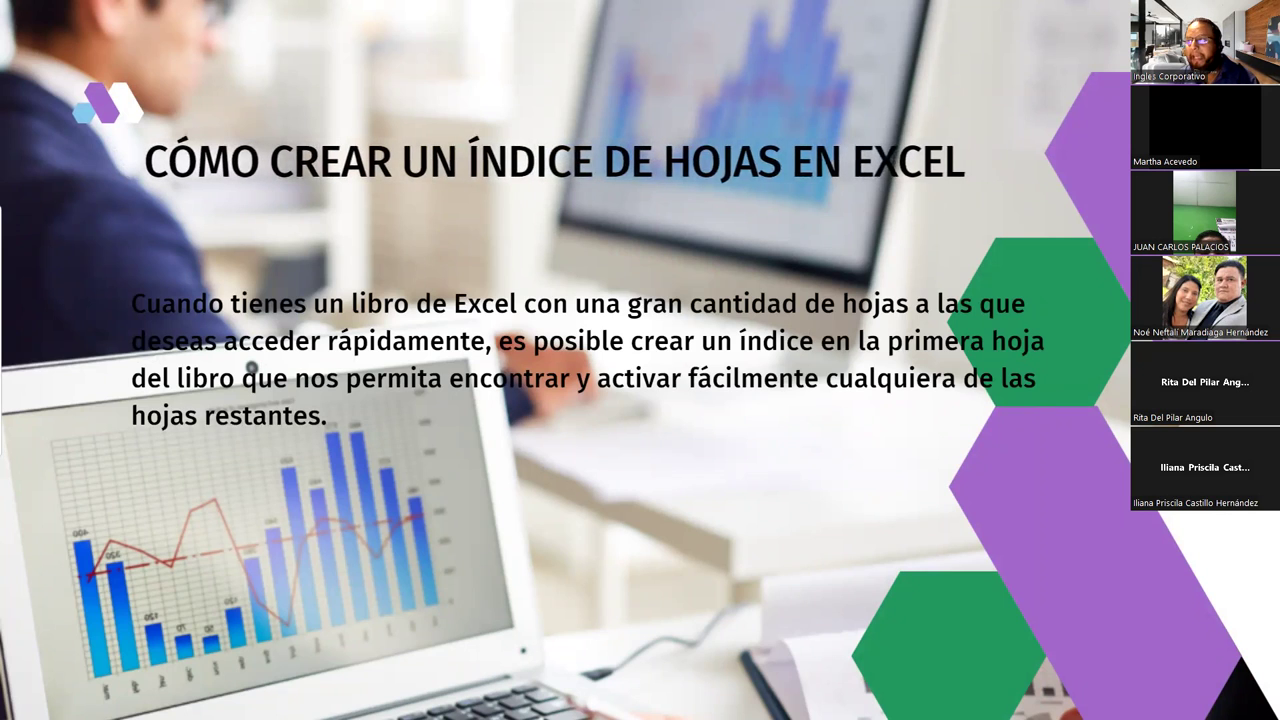
# Play the exit animation and advance to the manual sheet index slide showing Insertar hipervínculo.
pyautogui.moveTo(621, 714)
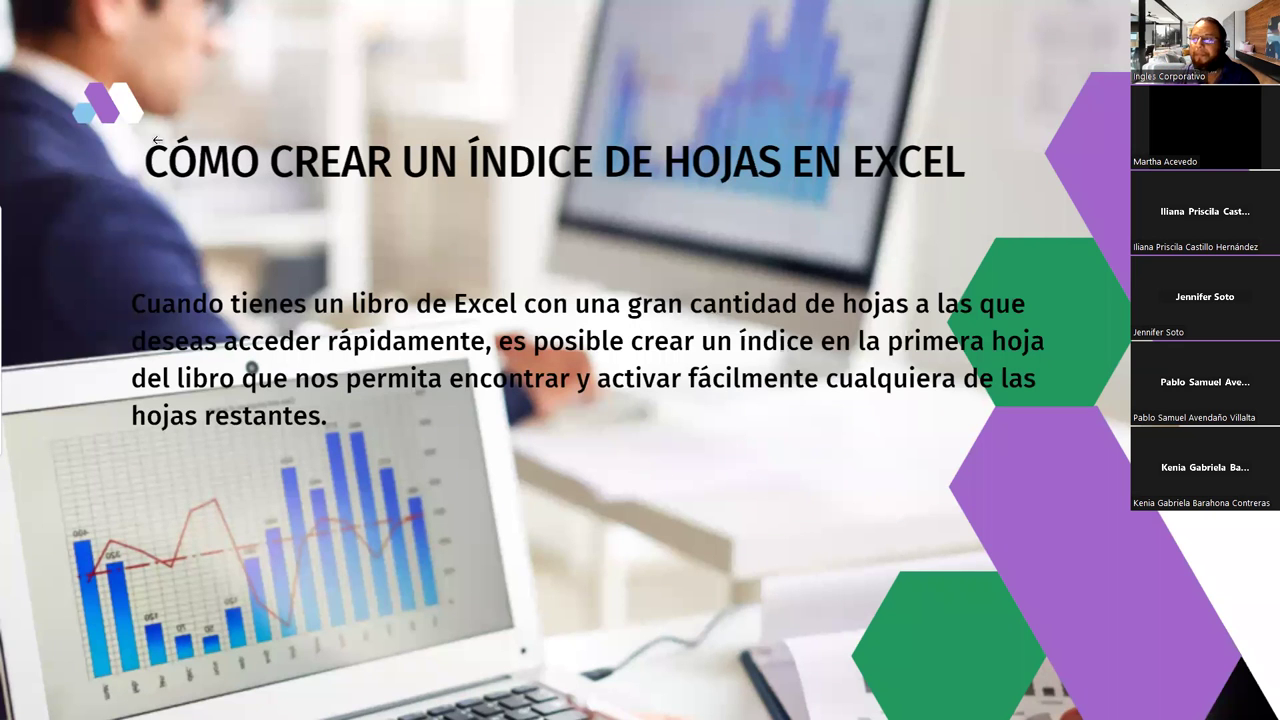
pyautogui.click(1055, 422)
pyautogui.click(1055, 422)
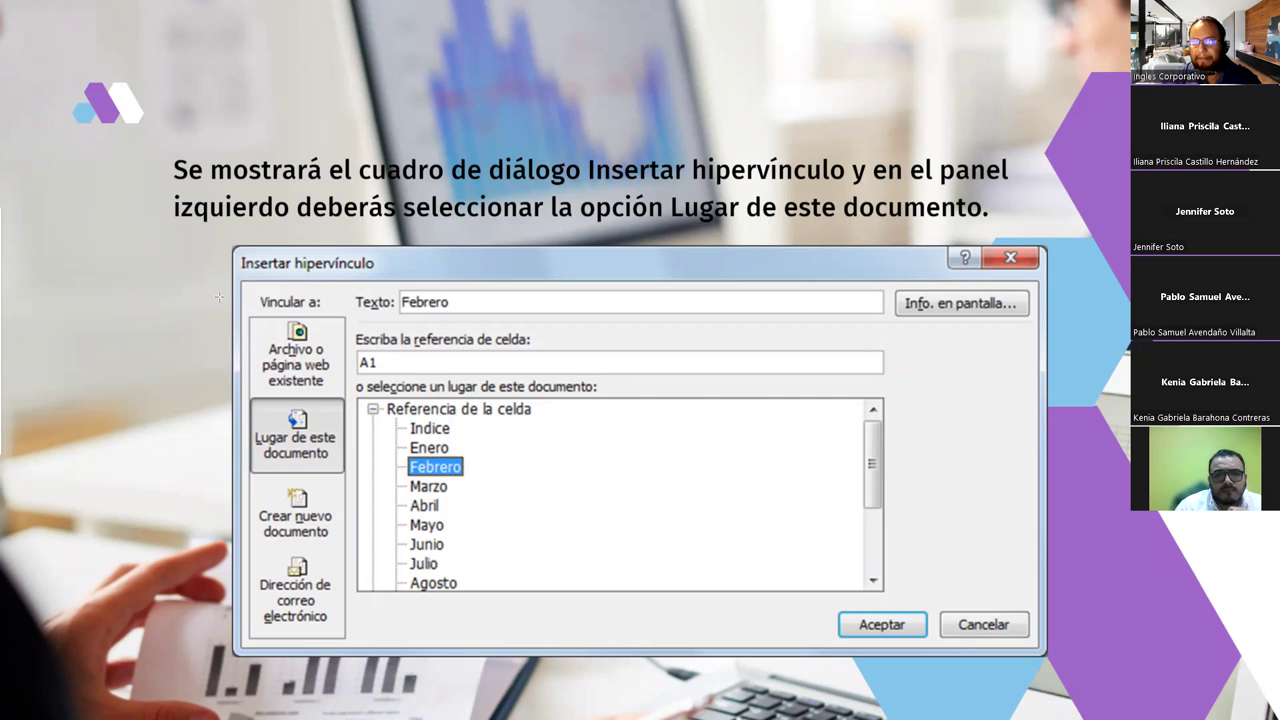
# Ink the Vincular a: label and outline Archivo o página web existente and Lugar de este documento.
pyautogui.moveTo(214, 298); pyautogui.dragTo(252, 298)
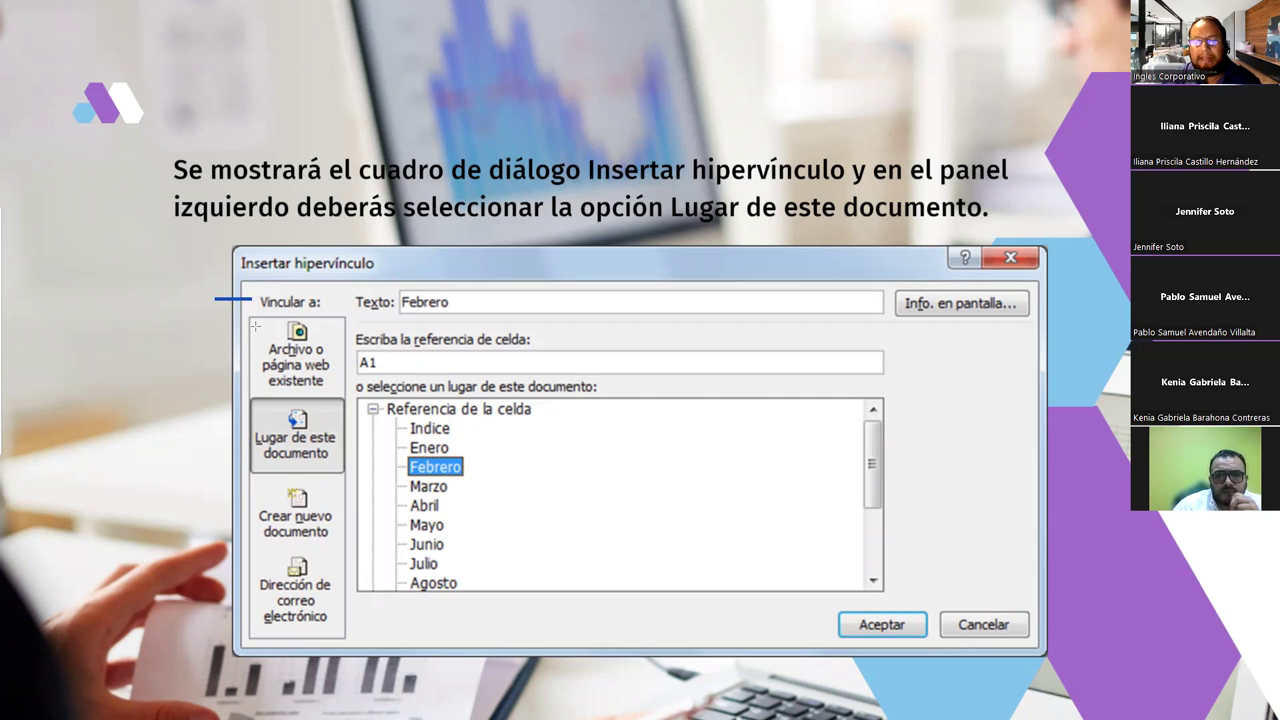
pyautogui.moveTo(252, 318); pyautogui.dragTo(342, 398)
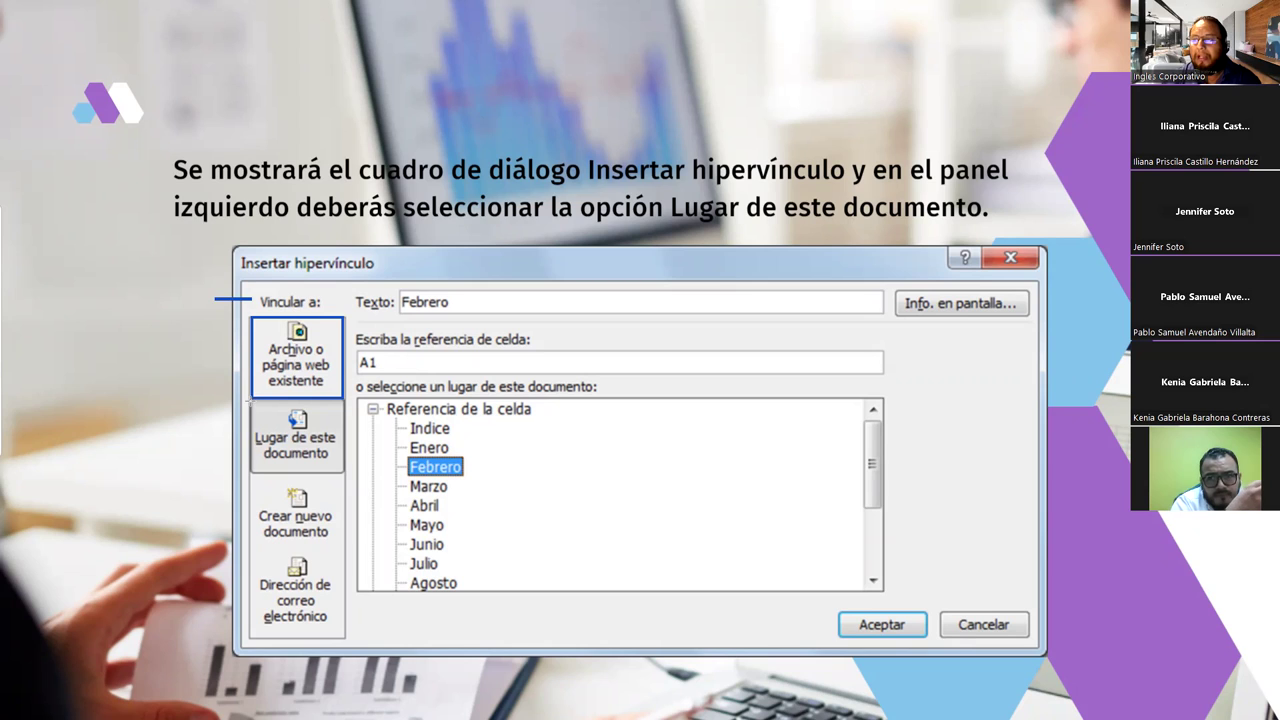
pyautogui.moveTo(252, 400); pyautogui.dragTo(343, 477)
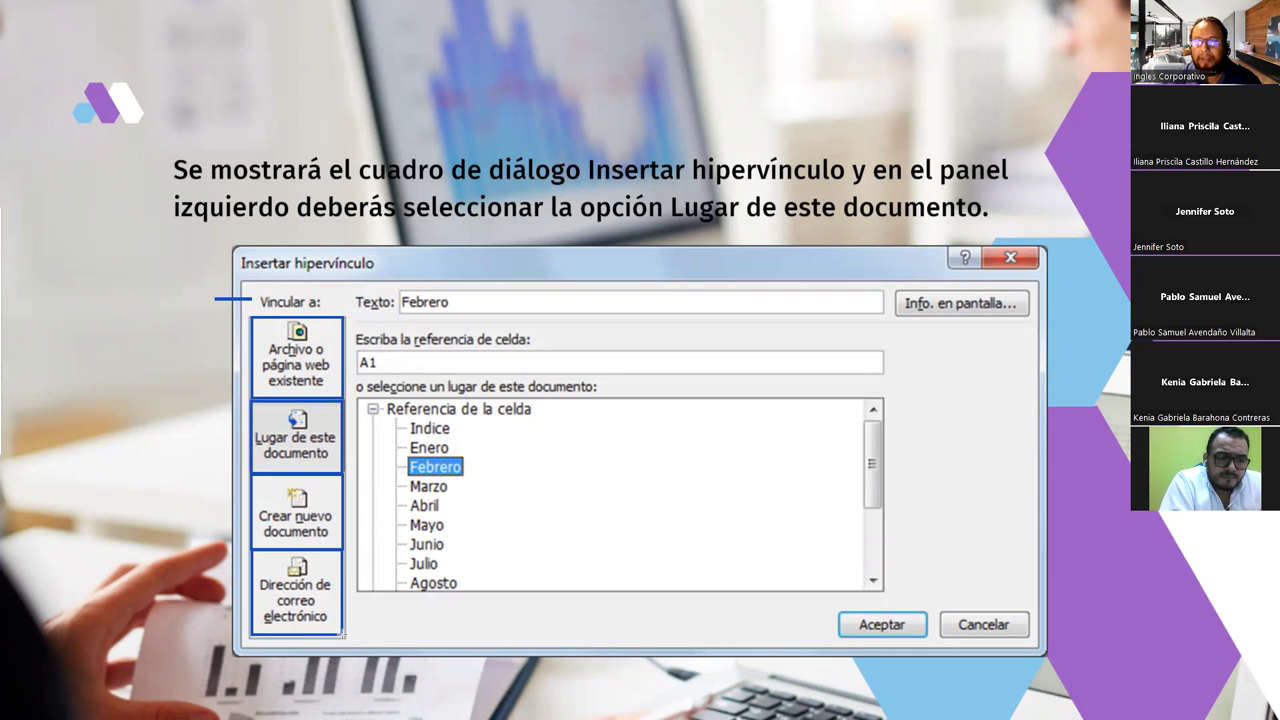
# Outline the Texto: Febrero field, the cell reference field and the document places list.
pyautogui.moveTo(396, 288); pyautogui.dragTo(890, 320)
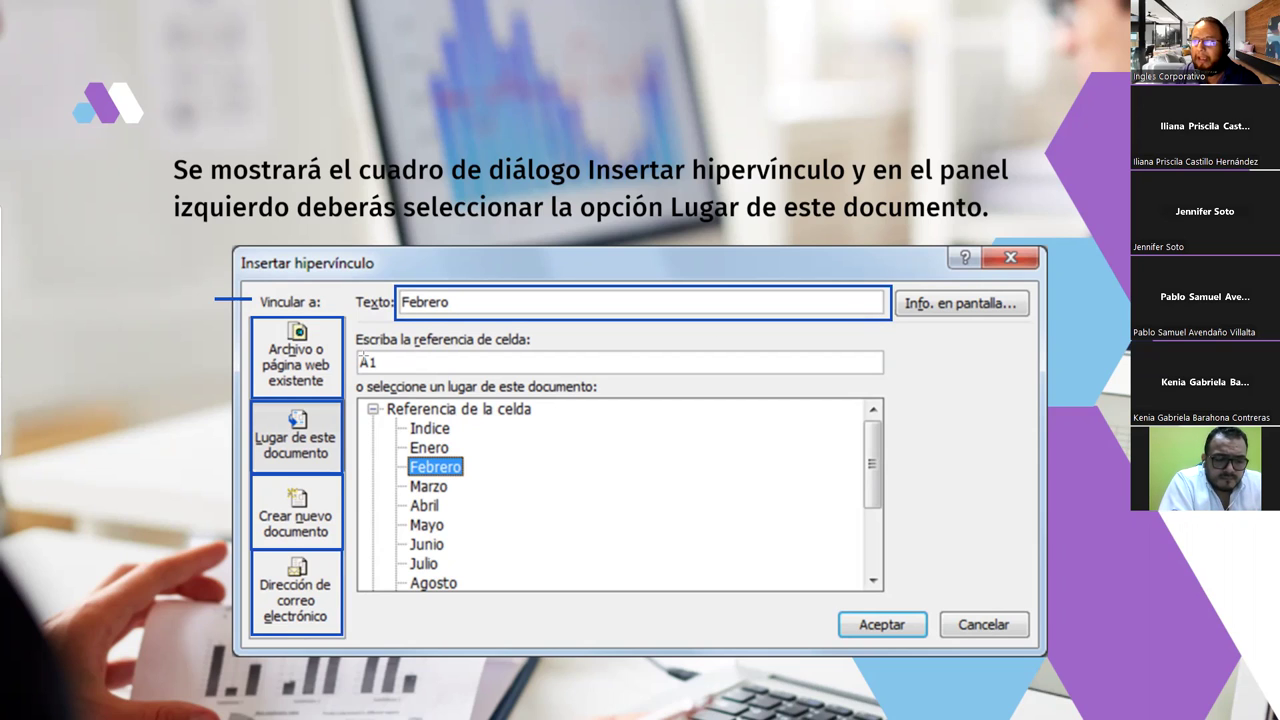
pyautogui.moveTo(356, 346); pyautogui.dragTo(892, 380)
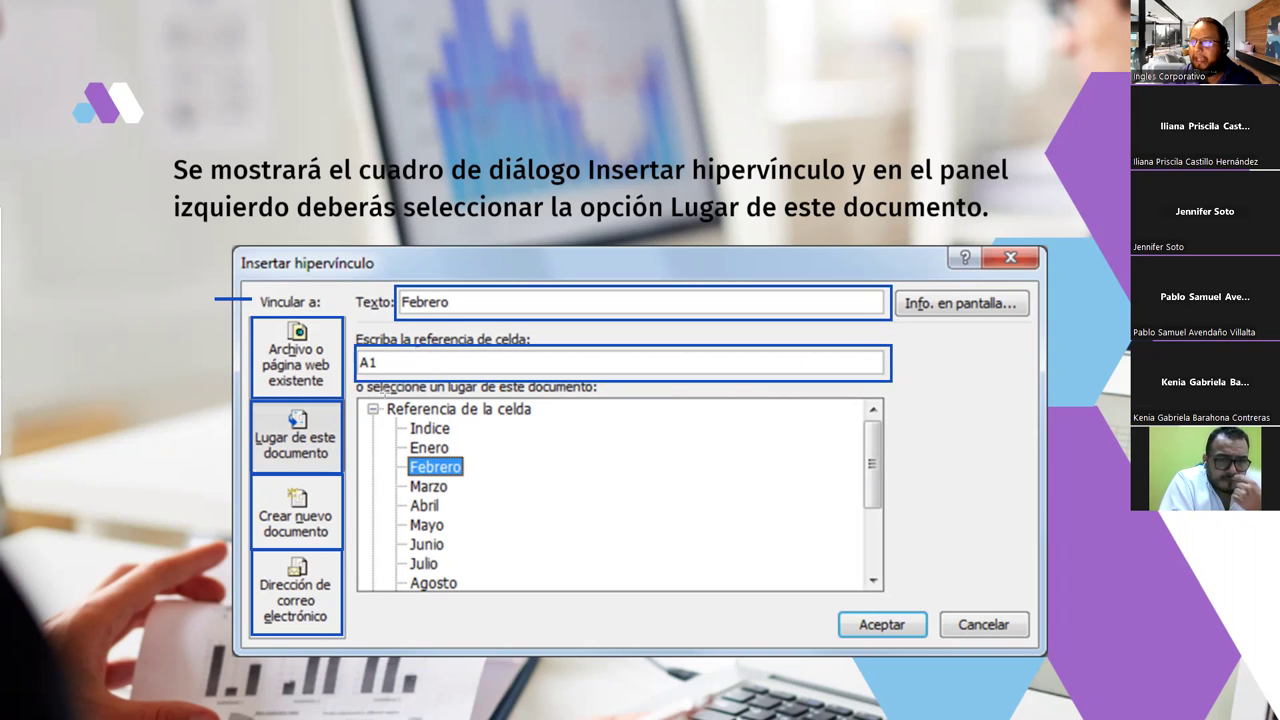
pyautogui.moveTo(352, 394)
pyautogui.mouseDown()
pyautogui.moveTo(575, 598)
pyautogui.moveTo(562, 594)
pyautogui.mouseUp()
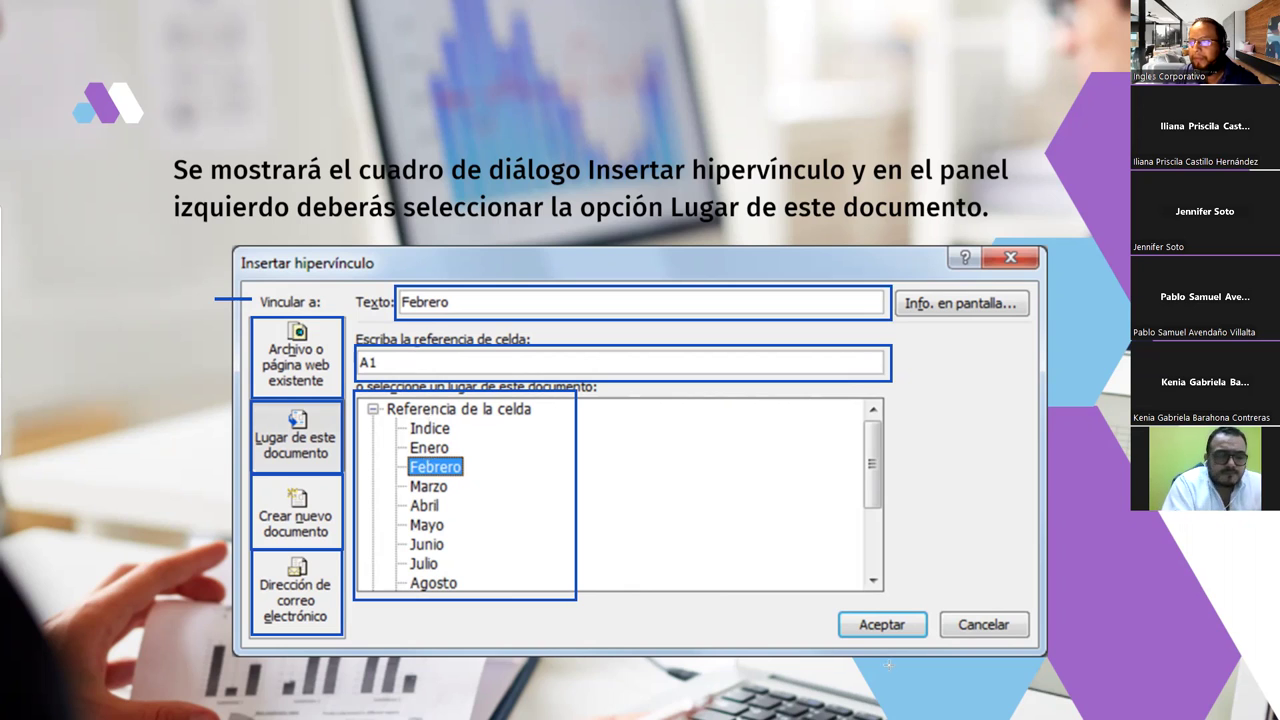
# Reveal the Aceptar box and arrows at Archivo o página web existente and Lugar de este documento.
pyautogui.click(833, 607)
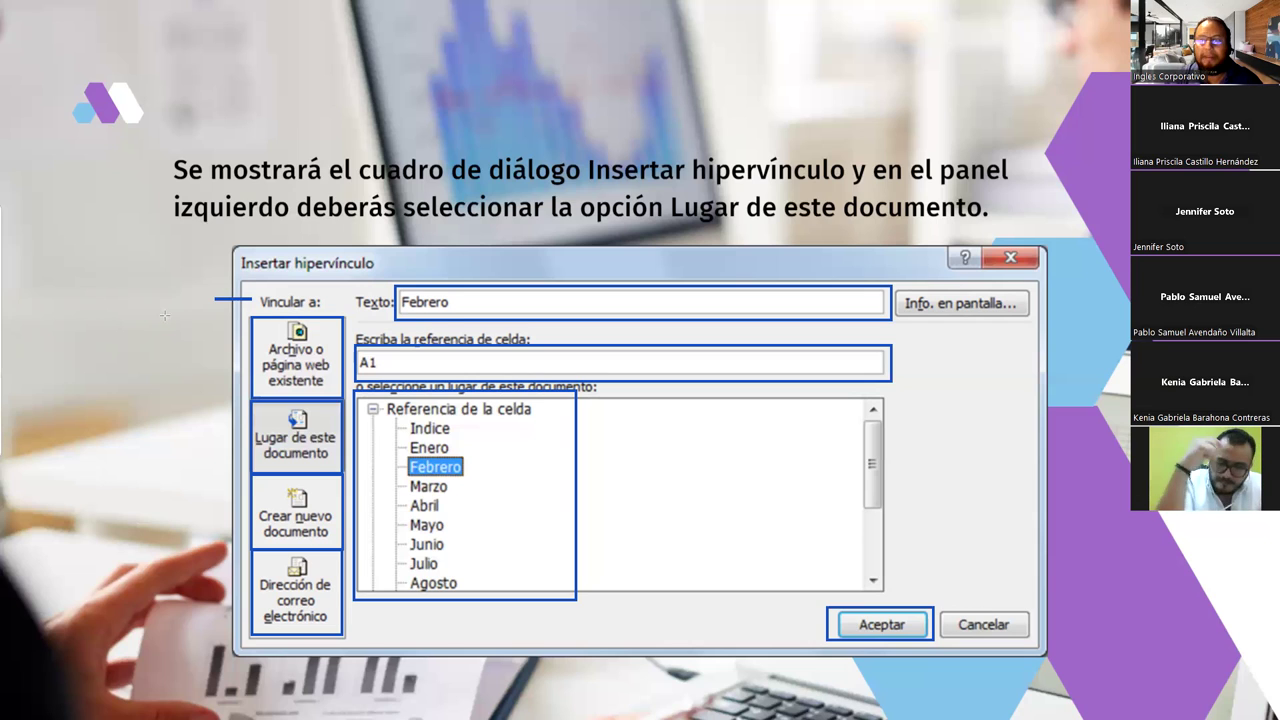
pyautogui.click(165, 315)
pyautogui.click(162, 468)
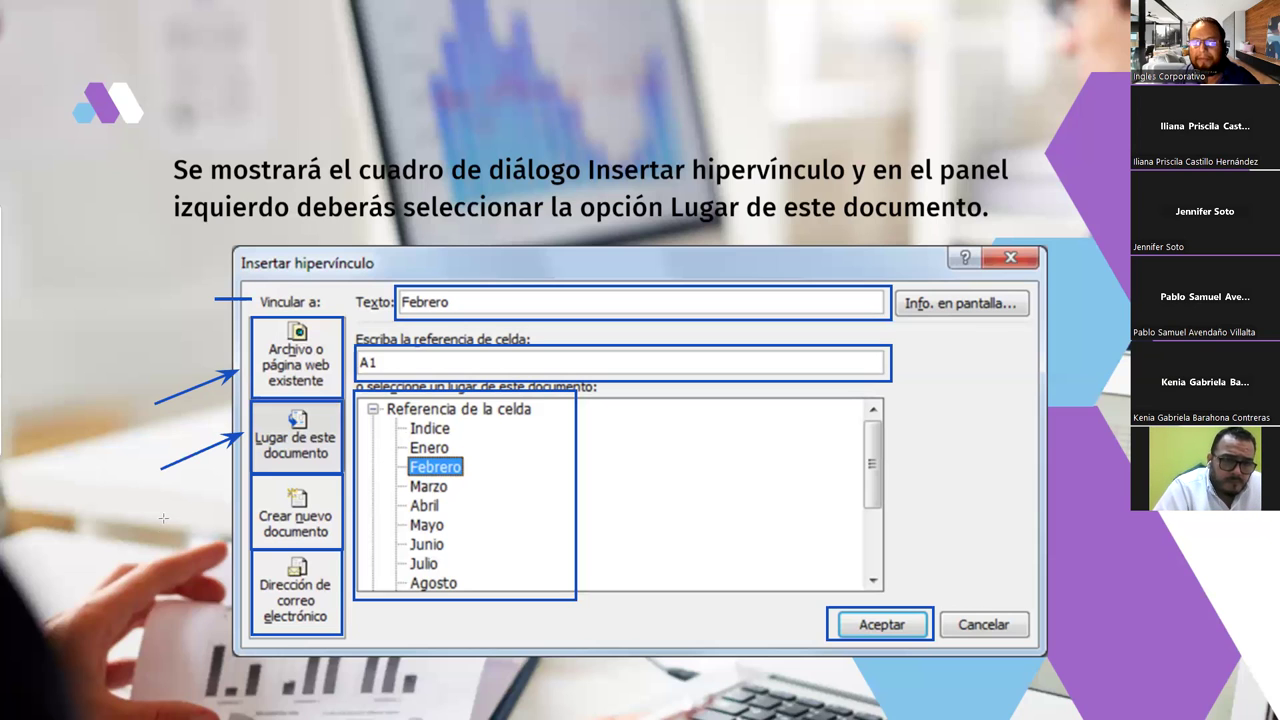
# Draw arrows at Crear nuevo documento and Dirección de correo electrónico, then erase all ink.
pyautogui.moveTo(168, 530); pyautogui.dragTo(242, 493)
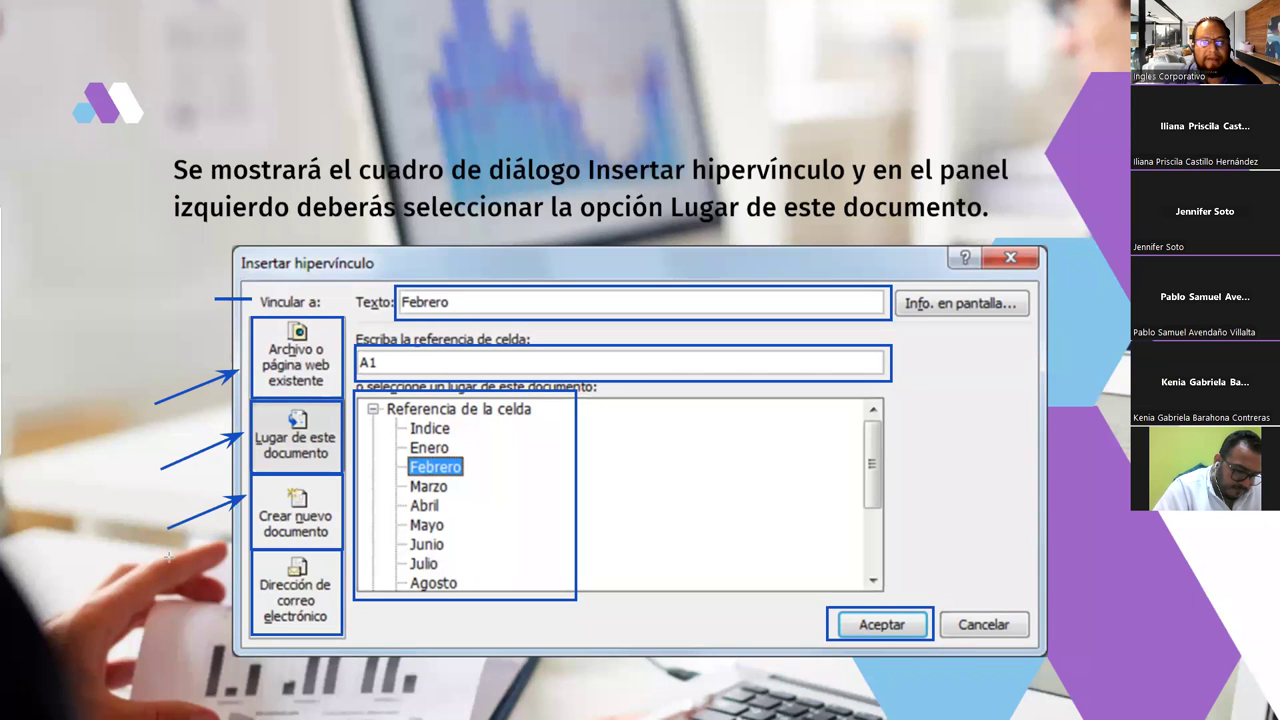
pyautogui.moveTo(179, 608); pyautogui.dragTo(246, 574)
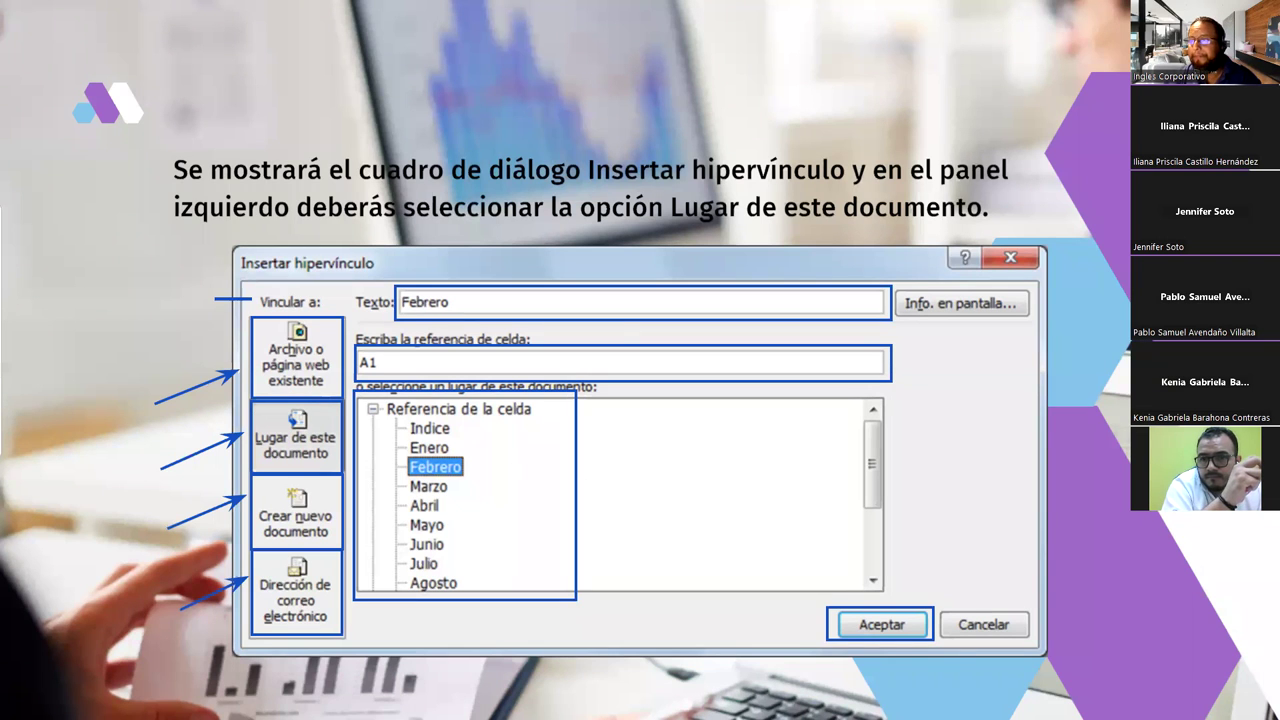
pyautogui.press('Right')
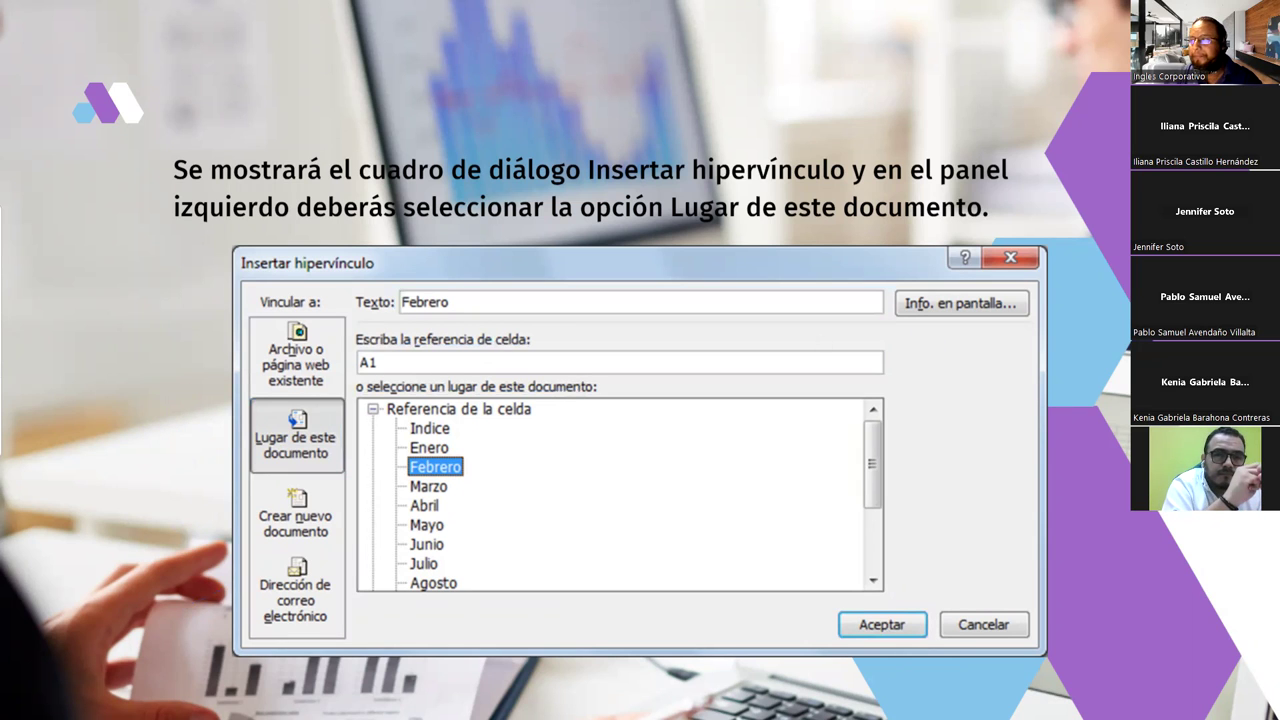
# Advance to the DEMOSTRACIÓN slide.
pyautogui.press('Right')
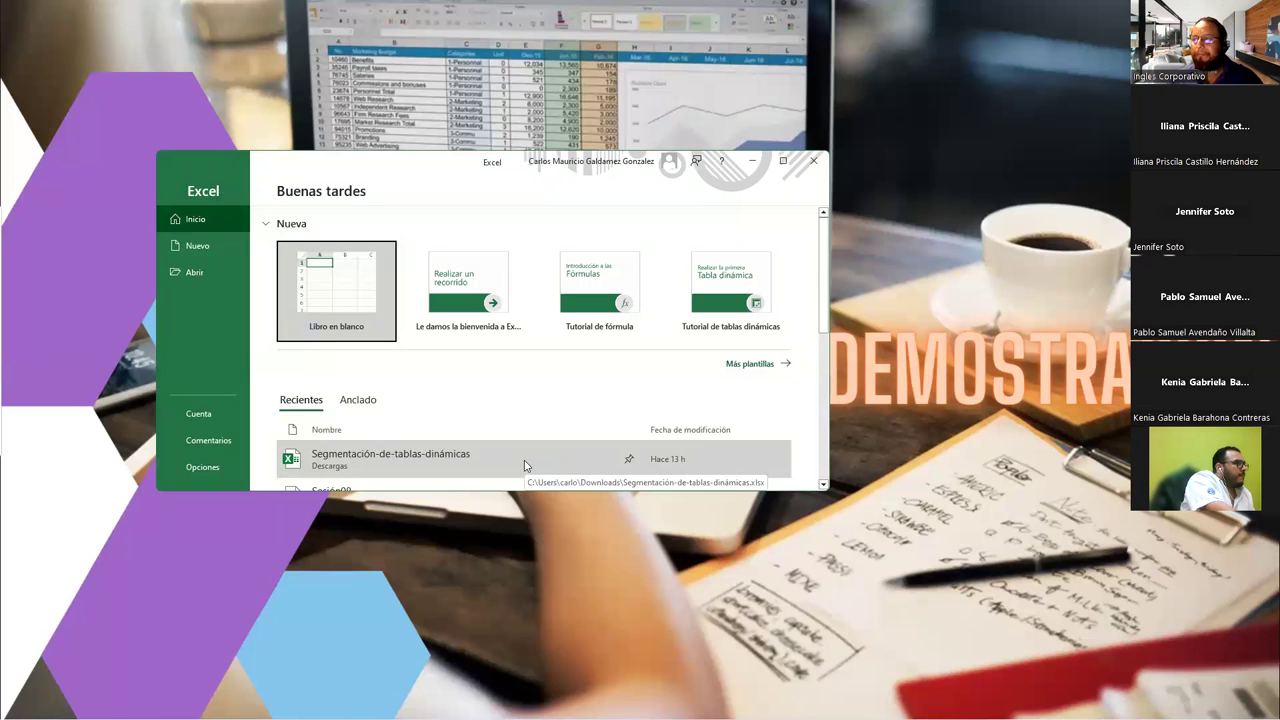
# Create a maximized blank workbook Libro1 and rename Hoja1 to INICIO.
pyautogui.click(331, 286)
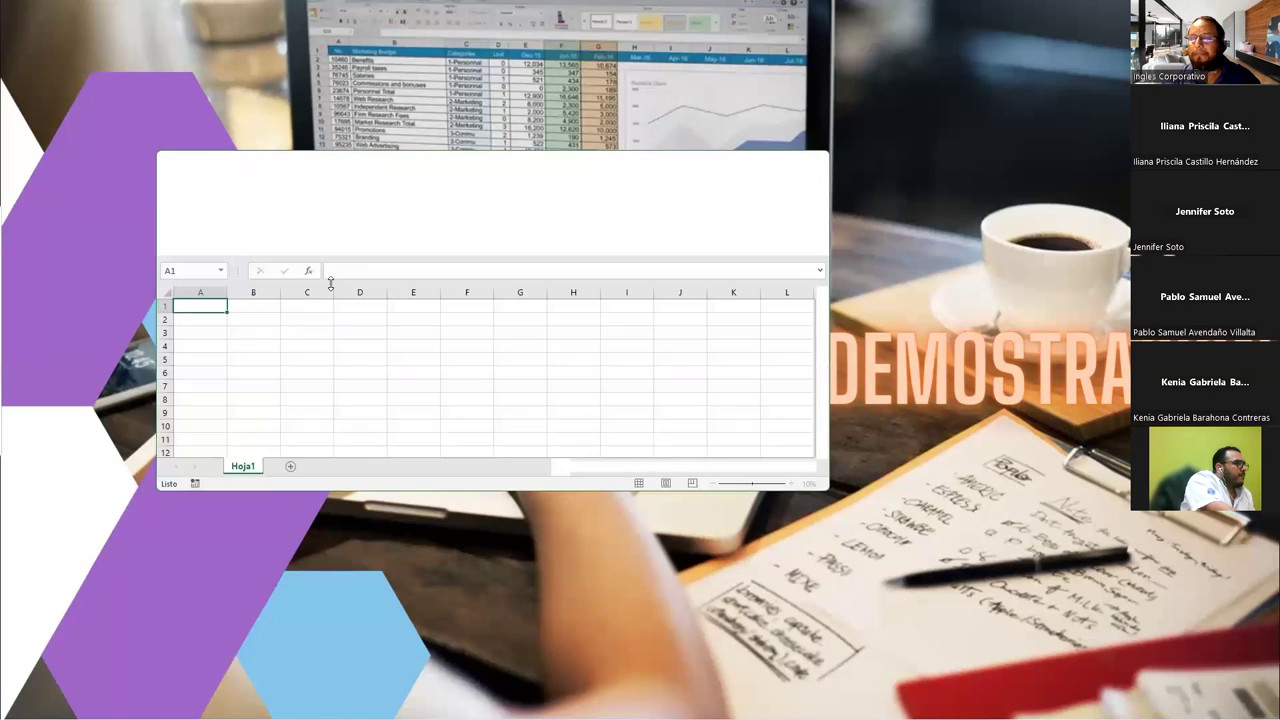
pyautogui.click(784, 161)
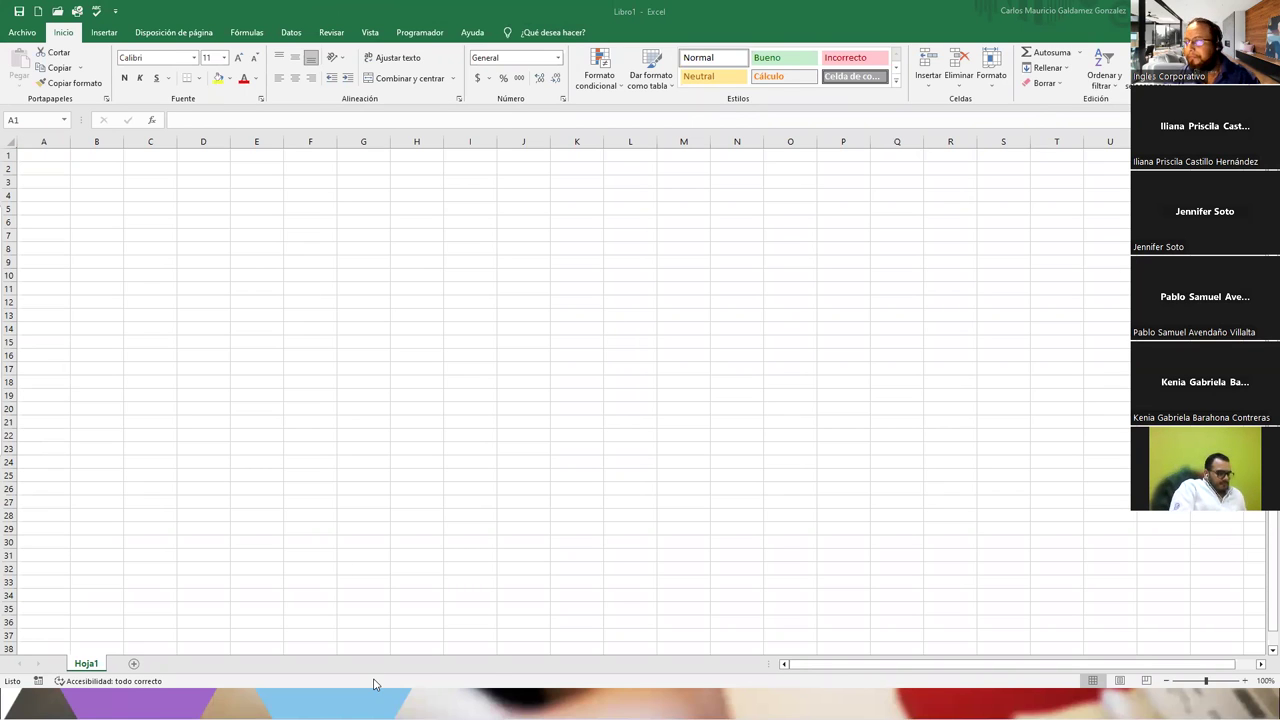
pyautogui.doubleClick(86, 664)
pyautogui.write('INICIO')
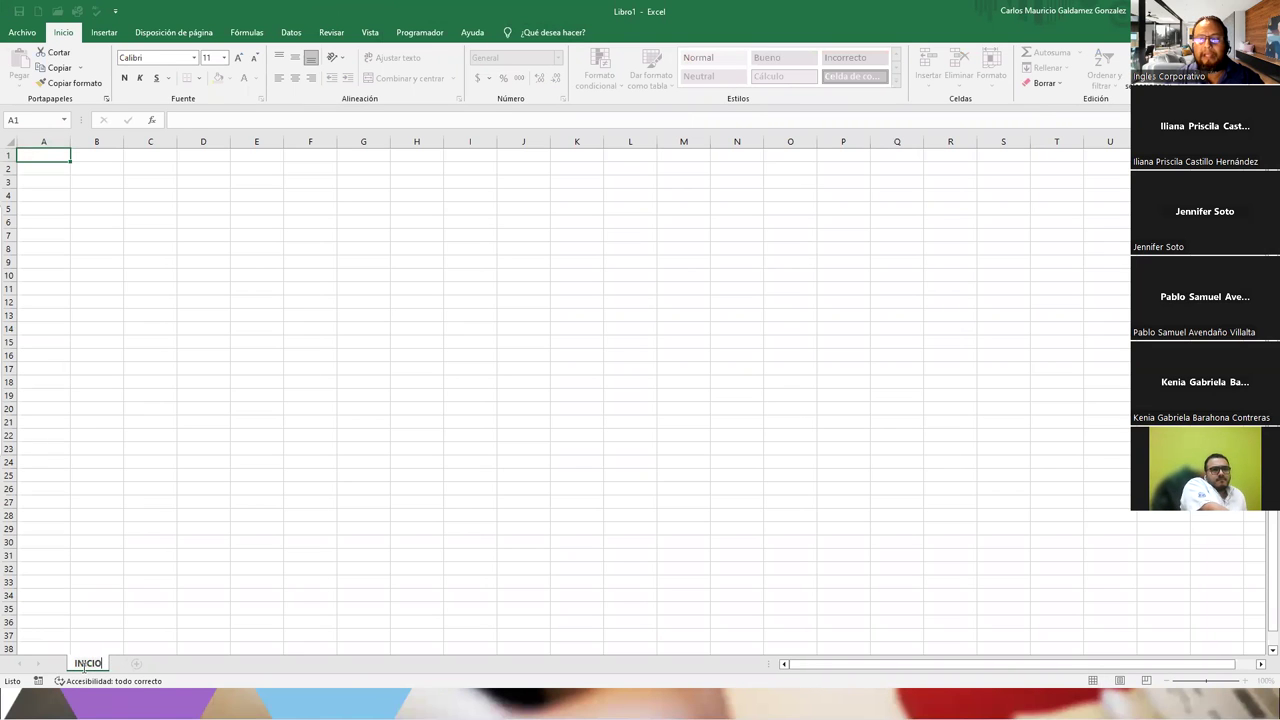
pyautogui.press('Return')
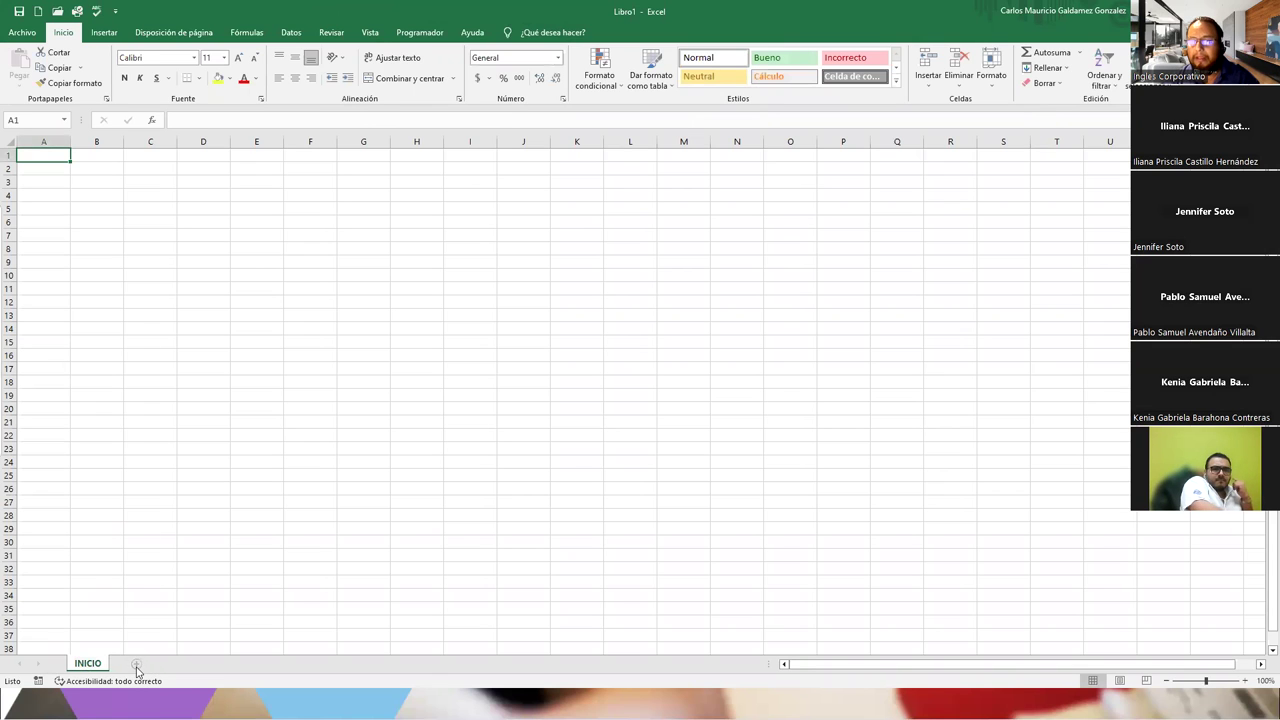
# Add four new sheets after INICIO.
pyautogui.click(136, 664)
pyautogui.click(176, 664)
pyautogui.click(224, 666)
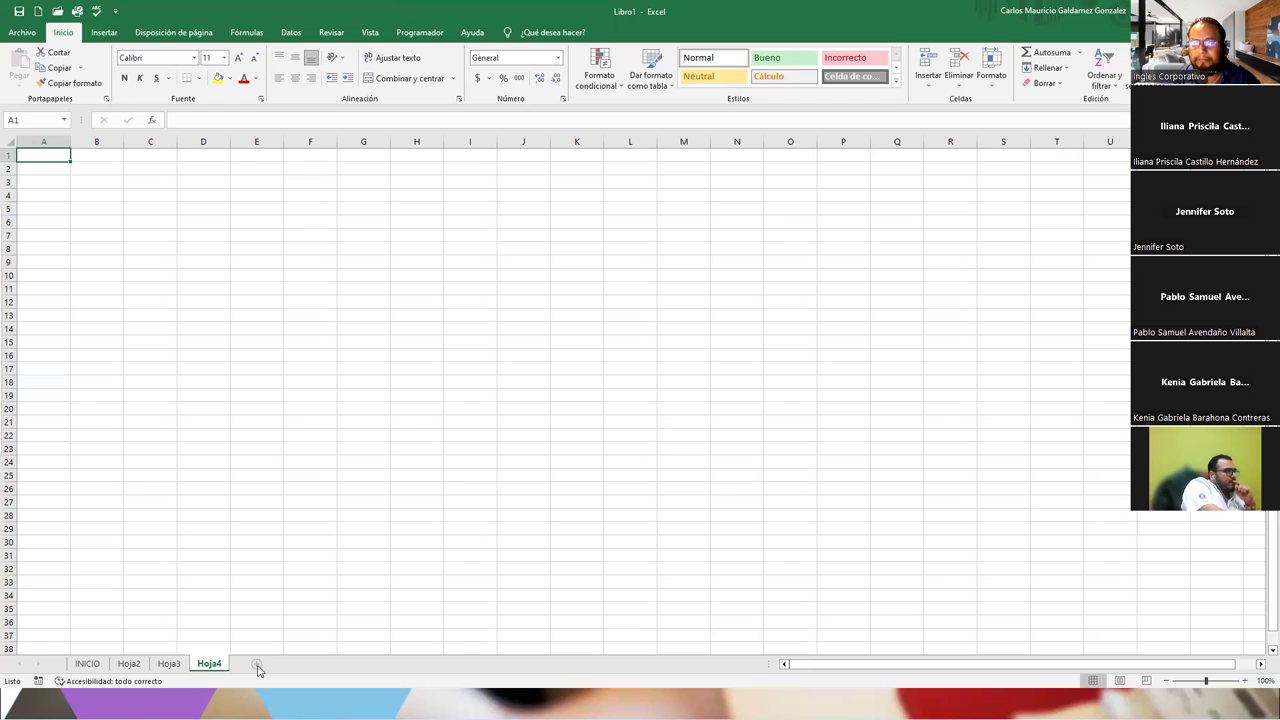
pyautogui.click(256, 665)
# Rename the new sheets NOMINA1, INGRESOS, EGRESOS and REPORTE.
pyautogui.click(128, 672)
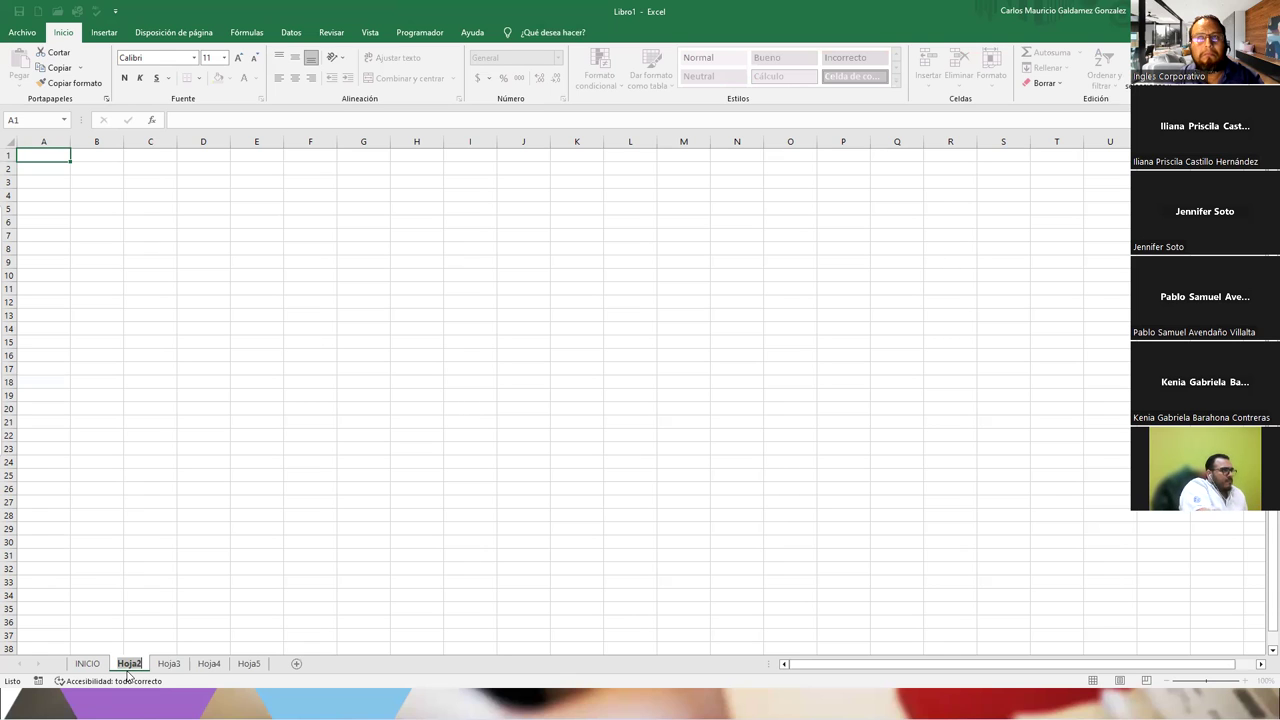
pyautogui.write('NOMINA1')
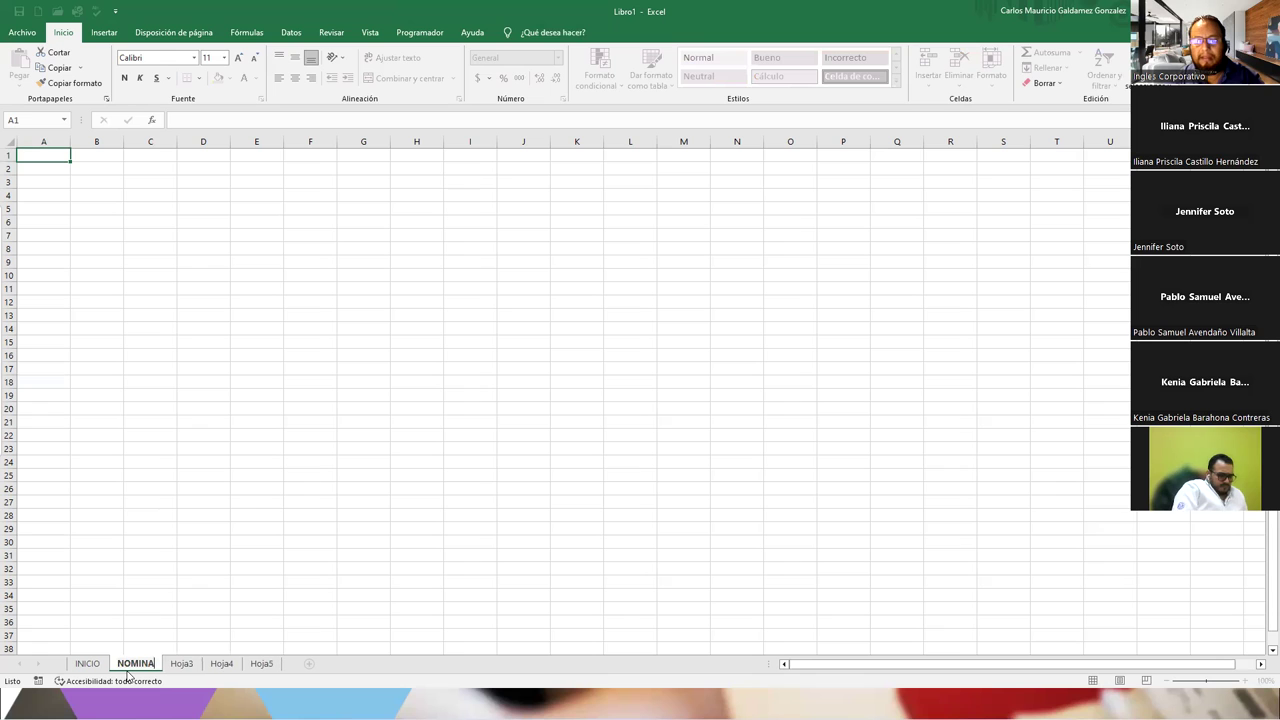
pyautogui.press('Return')
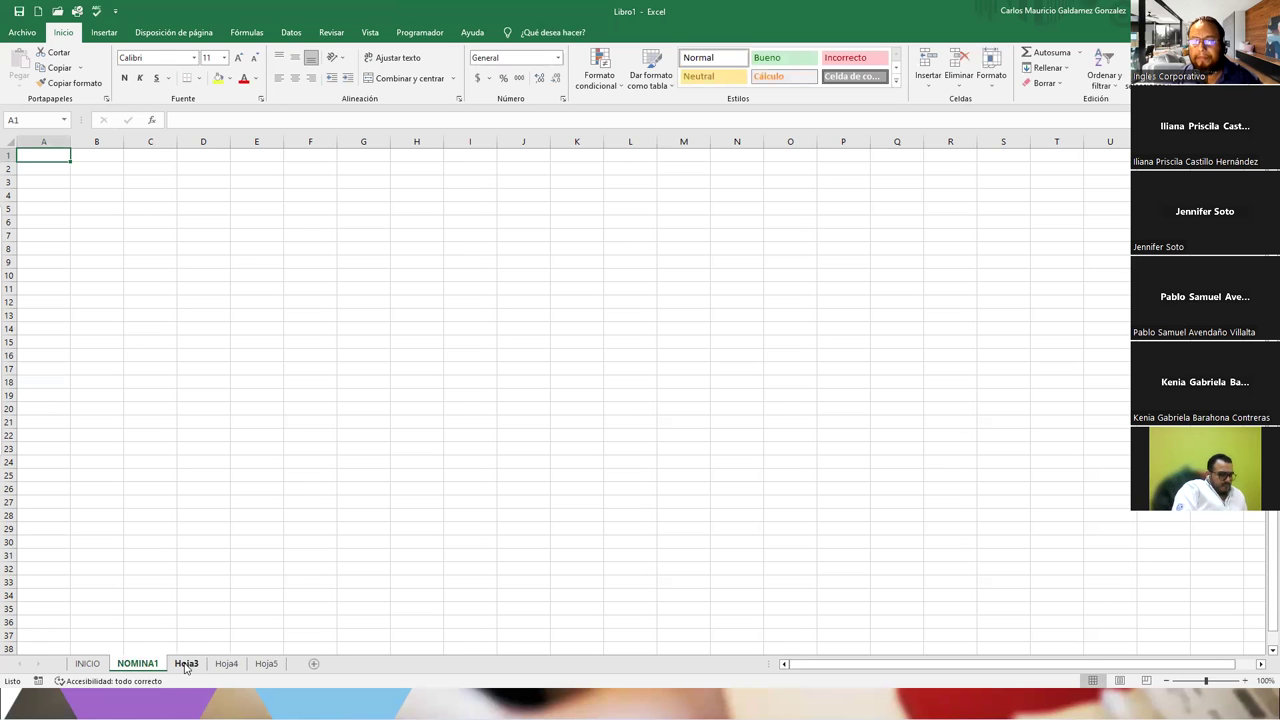
pyautogui.doubleClick(186, 664)
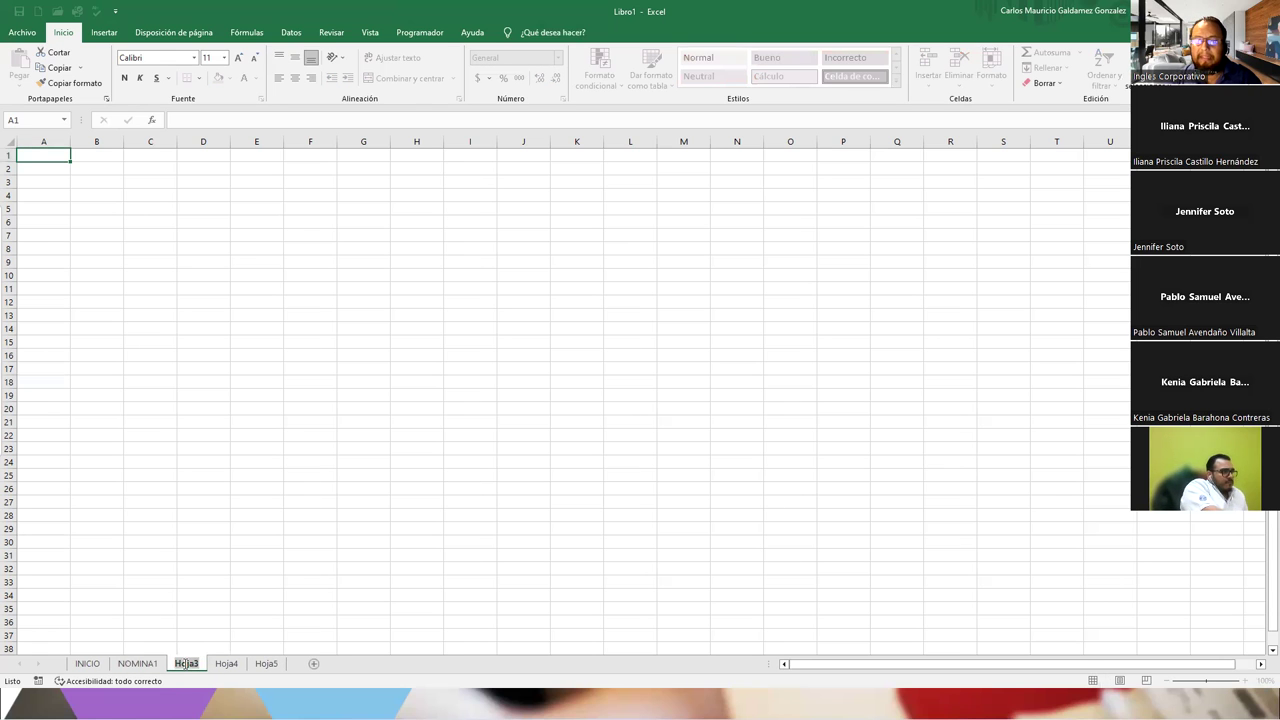
pyautogui.write('INGRESOS')
pyautogui.press('Return')
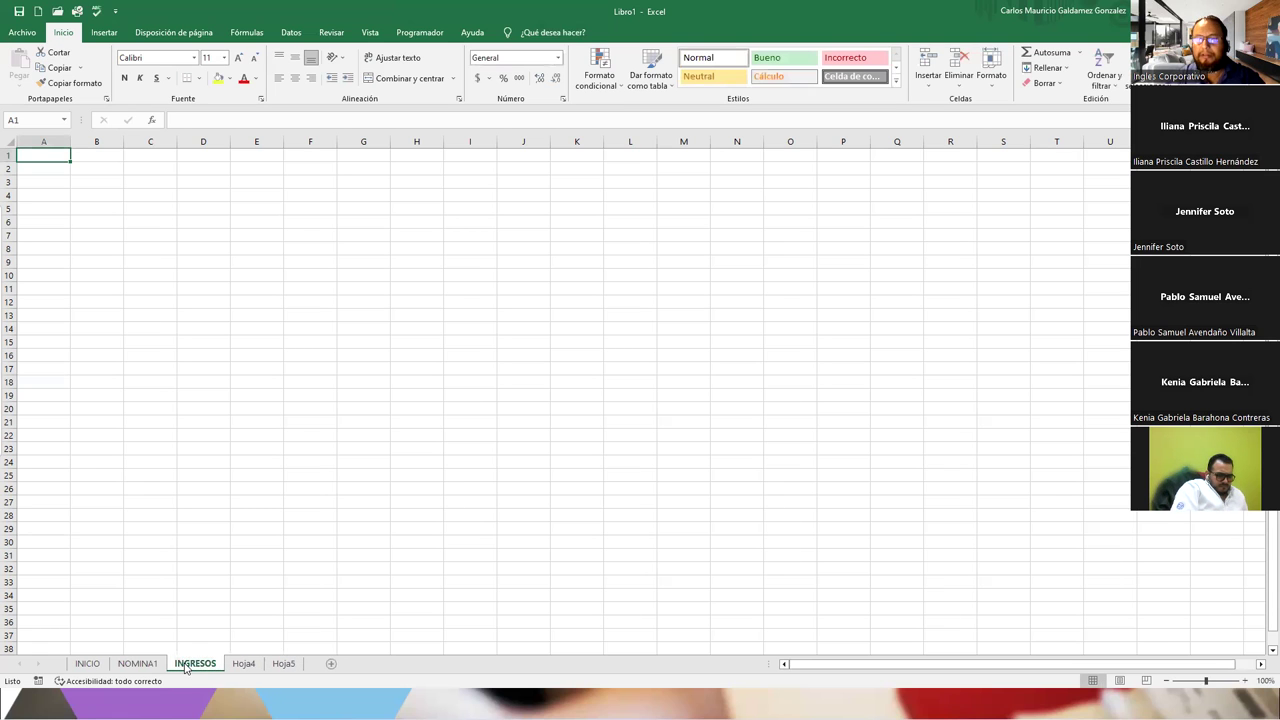
pyautogui.doubleClick(244, 664)
pyautogui.write('EGRESOS')
pyautogui.press('Return')
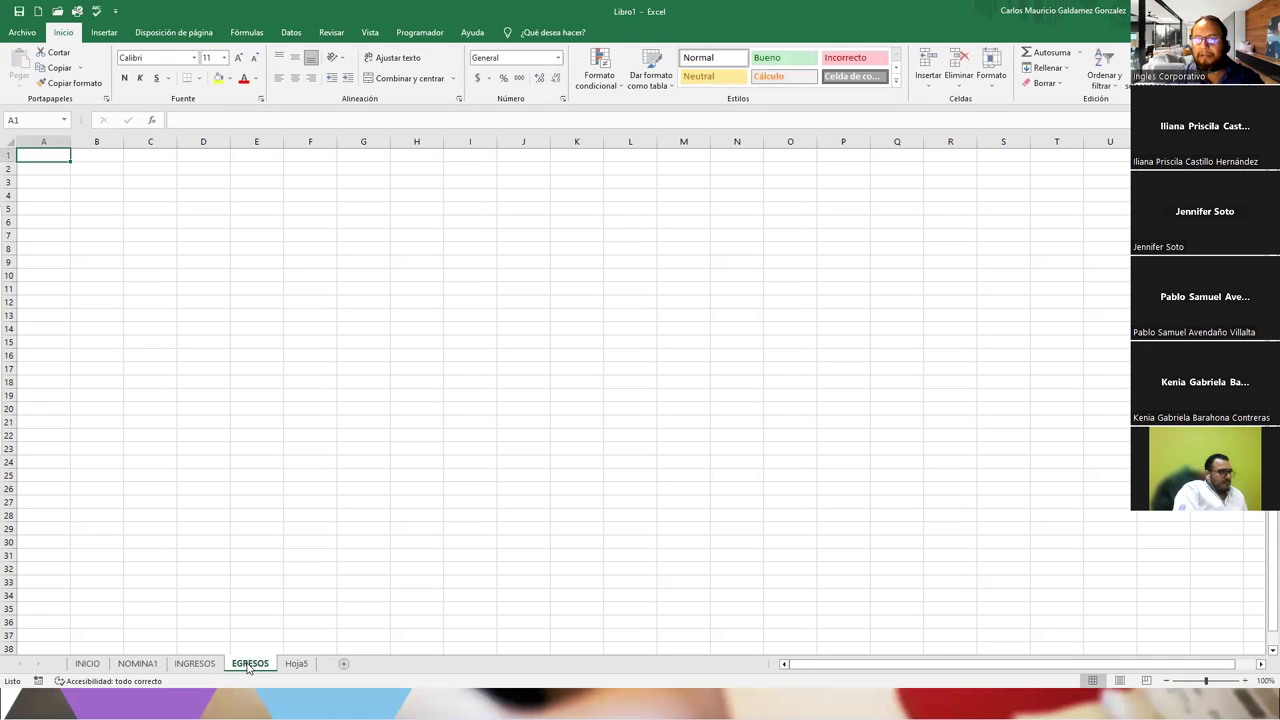
pyautogui.doubleClick(297, 664)
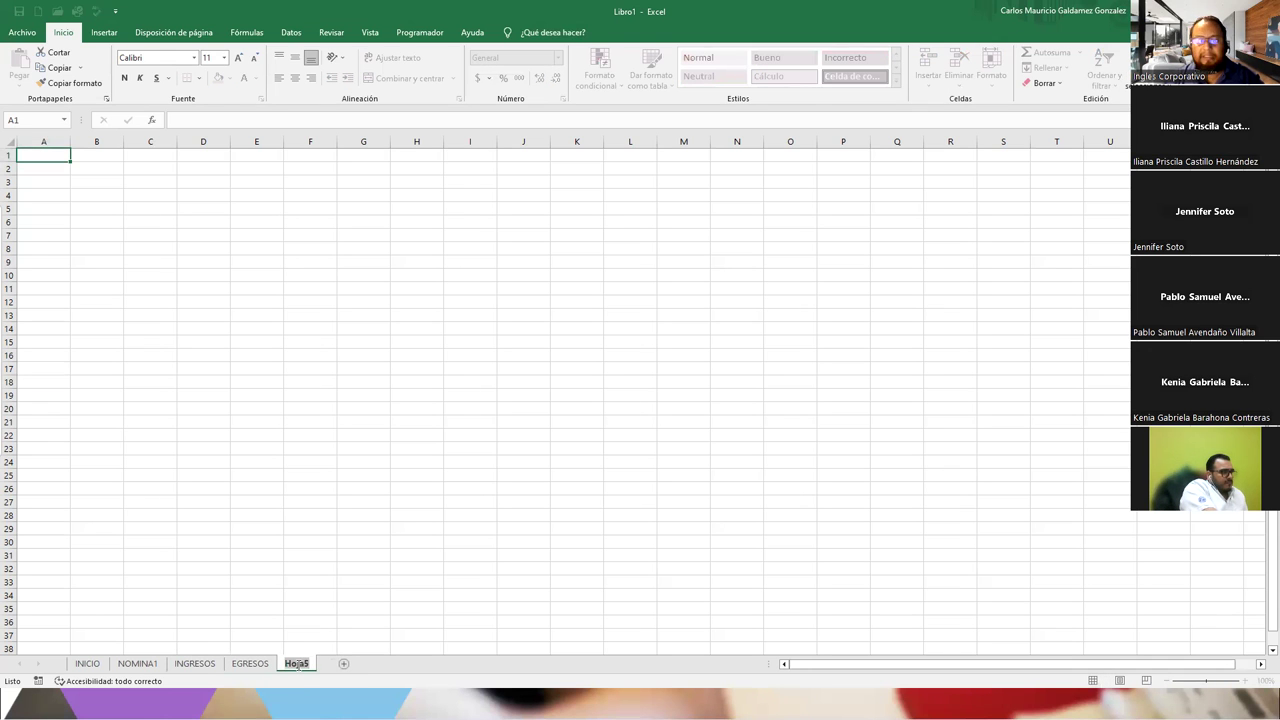
pyautogui.write('REPORTE')
pyautogui.press('Return')
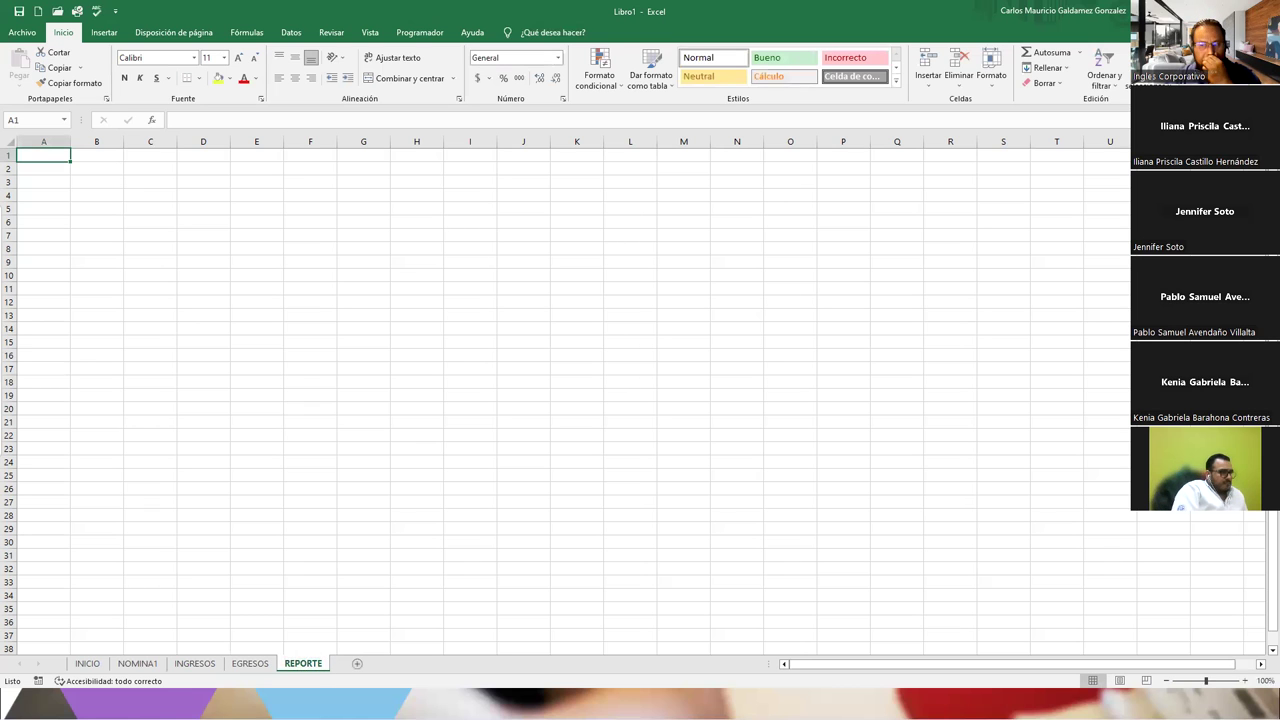
# On NOMINA1, begin row 4 headers with #, Carnet, Codigo and Nombres.
pyautogui.click(139, 664)
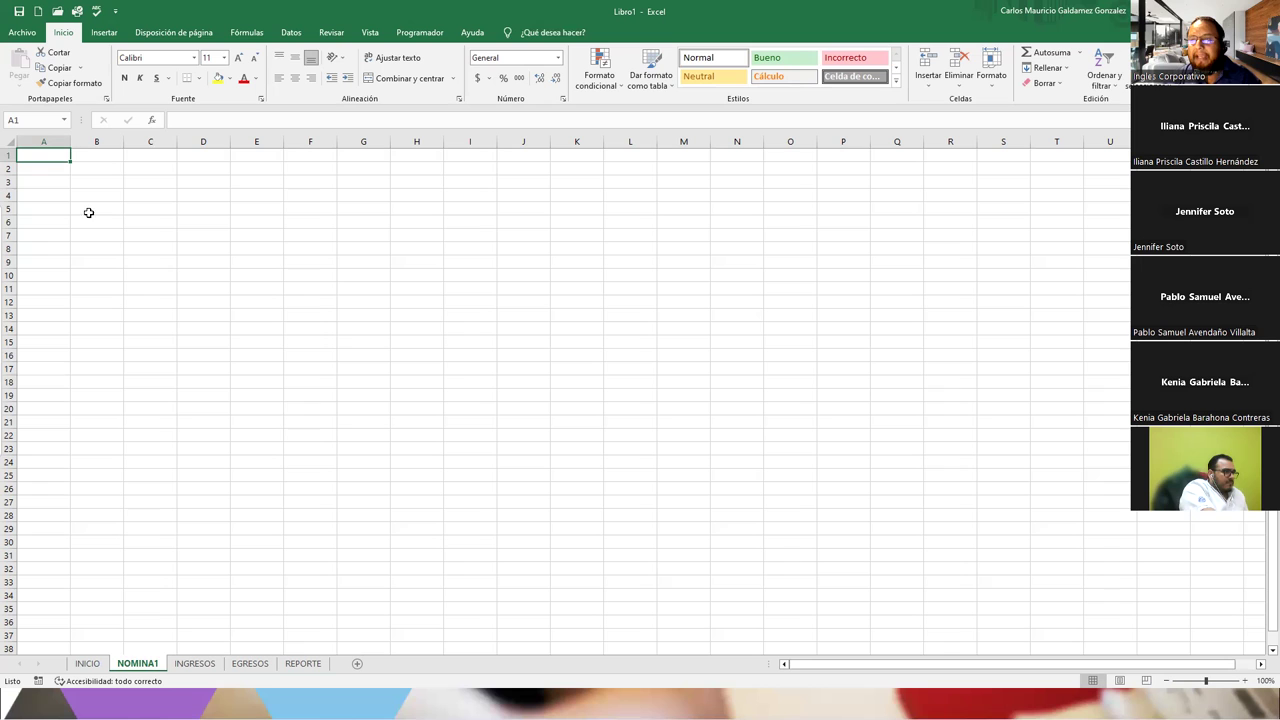
pyautogui.click(87, 196)
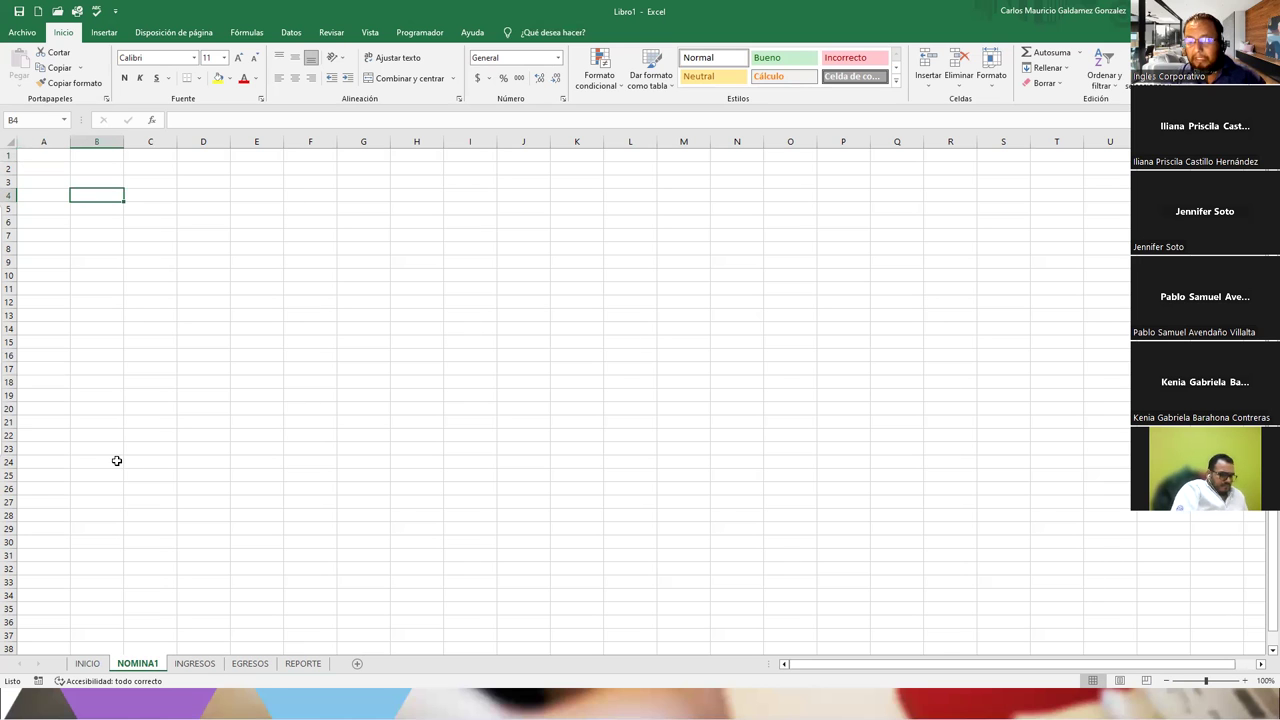
pyautogui.press('Left')
pyautogui.write('#')
pyautogui.press('Tab')
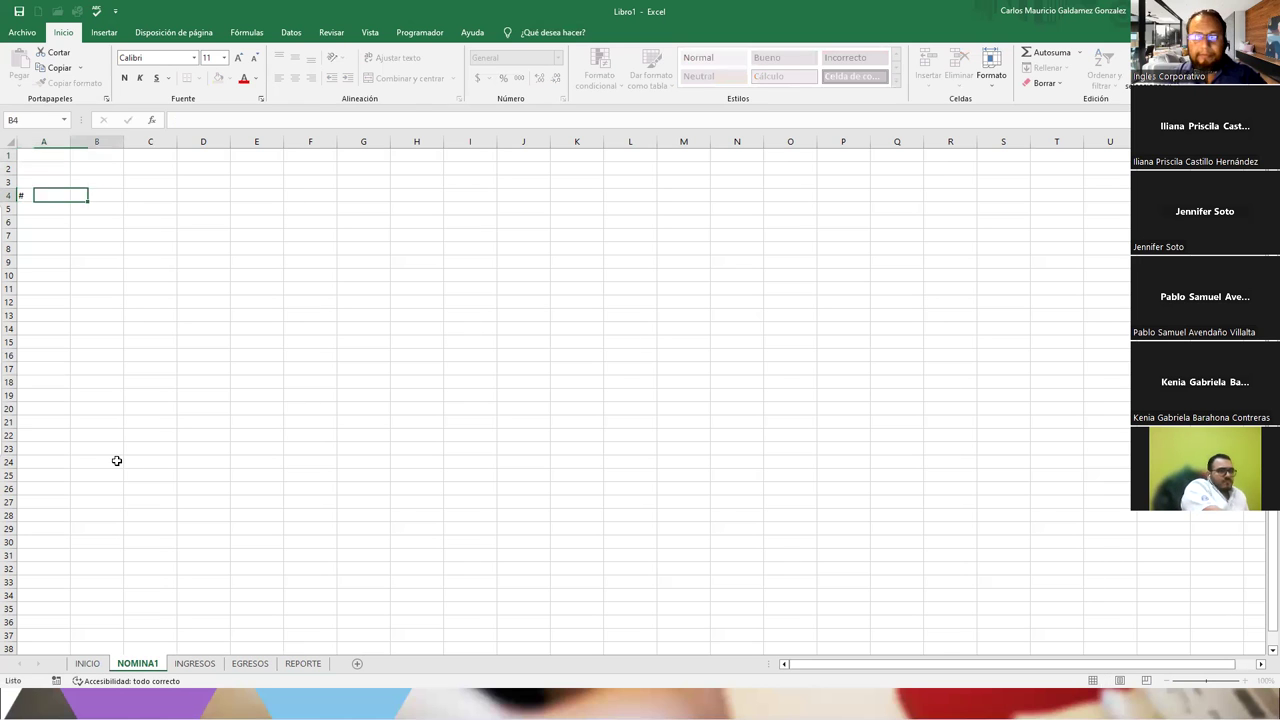
pyautogui.write('nOMBR')
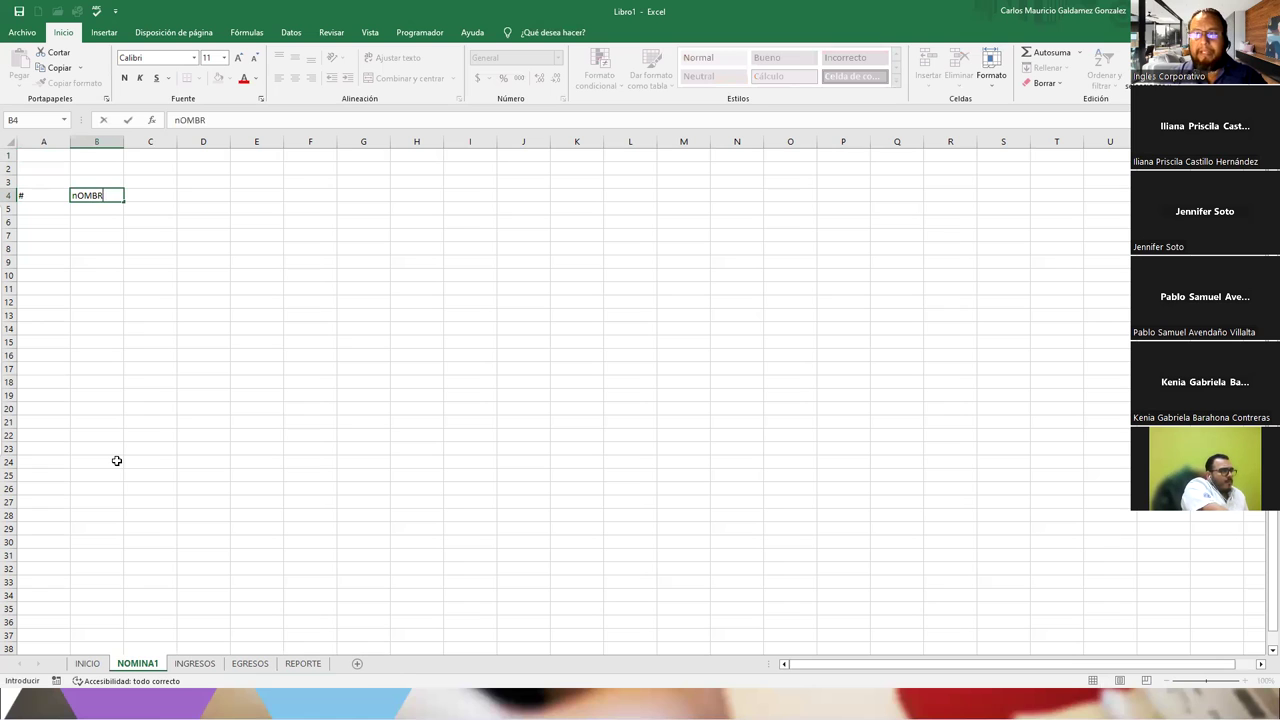
pyautogui.press('Escape')
pyautogui.write('C')
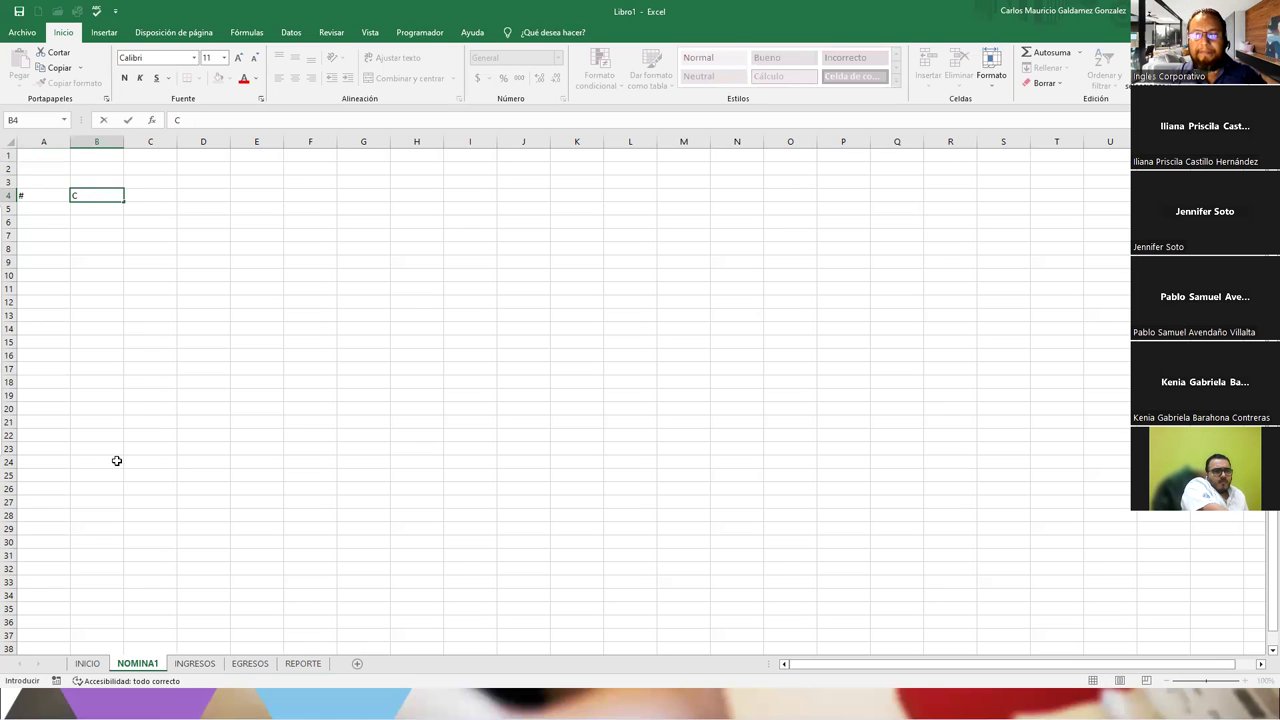
pyautogui.write('arnet')
pyautogui.hotkey('ctrl', 'Return')
pyautogui.write('go')
pyautogui.press('Tab')
pyautogui.write('Nombr')
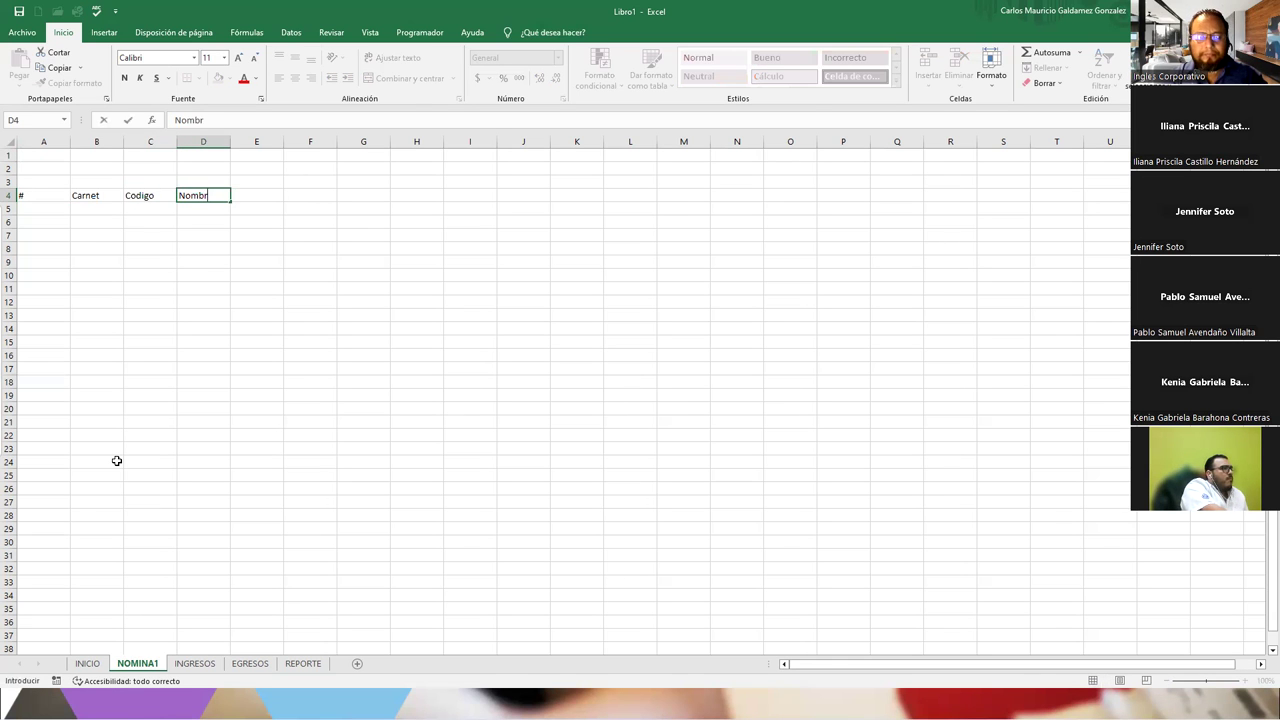
pyautogui.write('es')
pyautogui.press('Tab')
# Add headers Apellidos, Sueldo, Fecha de Ingreso, Meta and Comisión, fixing typos.
pyautogui.write('Apellid')
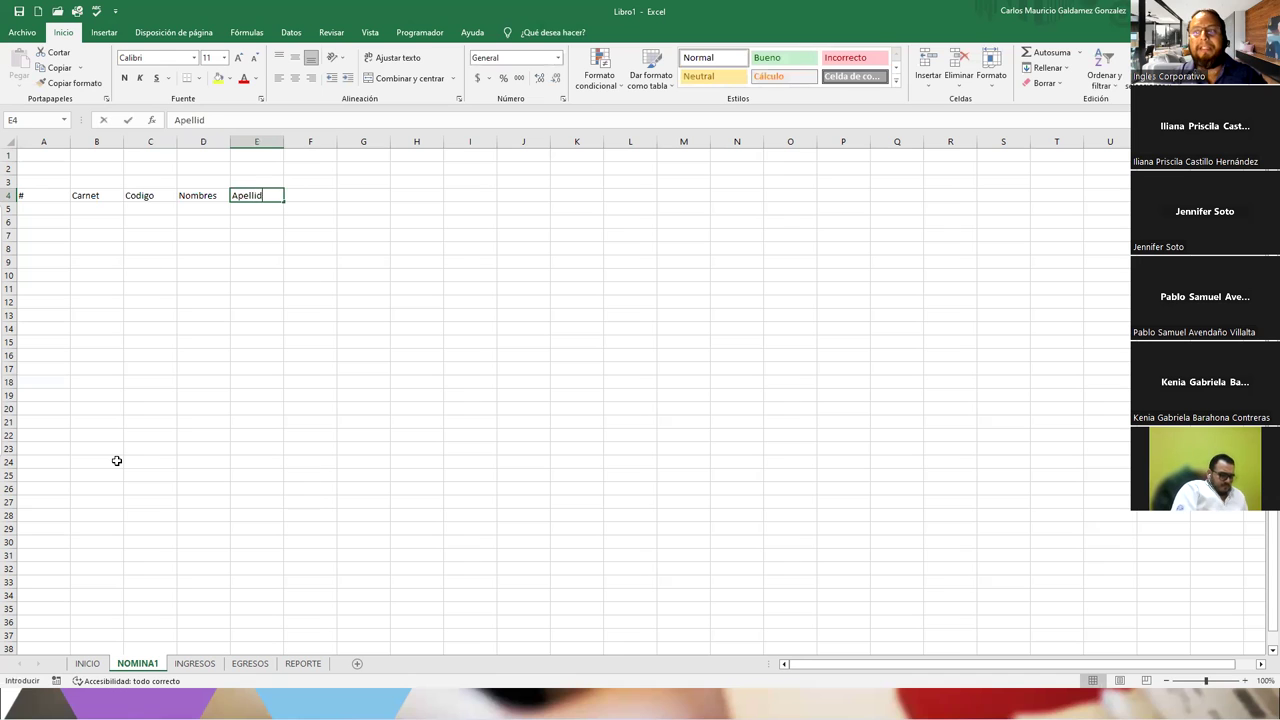
pyautogui.write('os')
pyautogui.press('Tab')
pyautogui.write('Sueldo')
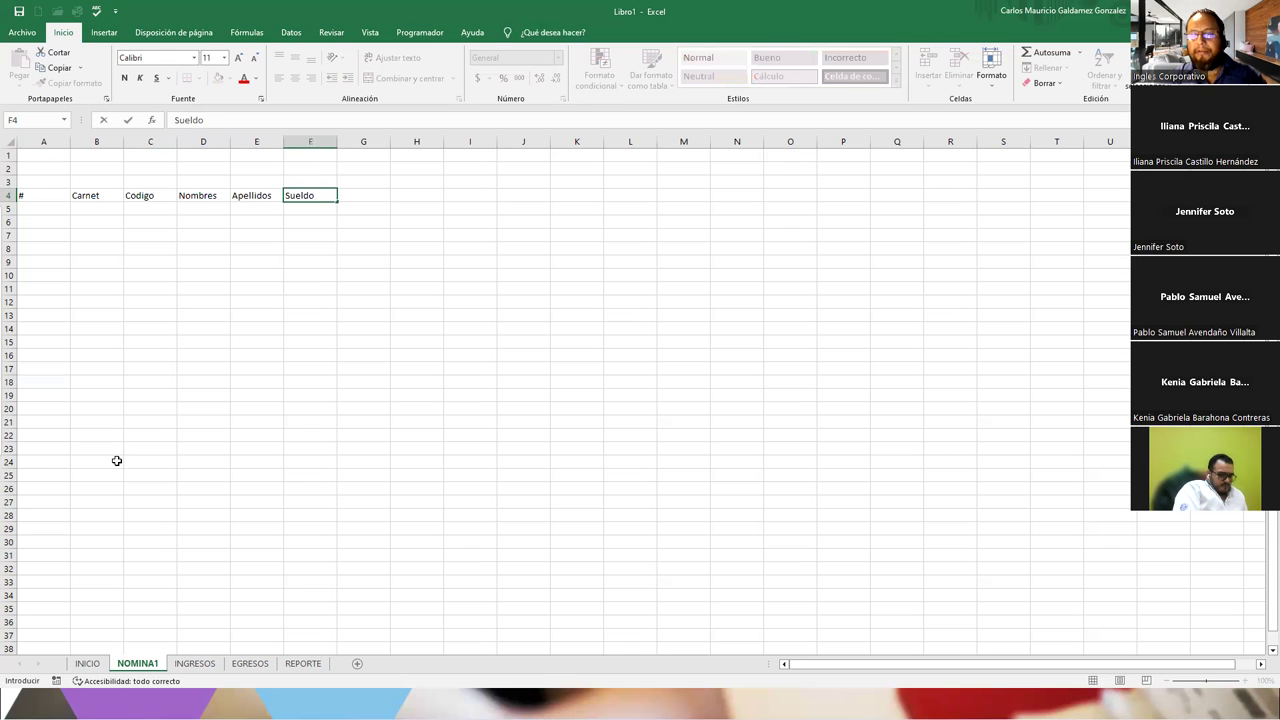
pyautogui.press('Tab')
pyautogui.write('fe')
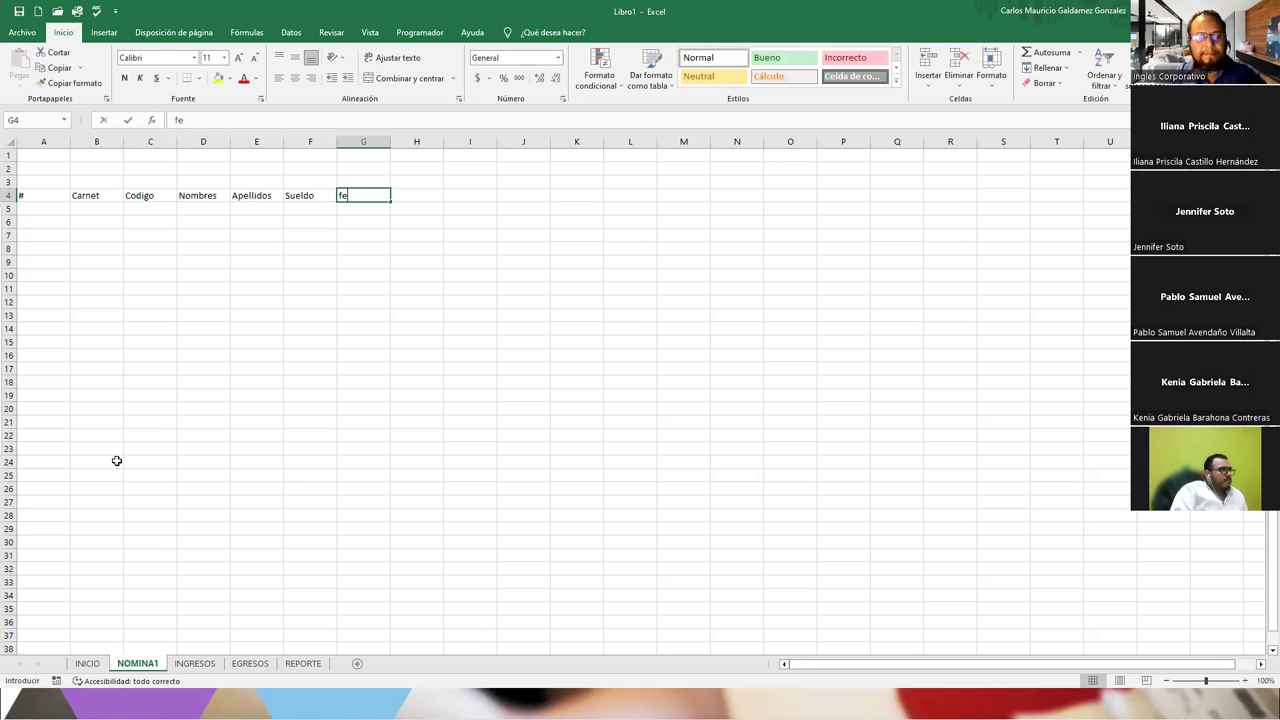
pyautogui.write('ha de Ingreso')
pyautogui.hotkey('ctrl', 'Return')
pyautogui.press('Tab')
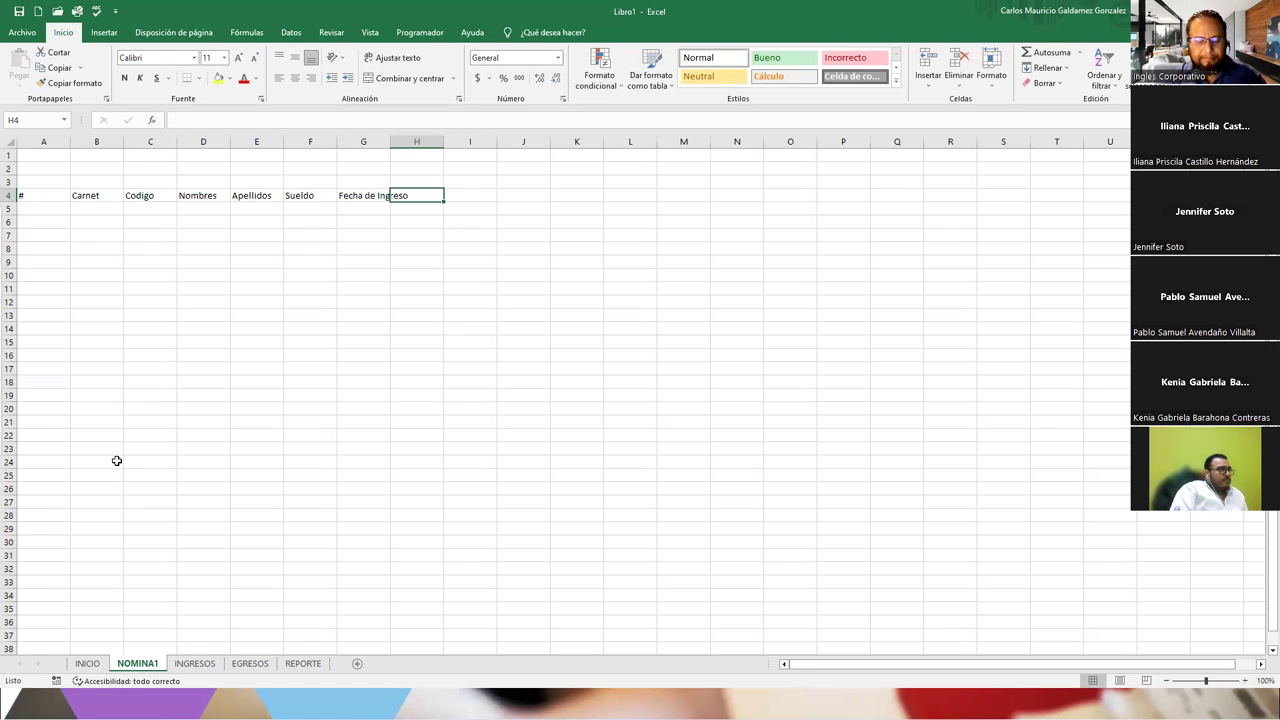
pyautogui.write('Meta')
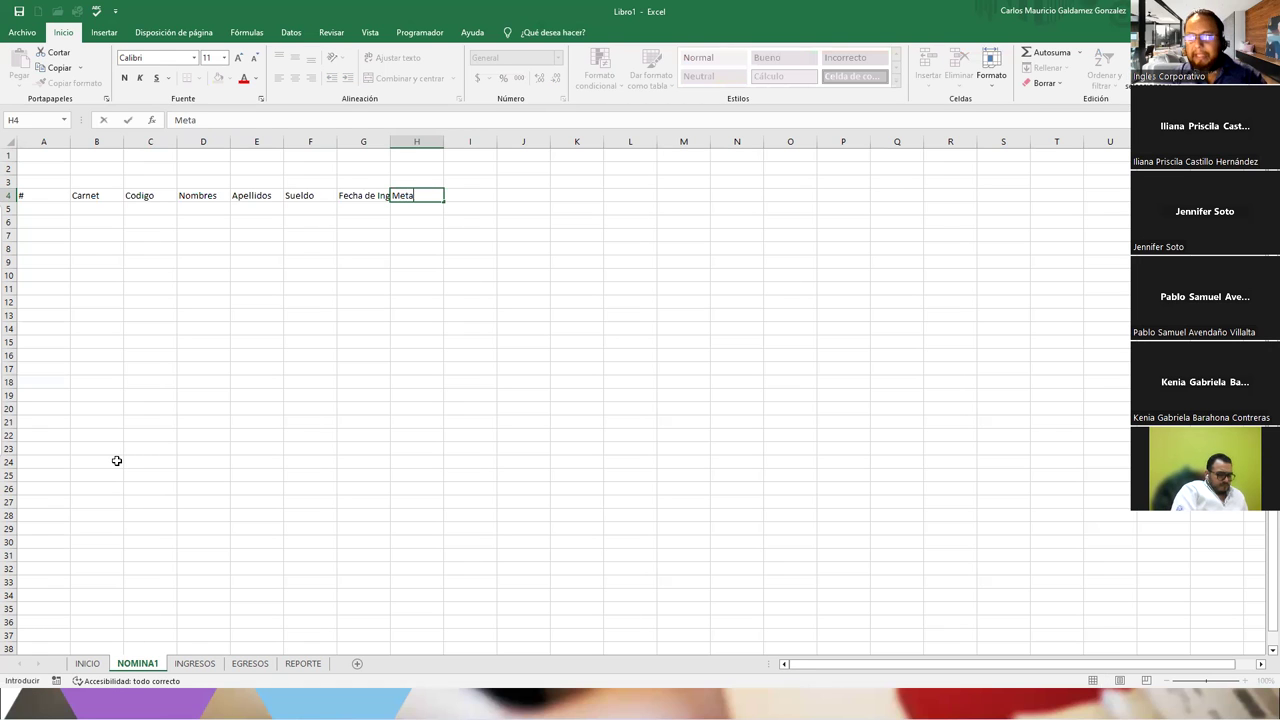
pyautogui.press('Tab')
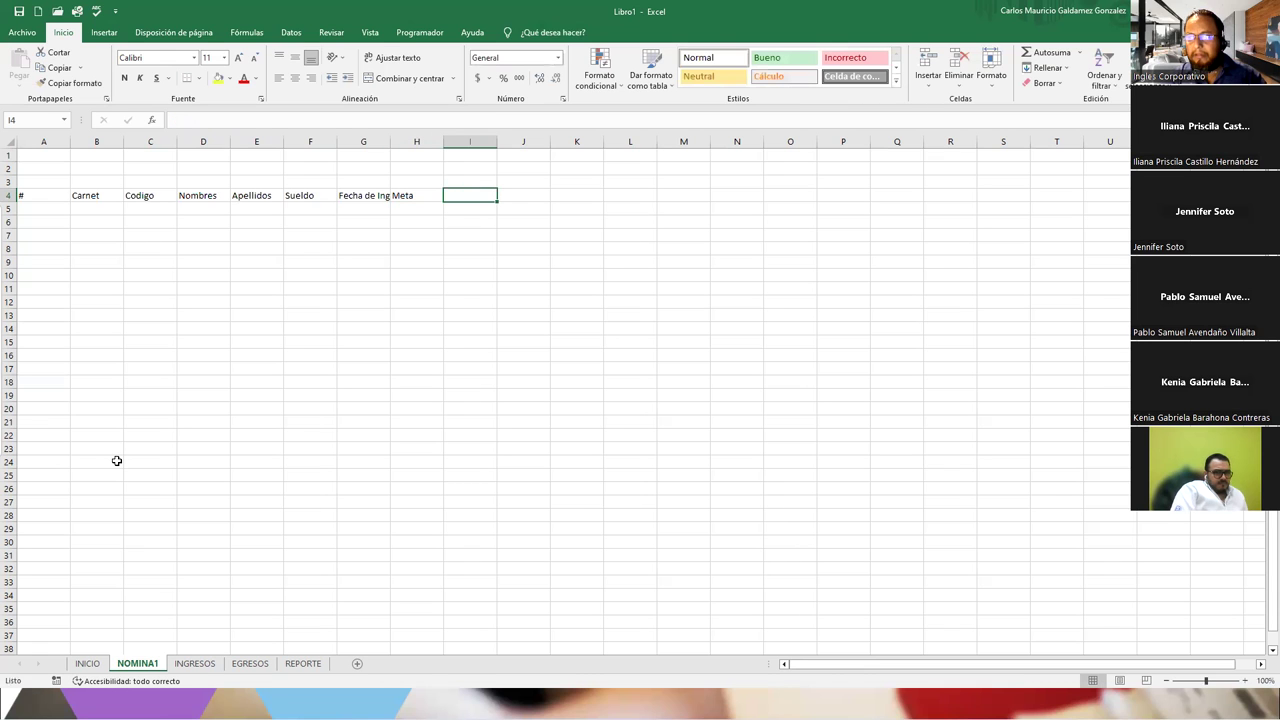
pyautogui.write('Var')
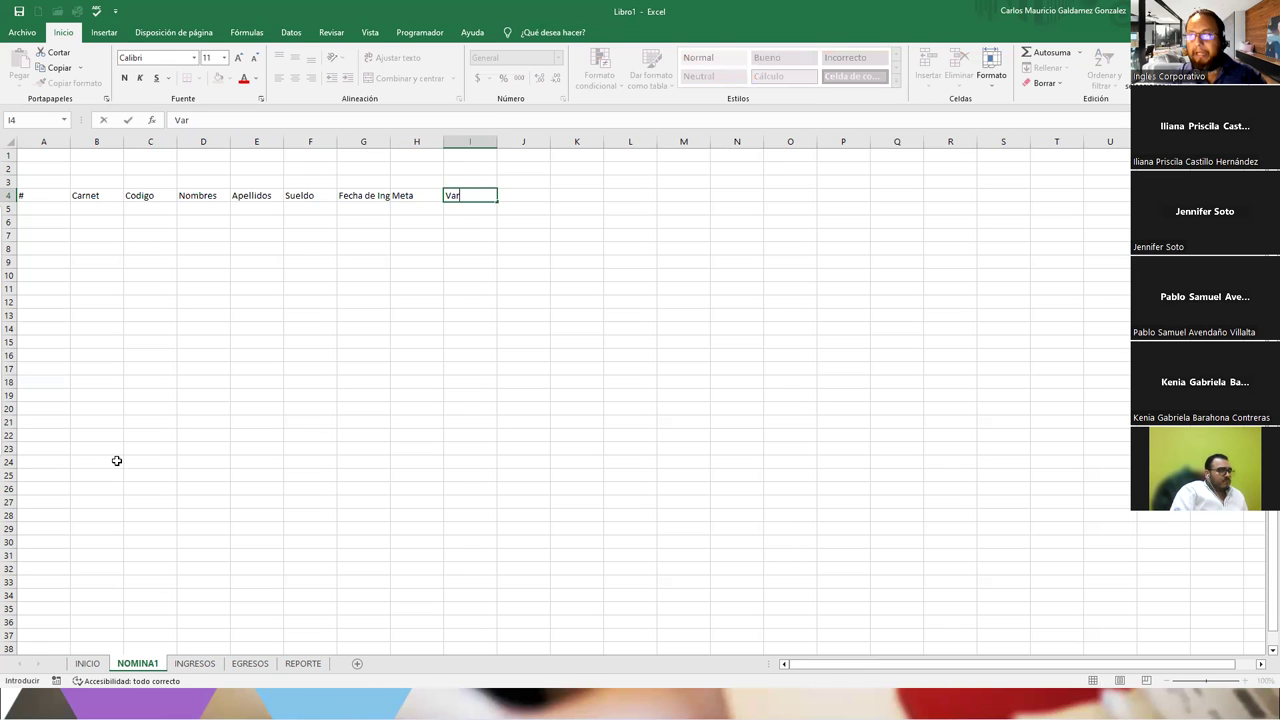
pyautogui.write('los')
pyautogui.press('BackSpace')
pyautogui.press('BackSpace')
pyautogui.press('BackSpace')
pyautogui.write('omi')
pyautogui.press('Tab')
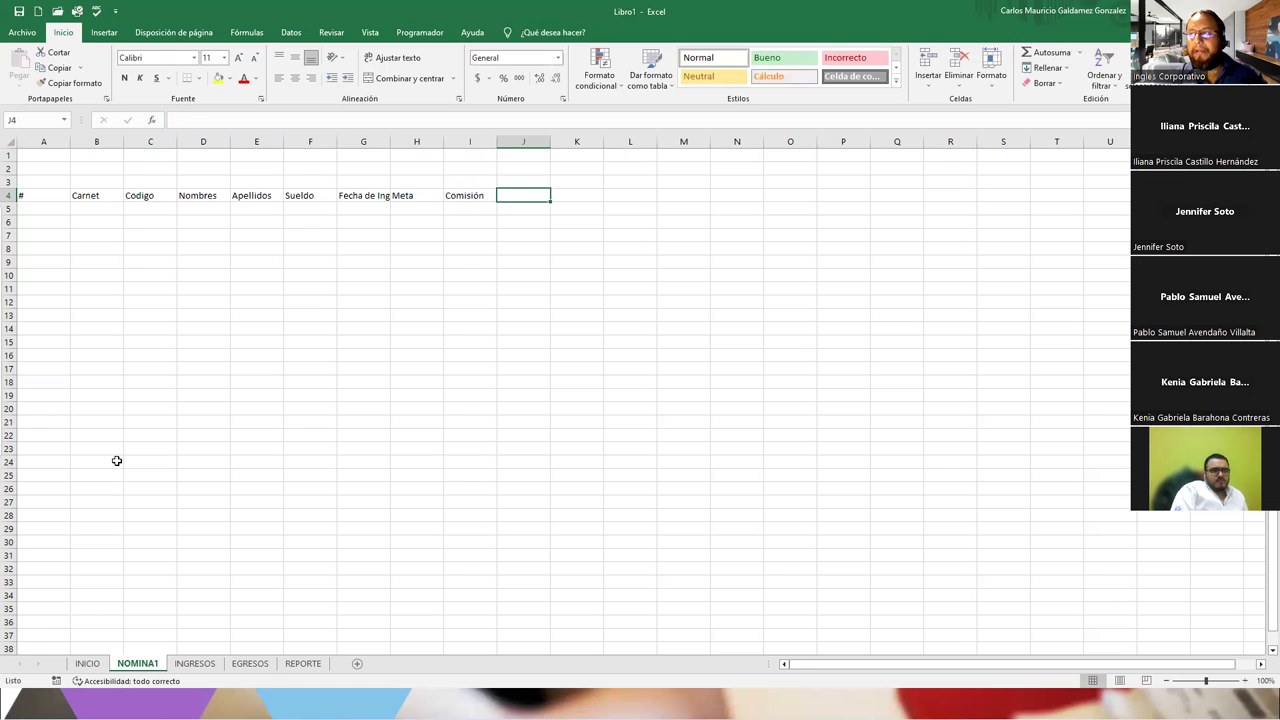
# Add headers ISSS, AFP, FSV, RENTA and H-Extra.
pyautogui.write('De')
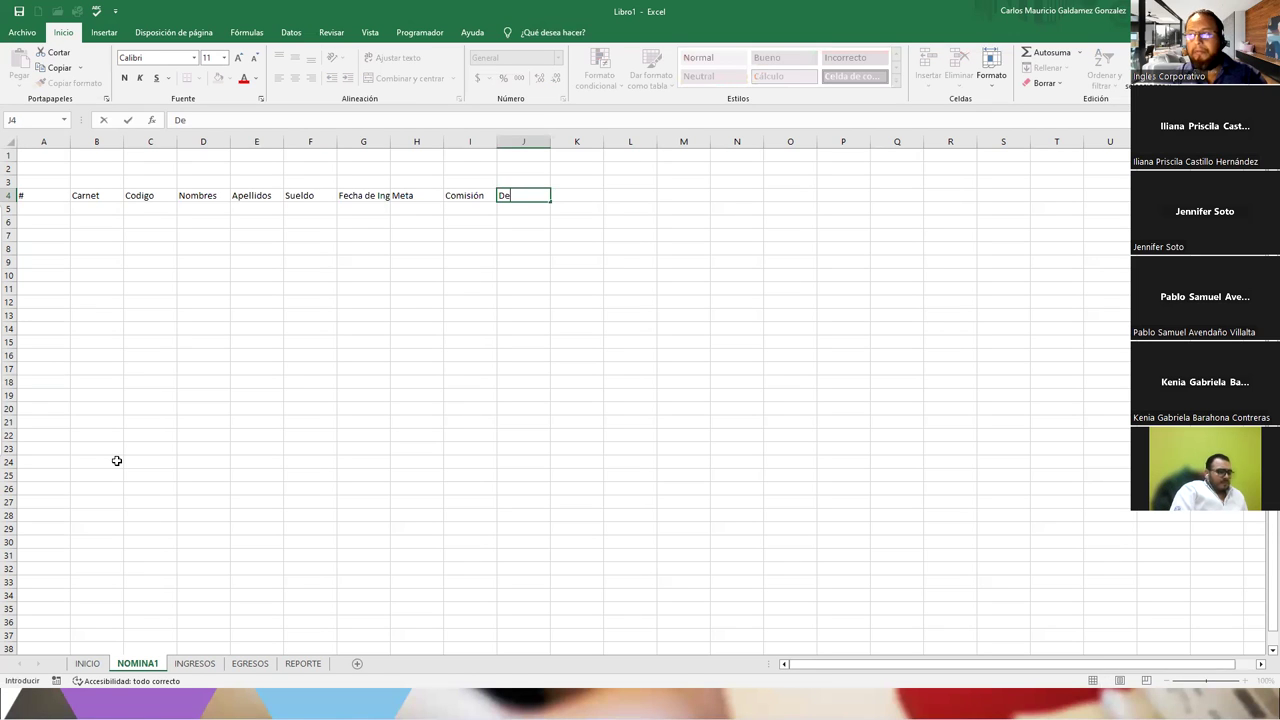
pyautogui.press('BackSpace')
pyautogui.press('BackSpace')
pyautogui.press('BackSpace')
pyautogui.press('BackSpace')
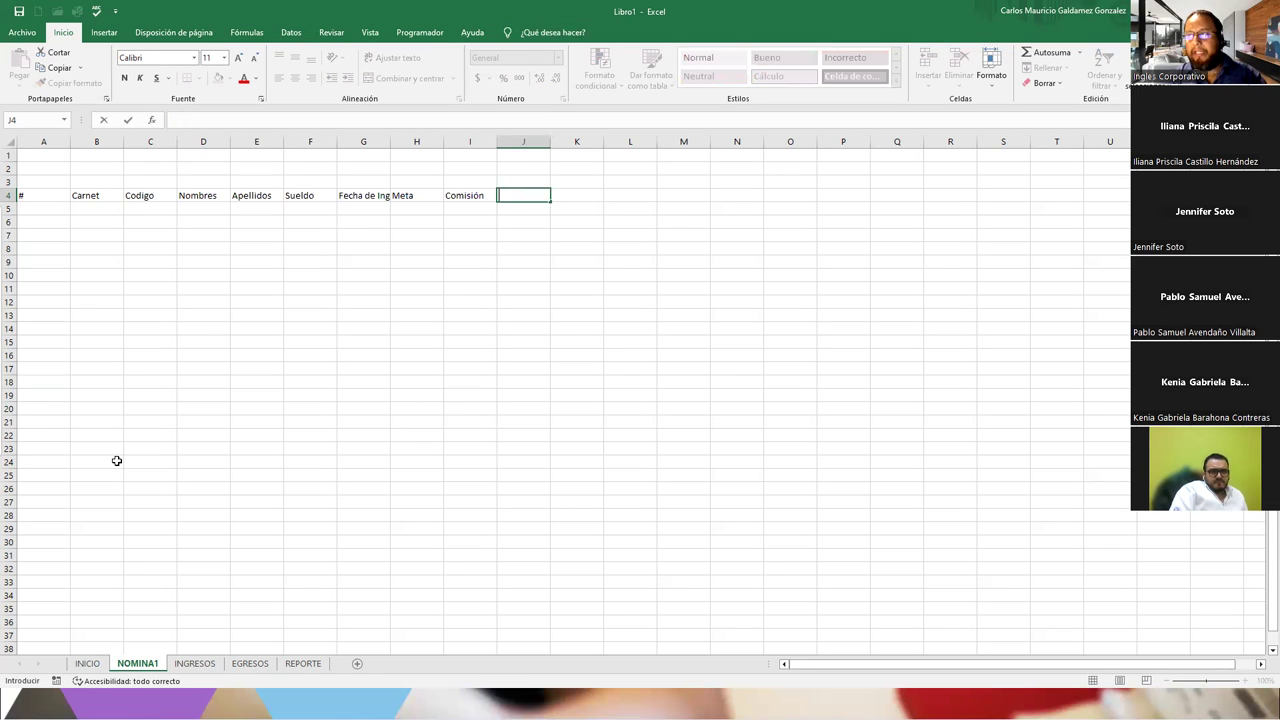
pyautogui.write('ISSS')
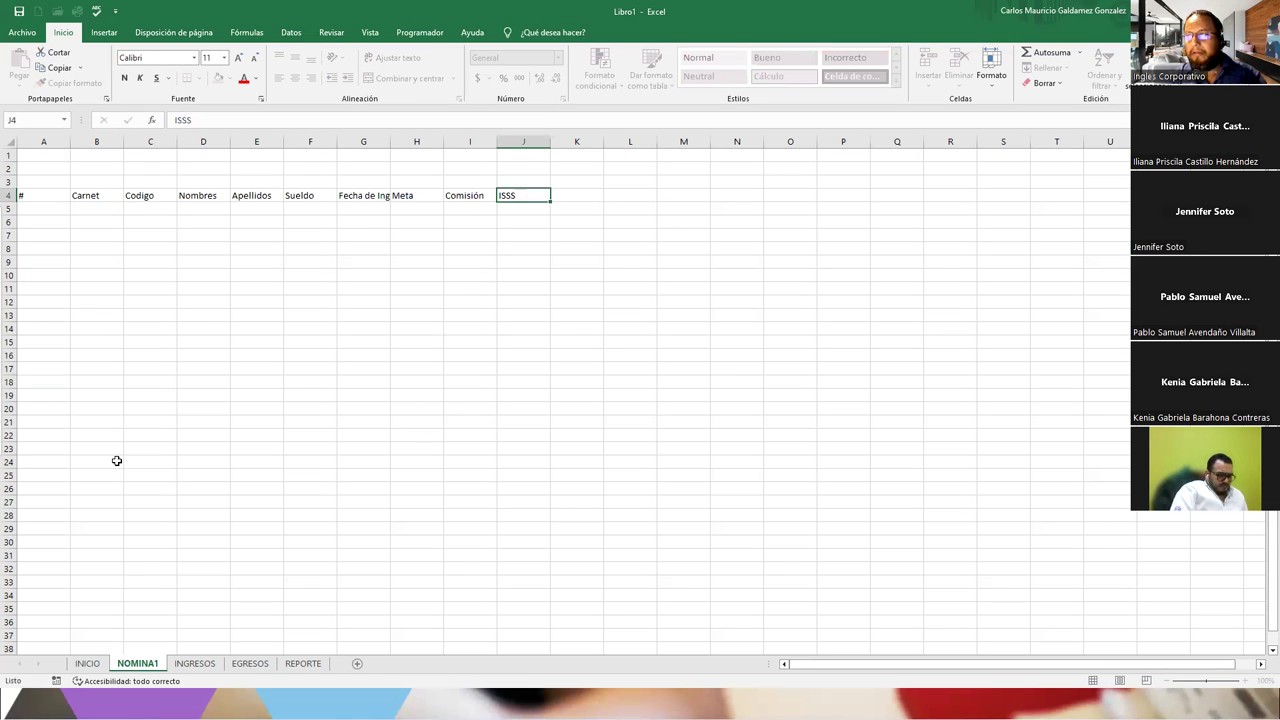
pyautogui.press('Tab')
pyautogui.write('AFP')
pyautogui.press('Tab')
pyautogui.write('F')
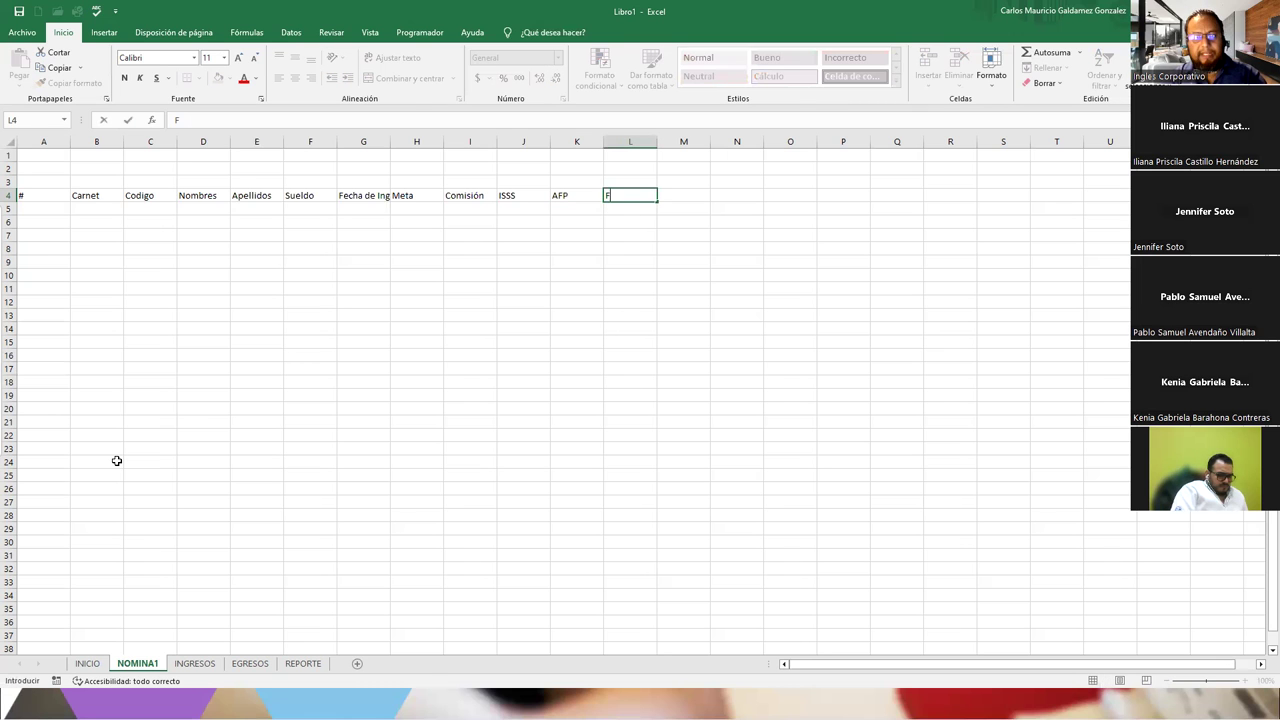
pyautogui.press('Tab')
pyautogui.write('RENT')
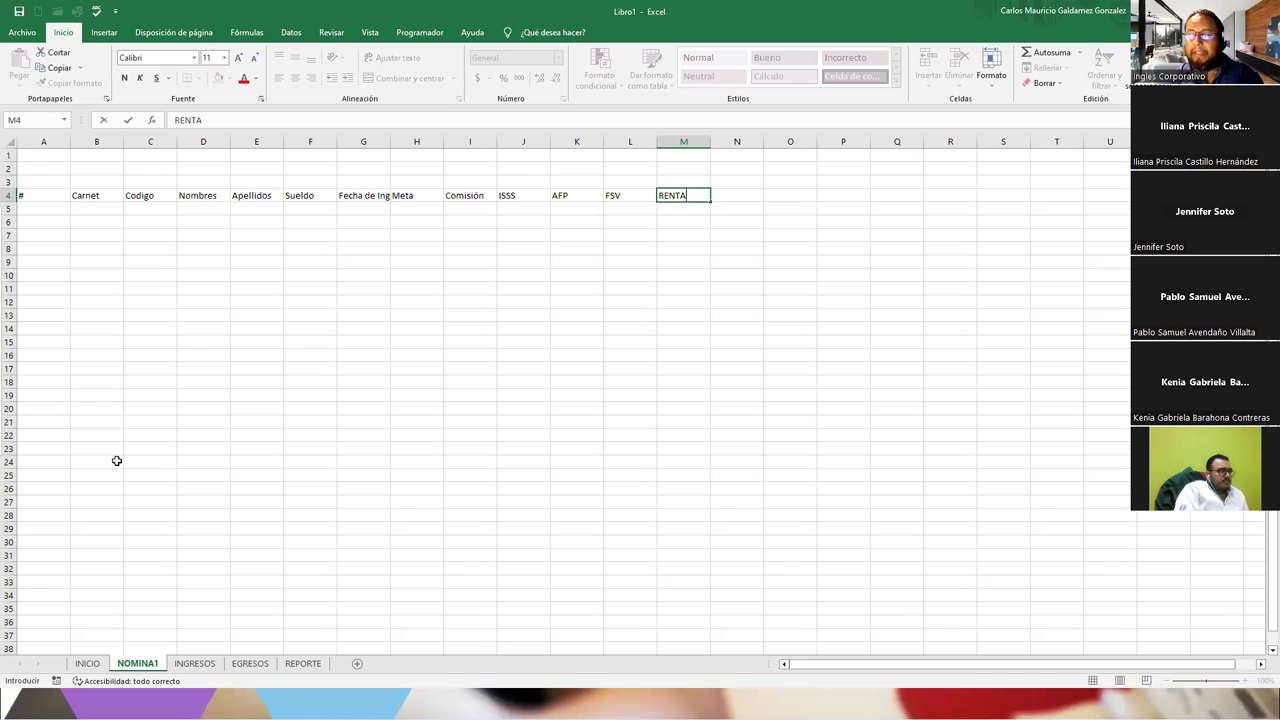
pyautogui.press('Tab')
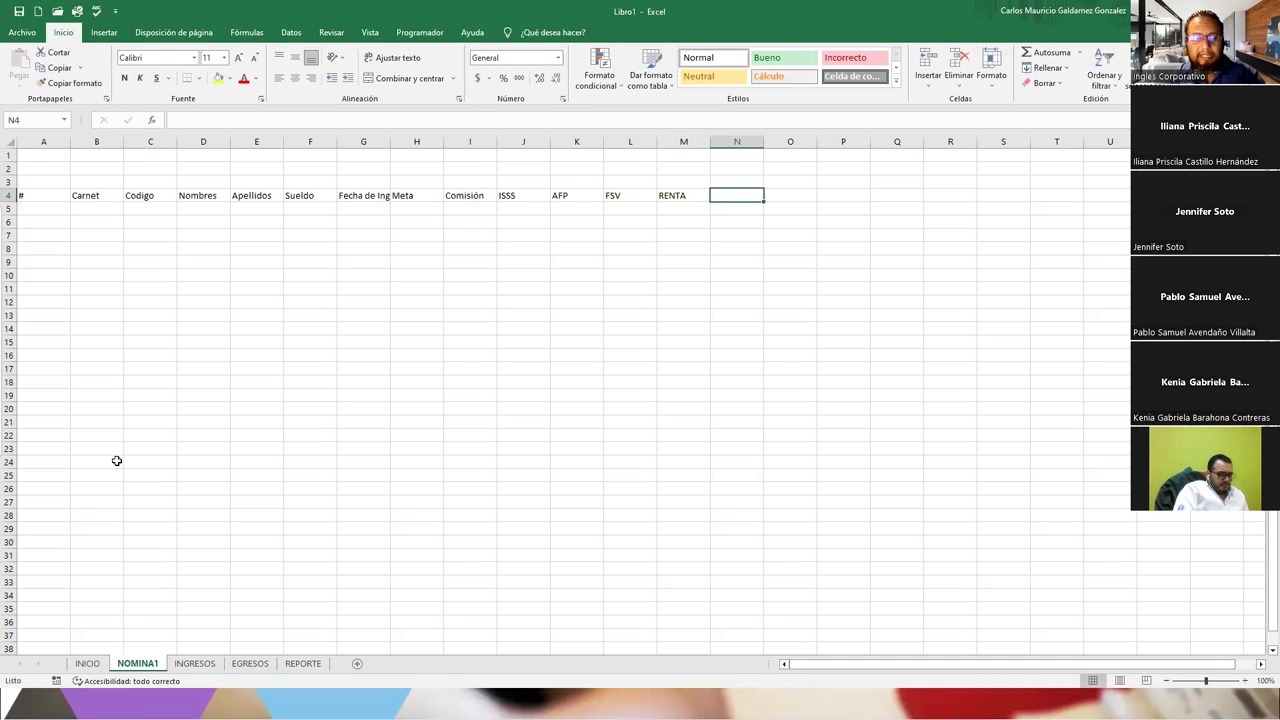
pyautogui.write('H')
pyautogui.write('AS')
pyautogui.press('BackSpace')
pyautogui.press('BackSpace')
pyautogui.press('BackSpace')
pyautogui.press('BackSpace')
pyautogui.write('_E')
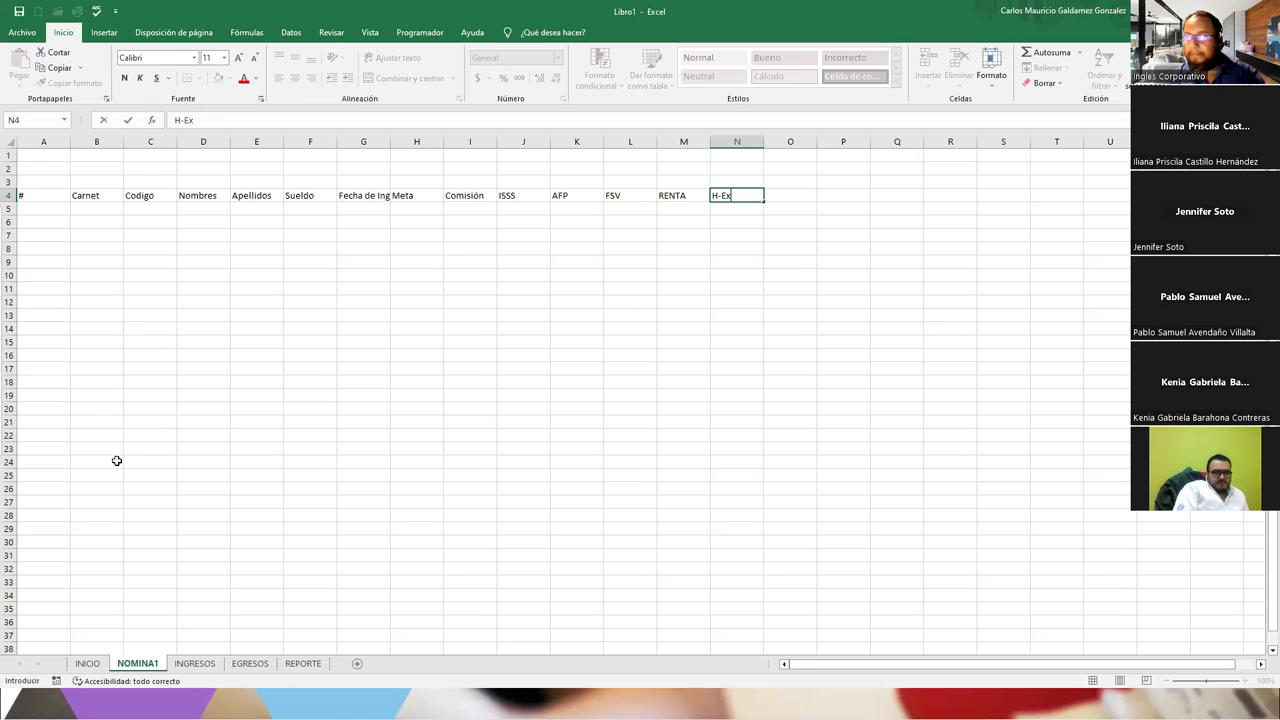
pyautogui.write('a')
pyautogui.press('Tab')
# Add headers PAGO H-E, D-Festivos, PAGO D-F, Bono and Sueldo Final.
pyautogui.write('P')
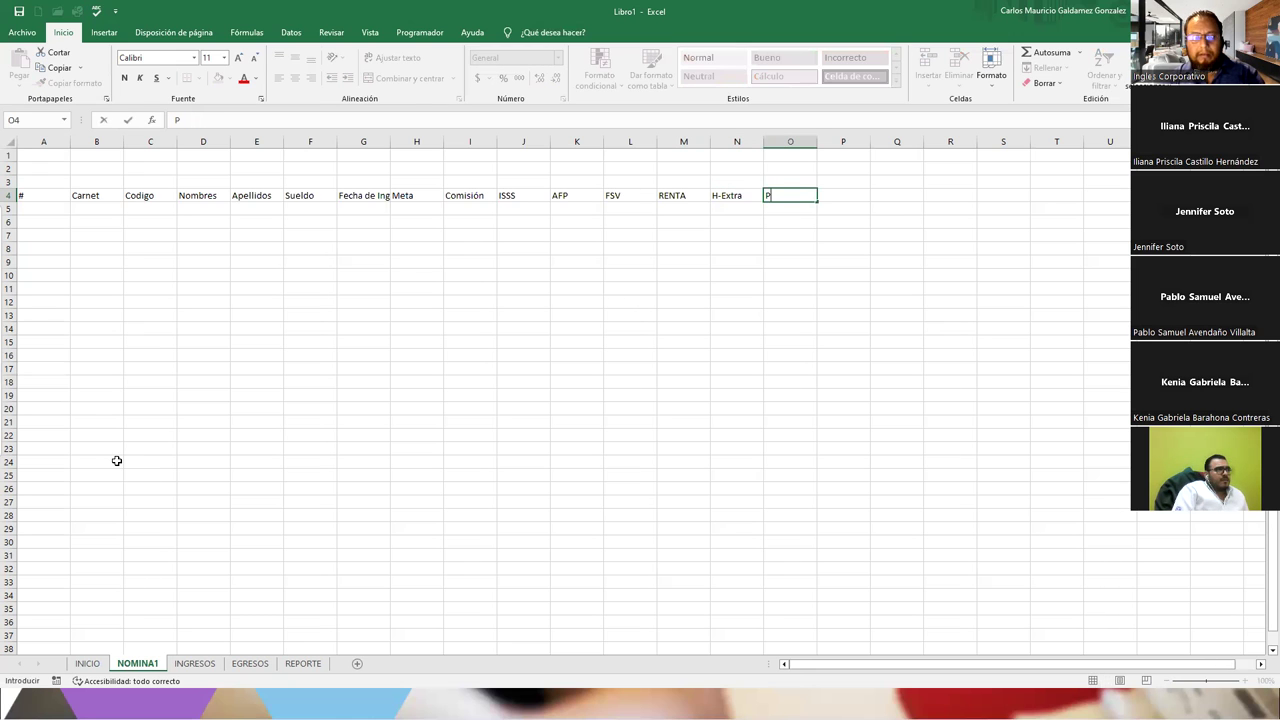
pyautogui.write('AGO H-E')
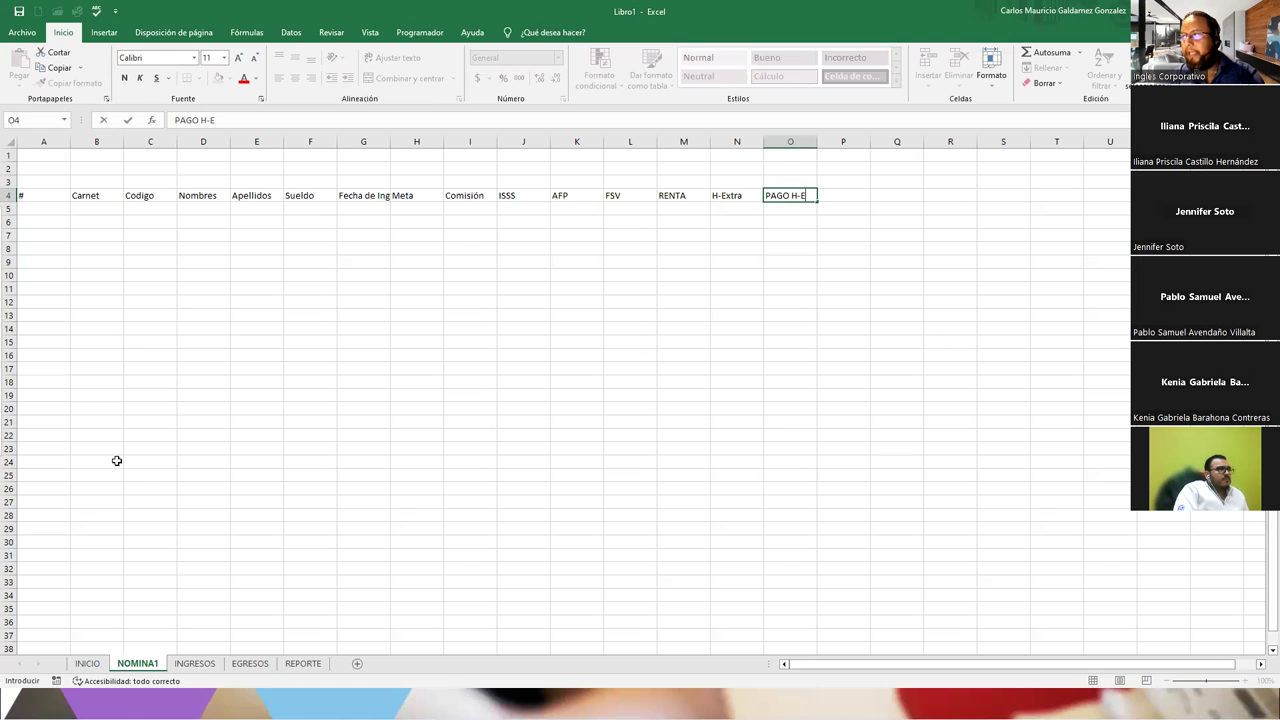
pyautogui.press('Tab')
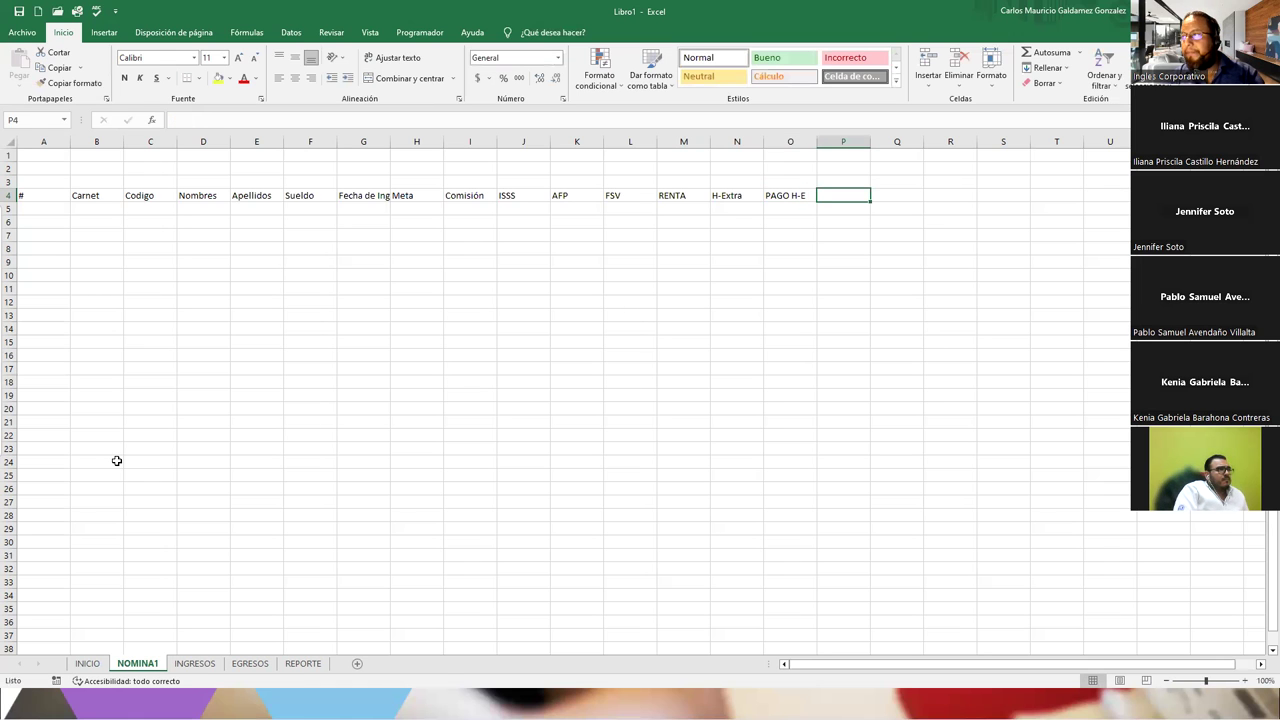
pyautogui.write('D-')
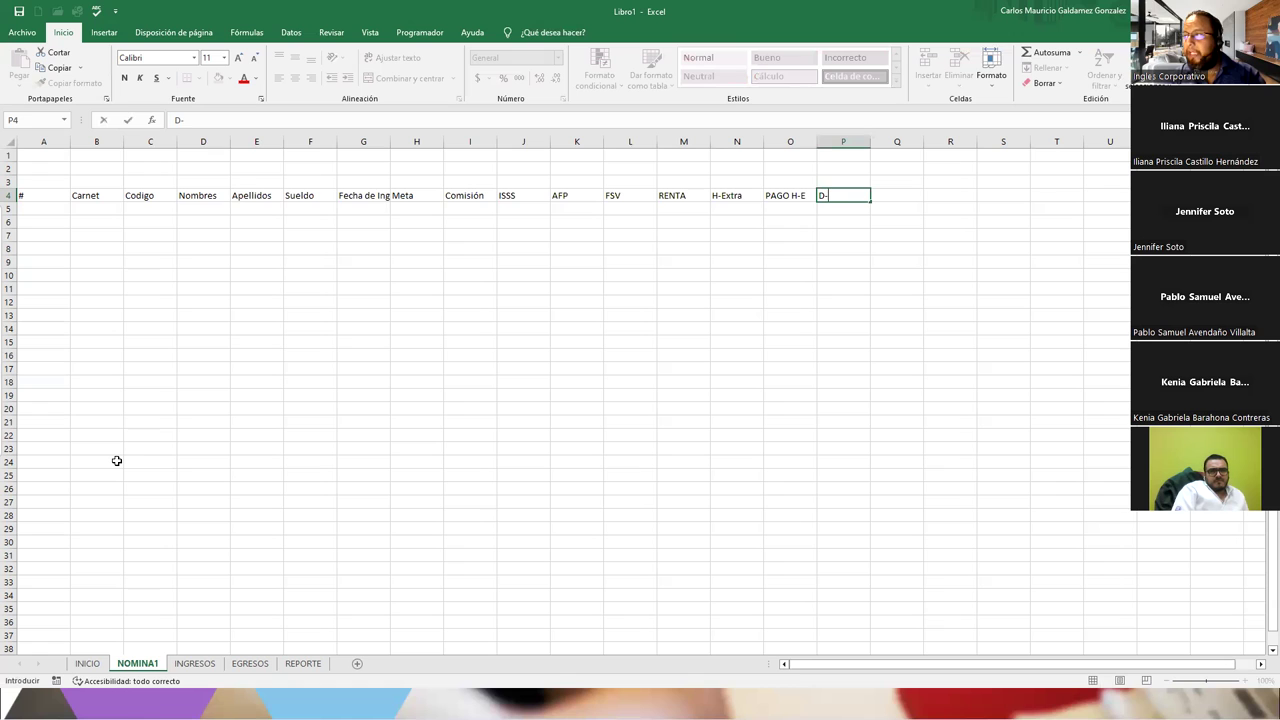
pyautogui.write('Festivos')
pyautogui.press('Tab')
pyautogui.write('PAGO')
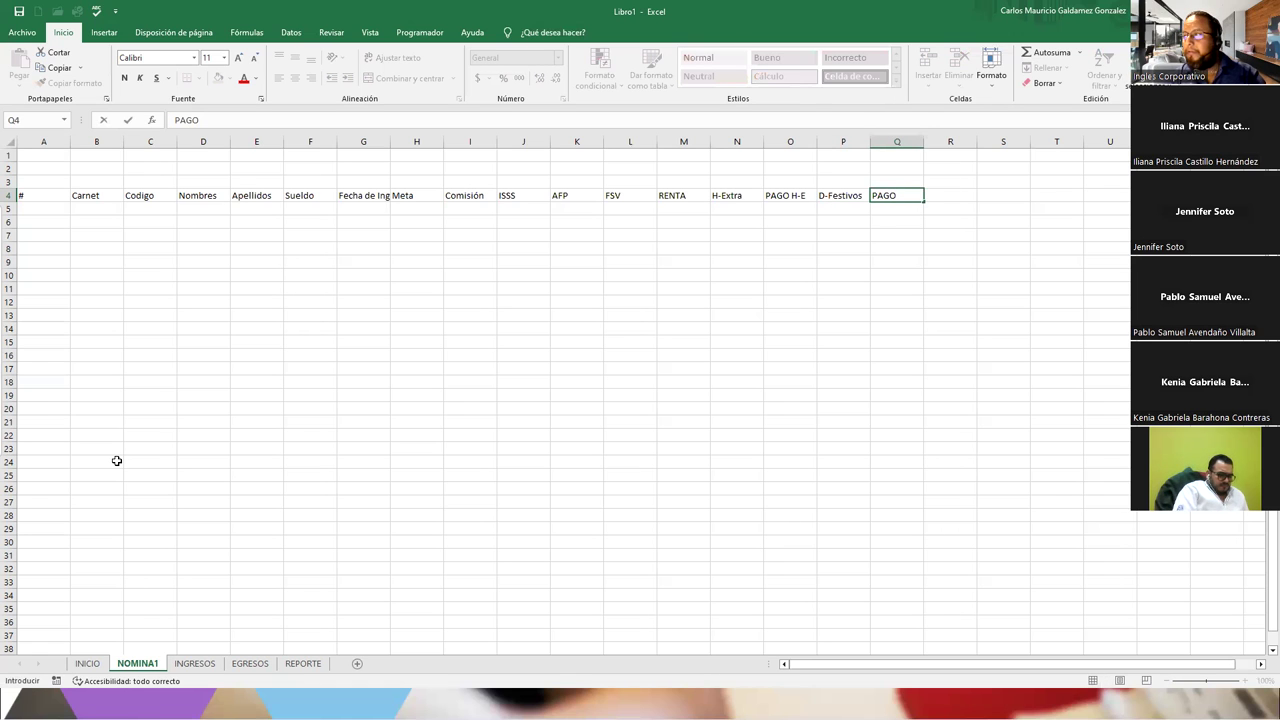
pyautogui.write(' D_')
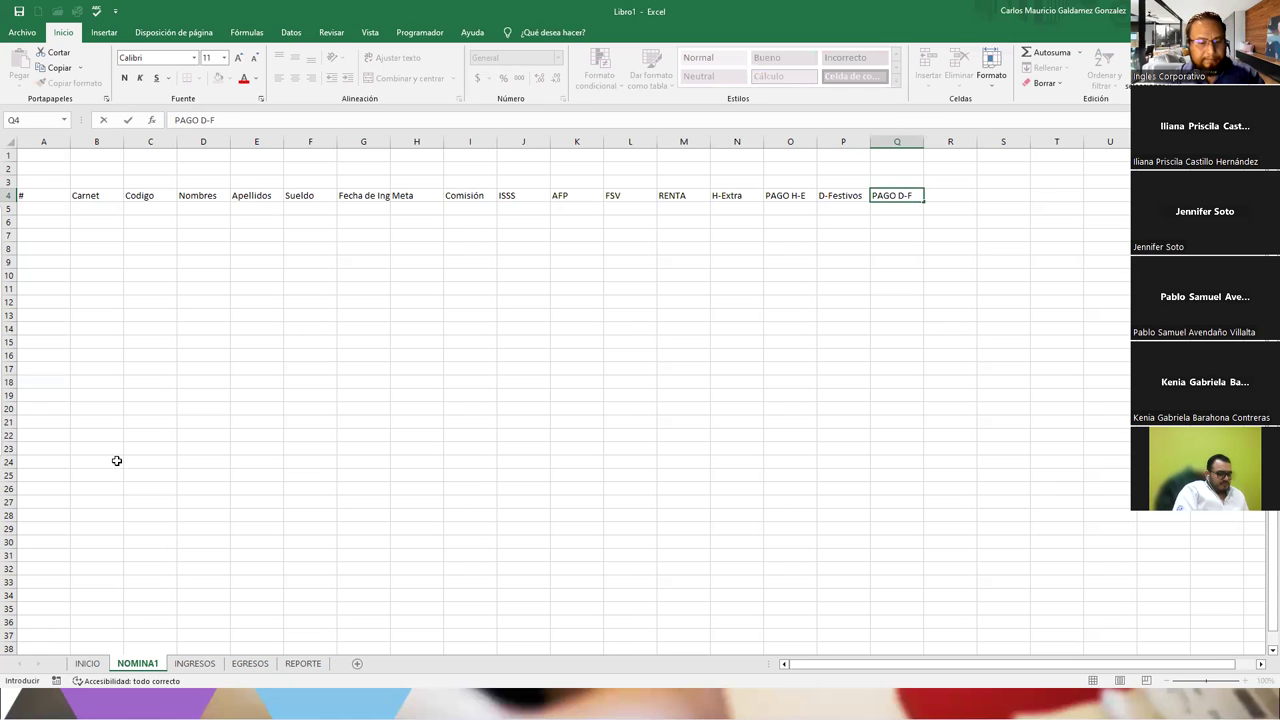
pyautogui.press('Tab')
pyautogui.write('Bon')
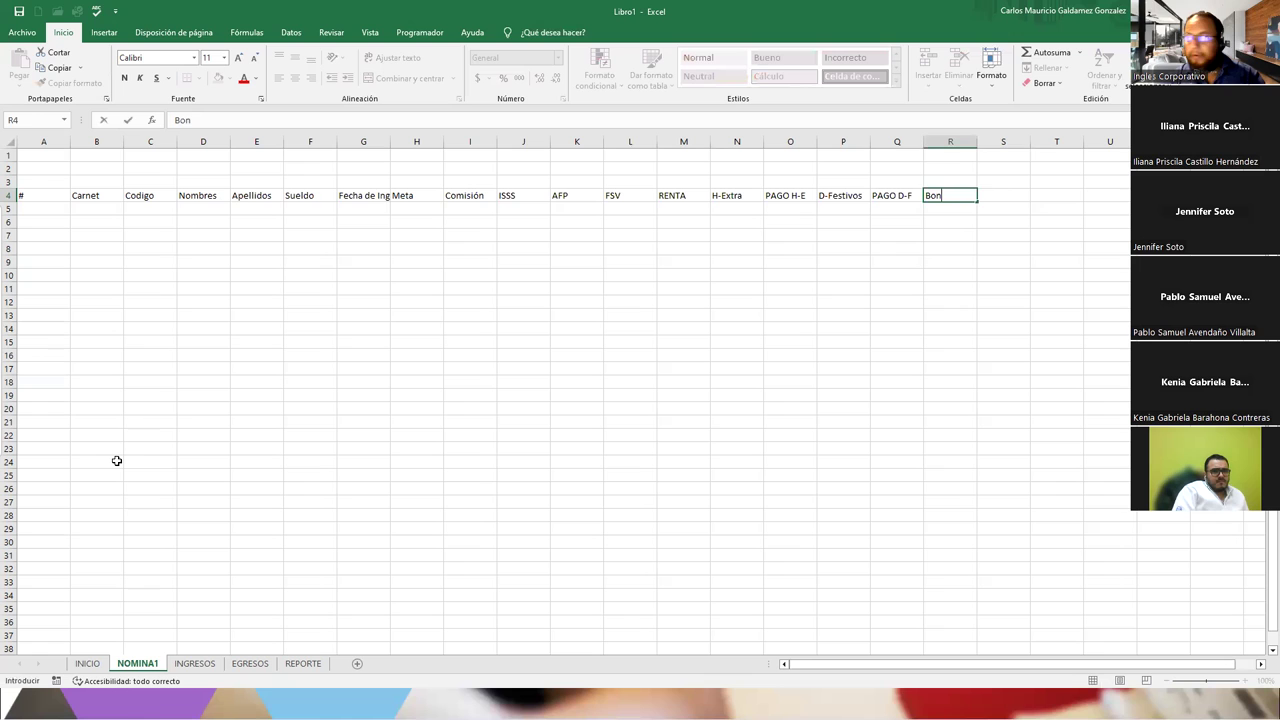
pyautogui.write('o')
pyautogui.press('Tab')
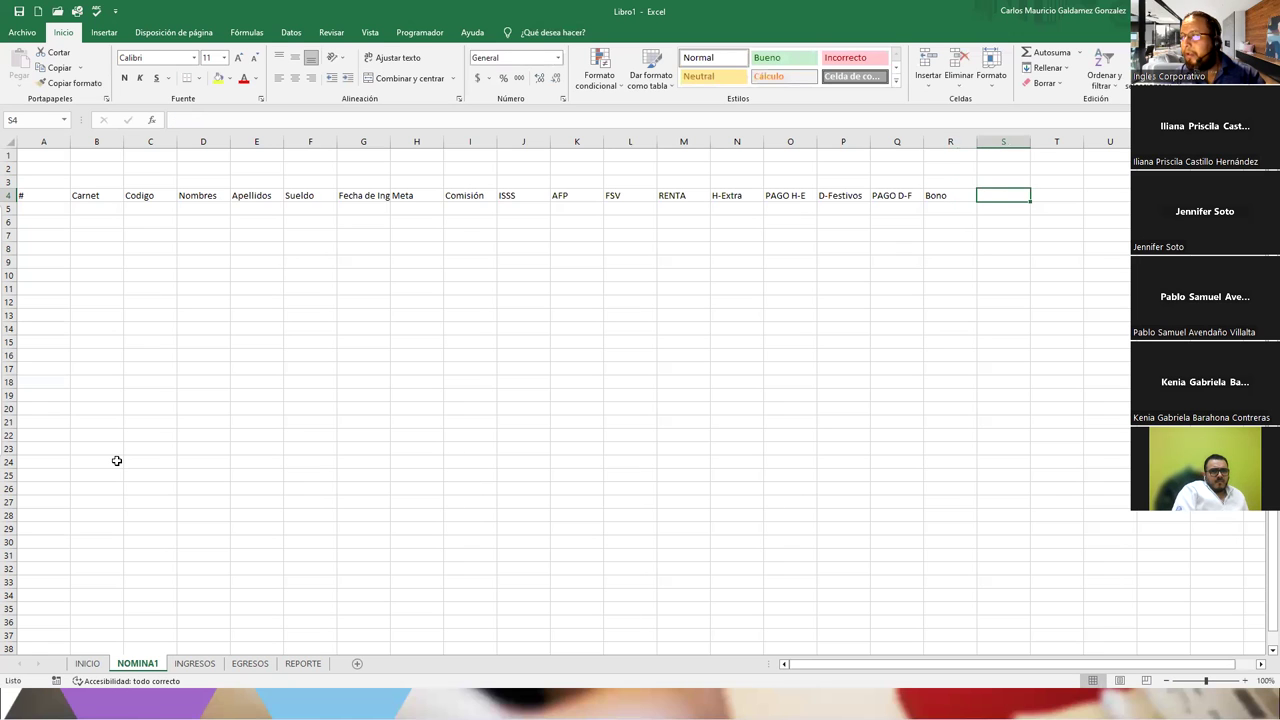
pyautogui.write('Sued')
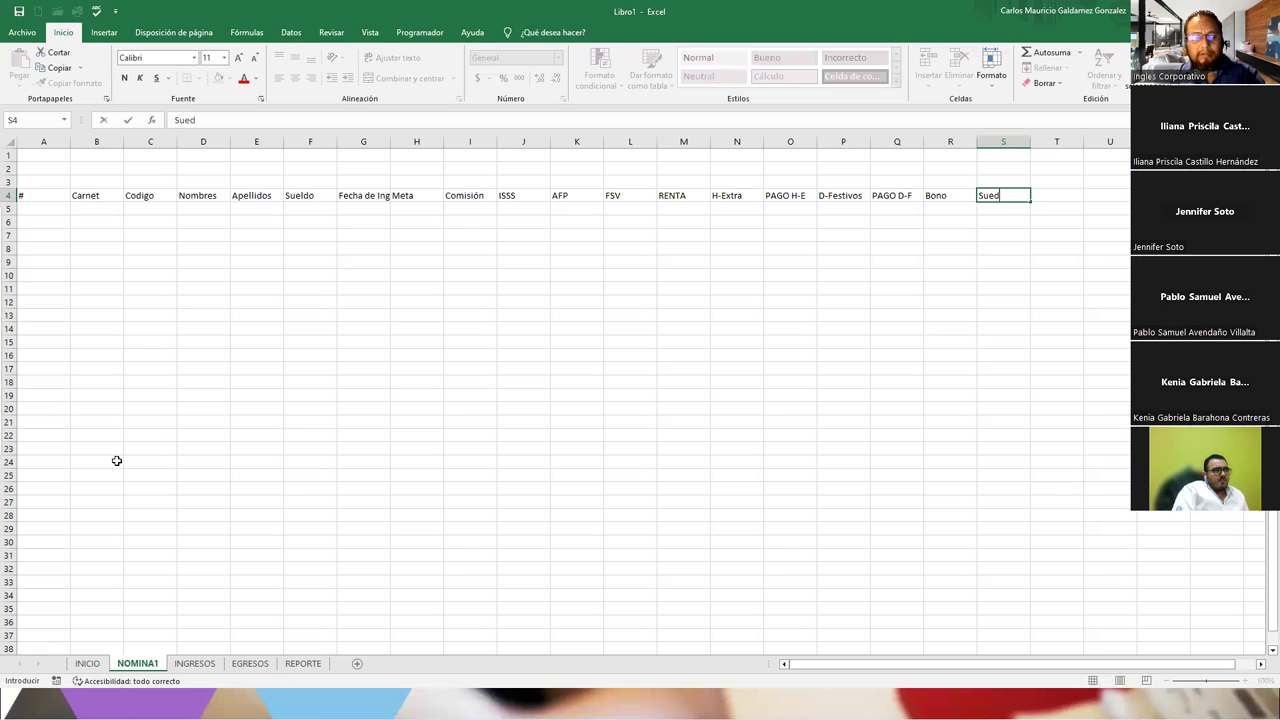
pyautogui.press('BackSpace')
pyautogui.write('ldo Final')
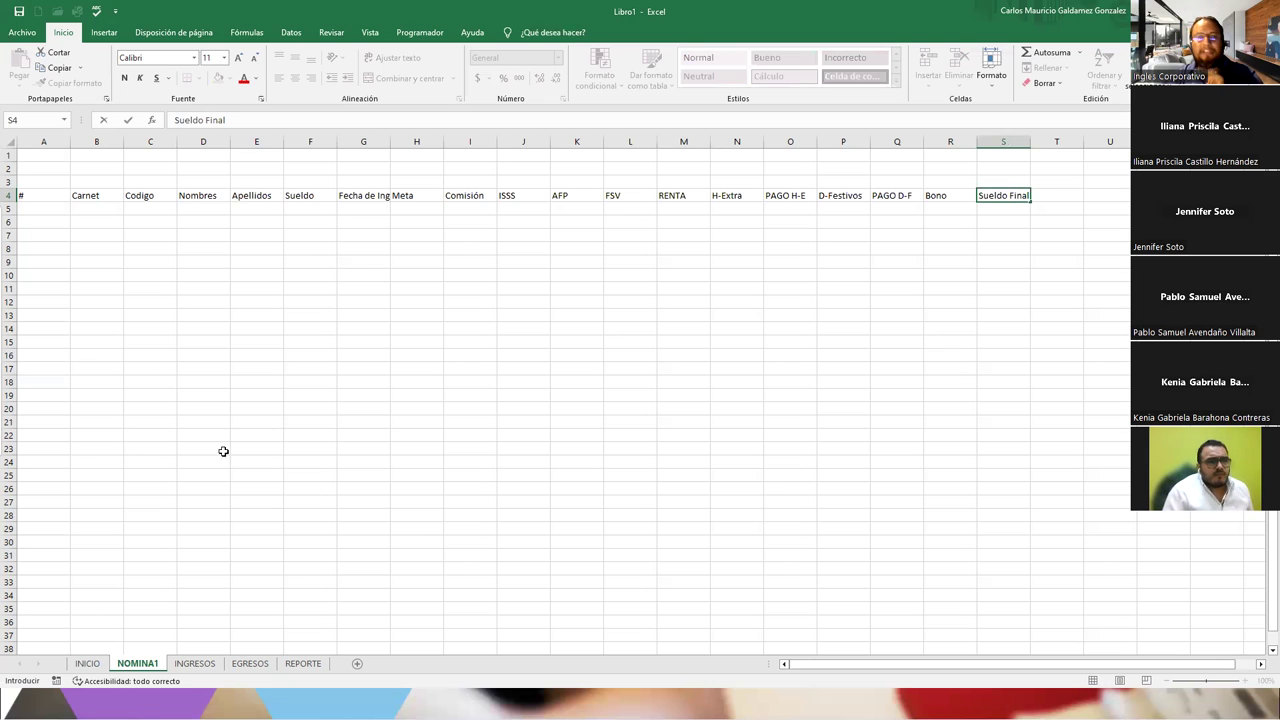
# Autofit columns A and C to # and Codigo, widen Nombres, then select A4:S5.
pyautogui.click(1024, 141)
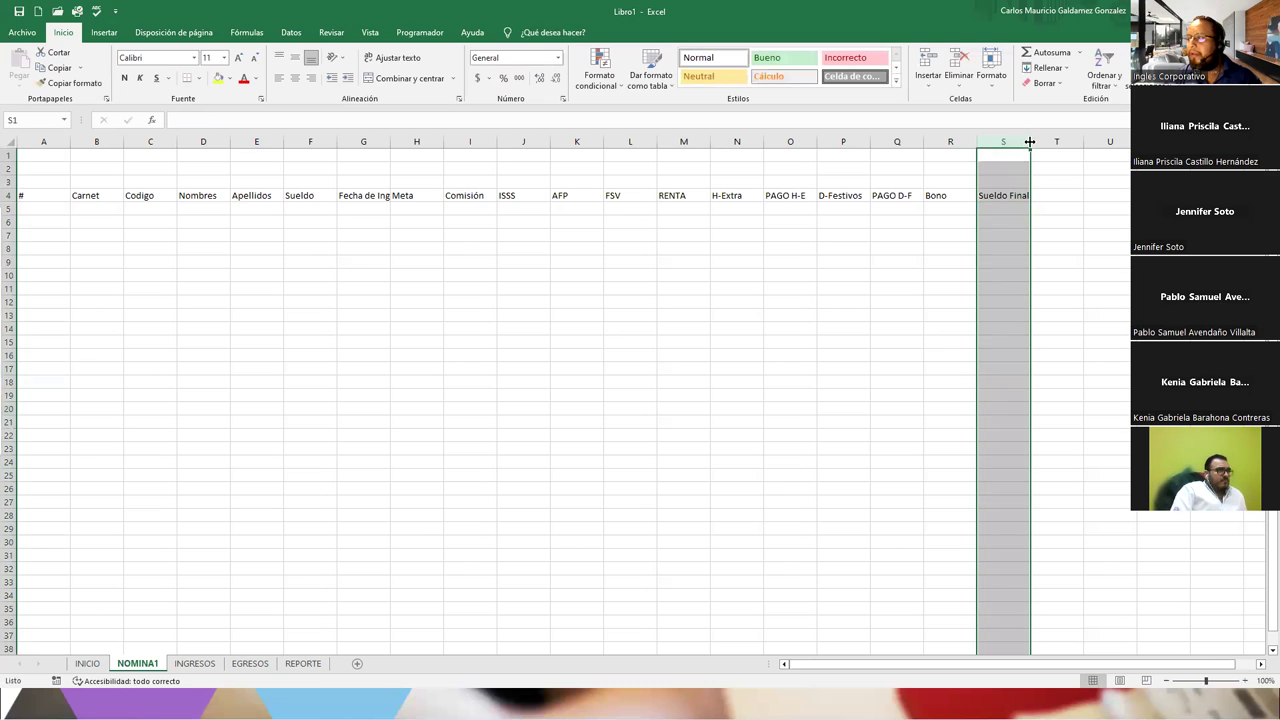
pyautogui.doubleClick(69, 143)
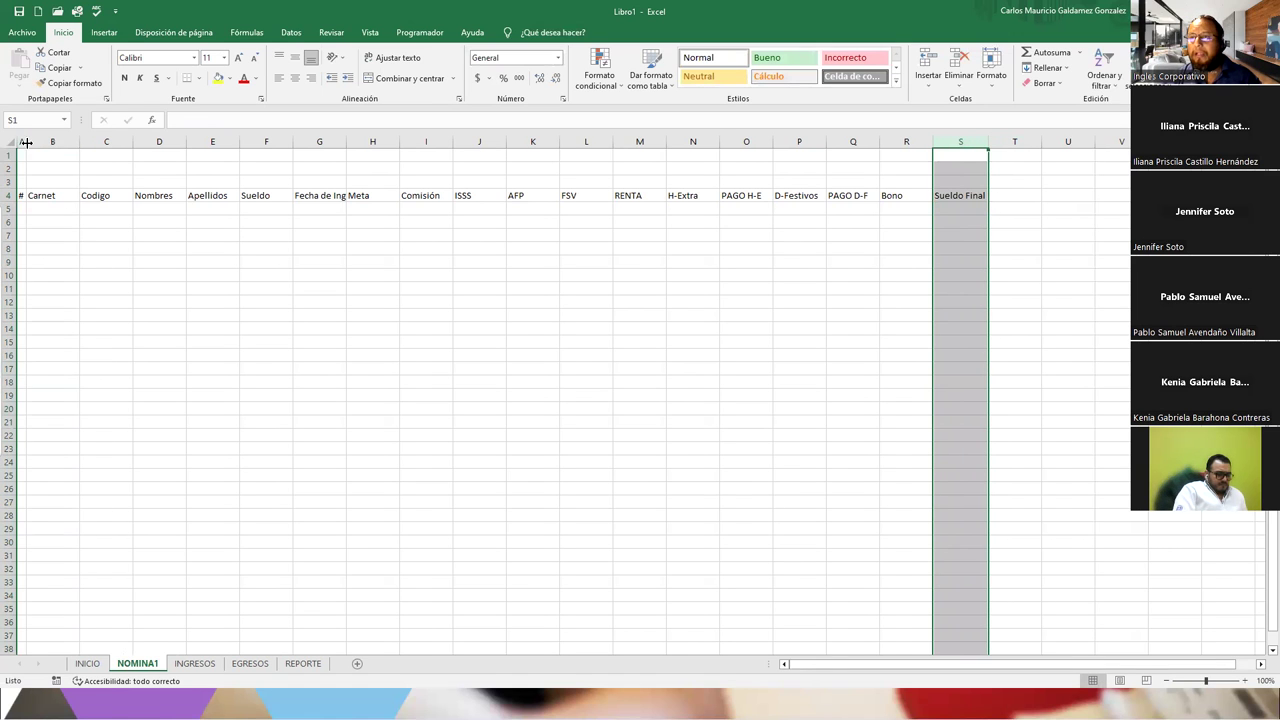
pyautogui.moveTo(34, 143); pyautogui.dragTo(41, 143)
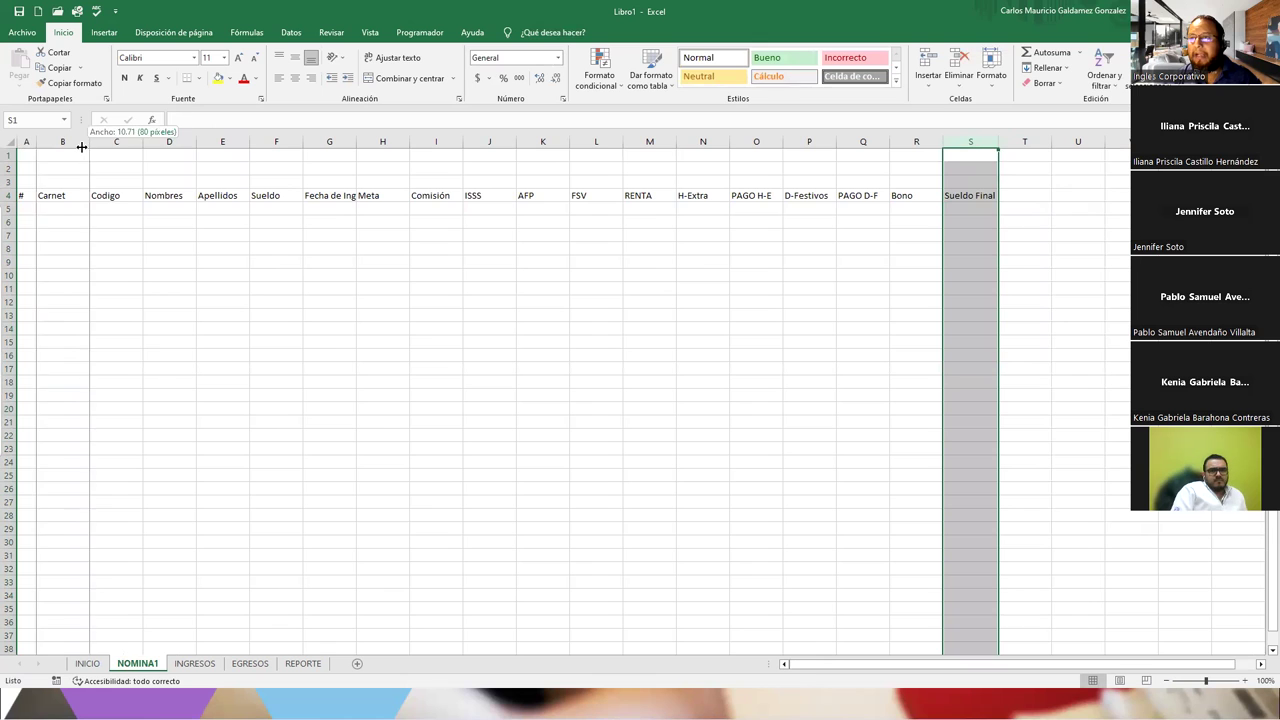
pyautogui.doubleClick(136, 143)
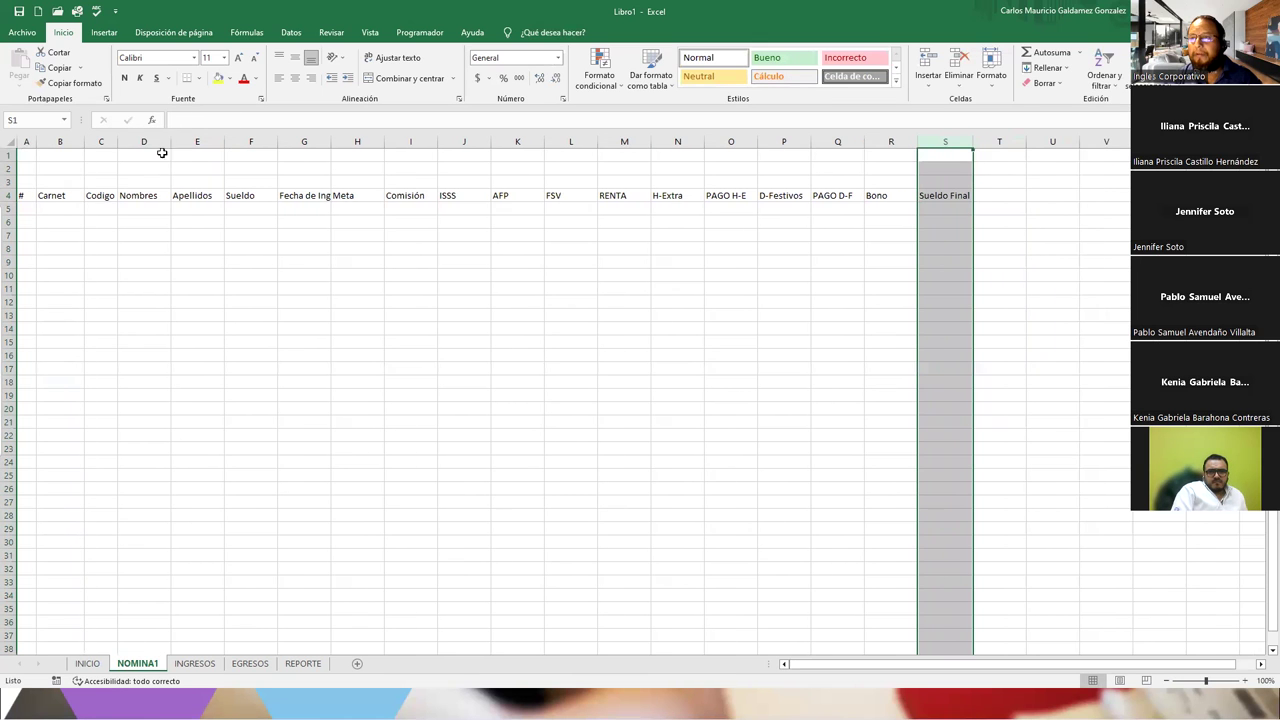
pyautogui.moveTo(170, 143); pyautogui.dragTo(281, 143)
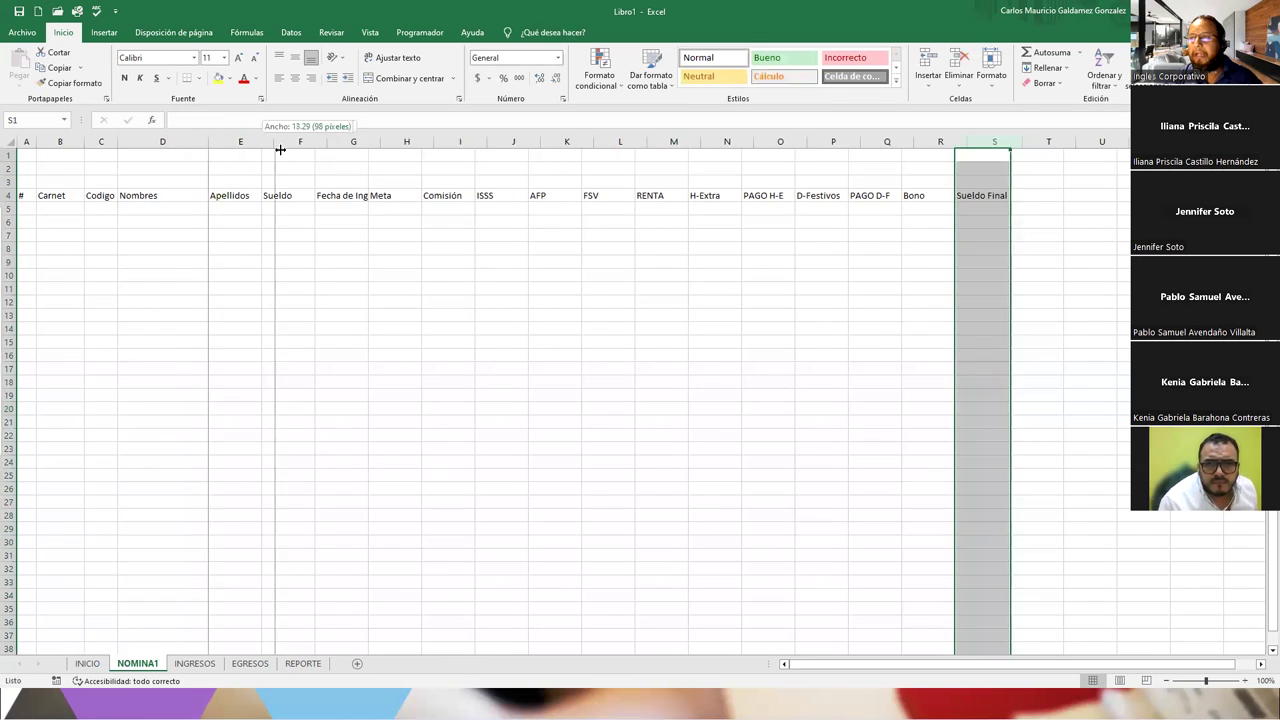
pyautogui.moveTo(25, 195); pyautogui.dragTo(997, 211)
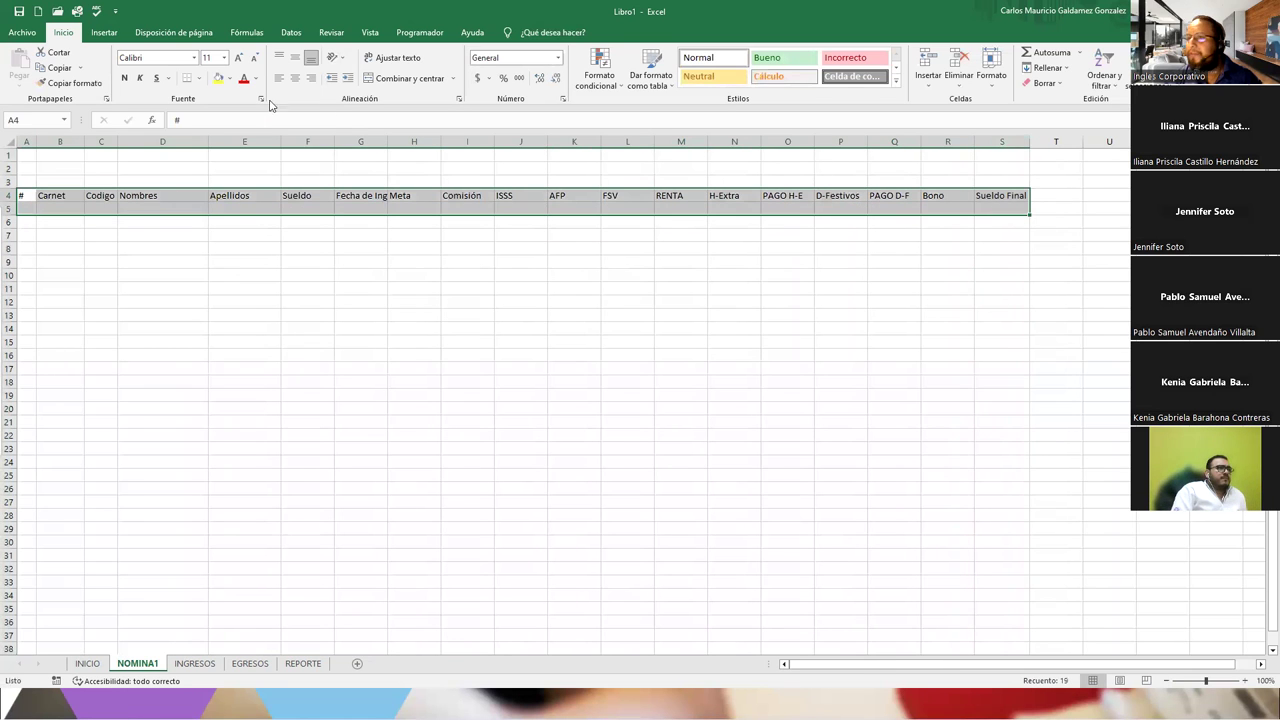
# Convert A4:S5 into table Tabla1 with row 4 as headers, then close the data entry form.
pyautogui.click(104, 32)
pyautogui.click(121, 66)
pyautogui.click(331, 389)
pyautogui.click(375, 404)
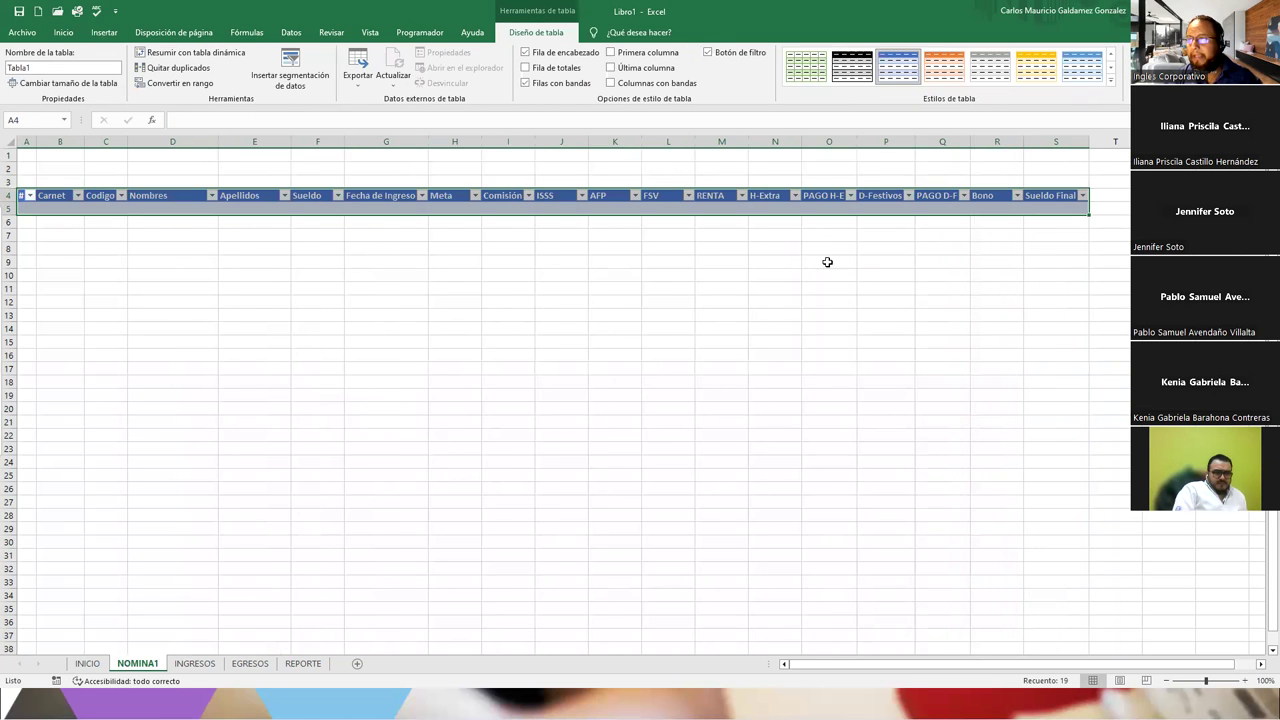
pyautogui.click(31, 207)
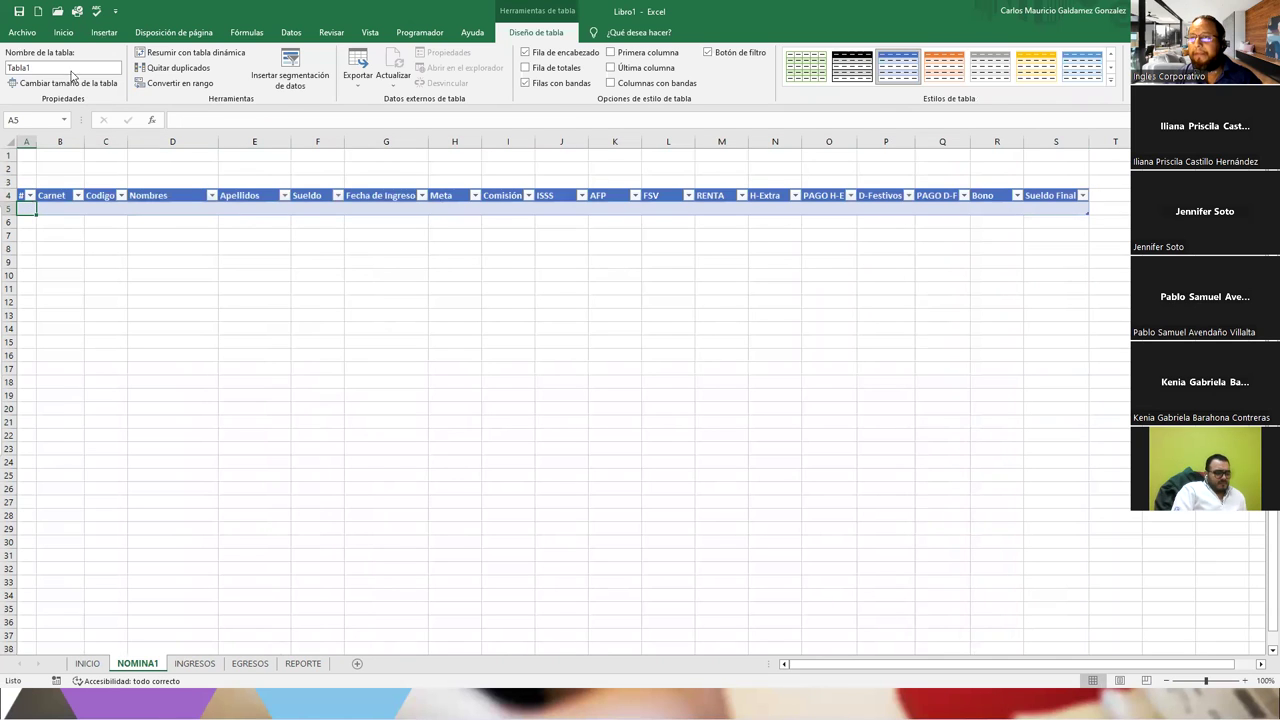
pyautogui.click(63, 32)
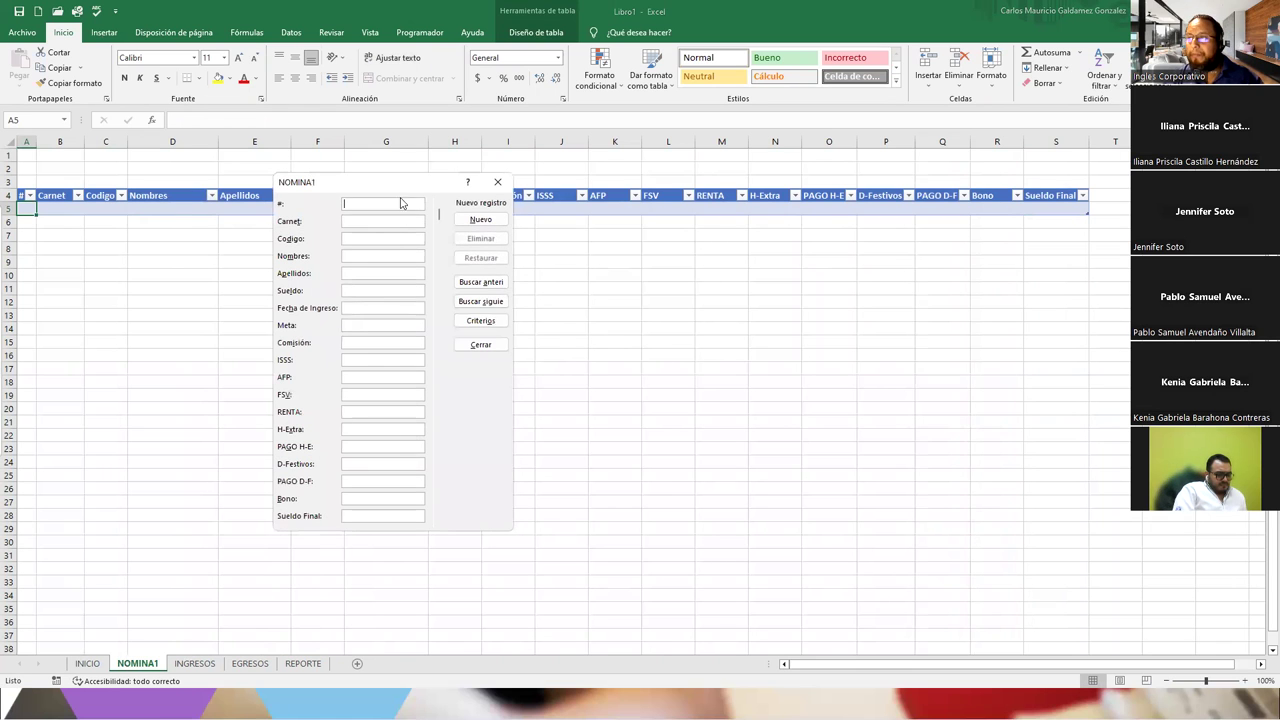
pyautogui.click(496, 184)
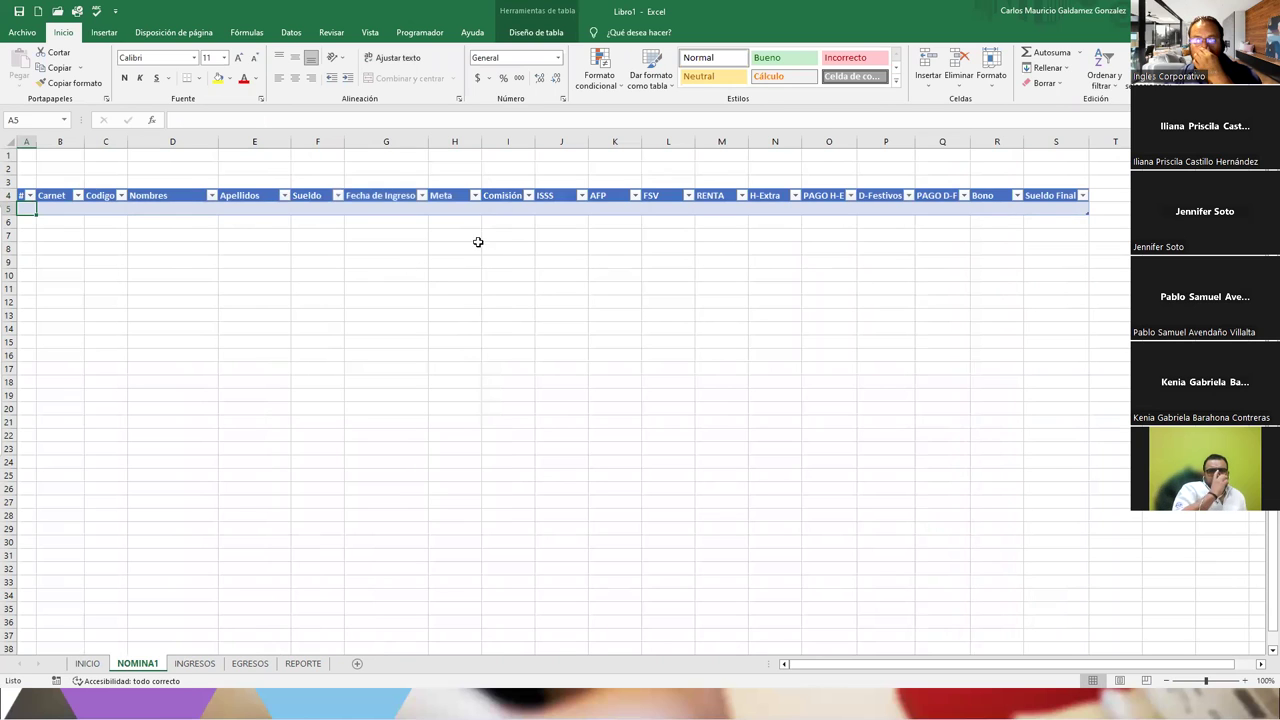
# Insert a new table column before Meta and name it 'Ventas Mensual'.
pyautogui.click(457, 211)
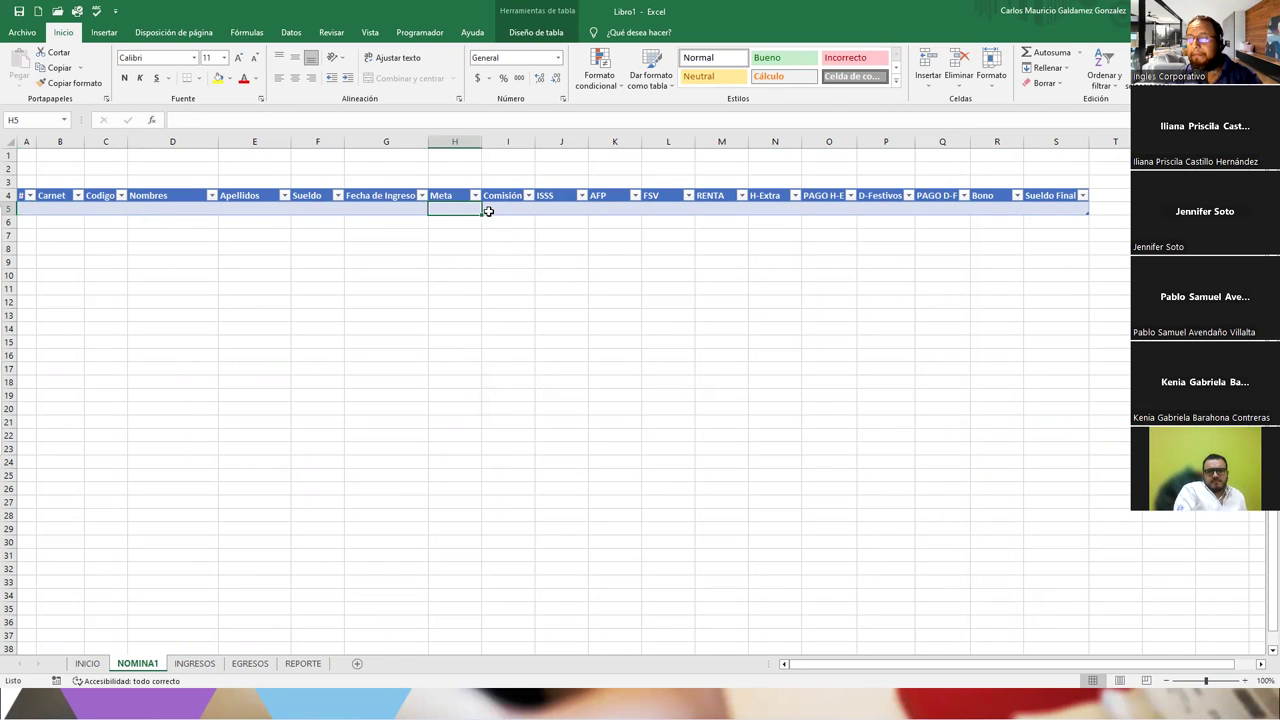
pyautogui.click(446, 142)
pyautogui.rightClick(455, 146)
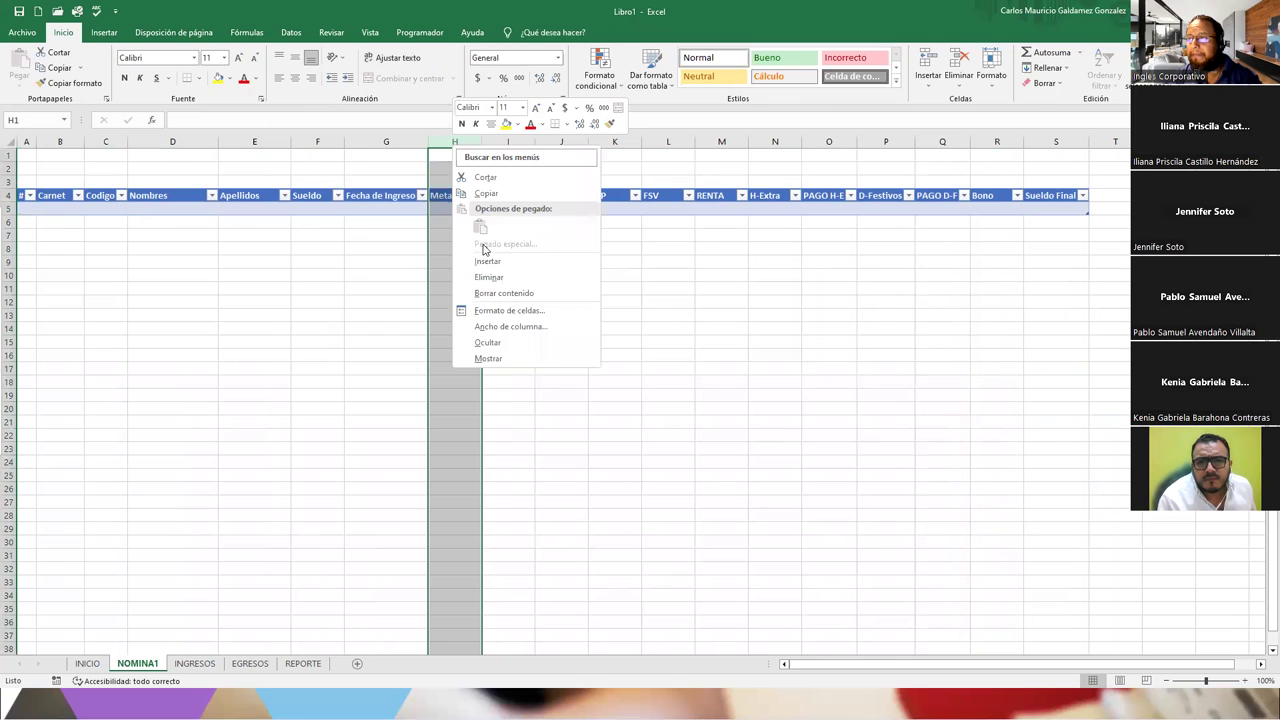
pyautogui.click(487, 261)
pyautogui.click(446, 195)
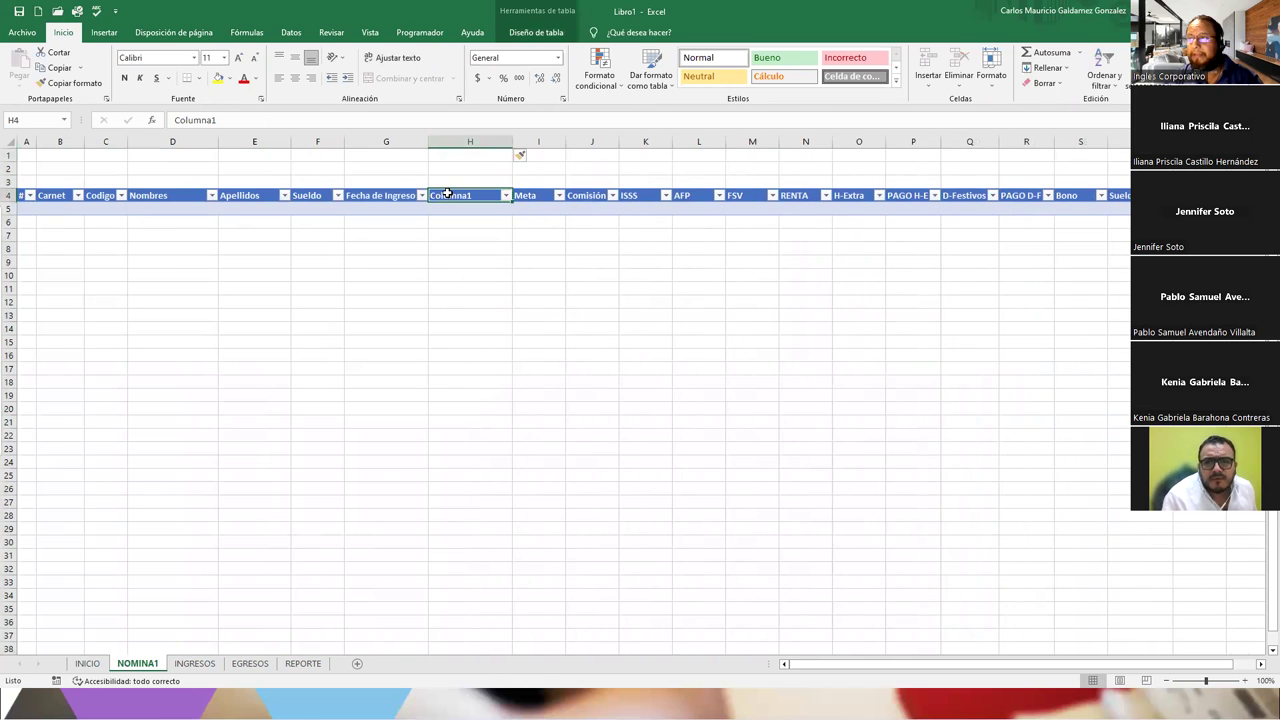
pyautogui.write('VEntas Mensual')
pyautogui.press('Return')
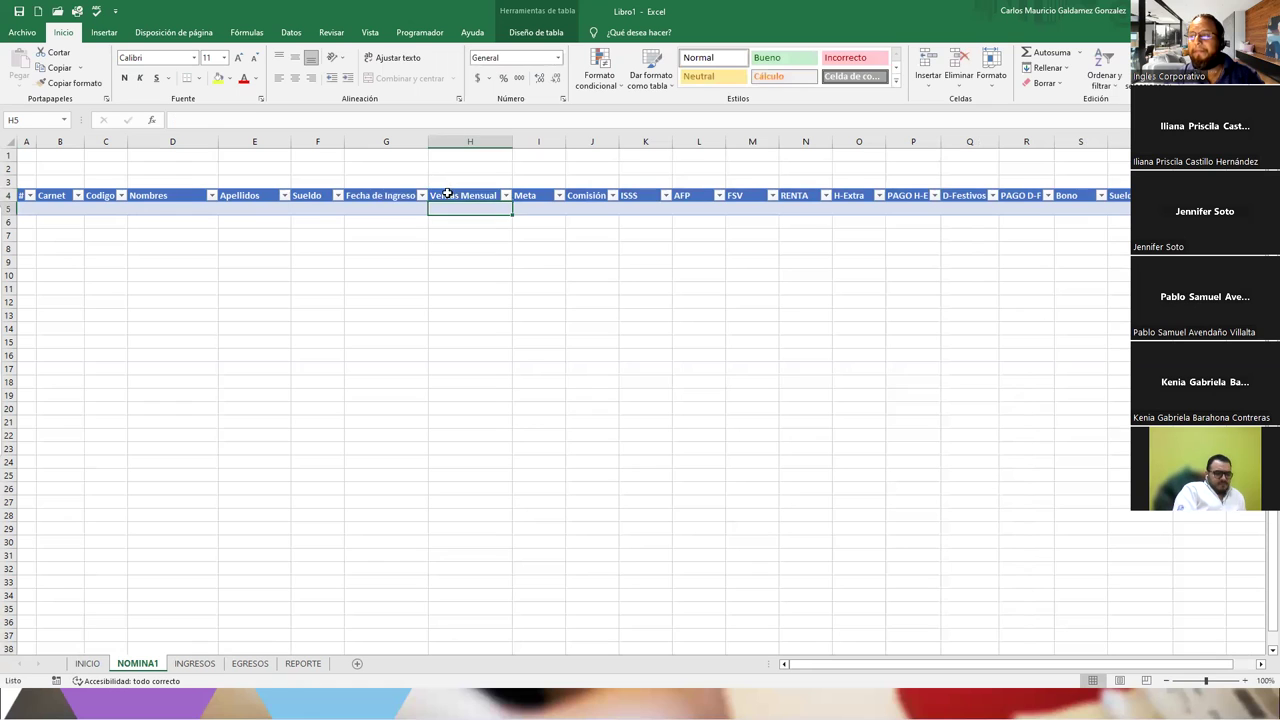
# Enter 4000 as the first record's Meta value.
pyautogui.click(541, 207)
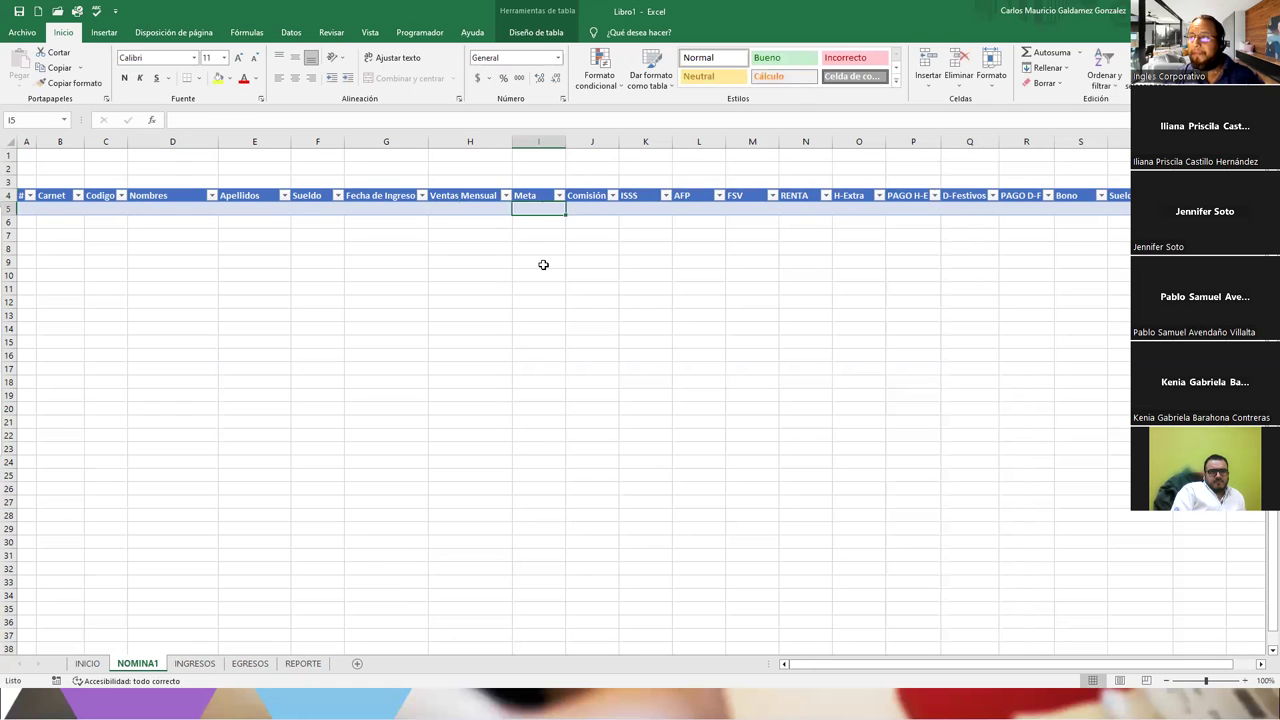
pyautogui.write('4000')
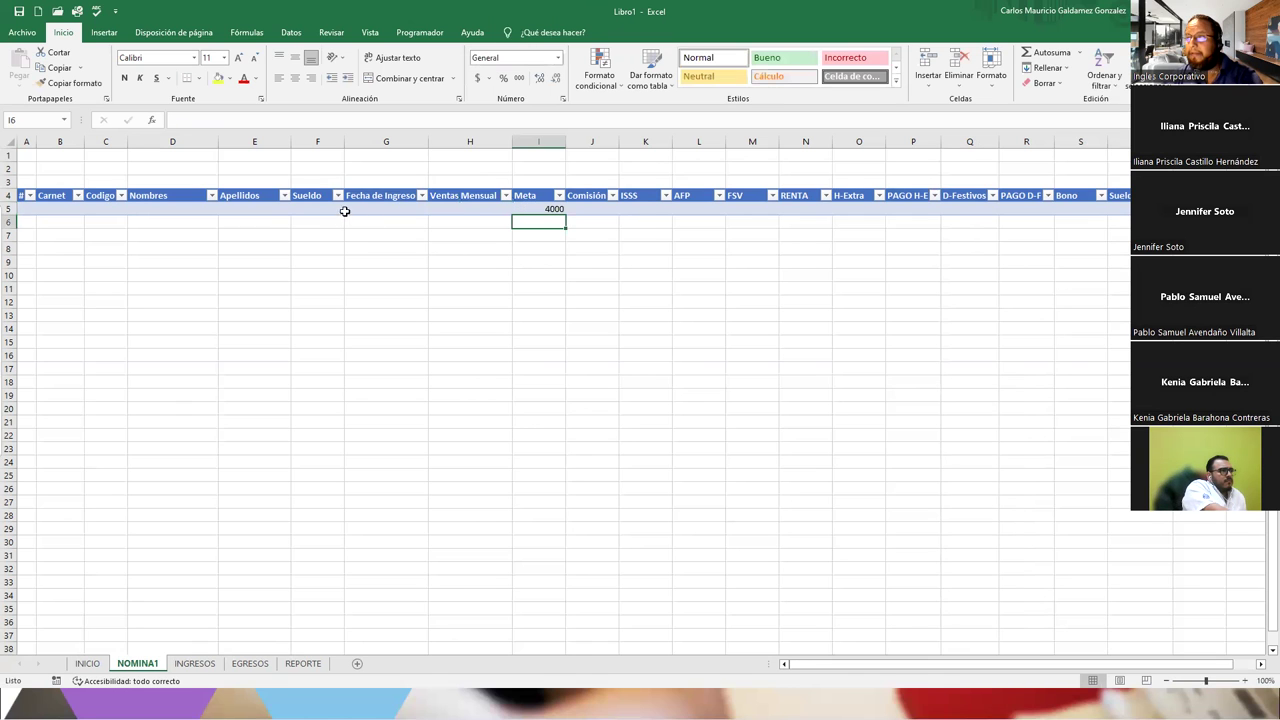
pyautogui.click(591, 213)
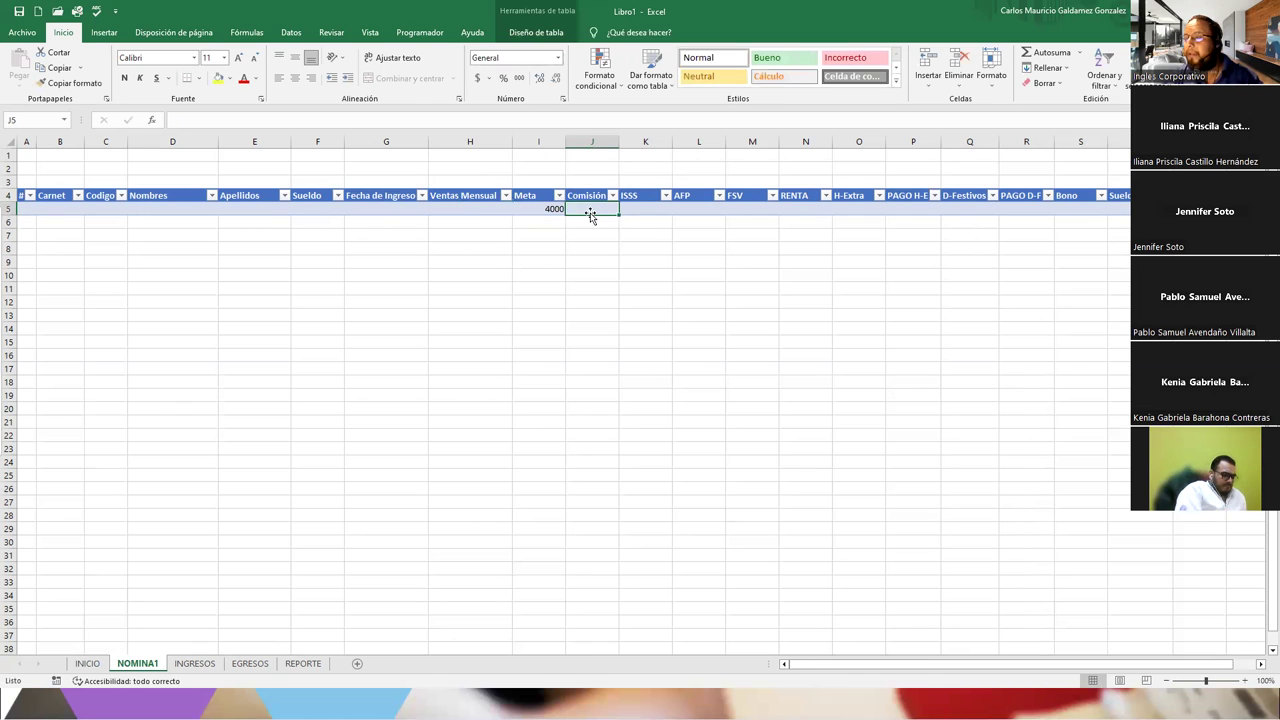
pyautogui.write('=')
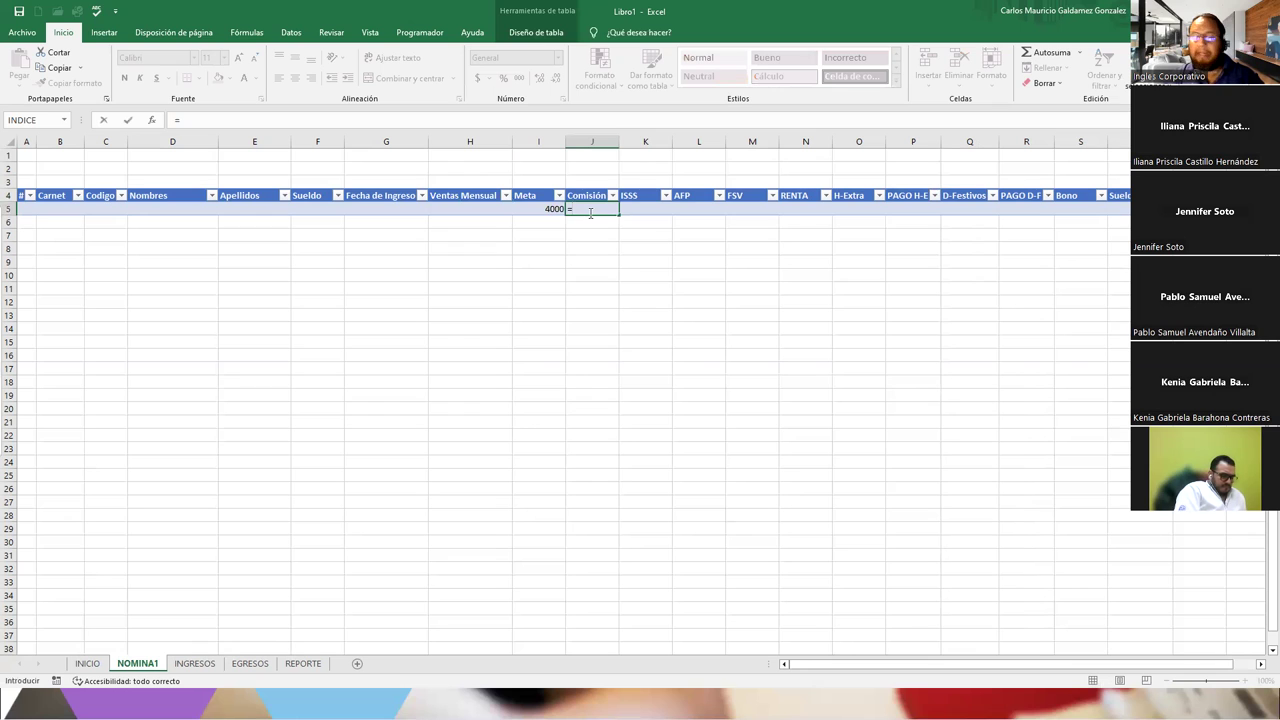
pyautogui.write('si')
pyautogui.press('Left')
pyautogui.press('Left')
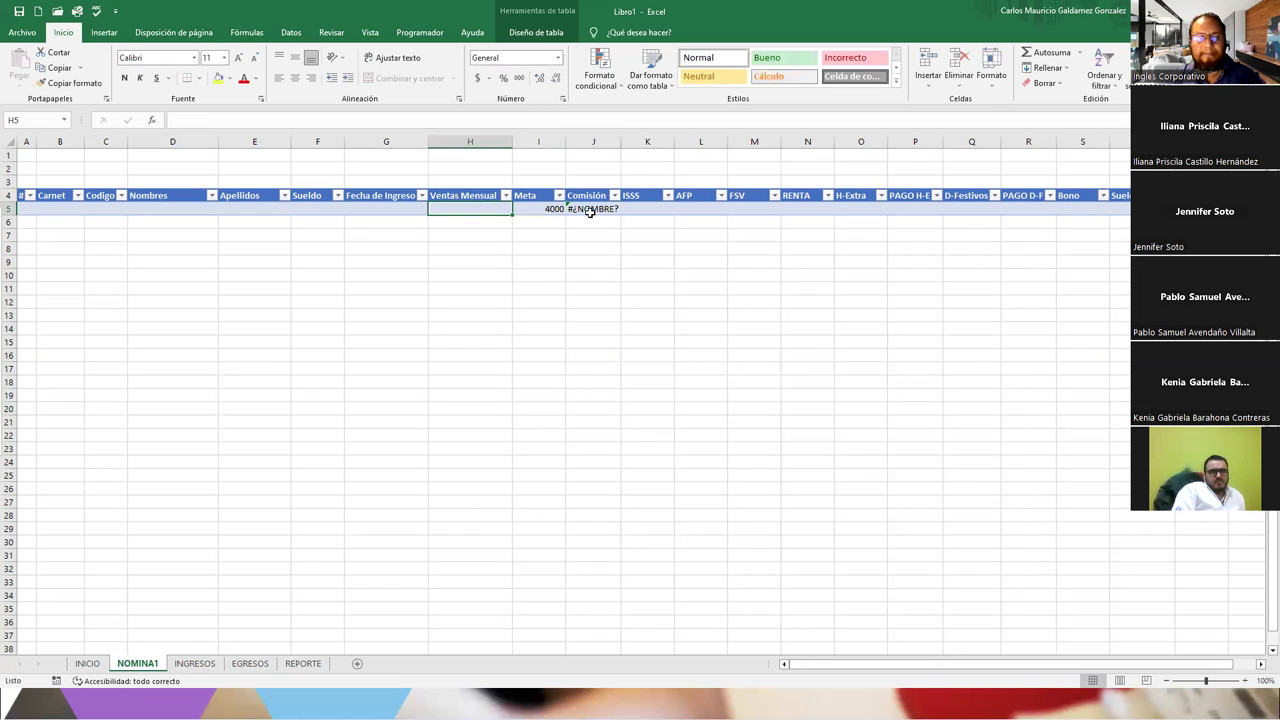
pyautogui.press('Right')
pyautogui.press('Right')
pyautogui.press('F2')
pyautogui.write('(')
pyautogui.press('Return')
pyautogui.press('Return')
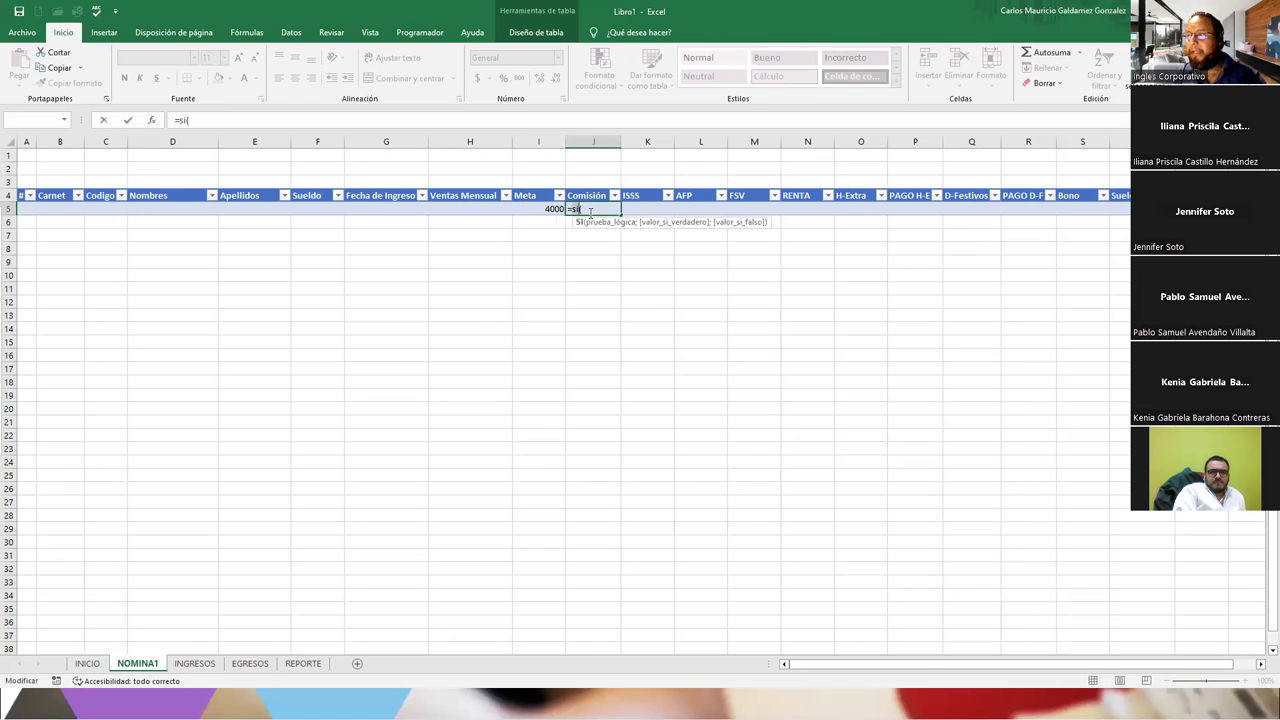
pyautogui.press('BackSpace')
pyautogui.press('BackSpace')
pyautogui.write('si')
pyautogui.press('Tab')
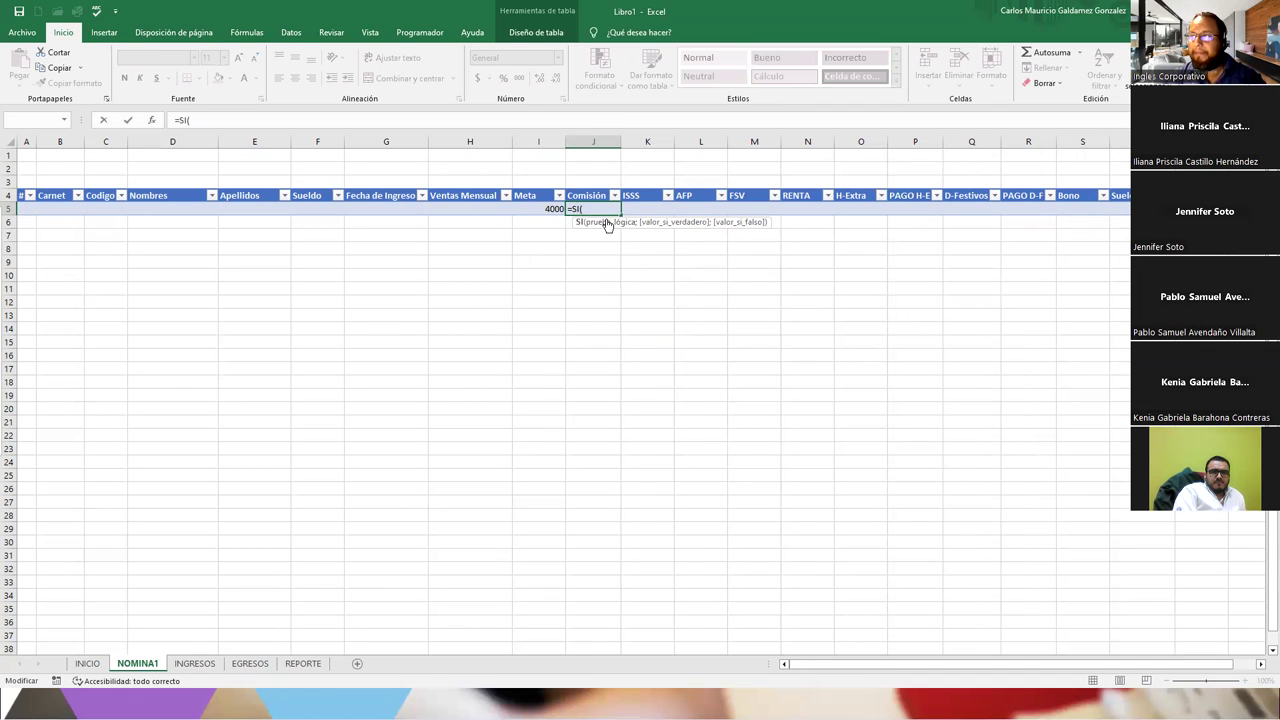
pyautogui.click(472, 207)
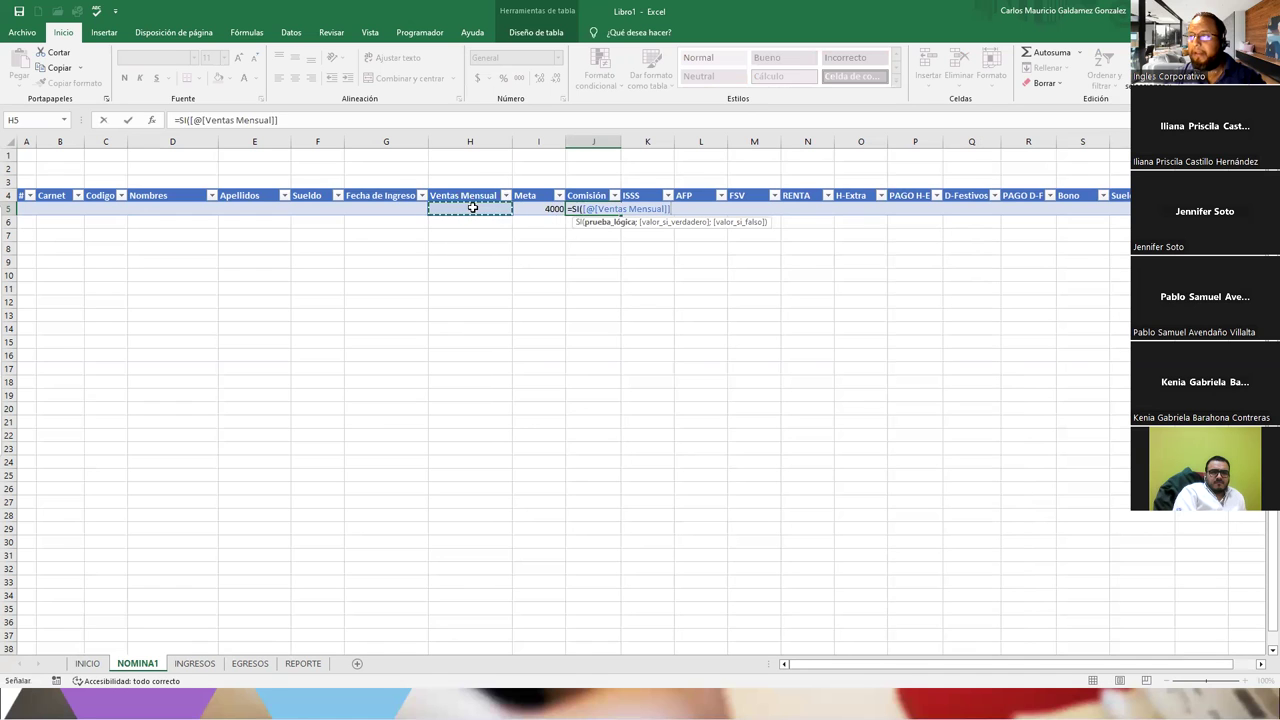
pyautogui.write('>=')
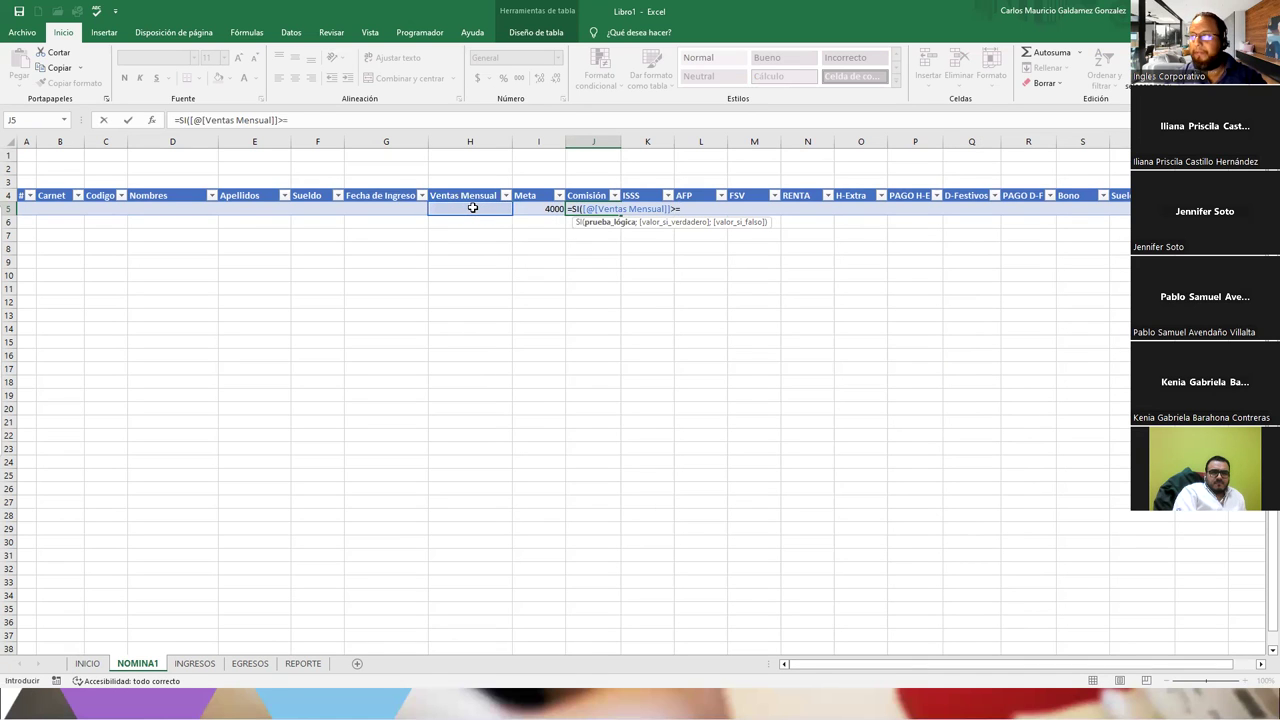
pyautogui.press('Left')
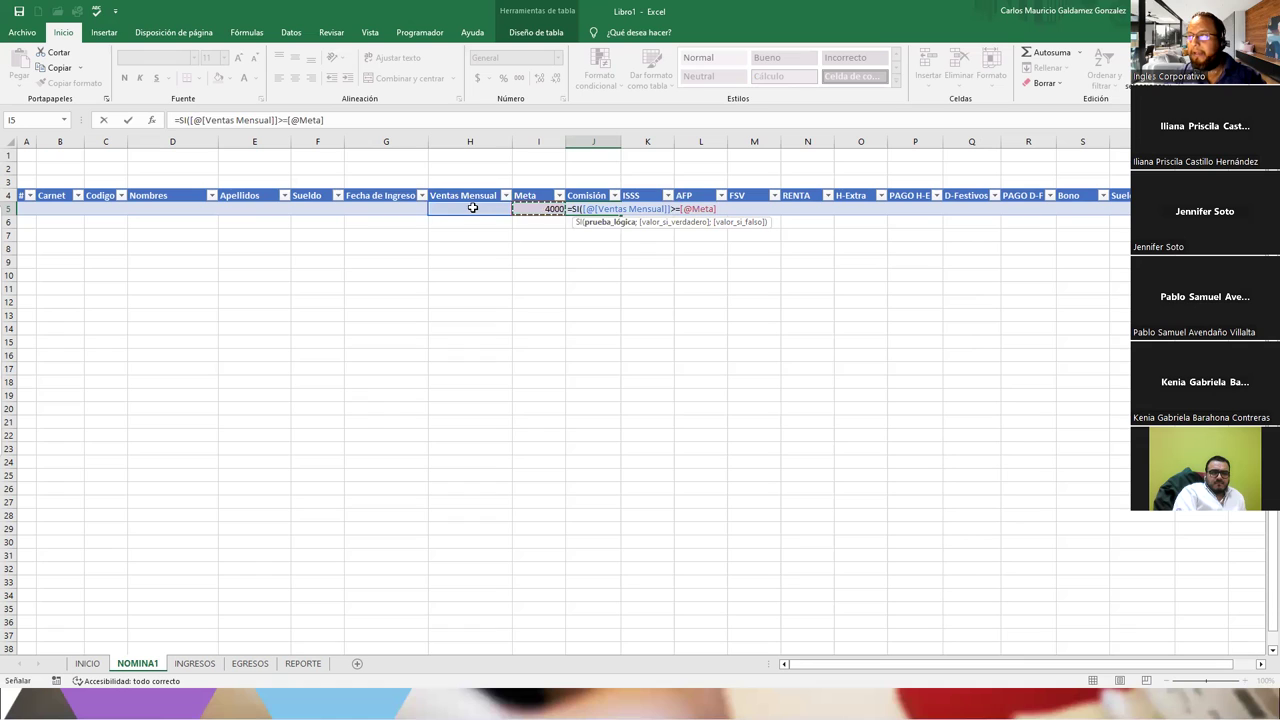
pyautogui.write(';')
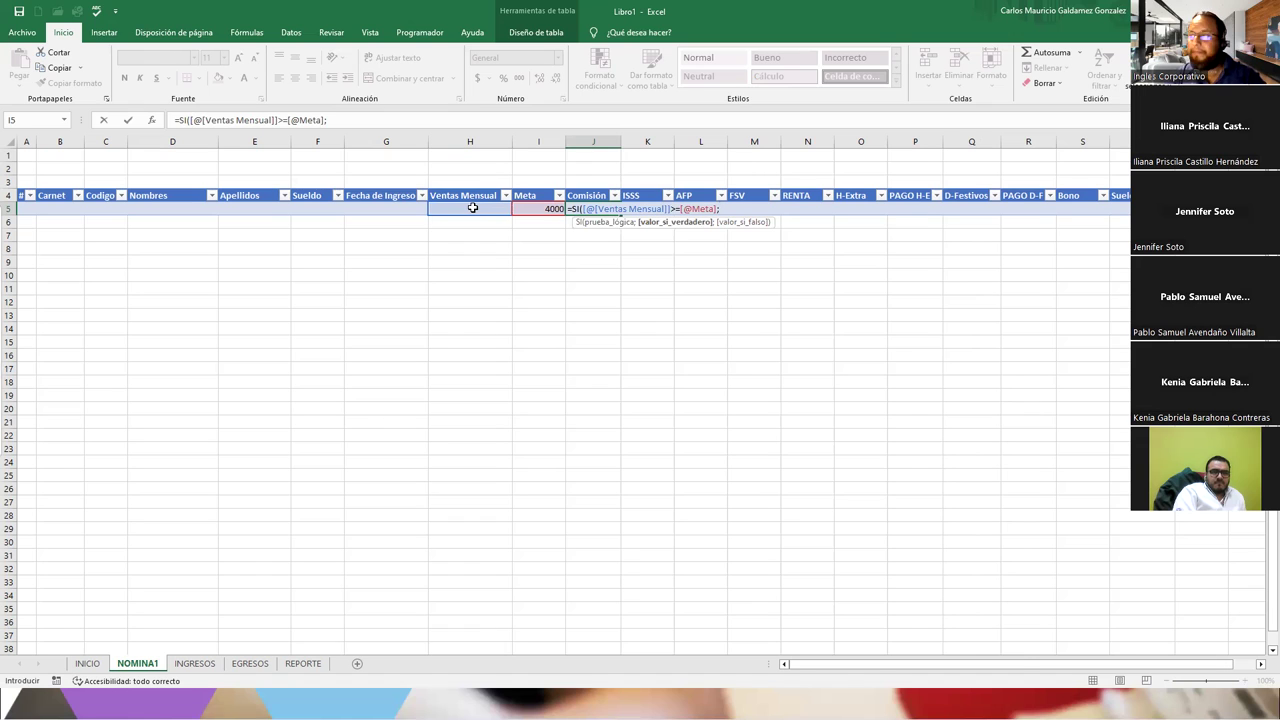
pyautogui.write('15%;')
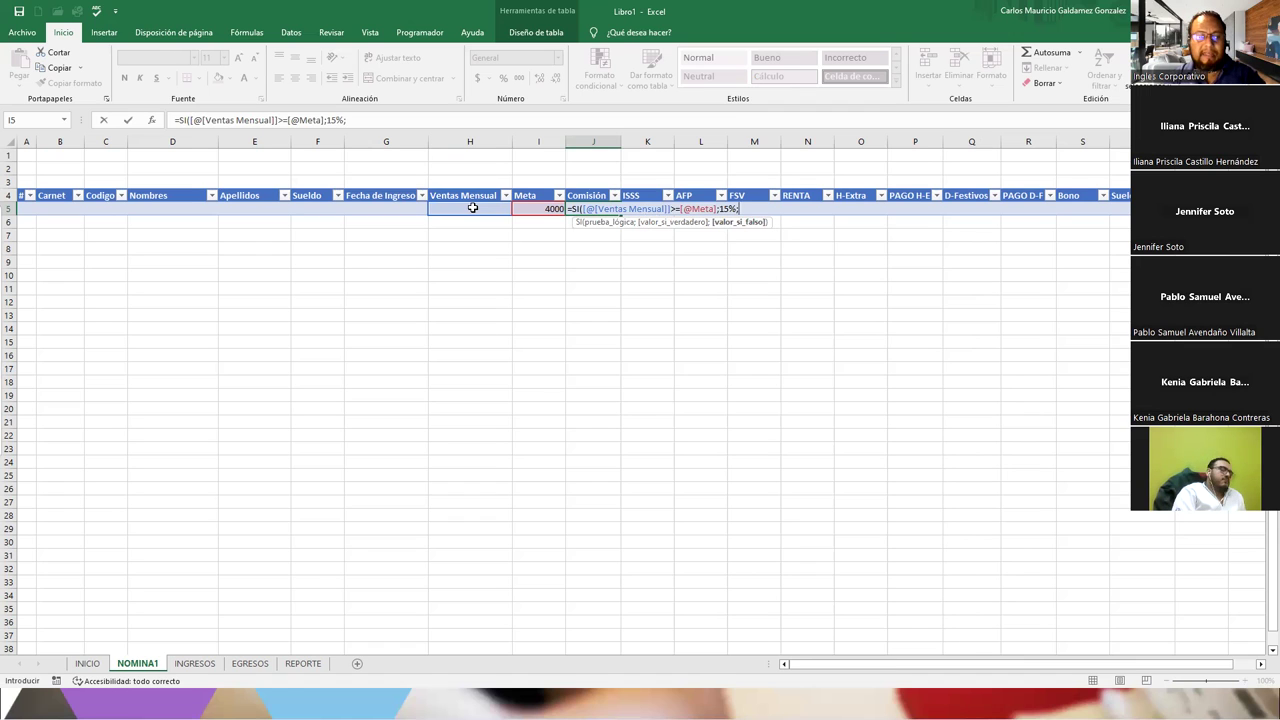
pyautogui.write('10%')
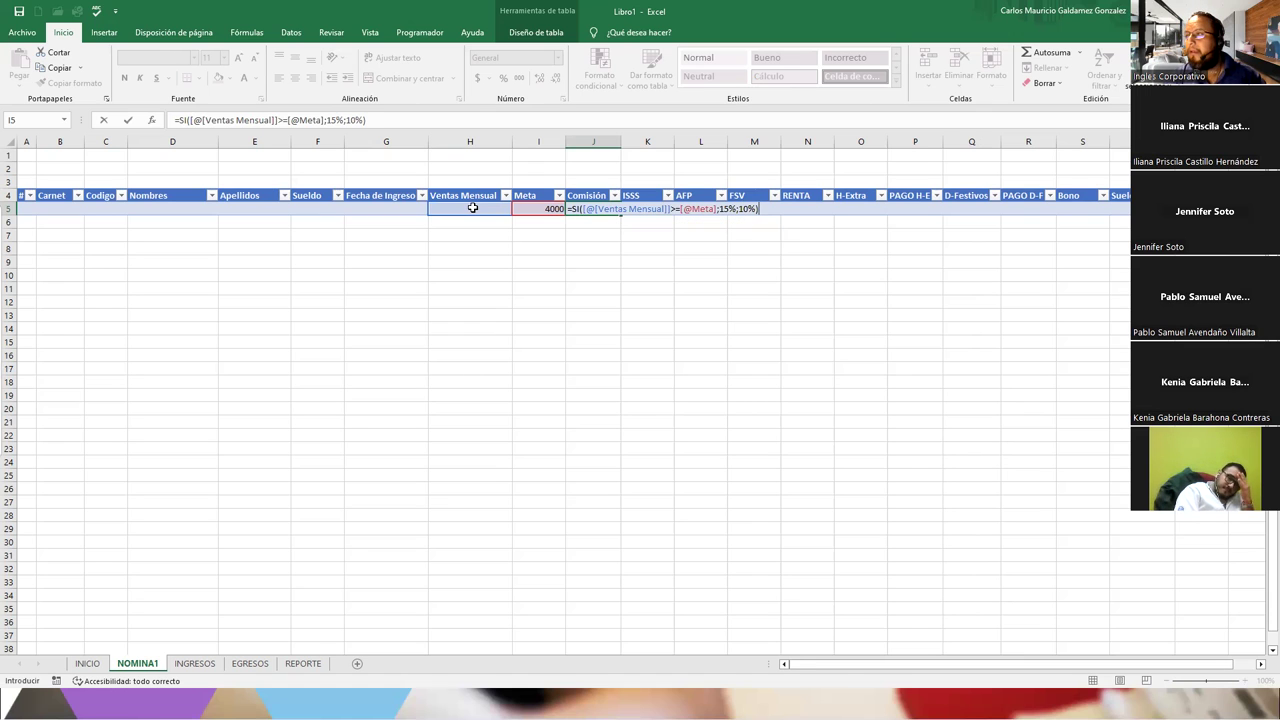
pyautogui.press('Return')
pyautogui.press('Up')
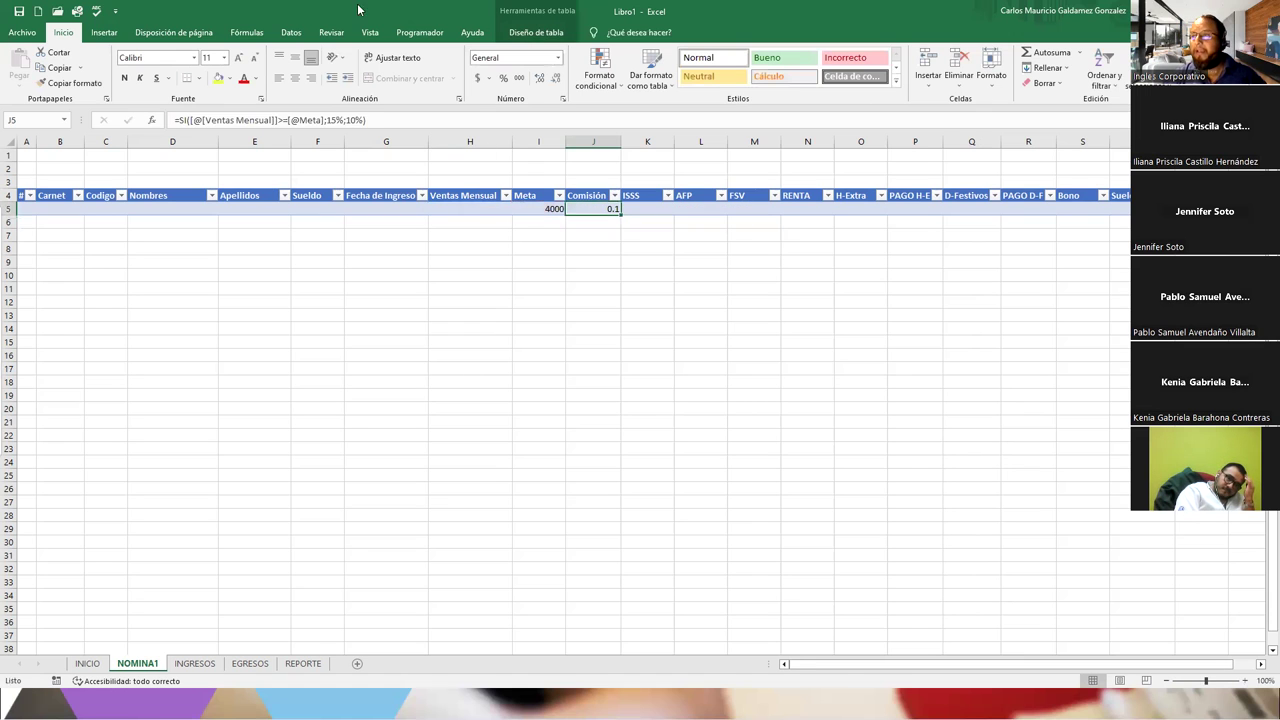
# Show the Comisión as a percentage (10%) and enter 0 in Ventas Mensual.
pyautogui.click(505, 78)
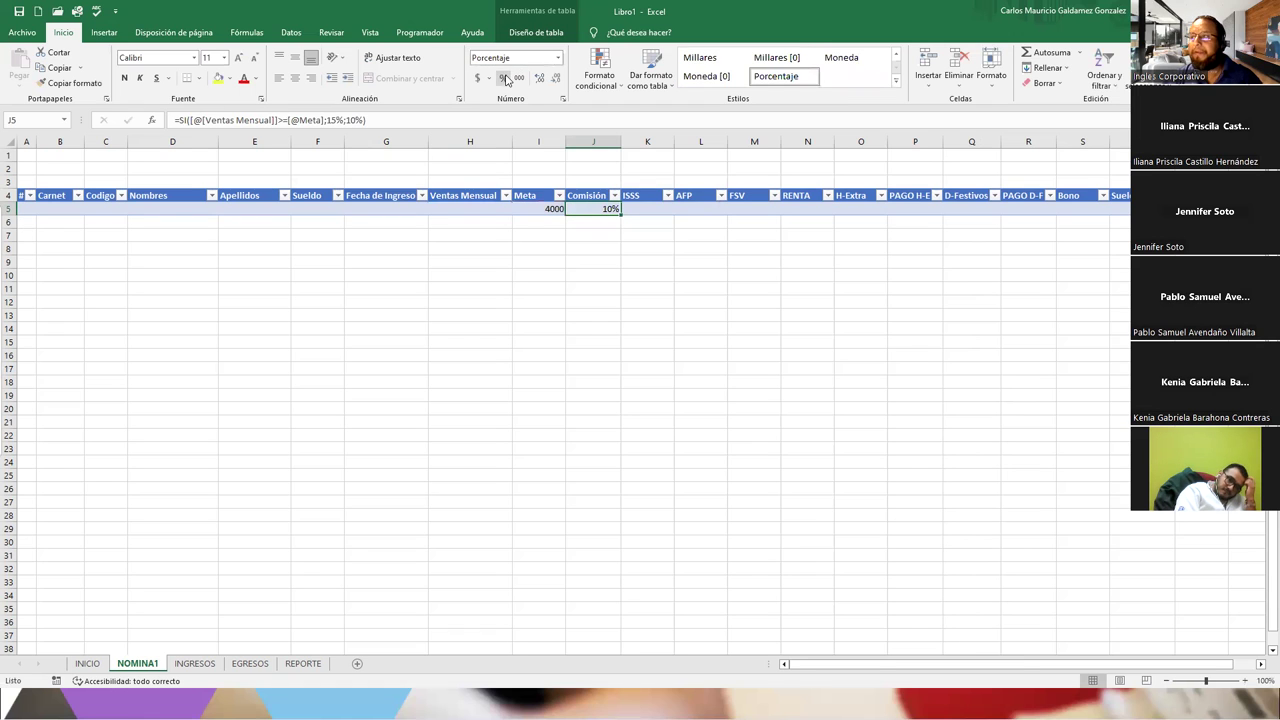
pyautogui.click(479, 211)
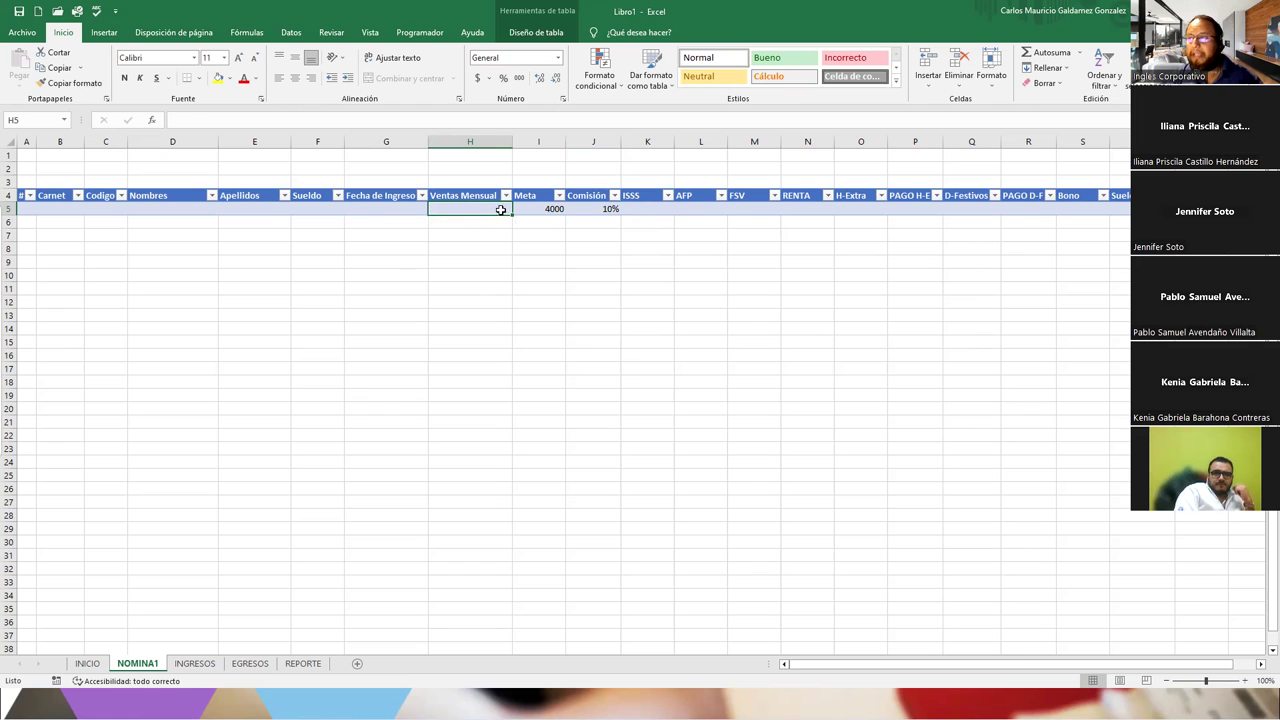
pyautogui.write('0')
pyautogui.click(500, 266)
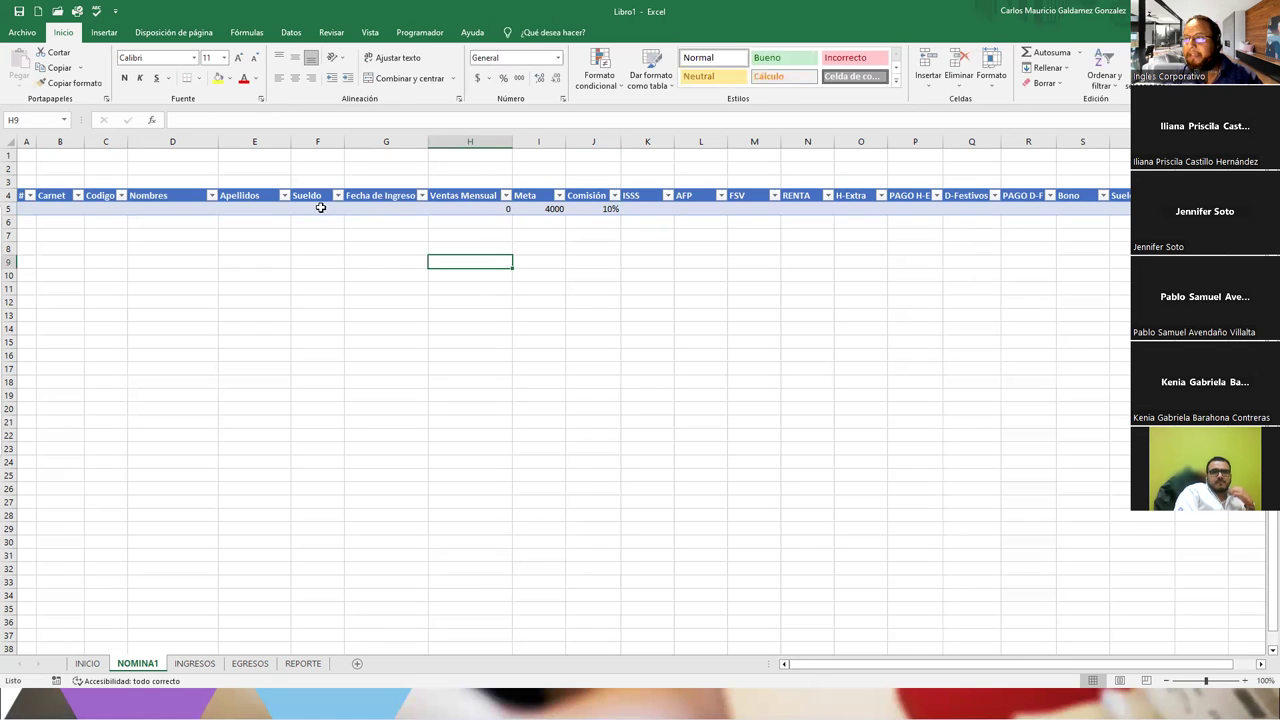
# Apply accounting currency format to row 5's Sueldo, Ventas Mensual, Meta, ISSS–RENTA, P5, R5 and Bono cells.
pyautogui.click(320, 207)
pyautogui.keyDown('ctrl'); pyautogui.click(443, 208); pyautogui.keyUp('ctrl')
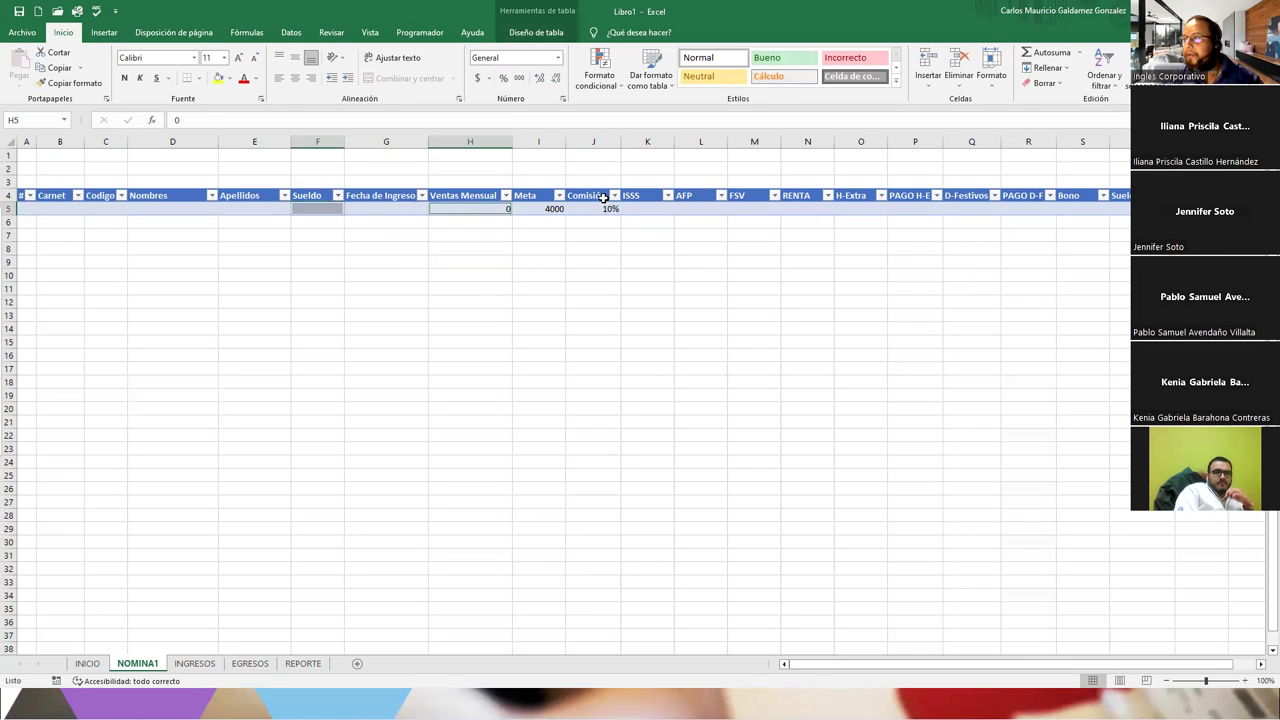
pyautogui.keyDown('ctrl'); pyautogui.click(539, 207); pyautogui.keyUp('ctrl')
pyautogui.moveTo(640, 207); pyautogui.dragTo(737, 207)
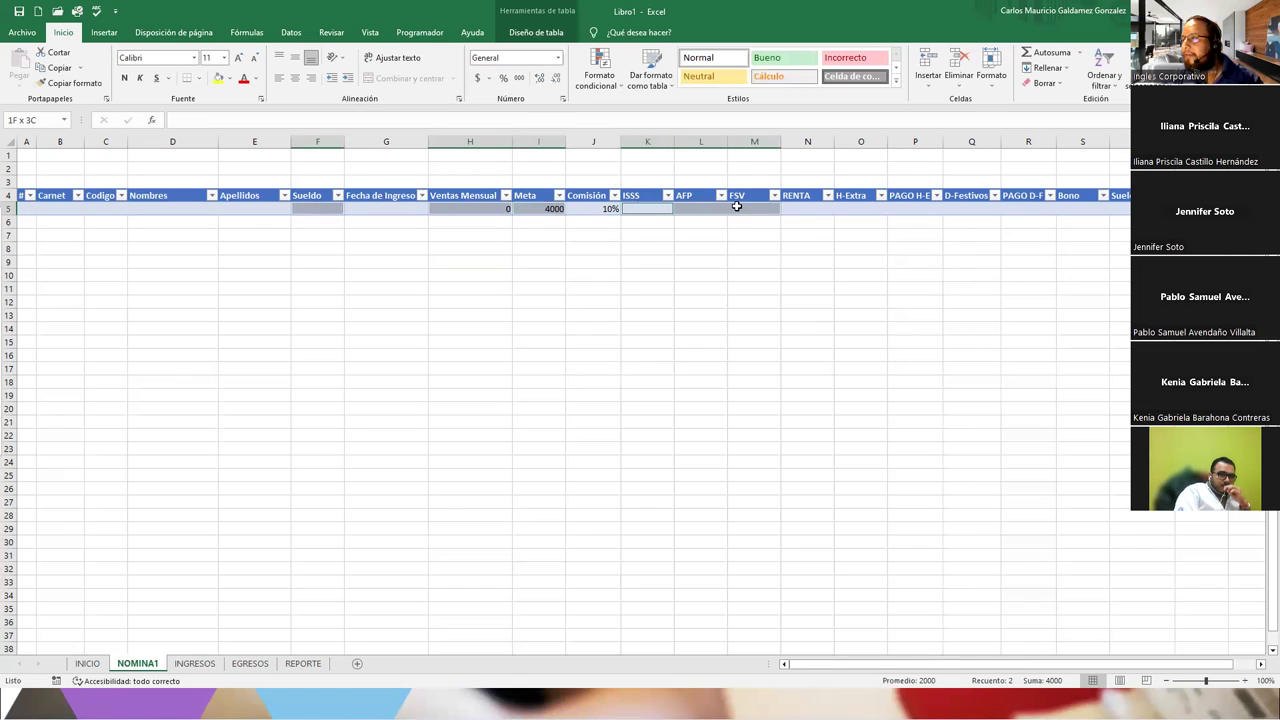
pyautogui.keyDown('ctrl'); pyautogui.click(806, 207); pyautogui.keyUp('ctrl')
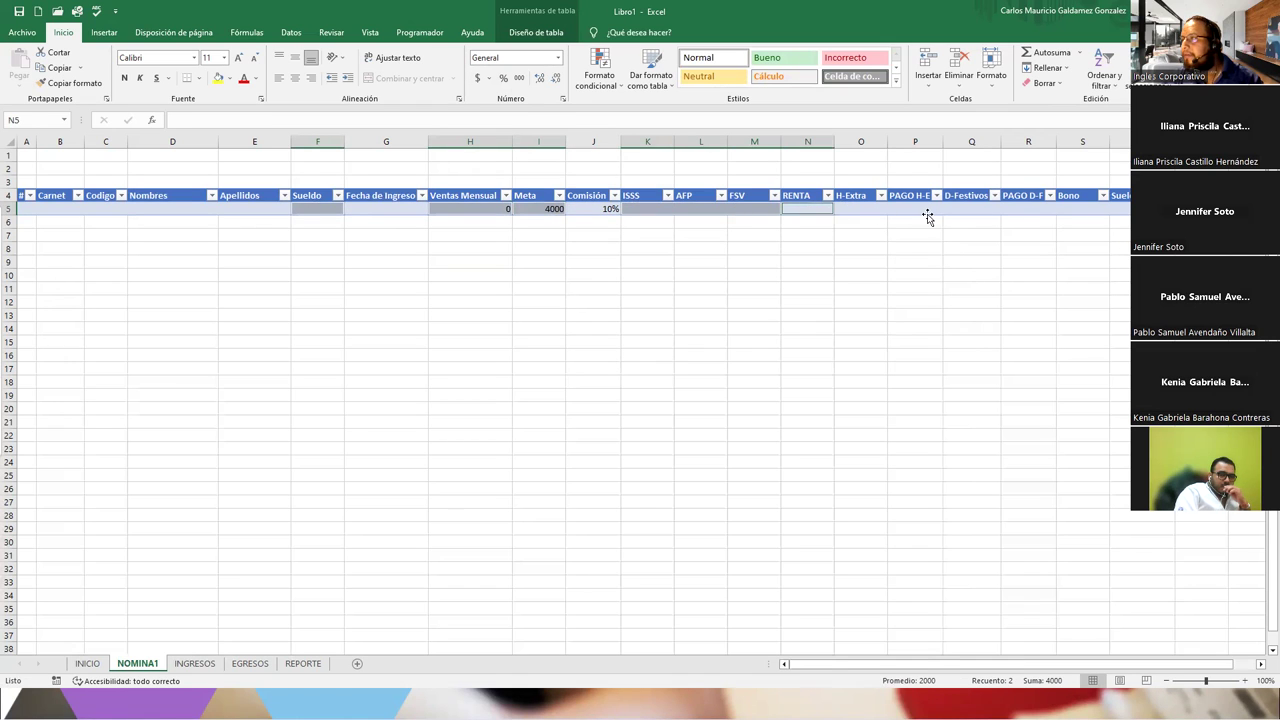
pyautogui.keyDown('ctrl'); pyautogui.click(910, 207); pyautogui.keyUp('ctrl')
pyautogui.keyDown('ctrl'); pyautogui.click(1017, 207); pyautogui.keyUp('ctrl')
pyautogui.keyDown('ctrl'); pyautogui.click(1062, 207); pyautogui.keyUp('ctrl')
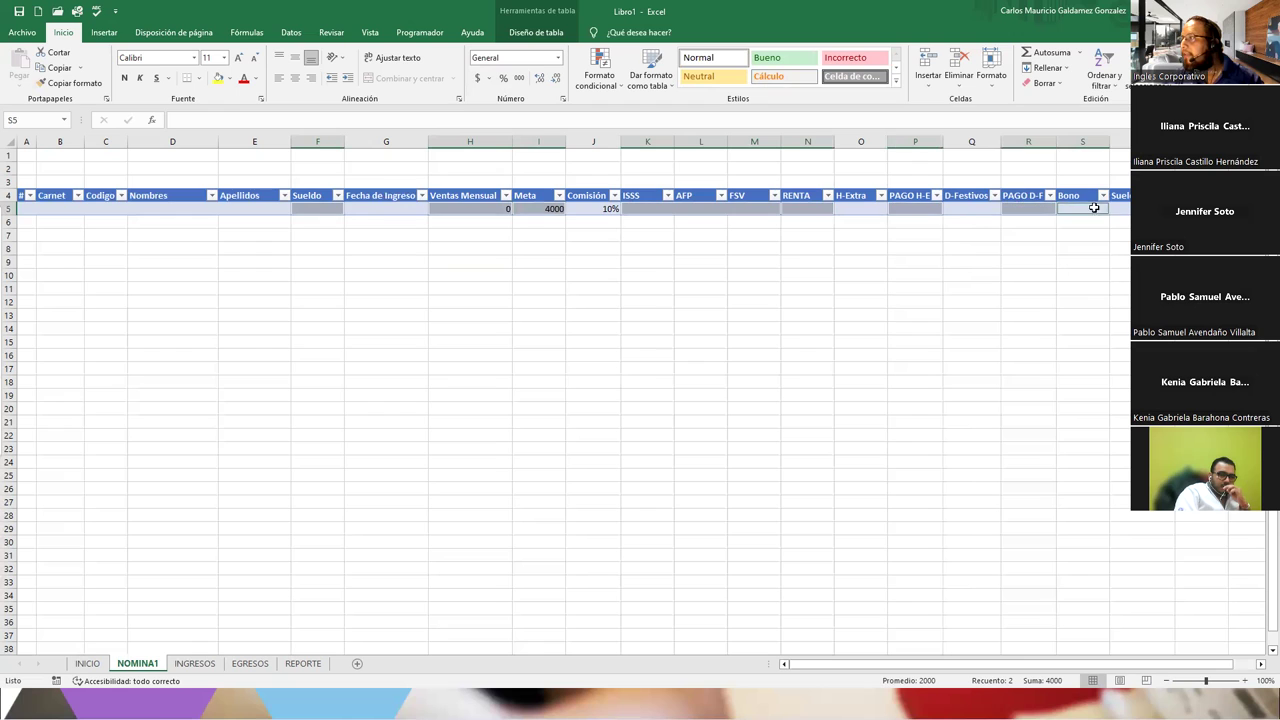
pyautogui.click(477, 79)
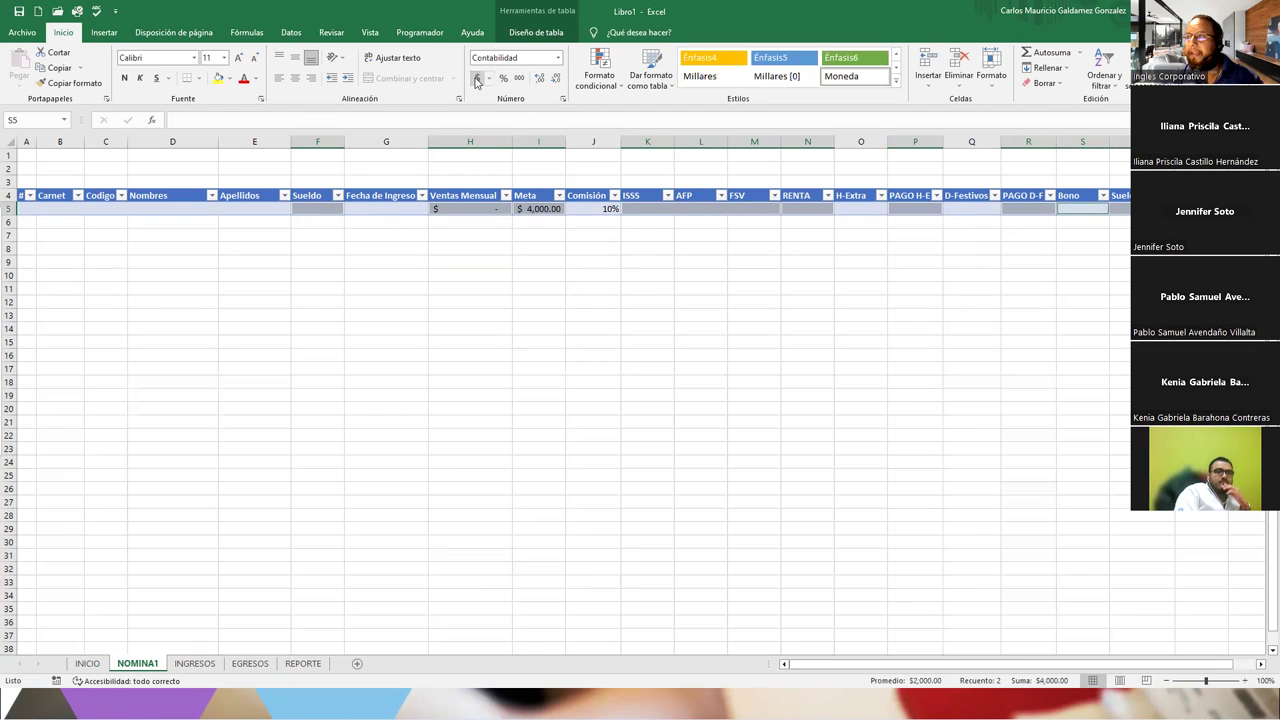
pyautogui.click(642, 210)
# Set ISSS, AFP and FSV to Sueldo times 3%, 7.25% and 9% respectively.
pyautogui.write('=')
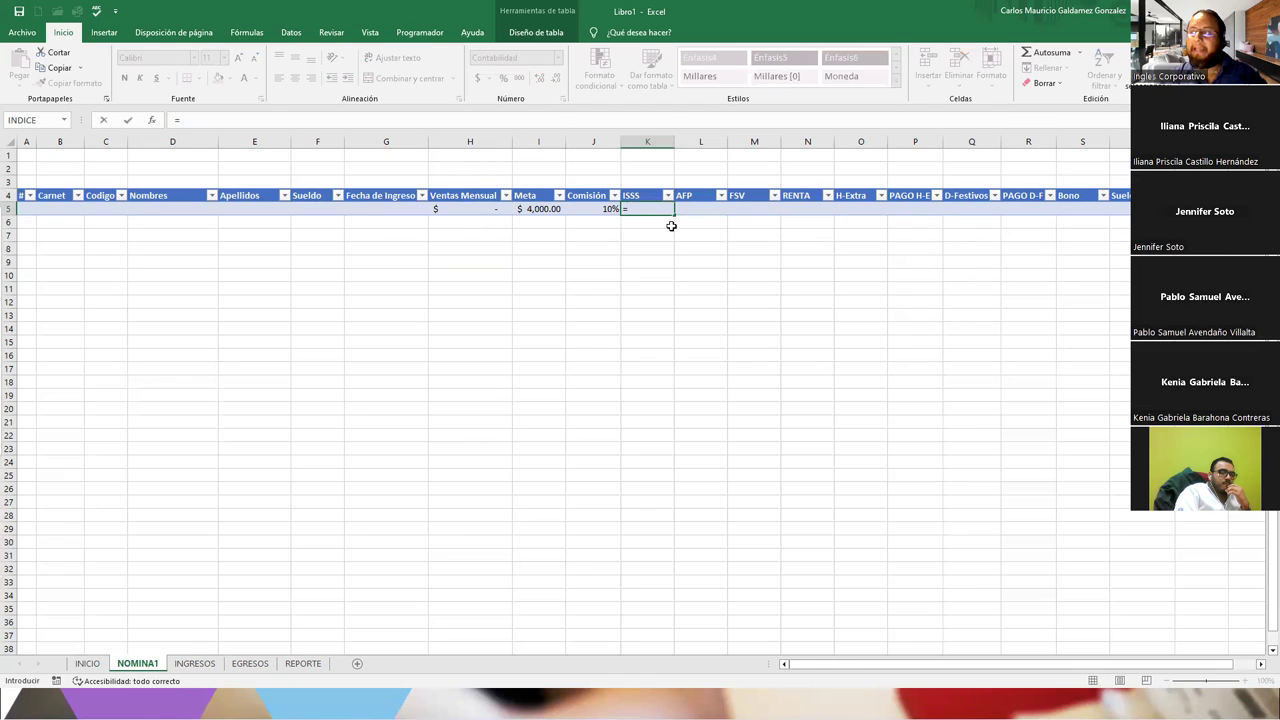
pyautogui.press('Left')
pyautogui.press('Left')
pyautogui.press('Left')
pyautogui.press('Left')
pyautogui.press('Left')
pyautogui.write('*')
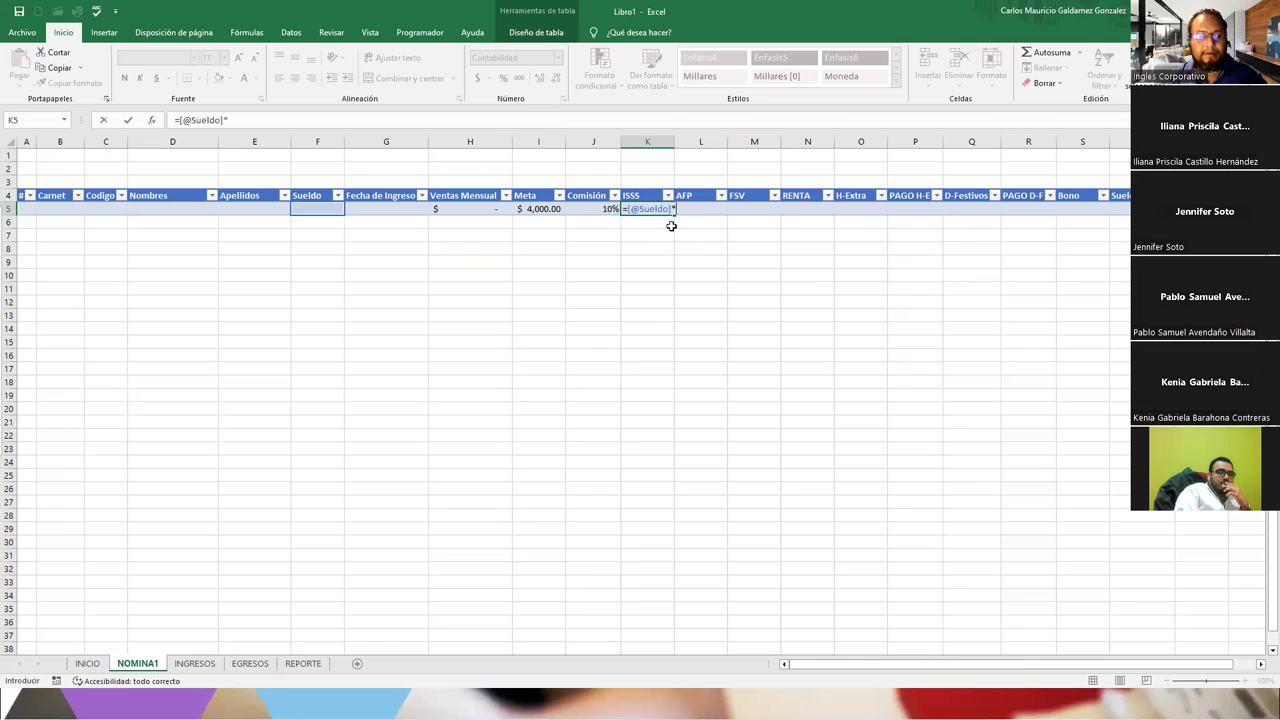
pyautogui.write('3%')
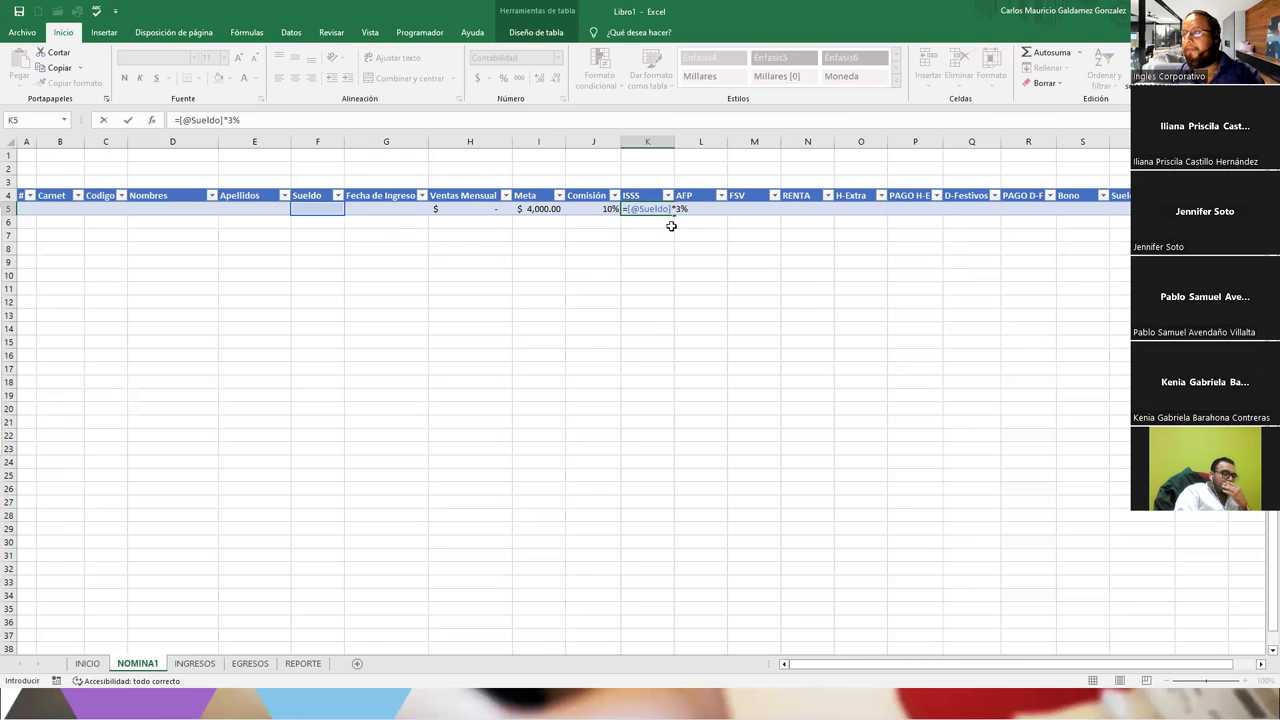
pyautogui.press('Tab')
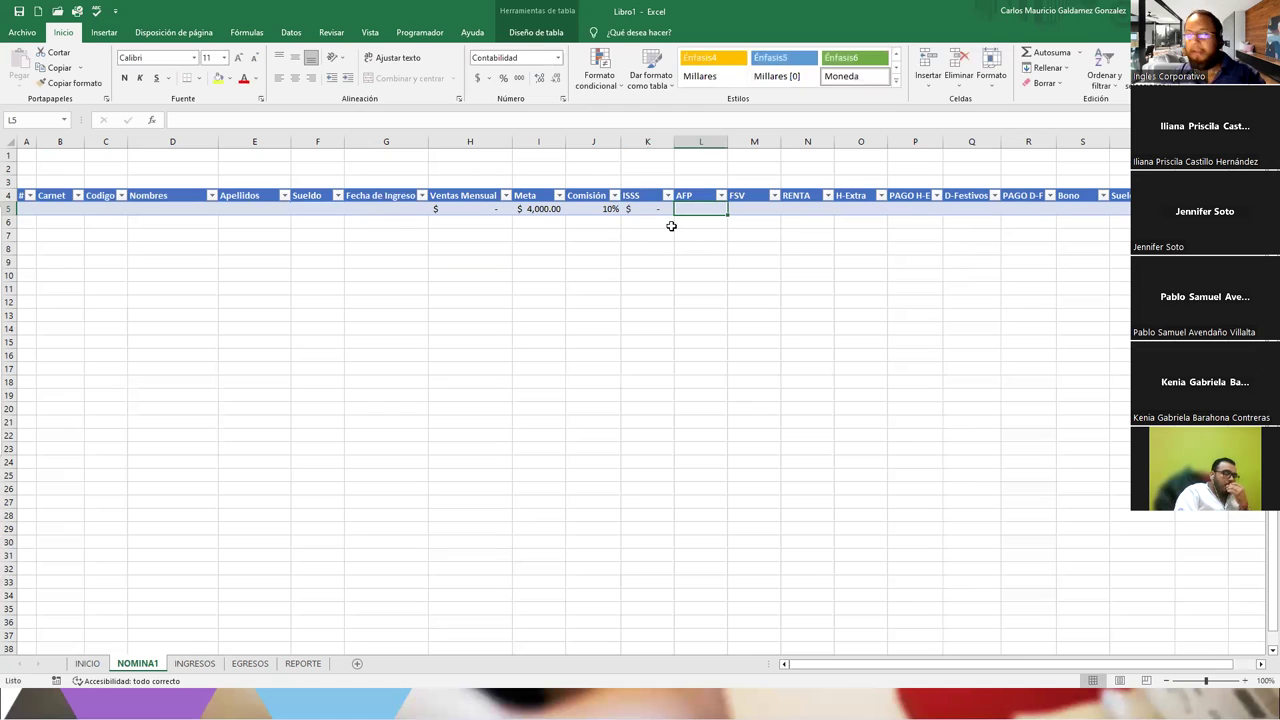
pyautogui.write('=')
pyautogui.press('Left')
pyautogui.press('Left')
pyautogui.press('Left')
pyautogui.press('Left')
pyautogui.press('Left')
pyautogui.press('Left')
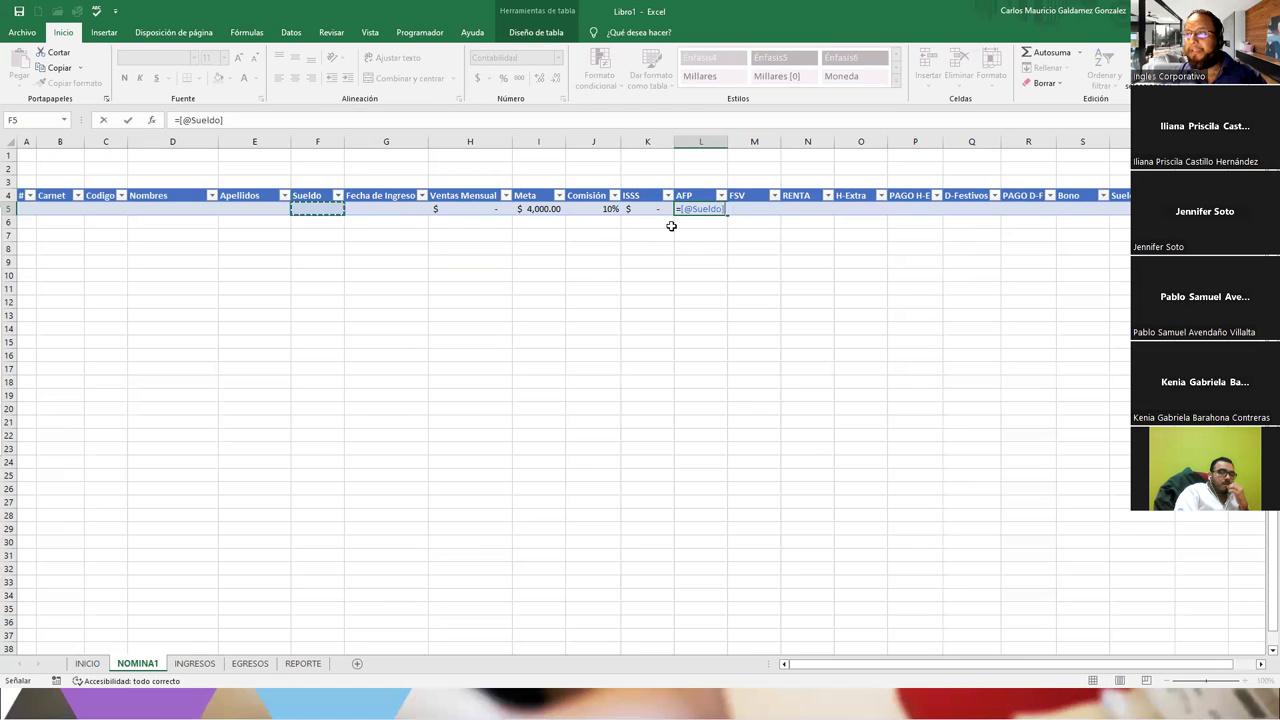
pyautogui.write('*')
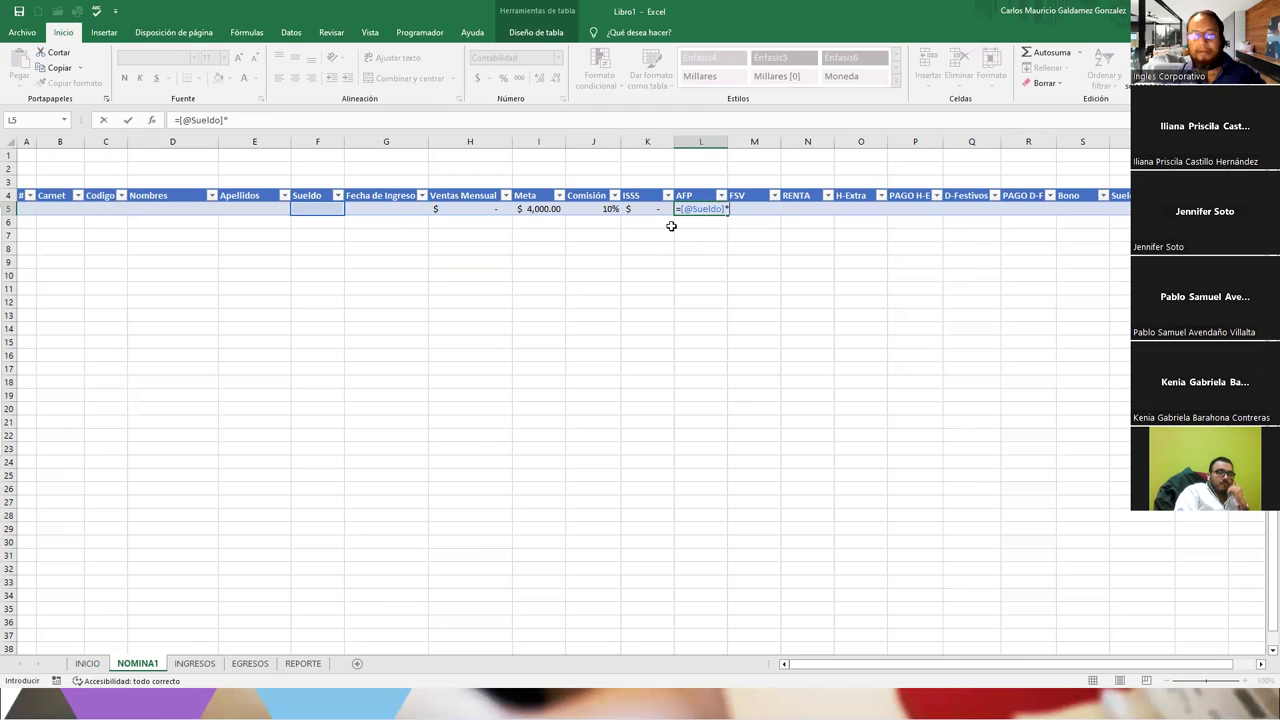
pyautogui.write('7.25%')
pyautogui.press('Tab')
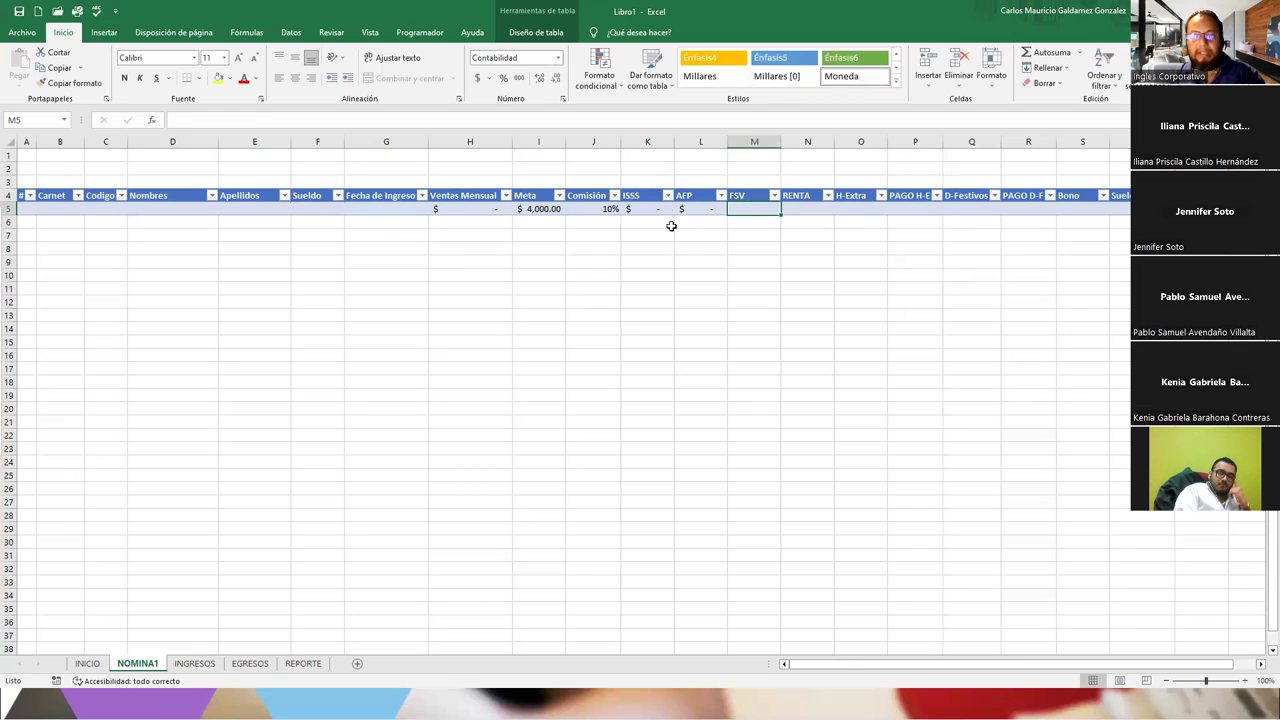
pyautogui.write('=')
pyautogui.press('Left')
pyautogui.press('Left')
pyautogui.press('Left')
pyautogui.press('Left')
pyautogui.press('Left')
pyautogui.press('Left')
pyautogui.press('Left')
pyautogui.press('Left')
pyautogui.press('Right')
pyautogui.write('*')
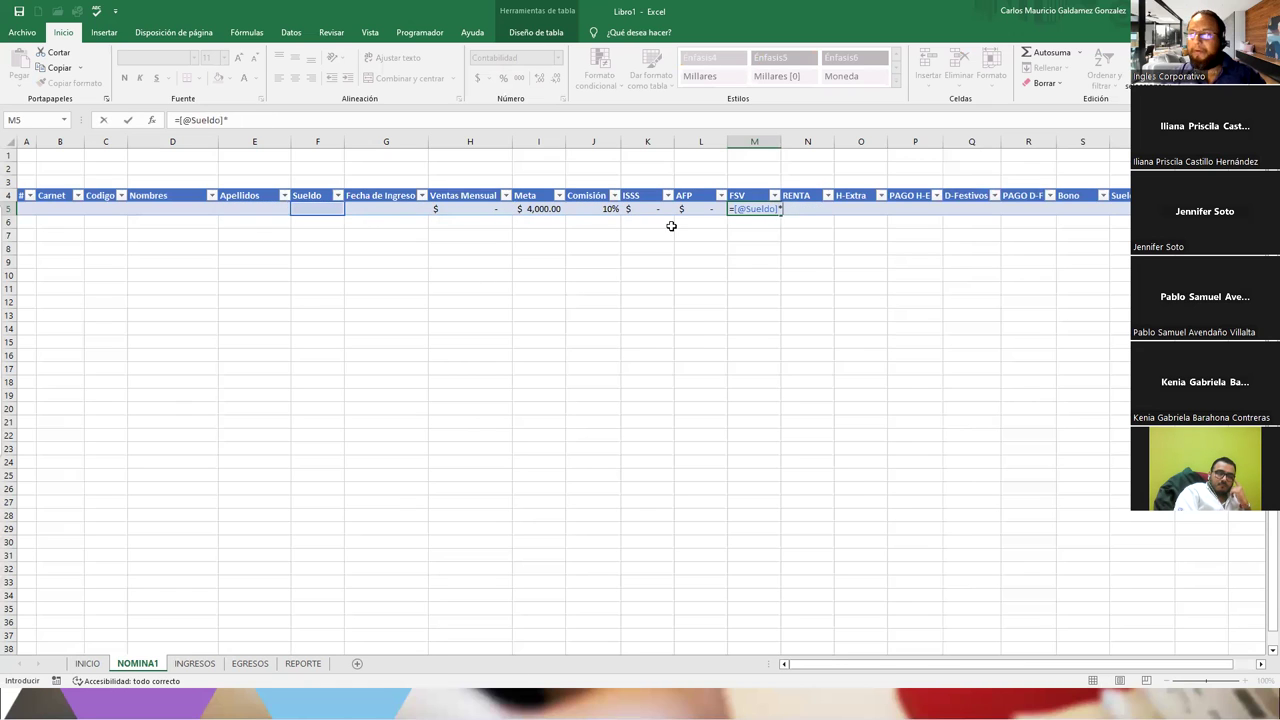
pyautogui.write('9')
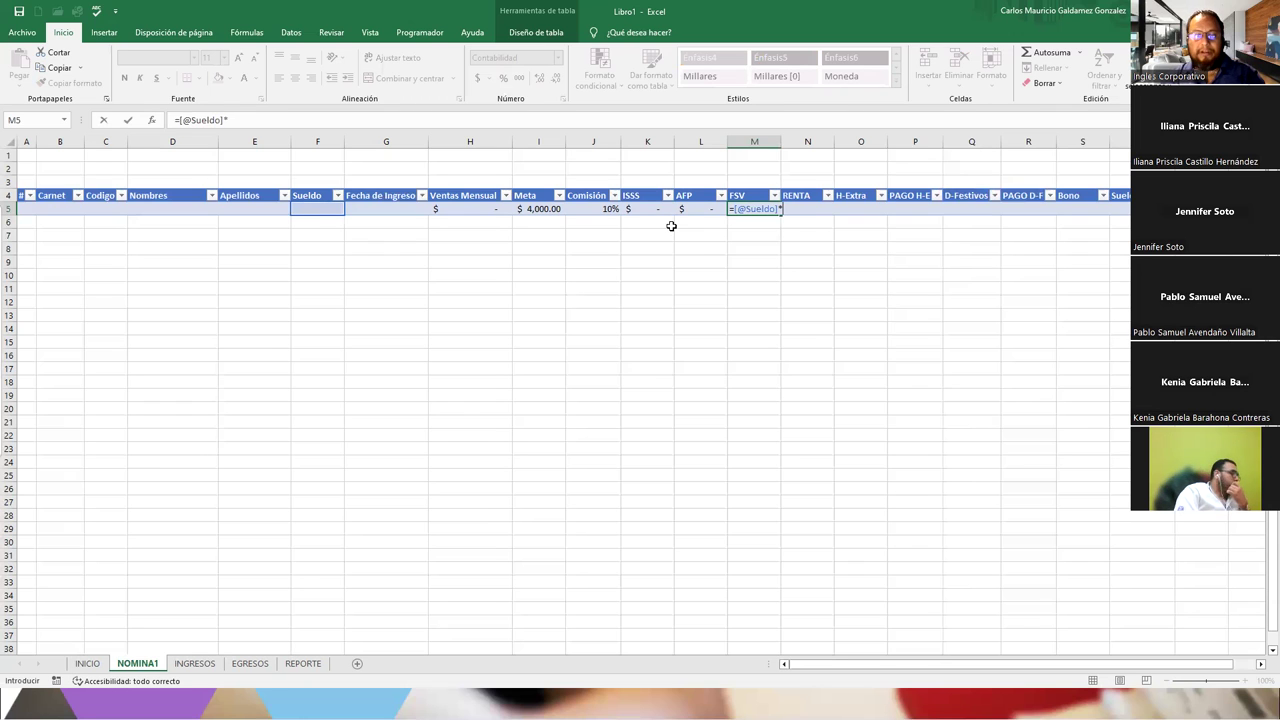
pyautogui.write('%')
pyautogui.press('Tab')
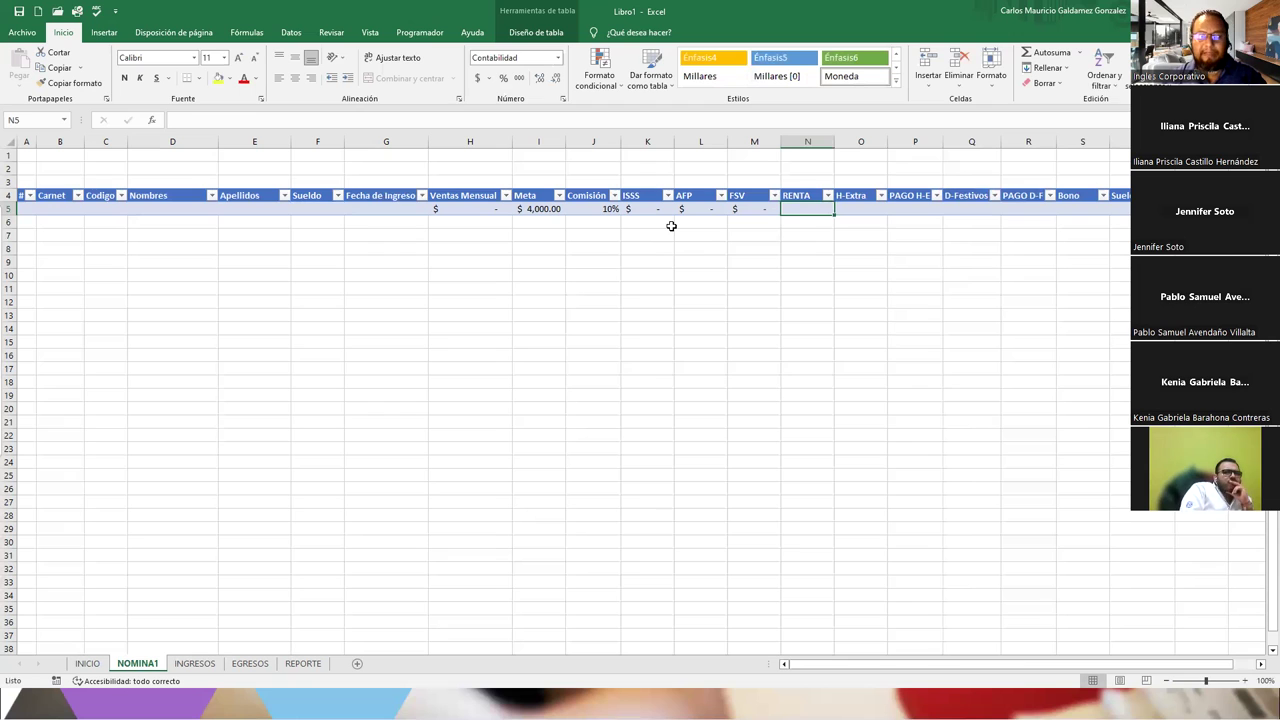
pyautogui.write('=SI(')
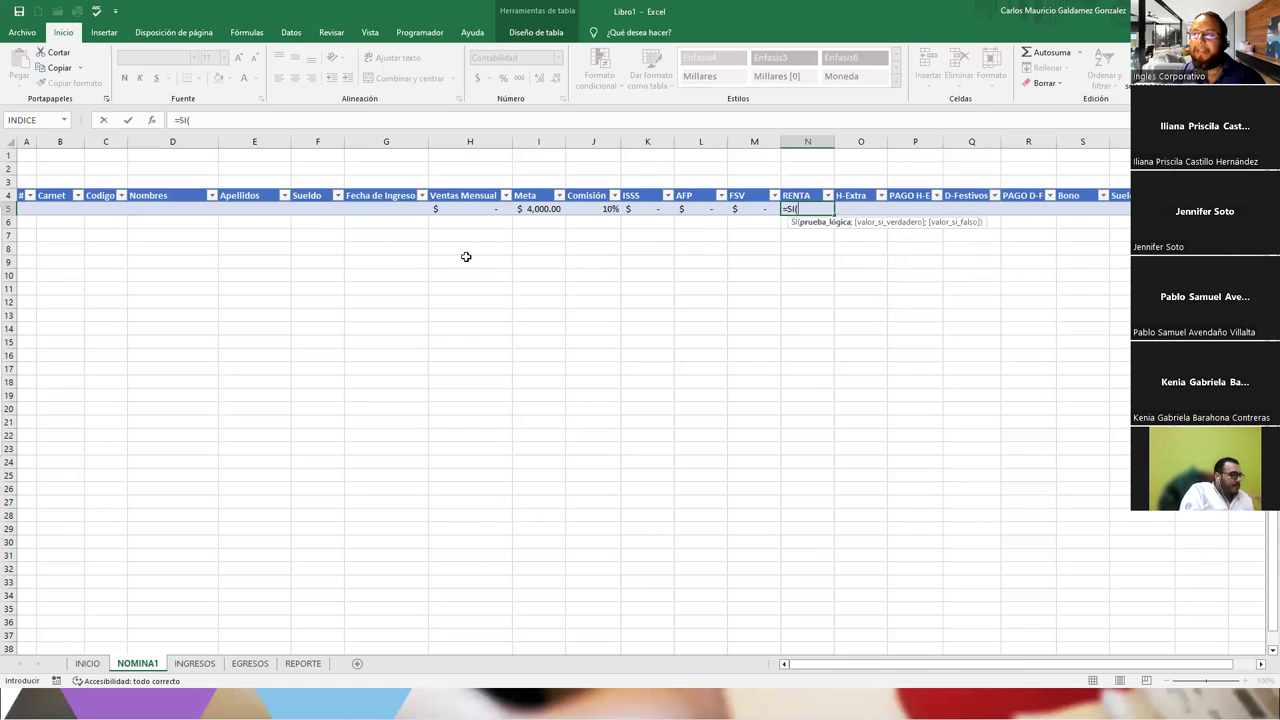
pyautogui.click(327, 207)
pyautogui.write('>=400;')
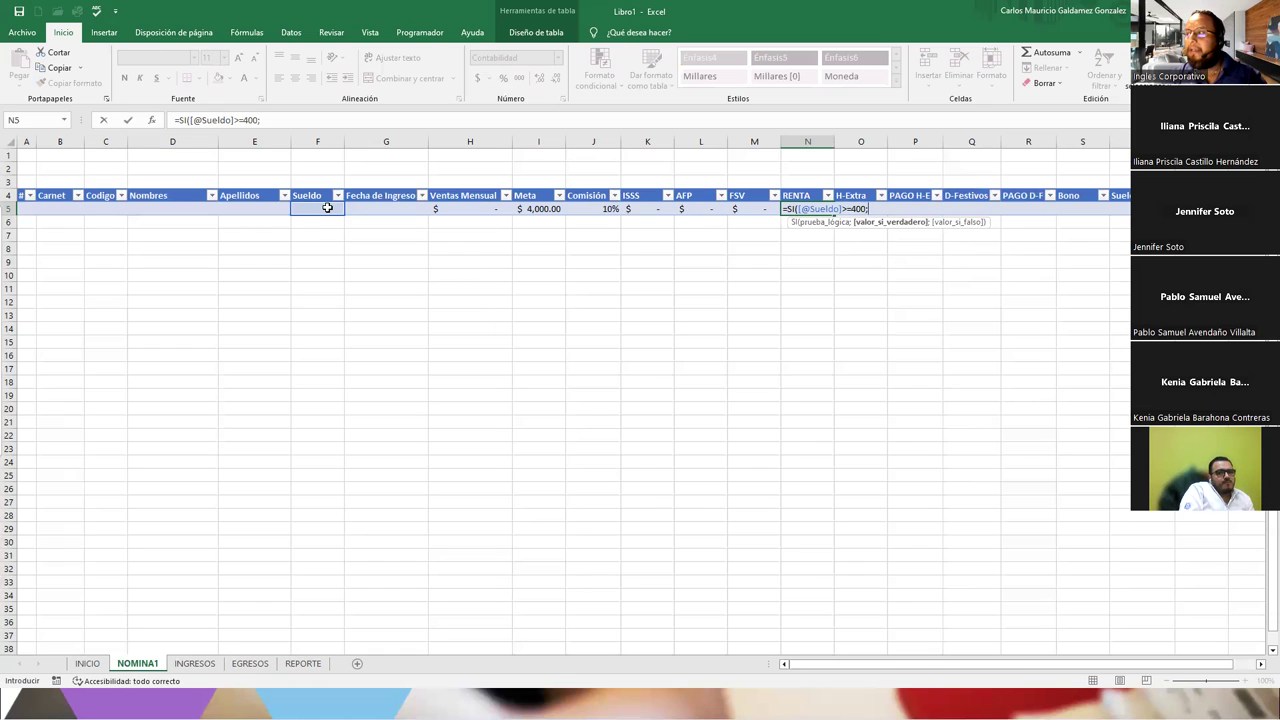
pyautogui.click(327, 207)
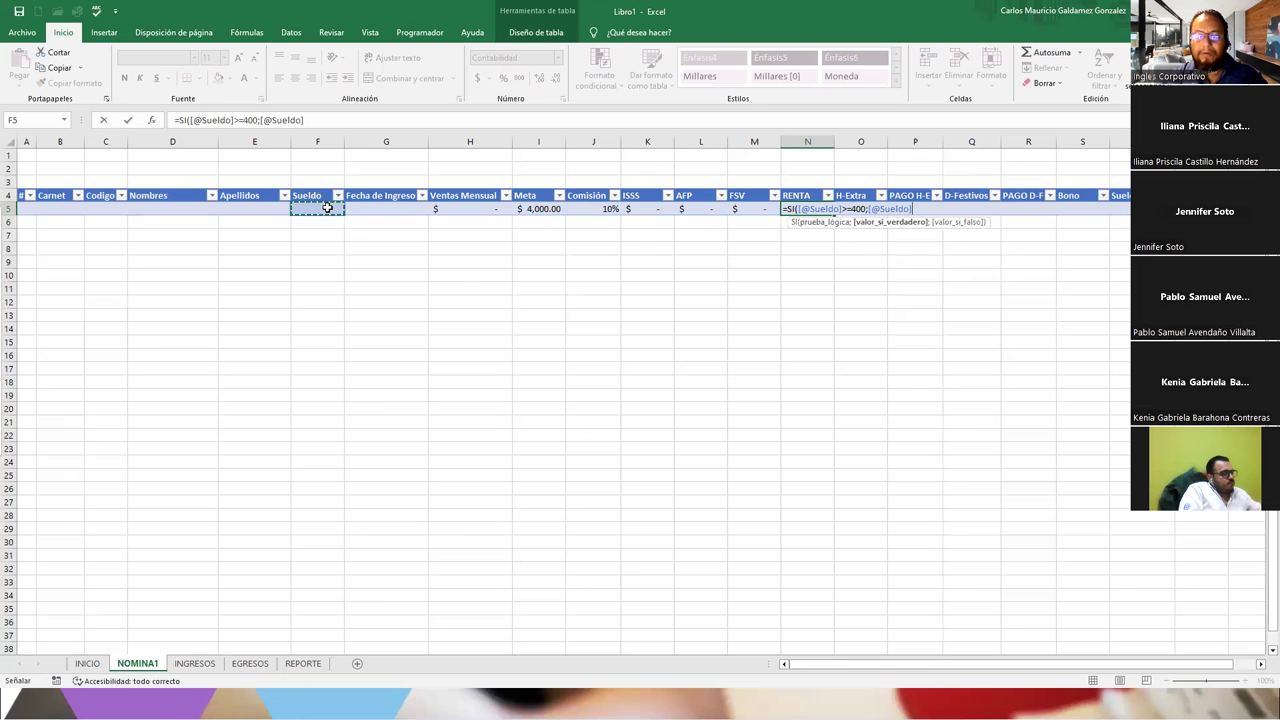
pyautogui.write('*')
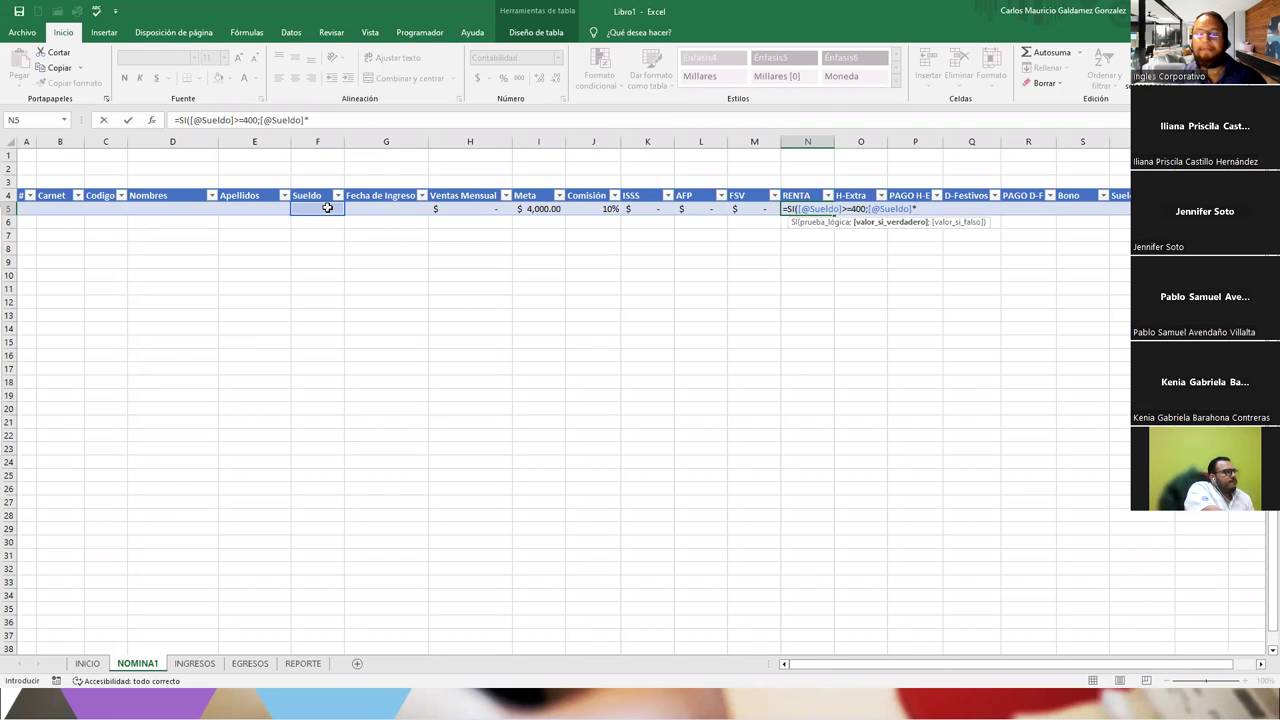
pyautogui.write('10%;0')
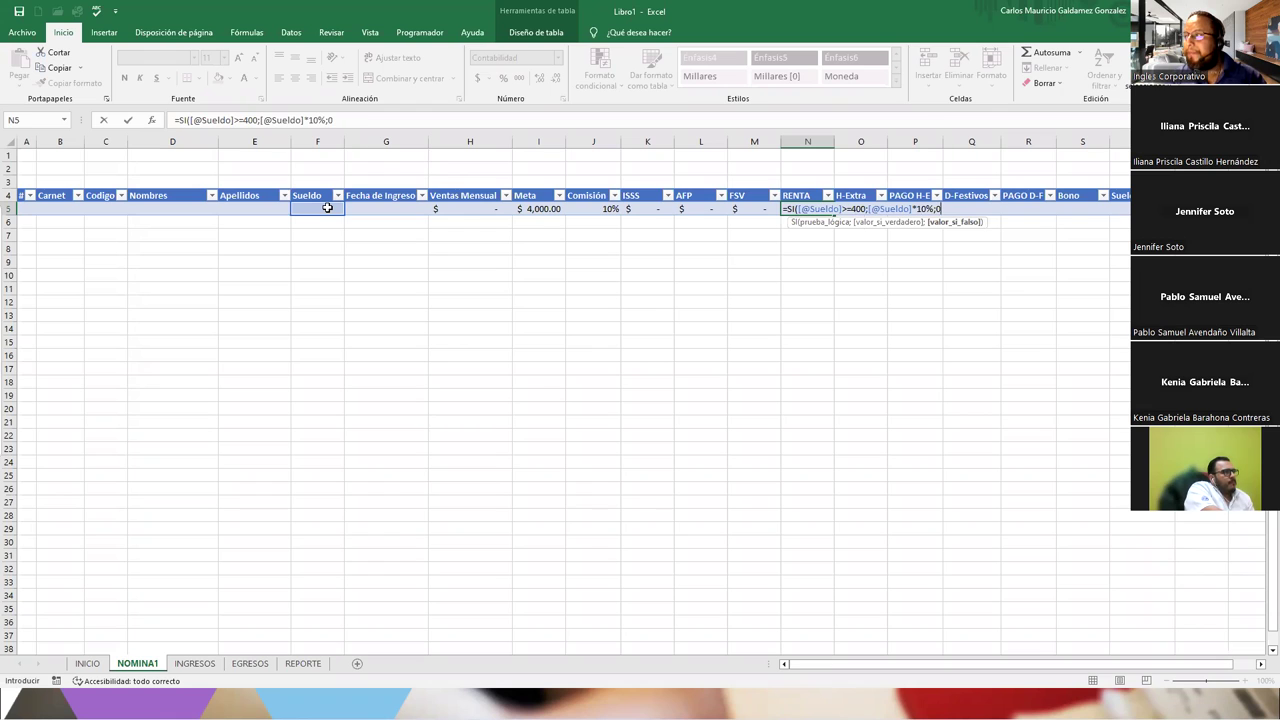
pyautogui.write(')')
pyautogui.press('Return')
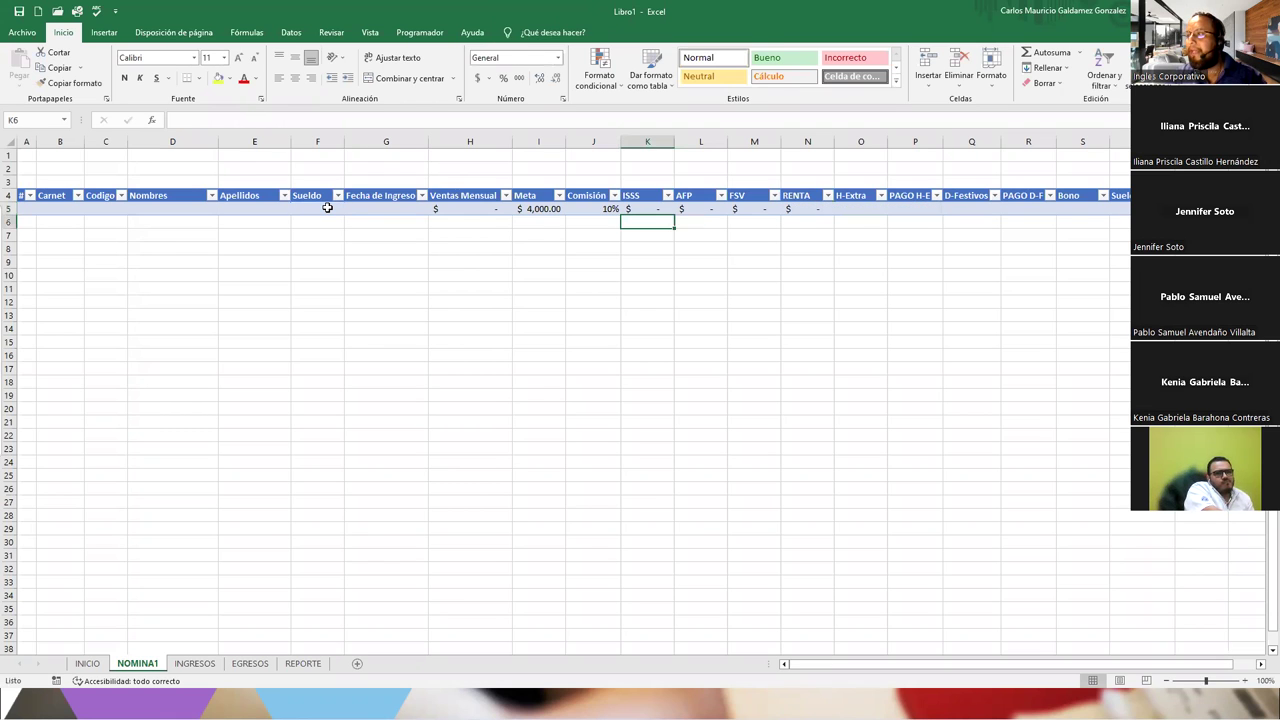
# Move to PAGO H-E cell P5 and begin its formula with =((.
pyautogui.press('Up')
pyautogui.press('Right')
pyautogui.press('Right')
pyautogui.press('Right')
pyautogui.press('Right')
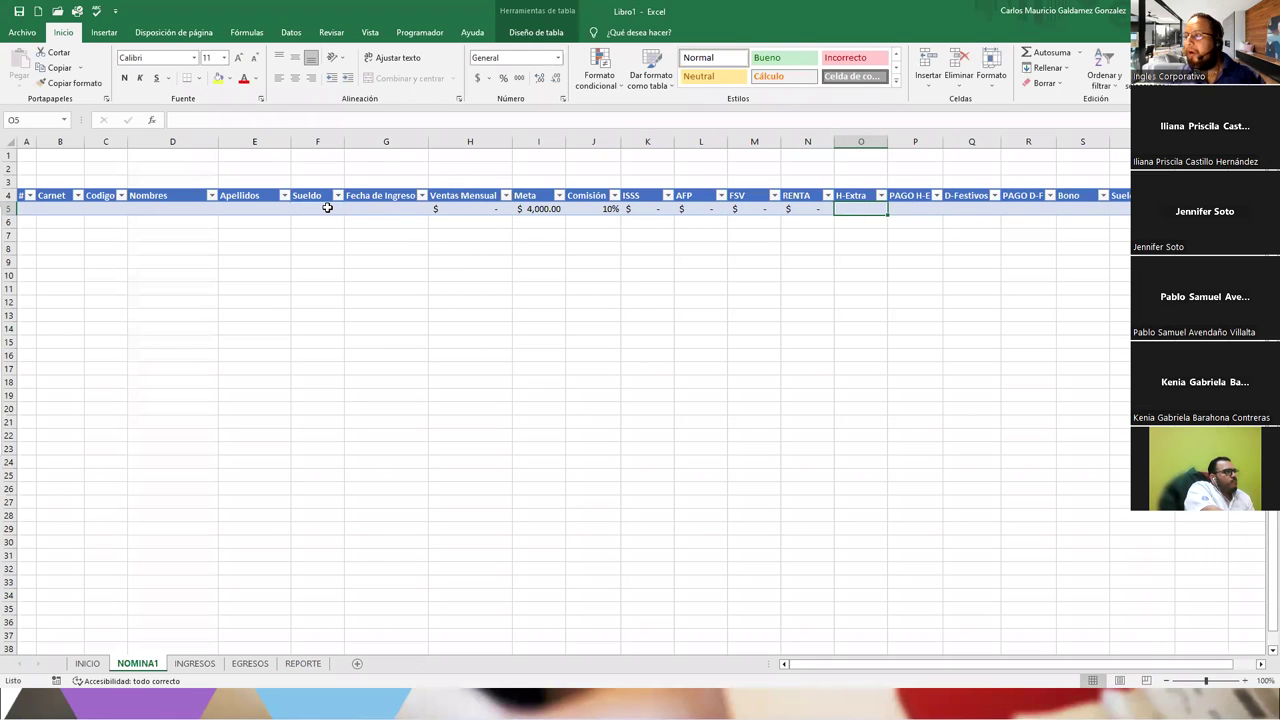
pyautogui.press('Right')
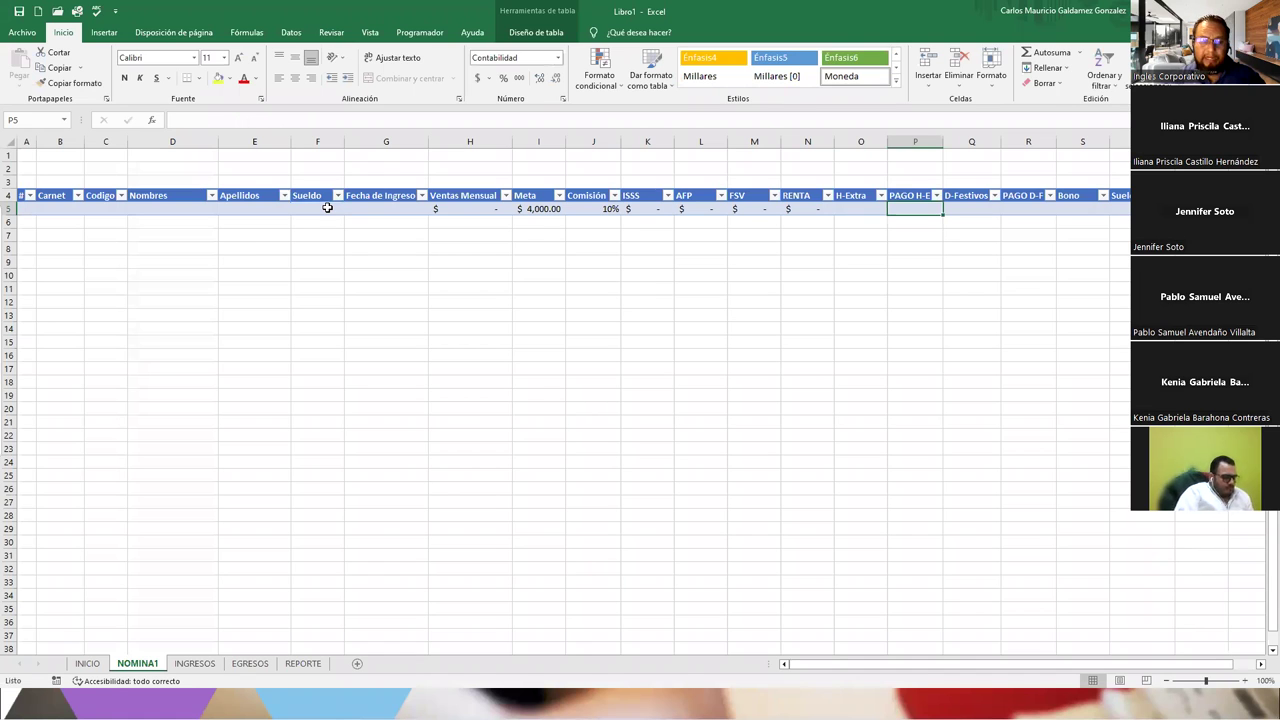
pyautogui.write('=')
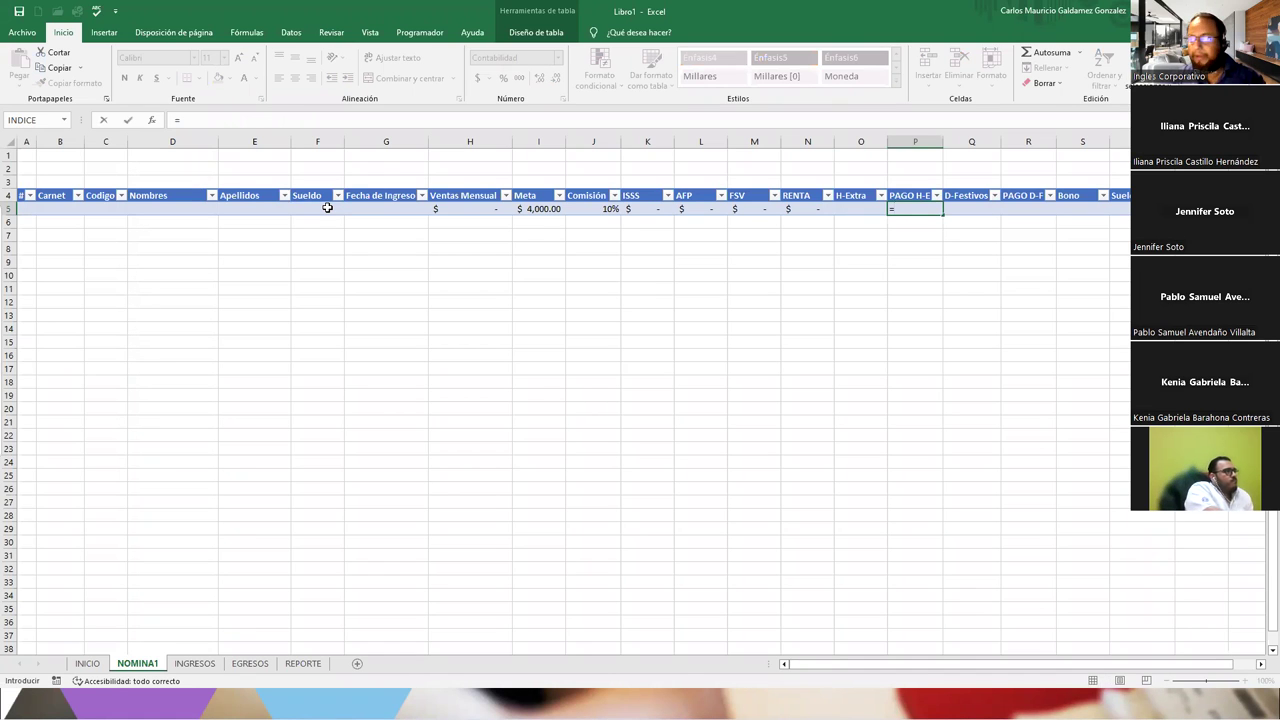
pyautogui.write('((')
pyautogui.press('Left')
pyautogui.press('Left')
pyautogui.press('Left')
pyautogui.press('Left')
pyautogui.press('Left')
pyautogui.press('Left')
pyautogui.press('Left')
pyautogui.press('Left')
pyautogui.press('Left')
pyautogui.press('Left')
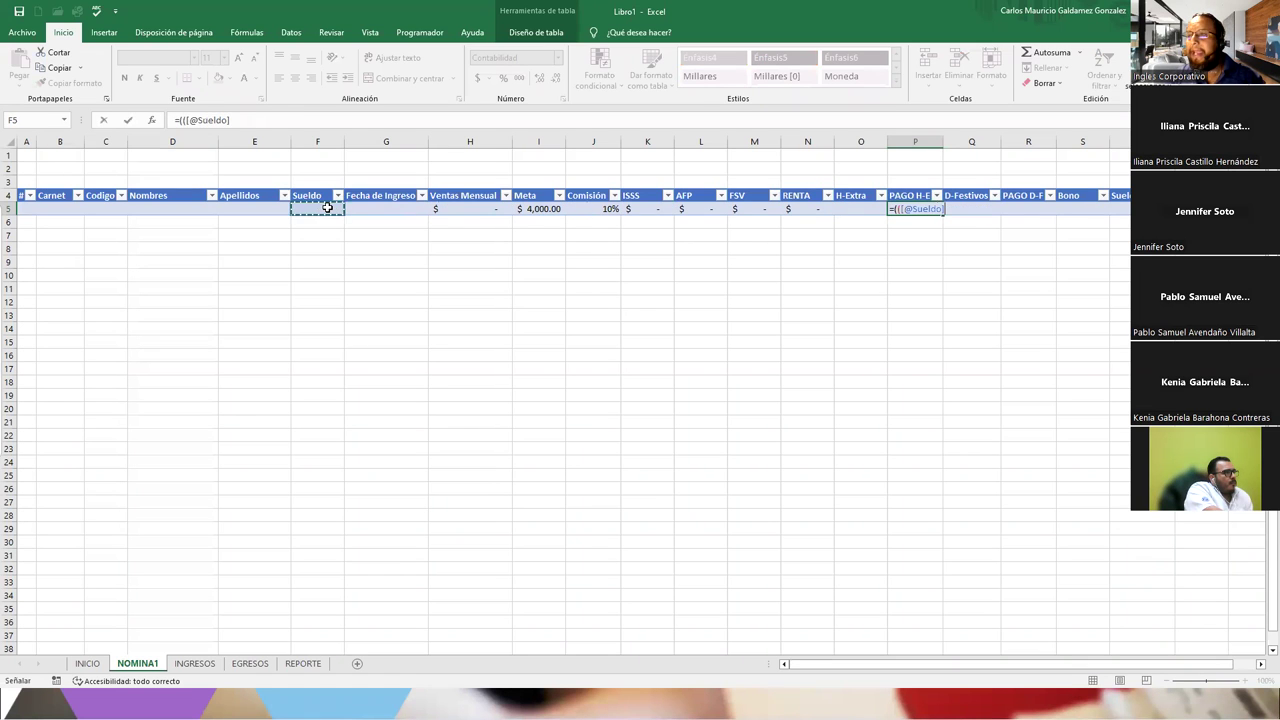
pyautogui.write('/30')
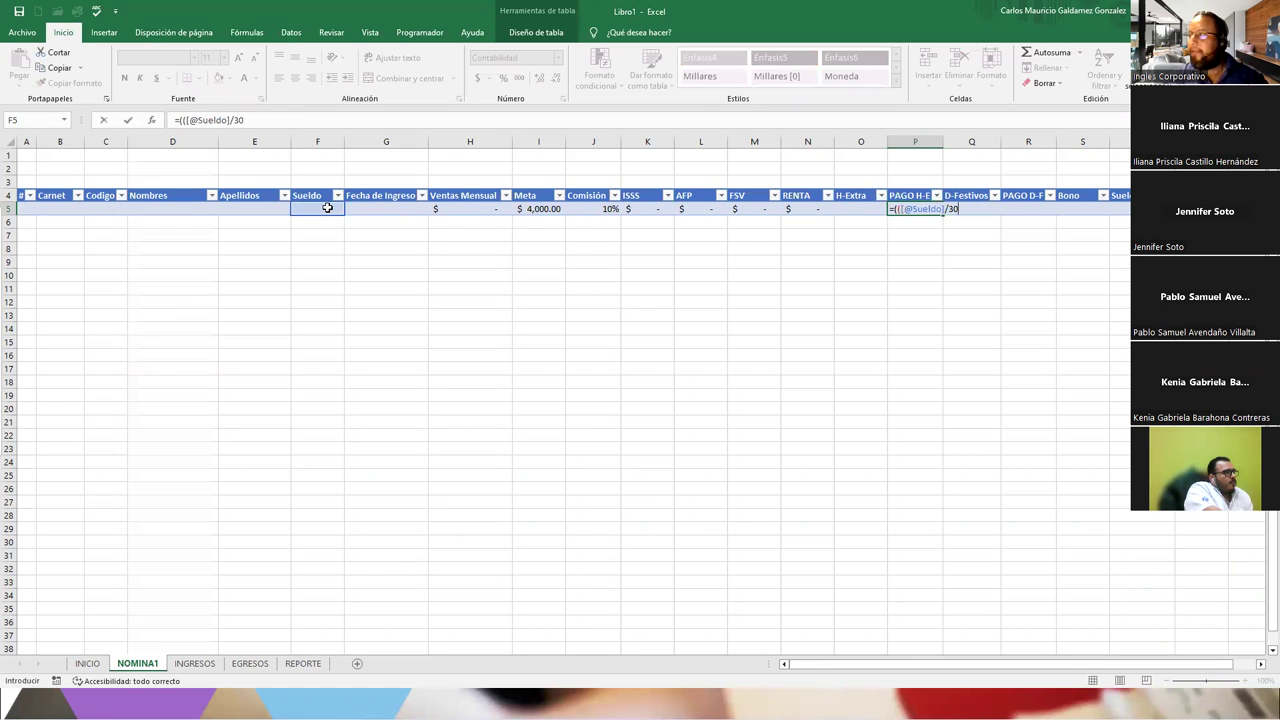
pyautogui.write(')/8')
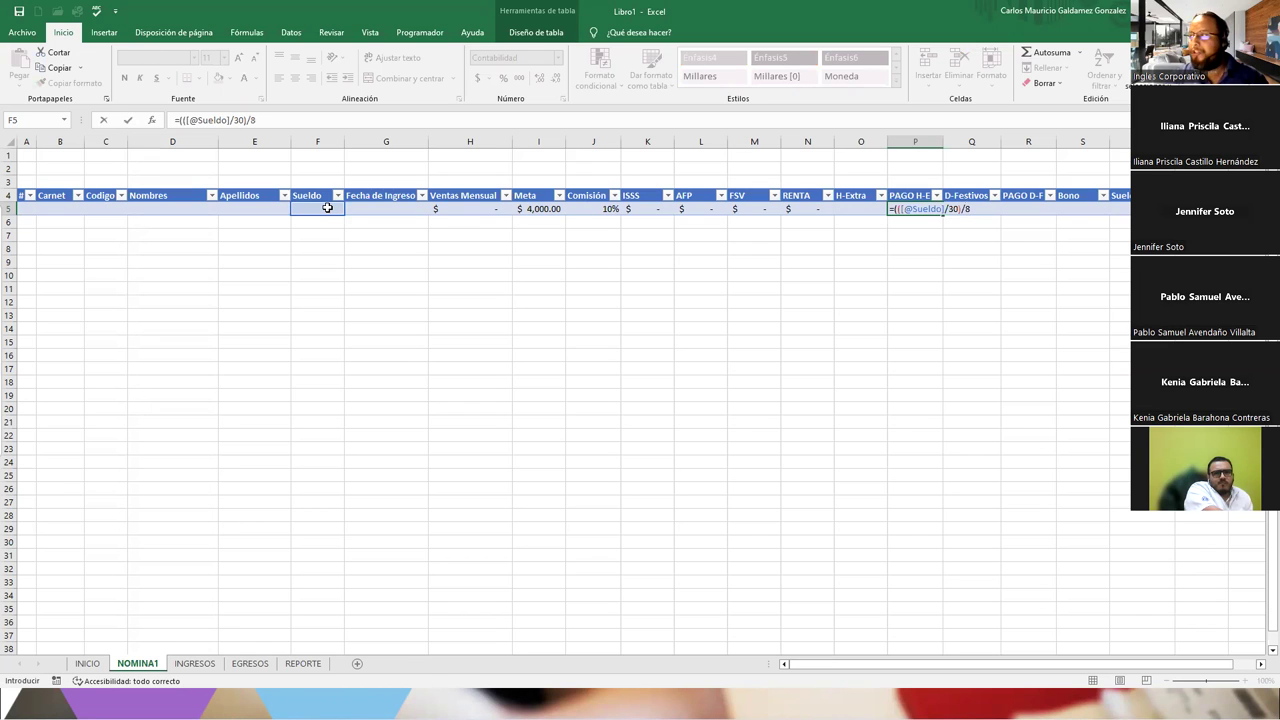
pyautogui.write(')')
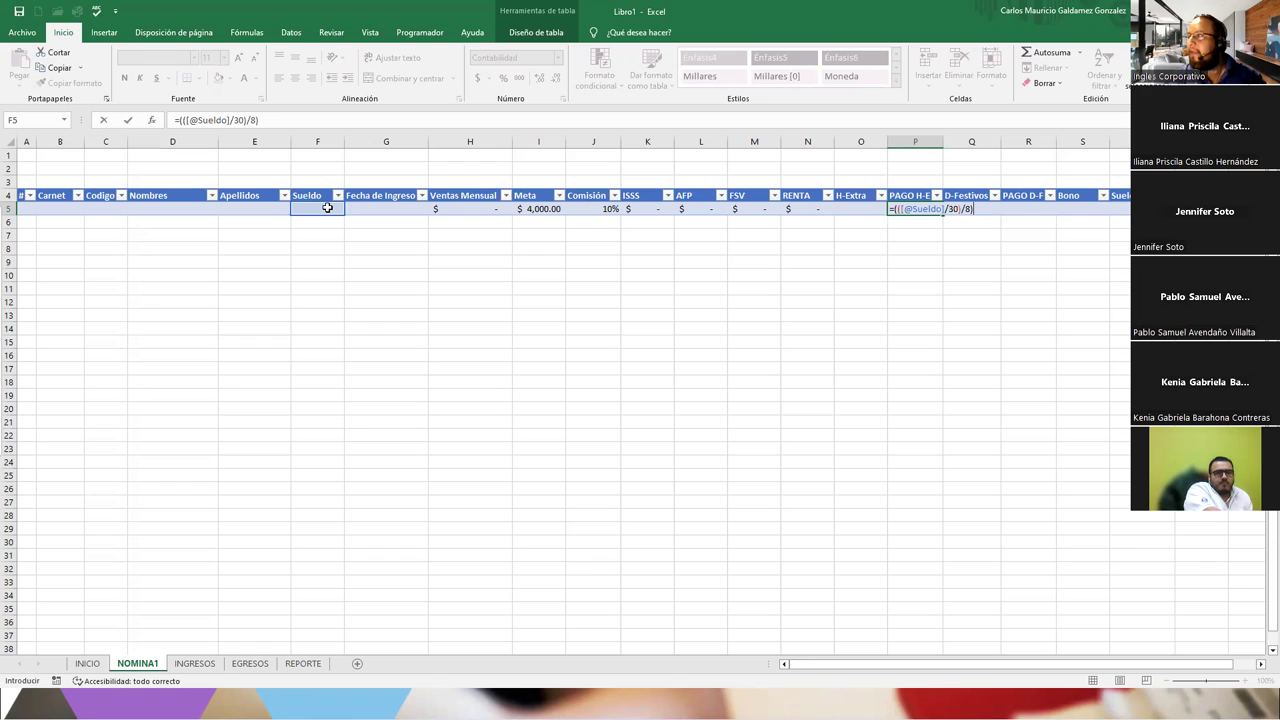
pyautogui.write('*')
pyautogui.press('Left')
pyautogui.write('*2')
pyautogui.press('Return')
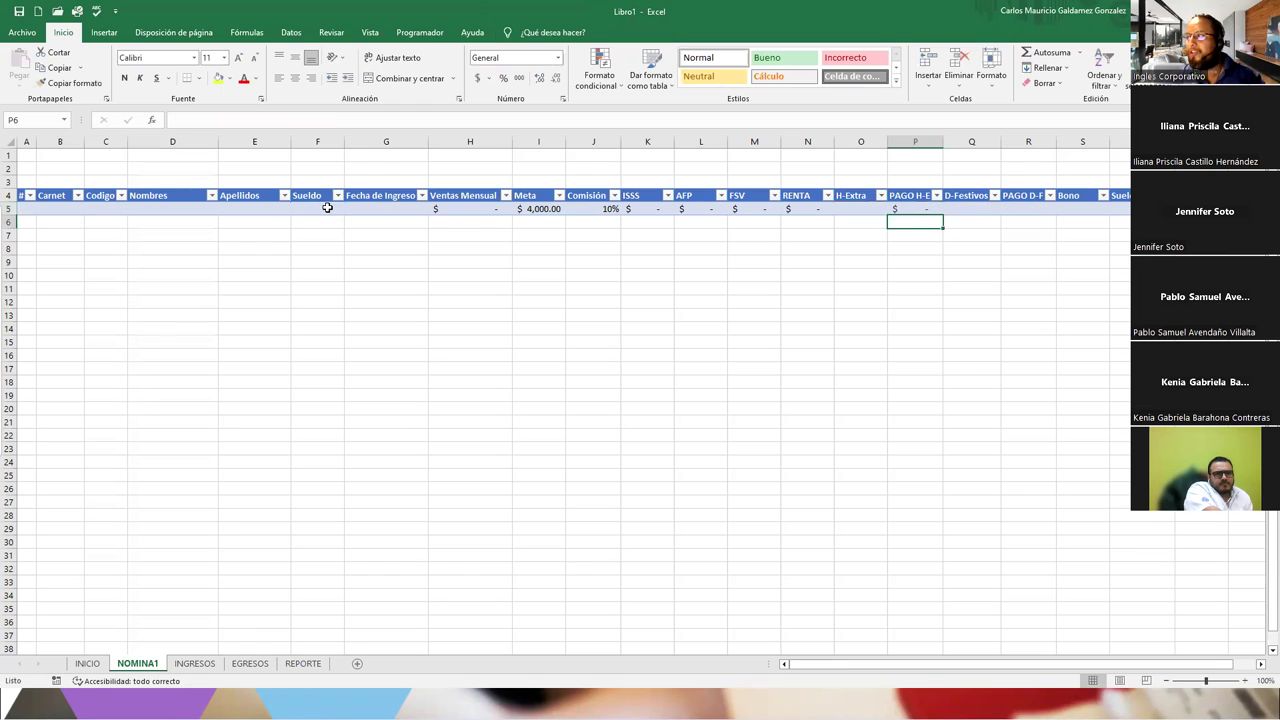
# Copy the PAGO H-E formula from P5 into PAGO D-F cell R5.
pyautogui.press('Up')
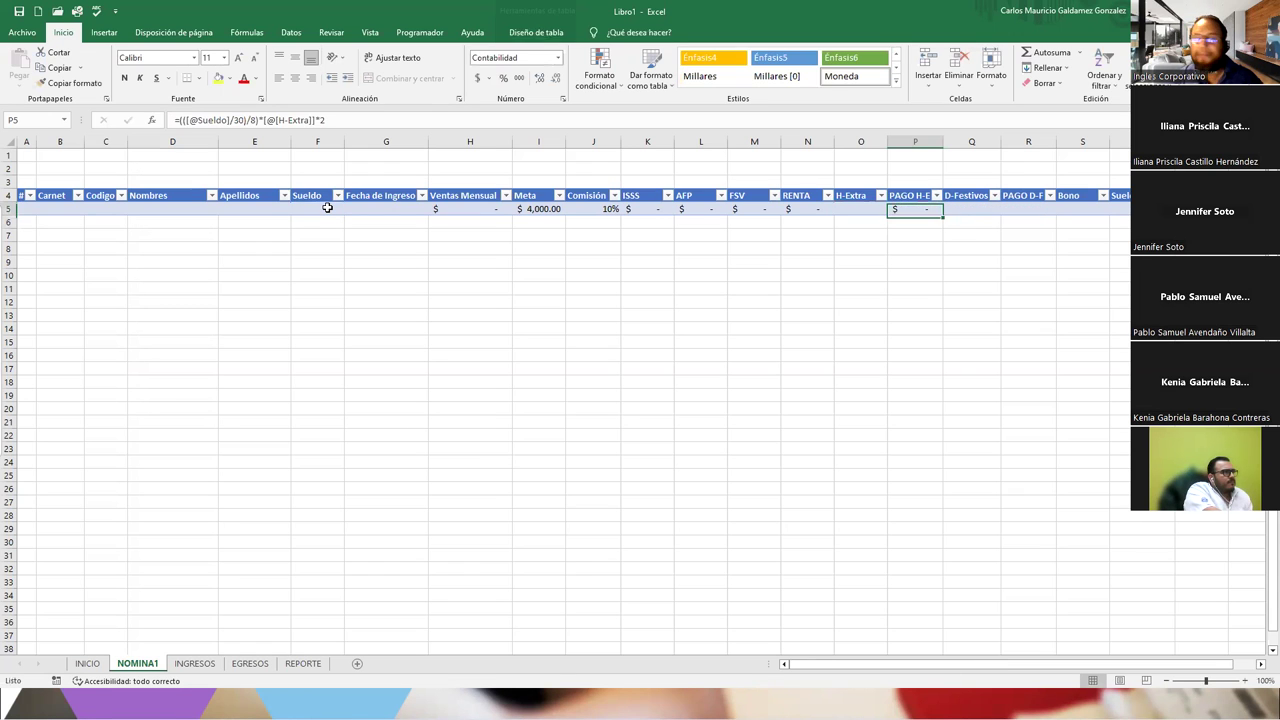
pyautogui.press('Right')
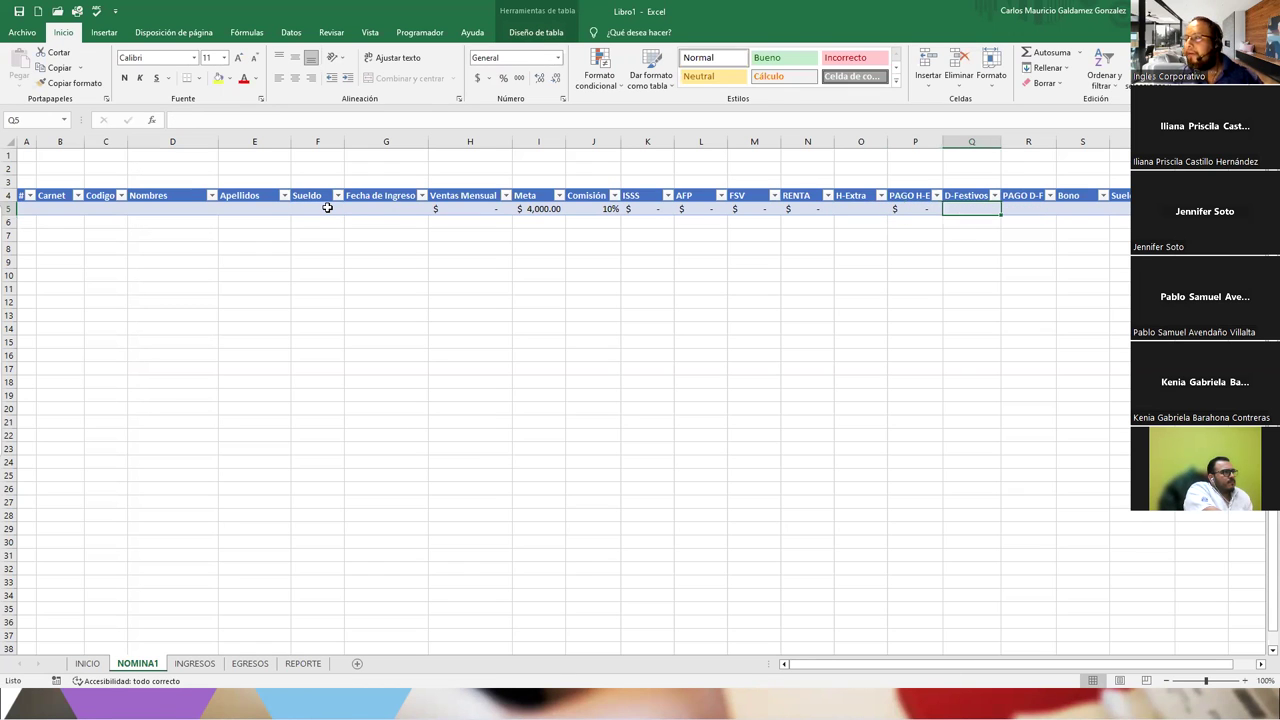
pyautogui.press('Left')
pyautogui.hotkey('ctrl', 'c')
pyautogui.press('Right')
pyautogui.press('Right')
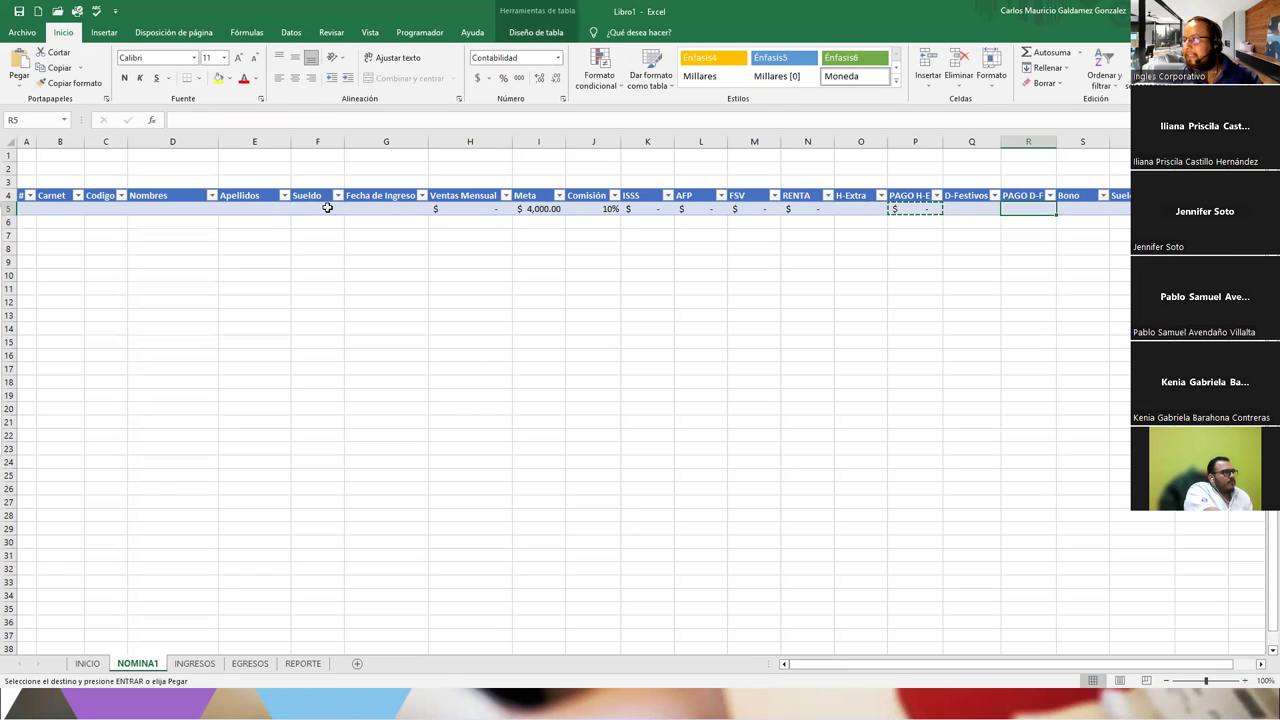
pyautogui.hotkey('ctrl', 'v')
# Remove the /8 division and the extra parentheses from the R5 formula.
pyautogui.press('F2')
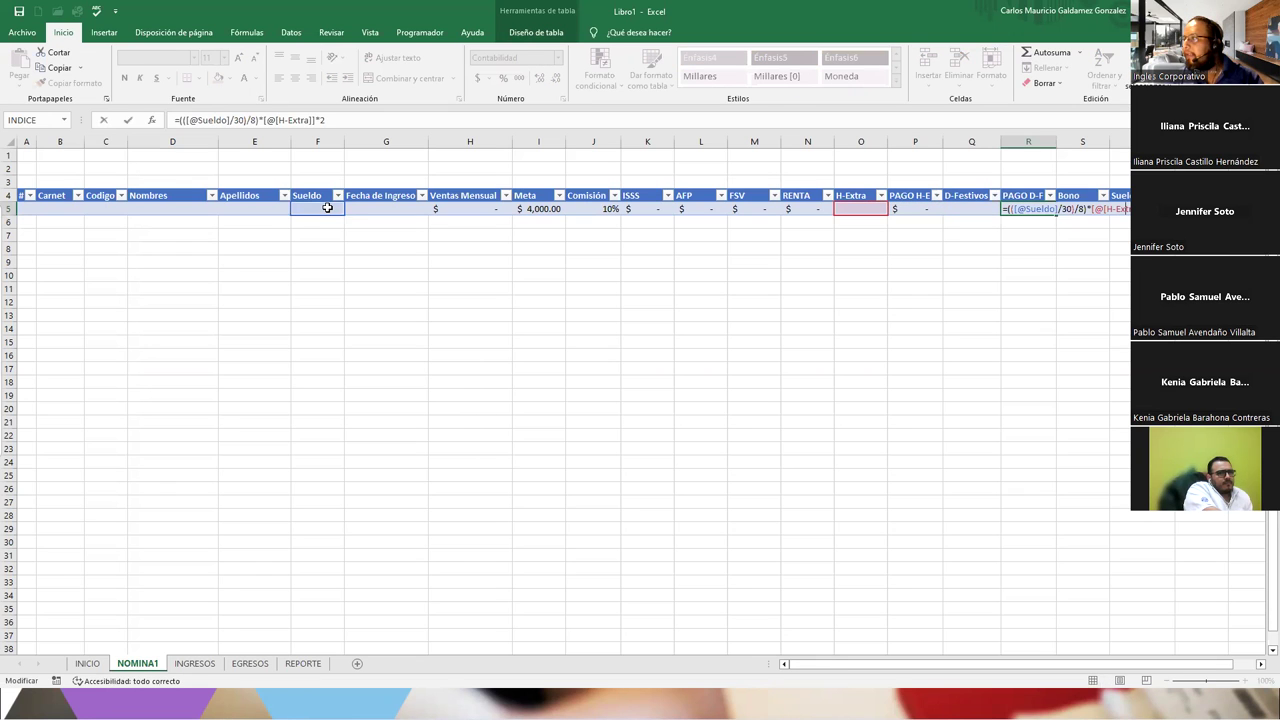
pyautogui.press('Left')
pyautogui.press('Left')
pyautogui.press('Left')
pyautogui.press('BackSpace')
pyautogui.press('BackSpace')
pyautogui.press('BackSpace')
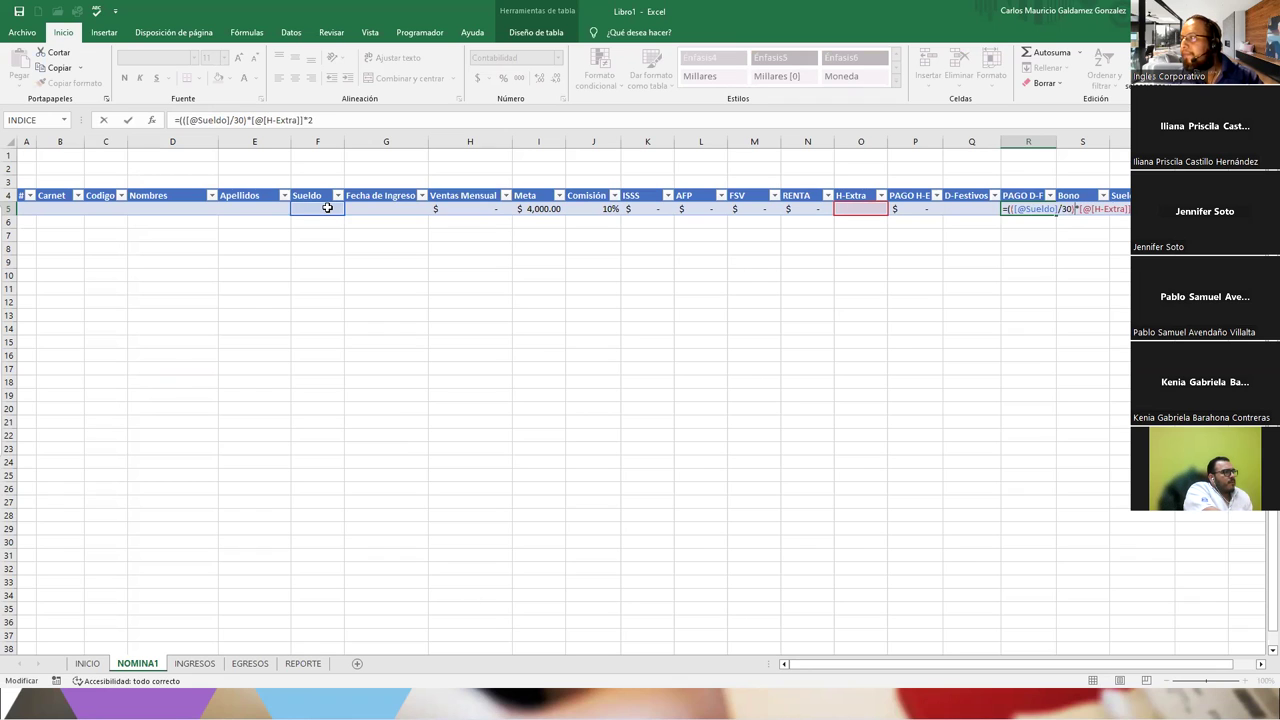
pyautogui.press('Home')
pyautogui.press('Right')
pyautogui.press('Right')
pyautogui.press('BackSpace')
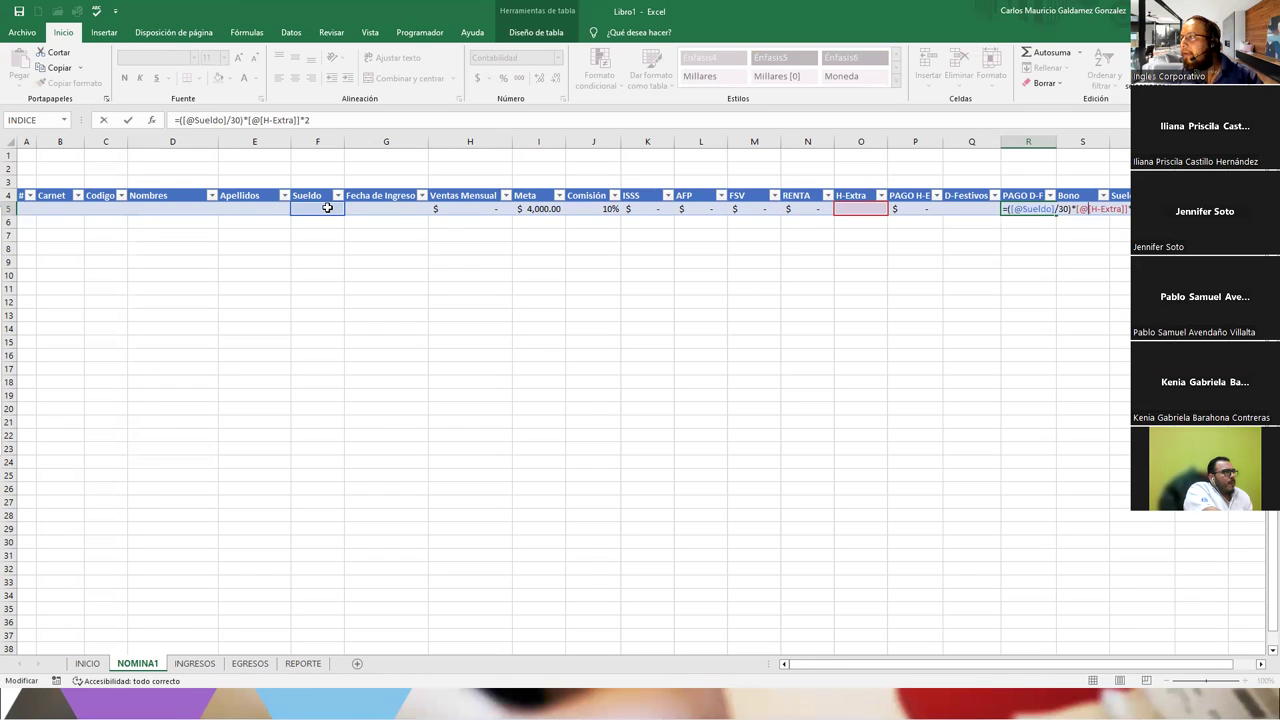
pyautogui.click(862, 213)
# Replace H-Extra with D-Festivos and append *1.5 to the R5 formula, dismissing the error.
pyautogui.click(1012, 209)
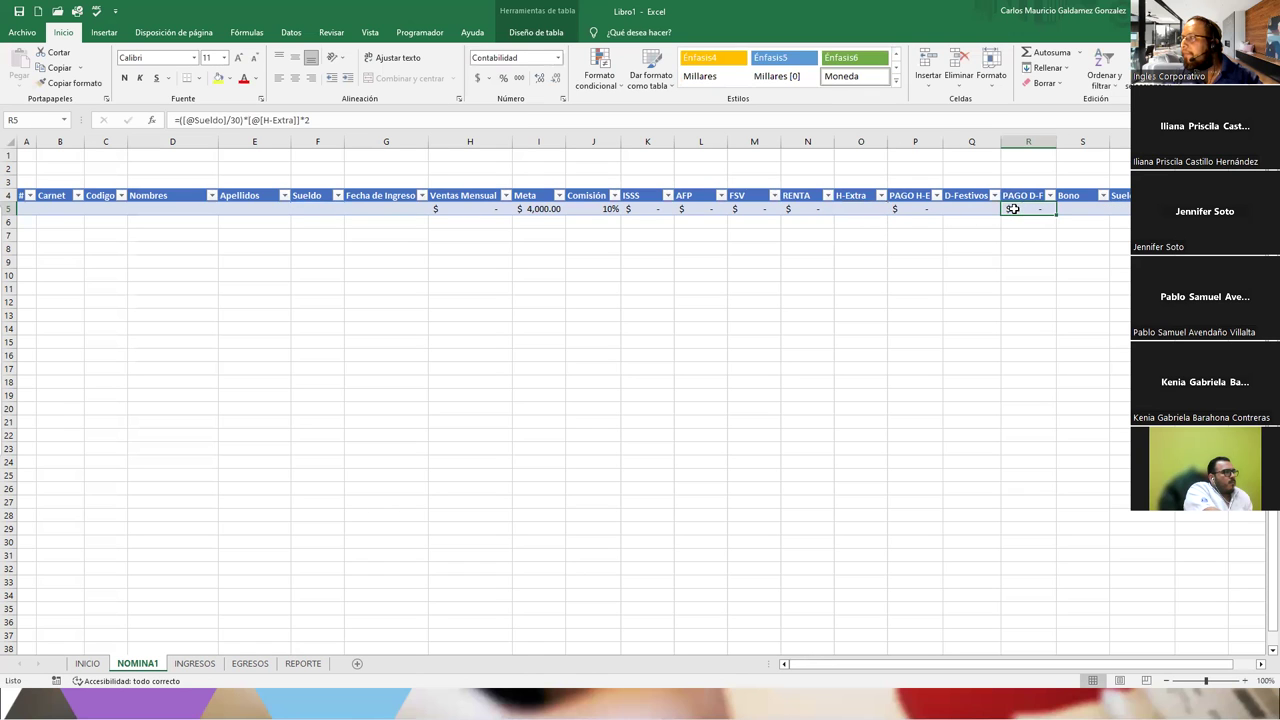
pyautogui.doubleClick(1010, 208)
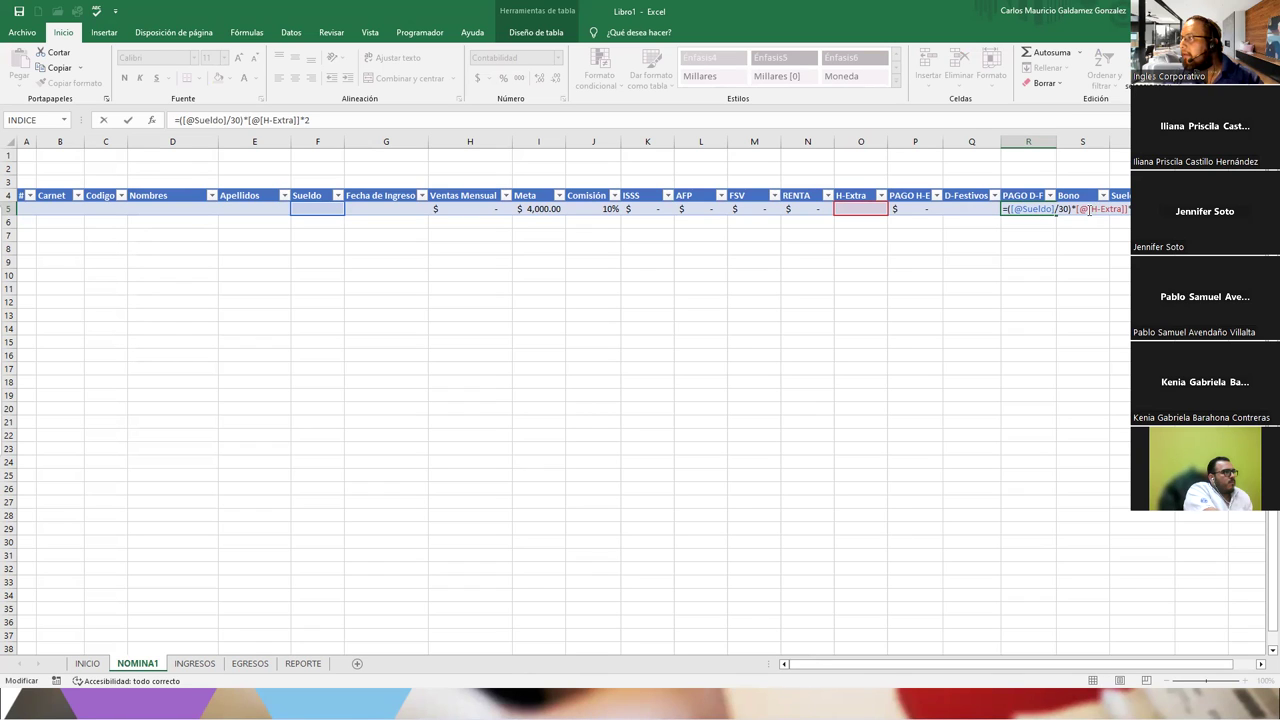
pyautogui.moveTo(1090, 209); pyautogui.dragTo(1116, 209)
pyautogui.press('BackSpace')
pyautogui.press('Down')
pyautogui.press('Down')
pyautogui.press('Down')
pyautogui.press('Down')
pyautogui.press('Down')
pyautogui.press('Down')
pyautogui.press('Down')
pyautogui.press('Down')
pyautogui.press('Down')
pyautogui.press('Down')
pyautogui.press('Down')
pyautogui.press('Down')
pyautogui.press('Down')
pyautogui.press('Down')
pyautogui.press('Down')
pyautogui.press('Down')
pyautogui.press('Tab')
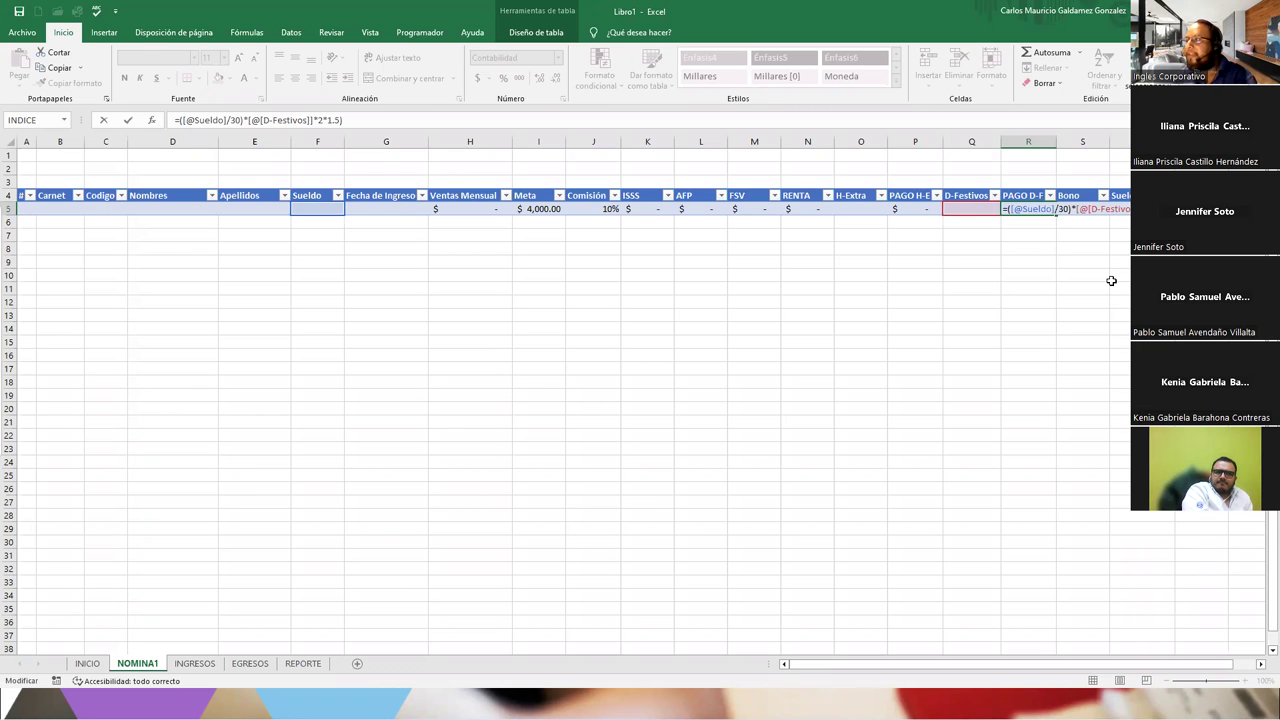
pyautogui.press('Return')
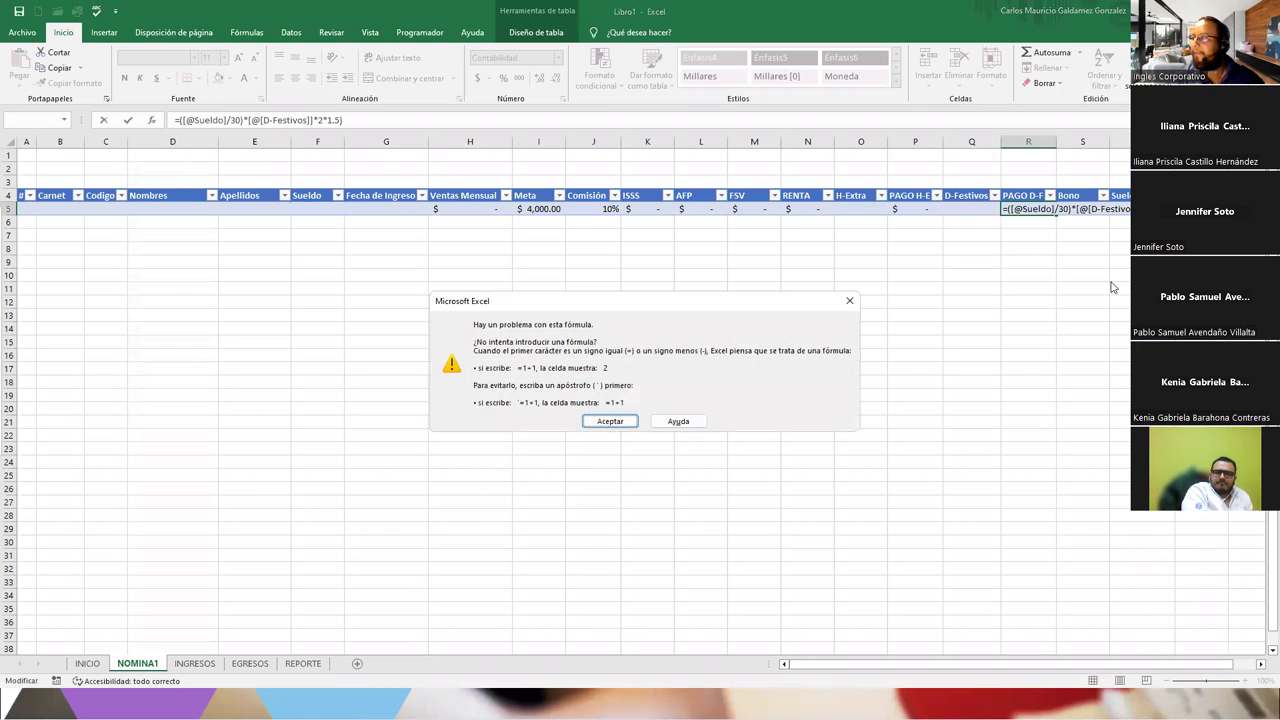
pyautogui.press('Return')
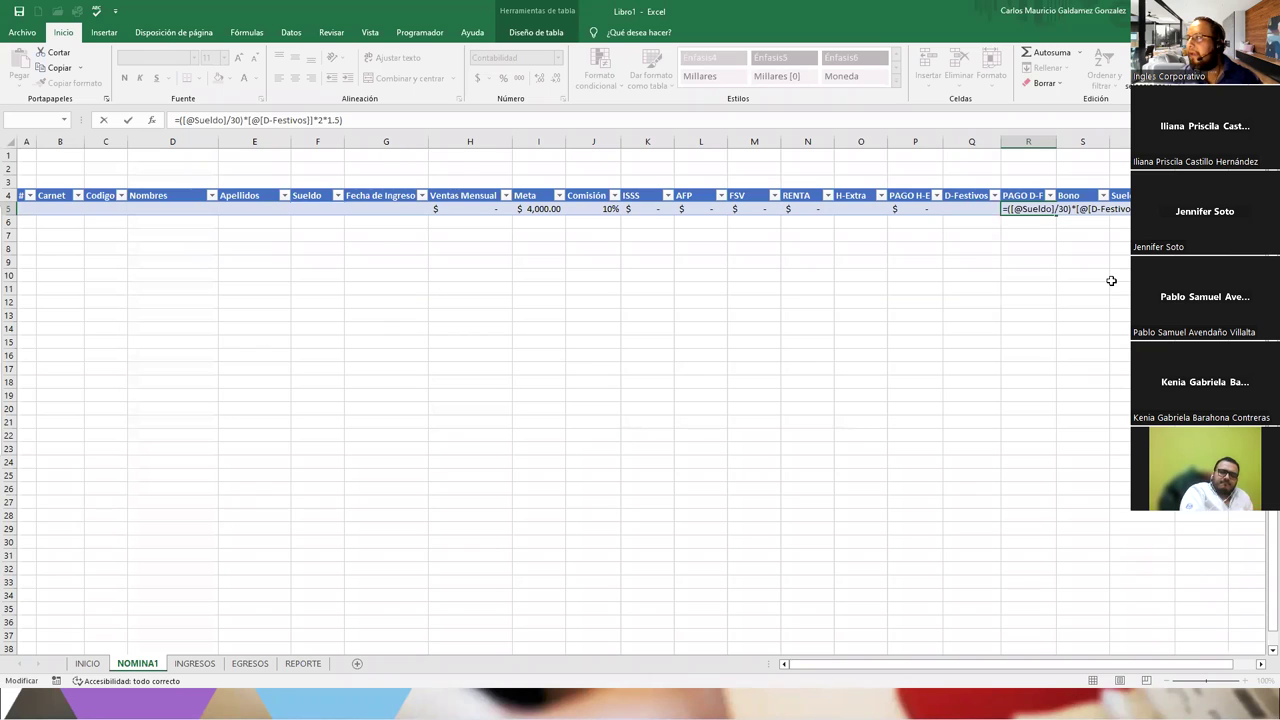
pyautogui.press('BackSpace')
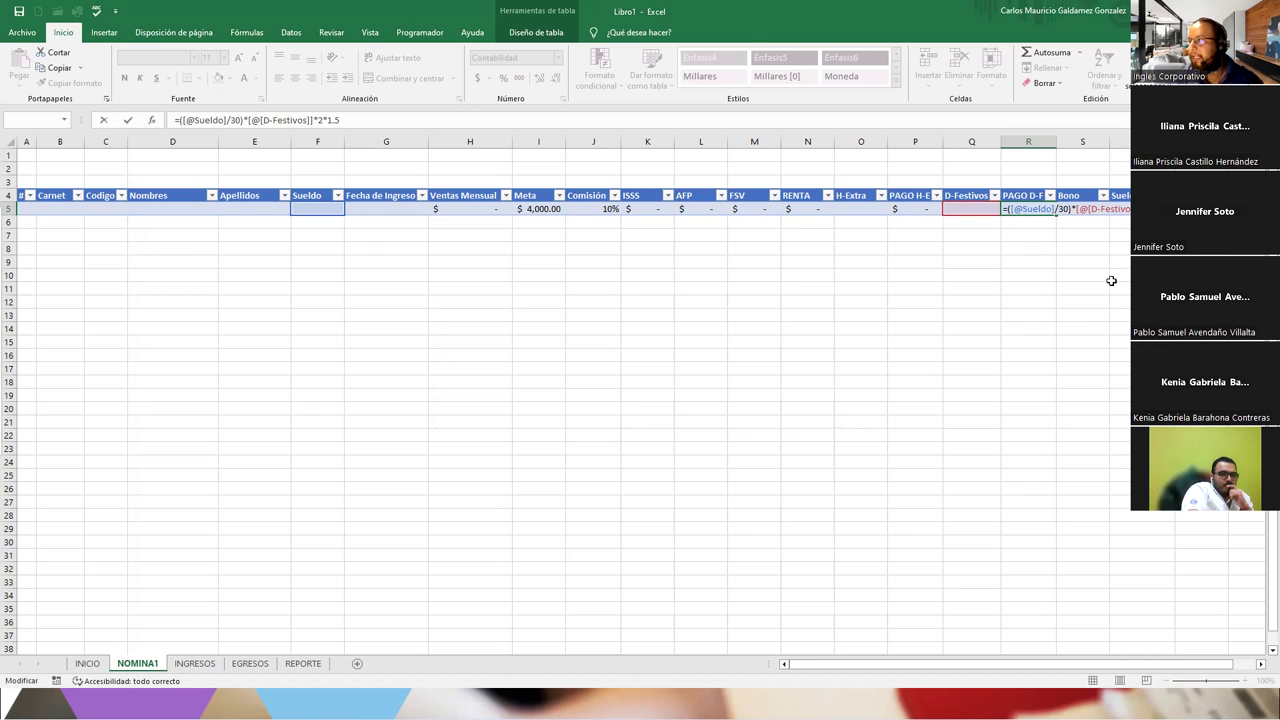
pyautogui.press('Return')
pyautogui.press('Up')
pyautogui.press('Right')
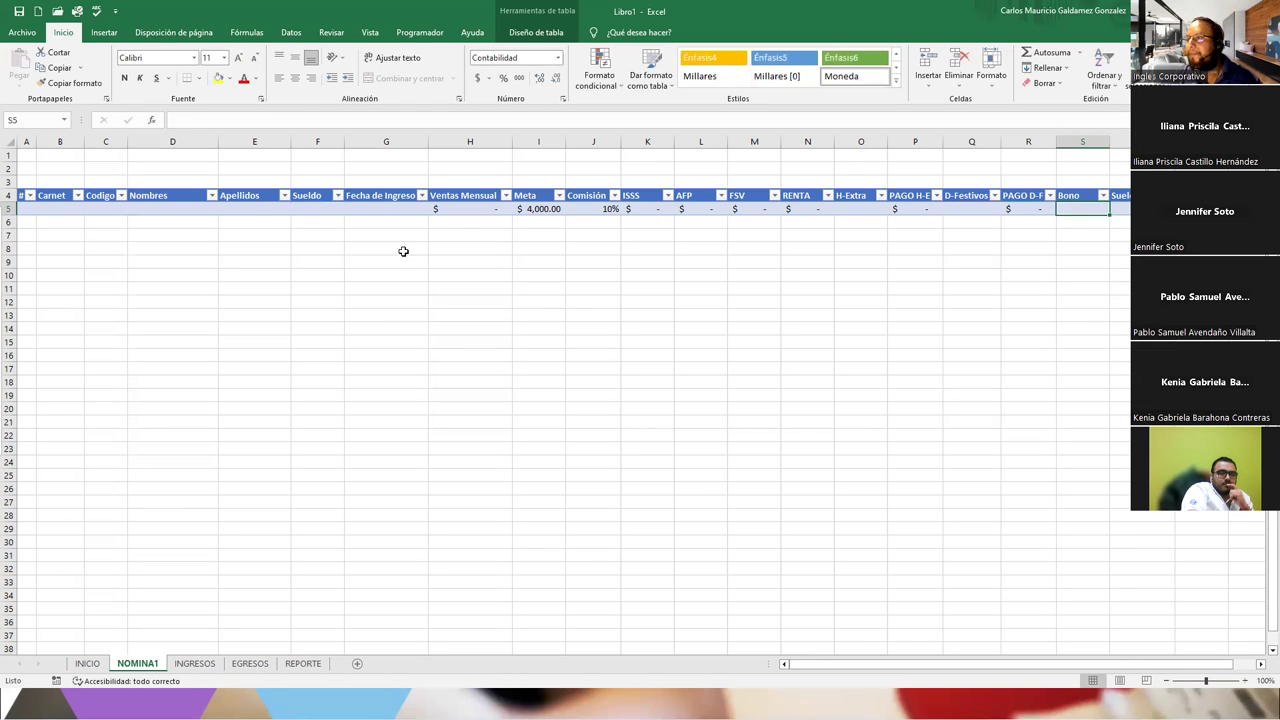
# Give the Sueldo, Fecha de Ingreso, H-Extra, D-Festivos and Bono input cells the grey check-cell style.
pyautogui.click(306, 208)
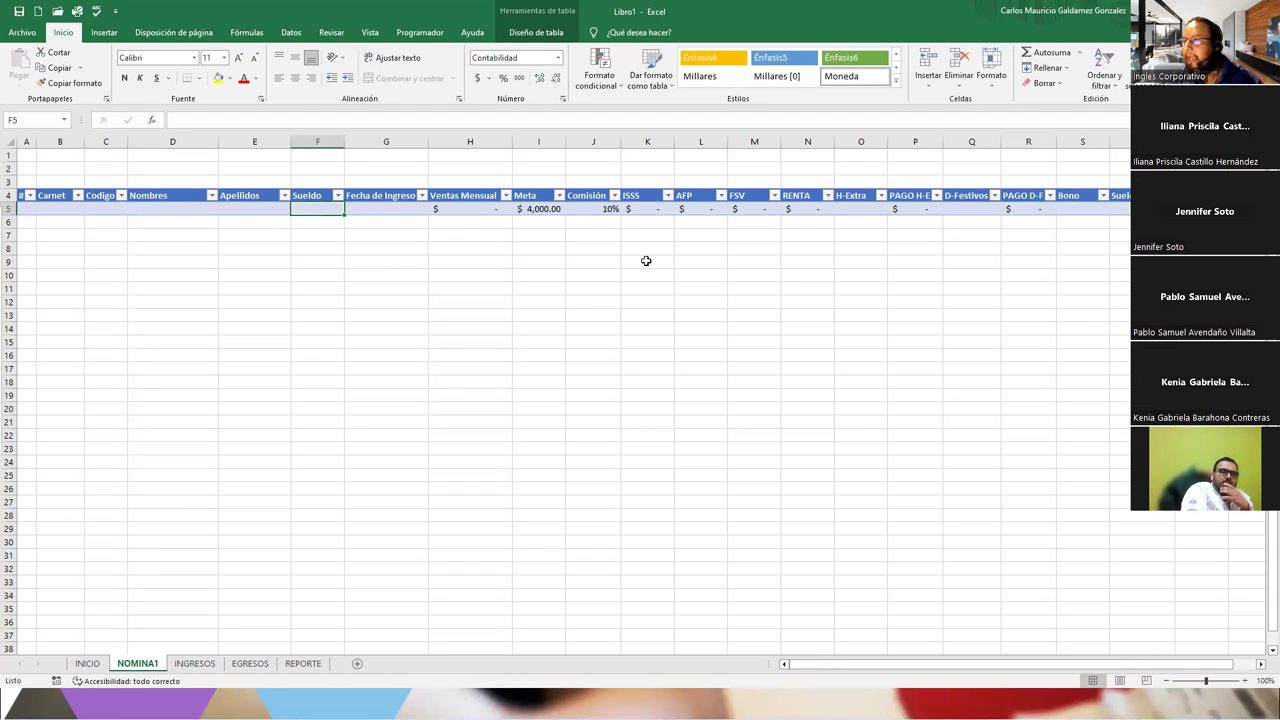
pyautogui.keyDown('ctrl'); pyautogui.click(366, 207); pyautogui.keyUp('ctrl')
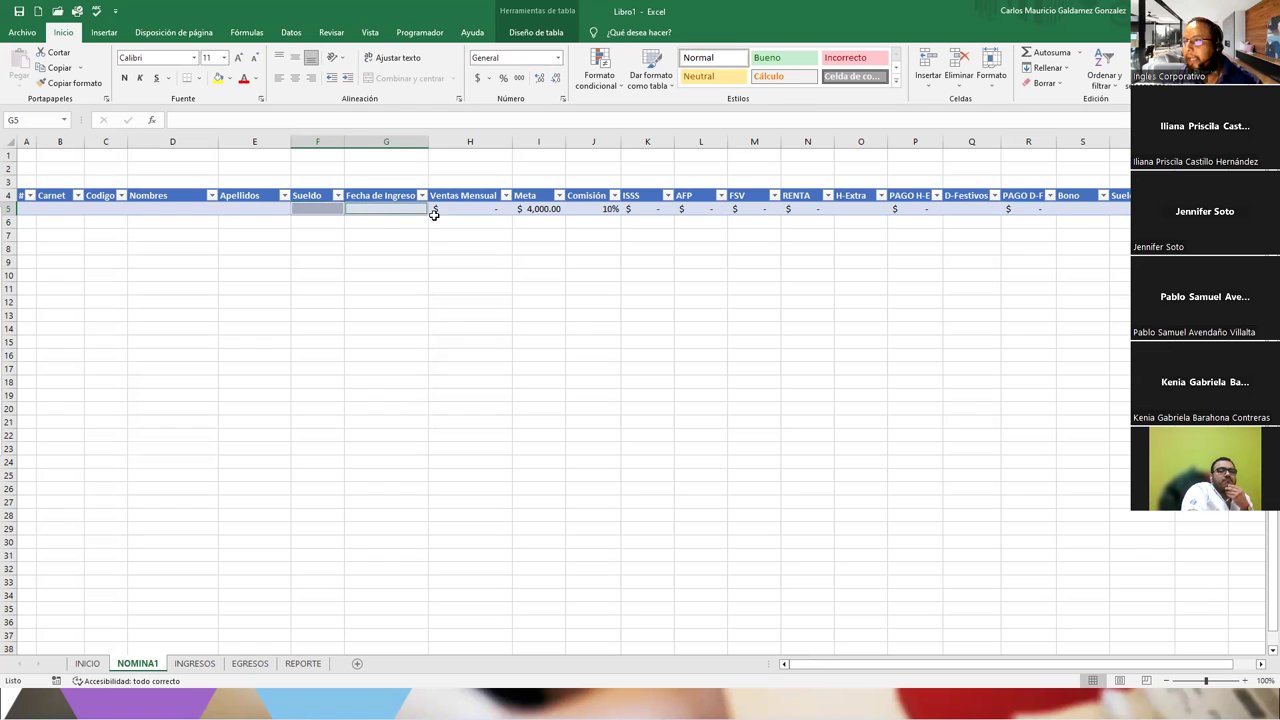
pyautogui.keyDown('ctrl'); pyautogui.click(1072, 208); pyautogui.keyUp('ctrl')
pyautogui.keyDown('ctrl'); pyautogui.click(951, 208); pyautogui.keyUp('ctrl')
pyautogui.keyDown('ctrl'); pyautogui.click(851, 207); pyautogui.keyUp('ctrl')
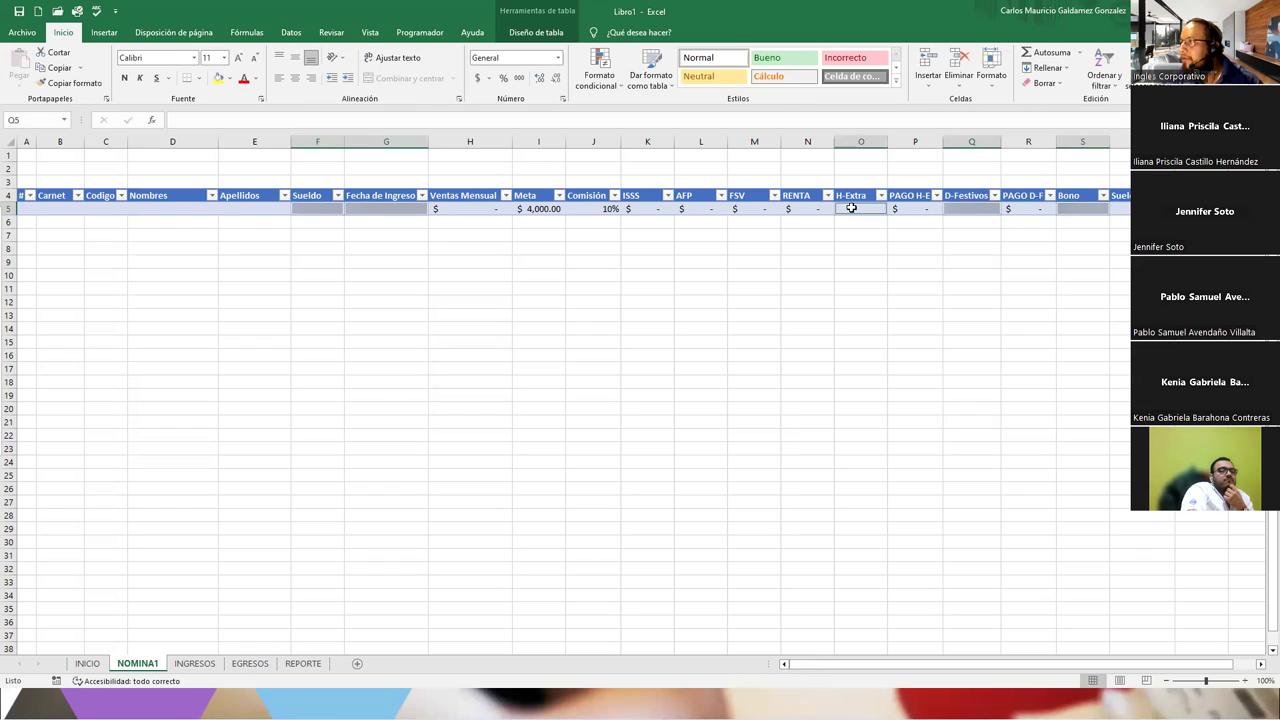
pyautogui.click(780, 57)
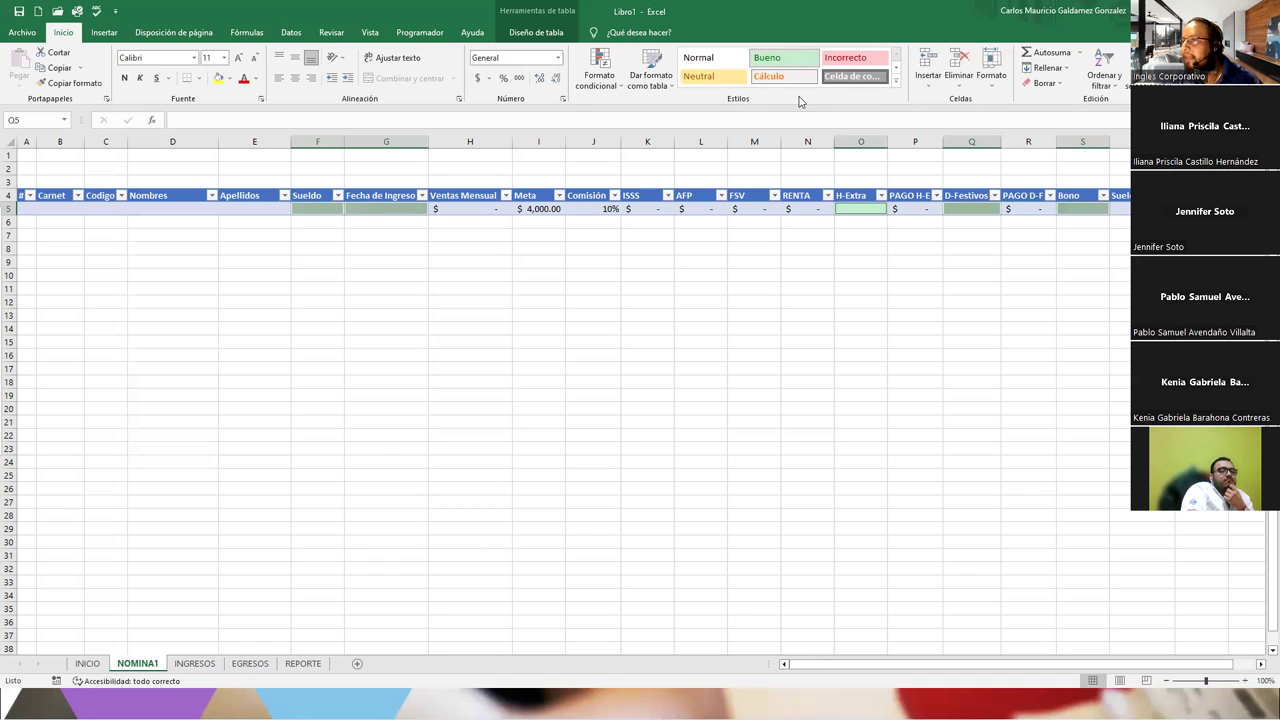
pyautogui.click(421, 234)
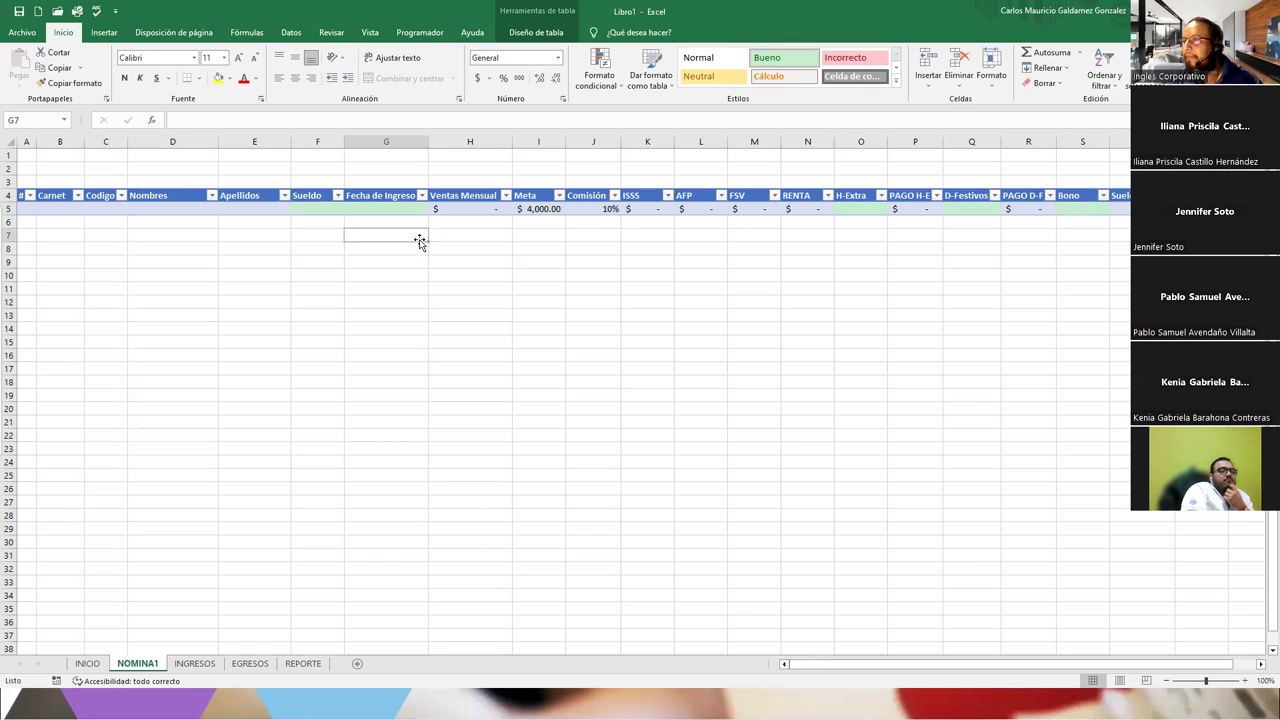
pyautogui.click(301, 208)
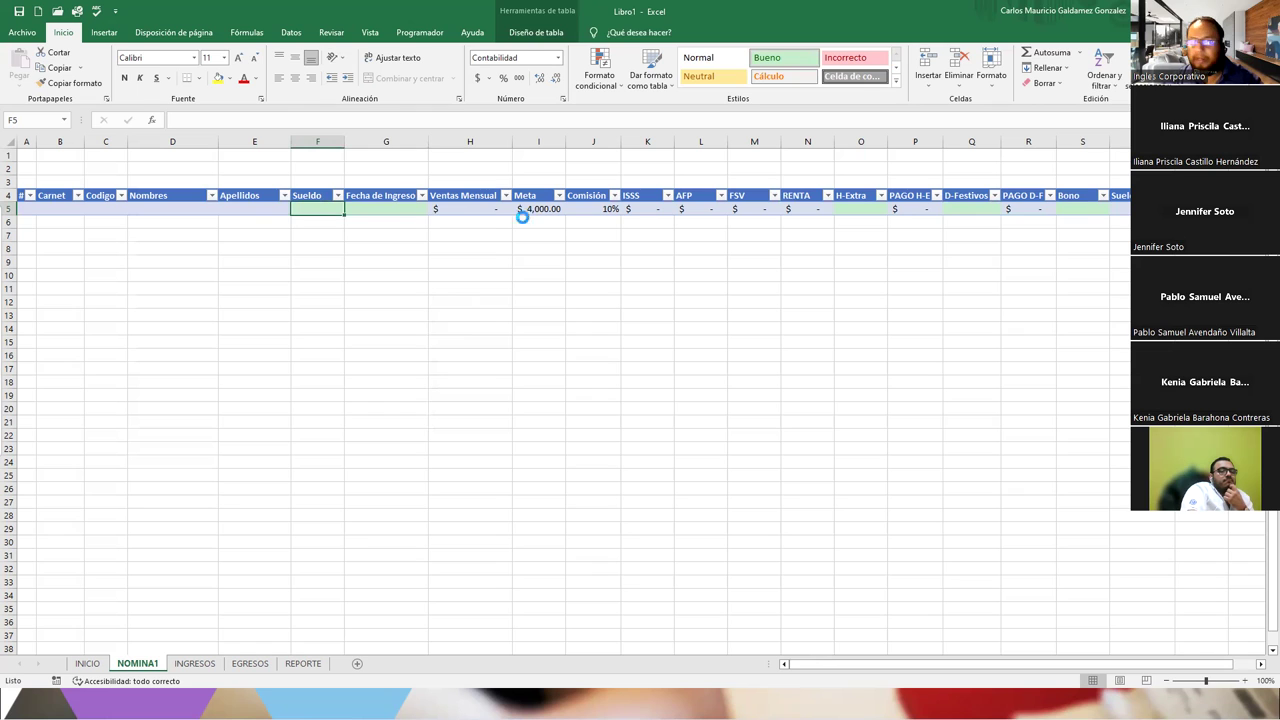
pyautogui.hotkey('ctrl', 'z')
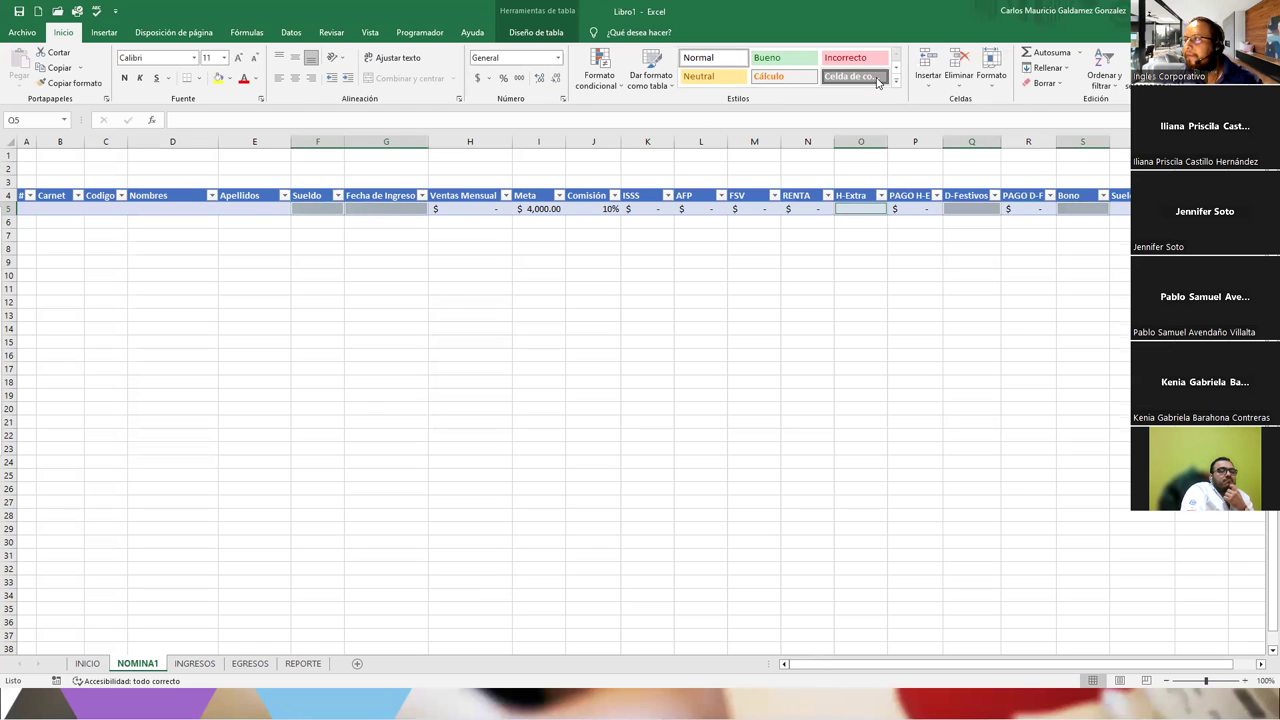
pyautogui.click(878, 82)
# Apply the grey check-cell style to A5:E5 as well.
pyautogui.click(555, 211)
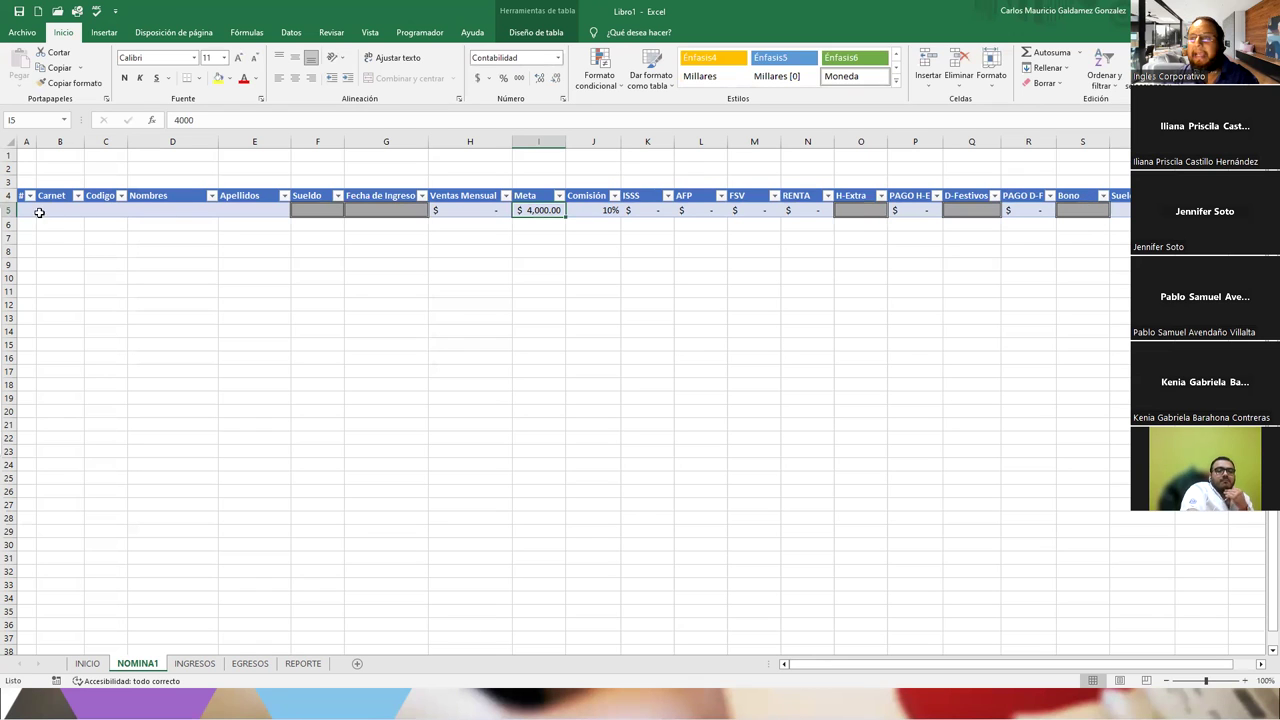
pyautogui.moveTo(39, 212); pyautogui.dragTo(265, 210)
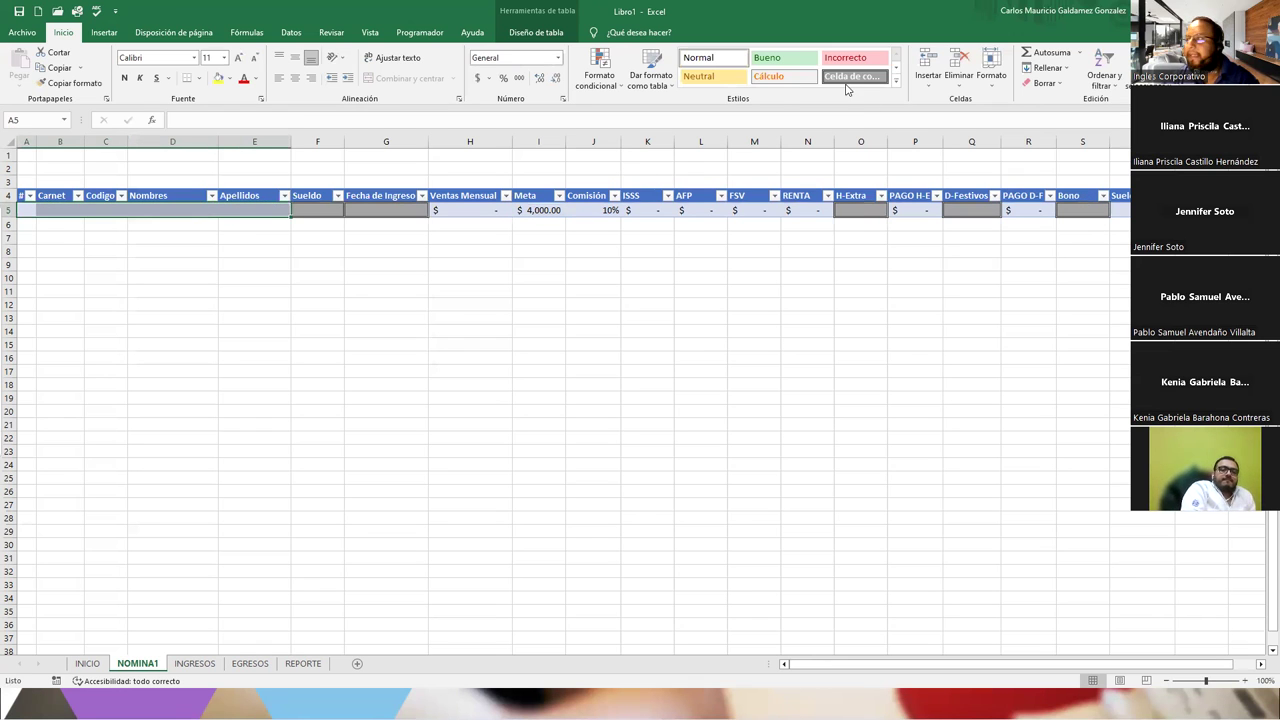
pyautogui.click(847, 84)
# Copy G5's format onto Meta cell I5 and show it in accounting format as $ 4,000.00.
pyautogui.click(310, 210)
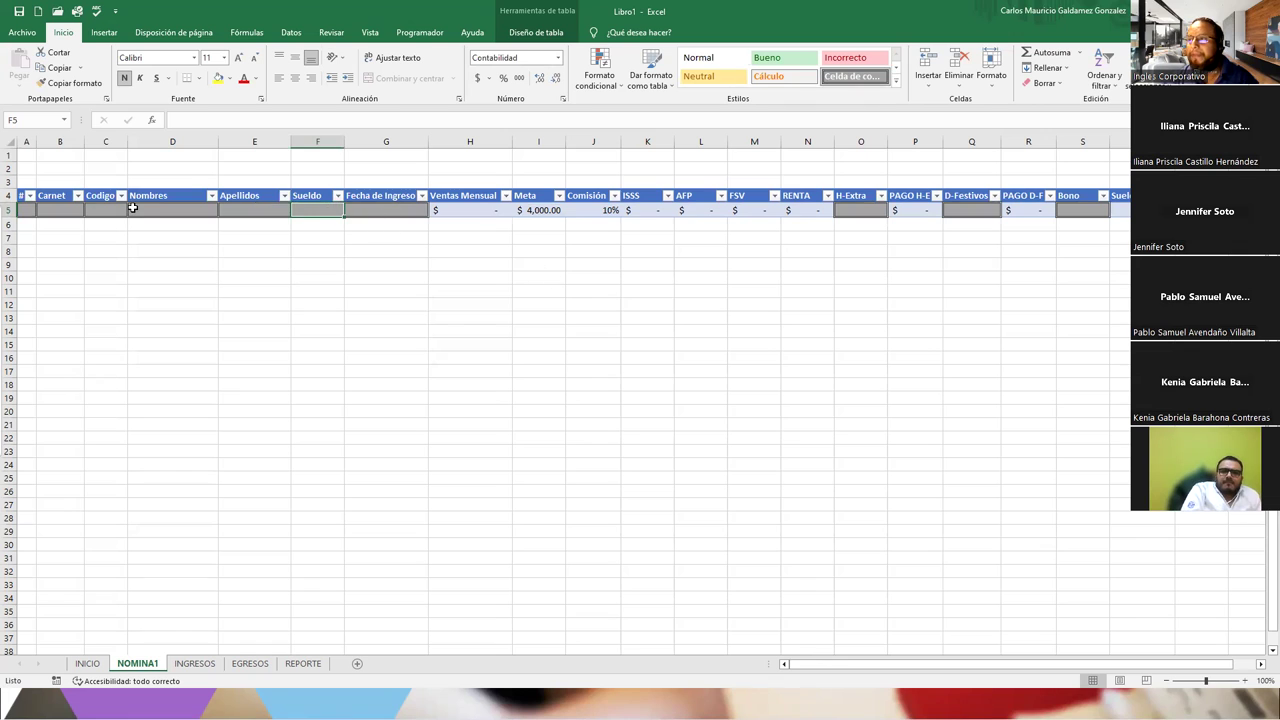
pyautogui.click(28, 209)
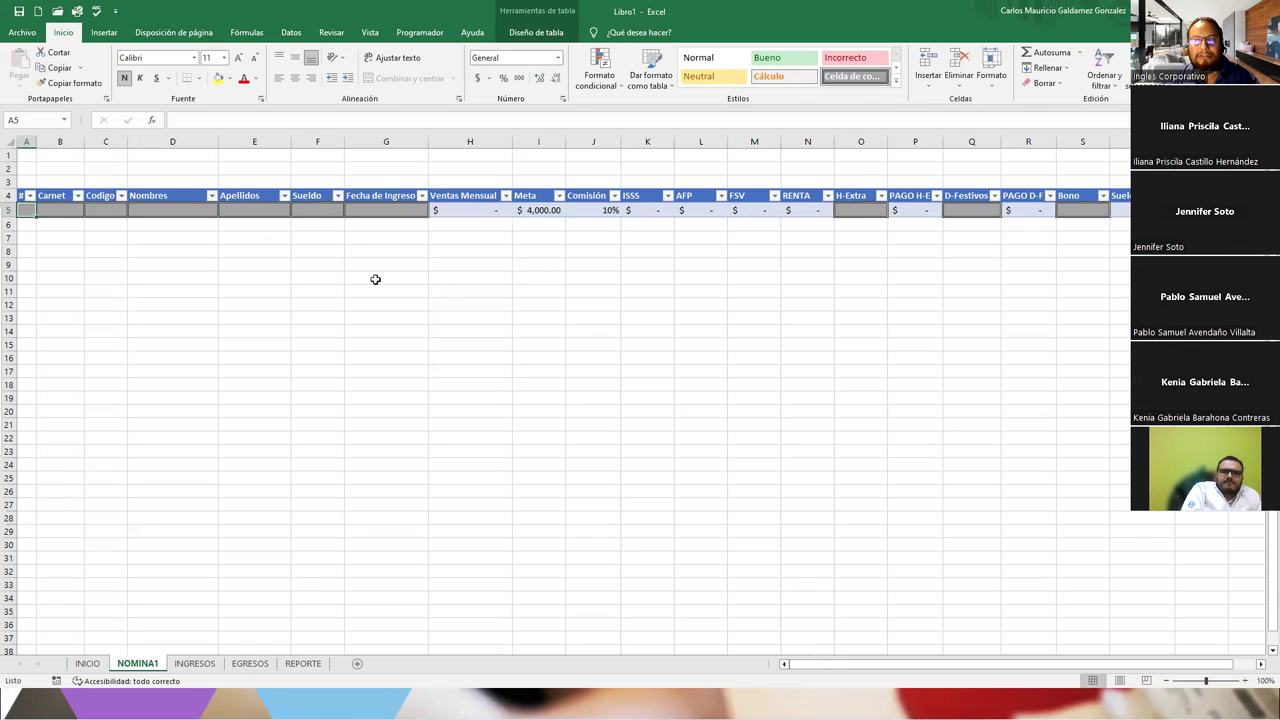
pyautogui.click(530, 208)
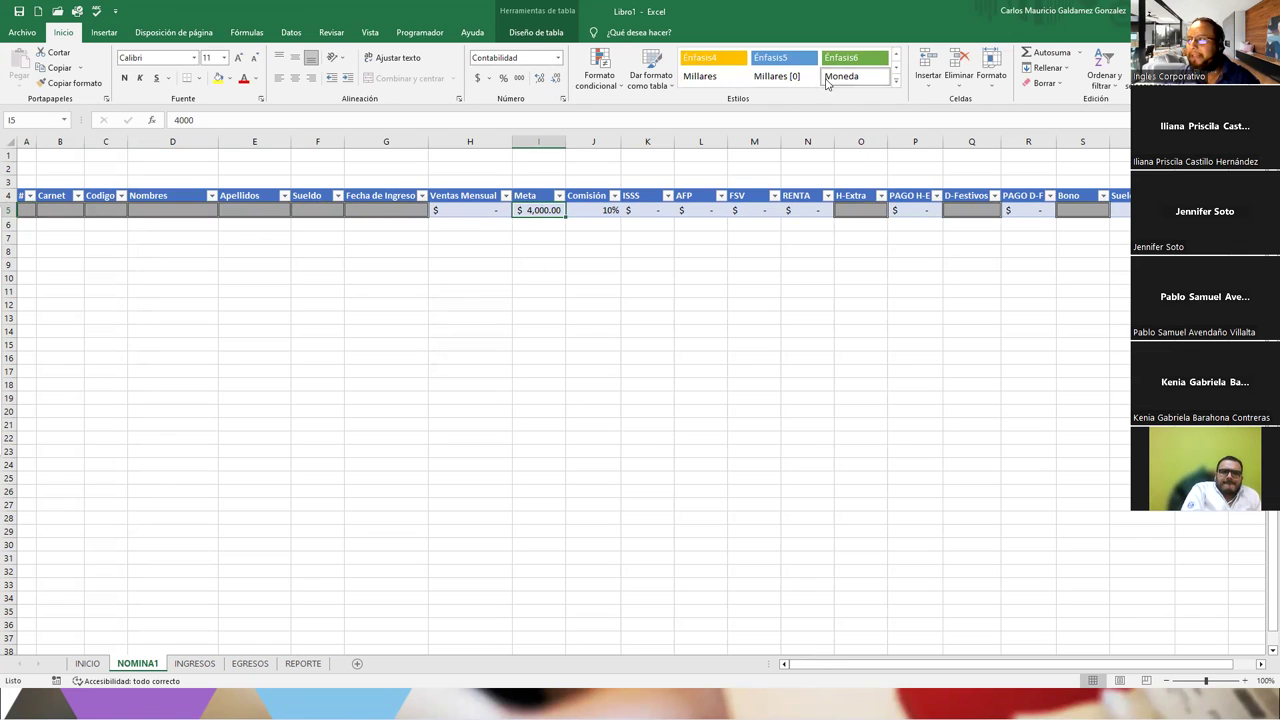
pyautogui.click(382, 209)
pyautogui.click(70, 83)
pyautogui.click(520, 209)
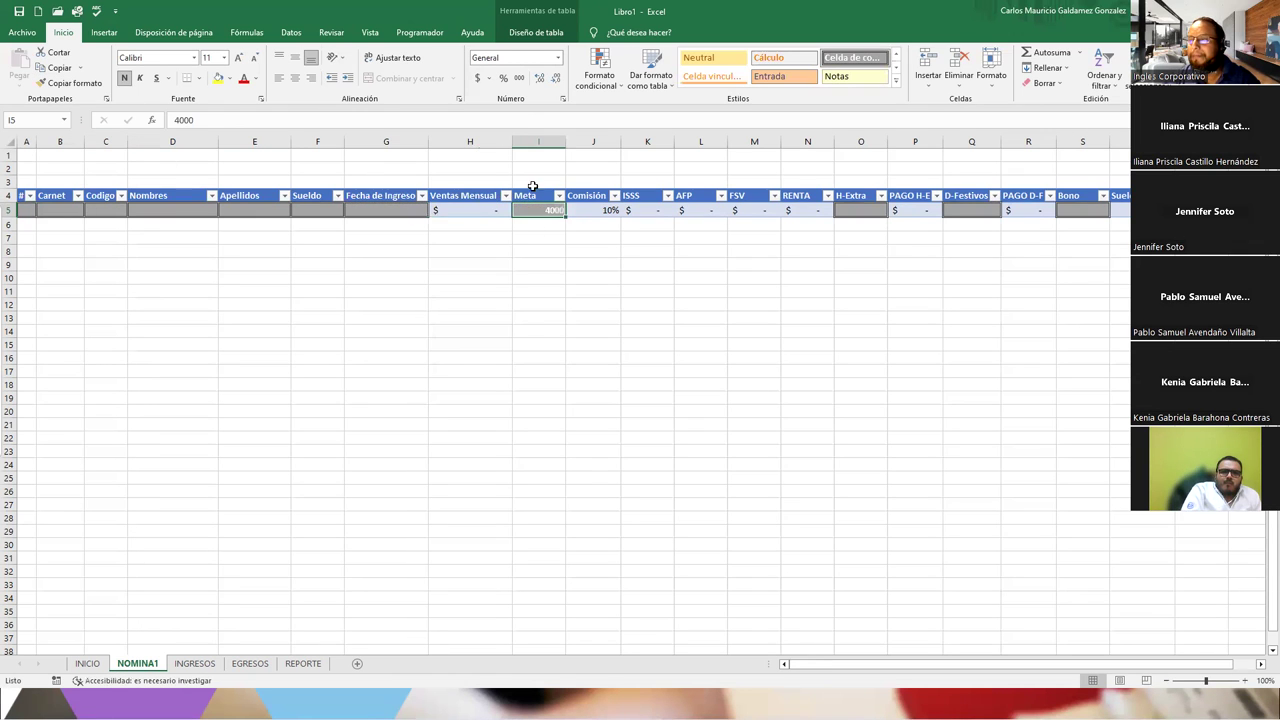
pyautogui.click(477, 77)
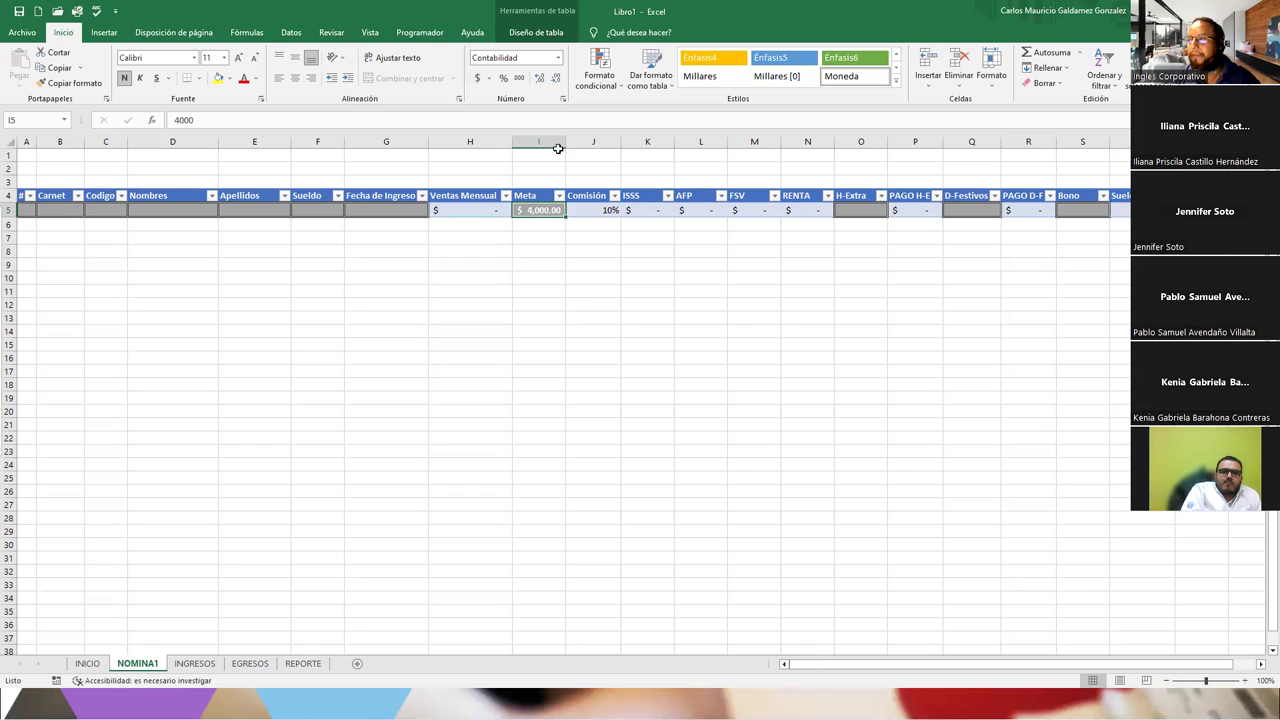
pyautogui.click(407, 210)
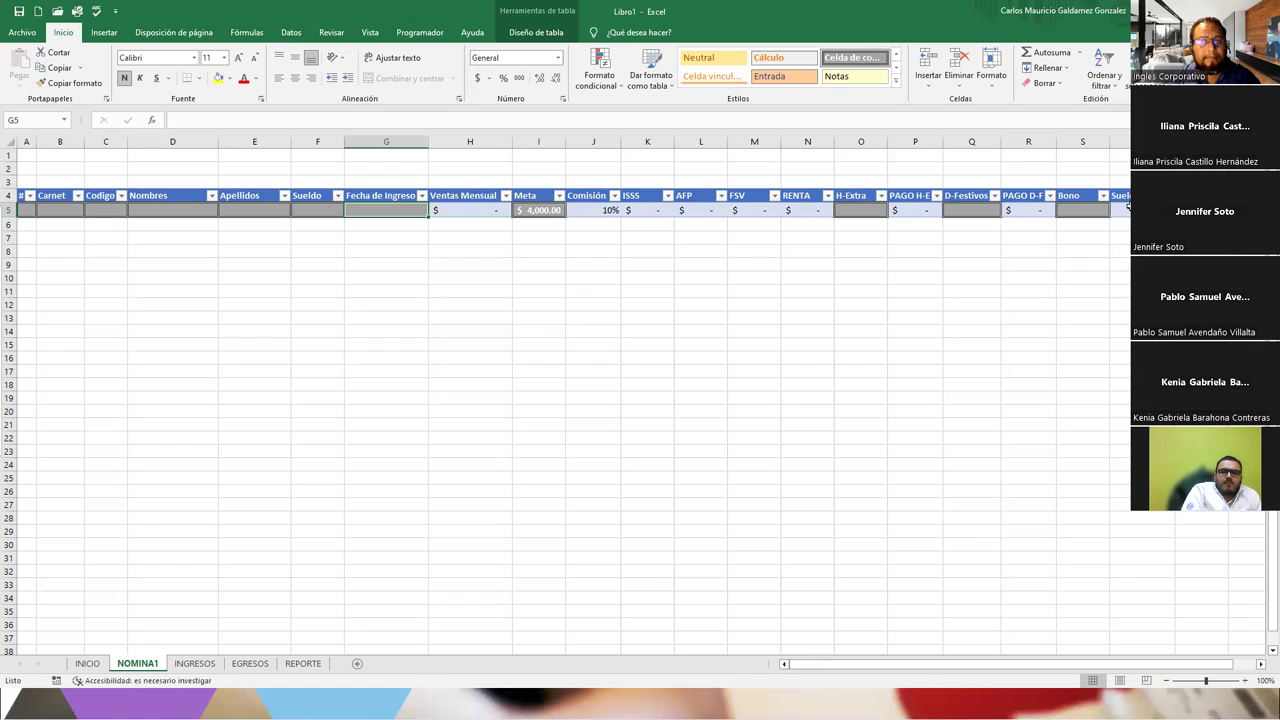
pyautogui.click(1120, 210)
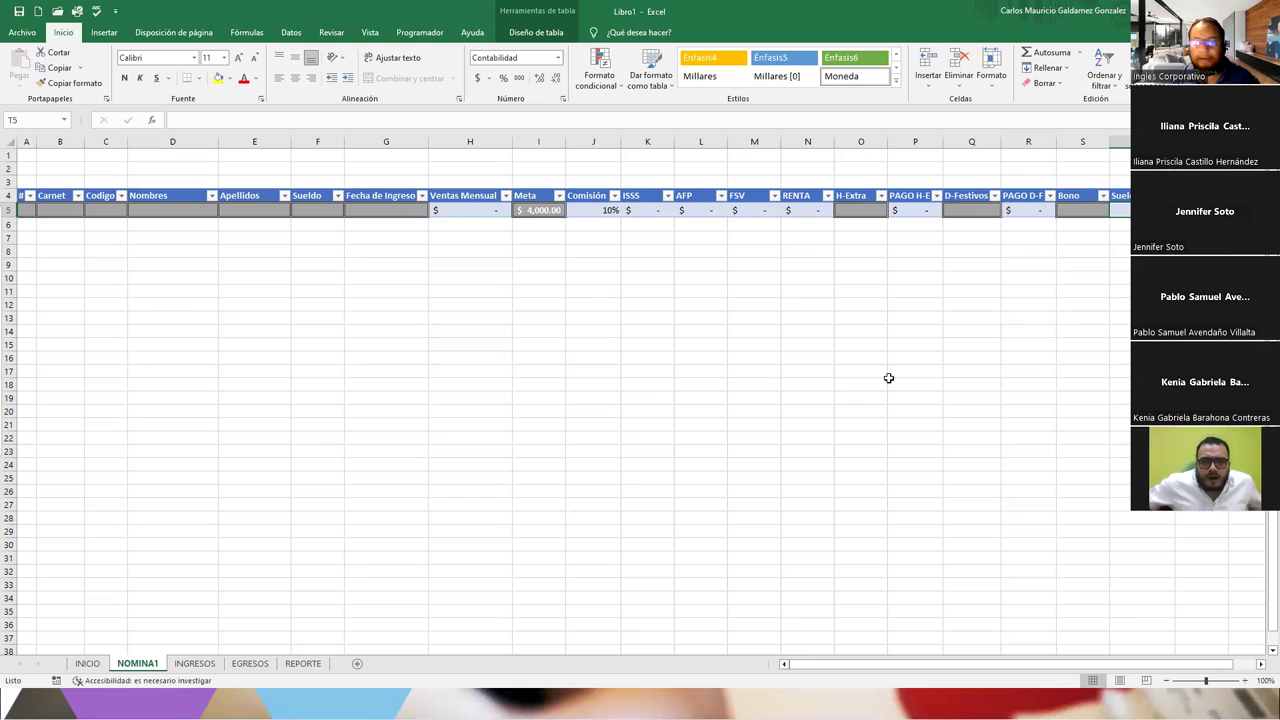
# Start the T5 formula with Sueldo plus Ventas Mensual times Comisión.
pyautogui.write('=')
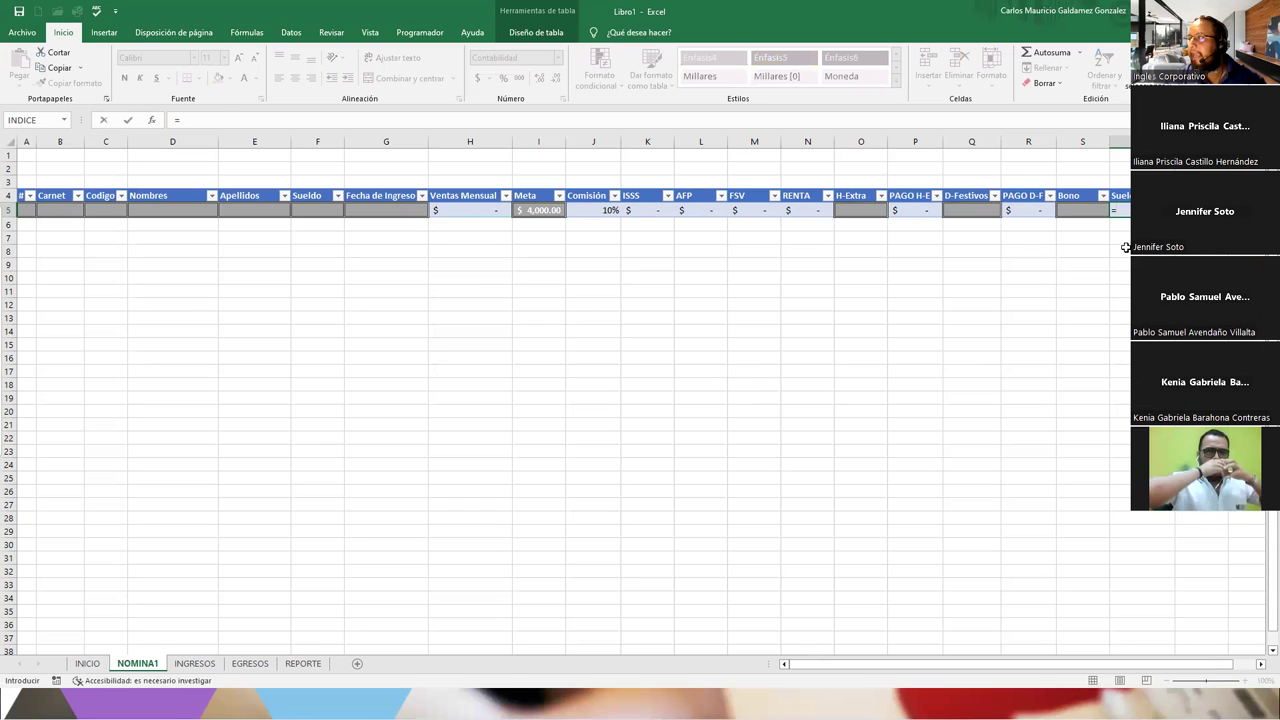
pyautogui.write('(')
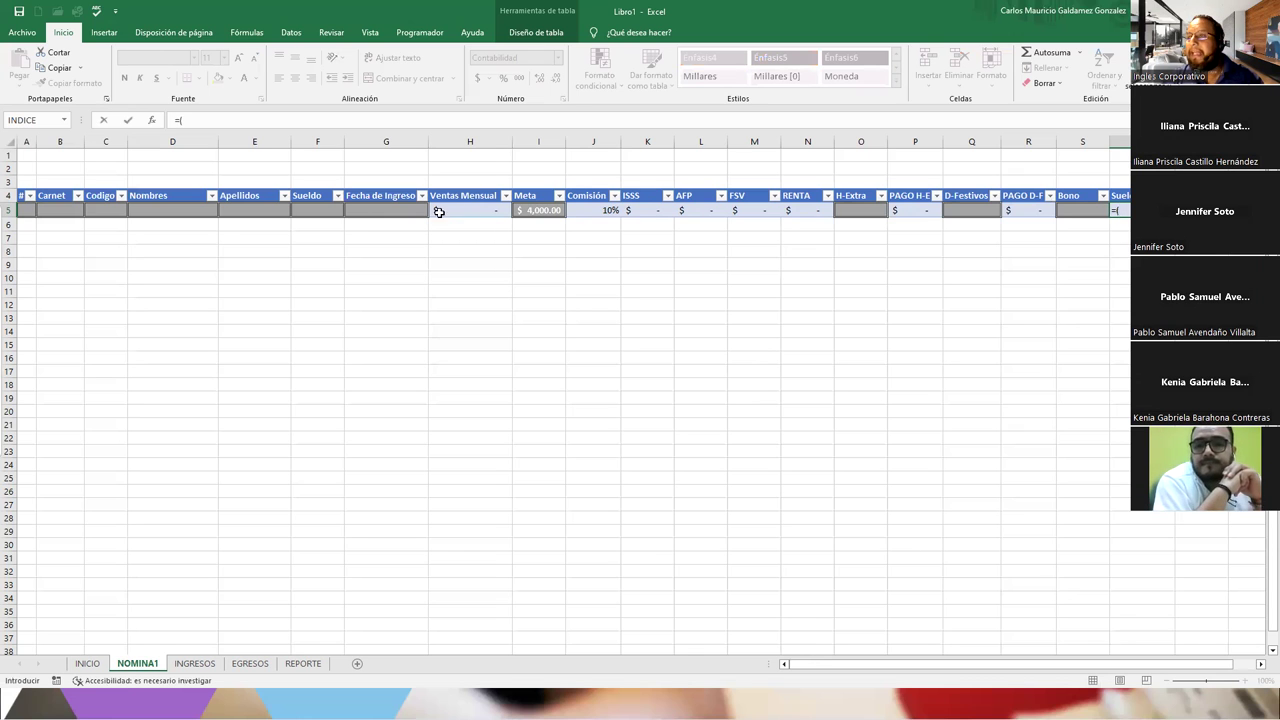
pyautogui.click(302, 211)
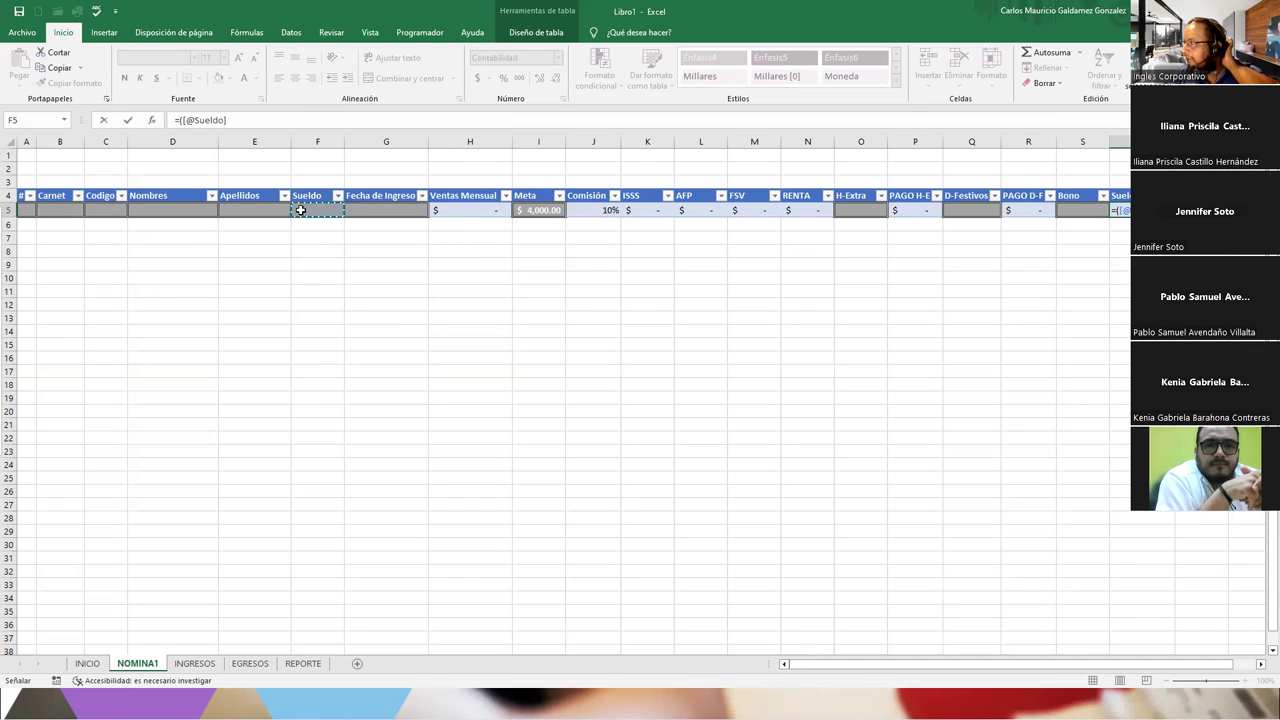
pyautogui.write('+(')
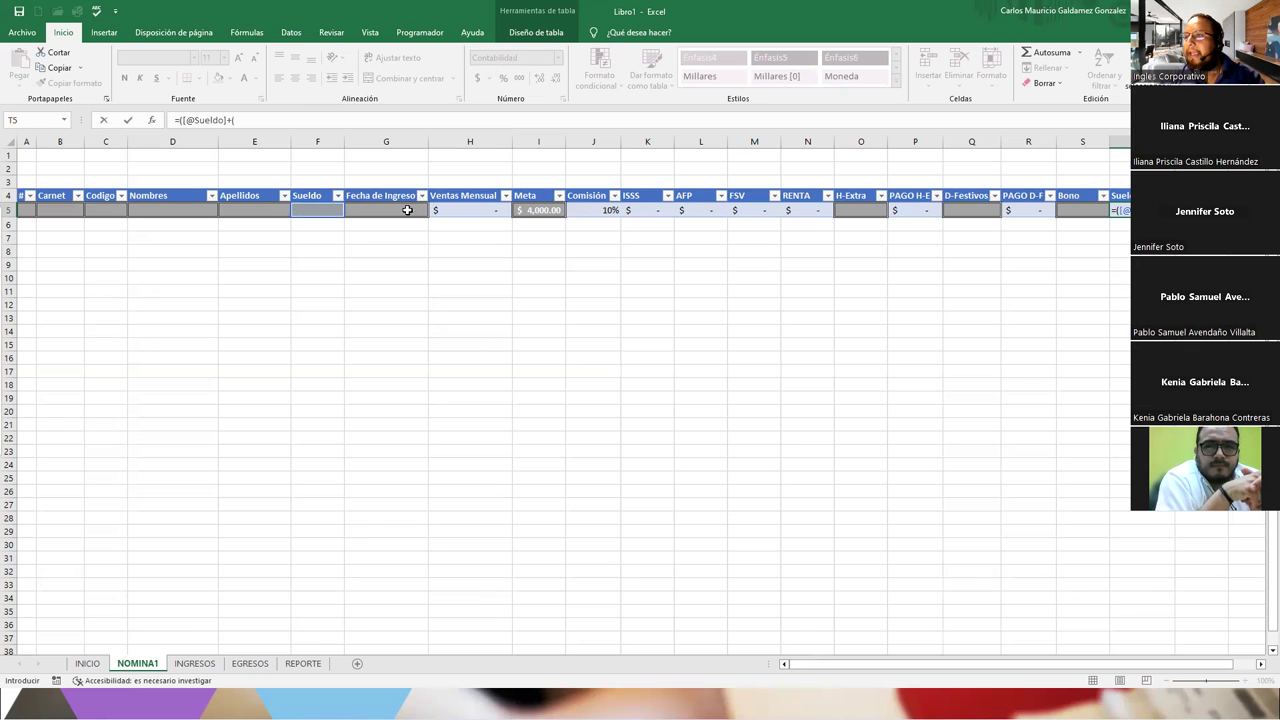
pyautogui.click(468, 209)
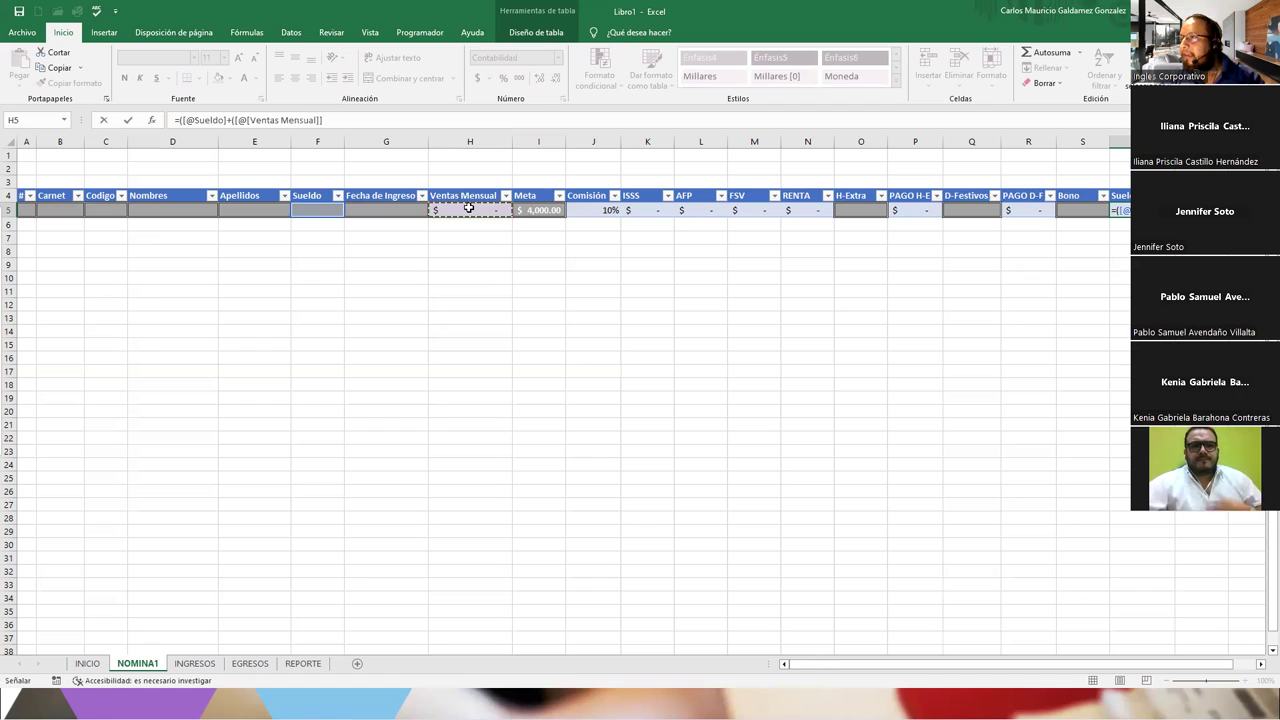
pyautogui.write('*')
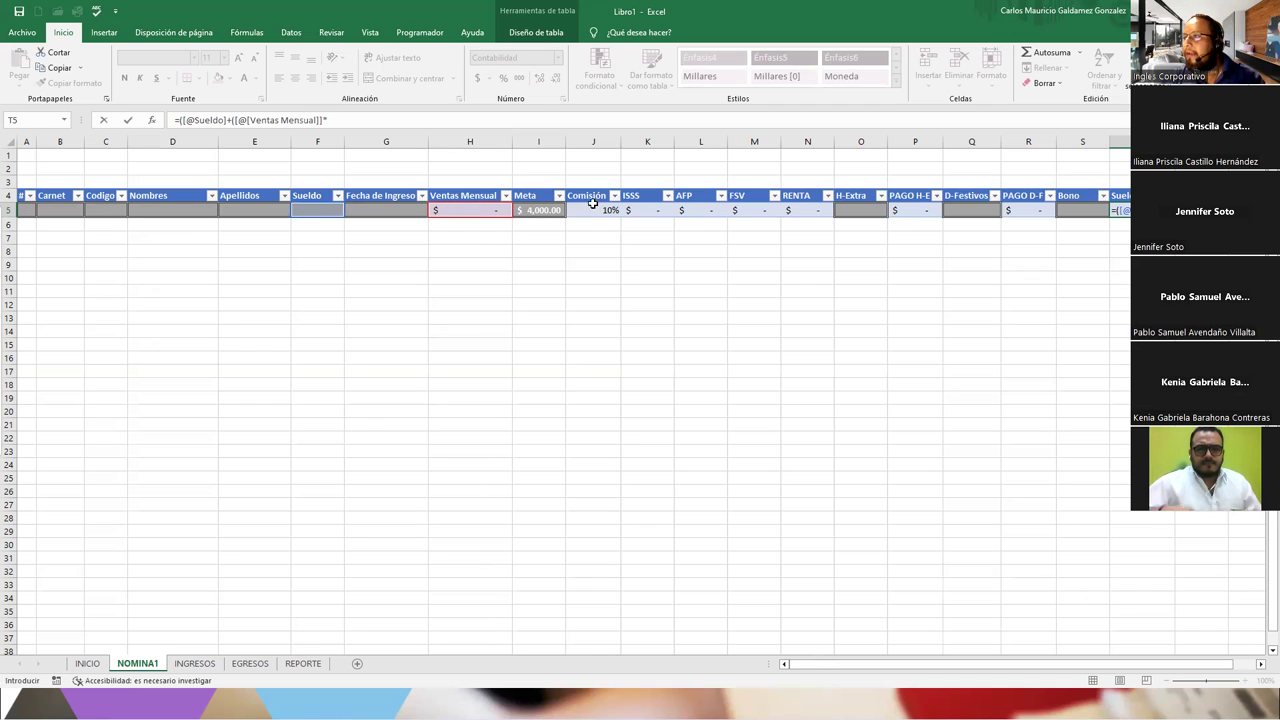
pyautogui.click(591, 210)
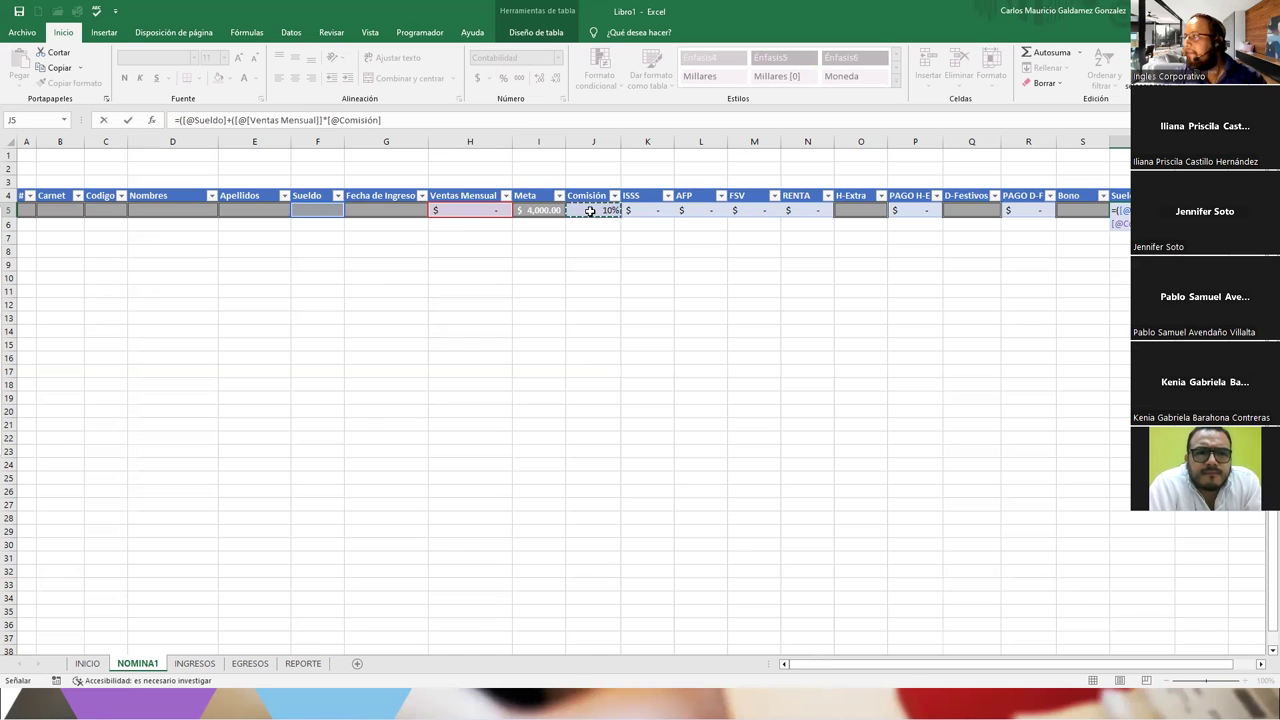
pyautogui.write(')-(')
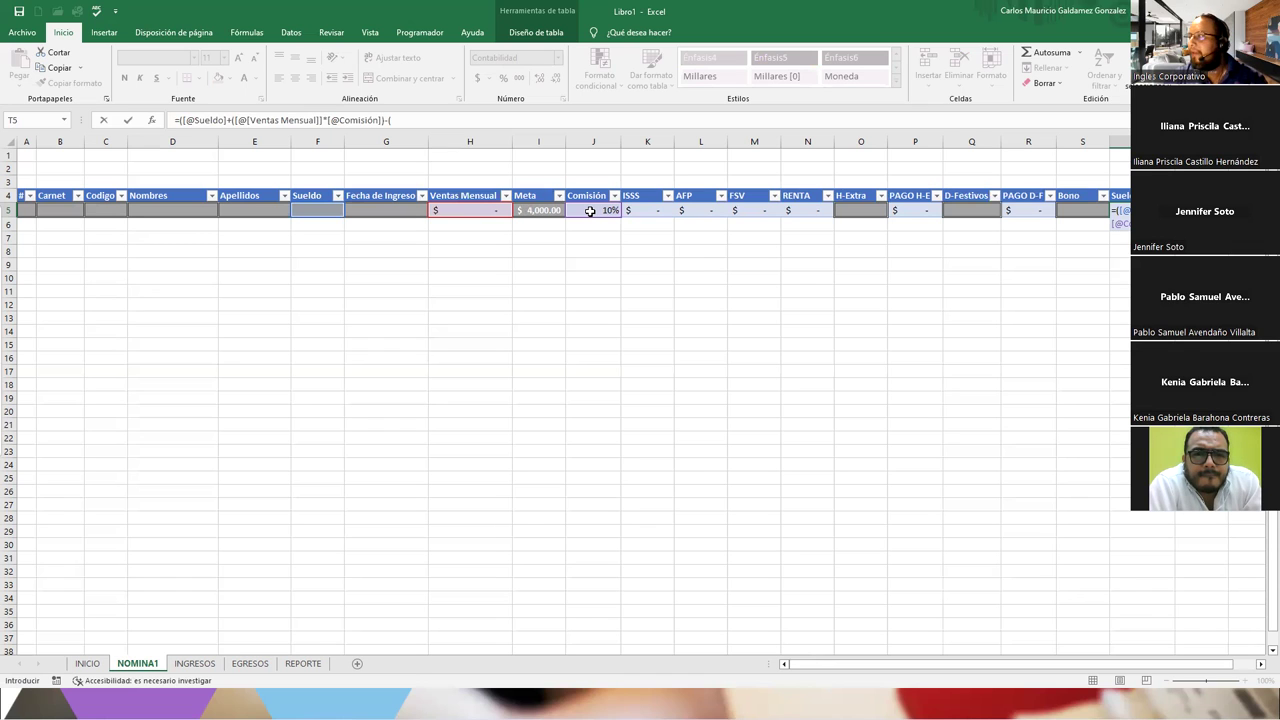
# Add the ISSS, AFP, FSV and RENTA deductions to the formula.
pyautogui.click(652, 212)
pyautogui.write('+')
pyautogui.click(690, 209)
pyautogui.write('+')
pyautogui.click(747, 207)
pyautogui.write('+')
pyautogui.click(810, 211)
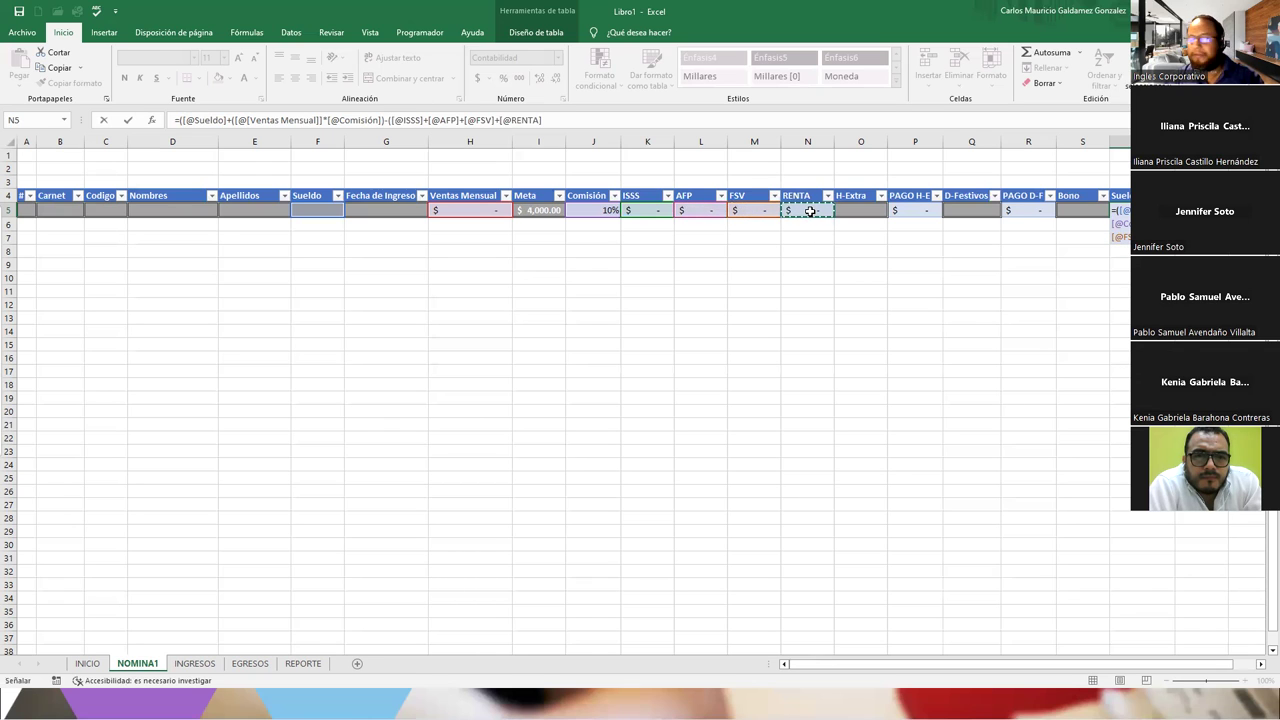
pyautogui.write(')')
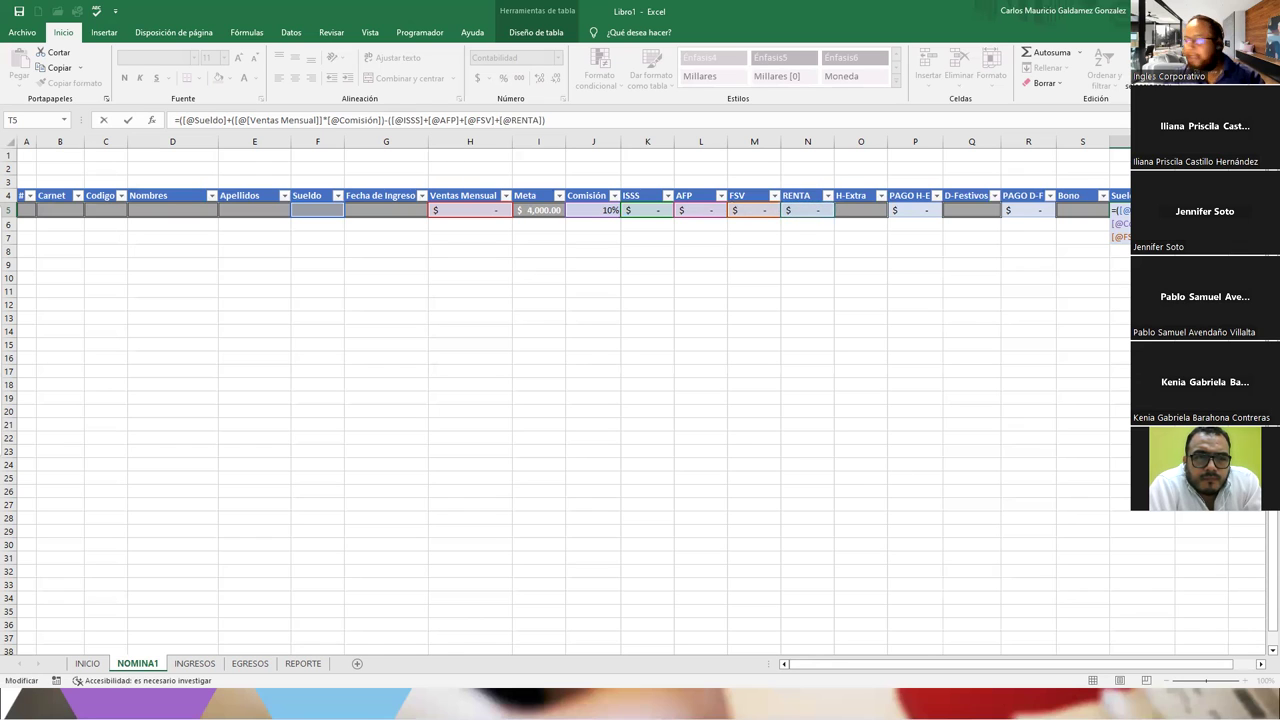
# Add PAGO H-E, PAGO D-F and Bono, fix the parenthesis error and commit the formula.
pyautogui.write('+')
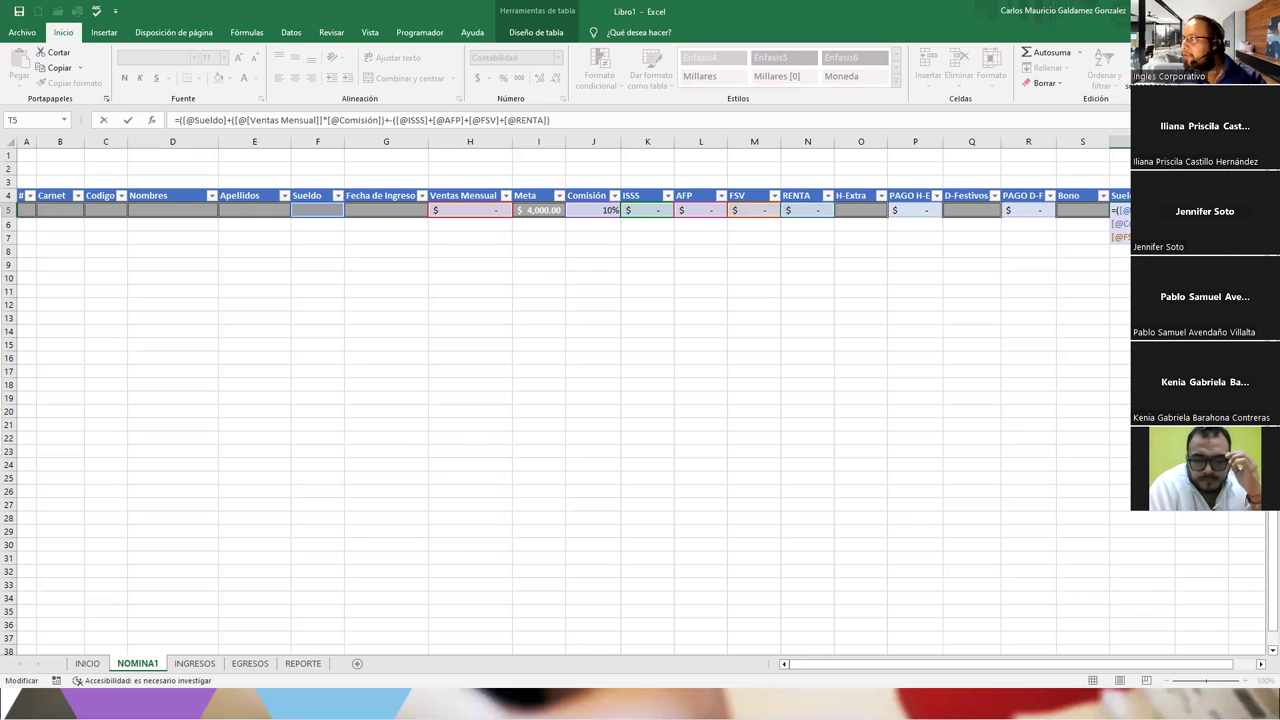
pyautogui.write('(')
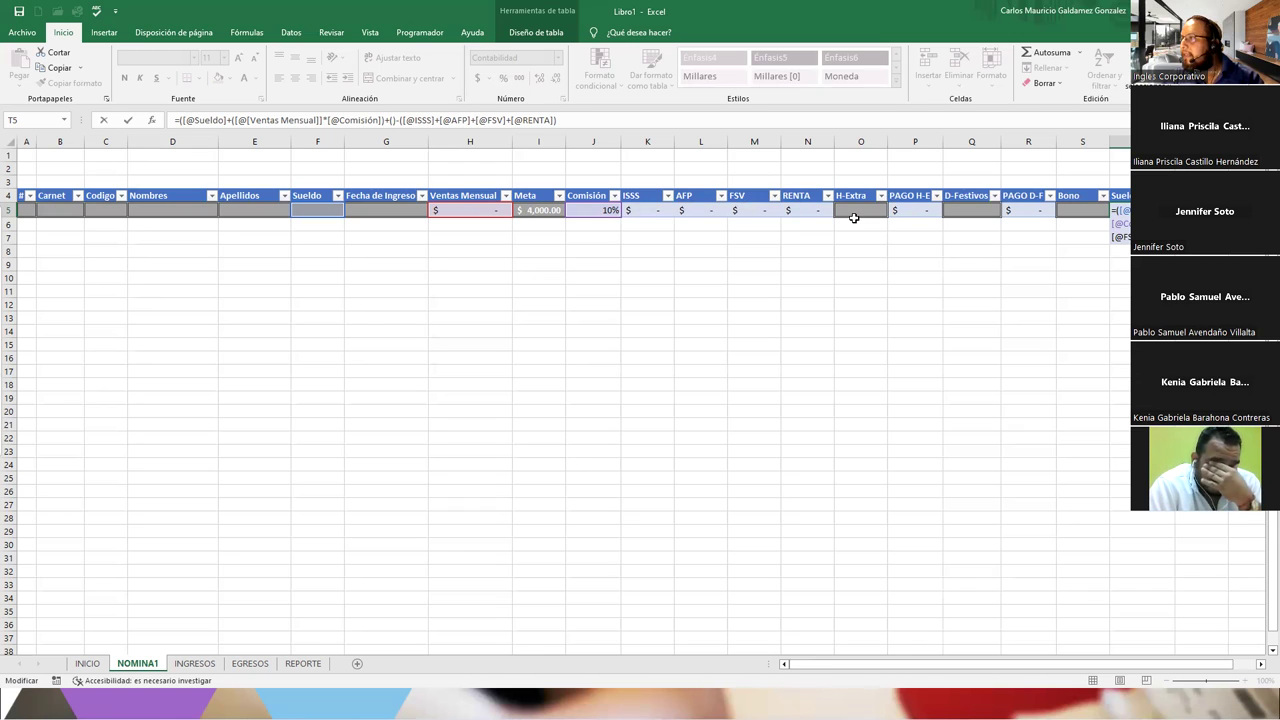
pyautogui.click(910, 211)
pyautogui.write('+')
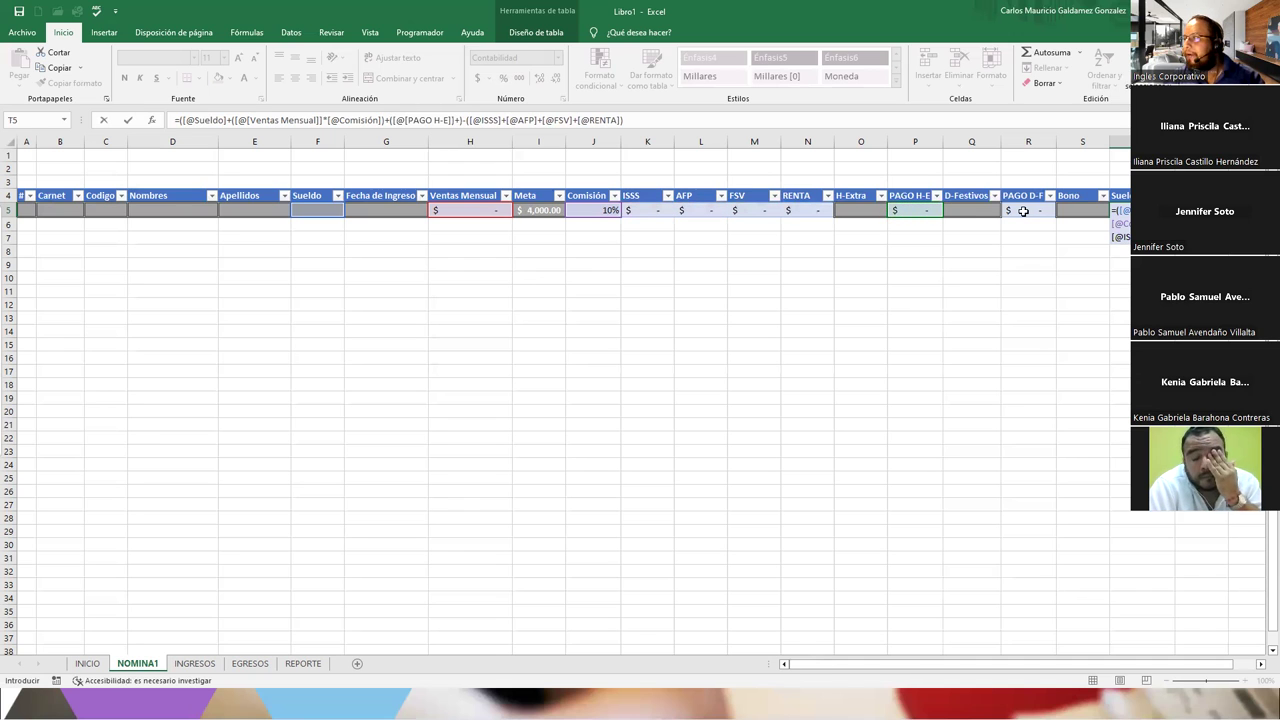
pyautogui.click(1023, 211)
pyautogui.write('+')
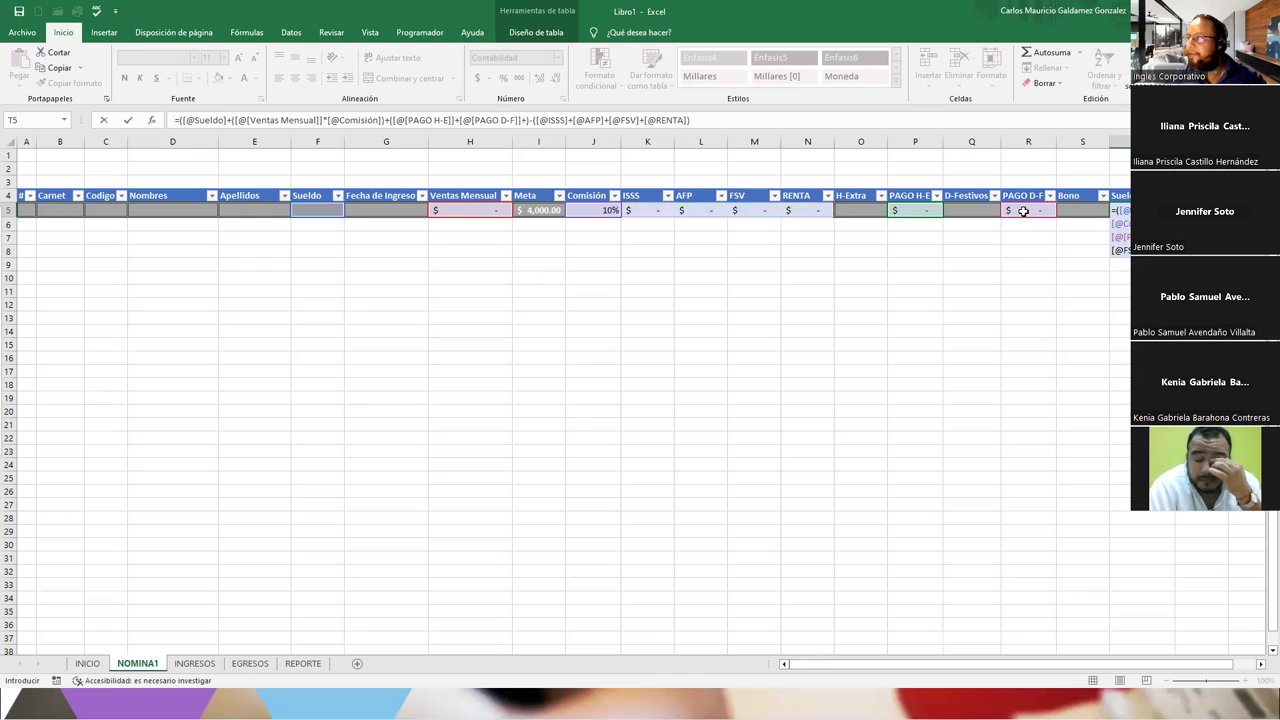
pyautogui.click(1087, 211)
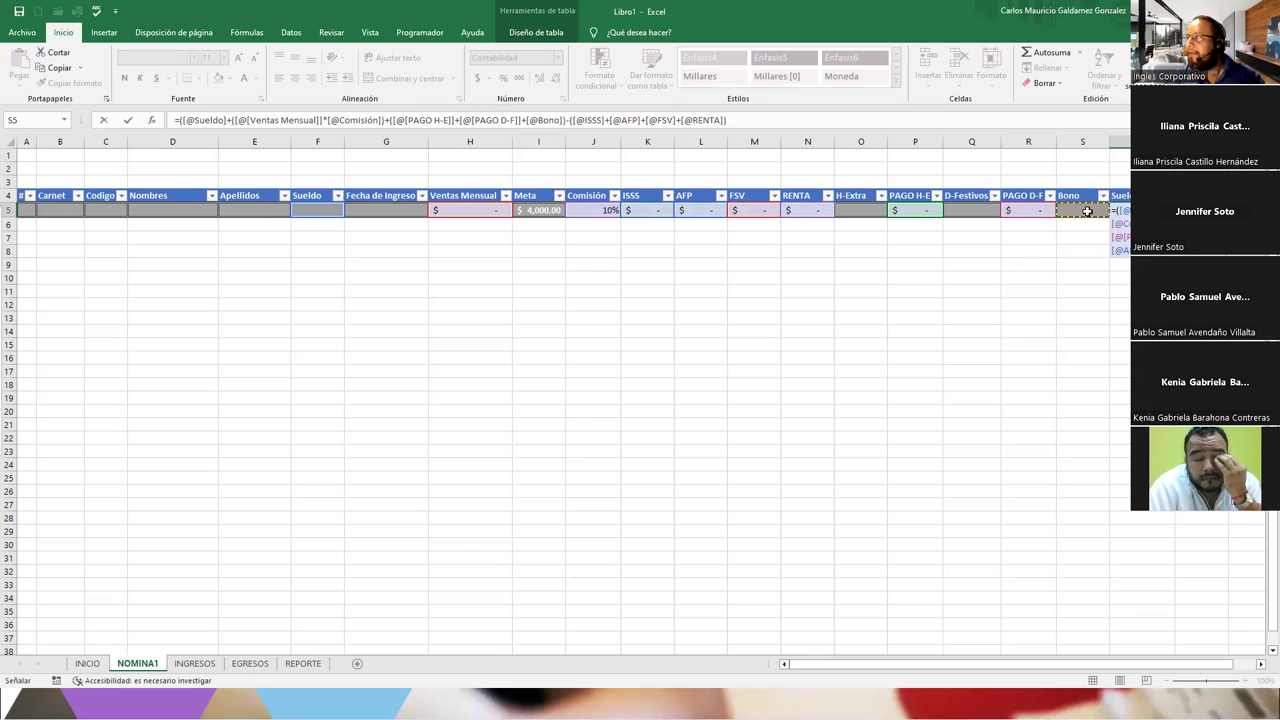
pyautogui.press('Return')
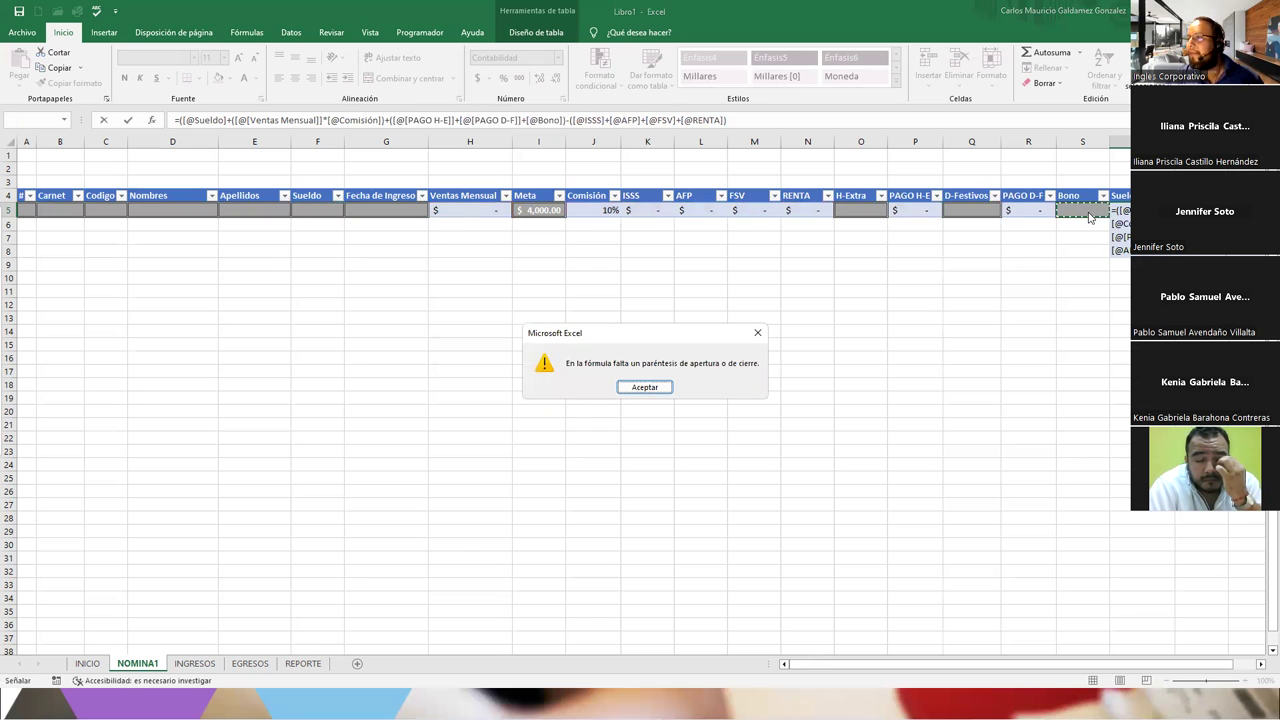
pyautogui.press('Return')
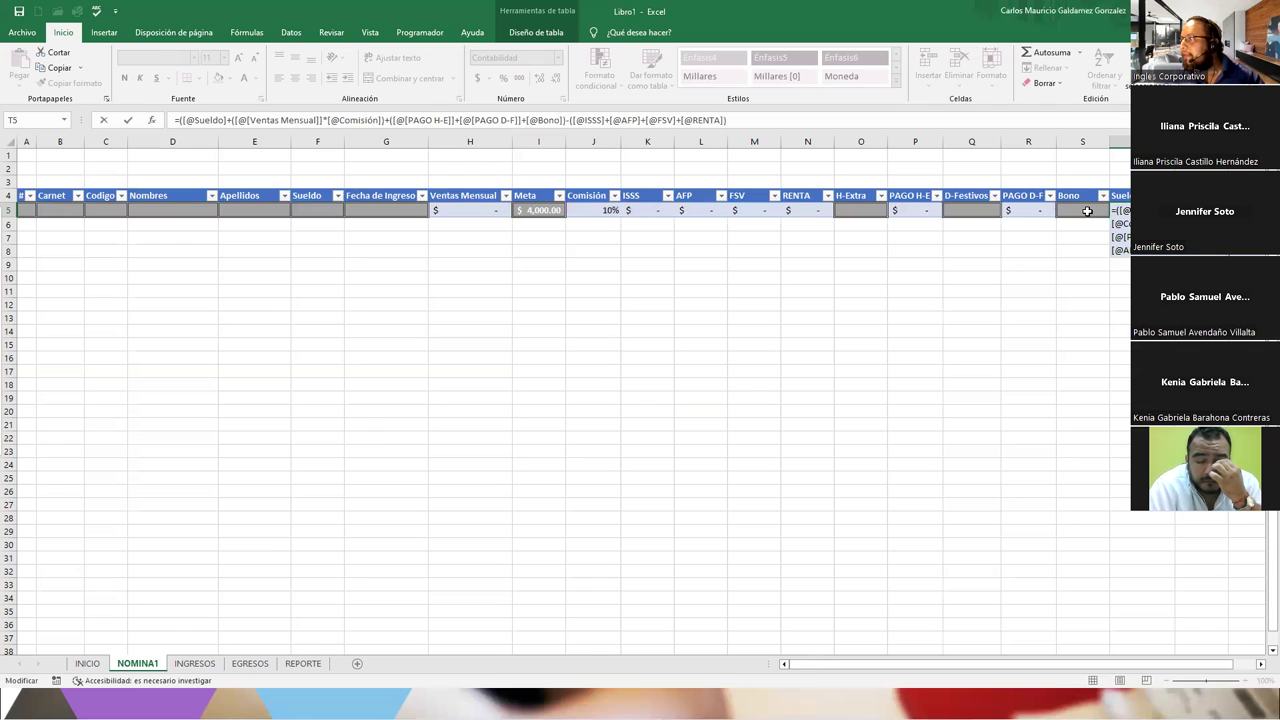
pyautogui.write('=')
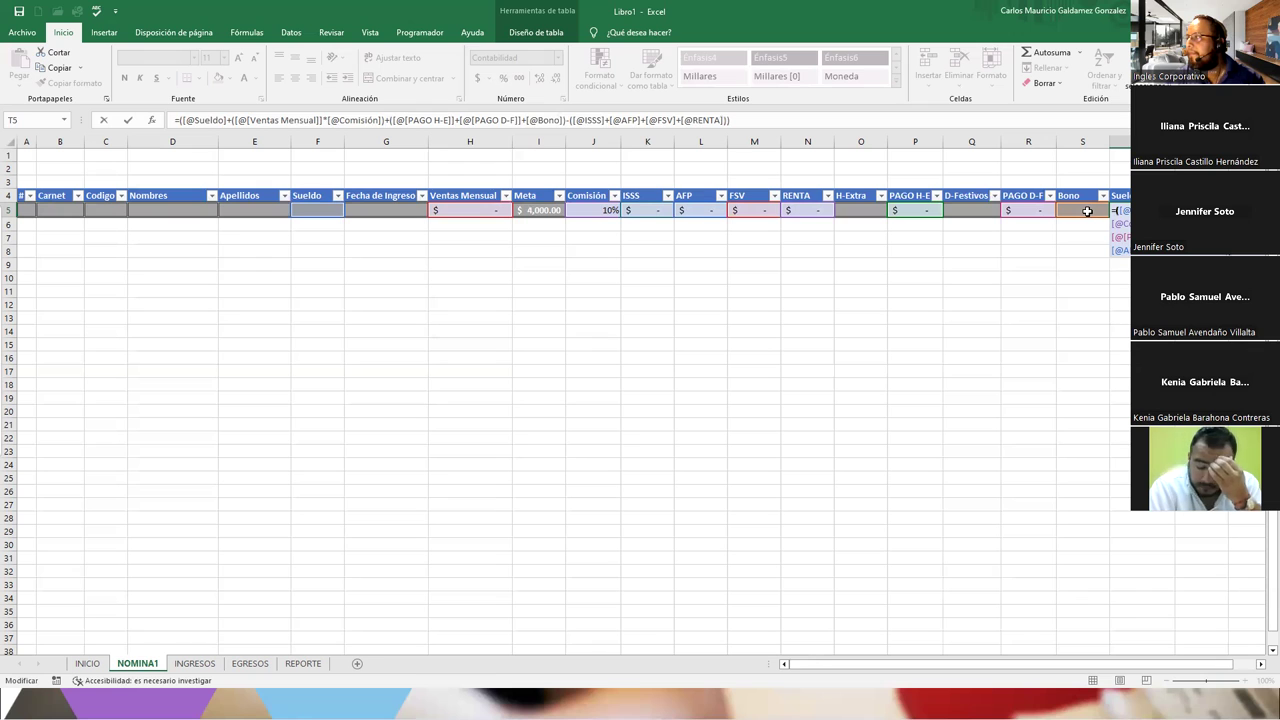
pyautogui.press('Return')
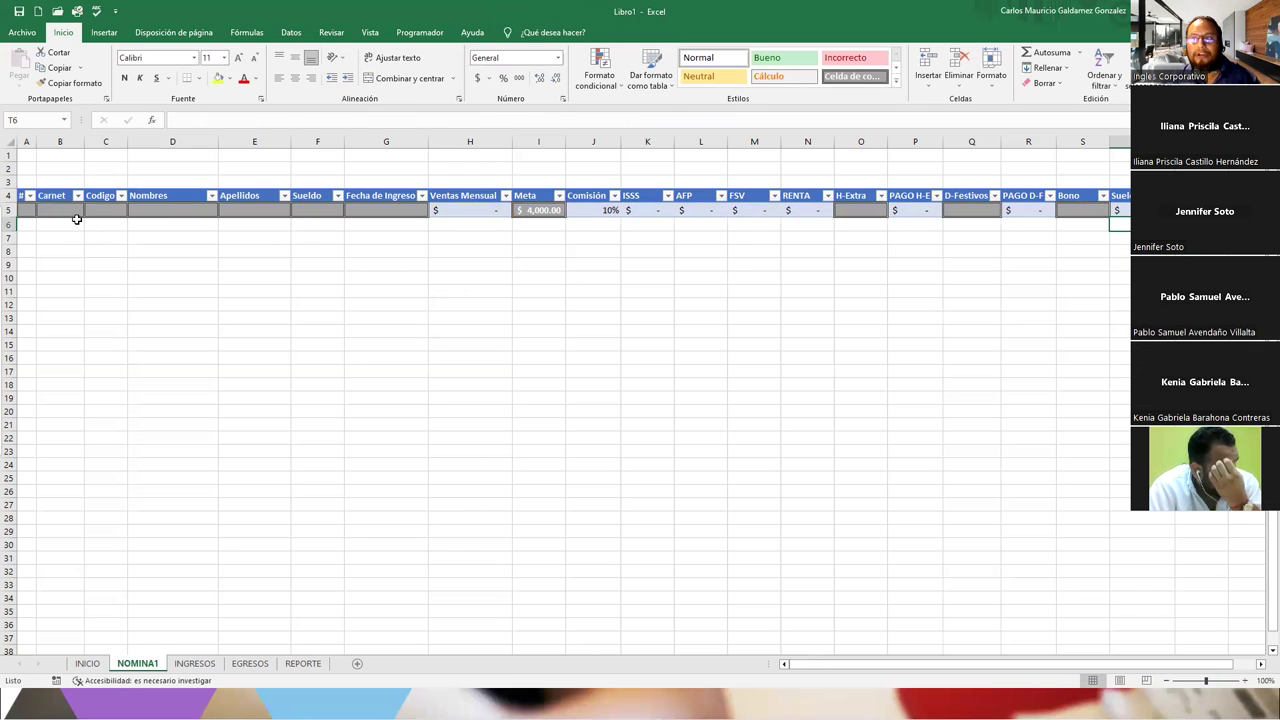
# Merge and centre A2:T2 and enter the title NOMINA DE EMPLEADOS.
pyautogui.click(30, 211)
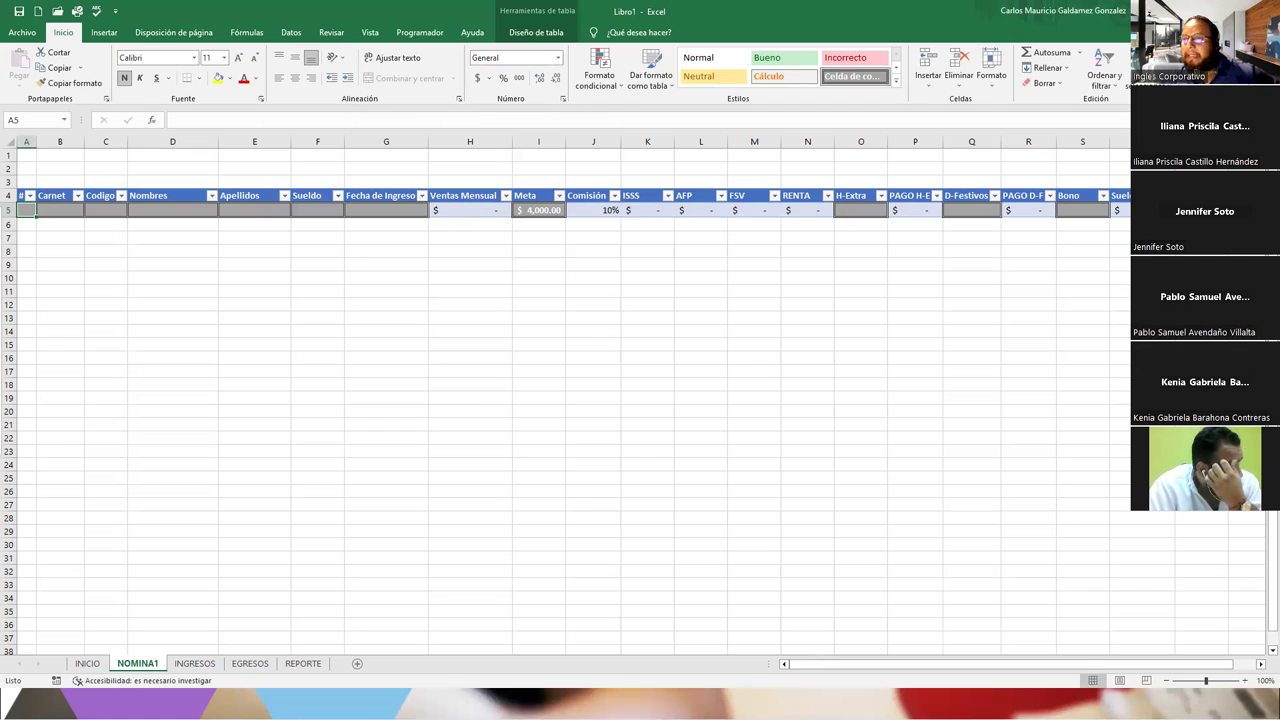
pyautogui.moveTo(30, 168); pyautogui.dragTo(1115, 169)
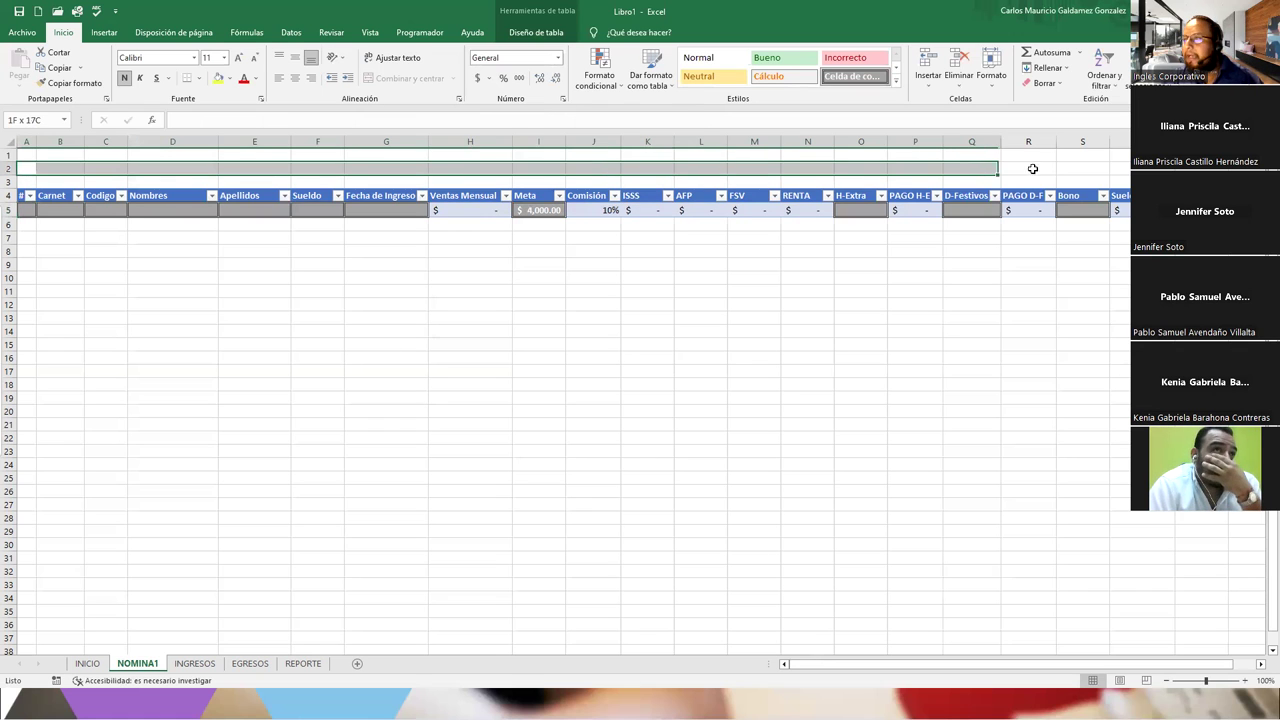
pyautogui.click(375, 80)
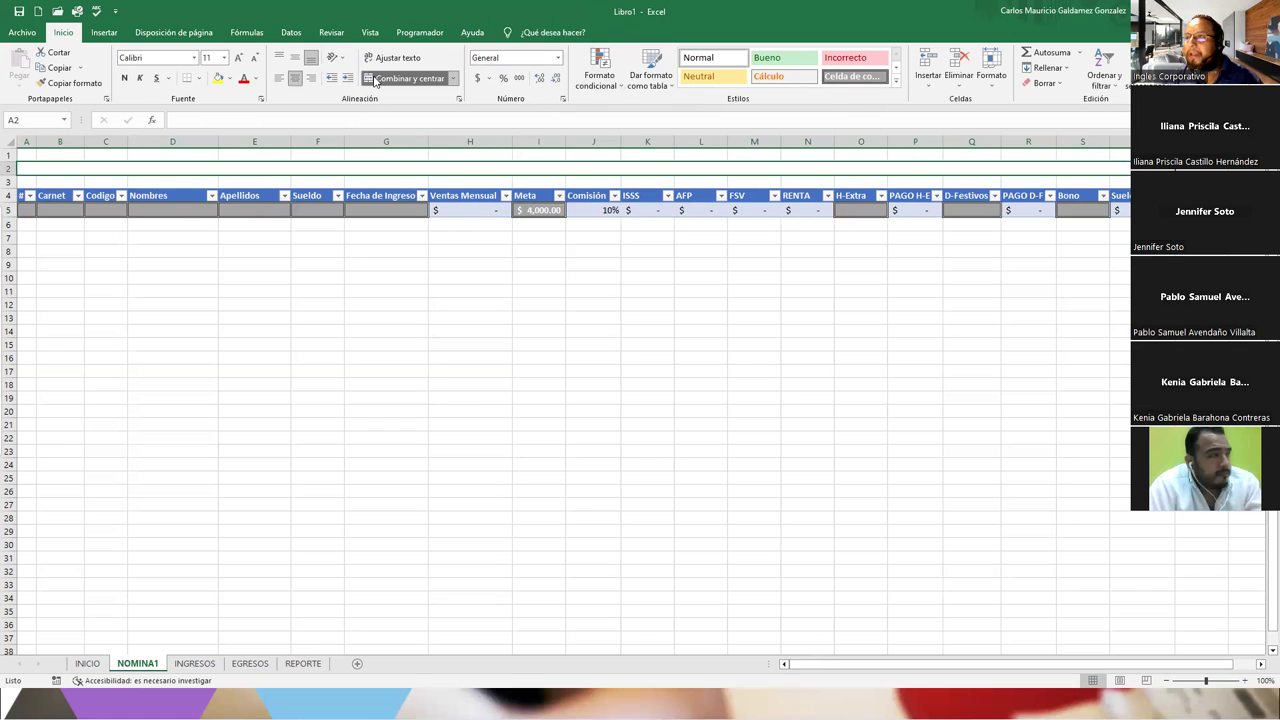
pyautogui.write('NOMINA DE EMPLEADOS')
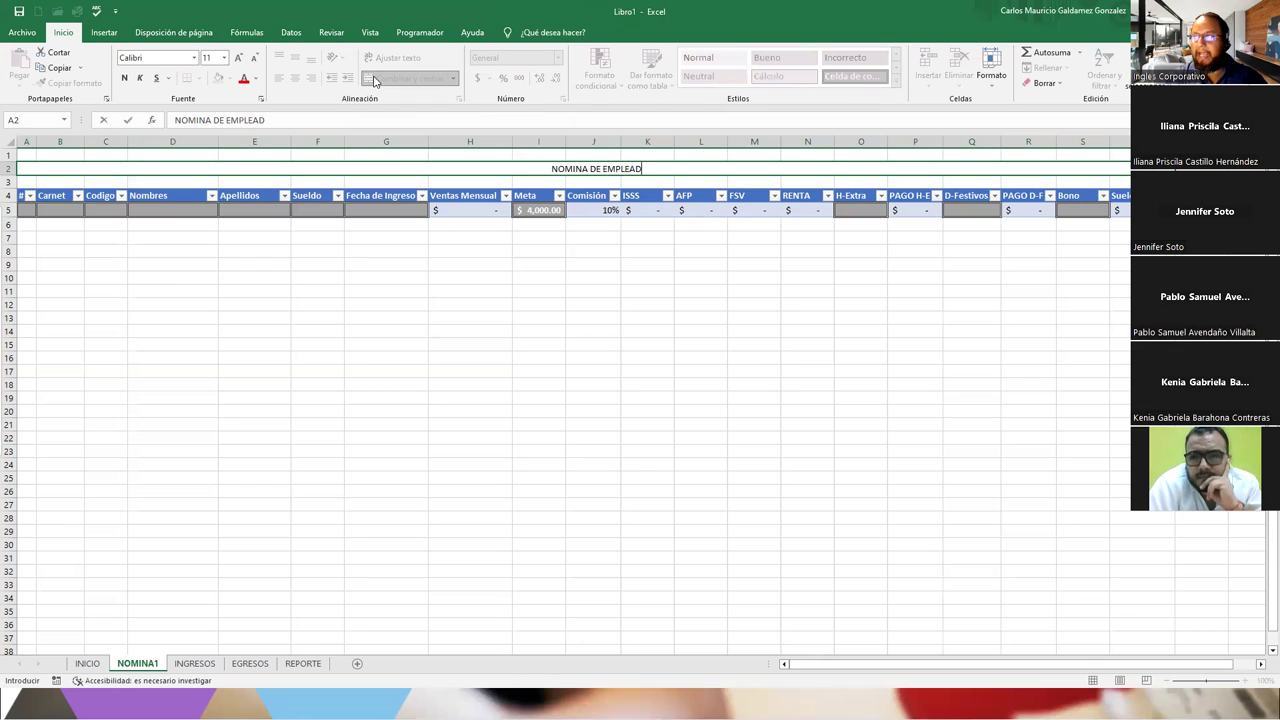
pyautogui.press('Return')
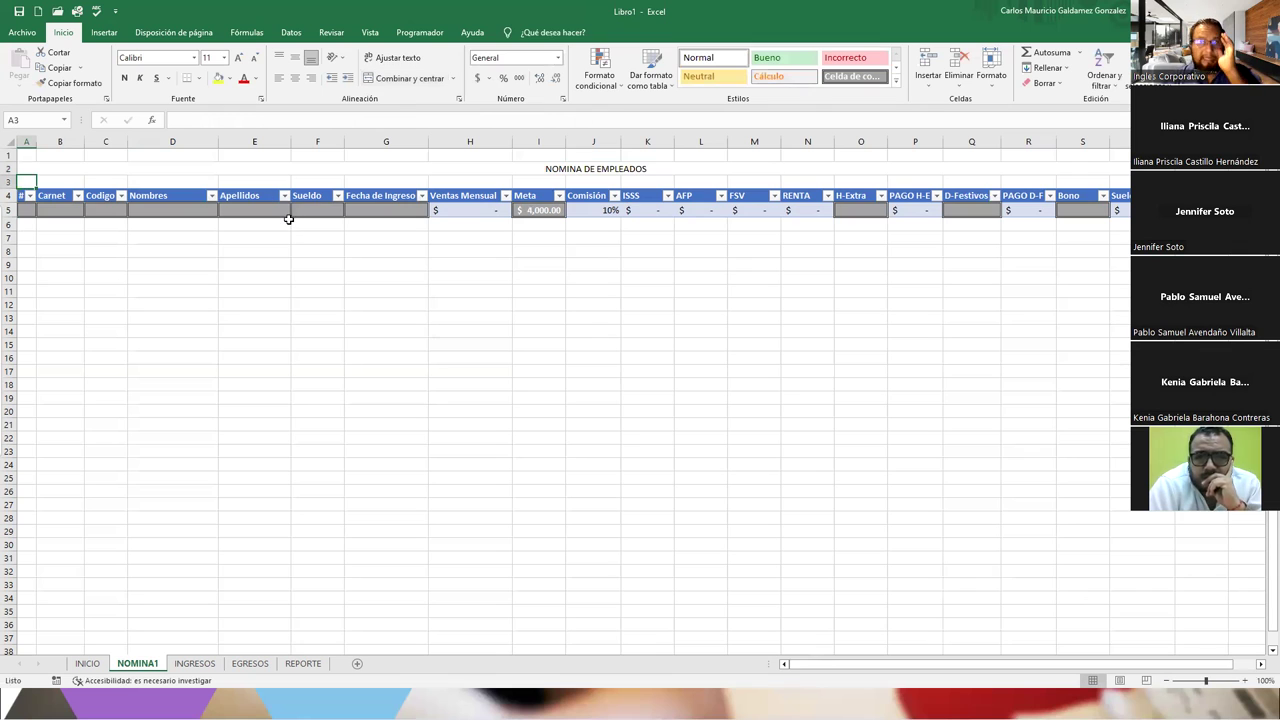
# On INGRESOS, enter # in B3 and Fecha in C3, then go back to NOMINA1's ISSS column.
pyautogui.click(192, 663)
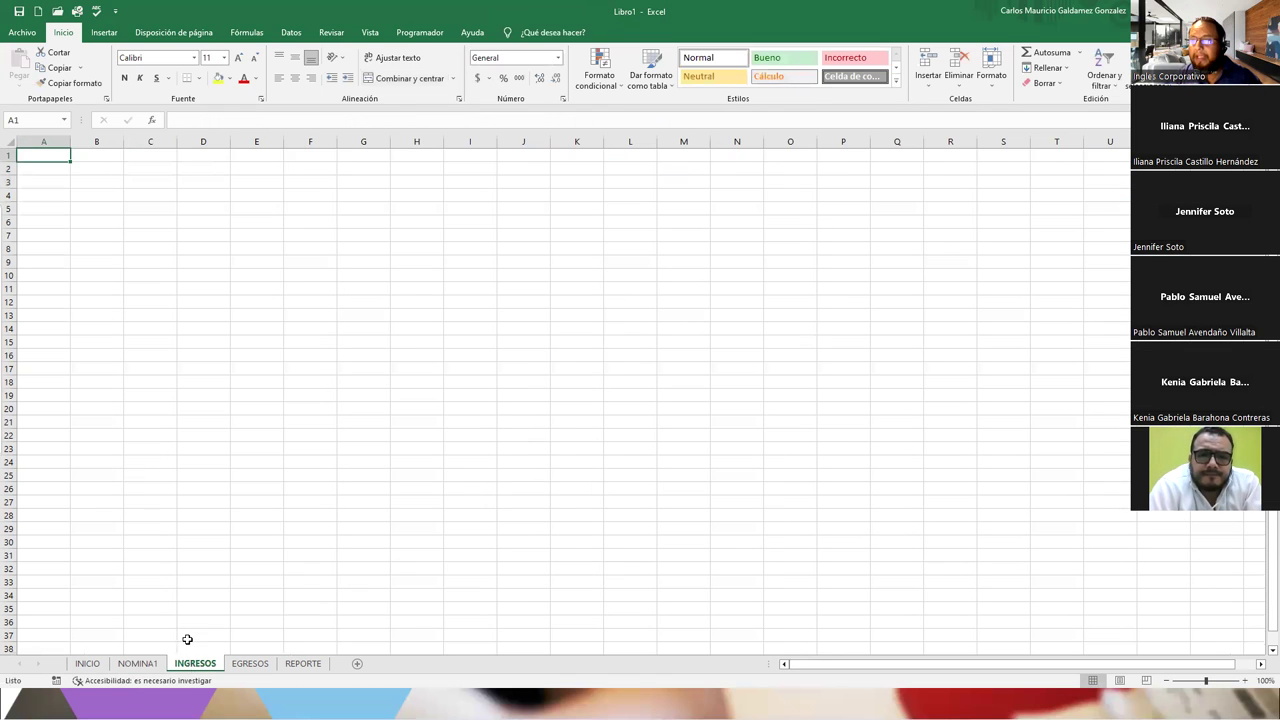
pyautogui.click(97, 178)
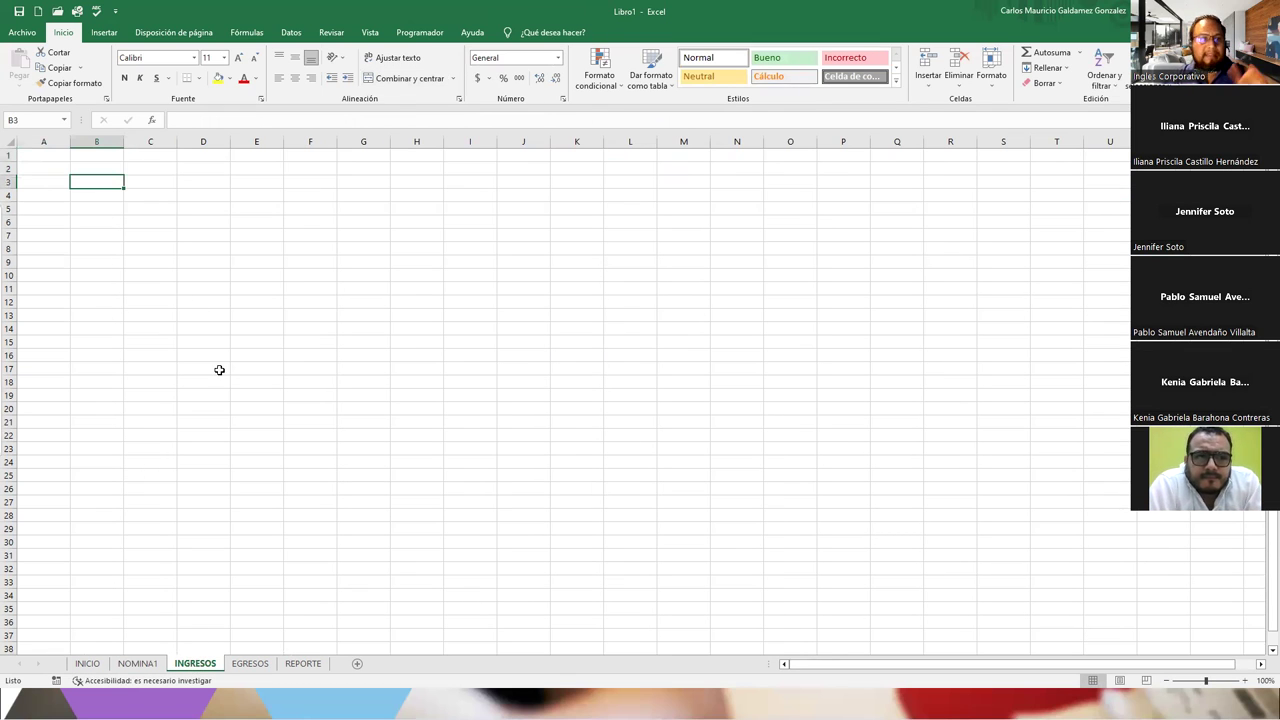
pyautogui.write('#')
pyautogui.press('Tab')
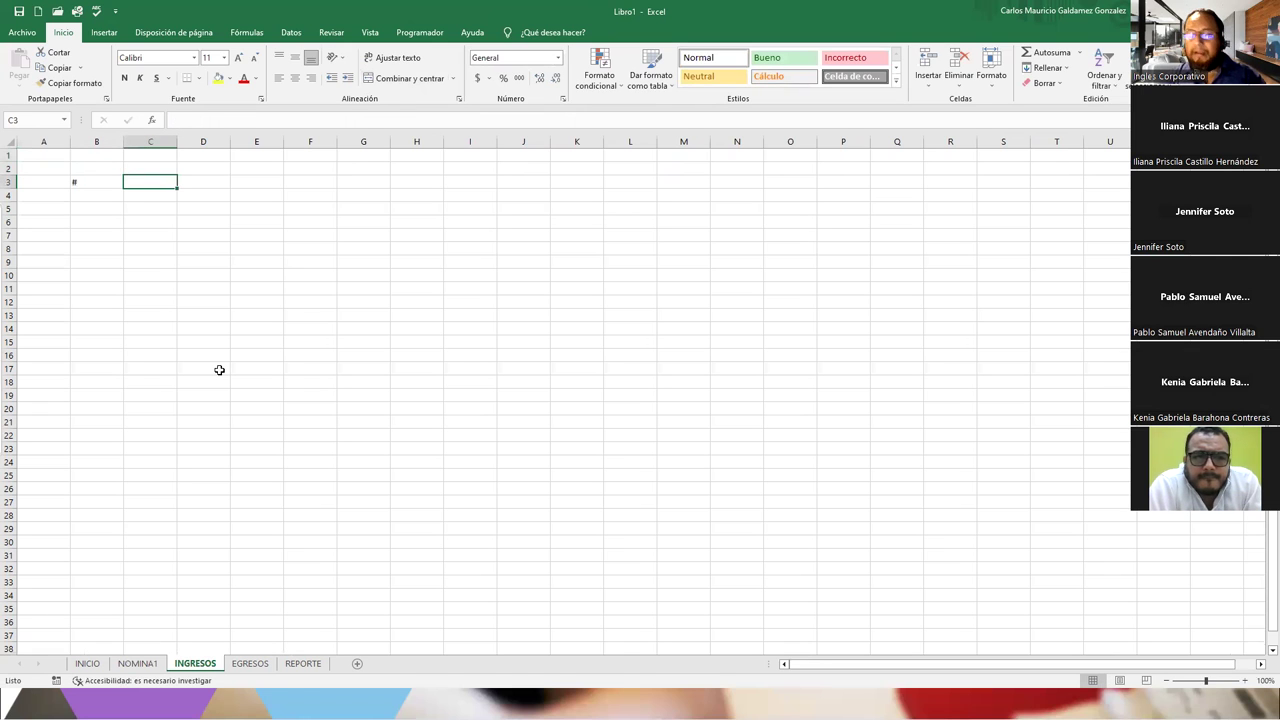
pyautogui.write('Fecha')
pyautogui.press('Tab')
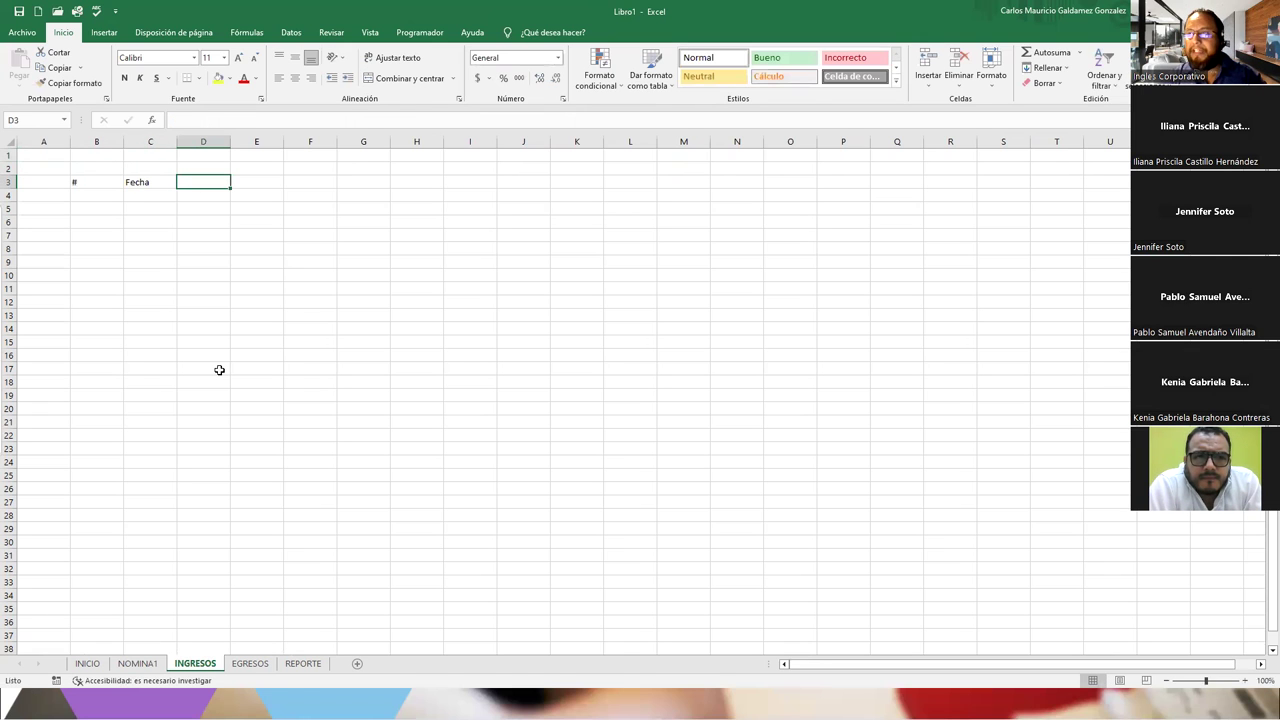
pyautogui.click(137, 666)
pyautogui.click(632, 213)
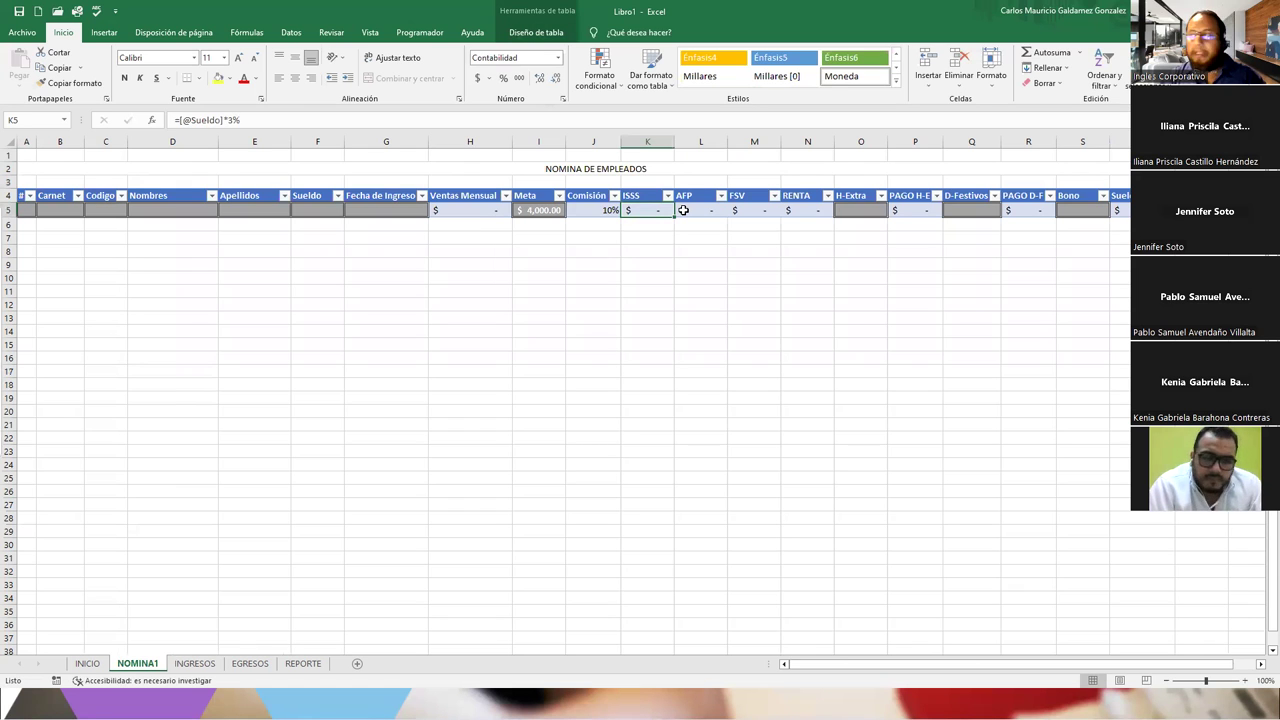
# Enter the rates 3% and 7.35% above the ISSS and AFP columns.
pyautogui.click(652, 185)
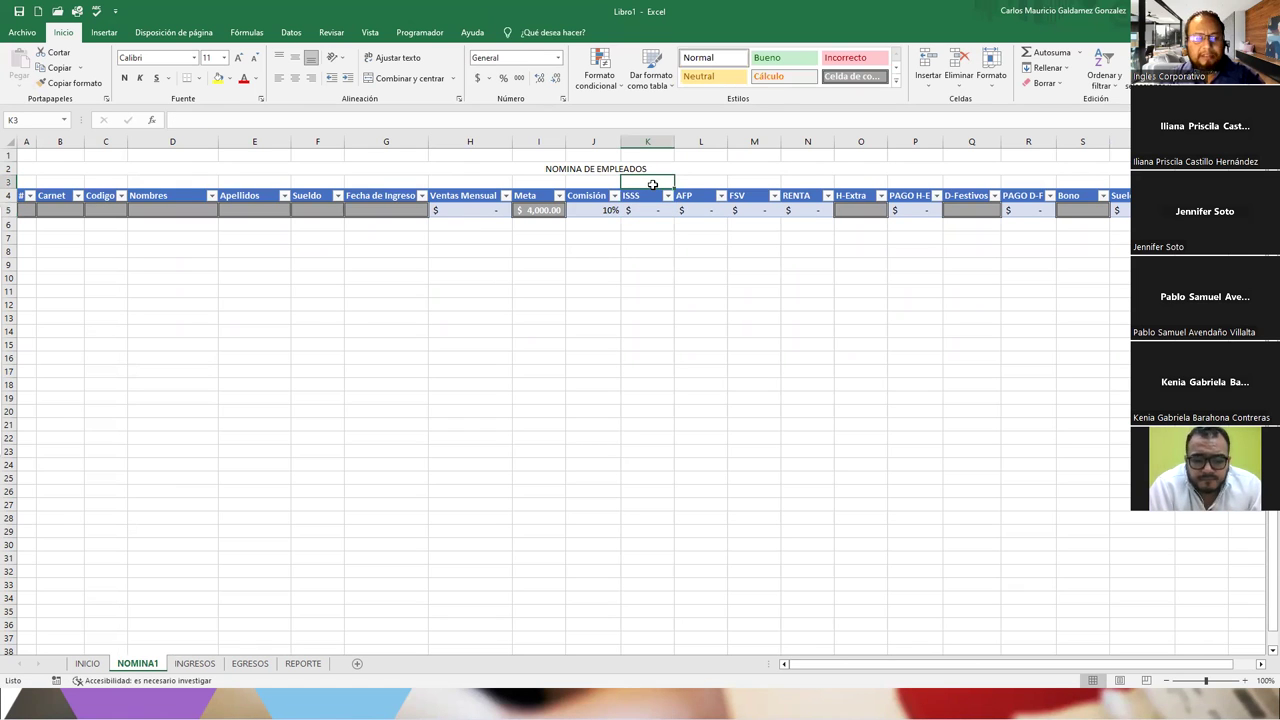
pyautogui.write('3')
pyautogui.press('Tab')
pyautogui.write('7.')
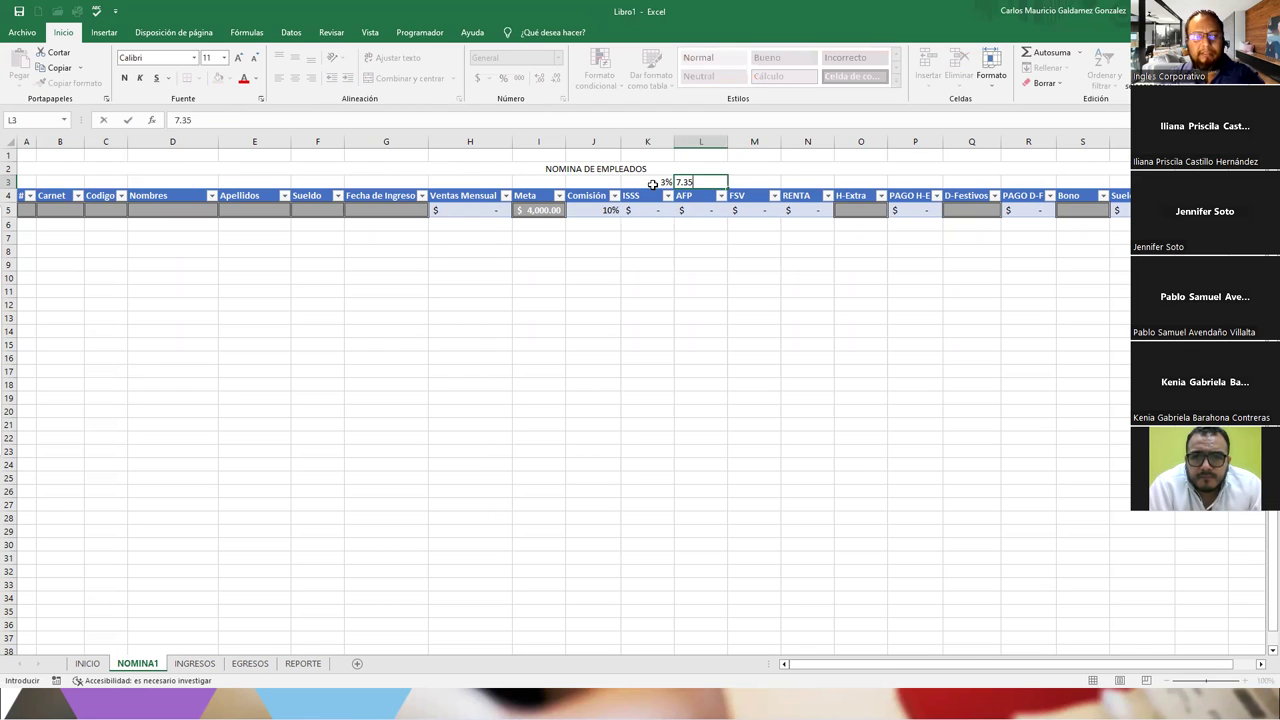
pyautogui.press('Tab')
pyautogui.press('Down')
pyautogui.press('Down')
pyautogui.press('Up')
pyautogui.press('Up')
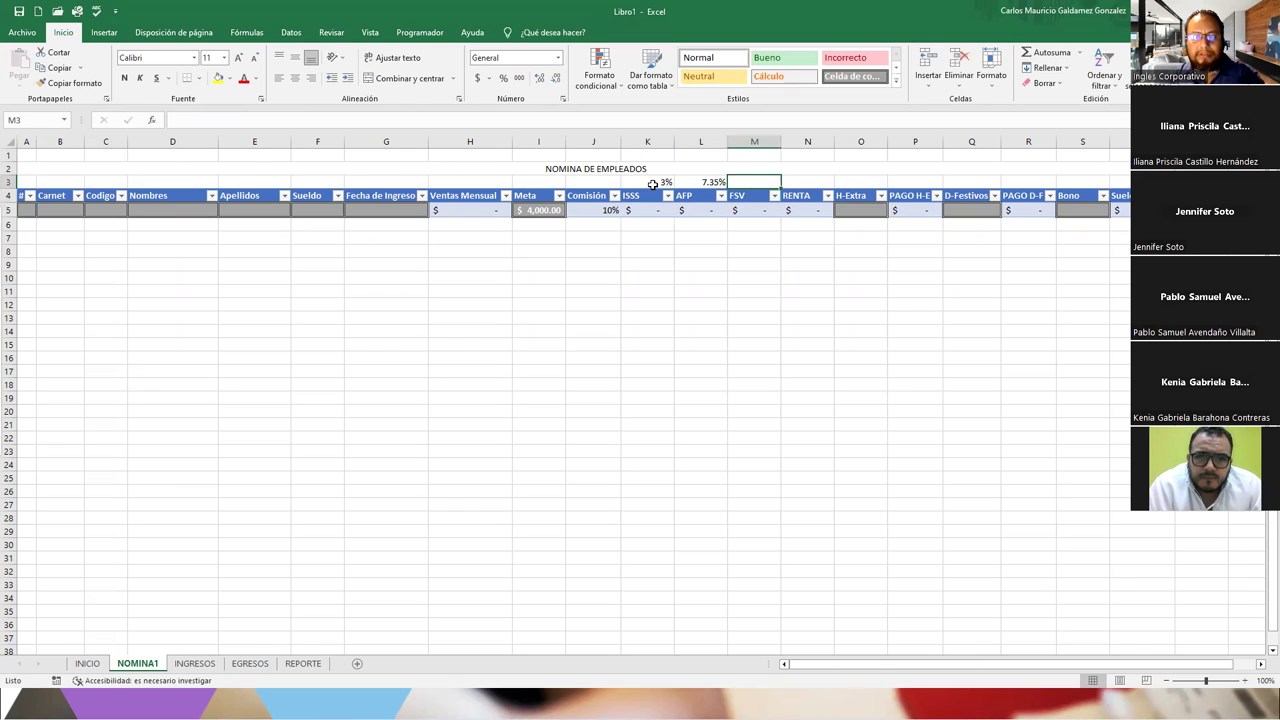
# Enter 8% and 10% above FSV and RENTA, then snip the payroll table.
pyautogui.write('8%')
pyautogui.press('Tab')
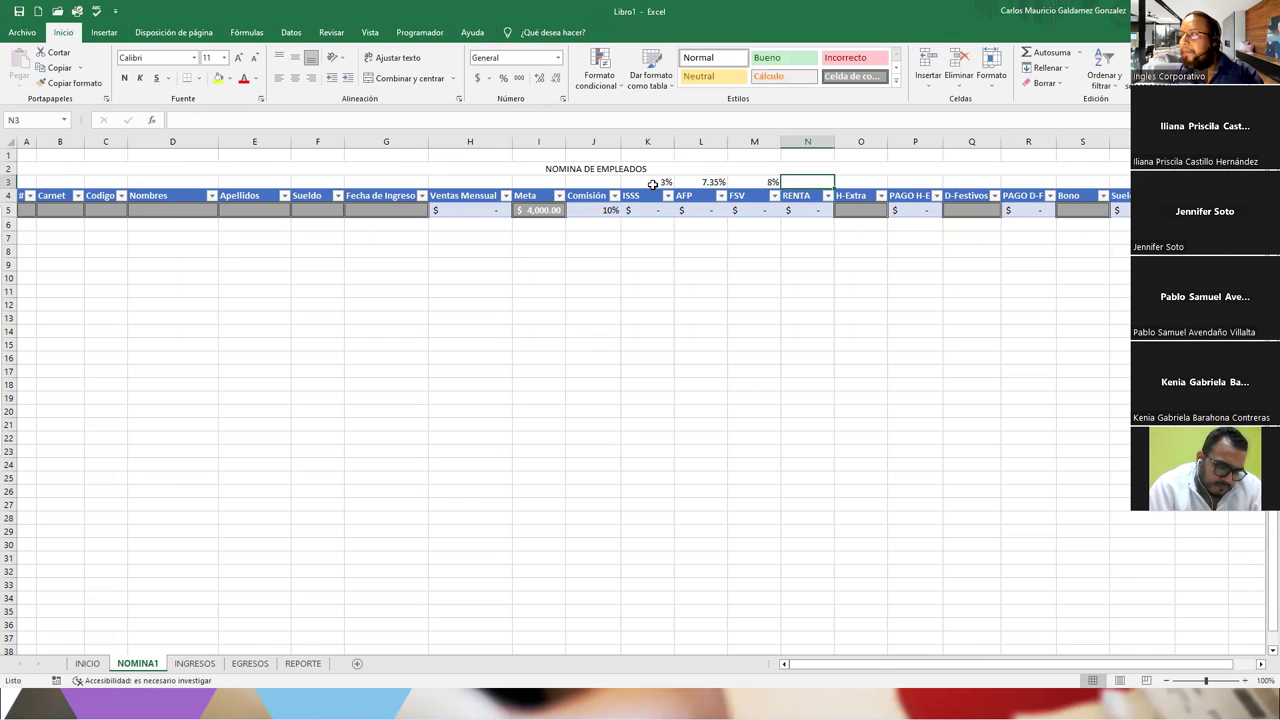
pyautogui.write('10')
pyautogui.press('Return')
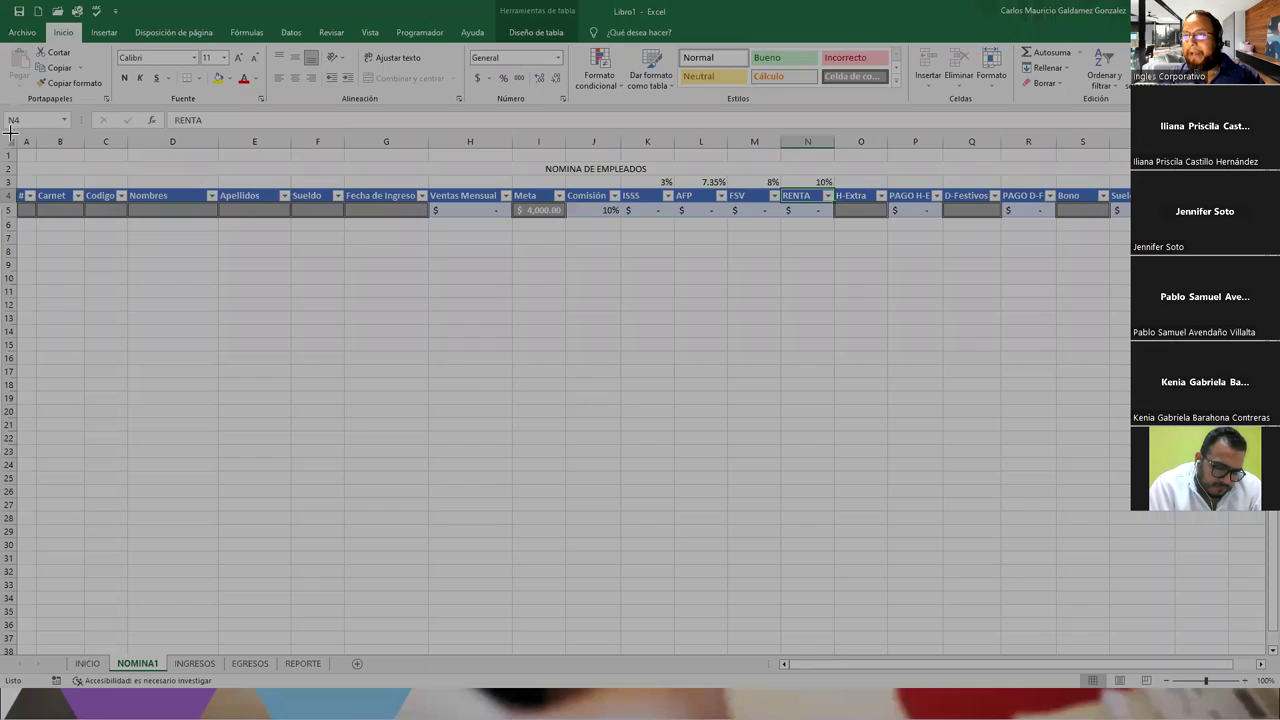
pyautogui.press('super+shift+s')
pyautogui.moveTo(2, 134); pyautogui.dragTo(979, 341)
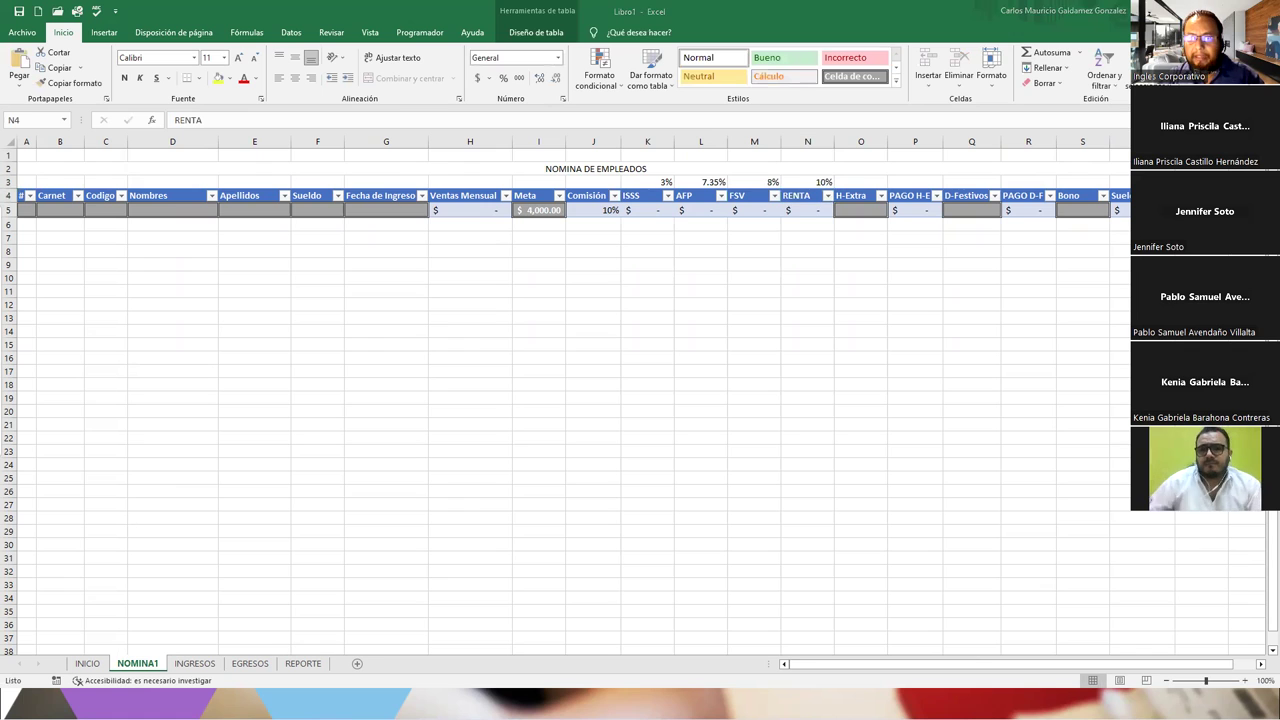
# On INGRESOS, add the headers Concepto in D3 and Monto in E3.
pyautogui.click(194, 663)
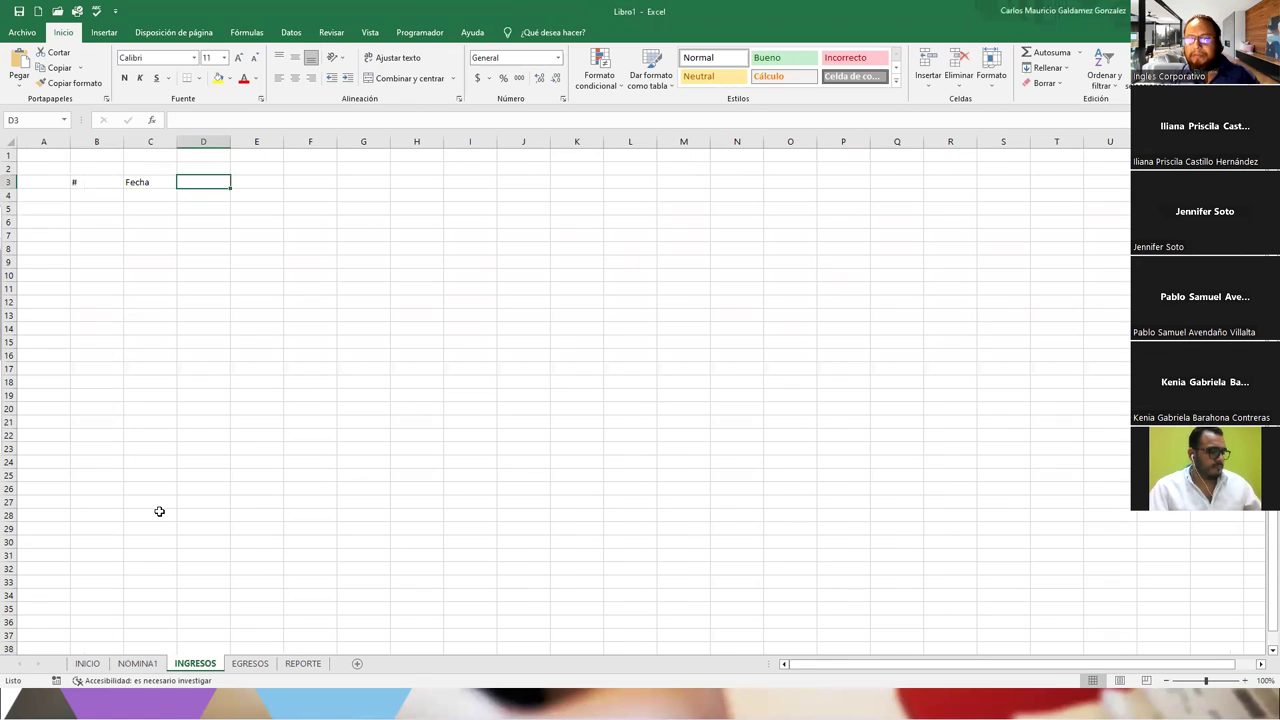
pyautogui.click(98, 180)
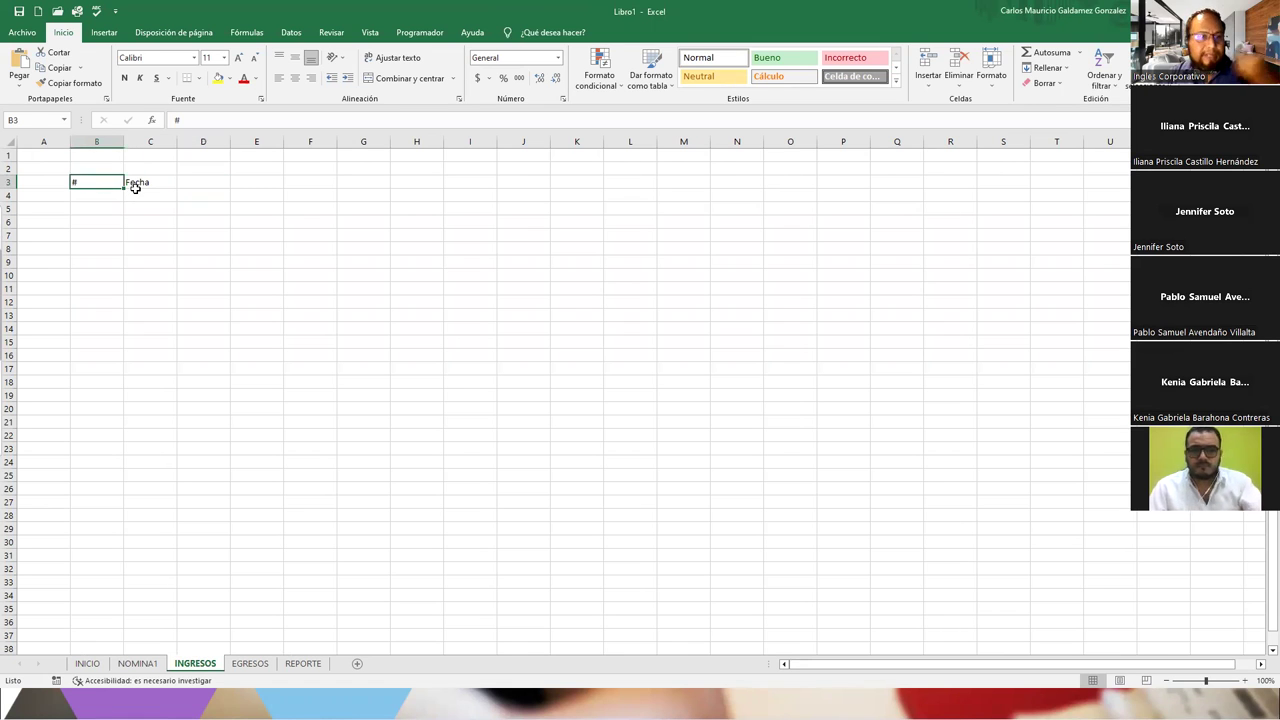
pyautogui.click(136, 184)
pyautogui.click(200, 184)
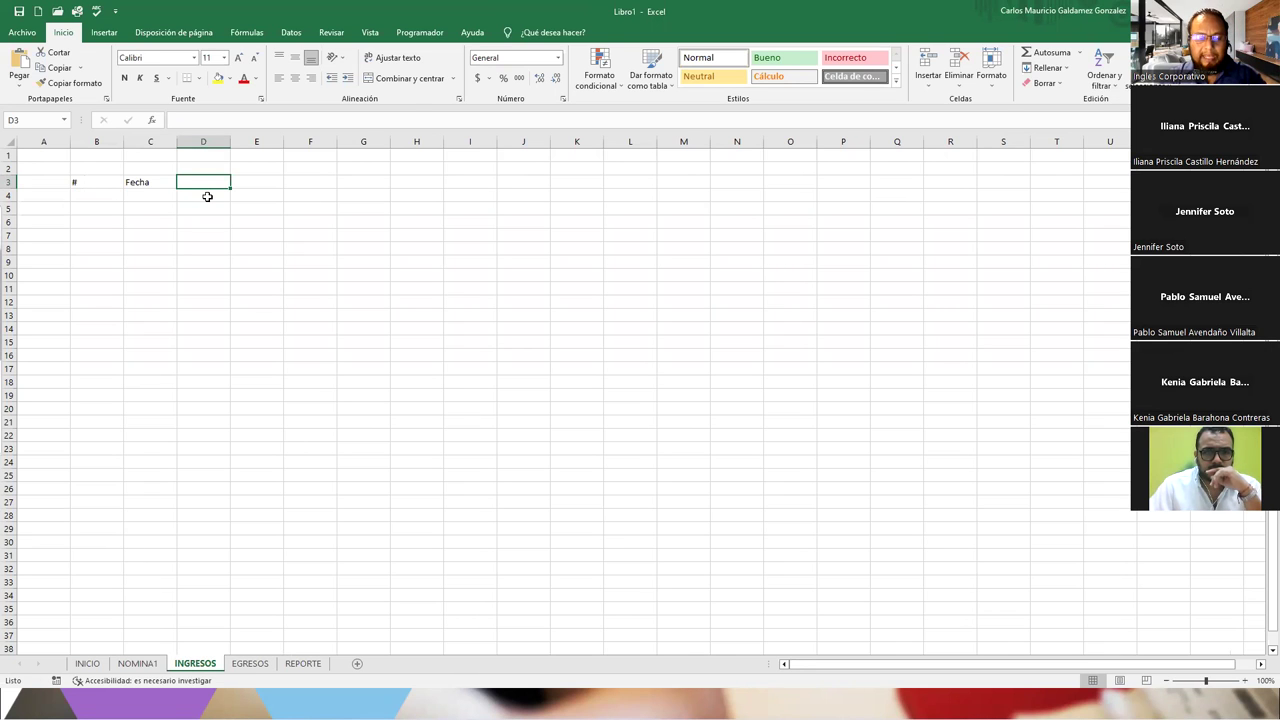
pyautogui.write('Concepto')
pyautogui.press('Tab')
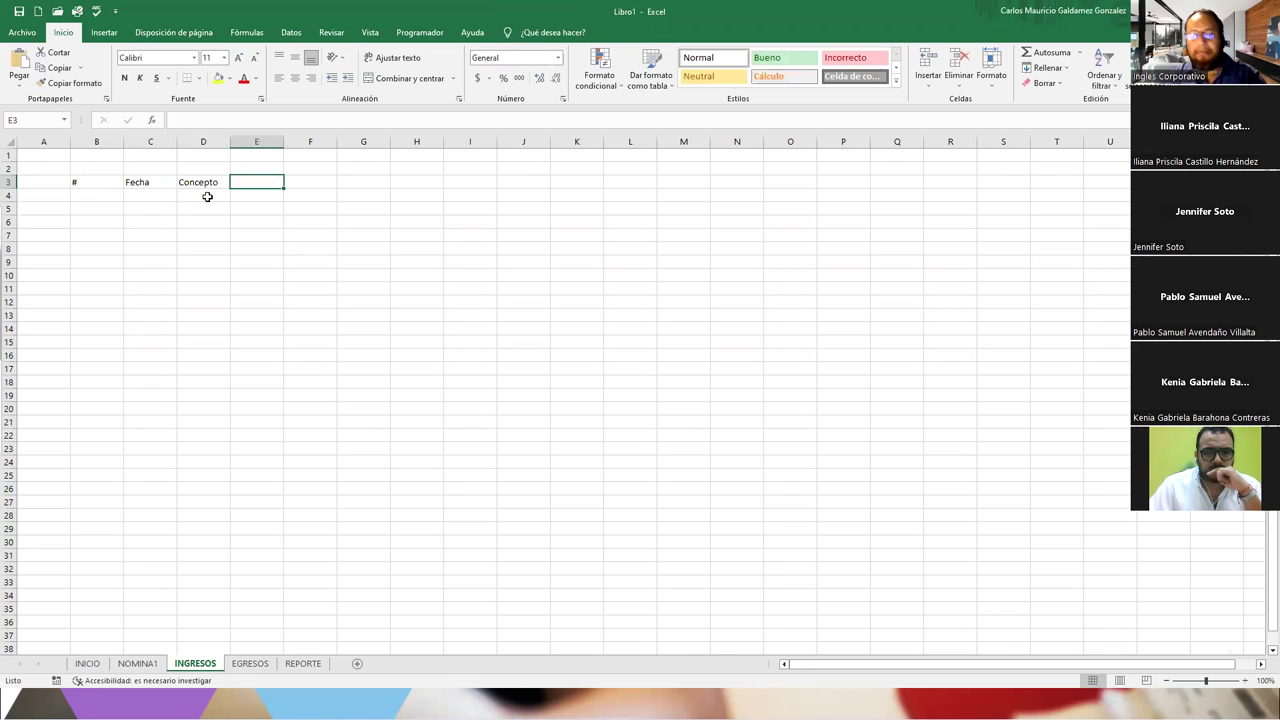
pyautogui.write('Monto')
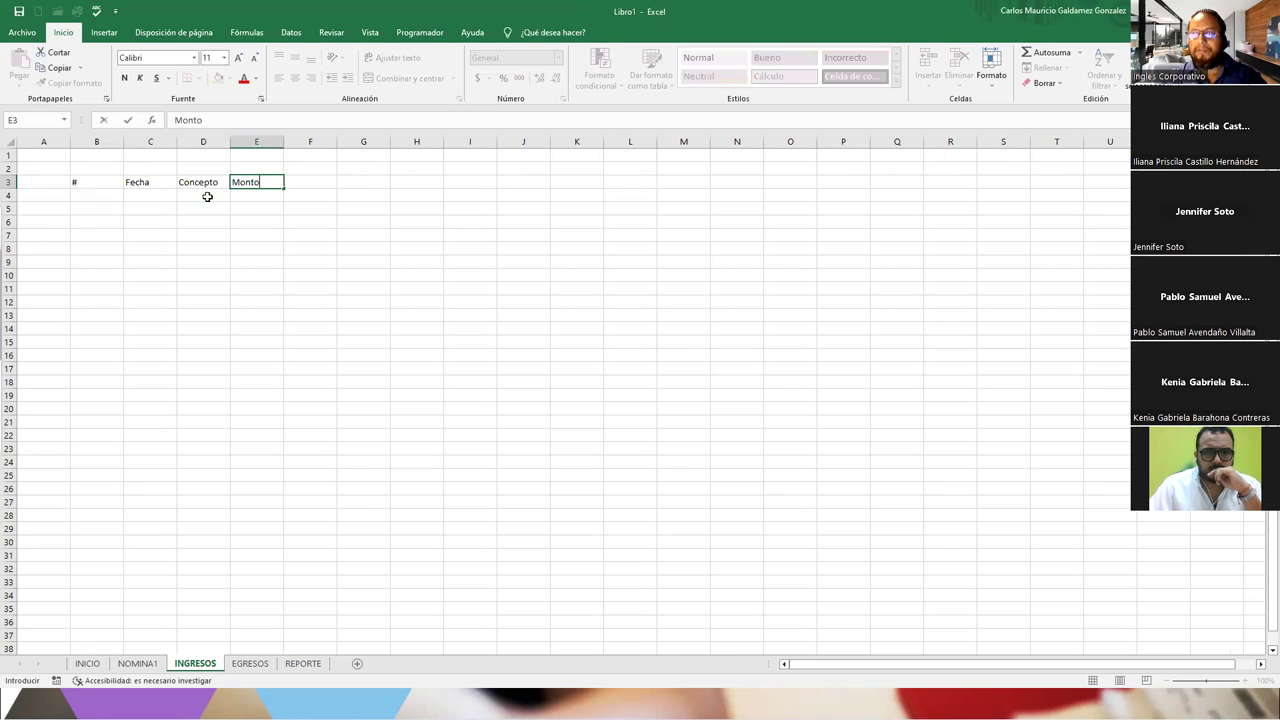
pyautogui.click(171, 211)
# Select B3:E4 and start creating a table from Insertar > Tabla.
pyautogui.moveTo(94, 180); pyautogui.dragTo(240, 190)
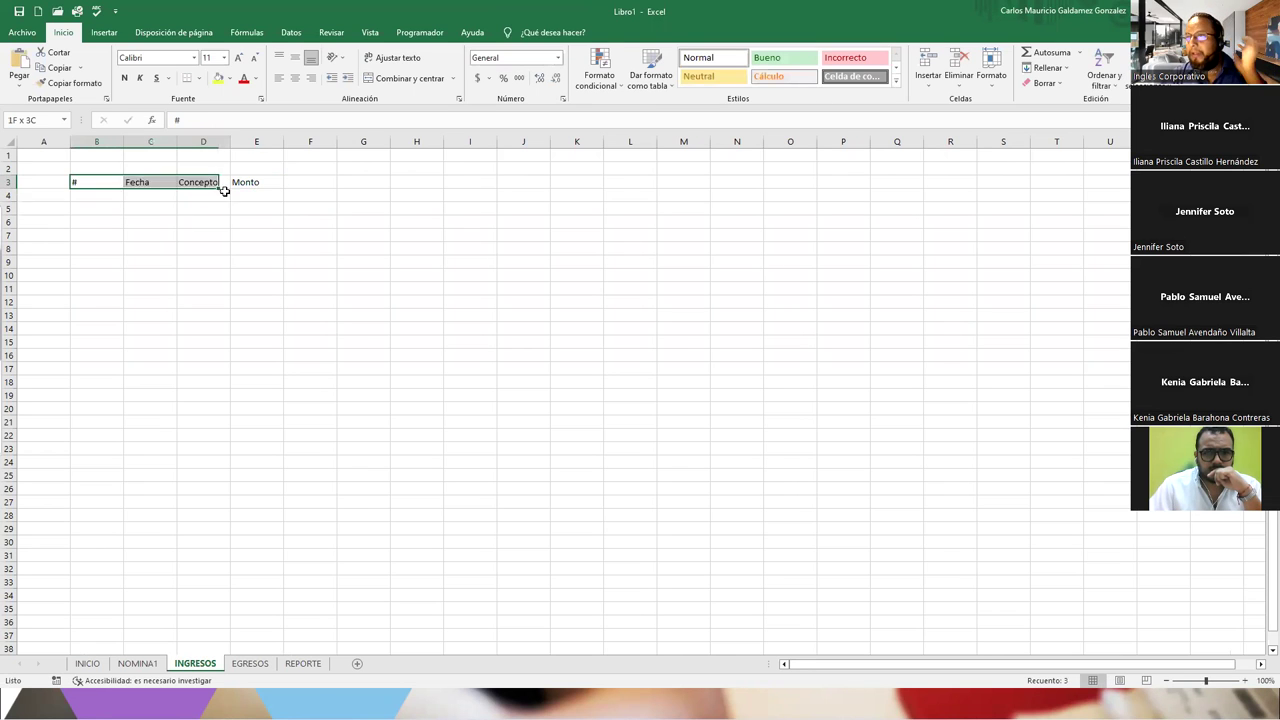
pyautogui.click(104, 32)
pyautogui.click(125, 65)
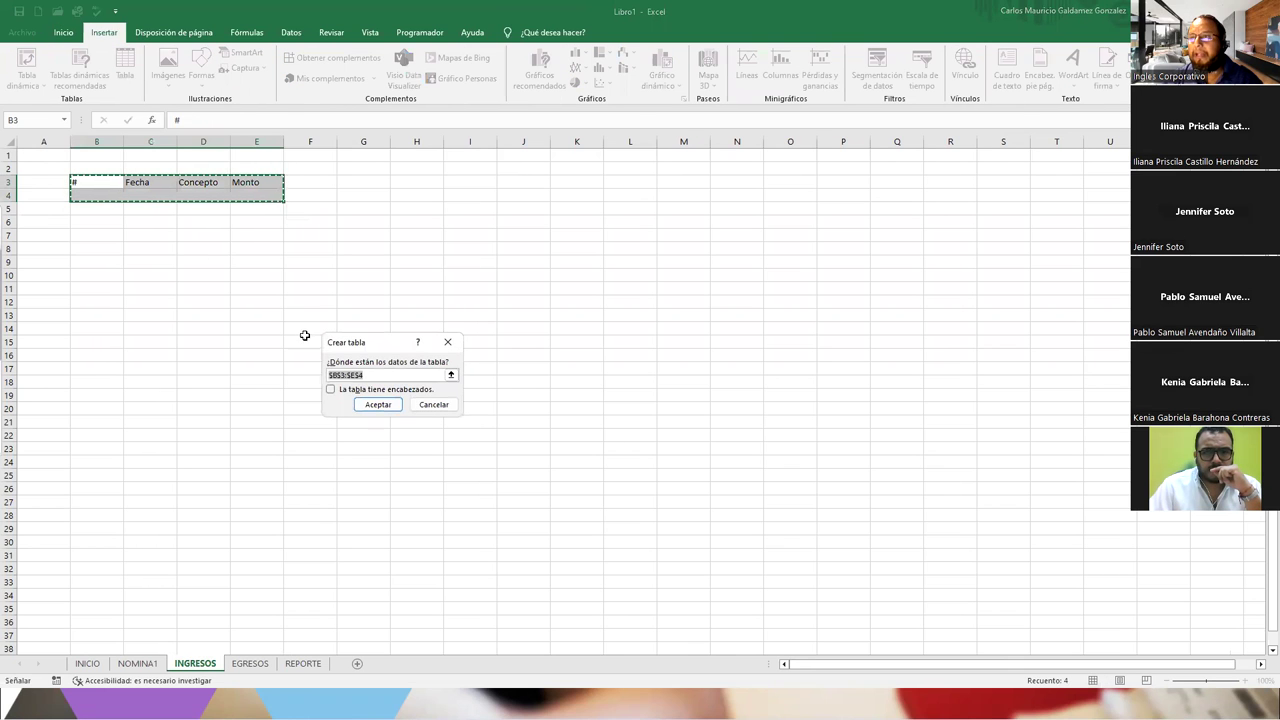
# Create the table with headers, narrow column A and insert a blank row above it.
pyautogui.click(358, 391)
pyautogui.click(374, 406)
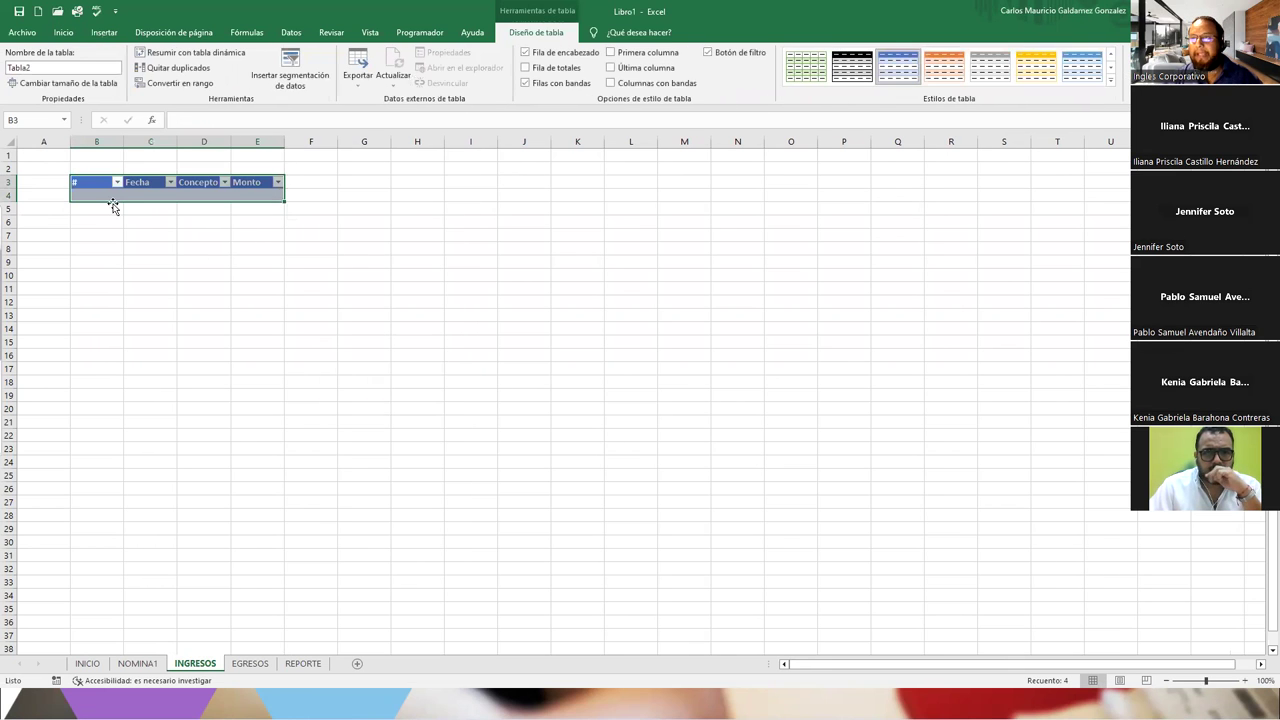
pyautogui.moveTo(70, 141); pyautogui.dragTo(47, 141)
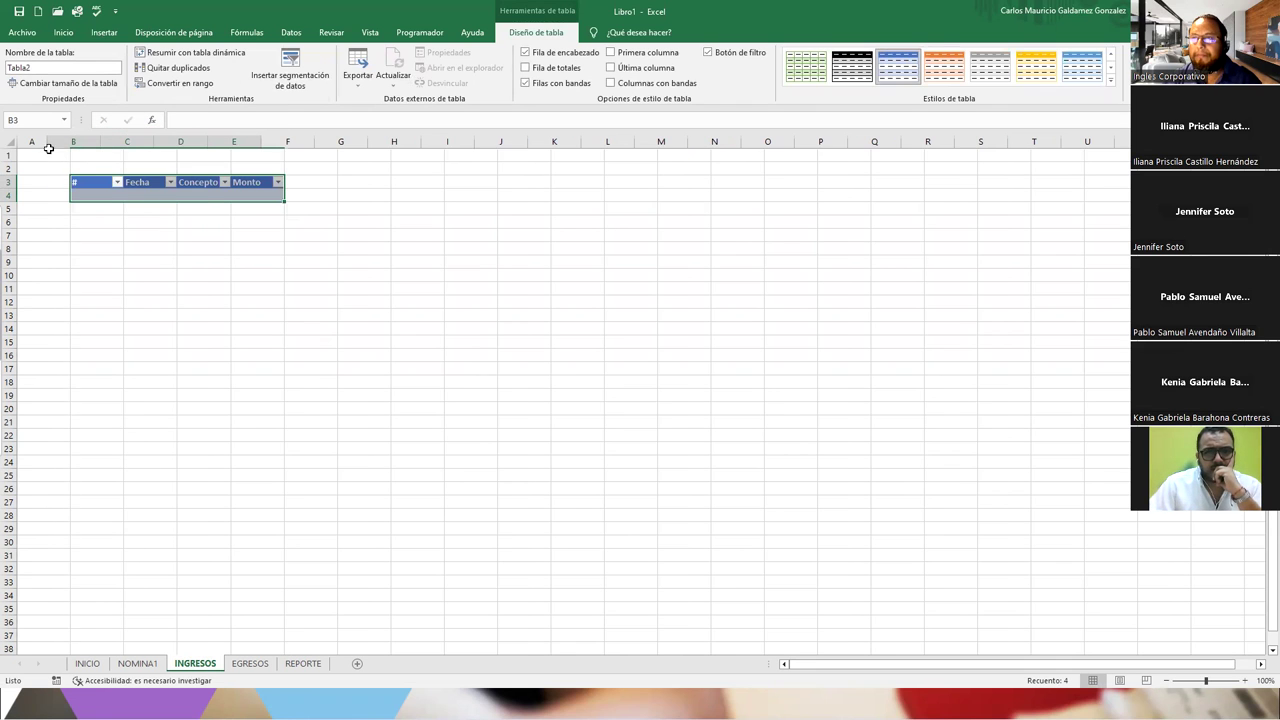
pyautogui.click(30, 167)
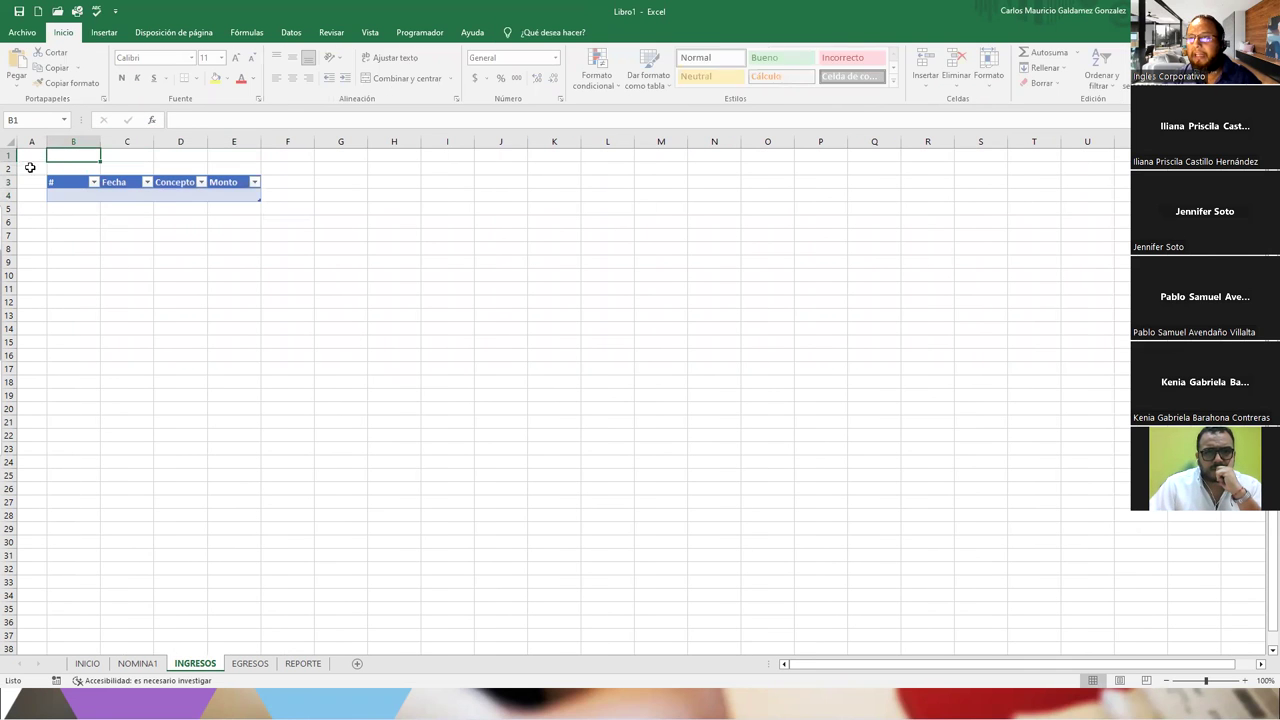
pyautogui.rightClick(8, 168)
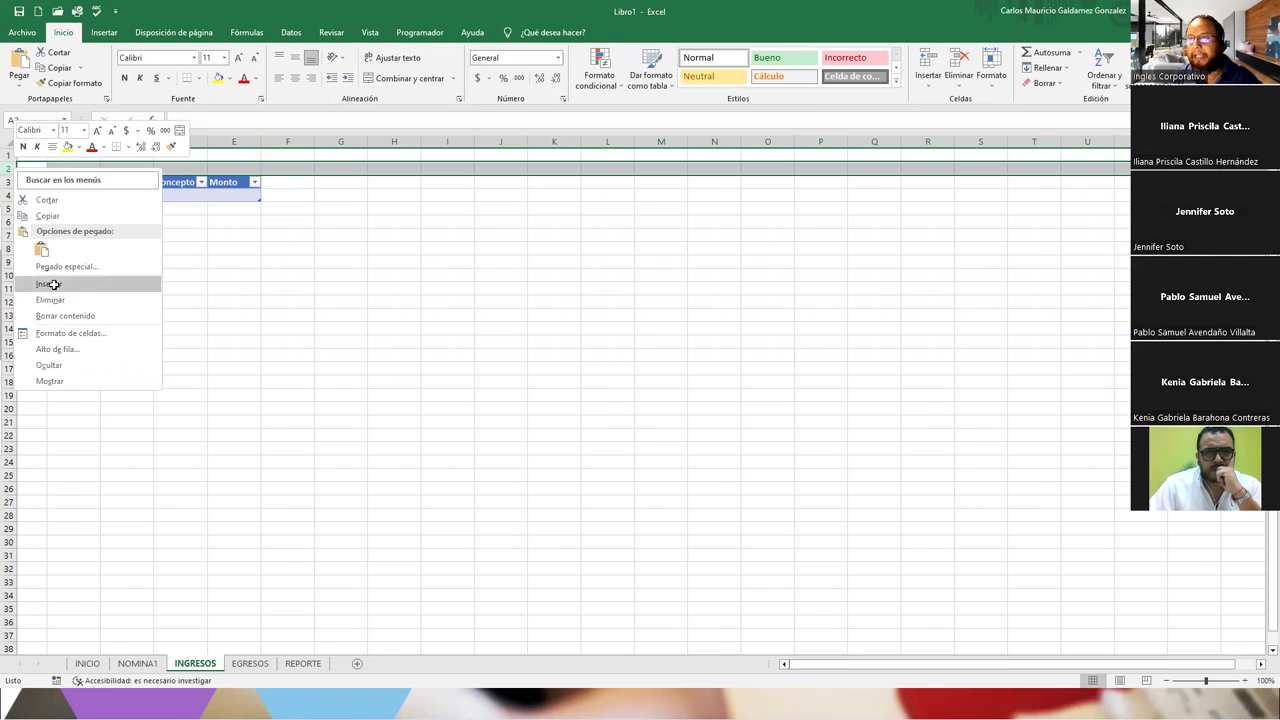
pyautogui.click(49, 284)
# Merge and centre B2:F2 and enter the title INGRESOS.
pyautogui.moveTo(60, 168); pyautogui.dragTo(268, 170)
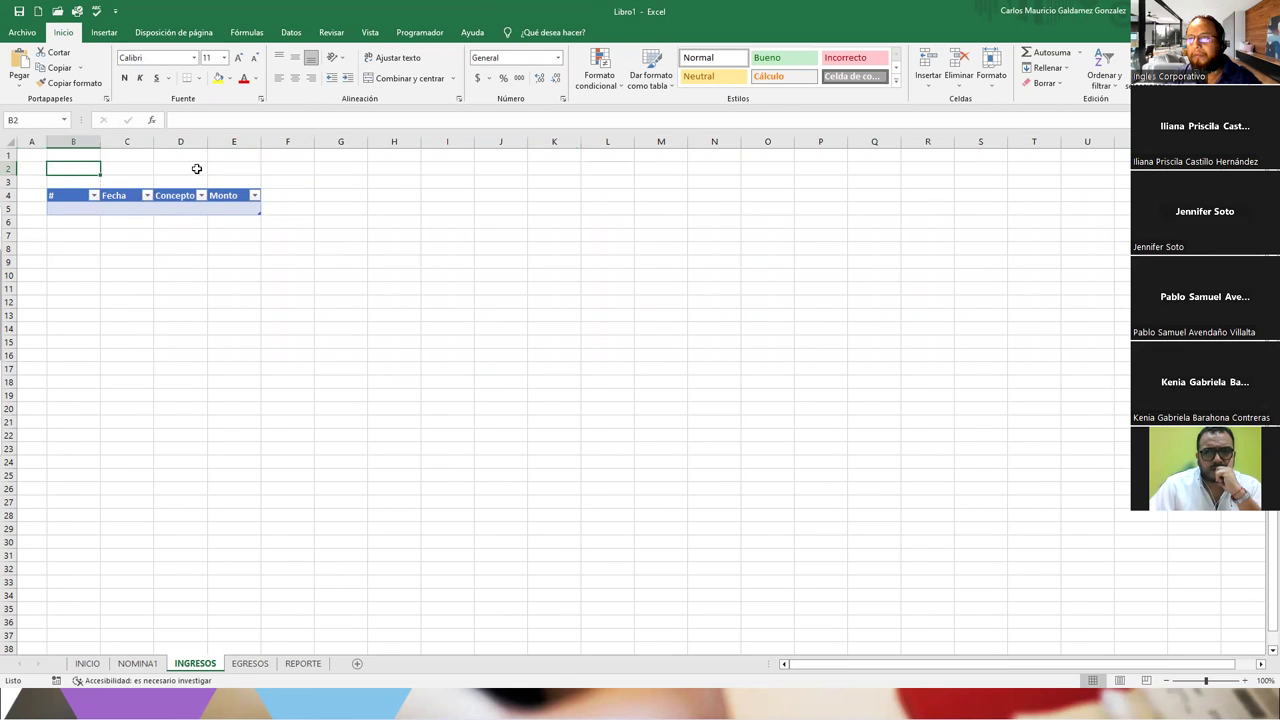
pyautogui.click(394, 84)
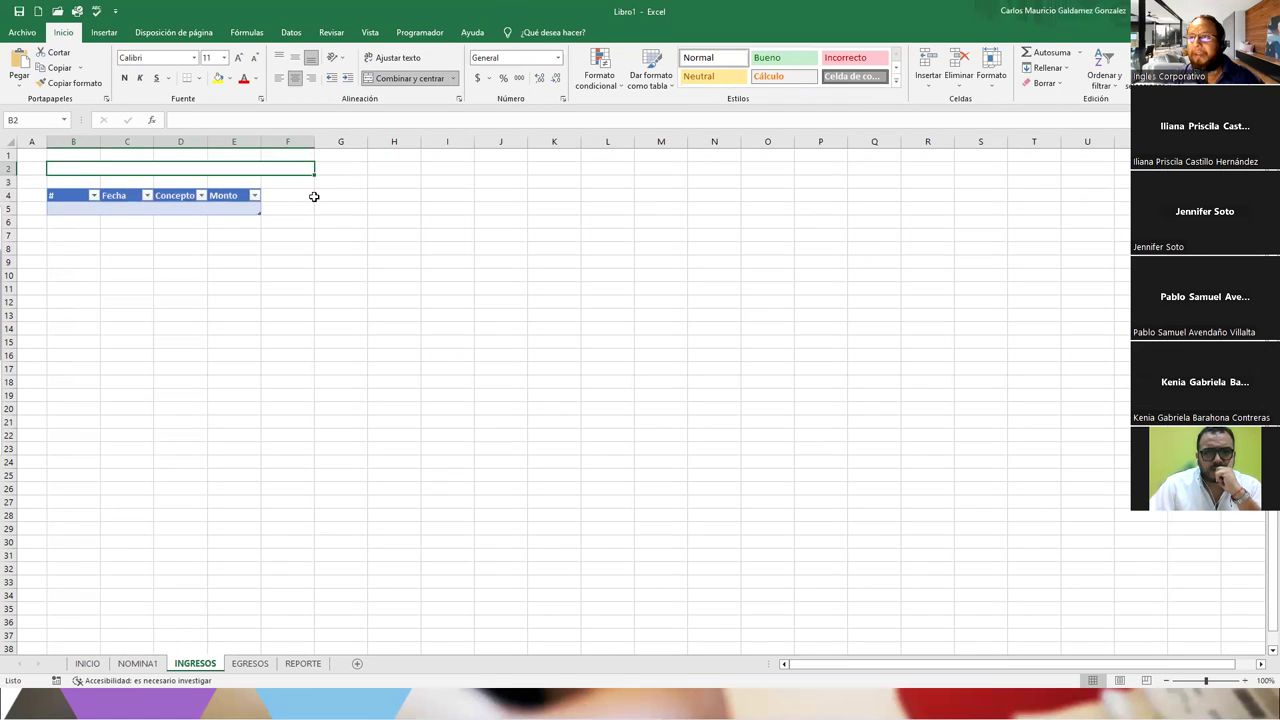
pyautogui.write('INGRESOS')
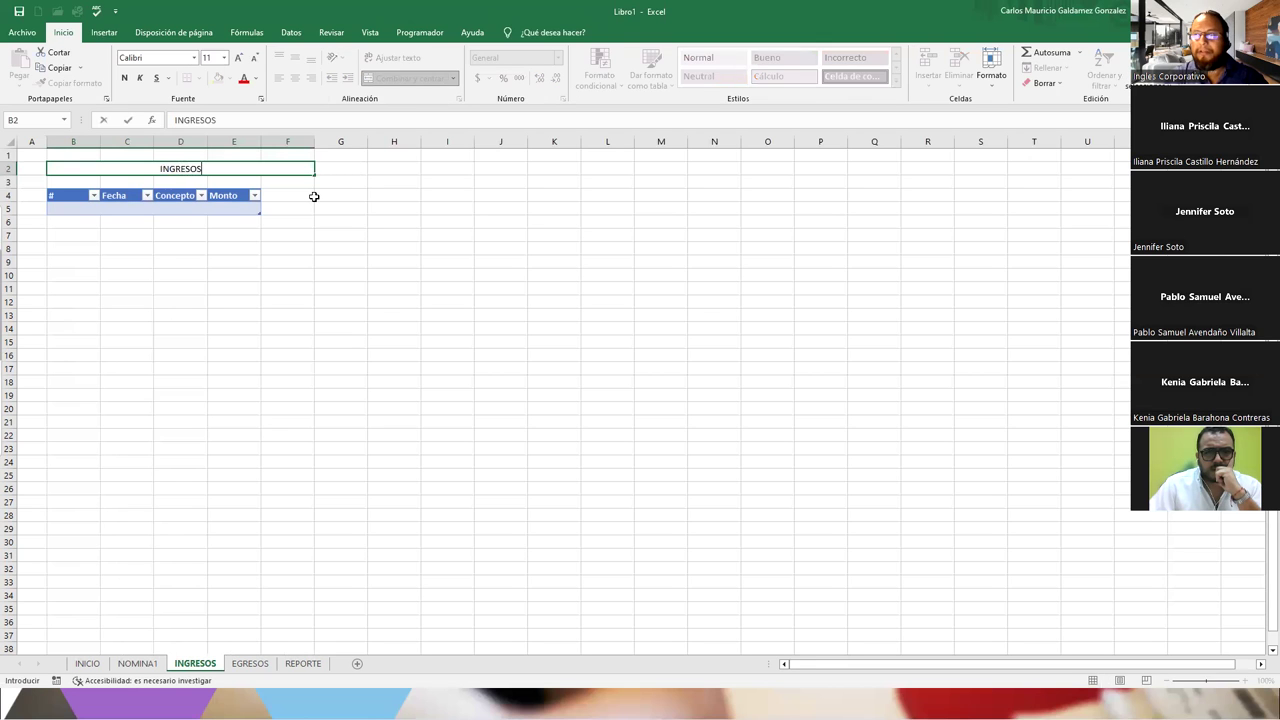
pyautogui.press('Return')
# Make the INGRESOS title bold at font size 24.
pyautogui.click(254, 169)
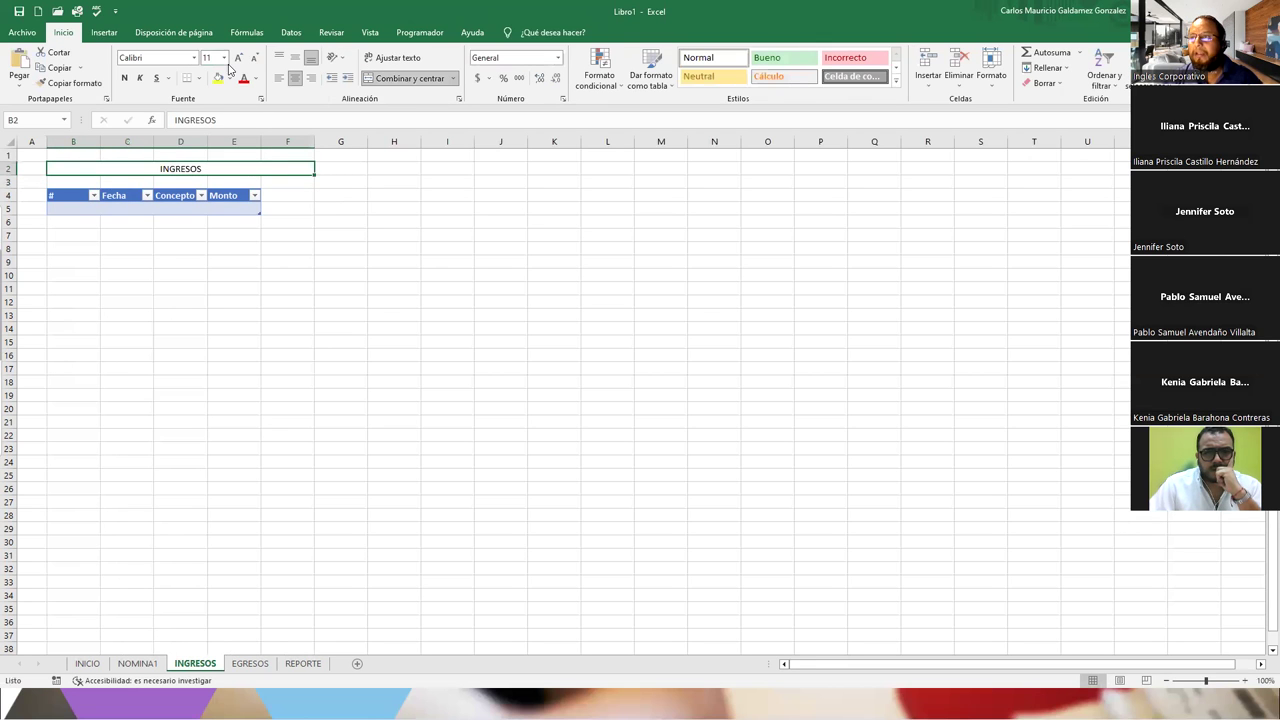
pyautogui.click(238, 57)
pyautogui.click(238, 57)
pyautogui.click(238, 57)
pyautogui.click(238, 57)
pyautogui.click(238, 57)
pyautogui.click(238, 57)
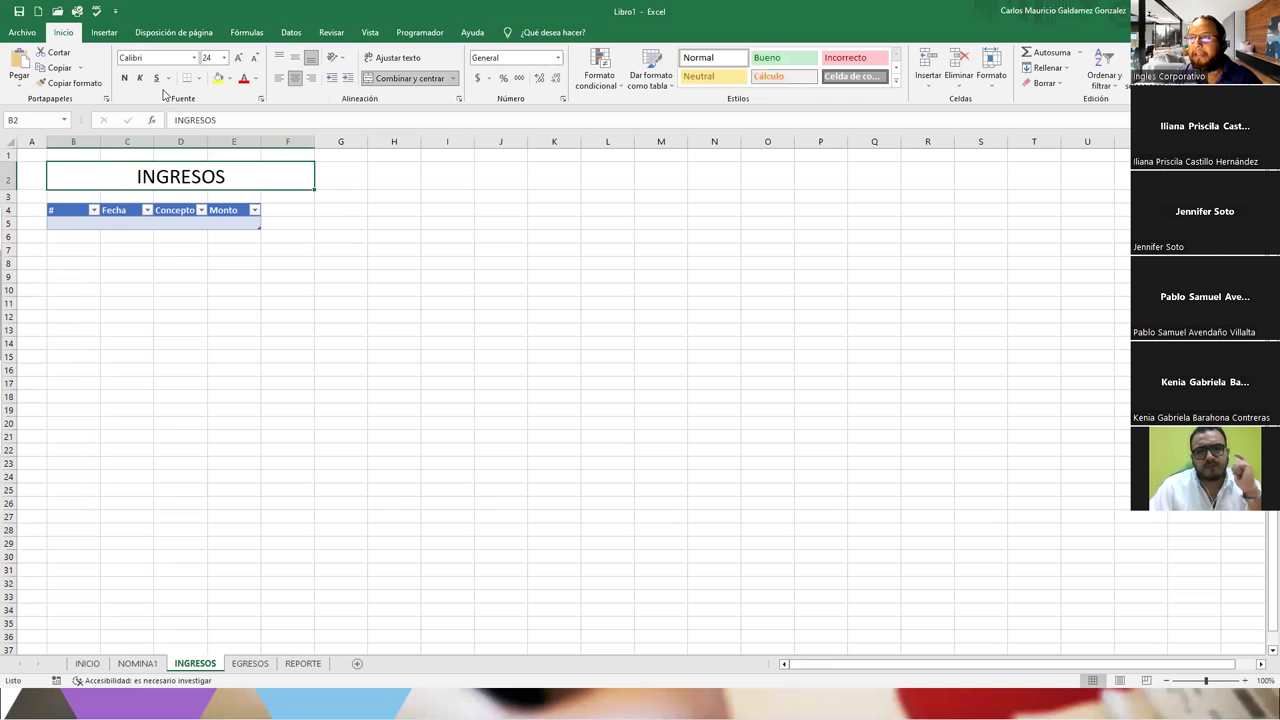
pyautogui.click(124, 78)
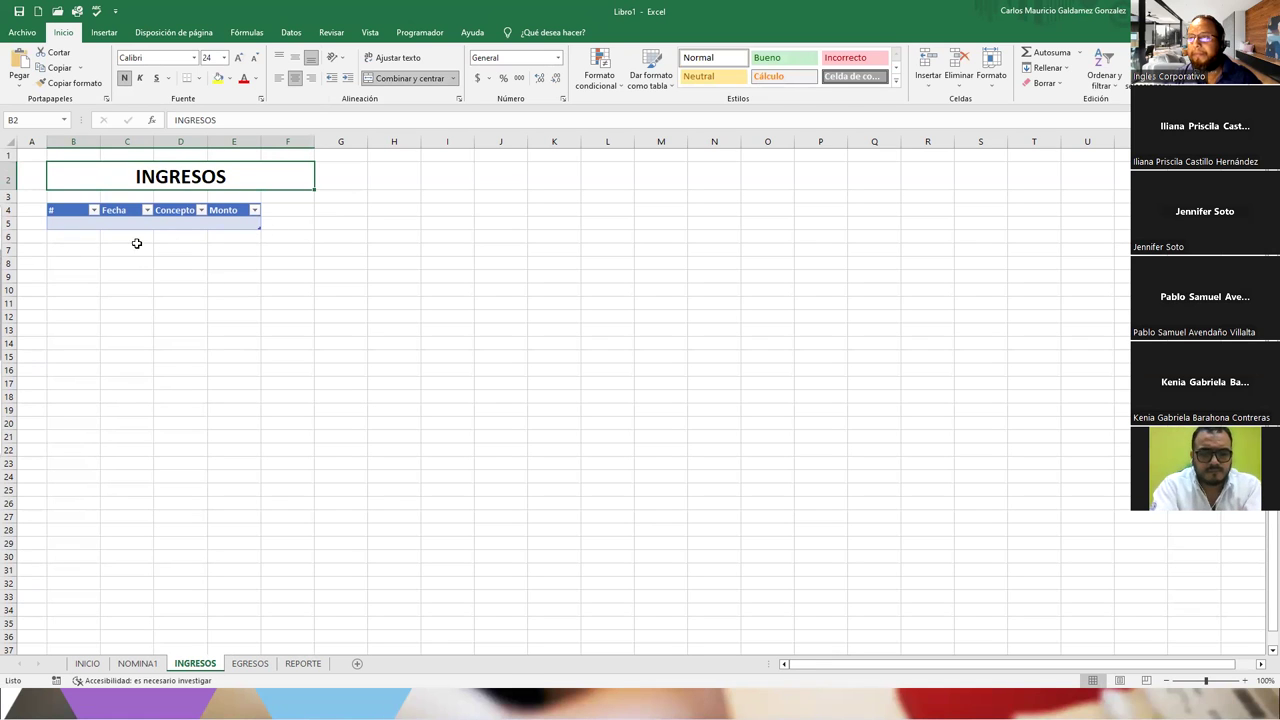
pyautogui.click(294, 209)
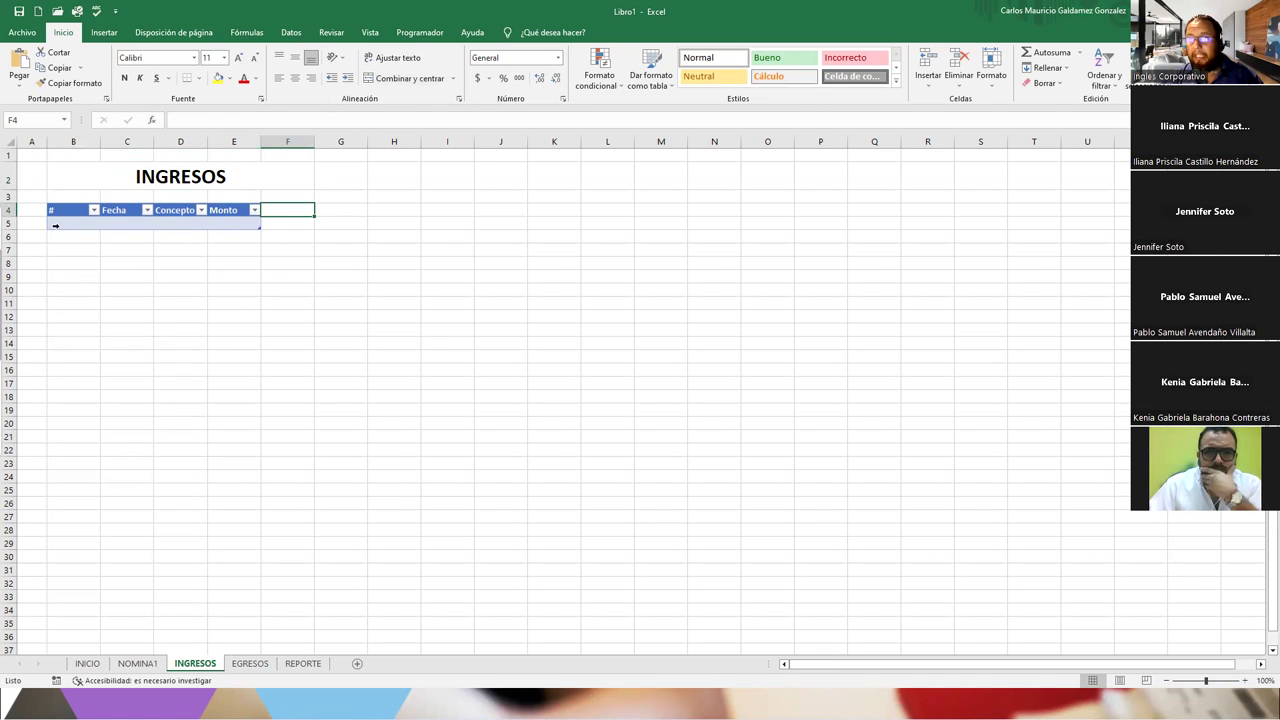
# Turn on the Total row for the INGRESOS table.
pyautogui.moveTo(55, 225); pyautogui.dragTo(229, 212)
pyautogui.click(234, 222)
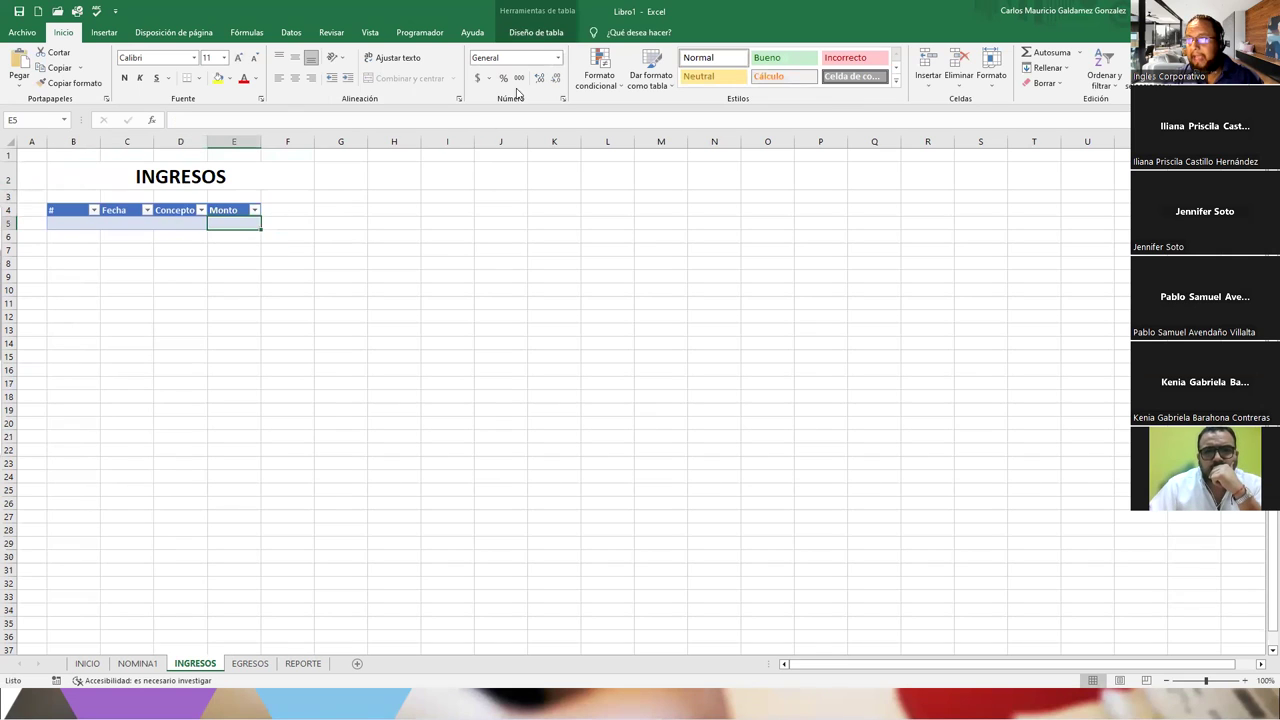
pyautogui.click(528, 33)
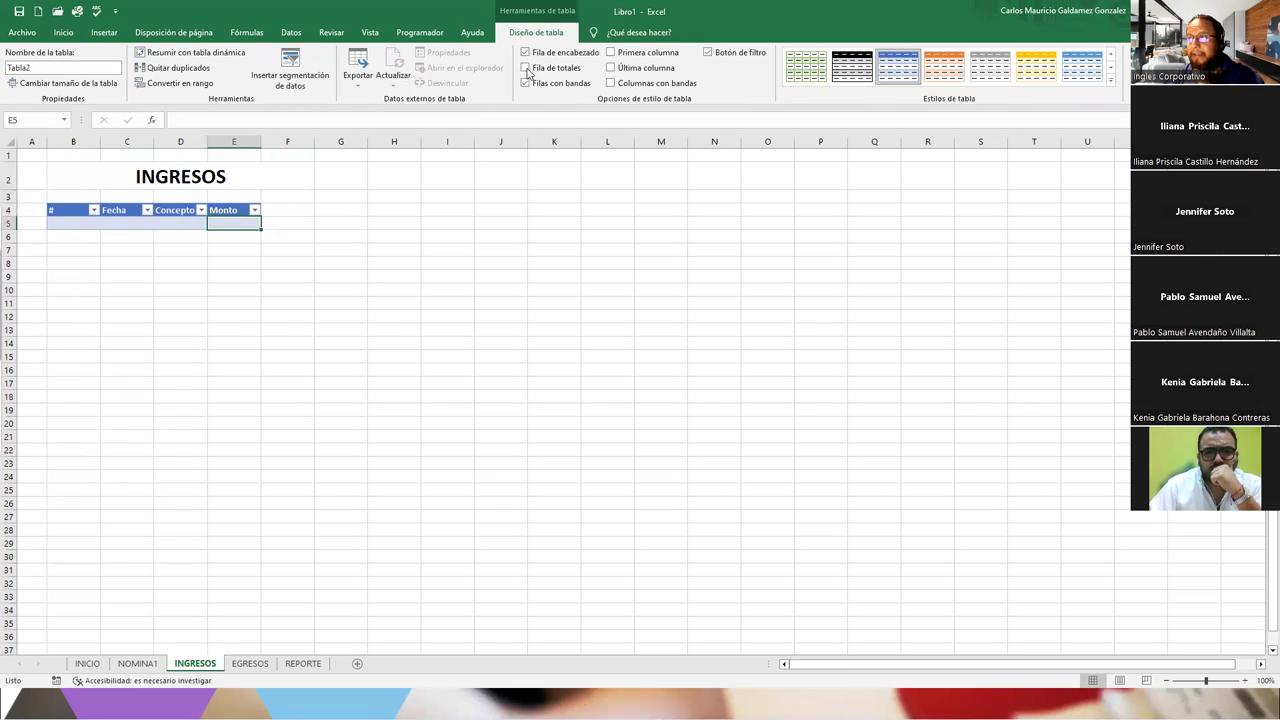
pyautogui.click(525, 67)
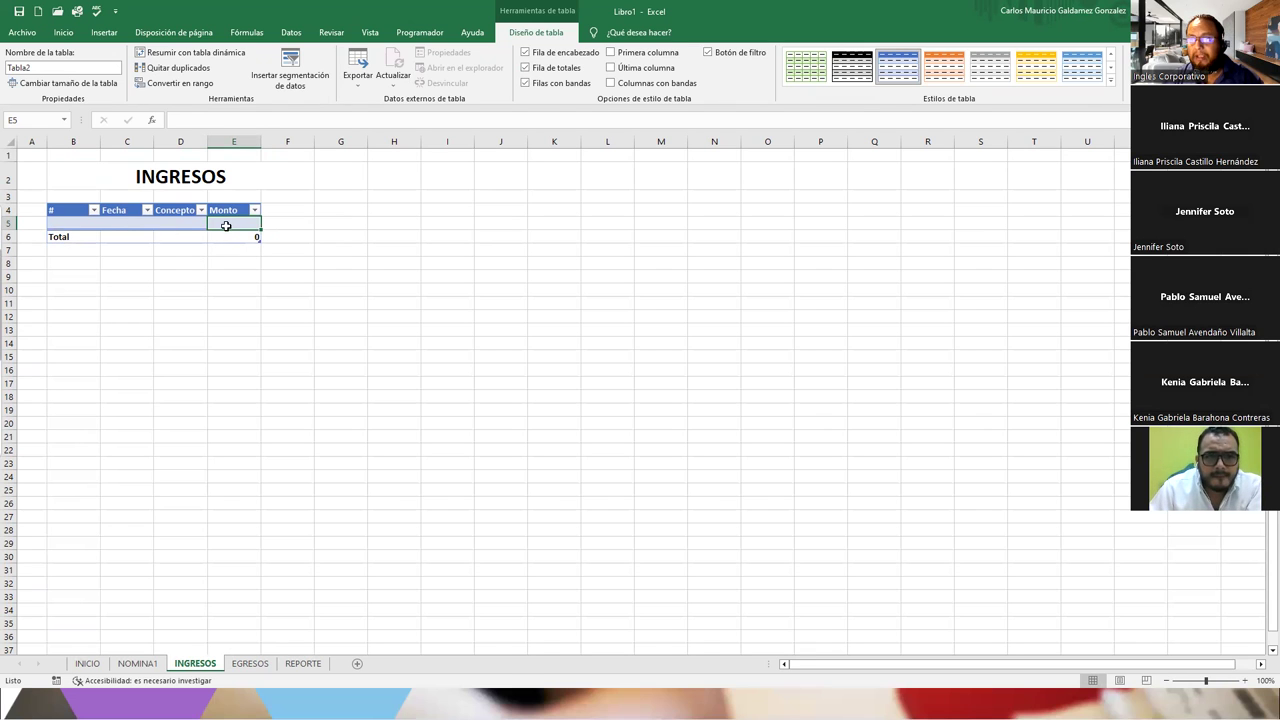
# Format the Monto total cell in Contabilidad (accounting) format.
pyautogui.click(63, 33)
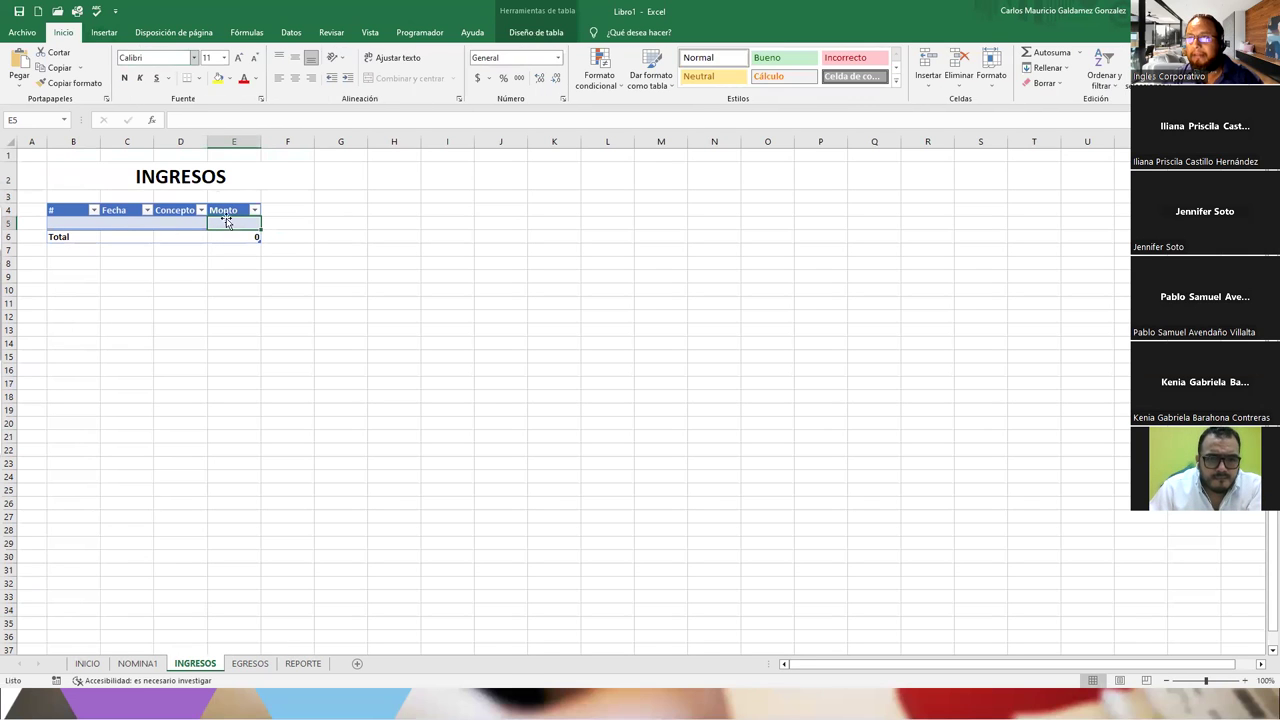
pyautogui.click(237, 236)
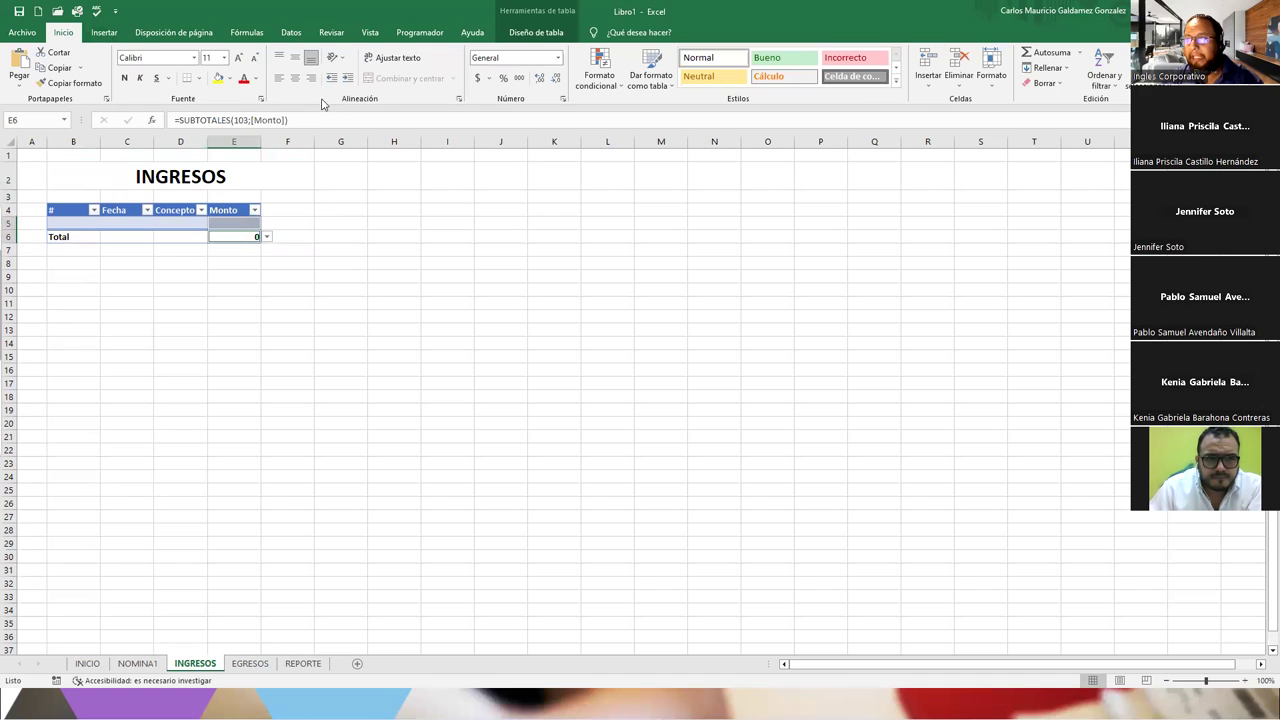
pyautogui.click(477, 78)
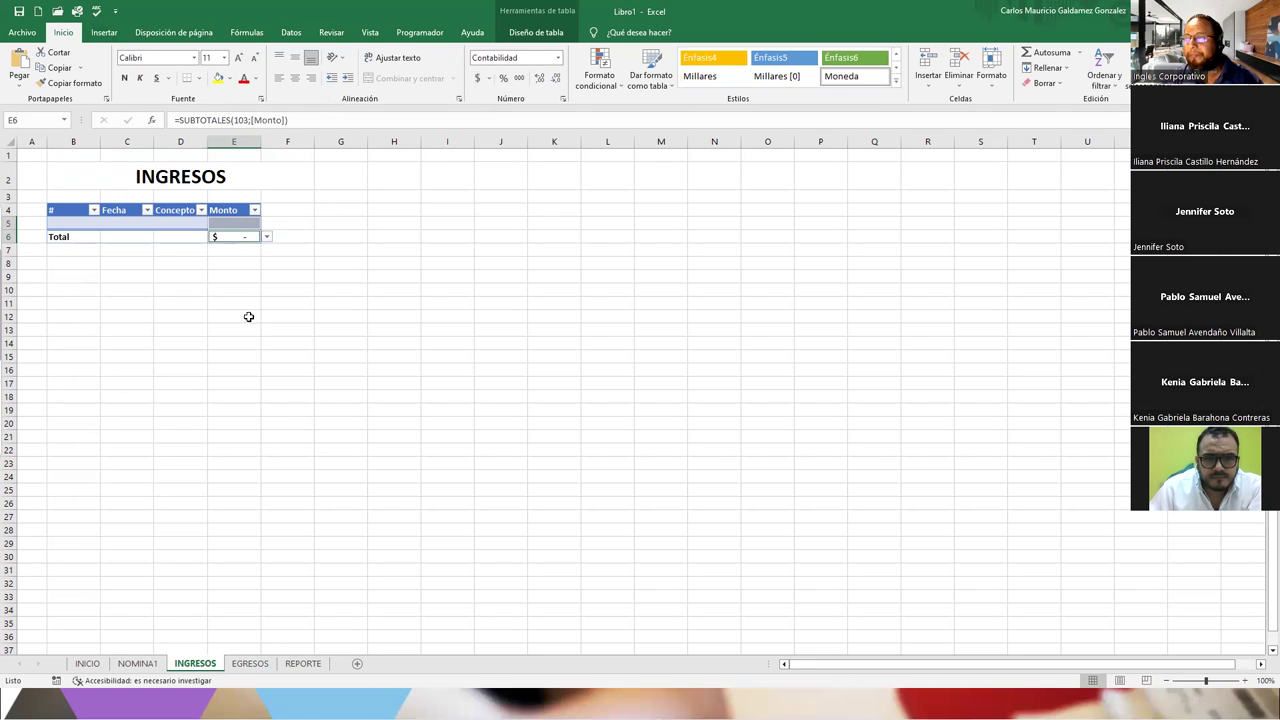
pyautogui.click(229, 225)
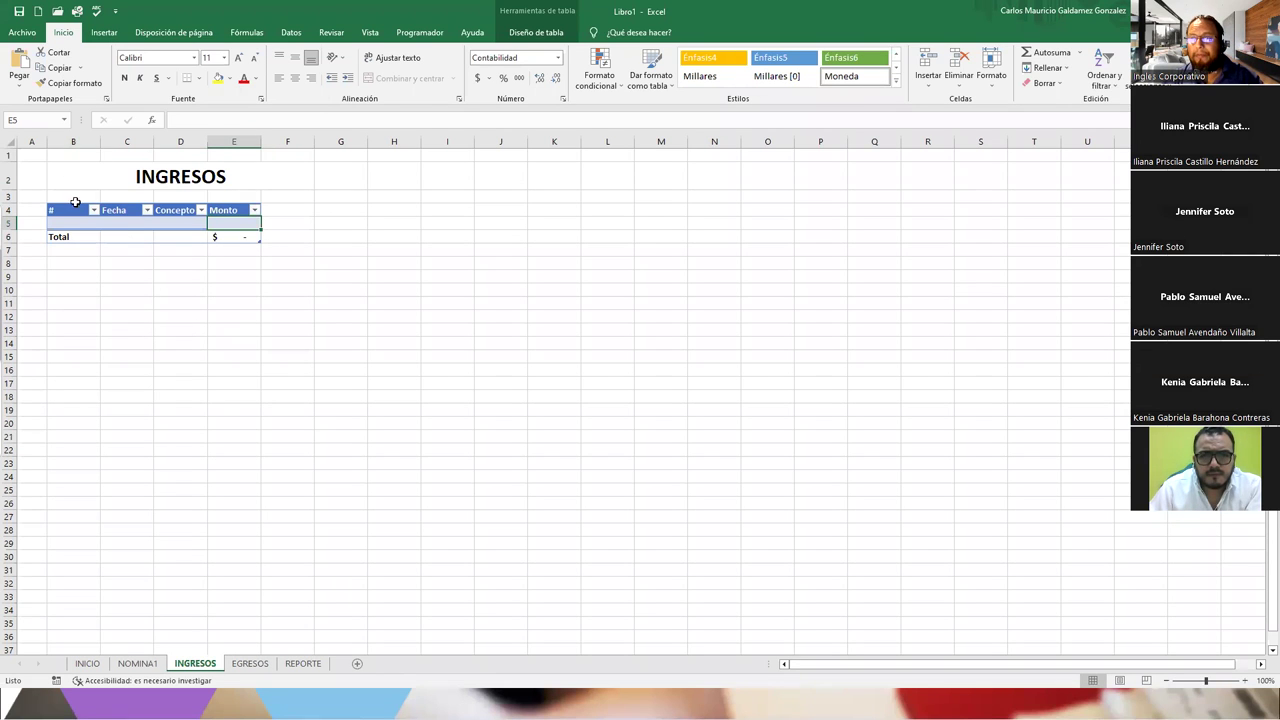
# Copy the INGRESOS title and table B2:F6 into B2 of the EGRESOS sheet.
pyautogui.moveTo(57, 171); pyautogui.dragTo(98, 247)
pyautogui.hotkey('ctrl', 'c')
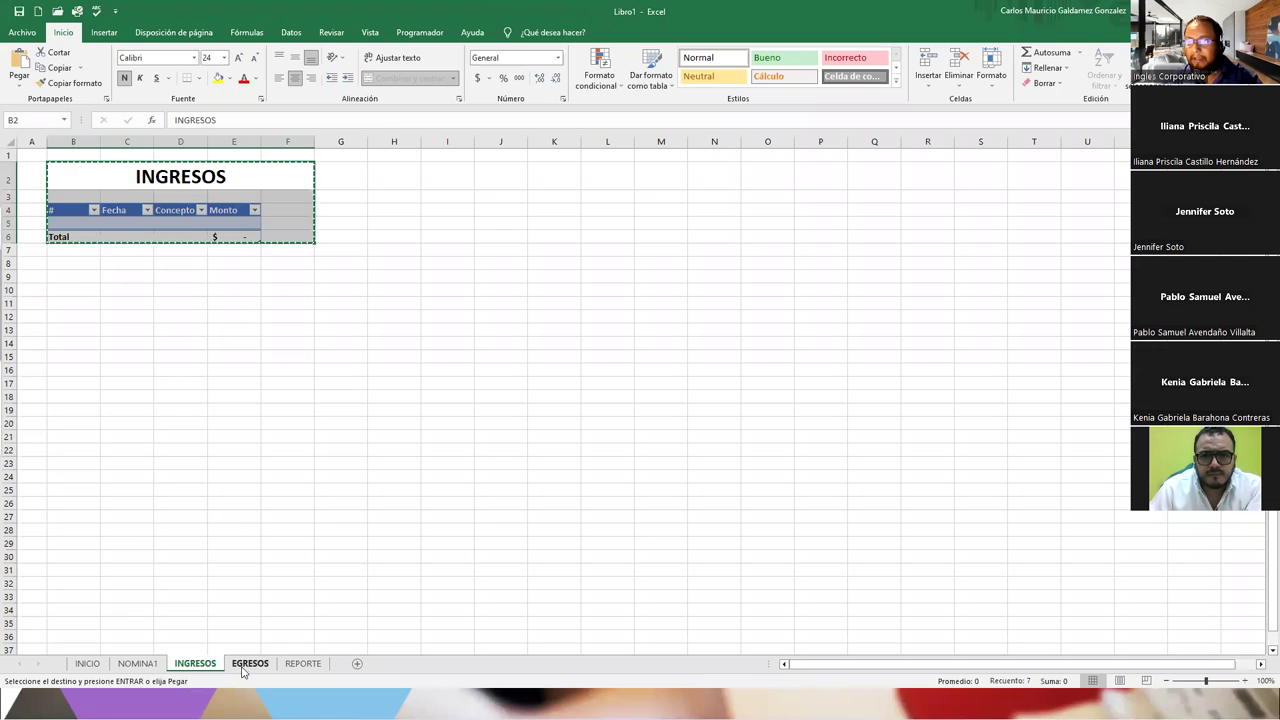
pyautogui.click(250, 663)
pyautogui.click(80, 168)
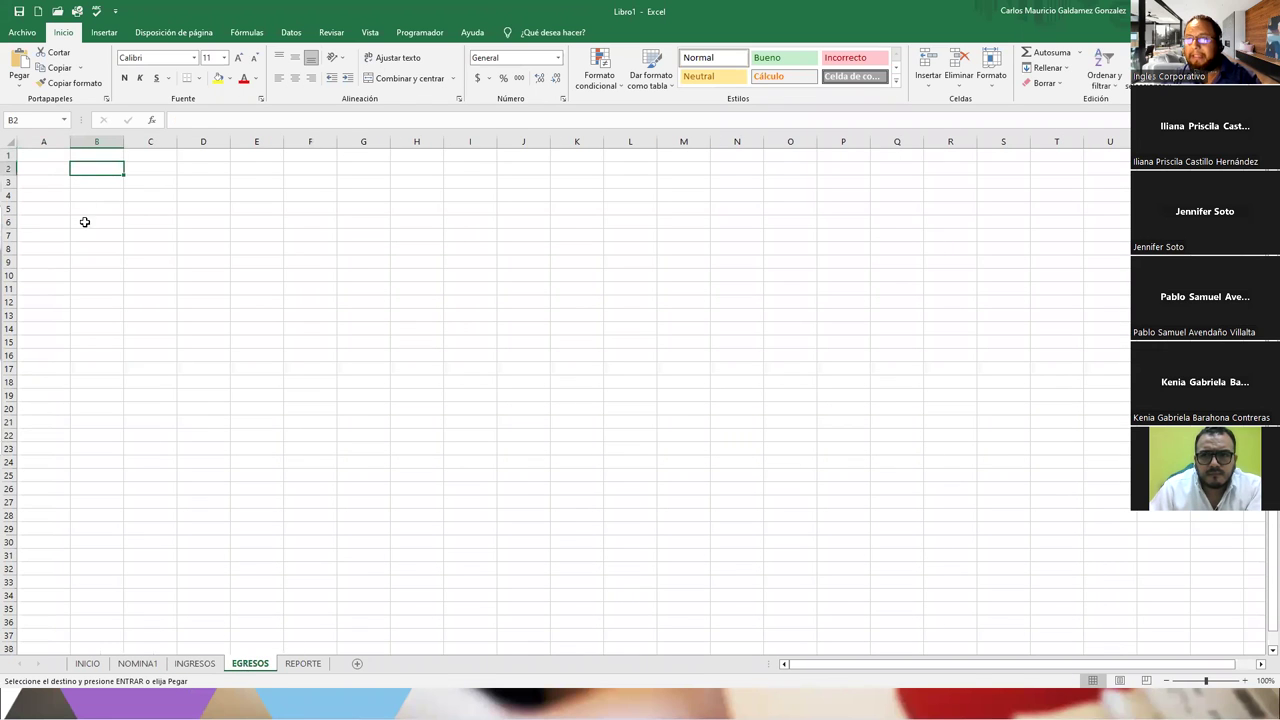
pyautogui.hotkey('ctrl', 'v')
# Narrow column A on EGRESOS through the Ancho de columna setting.
pyautogui.click(195, 663)
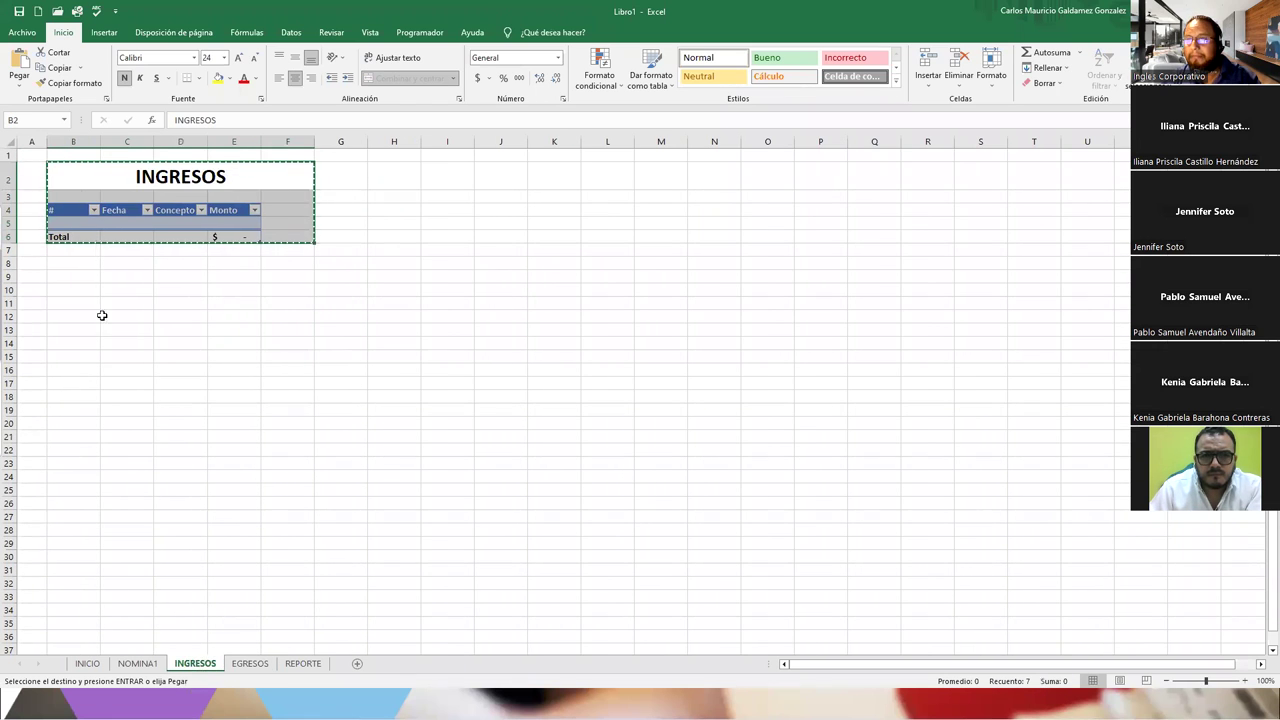
pyautogui.moveTo(44, 141); pyautogui.dragTo(45, 141)
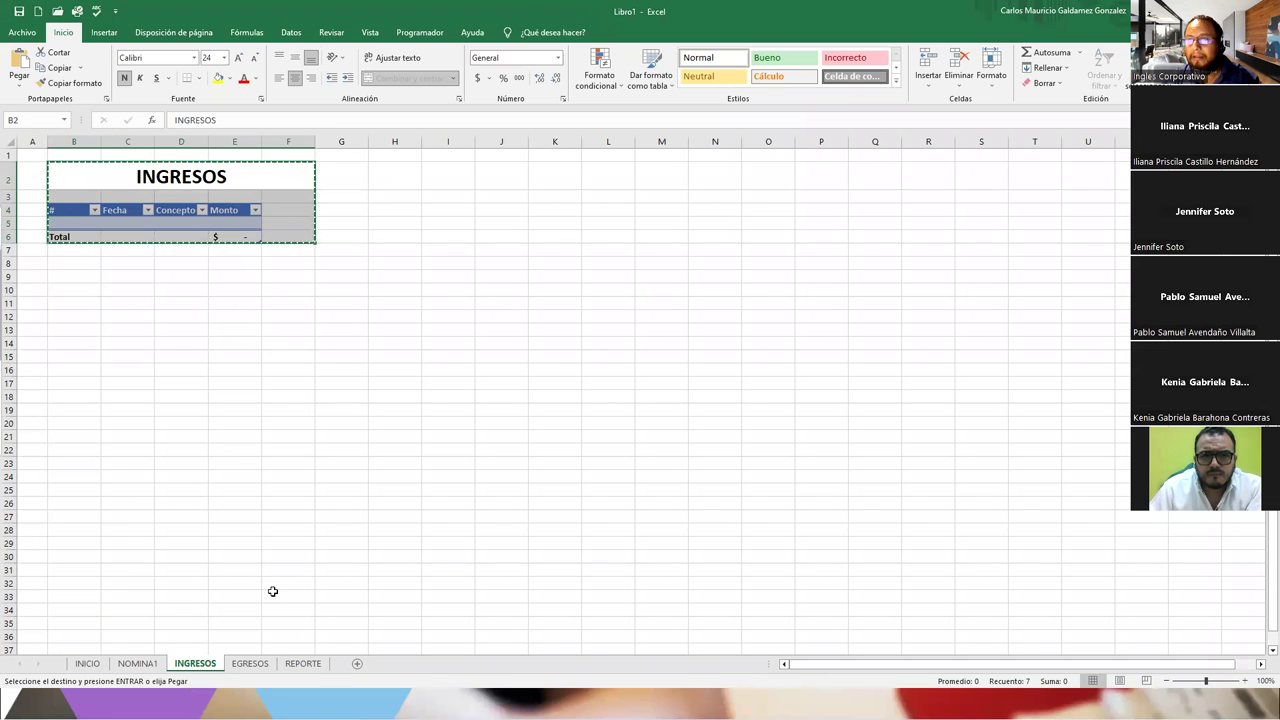
pyautogui.click(250, 663)
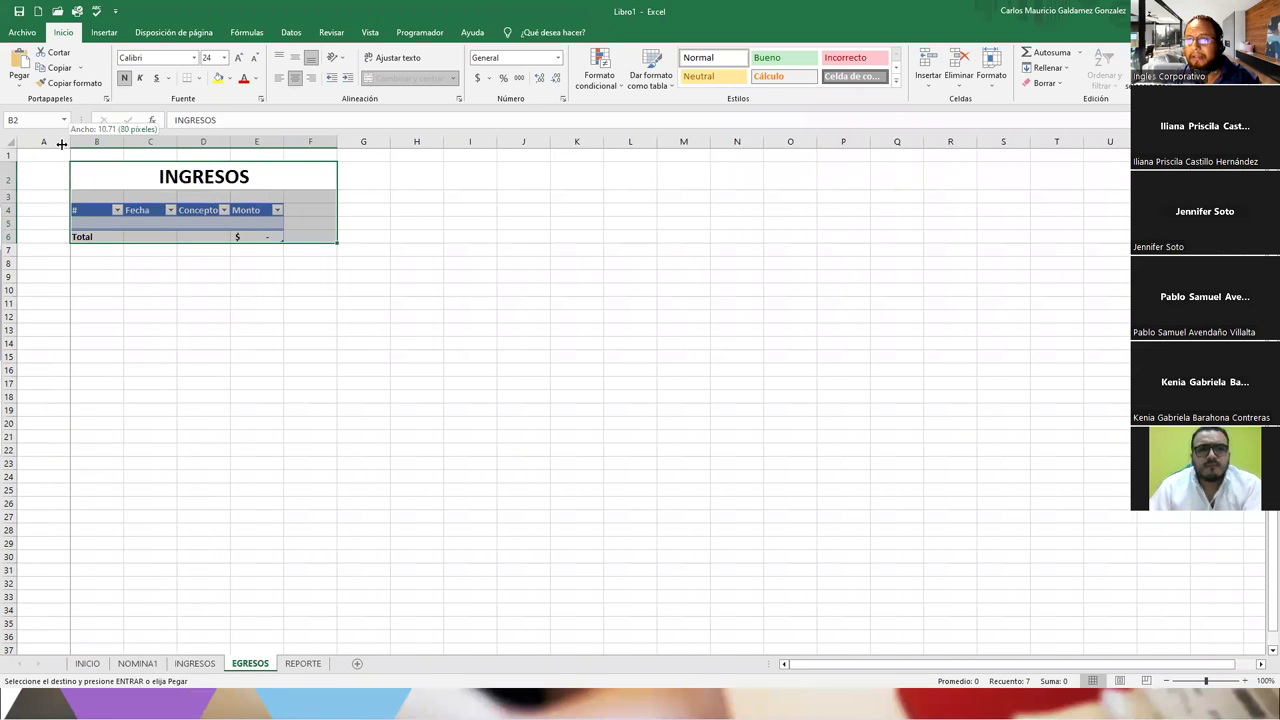
pyautogui.moveTo(71, 141); pyautogui.dragTo(47, 141)
pyautogui.rightClick(45, 141)
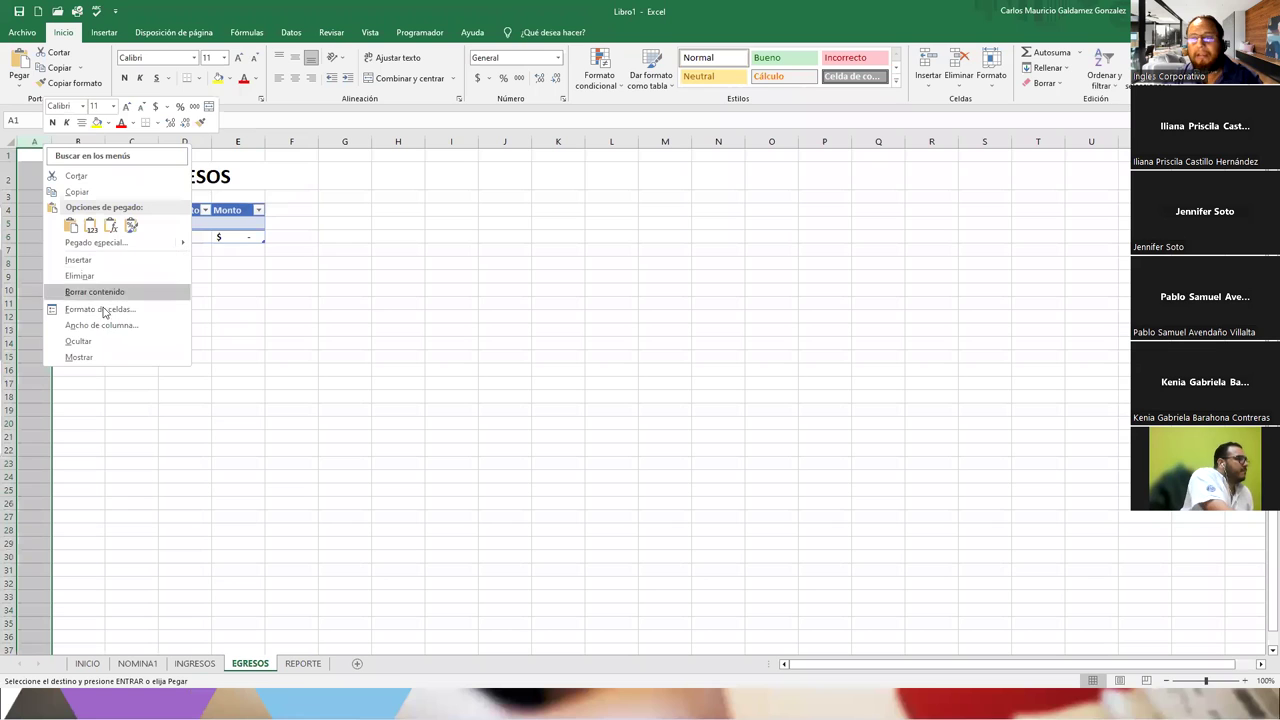
pyautogui.click(101, 337)
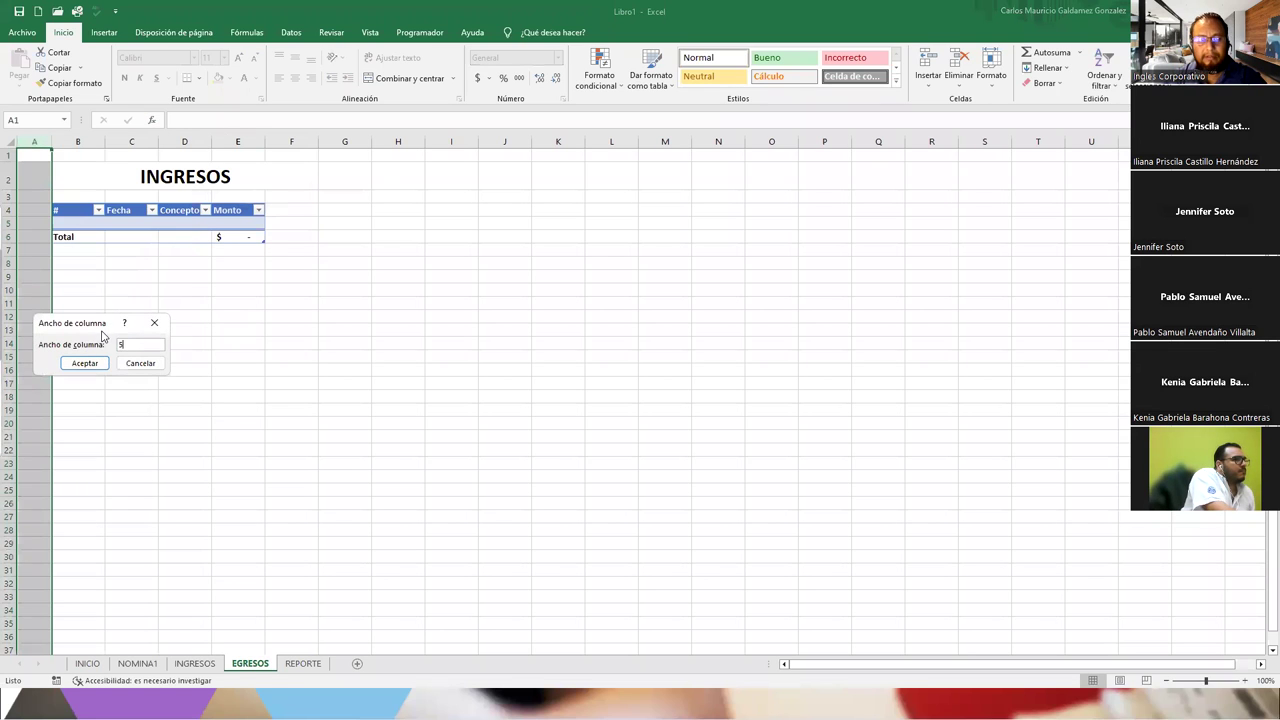
pyautogui.write('.5')
pyautogui.press('Return')
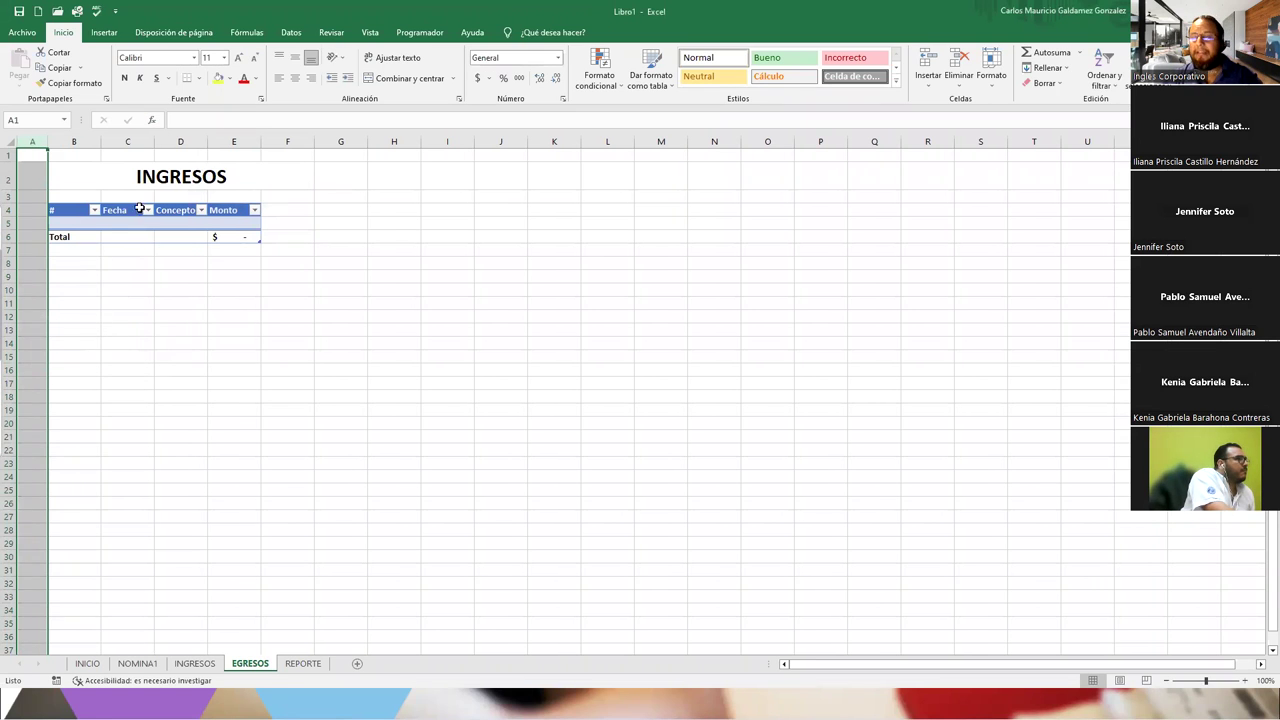
# Change the copied title in B2 to EGRESOS.
pyautogui.click(193, 175)
pyautogui.write('EGRESOS')
pyautogui.press('Return')
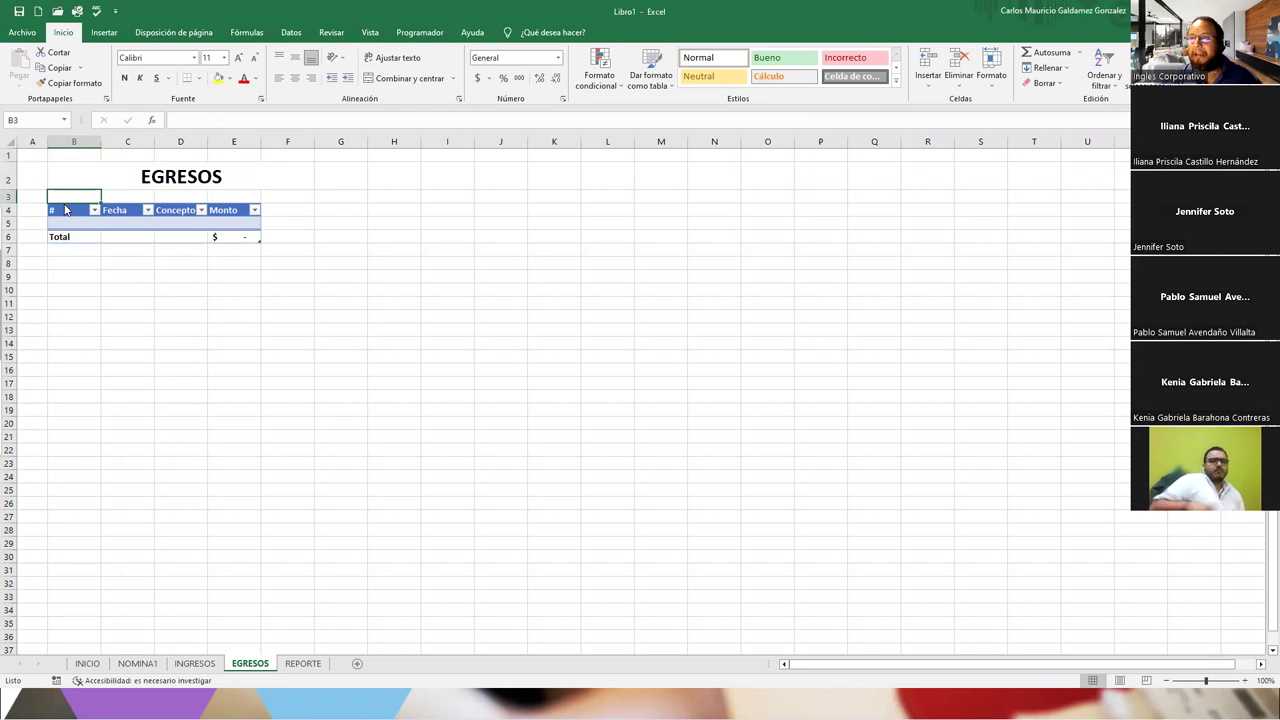
# Apply a dark orange table style to the EGRESOS table.
pyautogui.click(62, 209)
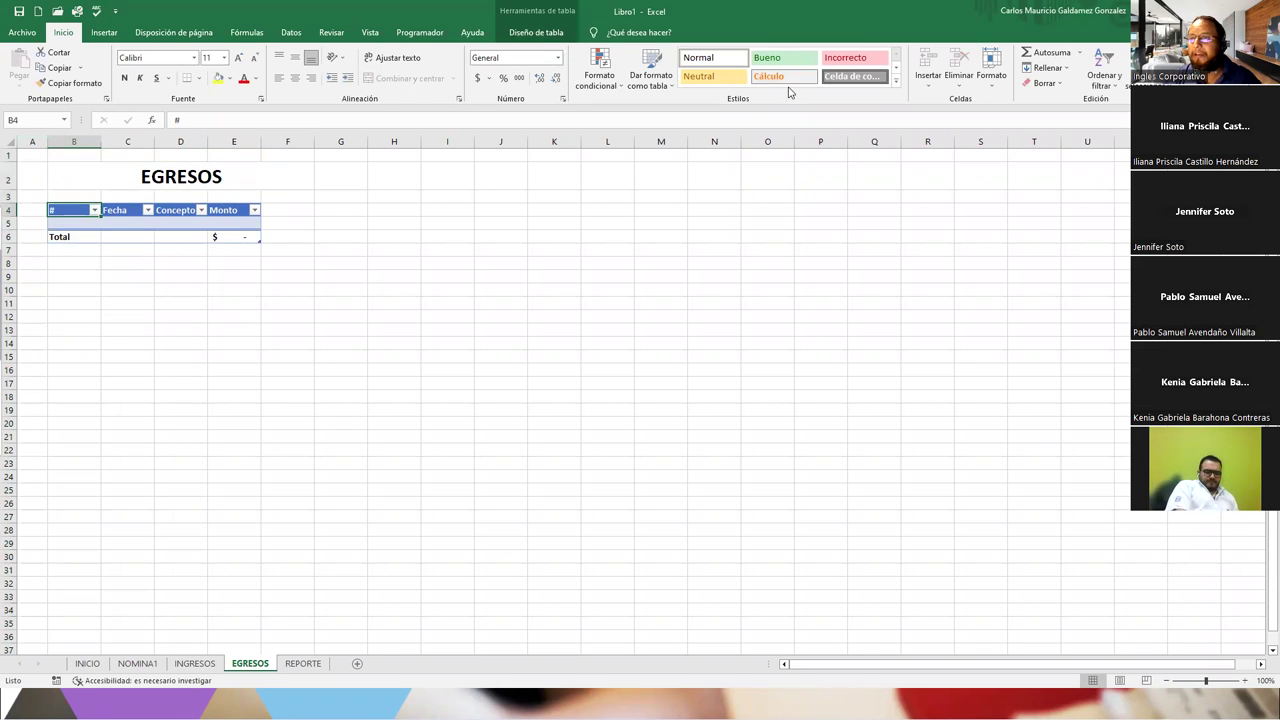
pyautogui.click(536, 32)
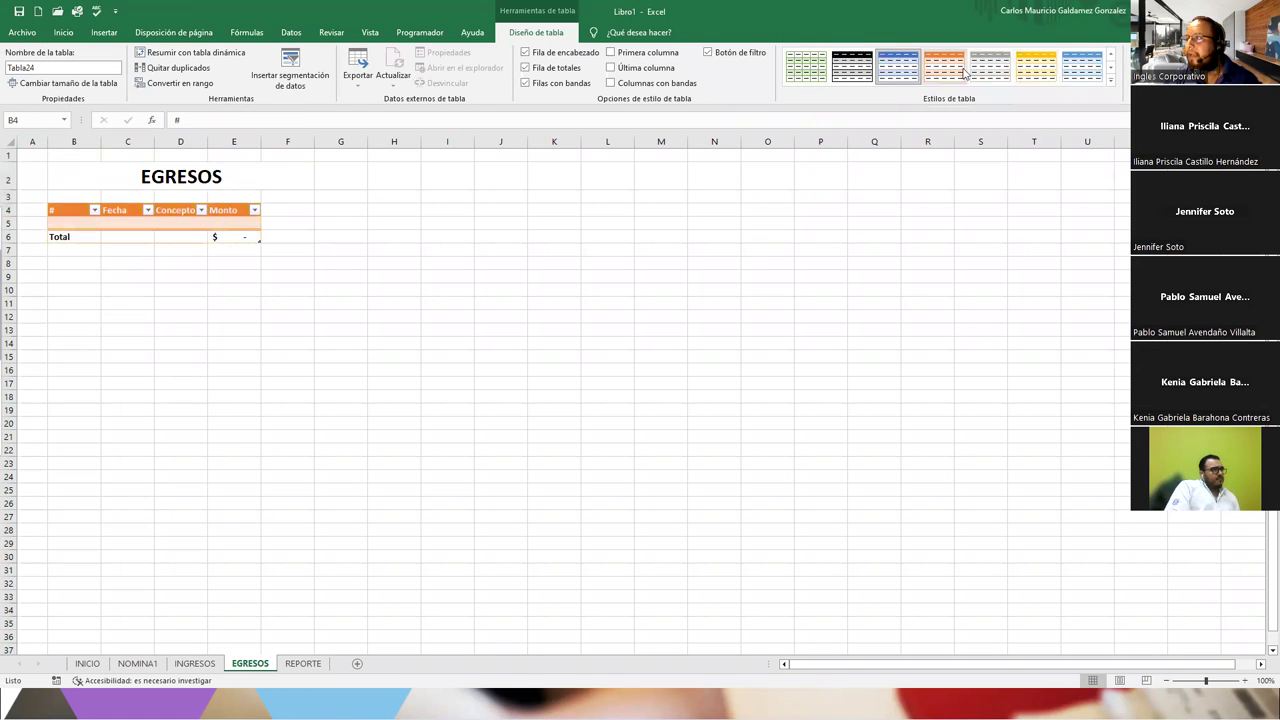
pyautogui.click(1112, 84)
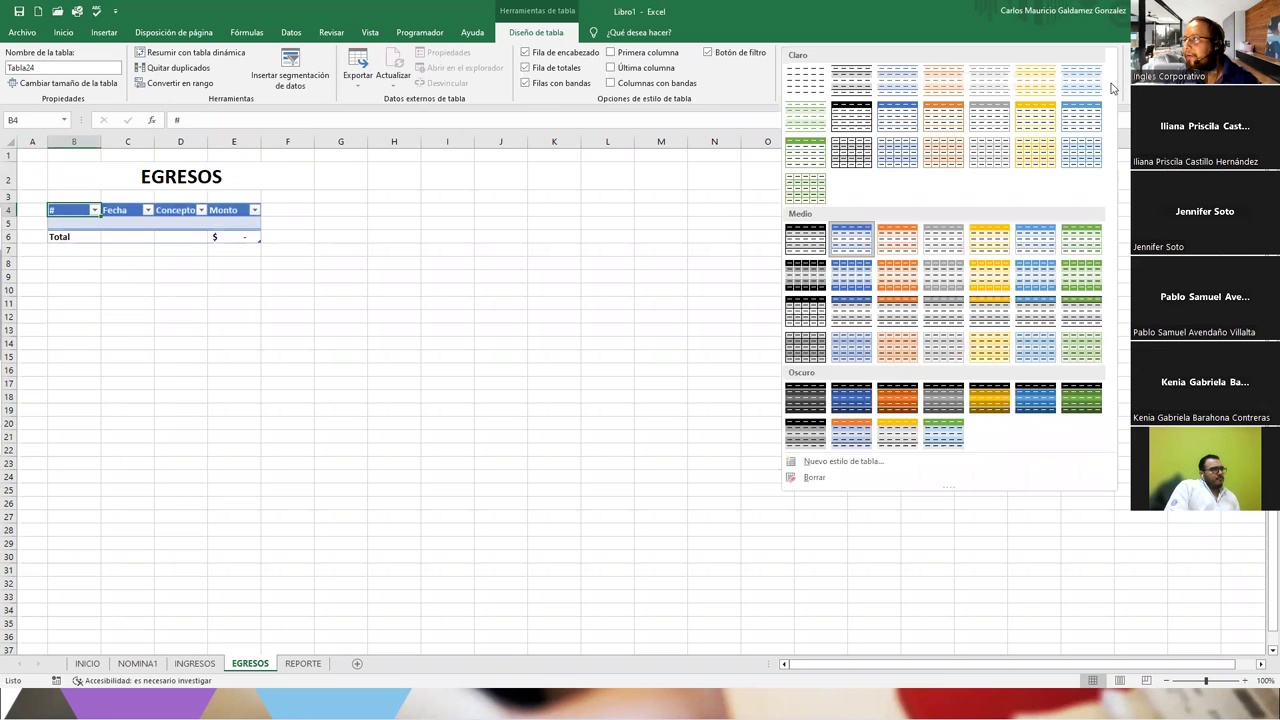
pyautogui.click(901, 400)
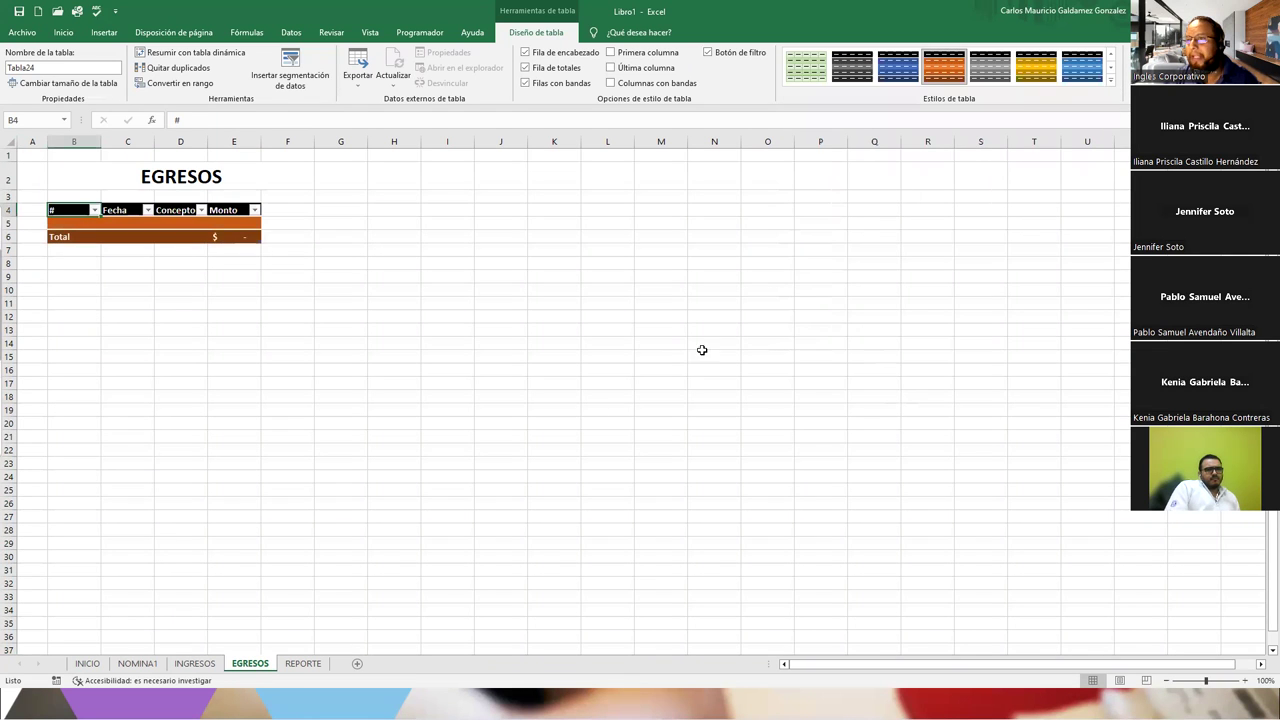
# Apply a dark green table style to the INGRESOS table, then open REPORTE.
pyautogui.click(194, 663)
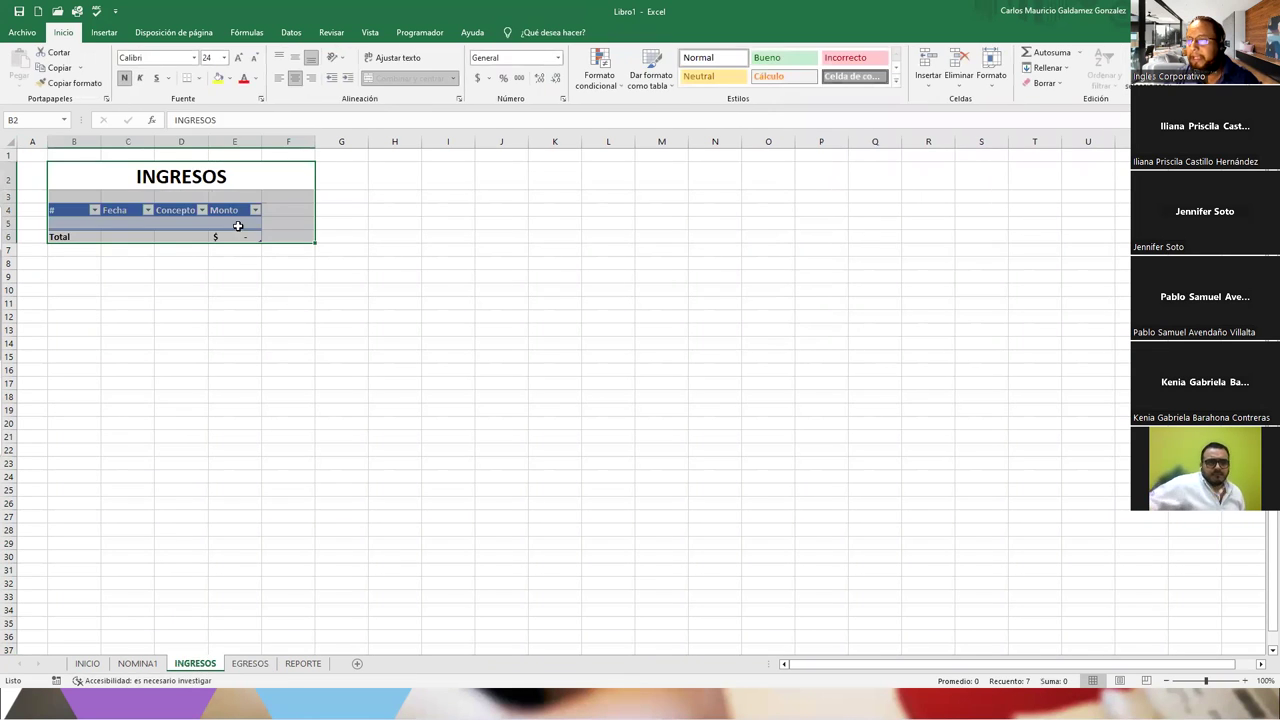
pyautogui.click(88, 210)
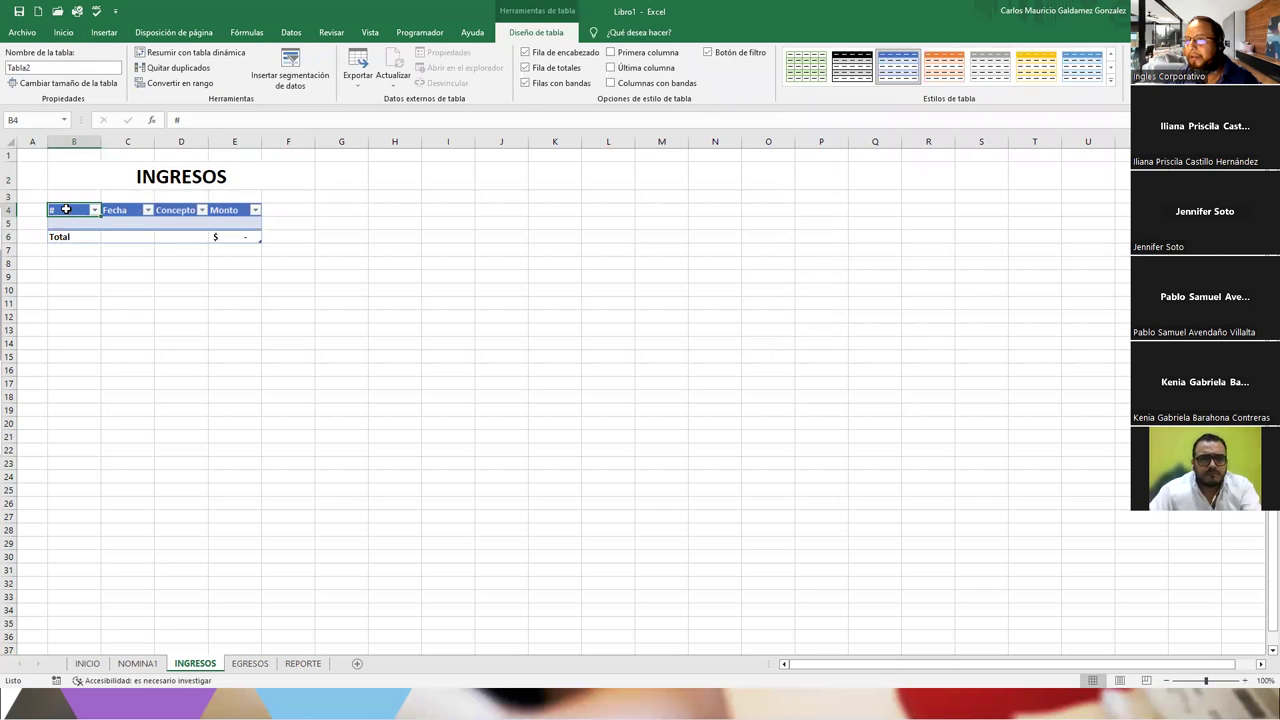
pyautogui.click(1112, 82)
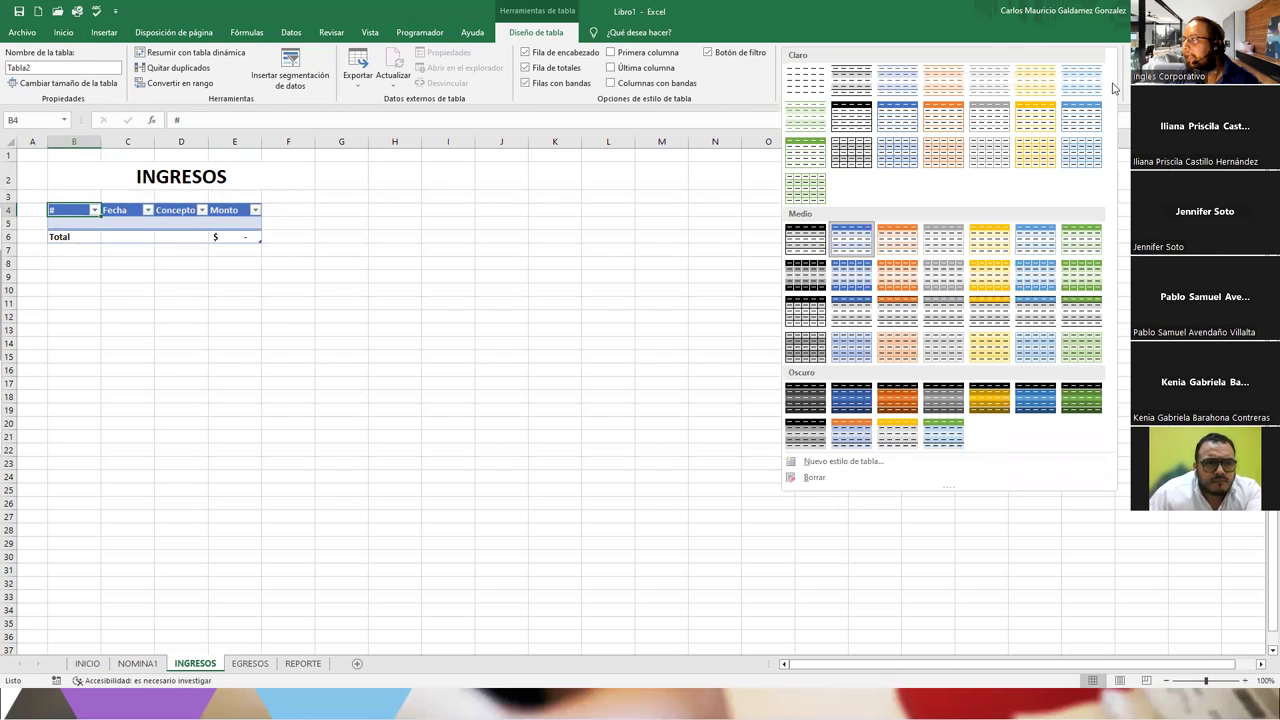
pyautogui.click(1076, 390)
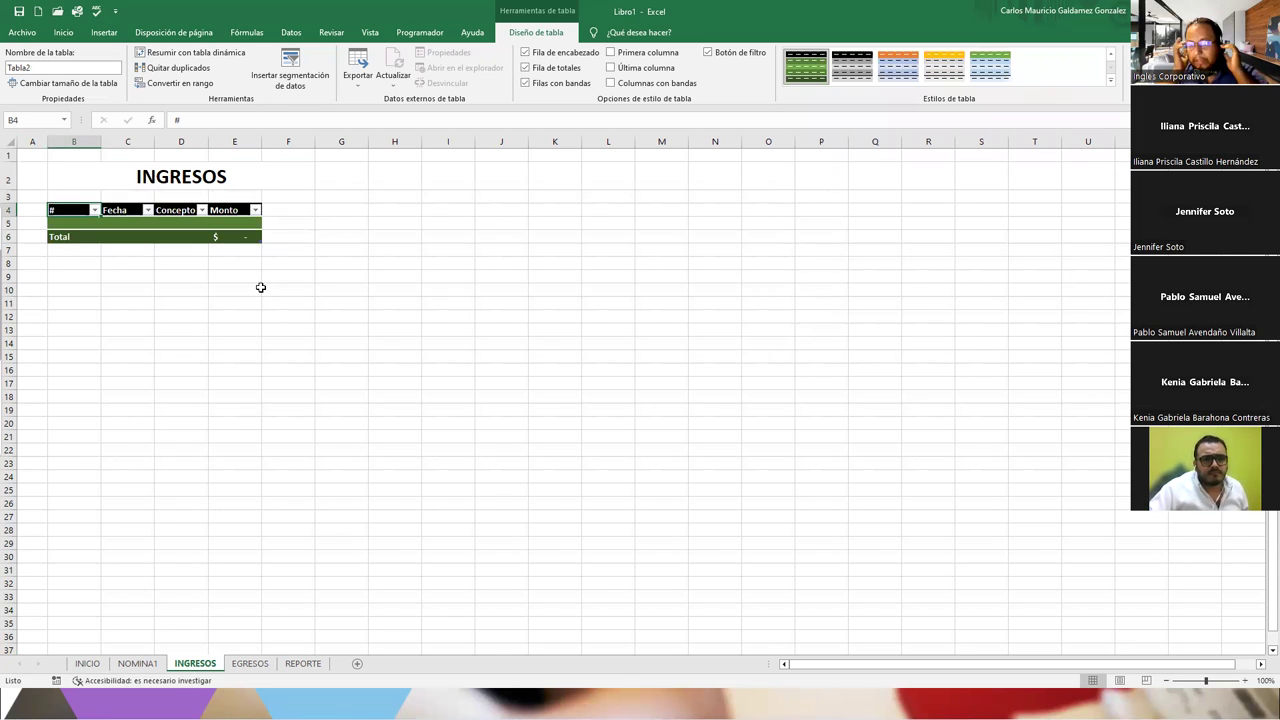
pyautogui.click(303, 668)
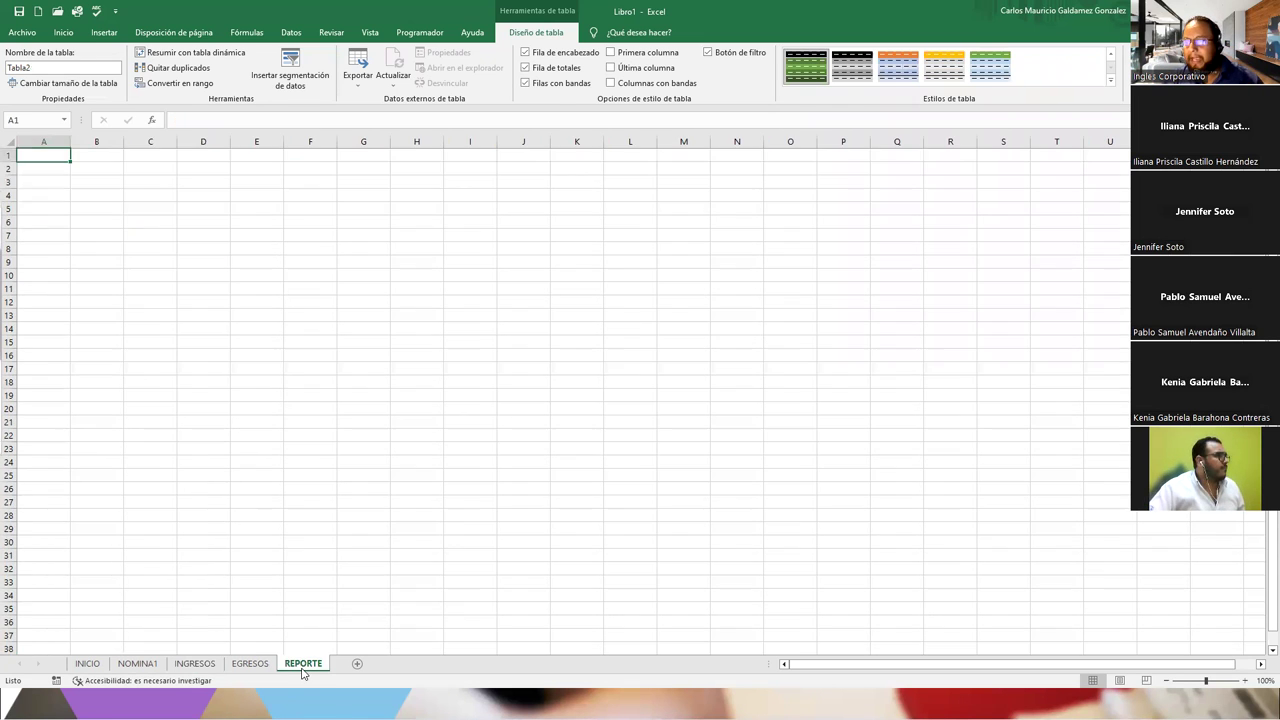
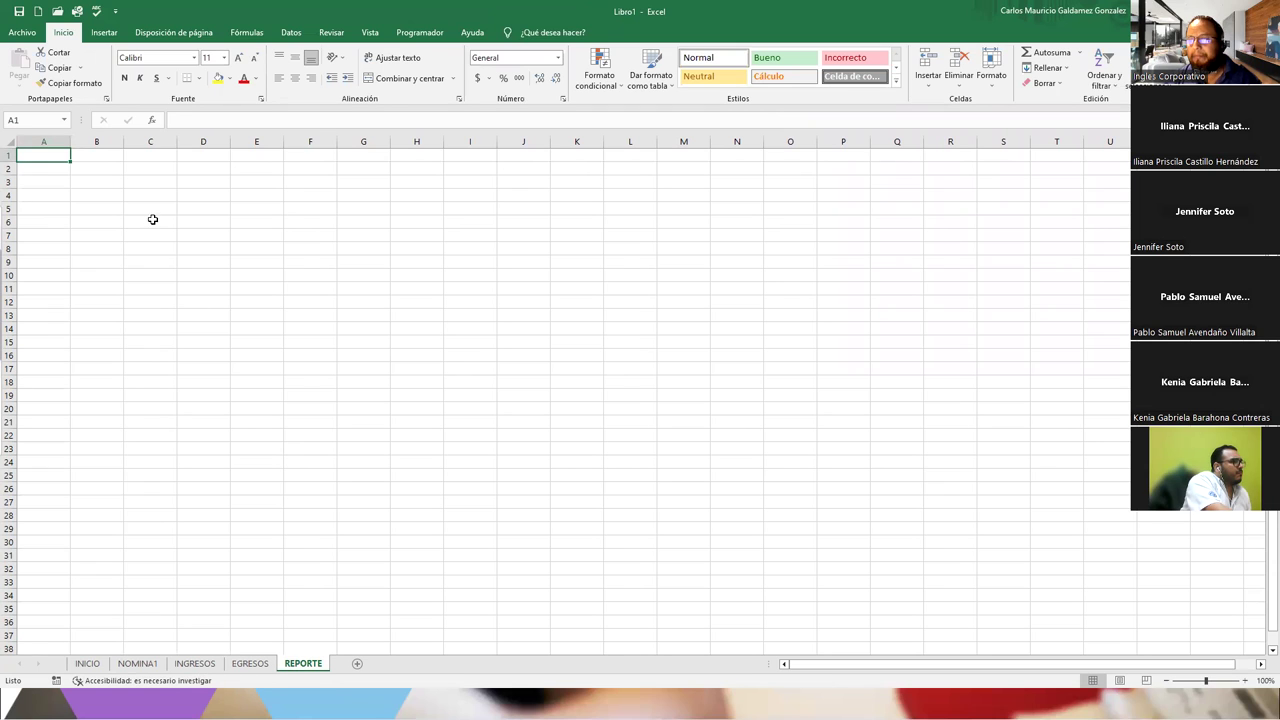
# Enter a formula in B4 that links to the INGRESOS table's Monto total.
pyautogui.click(102, 190)
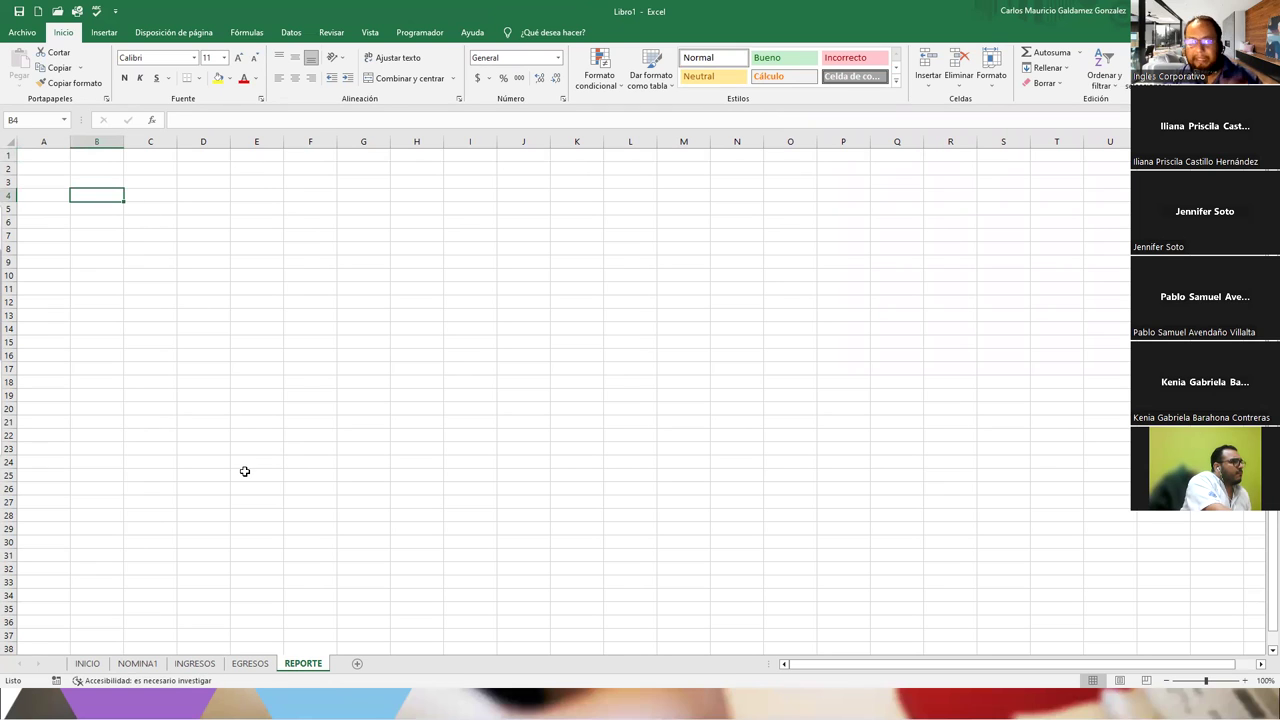
pyautogui.write('=')
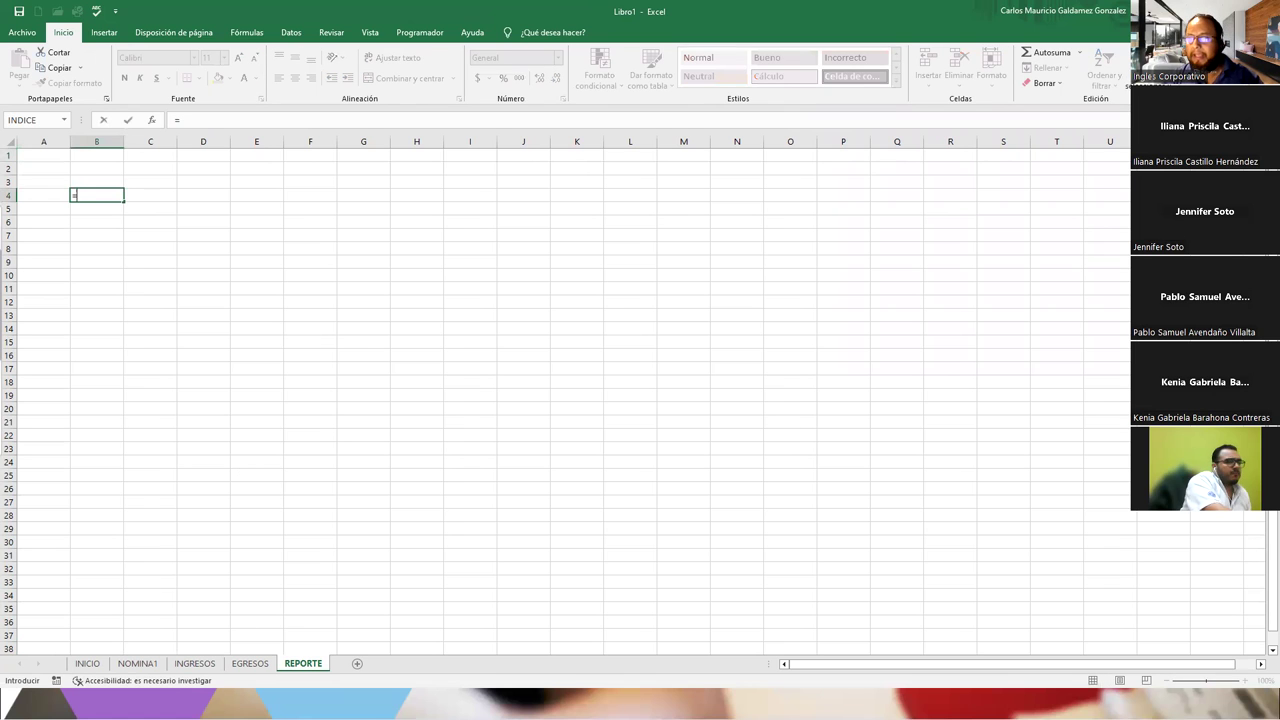
pyautogui.click(195, 664)
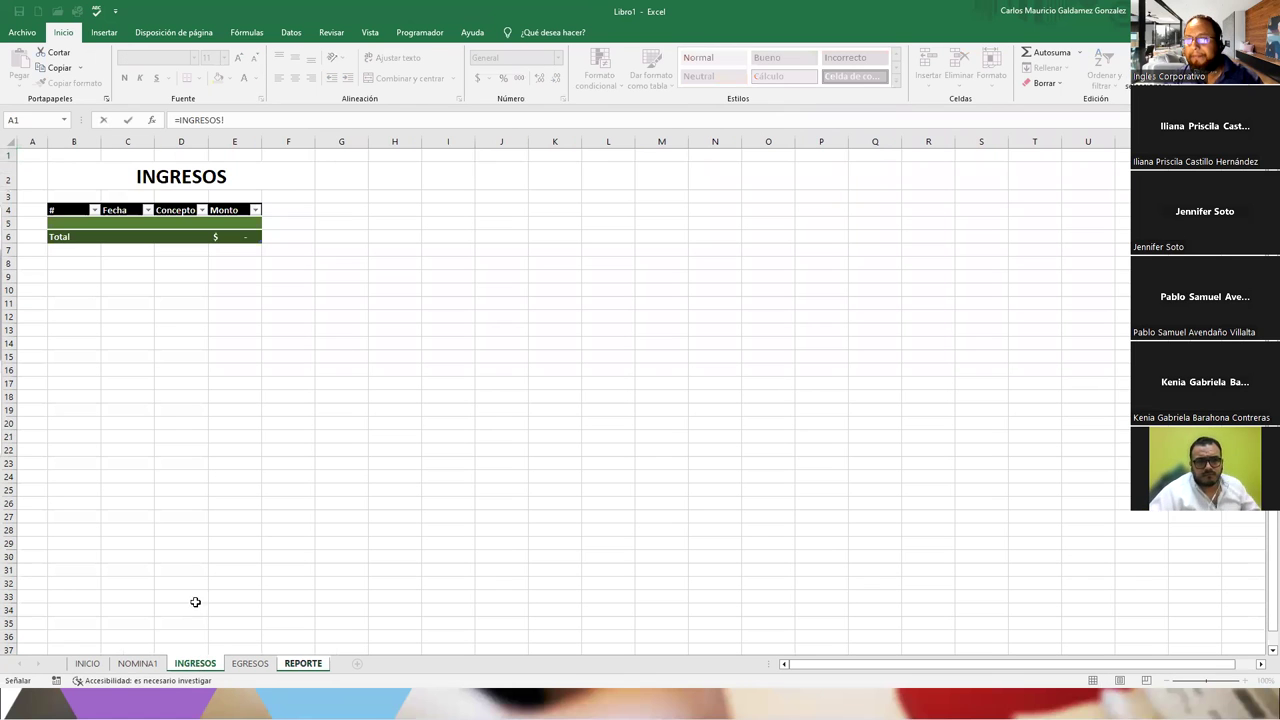
pyautogui.click(237, 236)
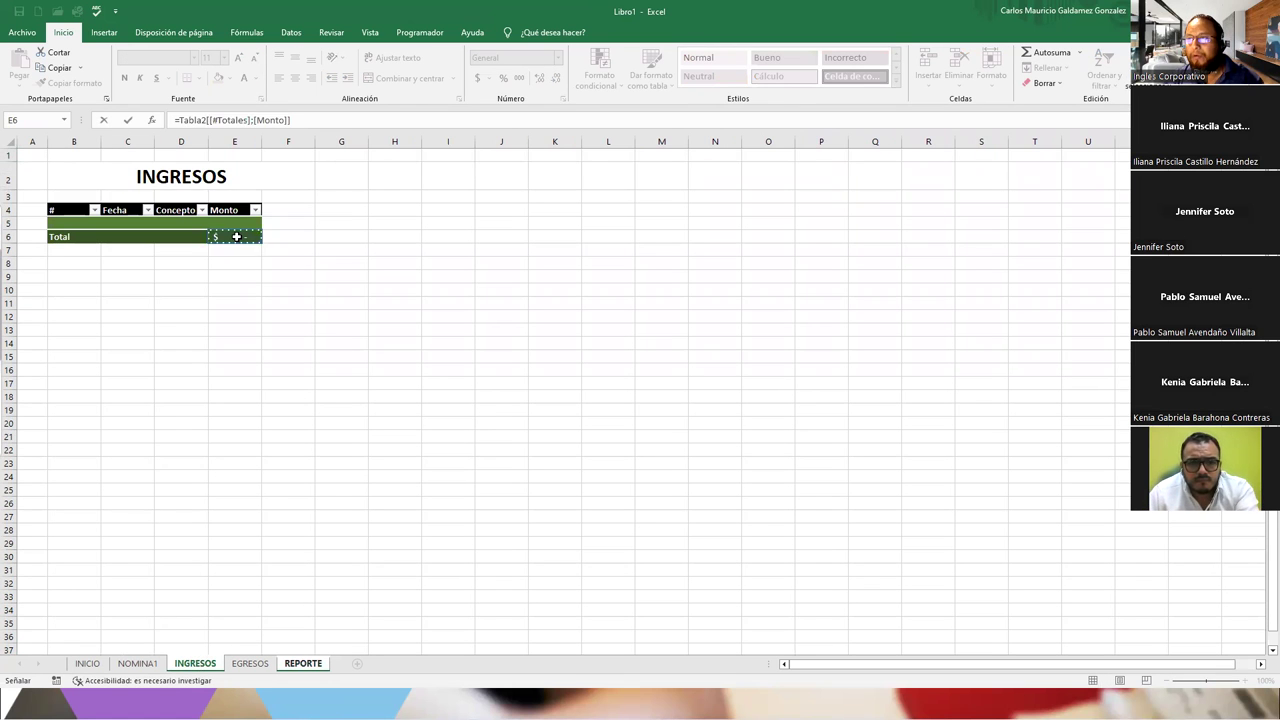
pyautogui.click(297, 666)
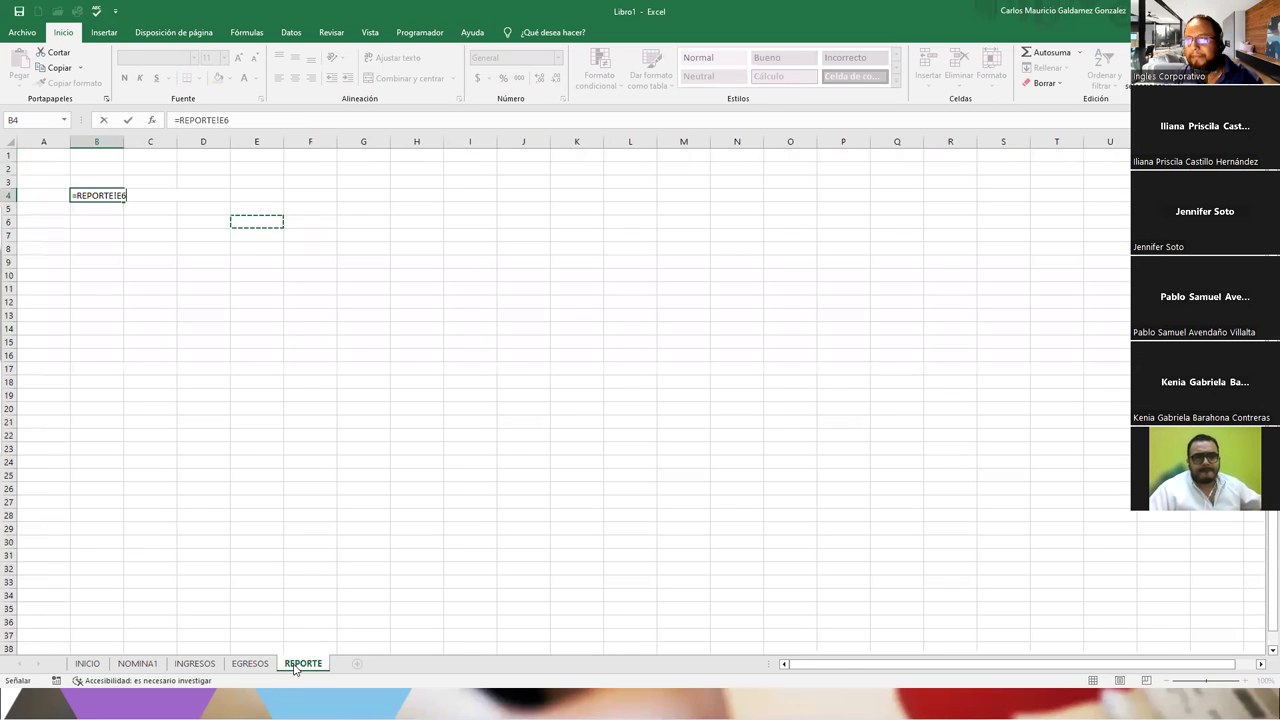
pyautogui.press('Return')
pyautogui.press('Up')
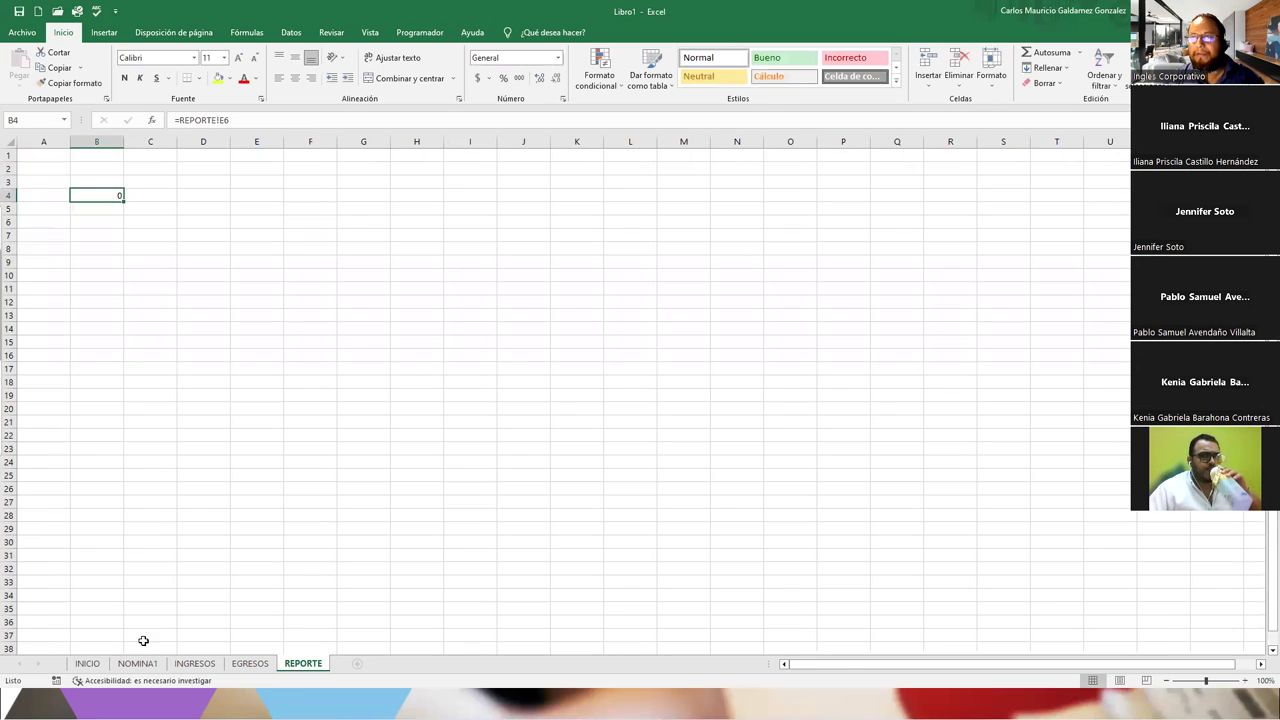
# Label A4 as INGRESOS and A5 as EGRESOS.
pyautogui.click(54, 193)
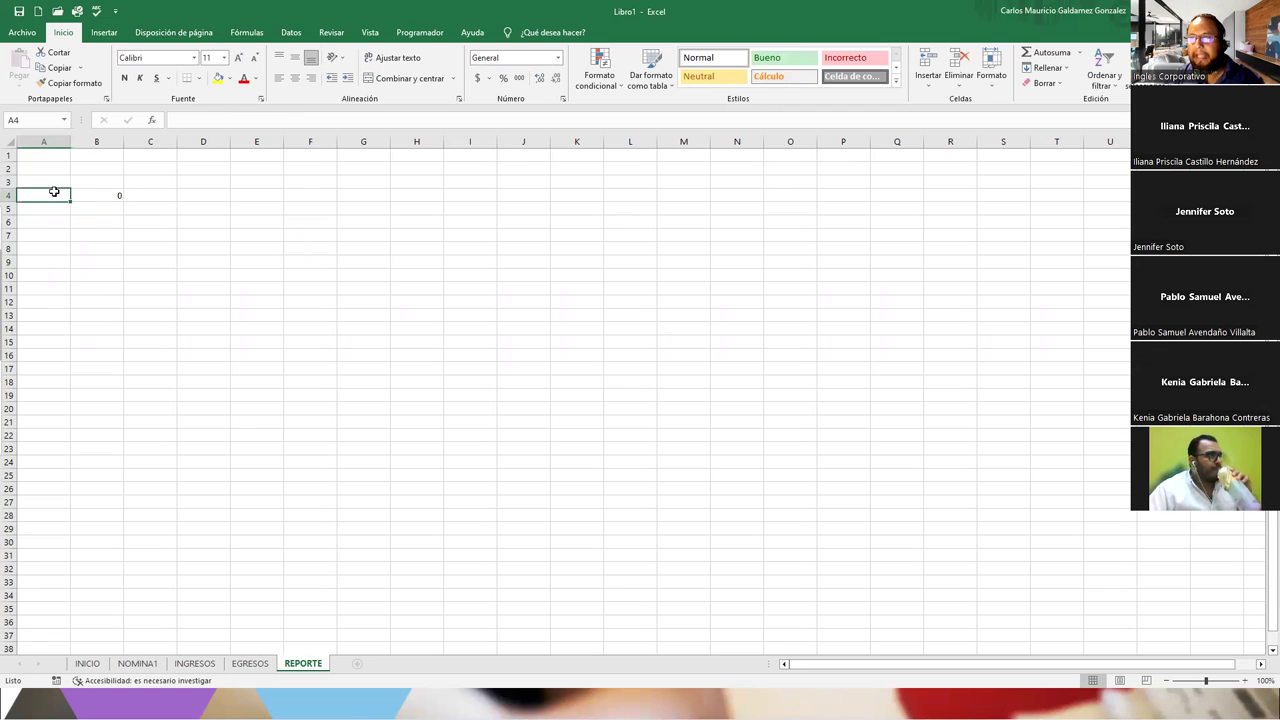
pyautogui.write('IN')
pyautogui.write('SOS')
pyautogui.press('Return')
pyautogui.write('E')
pyautogui.click(54, 192)
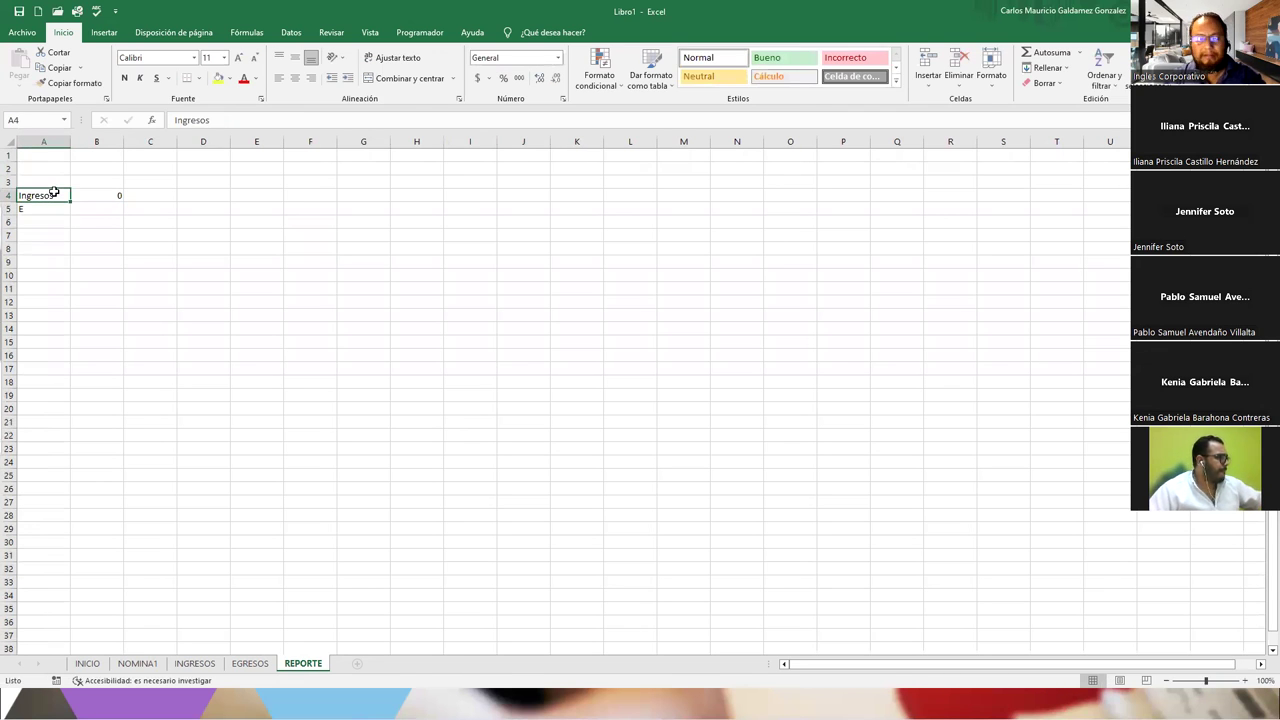
pyautogui.write('INGRESOS')
pyautogui.press('Return')
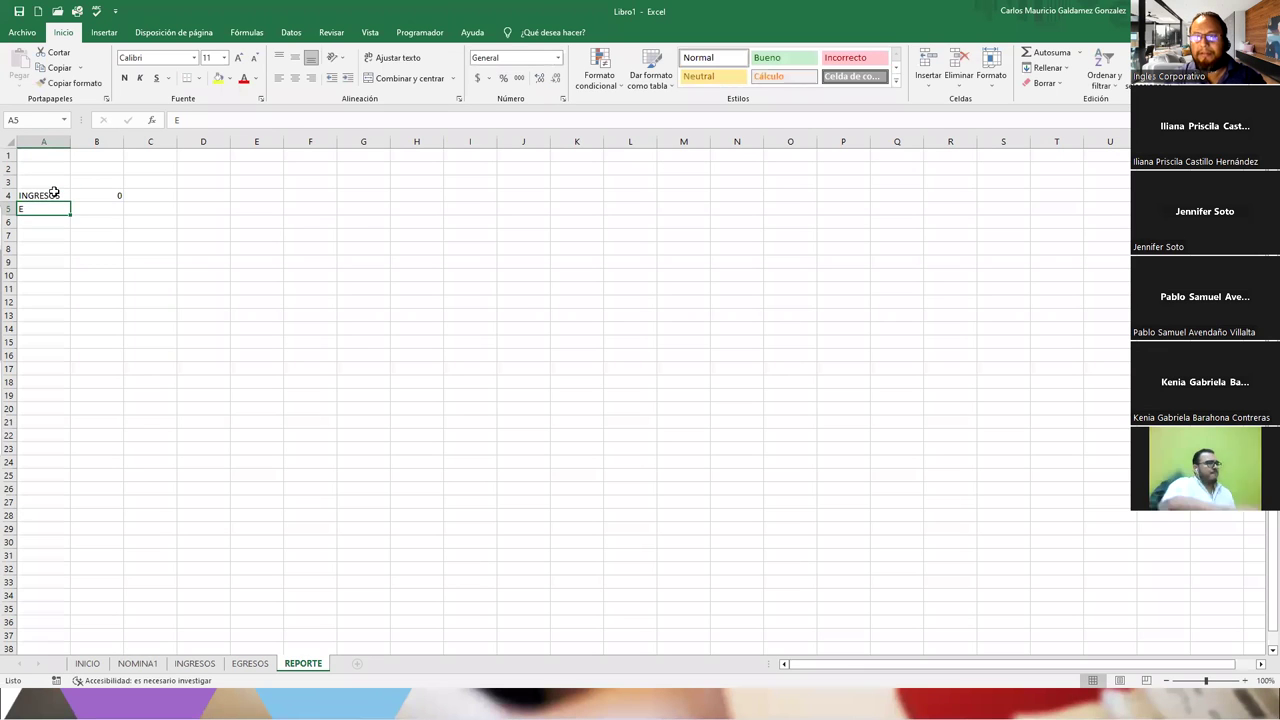
pyautogui.write('EGRESOS')
pyautogui.press('Return')
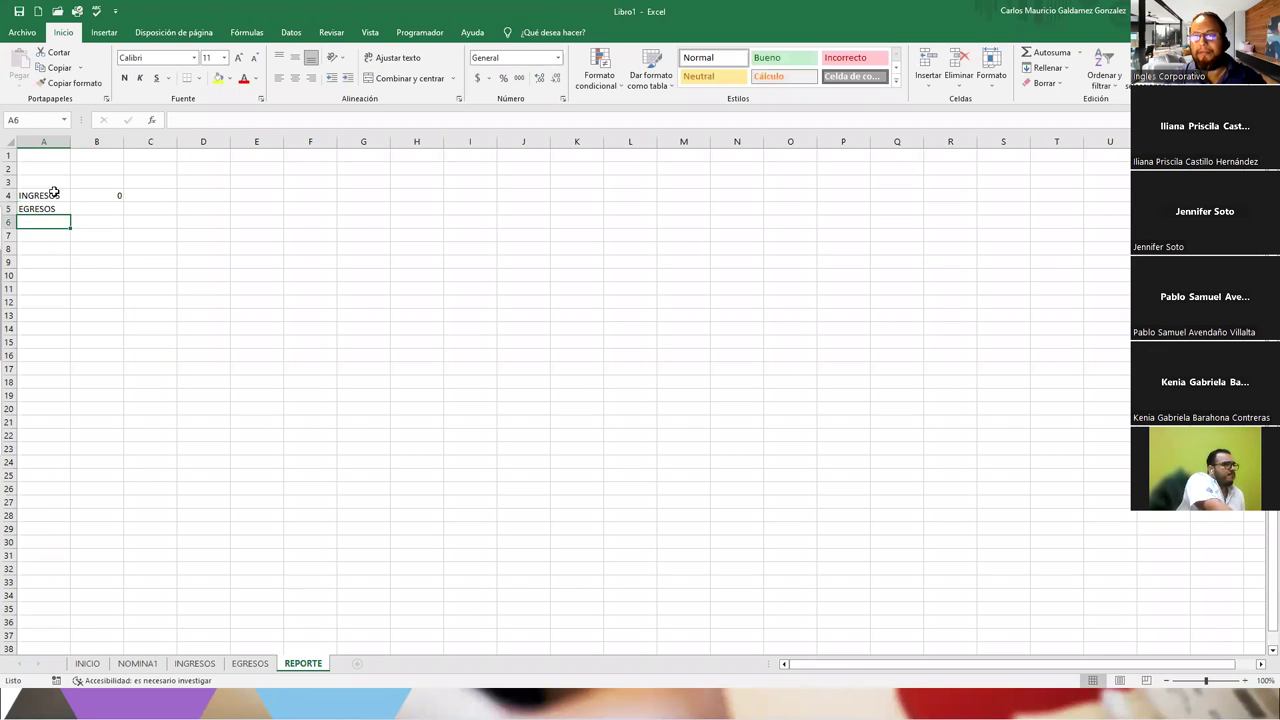
# Enter a formula in B5 that links to the EGRESOS table's Monto total.
pyautogui.click(85, 206)
pyautogui.write('=')
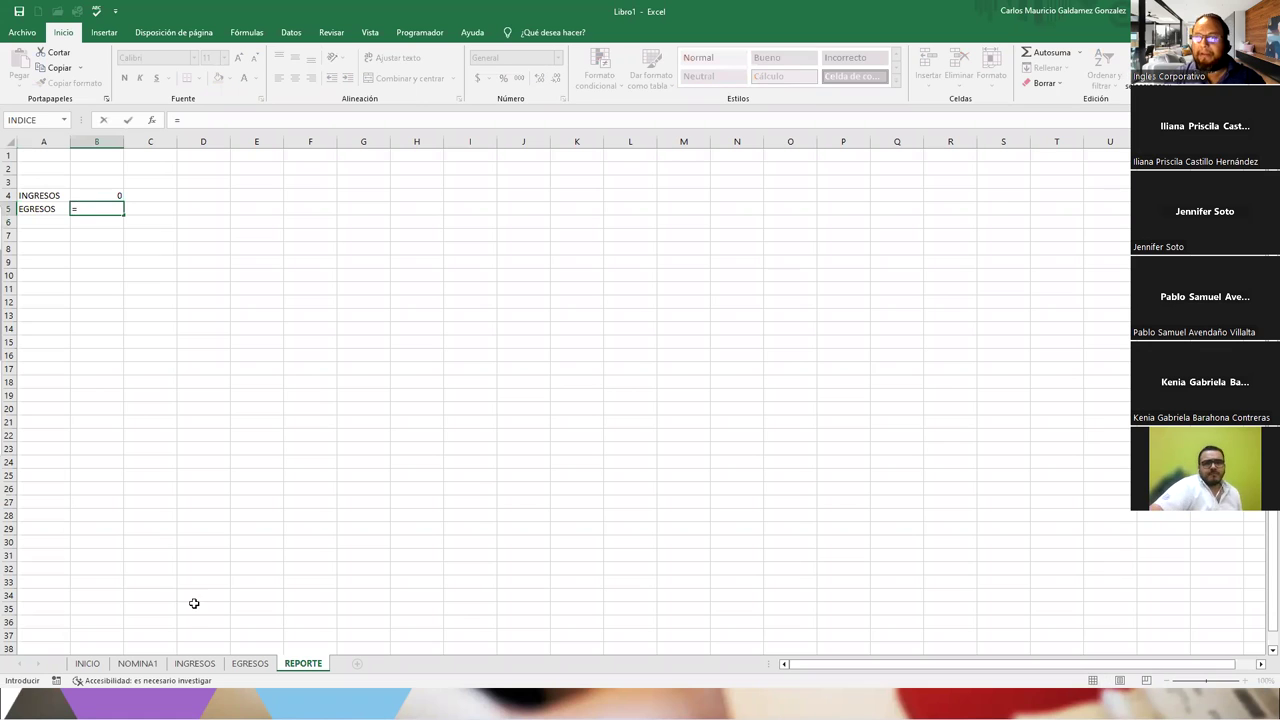
pyautogui.click(250, 663)
pyautogui.click(236, 237)
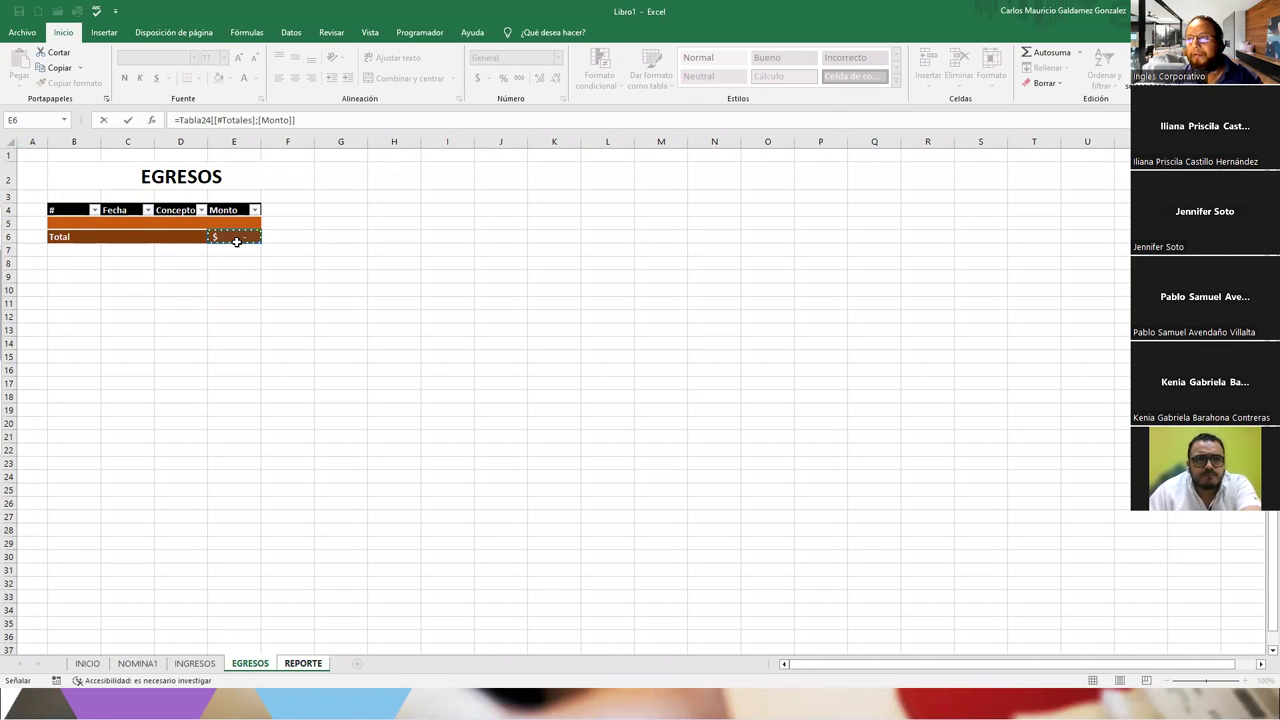
pyautogui.press('Return')
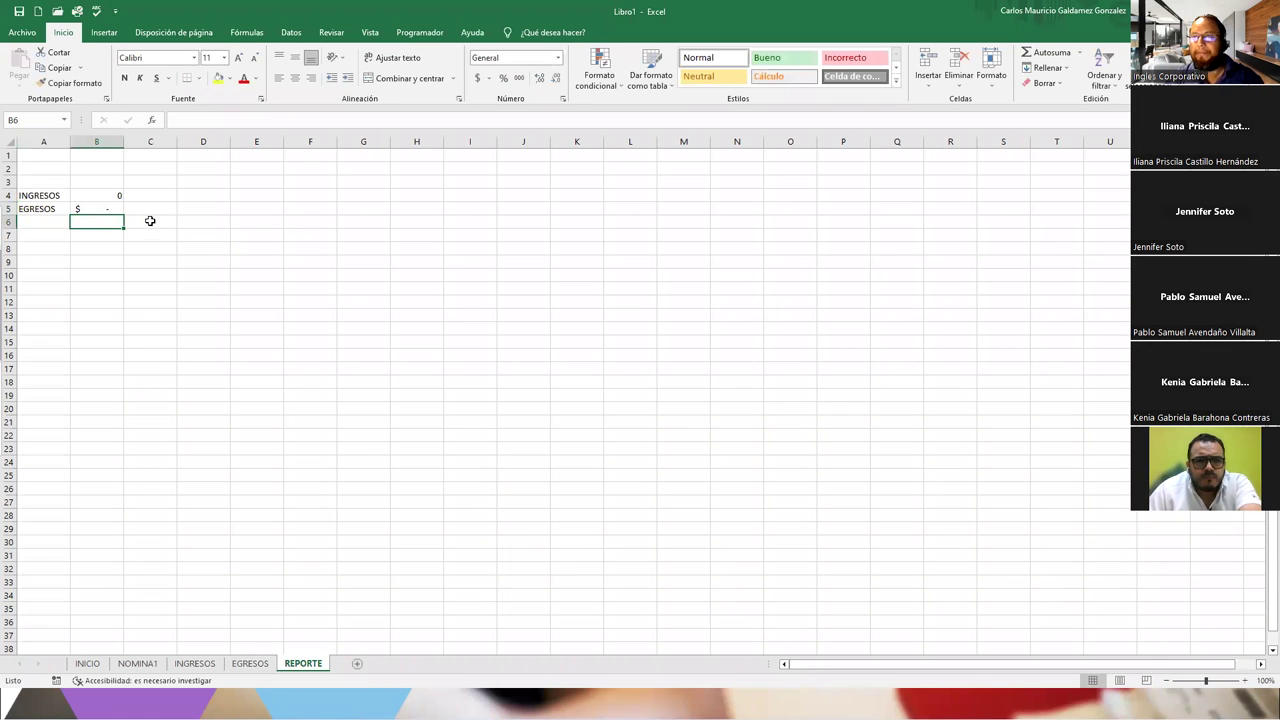
# Format B5 and B4 as Accounting, then go to the INGRESOS sheet's first data row.
pyautogui.click(108, 207)
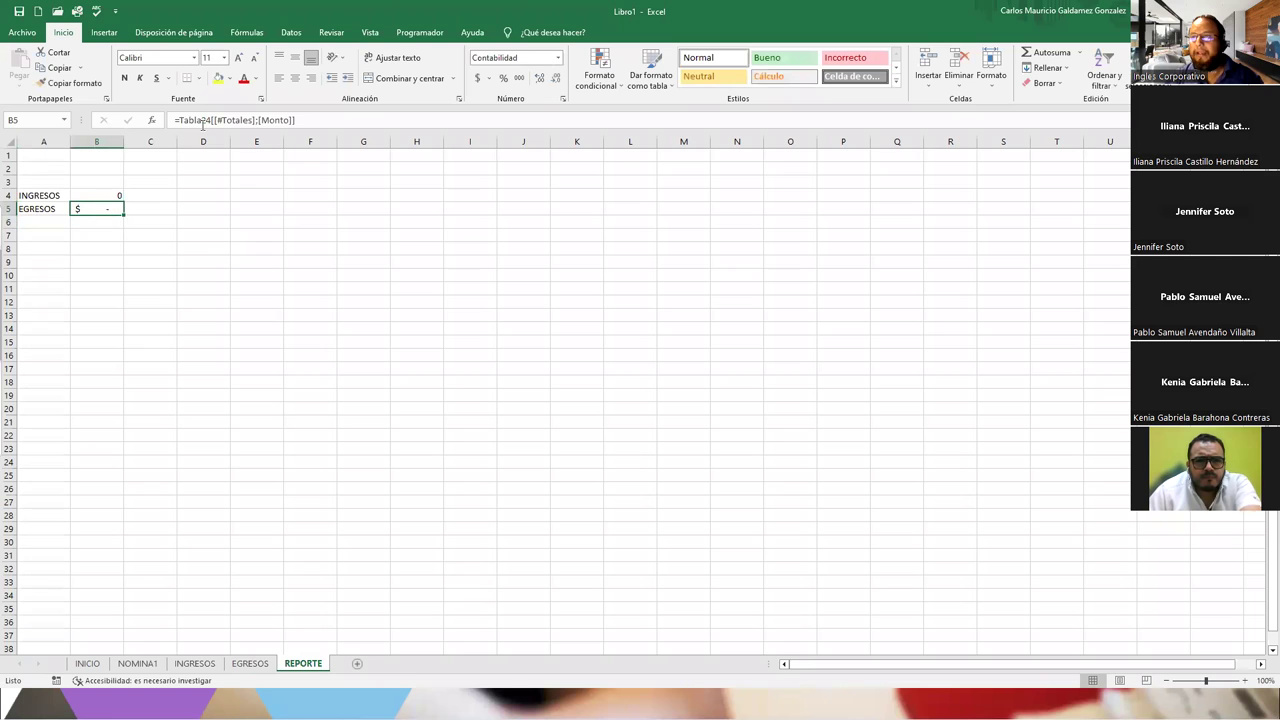
pyautogui.click(476, 80)
pyautogui.click(83, 195)
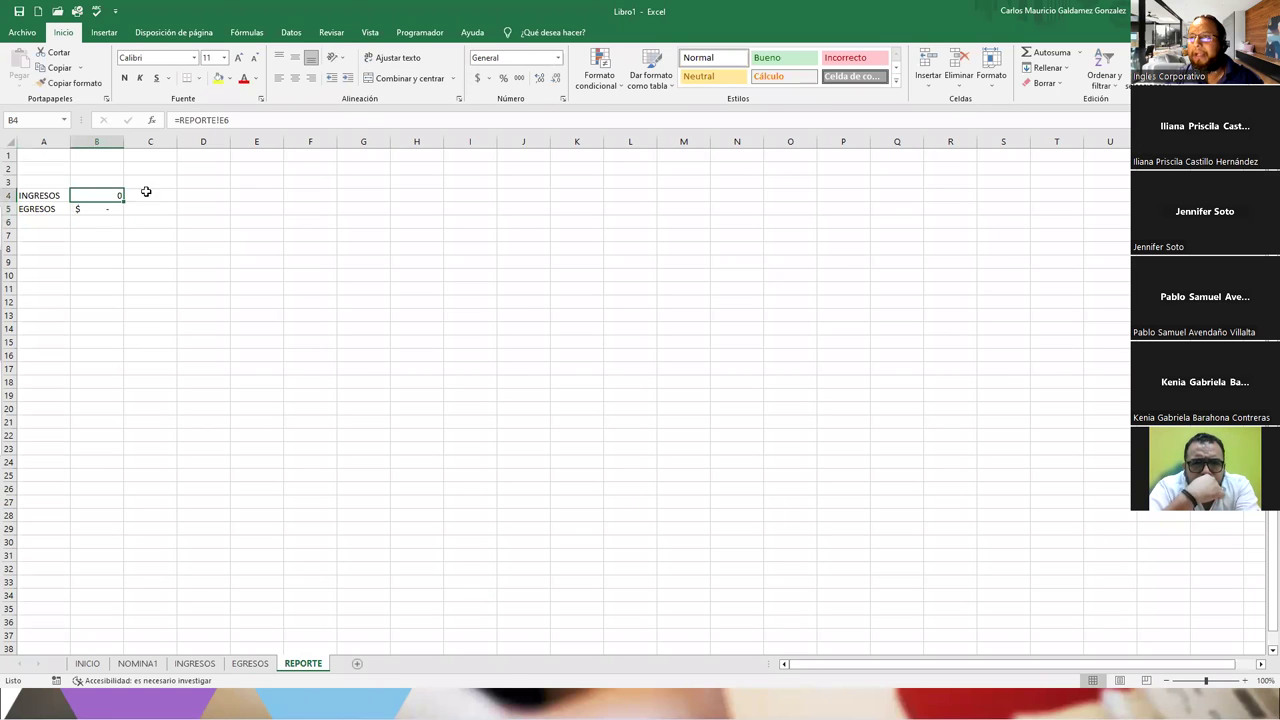
pyautogui.click(476, 78)
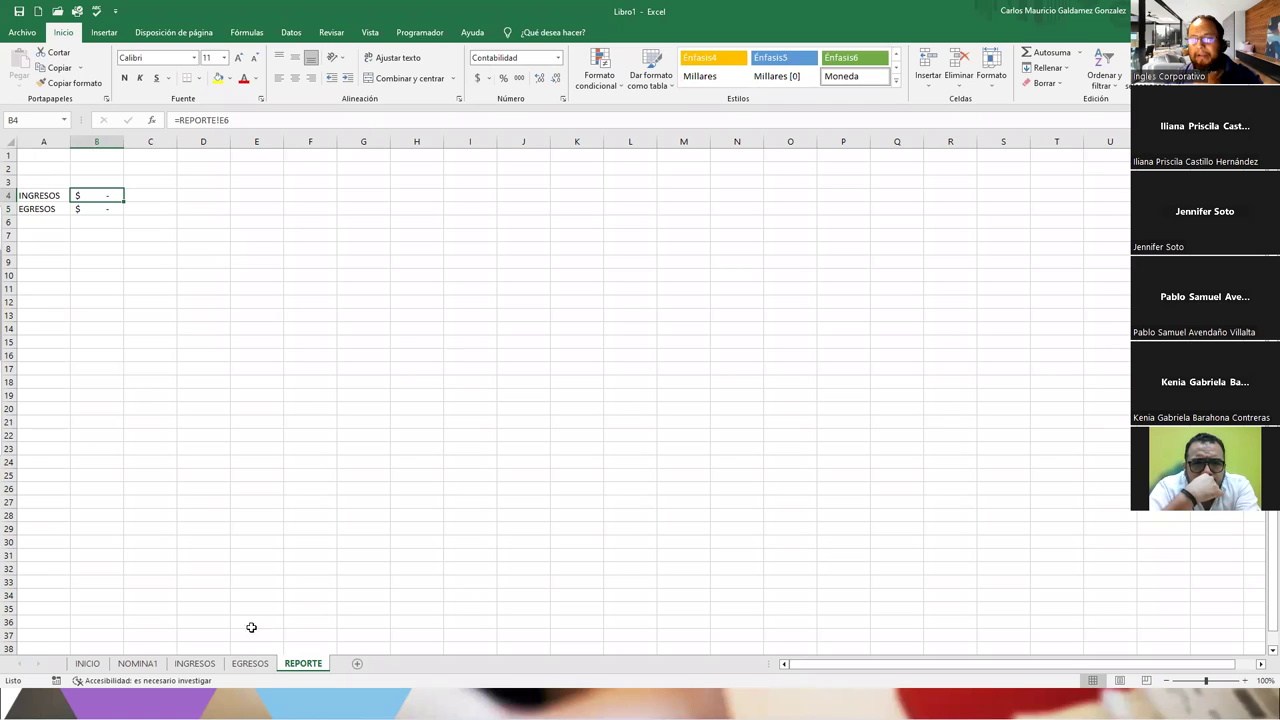
pyautogui.click(195, 664)
pyautogui.click(79, 227)
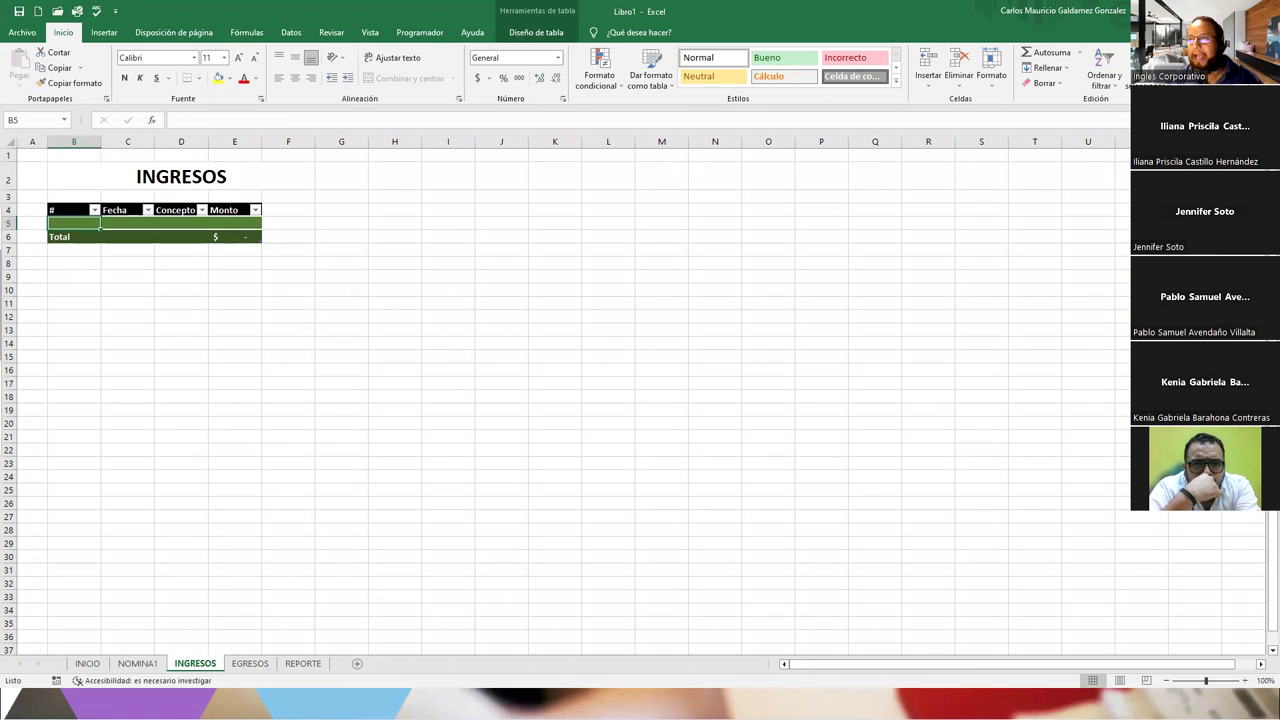
# Add record 1 for Ventiladores with a $30.00 Monto through the data-entry form.
pyautogui.hotkey('alt', '5')
pyautogui.write('1')
pyautogui.press('Tab')
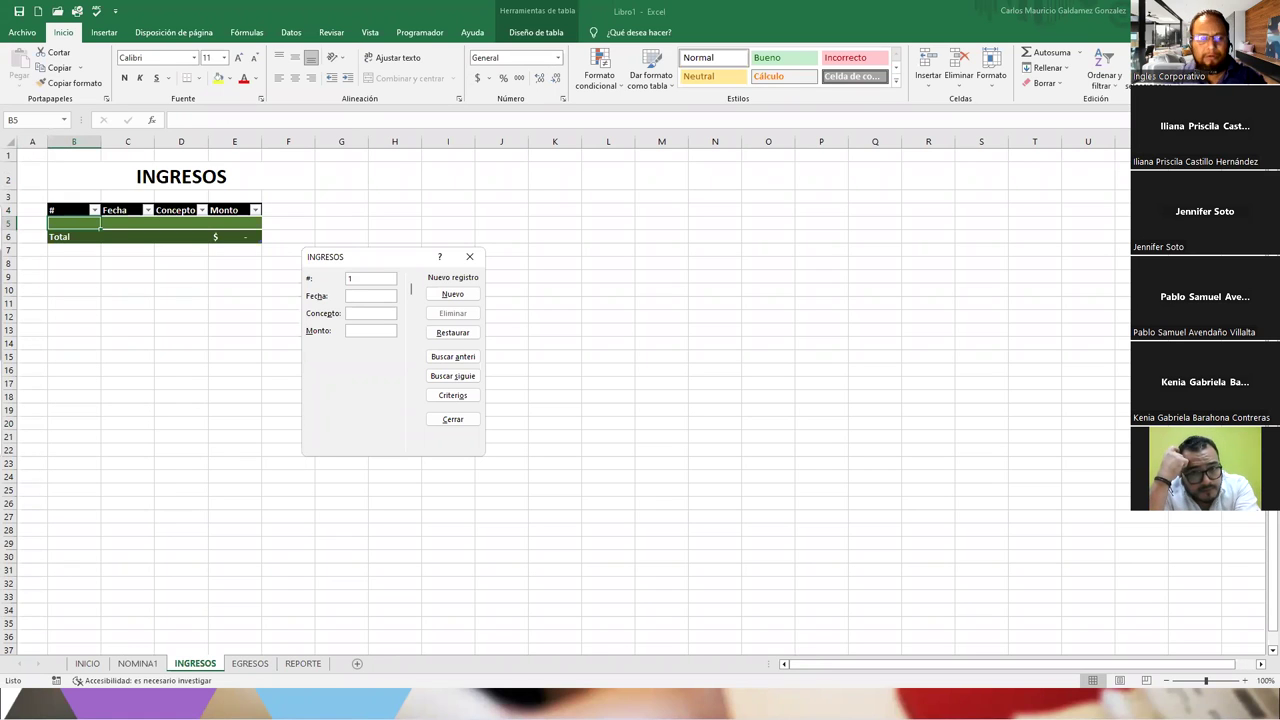
pyautogui.write('7/3/2923')
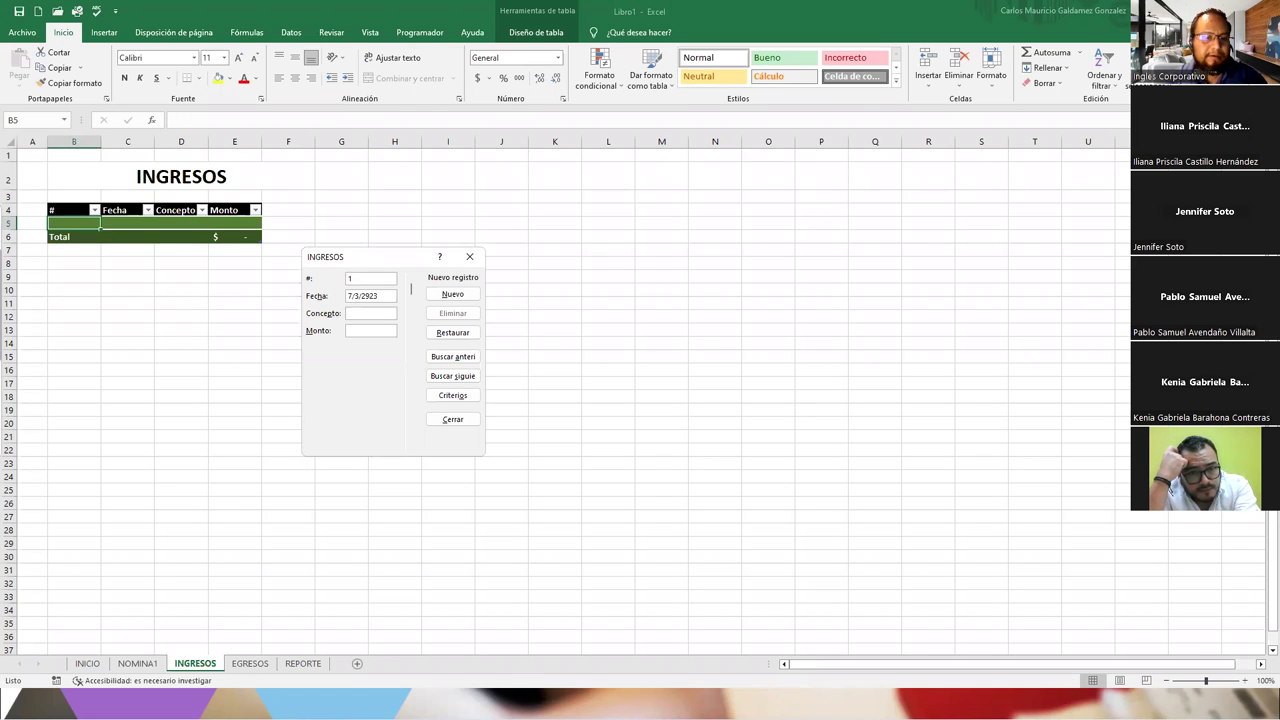
pyautogui.write('p')
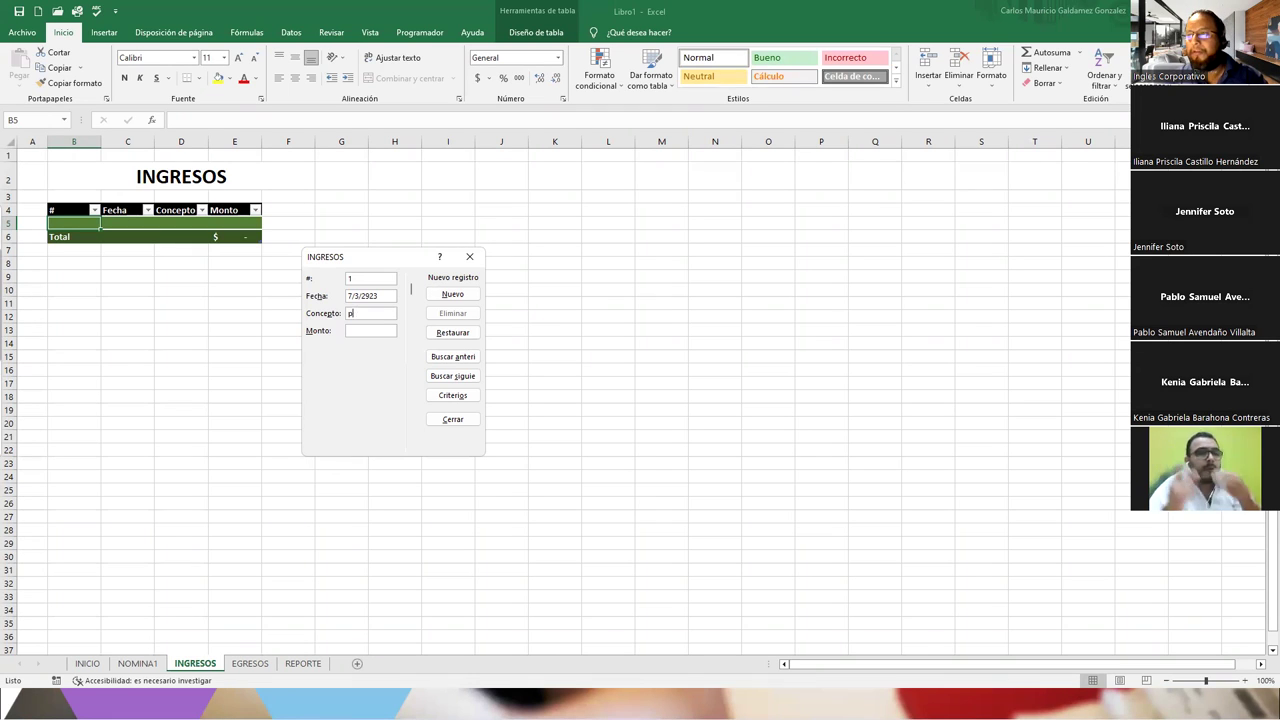
pyautogui.press('BackSpace')
pyautogui.write('Venti')
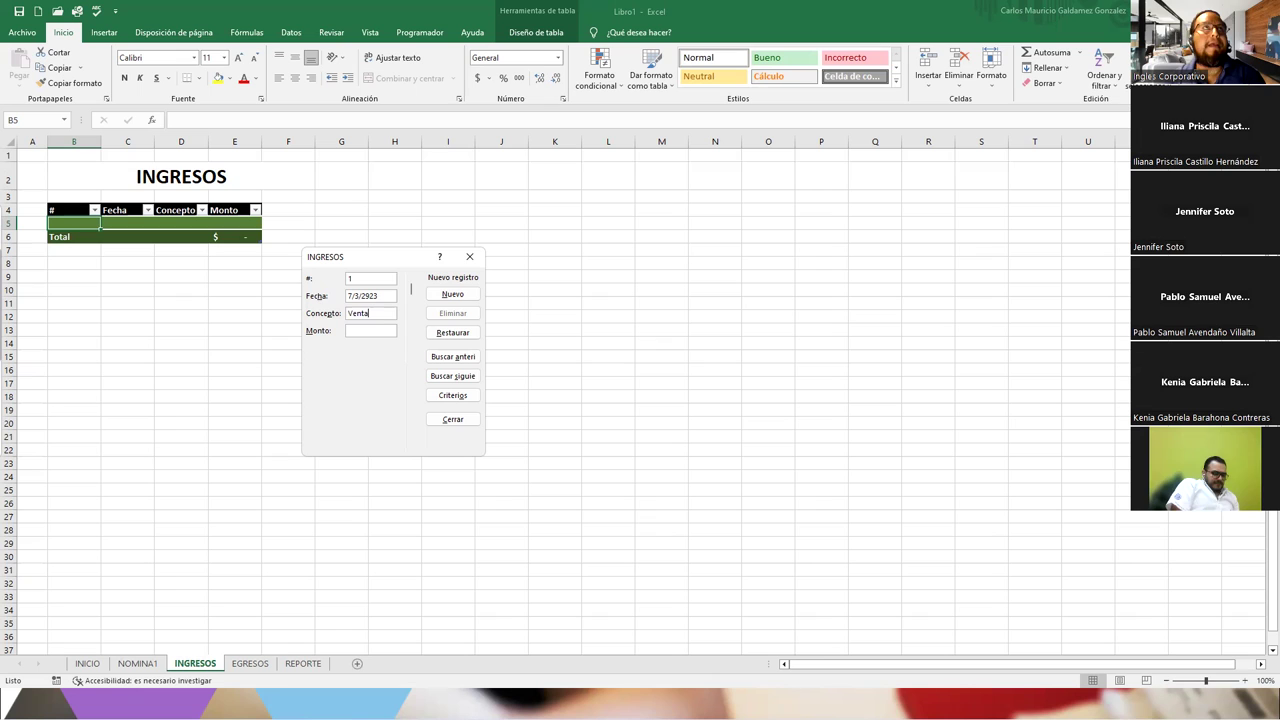
pyautogui.write('ladores')
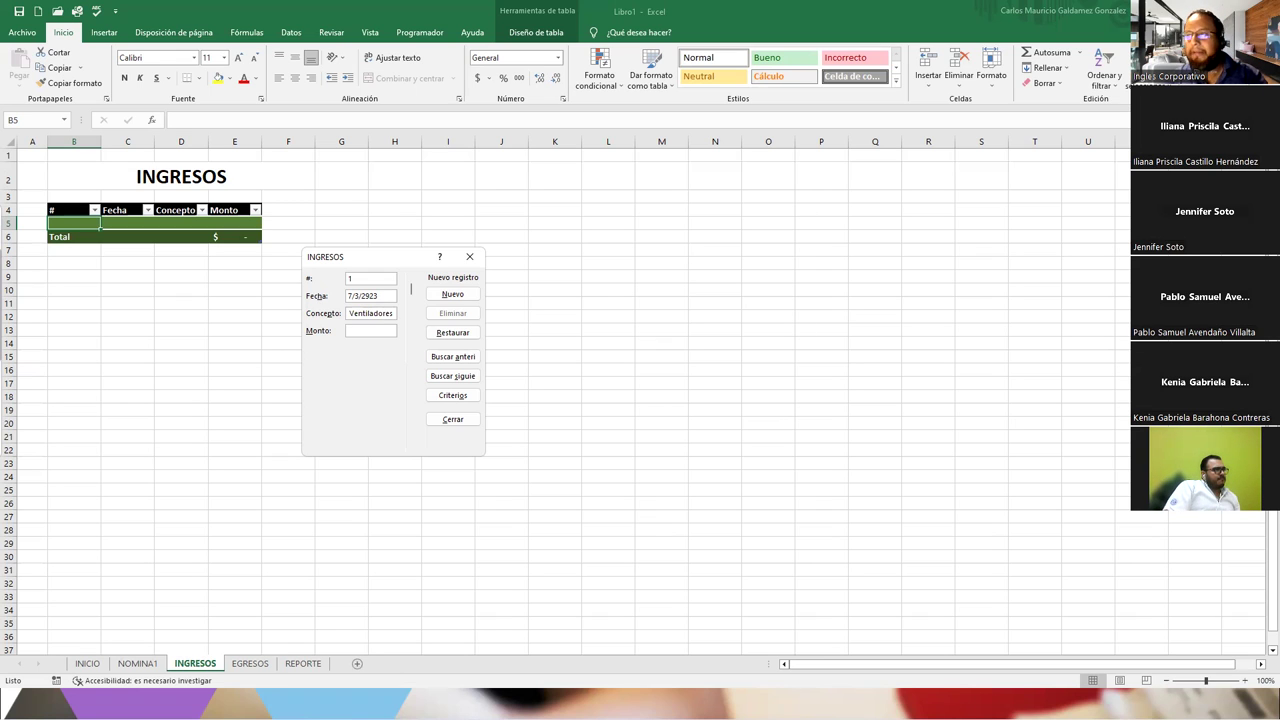
pyautogui.press('Tab')
pyautogui.write('30')
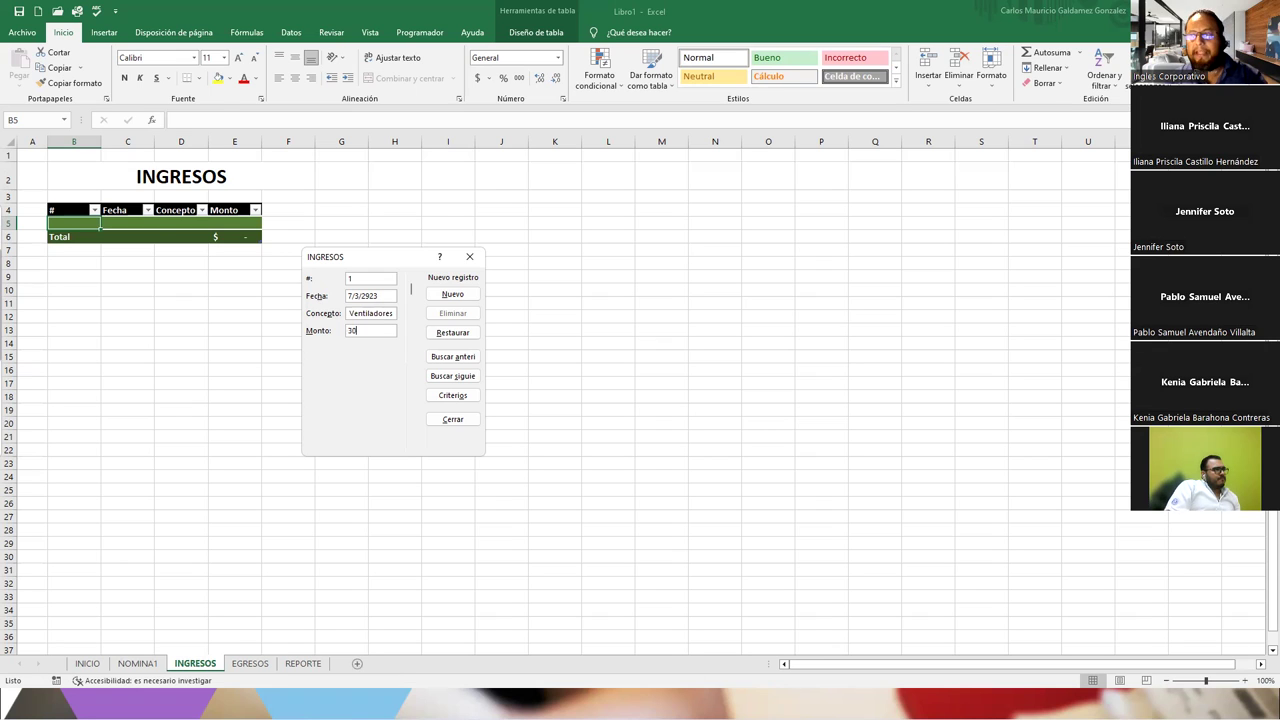
pyautogui.press('Return')
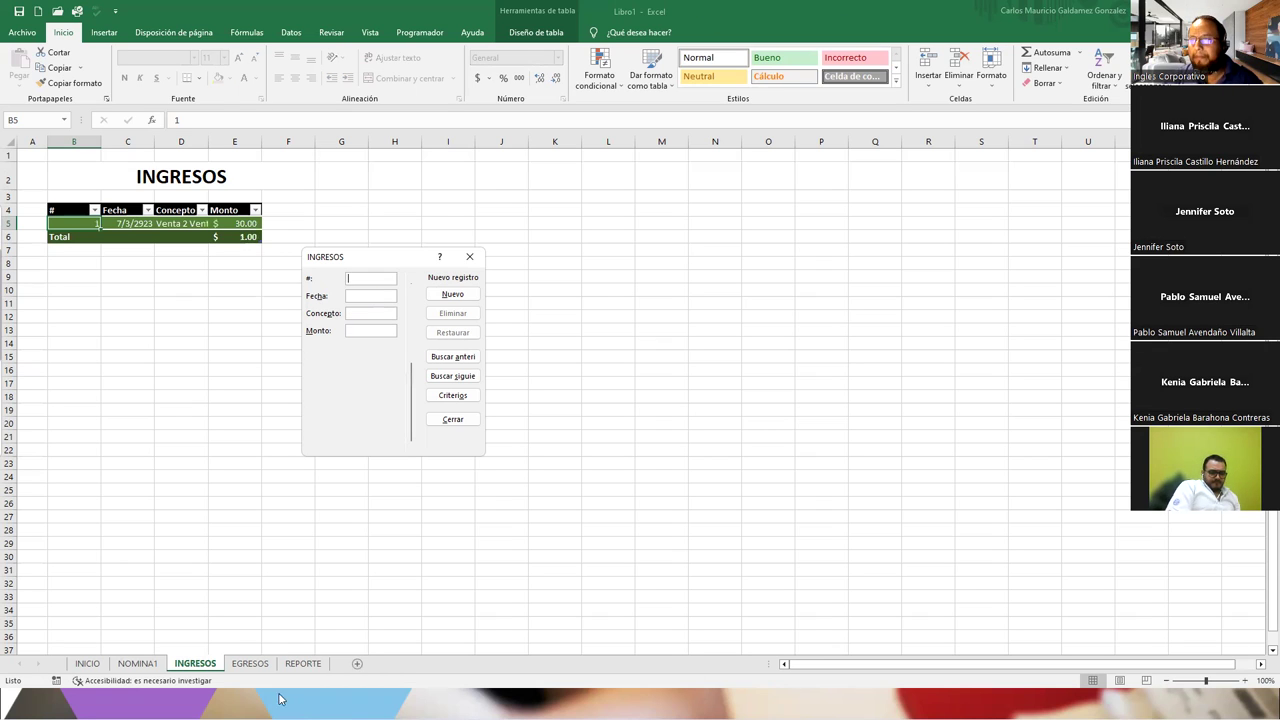
pyautogui.click(453, 419)
# Switch the INGRESOS Total row to Suma so Monto totals $30.00, then return to REPORTE.
pyautogui.click(302, 663)
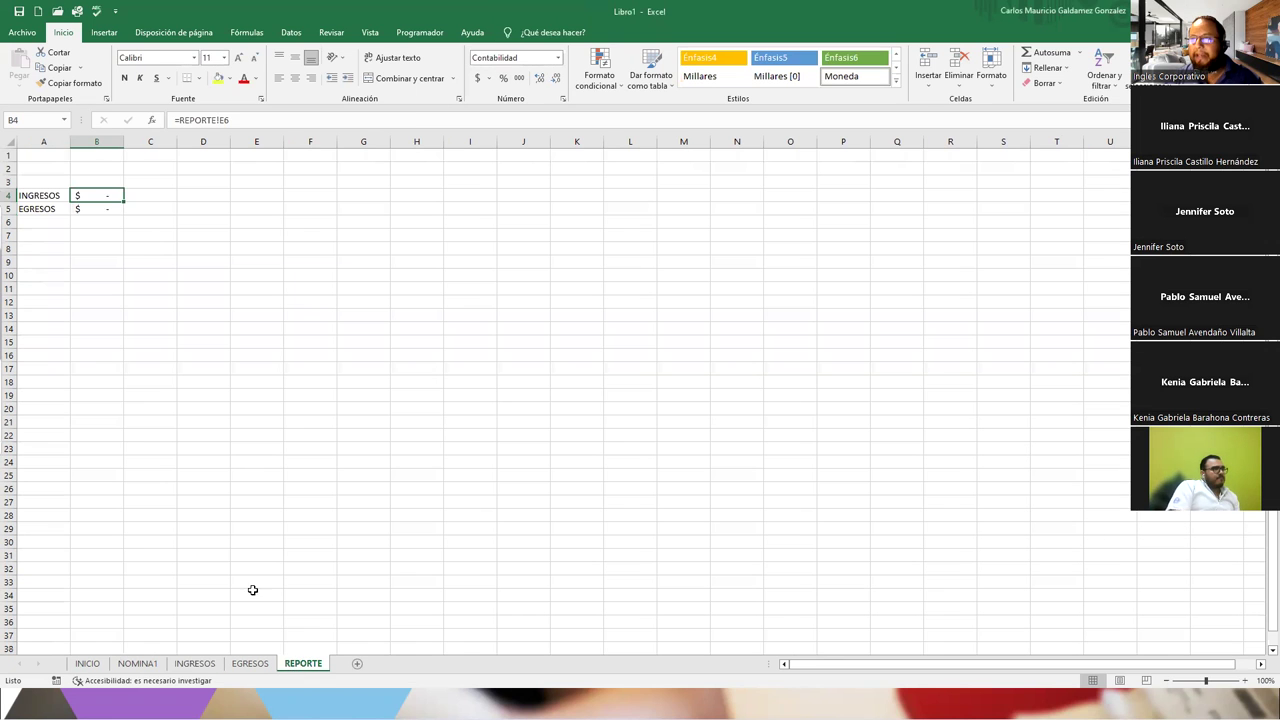
pyautogui.click(194, 663)
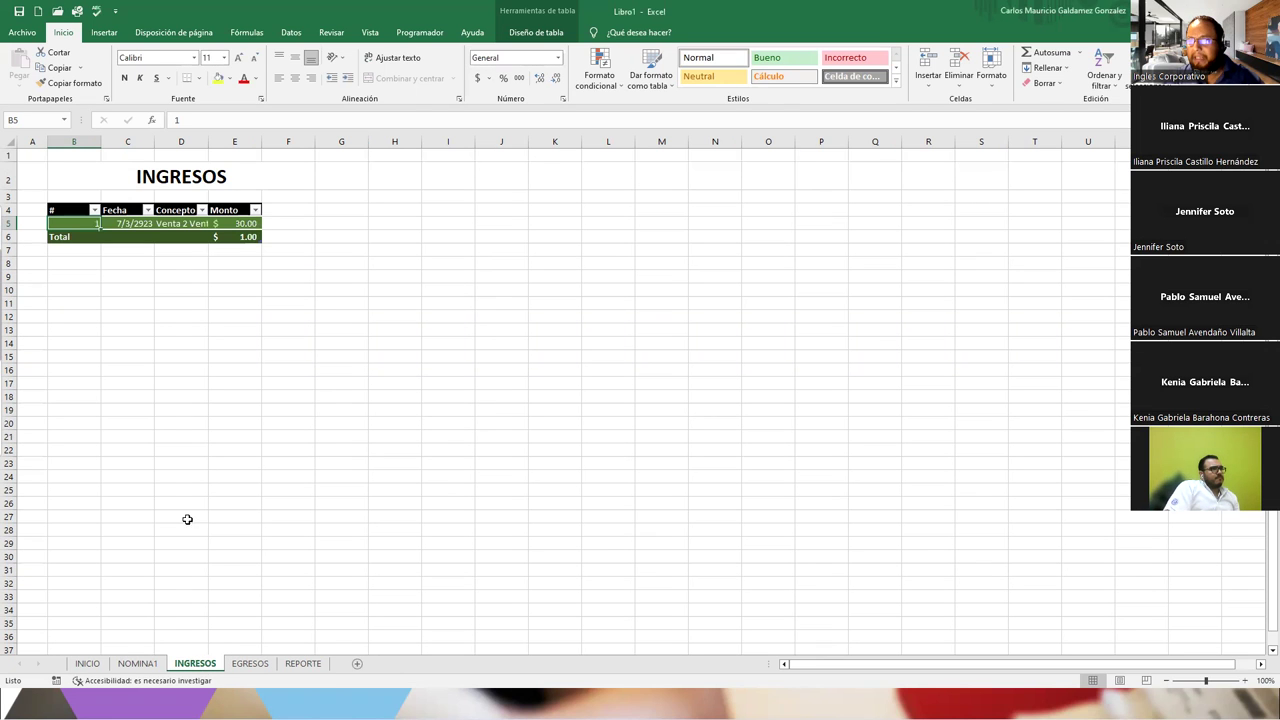
pyautogui.click(233, 239)
pyautogui.click(267, 238)
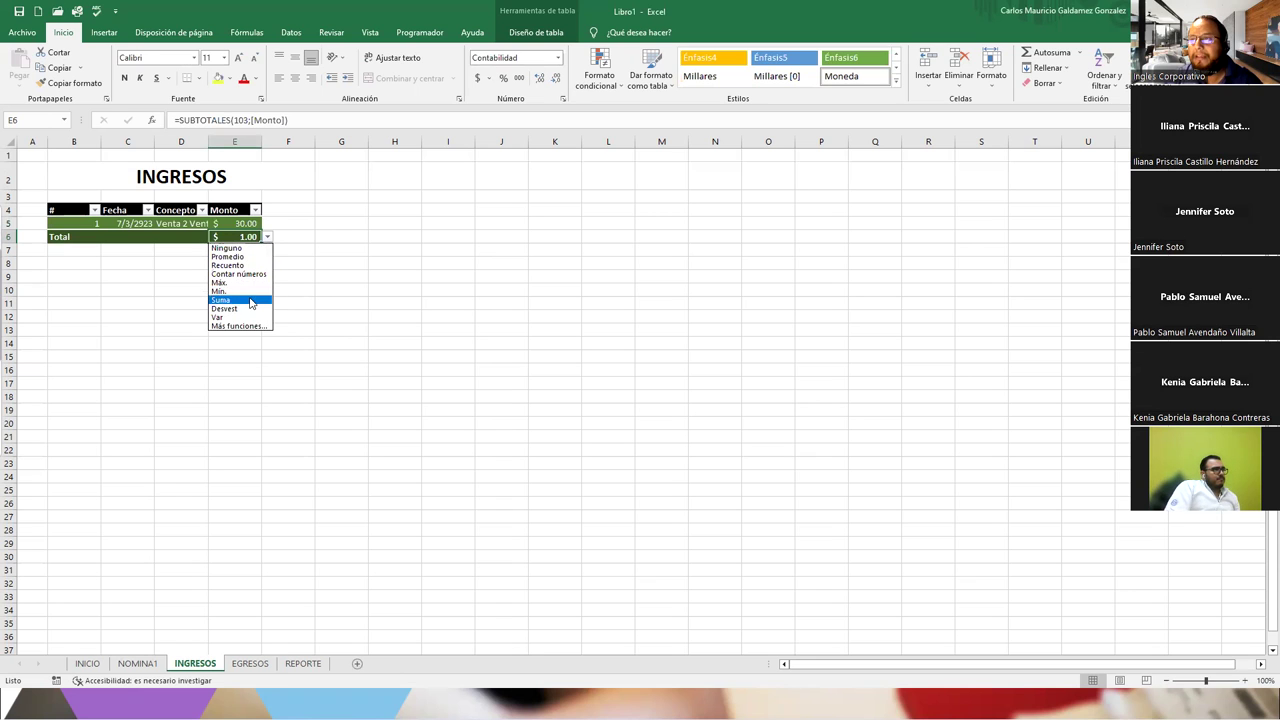
pyautogui.click(248, 299)
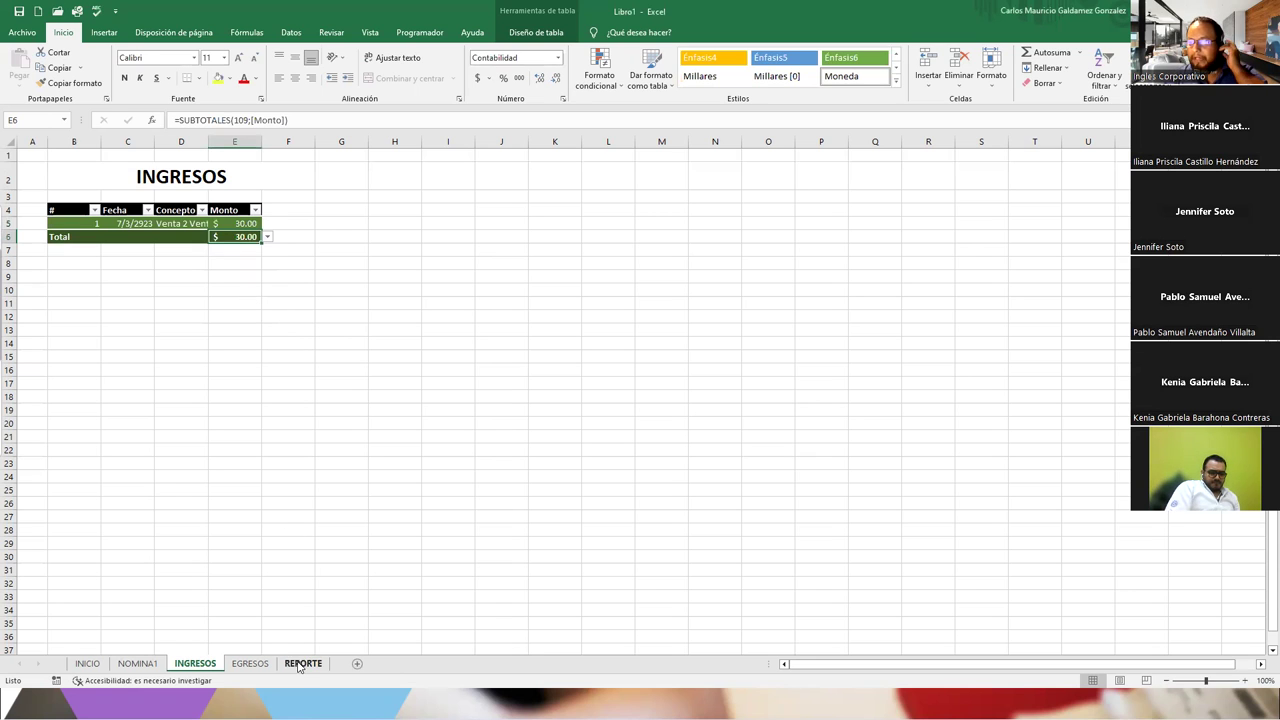
pyautogui.click(302, 663)
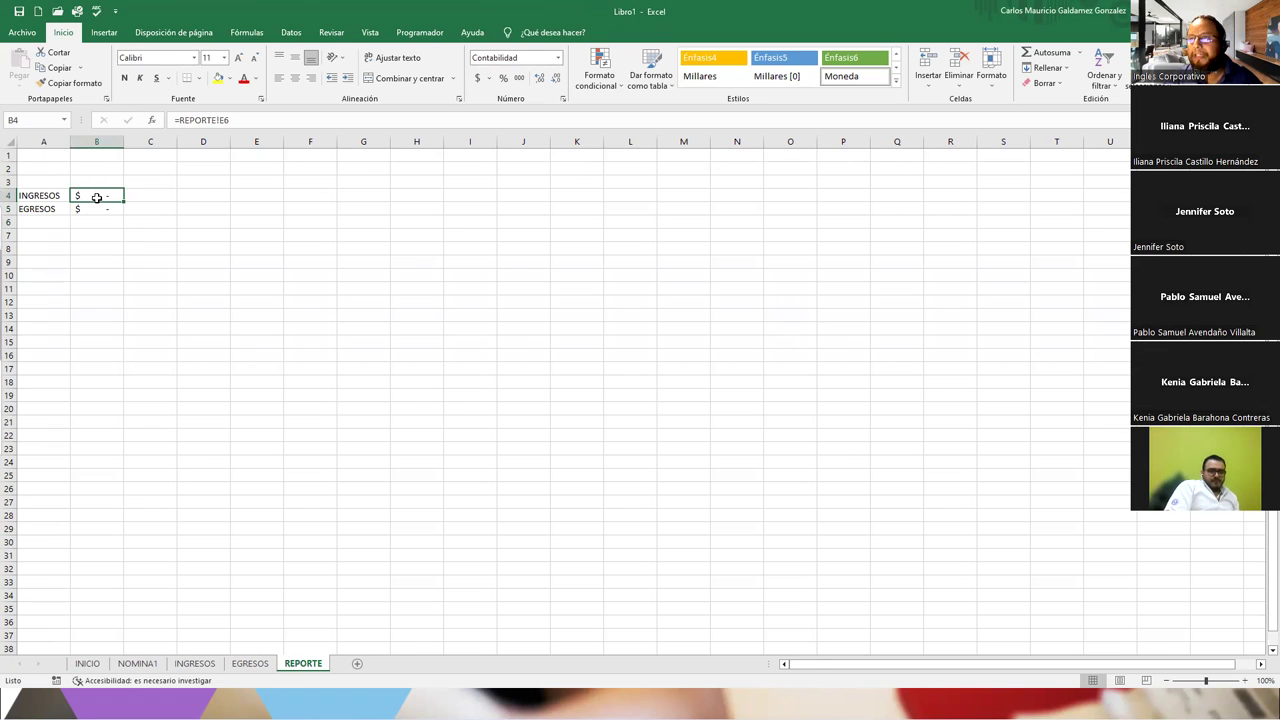
# Re-enter B4 on REPORTE as a reference to the INGRESOS table's Monto total.
pyautogui.press('Delete')
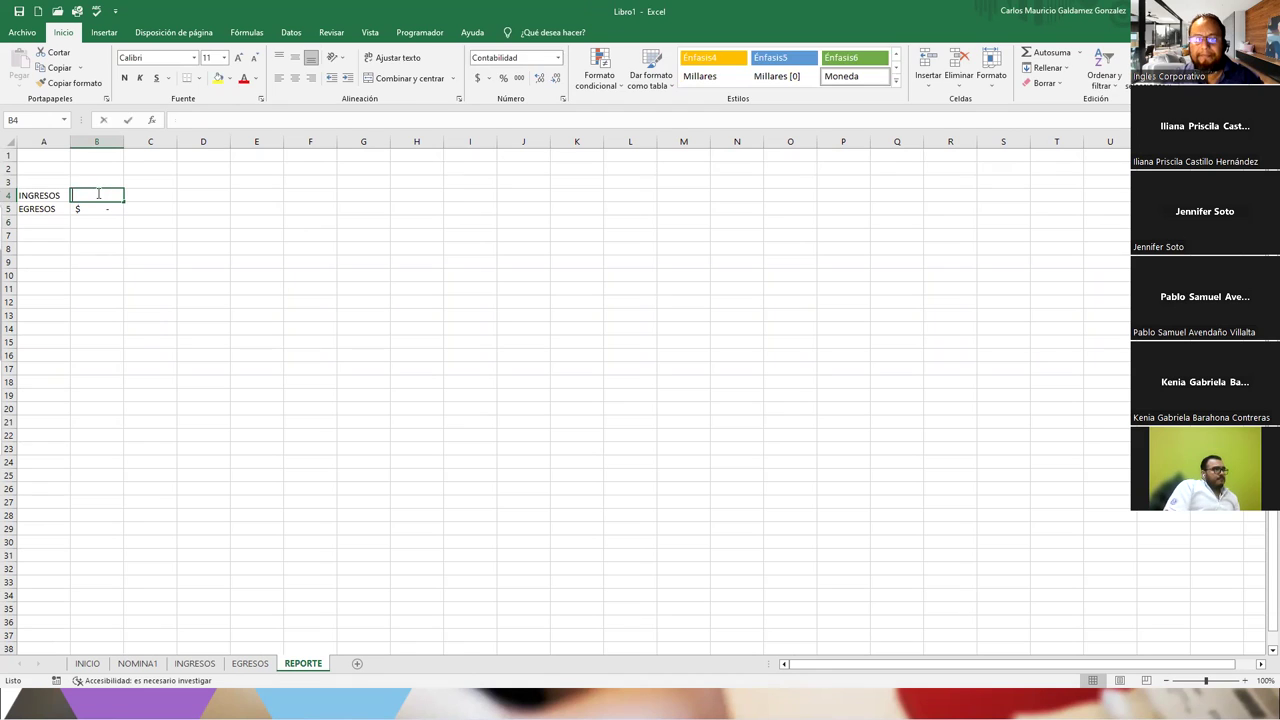
pyautogui.write('=')
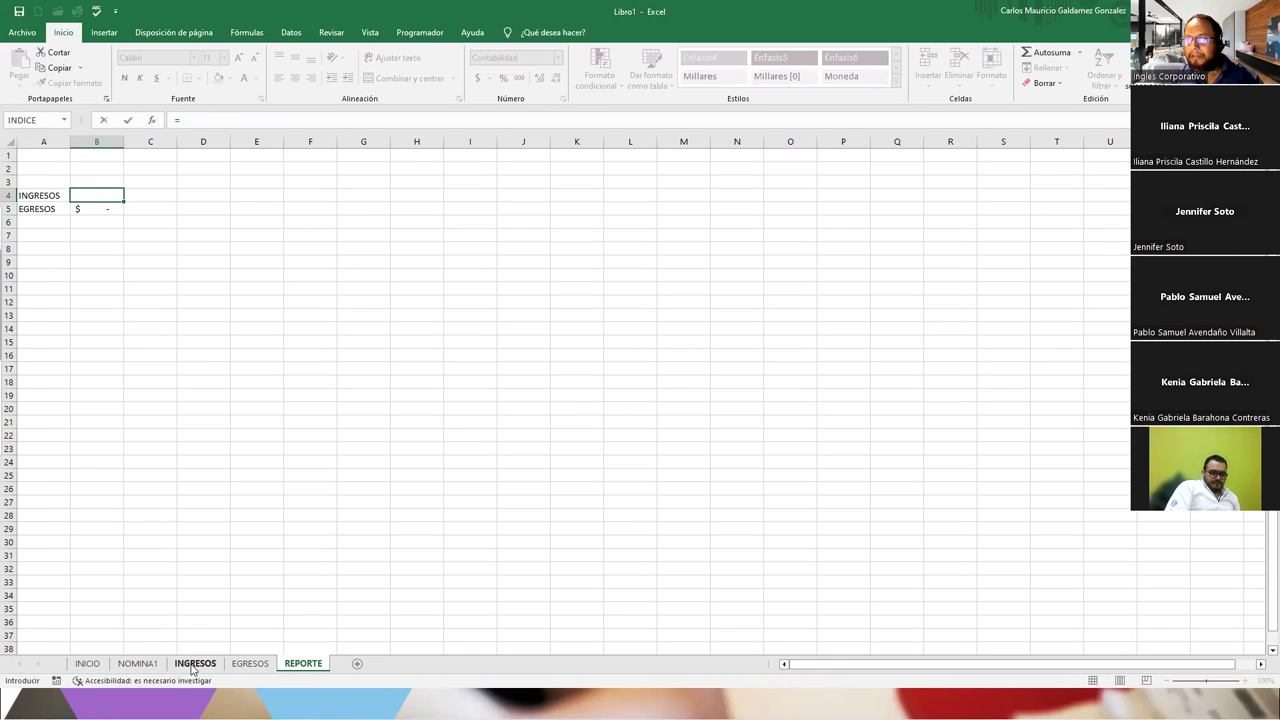
pyautogui.click(194, 663)
pyautogui.click(228, 238)
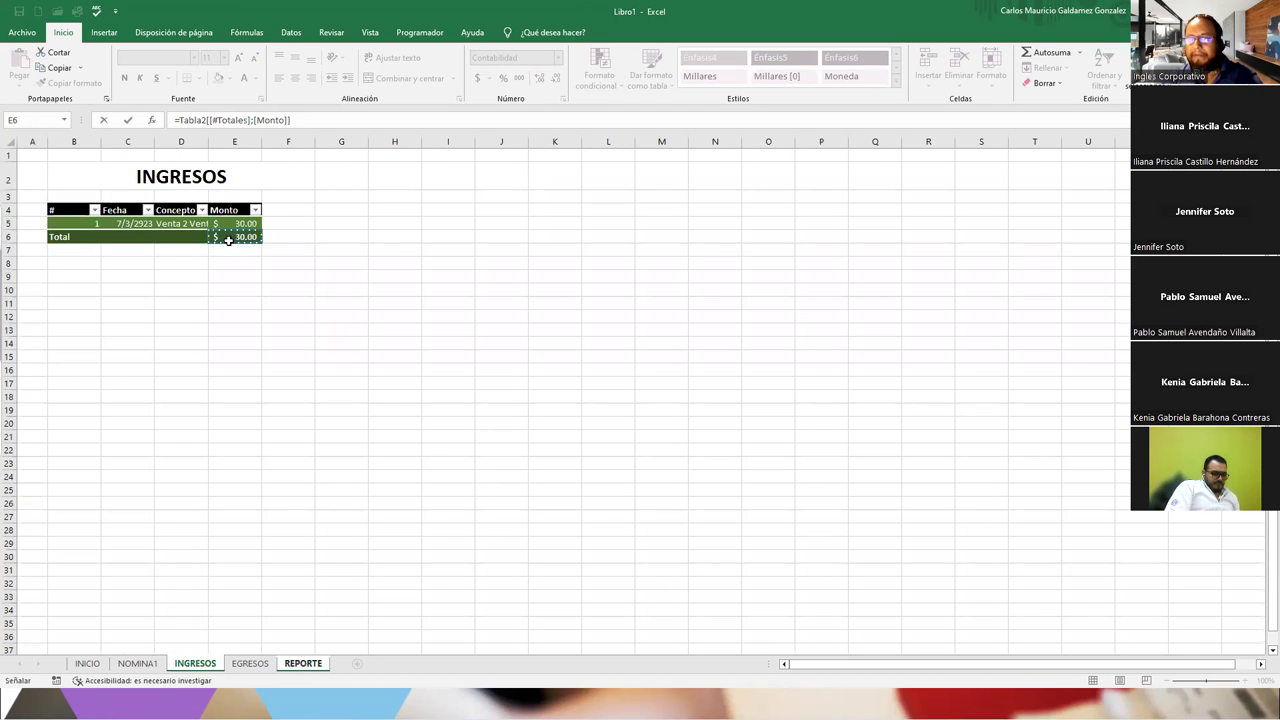
pyautogui.press('Return')
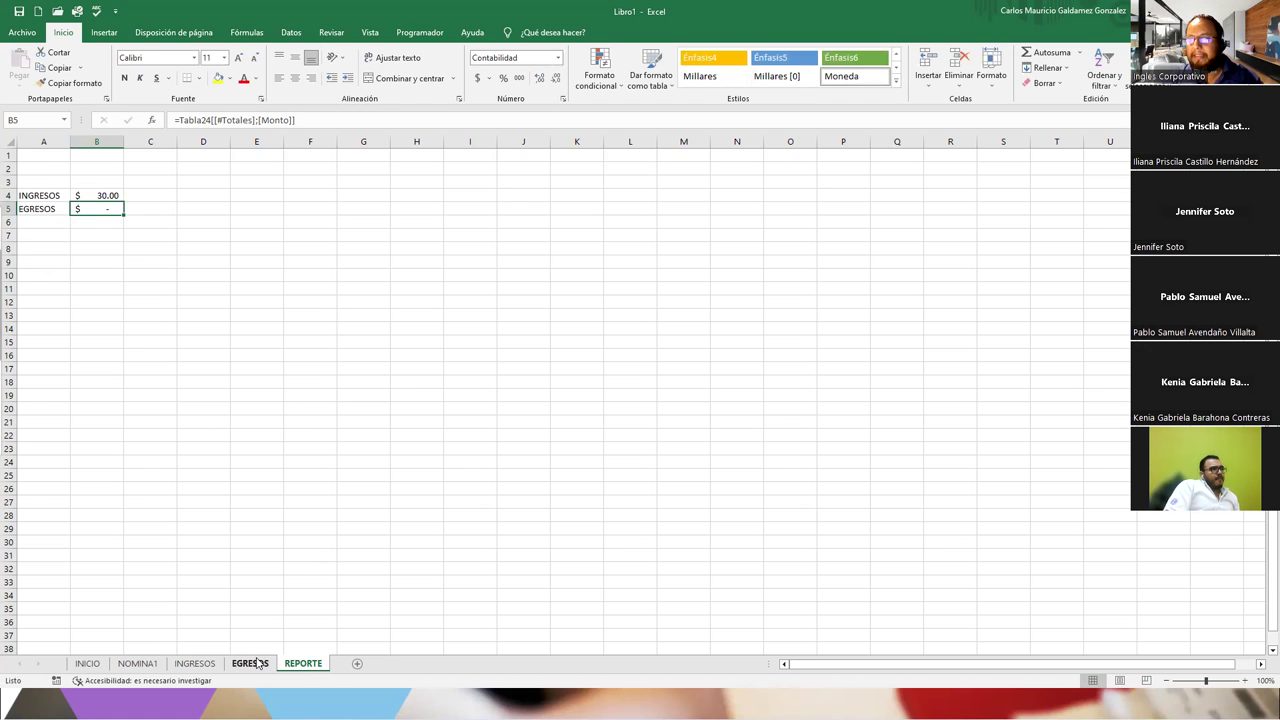
pyautogui.click(249, 665)
pyautogui.click(296, 666)
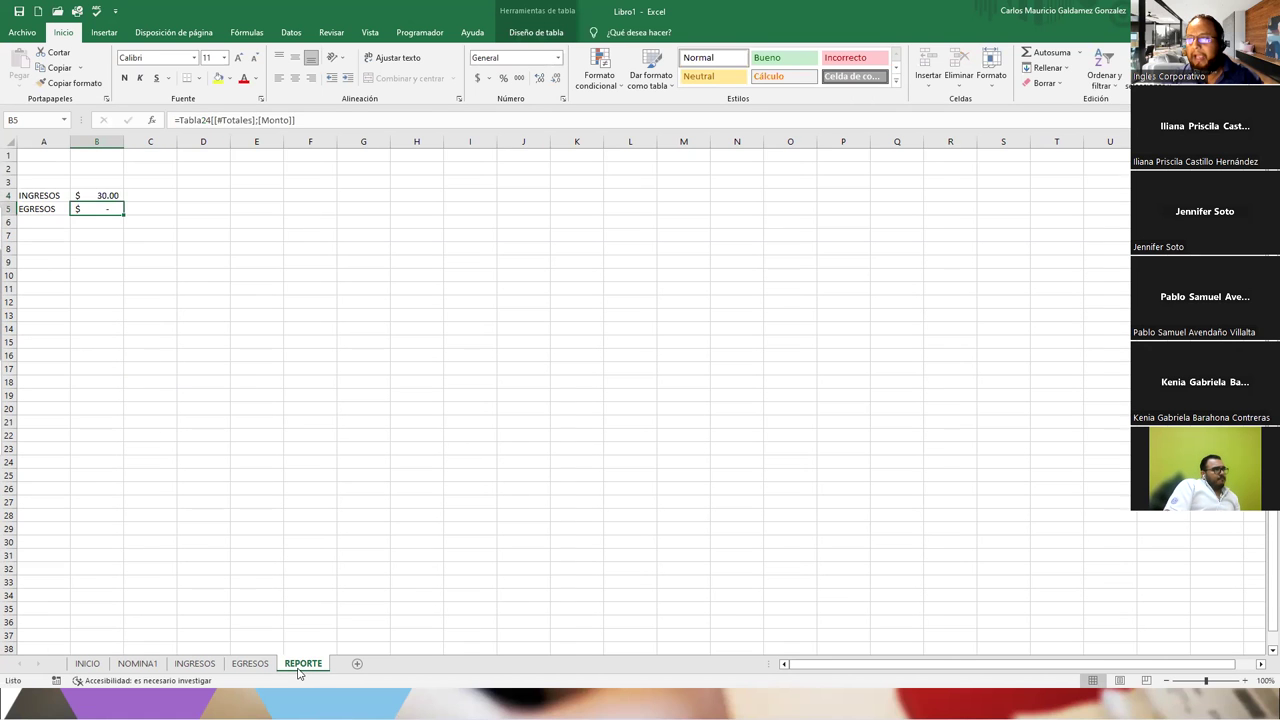
# Add expense record 1, 3 Galones de Gasolina for $20.00, to the EGRESOS table.
pyautogui.click(250, 665)
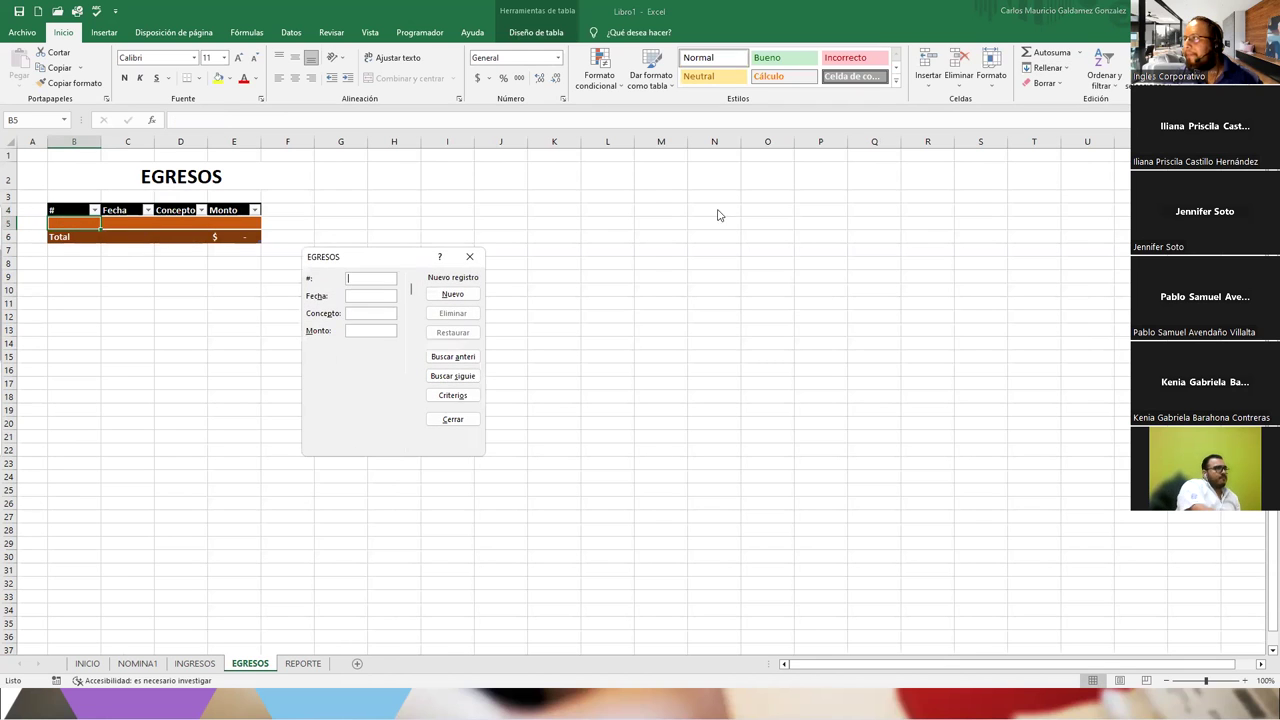
pyautogui.write('1')
pyautogui.press('Tab')
pyautogui.write('7/3/2023')
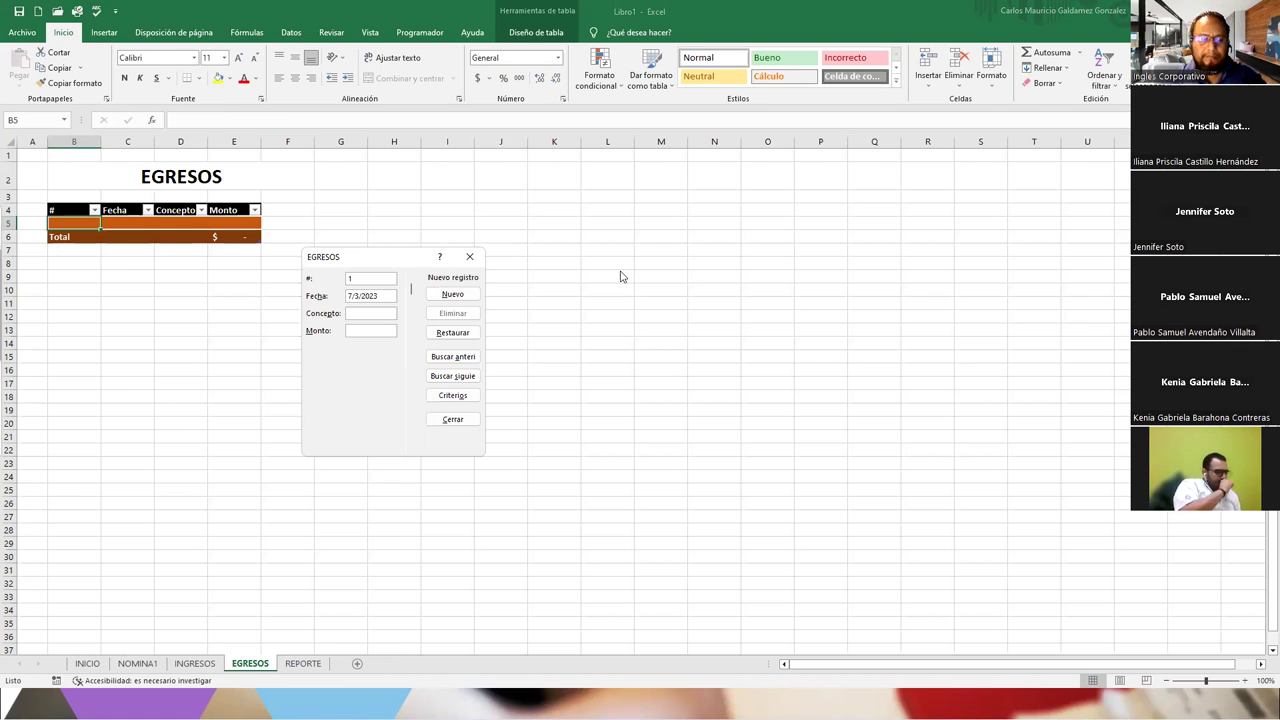
pyautogui.write('es ')
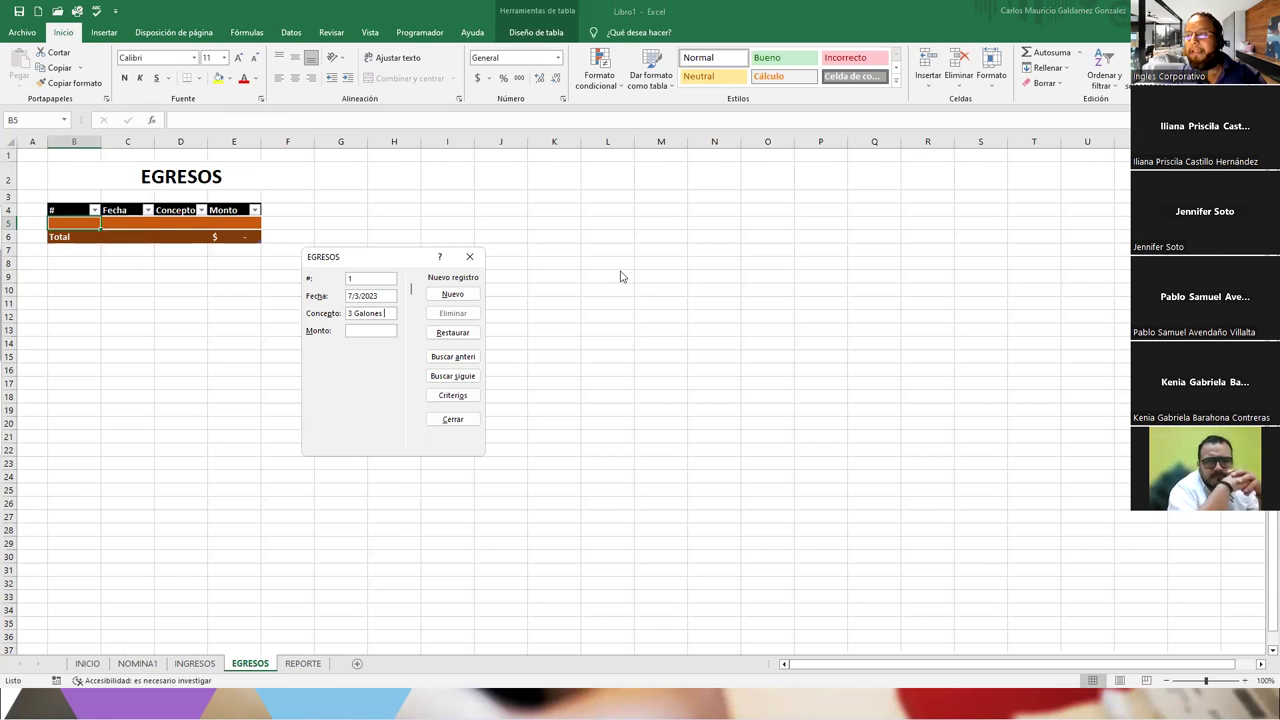
pyautogui.write('solina')
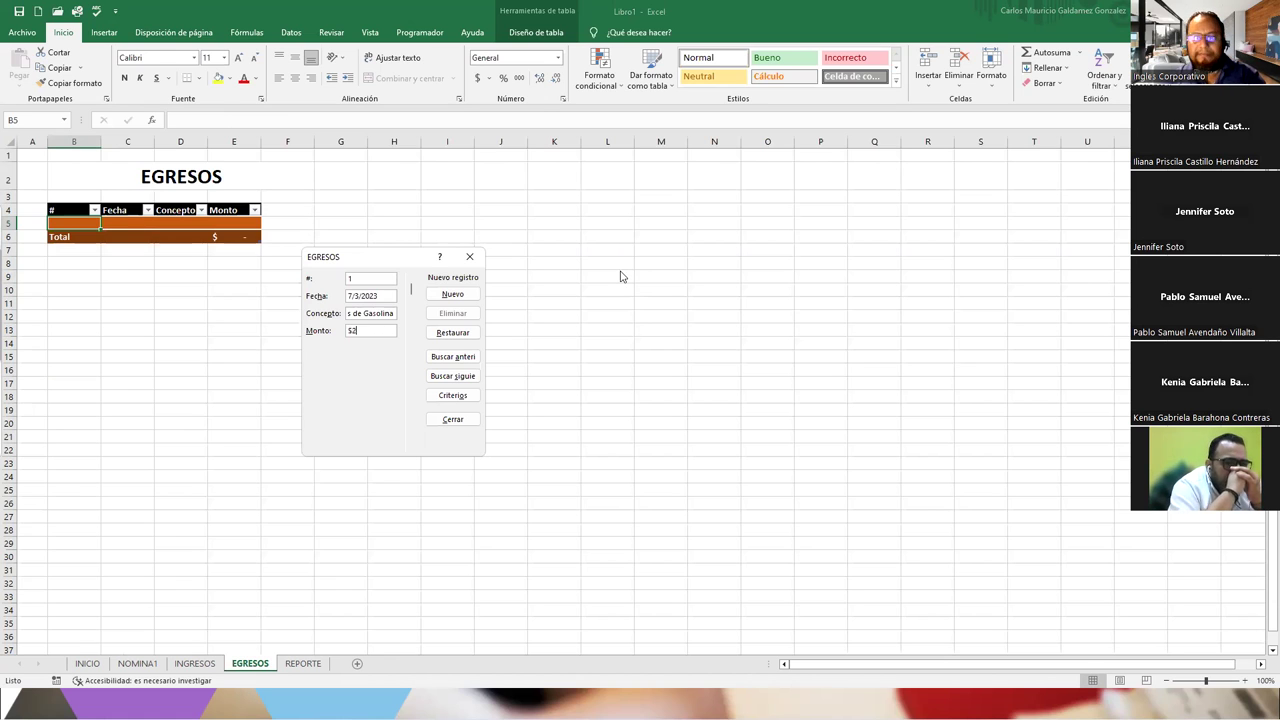
pyautogui.write('20')
pyautogui.press('Return')
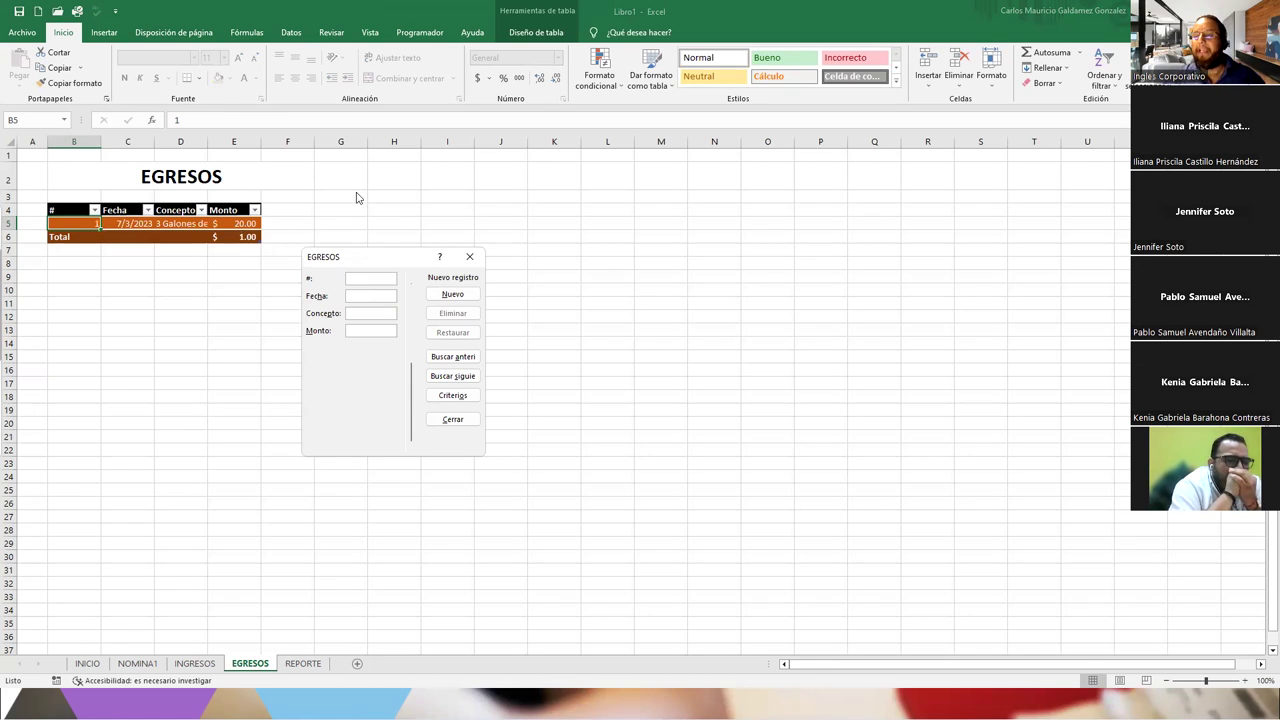
pyautogui.click(474, 417)
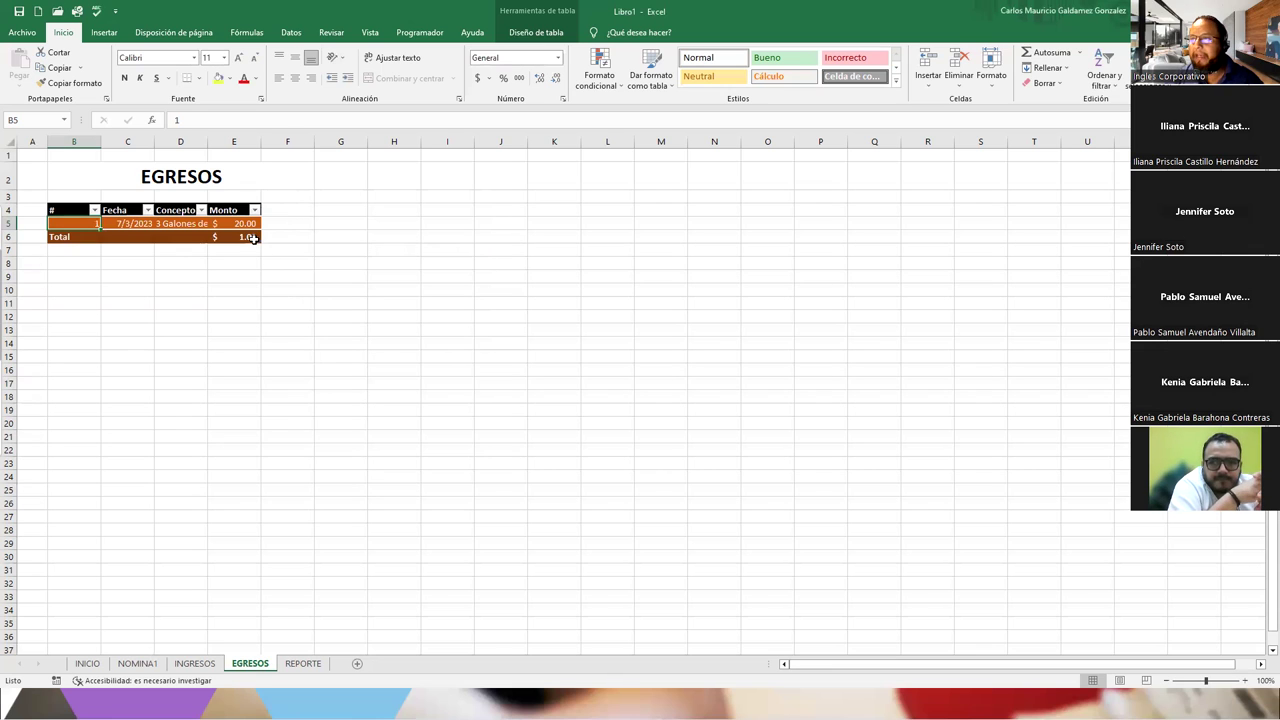
# Set the EGRESOS Total row to Suma and return to REPORTE.
pyautogui.click(254, 237)
pyautogui.click(266, 237)
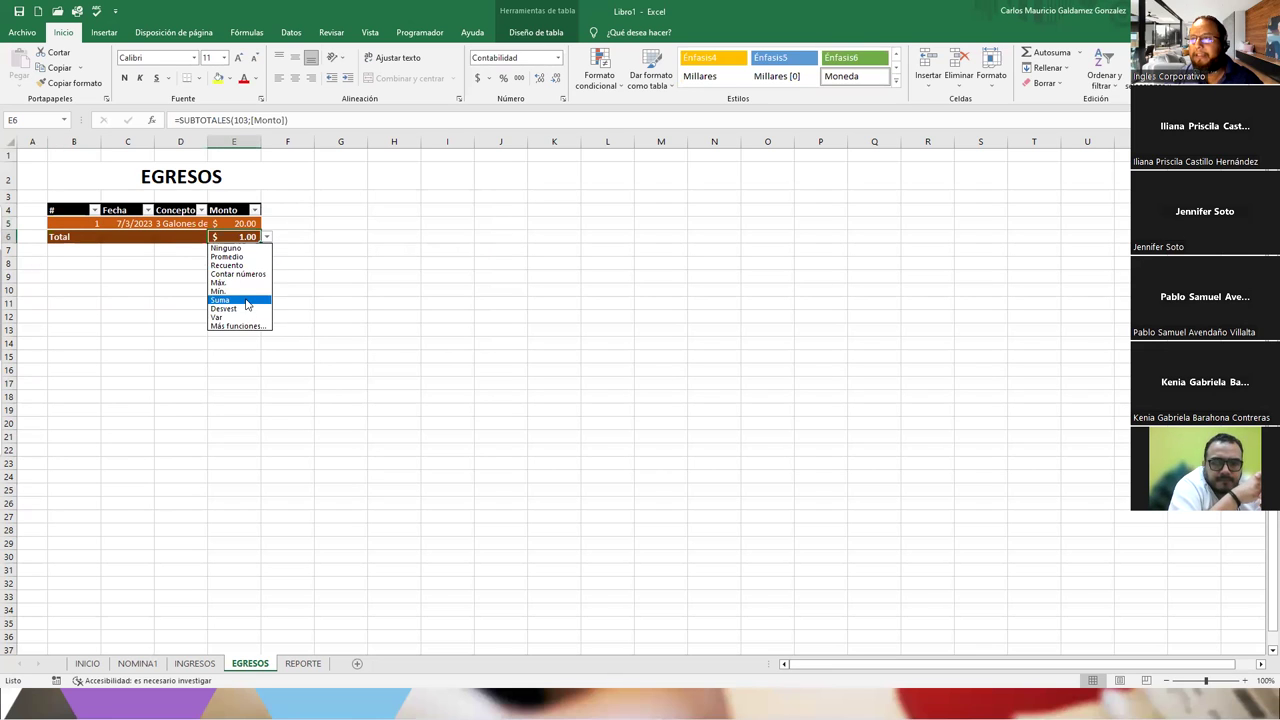
pyautogui.click(250, 304)
pyautogui.click(301, 664)
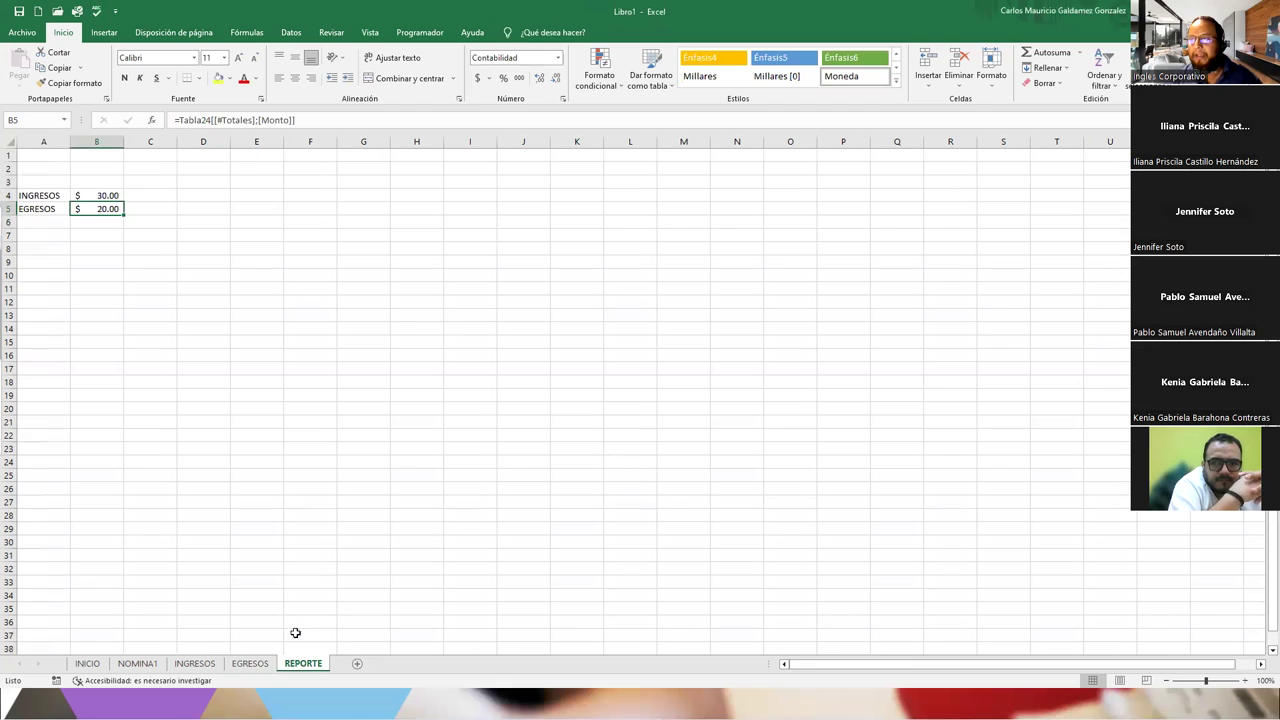
# Check the B4 and B5 formulas, then merge and centre A3:B3.
pyautogui.click(101, 196)
pyautogui.click(101, 208)
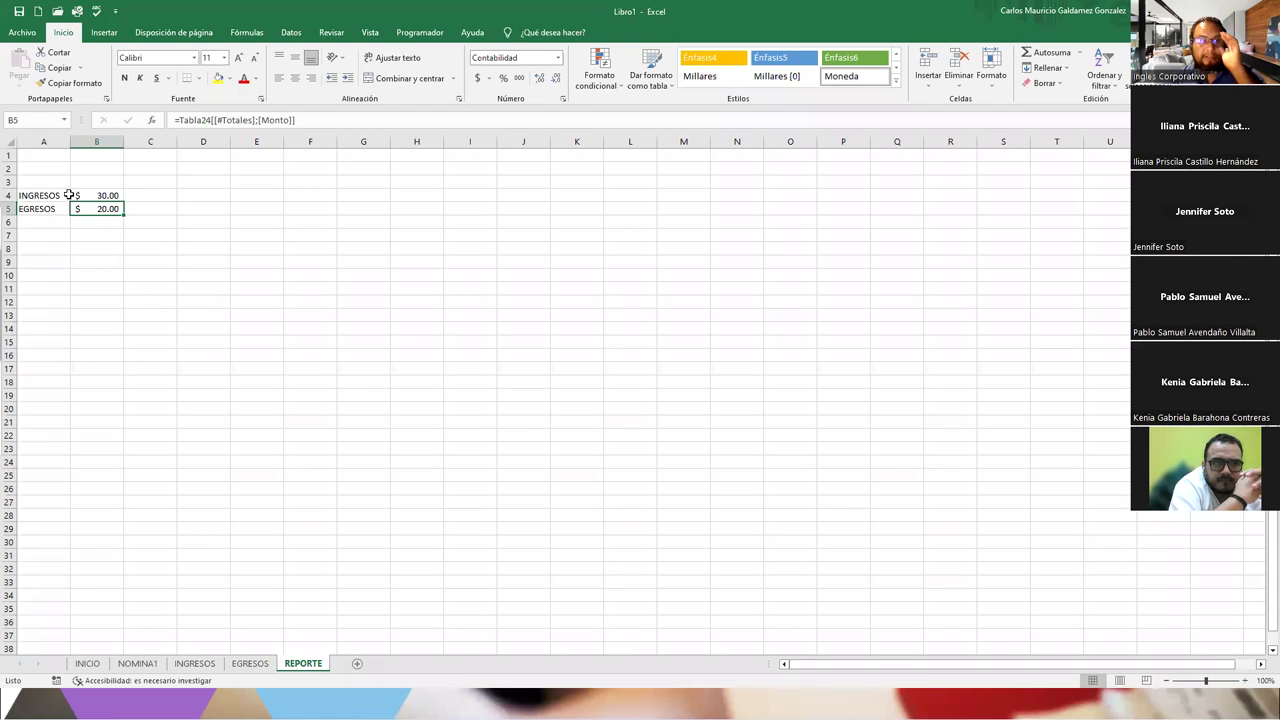
pyautogui.moveTo(46, 181); pyautogui.dragTo(94, 181)
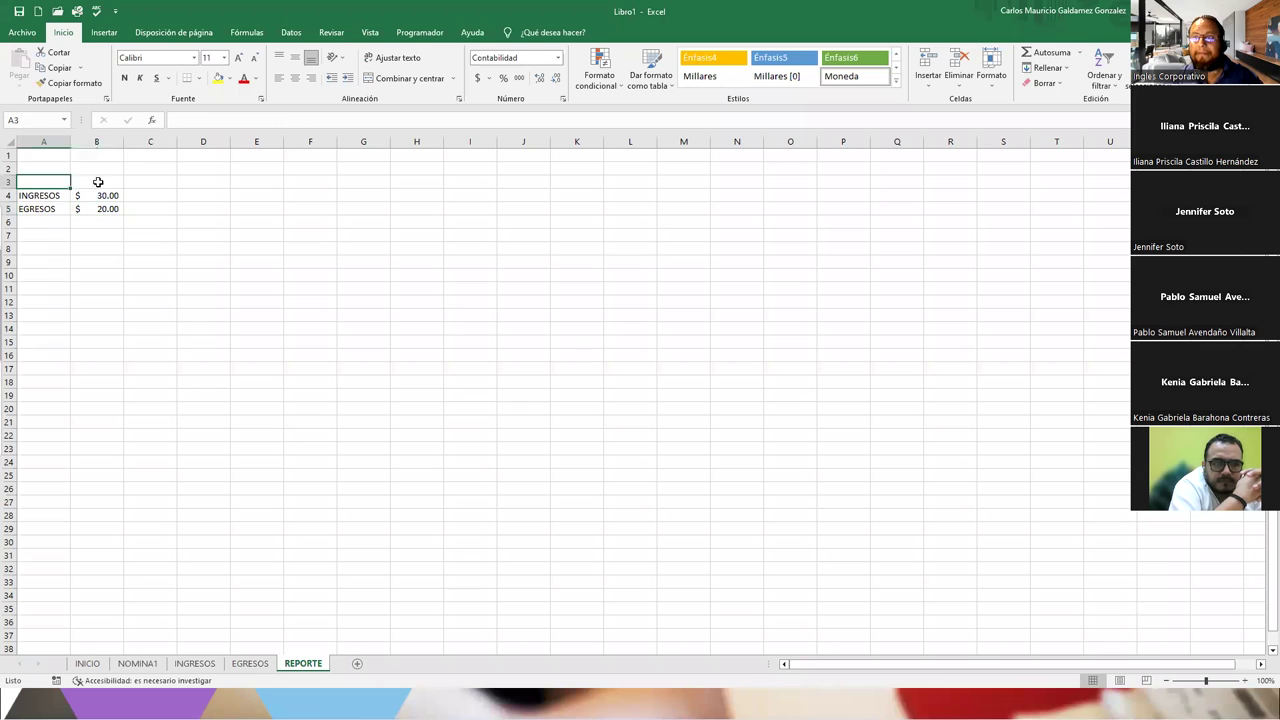
pyautogui.click(409, 80)
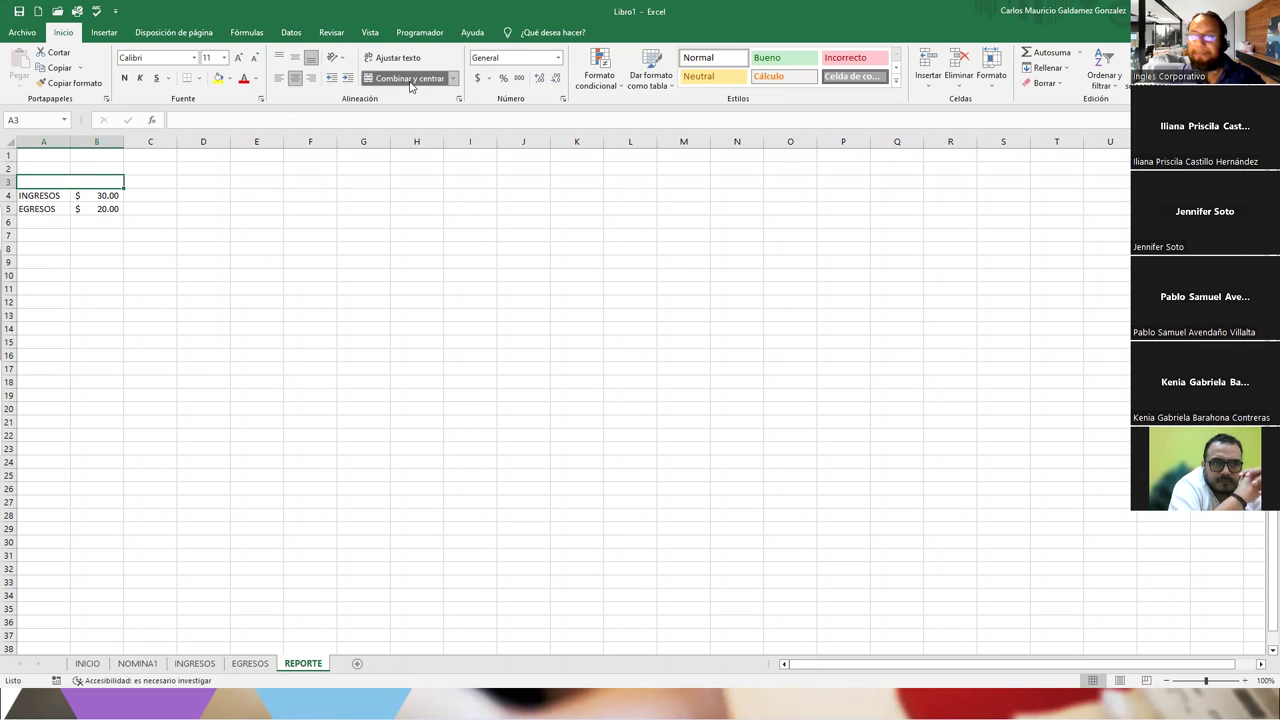
# Type the Resultados heading, then insert a 3D pie chart of A4:B5.
pyautogui.write('Resultados')
pyautogui.press('Return')
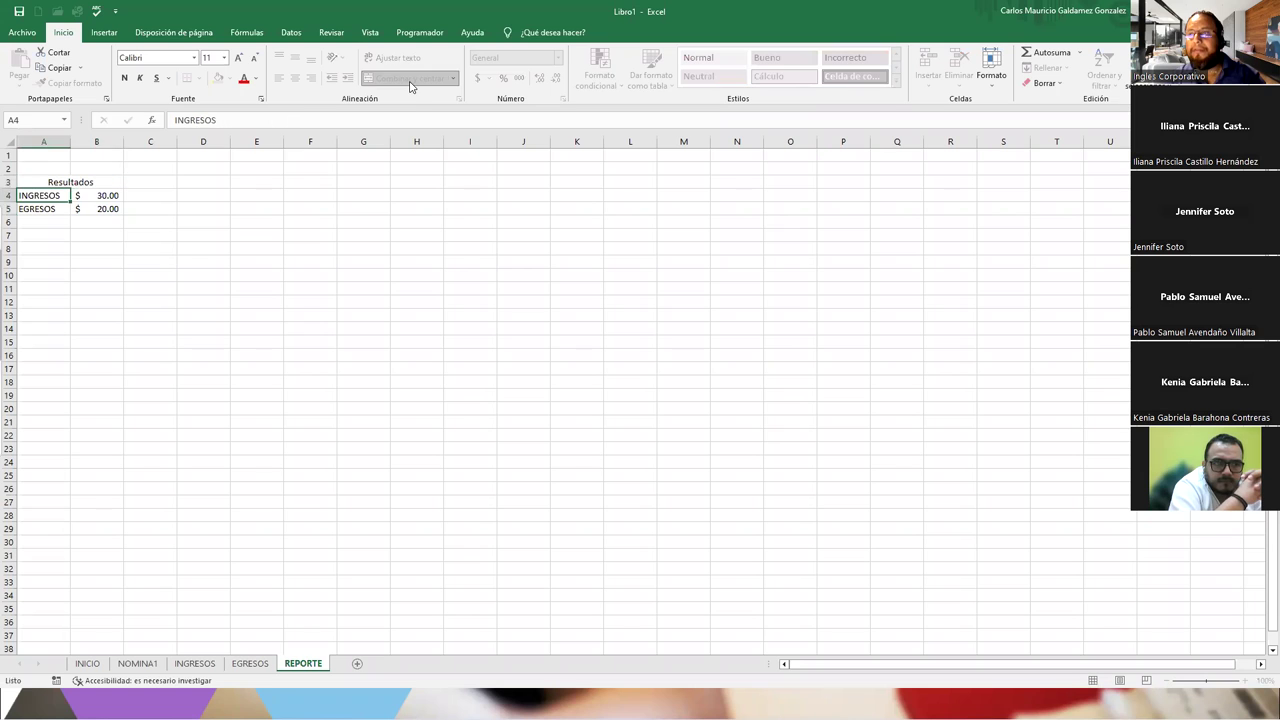
pyautogui.moveTo(61, 195); pyautogui.dragTo(105, 208)
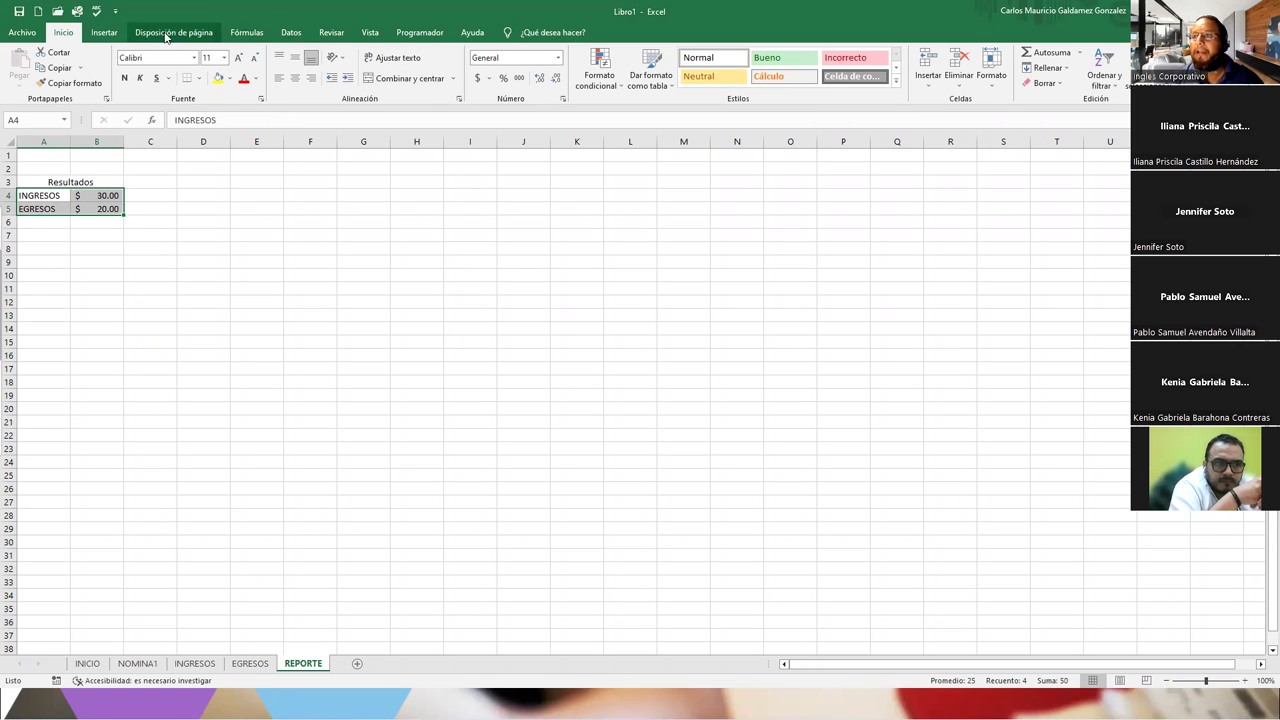
pyautogui.click(104, 32)
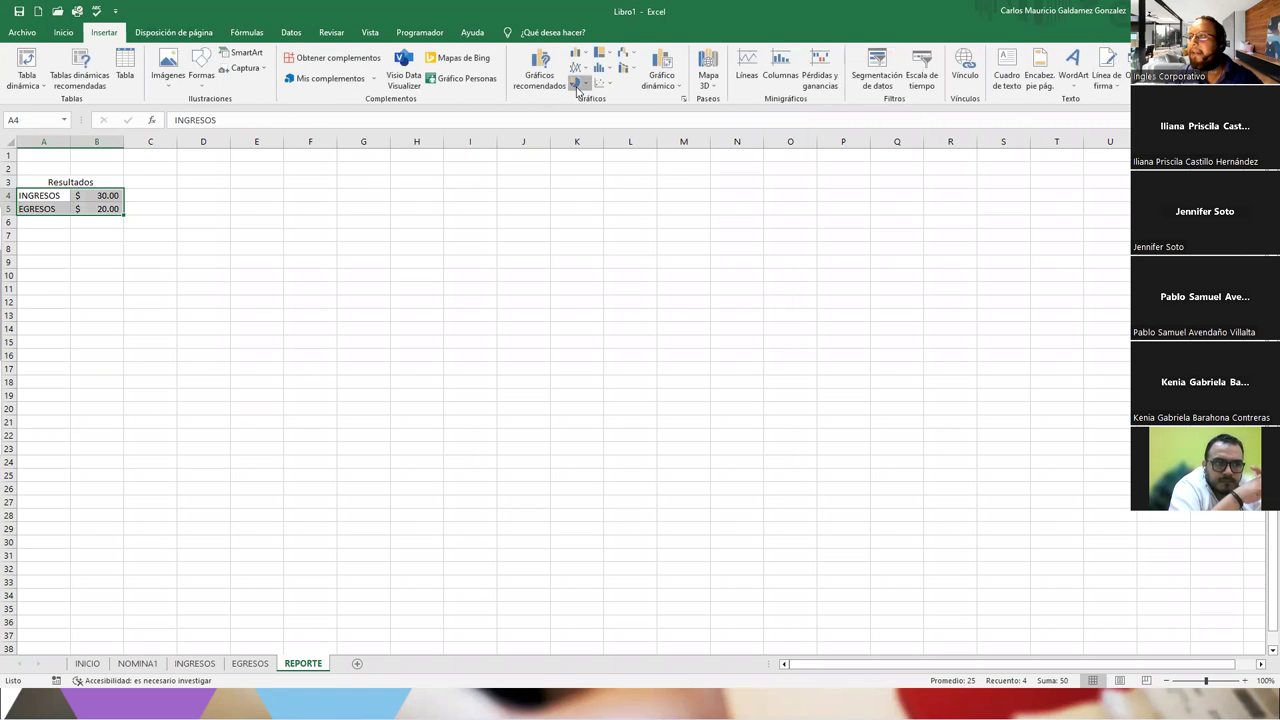
pyautogui.click(579, 83)
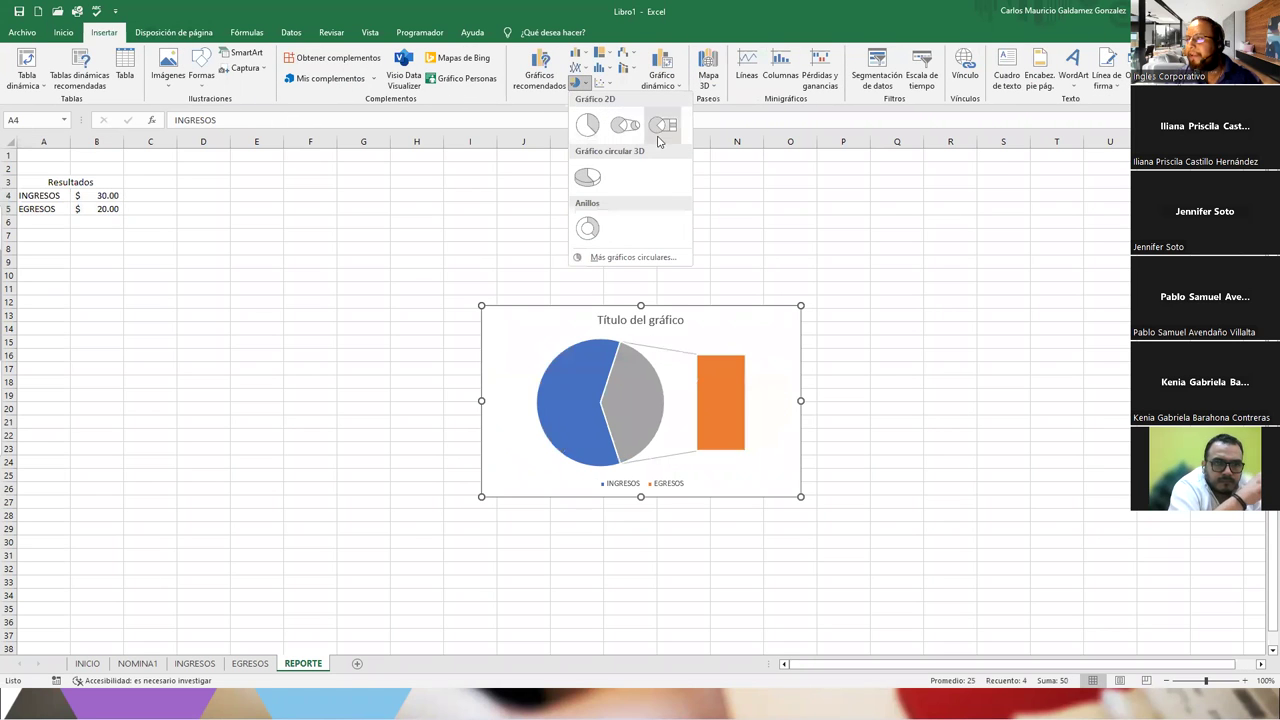
pyautogui.click(603, 178)
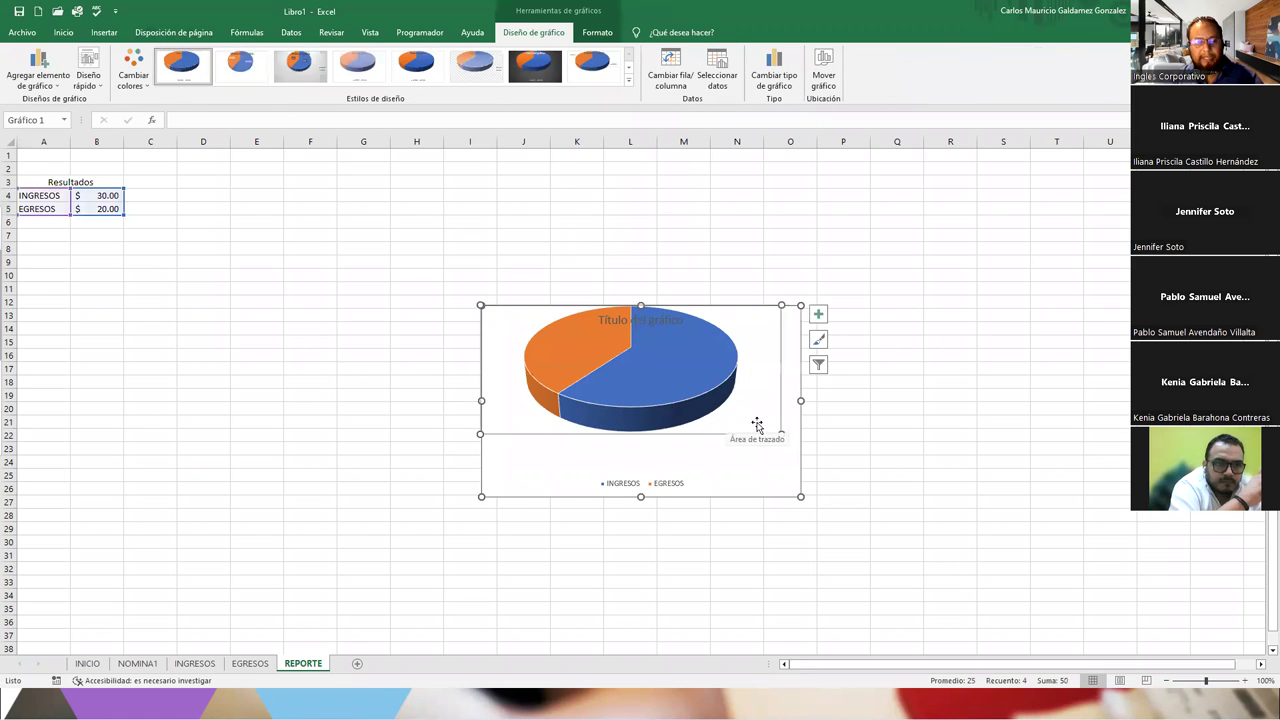
# Move the pie chart beside the results and apply the fifth style, which shows percentage labels.
pyautogui.moveTo(753, 320); pyautogui.dragTo(502, 201)
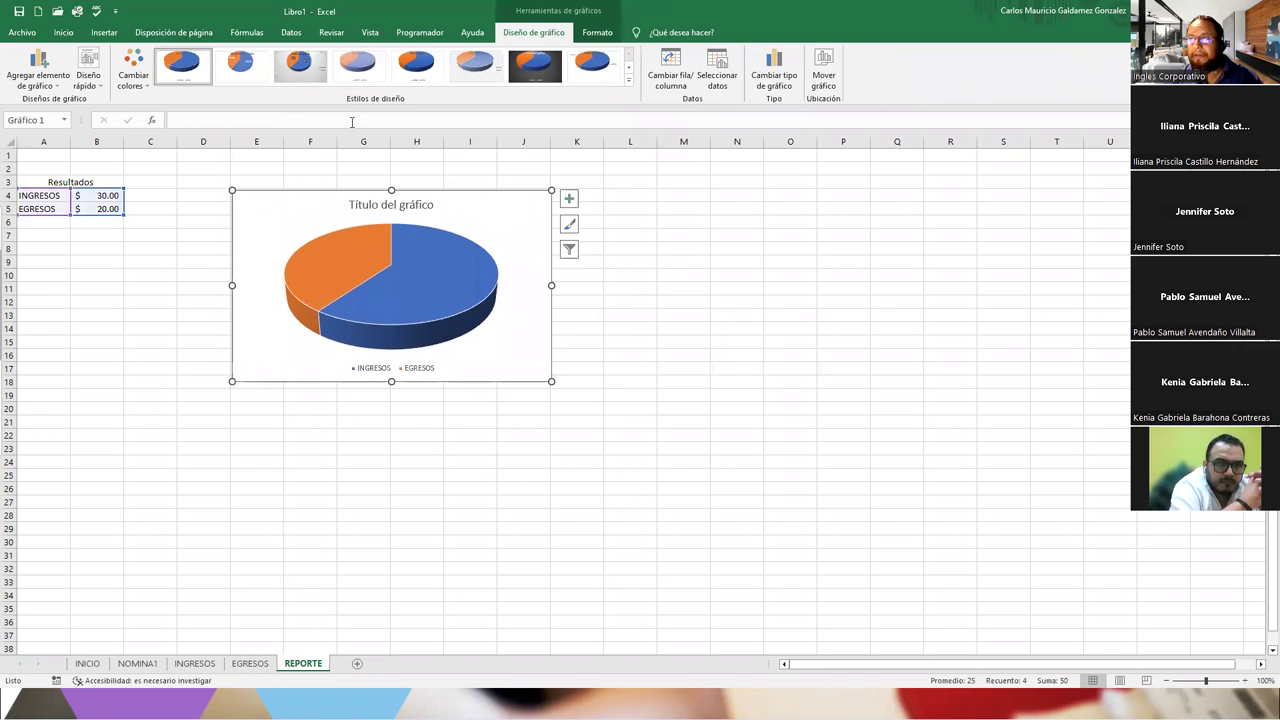
pyautogui.click(299, 65)
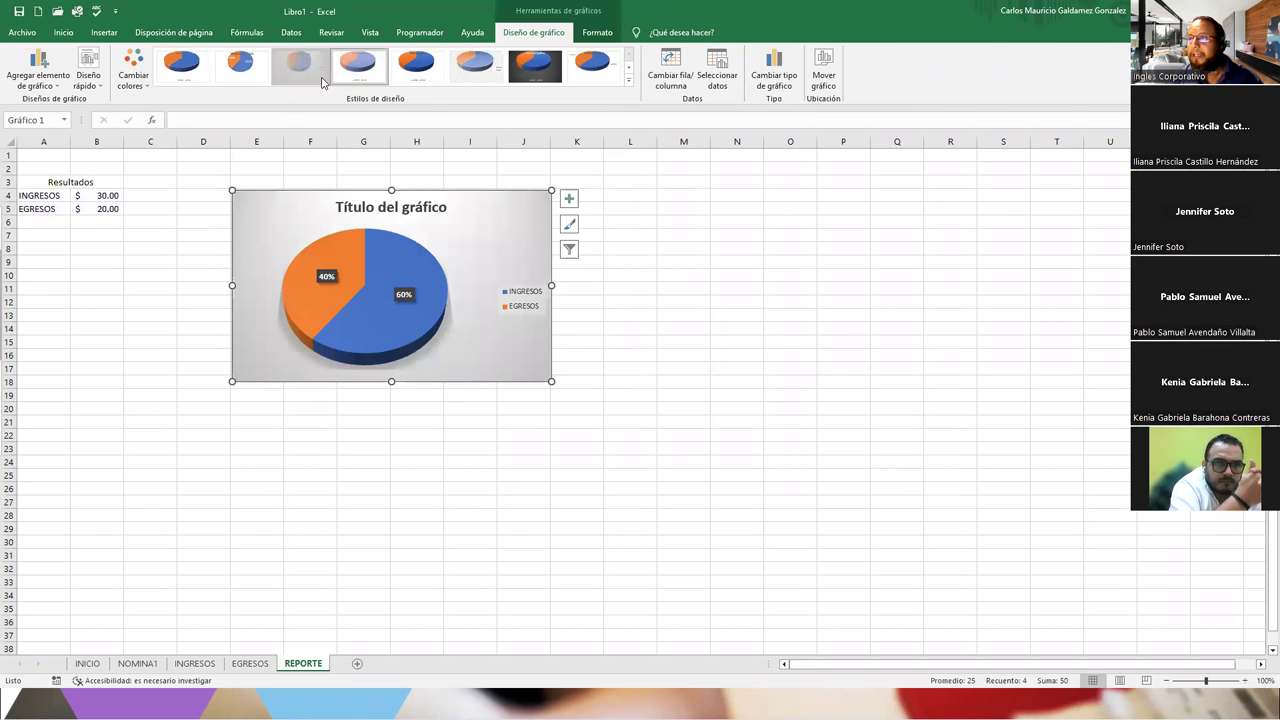
pyautogui.click(416, 72)
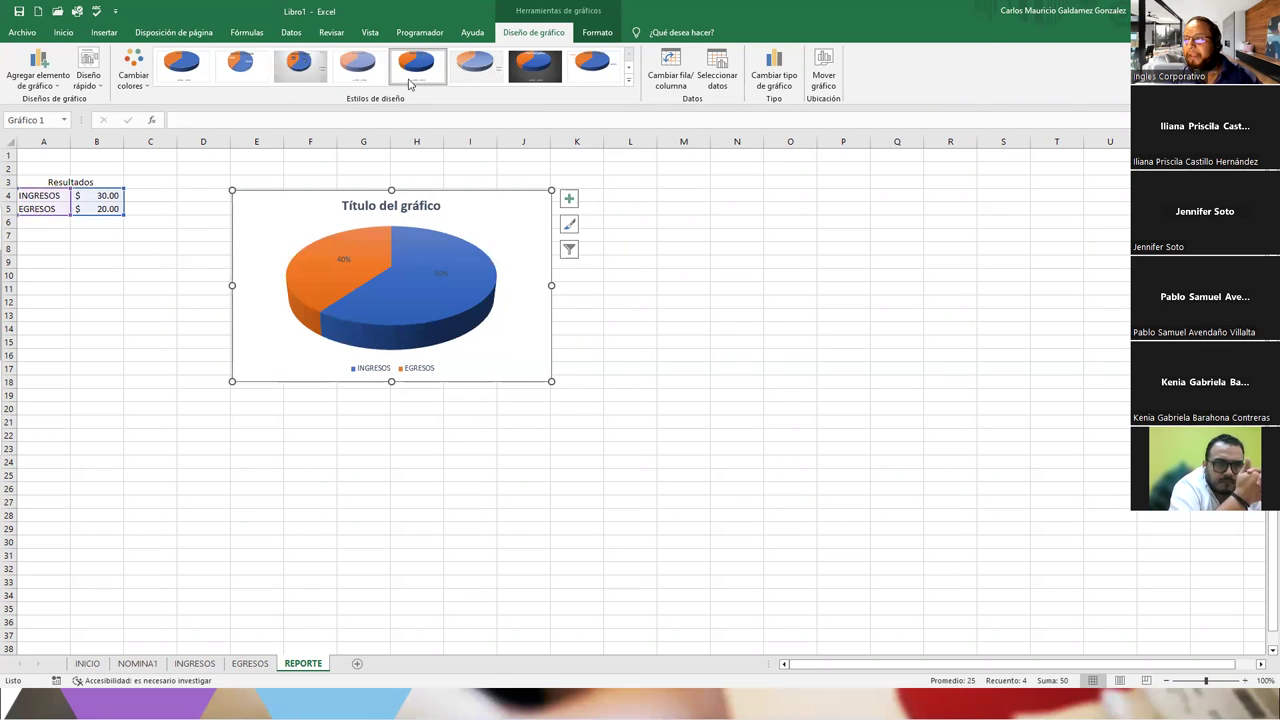
pyautogui.click(133, 72)
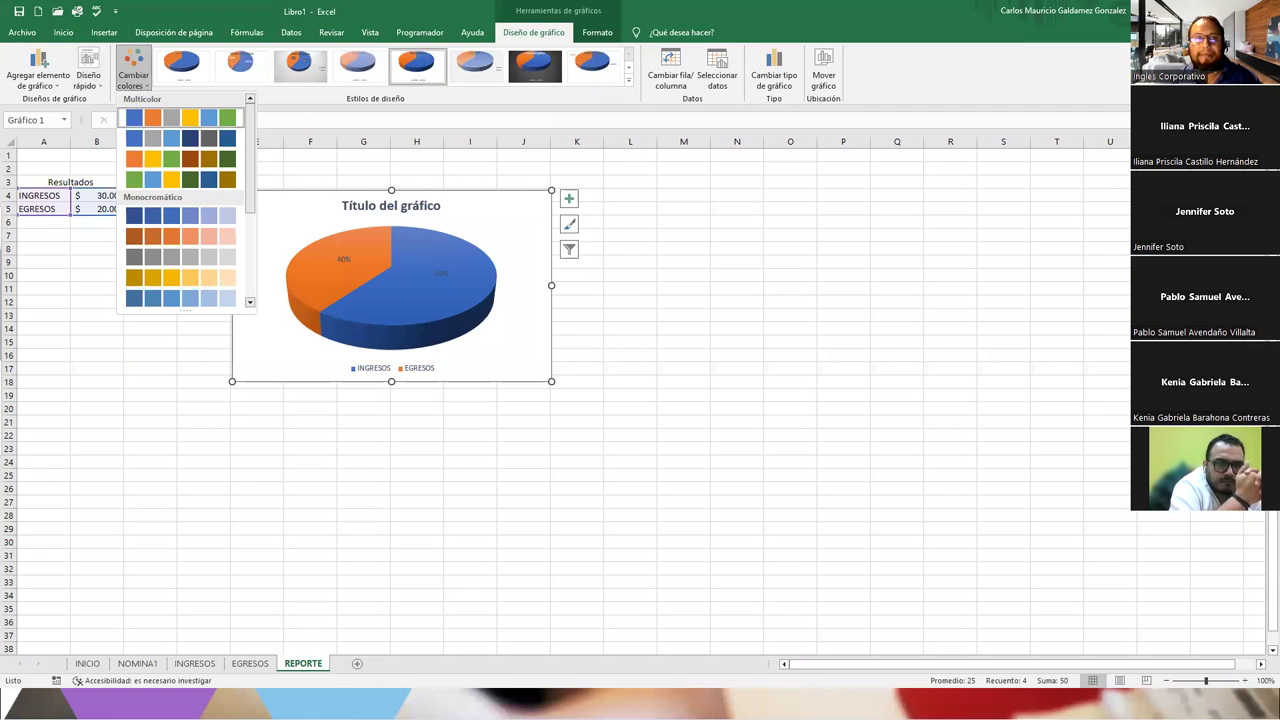
pyautogui.press('Escape')
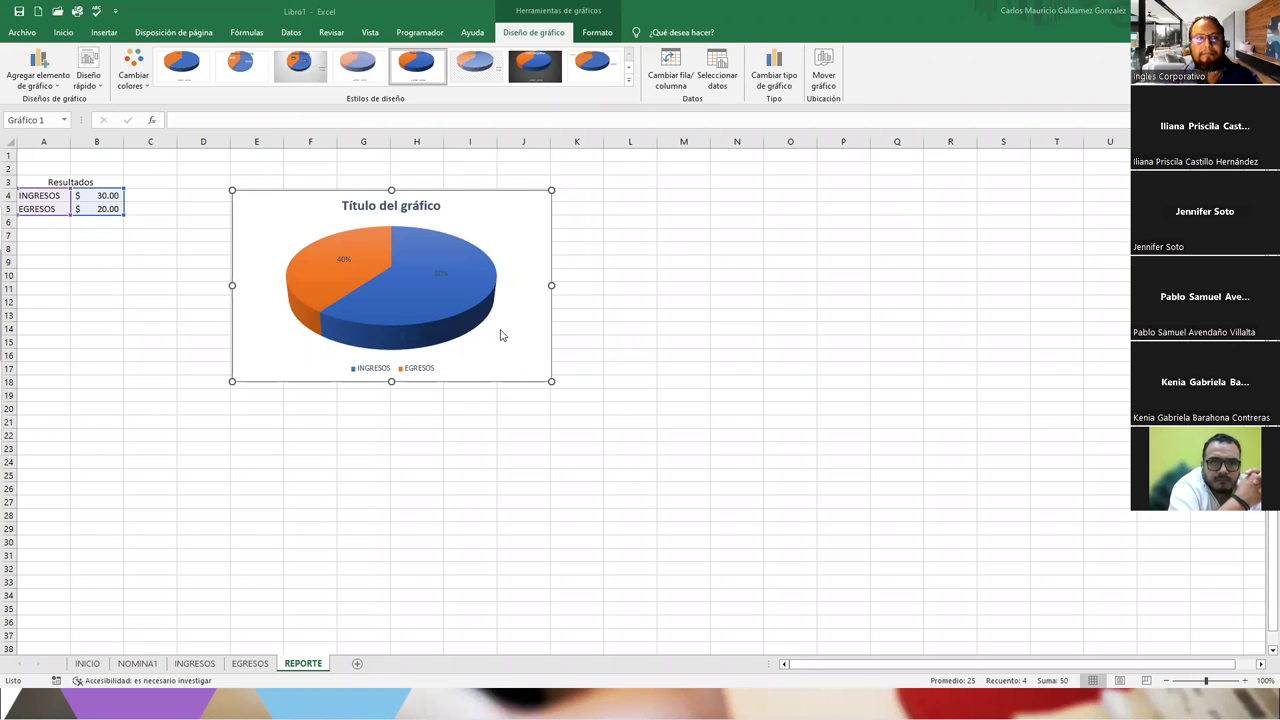
# Retitle the pie chart GRAFICA DE RESULTADOS.
pyautogui.click(391, 218)
pyautogui.doubleClick(391, 212)
pyautogui.doubleClick(389, 206)
pyautogui.tripleClick(390, 206)
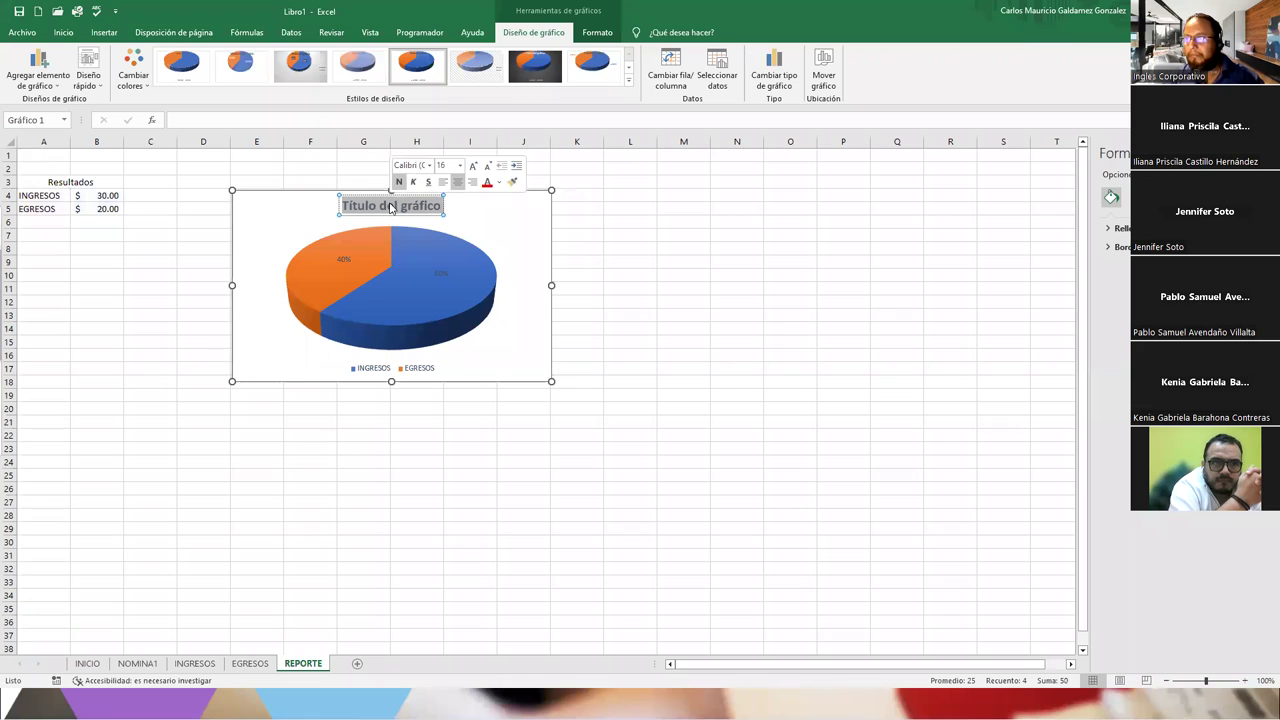
pyautogui.write('GRAFICA DE RESULTADOS')
# Apply the dark chart style and enlarge the chart down to about row 29.
pyautogui.click(535, 65)
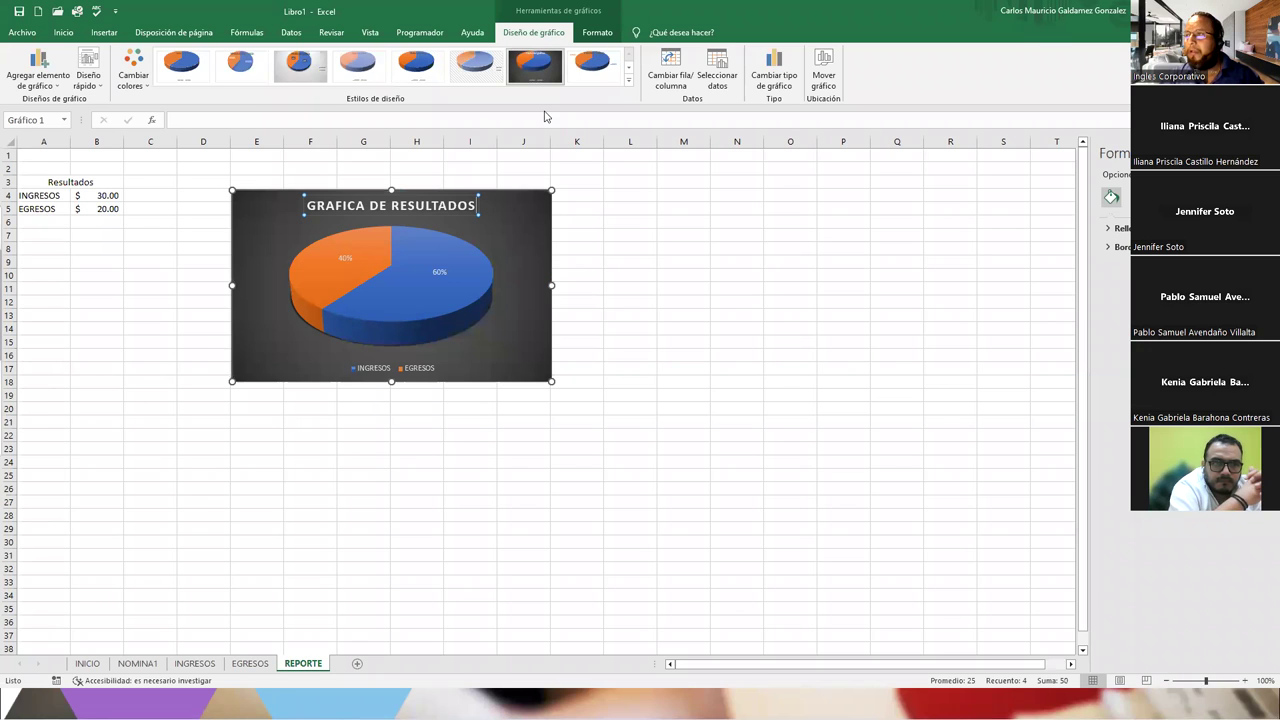
pyautogui.moveTo(552, 382); pyautogui.dragTo(697, 525)
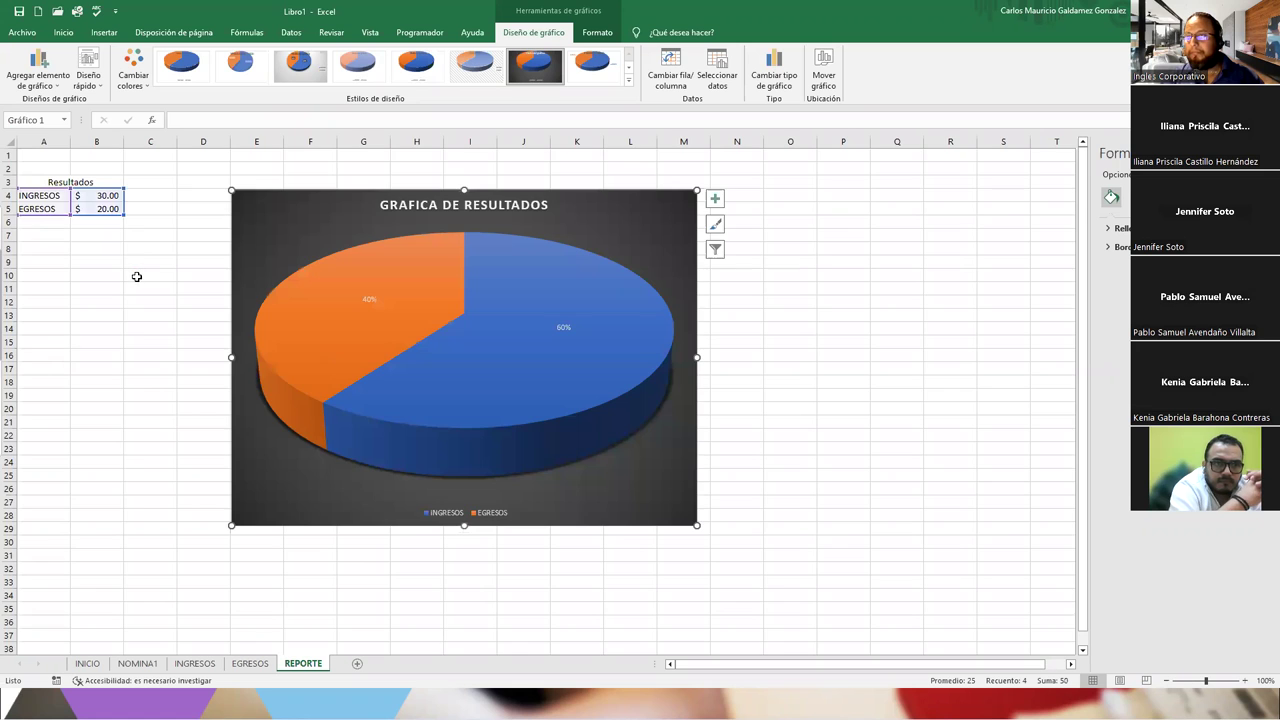
pyautogui.keyDown('ctrl'); pyautogui.scroll(2, 136, 276); pyautogui.keyUp('ctrl')
# Shift the Resultados block one column right, with the heading merged and centred across B3:C3.
pyautogui.moveTo(62, 193); pyautogui.dragTo(174, 241)
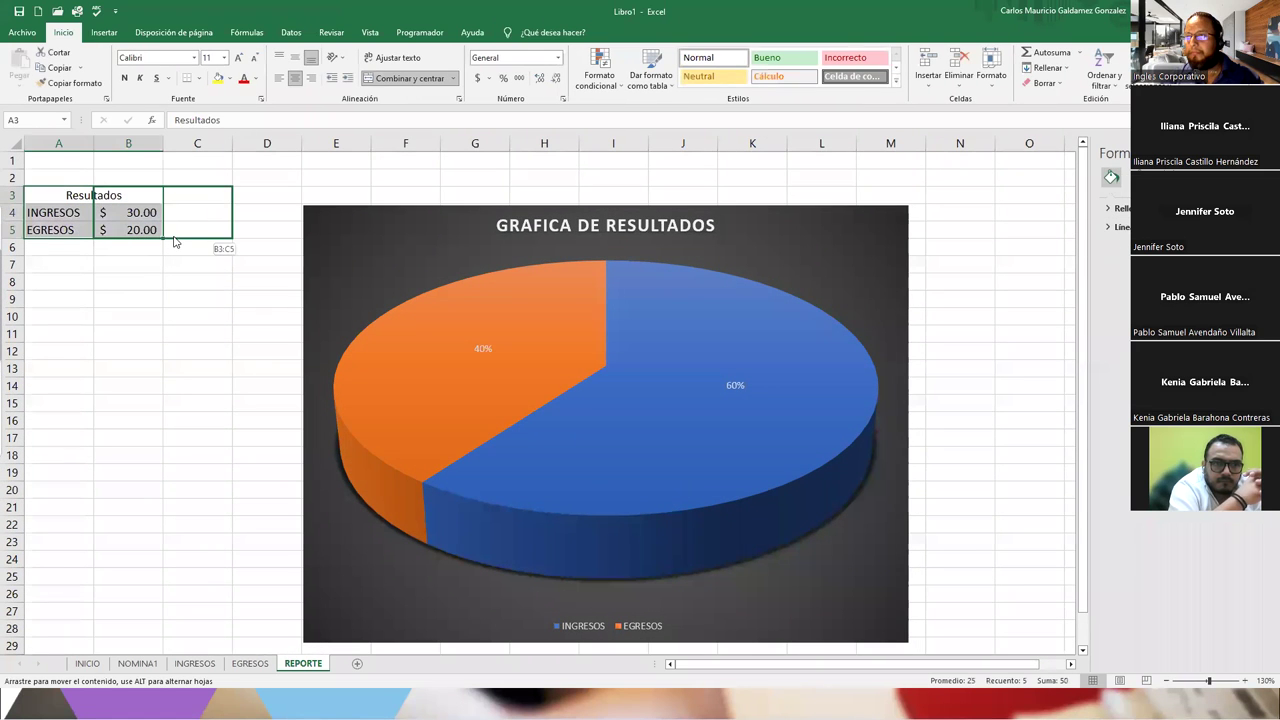
pyautogui.click(642, 389)
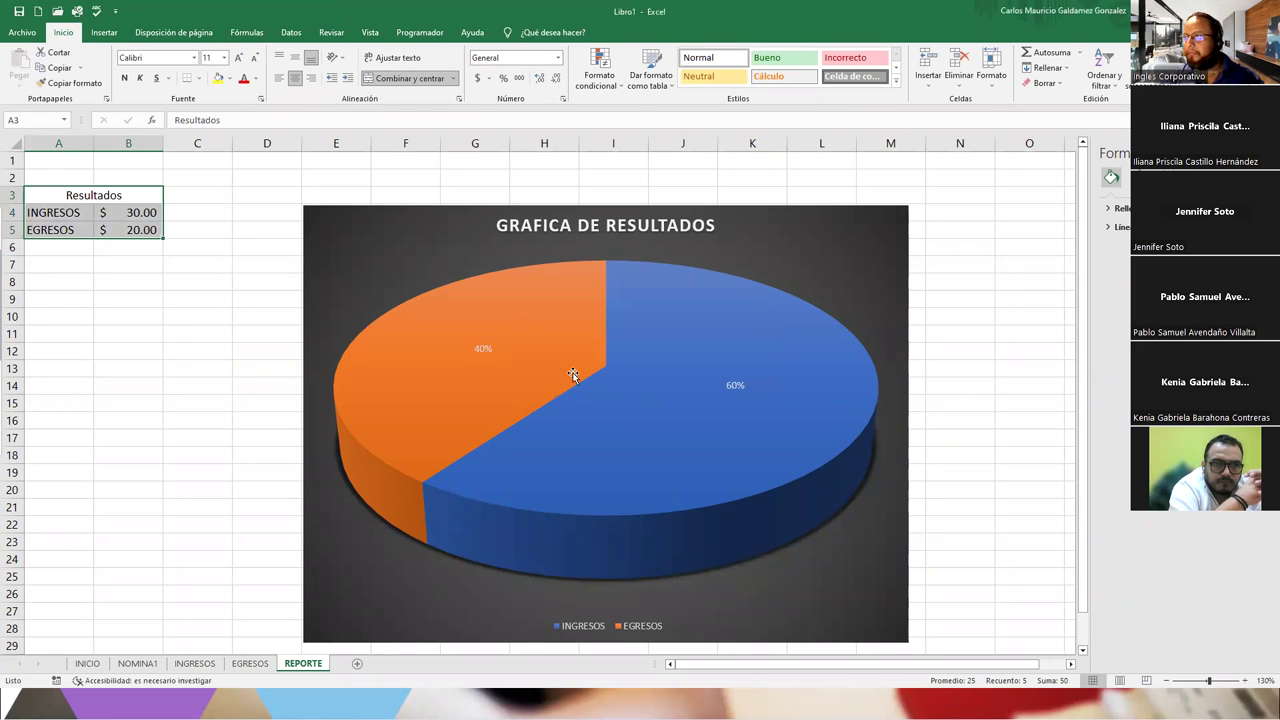
pyautogui.click(218, 350)
pyautogui.click(142, 198)
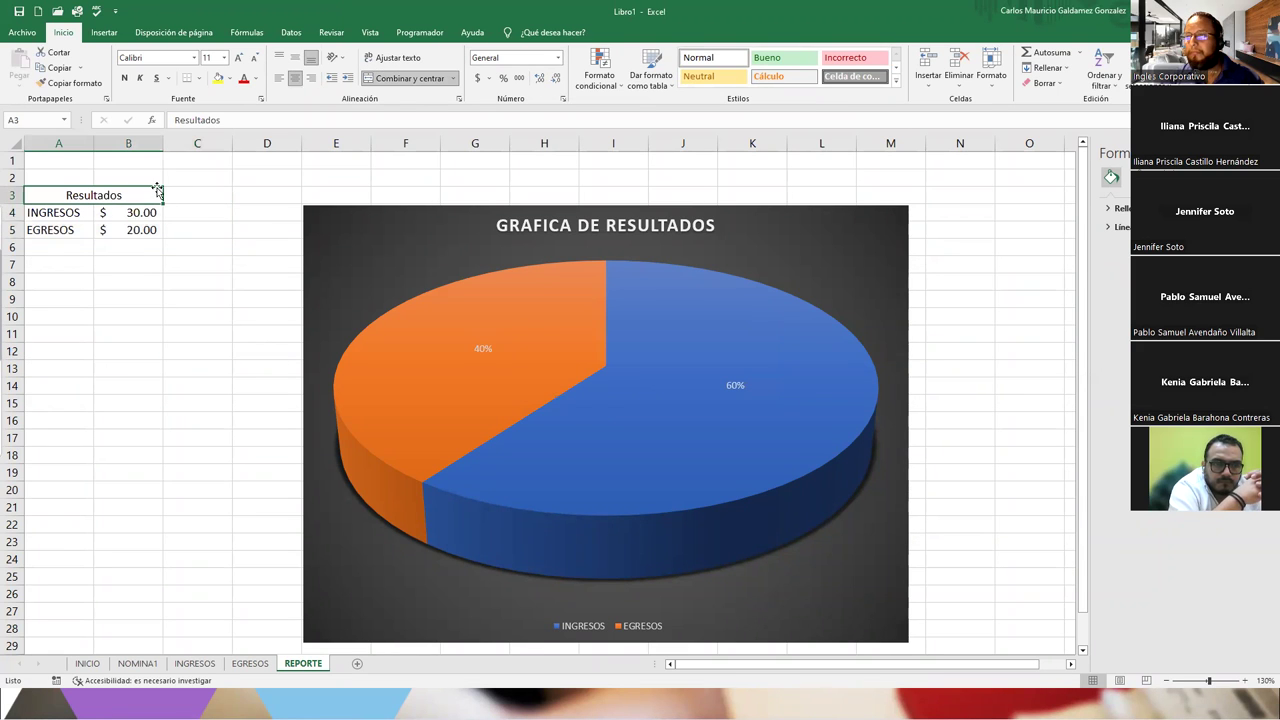
pyautogui.click(400, 78)
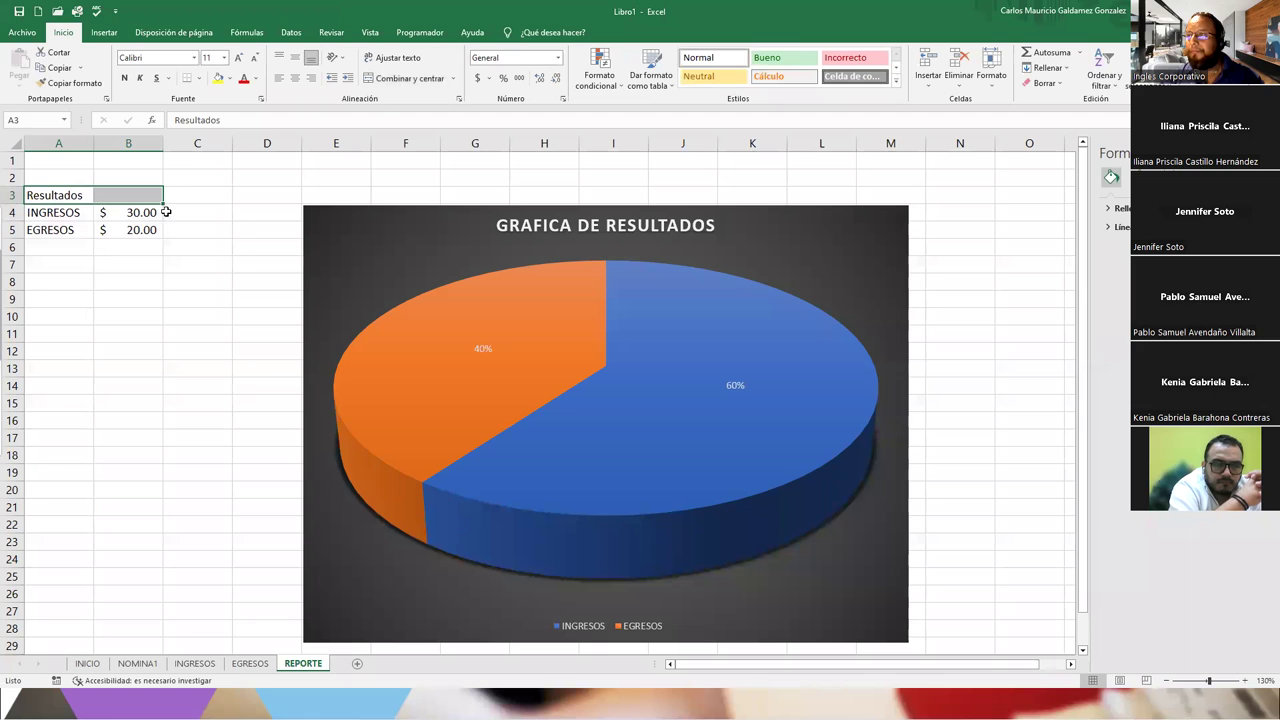
pyautogui.moveTo(176, 191)
pyautogui.mouseDown()
pyautogui.moveTo(137, 191)
pyautogui.moveTo(200, 195)
pyautogui.mouseUp()
pyautogui.click(86, 196)
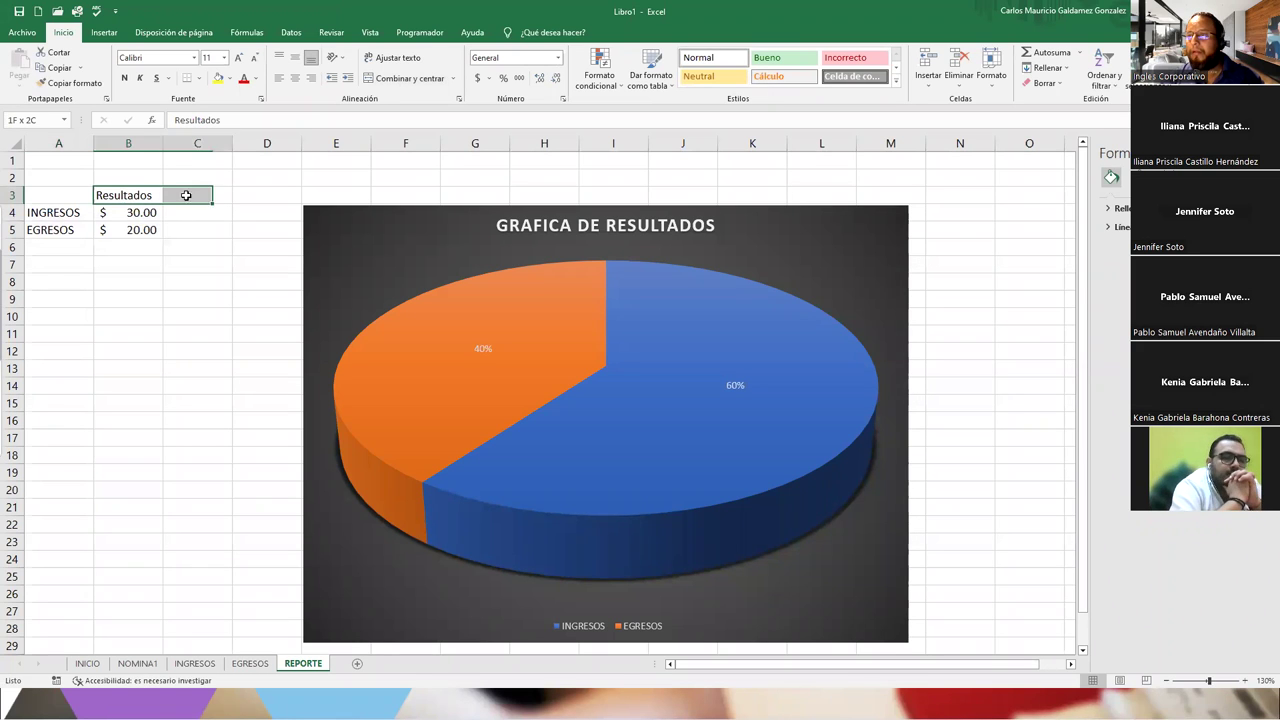
pyautogui.click(395, 78)
pyautogui.moveTo(45, 218); pyautogui.dragTo(186, 242)
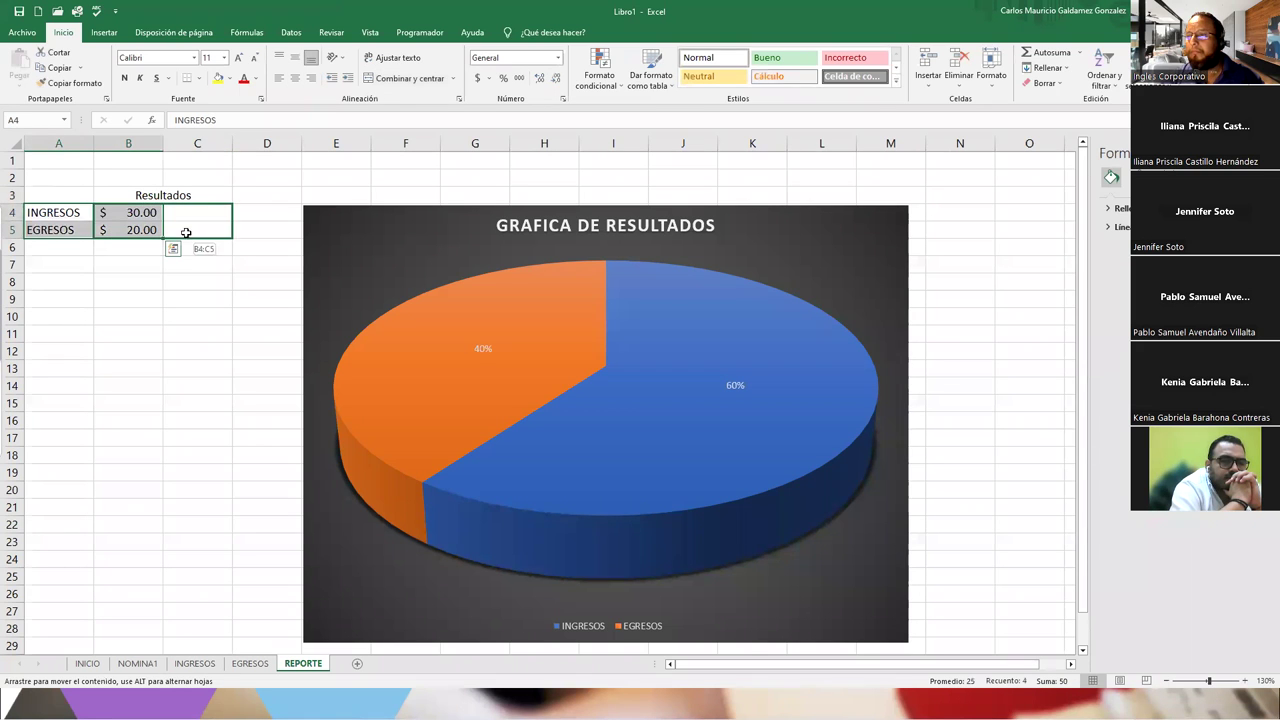
pyautogui.click(139, 196)
pyautogui.click(190, 265)
pyautogui.click(185, 315)
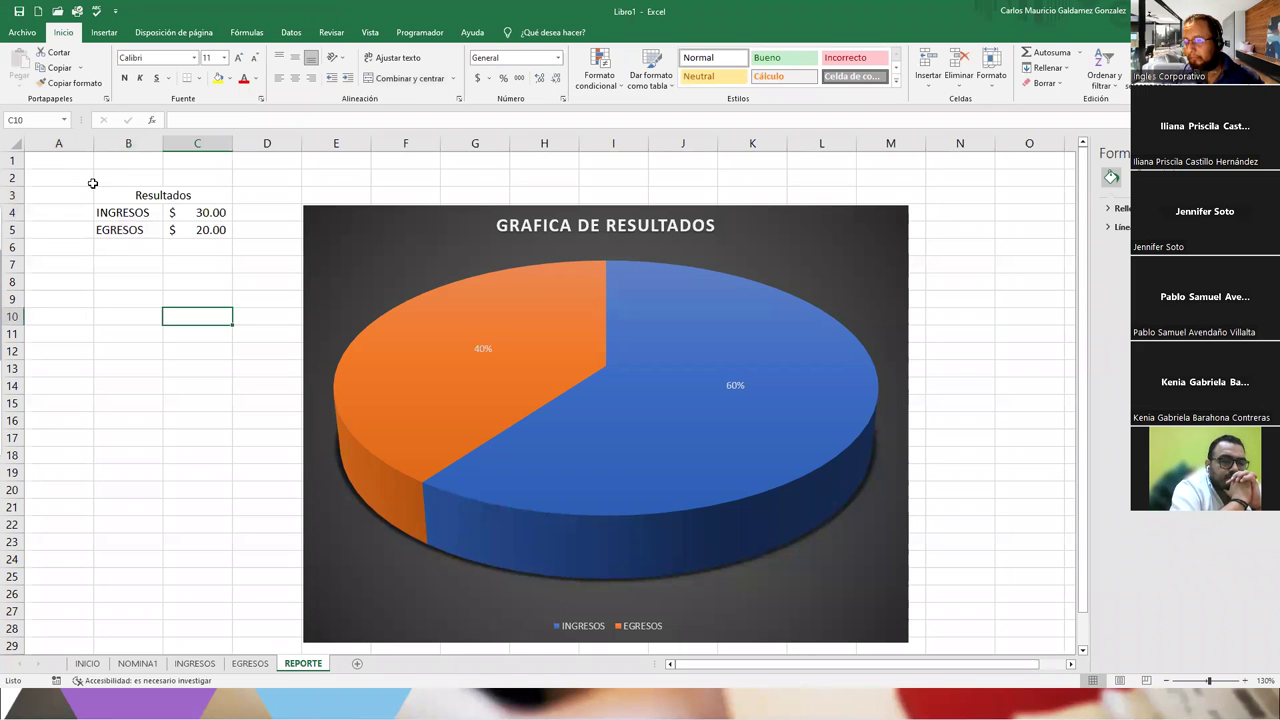
# Shrink the pie chart to end near row 25 and move it over columns F to L.
pyautogui.click(320, 258)
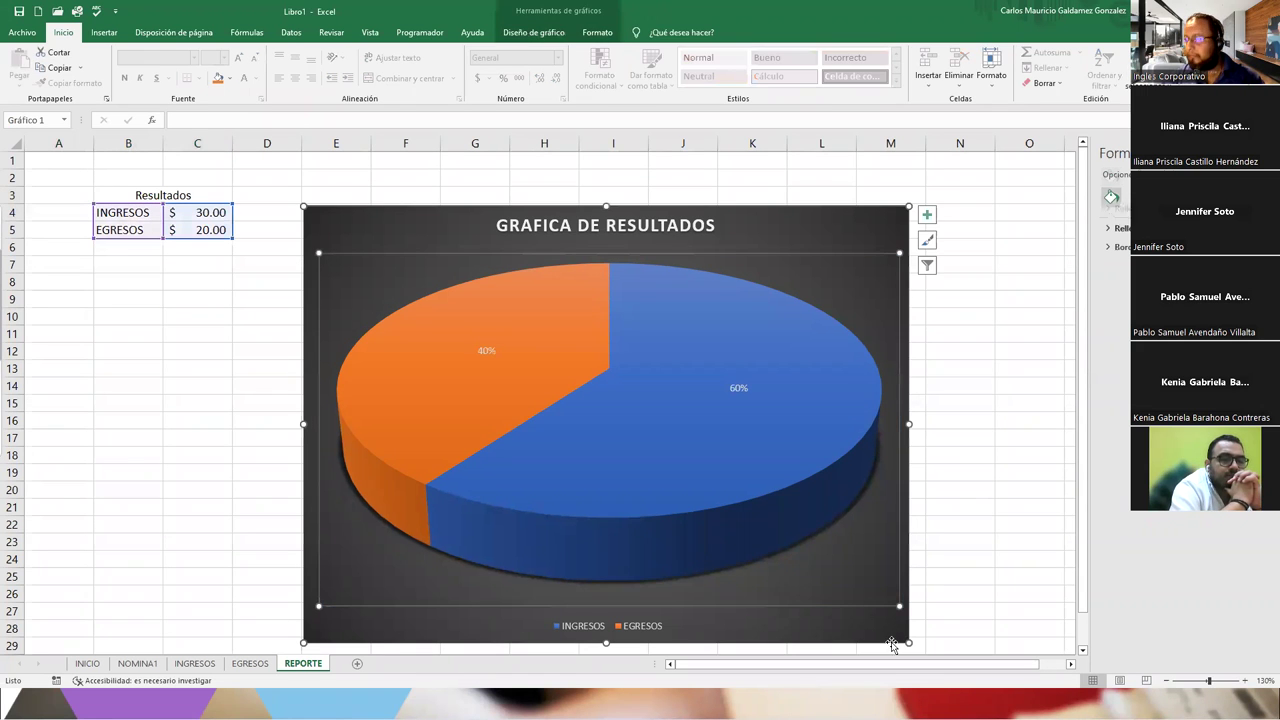
pyautogui.moveTo(907, 641); pyautogui.dragTo(786, 546)
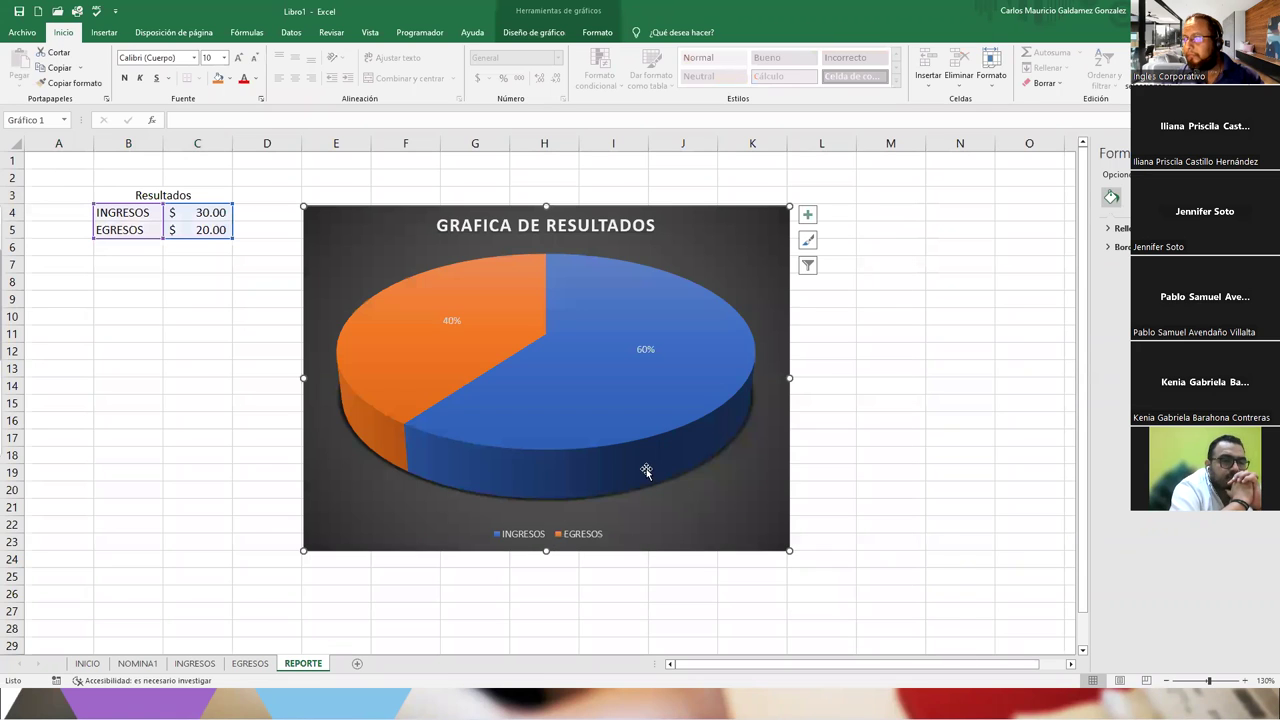
pyautogui.click(722, 486)
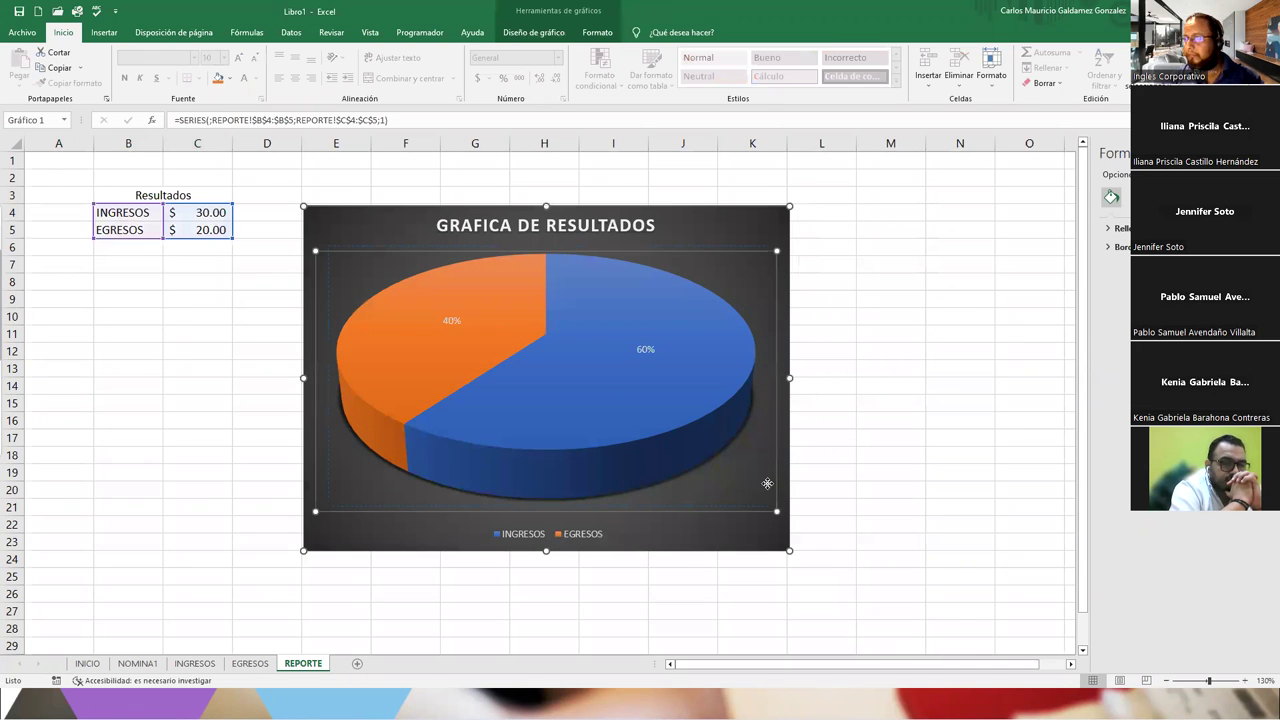
pyautogui.moveTo(737, 542); pyautogui.dragTo(802, 518)
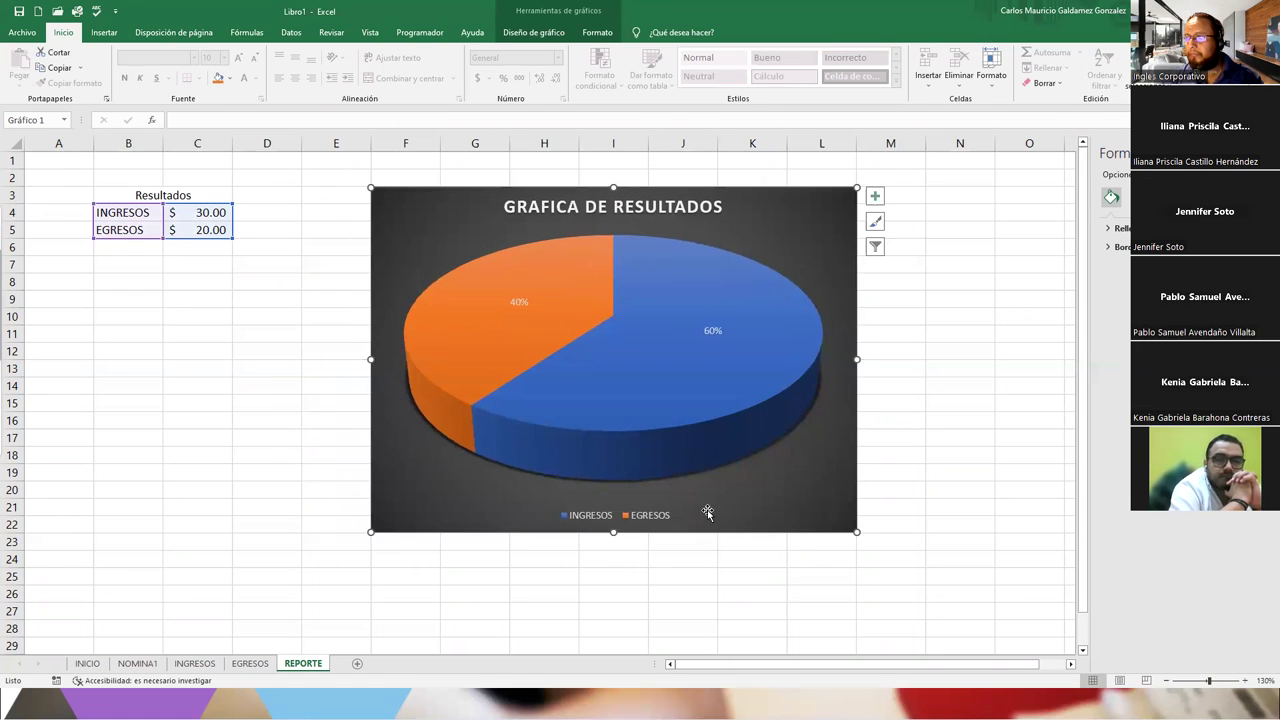
pyautogui.click(283, 477)
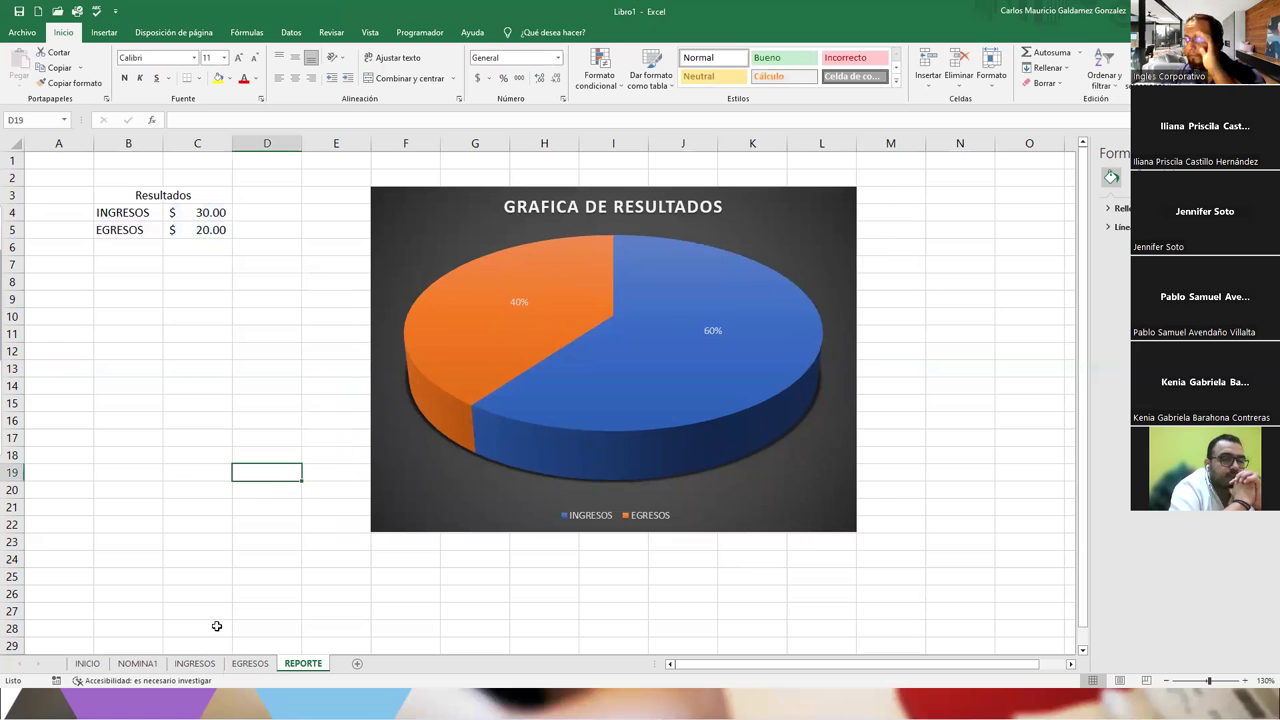
# Look through the EGRESOS, INGRESOS, NOMINA1, INICIO and REPORTE sheets, ending on INGRESOS.
pyautogui.click(248, 664)
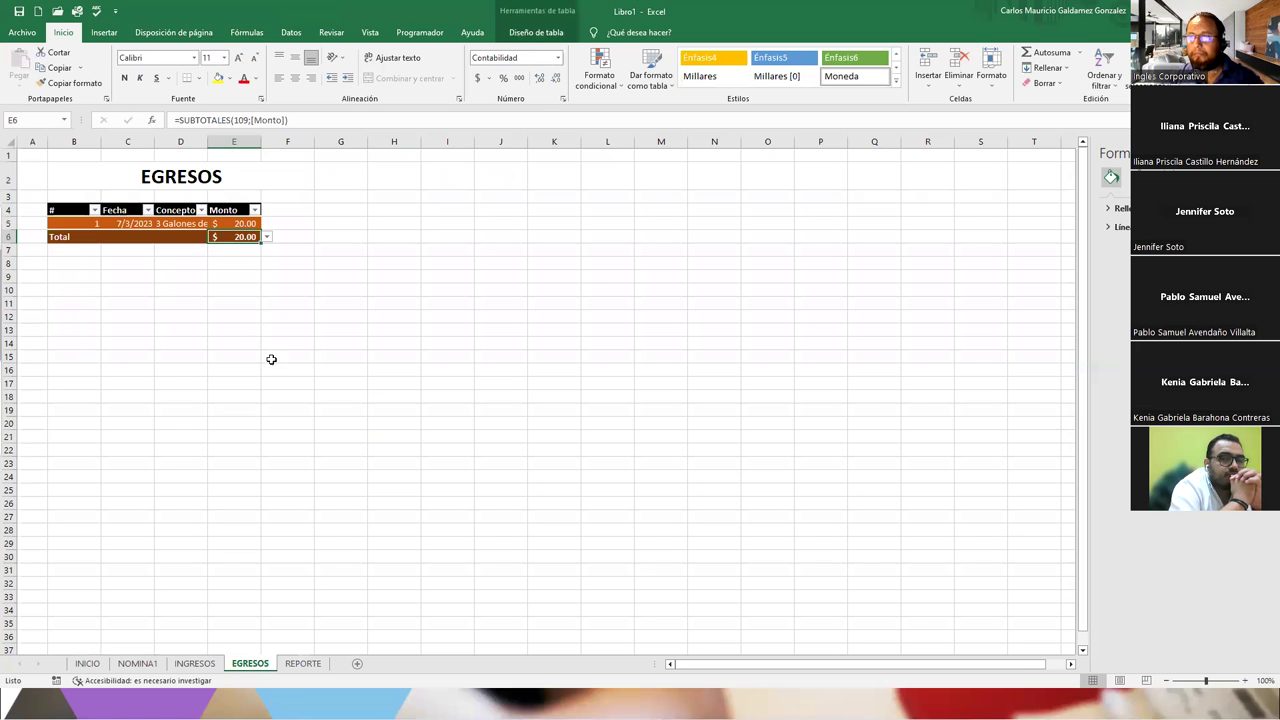
pyautogui.click(195, 664)
pyautogui.keyDown('ctrl'); pyautogui.scroll(1, 267, 523); pyautogui.keyUp('ctrl')
pyautogui.keyDown('ctrl'); pyautogui.scroll(1, 266, 523); pyautogui.keyUp('ctrl')
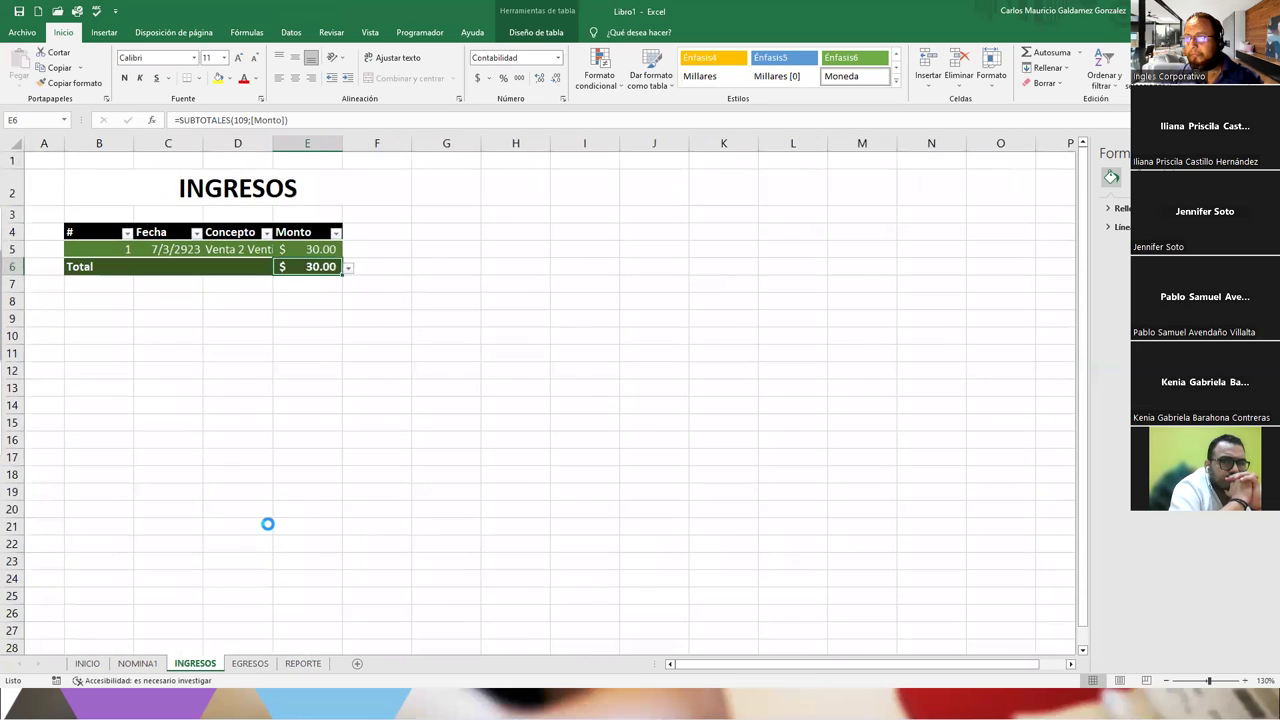
pyautogui.keyDown('ctrl'); pyautogui.scroll(1, 264, 526); pyautogui.keyUp('ctrl')
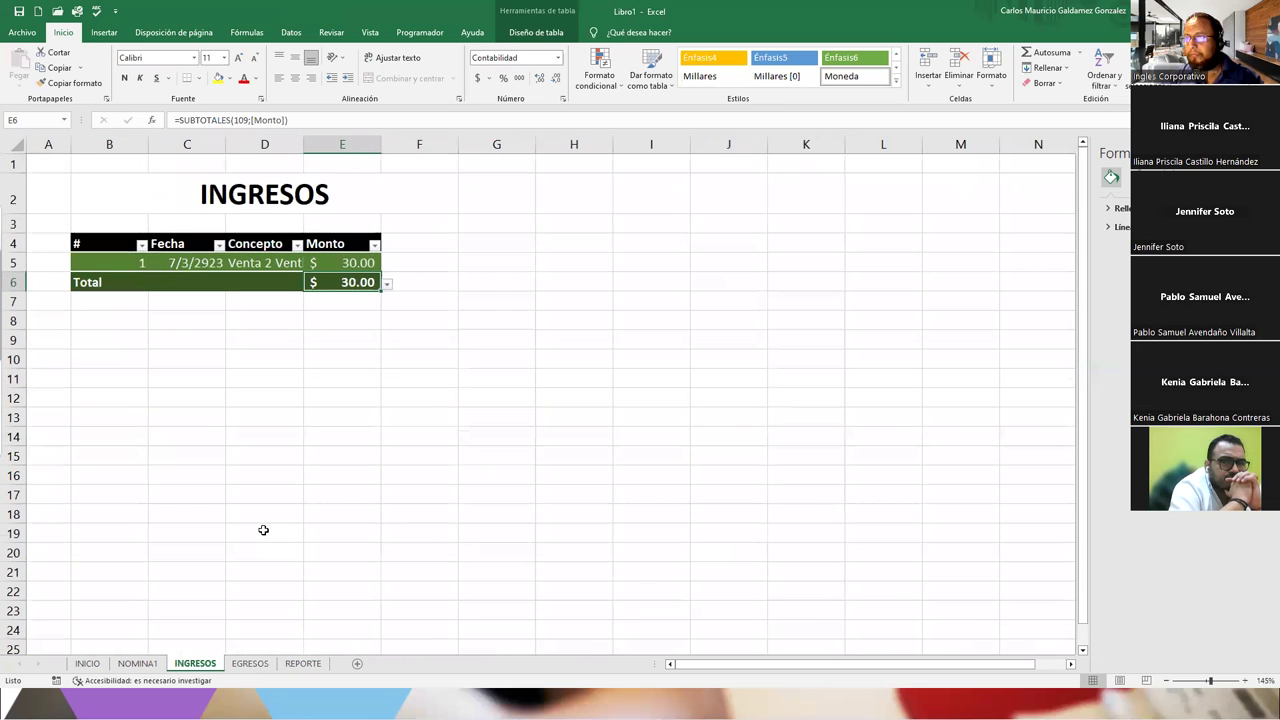
pyautogui.click(252, 664)
pyautogui.click(150, 665)
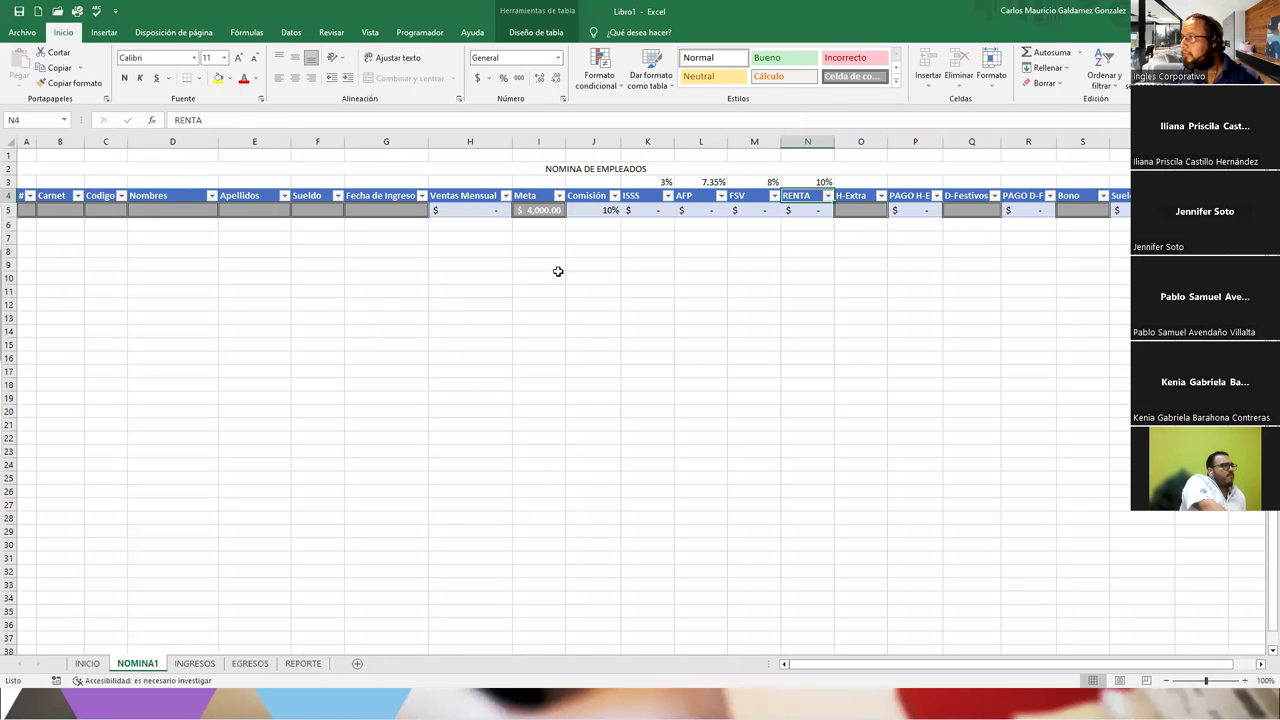
pyautogui.click(87, 664)
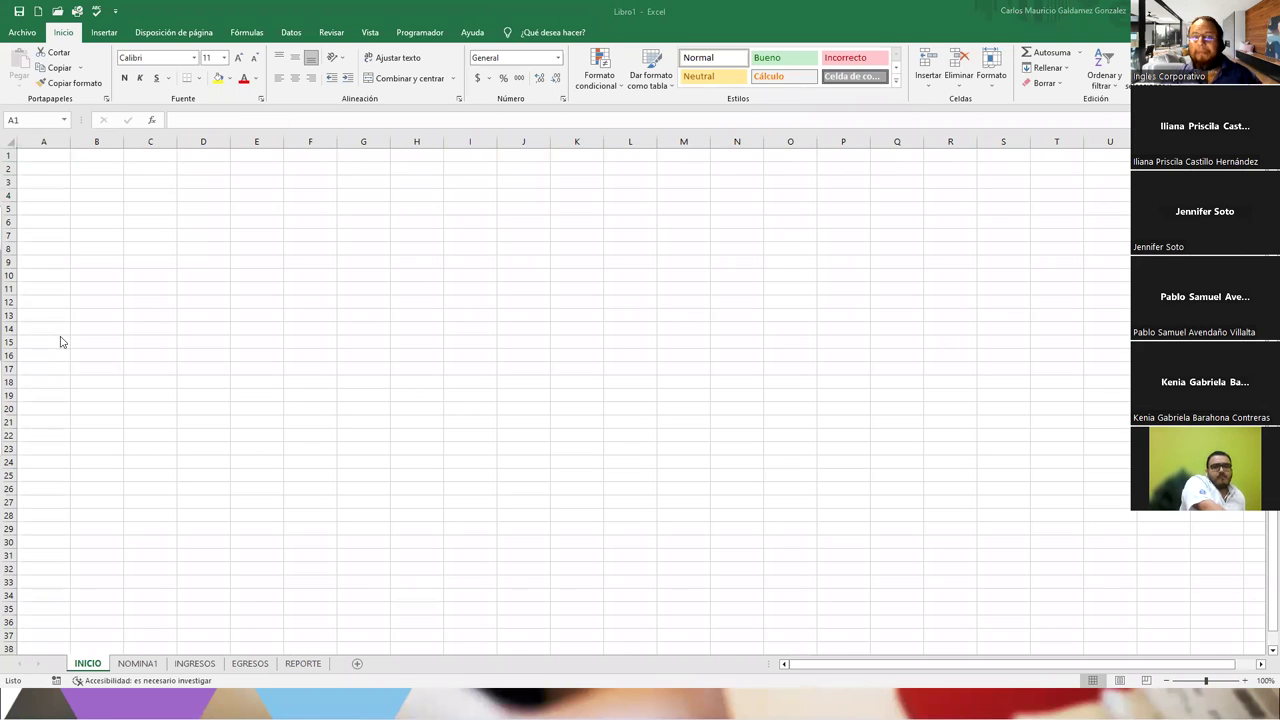
pyautogui.click(142, 664)
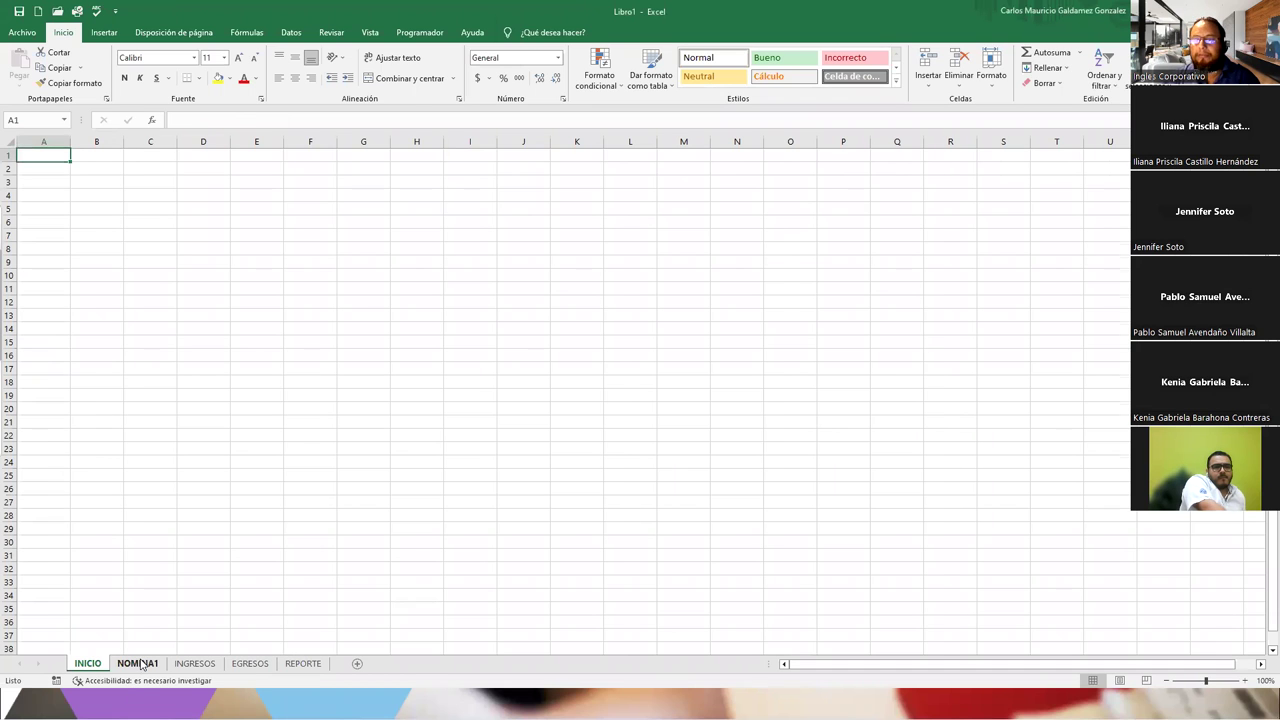
pyautogui.click(142, 664)
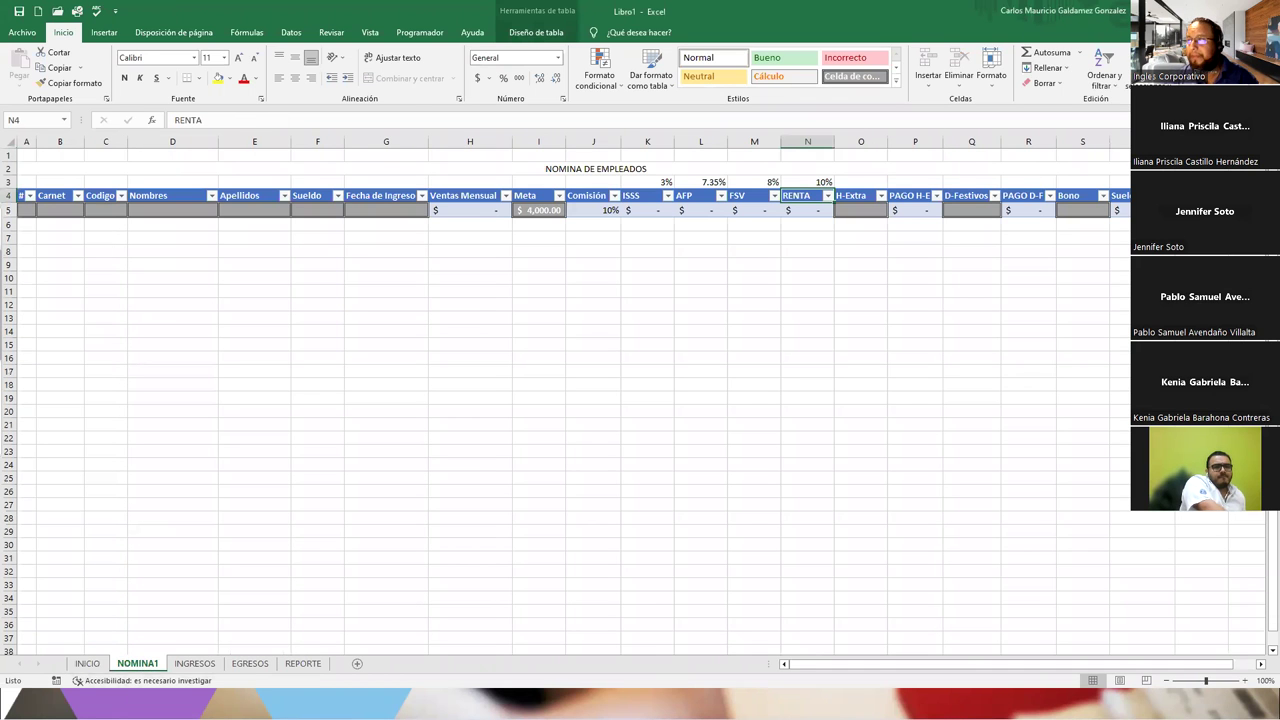
pyautogui.click(195, 665)
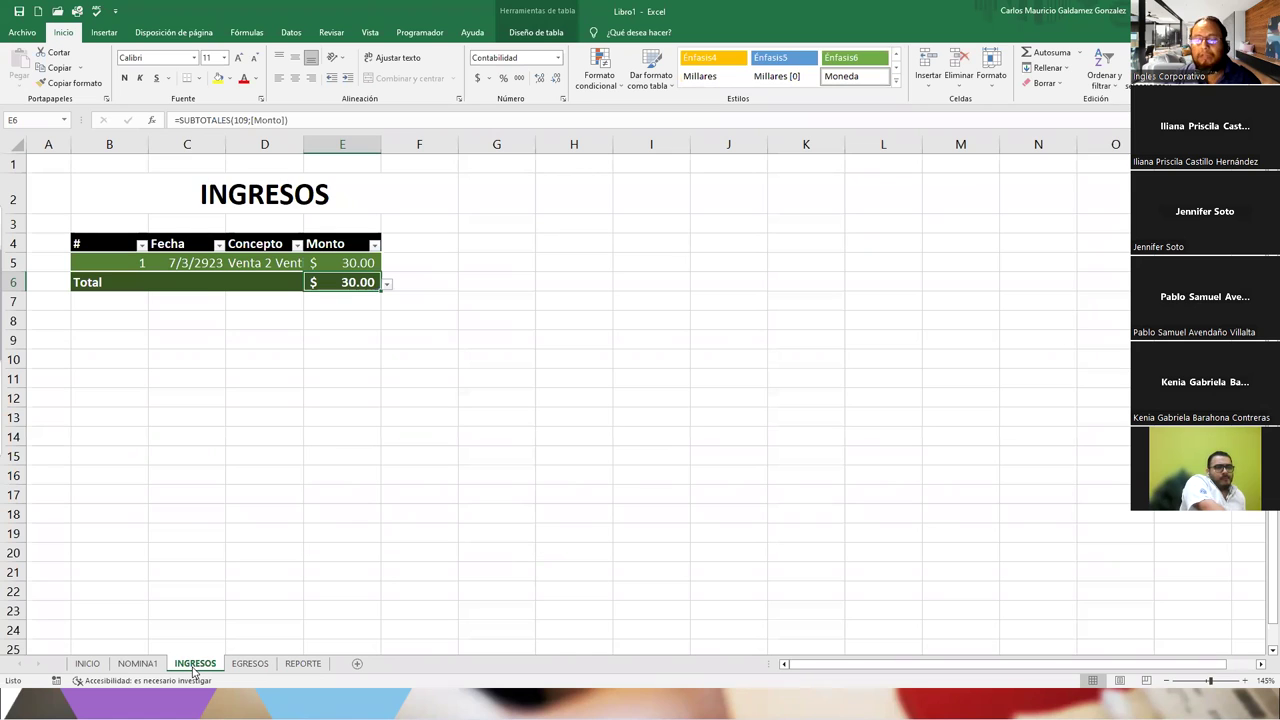
pyautogui.click(250, 665)
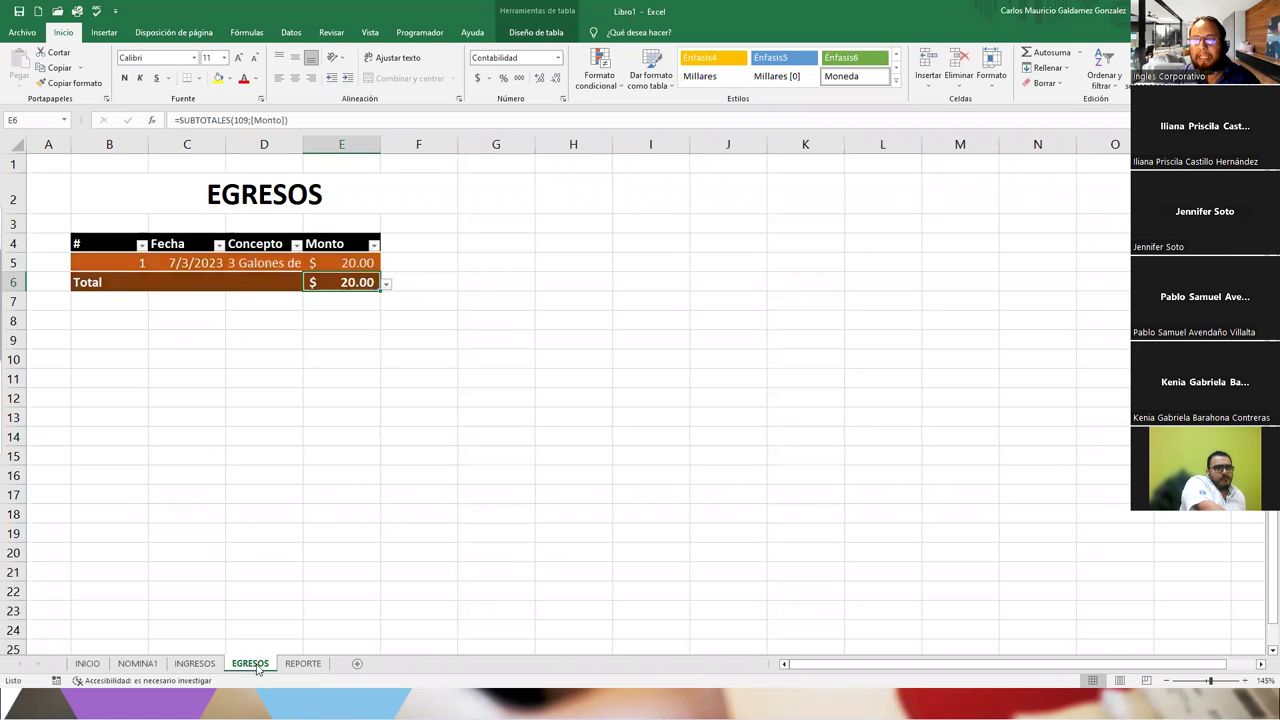
pyautogui.click(303, 665)
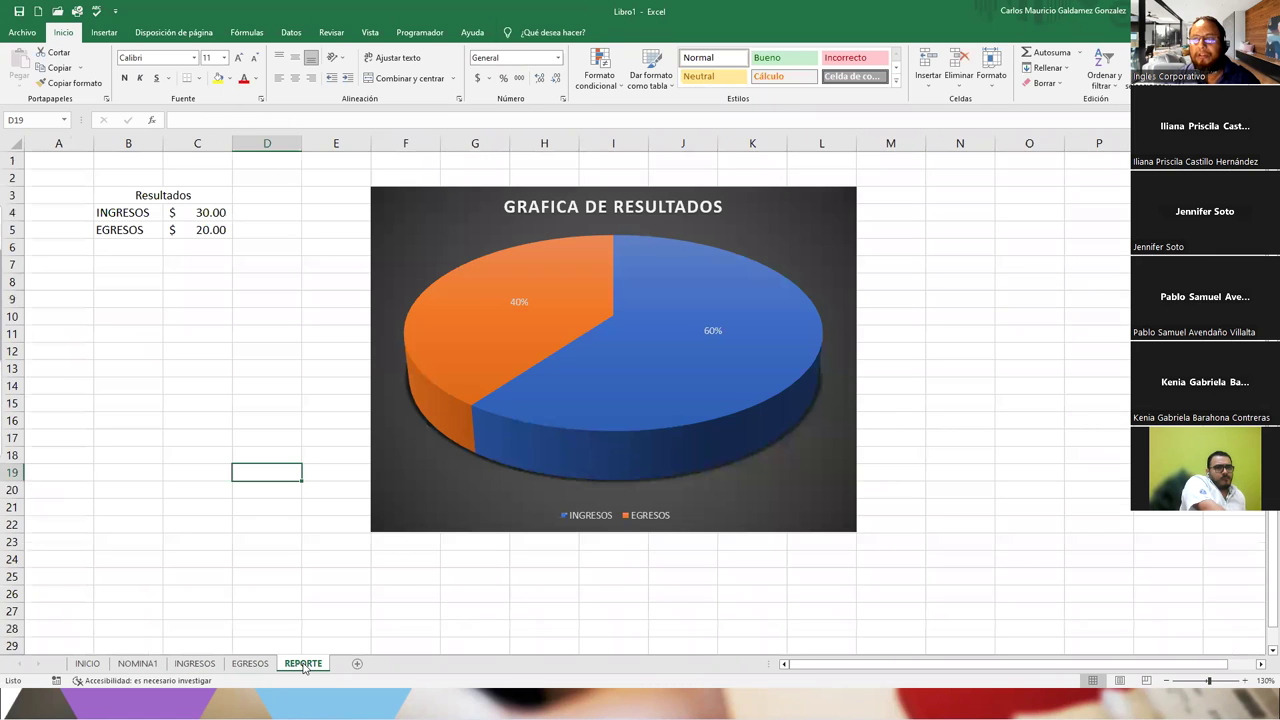
pyautogui.click(243, 665)
pyautogui.click(194, 665)
pyautogui.click(137, 665)
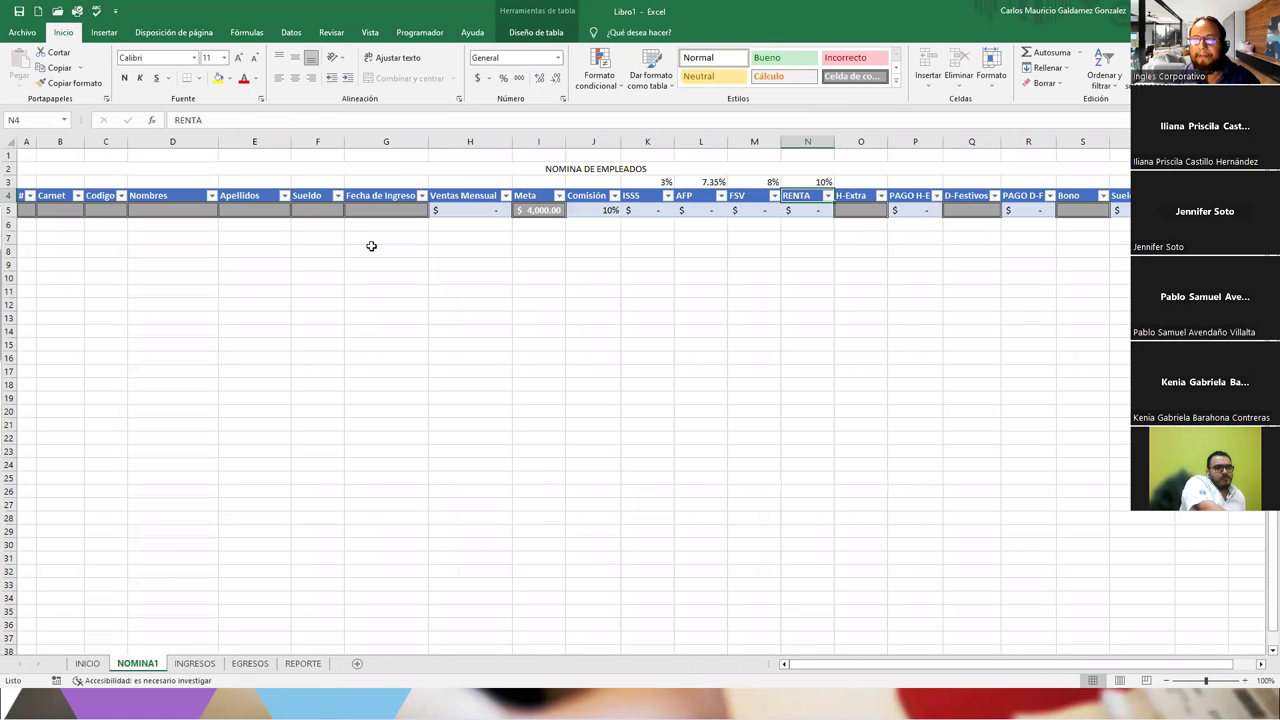
pyautogui.click(194, 665)
# Resize the Monto, Concepto and Fecha columns and centre the # and Fecha values in row 5.
pyautogui.moveTo(384, 144); pyautogui.dragTo(366, 144)
pyautogui.doubleClick(304, 144)
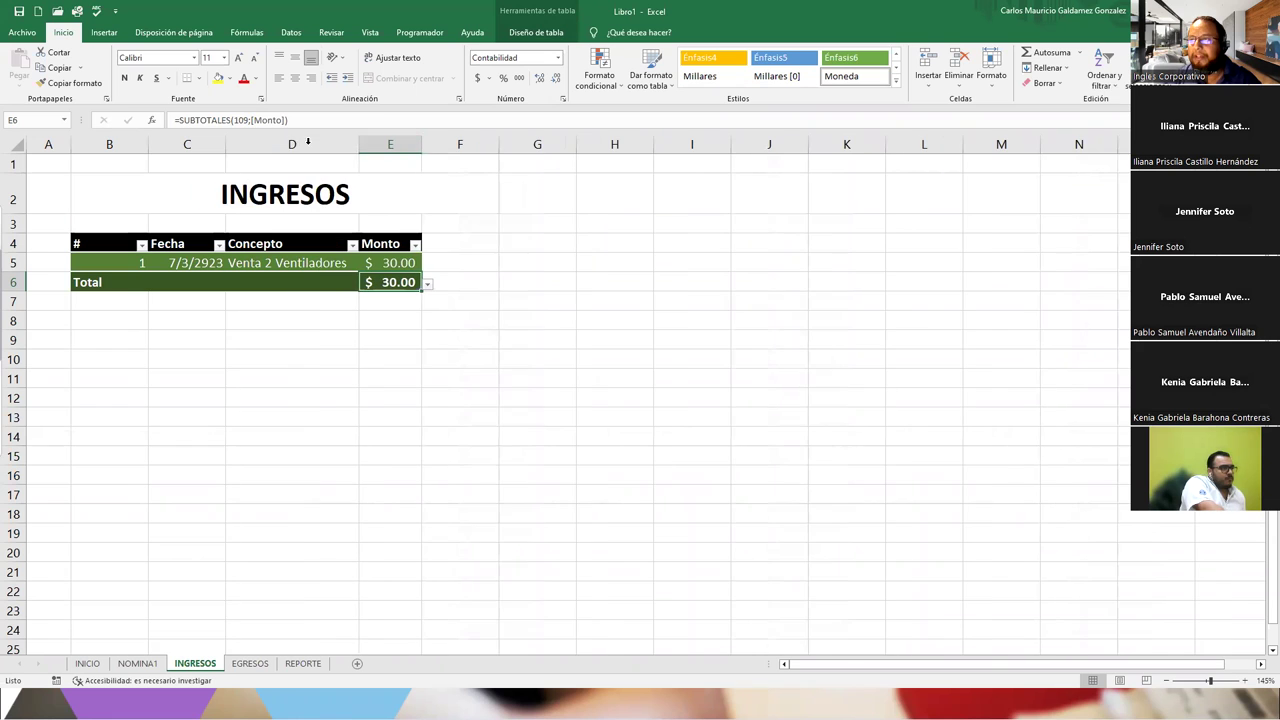
pyautogui.doubleClick(225, 144)
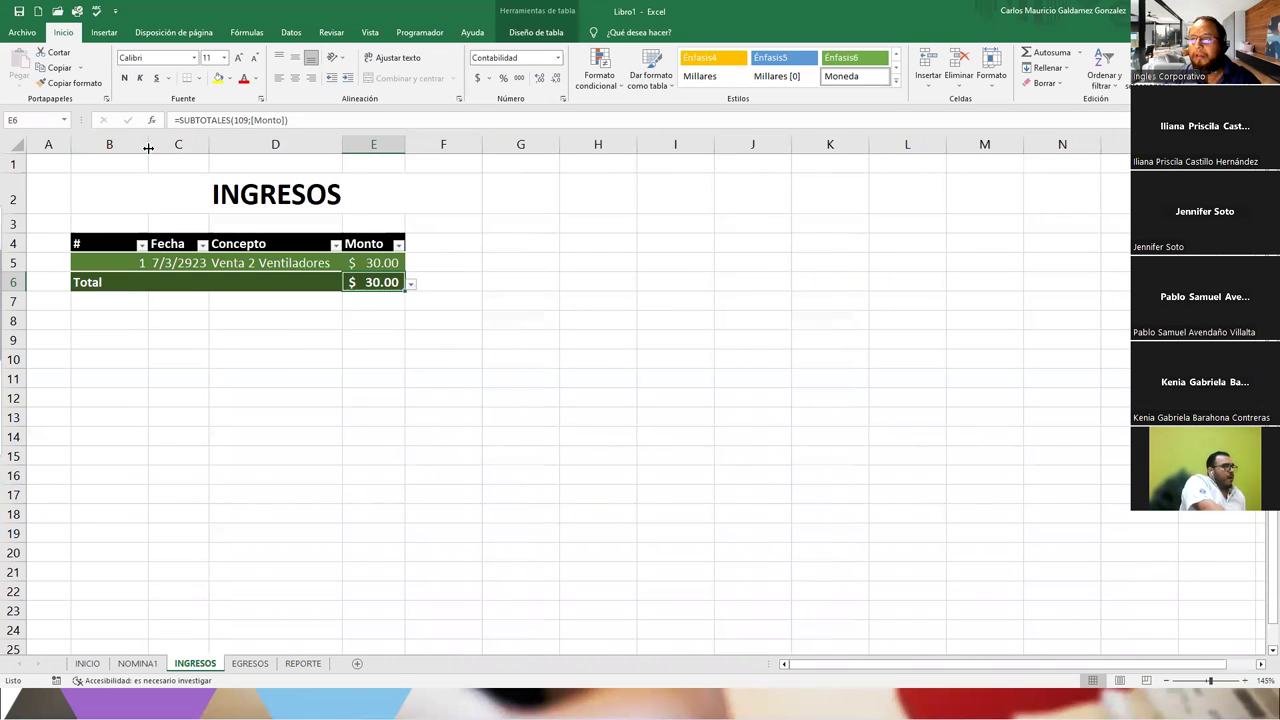
pyautogui.moveTo(209, 144); pyautogui.dragTo(233, 144)
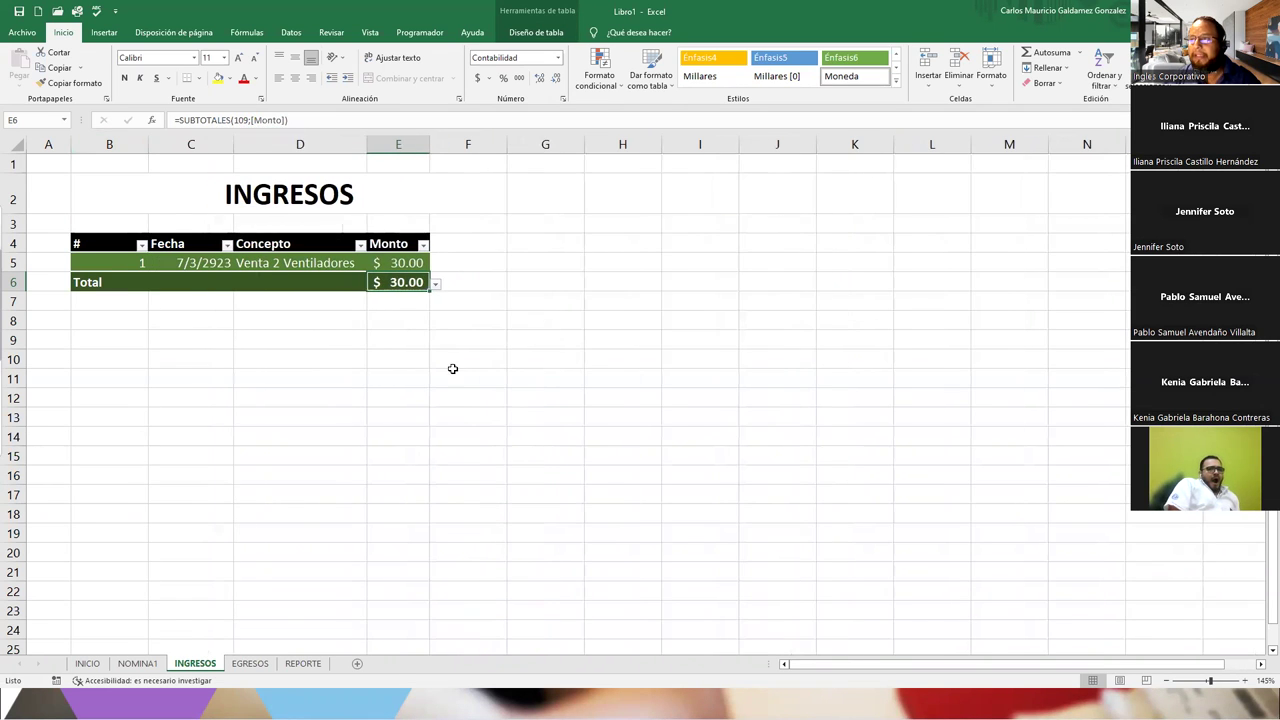
pyautogui.click(114, 263)
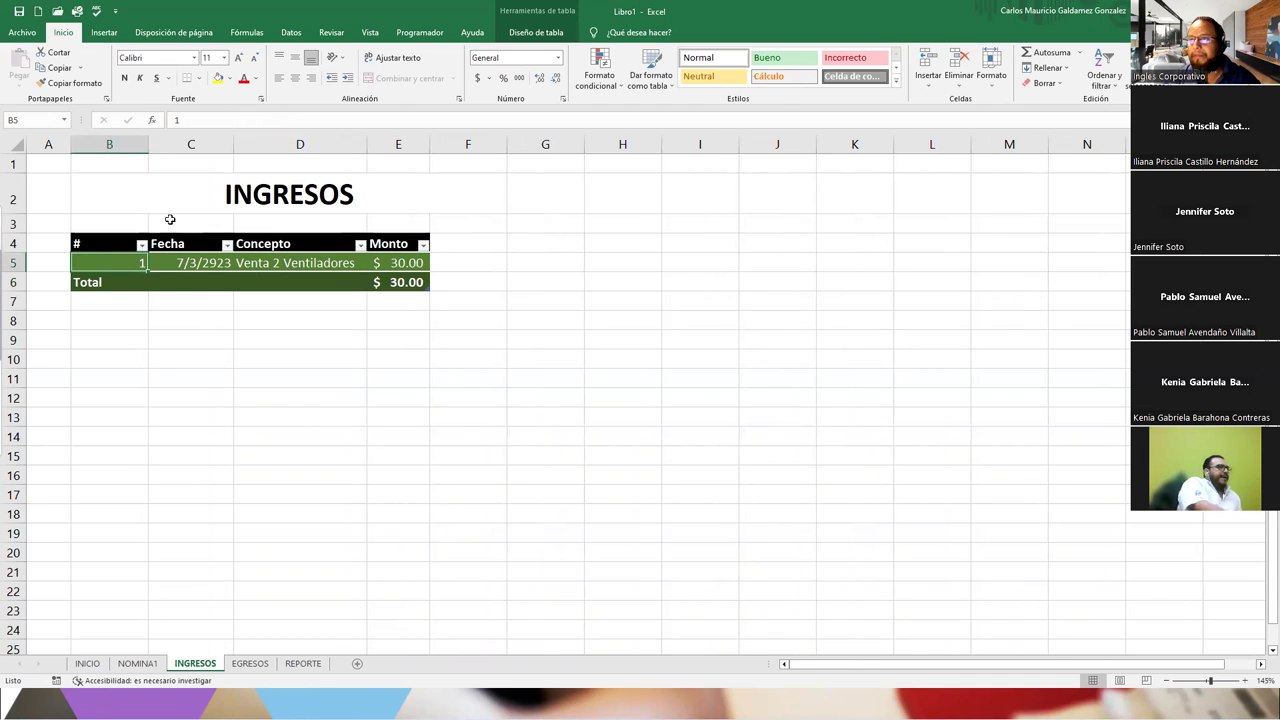
pyautogui.keyDown('ctrl'); pyautogui.click(187, 263); pyautogui.keyUp('ctrl')
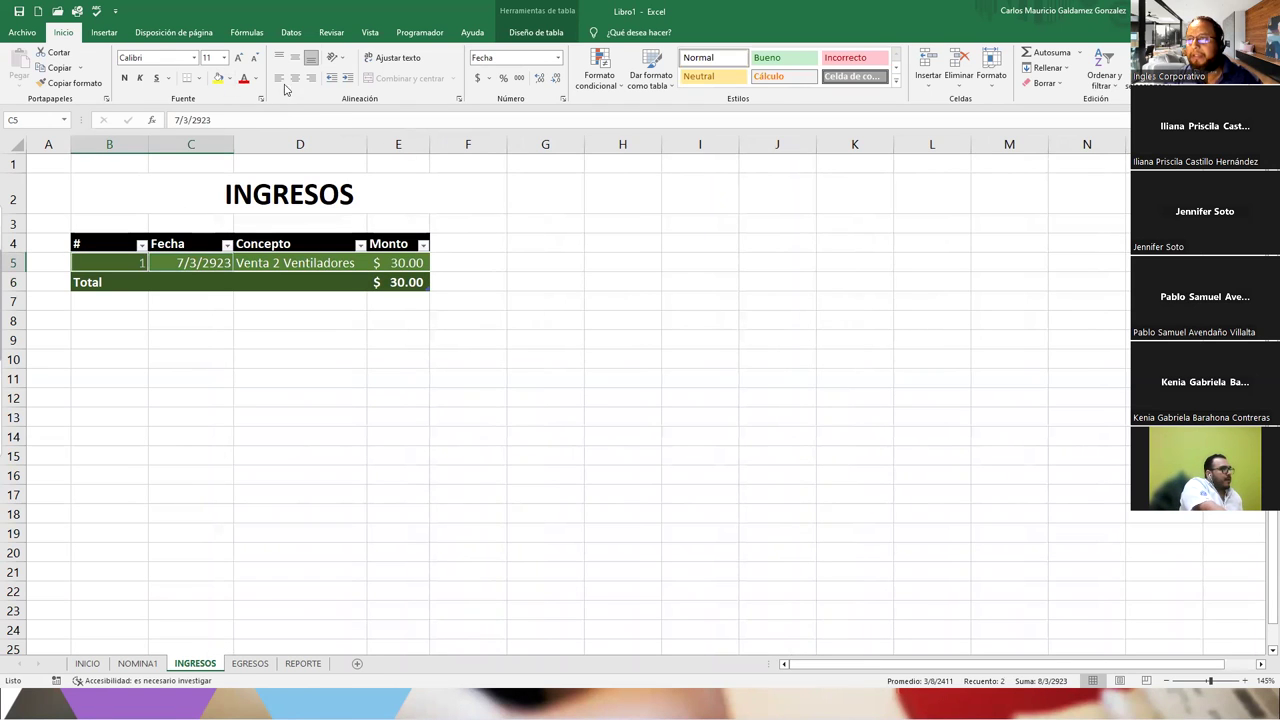
pyautogui.click(296, 79)
pyautogui.click(325, 262)
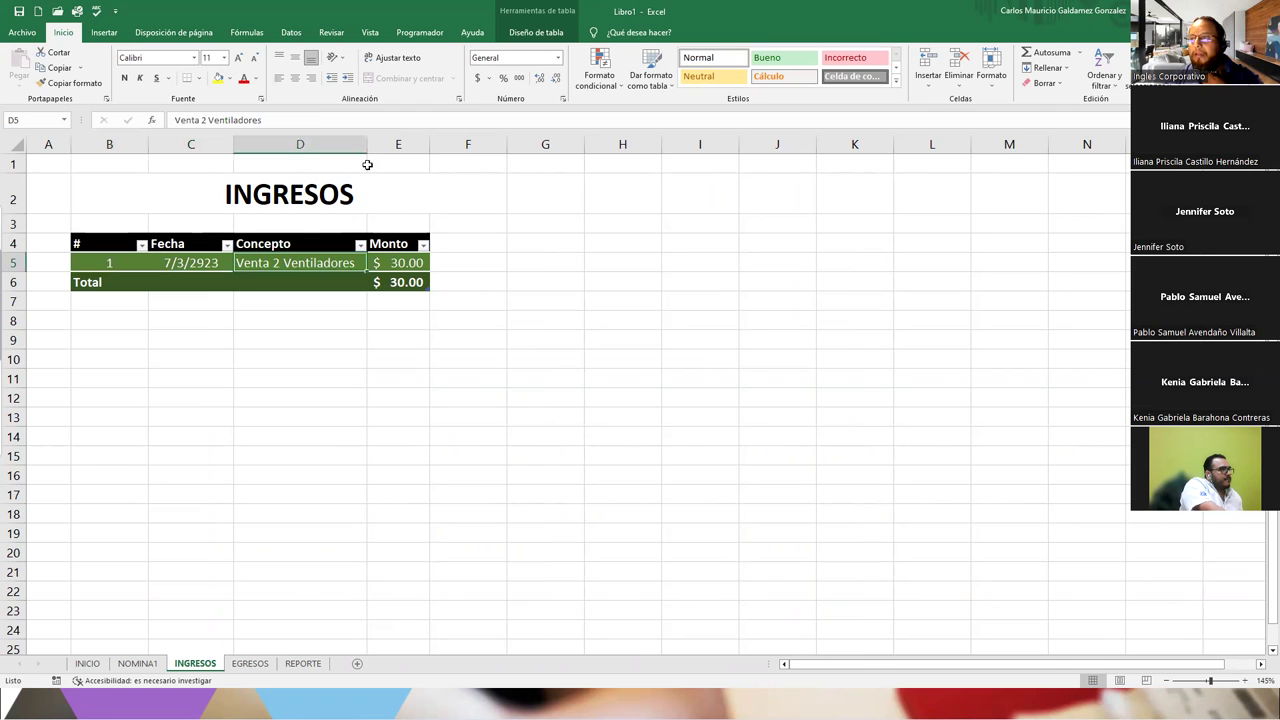
pyautogui.moveTo(367, 144); pyautogui.dragTo(495, 144)
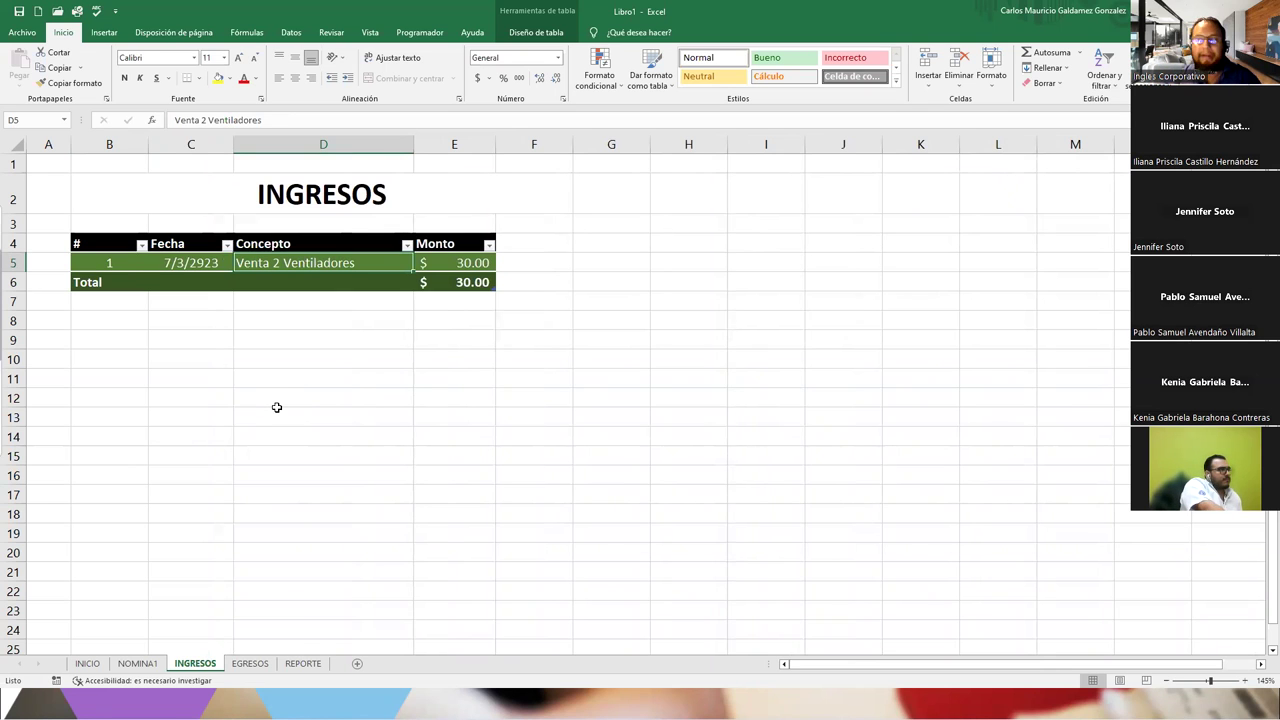
# Try copying column B's formatting onto column C, dismissing the resulting error.
pyautogui.click(248, 666)
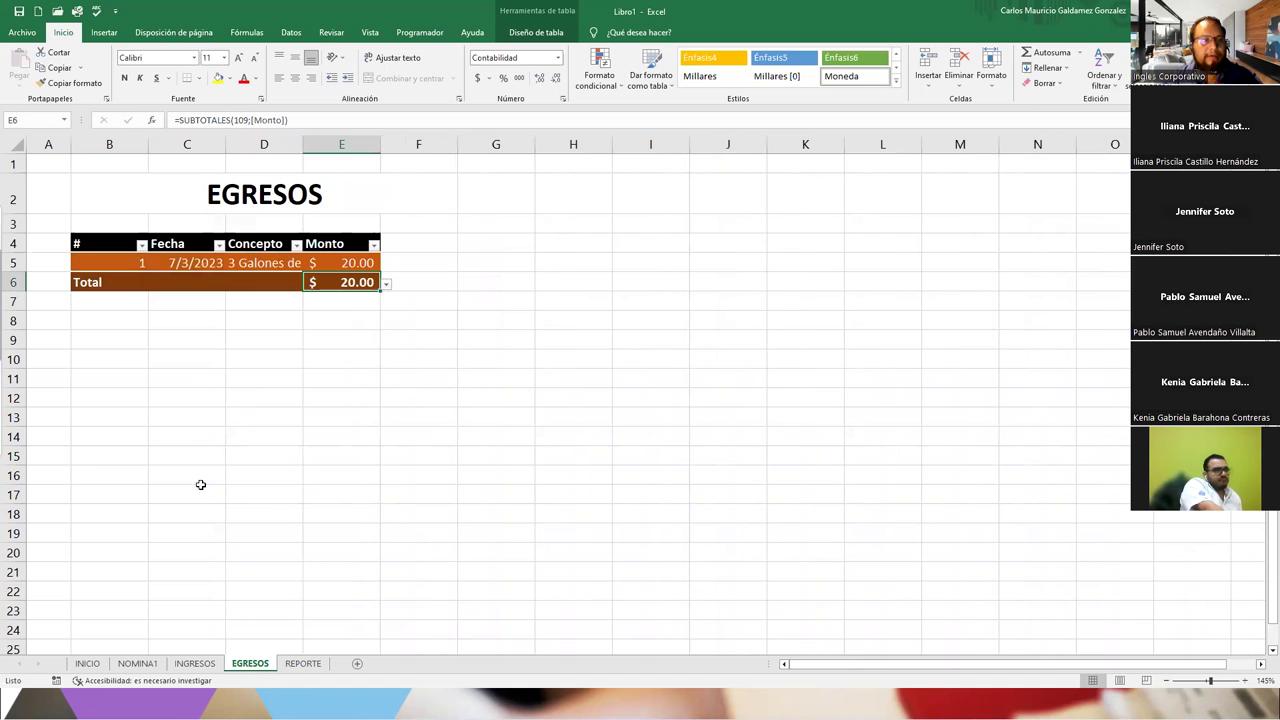
pyautogui.click(195, 663)
pyautogui.click(146, 143)
pyautogui.click(236, 143)
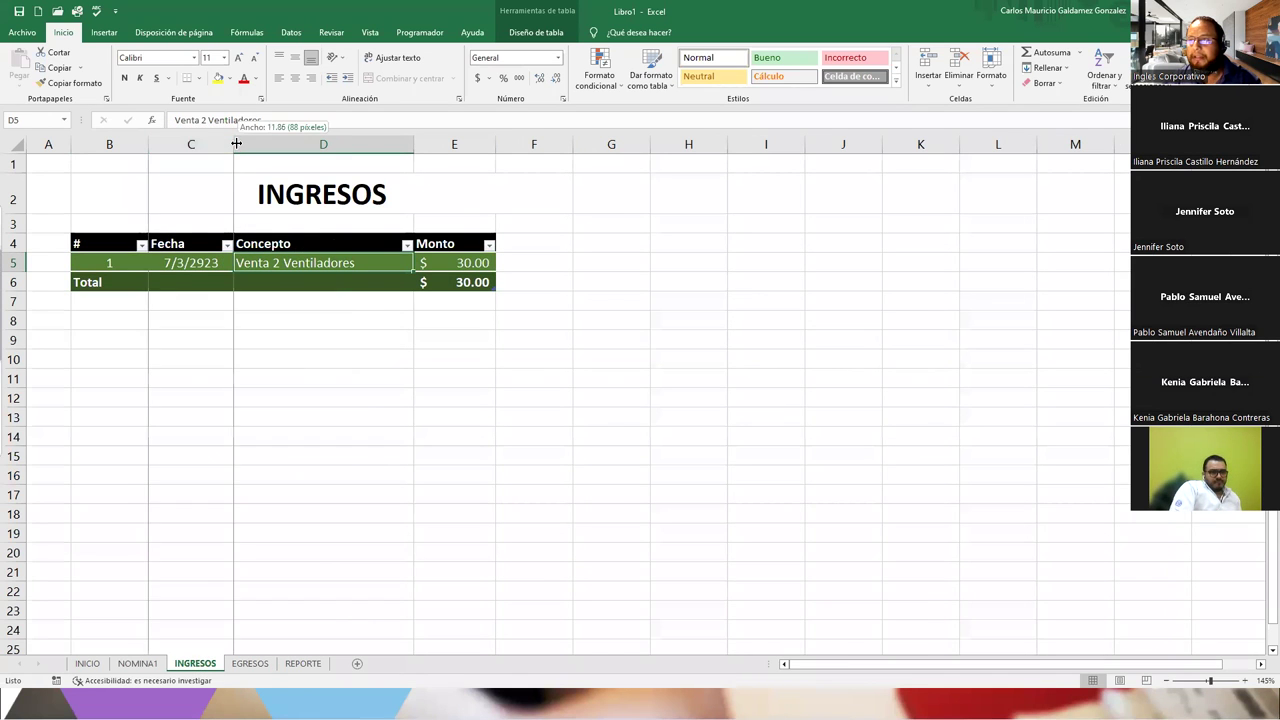
pyautogui.click(109, 144)
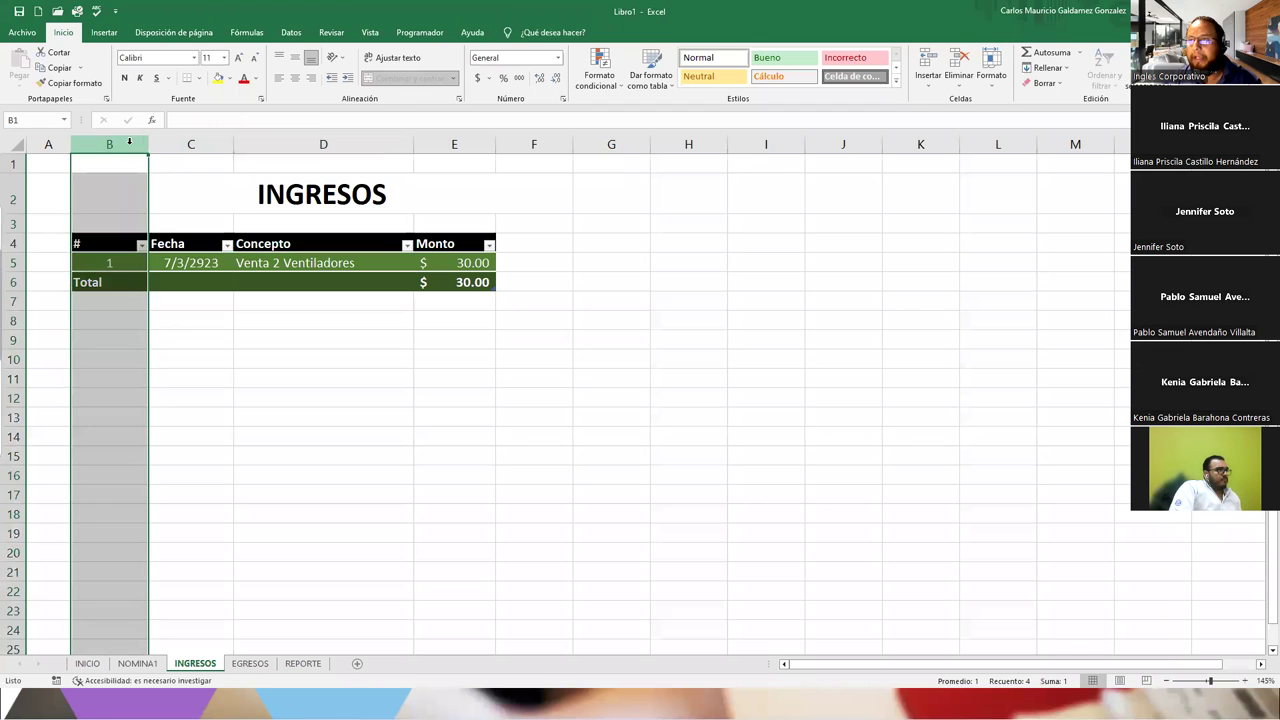
pyautogui.click(75, 83)
pyautogui.click(190, 144)
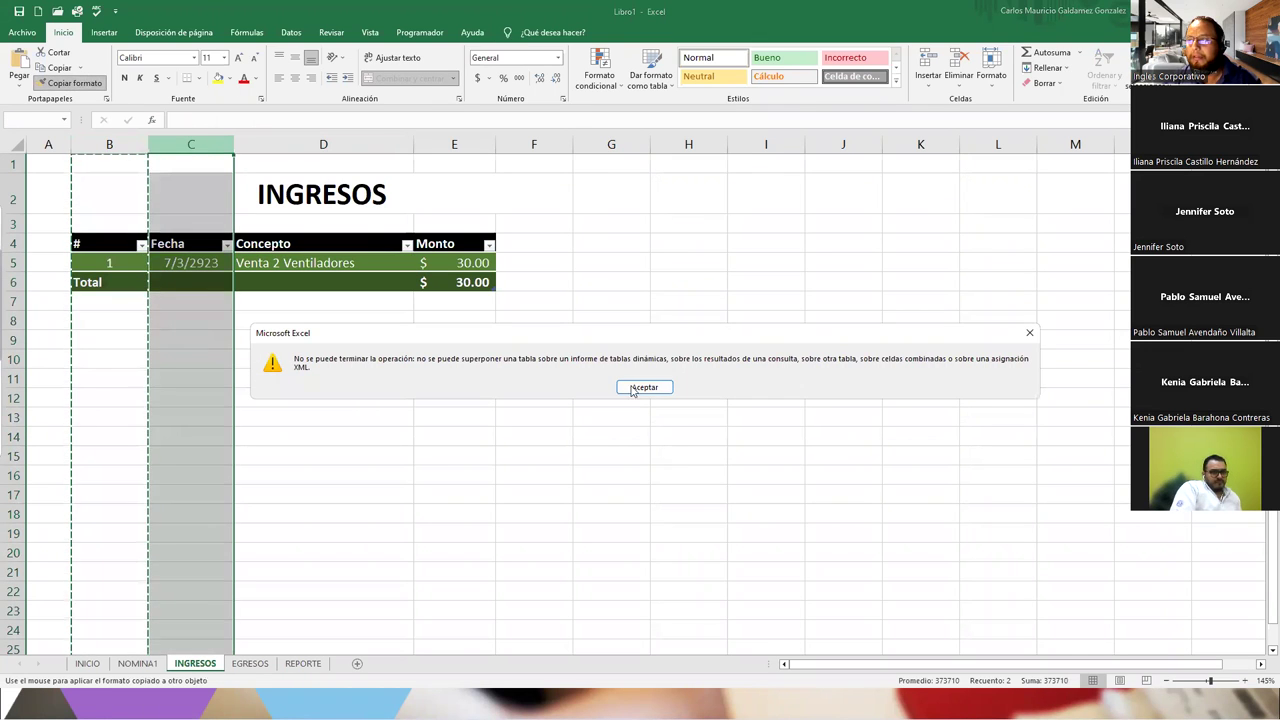
pyautogui.click(643, 388)
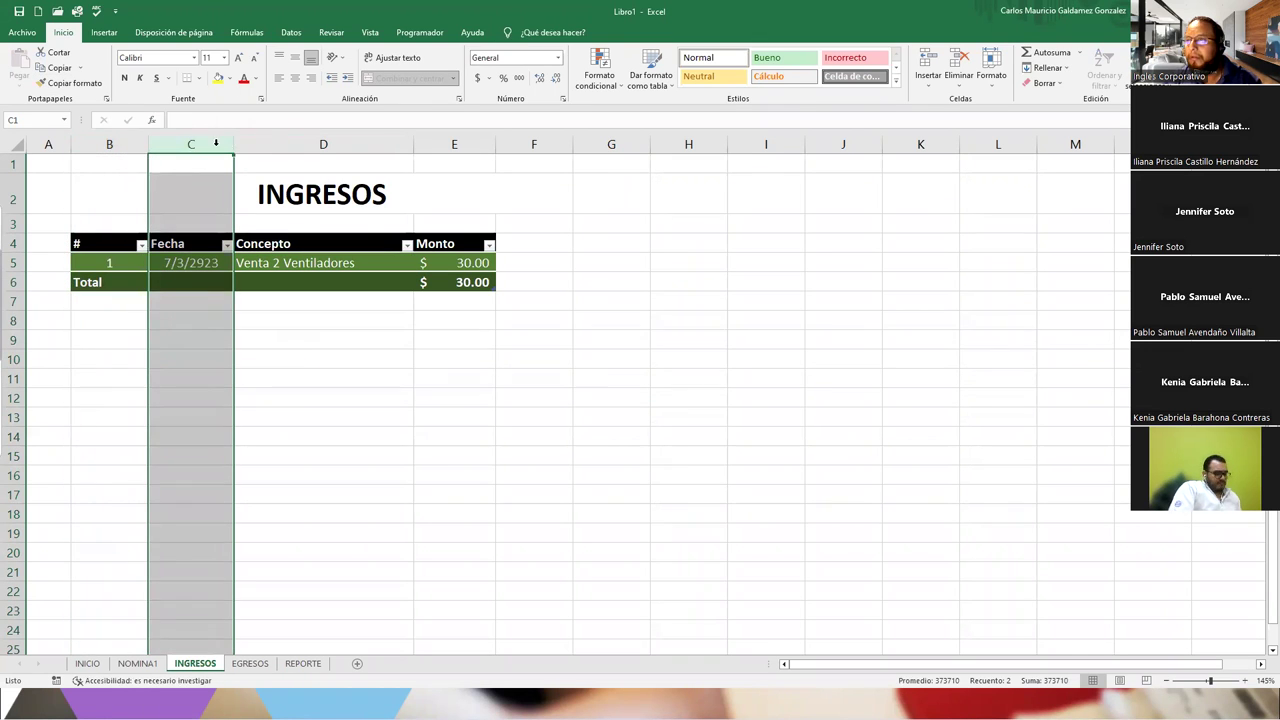
# Set column C's width to 10 and move to the EGRESOS sheet.
pyautogui.rightClick(214, 147)
pyautogui.click(298, 330)
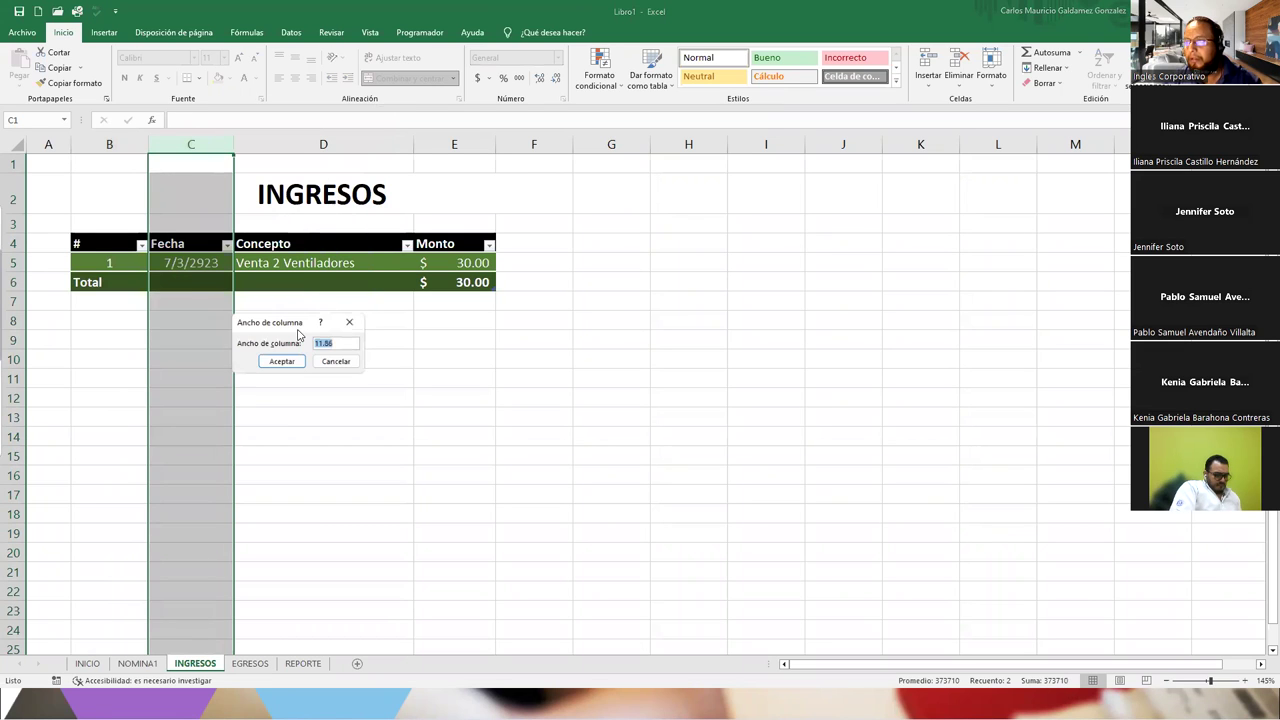
pyautogui.write('10.71')
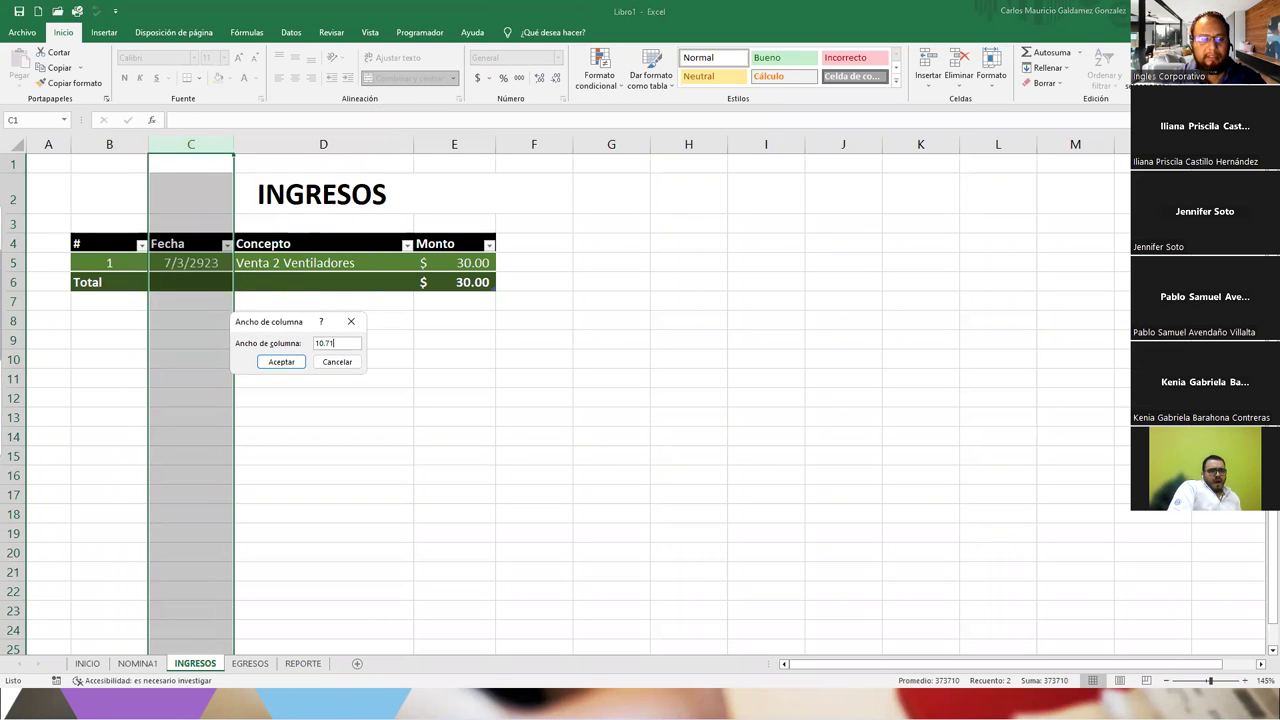
pyautogui.press('Return')
pyautogui.click(318, 338)
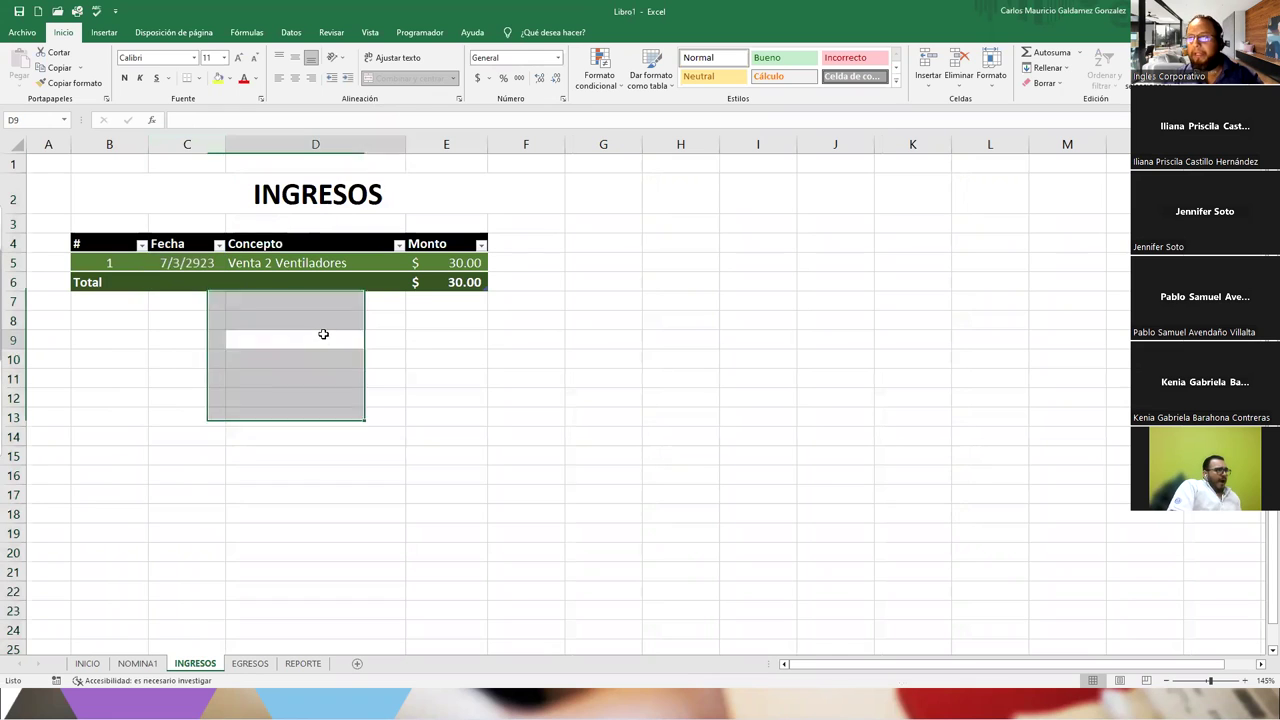
pyautogui.click(248, 665)
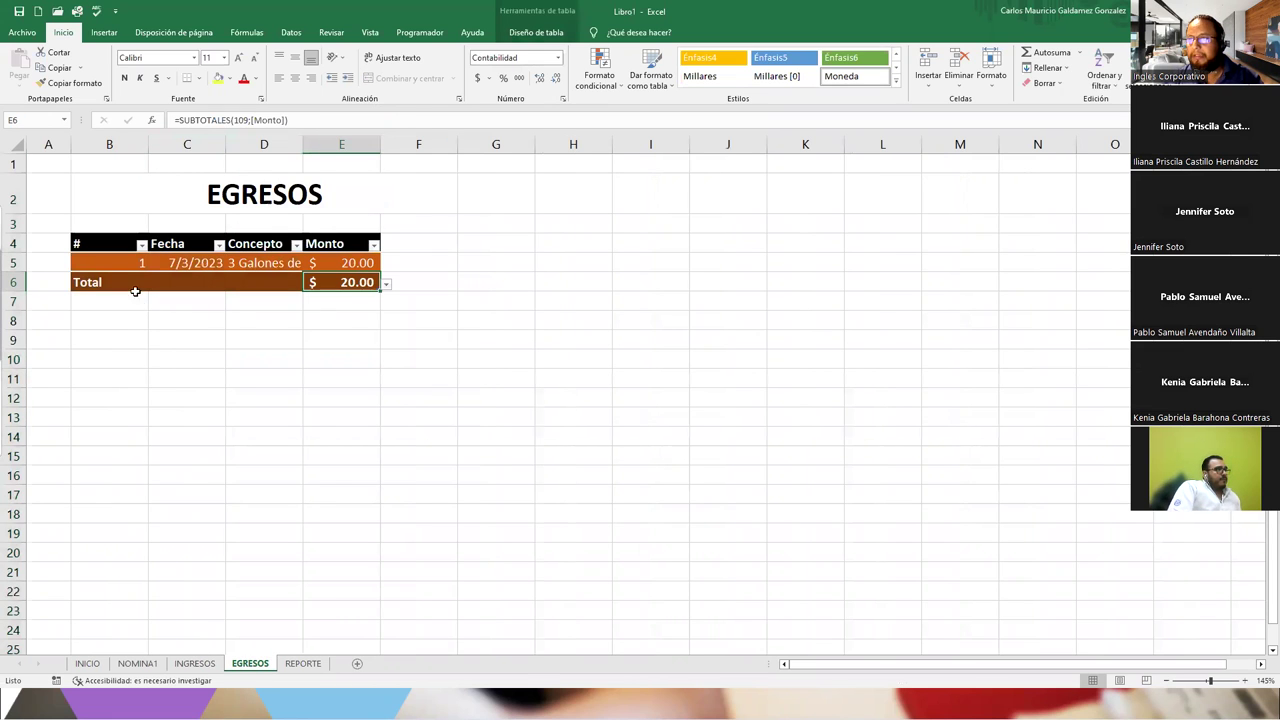
# Set the width of columns B:C, then widen Concepto column D to 25.86 to match INGRESOS.
pyautogui.moveTo(130, 145); pyautogui.dragTo(186, 145)
pyautogui.rightClick(180, 147)
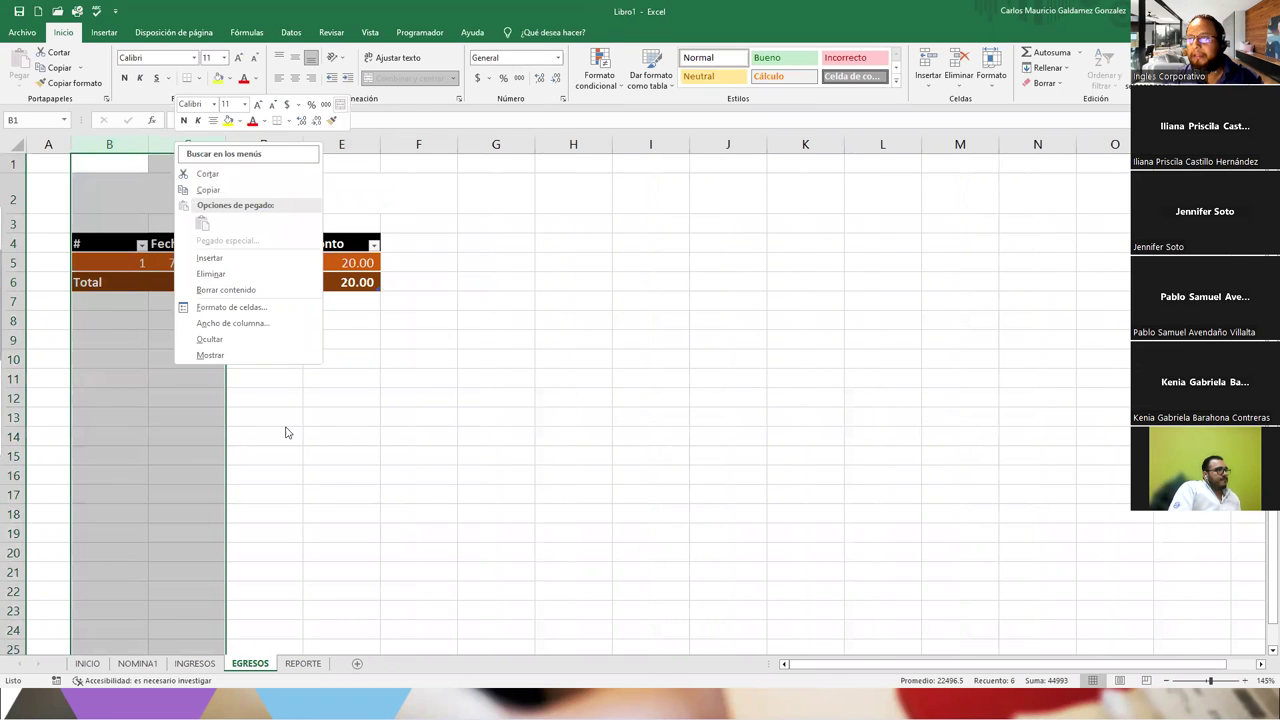
pyautogui.click(245, 324)
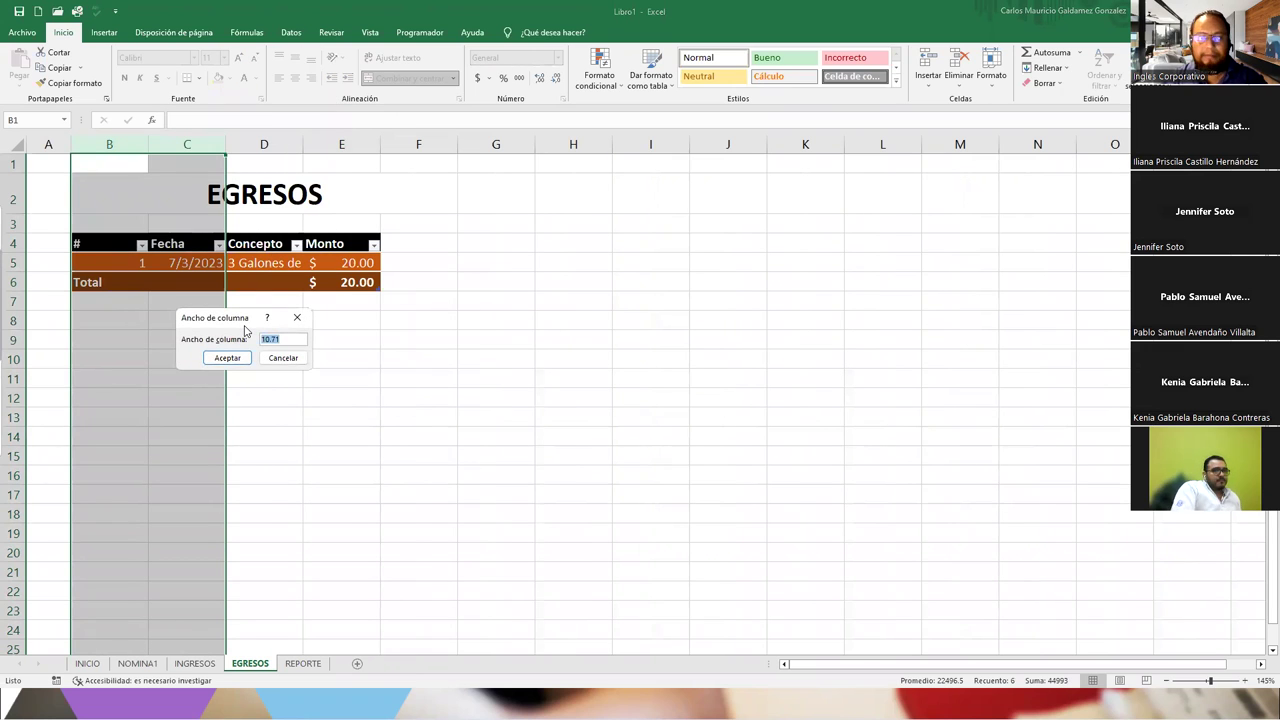
pyautogui.press('Return')
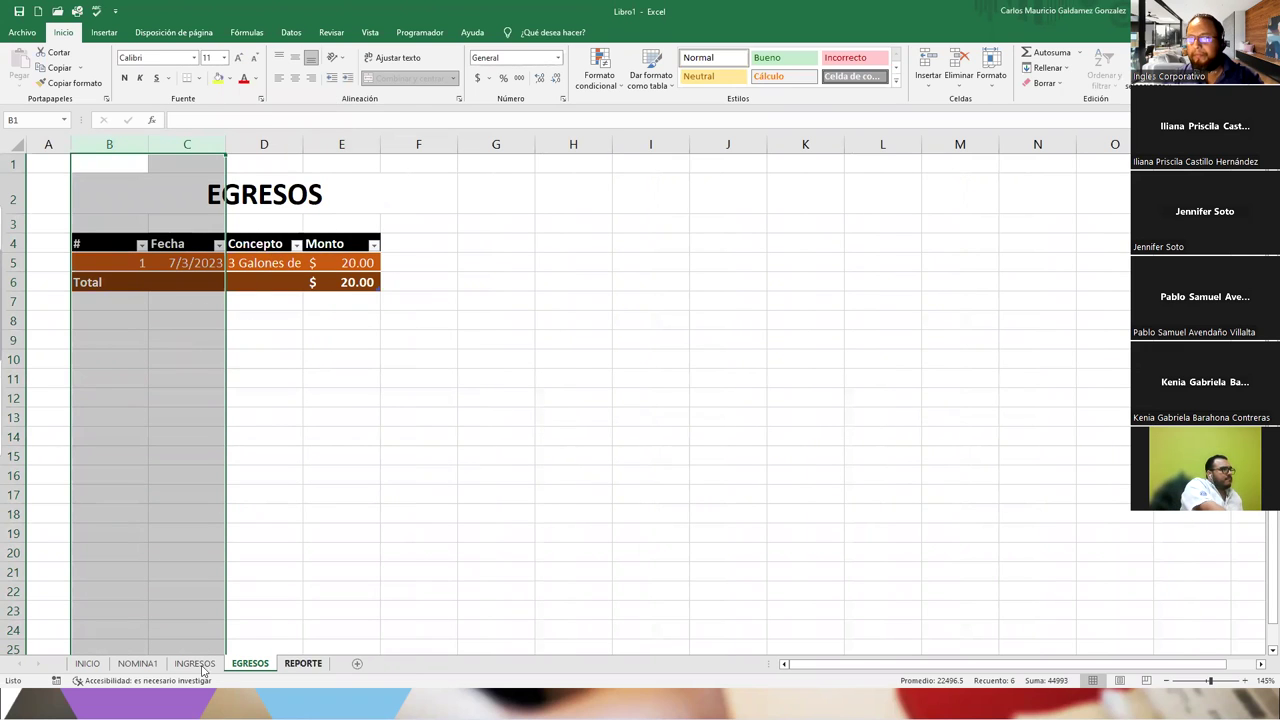
pyautogui.click(195, 664)
pyautogui.moveTo(407, 144); pyautogui.dragTo(407, 144)
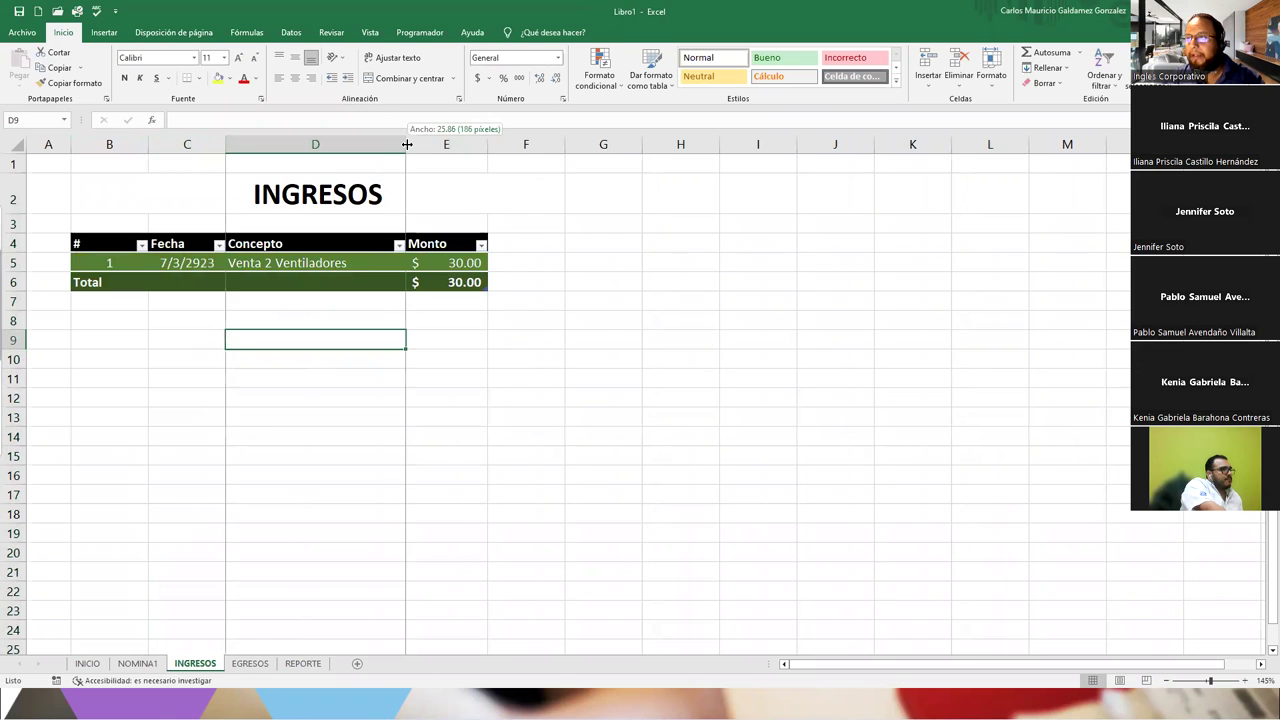
pyautogui.click(250, 664)
pyautogui.rightClick(264, 144)
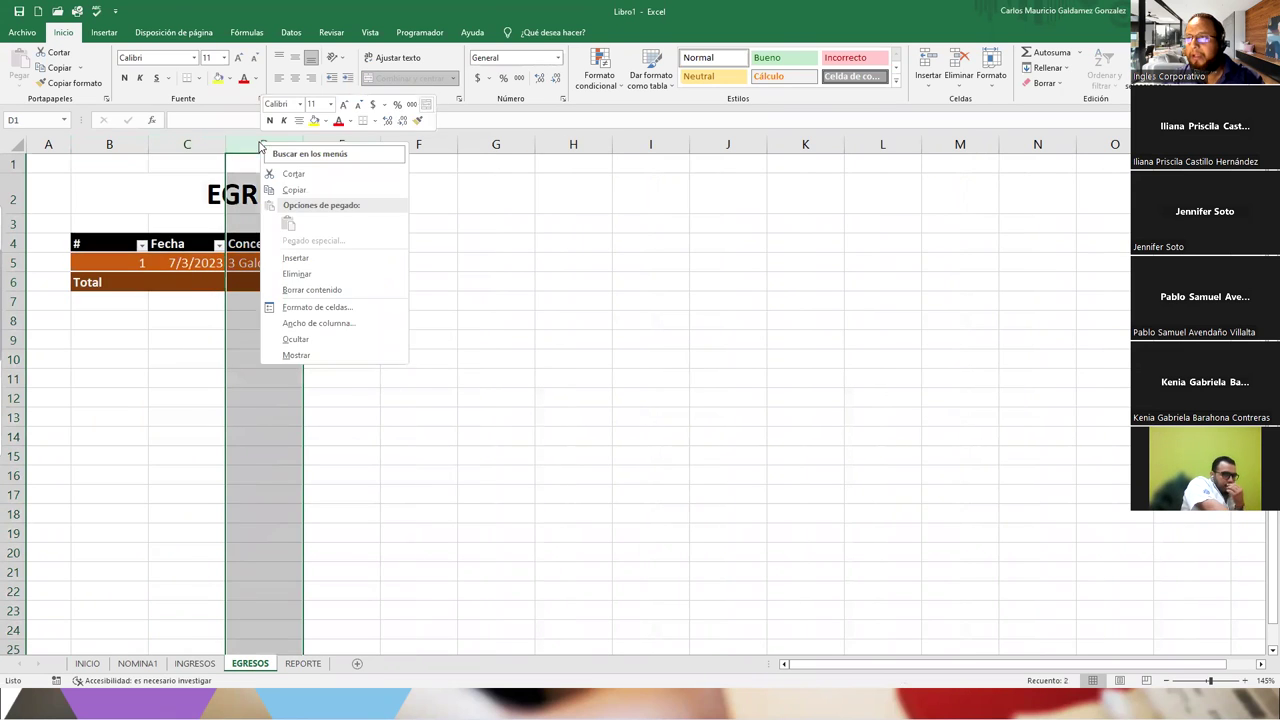
pyautogui.click(317, 324)
pyautogui.write('25.86')
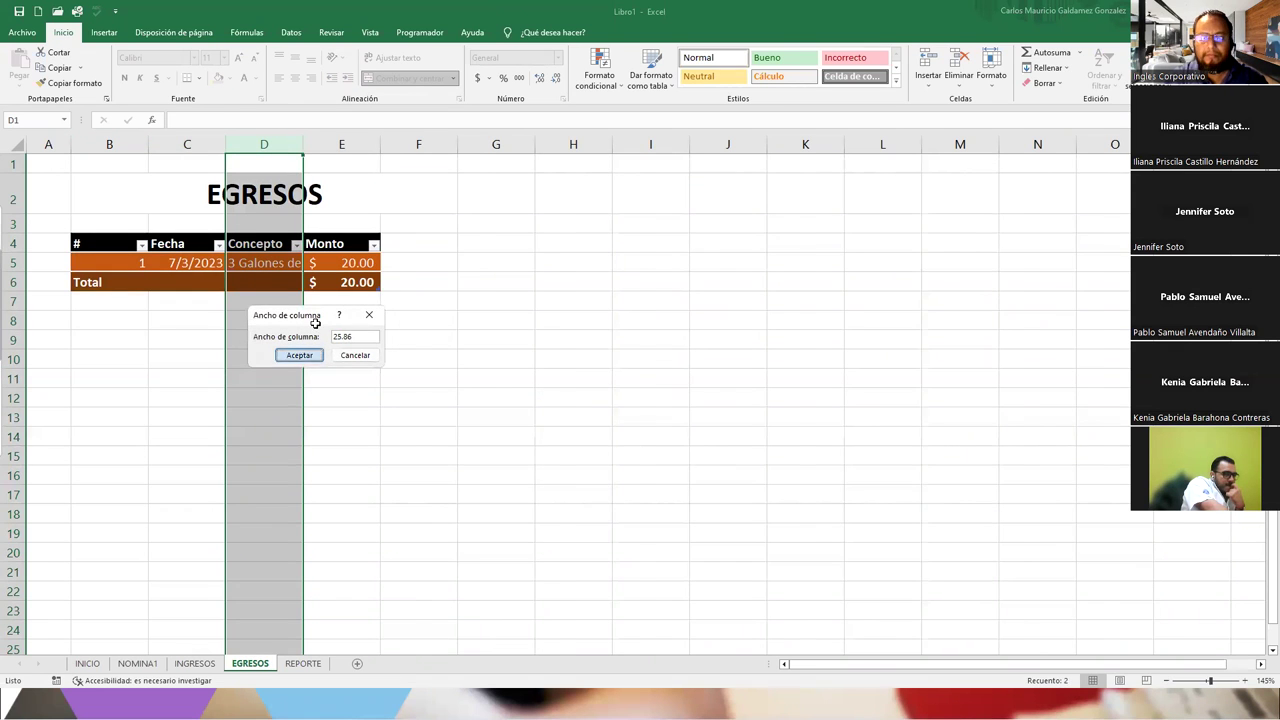
pyautogui.press('Return')
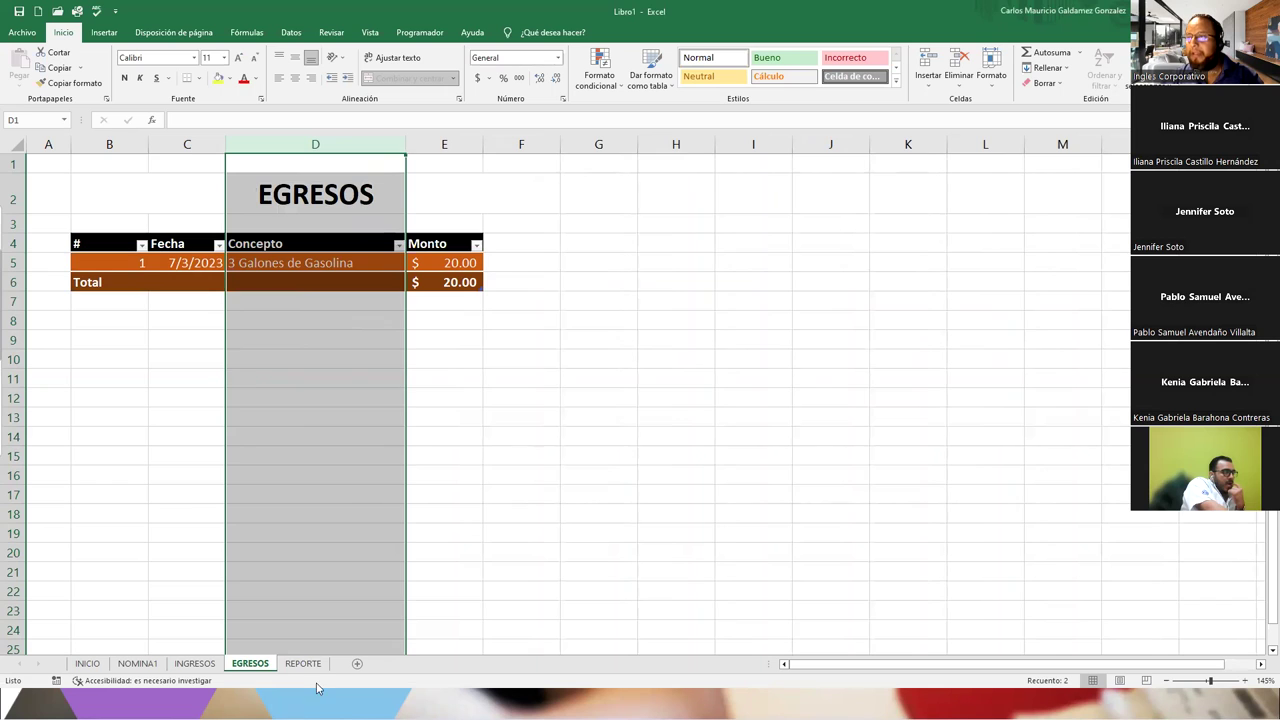
# Widen the EGRESOS Monto column E to 11.43, matching the INGRESOS width.
pyautogui.click(303, 664)
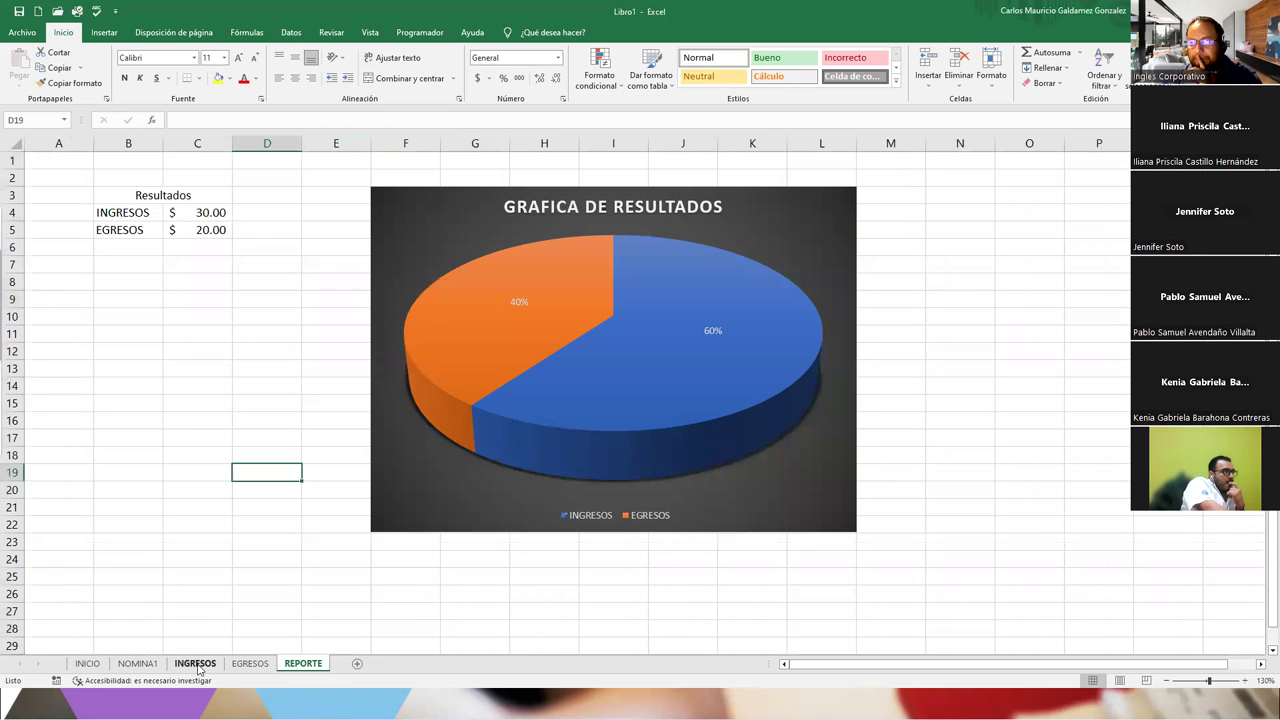
pyautogui.click(196, 665)
pyautogui.moveTo(488, 144); pyautogui.dragTo(490, 144)
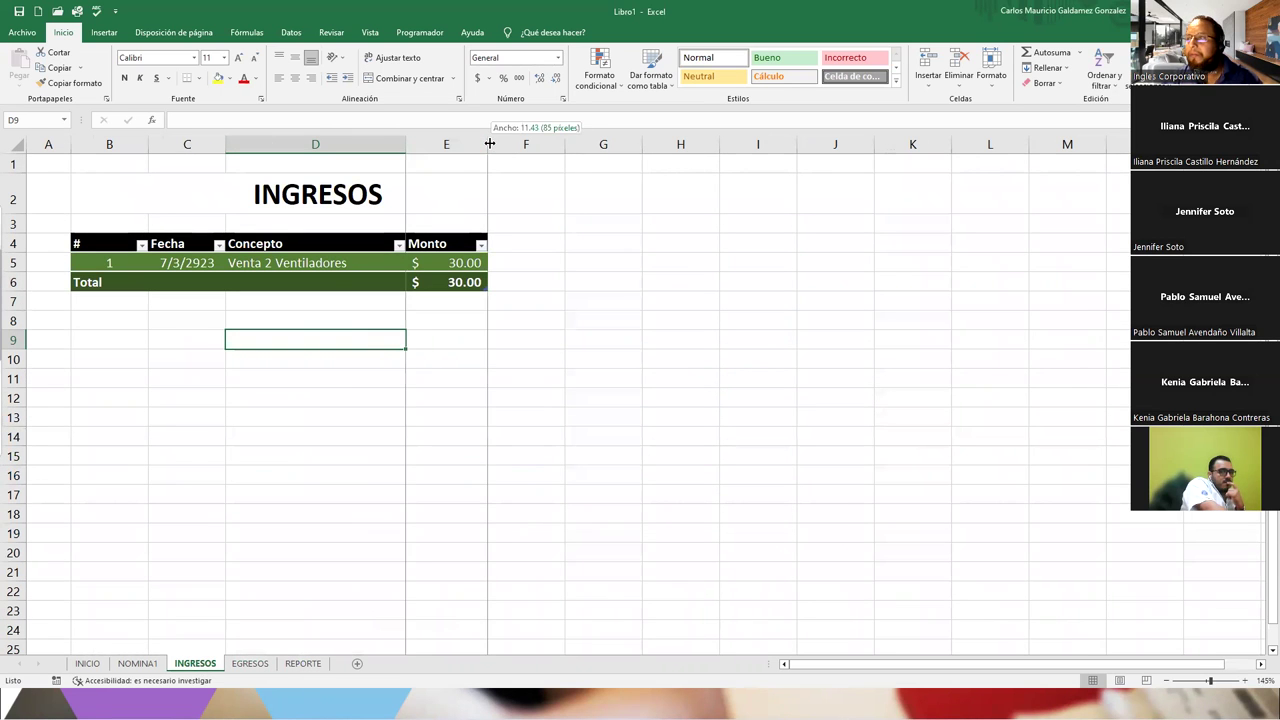
pyautogui.click(250, 664)
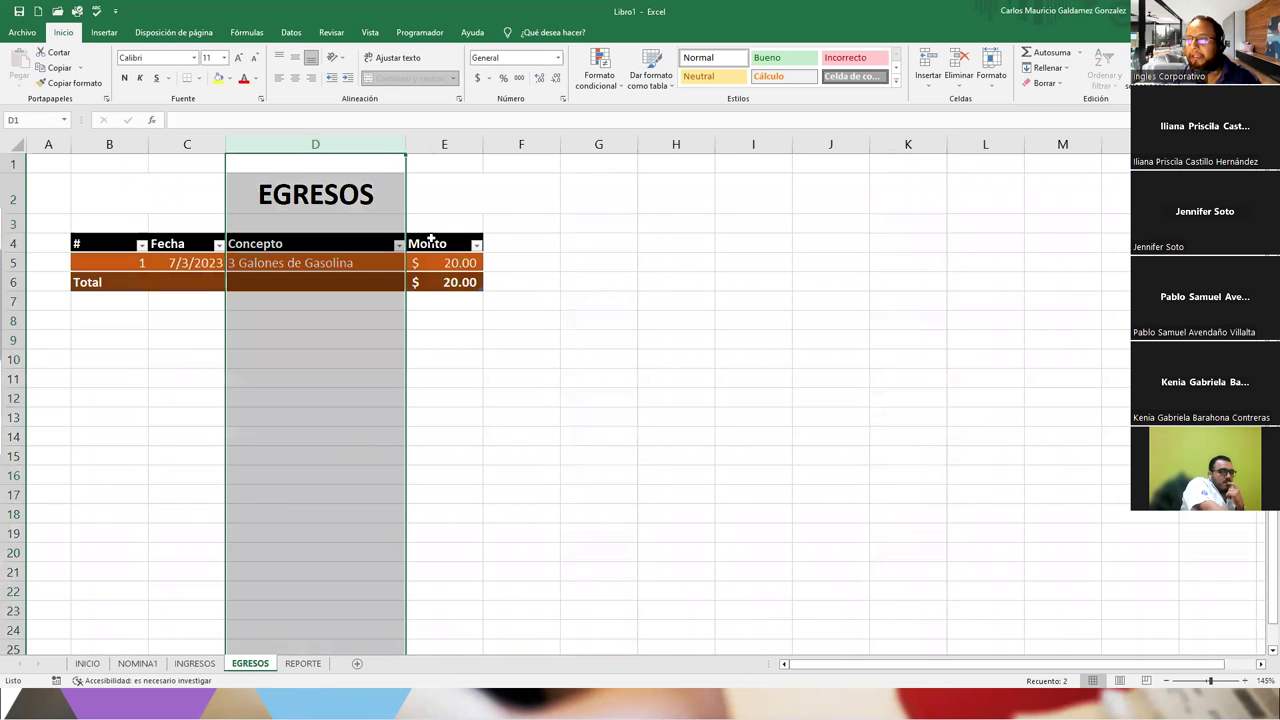
pyautogui.click(462, 147)
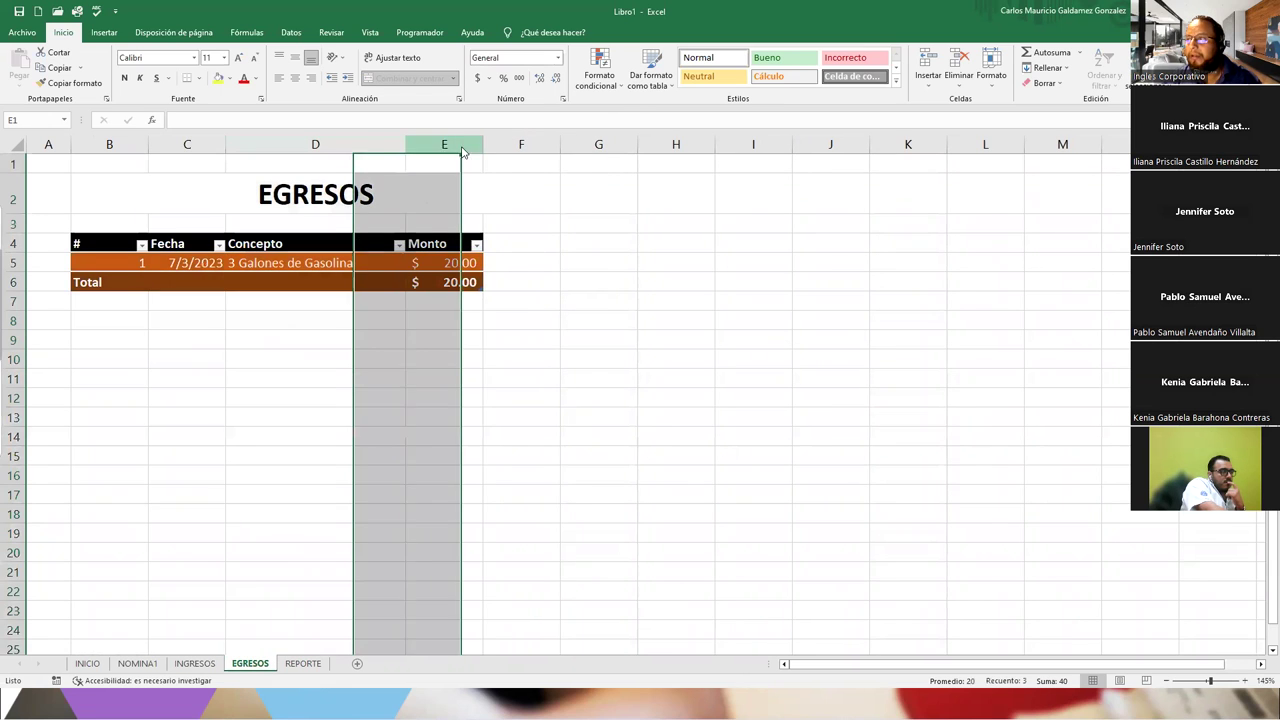
pyautogui.rightClick(463, 150)
pyautogui.click(522, 328)
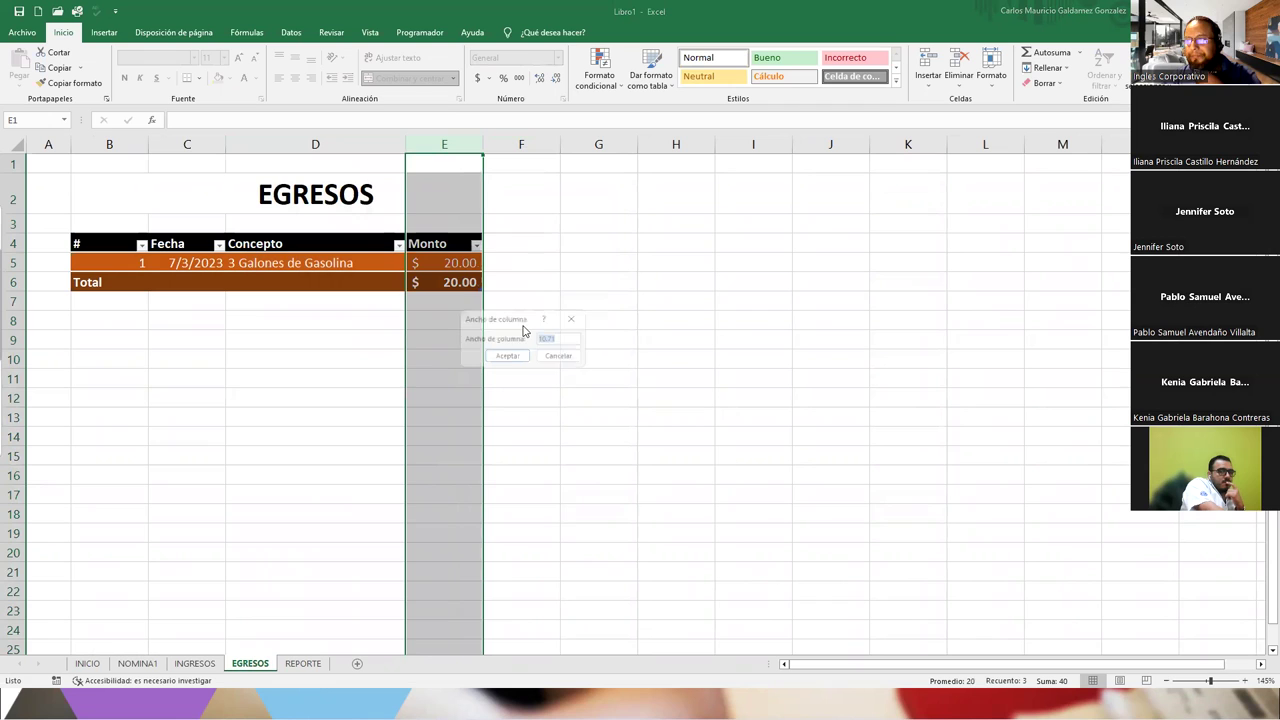
pyautogui.write('11.43')
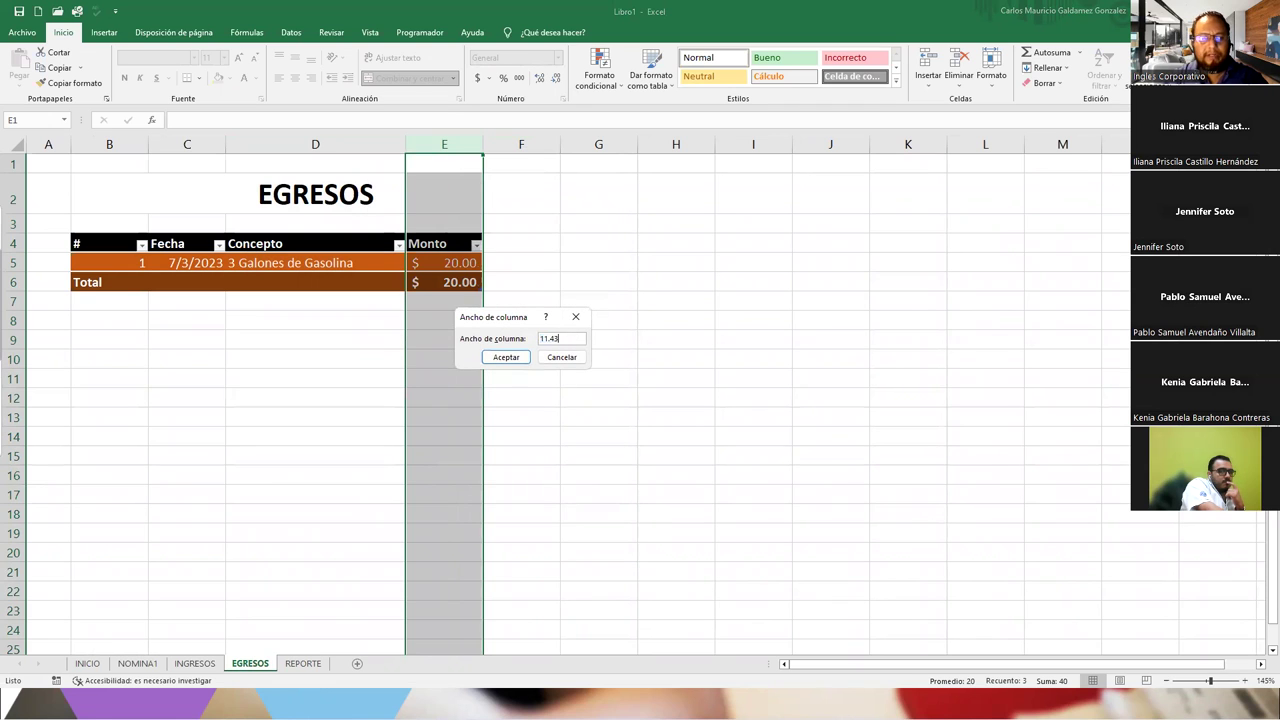
pyautogui.press('Return')
pyautogui.click(401, 353)
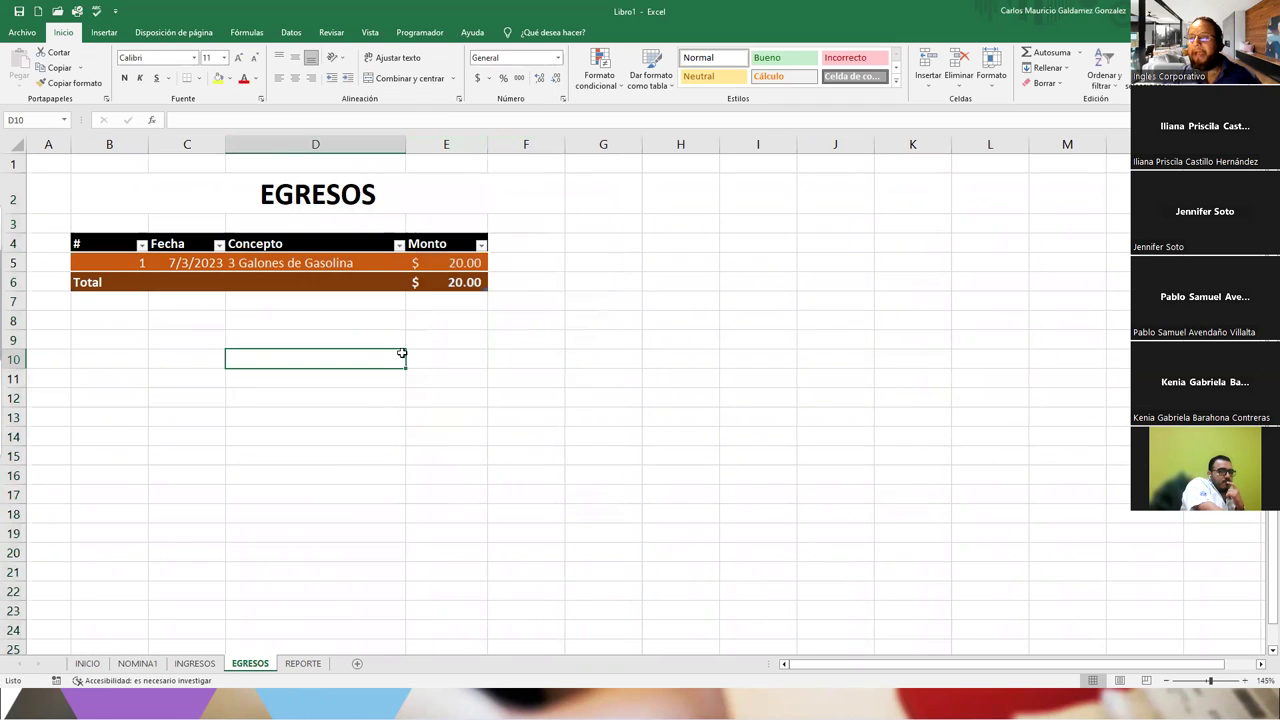
# Center the number and date in row 5, then select the Resultados table on REPORTE.
pyautogui.click(194, 664)
pyautogui.click(250, 665)
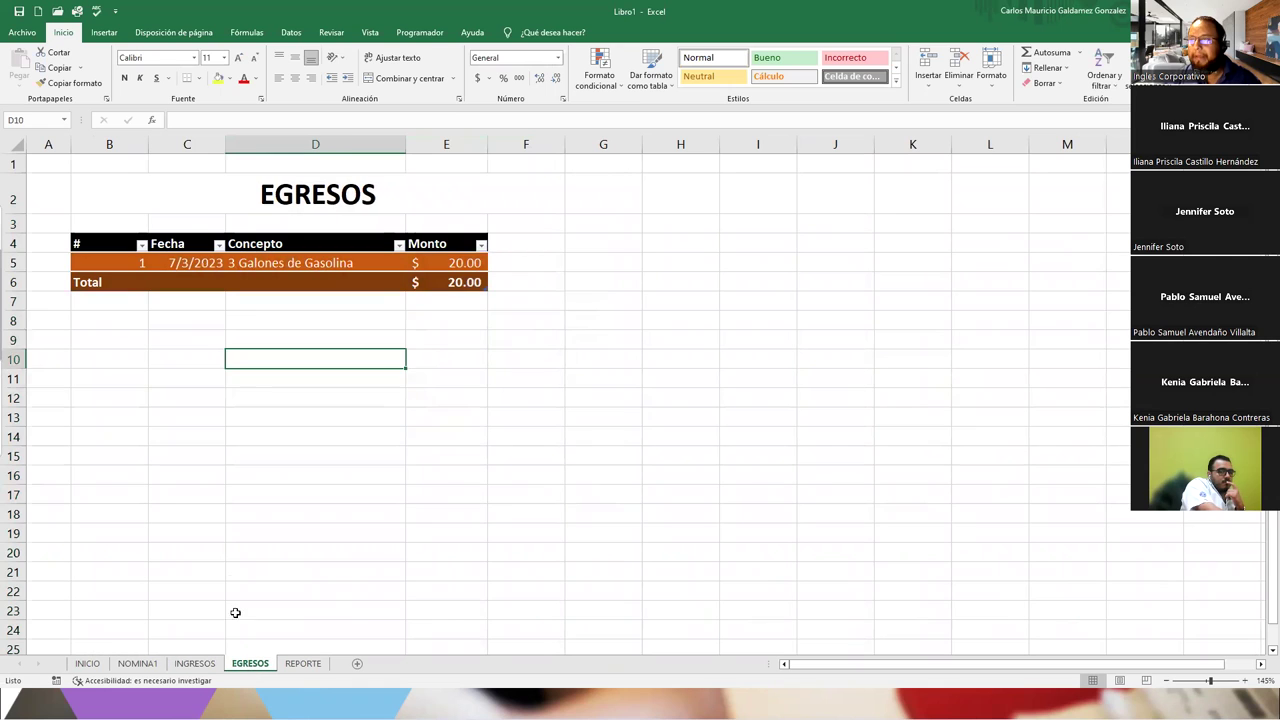
pyautogui.moveTo(110, 264); pyautogui.dragTo(180, 262)
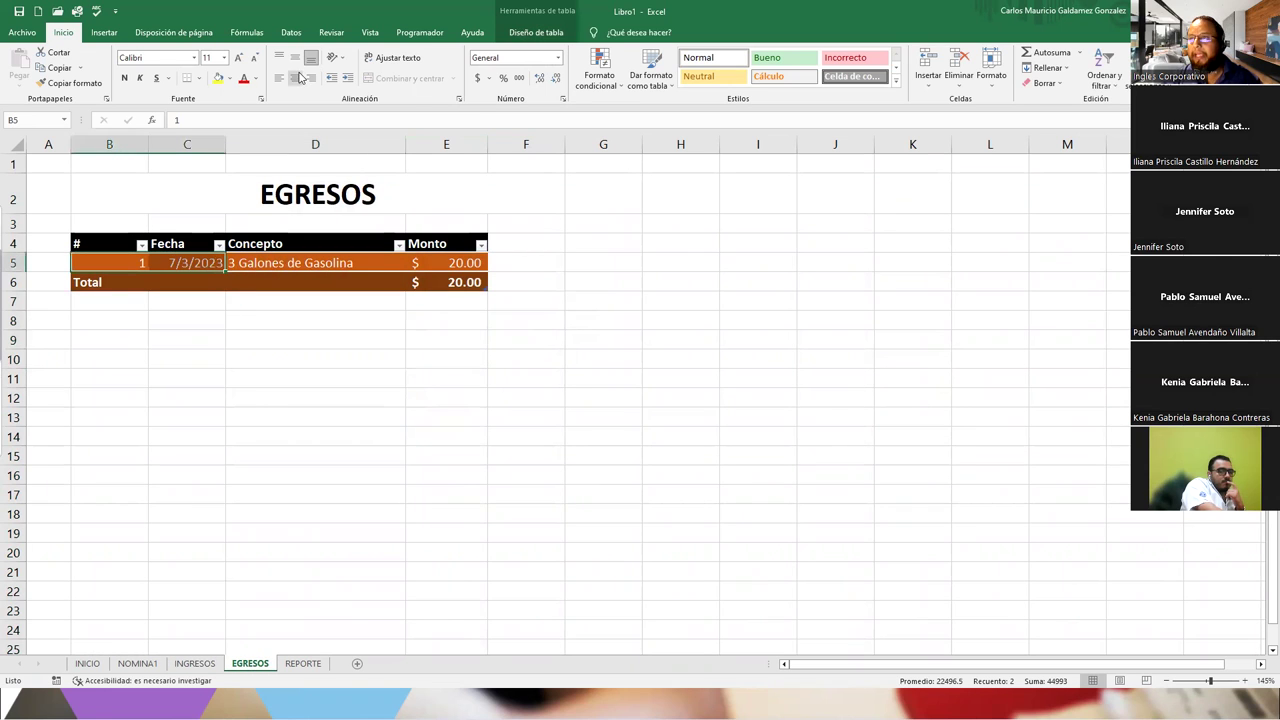
pyautogui.click(298, 78)
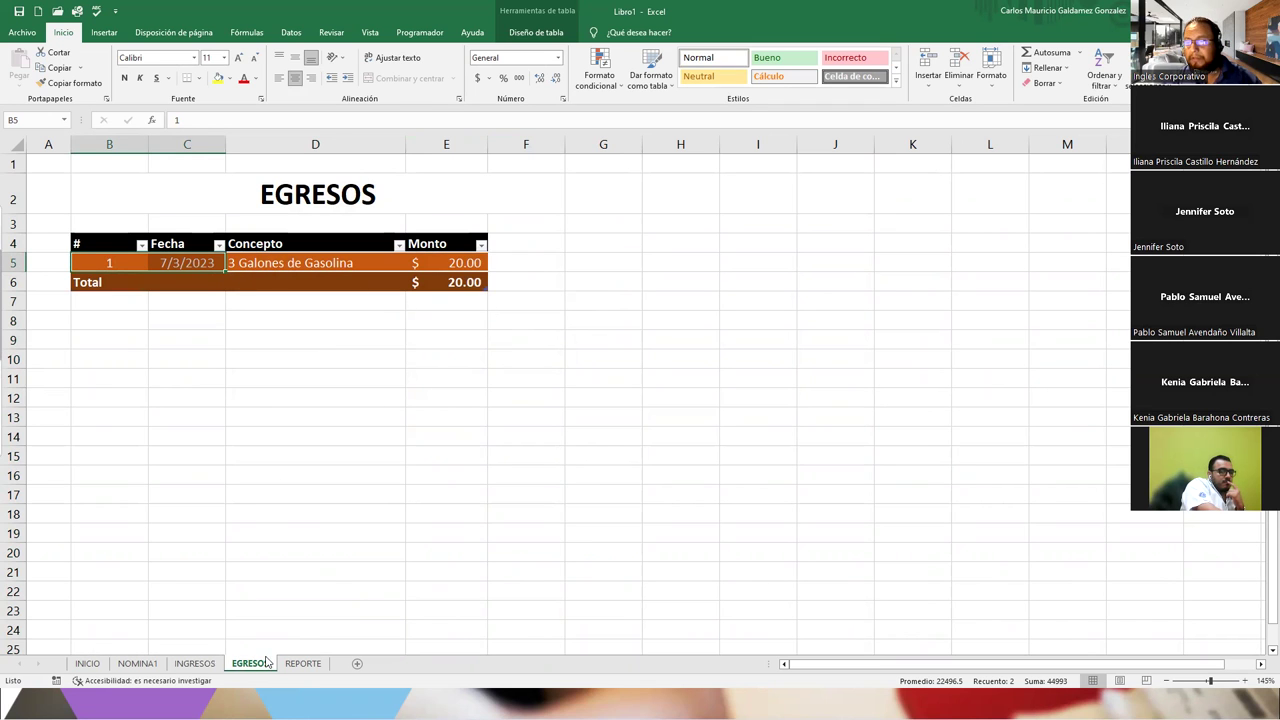
pyautogui.click(303, 663)
pyautogui.moveTo(120, 197); pyautogui.dragTo(128, 221)
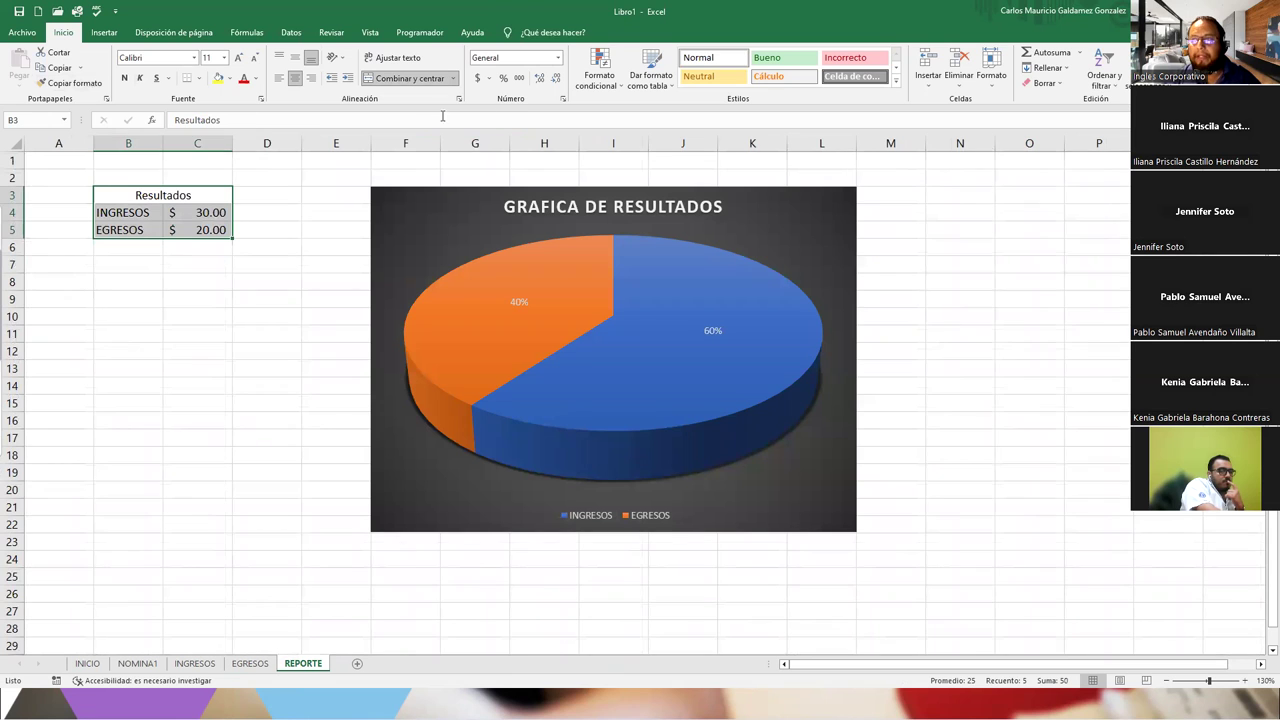
# Try a table style on the Resultados range without headers, then undo it.
pyautogui.click(651, 68)
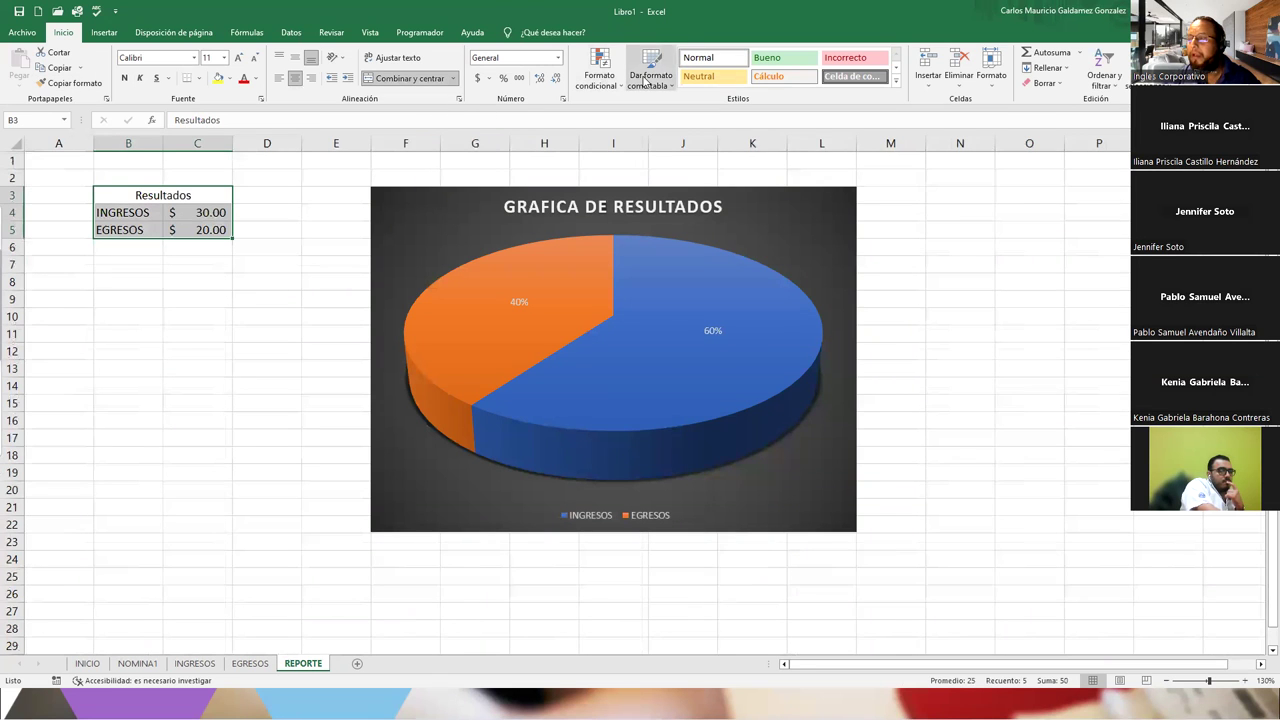
pyautogui.click(656, 165)
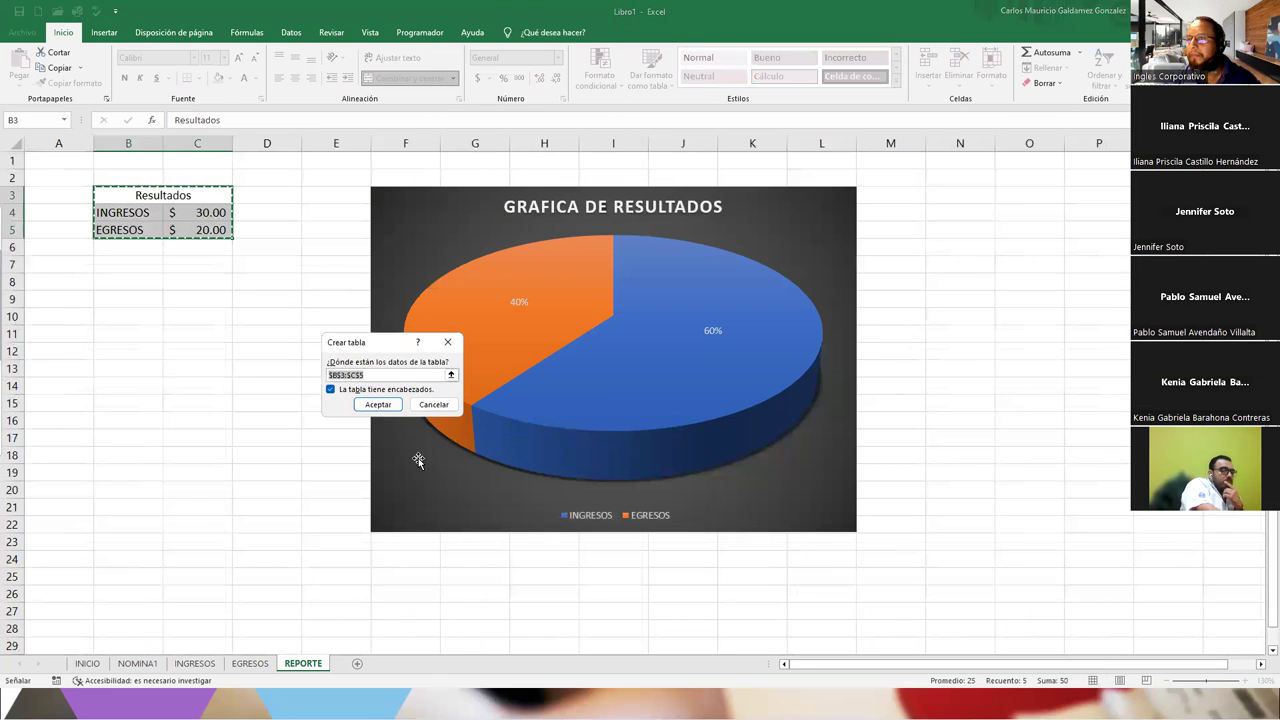
pyautogui.click(372, 389)
pyautogui.click(377, 405)
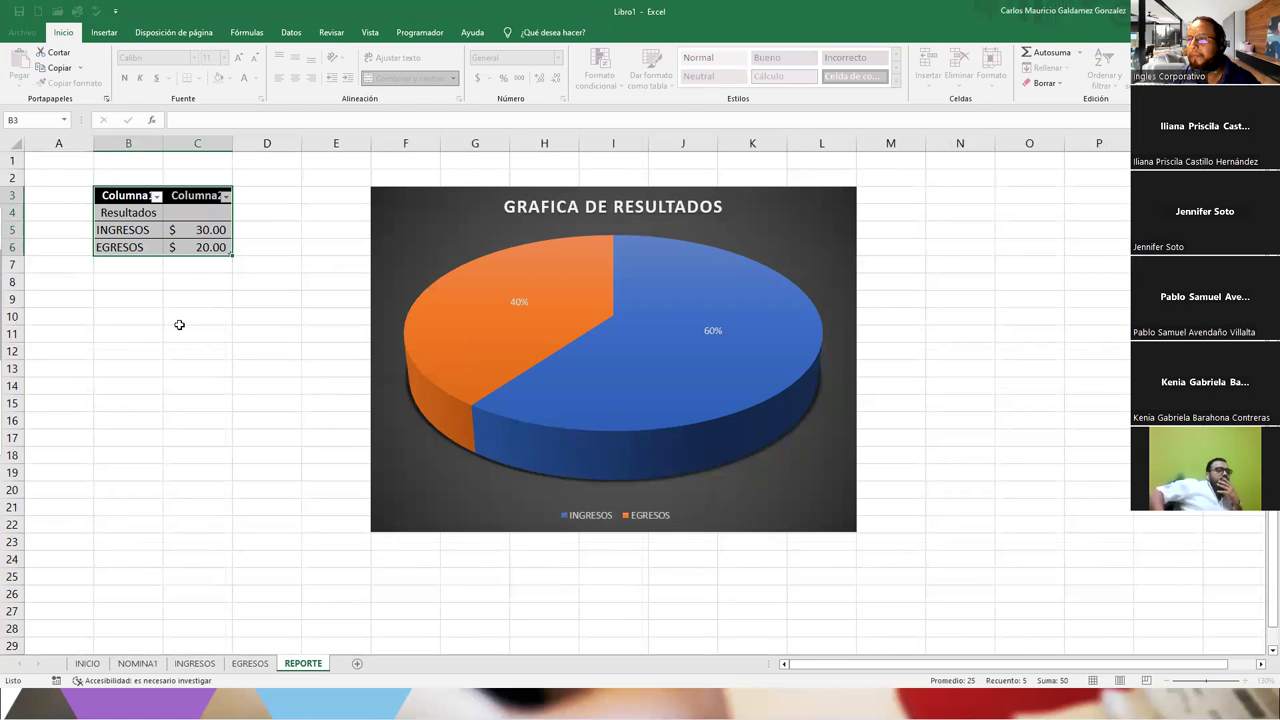
pyautogui.hotkey('ctrl', 'z')
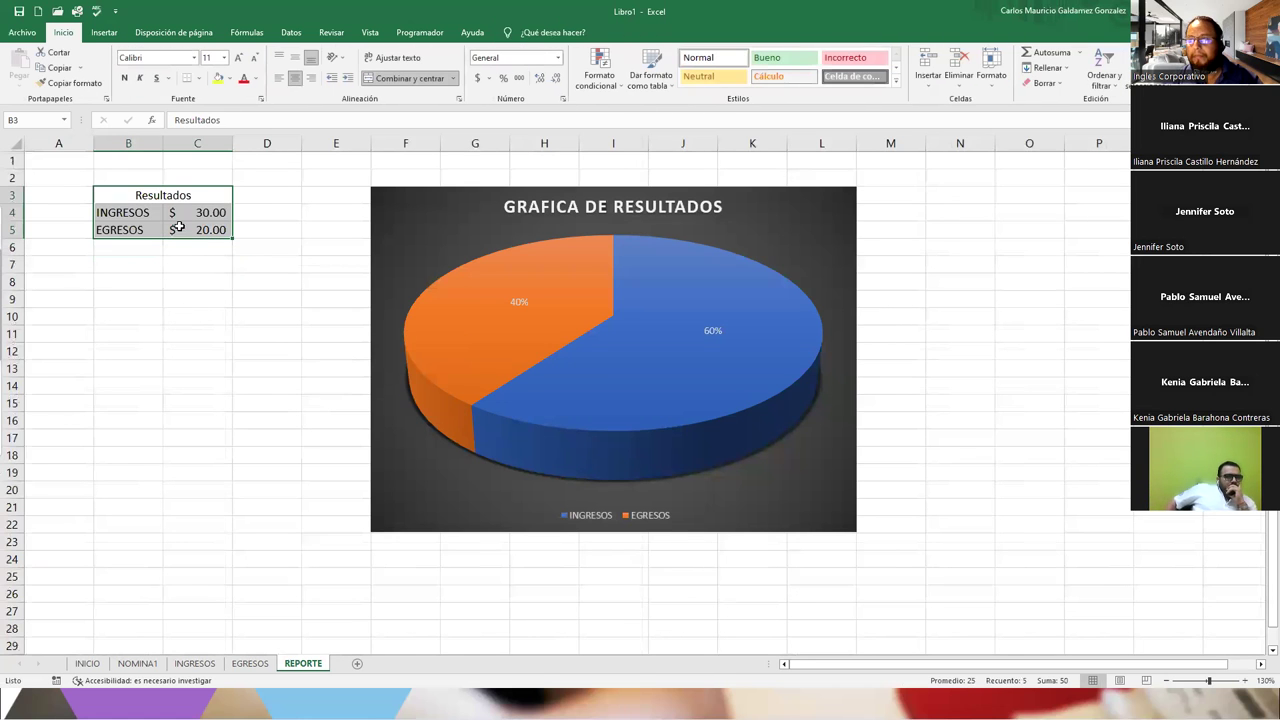
# Apply Todos los bordes to the Resultados table and check the C4 and C5 formulas.
pyautogui.click(199, 78)
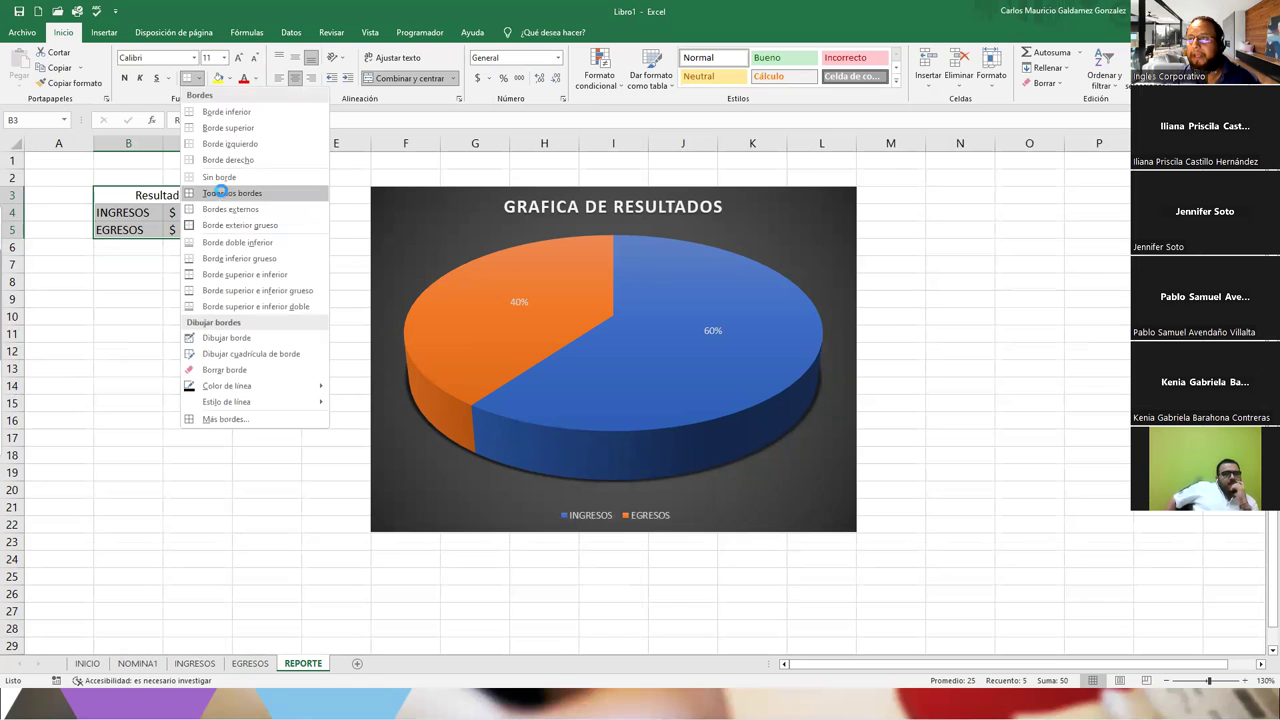
pyautogui.click(224, 193)
pyautogui.click(127, 210)
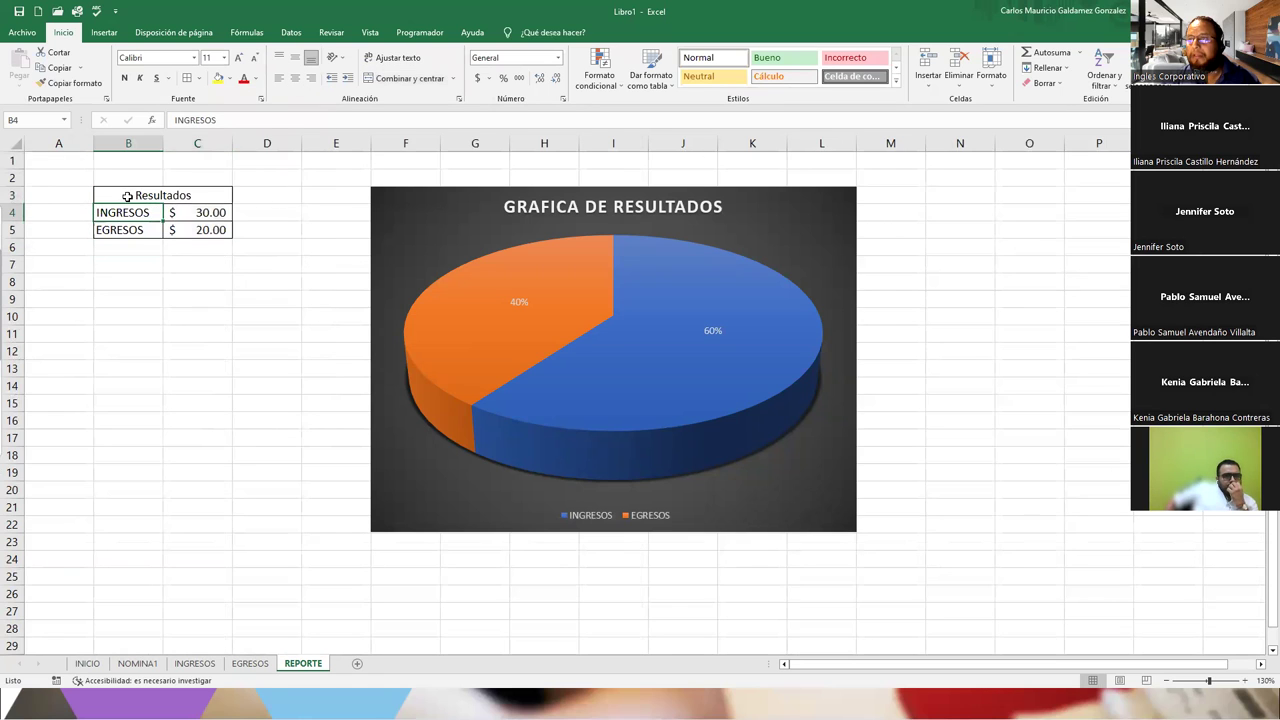
pyautogui.click(145, 316)
pyautogui.click(176, 214)
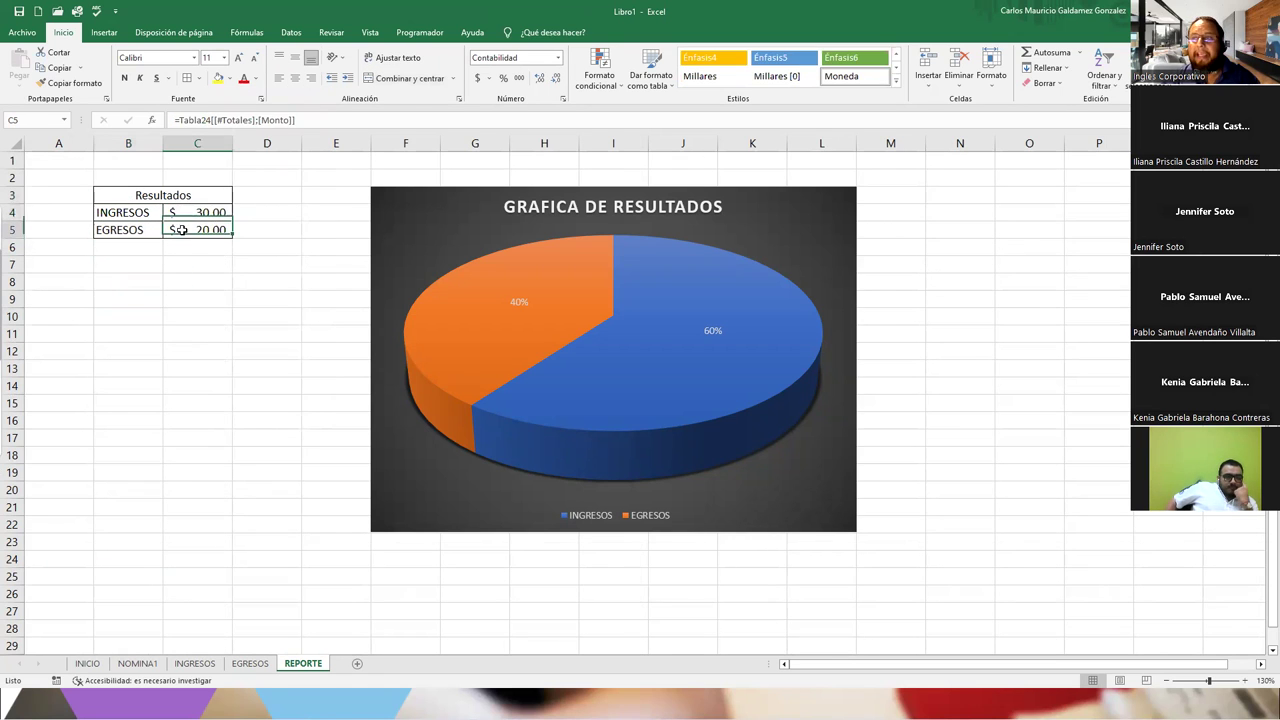
pyautogui.click(184, 232)
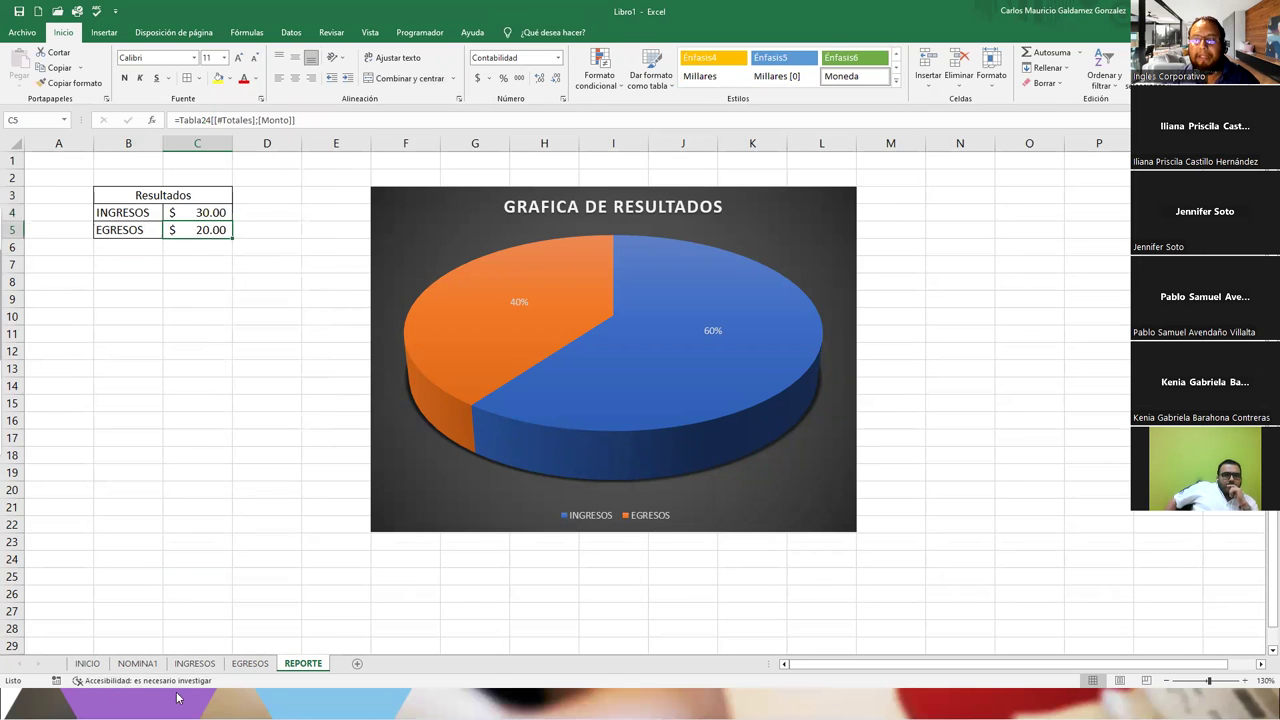
pyautogui.click(194, 663)
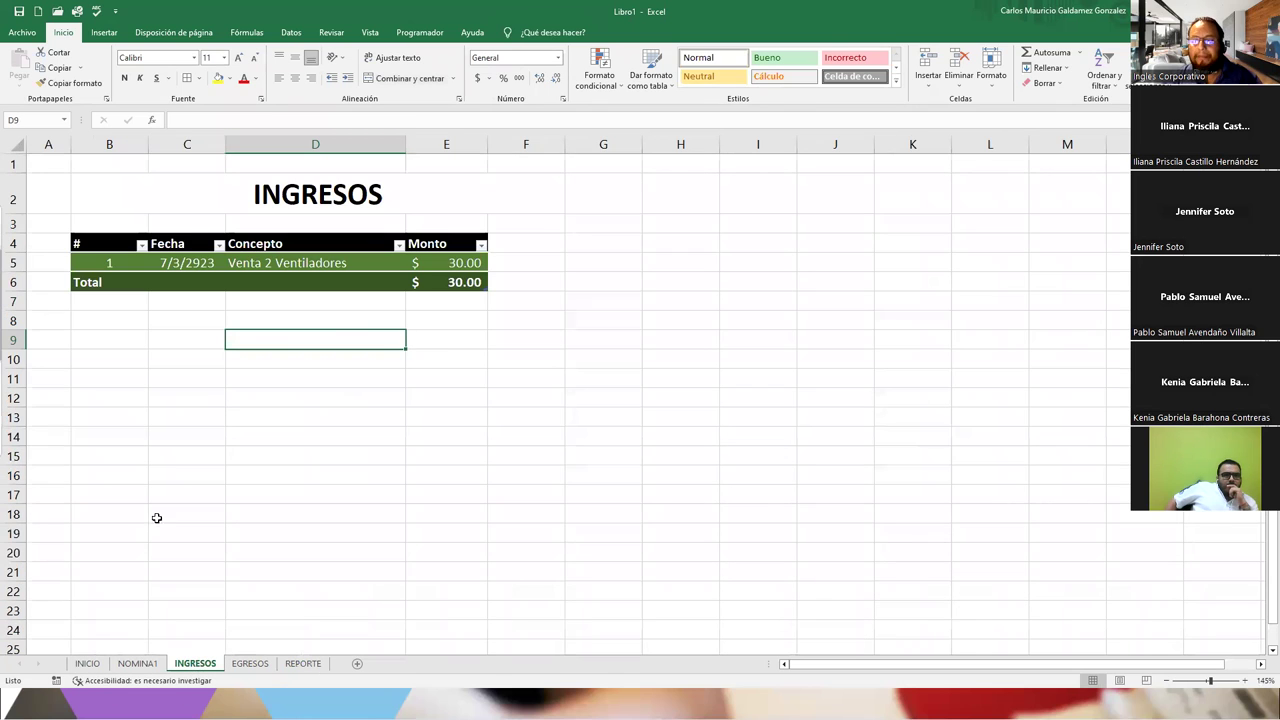
# Add a new INGRESOS record, Cama Ergonomica INDUFON for 565.00, through the data form.
pyautogui.click(596, 268)
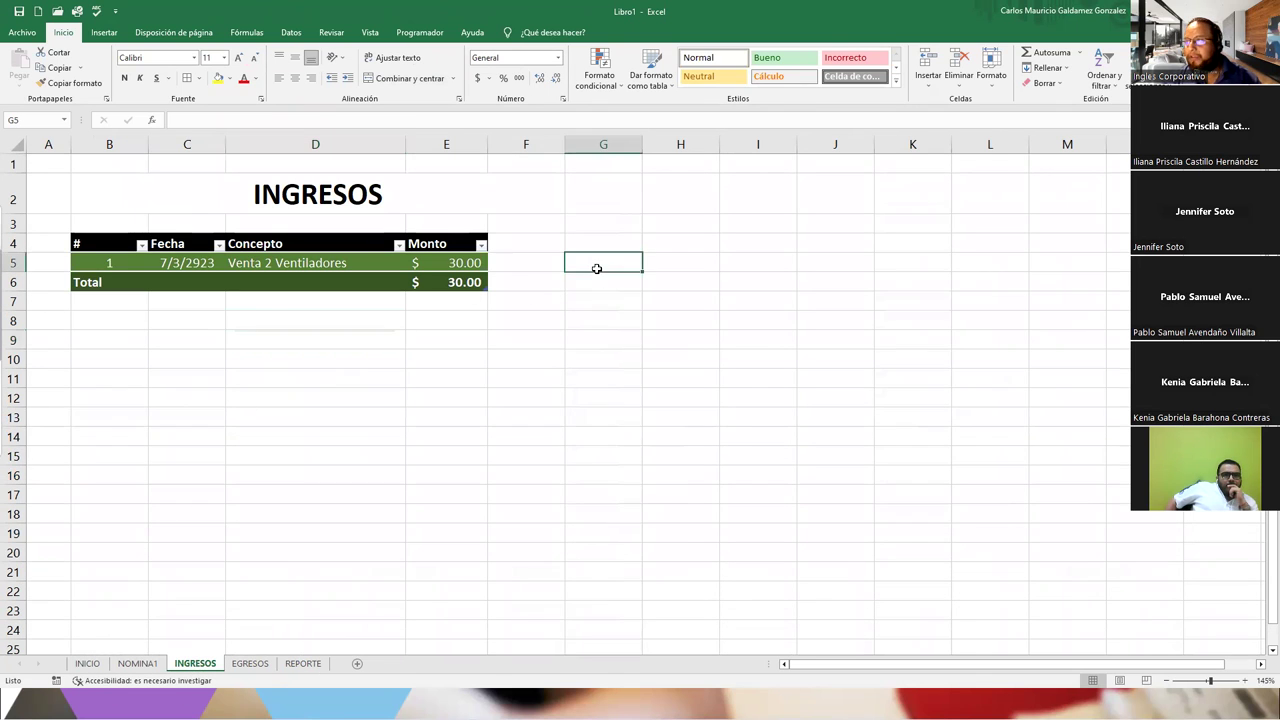
pyautogui.click(276, 264)
pyautogui.click(96, 11)
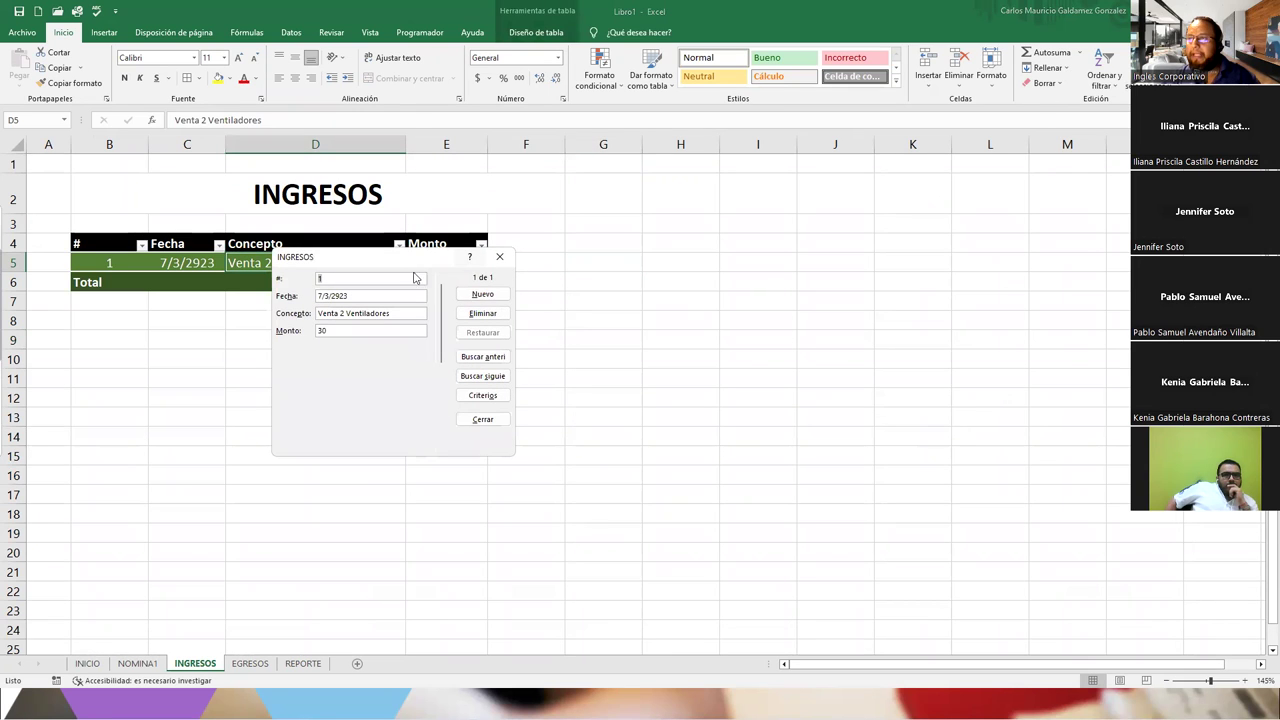
pyautogui.click(482, 294)
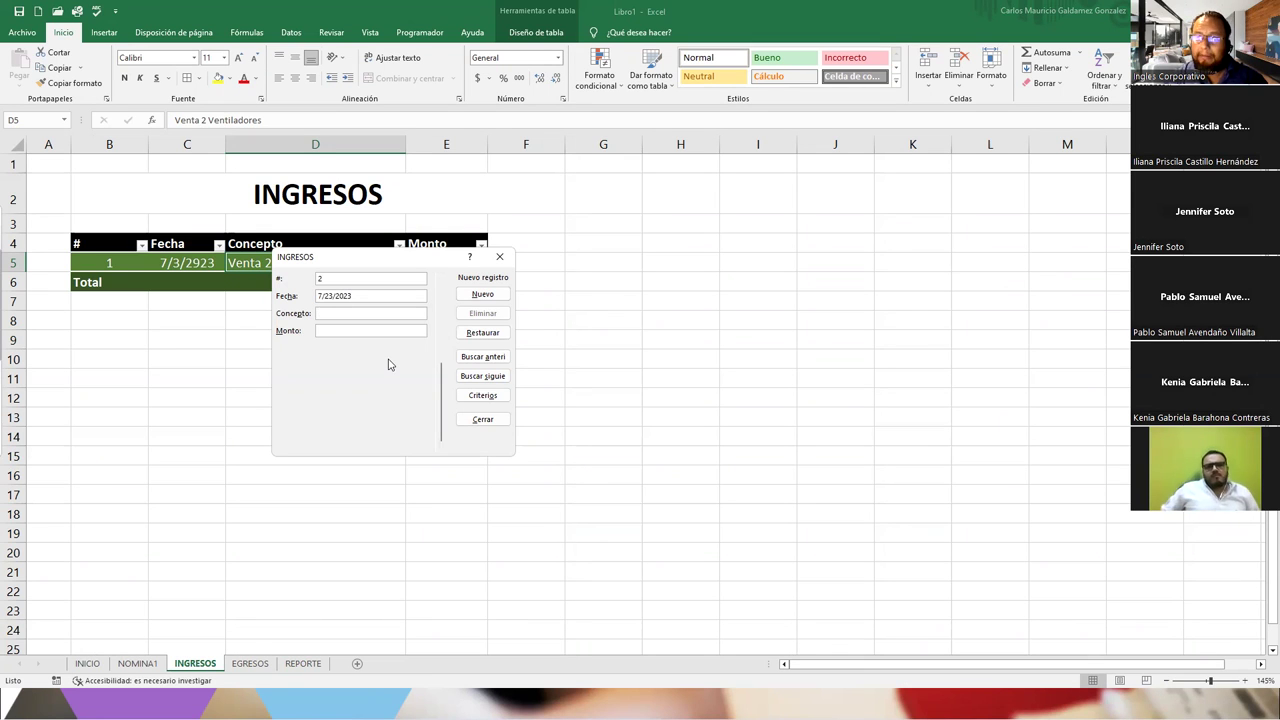
pyautogui.write('1 ')
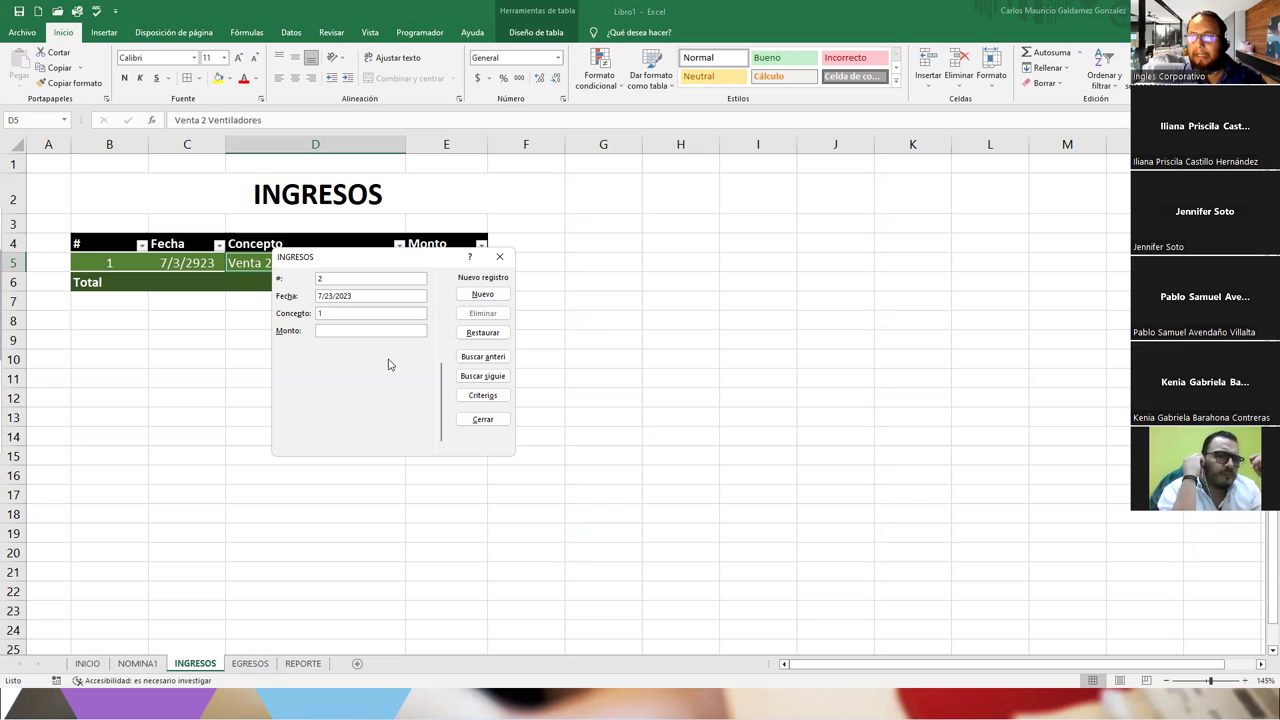
pyautogui.write('cAMA')
pyautogui.press('BackSpace')
pyautogui.press('BackSpace')
pyautogui.press('BackSpace')
pyautogui.press('BackSpace')
pyautogui.press('BackSpace')
pyautogui.press('BackSpace')
pyautogui.press('Tab')
pyautogui.write('56')
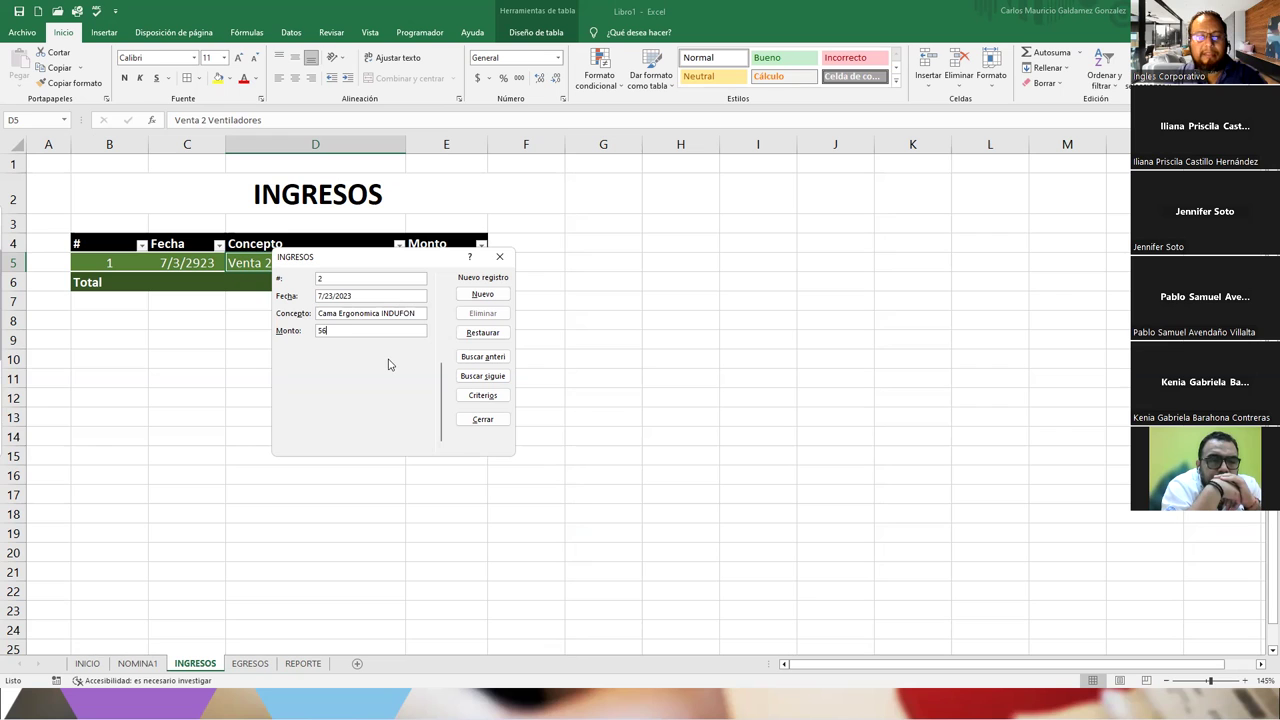
pyautogui.press('BackSpace')
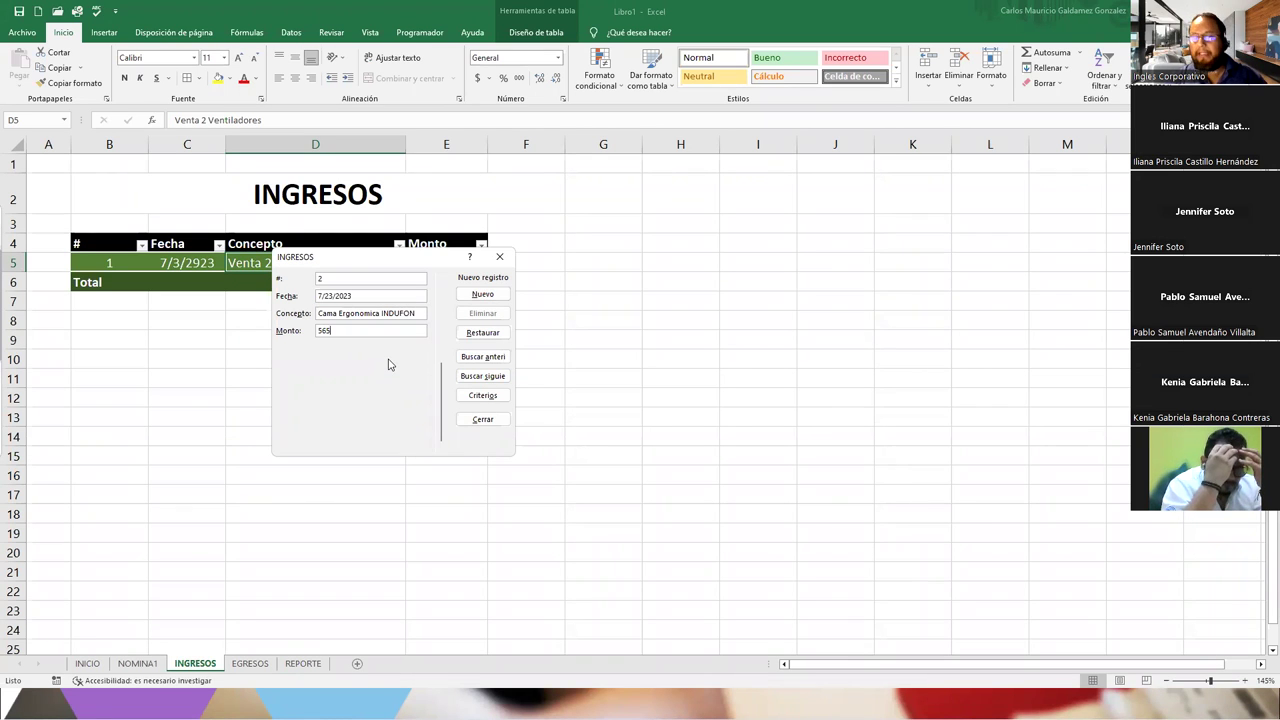
pyautogui.press('Return')
pyautogui.click(483, 420)
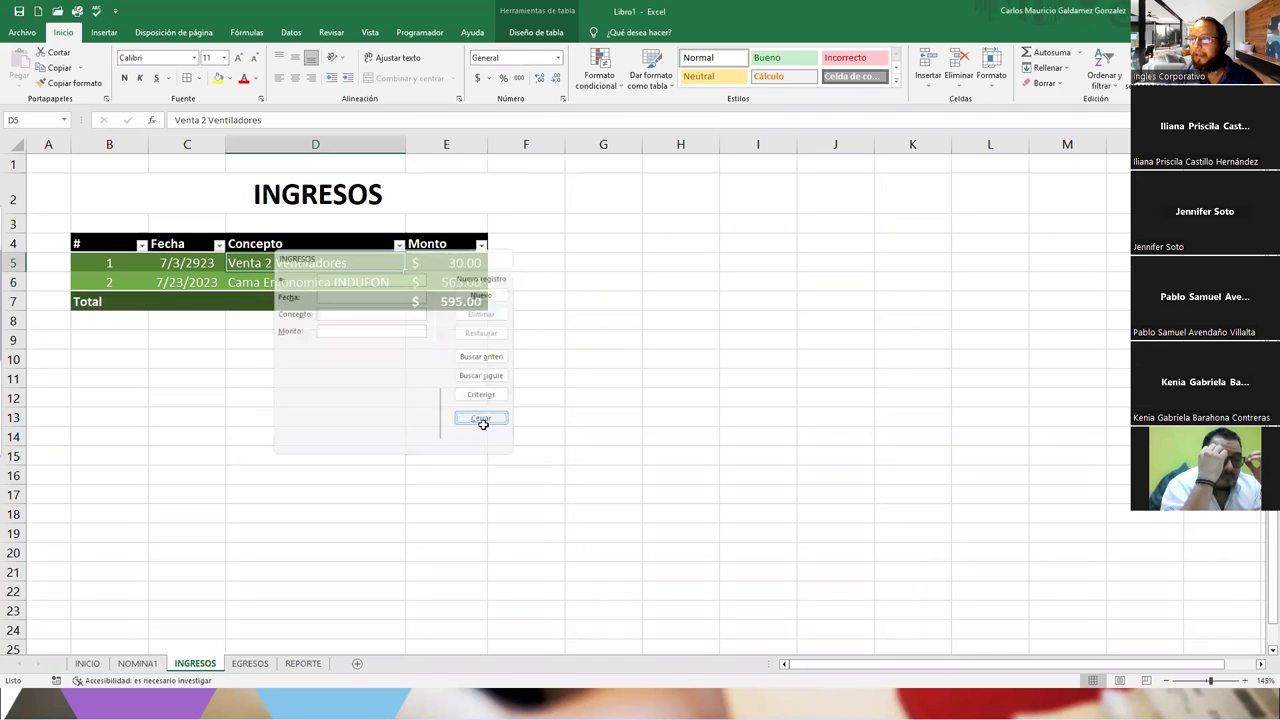
# Correct the year in the first entry's date through the data form.
pyautogui.click(198, 263)
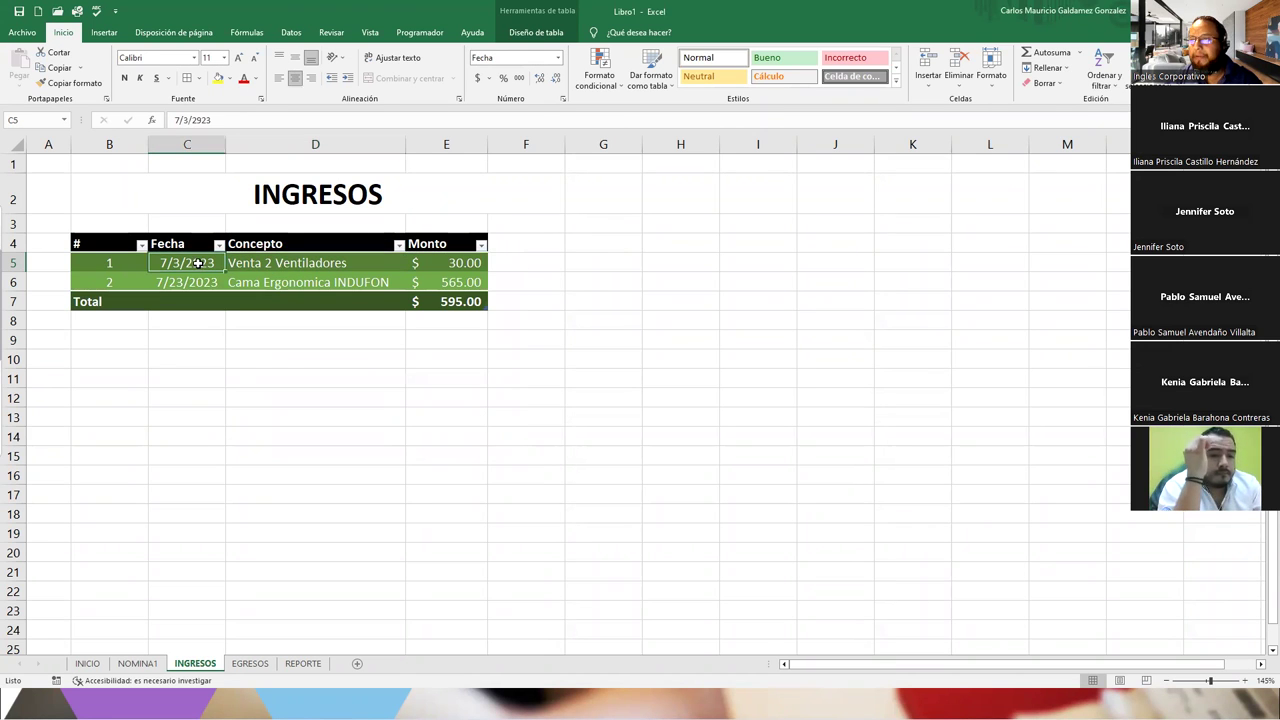
pyautogui.hotkey('alt', '4')
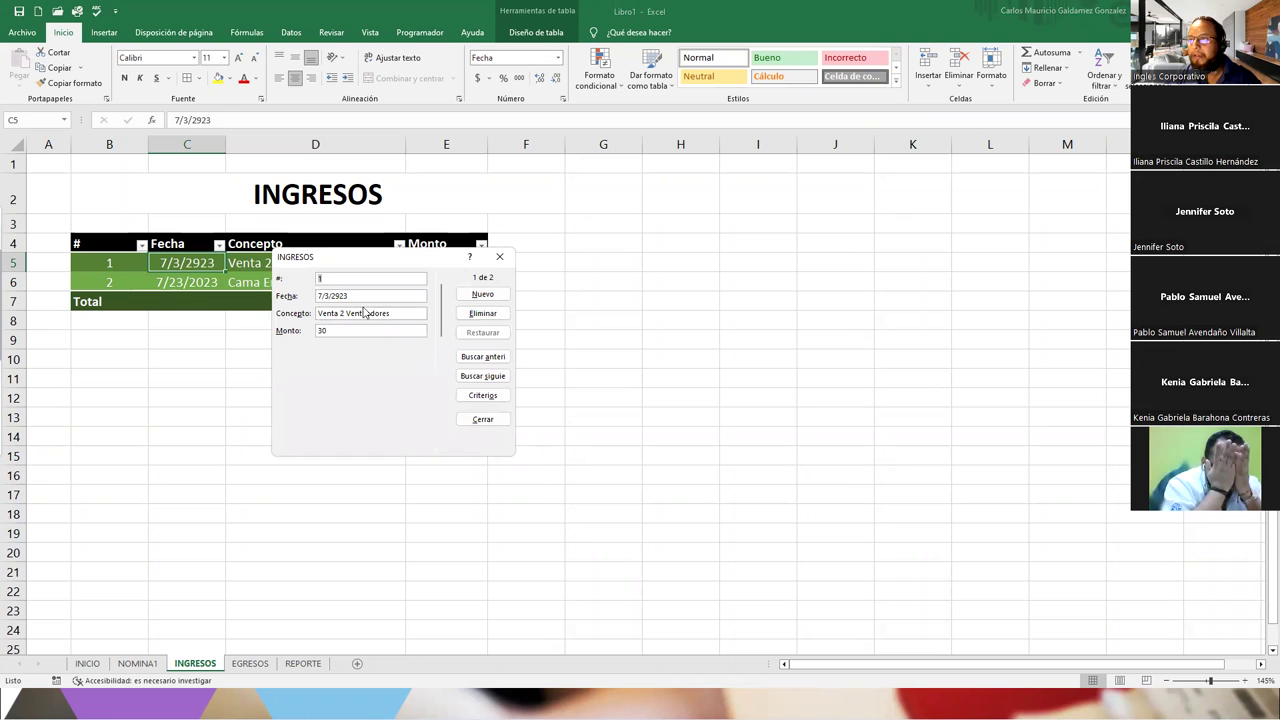
pyautogui.press('BackSpace')
pyautogui.write('0')
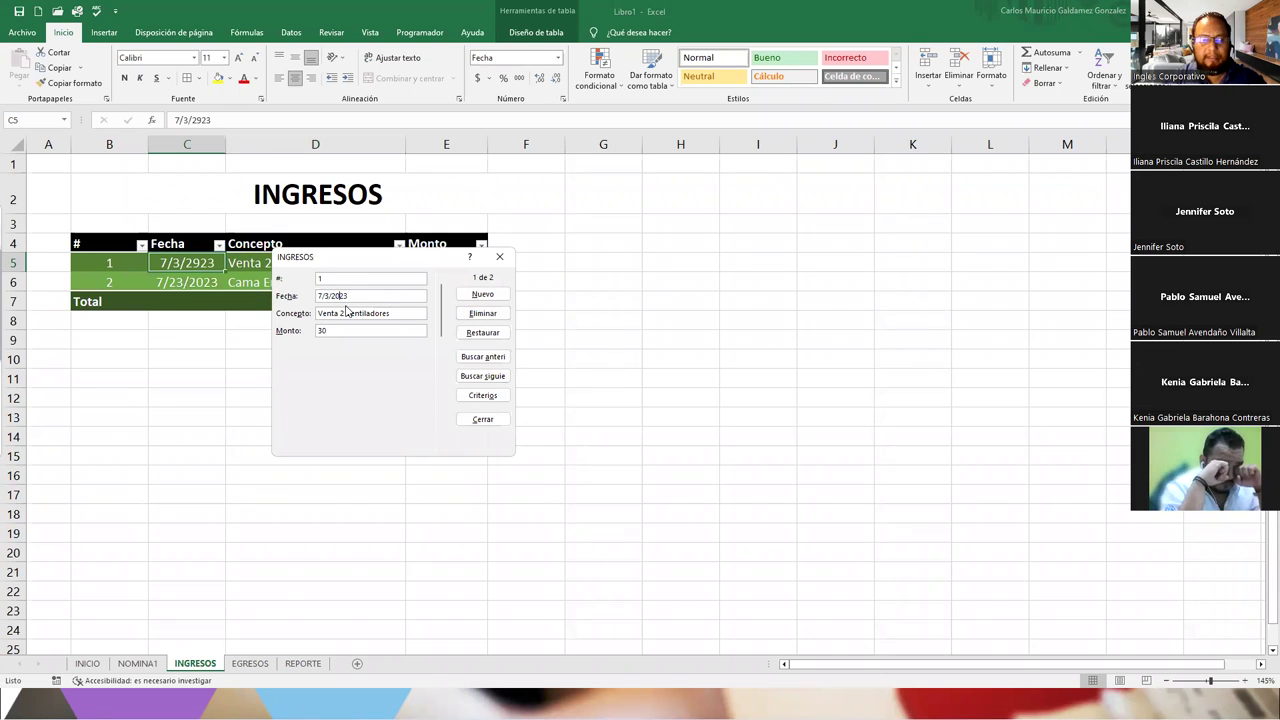
pyautogui.press('Return')
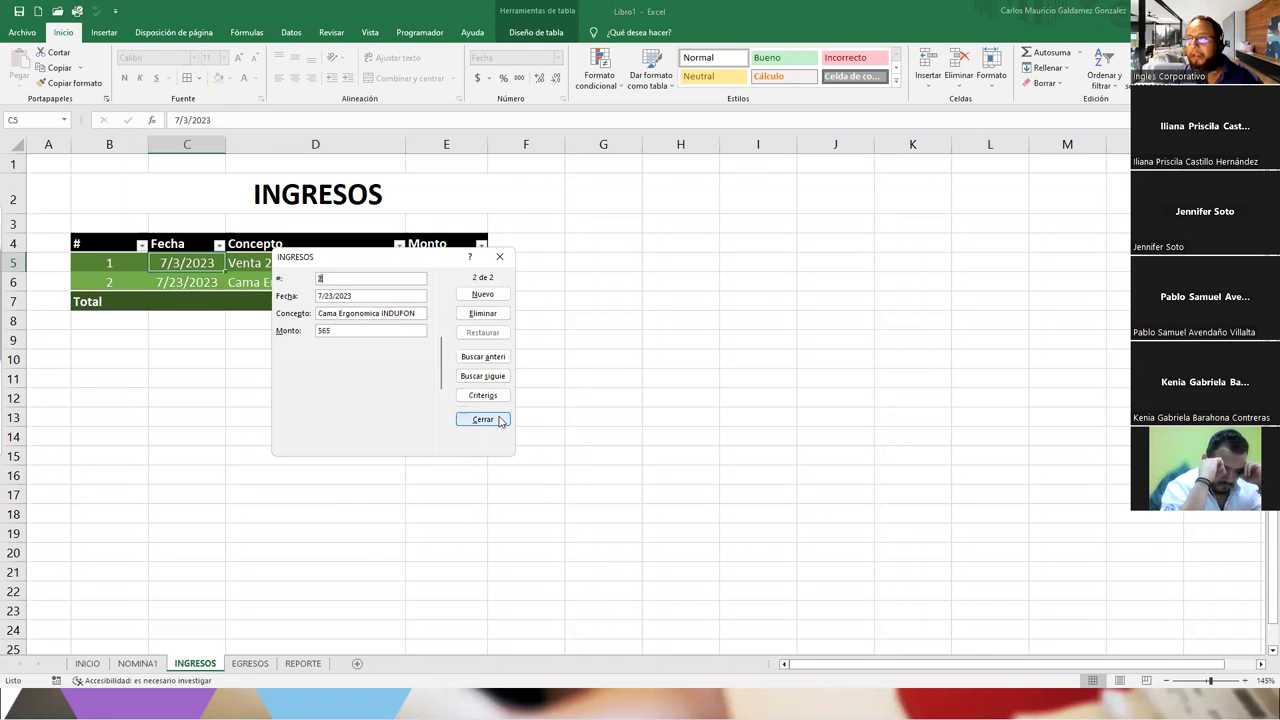
pyautogui.click(492, 420)
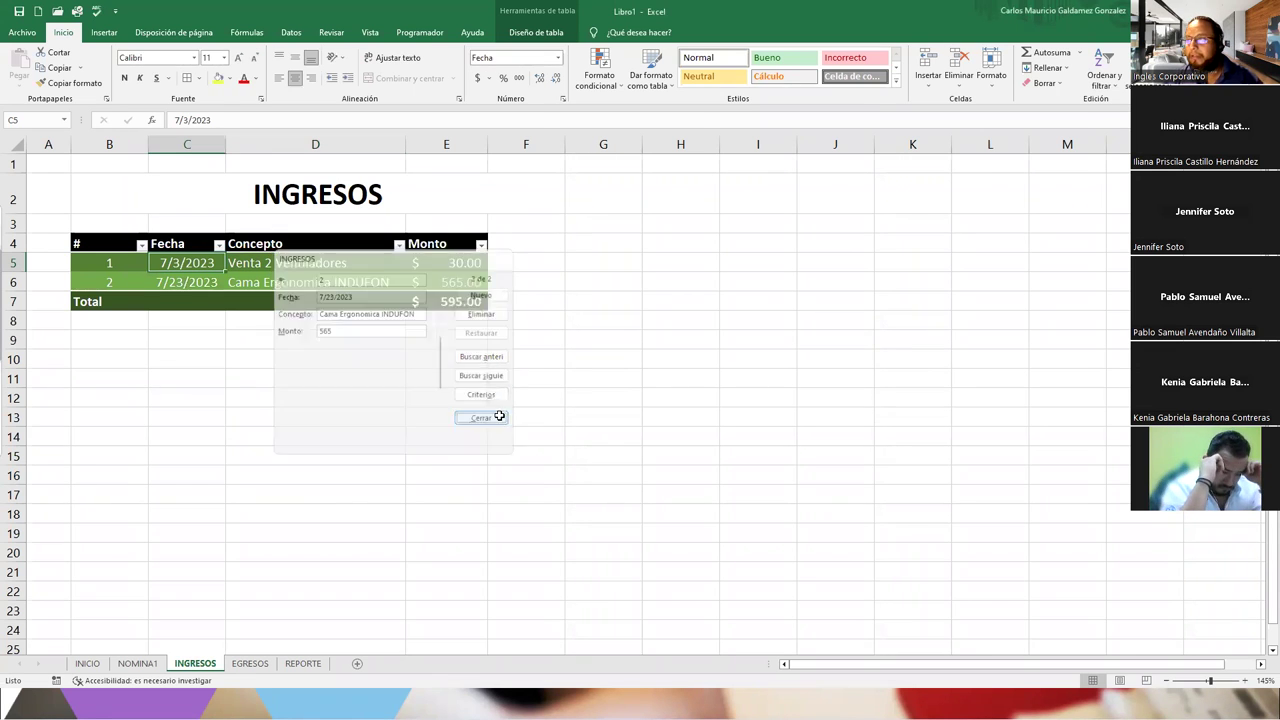
# Review the sheets and the updated REPORTE pie chart showing 97% INGRESOS.
pyautogui.click(139, 664)
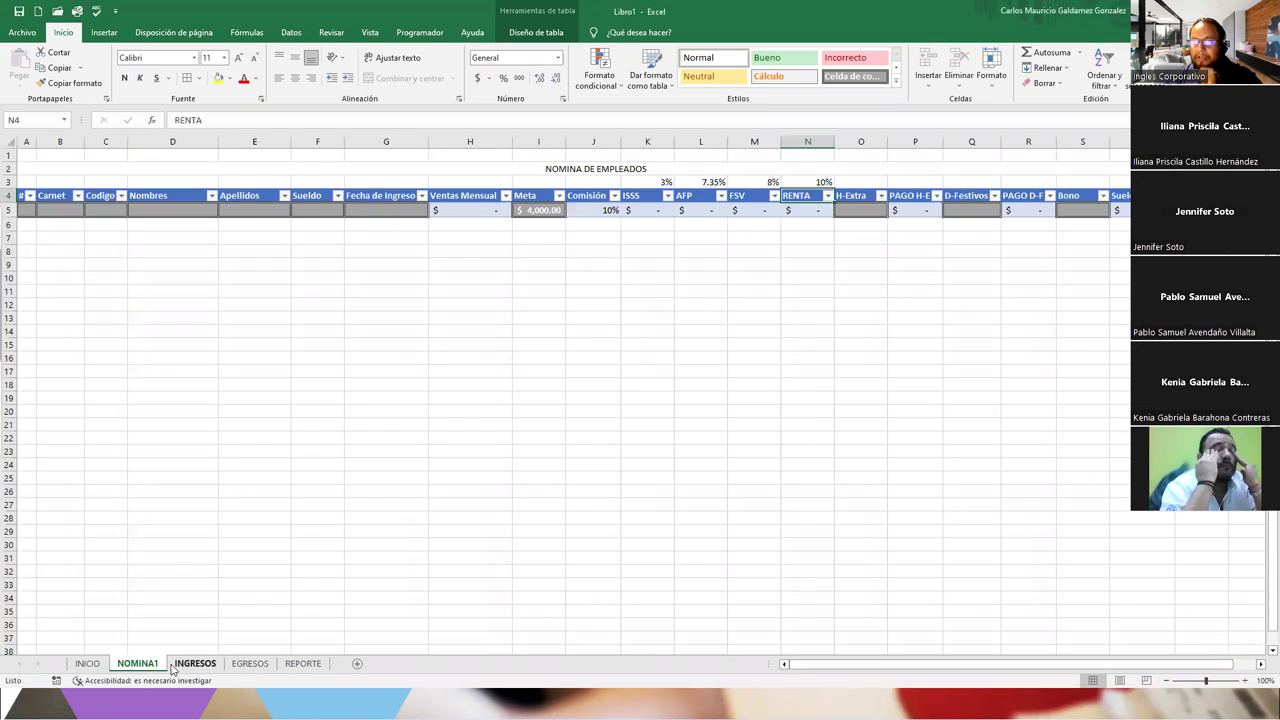
pyautogui.click(195, 664)
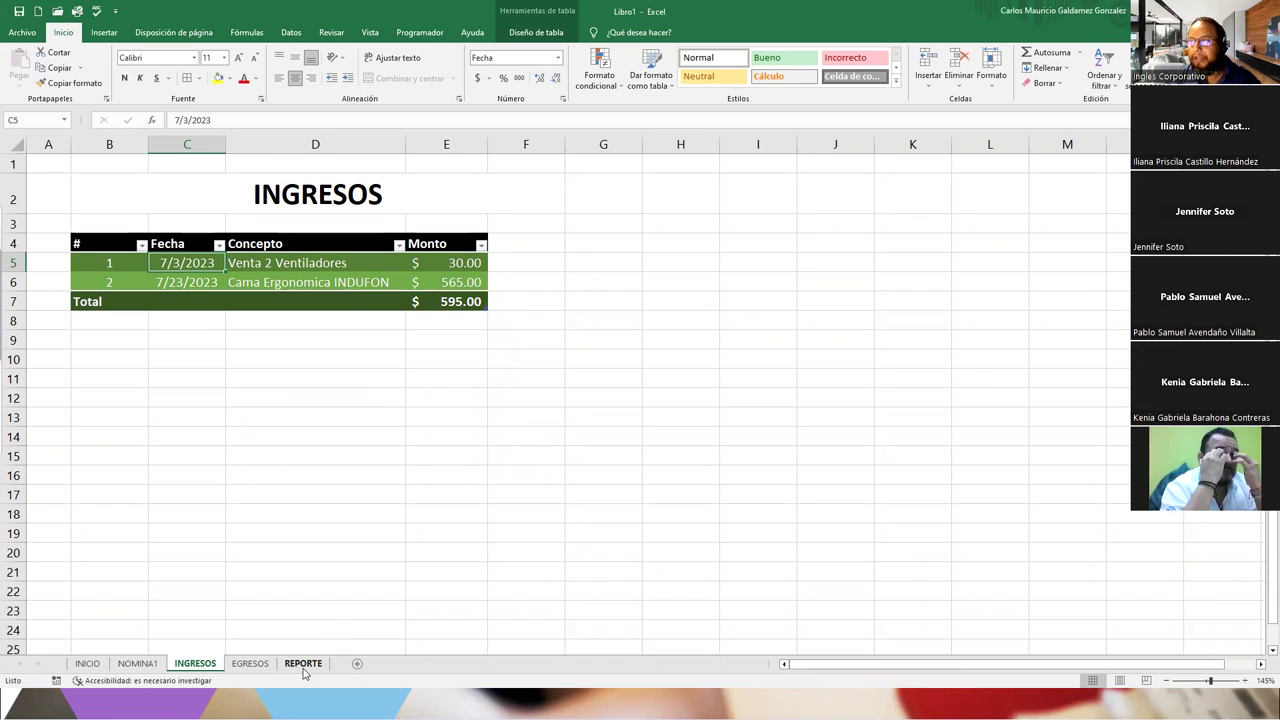
pyautogui.click(262, 664)
pyautogui.click(300, 663)
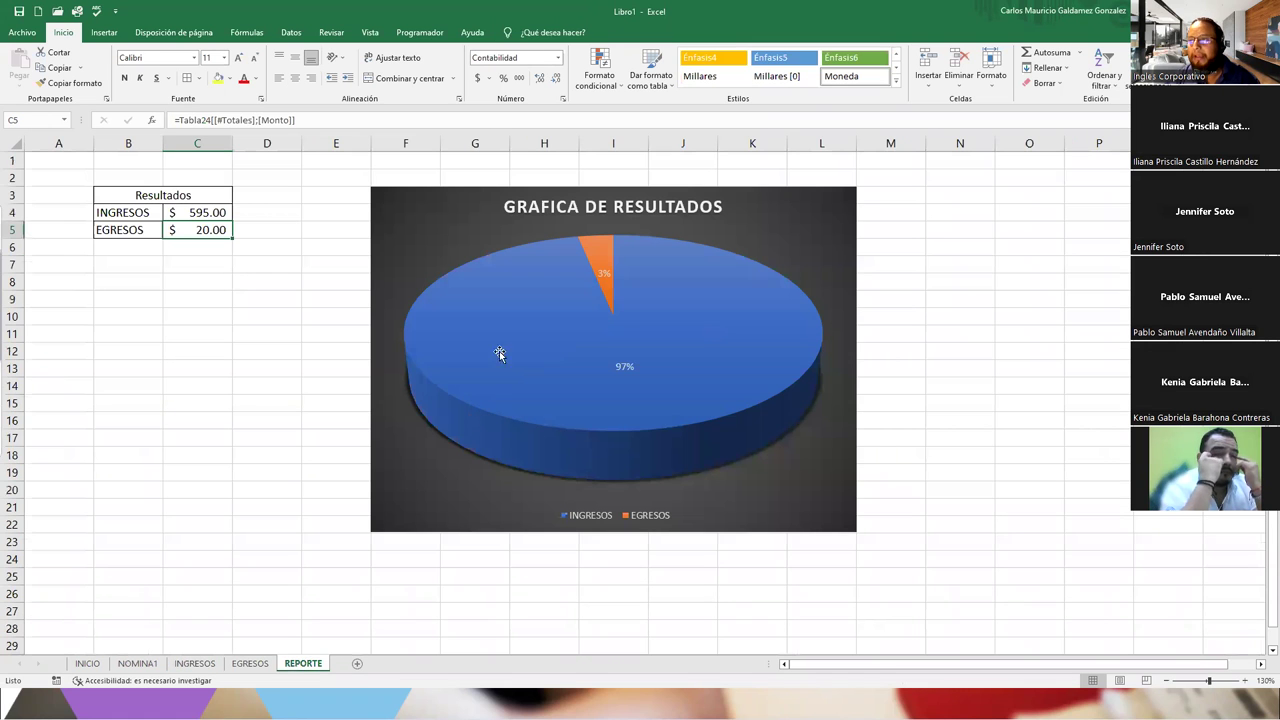
pyautogui.moveTo(548, 362)
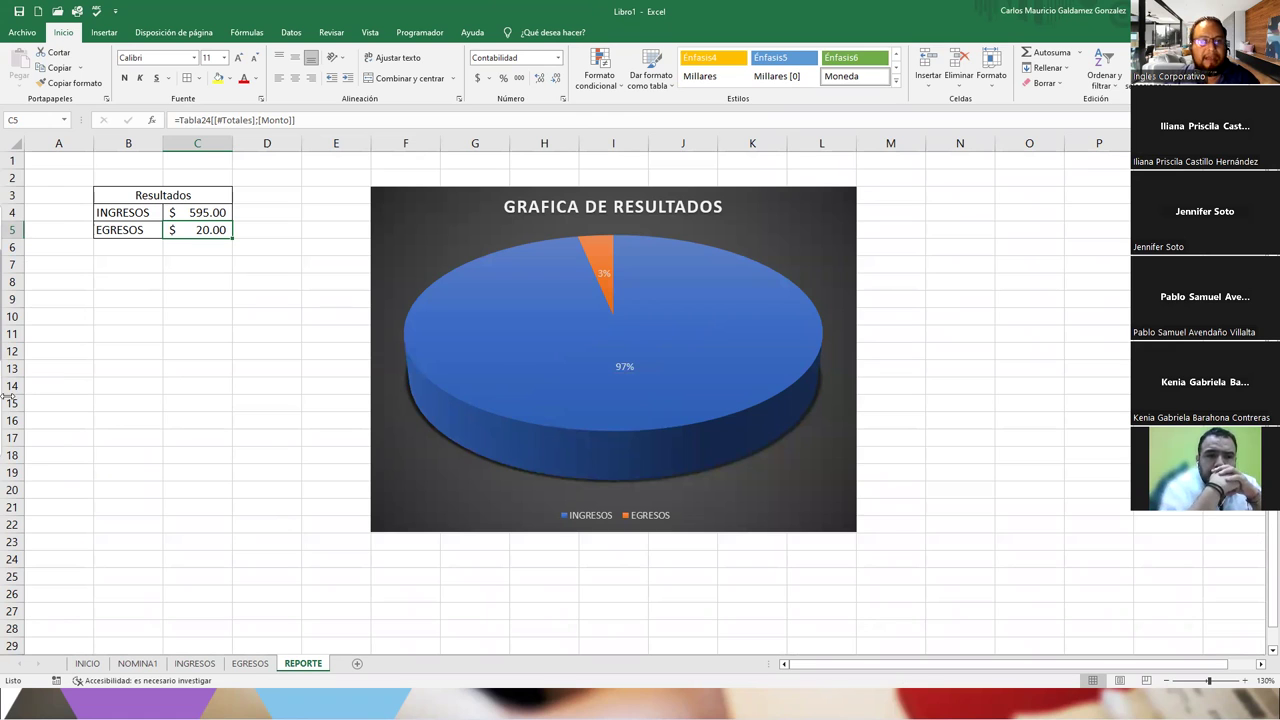
pyautogui.click(195, 664)
pyautogui.click(250, 664)
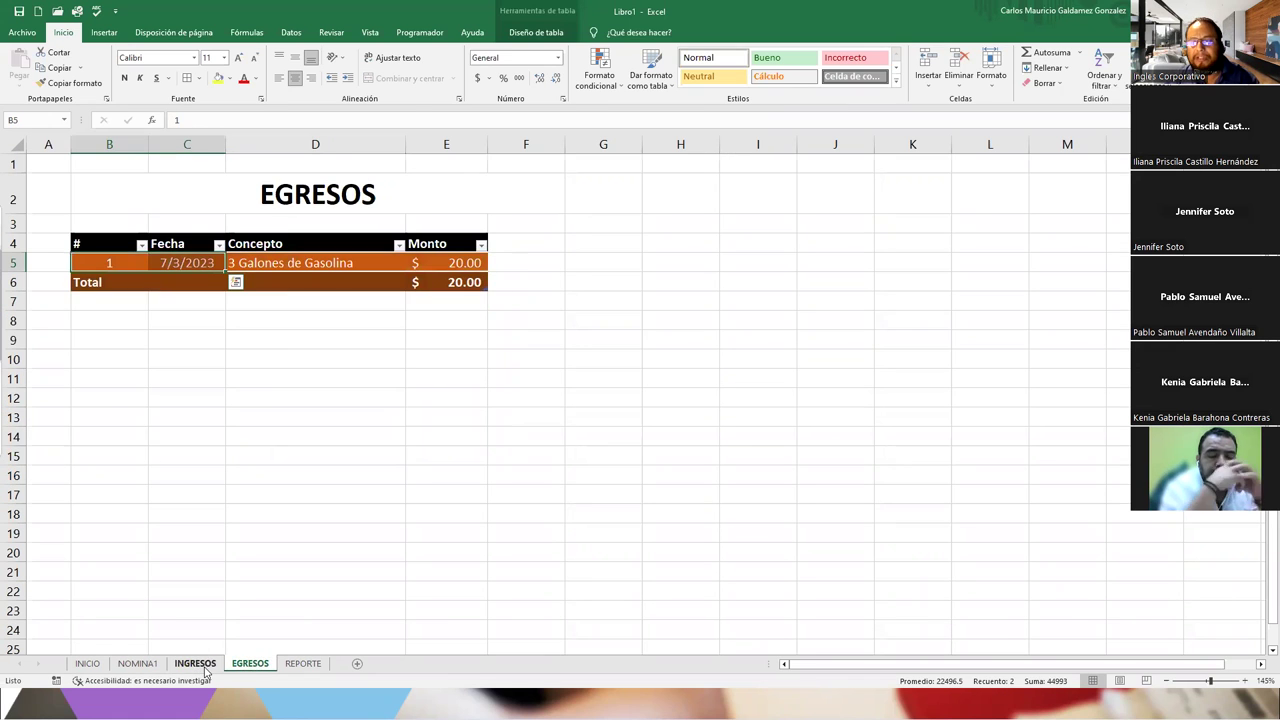
pyautogui.click(303, 664)
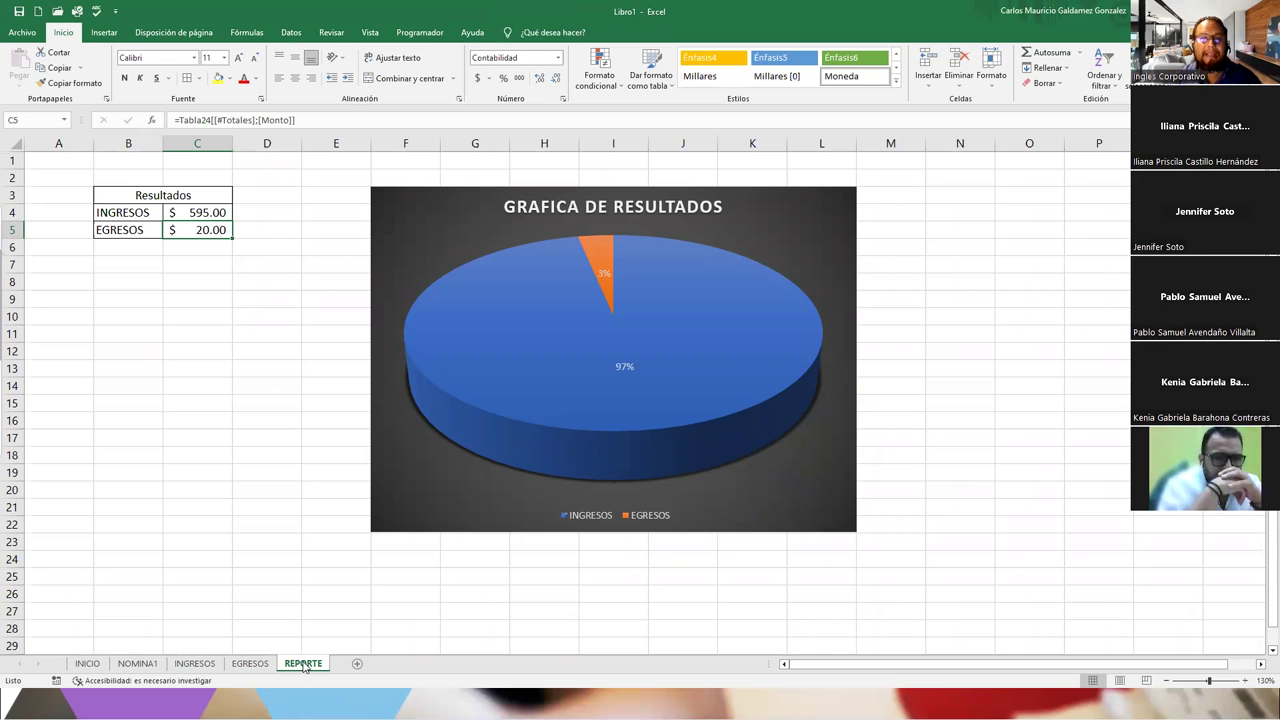
# Take screenshots of the INGRESOS and EGRESOS tables.
pyautogui.click(137, 664)
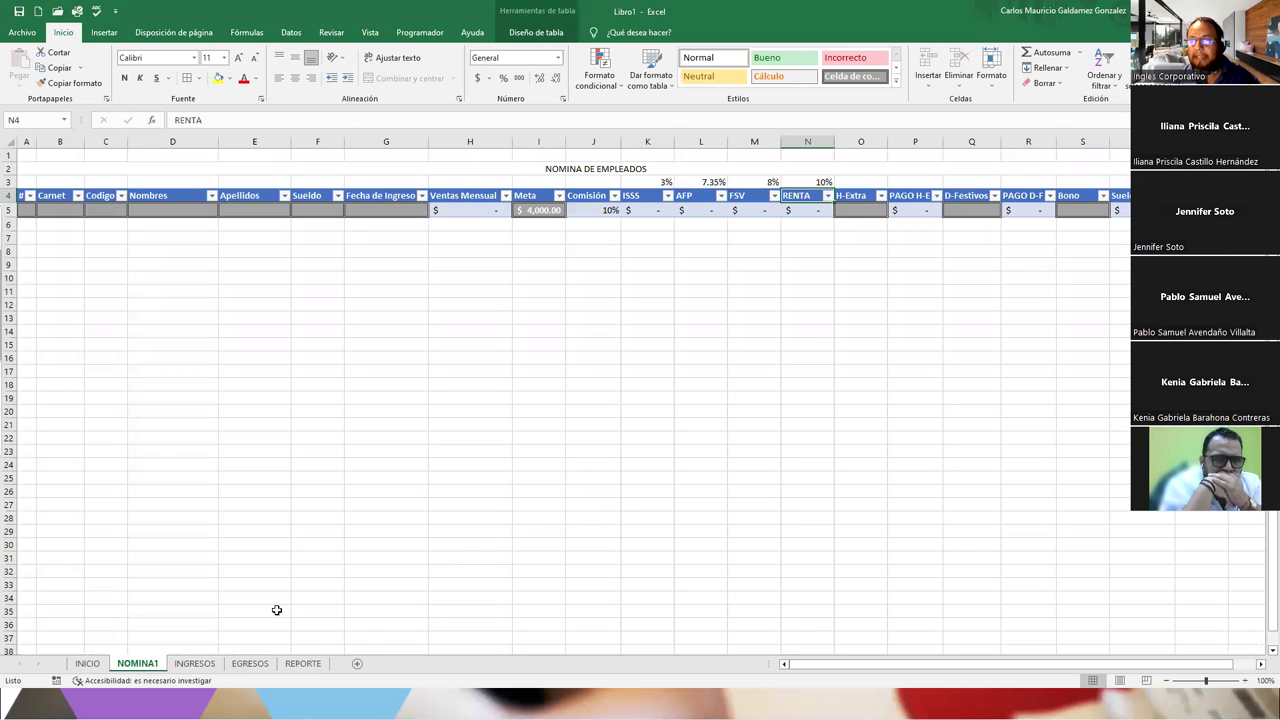
pyautogui.click(194, 664)
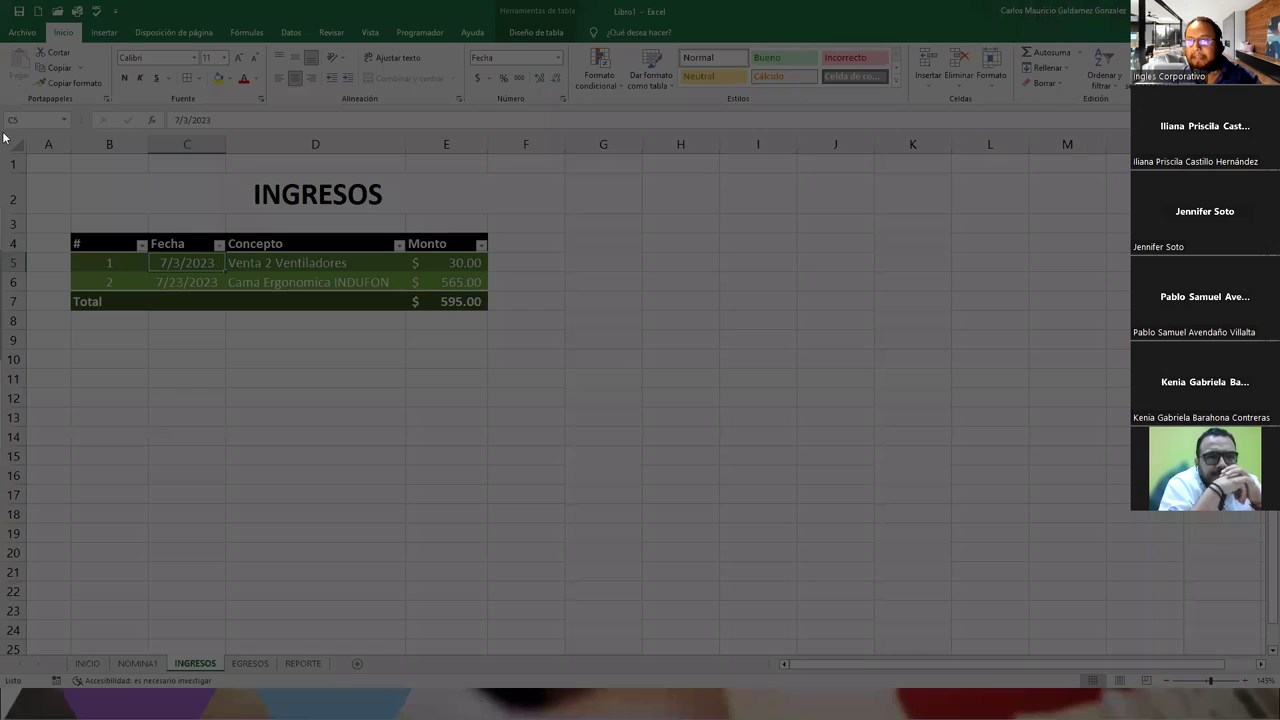
pyautogui.moveTo(22, 136); pyautogui.dragTo(583, 368)
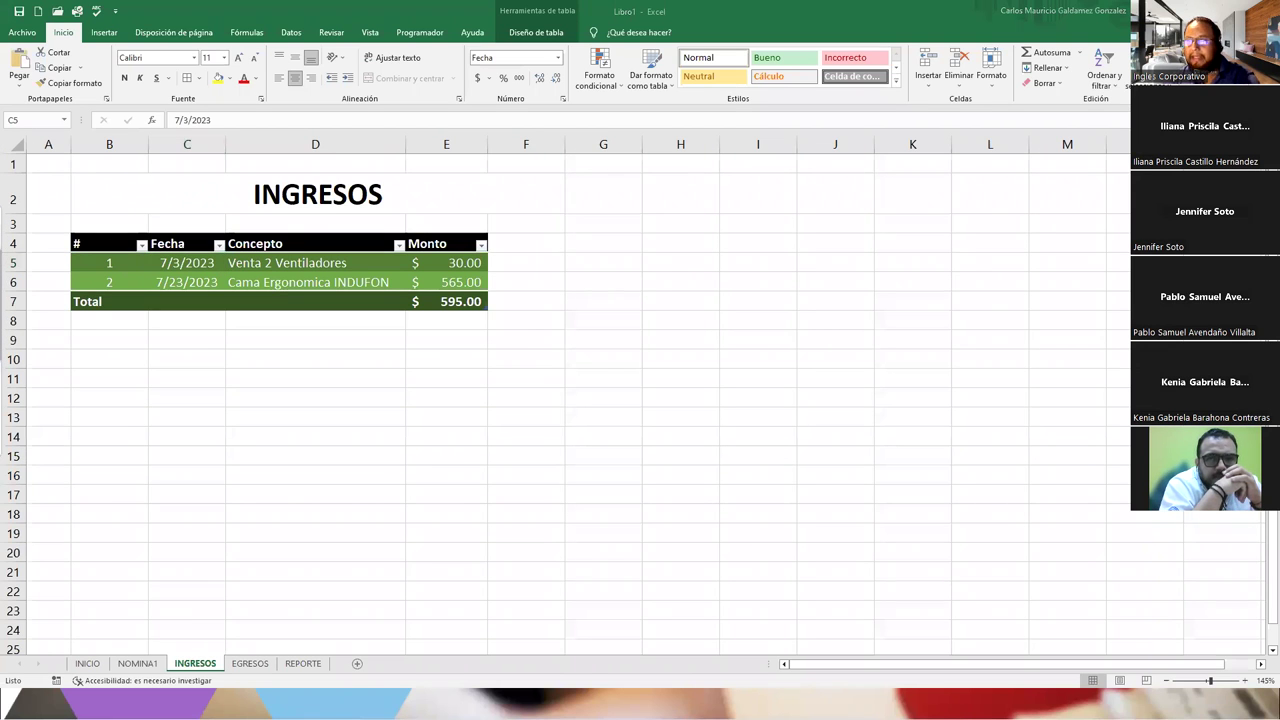
pyautogui.click(250, 664)
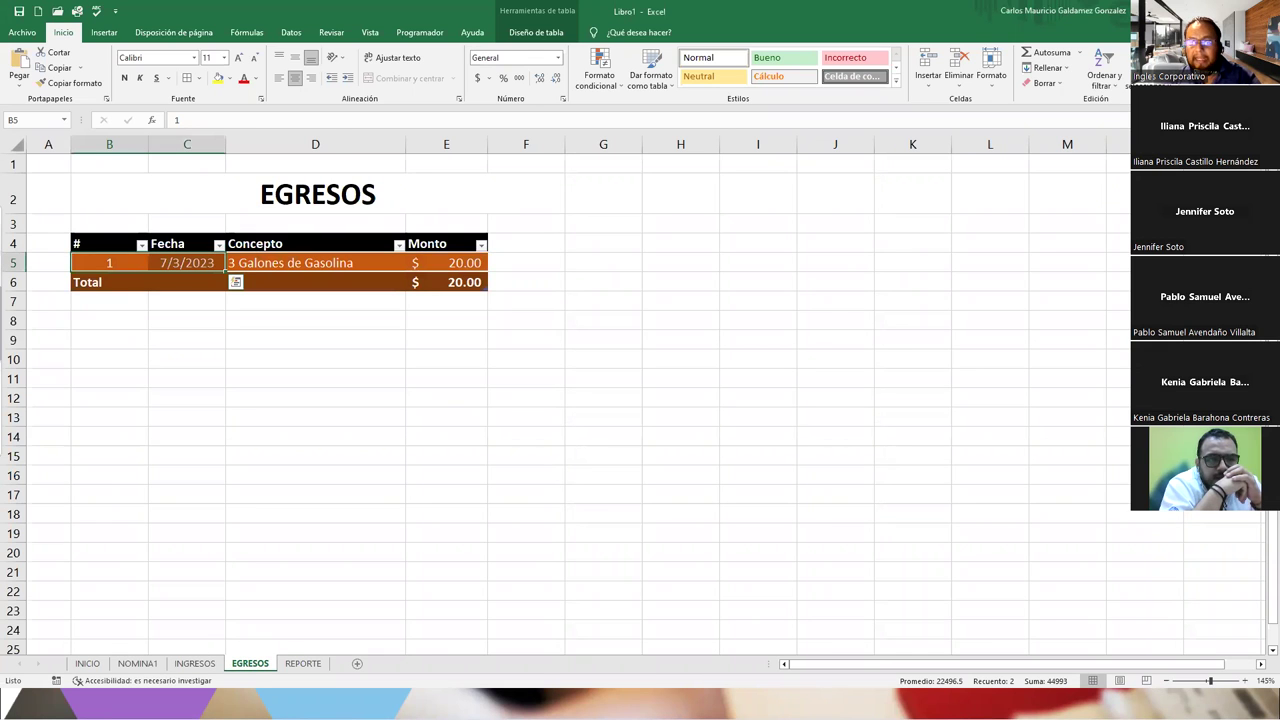
pyautogui.press('super+shift+s')
pyautogui.moveTo(3, 136); pyautogui.dragTo(501, 350)
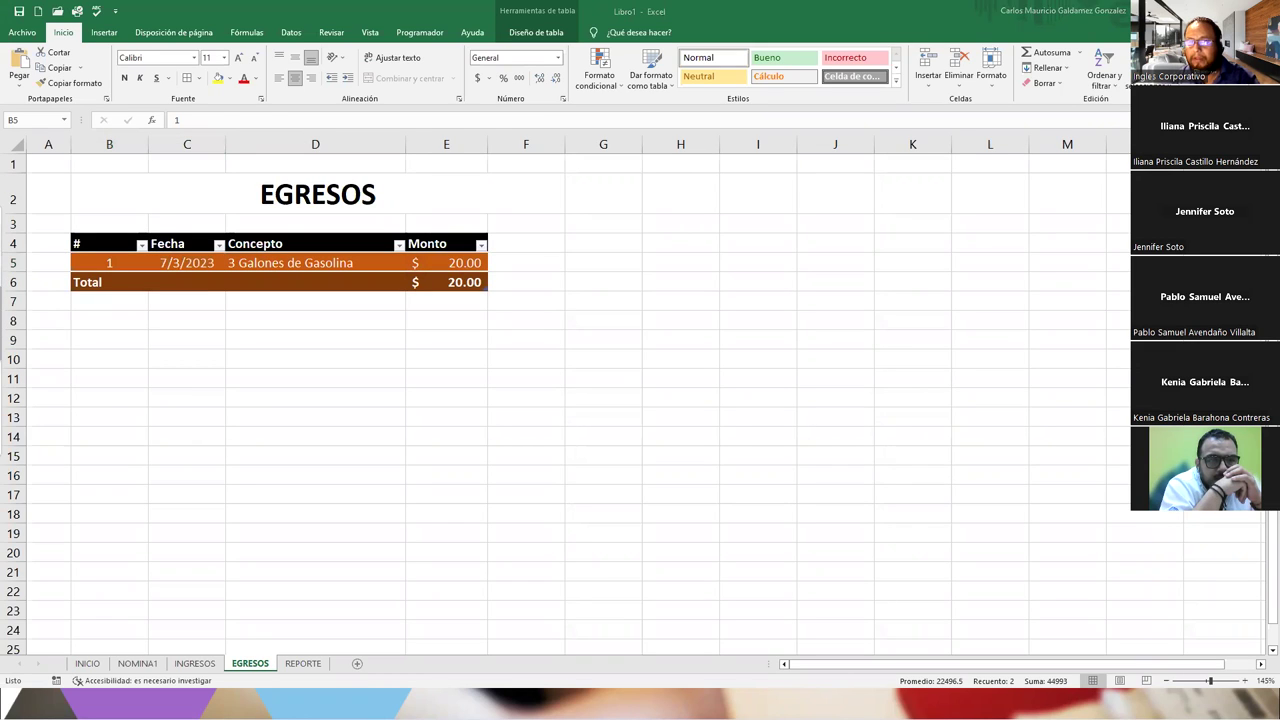
# Screenshot the REPORTE Resultados table and pie chart, then show the empty INICIO sheet.
pyautogui.click(302, 664)
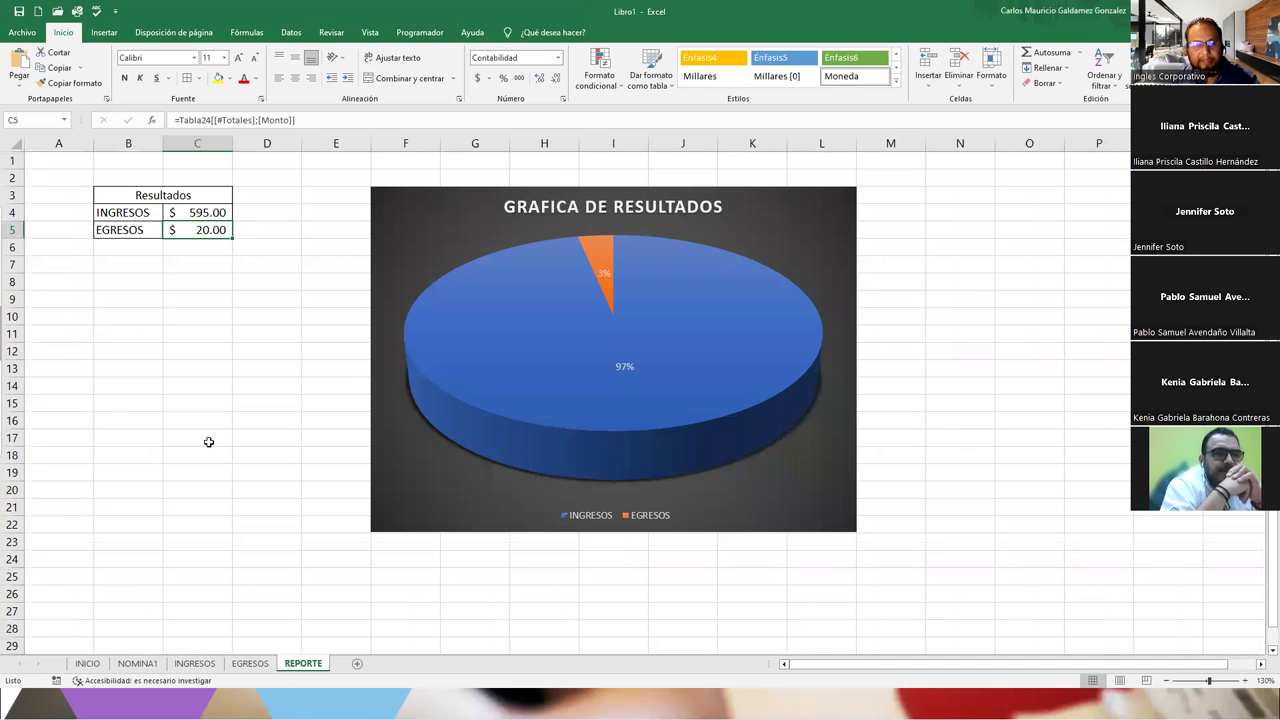
pyautogui.press('super+shift+s')
pyautogui.moveTo(3, 133); pyautogui.dragTo(890, 617)
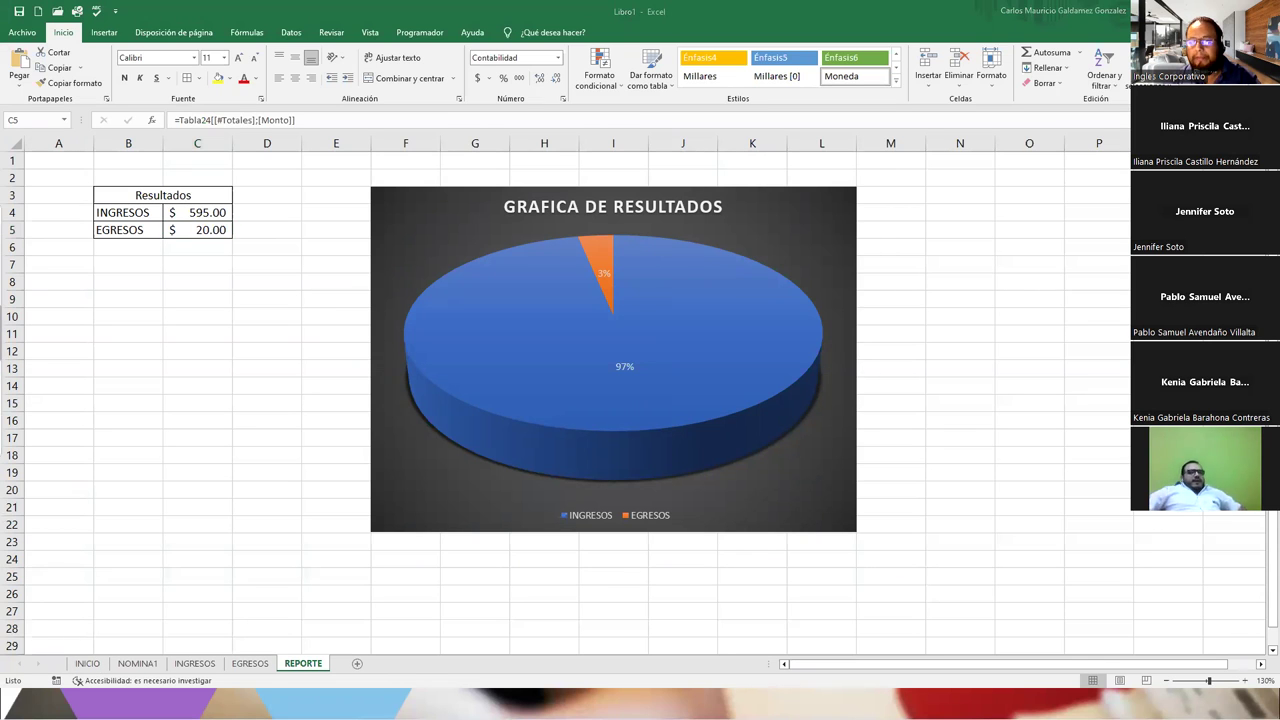
pyautogui.click(86, 664)
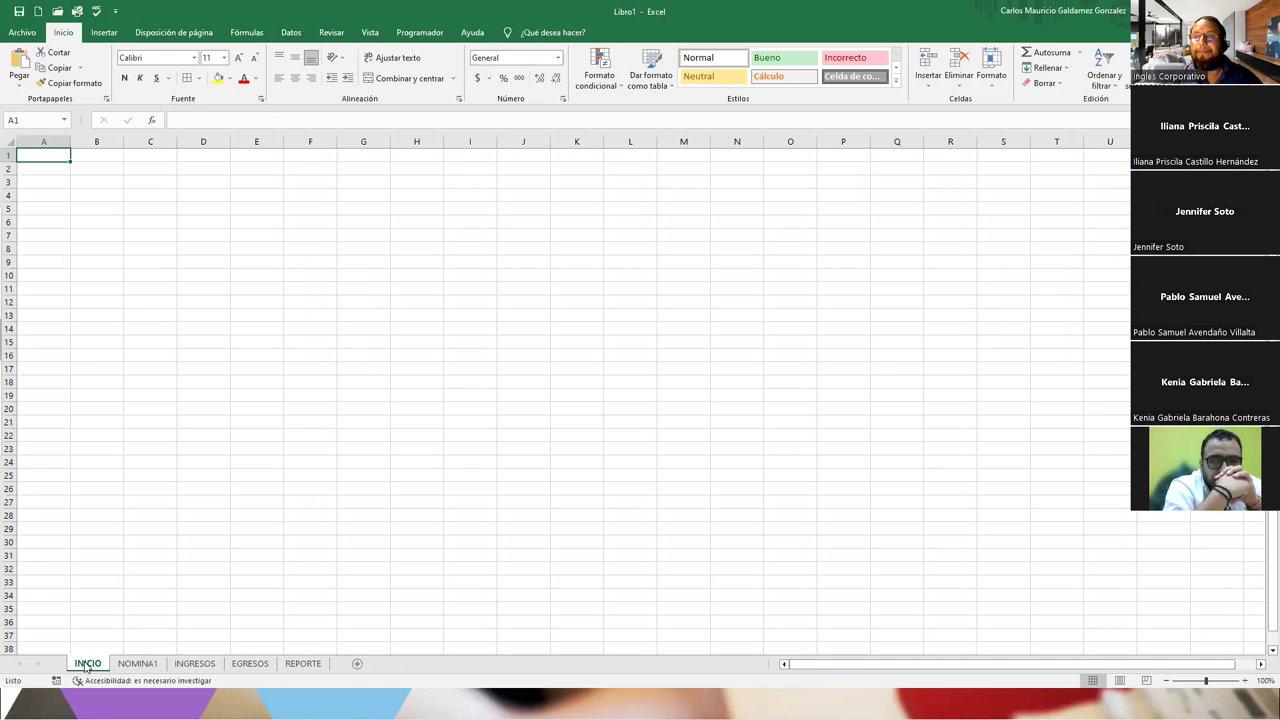
# Move through the sheets to NOMINA1 and clear the N4 header.
pyautogui.click(137, 664)
pyautogui.click(195, 664)
pyautogui.click(250, 664)
pyautogui.click(302, 664)
pyautogui.click(250, 664)
pyautogui.click(197, 664)
pyautogui.click(155, 664)
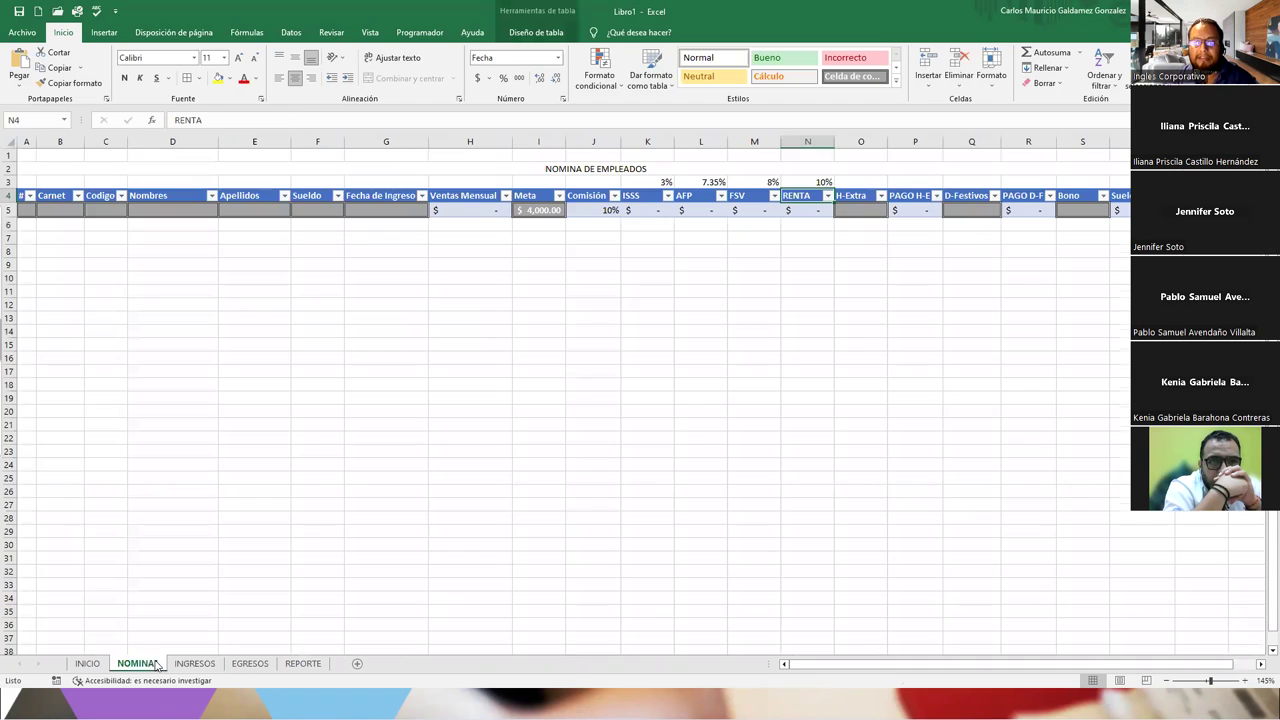
pyautogui.press('BackSpace')
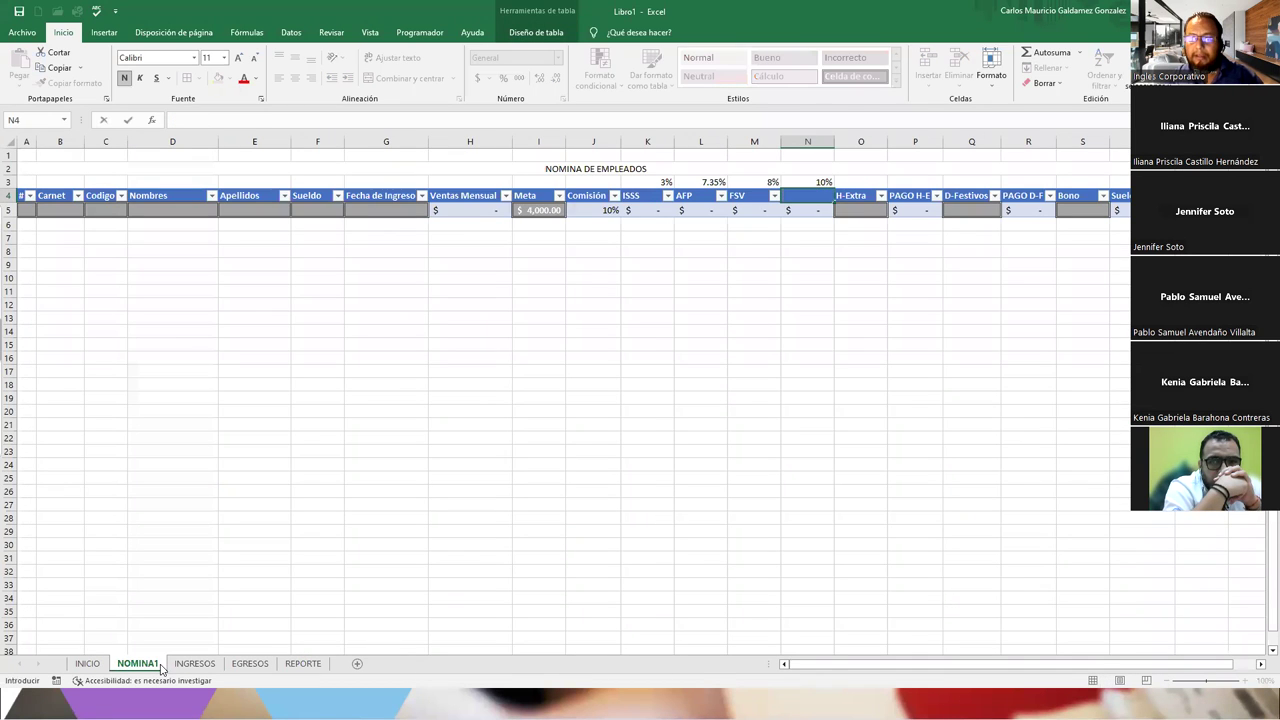
pyautogui.click(161, 668)
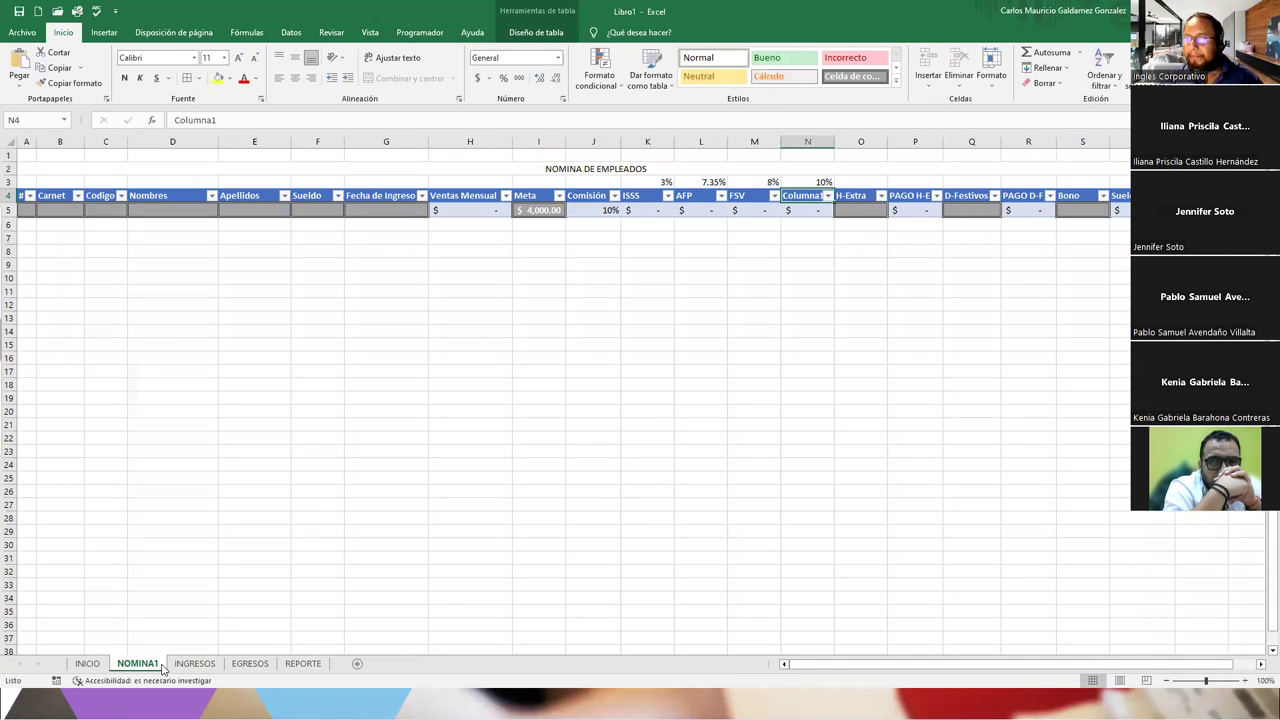
# Rename the NOMINA1 sheet to NOMINA.
pyautogui.doubleClick(157, 666)
pyautogui.press('BackSpace')
pyautogui.press('Return')
pyautogui.click(775, 355)
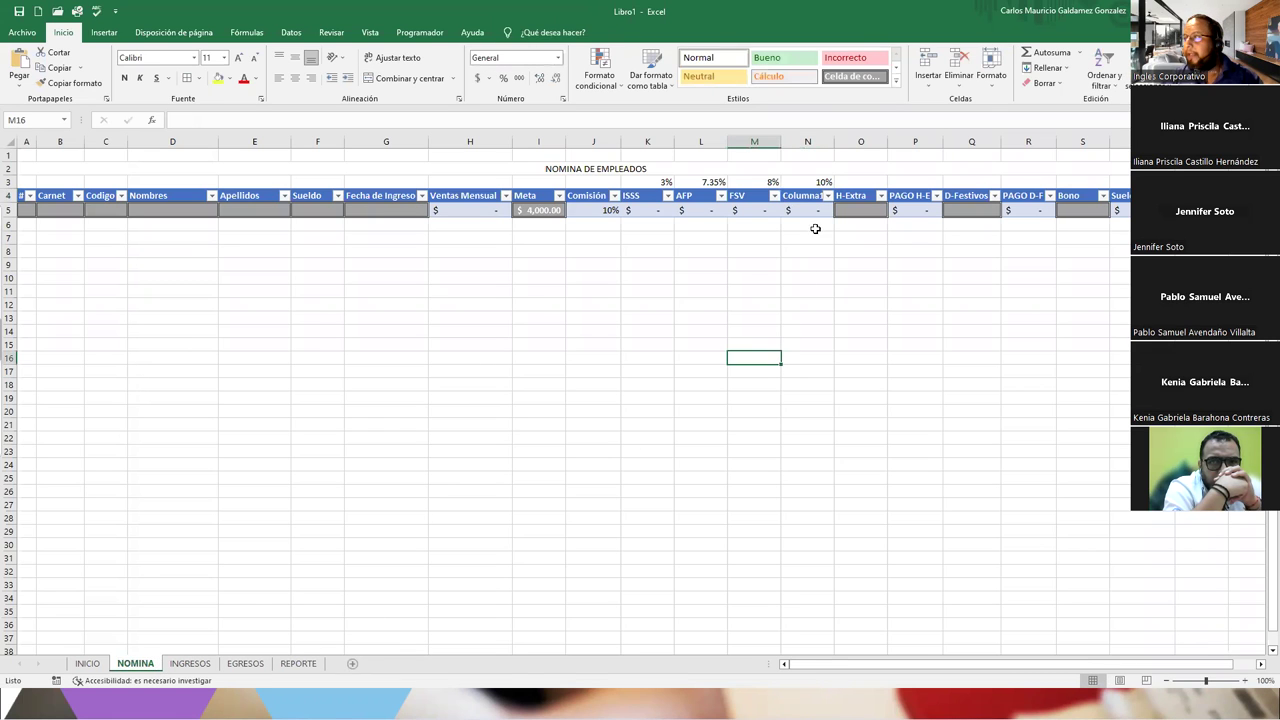
# Re-enter RENTA as the N4 header, then go to the INICIO sheet.
pyautogui.click(800, 195)
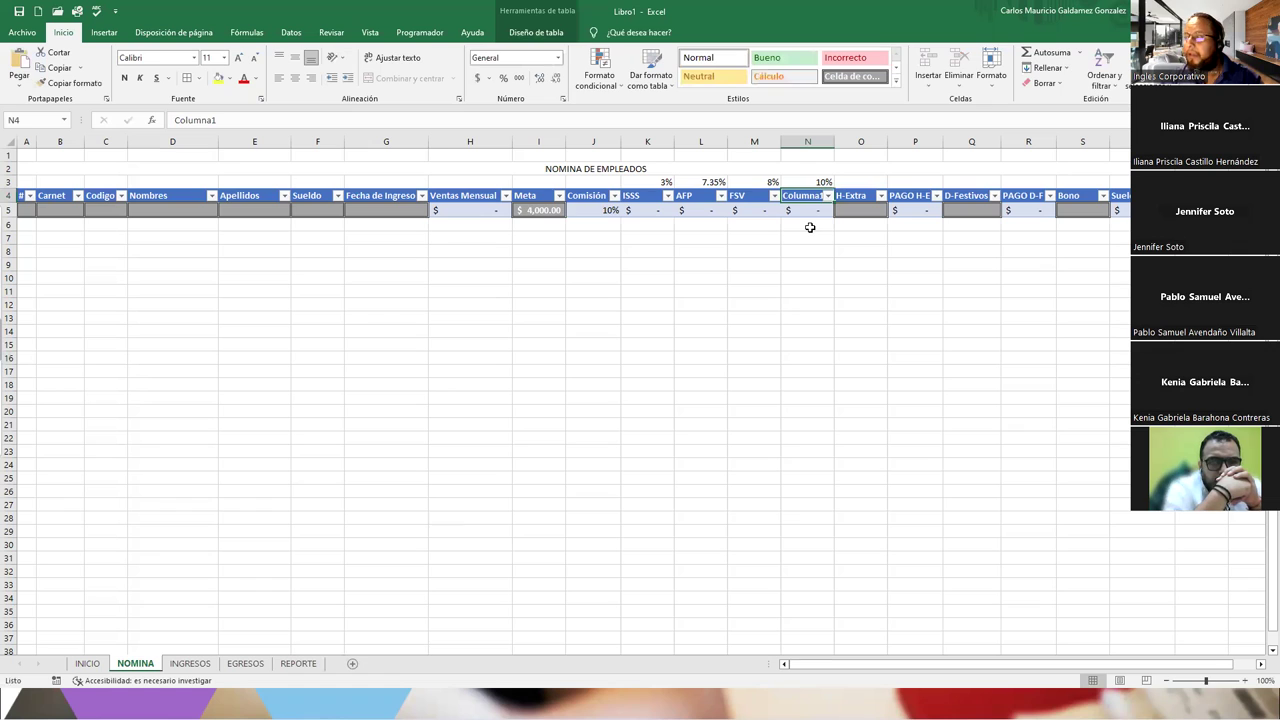
pyautogui.write('RENTA')
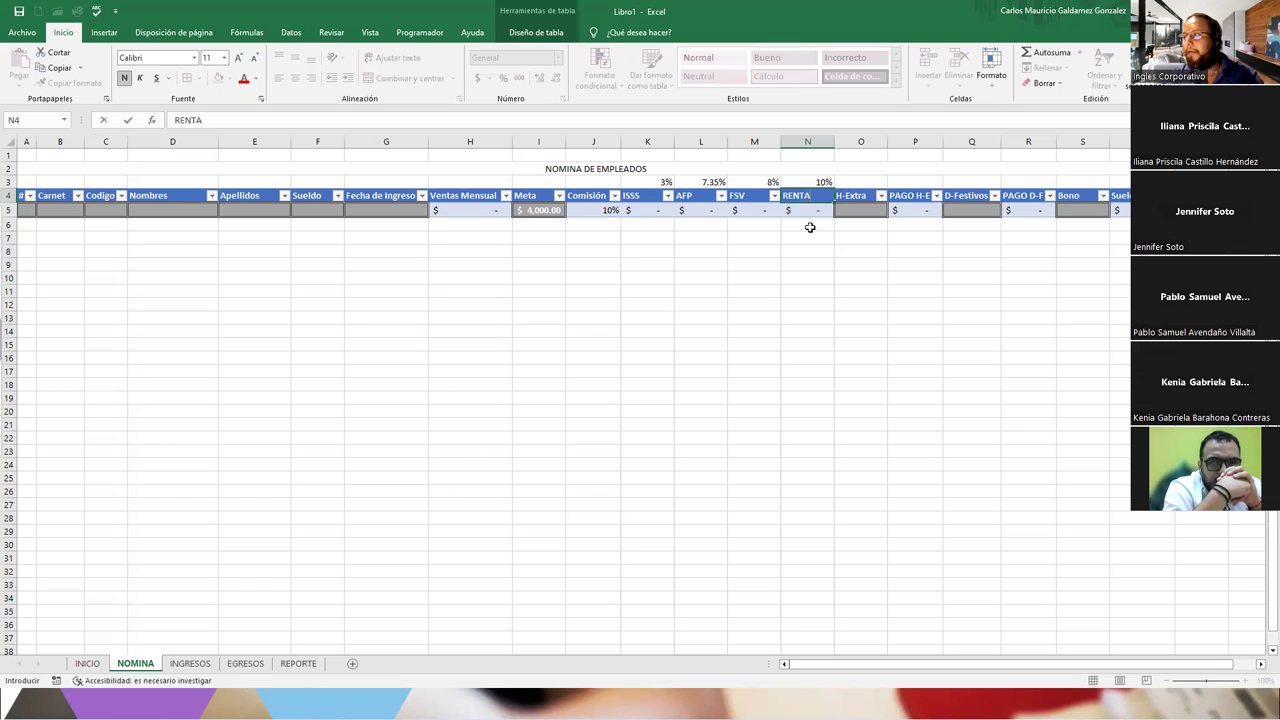
pyautogui.press('Return')
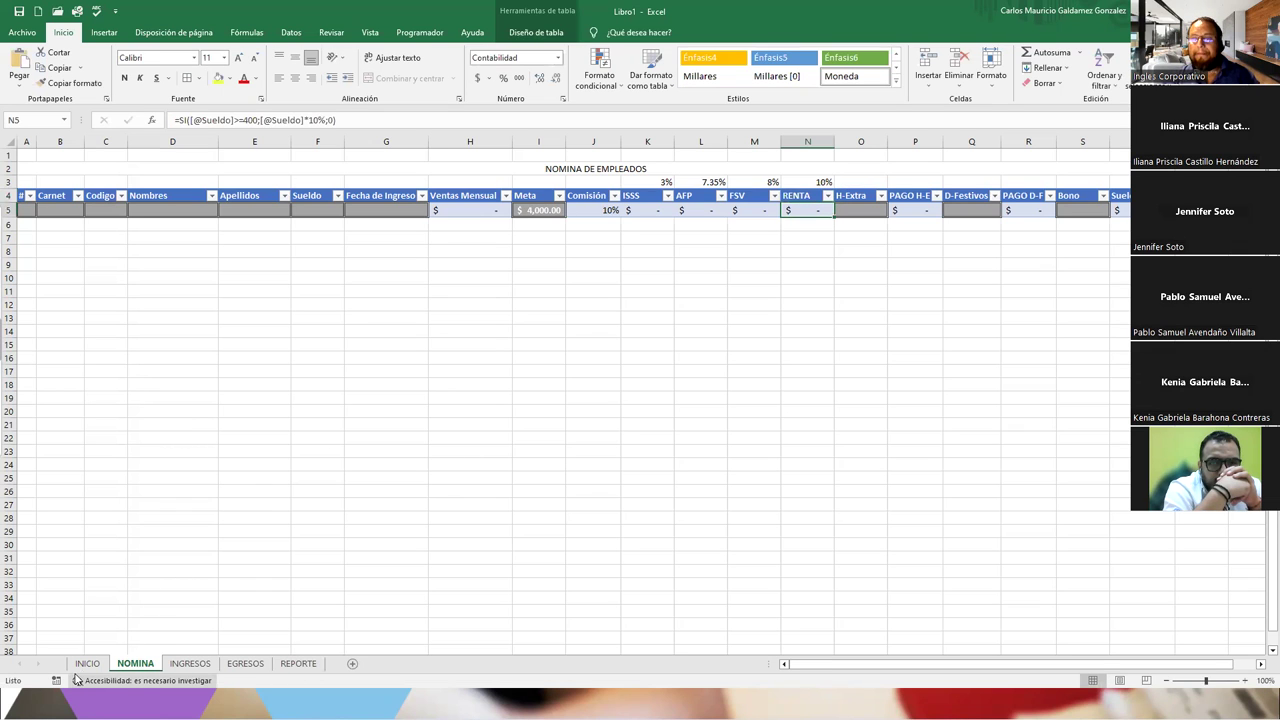
pyautogui.click(88, 663)
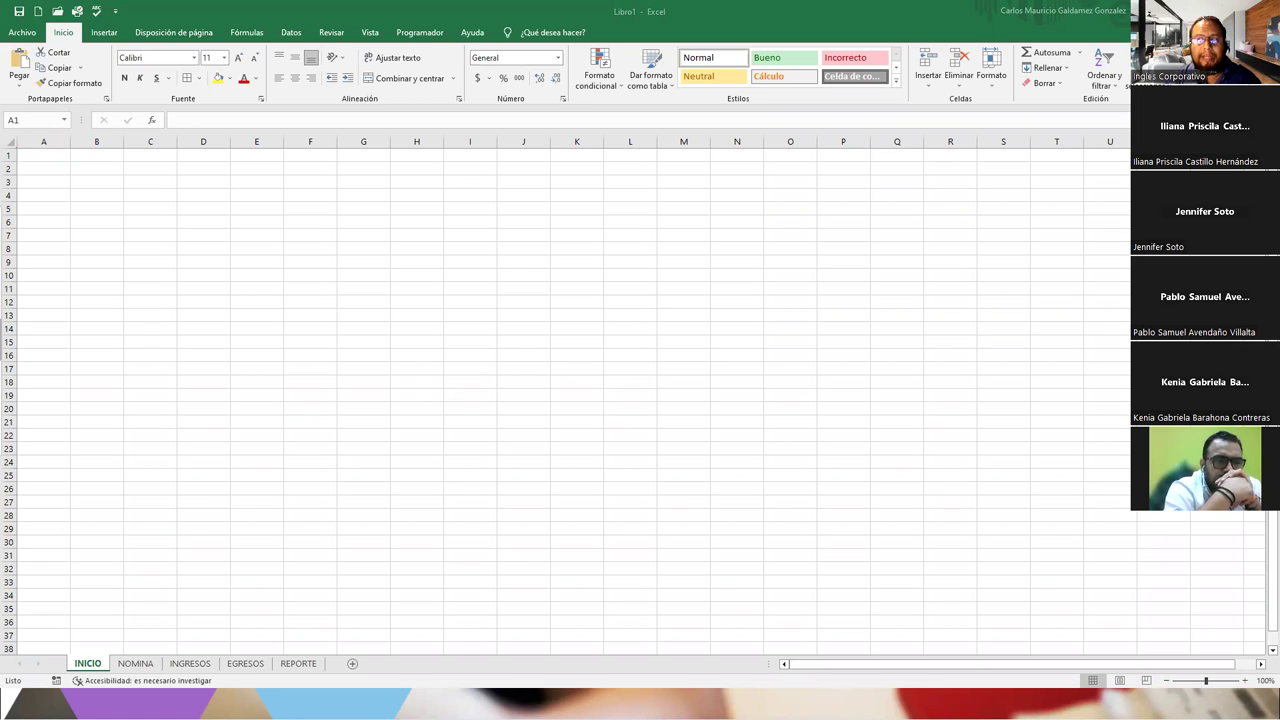
# Enter the word Google in cell C8.
pyautogui.click(141, 248)
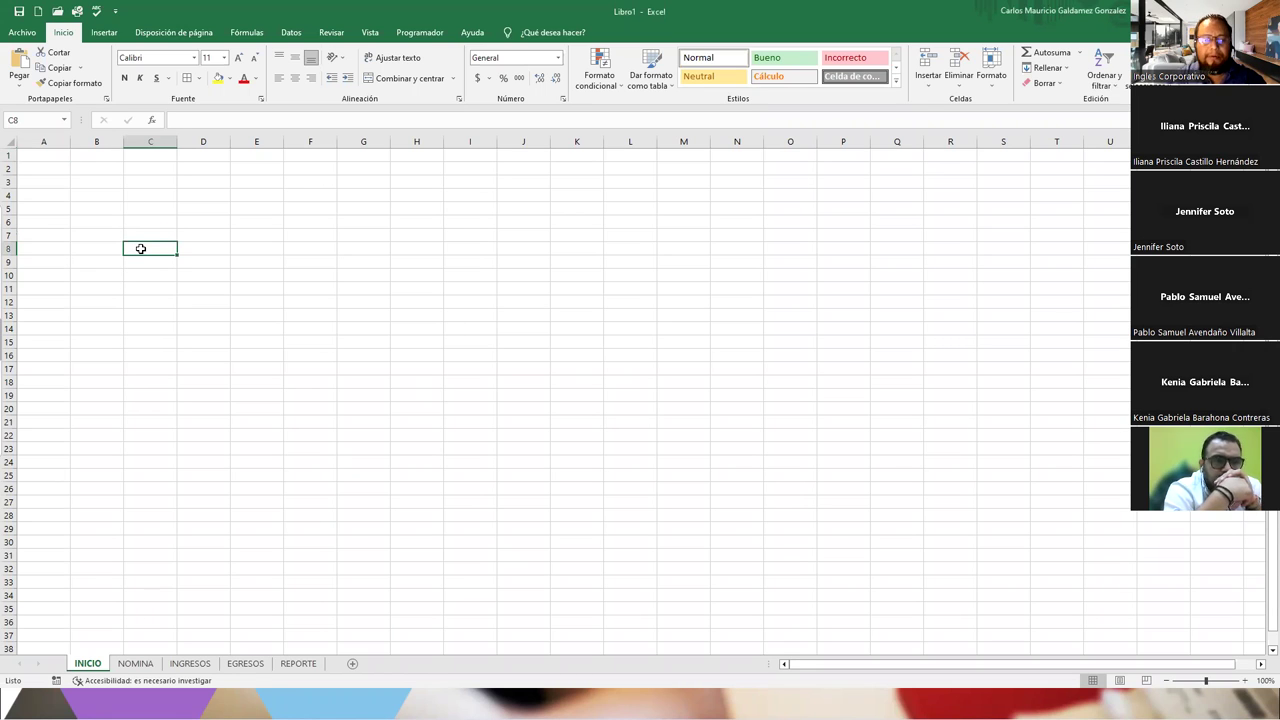
pyautogui.write('Google')
pyautogui.press('Return')
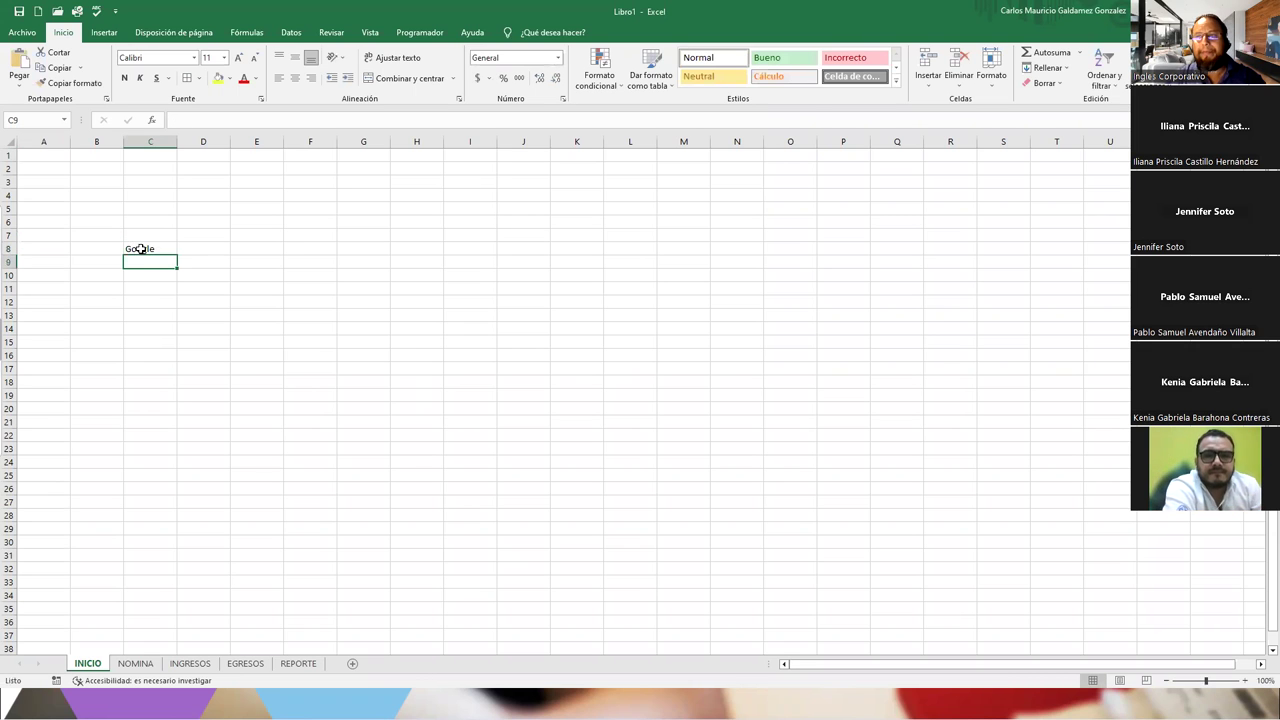
pyautogui.click(141, 249)
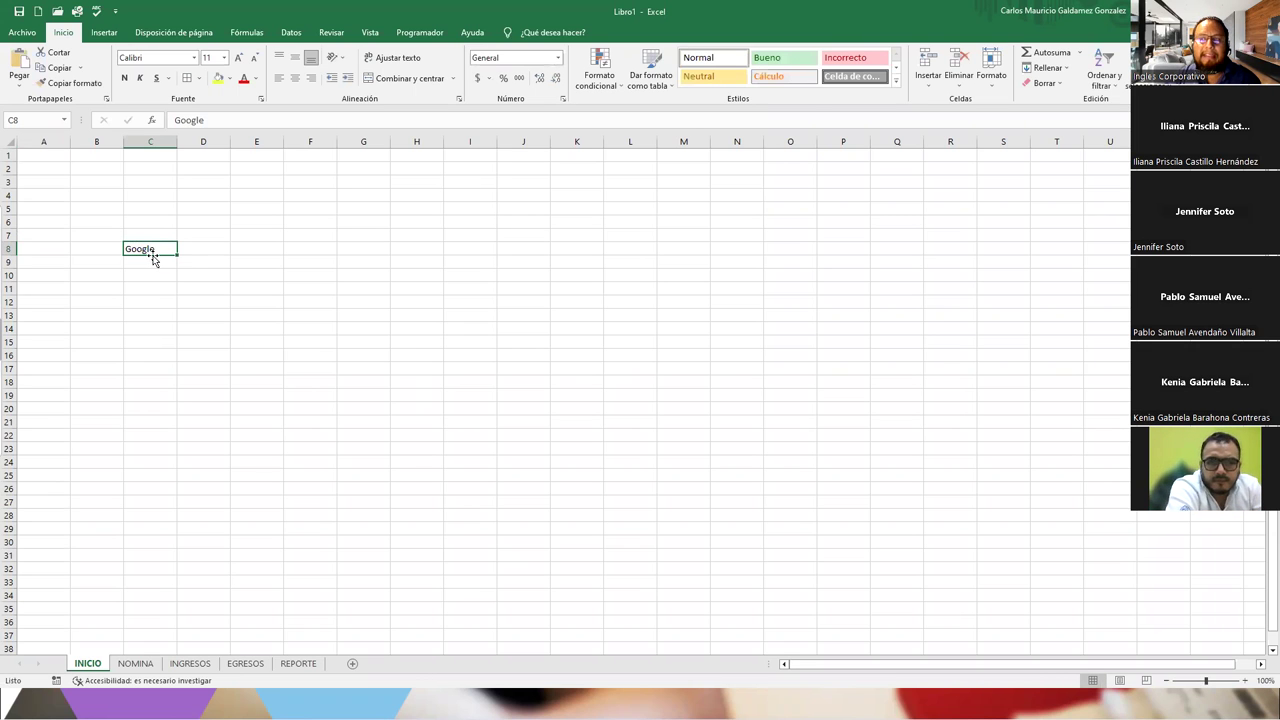
pyautogui.rightClick(157, 255)
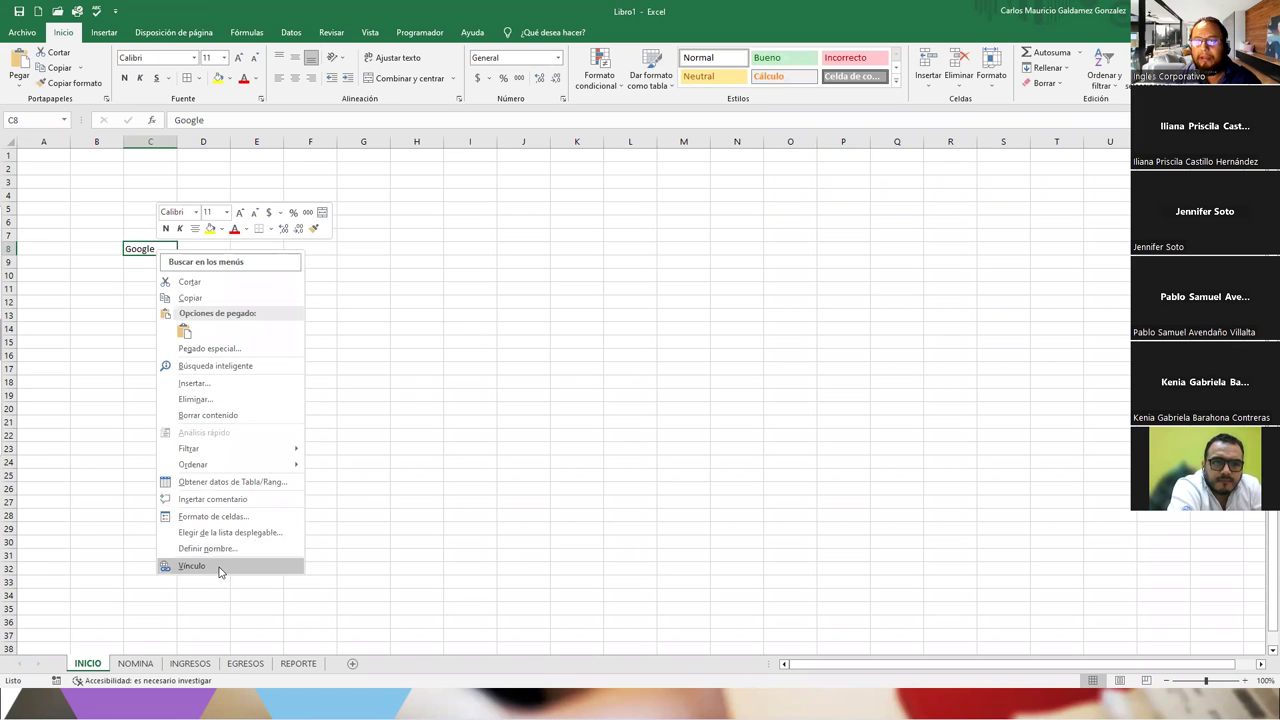
pyautogui.click(192, 566)
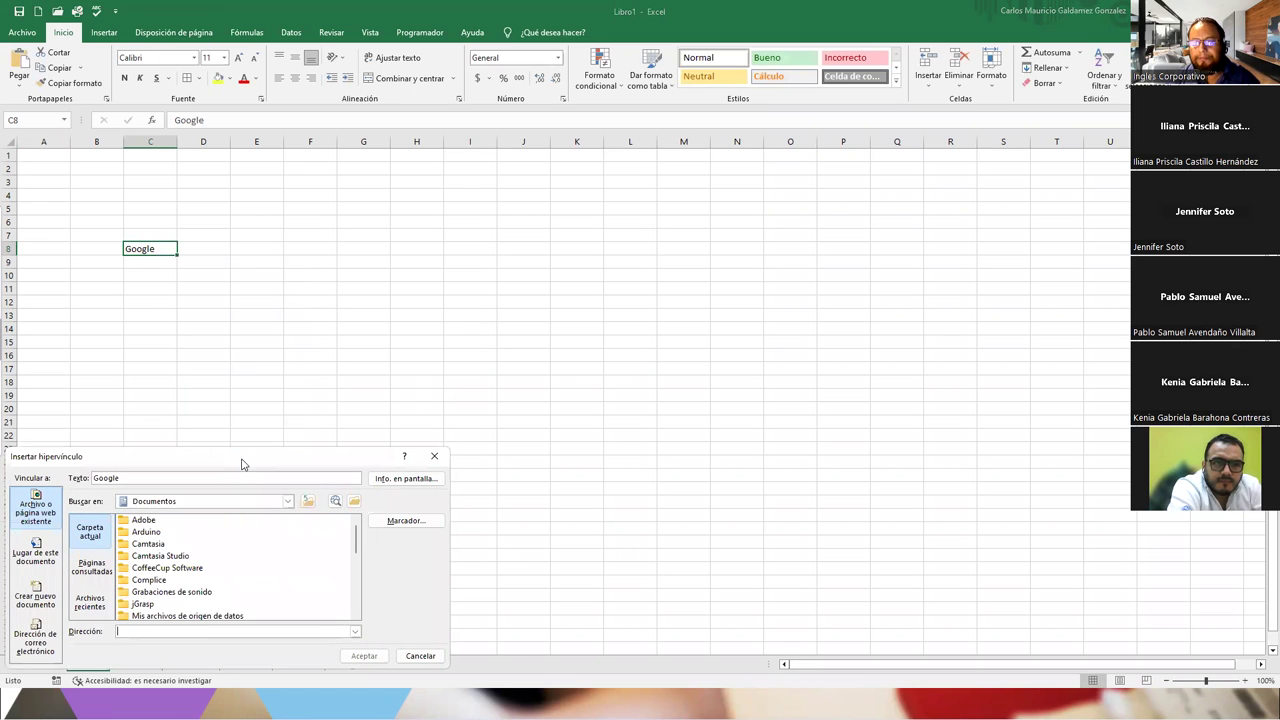
pyautogui.moveTo(241, 463); pyautogui.dragTo(494, 166)
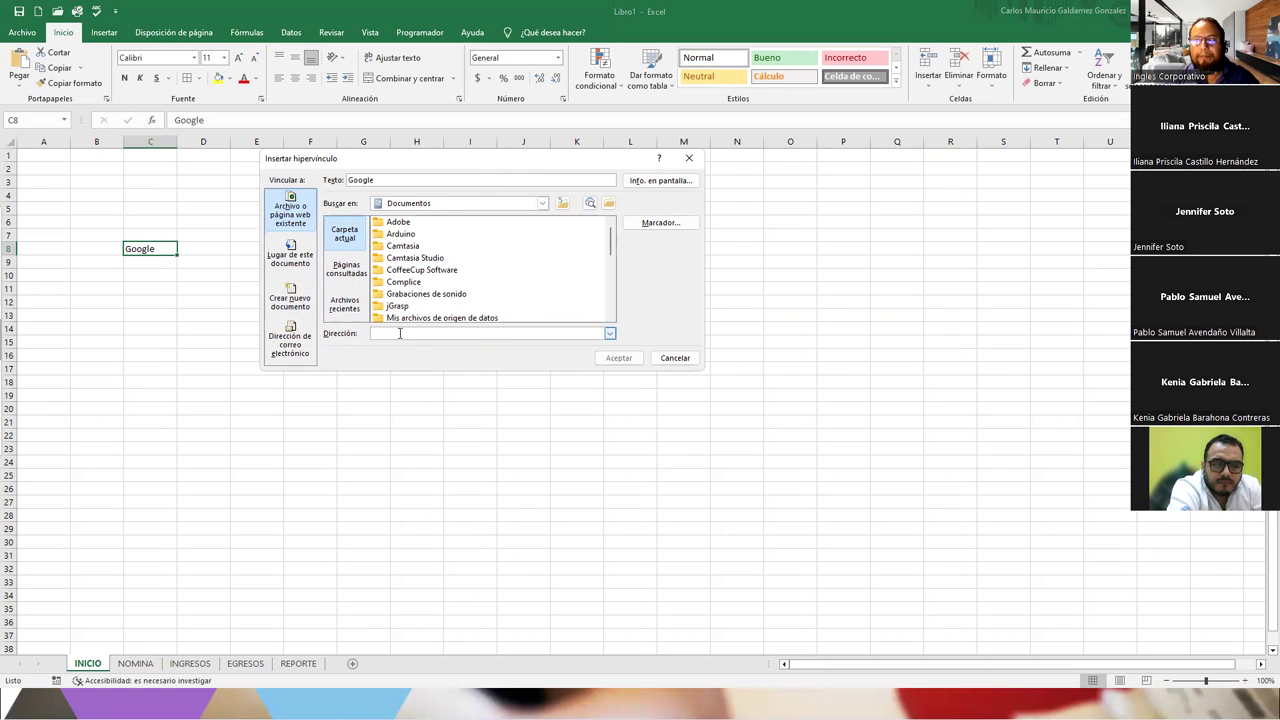
pyautogui.write('http')
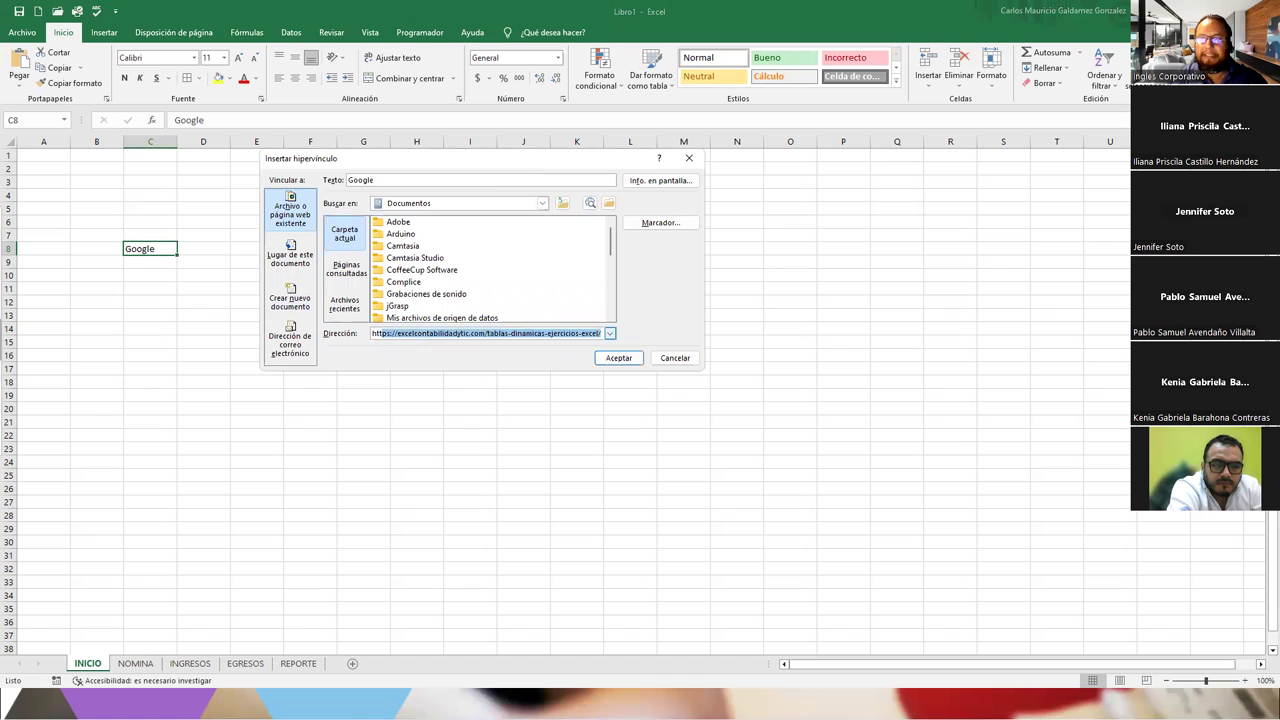
pyautogui.write('://')
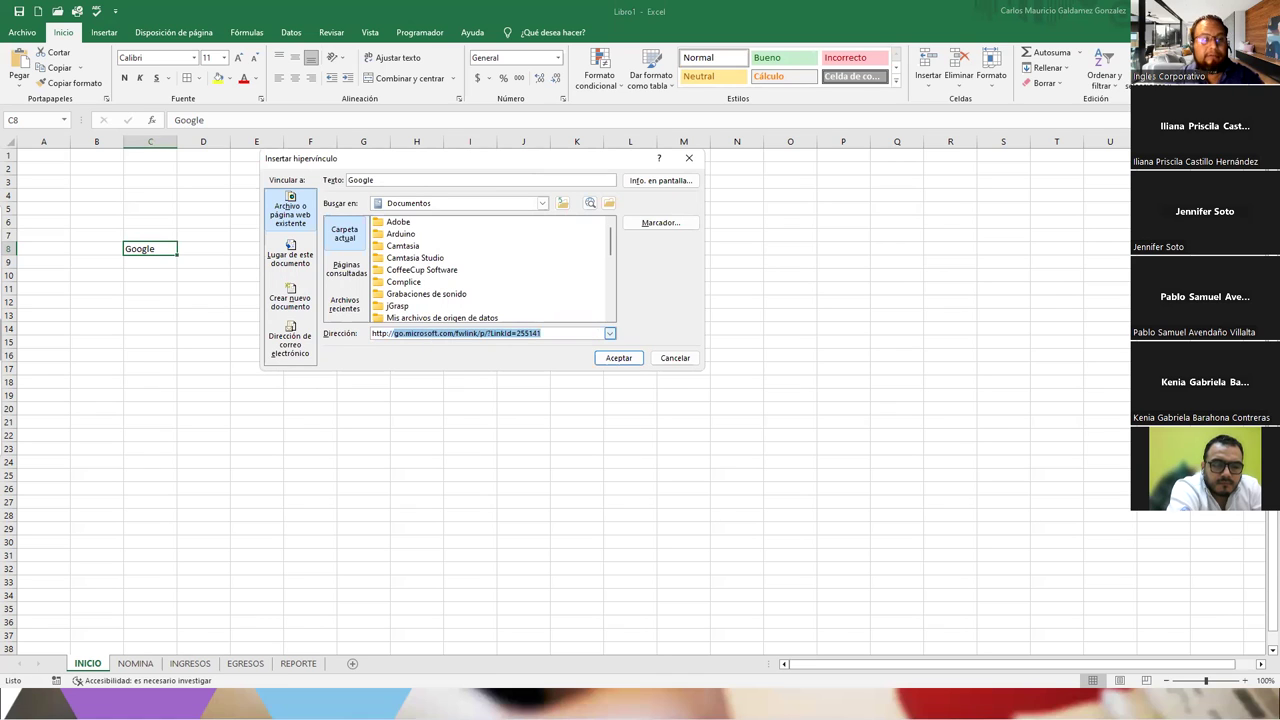
pyautogui.write('www.google.com/')
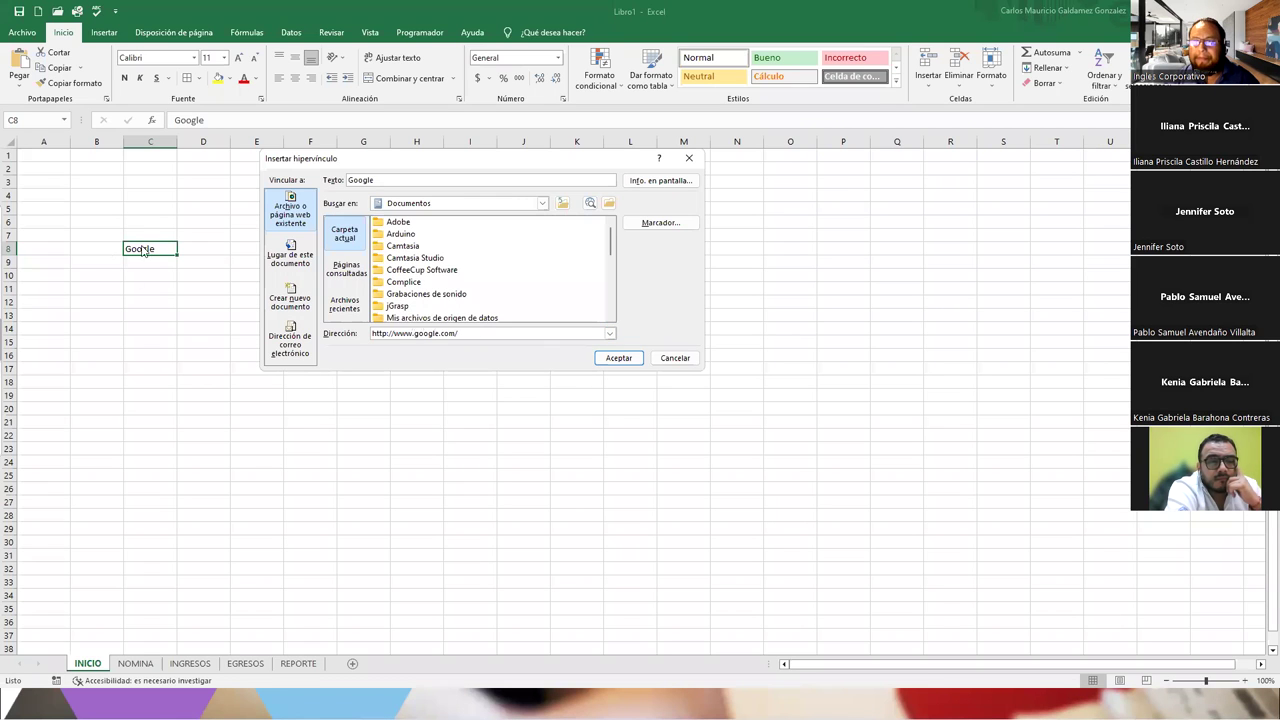
pyautogui.click(620, 358)
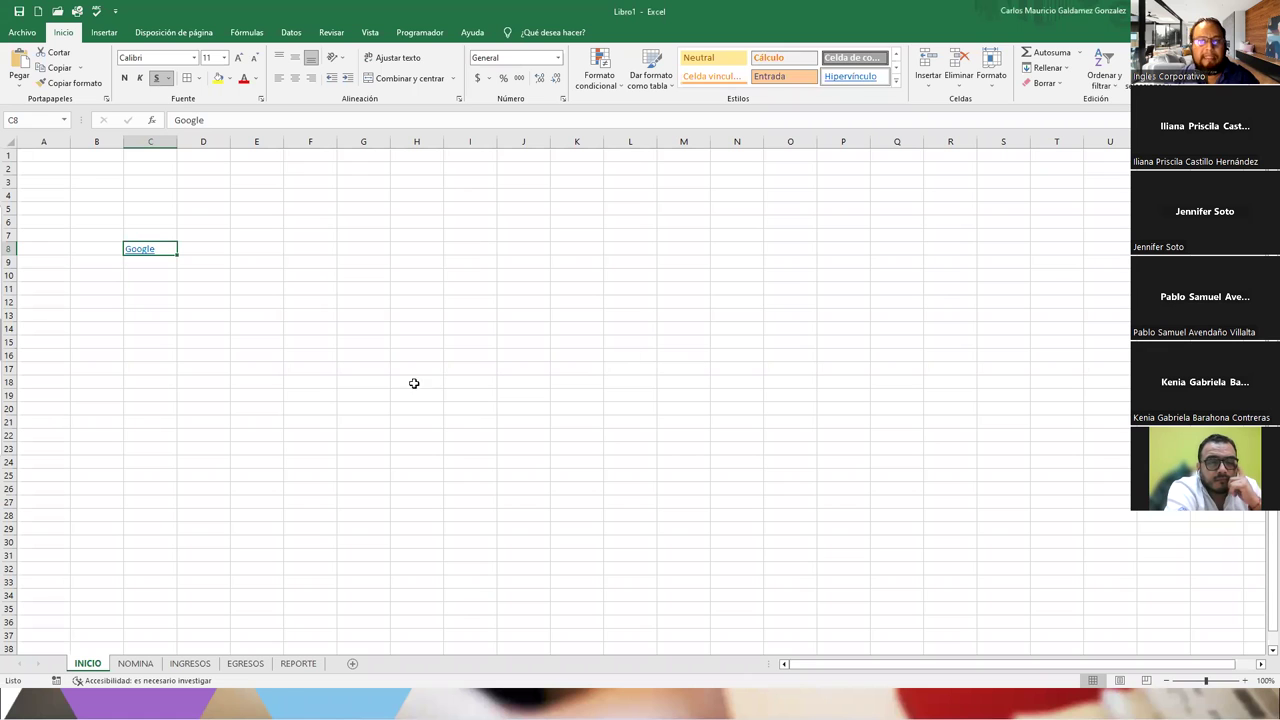
pyautogui.scroll(1, 251, 416)
pyautogui.scroll(1, 251, 416)
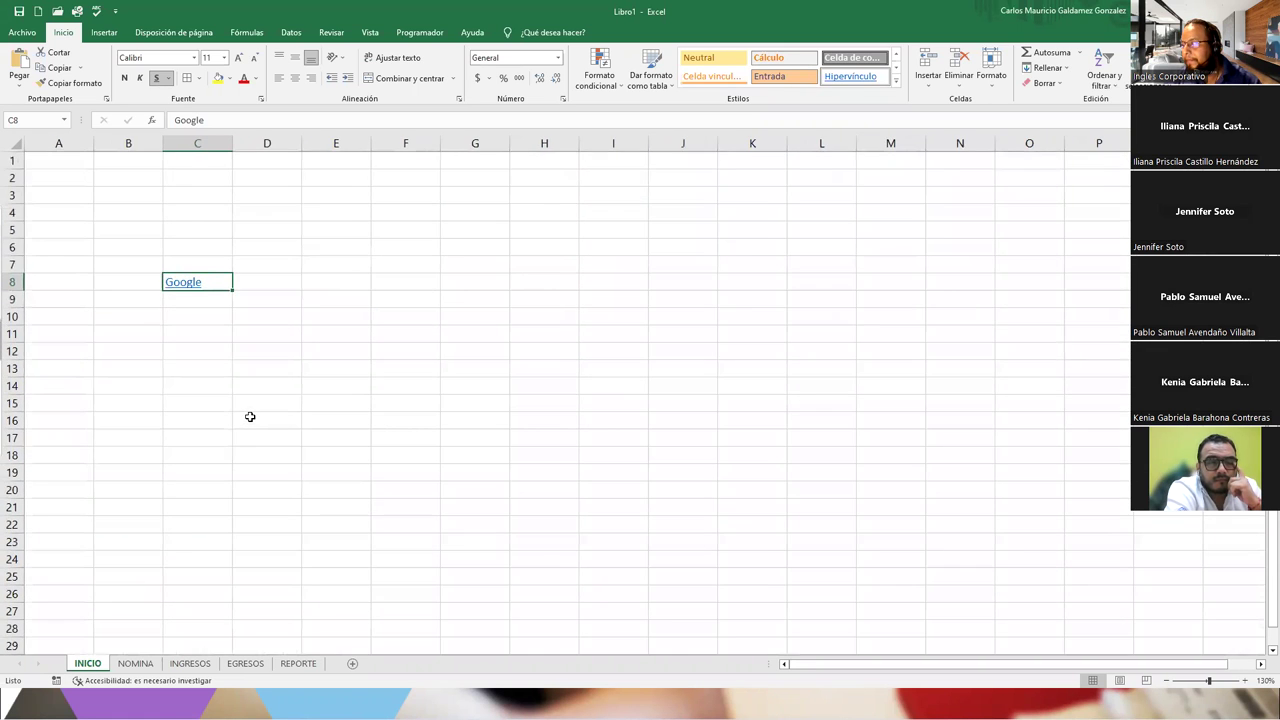
pyautogui.scroll(1, 250, 416)
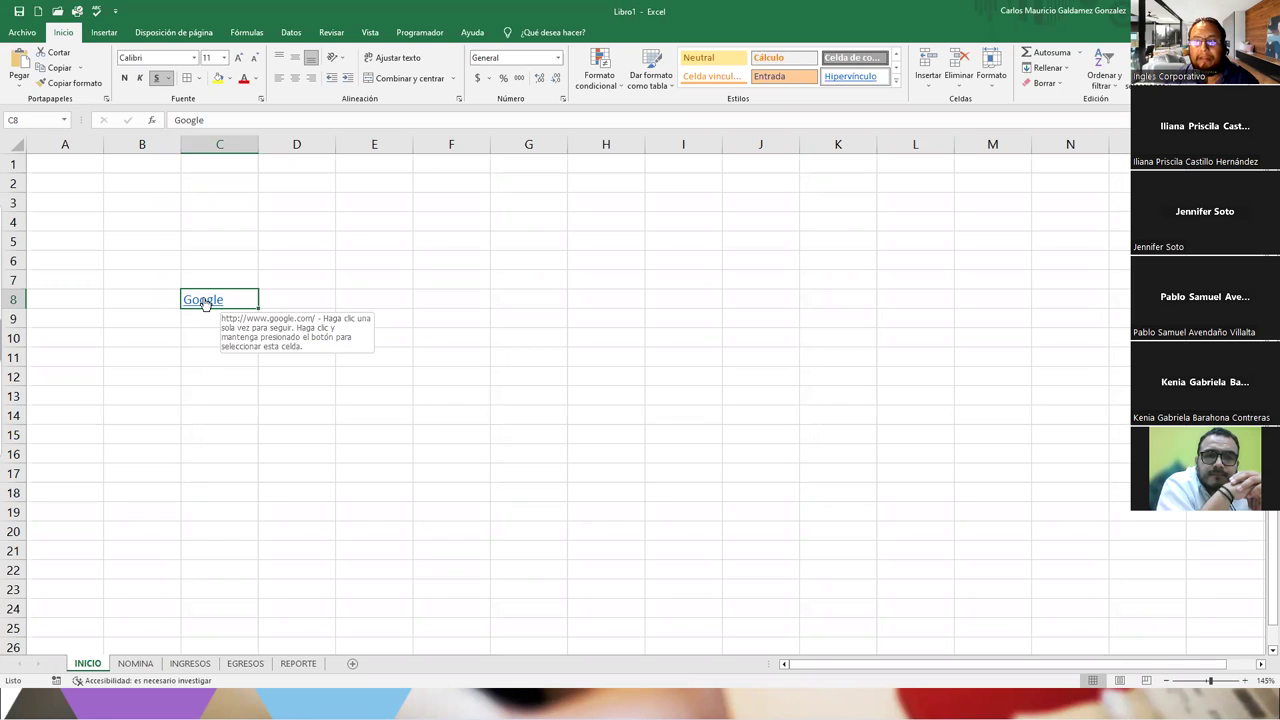
# Open google.com from the C8 link, then close that Chrome tab.
pyautogui.click(205, 303)
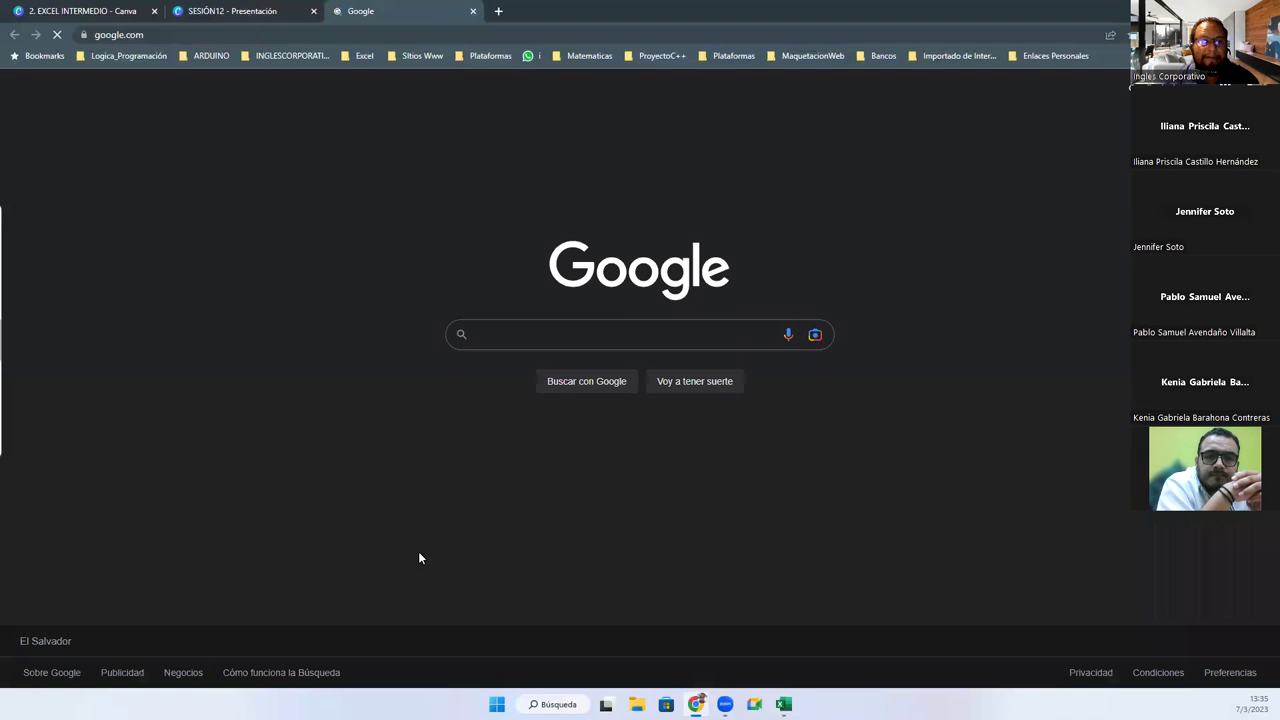
pyautogui.click(472, 11)
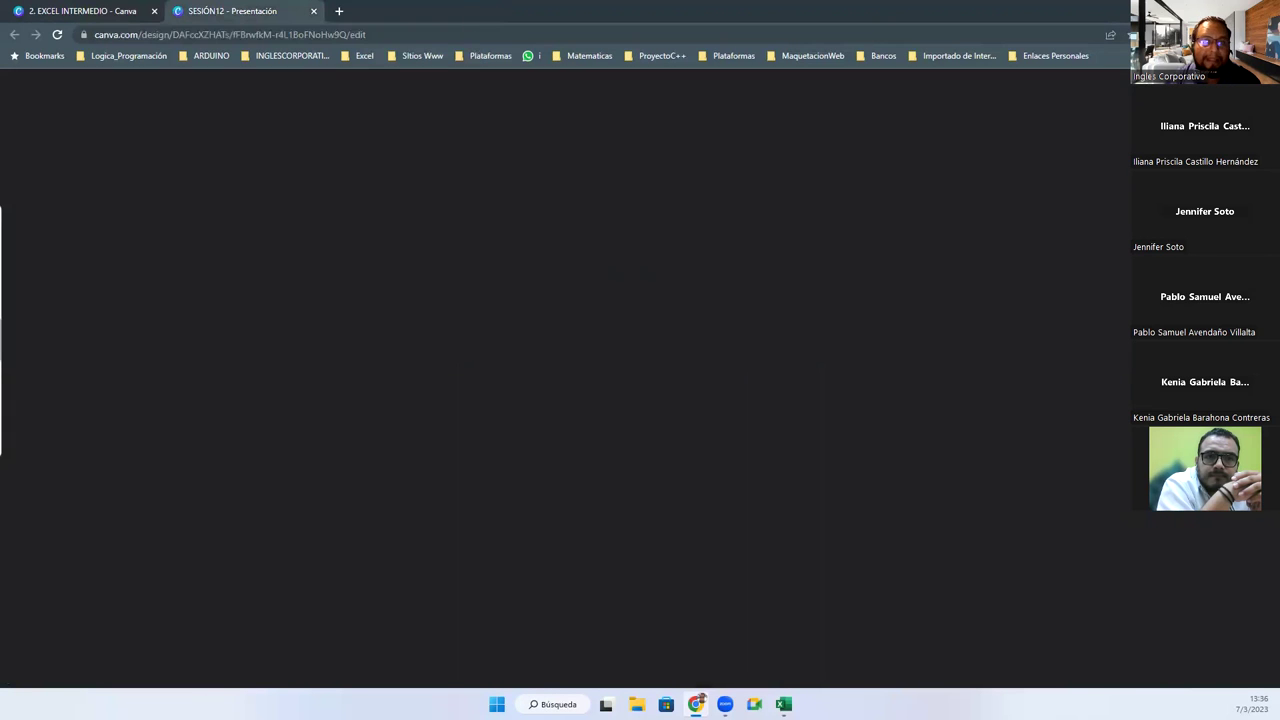
# Remove the hyperlink and the Google text from C8, leaving INICIO empty.
pyautogui.hotkey('alt', 'Tab')
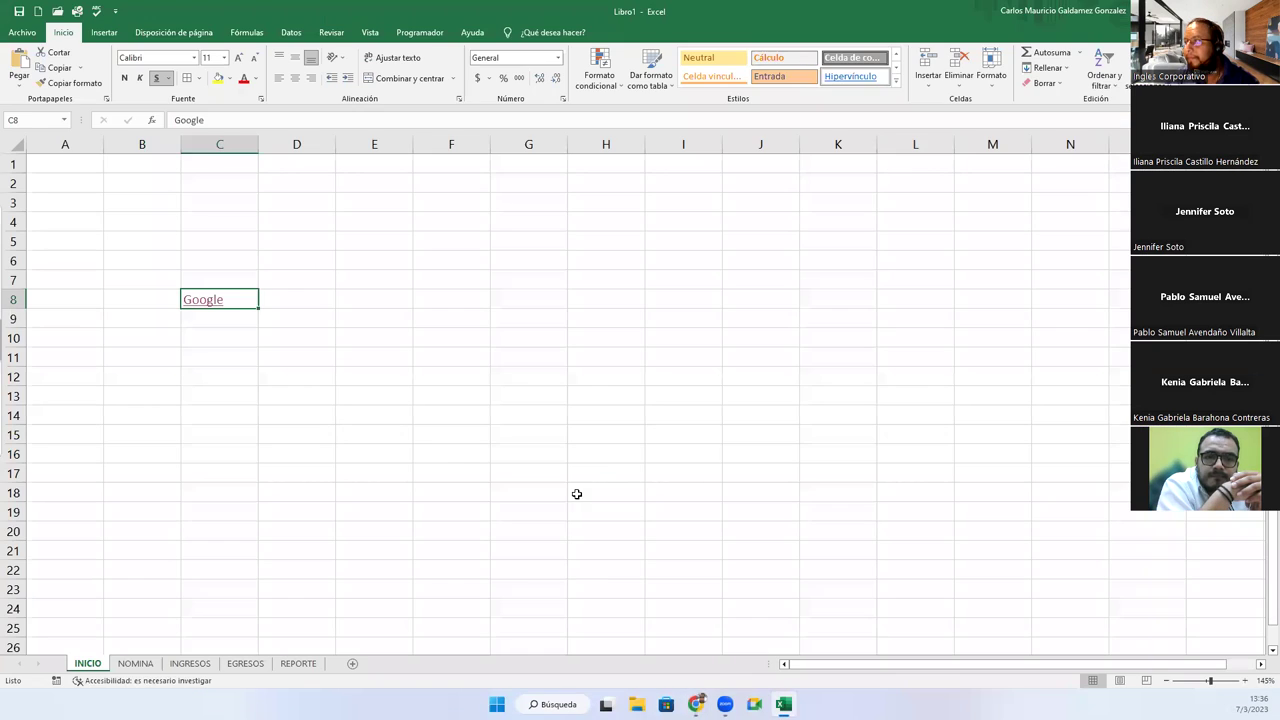
pyautogui.rightClick(240, 298)
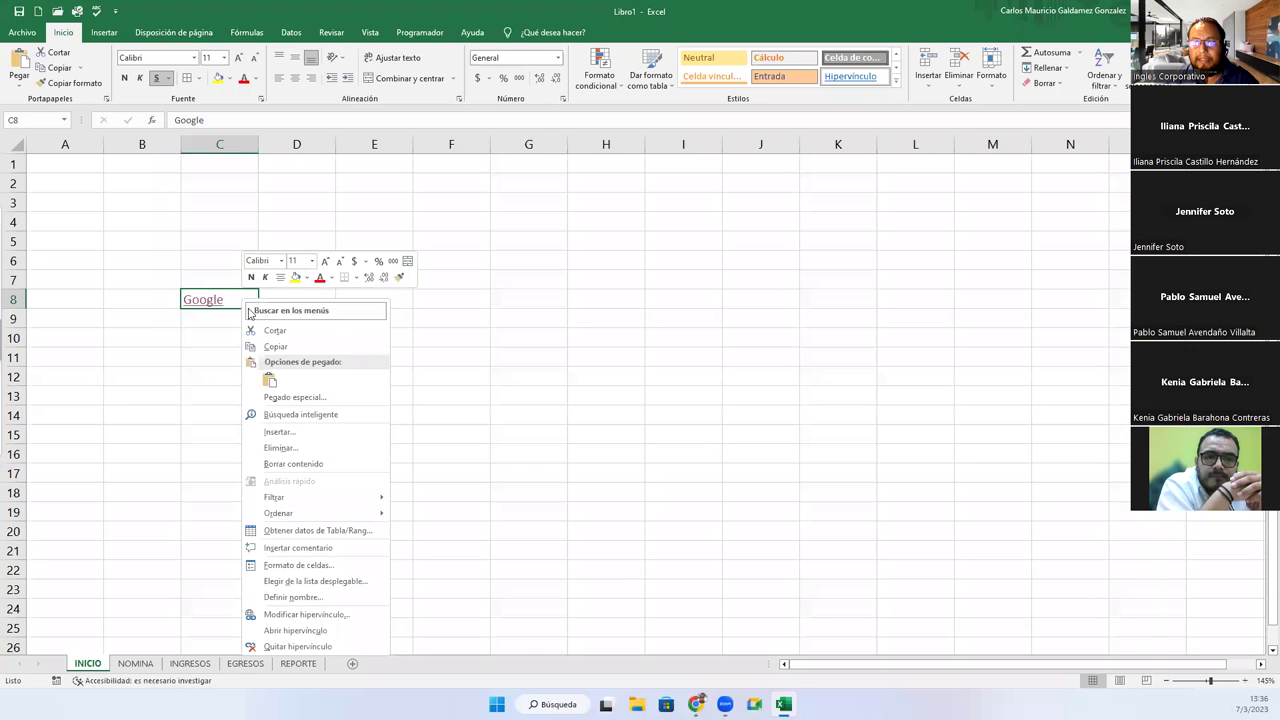
pyautogui.click(331, 645)
pyautogui.press('Delete')
pyautogui.click(216, 399)
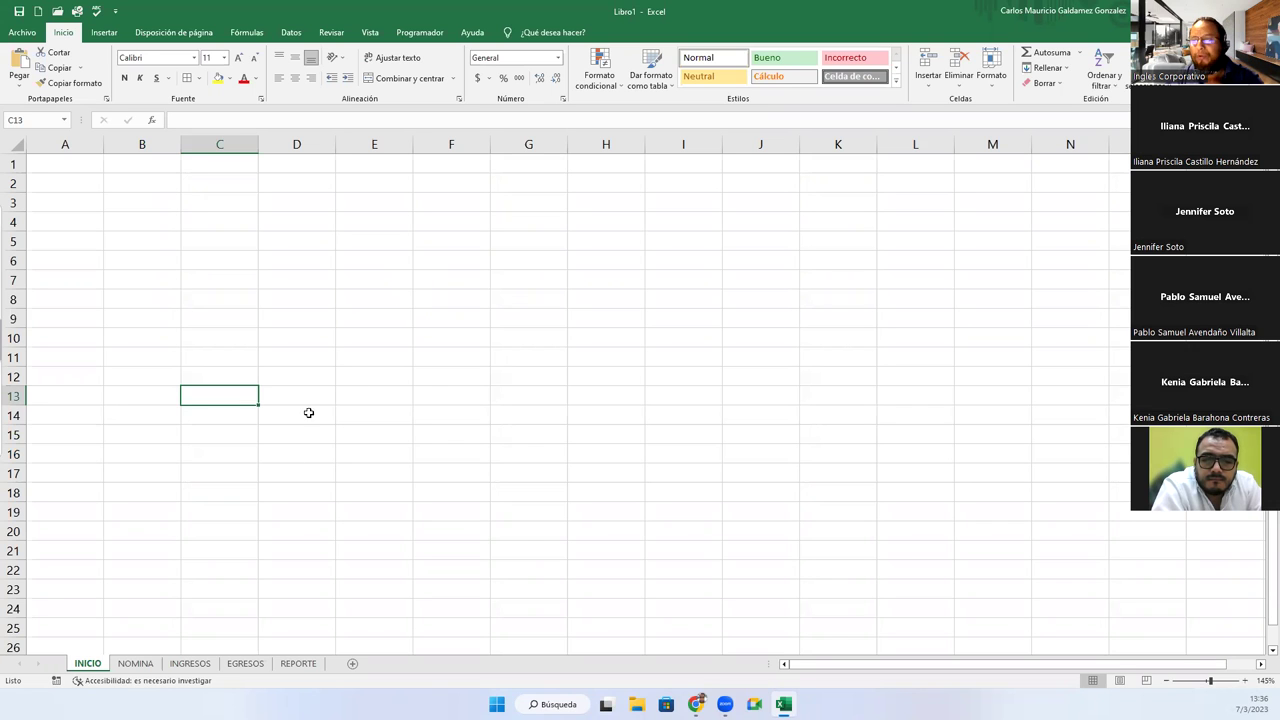
# Search Google Images for ICONO NOMINA in a new Chrome tab.
pyautogui.hotkey('alt', 'Tab')
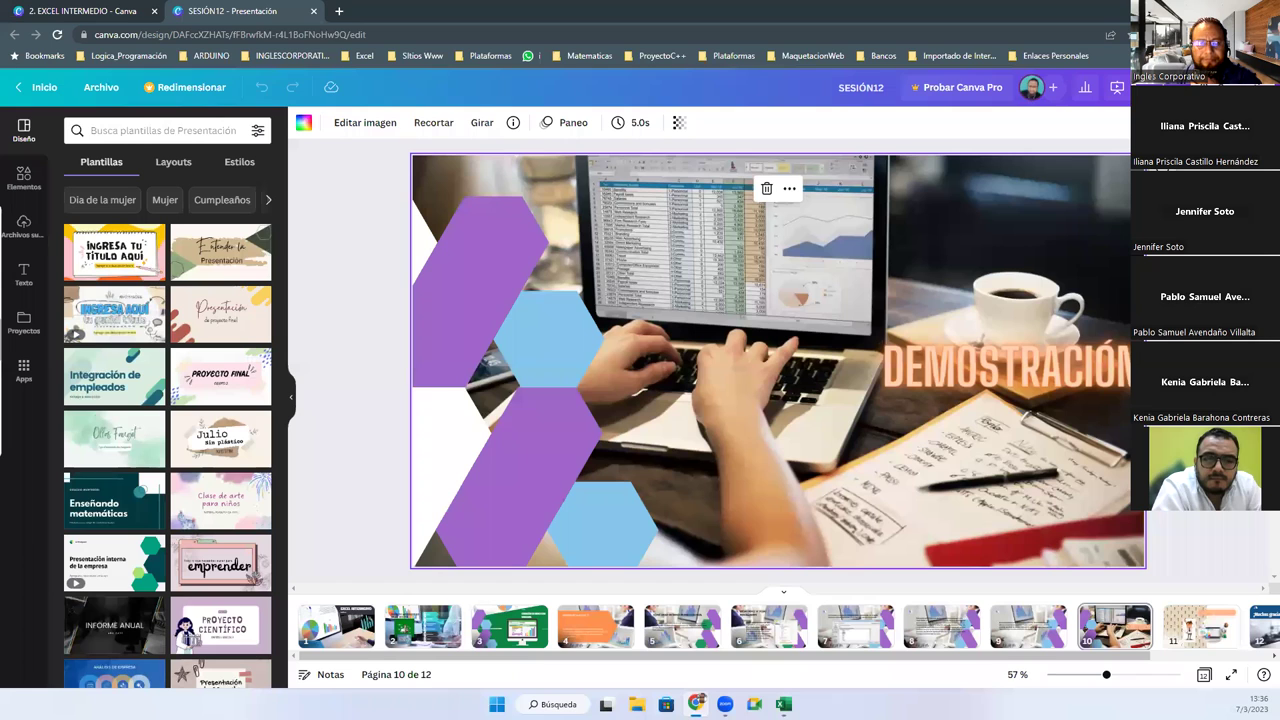
pyautogui.click(339, 11)
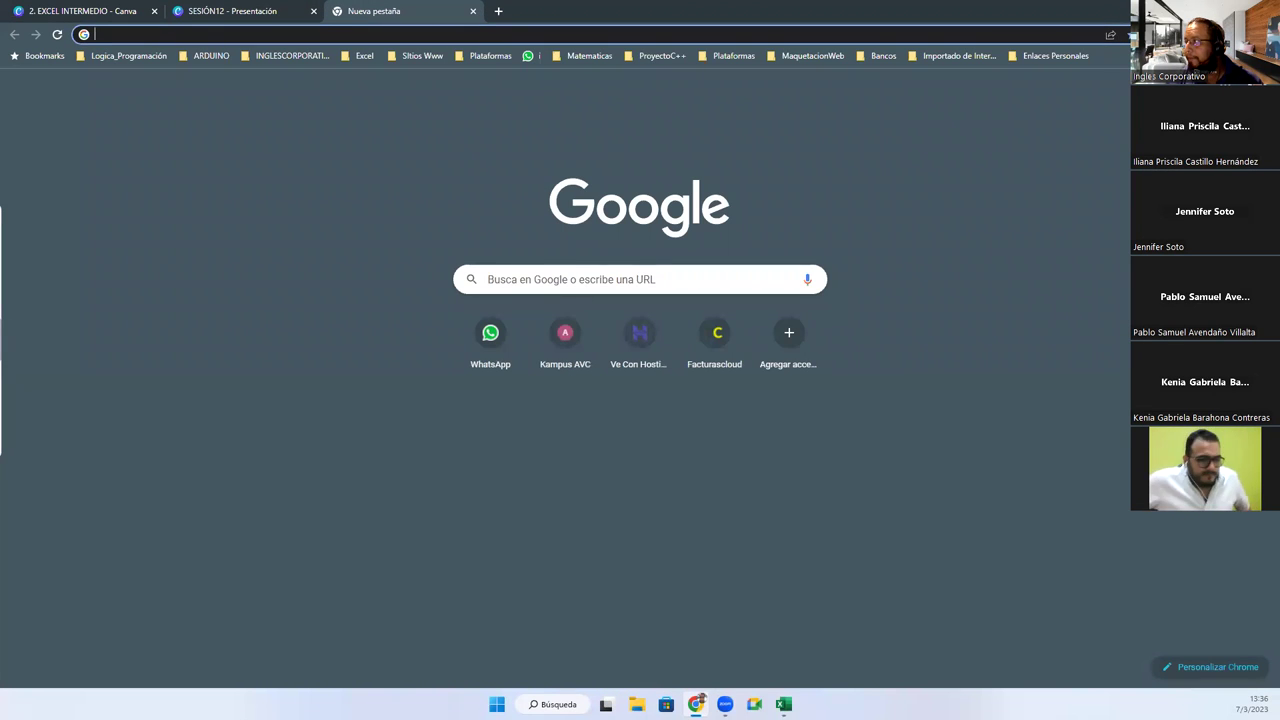
pyautogui.click(635, 283)
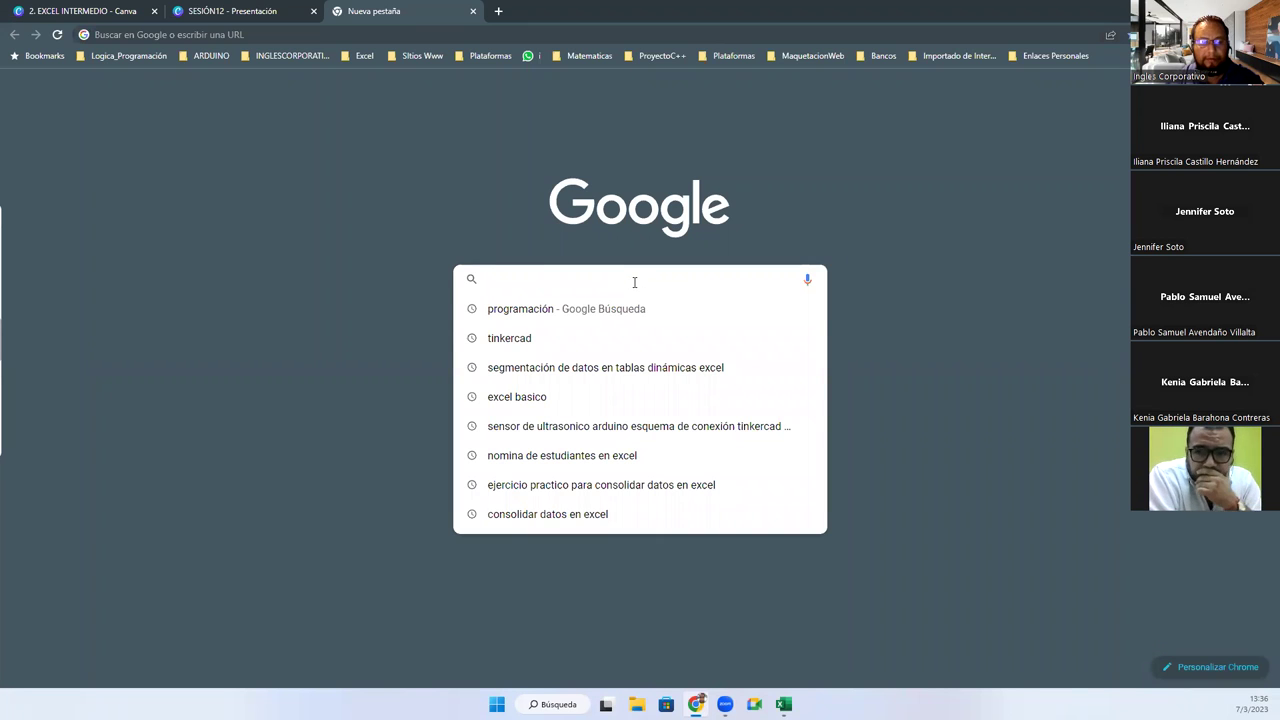
pyautogui.write('ICONO NOMIN')
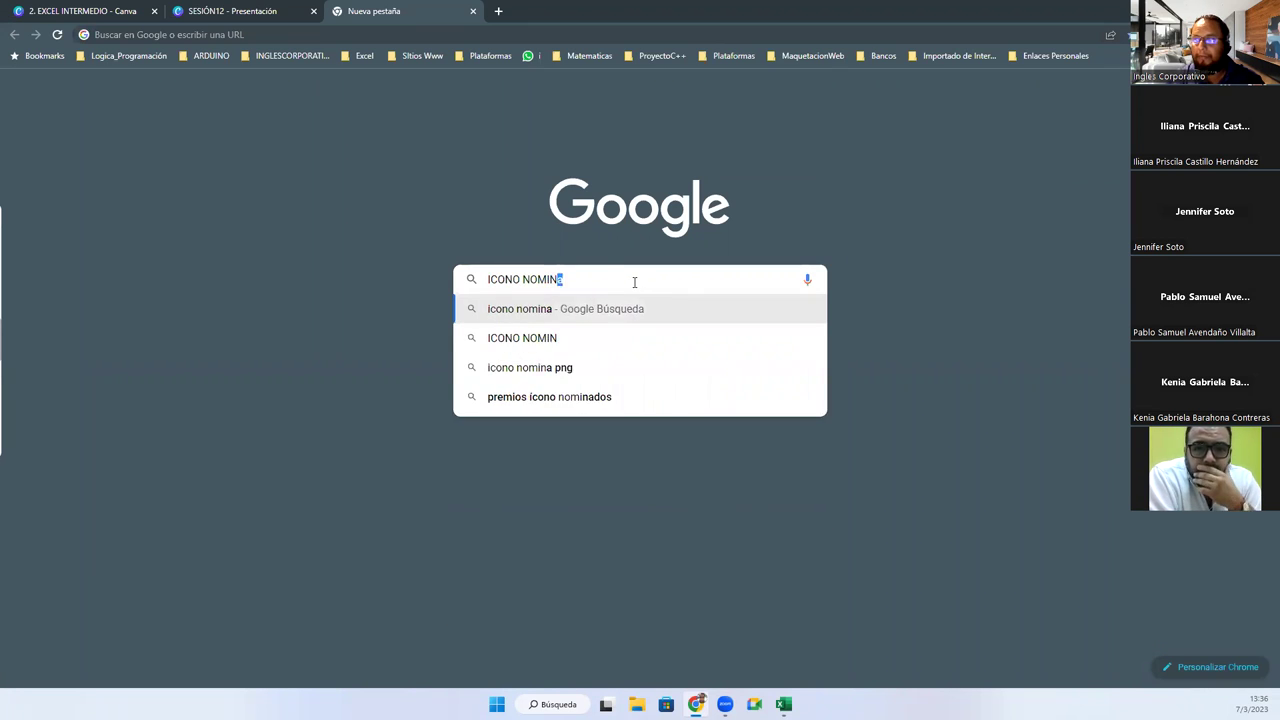
pyautogui.write('A')
pyautogui.press('Return')
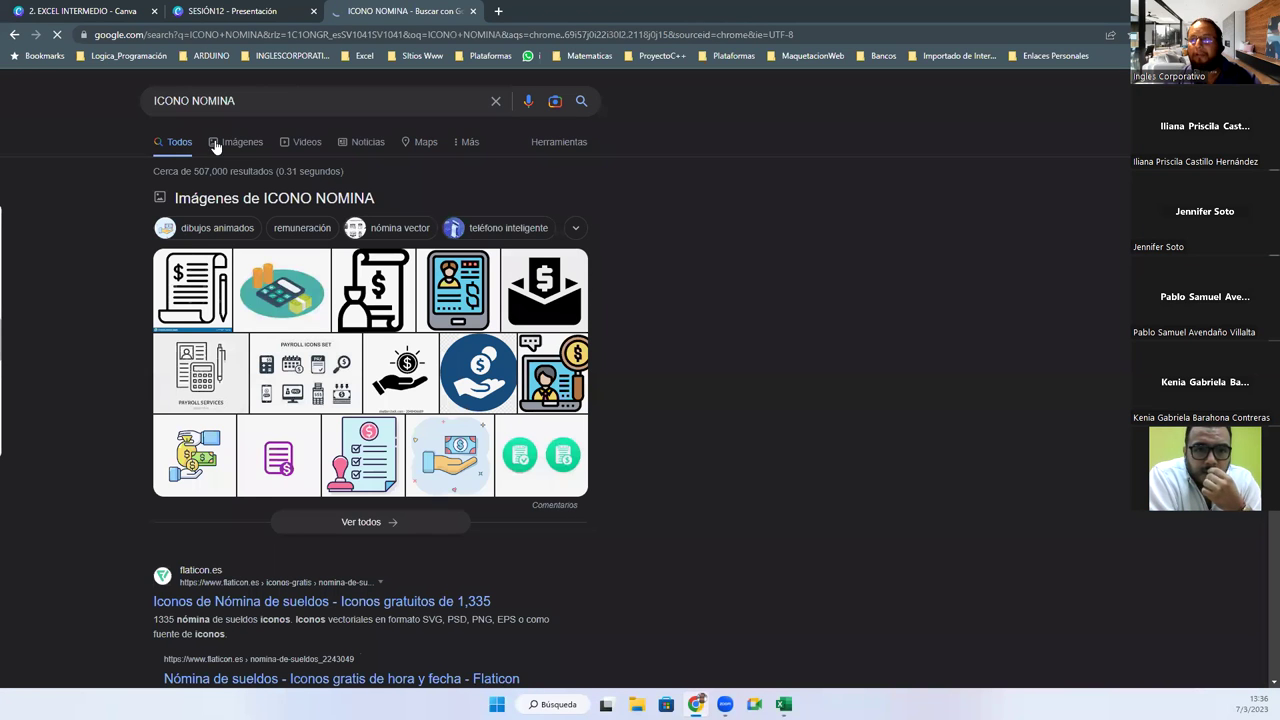
pyautogui.click(237, 146)
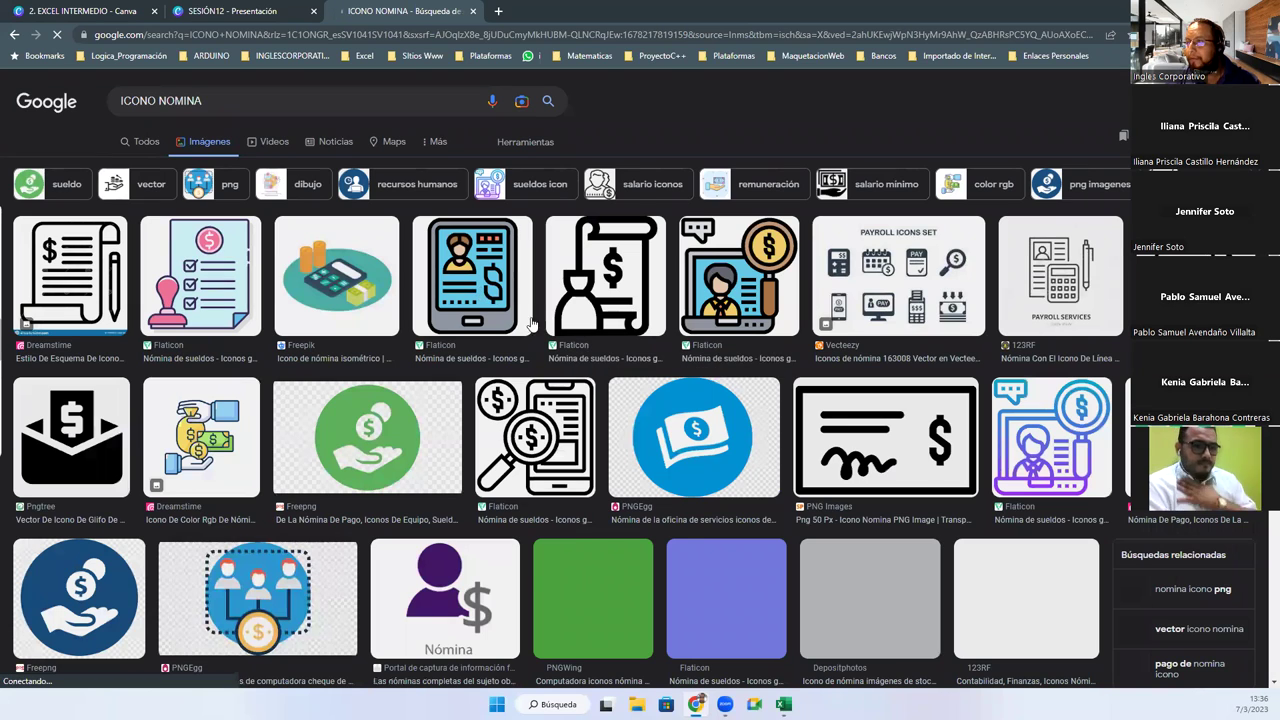
# Save the Flaticon tablet payroll icon to Downloads as nomina.png.
pyautogui.click(472, 280)
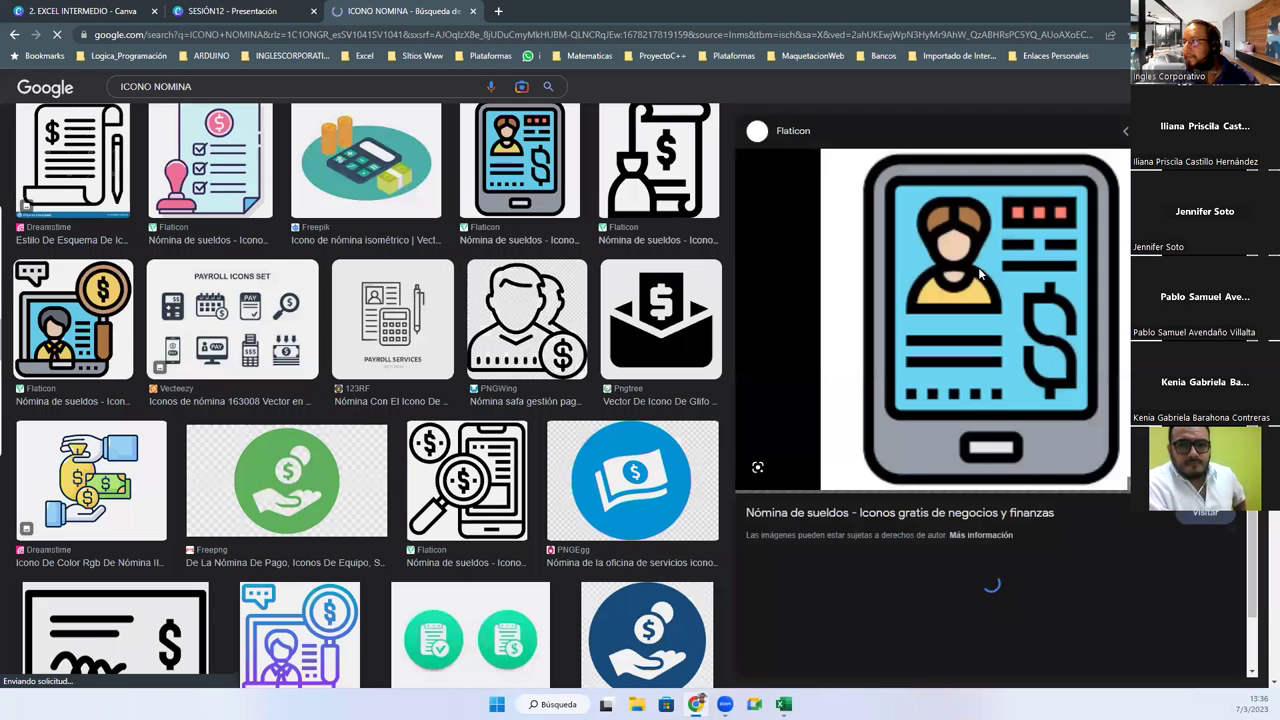
pyautogui.rightClick(986, 302)
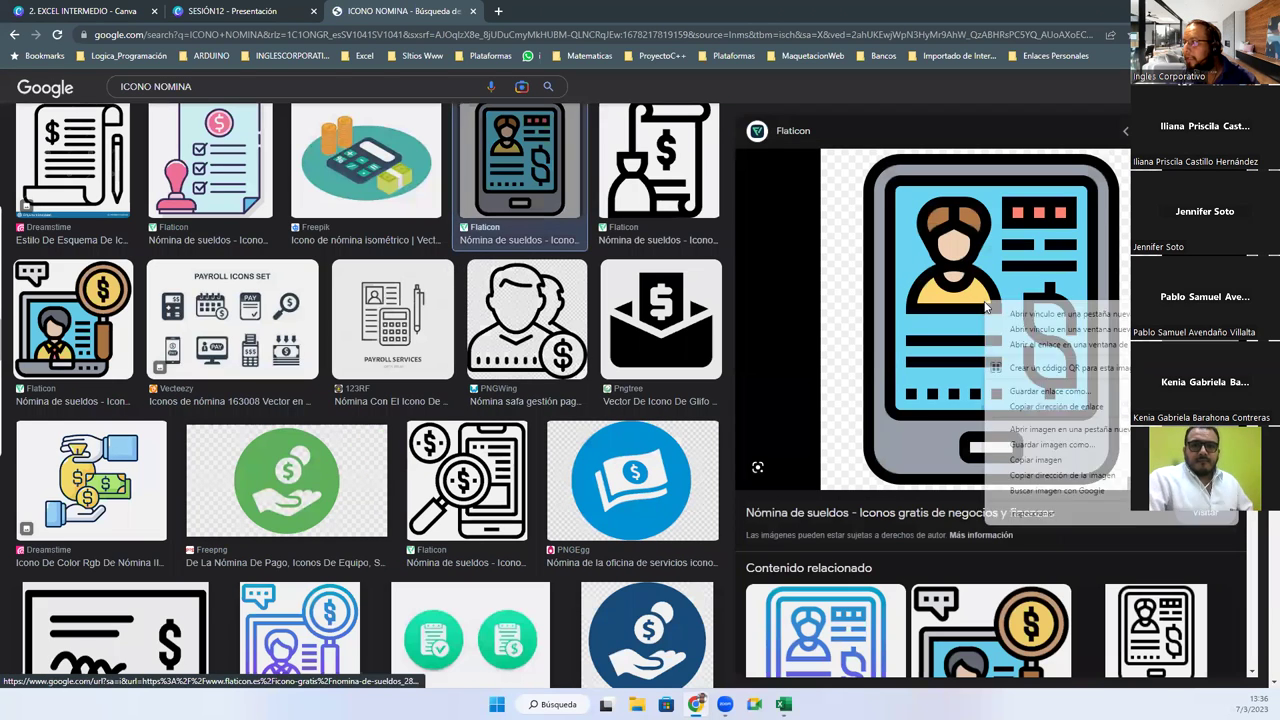
pyautogui.click(1036, 447)
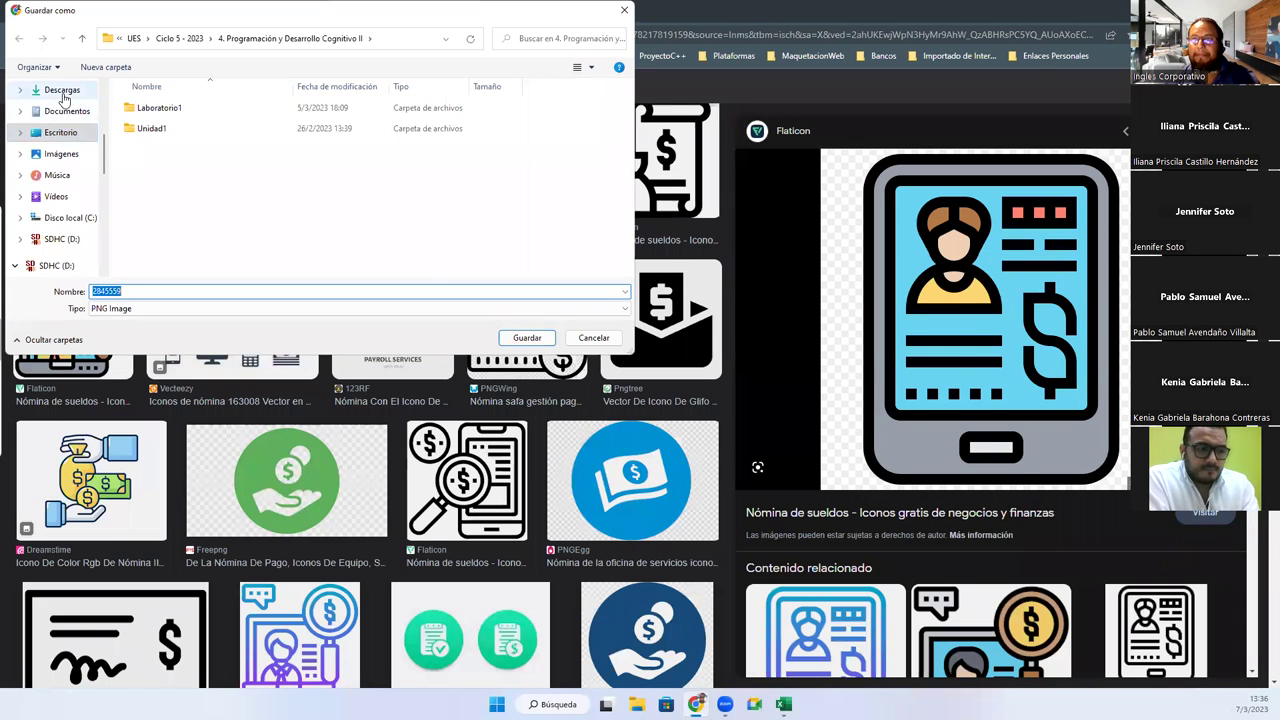
pyautogui.scroll(1, 63, 120)
pyautogui.click(65, 138)
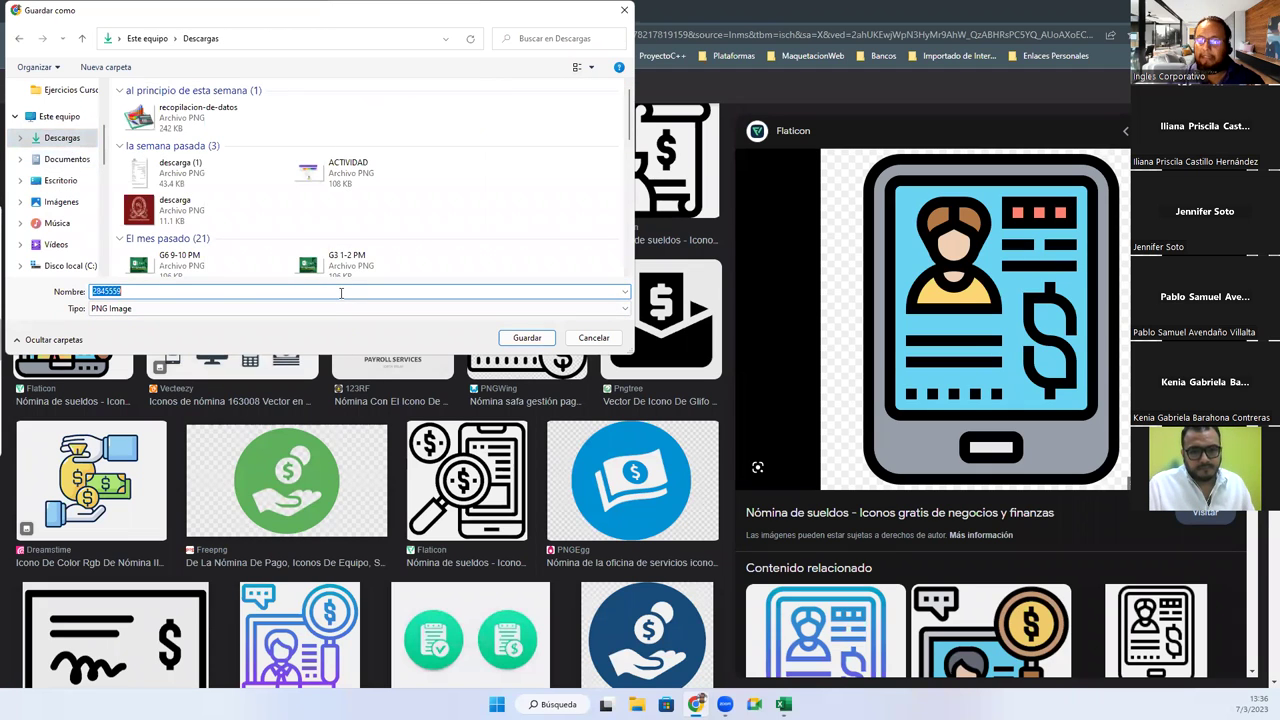
pyautogui.write('nomina')
pyautogui.press('Return')
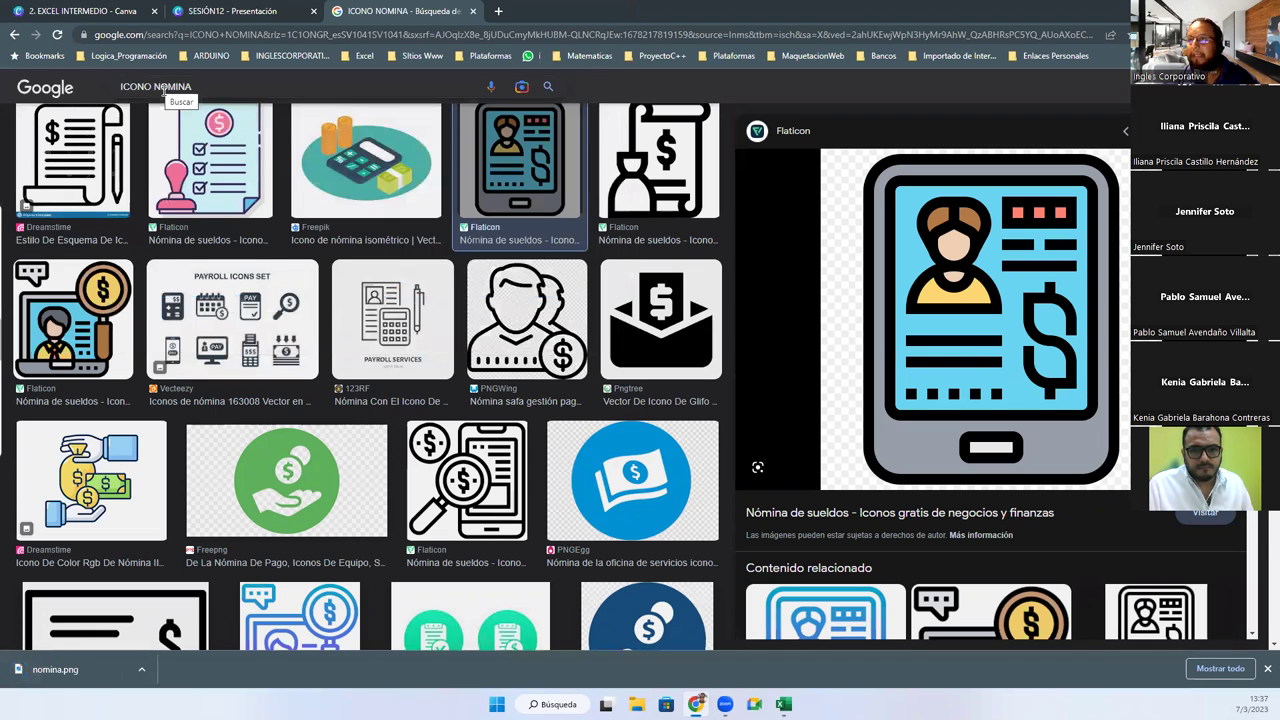
# Search images for 'ICONO ingresos' and save the stacked coins icon to Downloads as ingresos.
pyautogui.doubleClick(163, 89)
pyautogui.write('ingresos')
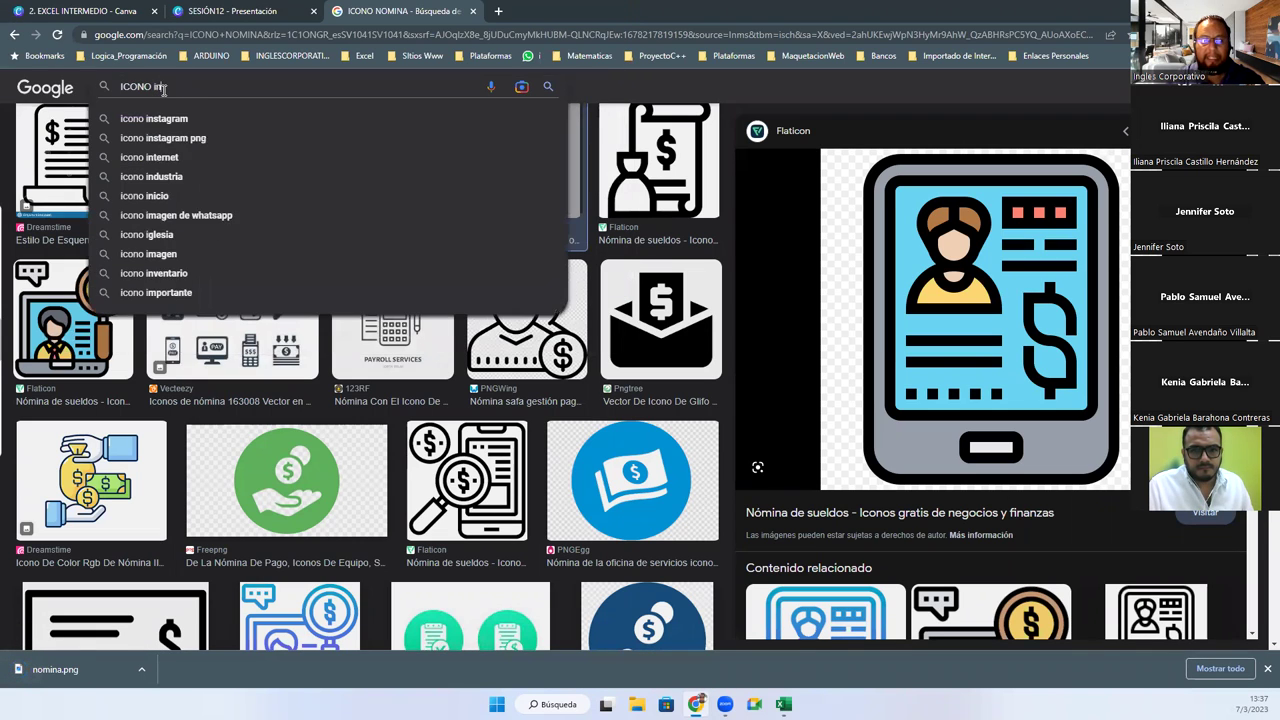
pyautogui.press('Return')
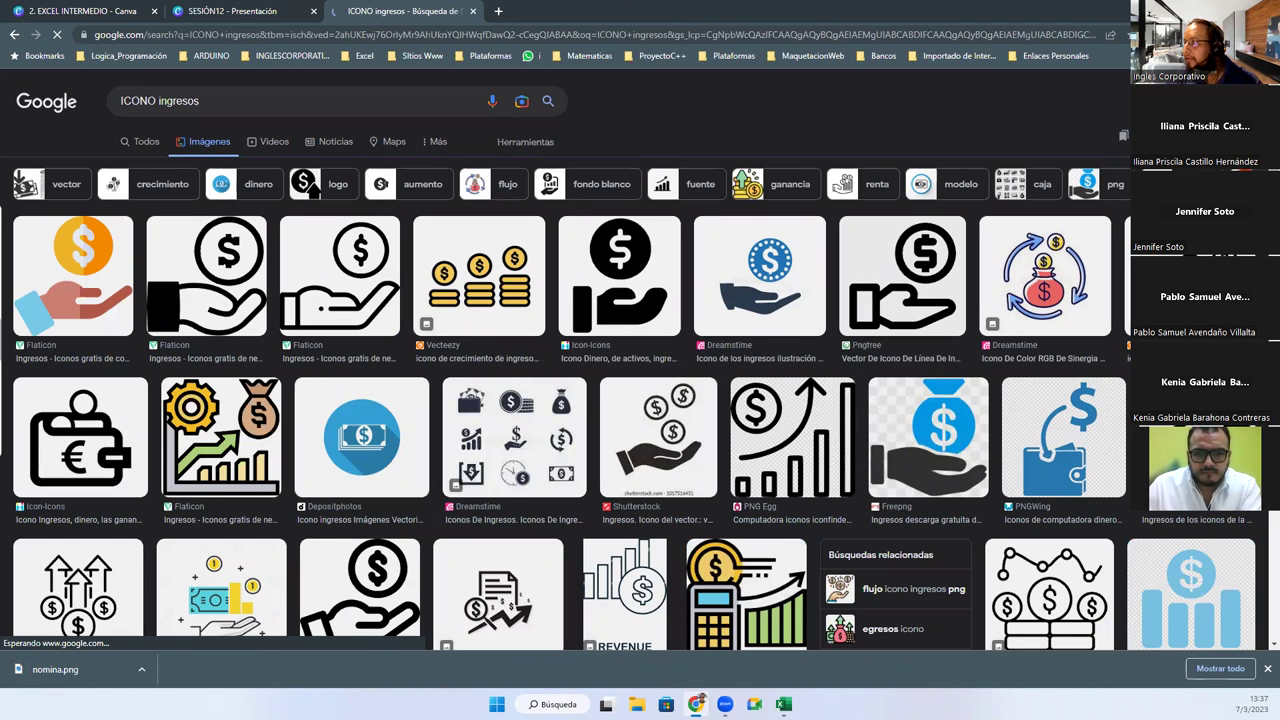
pyautogui.click(490, 285)
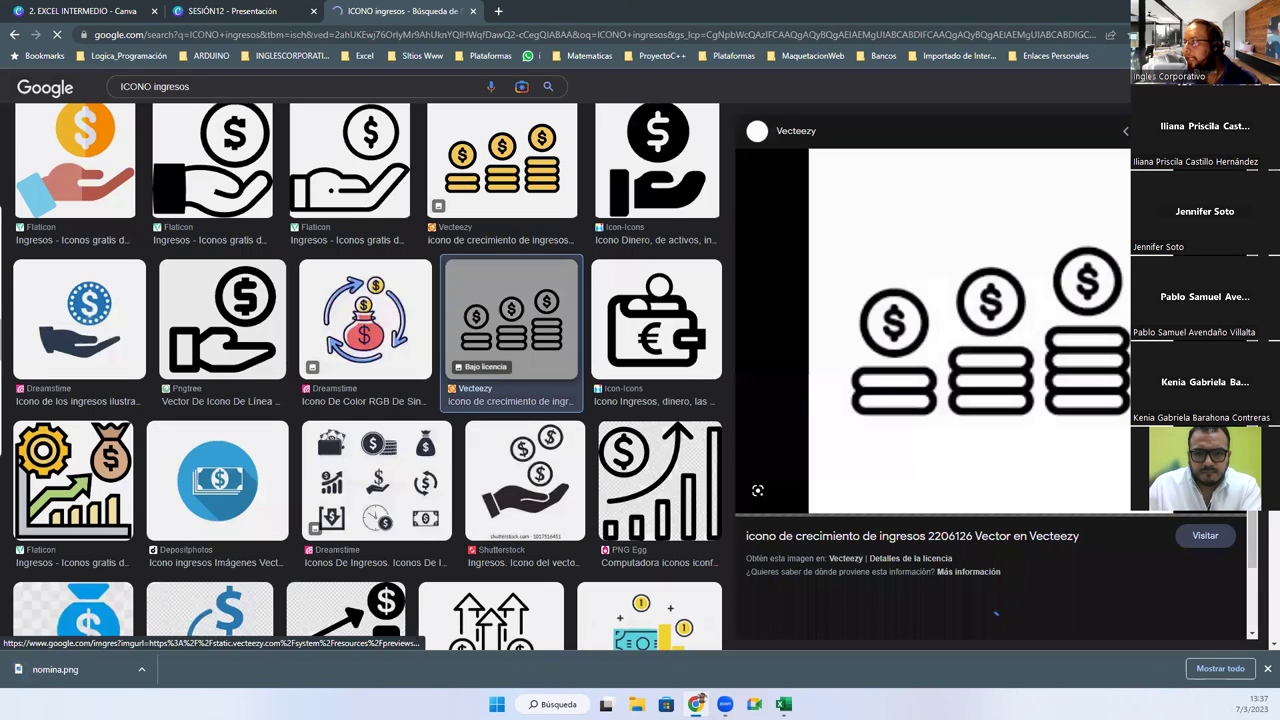
pyautogui.rightClick(978, 365)
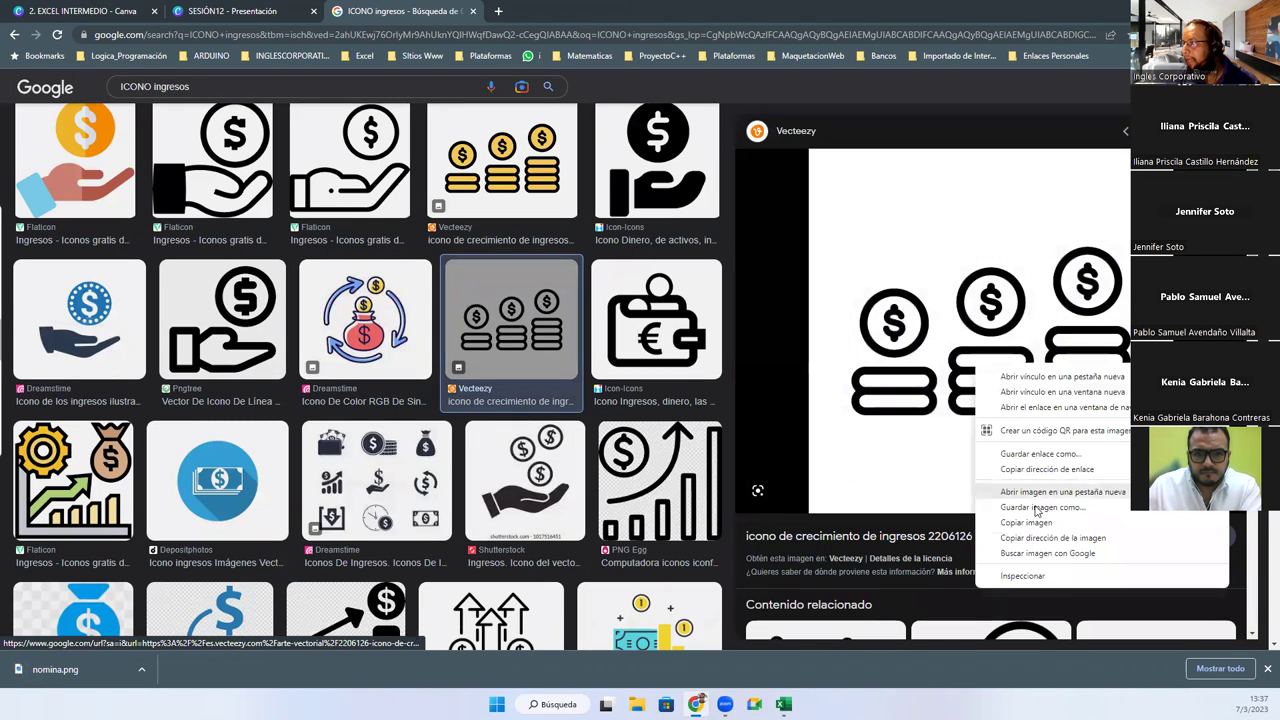
pyautogui.click(1036, 510)
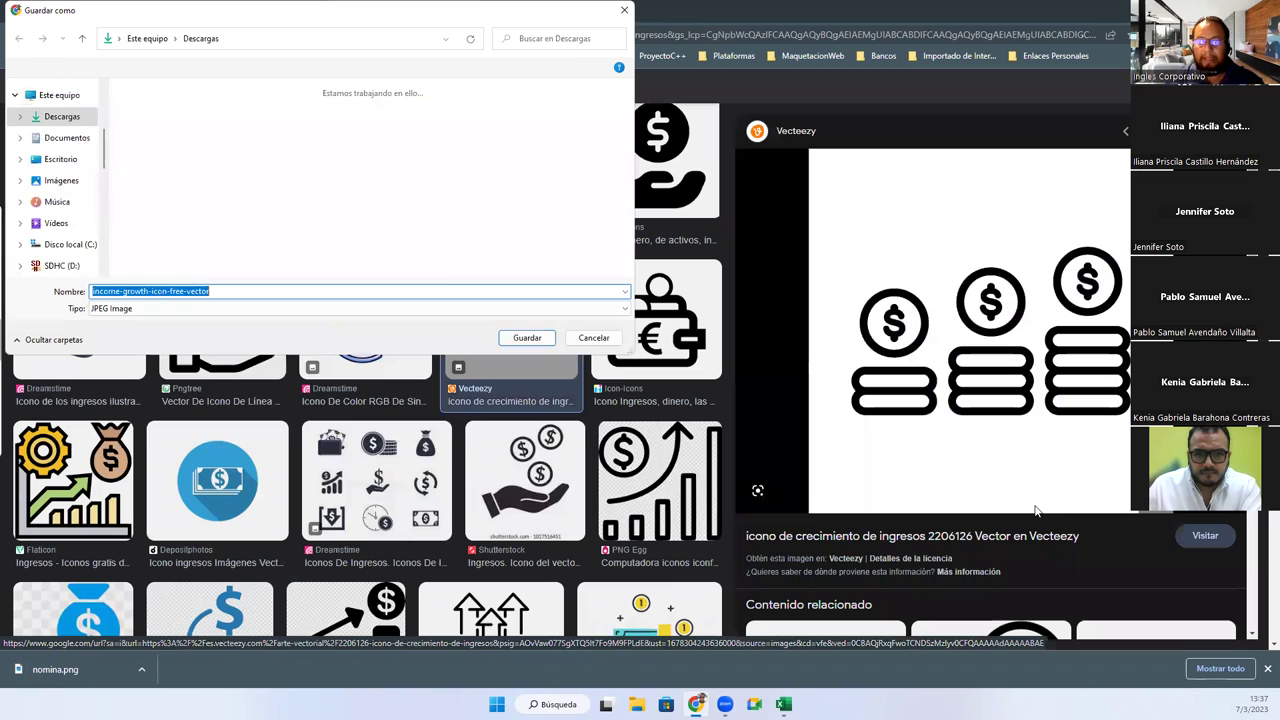
pyautogui.write('ingresos')
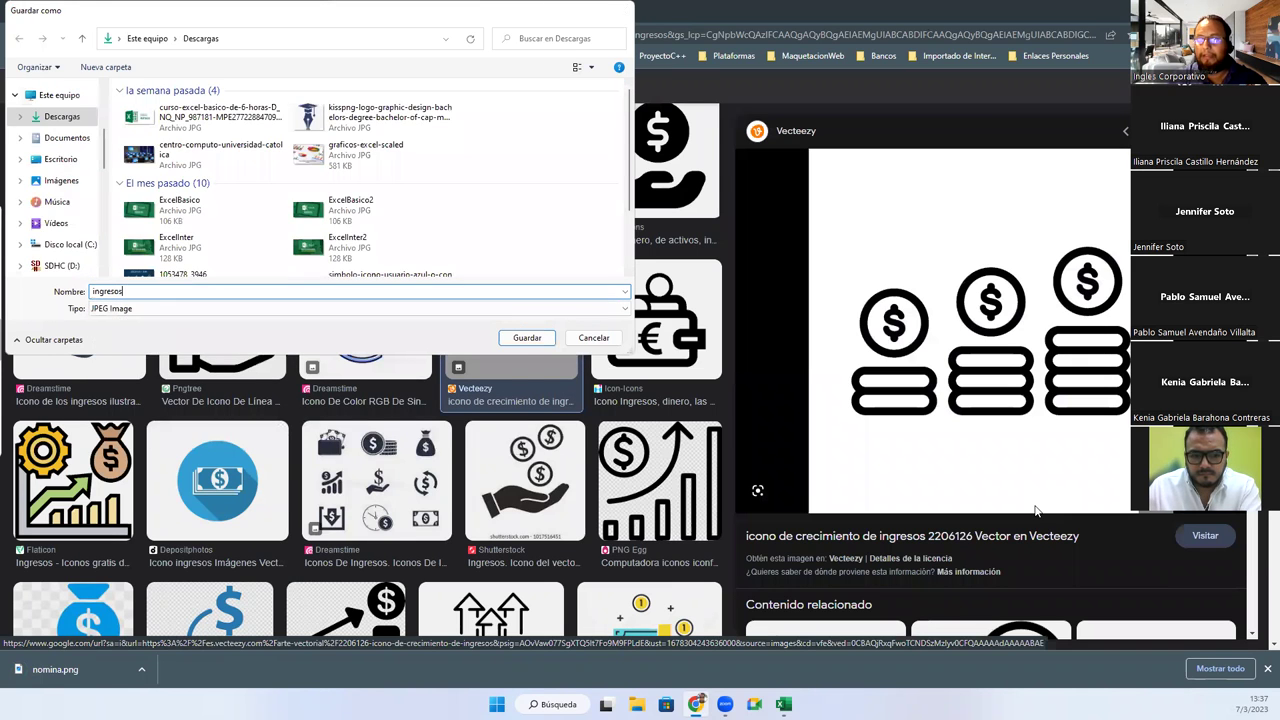
pyautogui.press('Return')
# Search images for 'ICONO egresos' and save the hands-with-bill icon to Downloads as egresos.
pyautogui.click(176, 87)
pyautogui.doubleClick(172, 87)
pyautogui.write('egresos')
pyautogui.press('Return')
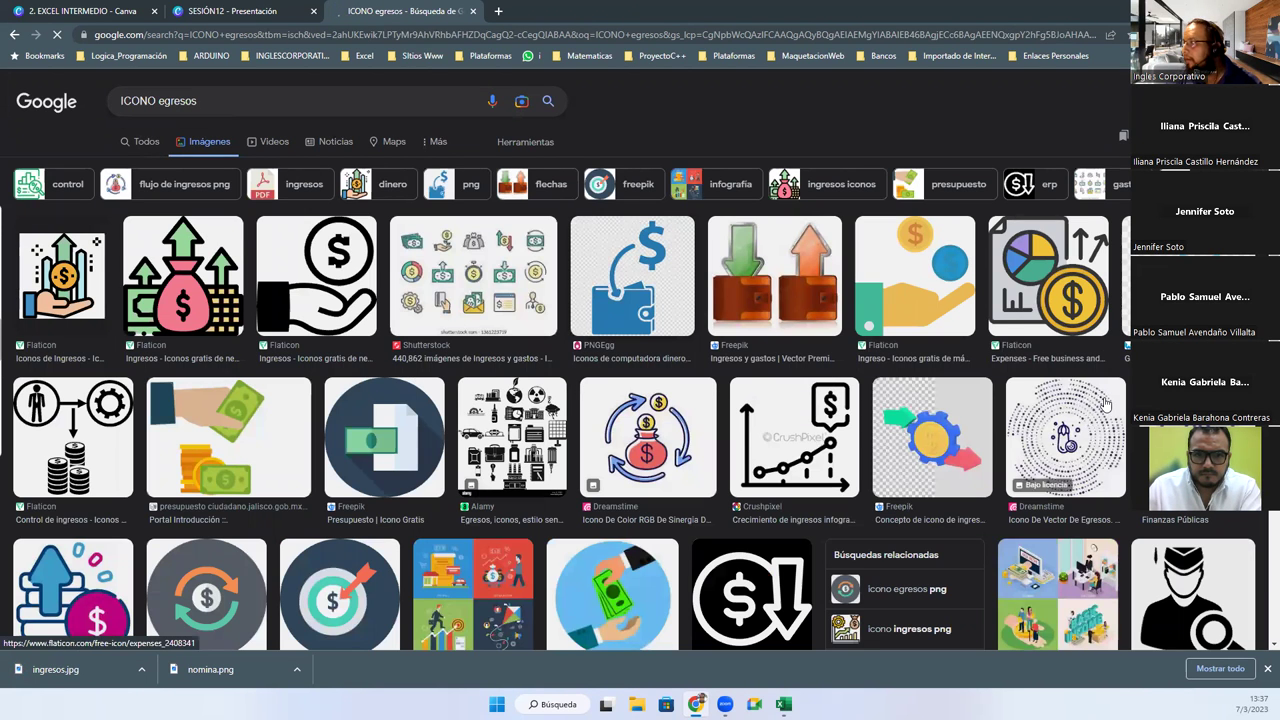
pyautogui.scroll(-3, 672, 472)
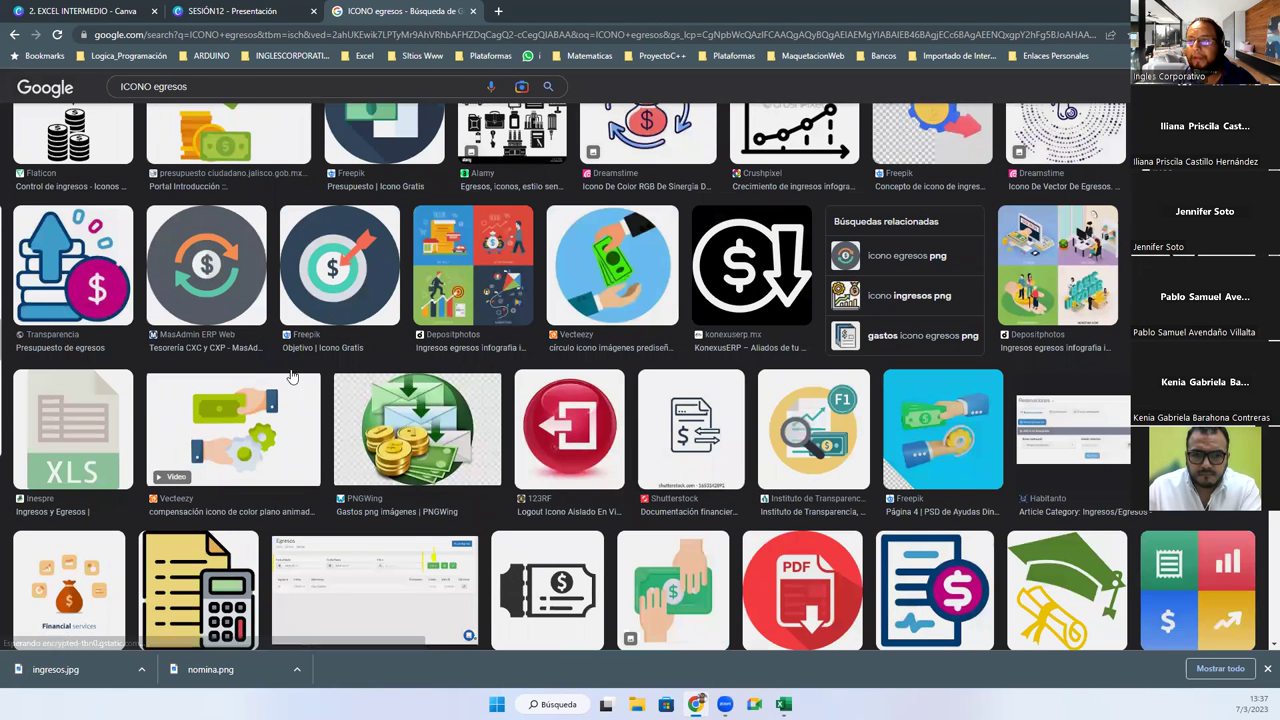
pyautogui.scroll(-3, 929, 378)
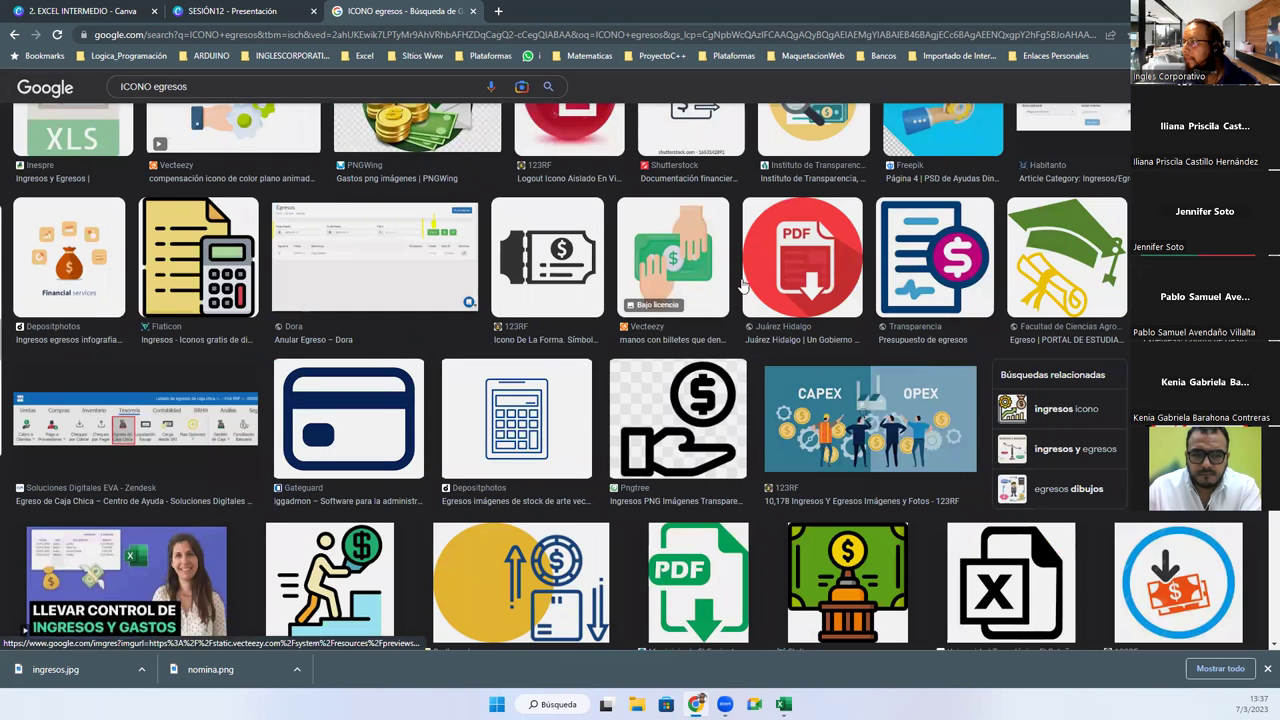
pyautogui.click(725, 285)
pyautogui.rightClick(998, 361)
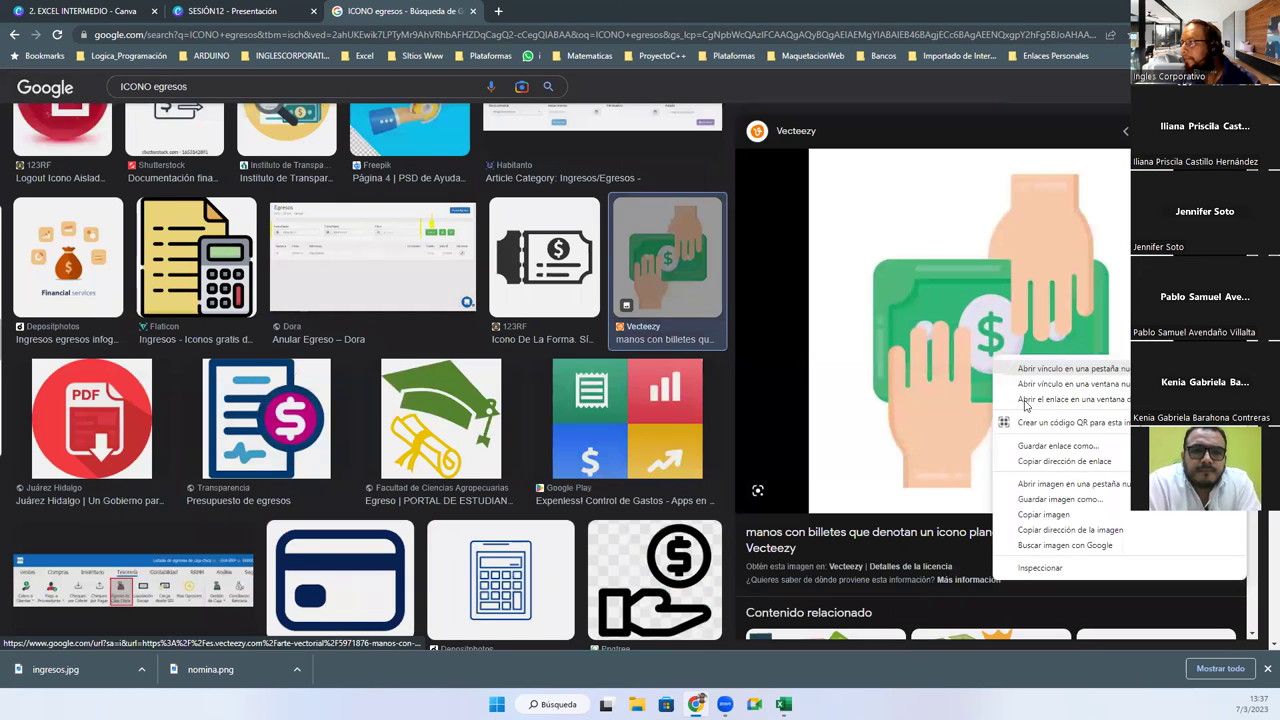
pyautogui.click(1045, 514)
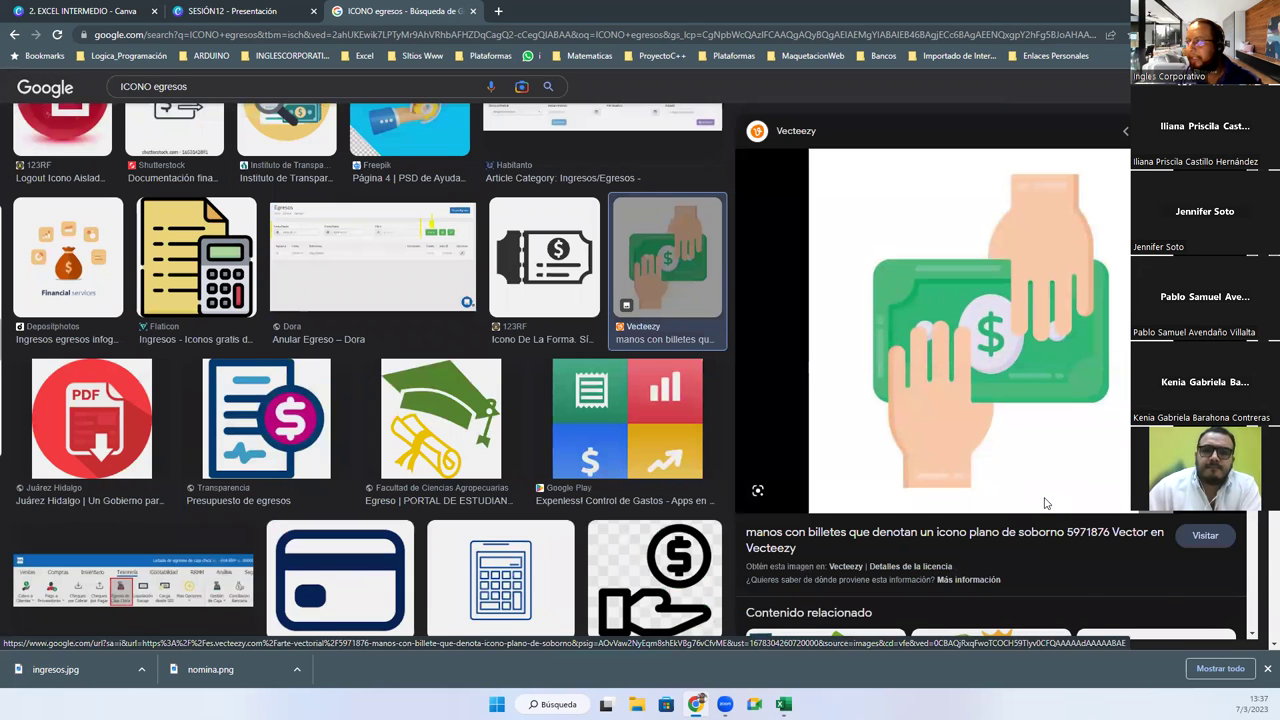
pyautogui.write('egresos')
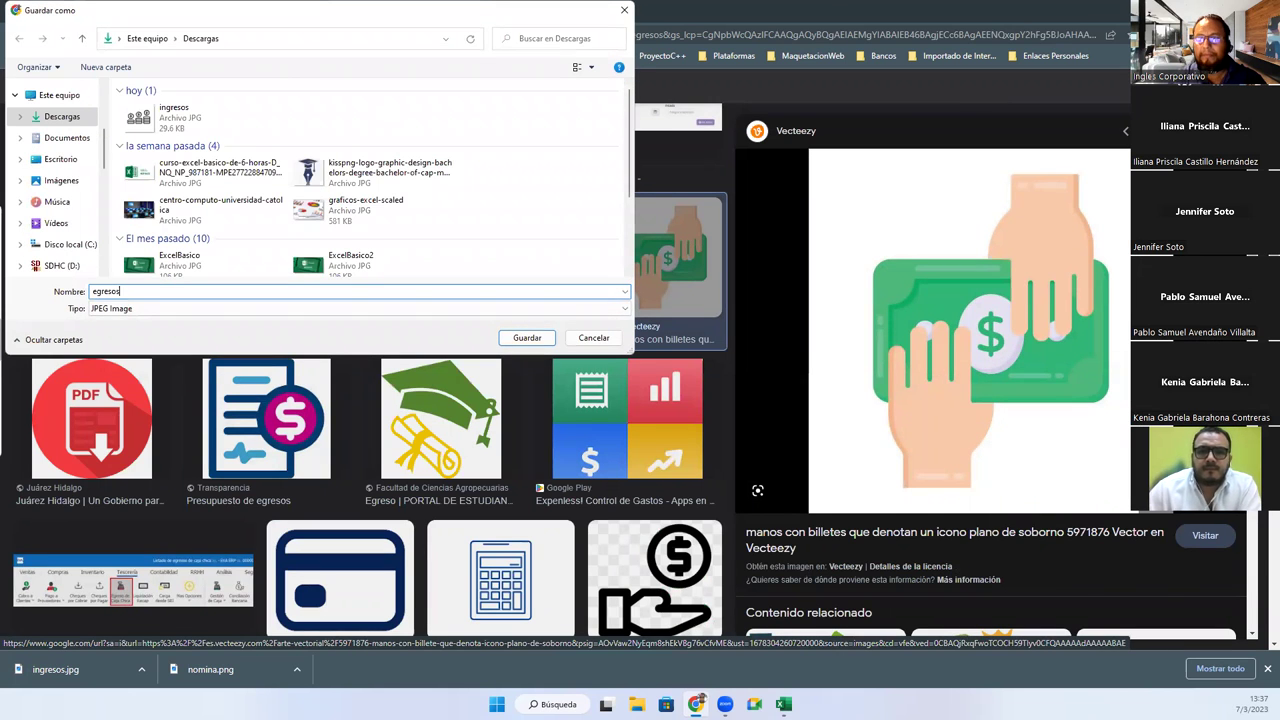
pyautogui.press('Return')
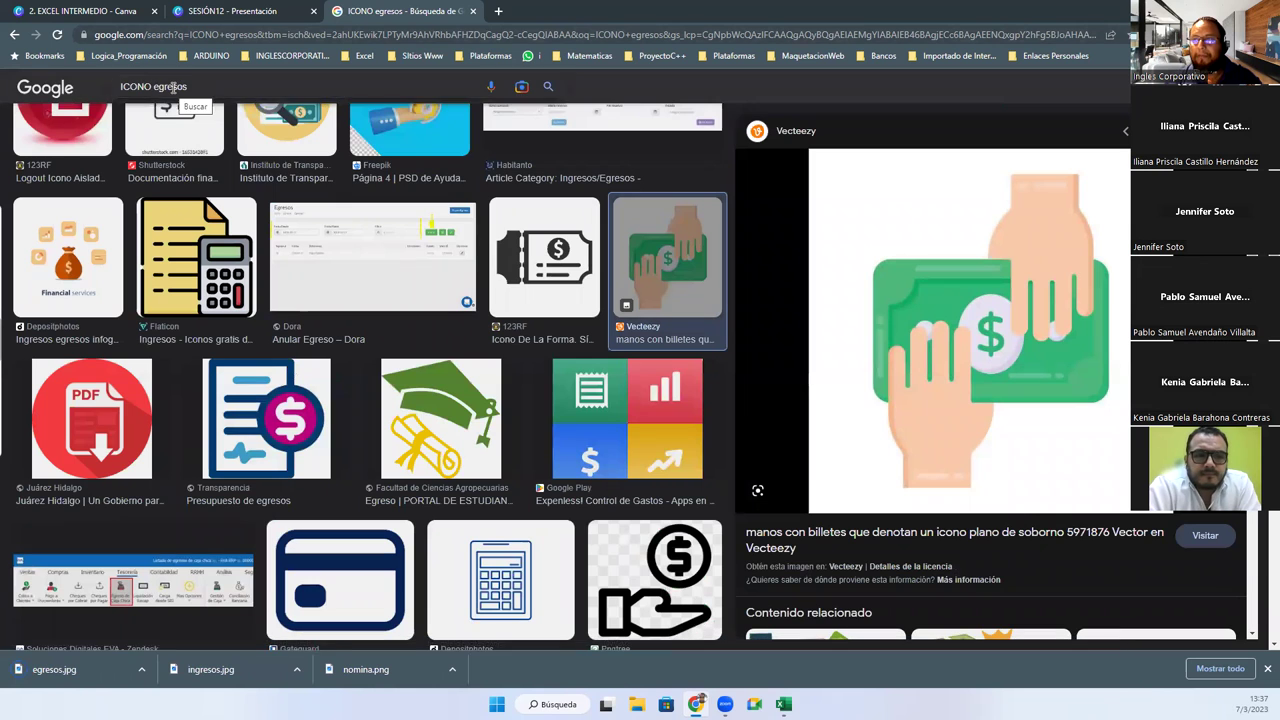
# Search images for 'ICONO reporte' and save the annual report icon to Downloads as reporte.png.
pyautogui.doubleClick(172, 87)
pyautogui.hotkey('alt', 'Tab')
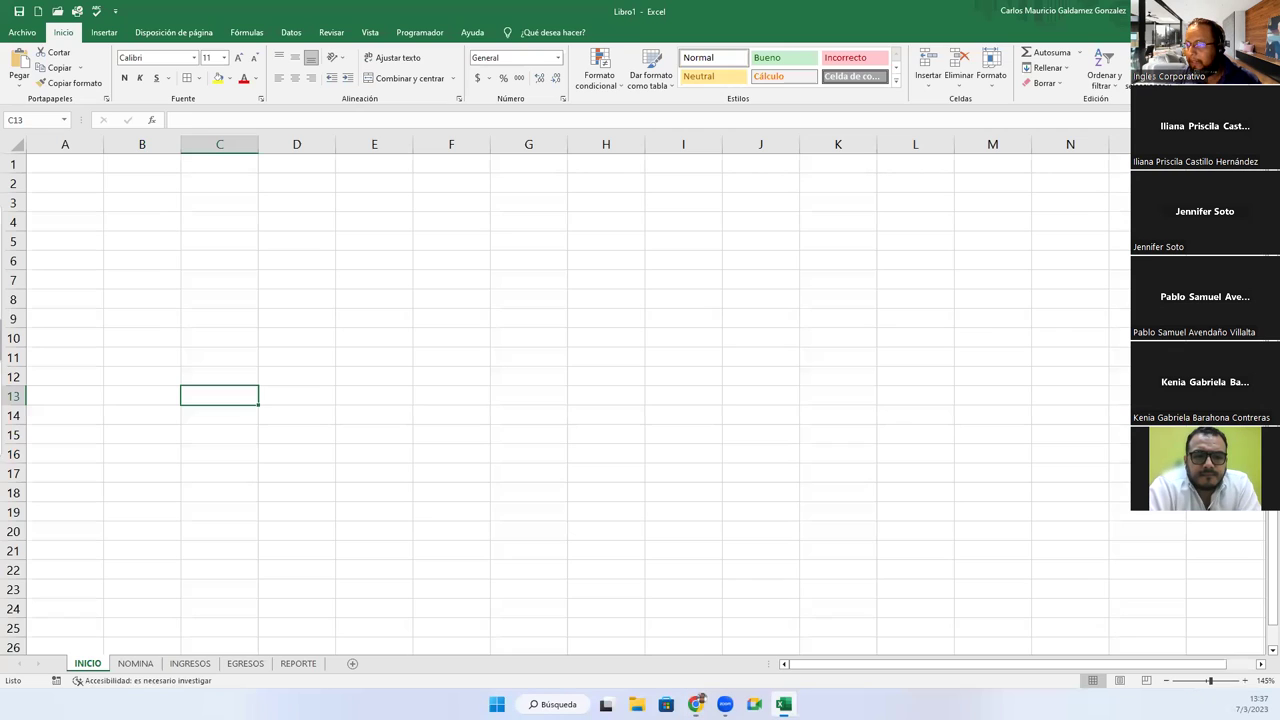
pyautogui.hotkey('alt', 'Tab')
pyautogui.write('reporte')
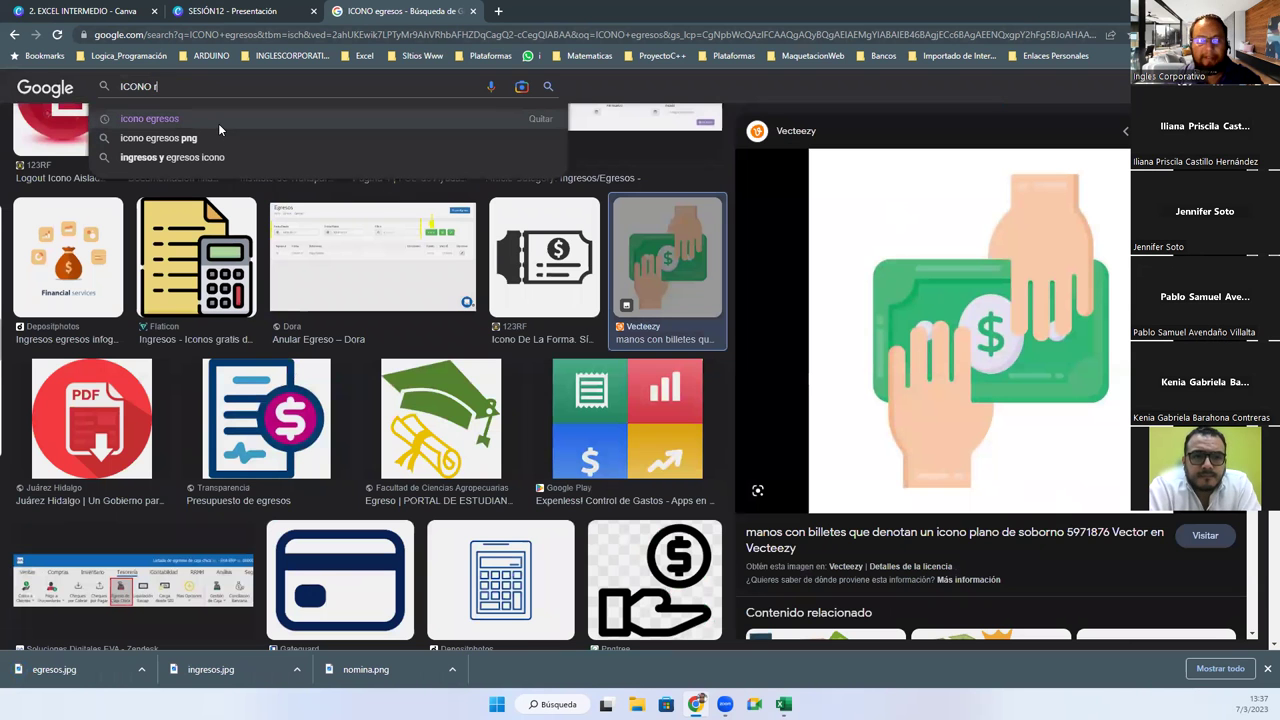
pyautogui.press('Return')
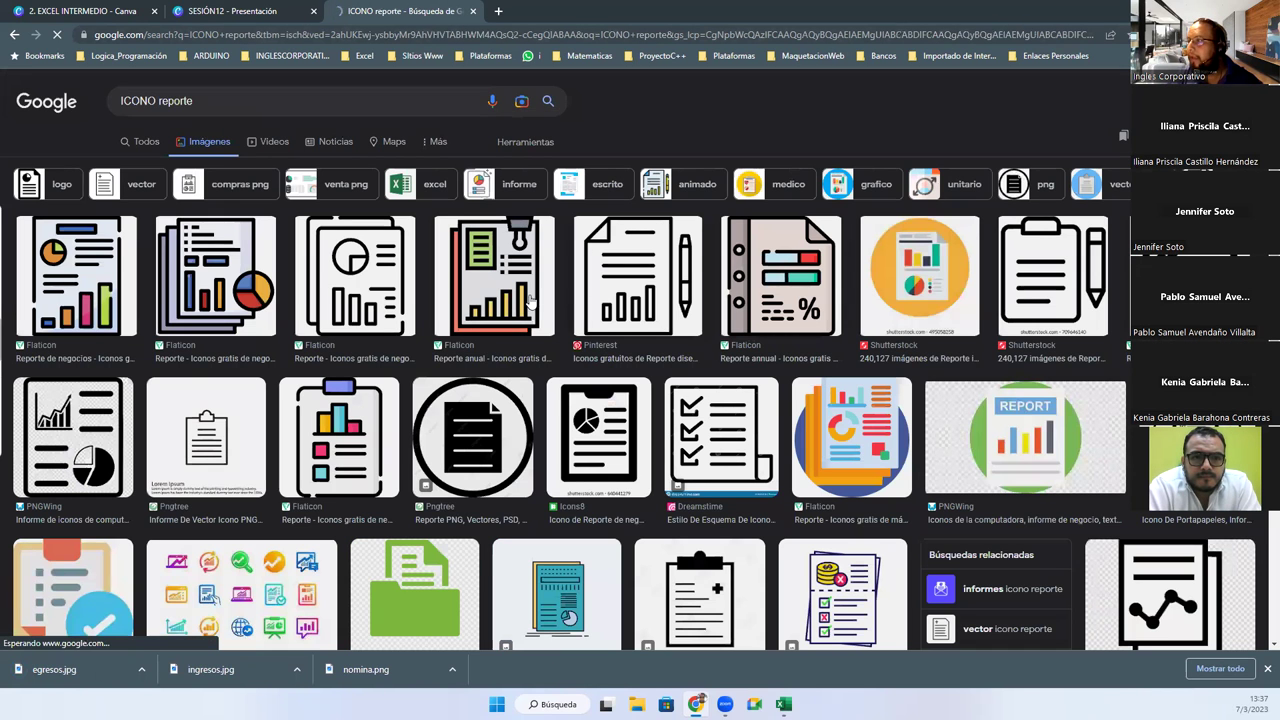
pyautogui.click(497, 300)
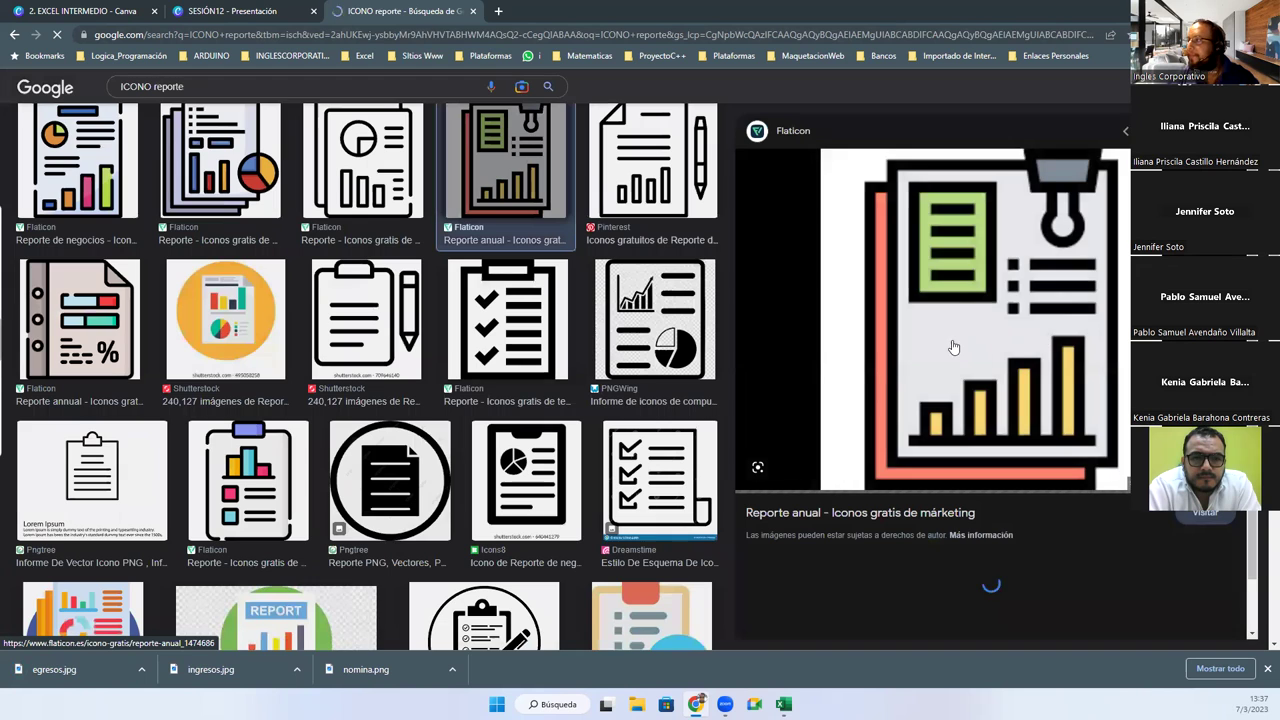
pyautogui.rightClick(952, 346)
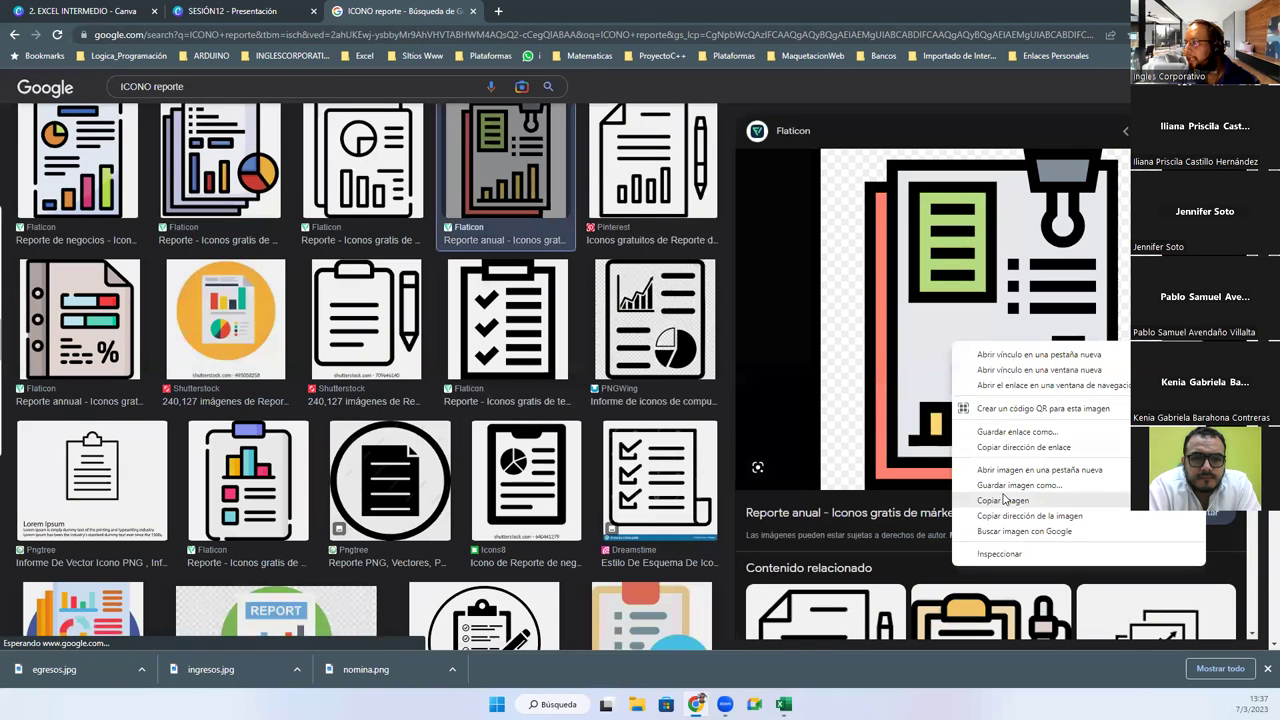
pyautogui.click(1003, 494)
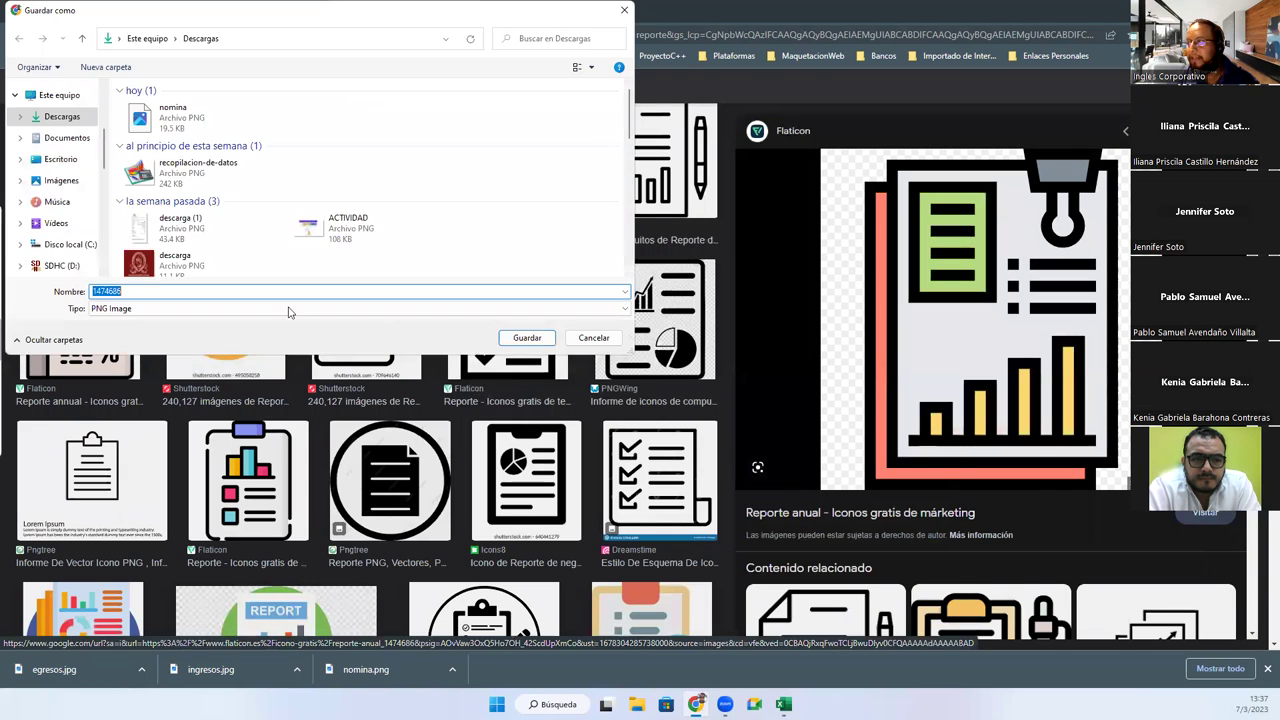
pyautogui.write('report')
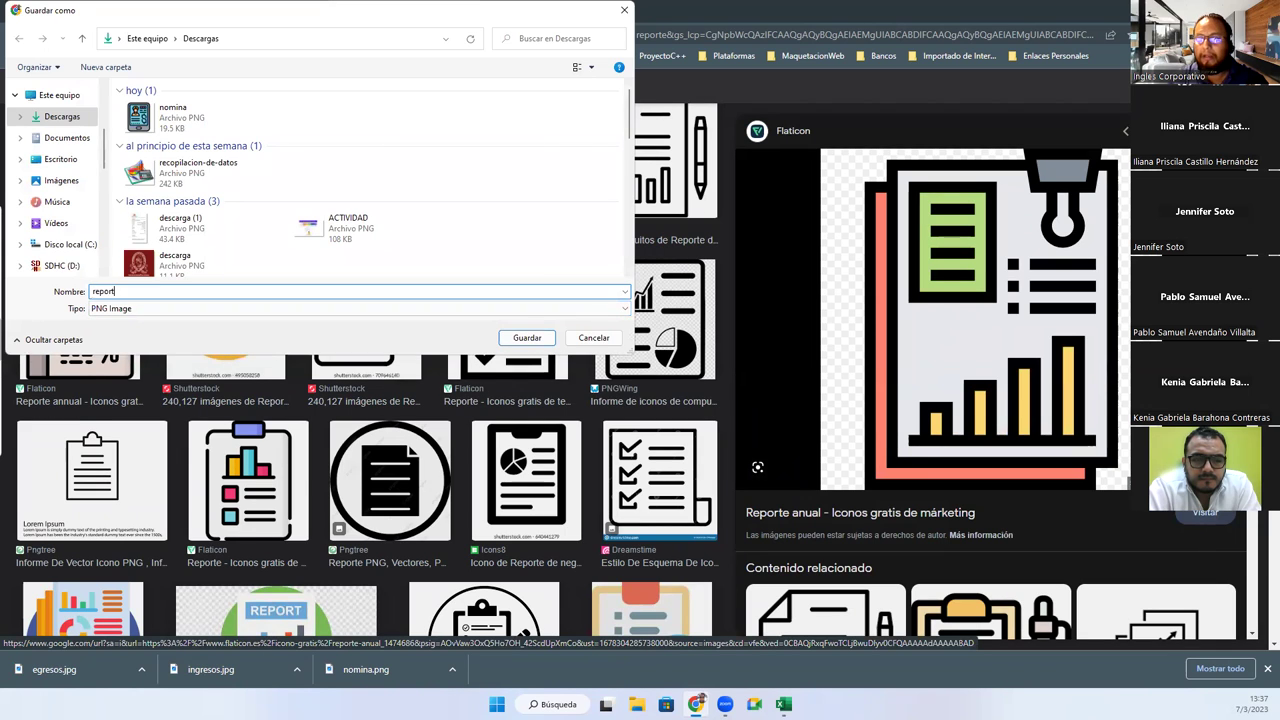
pyautogui.press('Return')
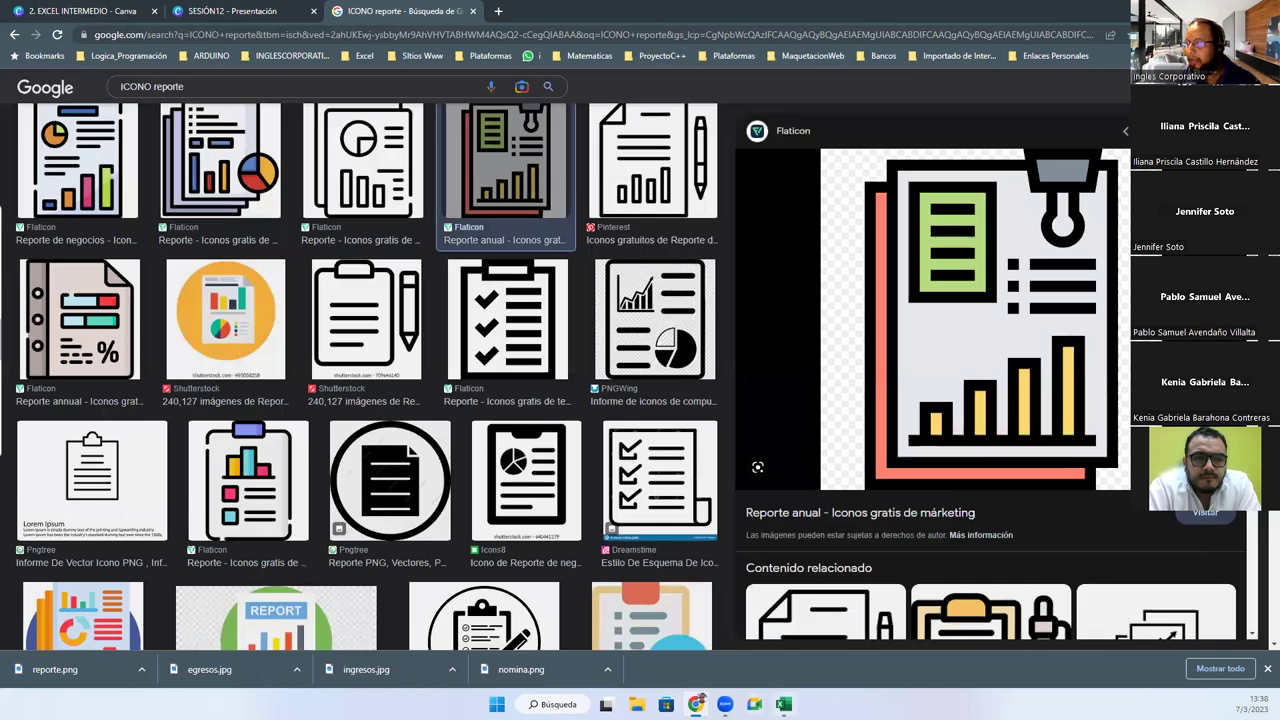
pyautogui.click(783, 704)
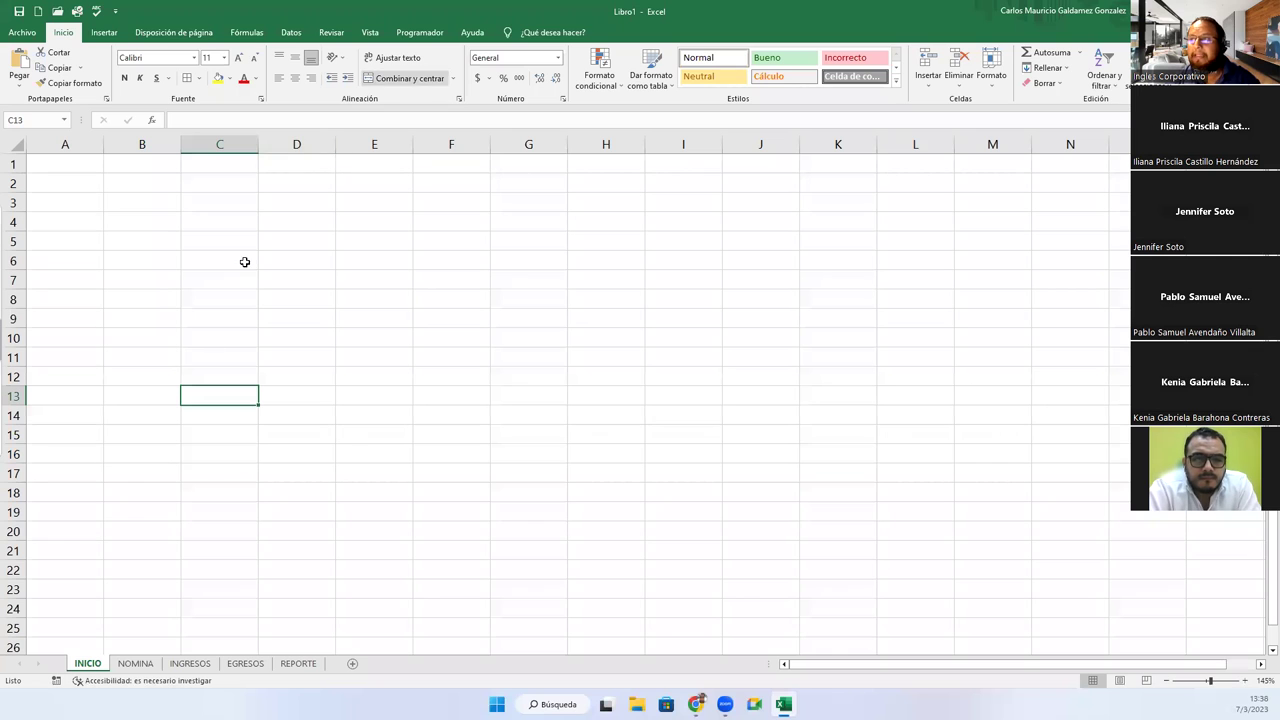
# Turn off gridlines on the INICIO sheet so it shows a clean blank page.
pyautogui.click(369, 32)
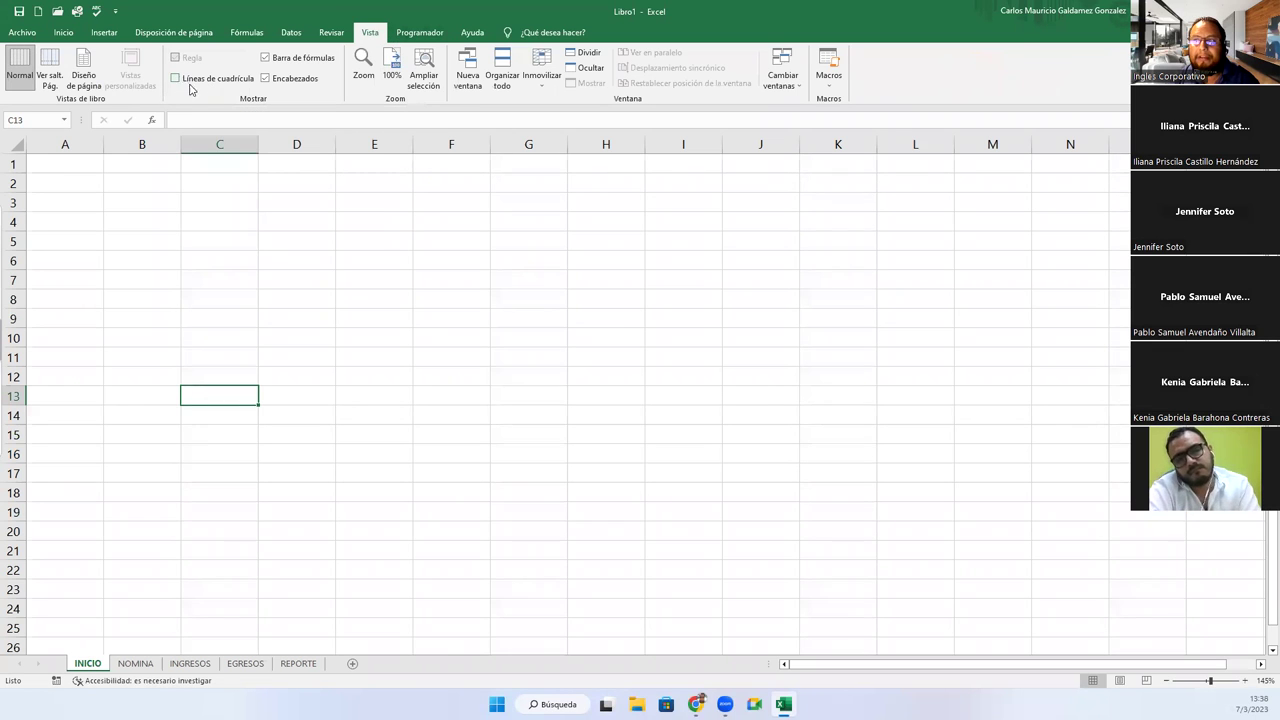
pyautogui.click(288, 355)
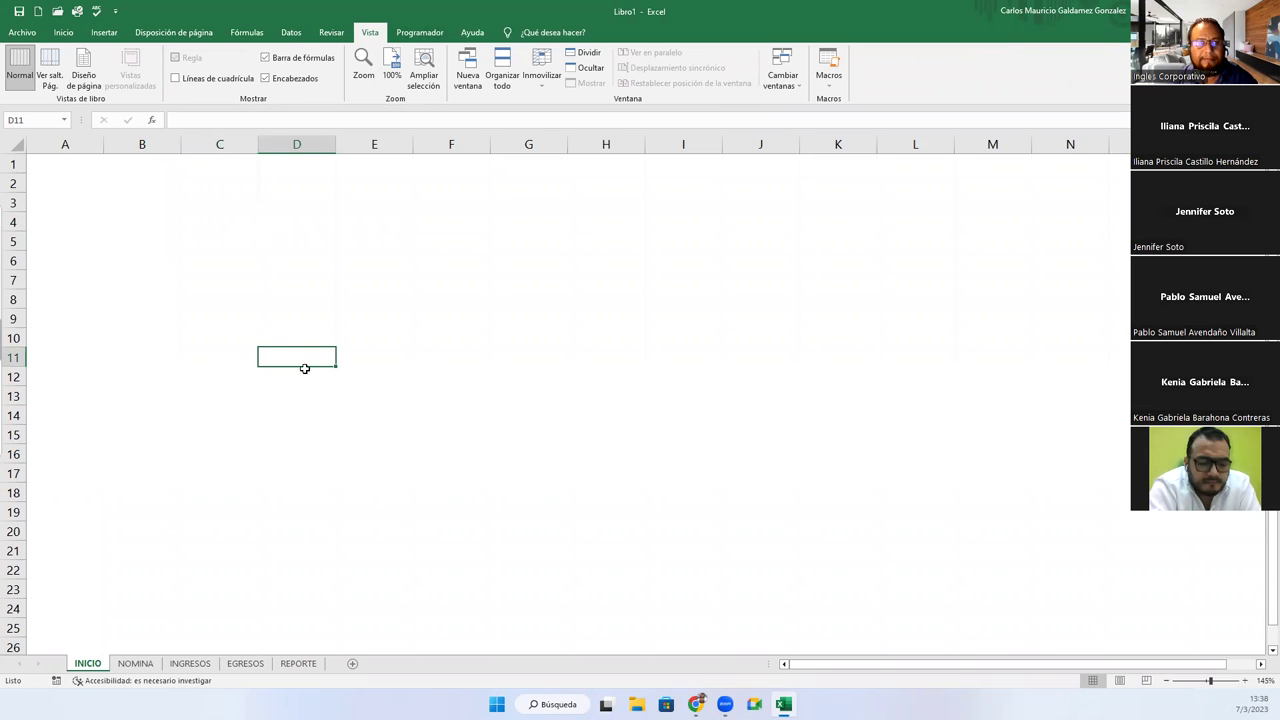
pyautogui.click(63, 32)
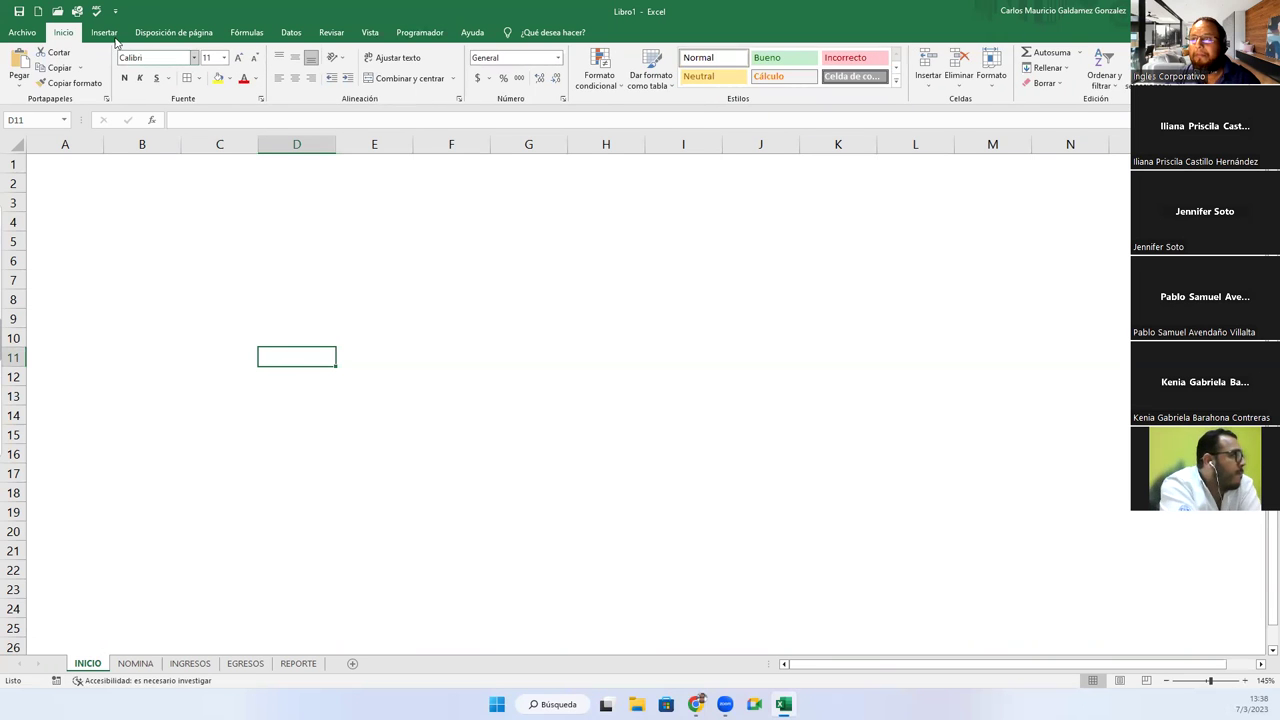
pyautogui.click(104, 32)
# Draw a rounded-corner rectangle spanning cells B2 to J24.
pyautogui.click(204, 80)
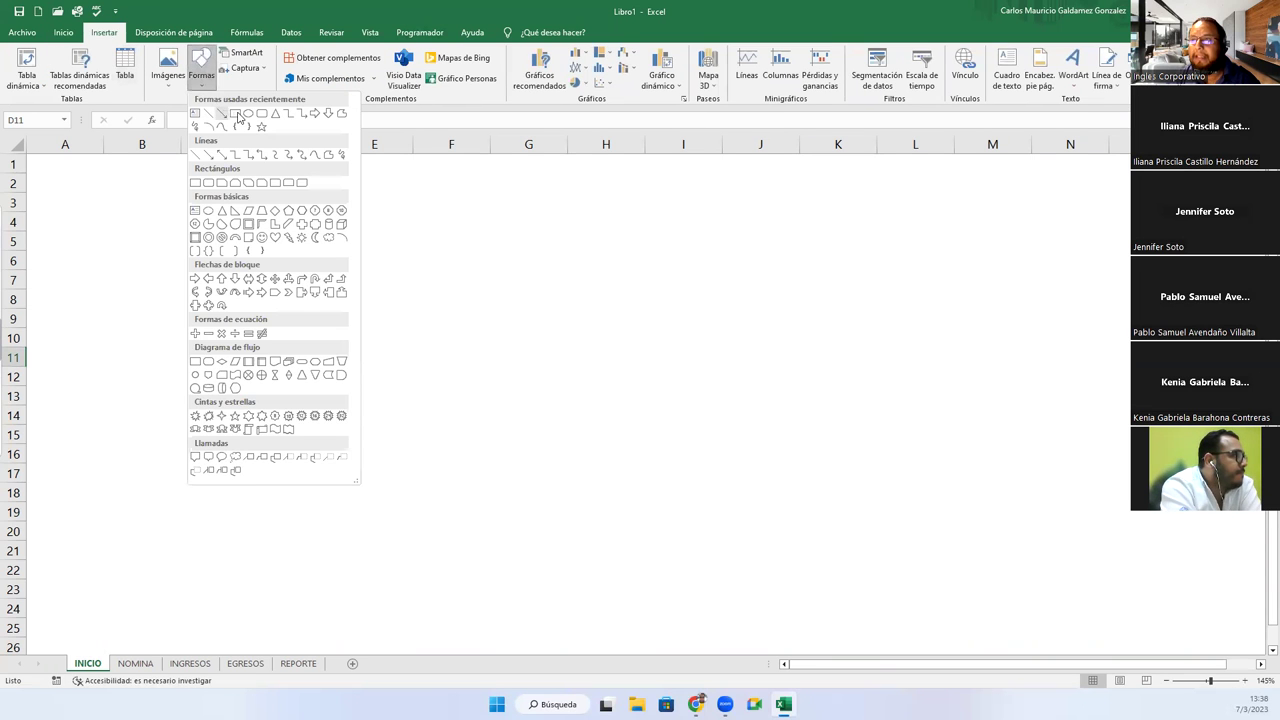
pyautogui.click(298, 185)
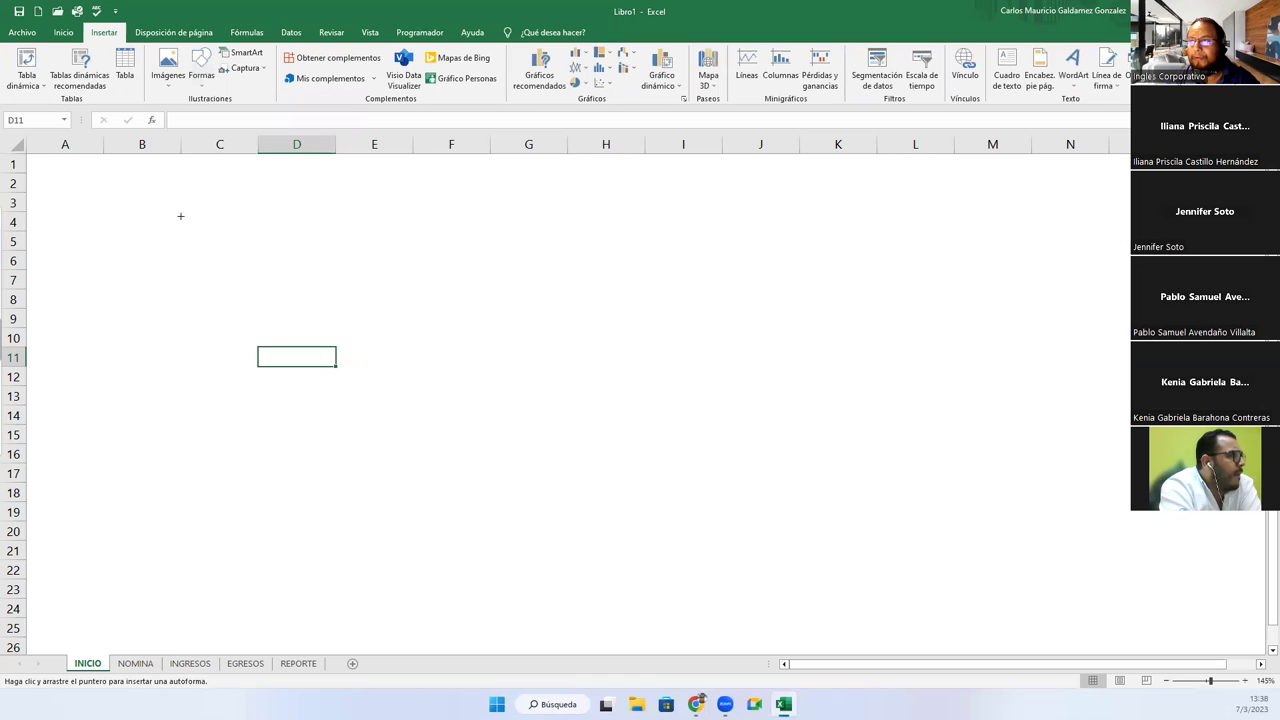
pyautogui.moveTo(102, 168); pyautogui.dragTo(779, 609)
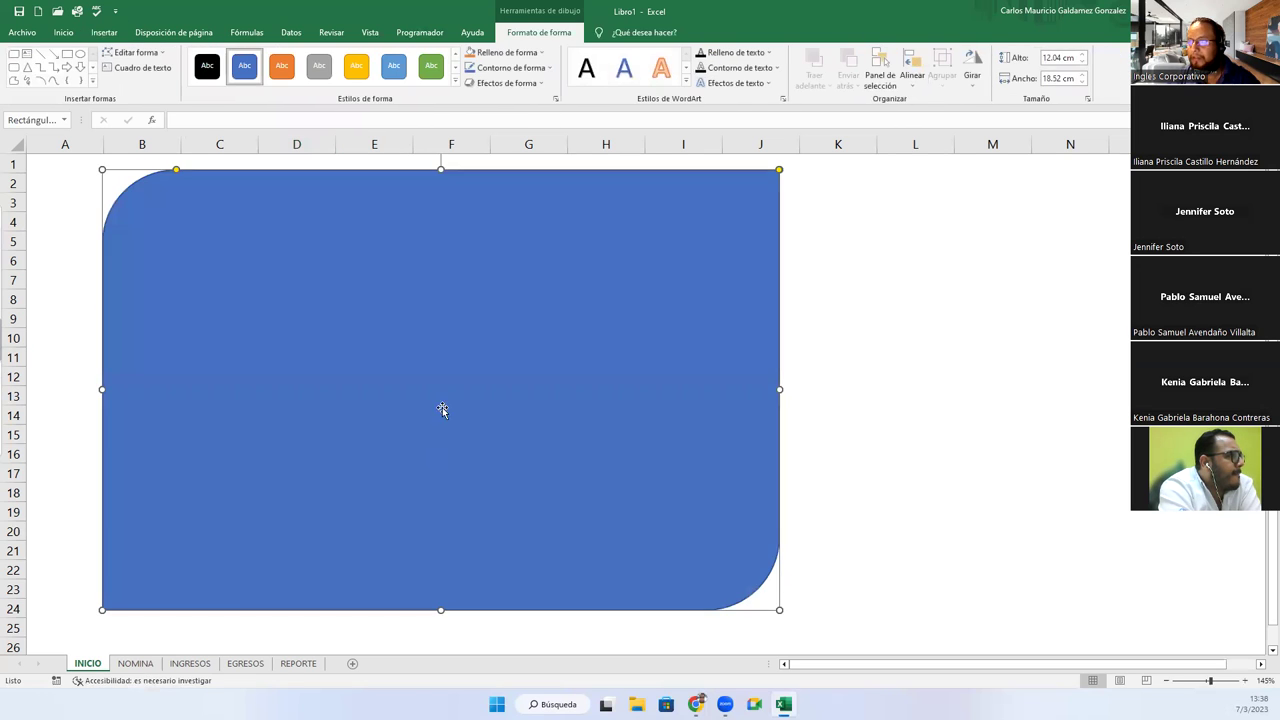
# Give the panel a gold outline and a dark blue radial gradient fill.
pyautogui.click(487, 68)
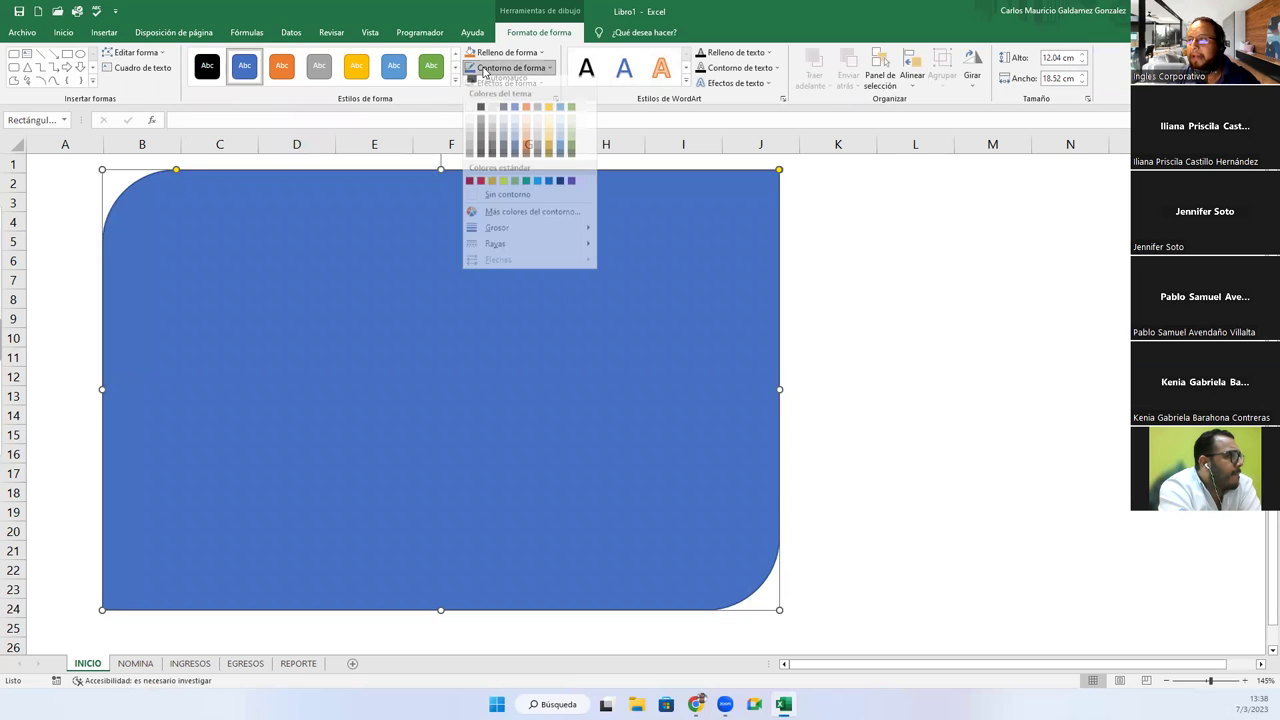
pyautogui.click(557, 158)
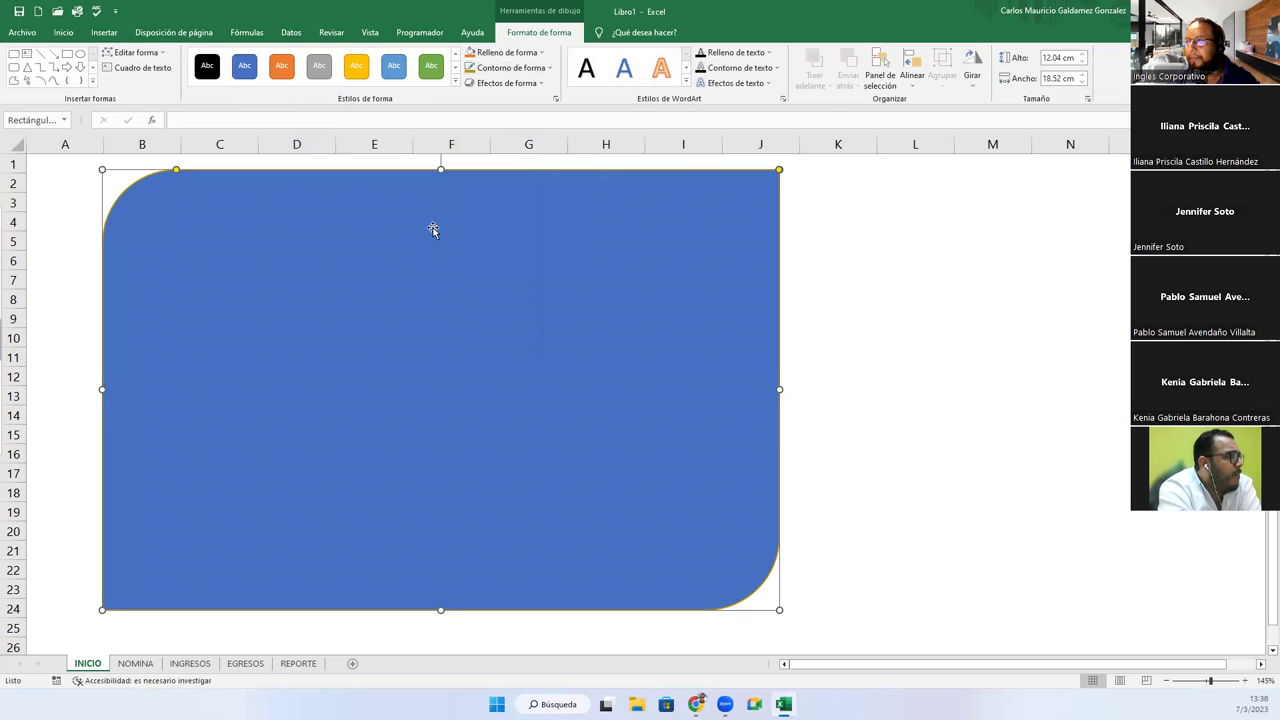
pyautogui.click(495, 52)
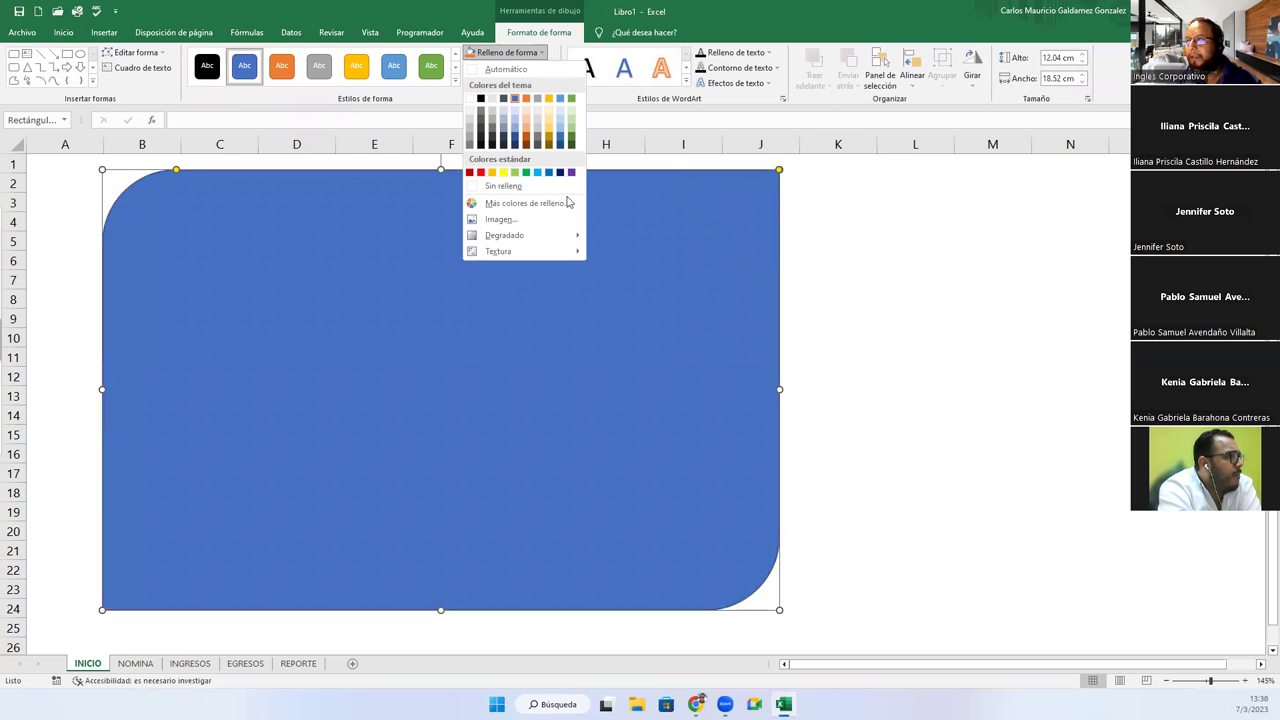
pyautogui.moveTo(568, 240)
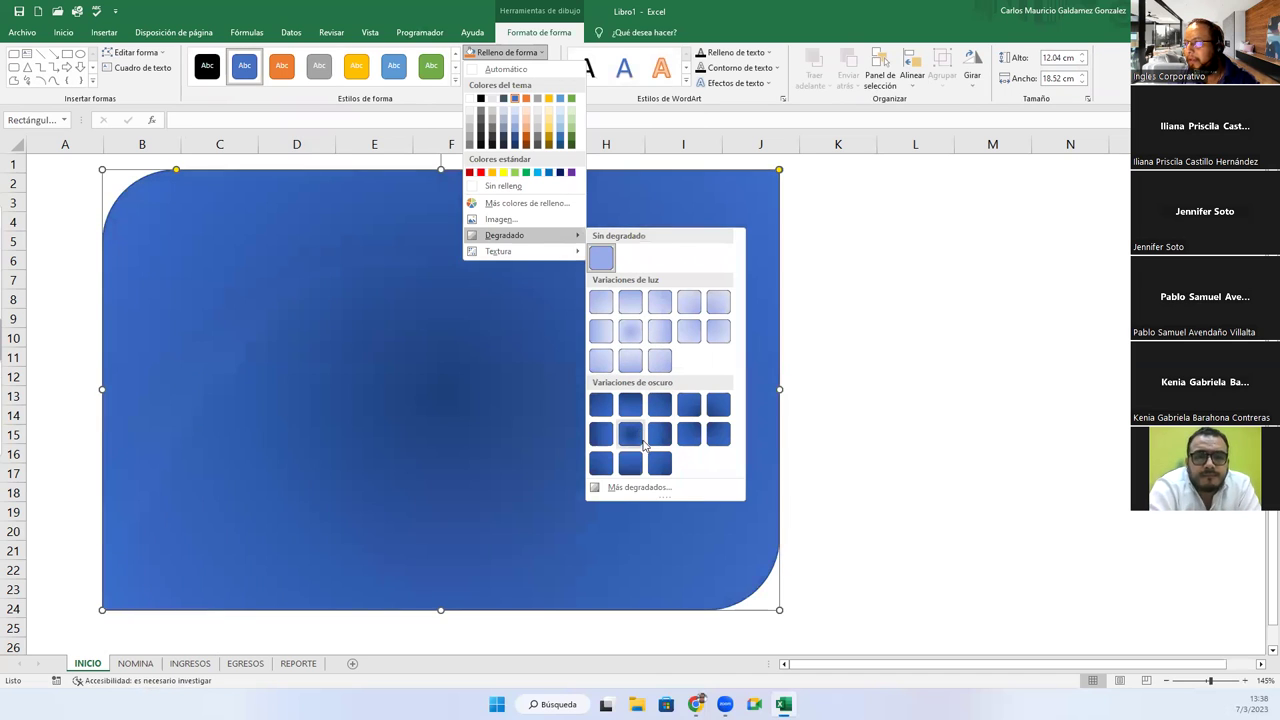
pyautogui.click(637, 445)
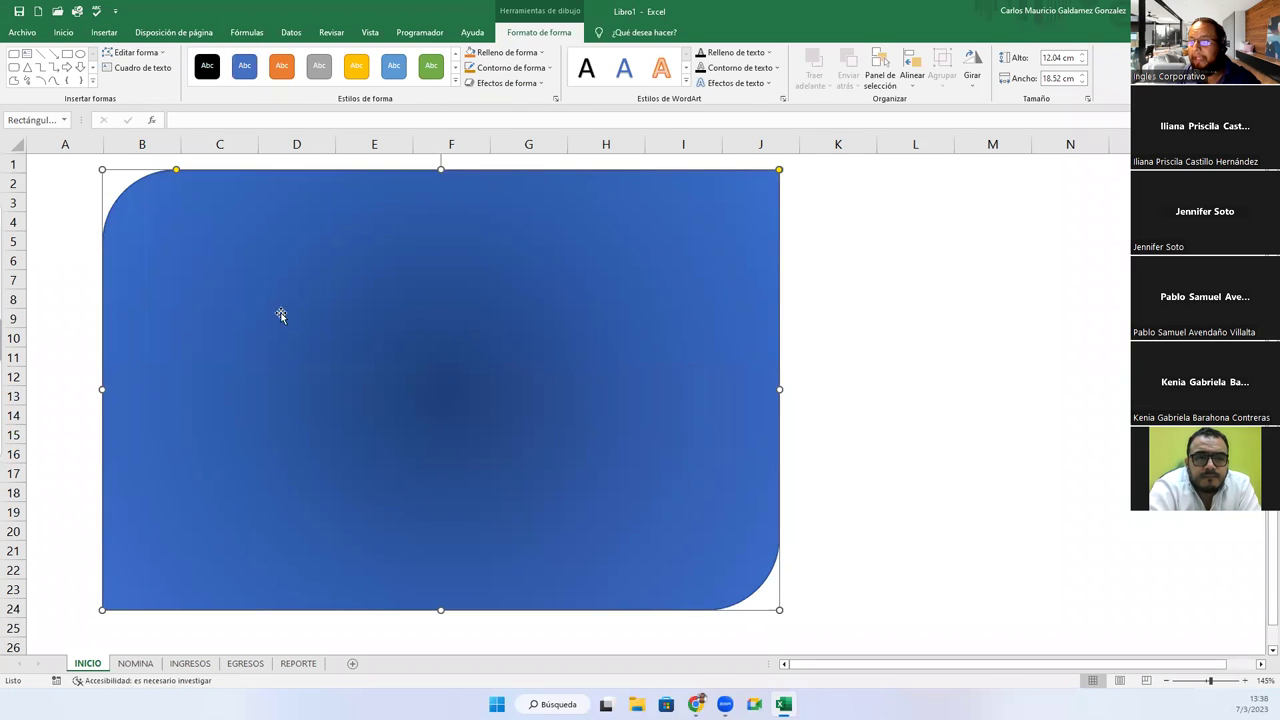
pyautogui.click(907, 241)
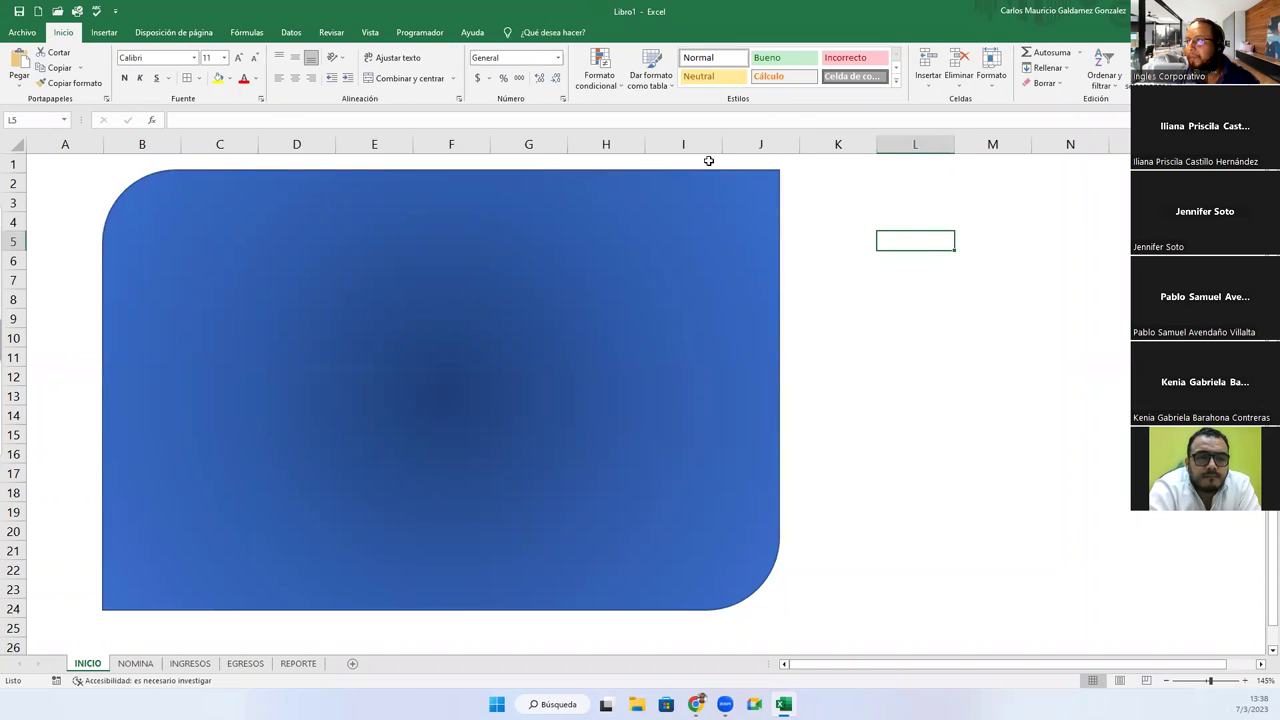
# Insert a WordArt title reading 'MENU DE OPCIONES' and move it to the top of the panel.
pyautogui.click(104, 32)
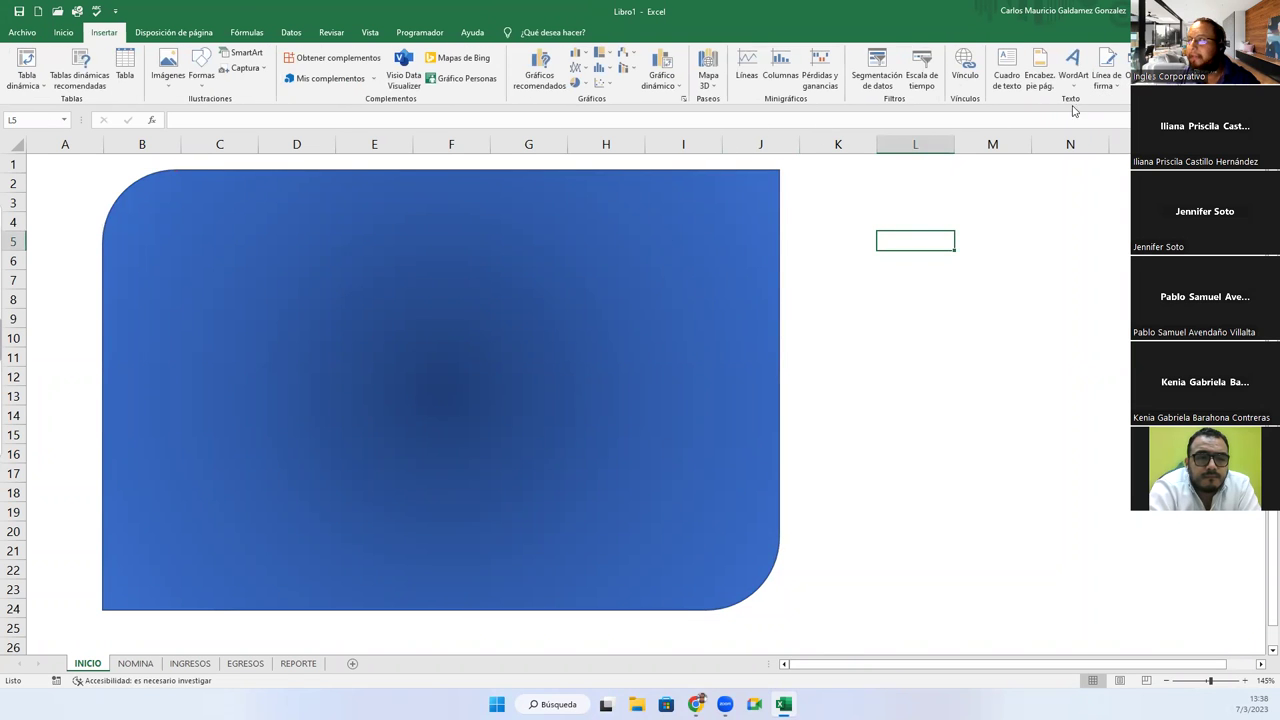
pyautogui.click(1073, 70)
pyautogui.click(1077, 114)
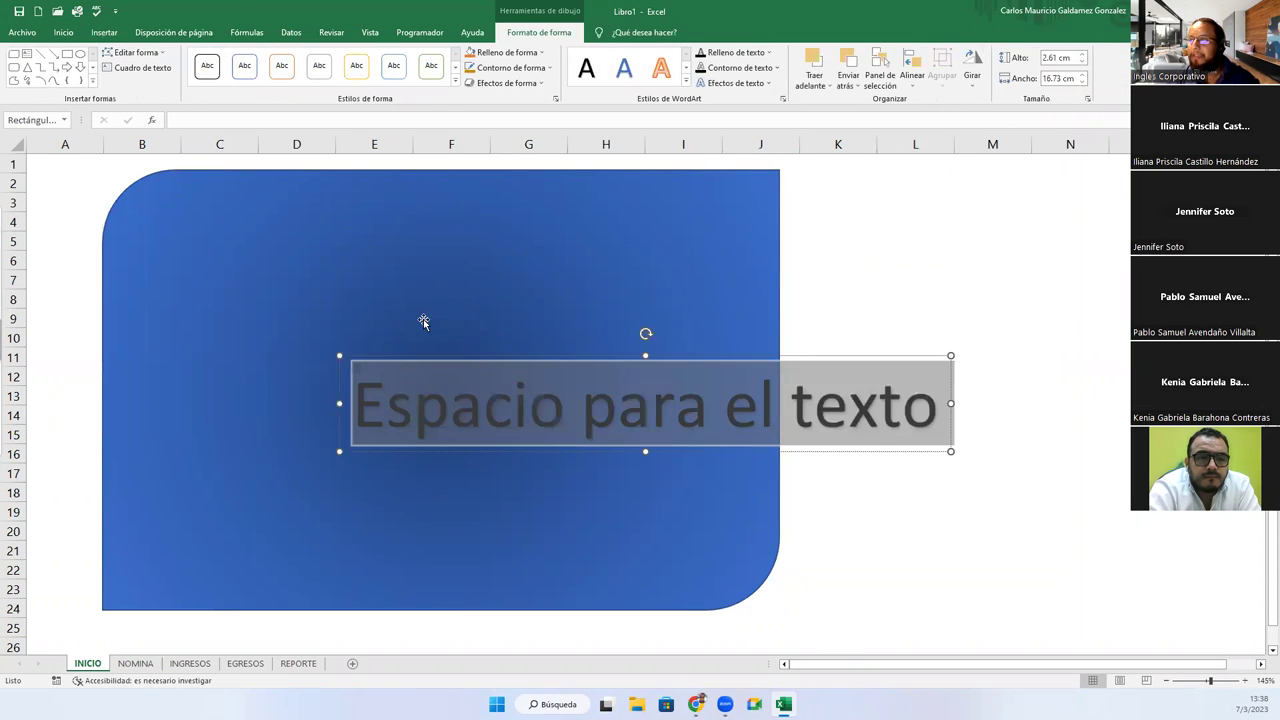
pyautogui.write('MENU DE OPCIONES')
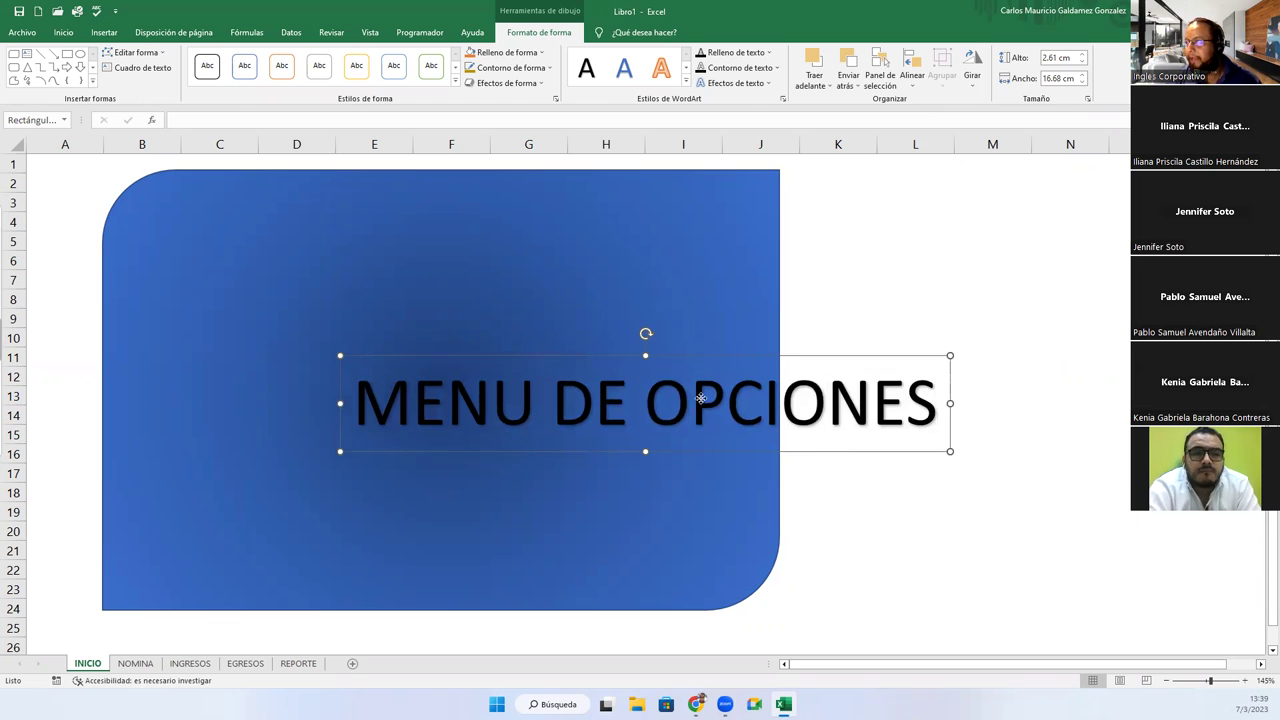
pyautogui.moveTo(826, 455); pyautogui.dragTo(658, 266)
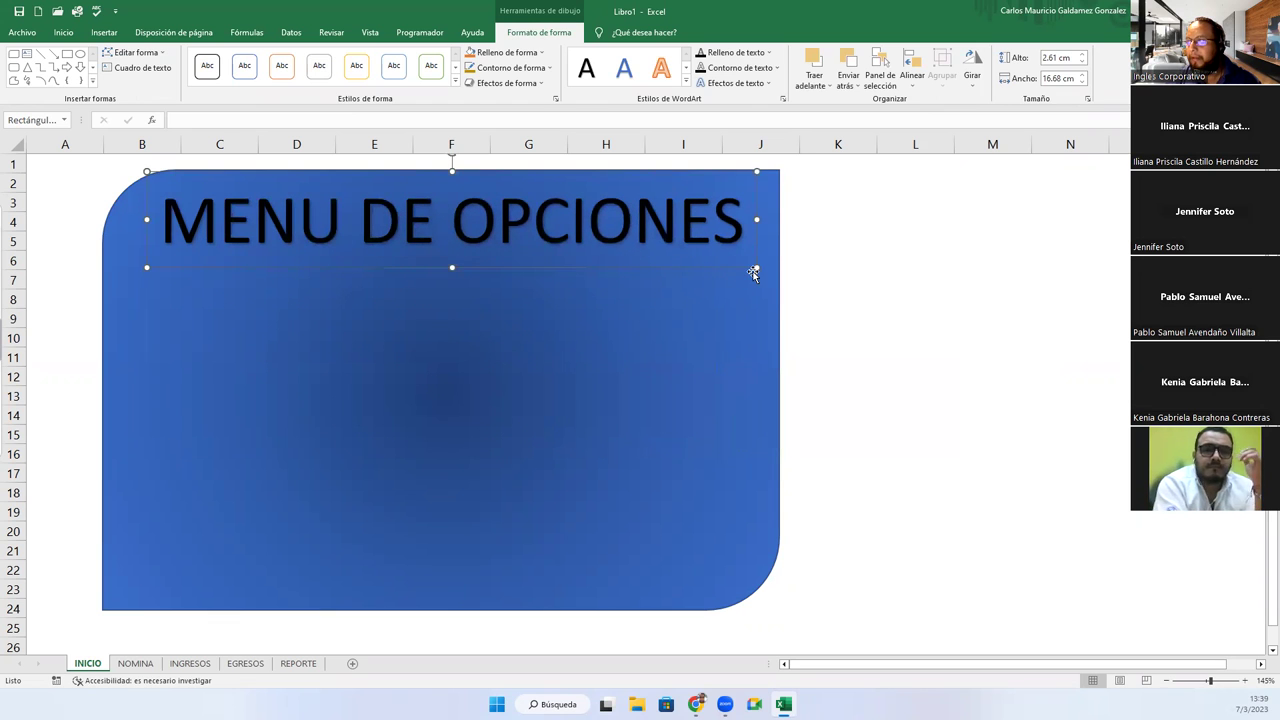
# Reduce the title's font size to 40 and centre it at the top of the panel.
pyautogui.click(62, 32)
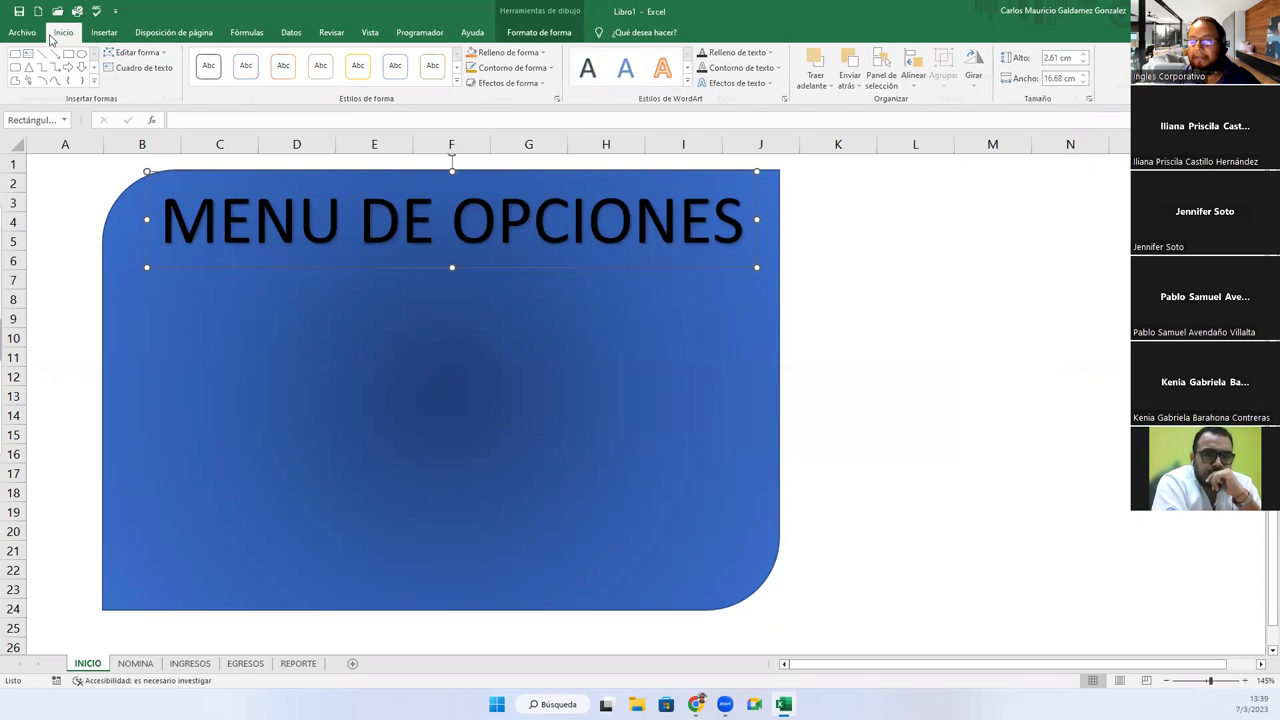
pyautogui.click(254, 60)
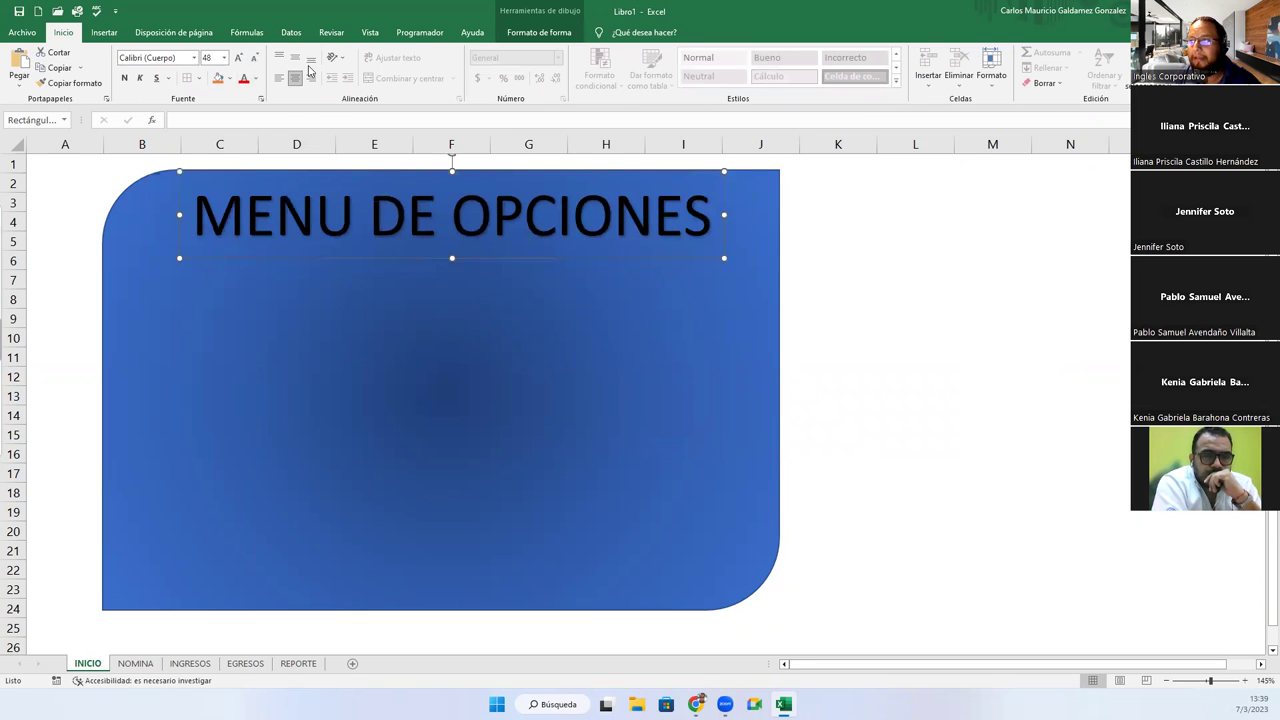
pyautogui.click(256, 60)
pyautogui.click(256, 60)
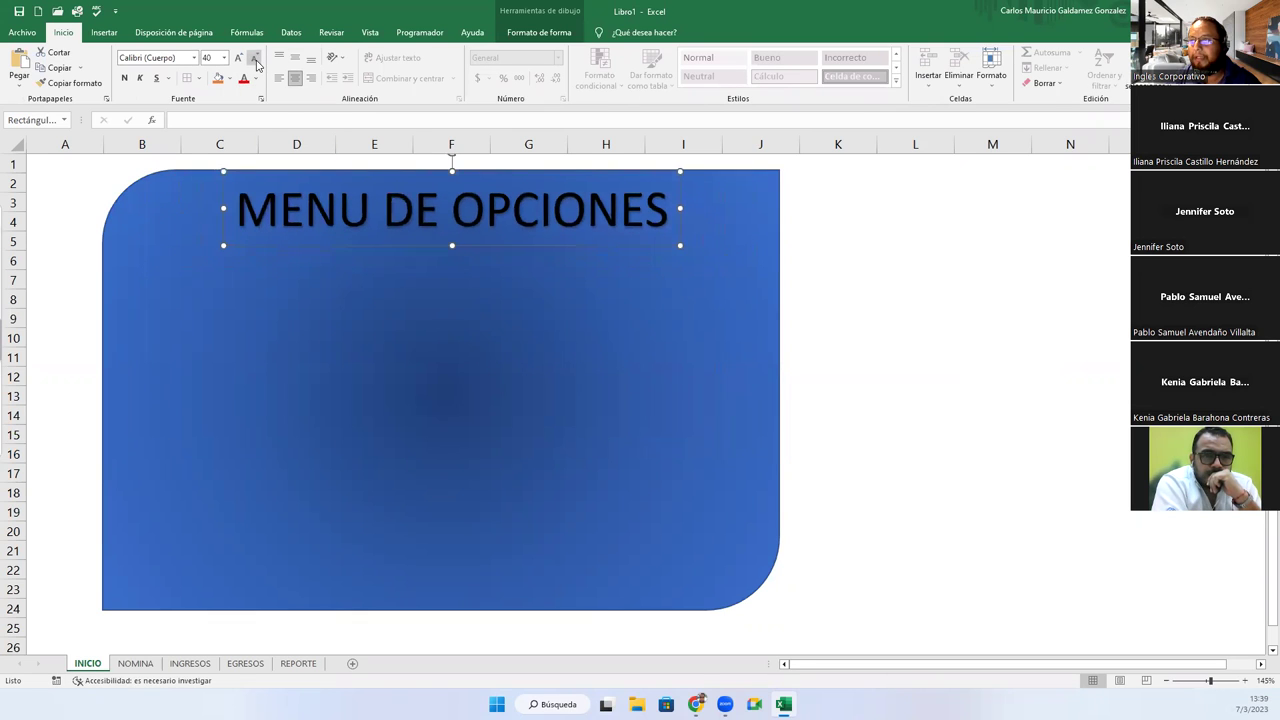
pyautogui.moveTo(525, 249); pyautogui.dragTo(519, 273)
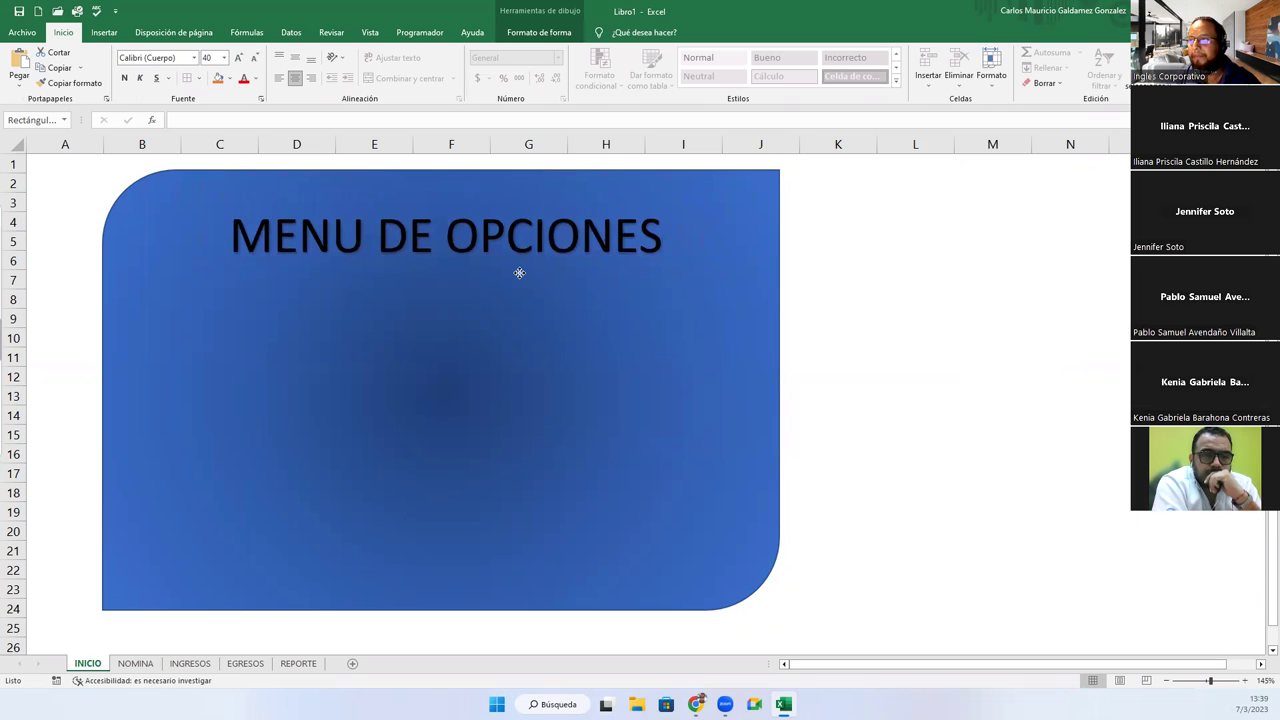
pyautogui.click(865, 411)
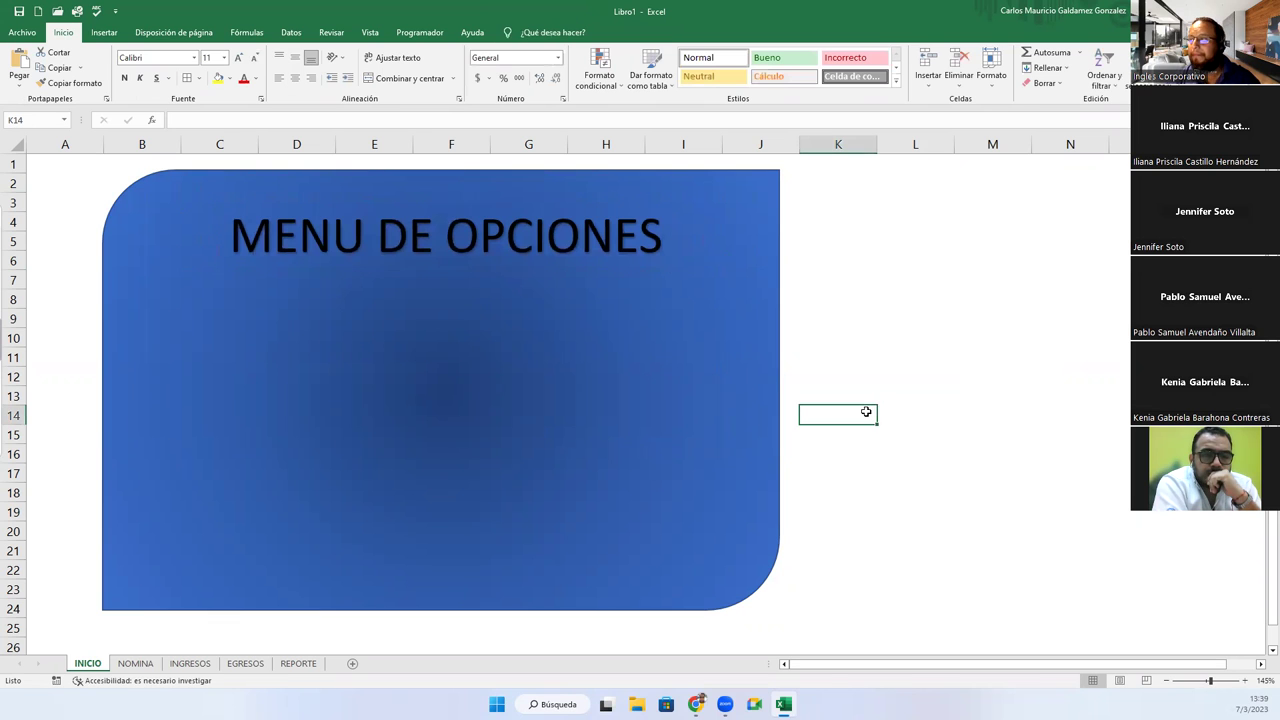
pyautogui.click(104, 32)
# Insert the nomina, reporte, egresos and ingresos icon images from the Descargas folder.
pyautogui.click(172, 80)
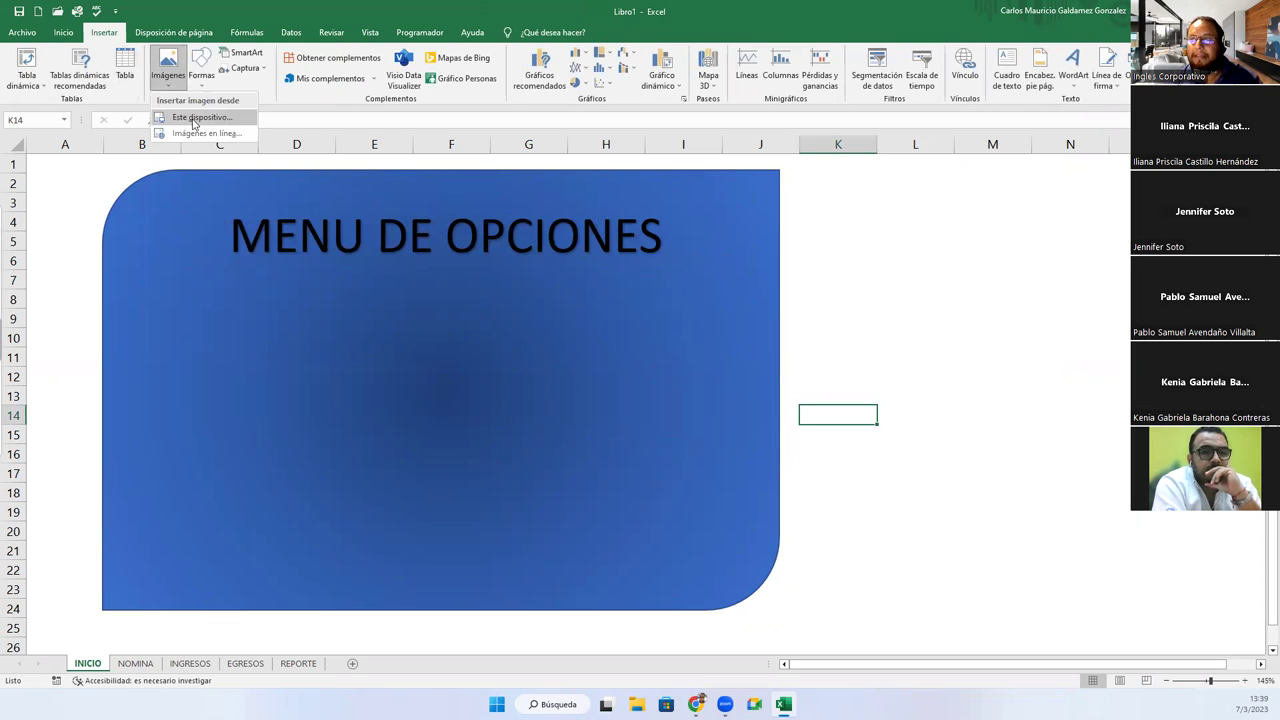
pyautogui.click(200, 117)
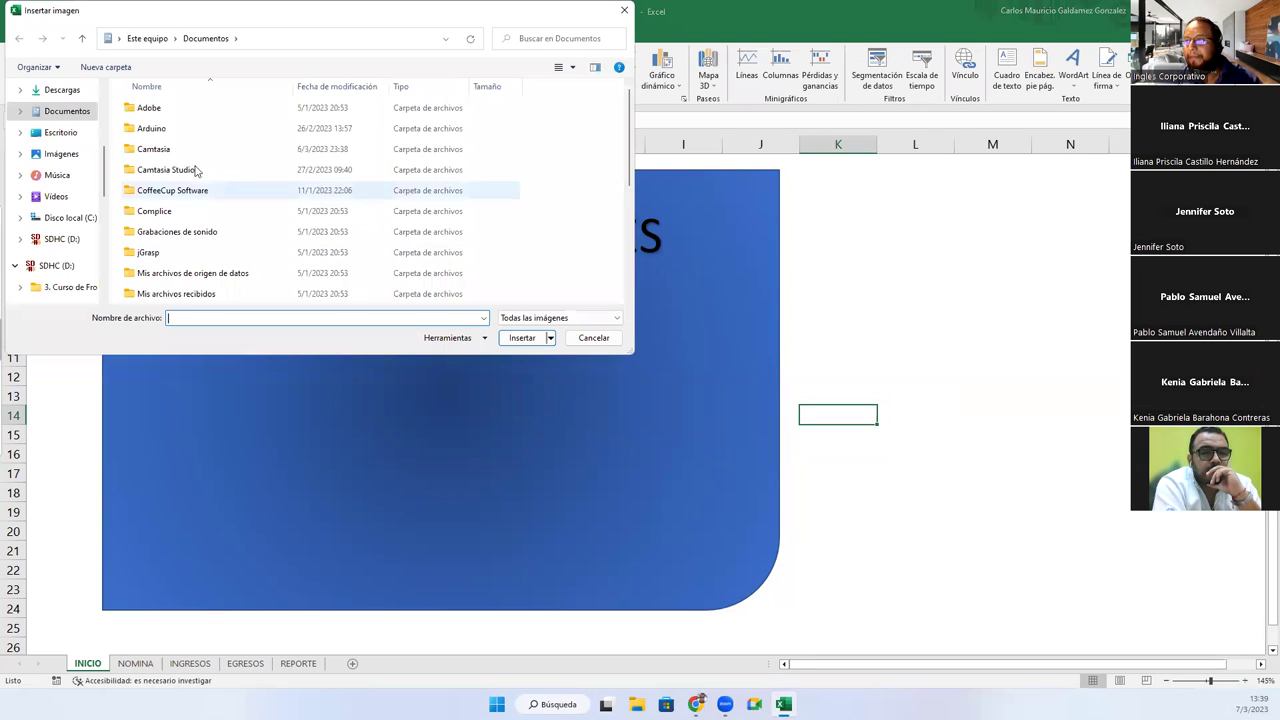
pyautogui.click(45, 90)
pyautogui.click(160, 118)
pyautogui.keyDown('shift'); pyautogui.click(310, 166); pyautogui.keyUp('shift')
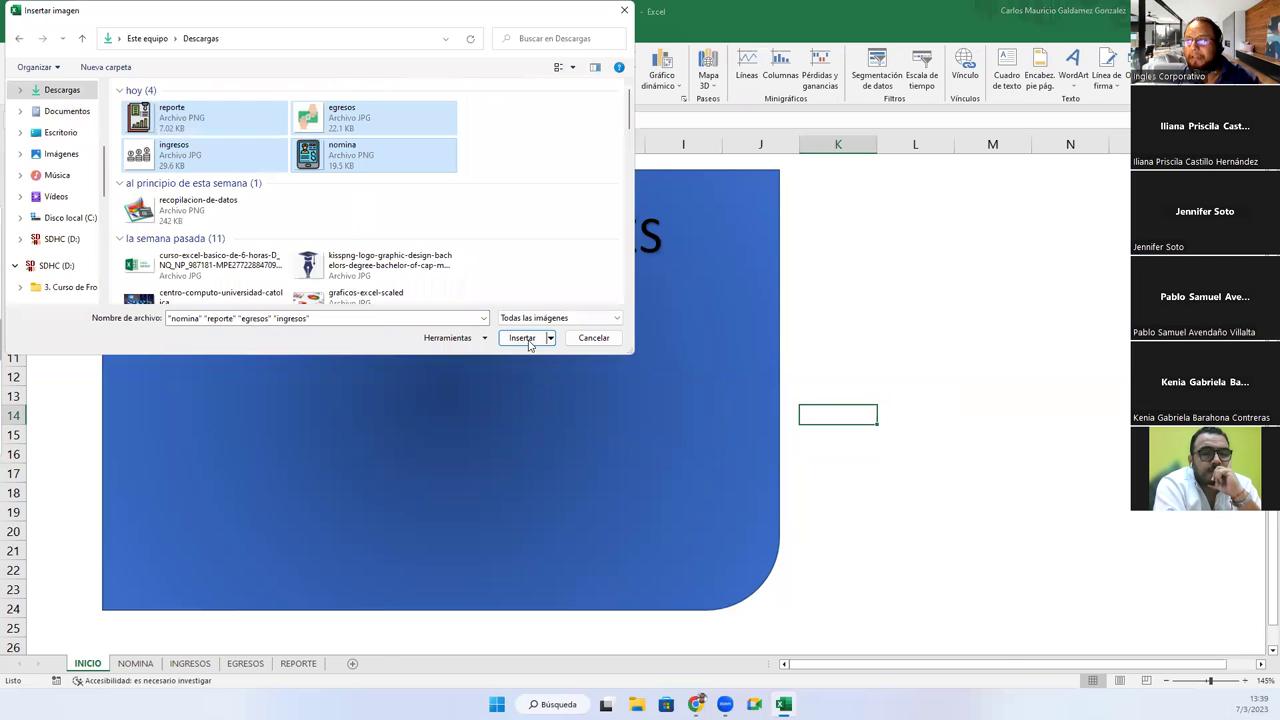
pyautogui.click(524, 339)
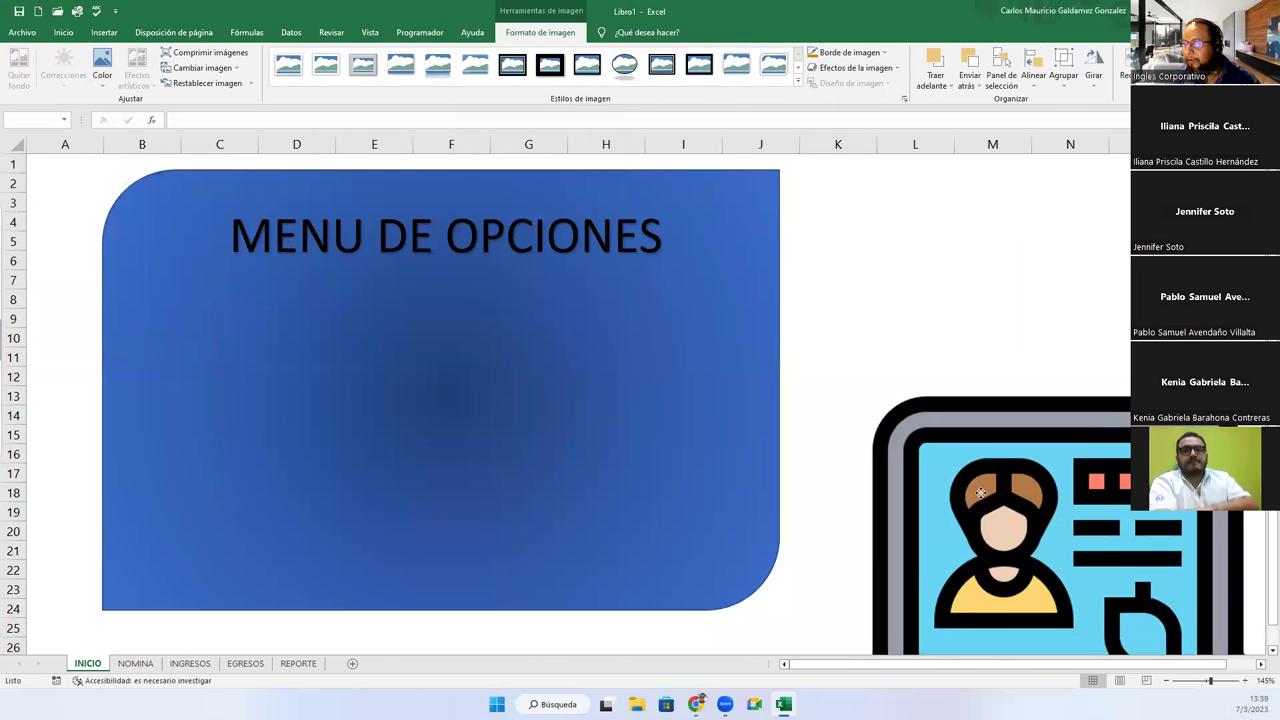
# Separate the stacked pictures and shrink the phone-with-dollar icon onto the panel's left side.
pyautogui.moveTo(420, 395)
pyautogui.mouseDown()
pyautogui.moveTo(1015, 503)
pyautogui.moveTo(380, 368)
pyautogui.mouseUp()
pyautogui.press('Escape')
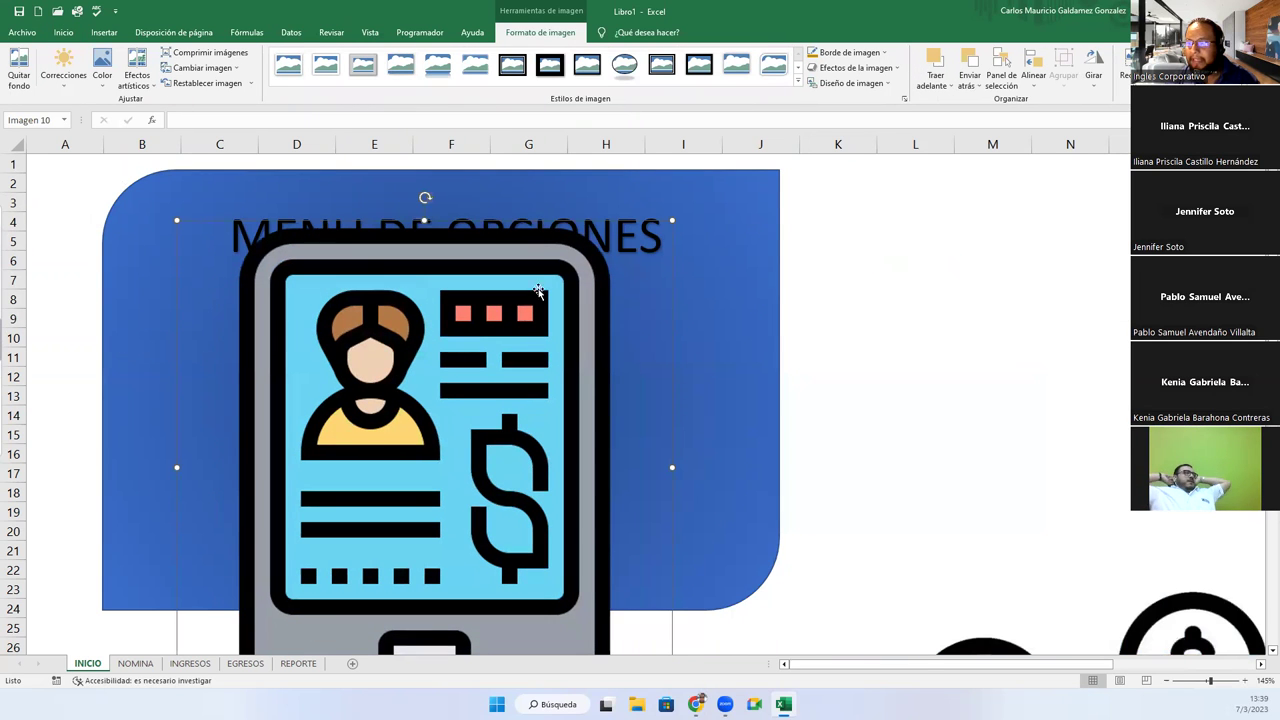
pyautogui.moveTo(672, 220)
pyautogui.mouseDown()
pyautogui.moveTo(337, 557)
pyautogui.moveTo(285, 386)
pyautogui.moveTo(277, 304)
pyautogui.mouseUp()
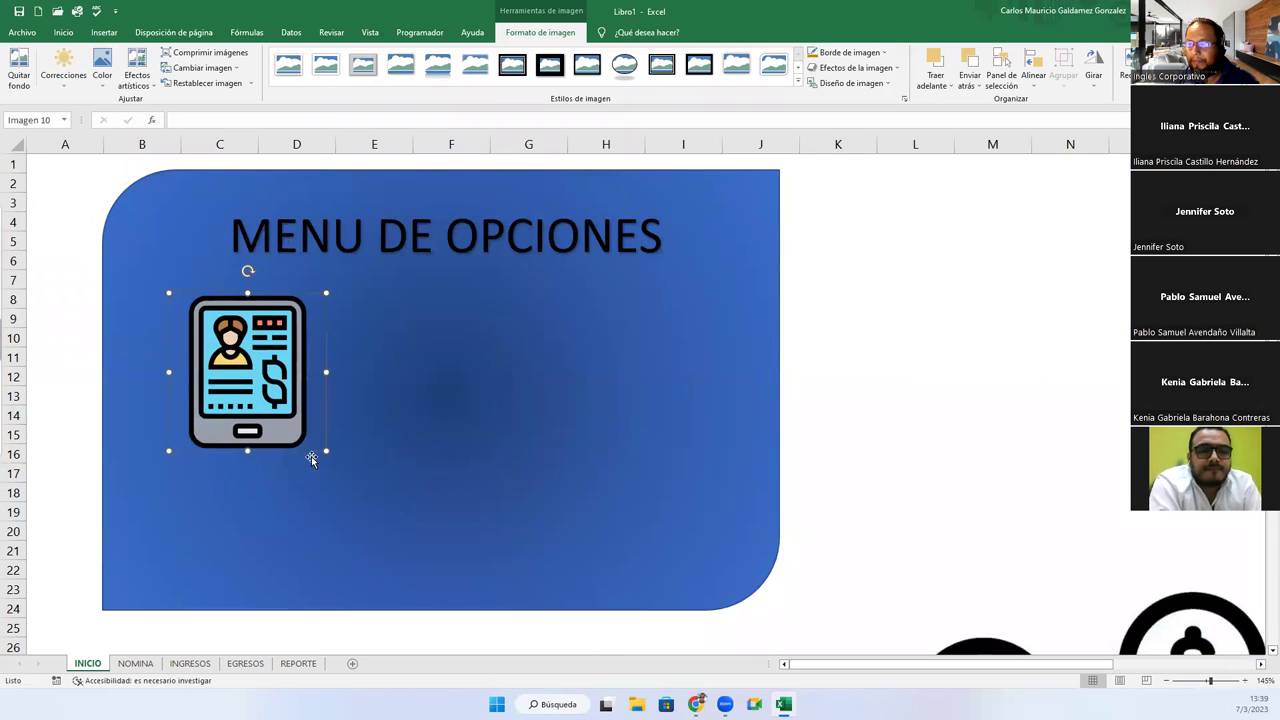
pyautogui.moveTo(326, 451)
pyautogui.mouseDown()
pyautogui.moveTo(251, 374)
pyautogui.moveTo(238, 338)
pyautogui.mouseUp()
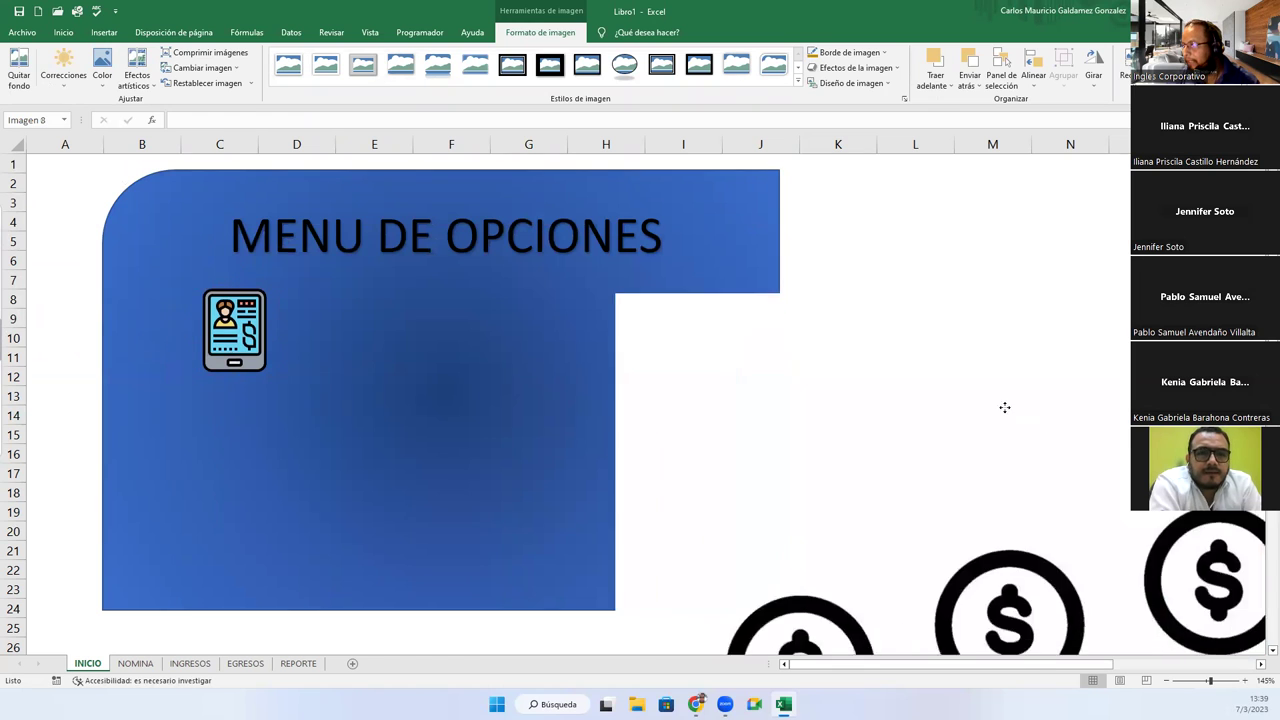
# Resize the coins picture and move it onto the centre of the panel.
pyautogui.moveTo(1005, 408); pyautogui.dragTo(831, 383)
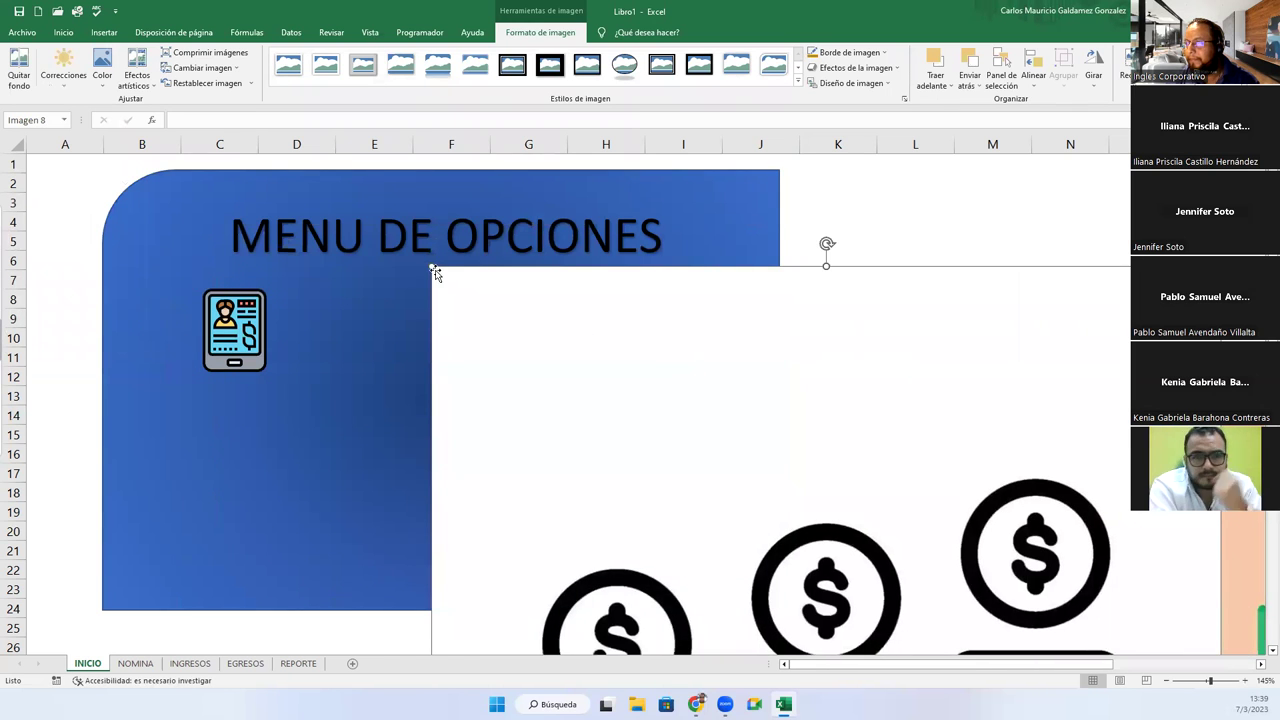
pyautogui.moveTo(588, 341)
pyautogui.mouseDown()
pyautogui.moveTo(853, 605)
pyautogui.moveTo(547, 320)
pyautogui.mouseUp()
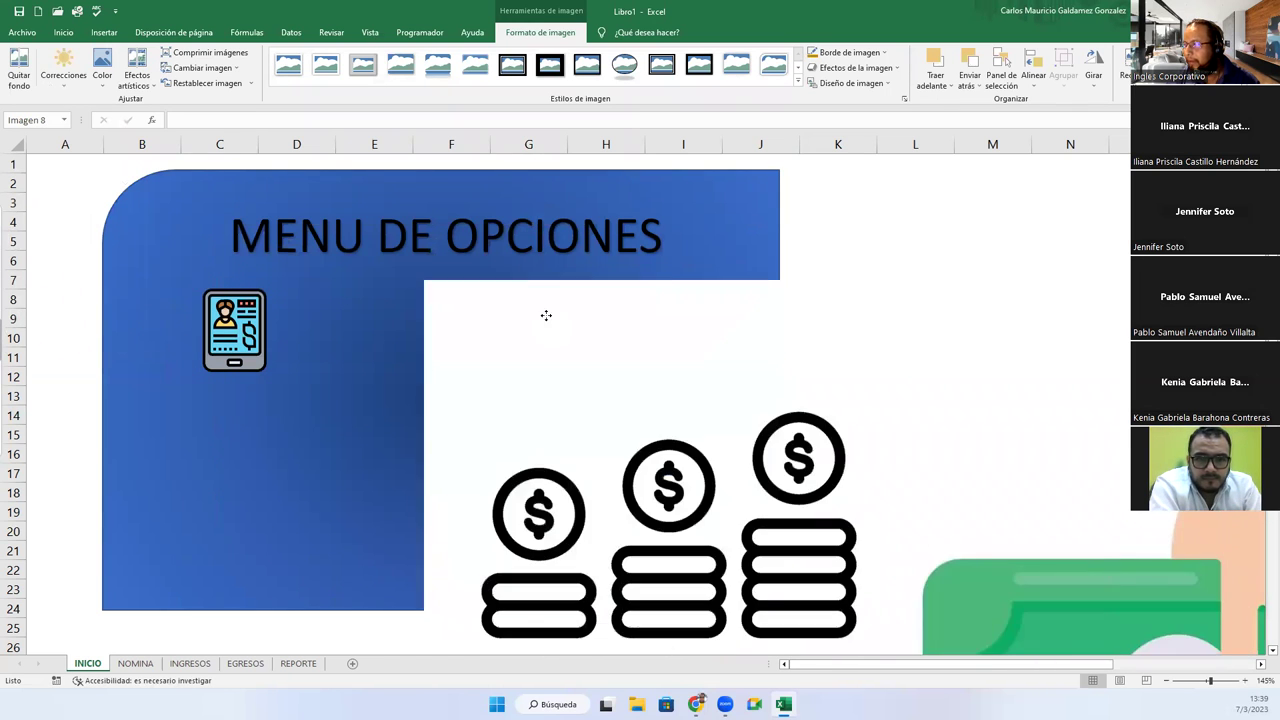
pyautogui.moveTo(910, 280); pyautogui.dragTo(748, 446)
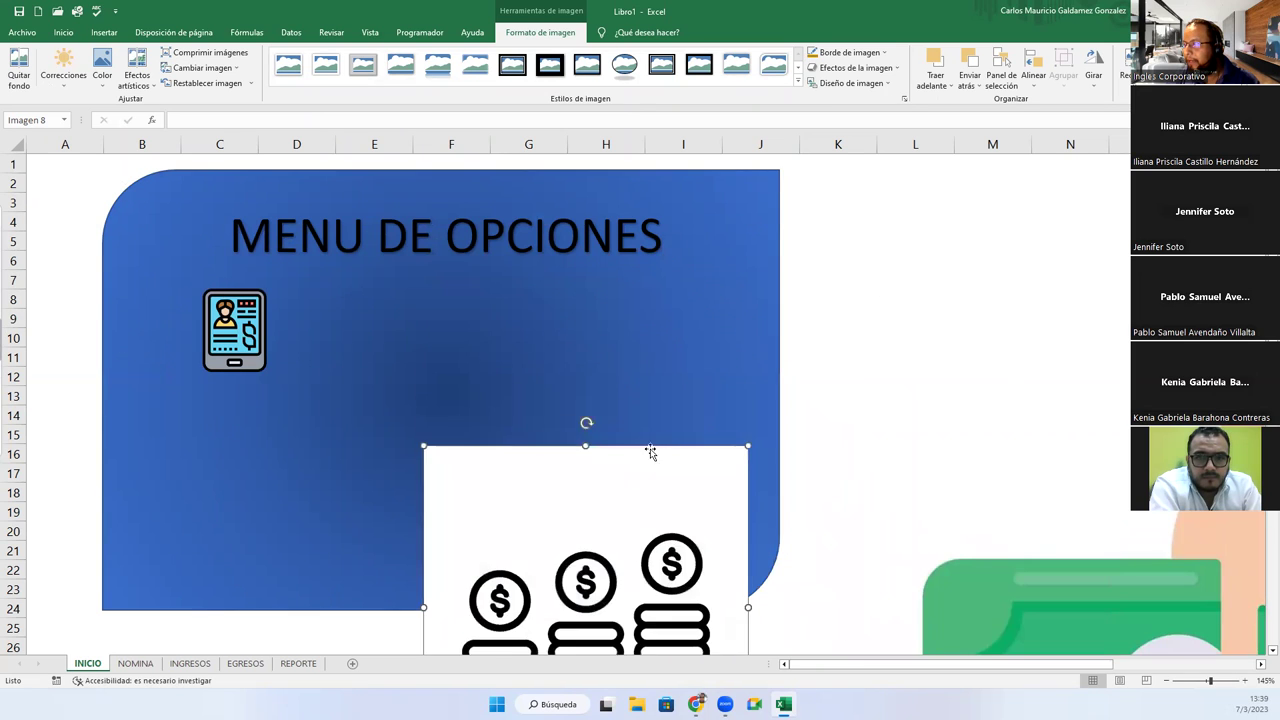
pyautogui.moveTo(595, 611); pyautogui.dragTo(567, 410)
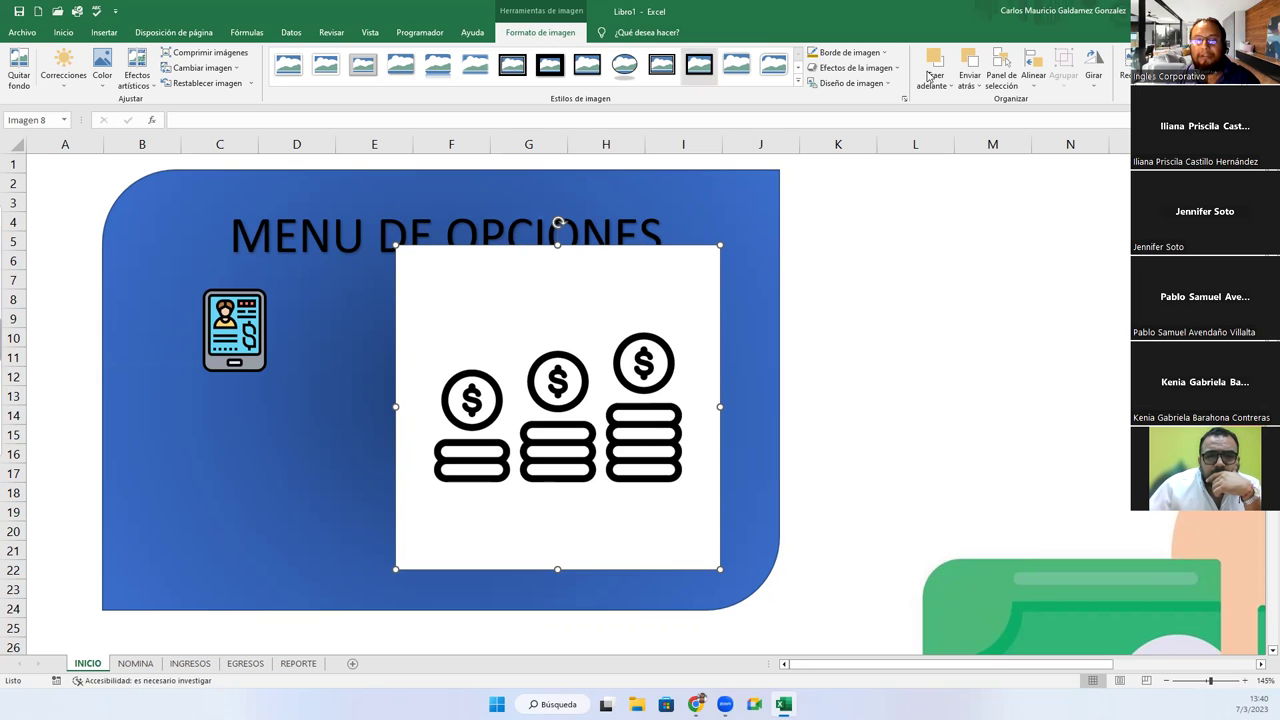
# Crop the blank top, bottom, left and right margins off the coin-stacks picture.
pyautogui.click(1127, 58)
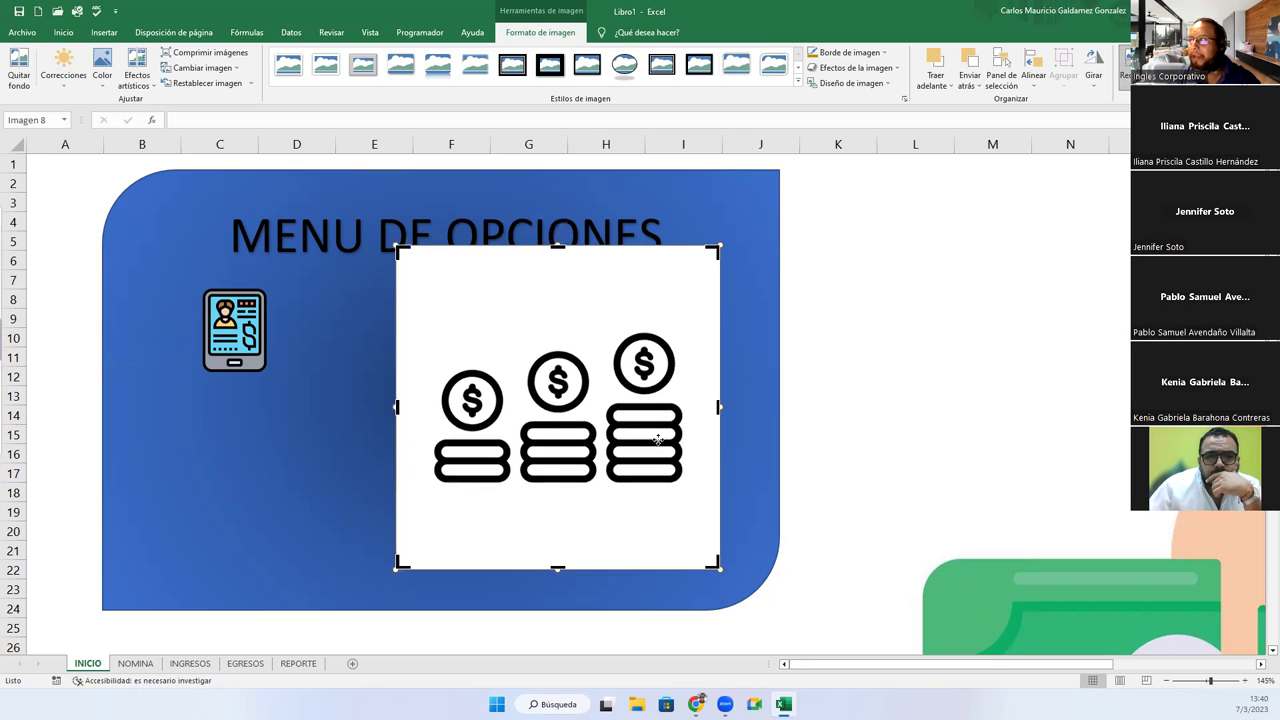
pyautogui.moveTo(557, 568); pyautogui.dragTo(565, 486)
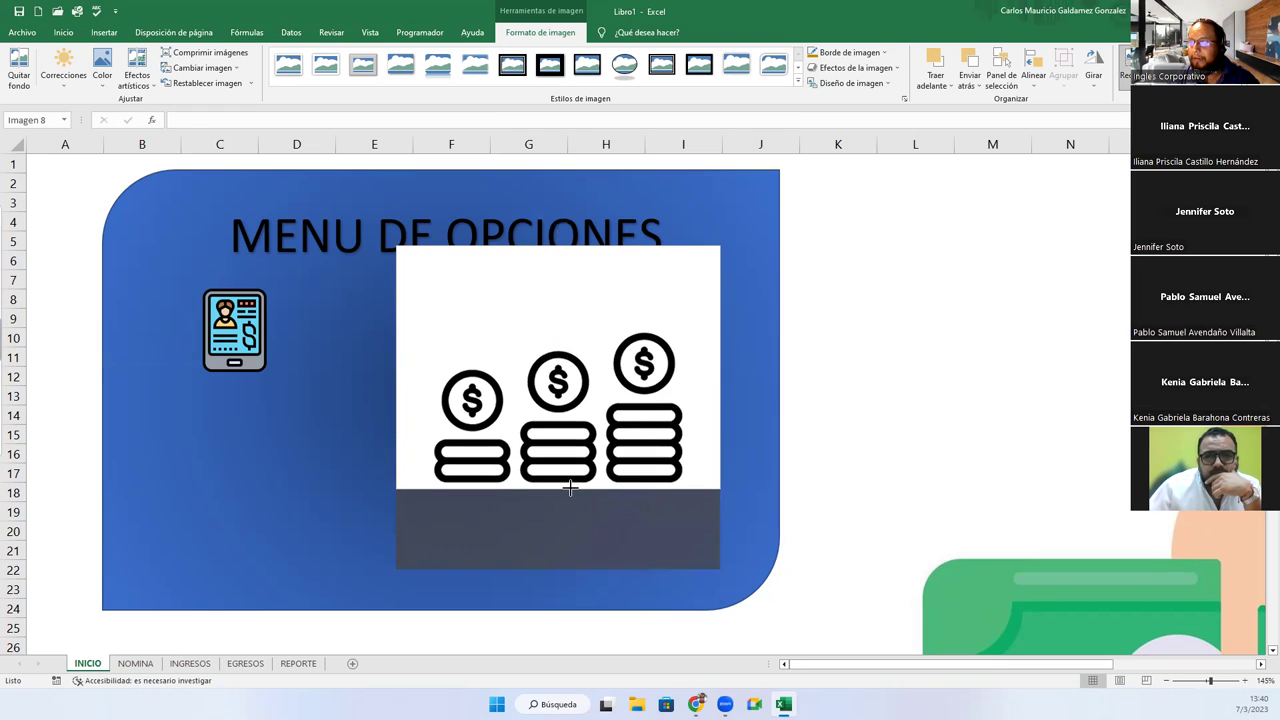
pyautogui.moveTo(399, 366); pyautogui.dragTo(434, 366)
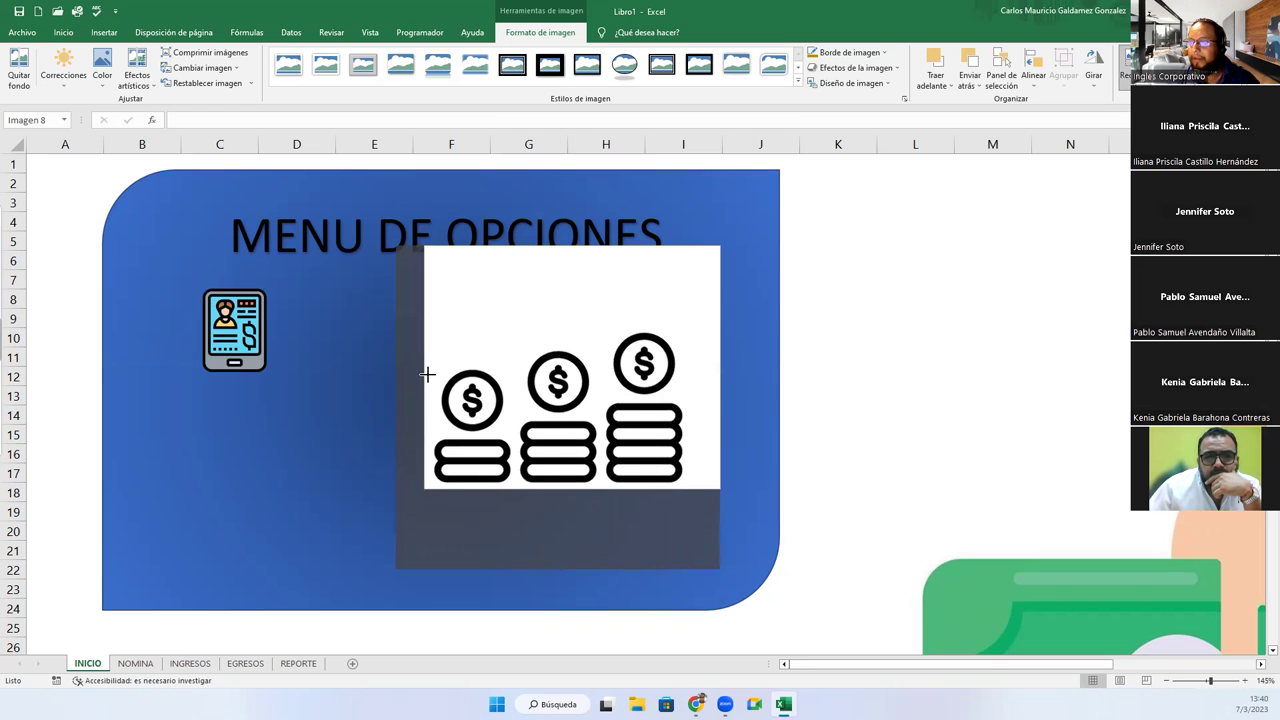
pyautogui.moveTo(720, 369); pyautogui.dragTo(686, 369)
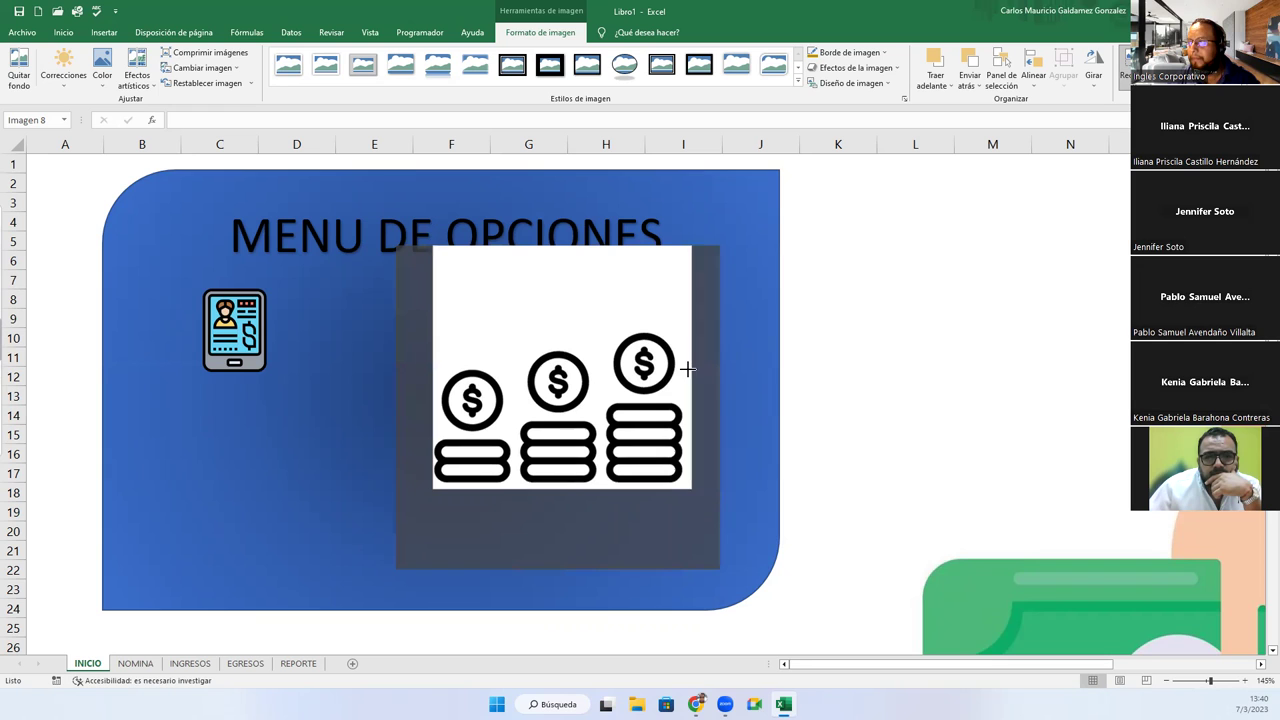
pyautogui.moveTo(559, 245); pyautogui.dragTo(555, 326)
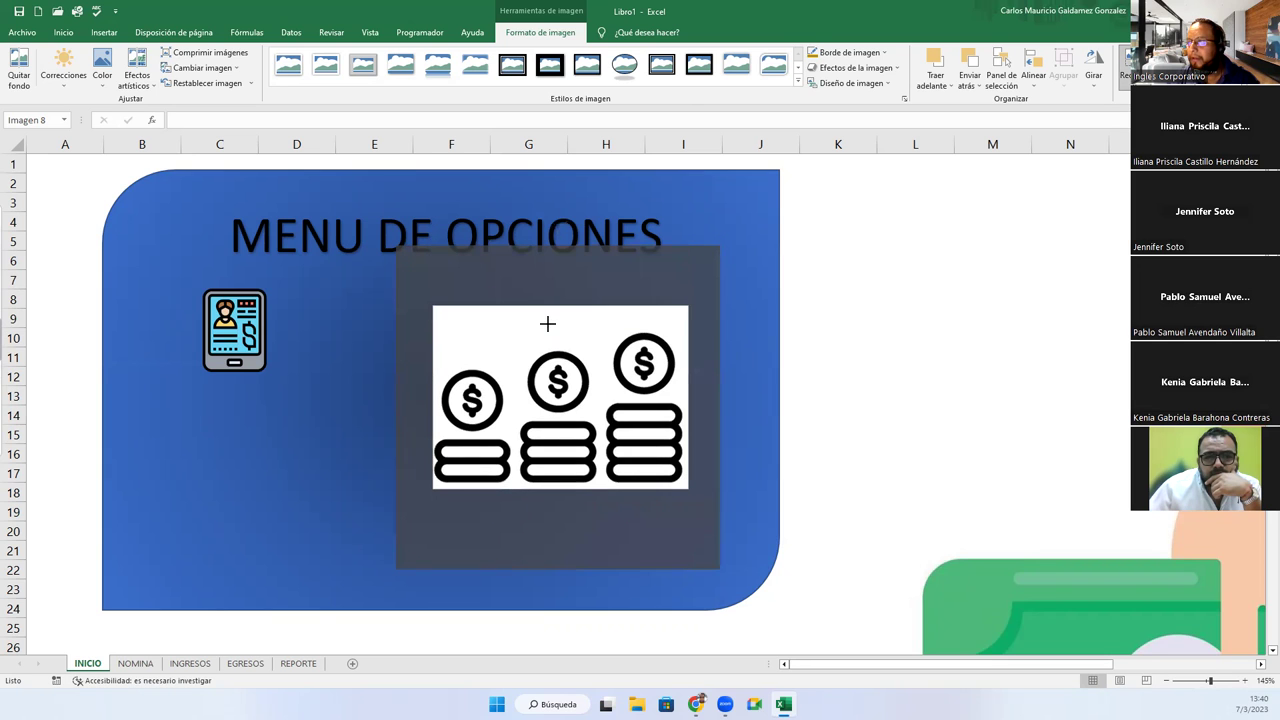
pyautogui.click(888, 401)
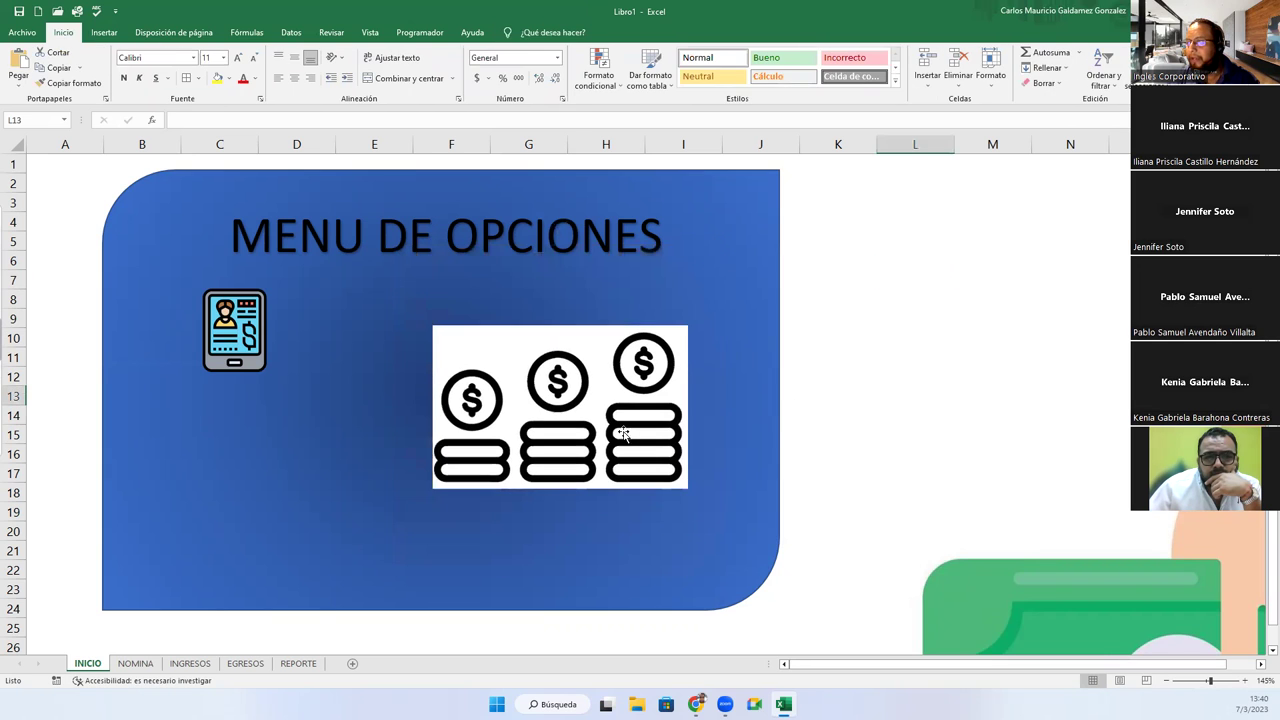
# Shrink the cropped coin picture and place it right of the tablet icon.
pyautogui.click(680, 482)
pyautogui.moveTo(685, 491)
pyautogui.mouseDown()
pyautogui.moveTo(564, 409)
pyautogui.moveTo(592, 358)
pyautogui.mouseUp()
pyautogui.moveTo(974, 589)
pyautogui.mouseDown()
pyautogui.moveTo(706, 371)
pyautogui.moveTo(749, 371)
pyautogui.mouseUp()
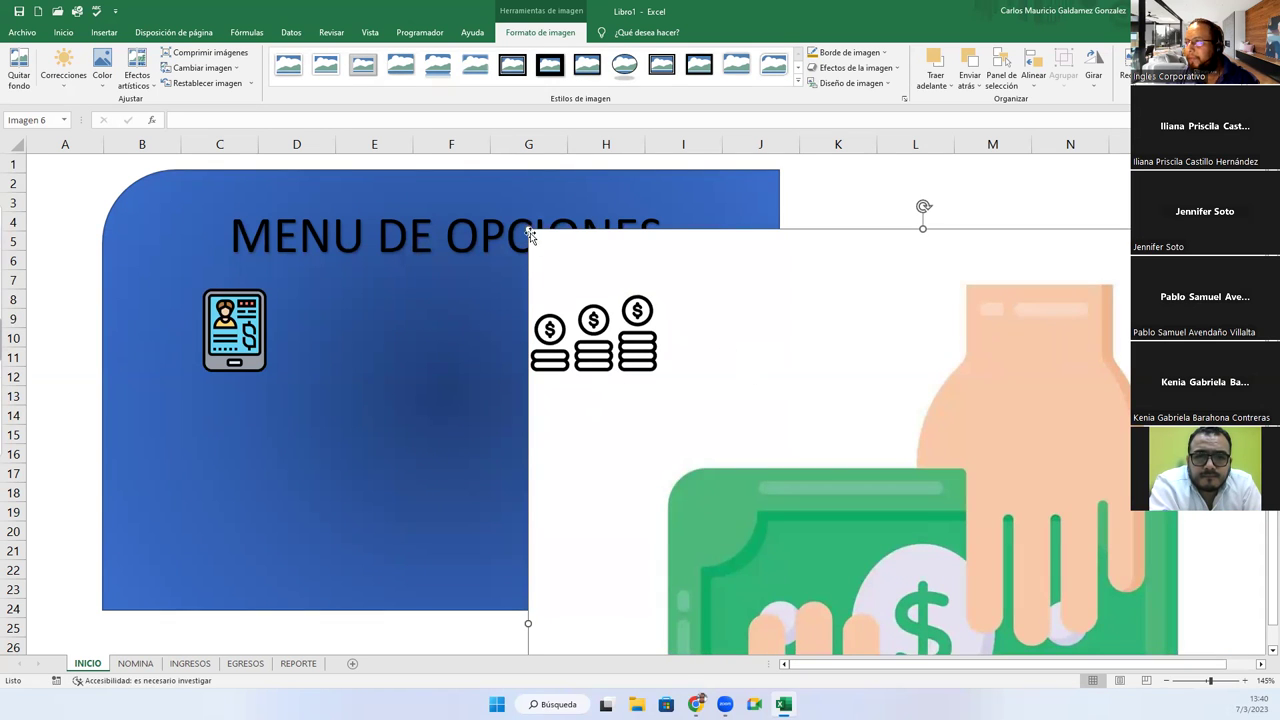
# Shrink the green money-exchange picture and move it inside the blue panel.
pyautogui.hotkey('ctrl', 'z')
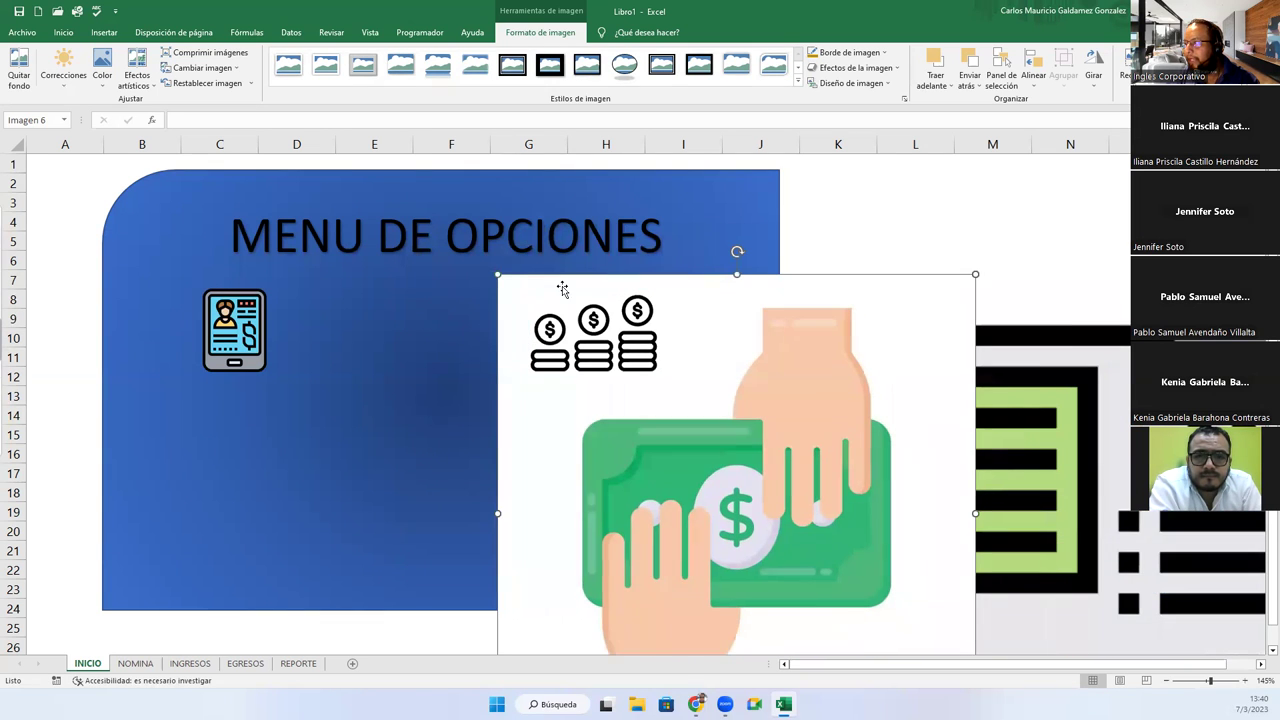
pyautogui.moveTo(497, 273); pyautogui.dragTo(720, 496)
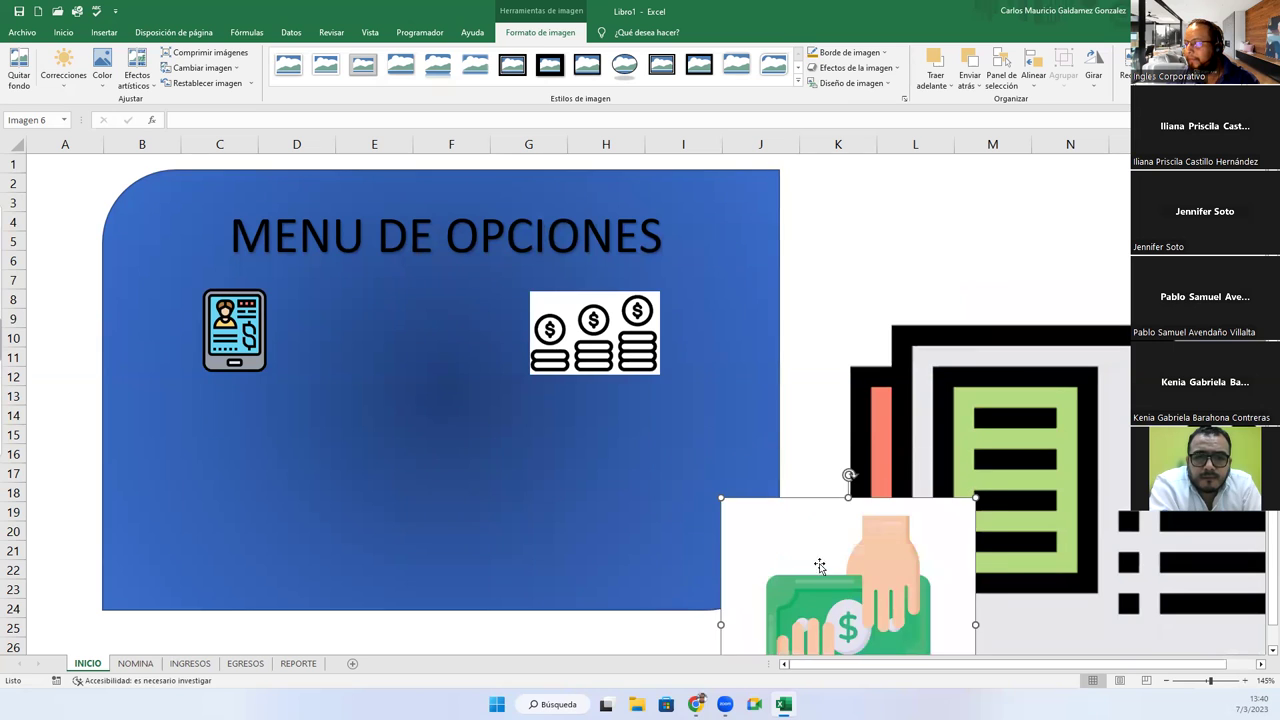
pyautogui.moveTo(840, 565); pyautogui.dragTo(719, 385)
pyautogui.moveTo(597, 314); pyautogui.dragTo(694, 409)
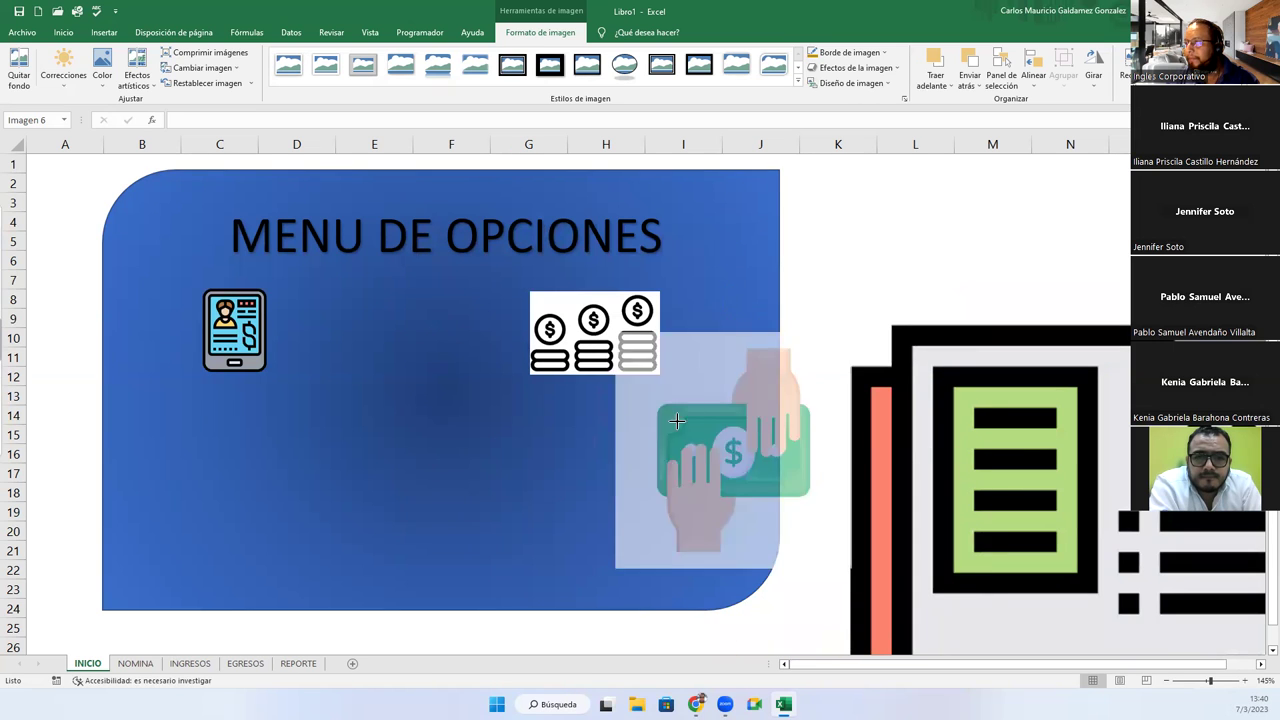
pyautogui.moveTo(748, 478); pyautogui.dragTo(382, 471)
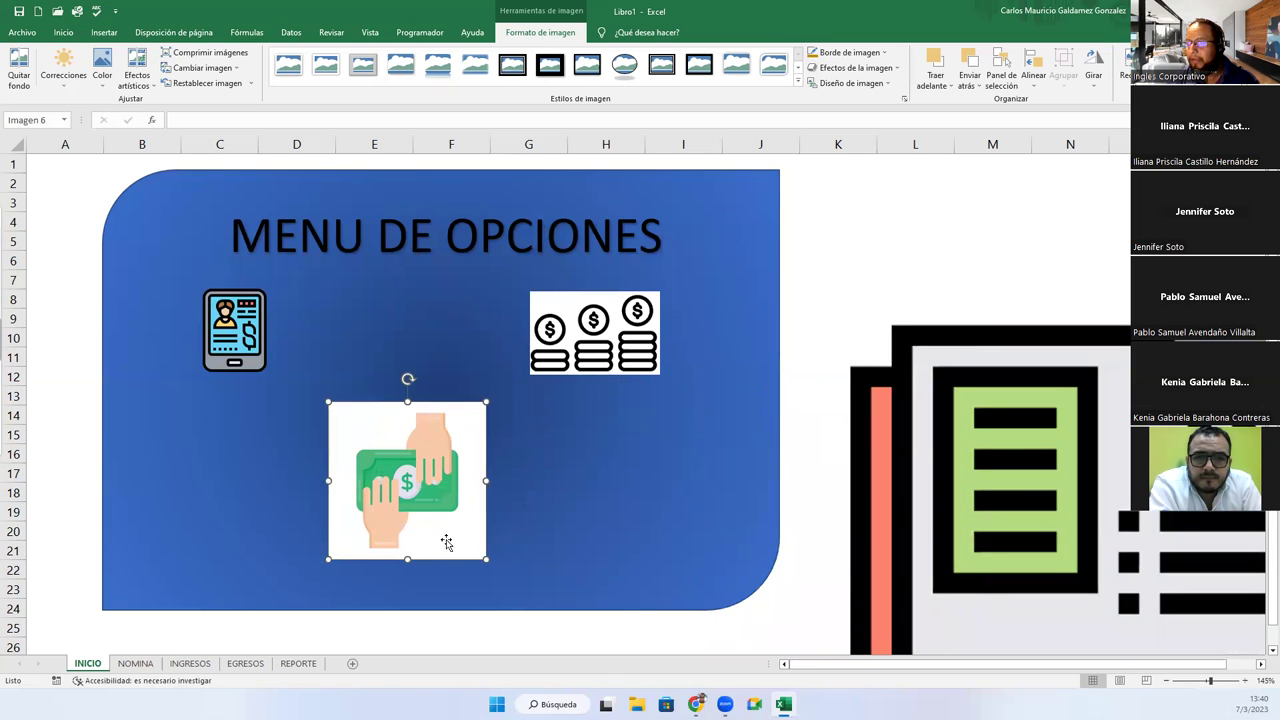
# Crop the money picture's edges and place it between the tablet and coin icons.
pyautogui.click(1130, 65)
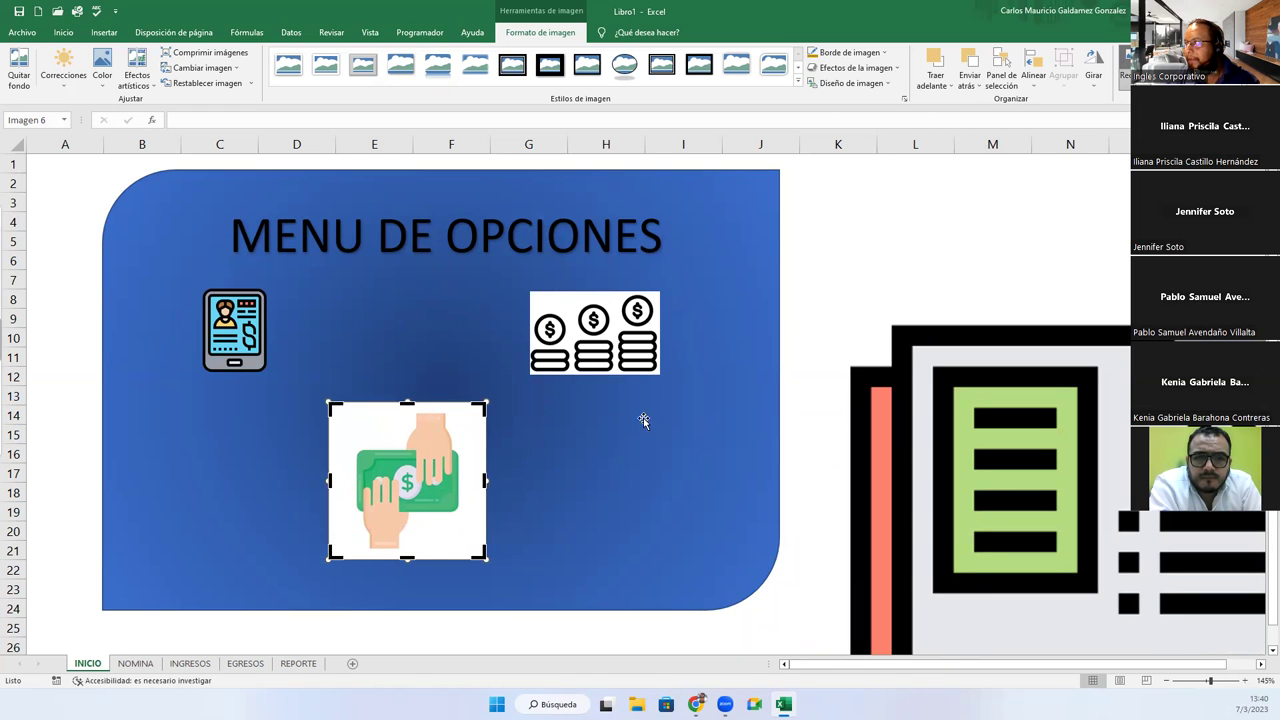
pyautogui.moveTo(408, 560); pyautogui.dragTo(410, 551)
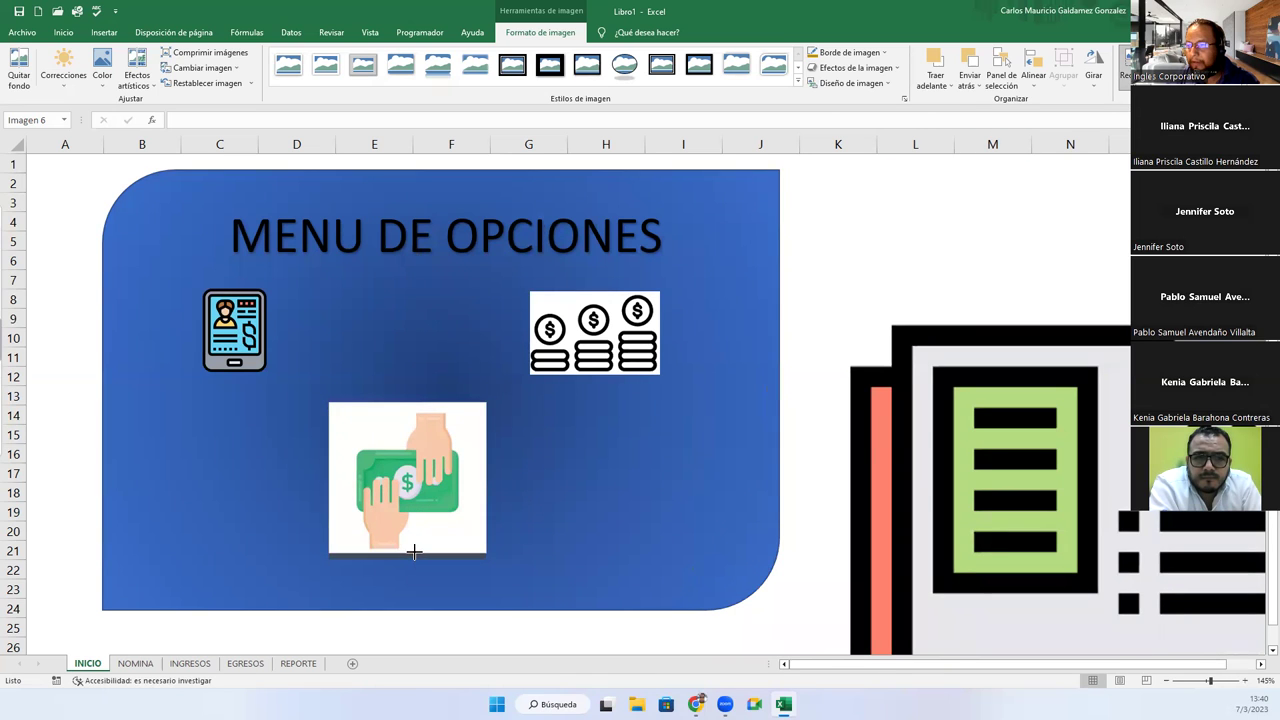
pyautogui.moveTo(329, 477); pyautogui.dragTo(354, 477)
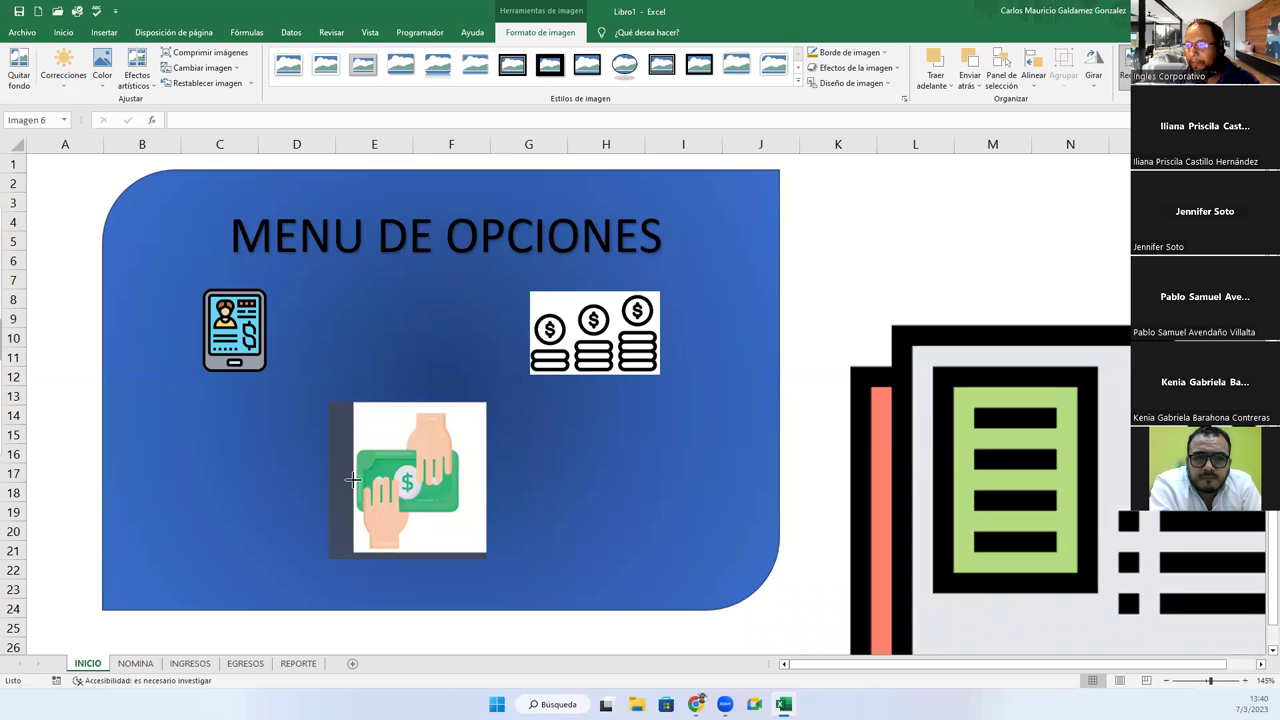
pyautogui.moveTo(486, 479); pyautogui.dragTo(459, 479)
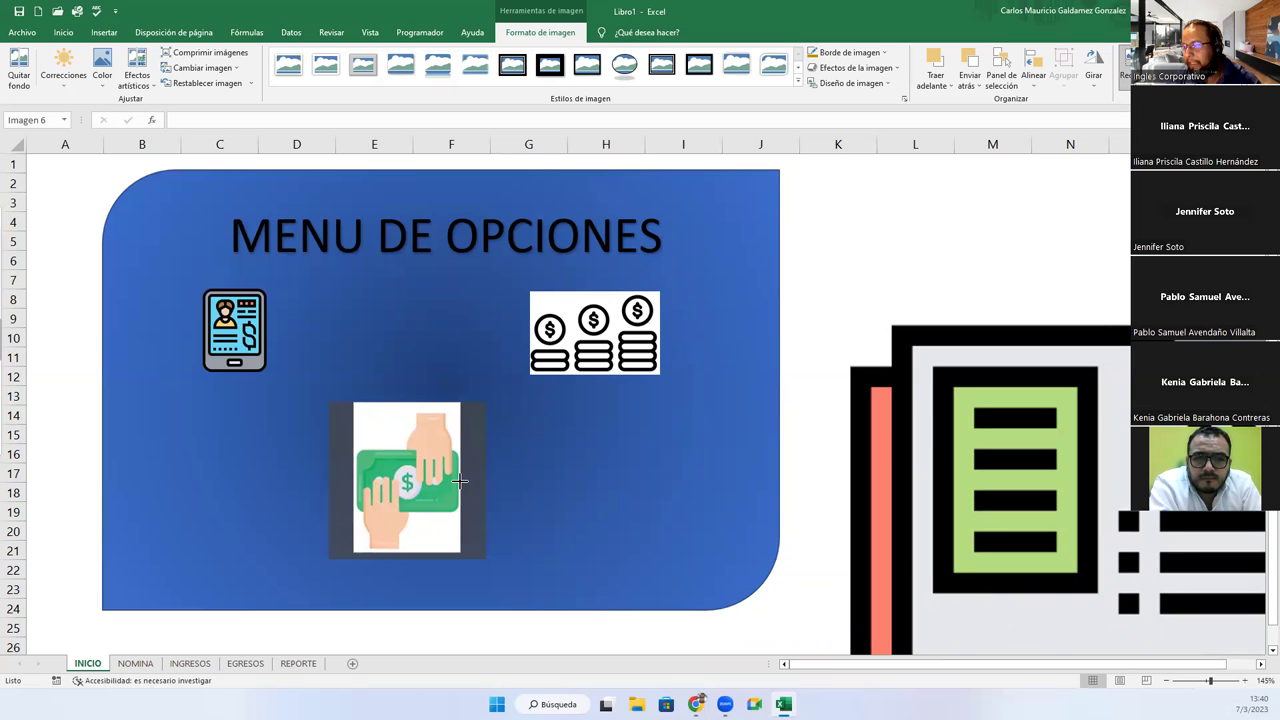
pyautogui.moveTo(407, 403); pyautogui.dragTo(407, 411)
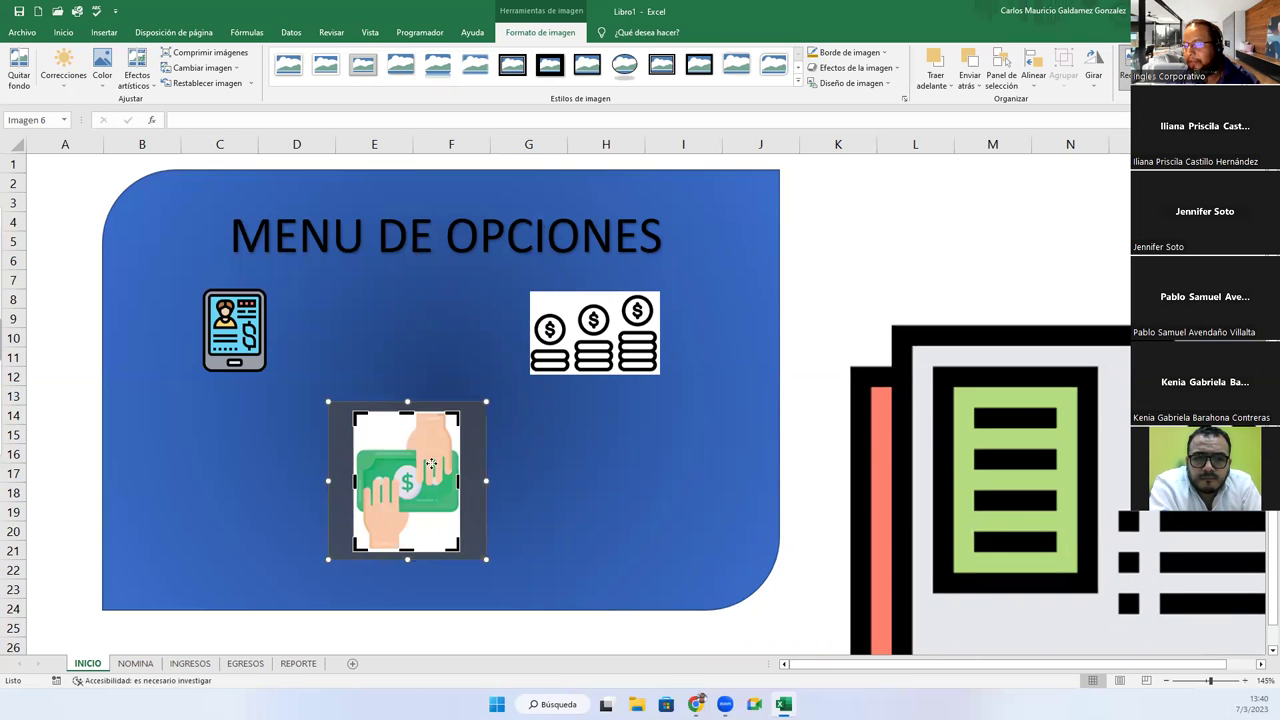
pyautogui.click(428, 621)
pyautogui.moveTo(408, 507); pyautogui.dragTo(399, 380)
pyautogui.doubleClick(422, 390)
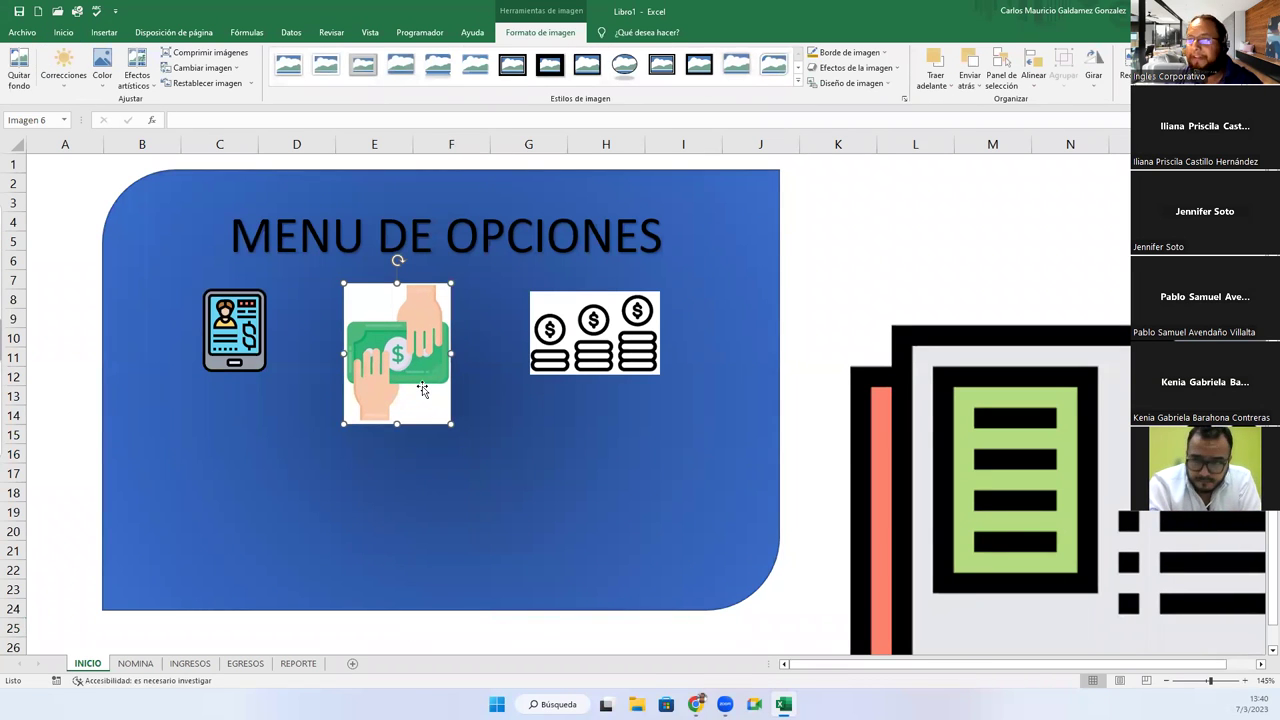
# Remove the money-exchange picture's white background with Quitar fondo, then make it slightly smaller.
pyautogui.click(13, 73)
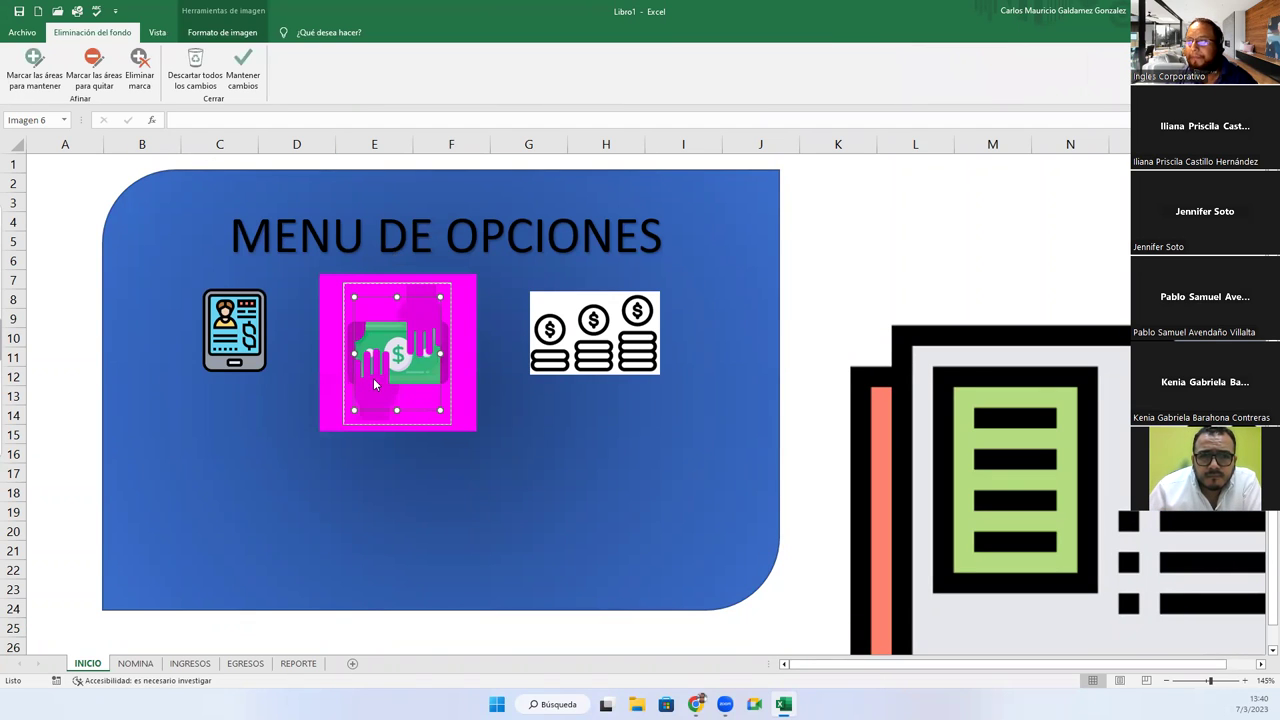
pyautogui.moveTo(354, 408); pyautogui.dragTo(344, 422)
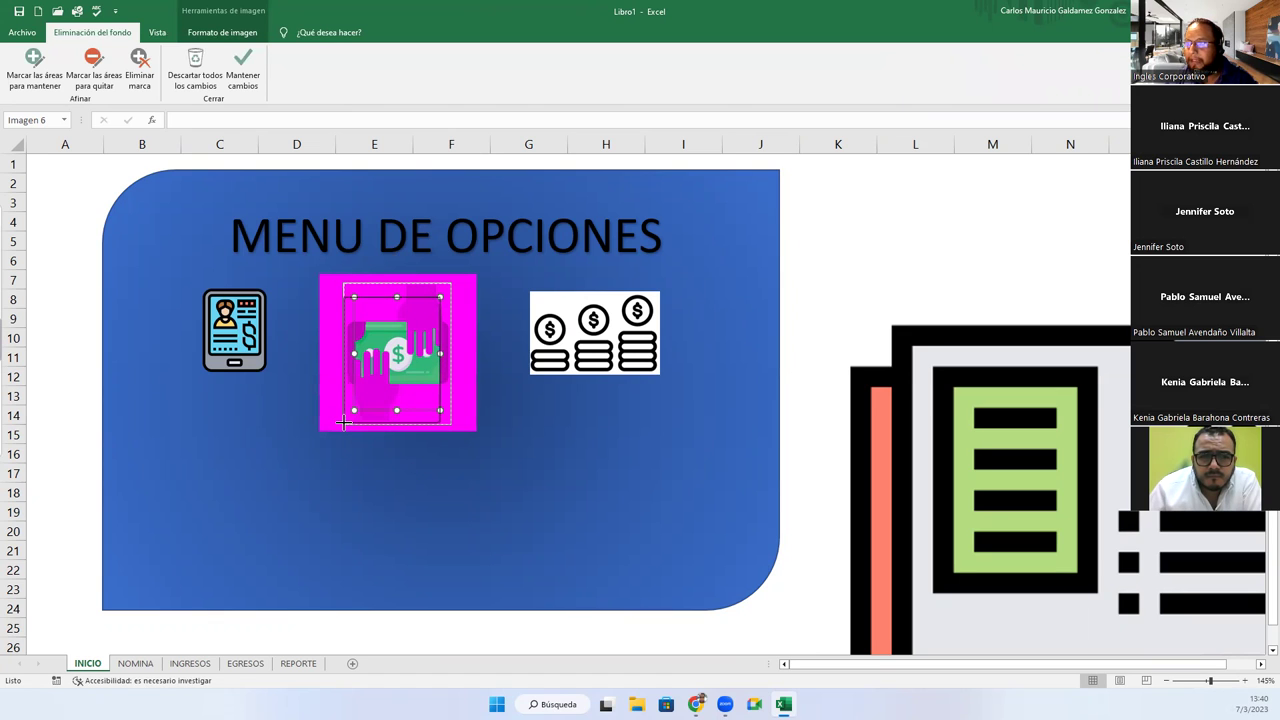
pyautogui.moveTo(441, 296); pyautogui.dragTo(451, 285)
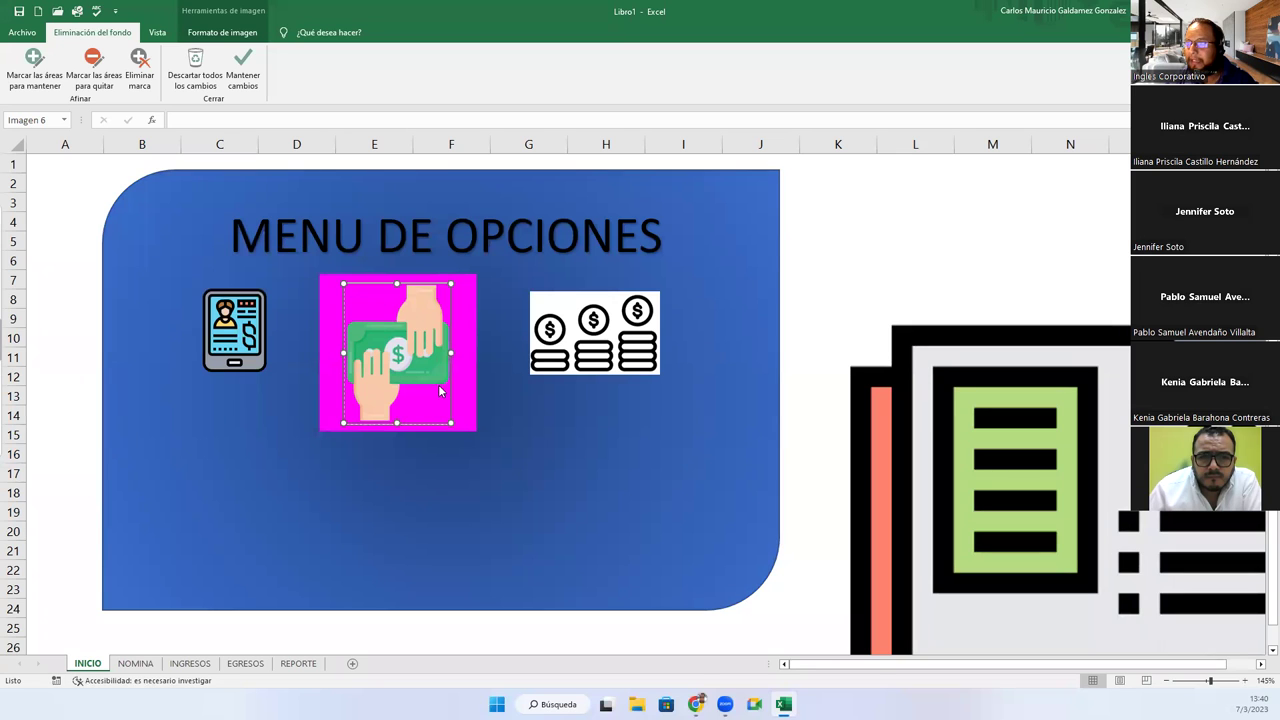
pyautogui.click(384, 632)
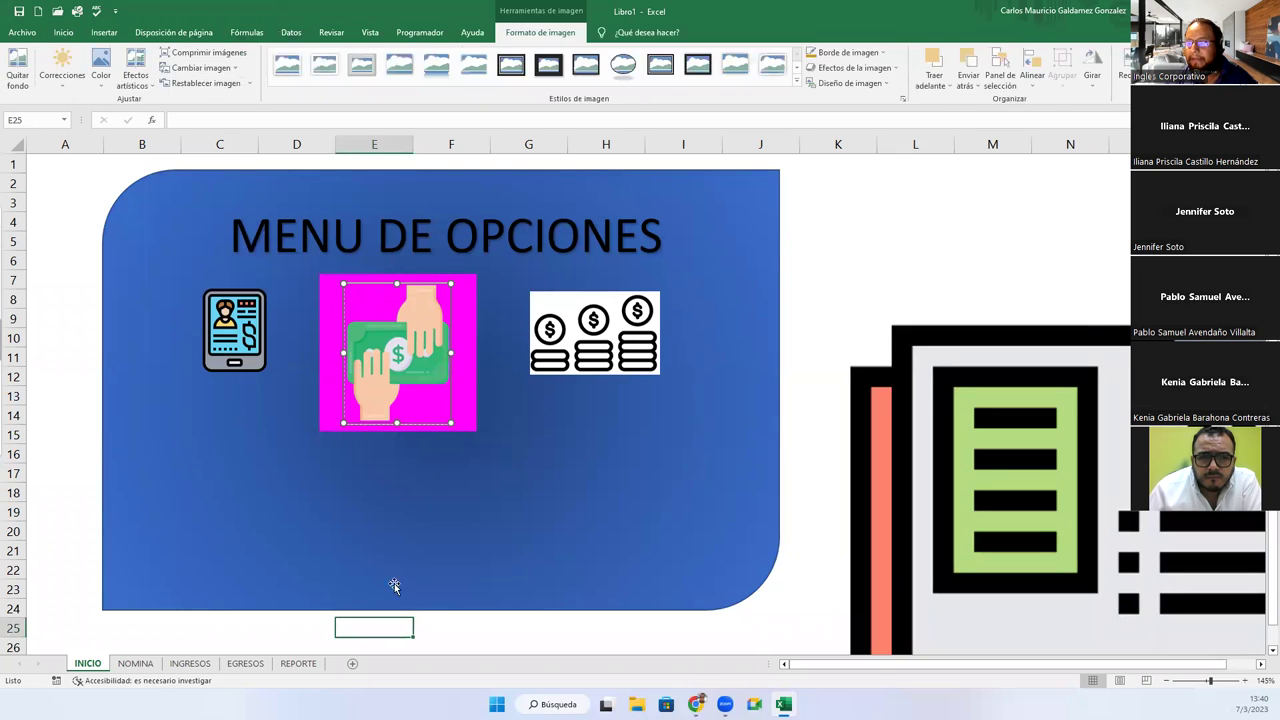
pyautogui.click(398, 370)
pyautogui.moveTo(450, 424); pyautogui.dragTo(375, 337)
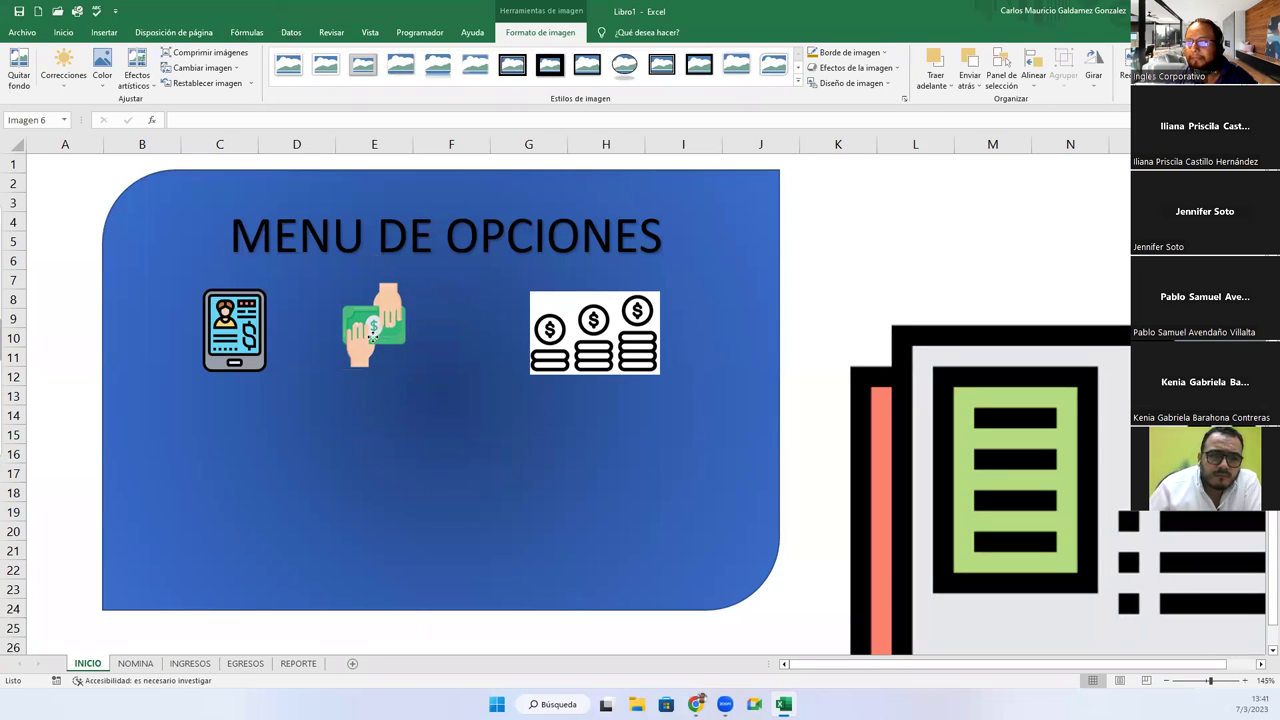
pyautogui.click(581, 352)
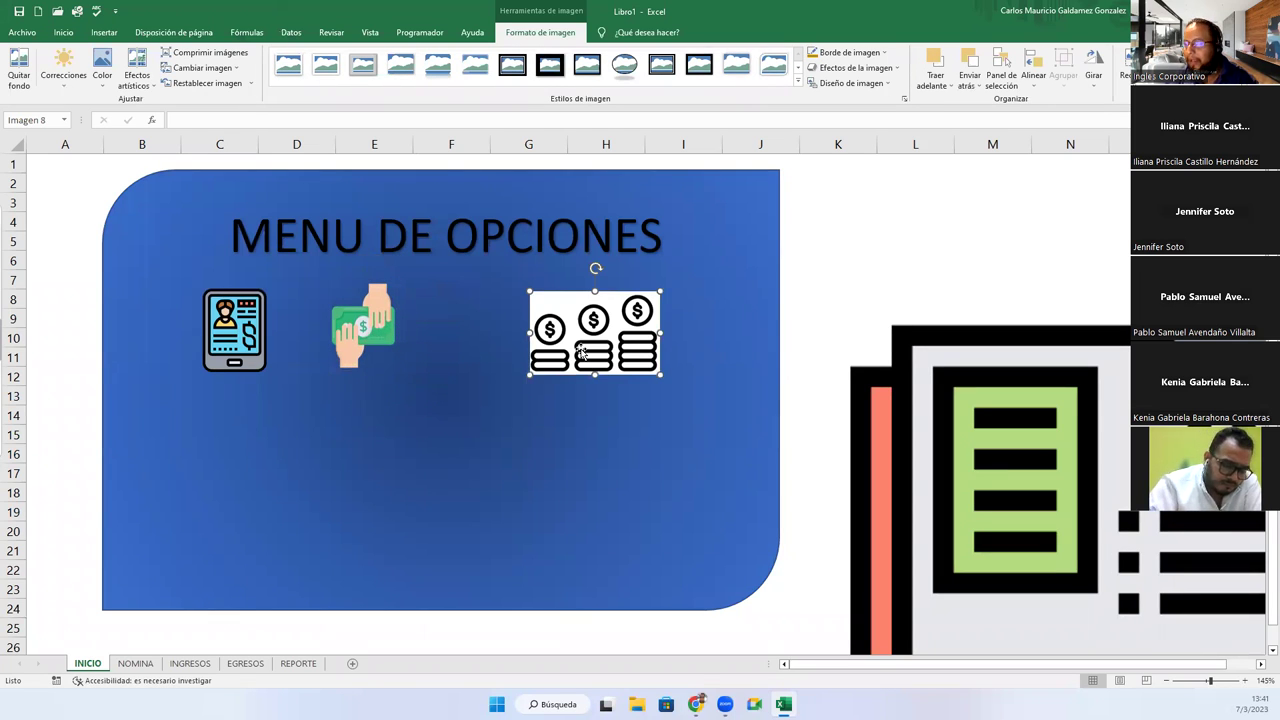
# Start Quitar fondo on the coins picture, widen the marquee, and mark the middle and left stacks to keep.
pyautogui.click(19, 68)
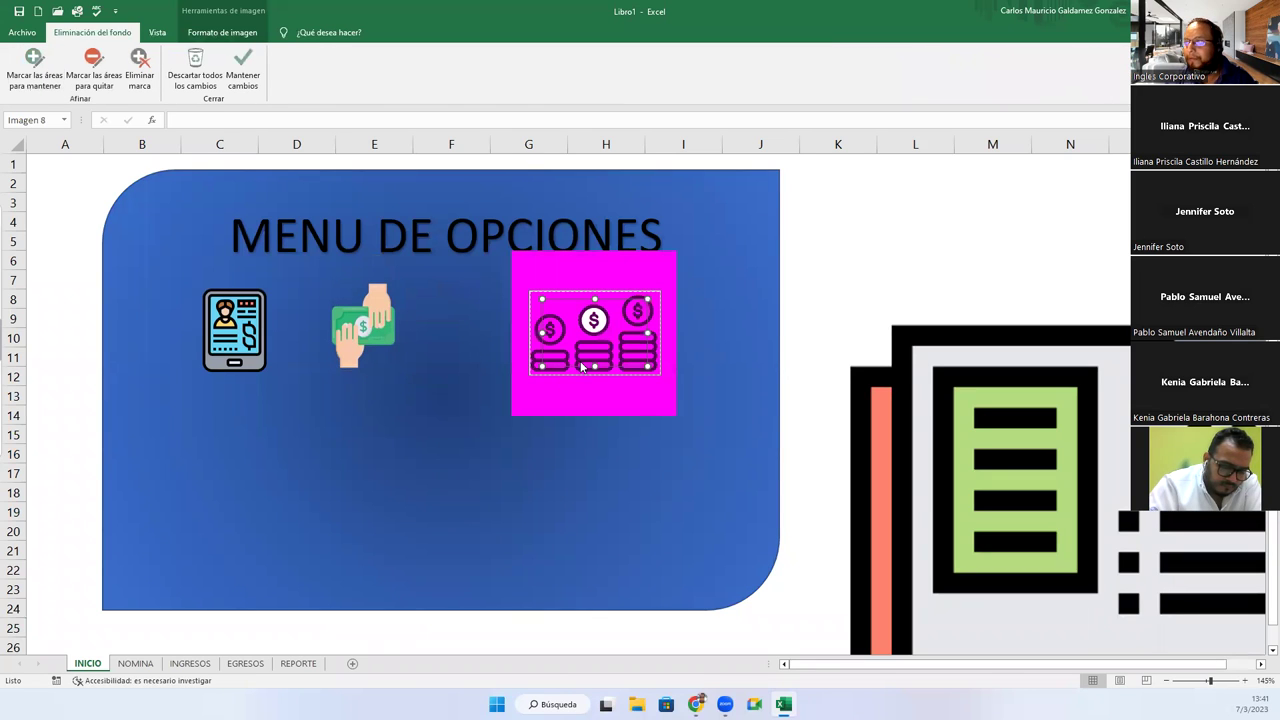
pyautogui.moveTo(540, 330); pyautogui.dragTo(531, 330)
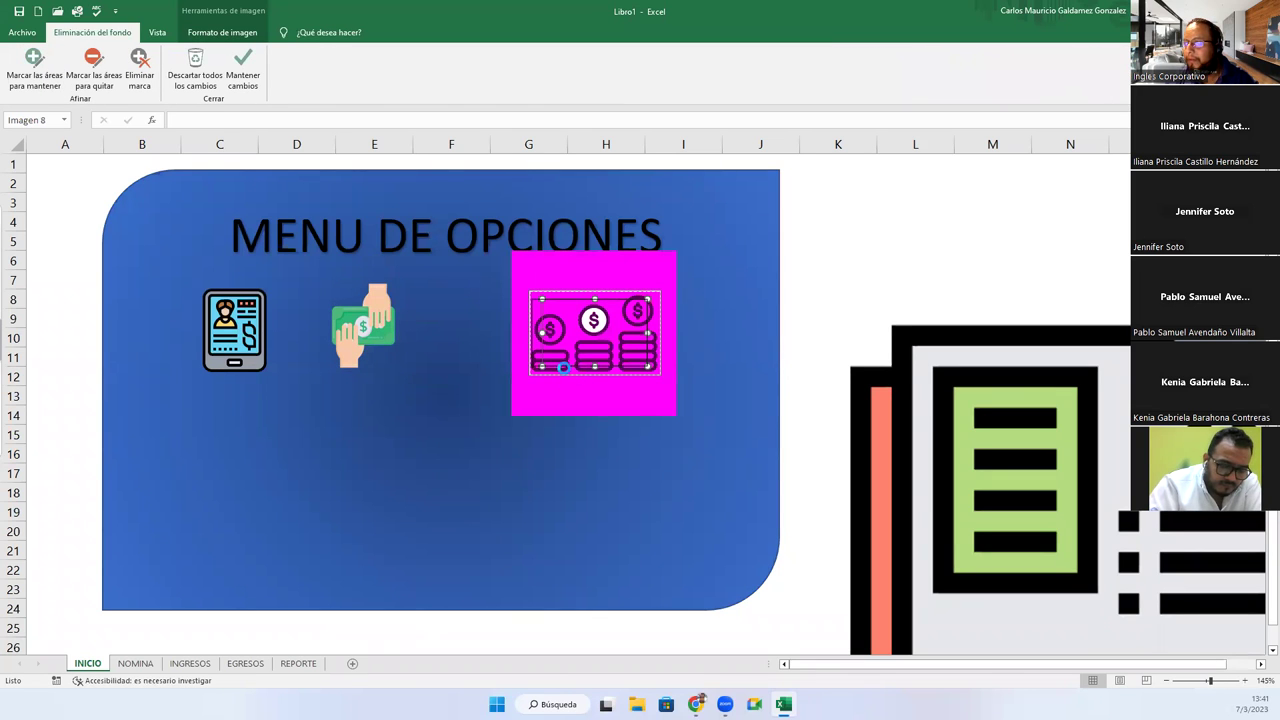
pyautogui.moveTo(589, 369); pyautogui.dragTo(589, 375)
pyautogui.moveTo(647, 336); pyautogui.dragTo(657, 340)
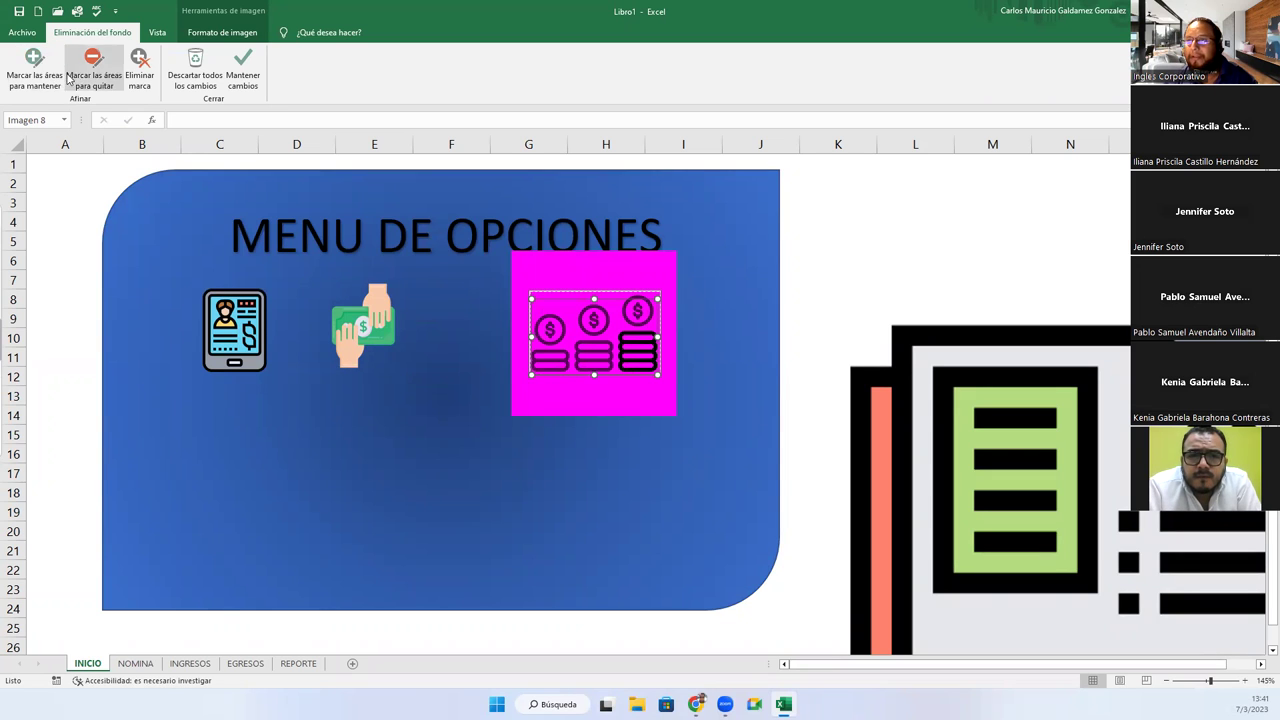
pyautogui.click(33, 70)
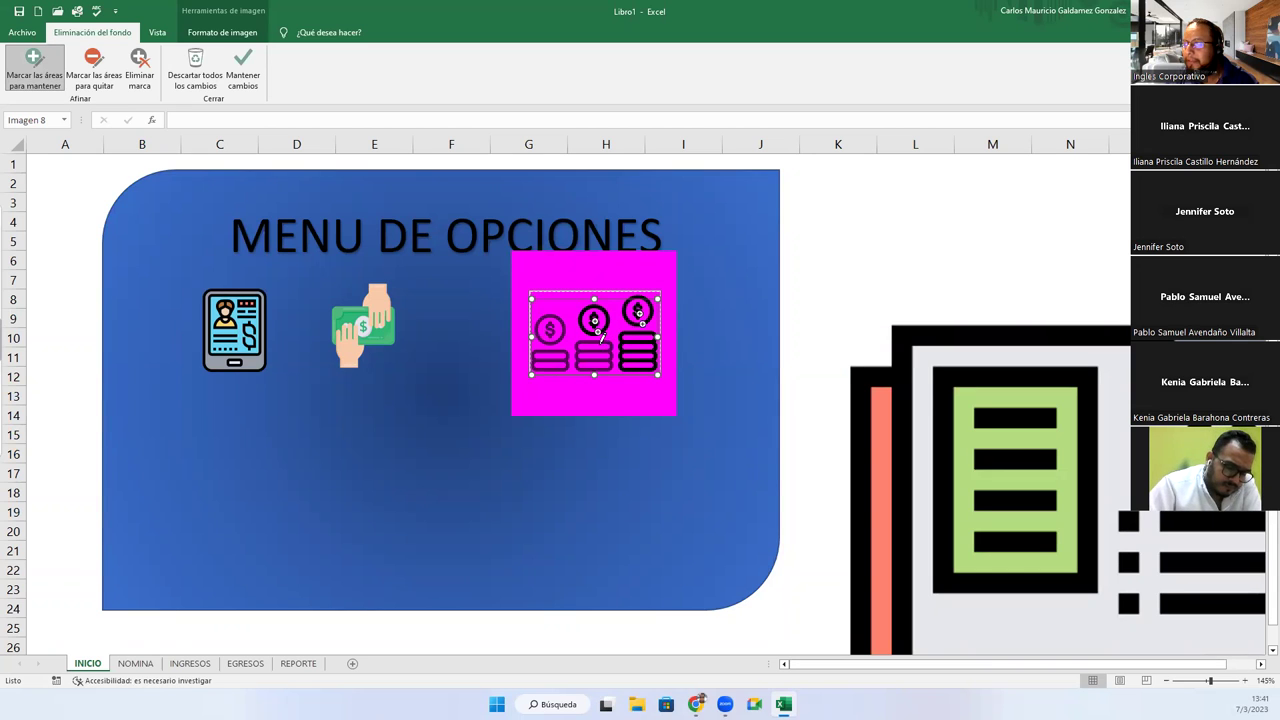
pyautogui.click(598, 342)
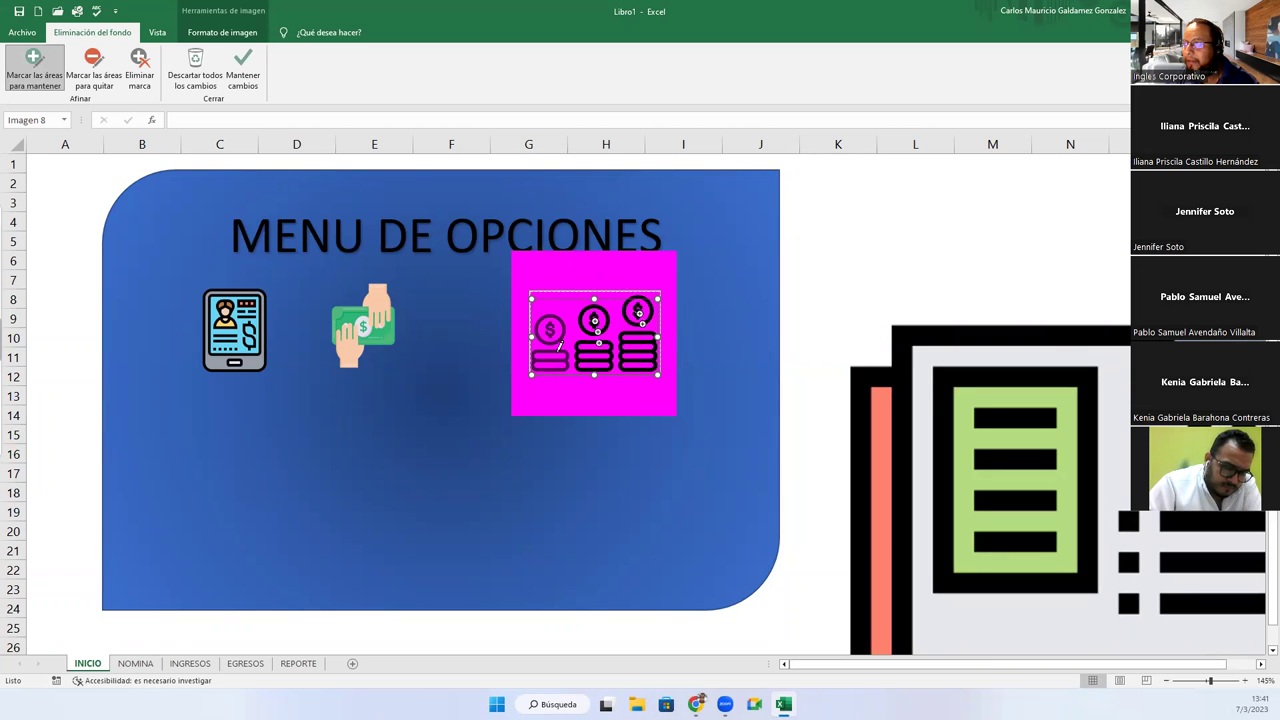
pyautogui.click(557, 352)
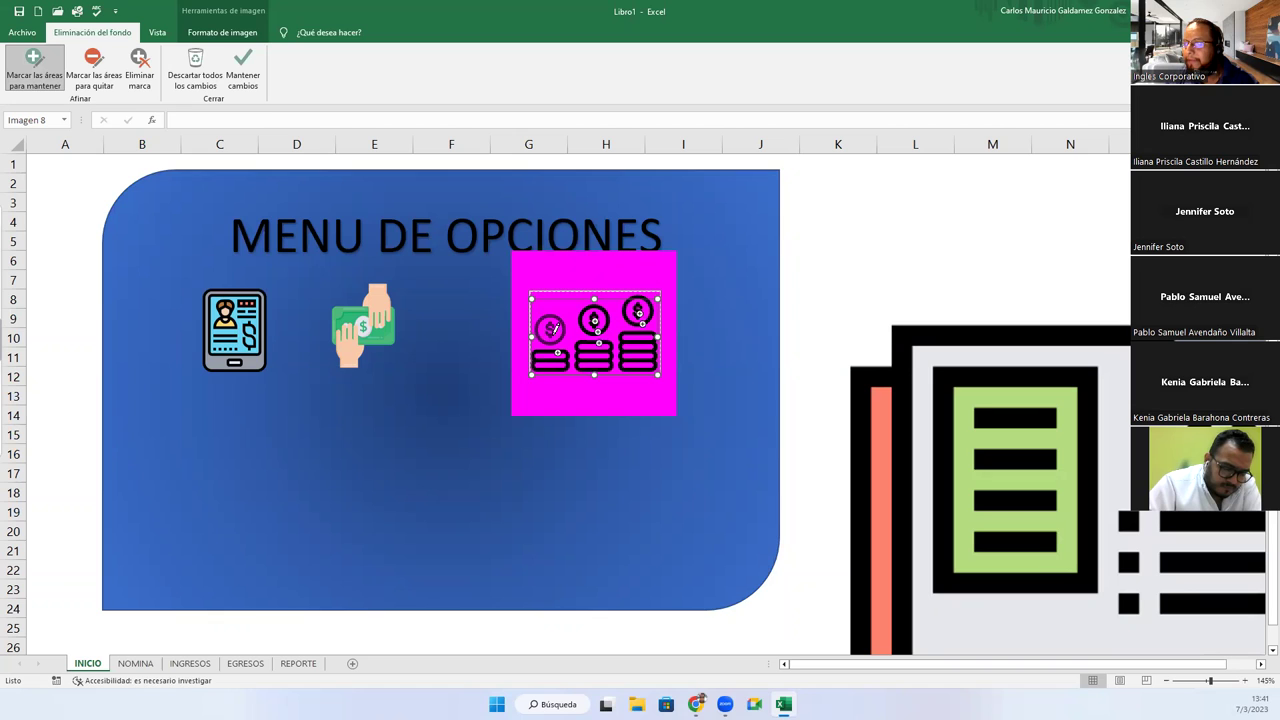
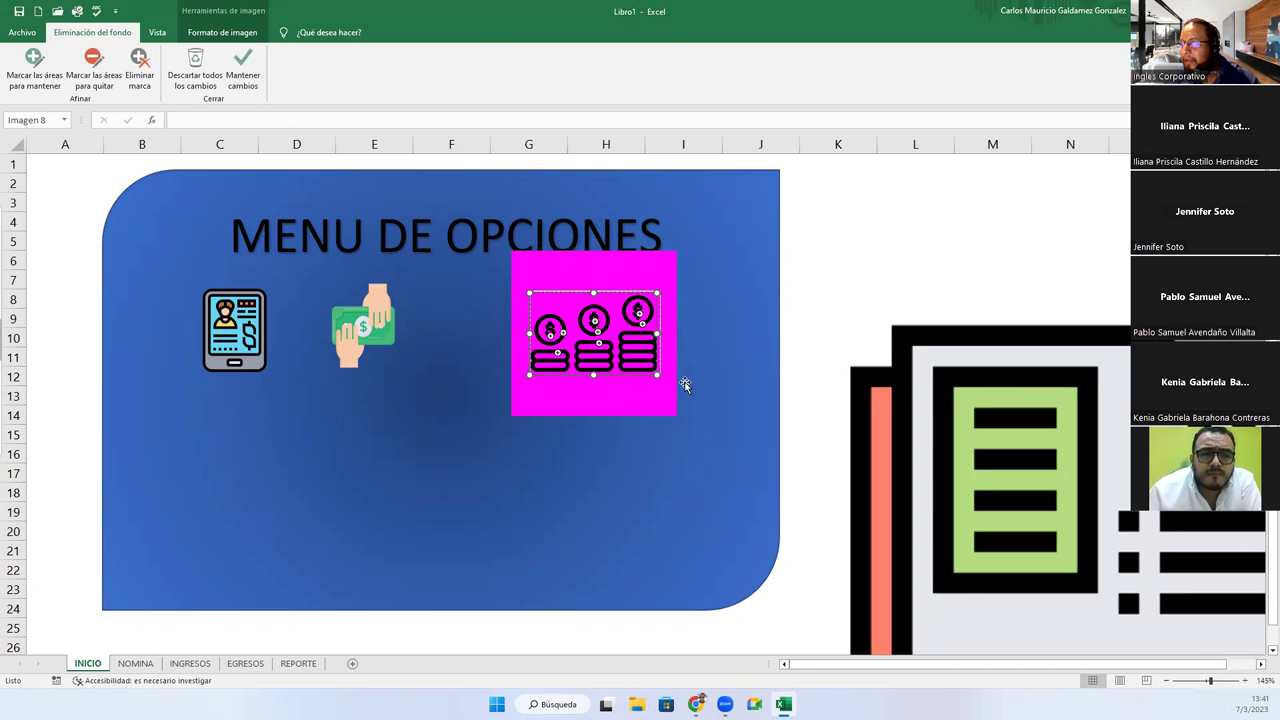
# Keep the coins icon's background removal and shrink the coins and report images.
pyautogui.click(755, 333)
pyautogui.click(640, 355)
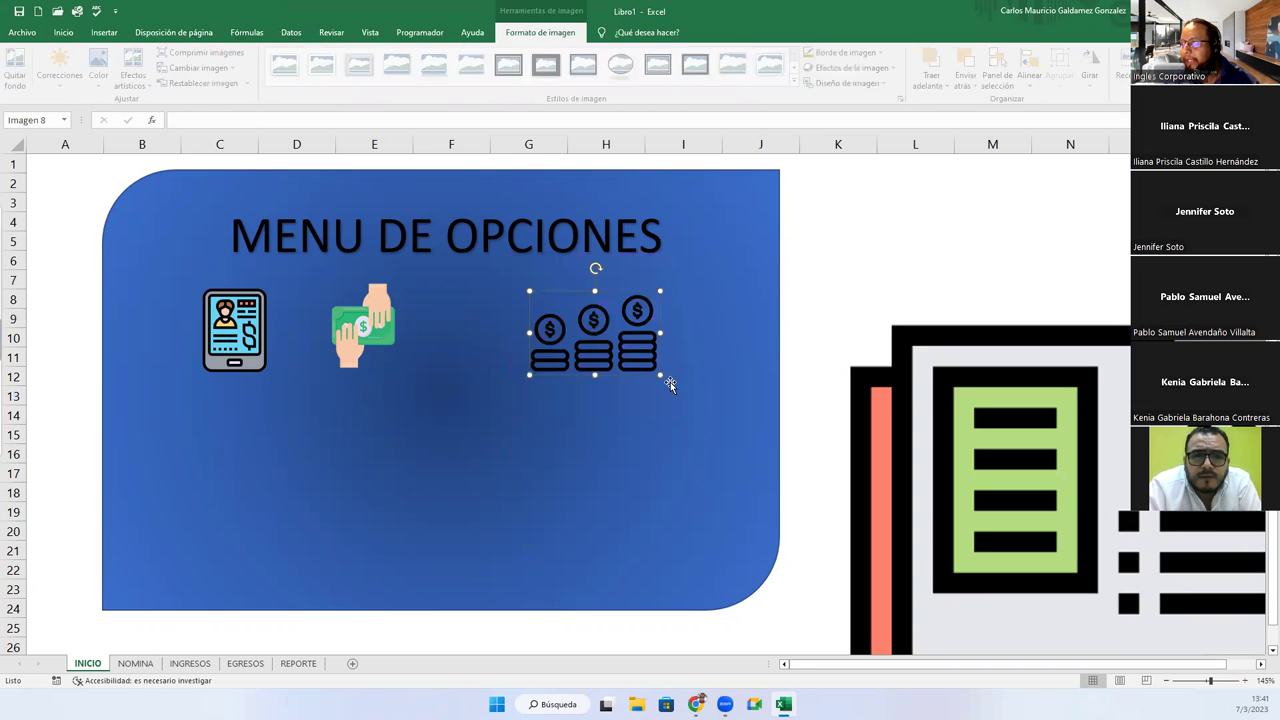
pyautogui.moveTo(670, 382); pyautogui.dragTo(596, 357)
pyautogui.moveTo(1015, 418); pyautogui.dragTo(764, 341)
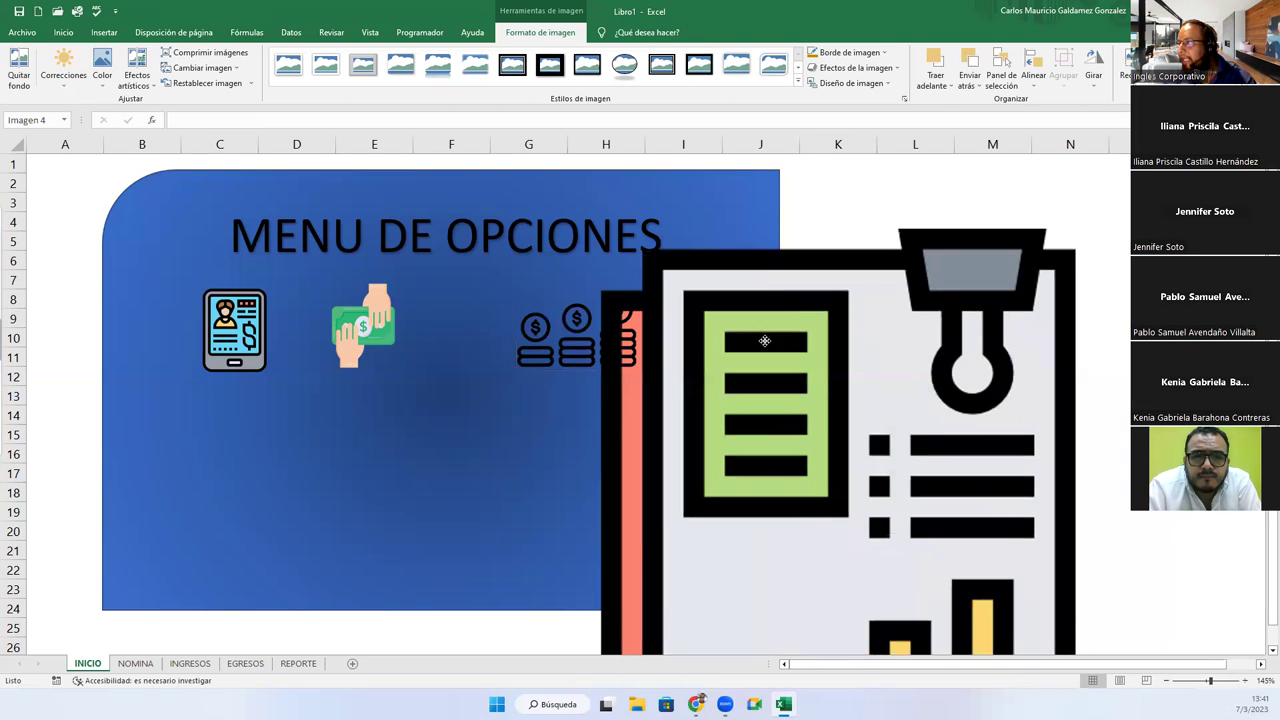
pyautogui.moveTo(517, 228); pyautogui.dragTo(857, 568)
pyautogui.moveTo(1038, 617); pyautogui.dragTo(940, 280)
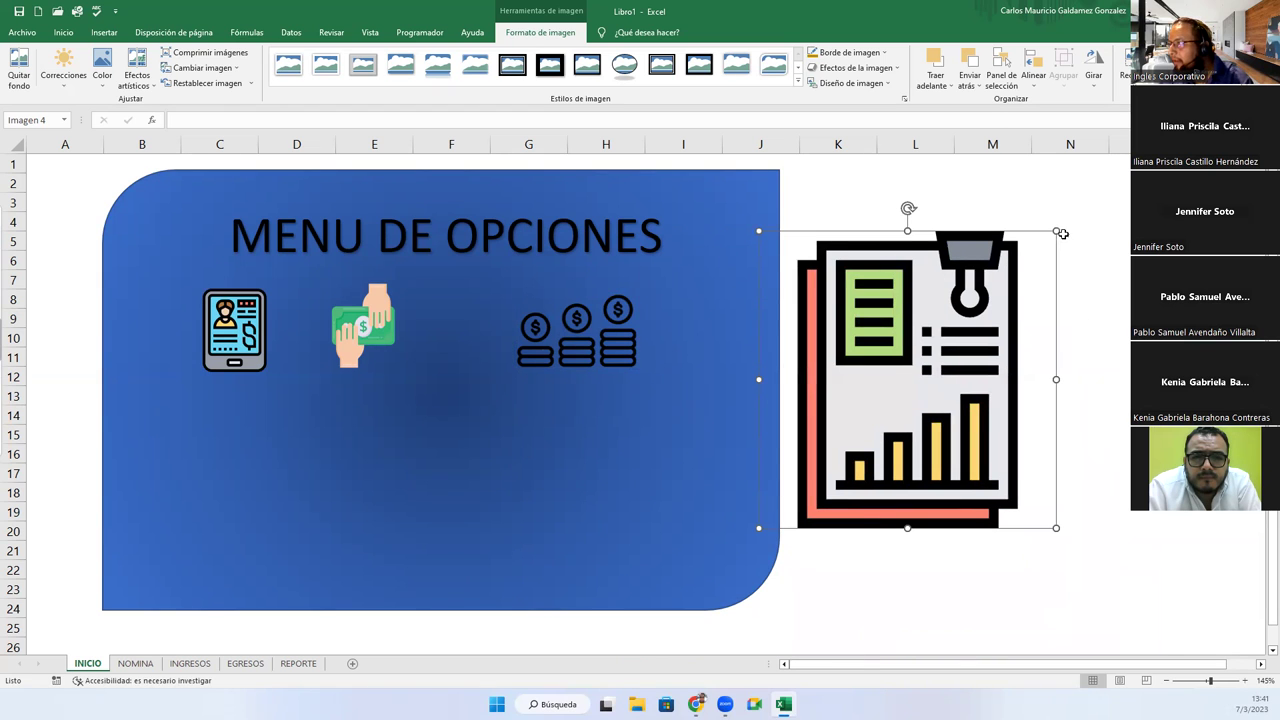
pyautogui.moveTo(1056, 231); pyautogui.dragTo(941, 345)
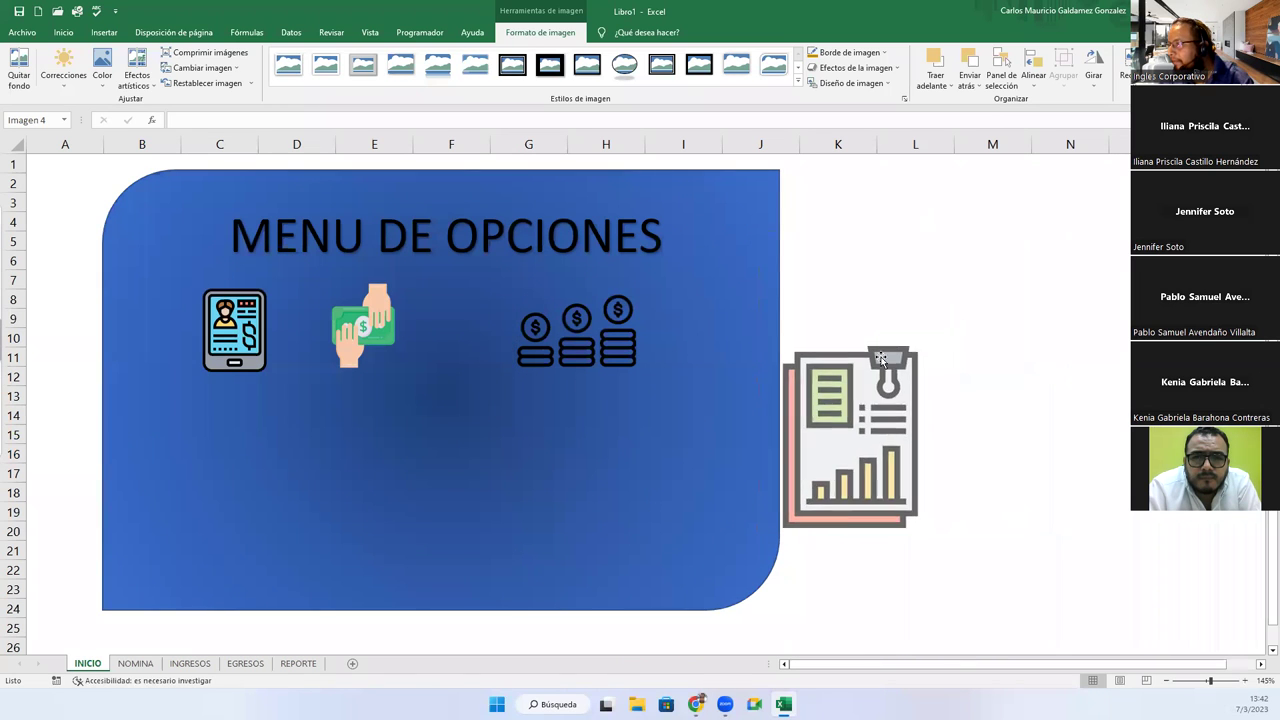
# Crop the report image on its left and right sides.
pyautogui.click(1125, 65)
pyautogui.moveTo(936, 436); pyautogui.dragTo(921, 437)
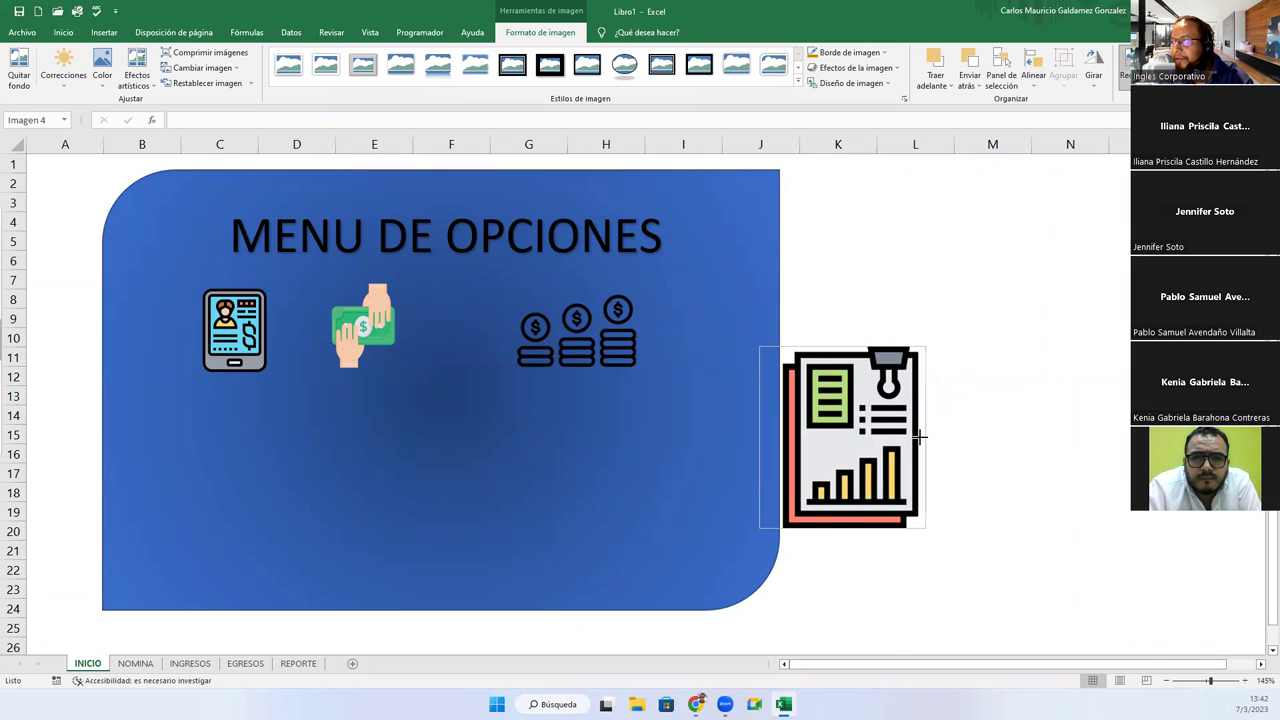
pyautogui.moveTo(764, 437); pyautogui.dragTo(779, 437)
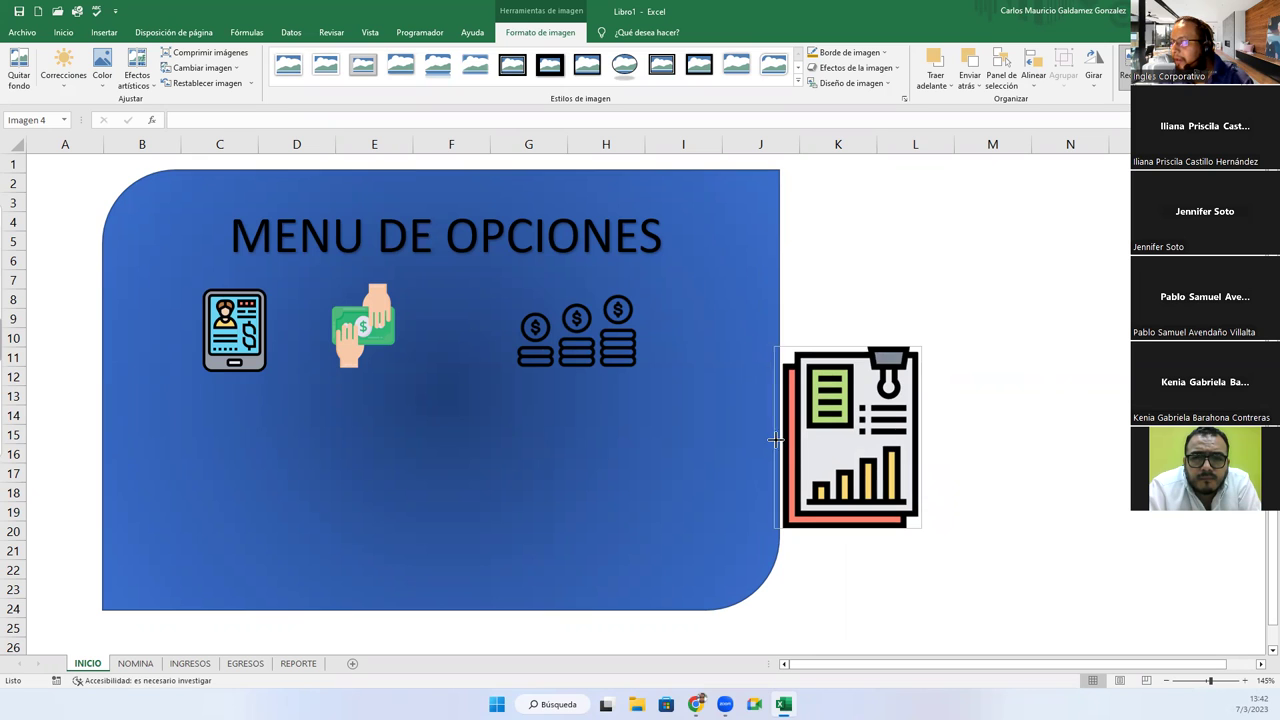
pyautogui.click(1018, 467)
# Arrange the report, coins and money-hands icons into a new layout on the blue panel.
pyautogui.moveTo(916, 528)
pyautogui.mouseDown()
pyautogui.moveTo(564, 557)
pyautogui.moveTo(478, 433)
pyautogui.moveTo(460, 330)
pyautogui.mouseUp()
pyautogui.moveTo(571, 364); pyautogui.dragTo(474, 481)
pyautogui.moveTo(484, 364); pyautogui.dragTo(675, 379)
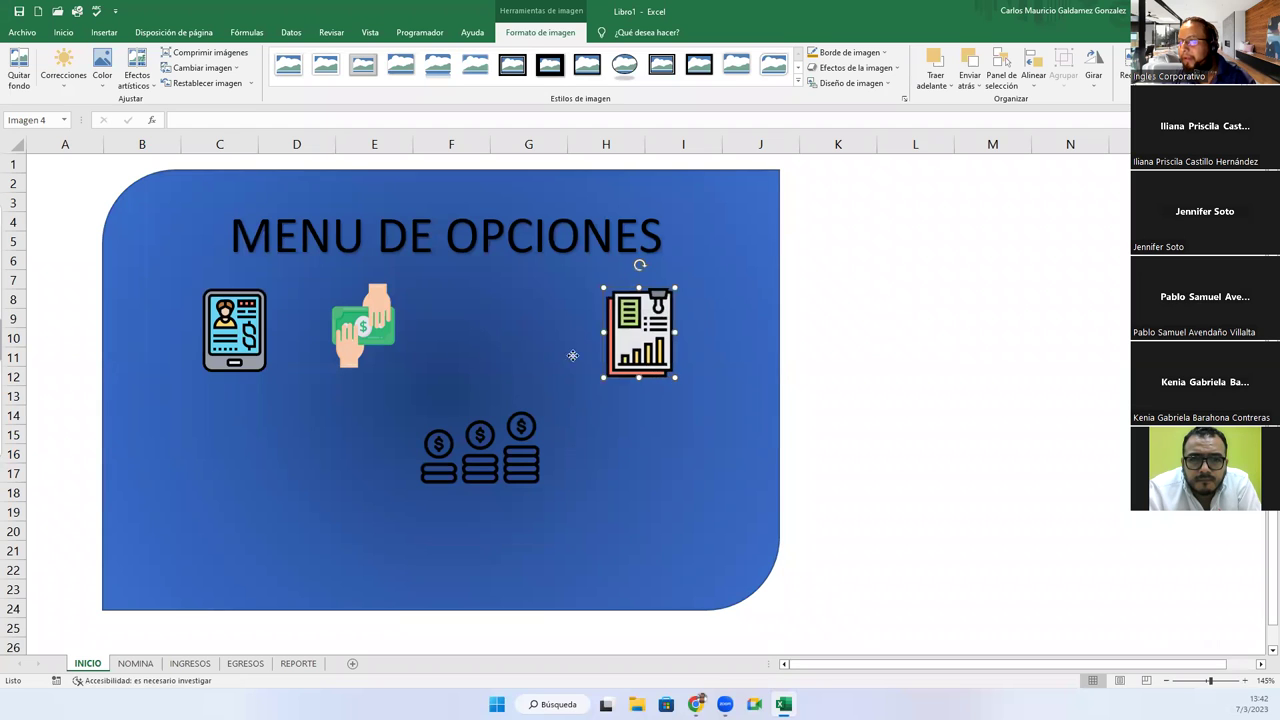
pyautogui.moveTo(640, 335); pyautogui.dragTo(603, 403)
pyautogui.moveTo(653, 479); pyautogui.dragTo(656, 530)
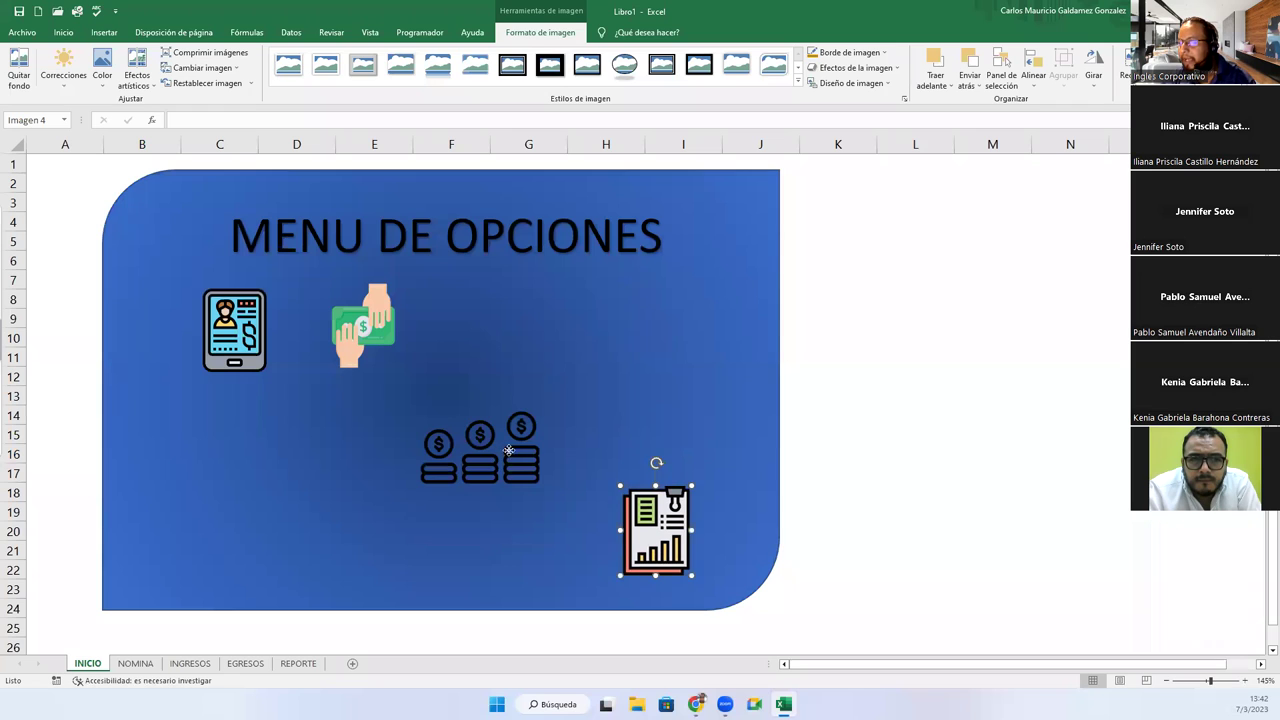
pyautogui.moveTo(508, 451); pyautogui.dragTo(622, 337)
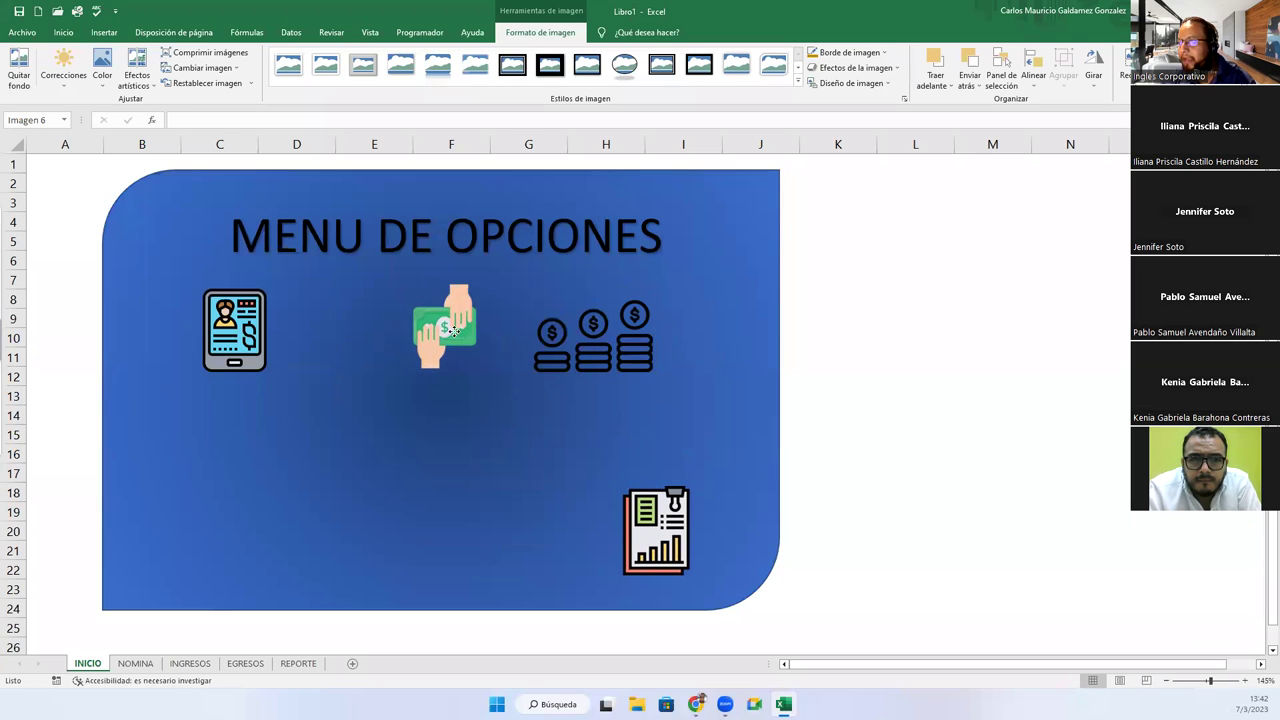
pyautogui.moveTo(393, 334); pyautogui.dragTo(456, 341)
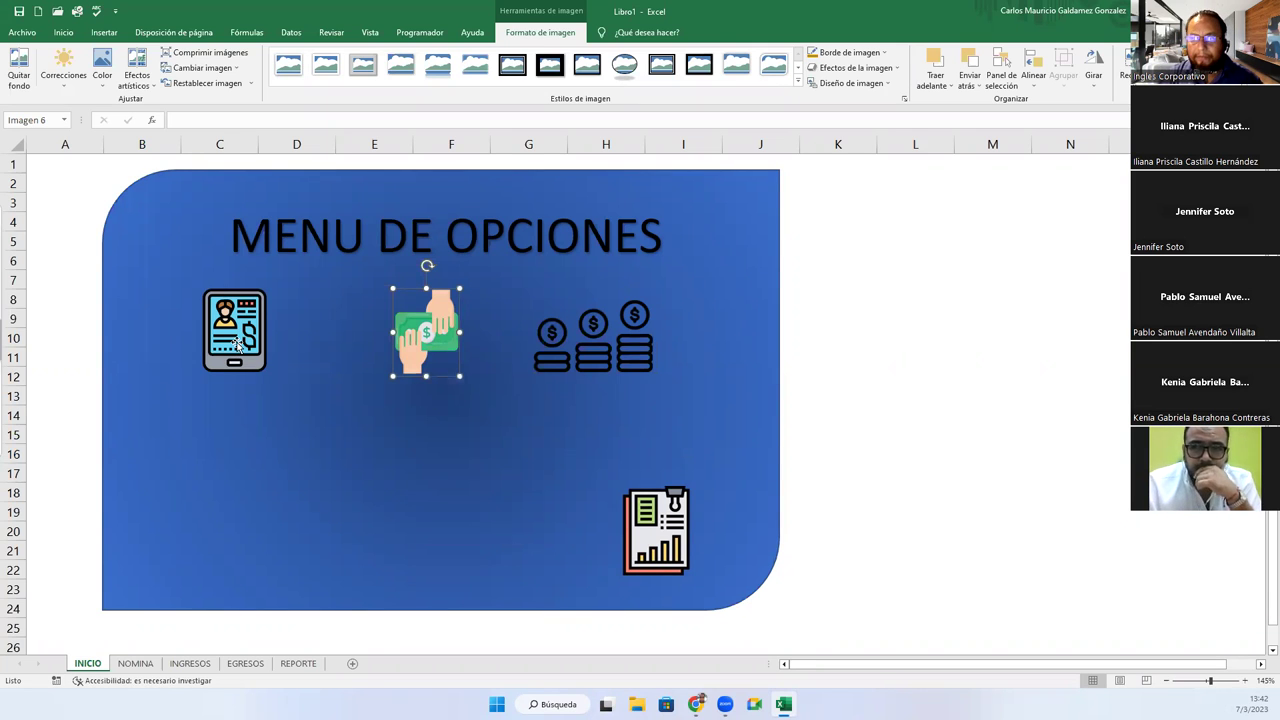
# Distribute the tablet, money-hands and coins icons horizontally and shift the row right.
pyautogui.click(236, 352)
pyautogui.keyDown('ctrl'); pyautogui.click(414, 343); pyautogui.keyUp('ctrl')
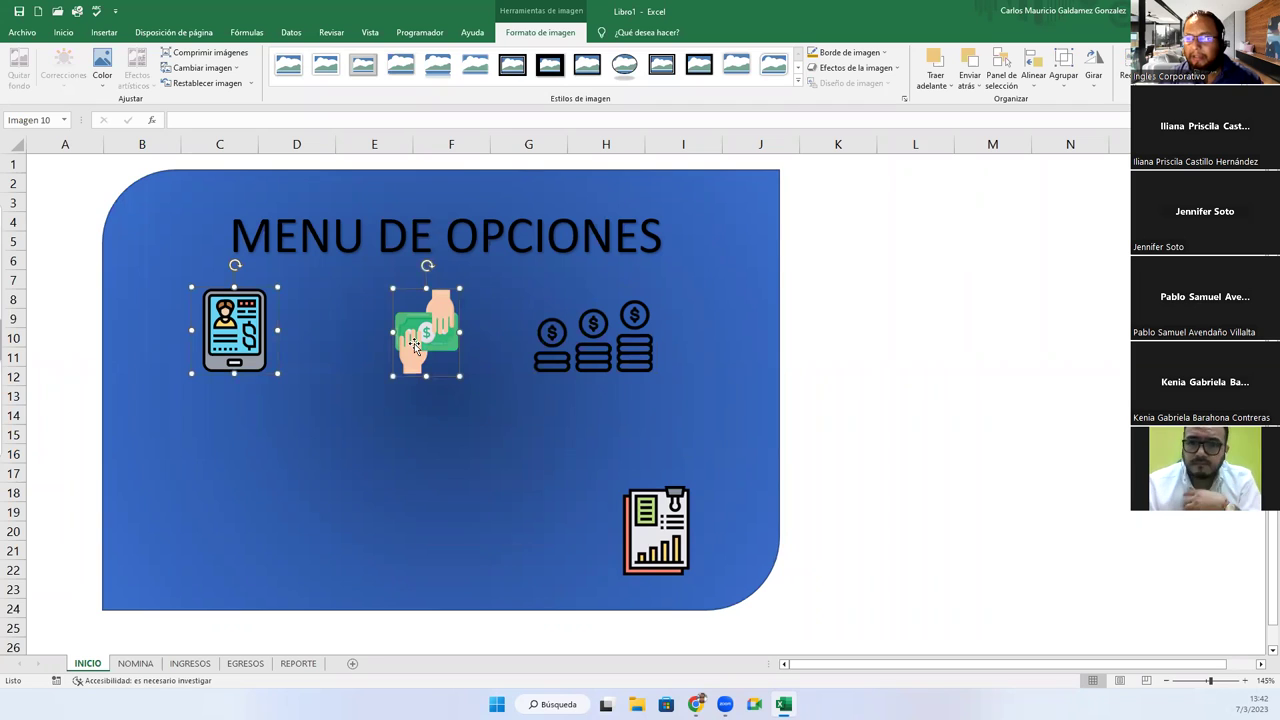
pyautogui.keyDown('ctrl'); pyautogui.click(557, 345); pyautogui.keyUp('ctrl')
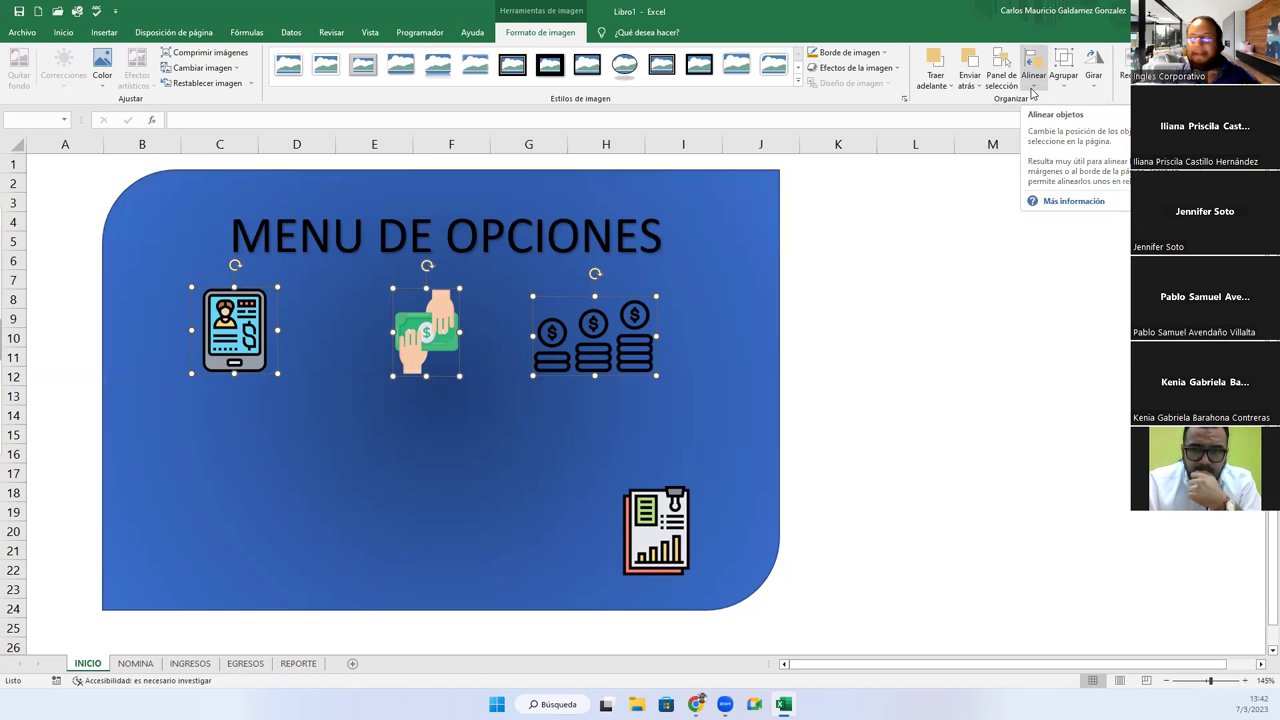
pyautogui.click(1033, 90)
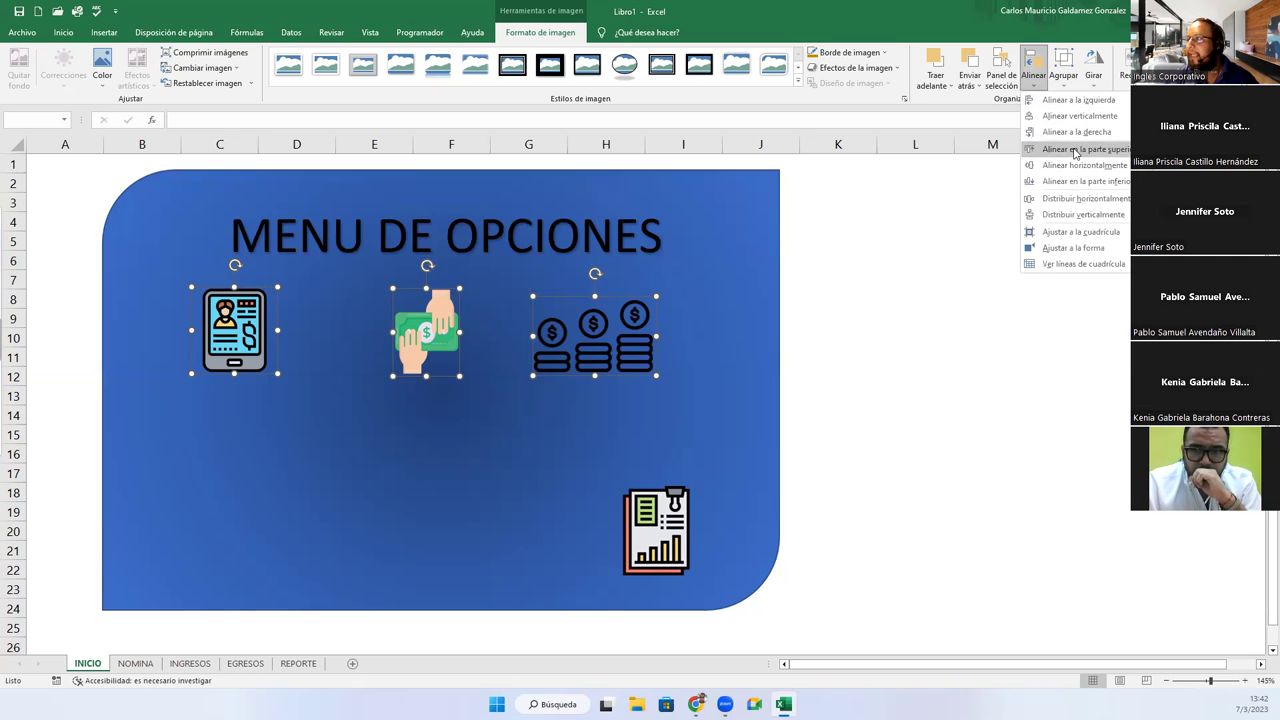
pyautogui.click(1070, 200)
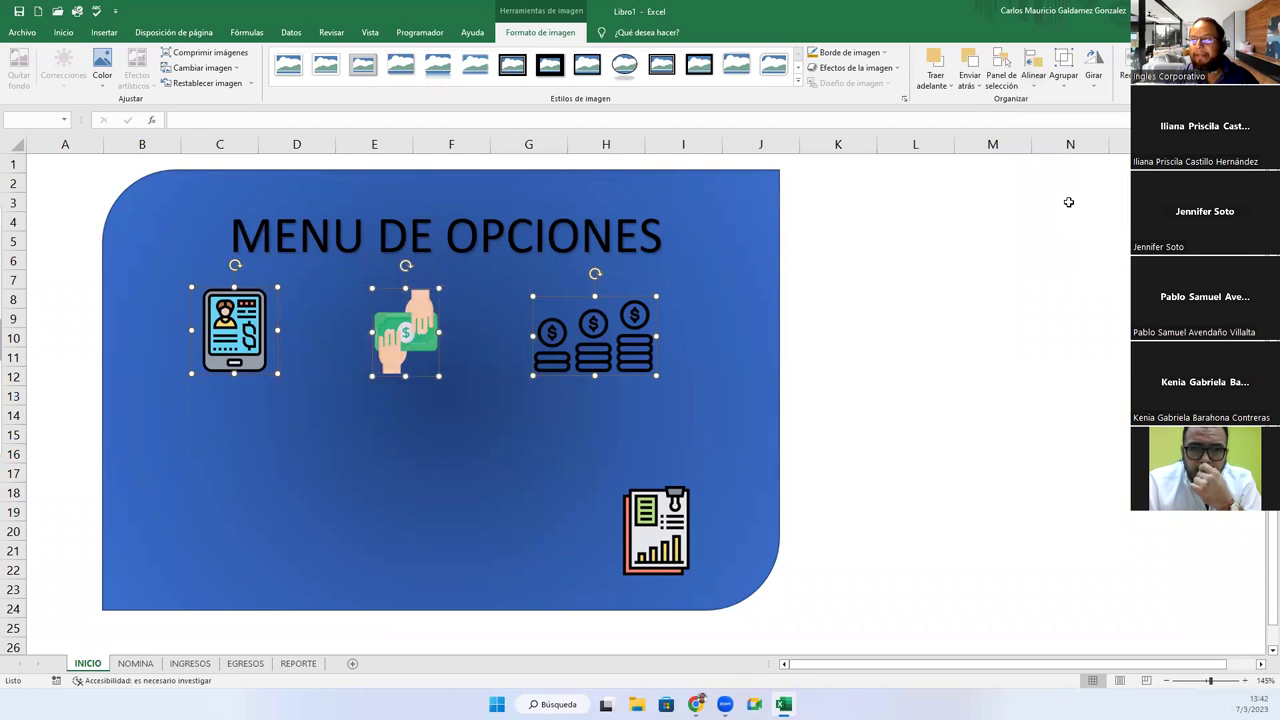
pyautogui.moveTo(583, 348); pyautogui.dragTo(614, 362)
# Centre the report image beneath the middle icon.
pyautogui.click(812, 440)
pyautogui.moveTo(696, 518); pyautogui.dragTo(437, 521)
pyautogui.click(831, 510)
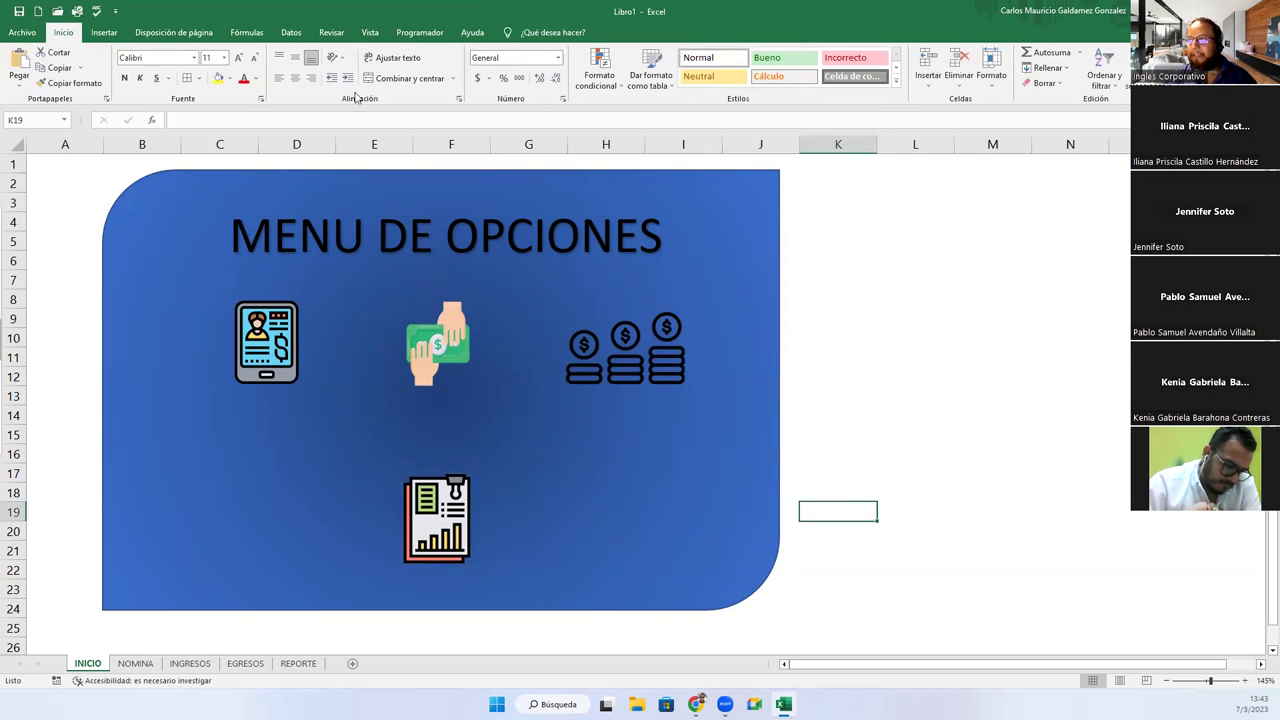
# Insert a WordArt text box reading NOMINA.
pyautogui.click(104, 32)
pyautogui.click(1075, 68)
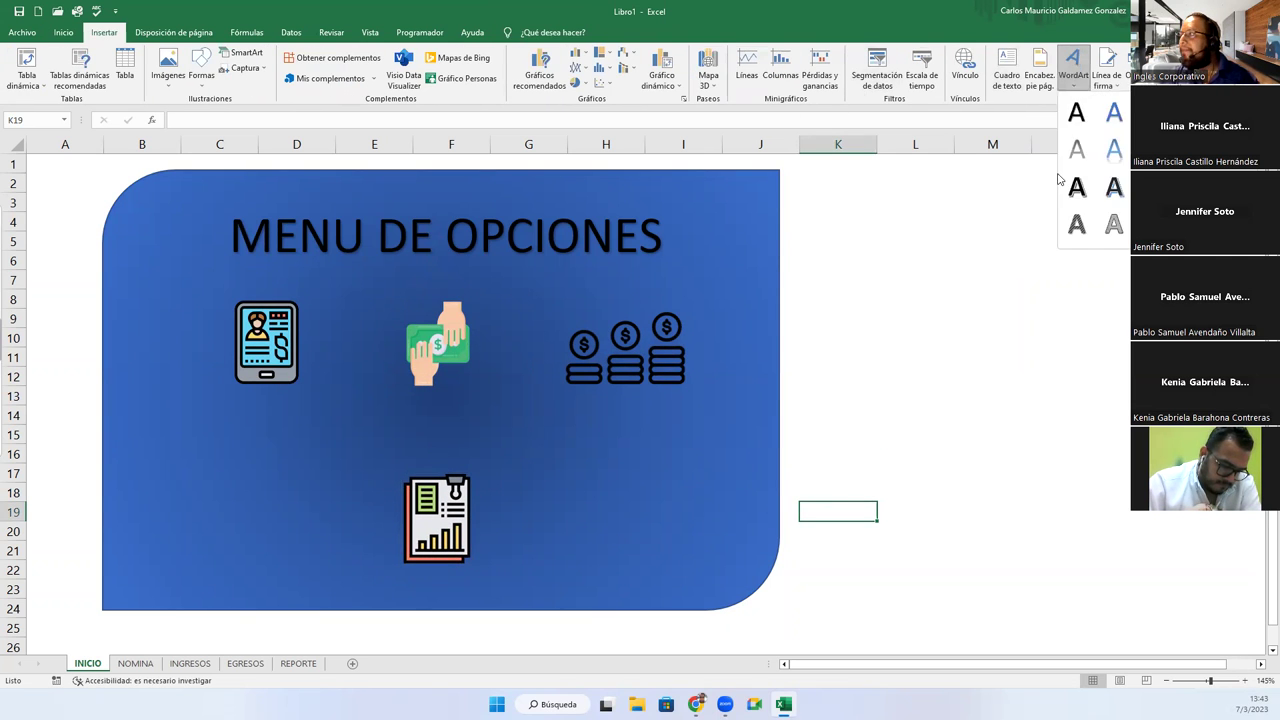
pyautogui.click(1076, 149)
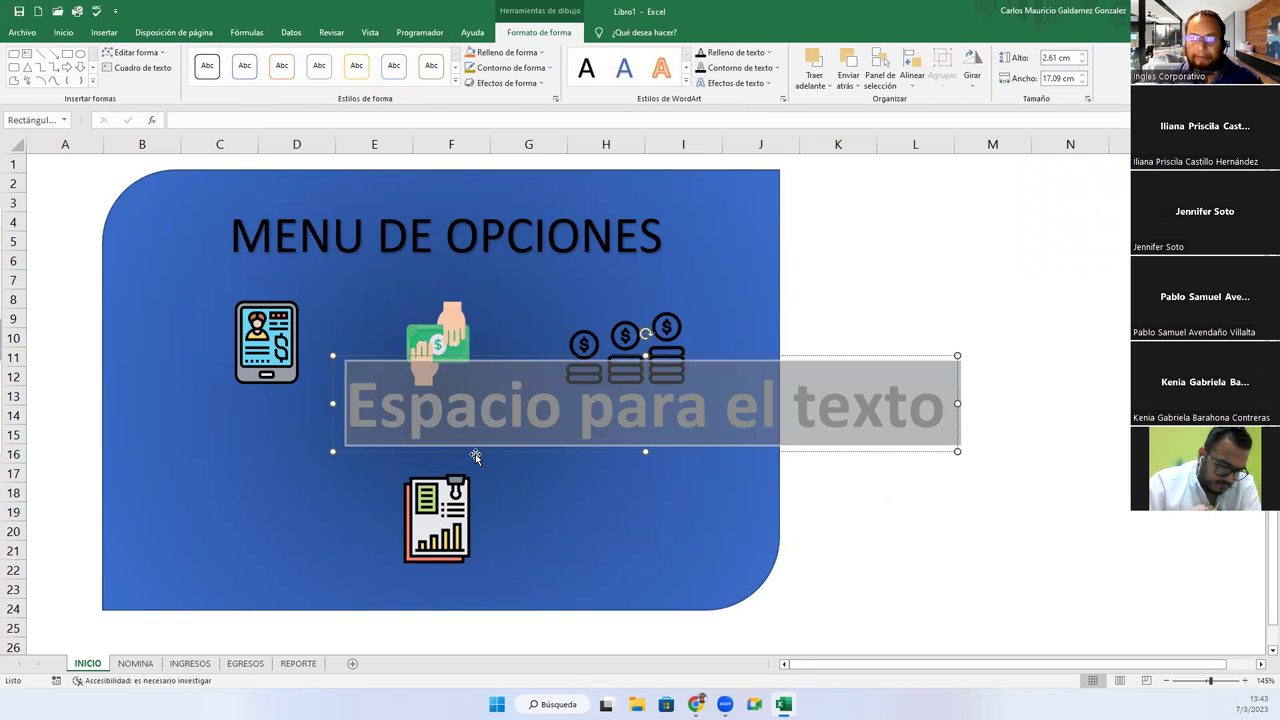
pyautogui.write('NOMINA')
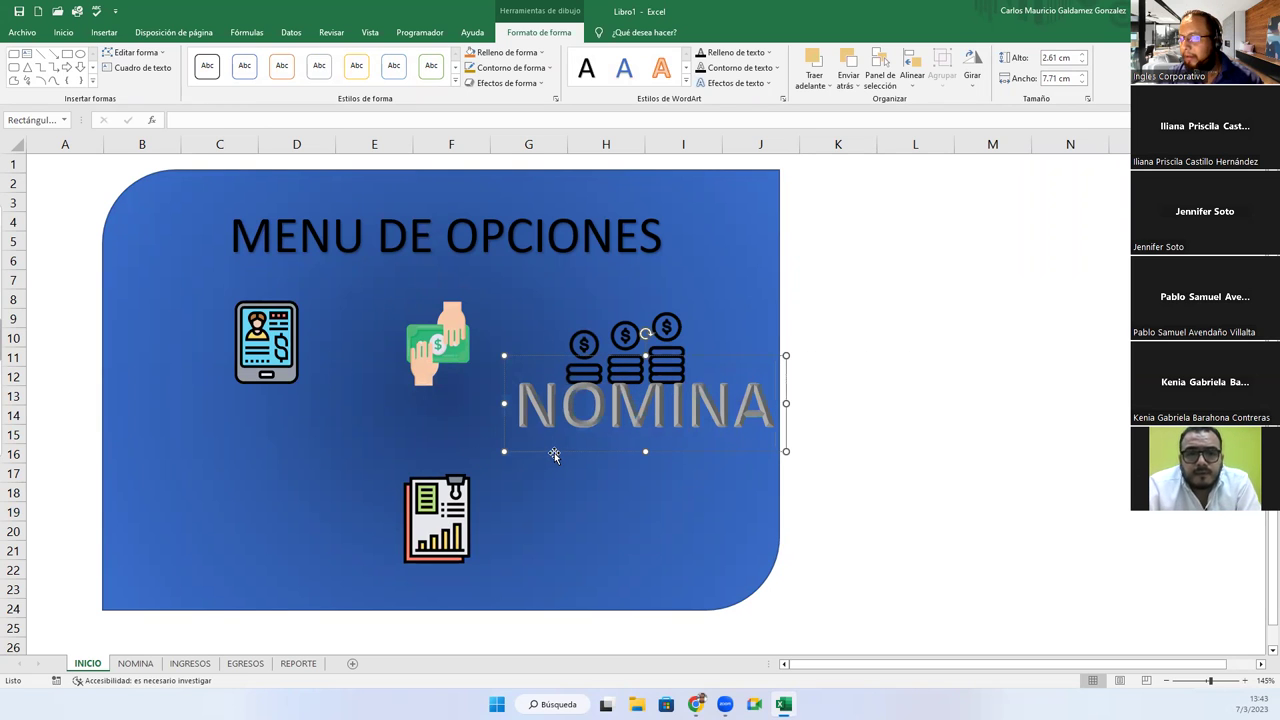
# Shrink NOMINA to 24 pt and place it under the tablet icon, undoing a stray panel move.
pyautogui.click(64, 32)
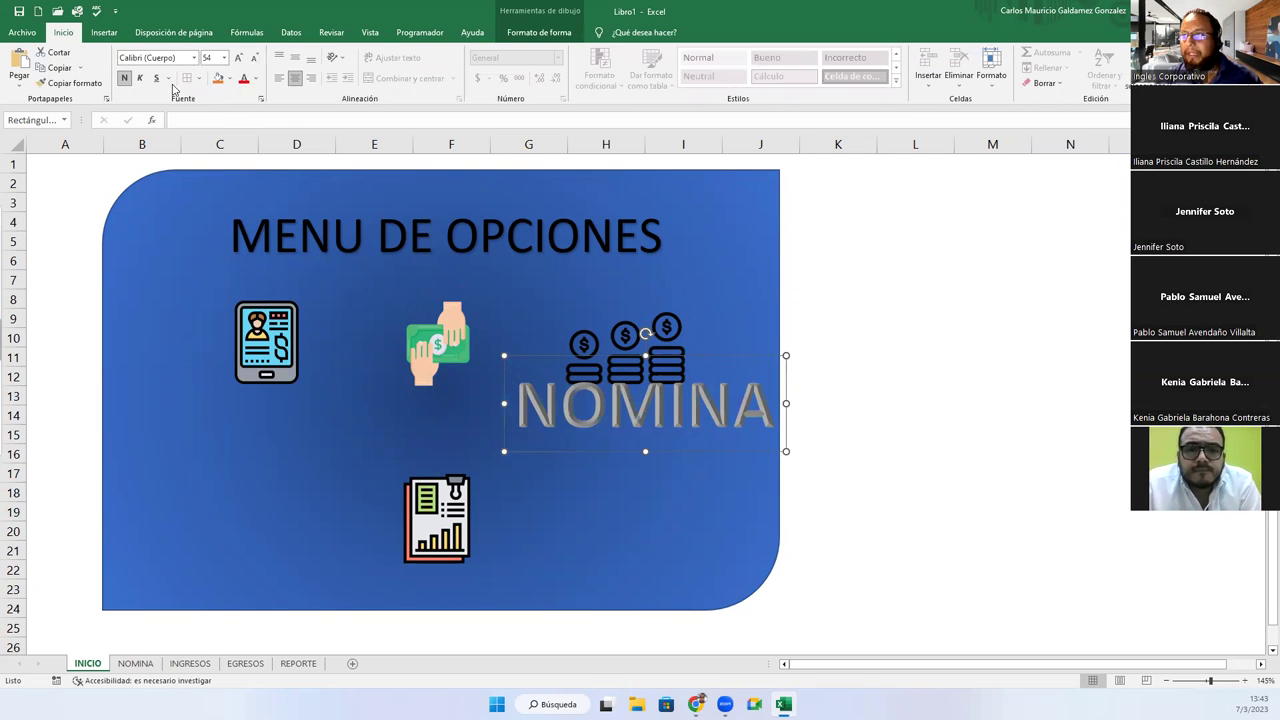
pyautogui.click(254, 60)
pyautogui.click(254, 62)
pyautogui.click(254, 62)
pyautogui.click(254, 62)
pyautogui.click(254, 62)
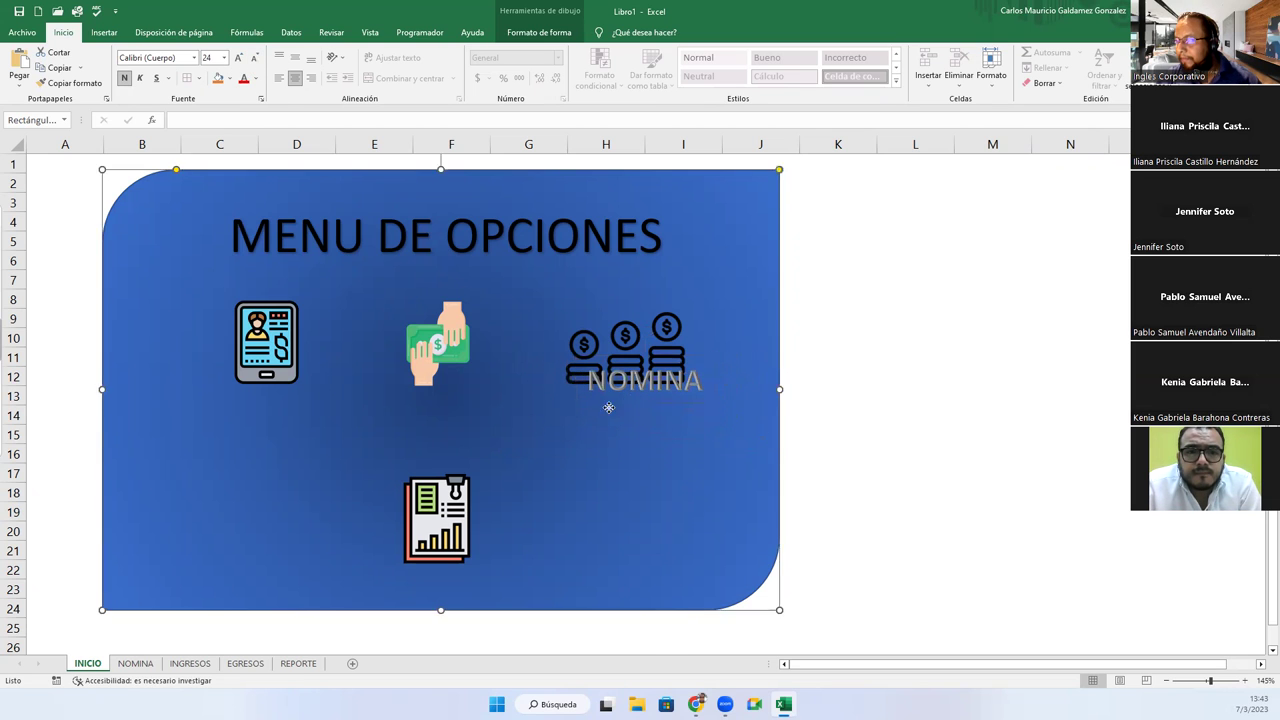
pyautogui.moveTo(606, 408); pyautogui.dragTo(260, 449)
pyautogui.hotkey('ctrl', 'z')
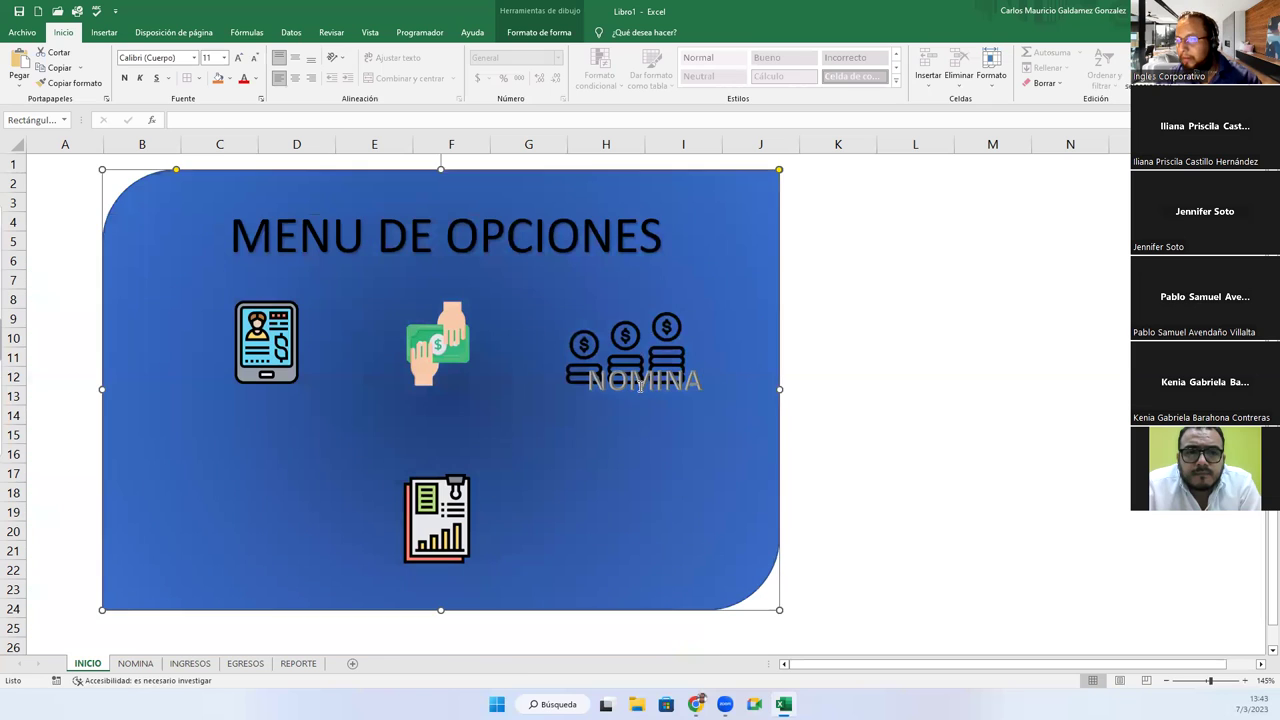
pyautogui.click(640, 385)
pyautogui.moveTo(648, 360); pyautogui.dragTo(274, 389)
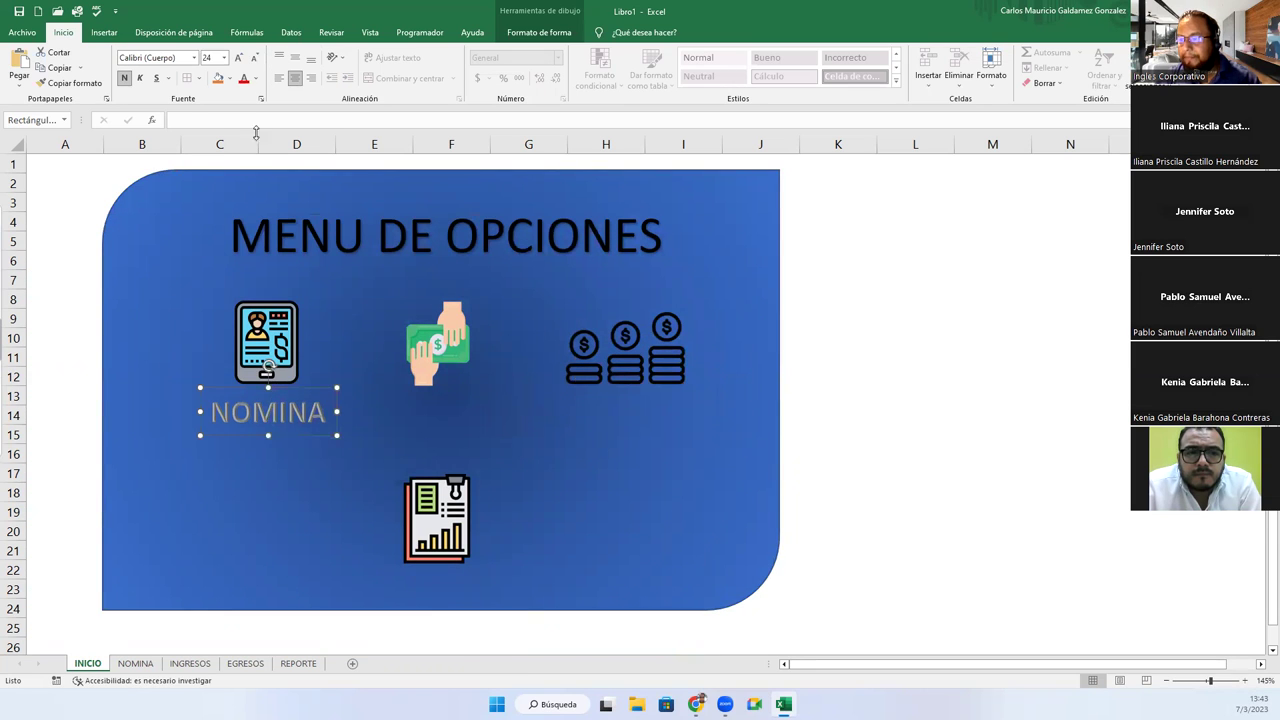
# Shrink the NOMINA label text slightly and reselect the label alone.
pyautogui.click(254, 58)
pyautogui.click(254, 58)
pyautogui.click(254, 58)
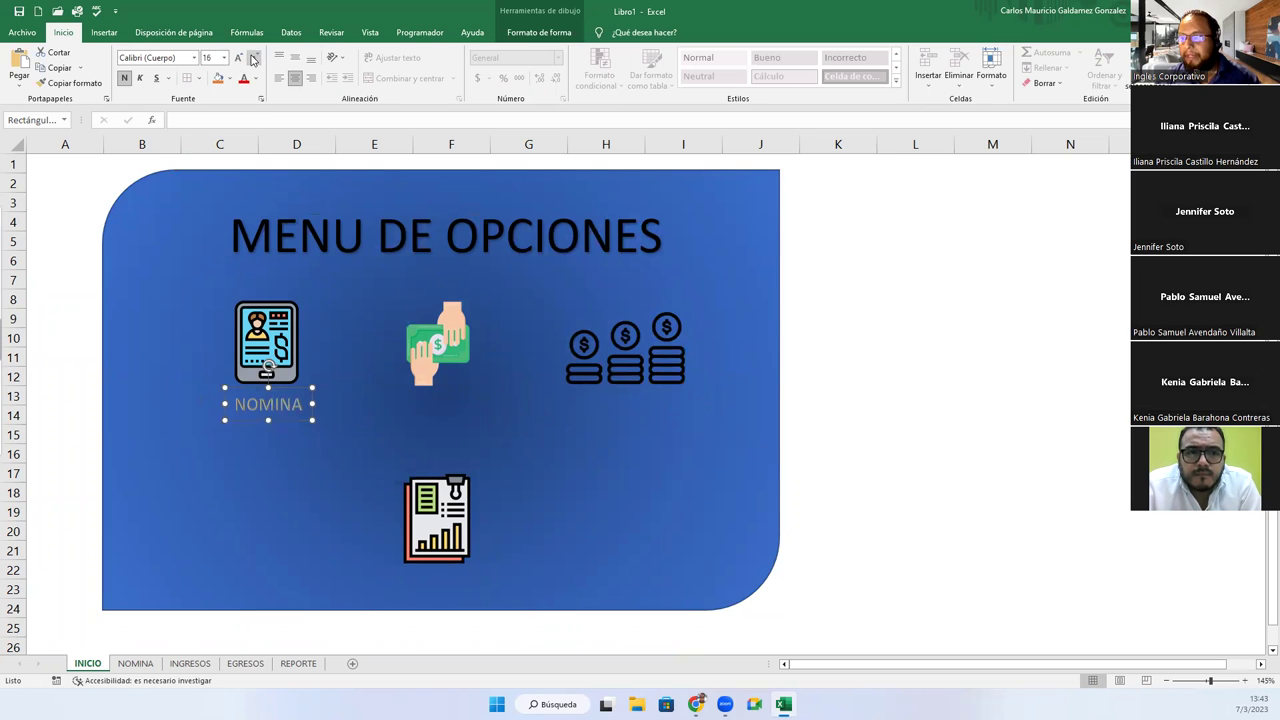
pyautogui.keyDown('shift'); pyautogui.click(281, 423); pyautogui.keyUp('shift')
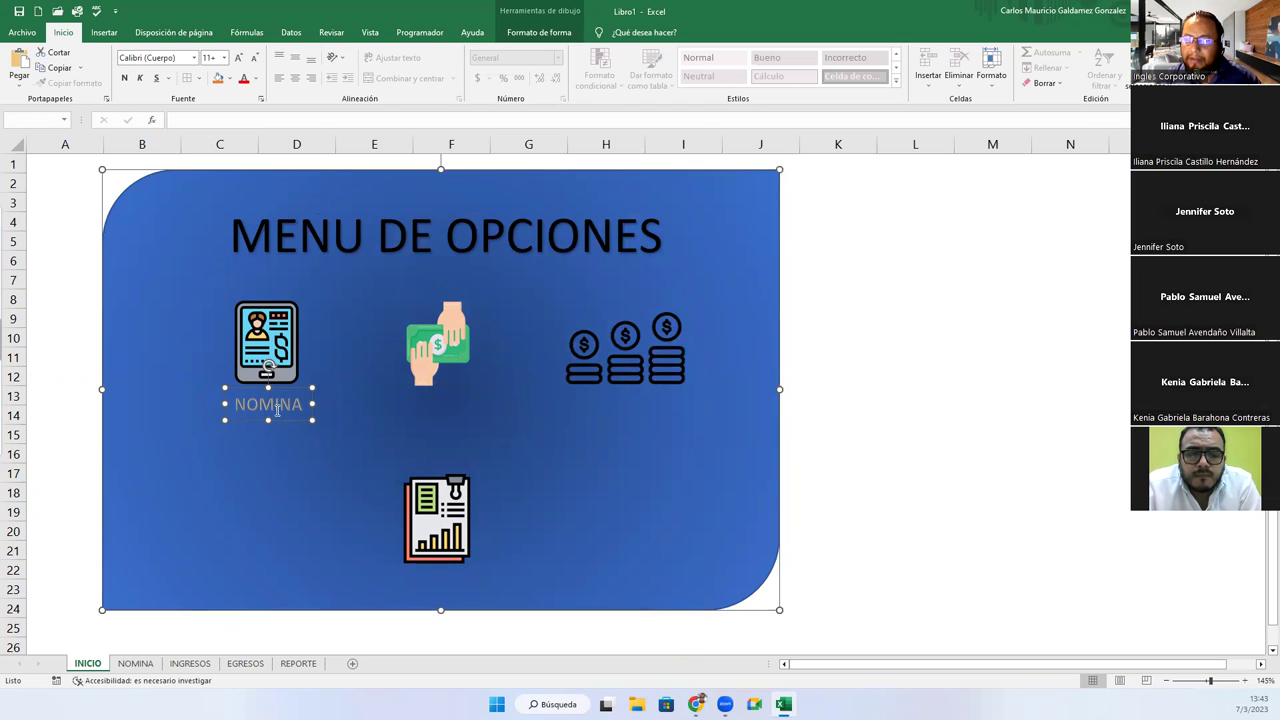
pyautogui.click(74, 382)
pyautogui.click(291, 393)
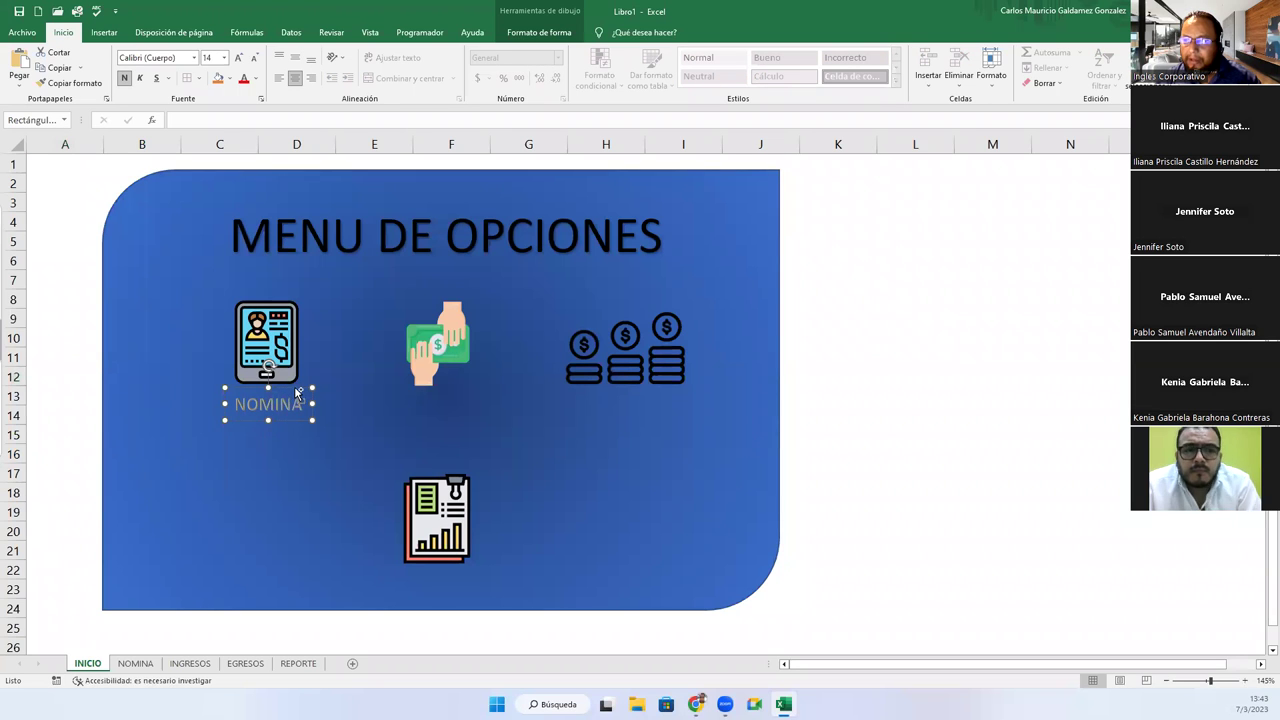
# Copy the label to make INGRESOS and EGRESOS captions under the money-hands and coins icons.
pyautogui.moveTo(295, 387); pyautogui.dragTo(468, 395)
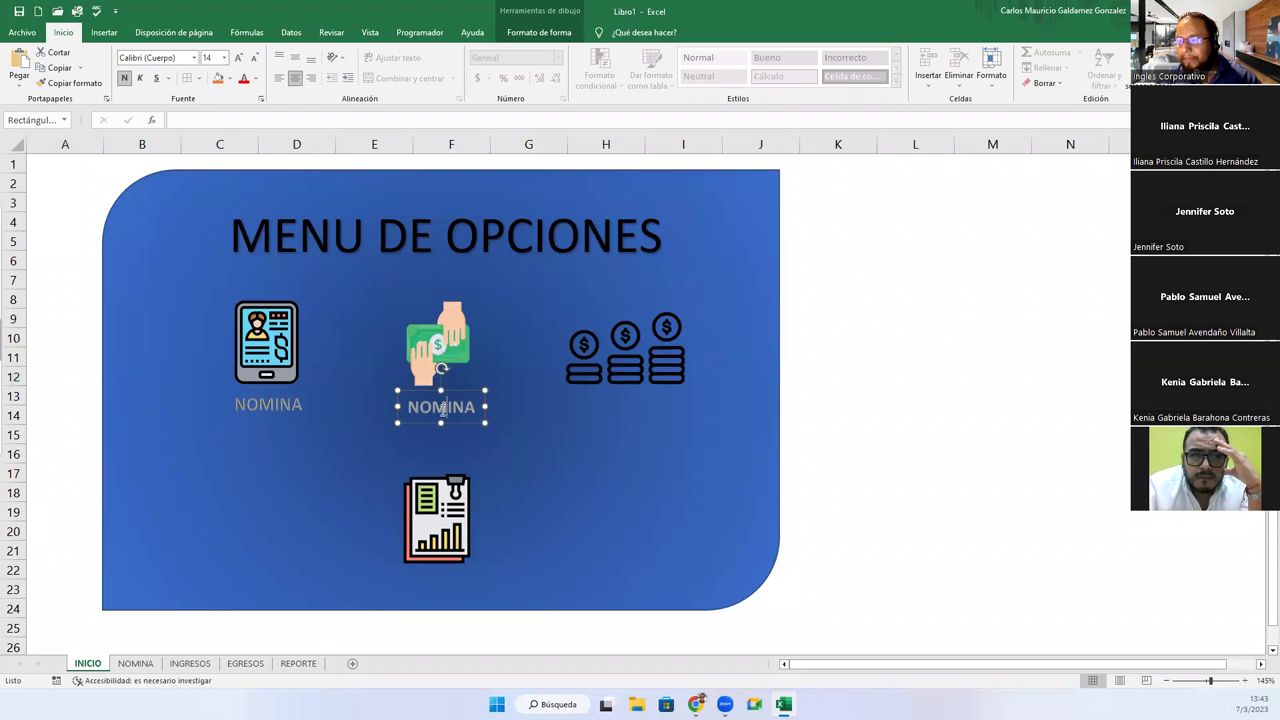
pyautogui.doubleClick(443, 410)
pyautogui.write('INGRESOS')
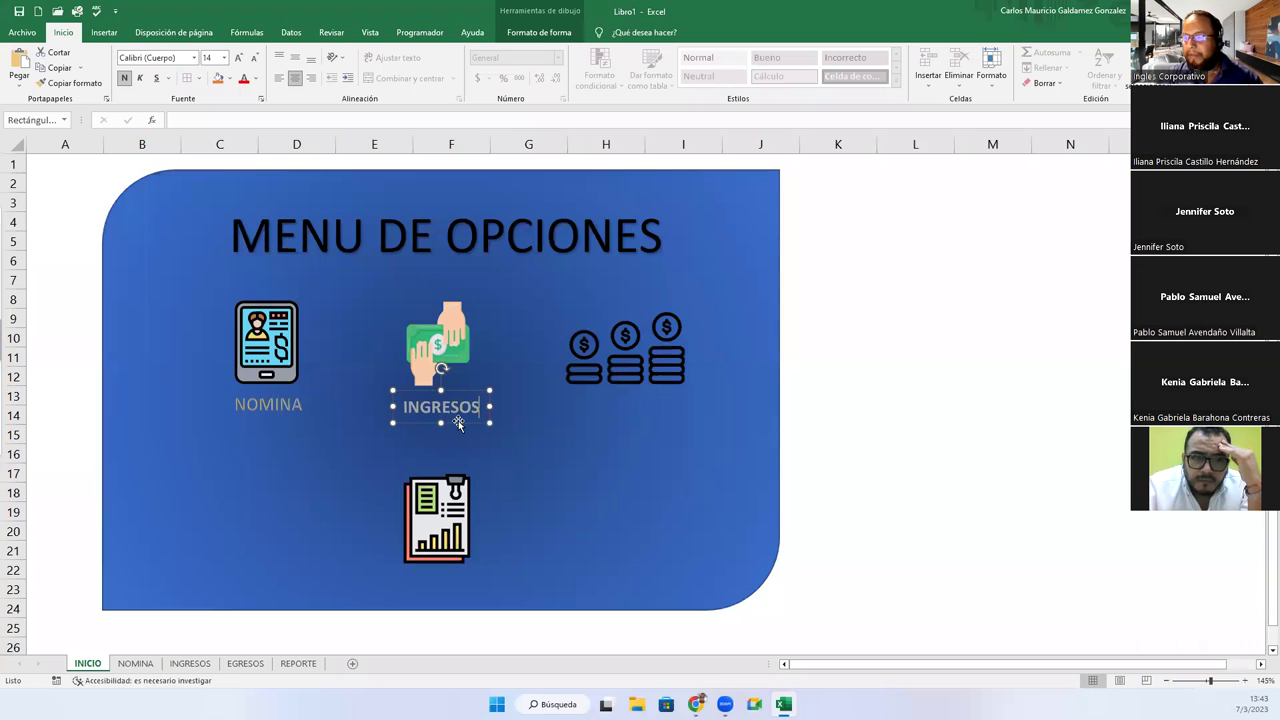
pyautogui.moveTo(459, 428); pyautogui.dragTo(641, 417)
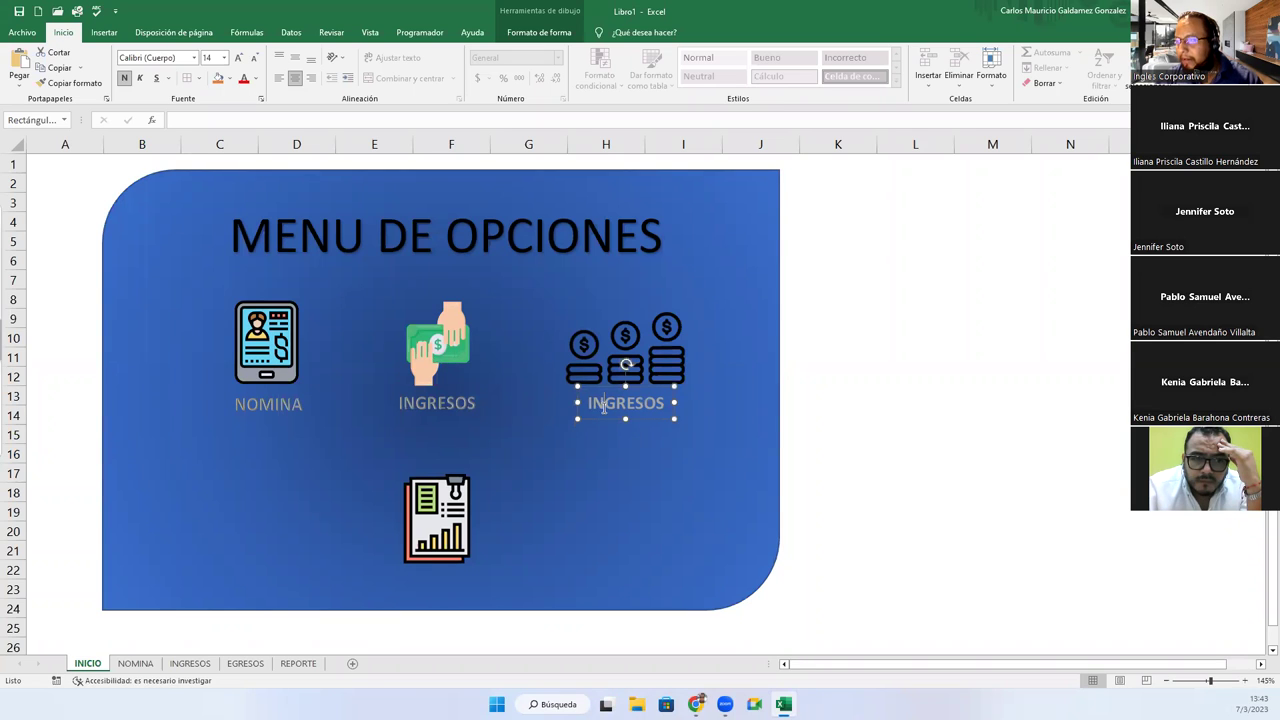
pyautogui.press('BackSpace')
pyautogui.press('BackSpace')
pyautogui.write('E')
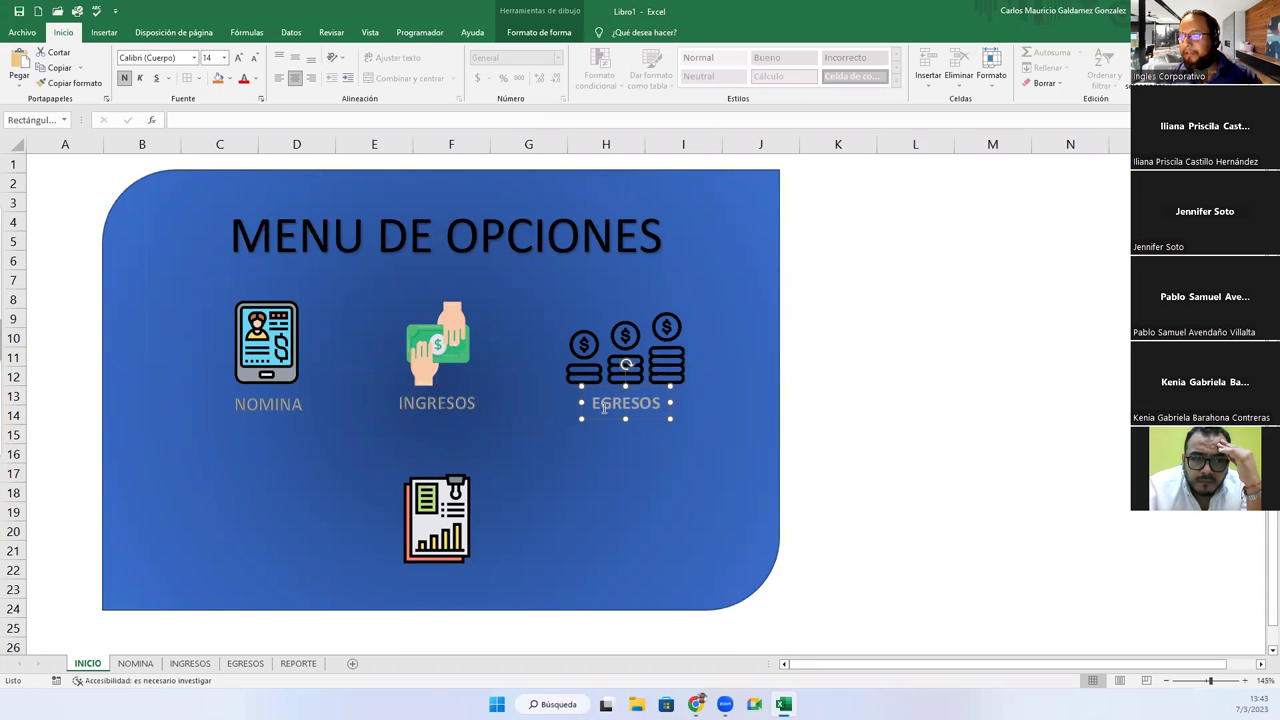
# Copy a caption under the report icon and change its text to REPORTE.
pyautogui.moveTo(609, 418)
pyautogui.mouseDown()
pyautogui.moveTo(428, 609)
pyautogui.moveTo(425, 589)
pyautogui.mouseUp()
pyautogui.doubleClick(425, 587)
pyautogui.write('INFOR')
pyautogui.press('BackSpace')
pyautogui.press('BackSpace')
pyautogui.press('BackSpace')
pyautogui.press('BackSpace')
pyautogui.press('BackSpace')
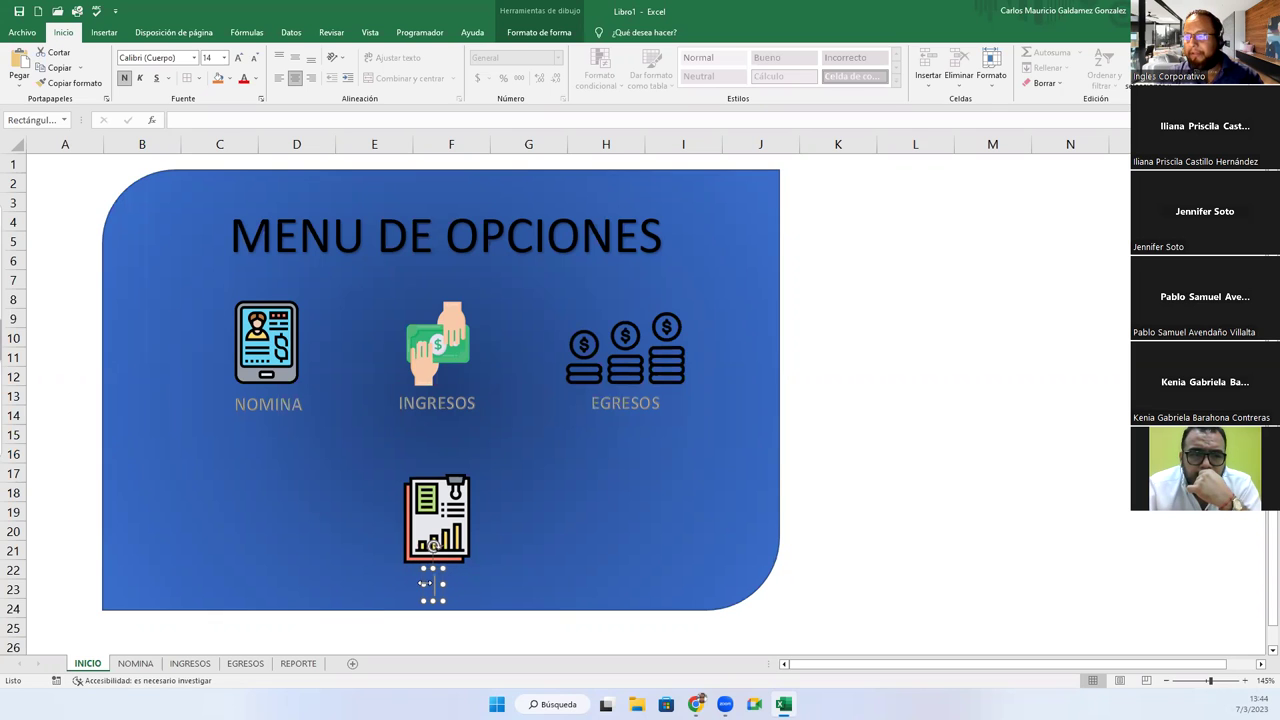
pyautogui.write('REPORTE')
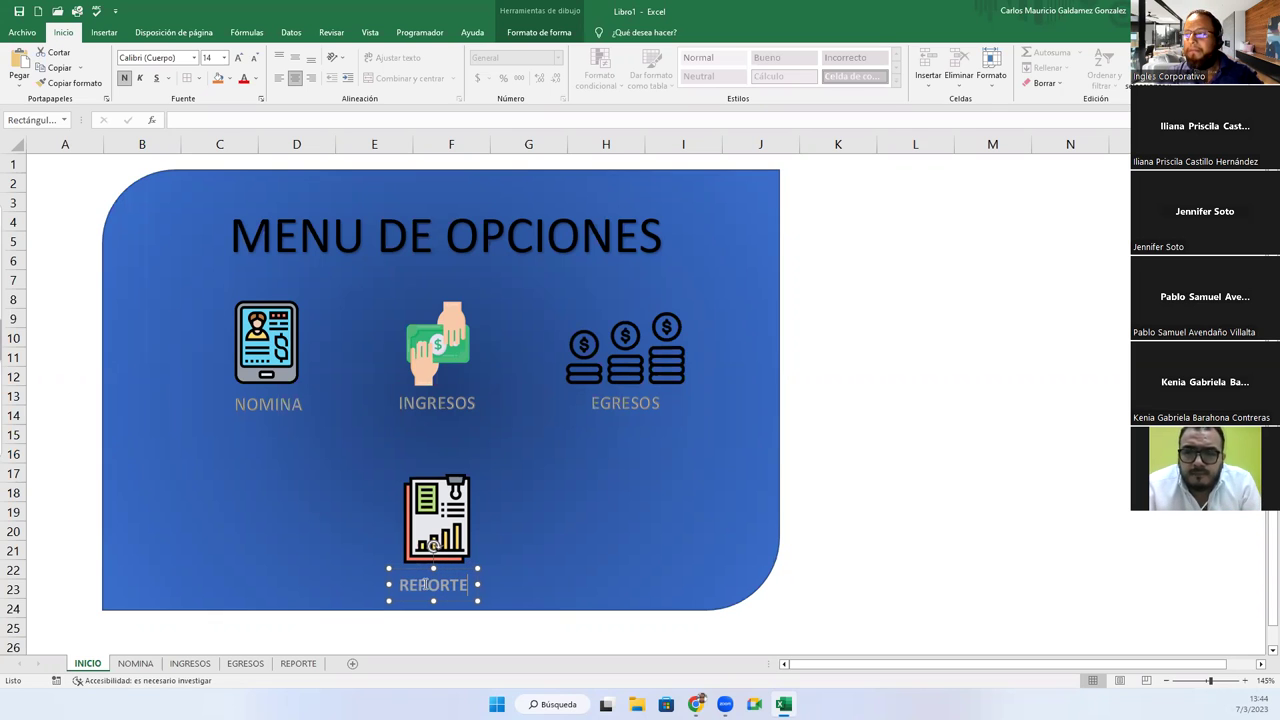
pyautogui.click(868, 435)
pyautogui.click(757, 347)
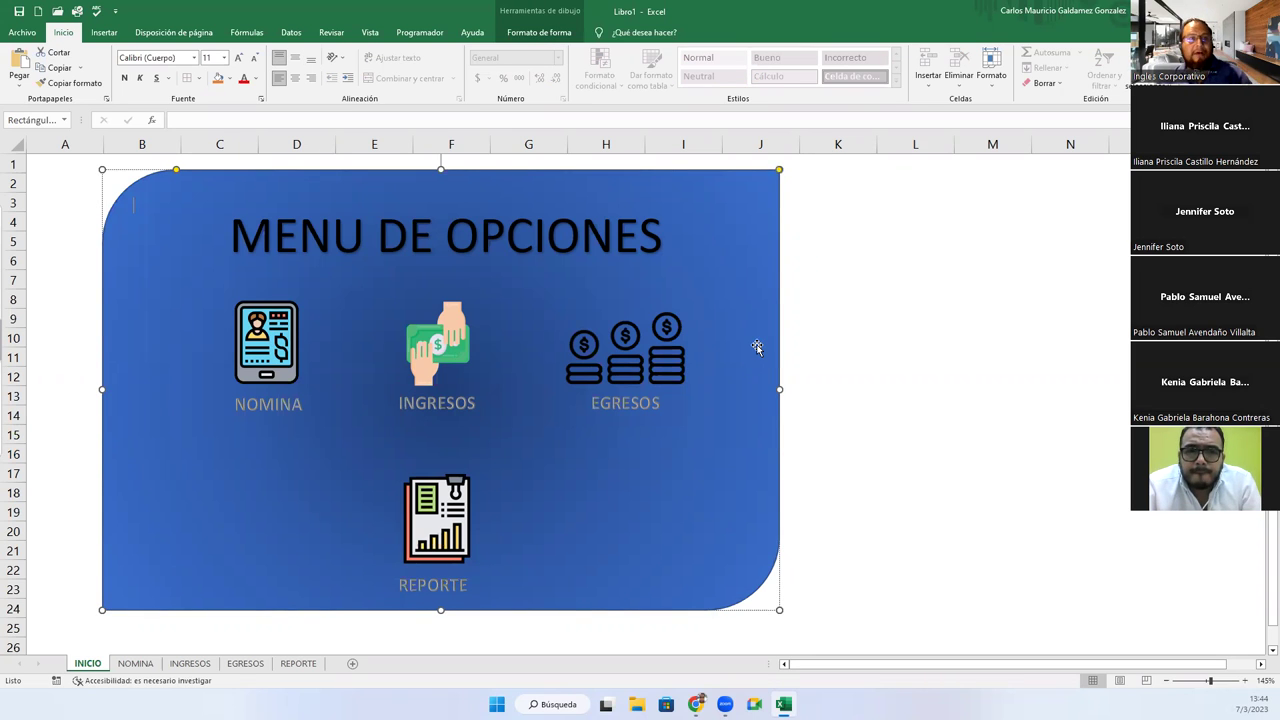
pyautogui.click(838, 386)
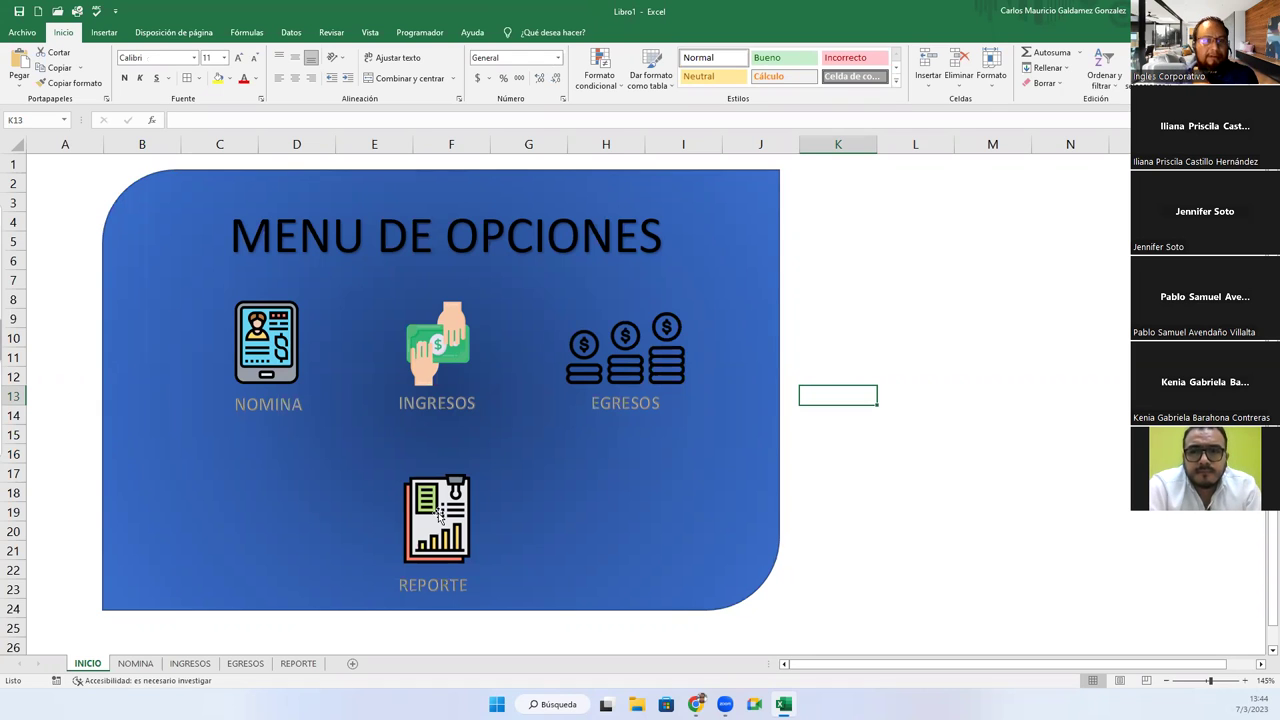
# Hyperlink the NOMINA picture to the NOMINA sheet and check that sheet's layout.
pyautogui.keyDown('ctrl'); pyautogui.click(280, 350); pyautogui.keyUp('ctrl')
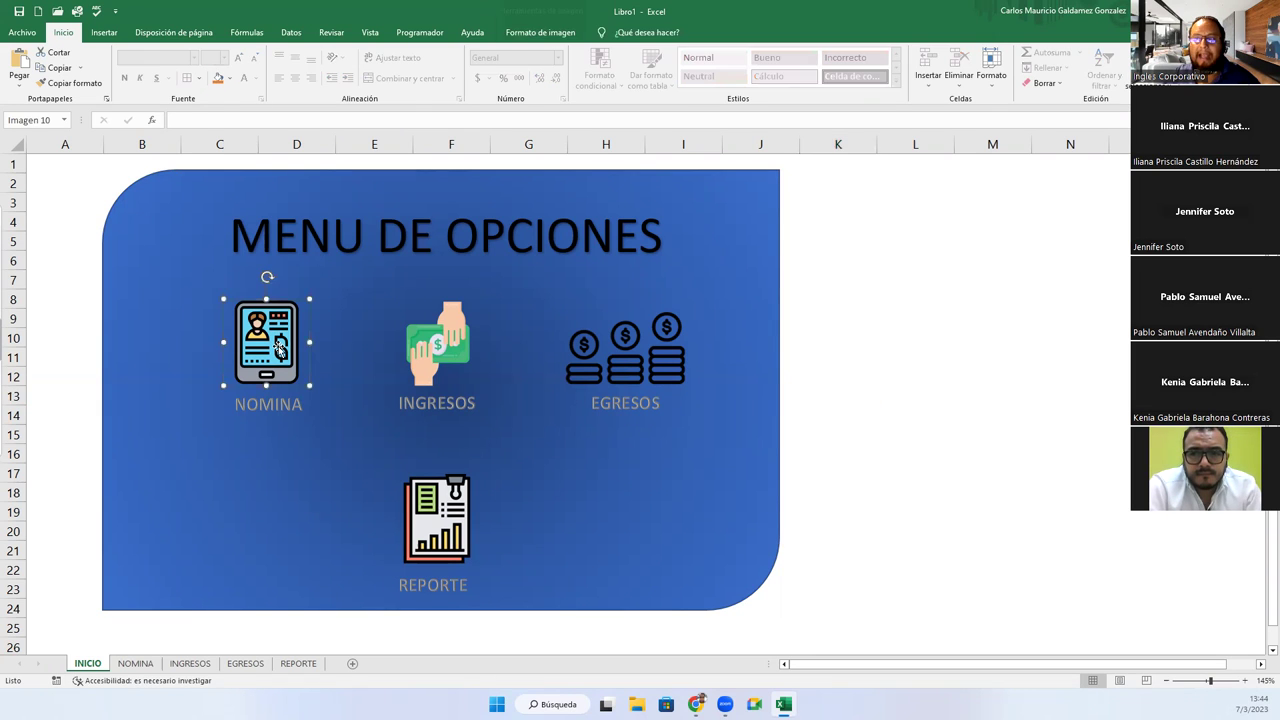
pyautogui.rightClick(280, 350)
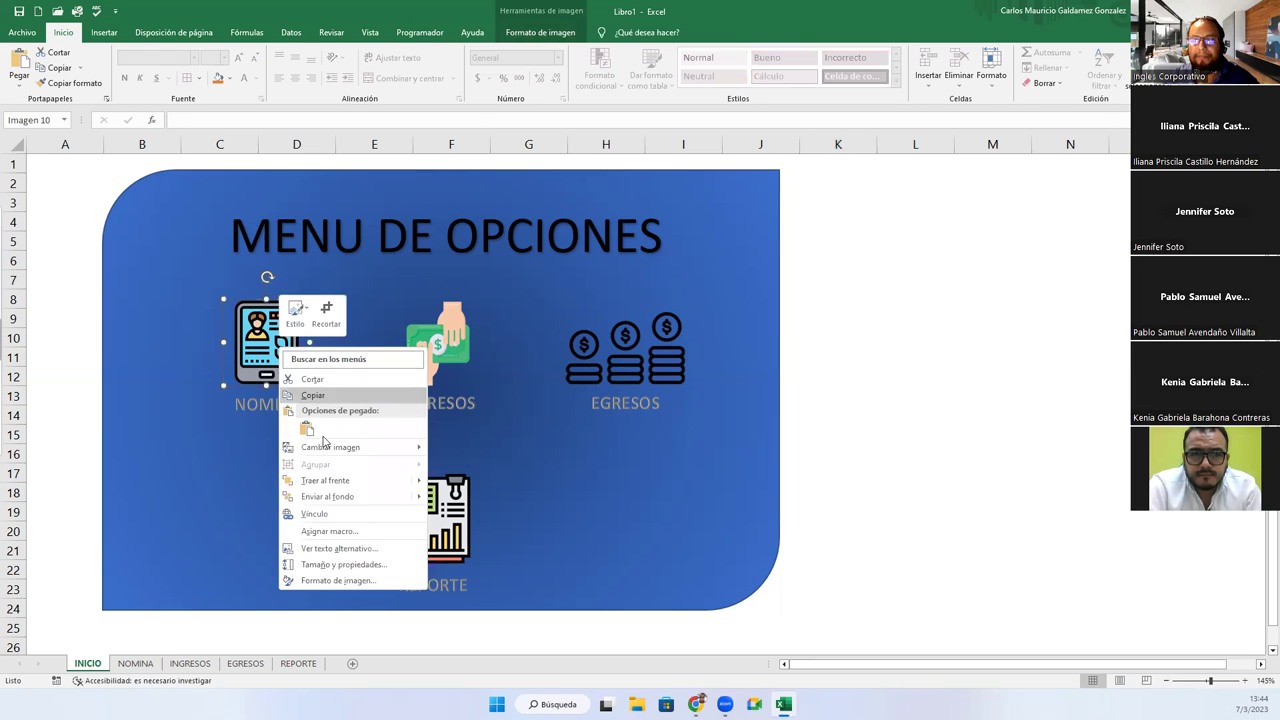
pyautogui.click(359, 516)
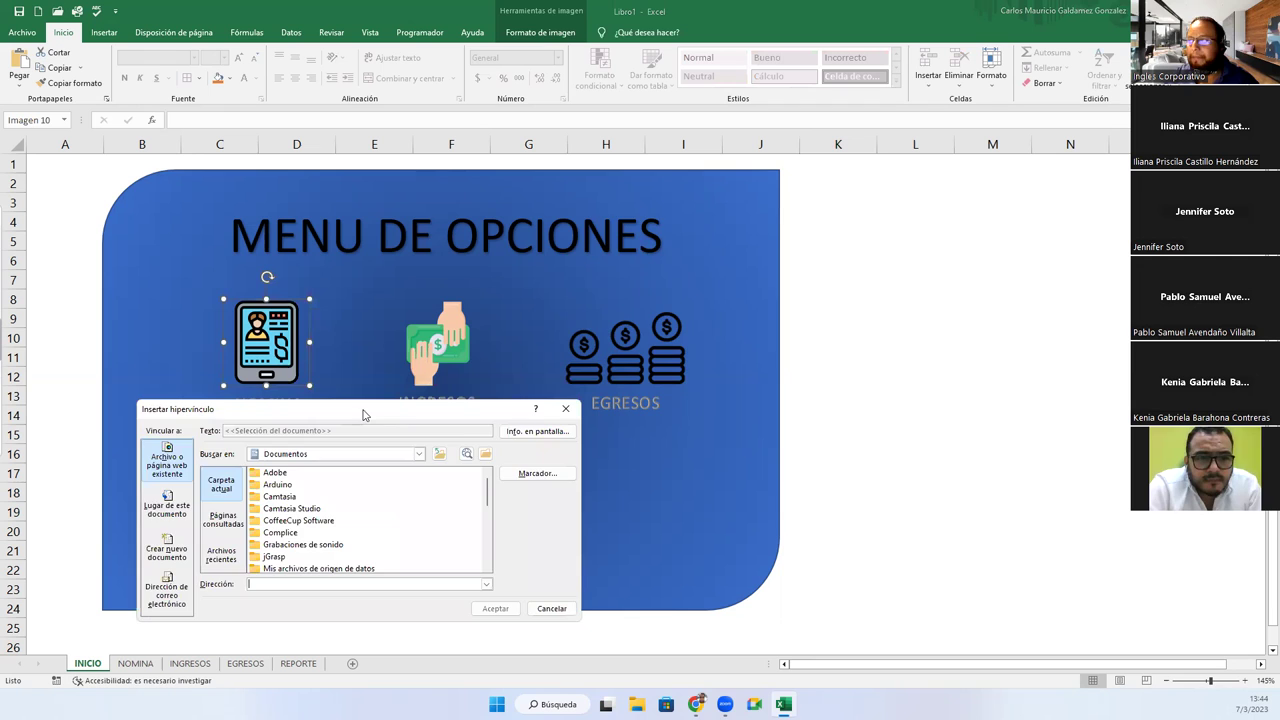
pyautogui.moveTo(363, 414); pyautogui.dragTo(800, 214)
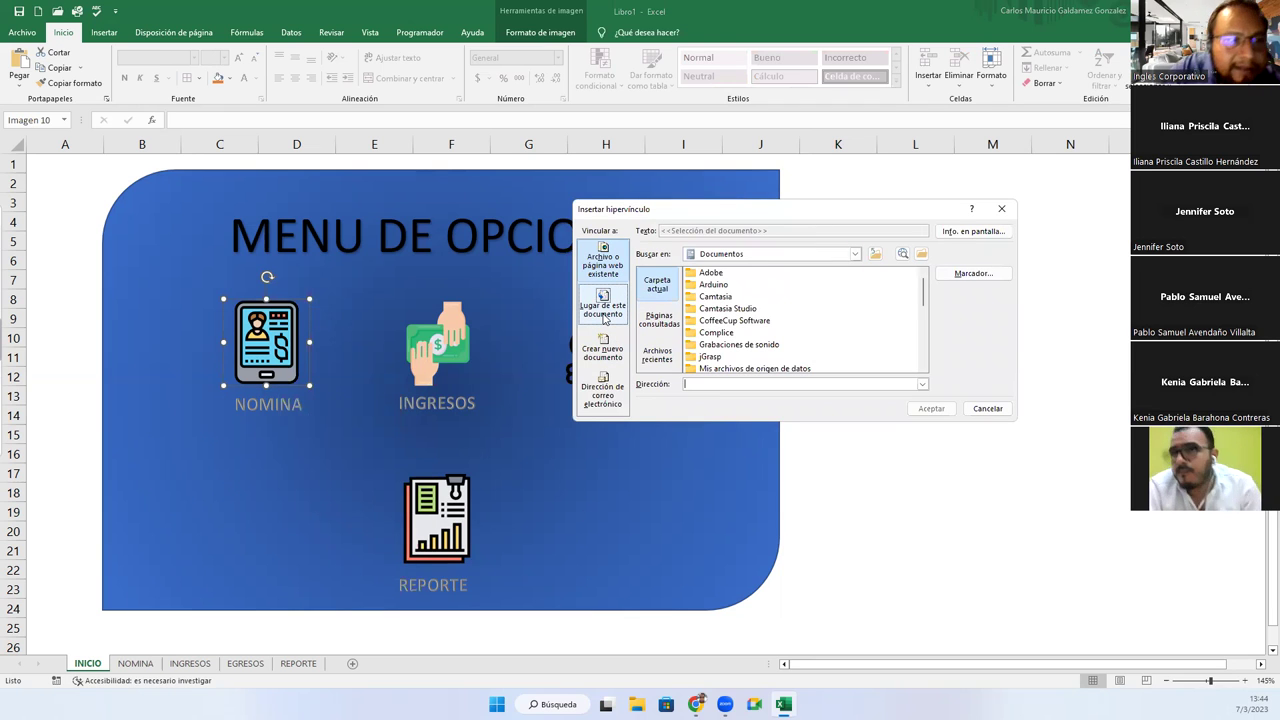
pyautogui.click(603, 312)
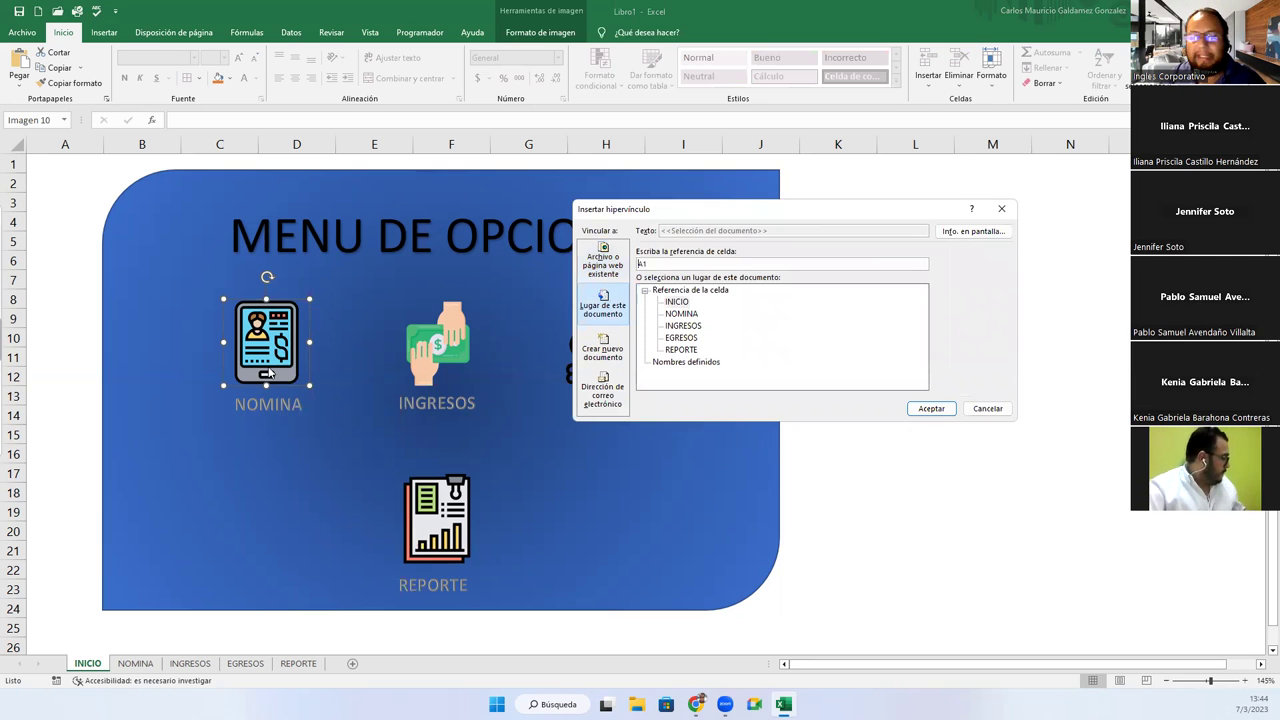
pyautogui.click(680, 314)
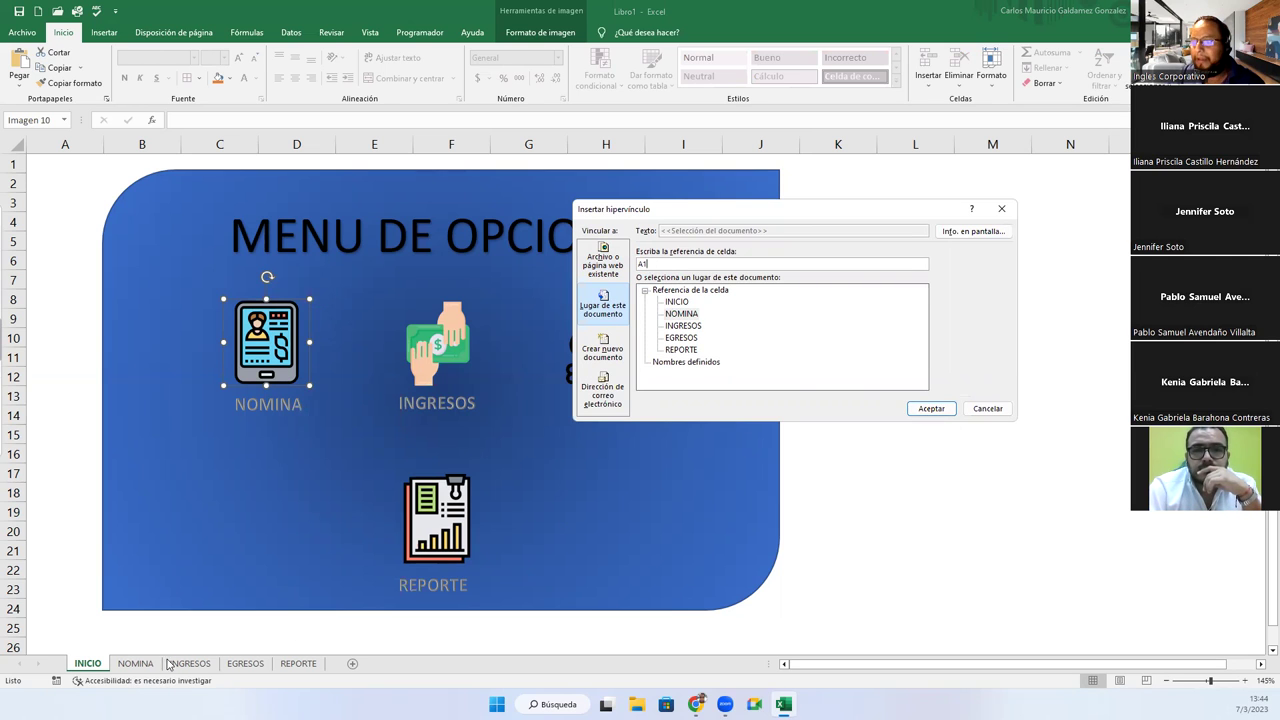
pyautogui.click(931, 408)
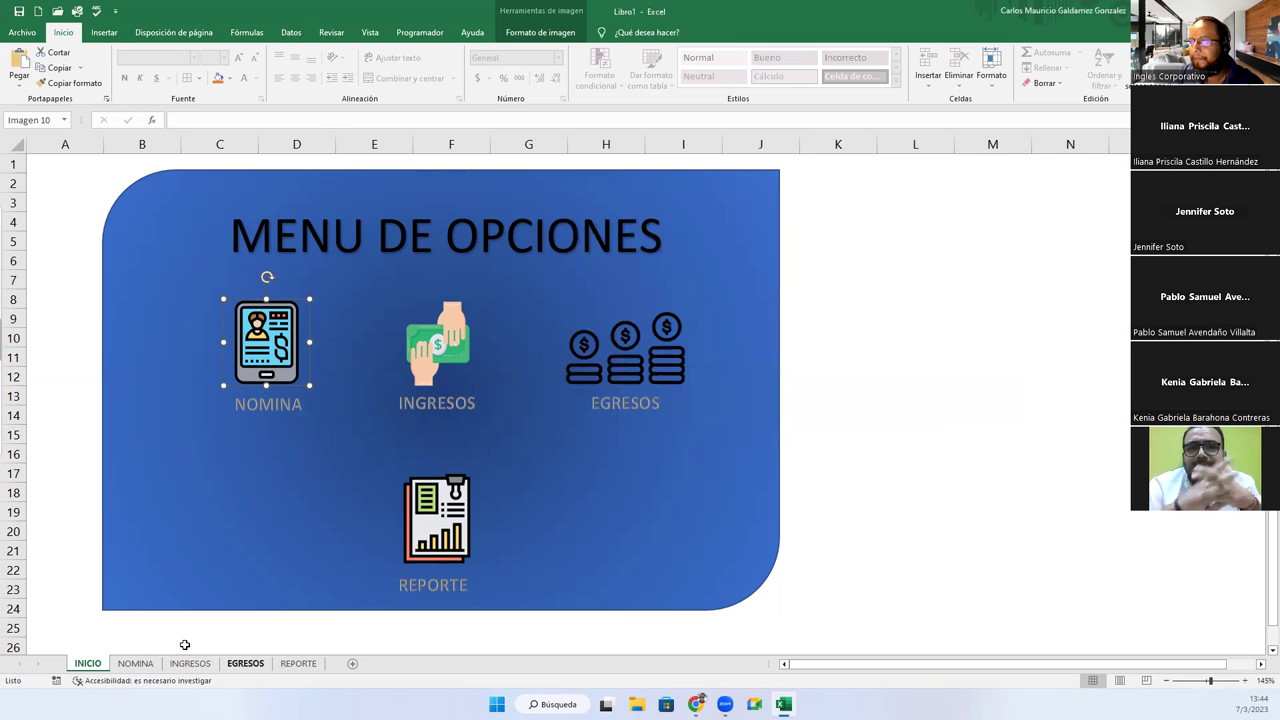
pyautogui.click(135, 663)
pyautogui.press('Home')
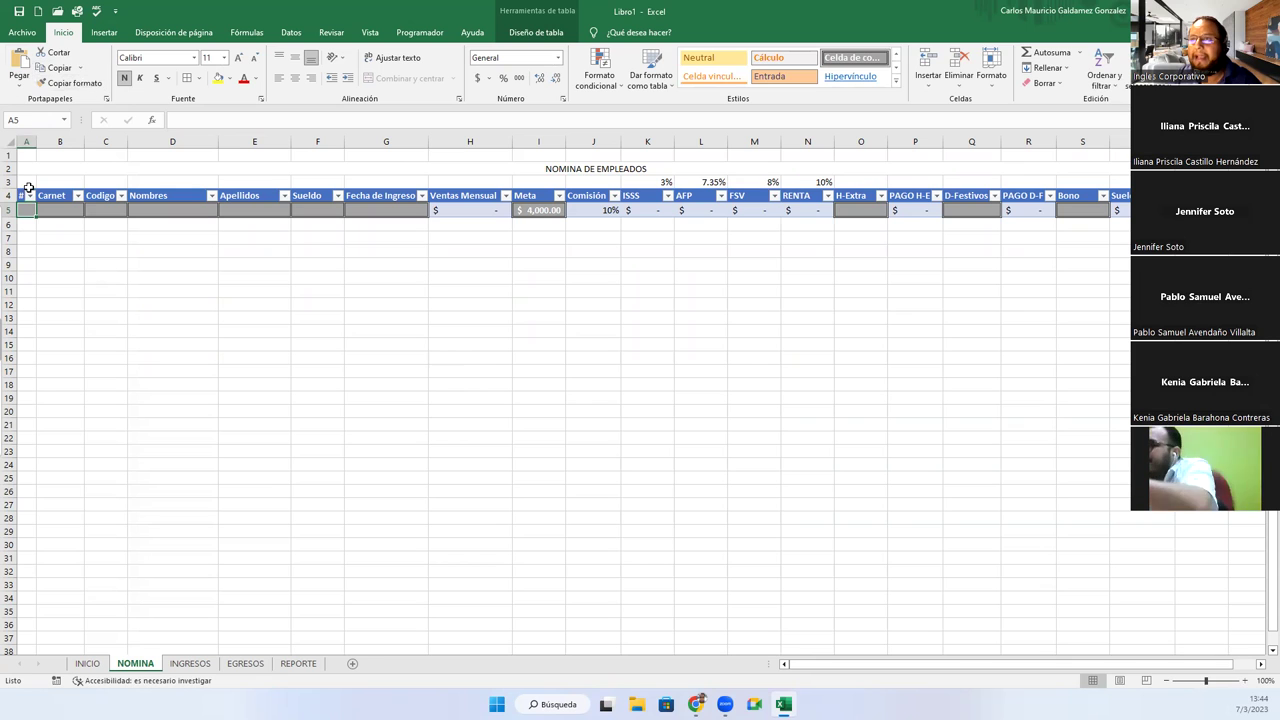
pyautogui.click(88, 663)
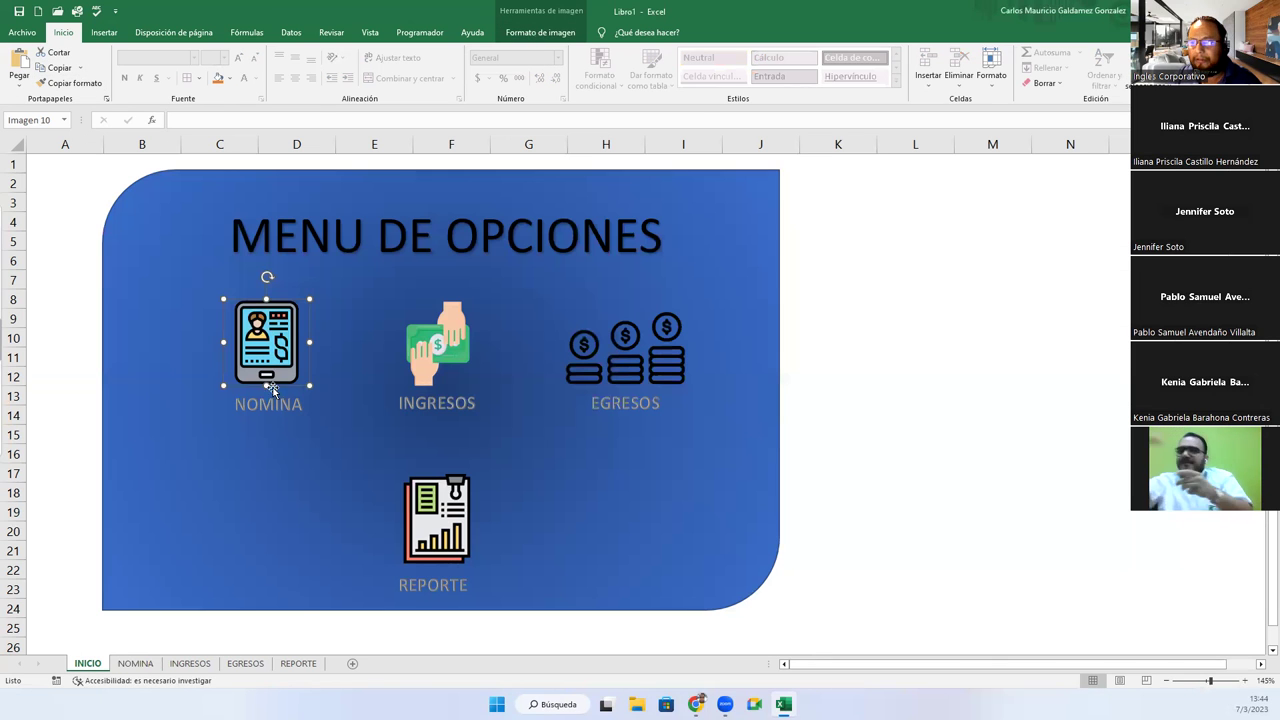
# Edit the NOMINA picture's link to target cell A5, then click it to test.
pyautogui.rightClick(274, 342)
pyautogui.click(349, 508)
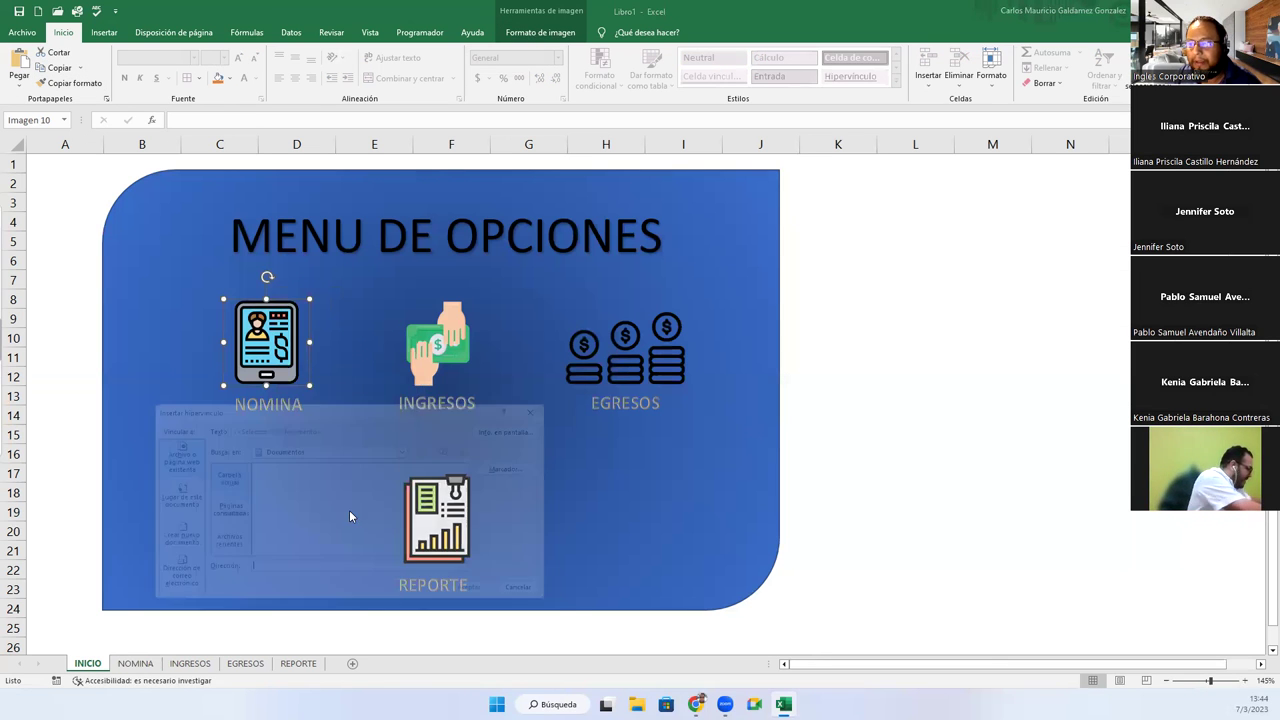
pyautogui.click(157, 498)
pyautogui.click(237, 504)
pyautogui.click(233, 455)
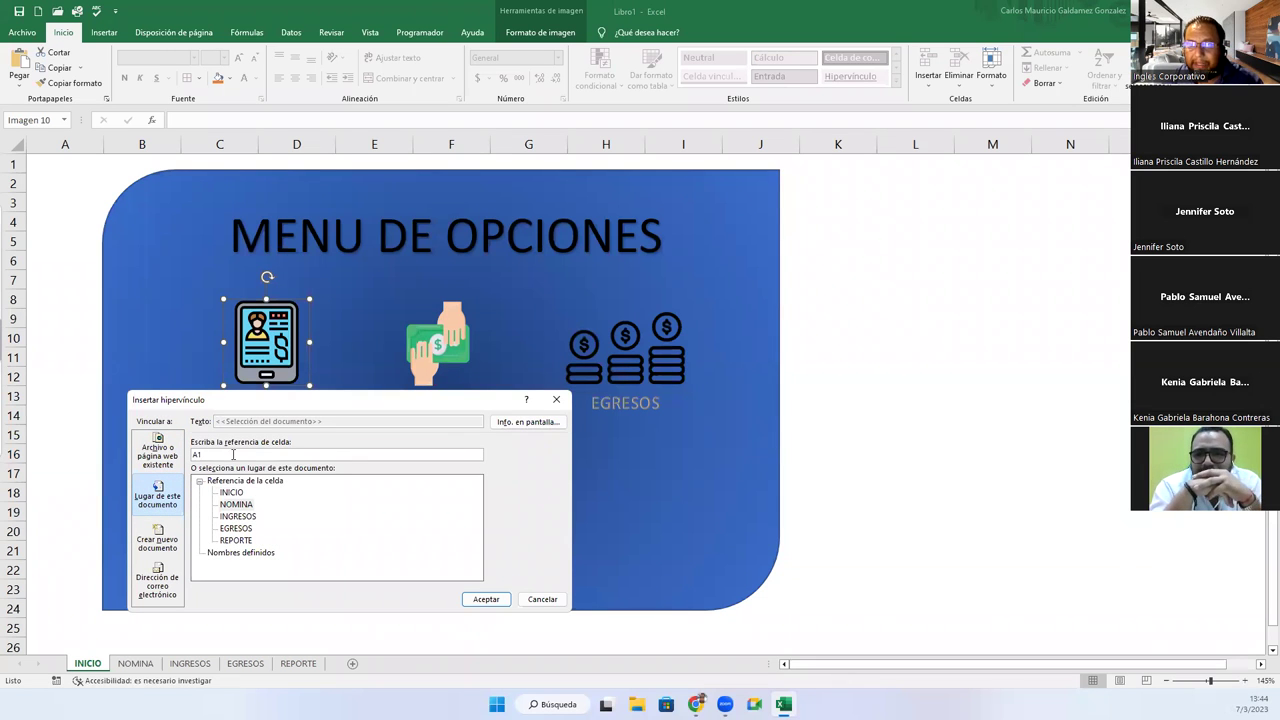
pyautogui.press('Return')
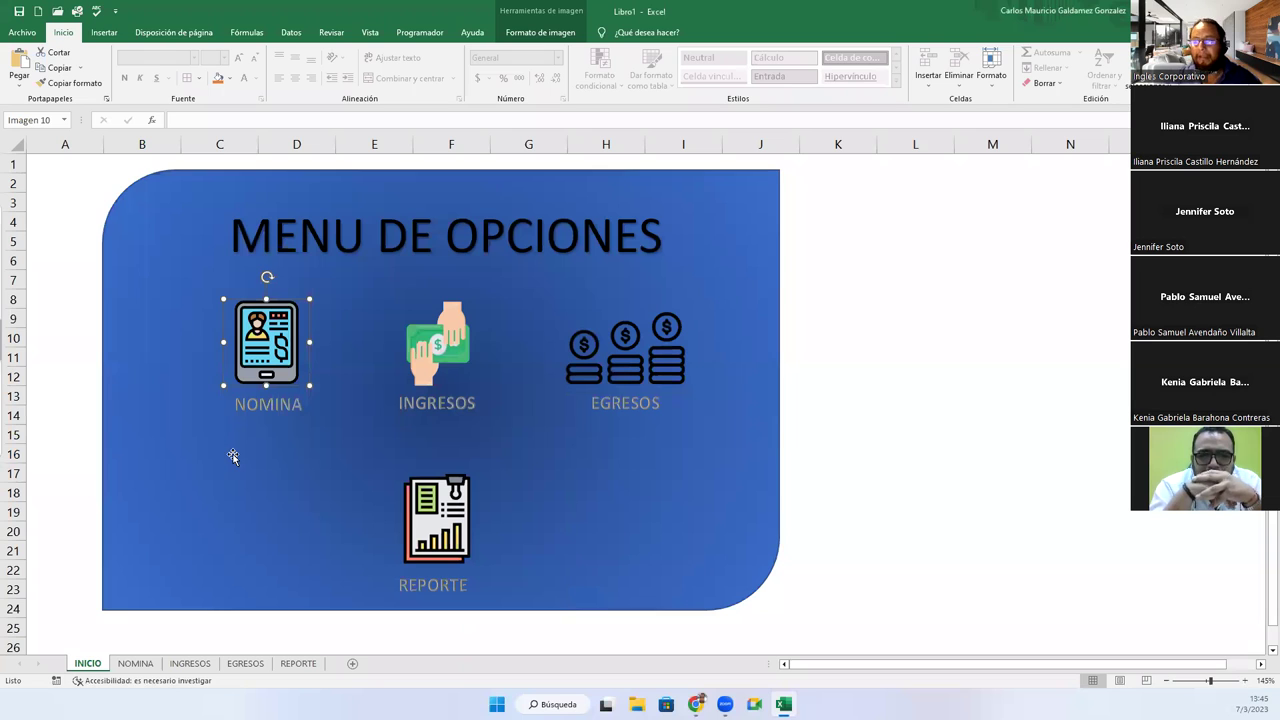
pyautogui.click(78, 490)
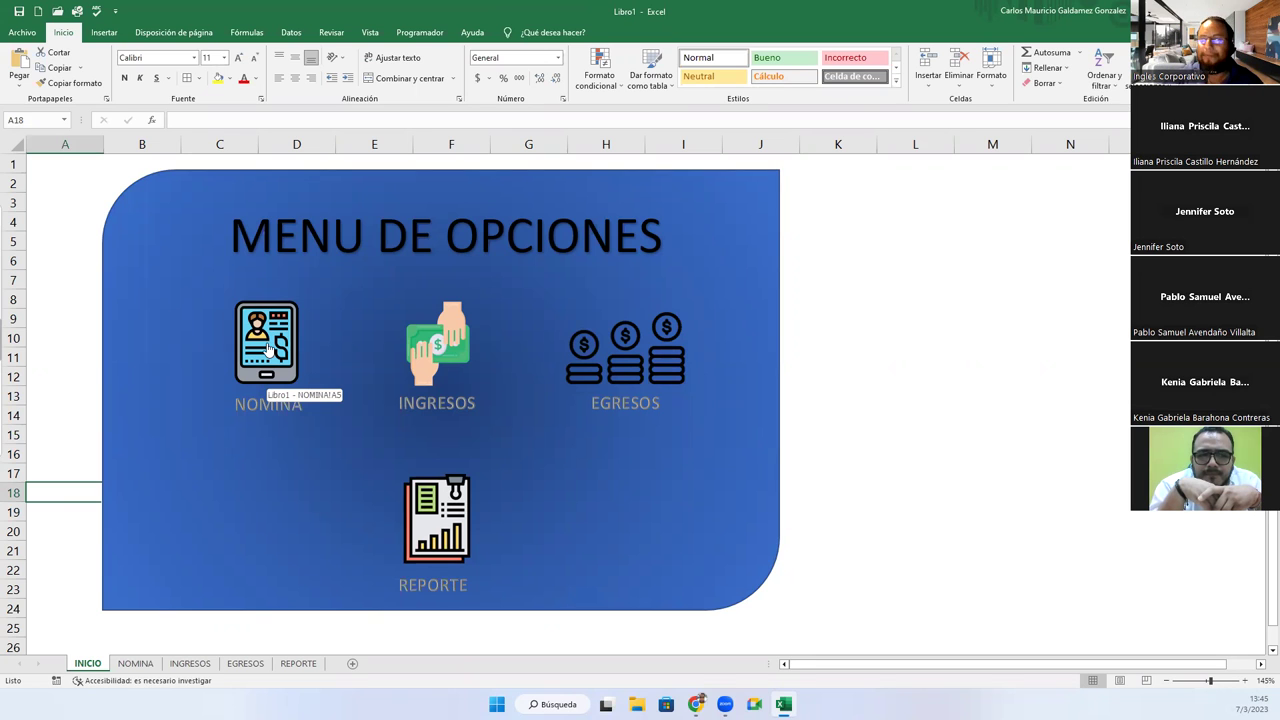
pyautogui.click(268, 347)
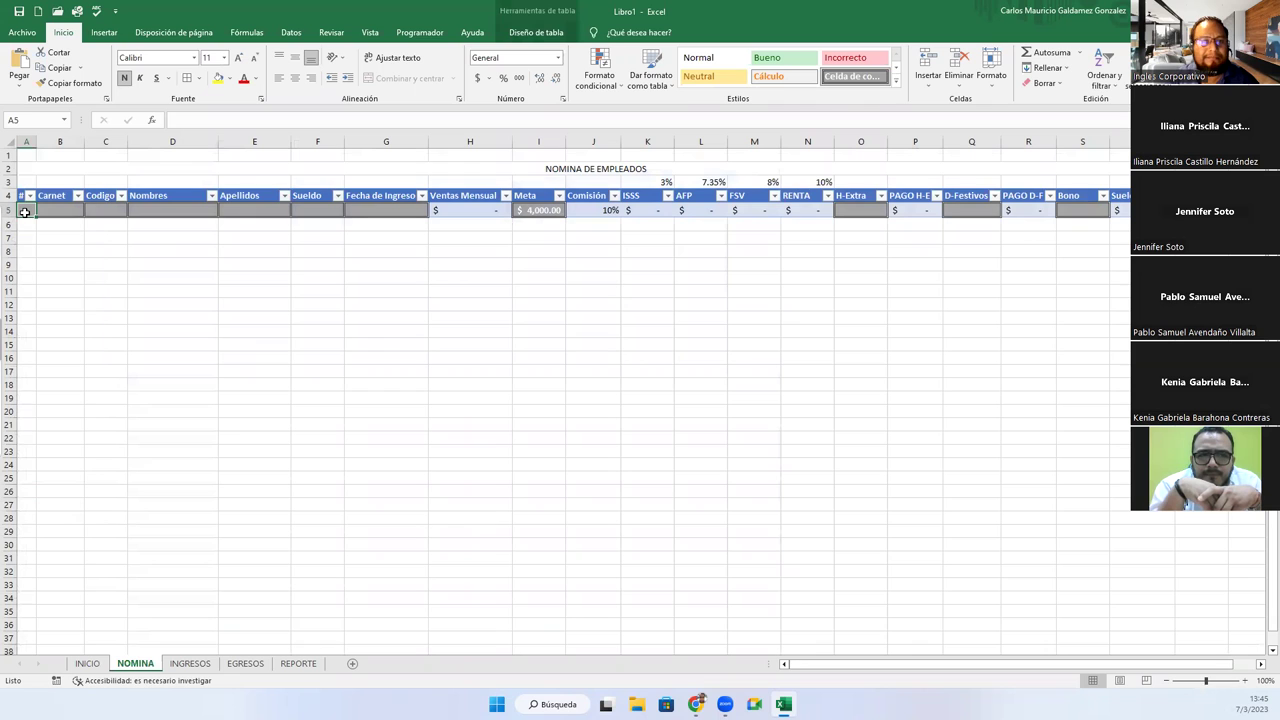
# Inspect the INGRESOS sheet's income table before linking.
pyautogui.click(87, 664)
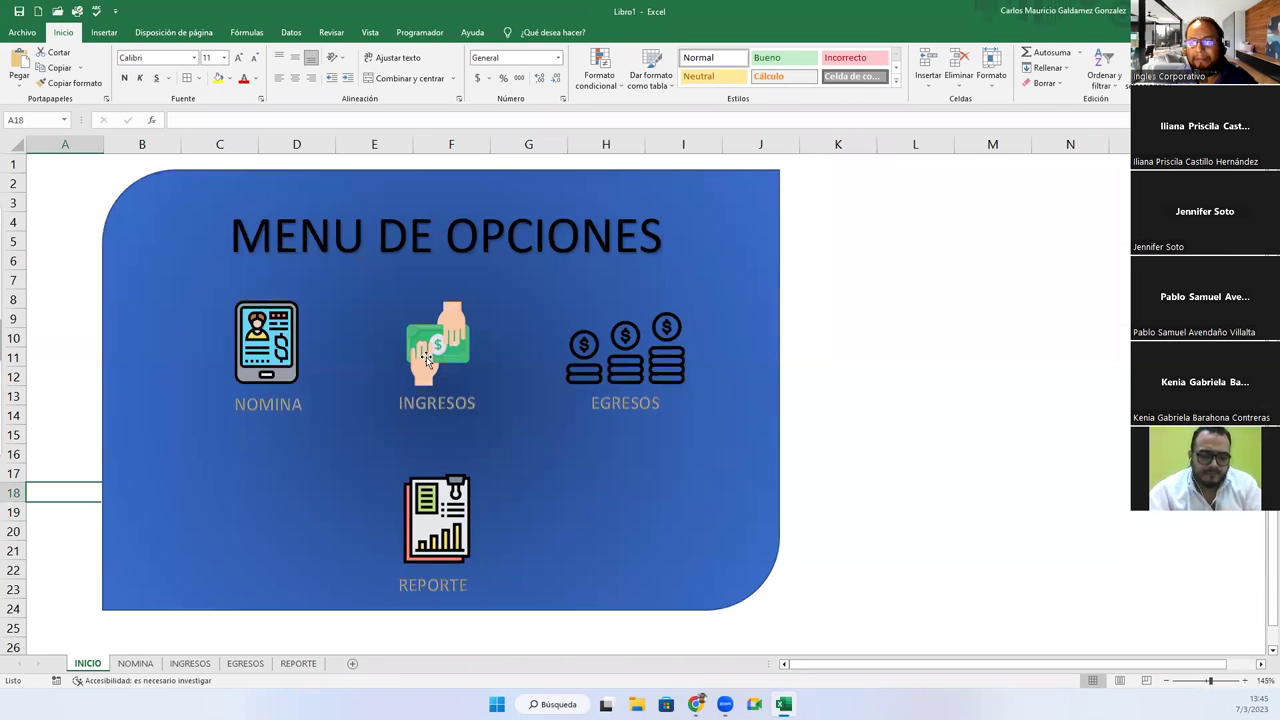
pyautogui.click(426, 356)
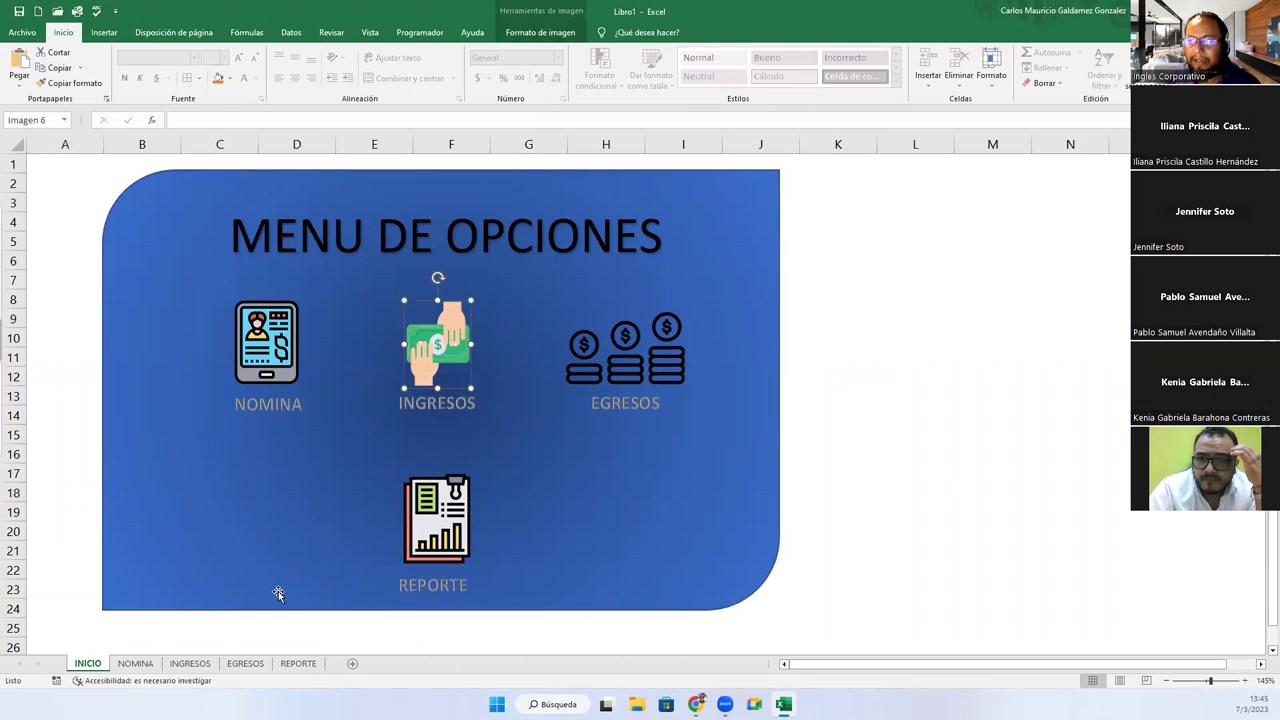
pyautogui.click(190, 663)
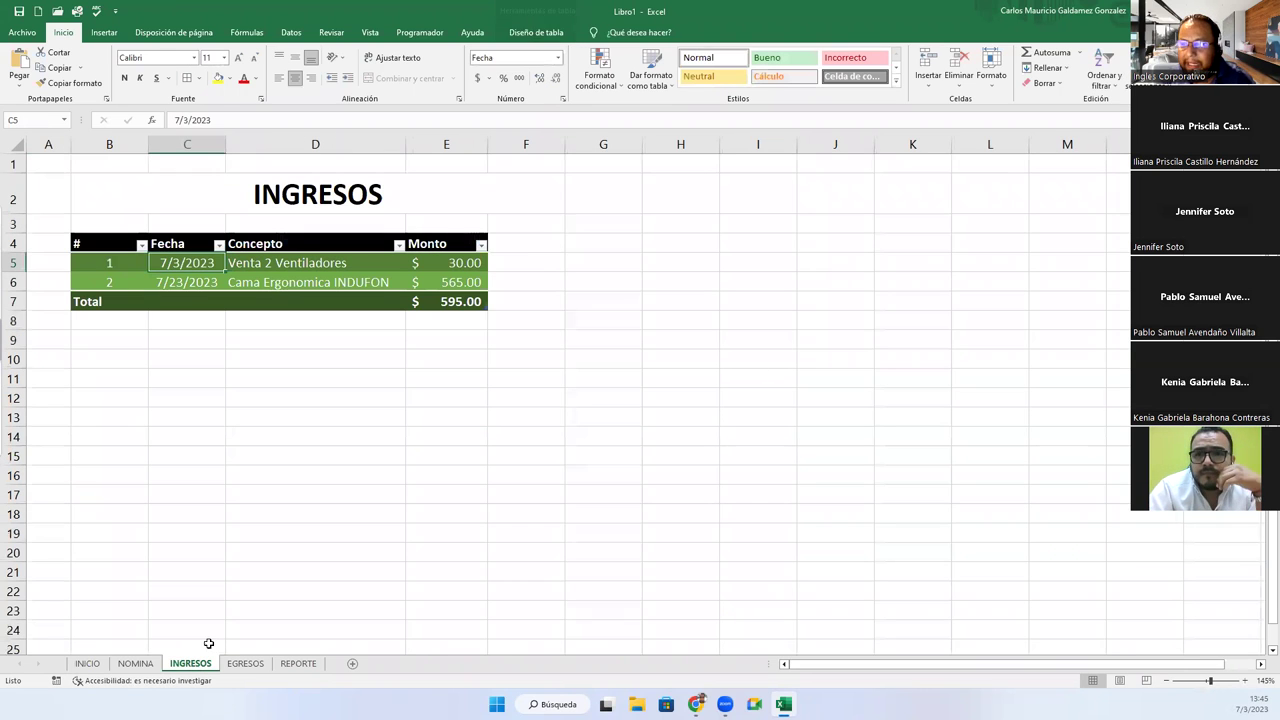
pyautogui.click(117, 284)
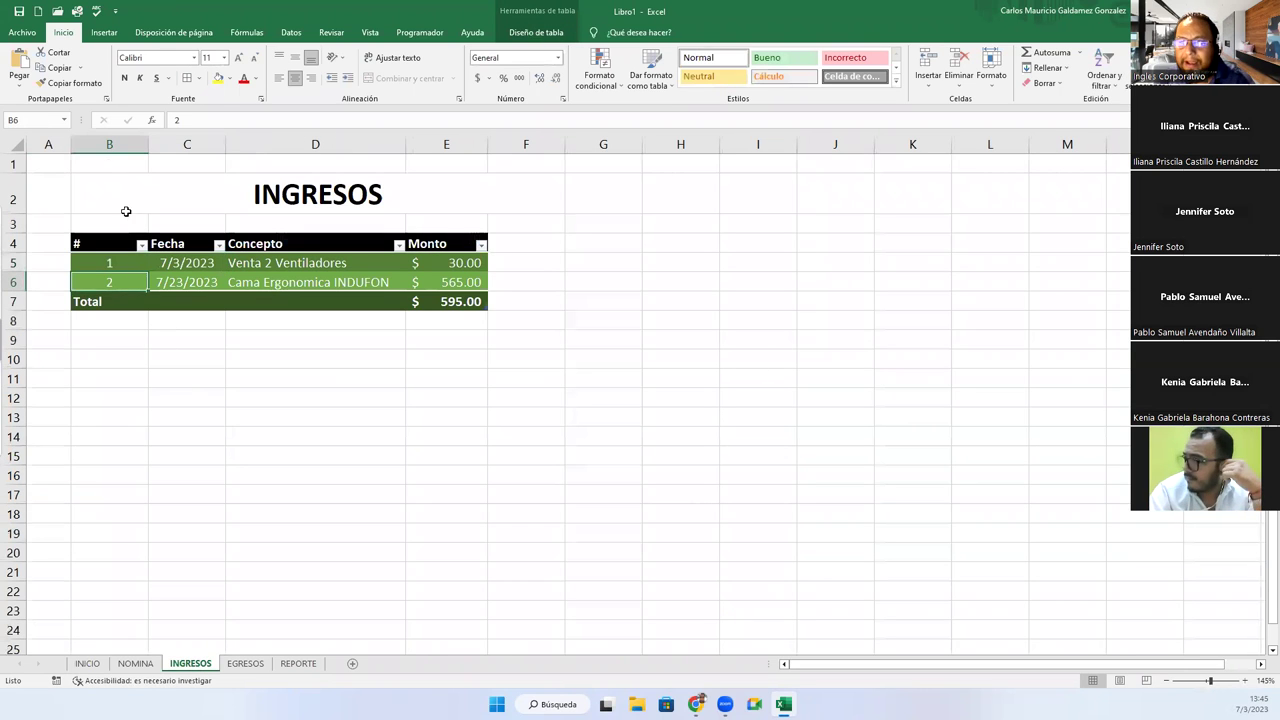
pyautogui.click(87, 663)
# Link the INGRESOS picture to cell B5 of INGRESOS, test it, and return to INICIO.
pyautogui.rightClick(445, 350)
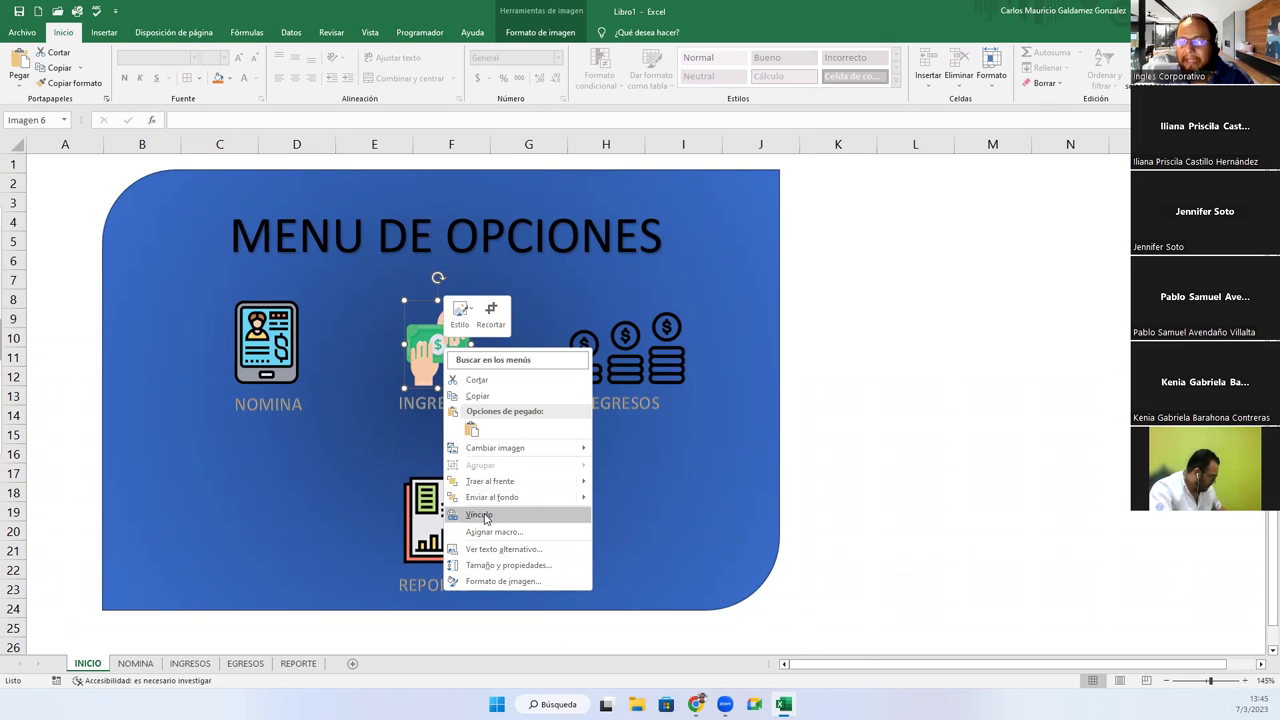
pyautogui.click(479, 515)
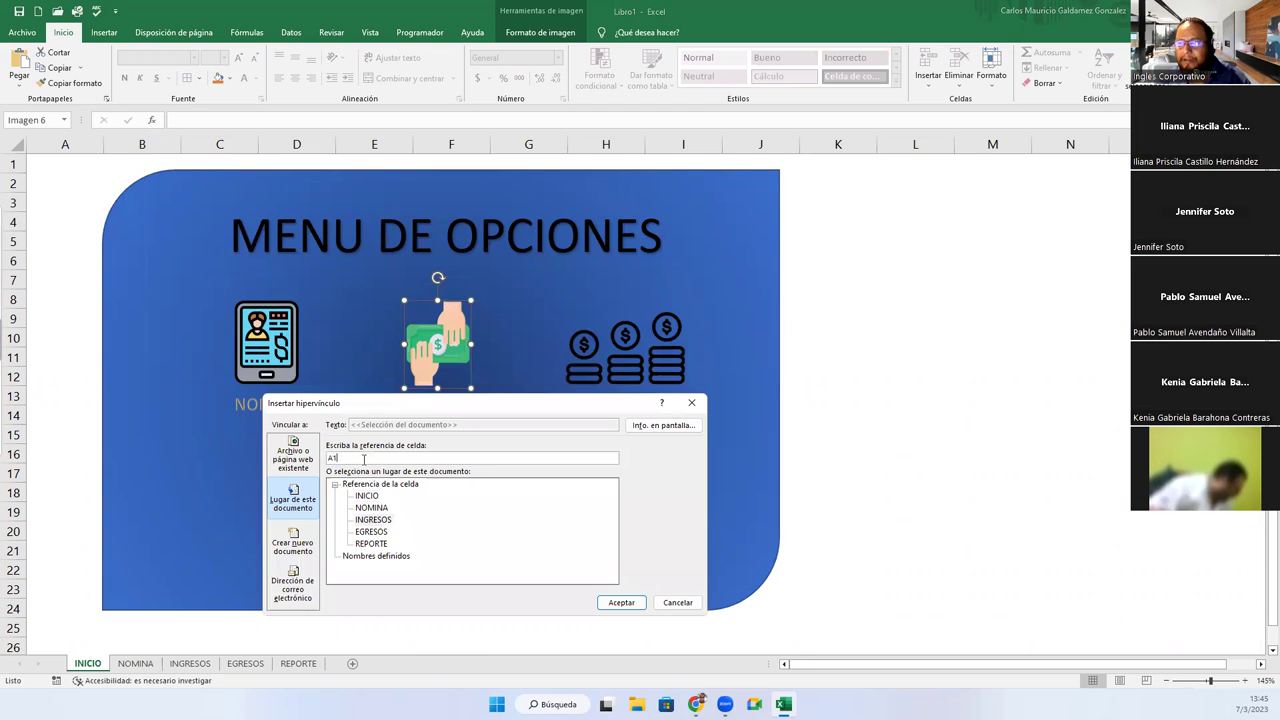
pyautogui.press('BackSpace')
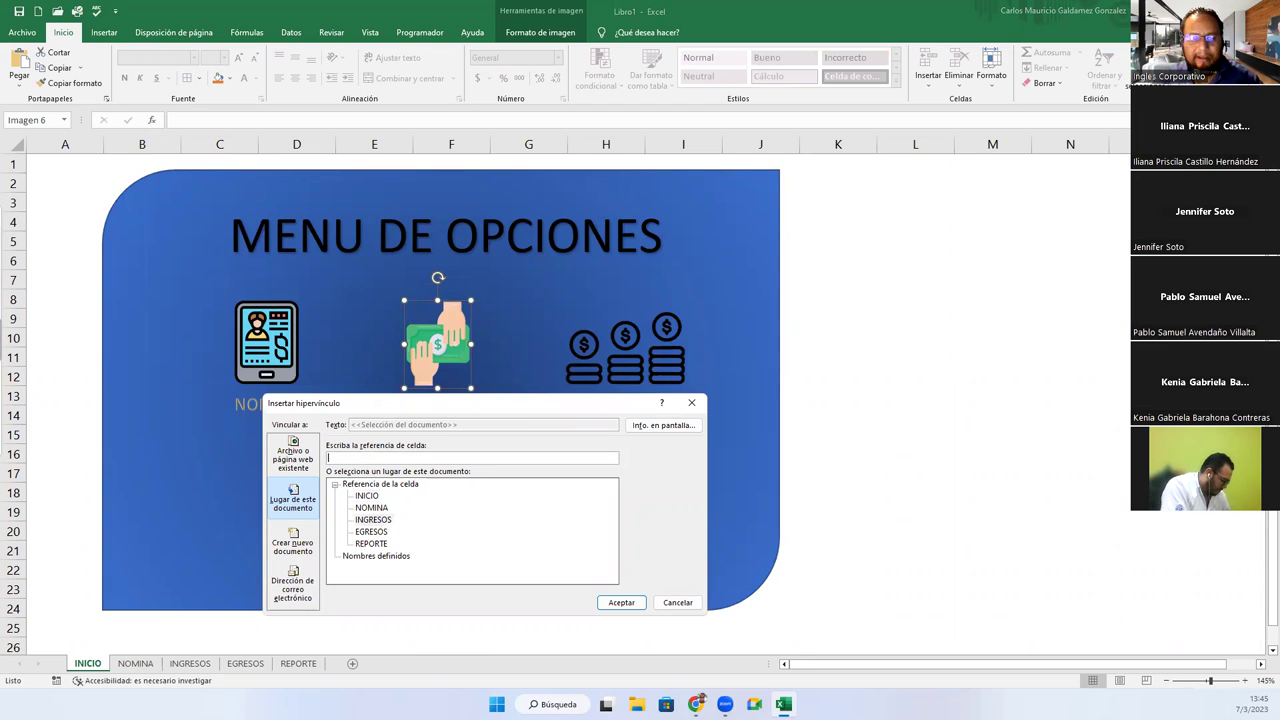
pyautogui.write('B5')
pyautogui.press('Return')
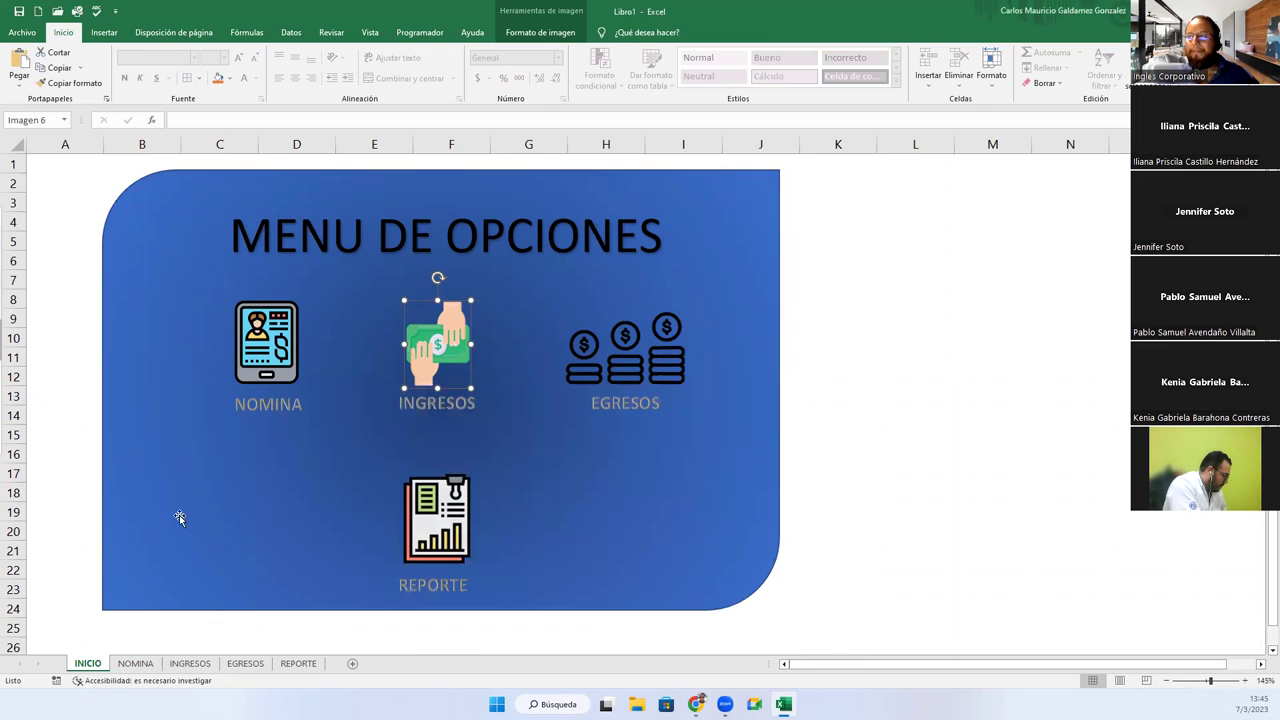
pyautogui.click(62, 467)
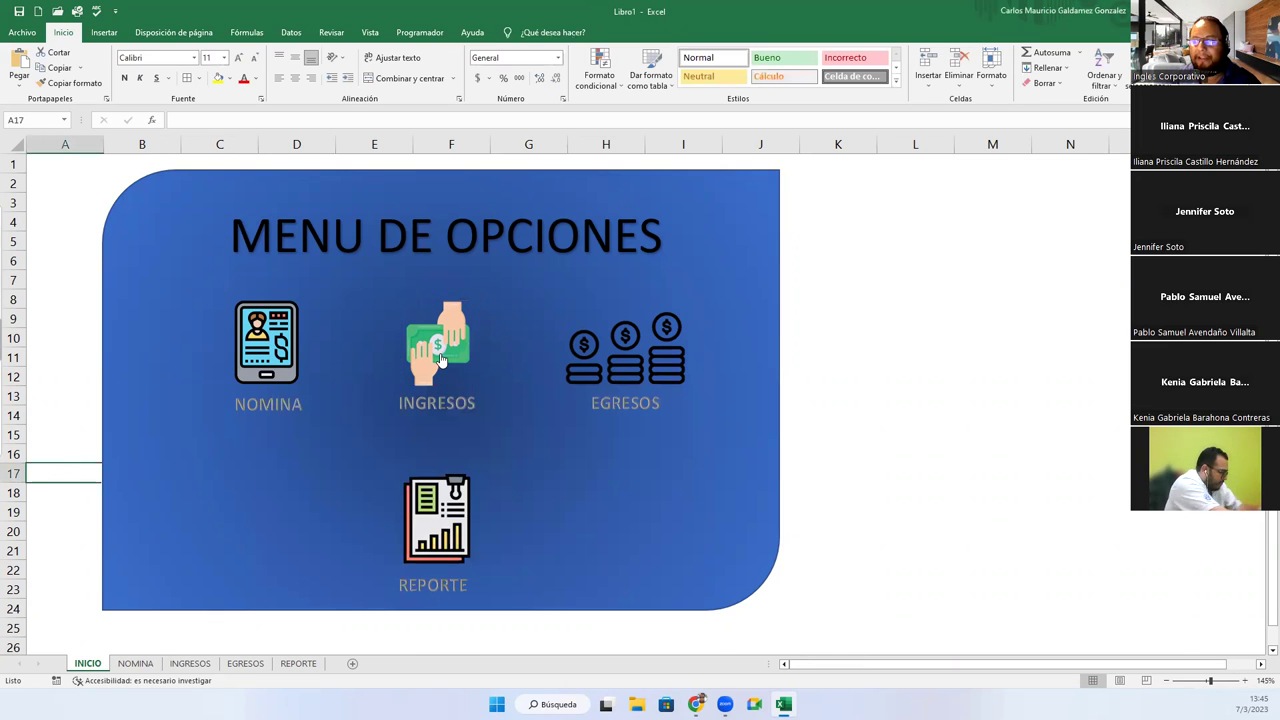
pyautogui.click(442, 358)
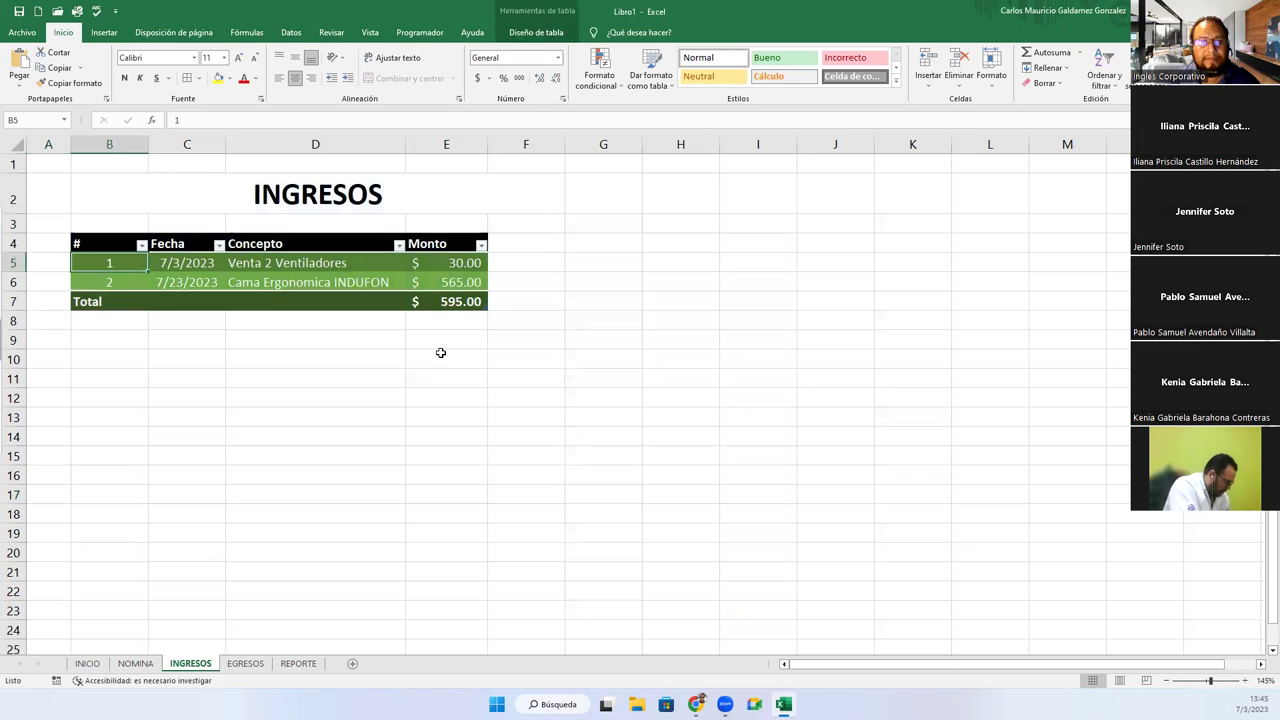
pyautogui.click(236, 668)
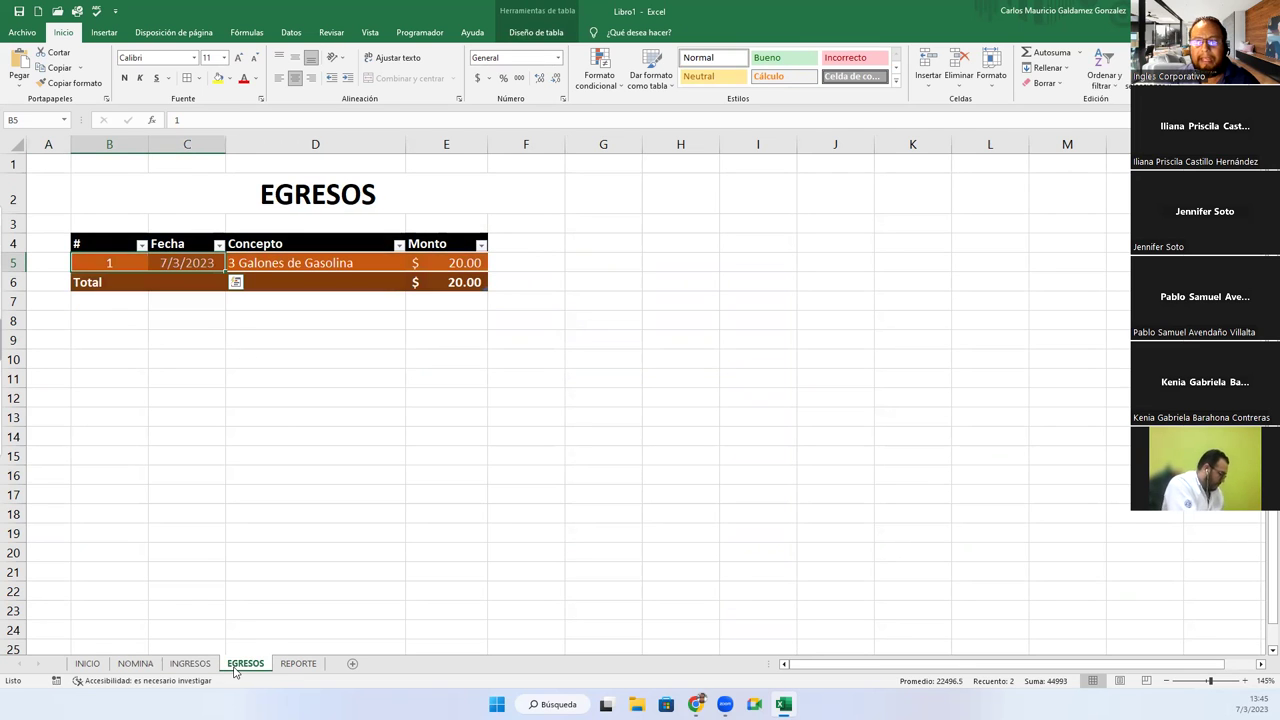
pyautogui.click(86, 665)
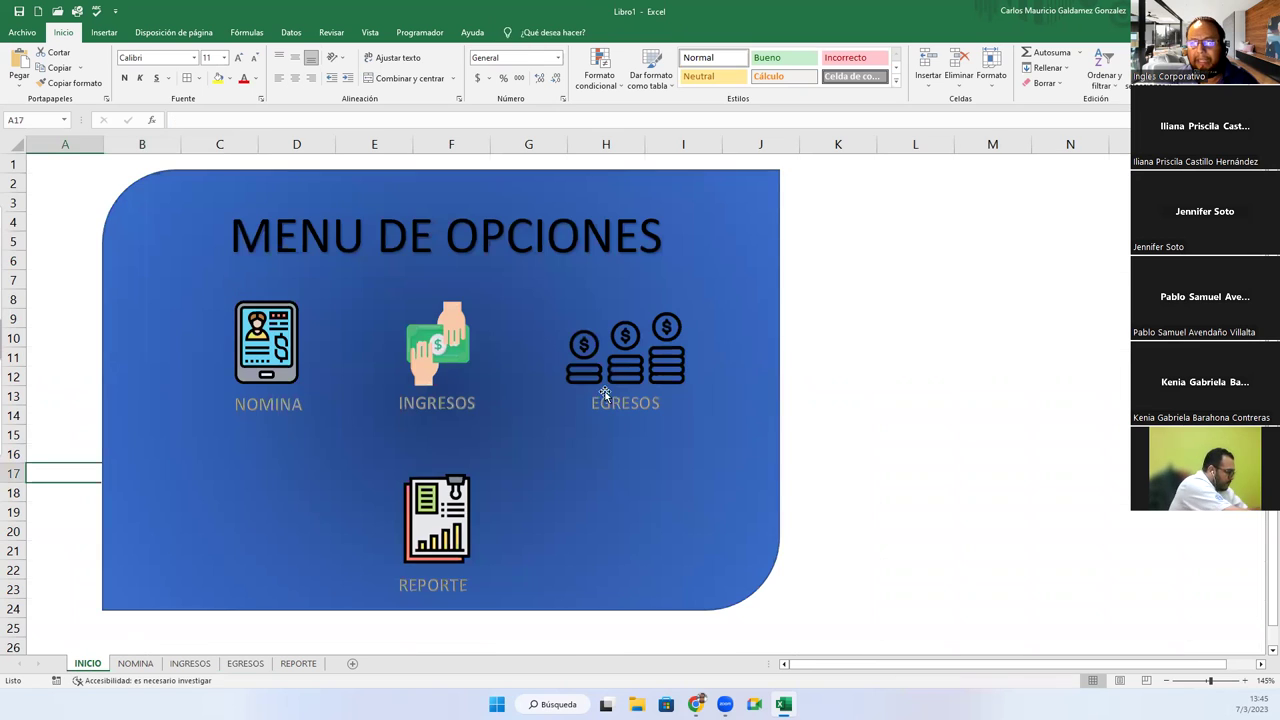
# Hyperlink the EGRESOS picture to the EGRESOS sheet with a column-B cell reference.
pyautogui.rightClick(613, 372)
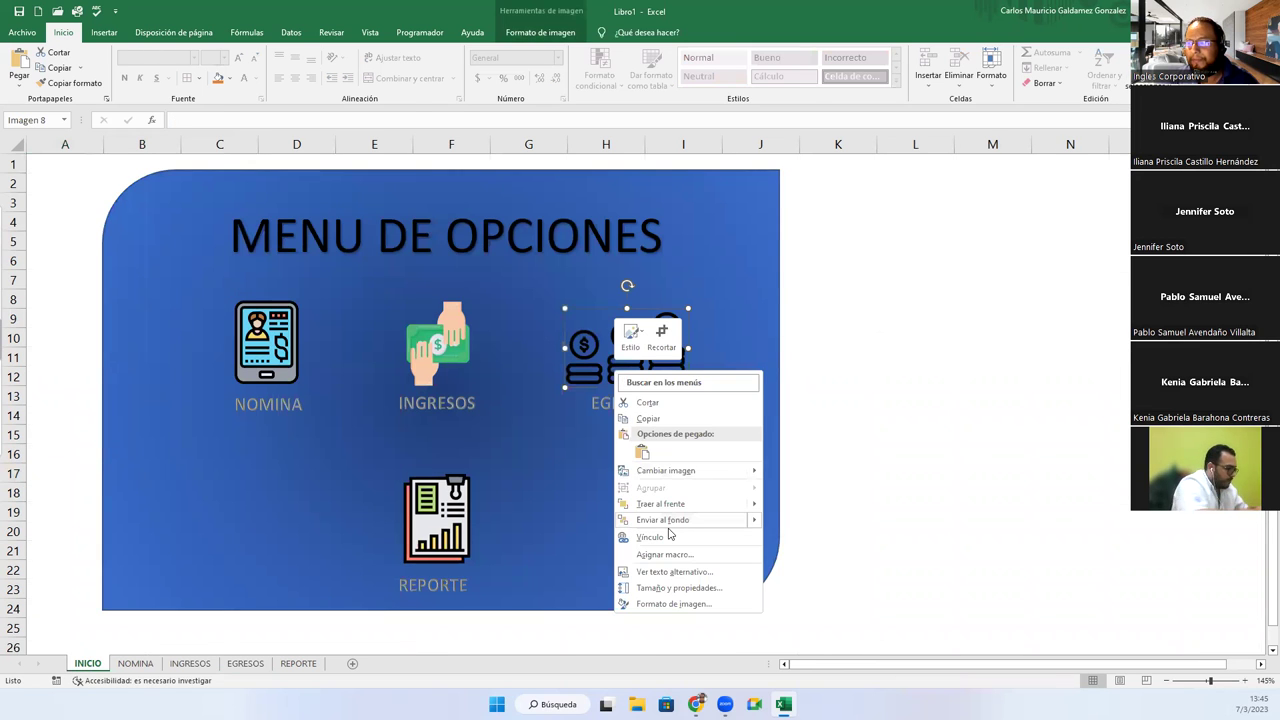
pyautogui.click(668, 540)
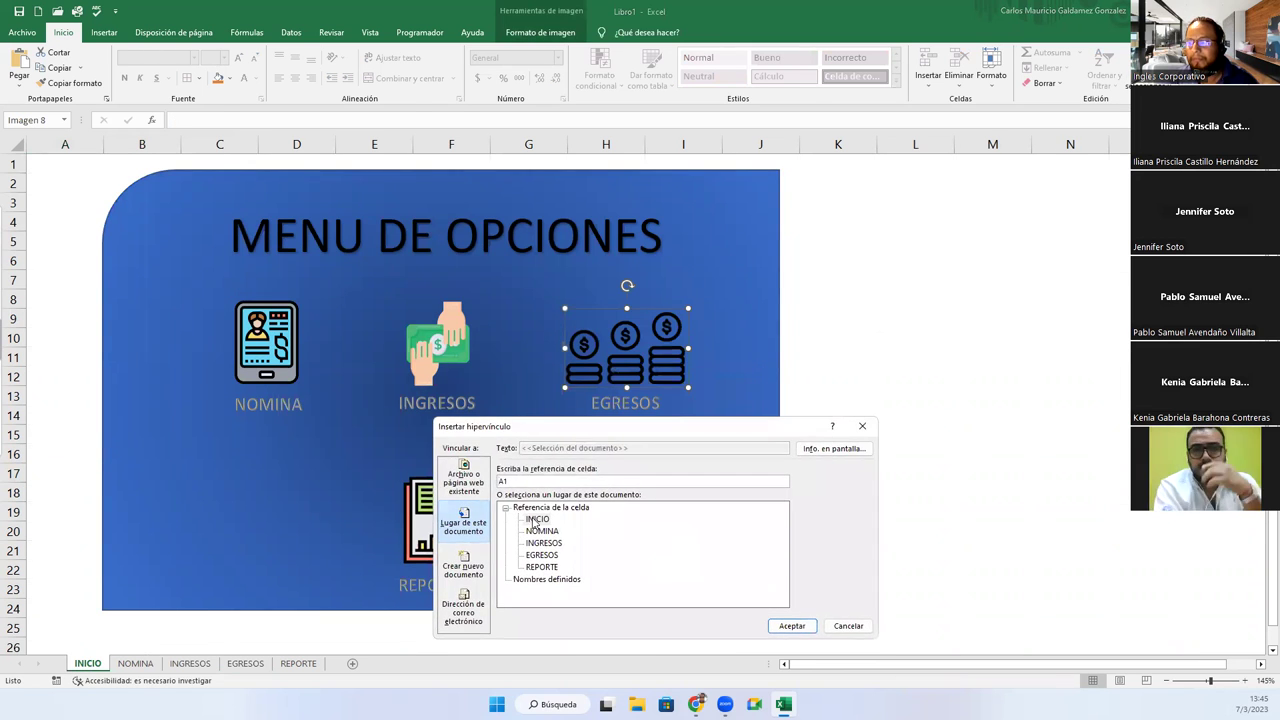
pyautogui.click(545, 555)
pyautogui.doubleClick(505, 481)
pyautogui.write('B')
pyautogui.press('Return')
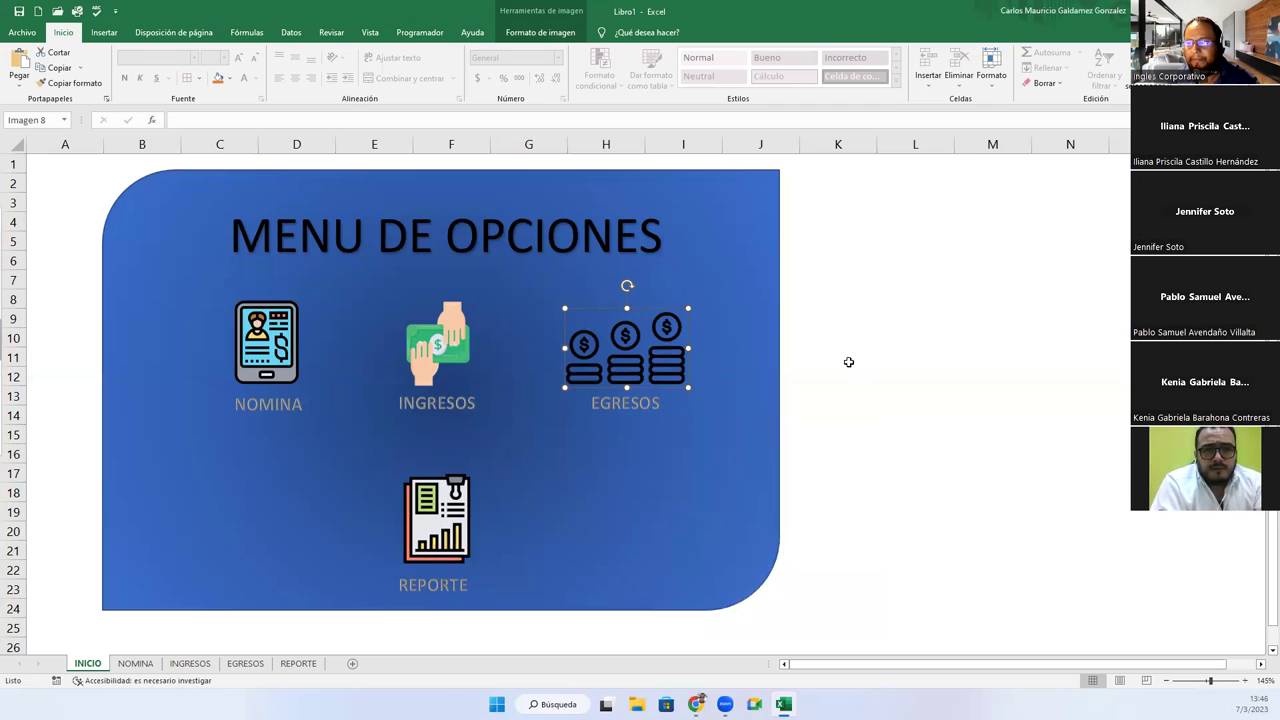
# Test the EGRESOS link, inspect the REPORTE total formula in C4, and return to INICIO.
pyautogui.click(886, 357)
pyautogui.click(629, 357)
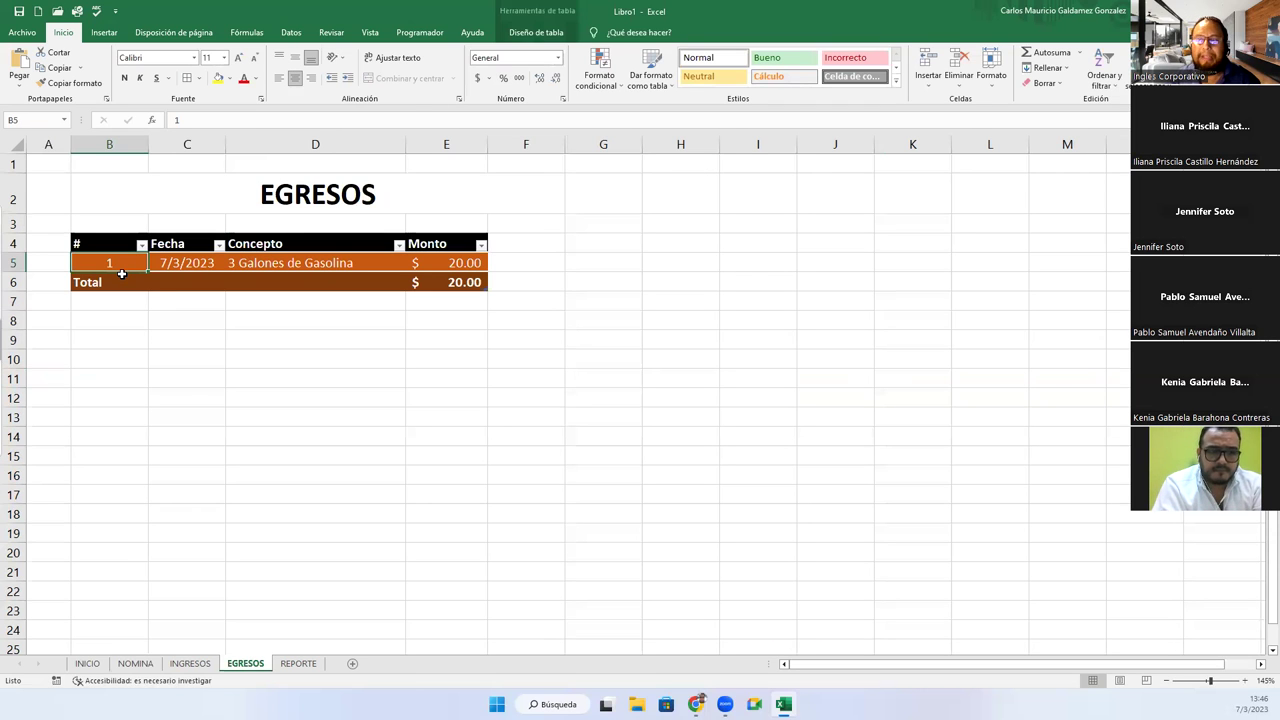
pyautogui.click(286, 664)
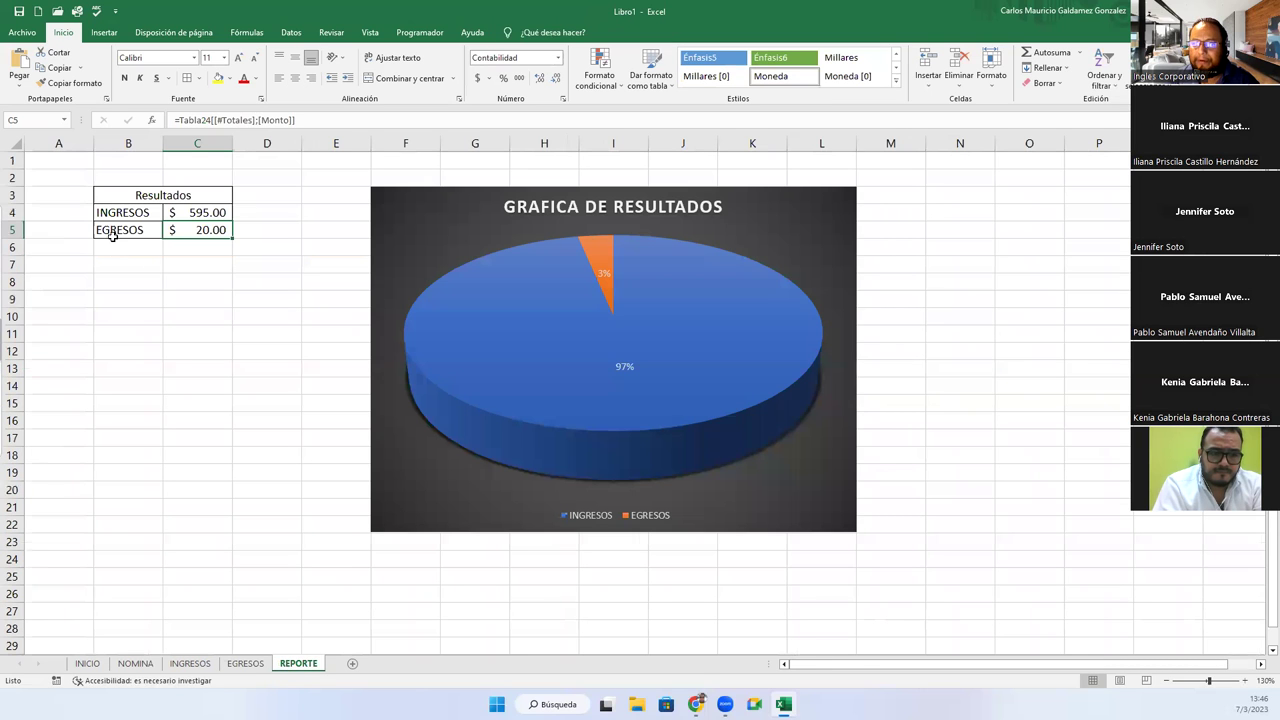
pyautogui.click(190, 212)
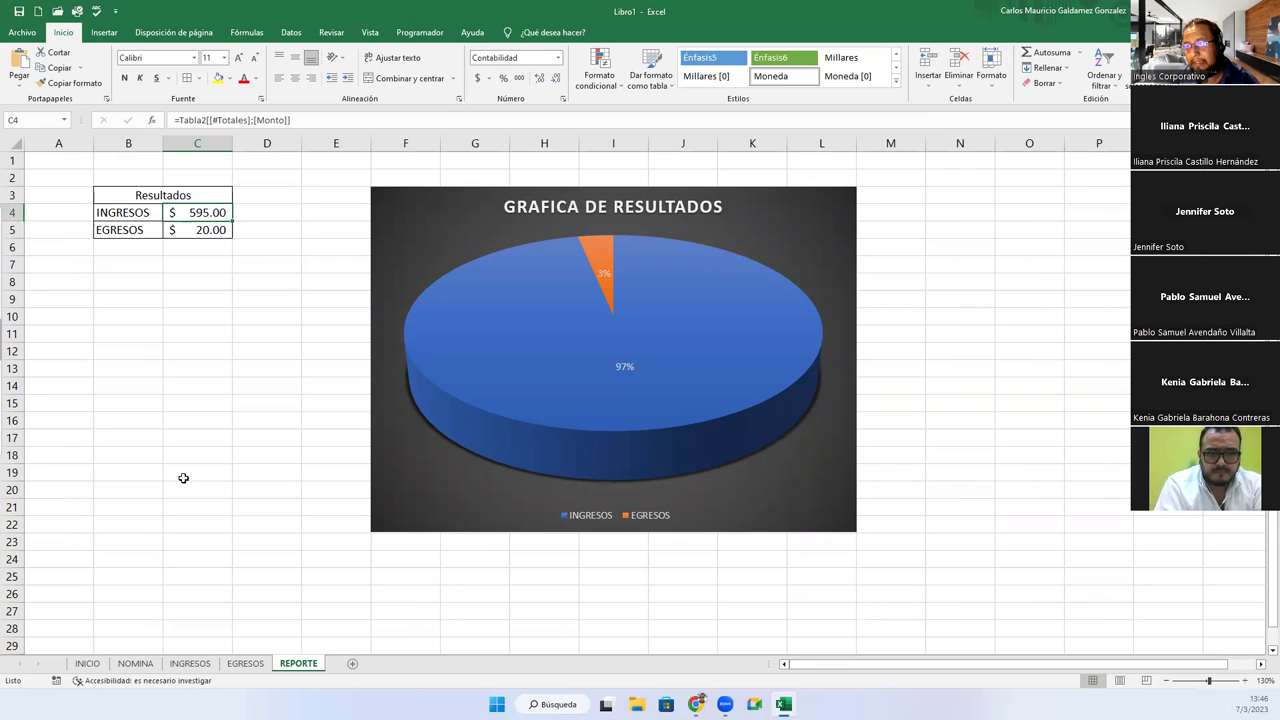
pyautogui.click(87, 664)
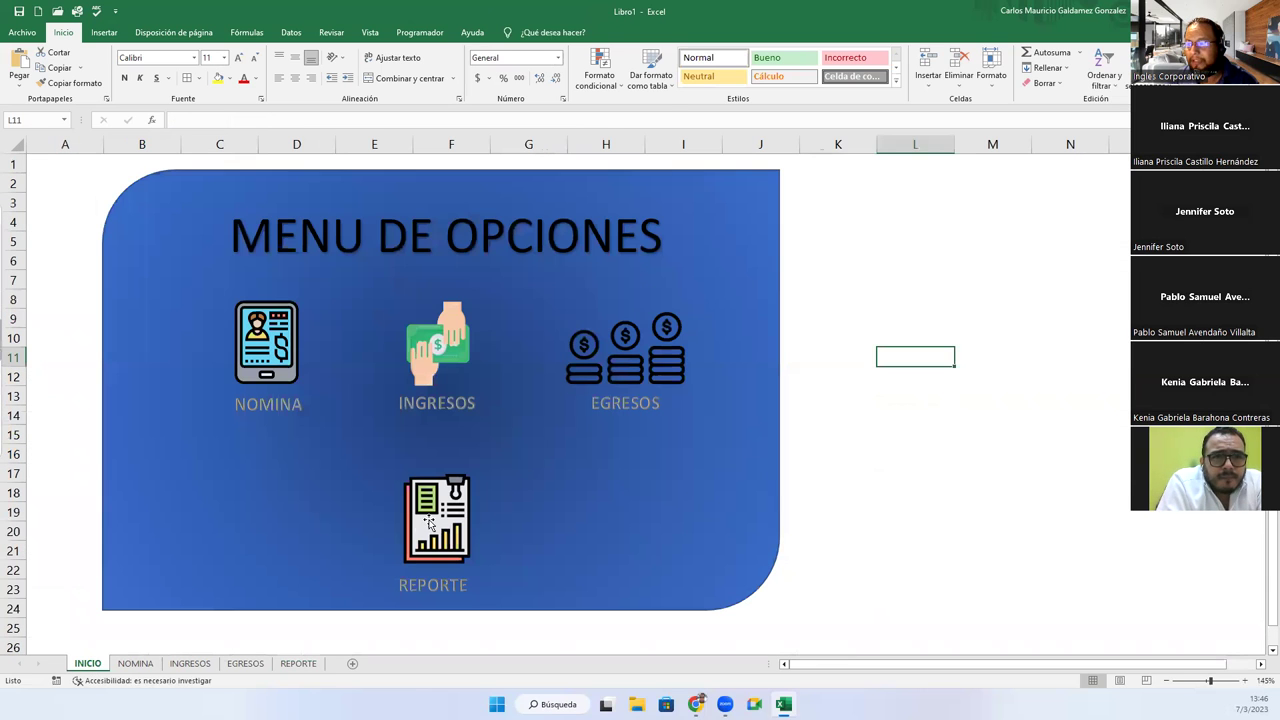
# Hyperlink the REPORTE icon to the REPORTE sheet.
pyautogui.rightClick(430, 522)
pyautogui.click(492, 447)
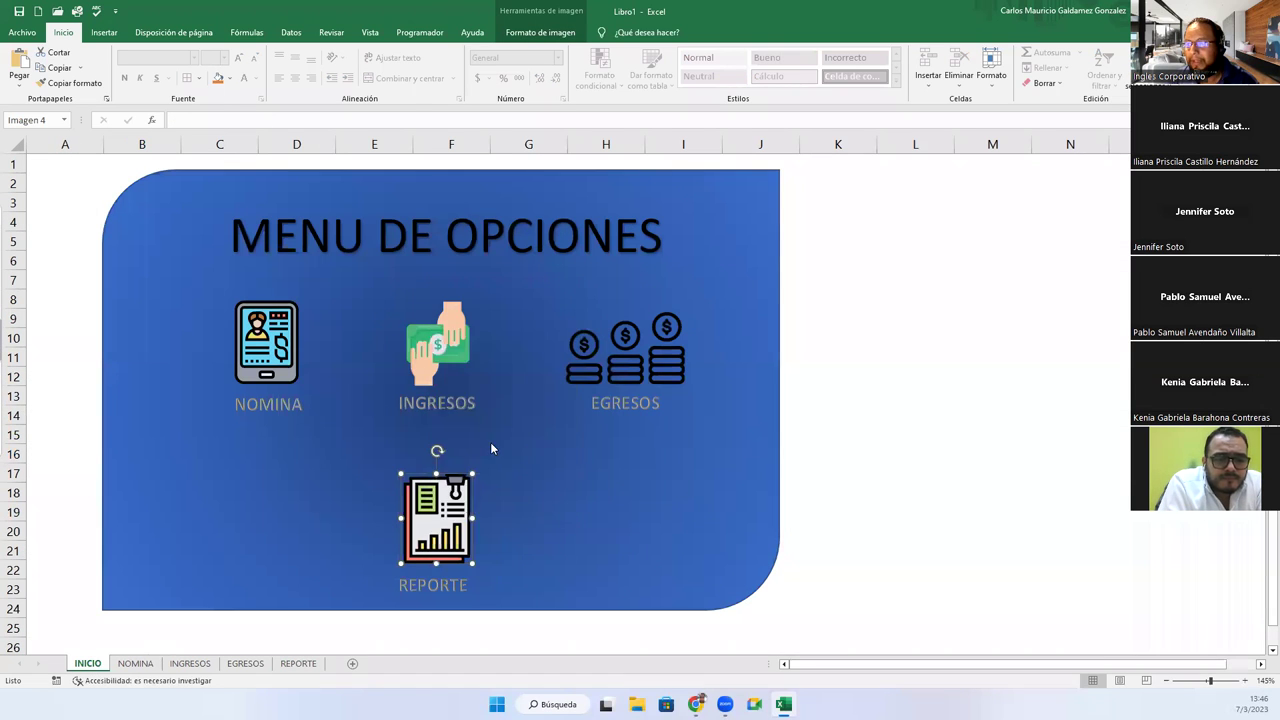
pyautogui.click(378, 473)
pyautogui.doubleClick(355, 386)
pyautogui.write('C4')
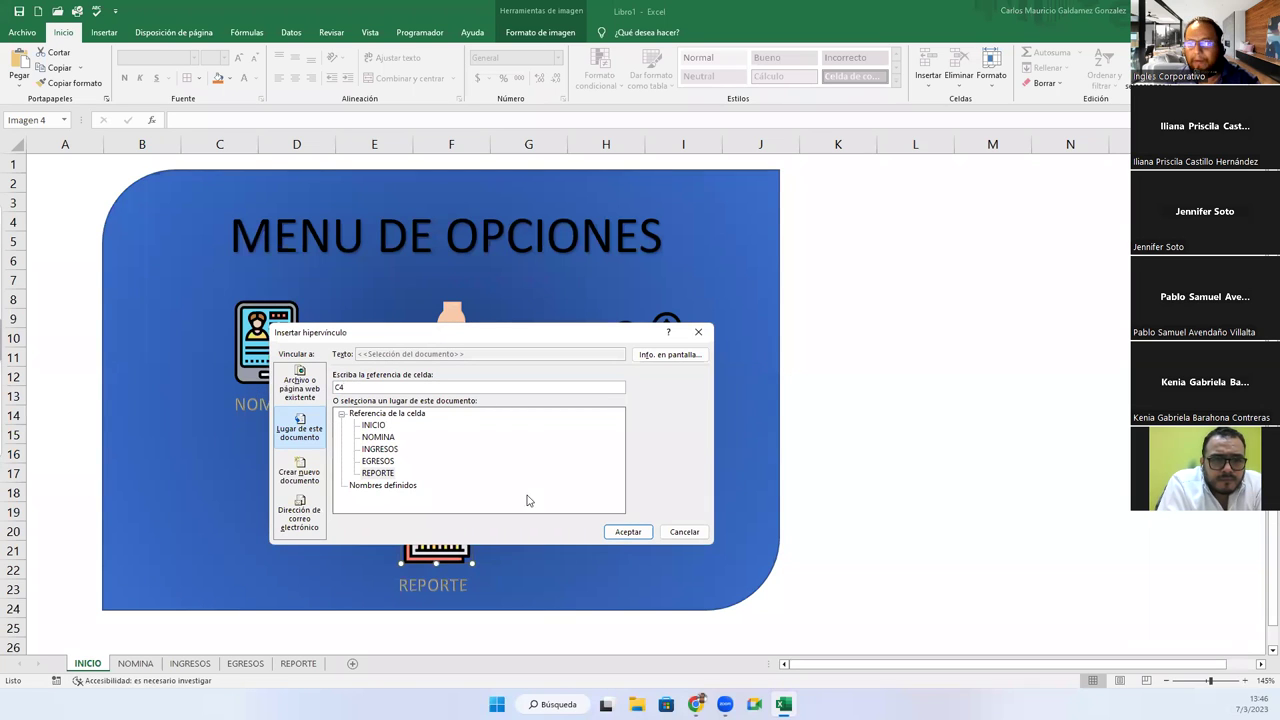
pyautogui.click(622, 532)
pyautogui.click(838, 470)
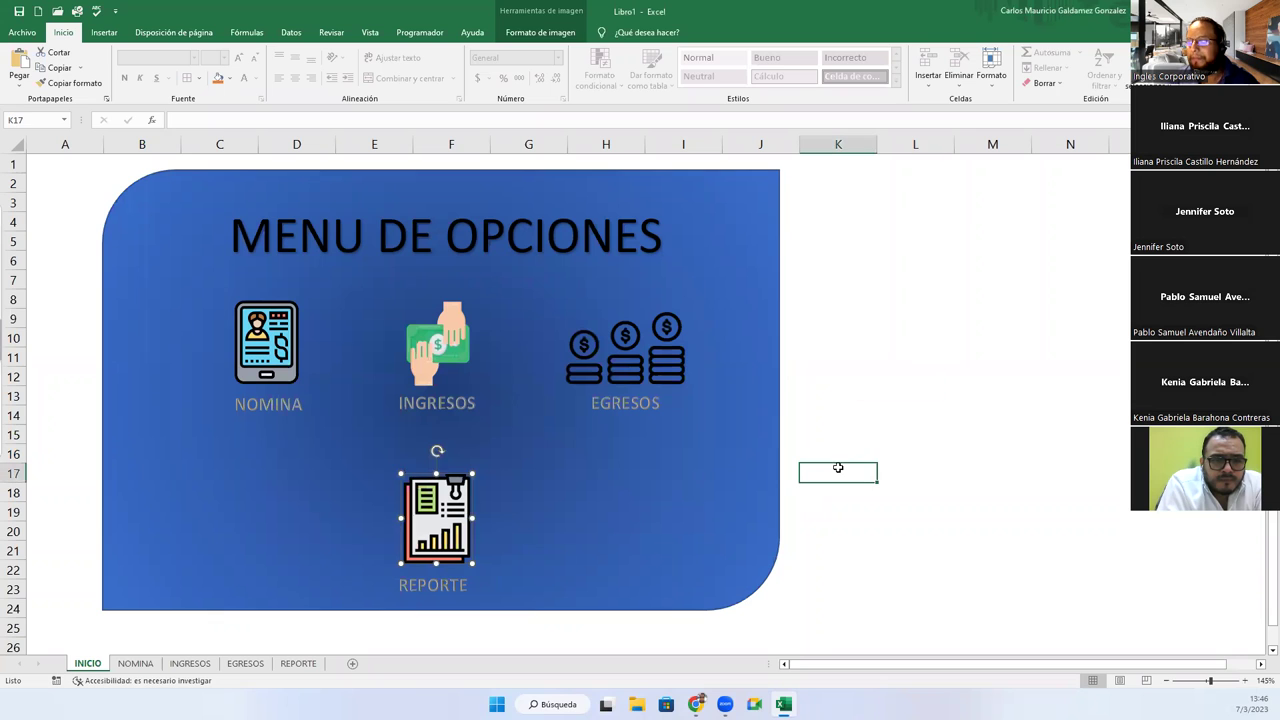
# Test the NOMINA, INGRESOS, EGRESOS and REPORTE icon links, returning to INICIO each time.
pyautogui.click(257, 362)
pyautogui.click(87, 663)
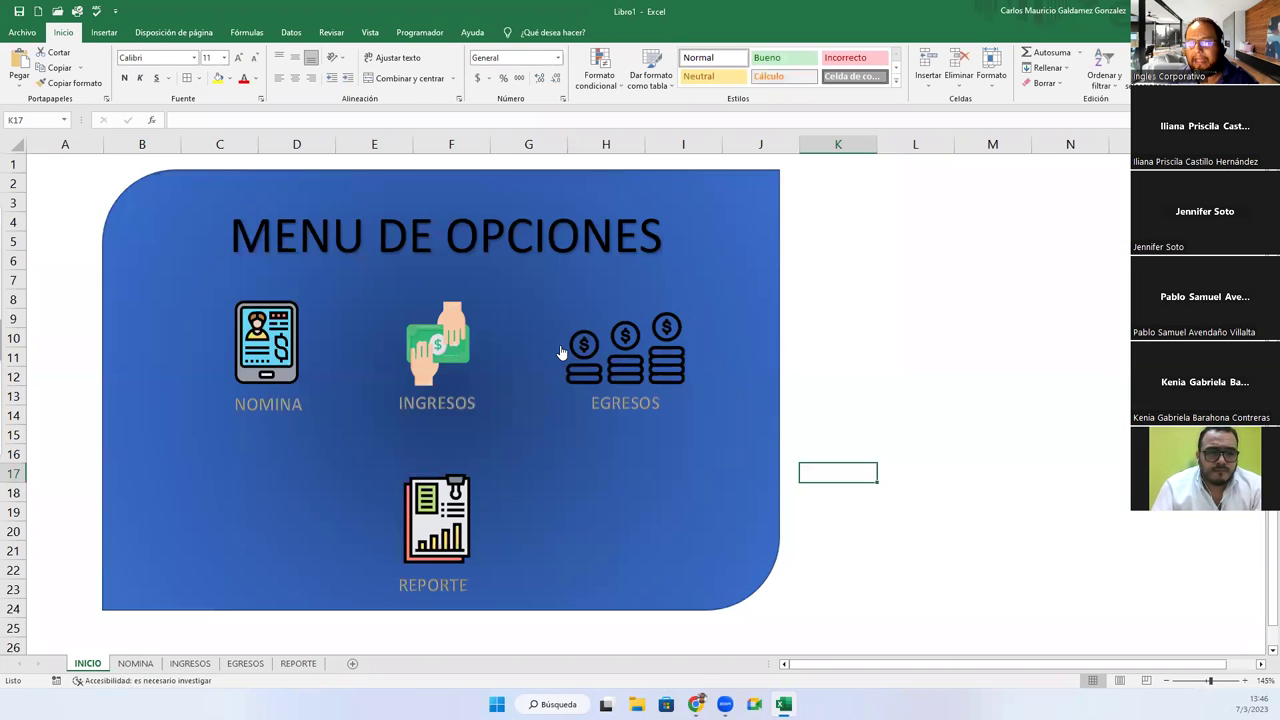
pyautogui.click(447, 360)
pyautogui.click(87, 663)
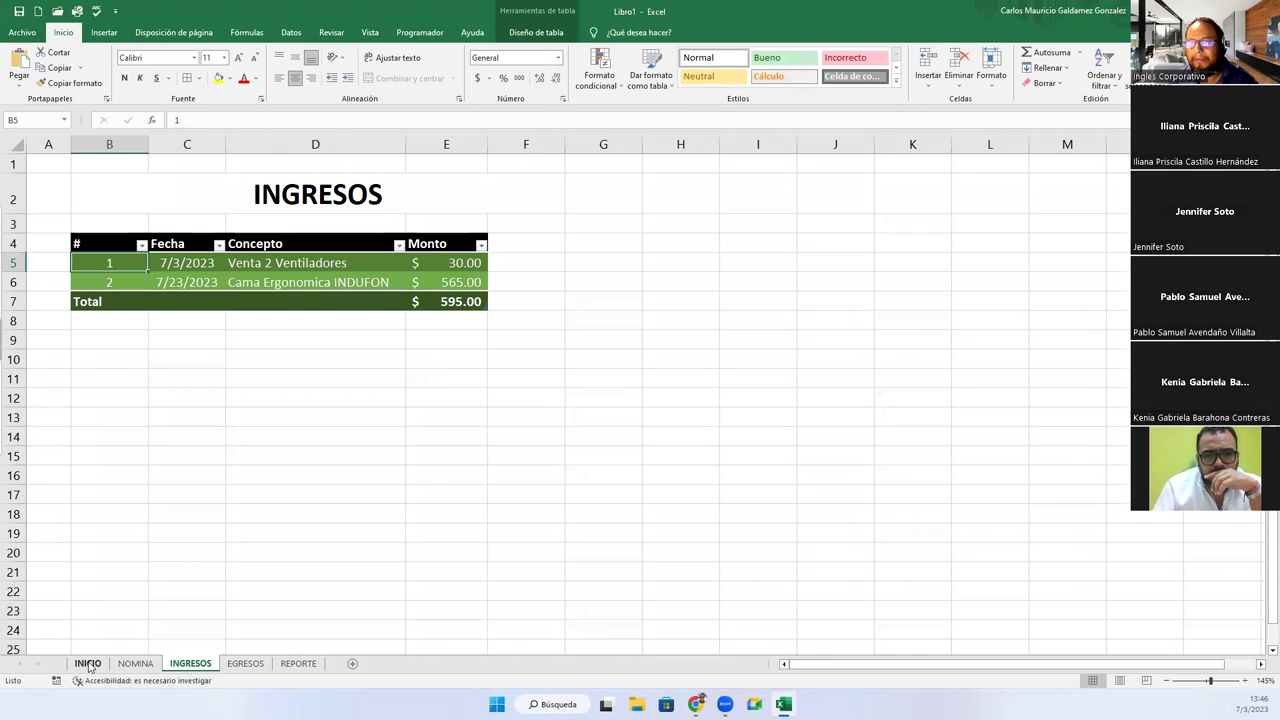
pyautogui.click(598, 357)
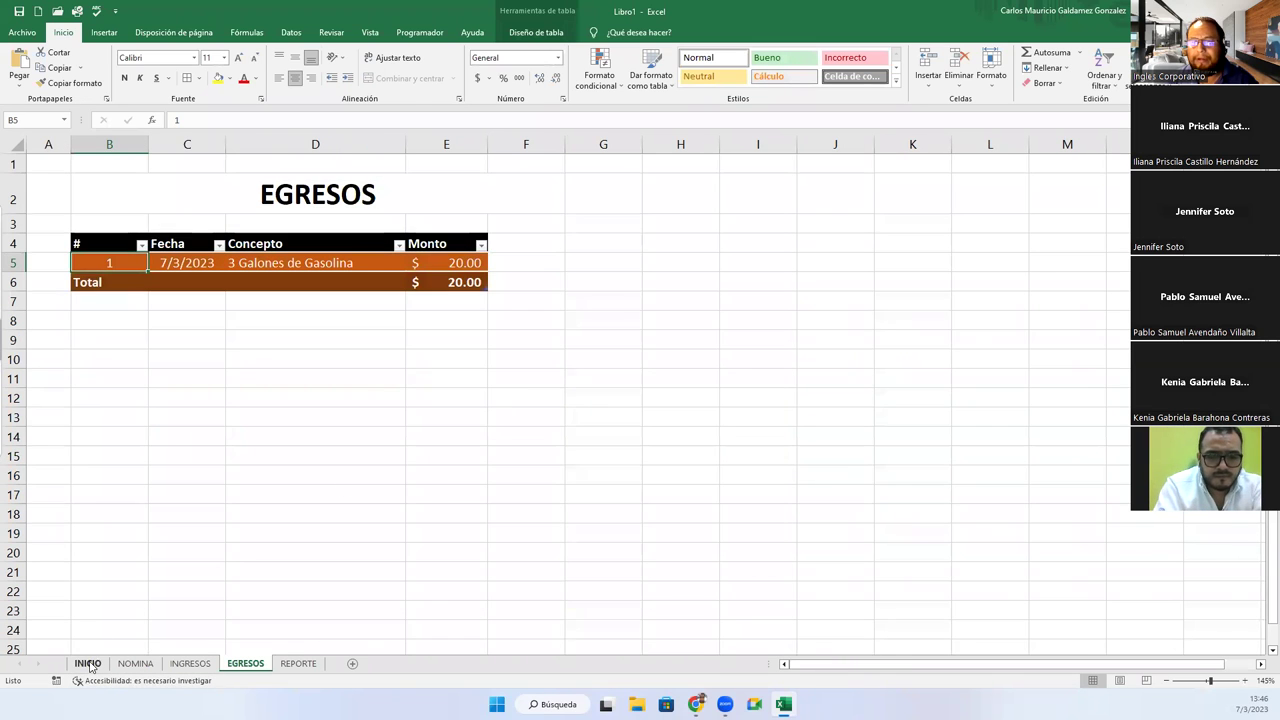
pyautogui.click(87, 663)
pyautogui.click(433, 535)
pyautogui.click(87, 663)
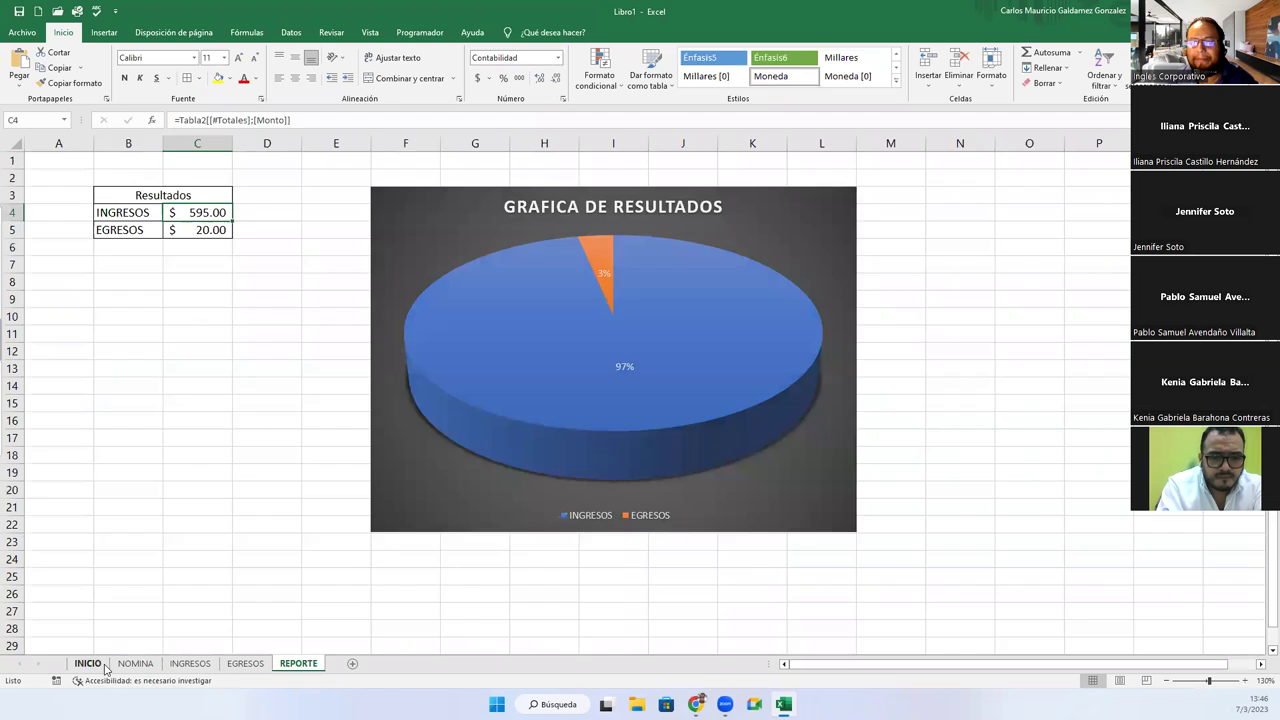
pyautogui.click(846, 293)
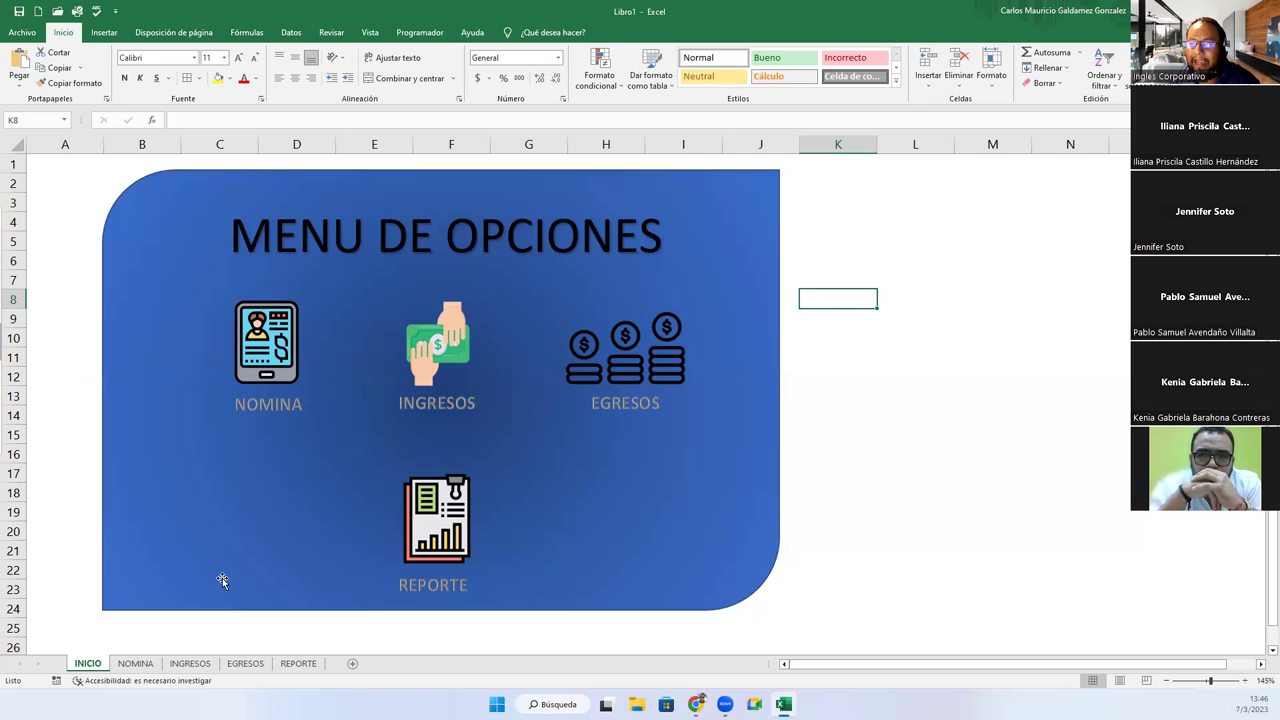
# Browse the NOMINA, INGRESOS, EGRESOS and REPORTE sheets, ending on NOMINA.
pyautogui.click(135, 664)
pyautogui.click(186, 668)
pyautogui.click(240, 666)
pyautogui.click(299, 665)
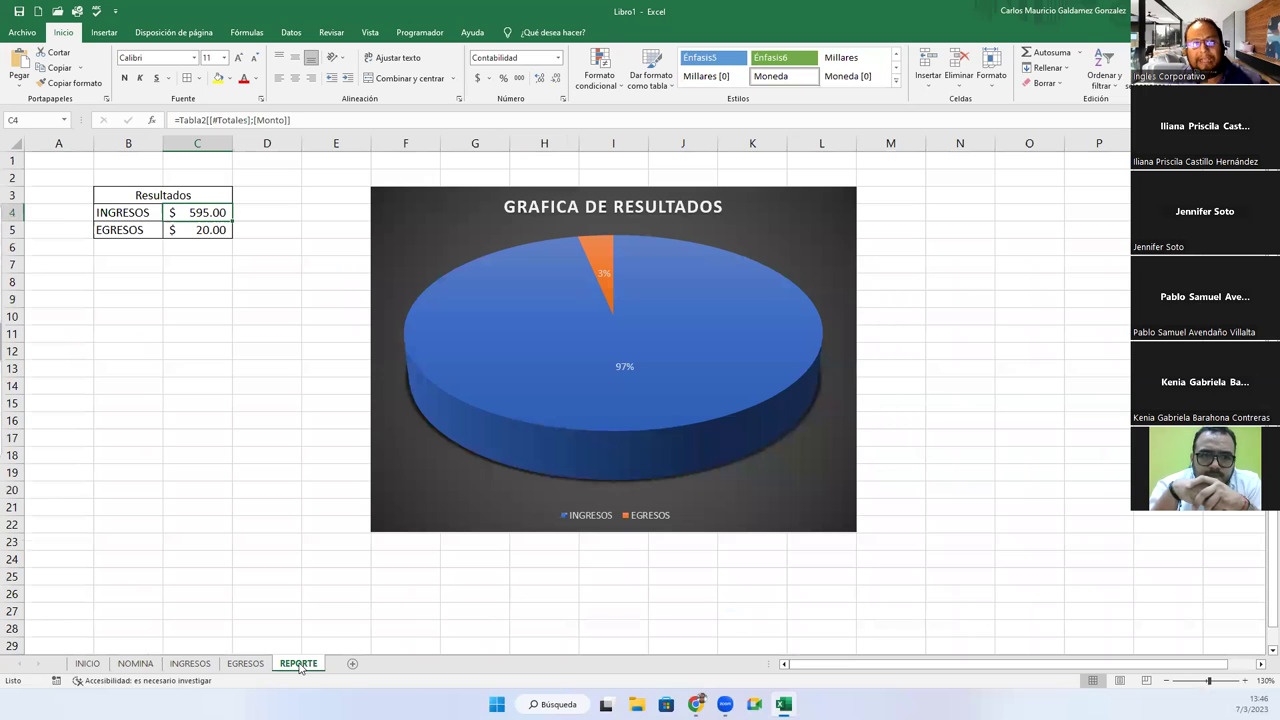
pyautogui.click(96, 666)
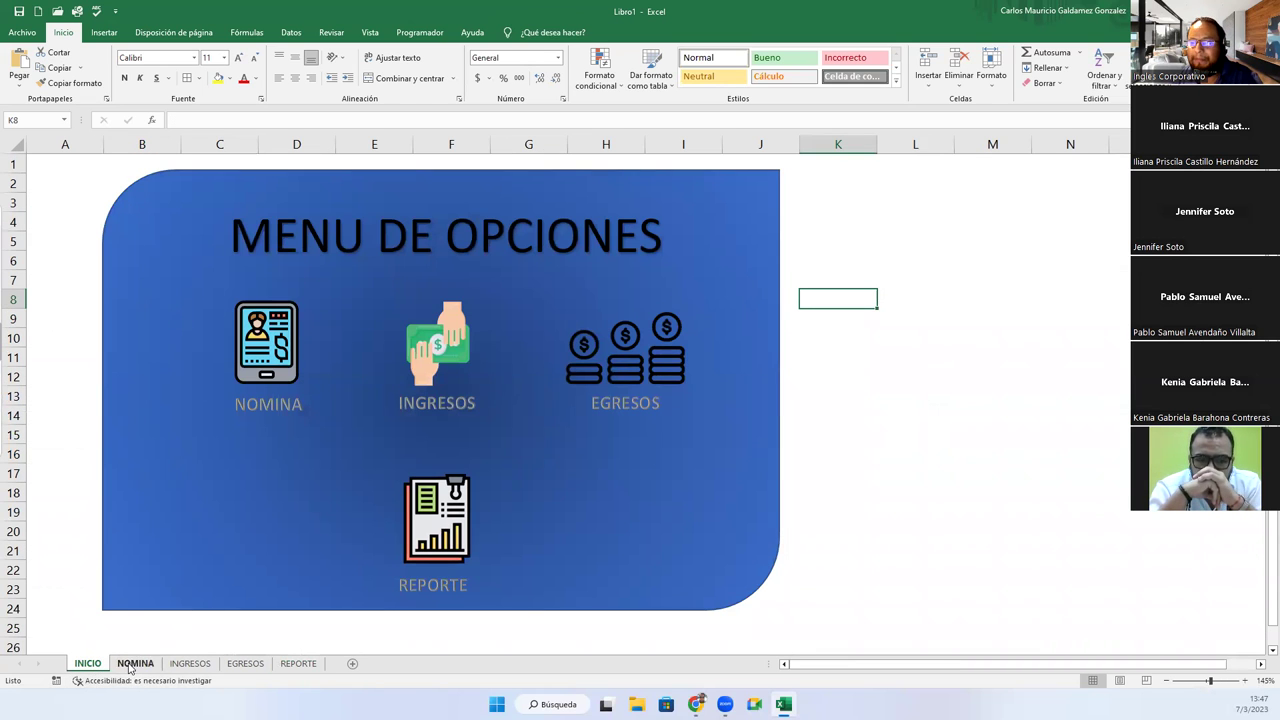
pyautogui.click(135, 664)
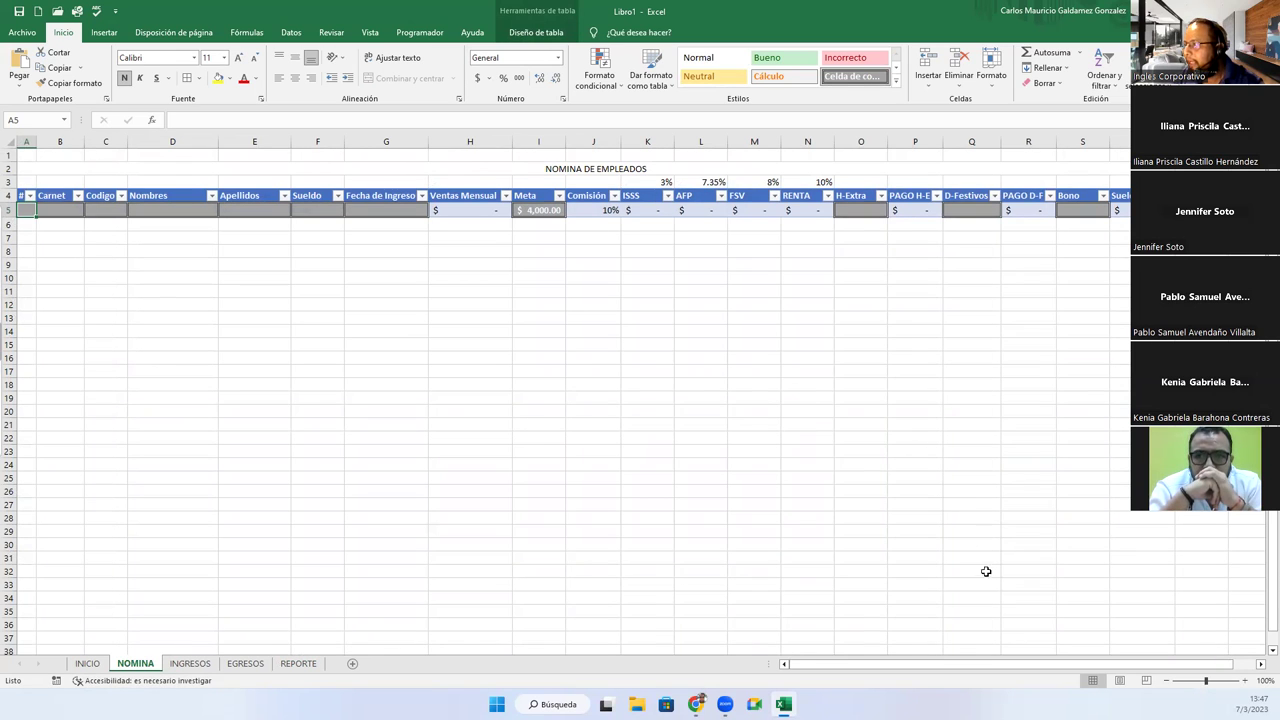
# Make the NOMINA DE EMPLEADOS title bold at 22 pt and bring up the Shapes gallery.
pyautogui.click(552, 171)
pyautogui.click(125, 79)
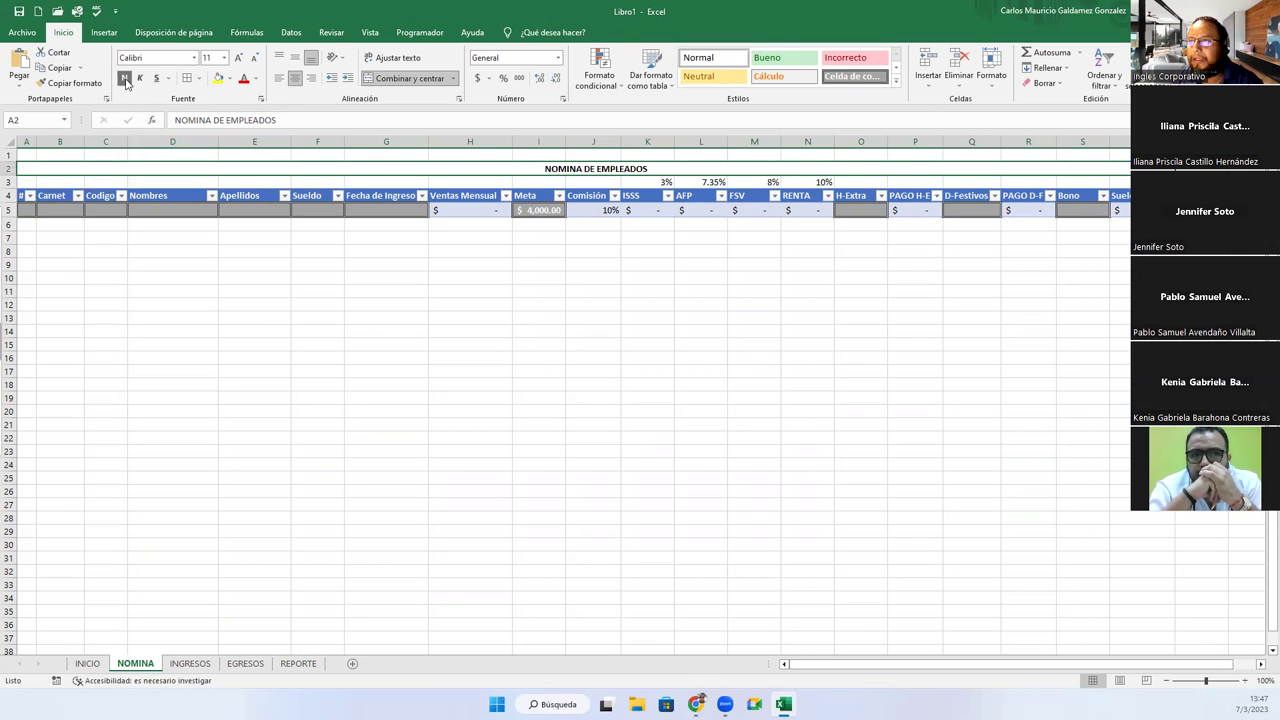
pyautogui.click(238, 58)
pyautogui.click(238, 58)
pyautogui.click(238, 58)
pyautogui.click(238, 58)
pyautogui.click(238, 58)
pyautogui.click(238, 58)
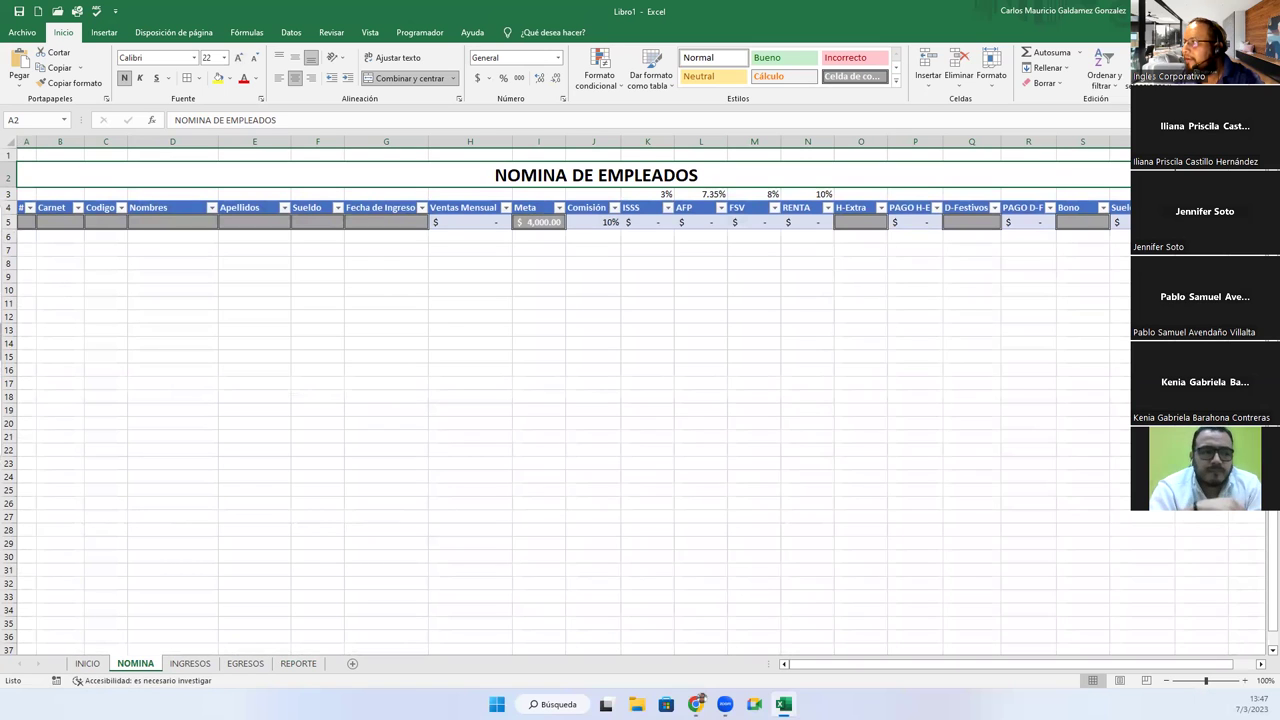
pyautogui.press('Right')
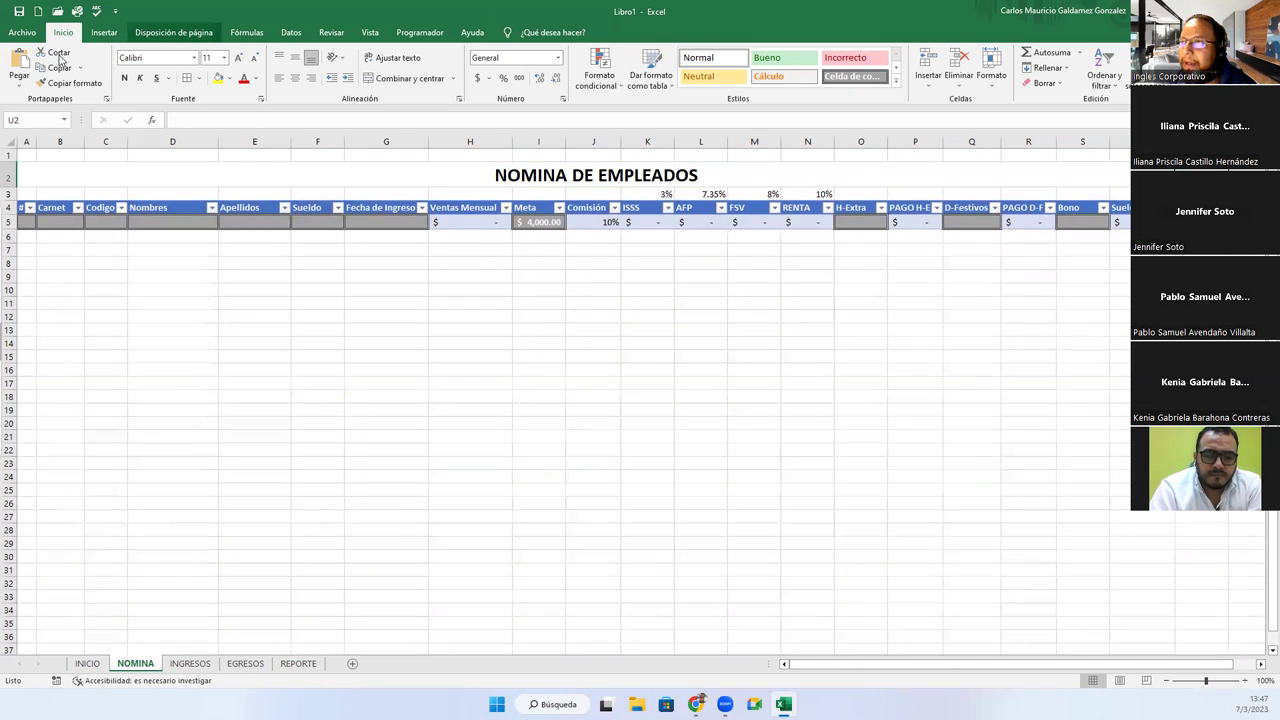
pyautogui.click(104, 32)
pyautogui.click(199, 80)
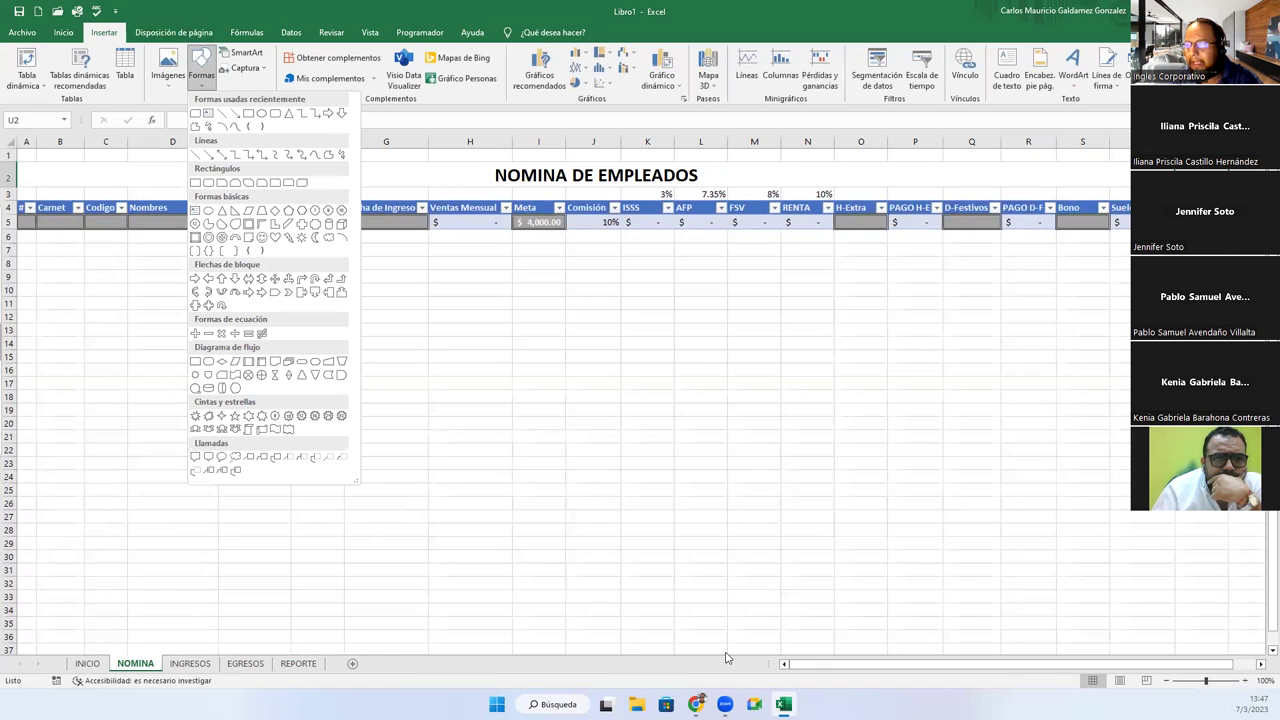
# Change the image search query from reporte to ICONO HOME and run it.
pyautogui.click(696, 704)
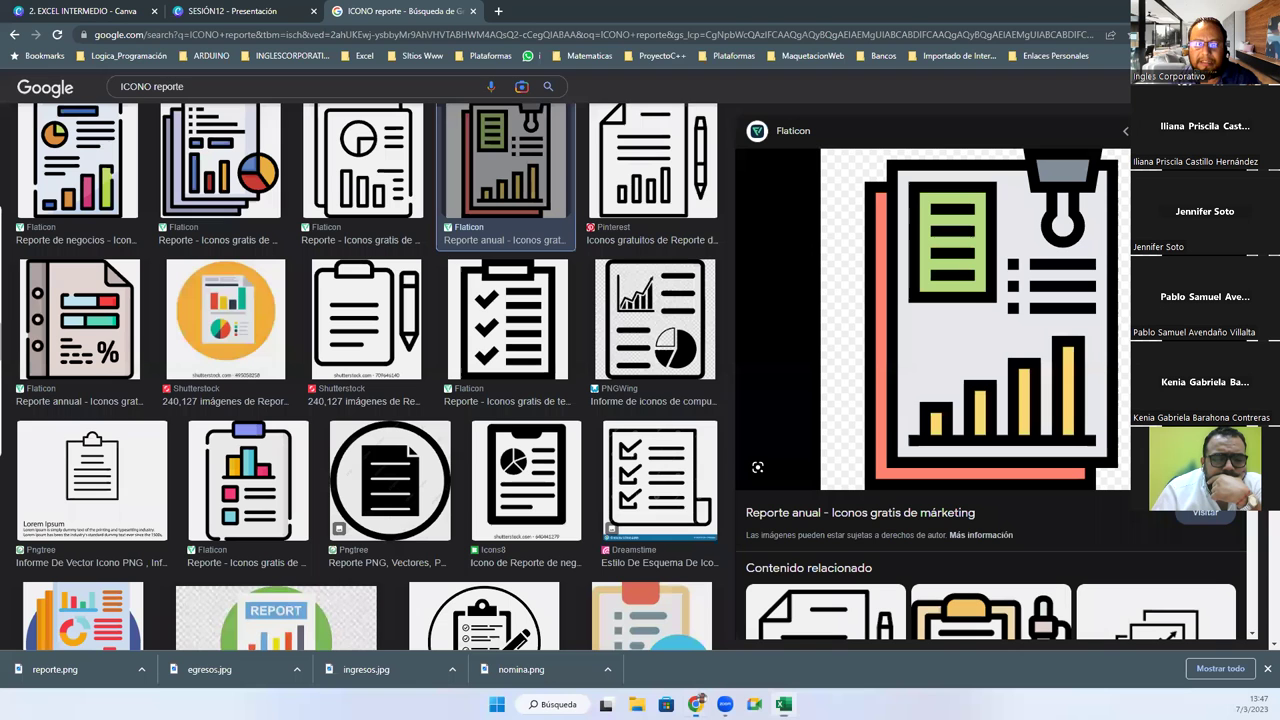
pyautogui.click(149, 89)
pyautogui.doubleClick(166, 86)
pyautogui.write('HO')
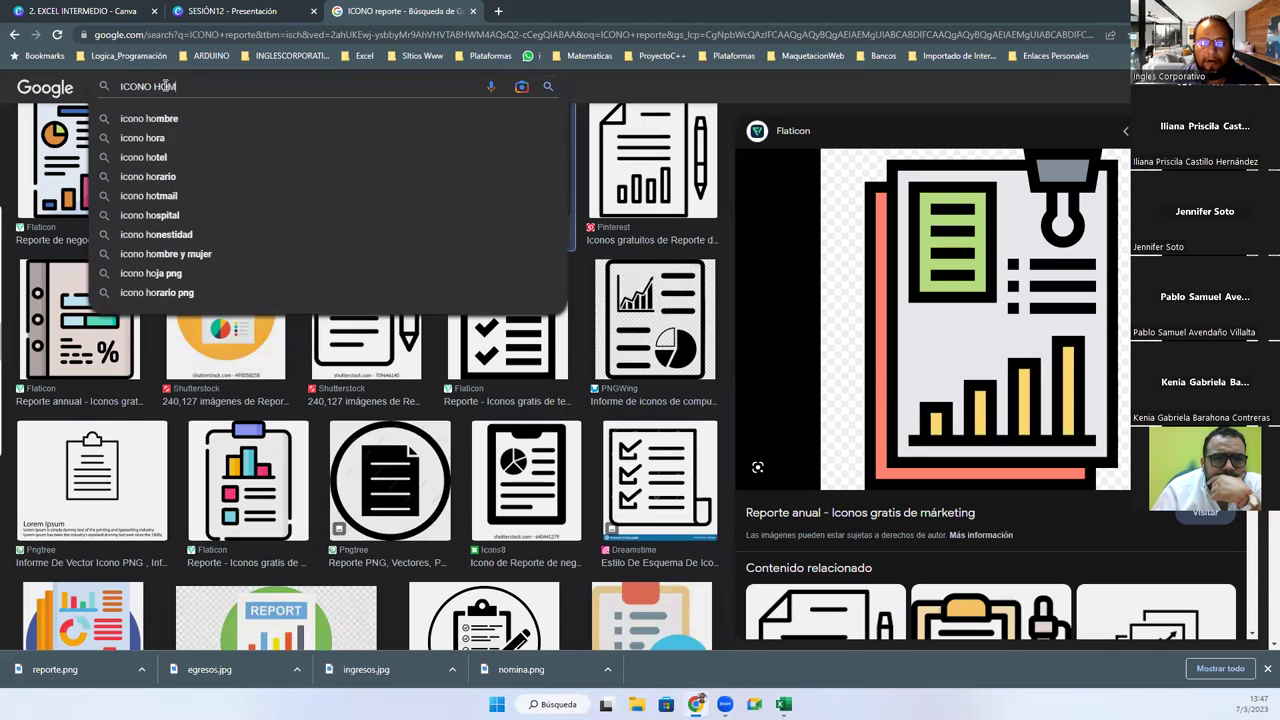
pyautogui.write('ME')
pyautogui.press('Return')
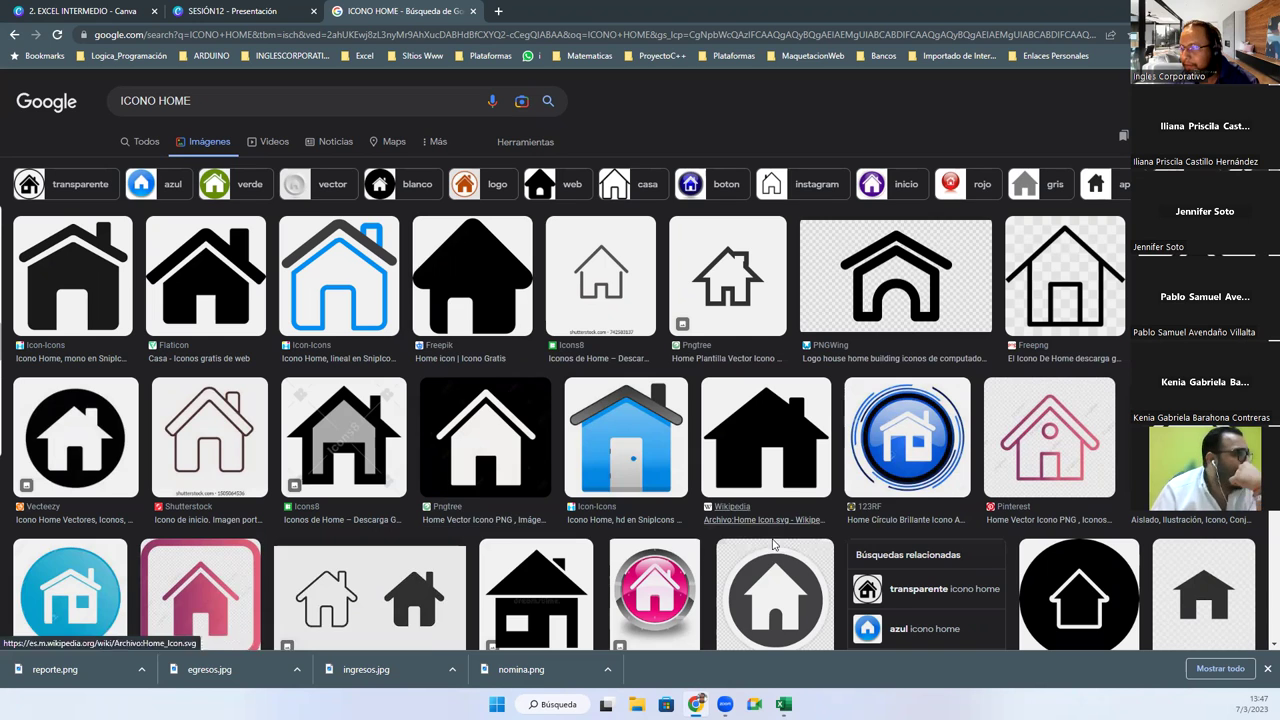
# Save the grey round house icon as HOME.png and return to Excel.
pyautogui.click(769, 590)
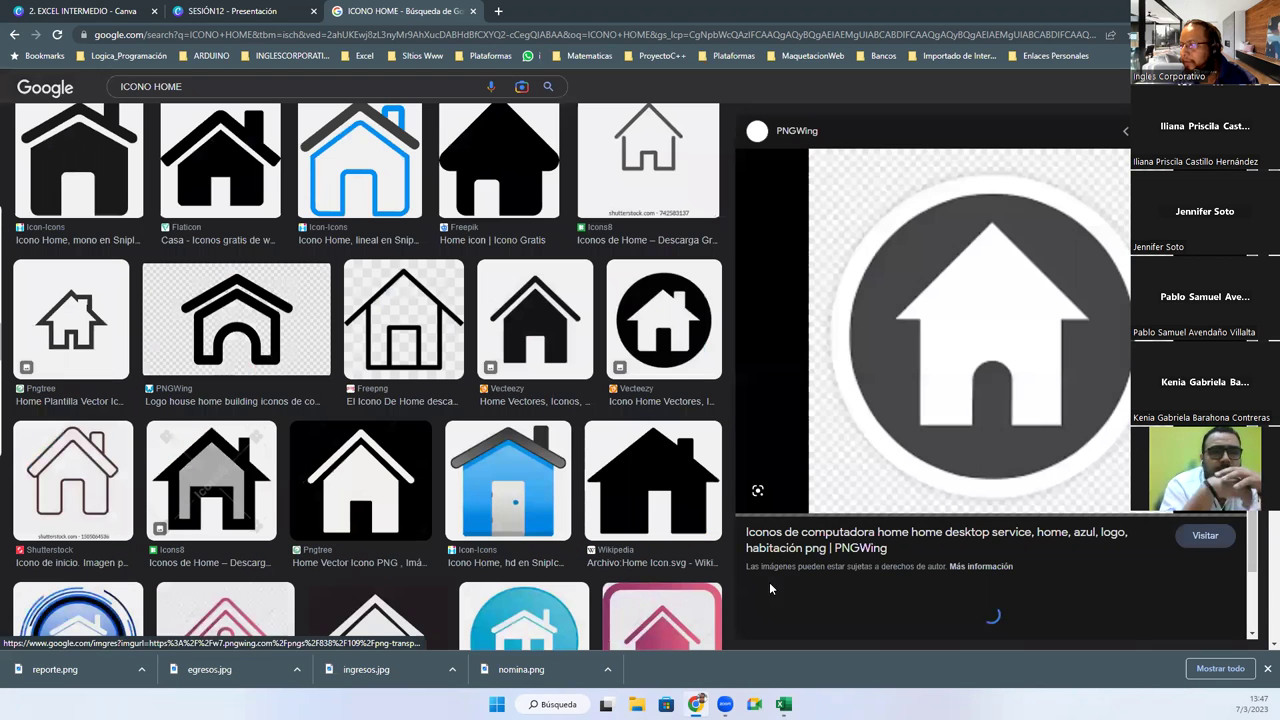
pyautogui.rightClick(912, 340)
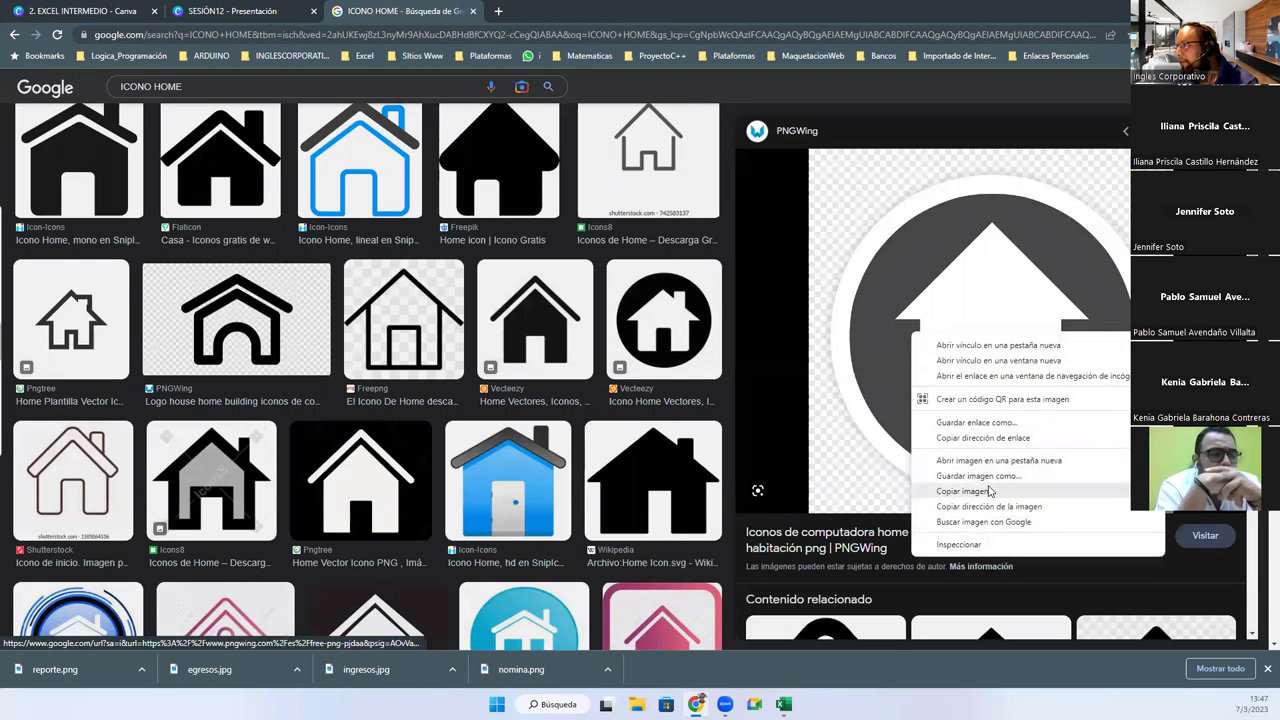
pyautogui.click(987, 486)
pyautogui.write('HOME')
pyautogui.press('Return')
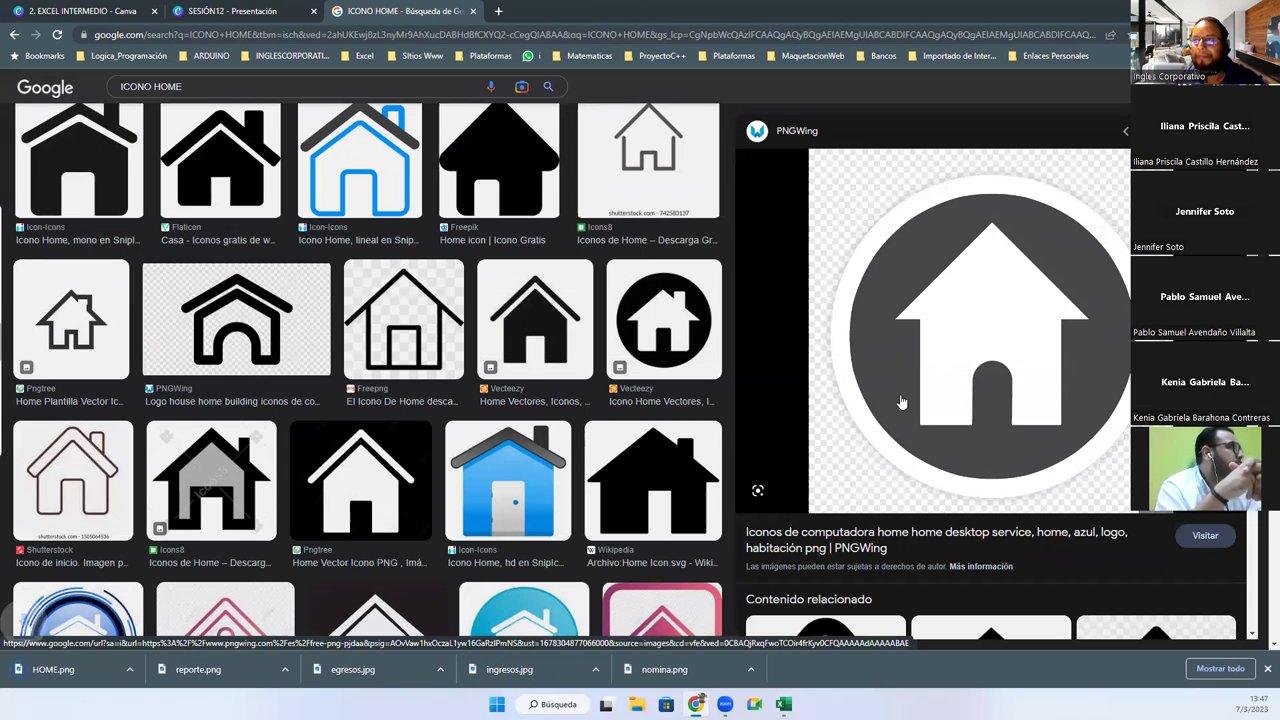
pyautogui.click(783, 704)
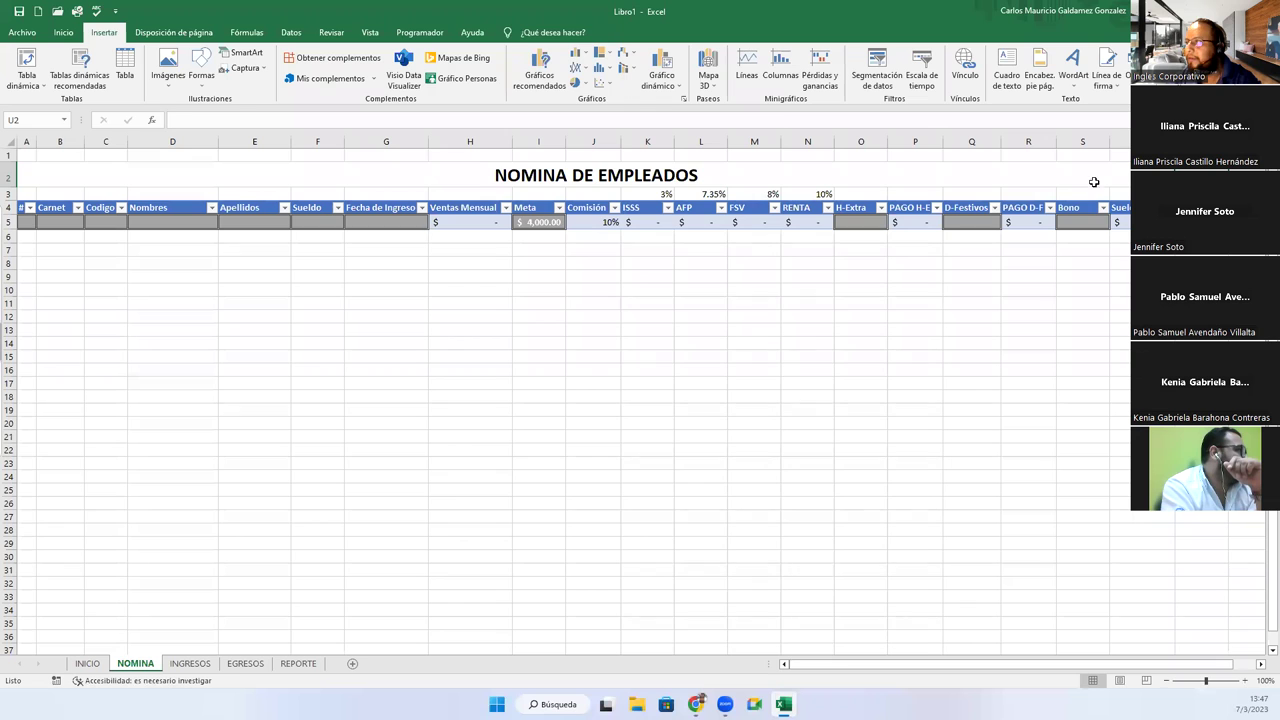
# Insert the saved HOME house picture on the NOMINA sheet, then delete it.
pyautogui.click(168, 68)
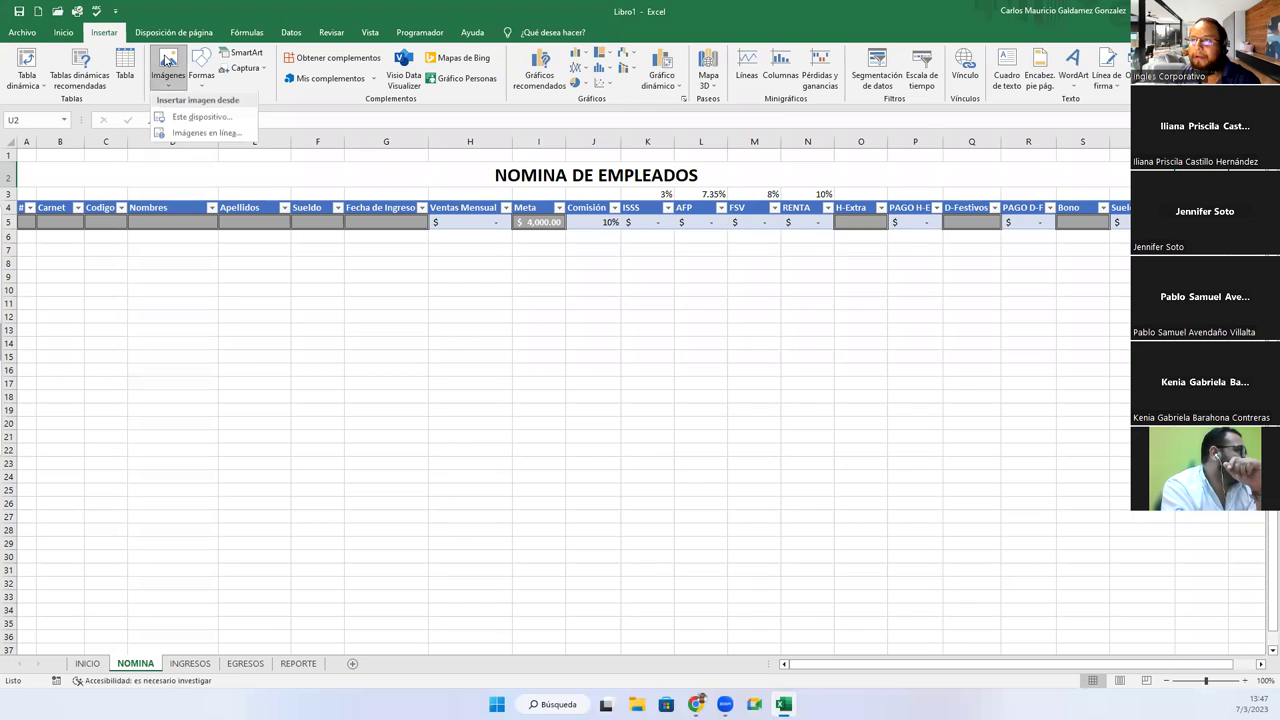
pyautogui.click(194, 122)
pyautogui.doubleClick(143, 126)
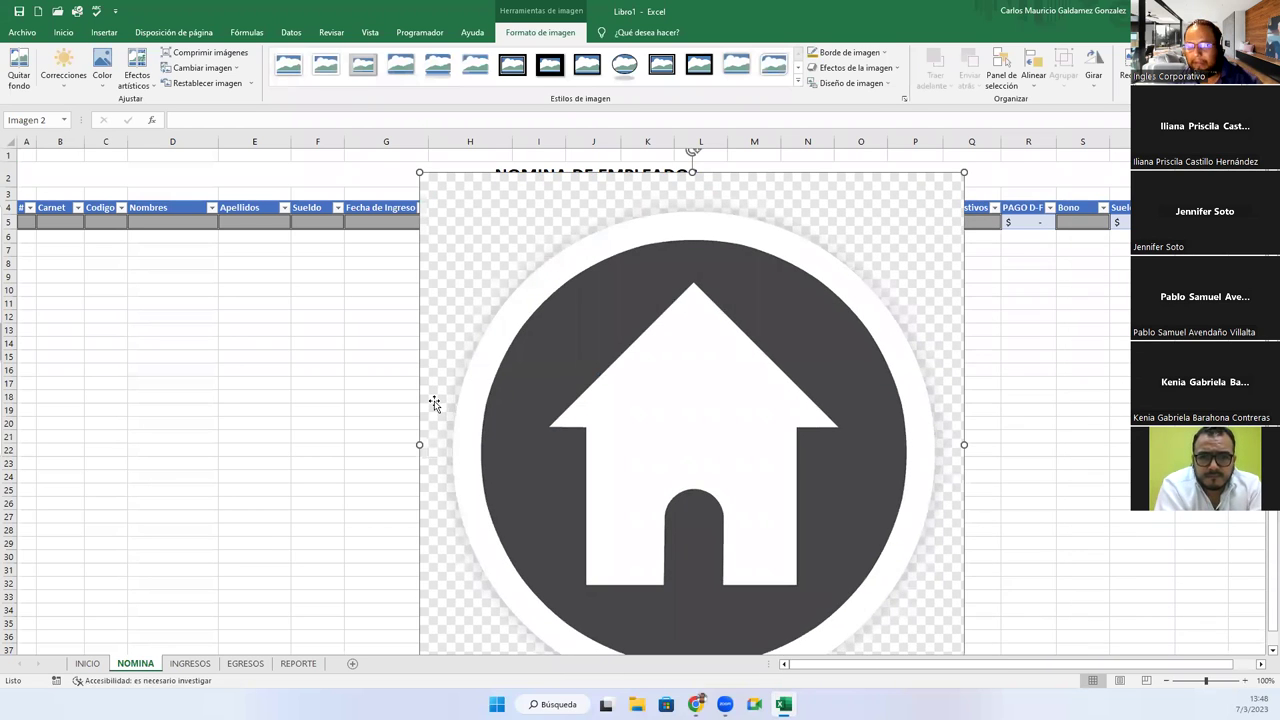
pyautogui.press('Delete')
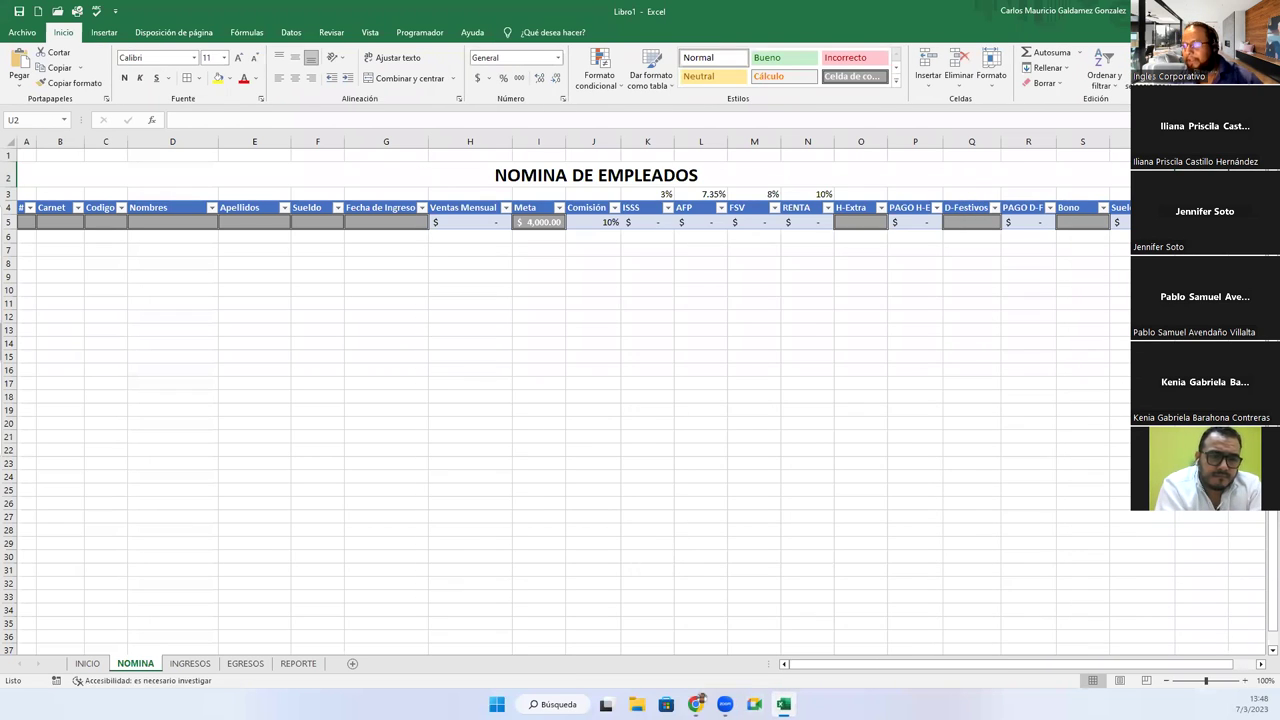
# Back in the image search, preview the Vecteezy black circular house icon.
pyautogui.hotkey('alt', 'Tab')
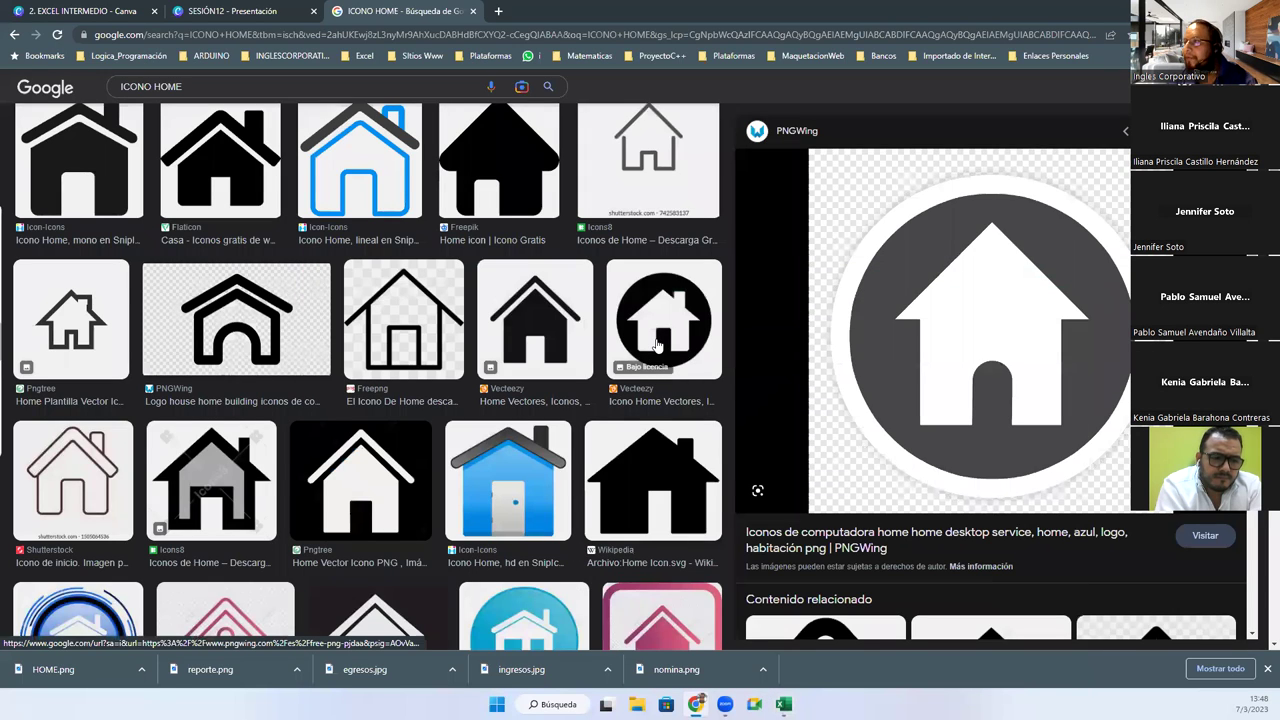
pyautogui.click(657, 345)
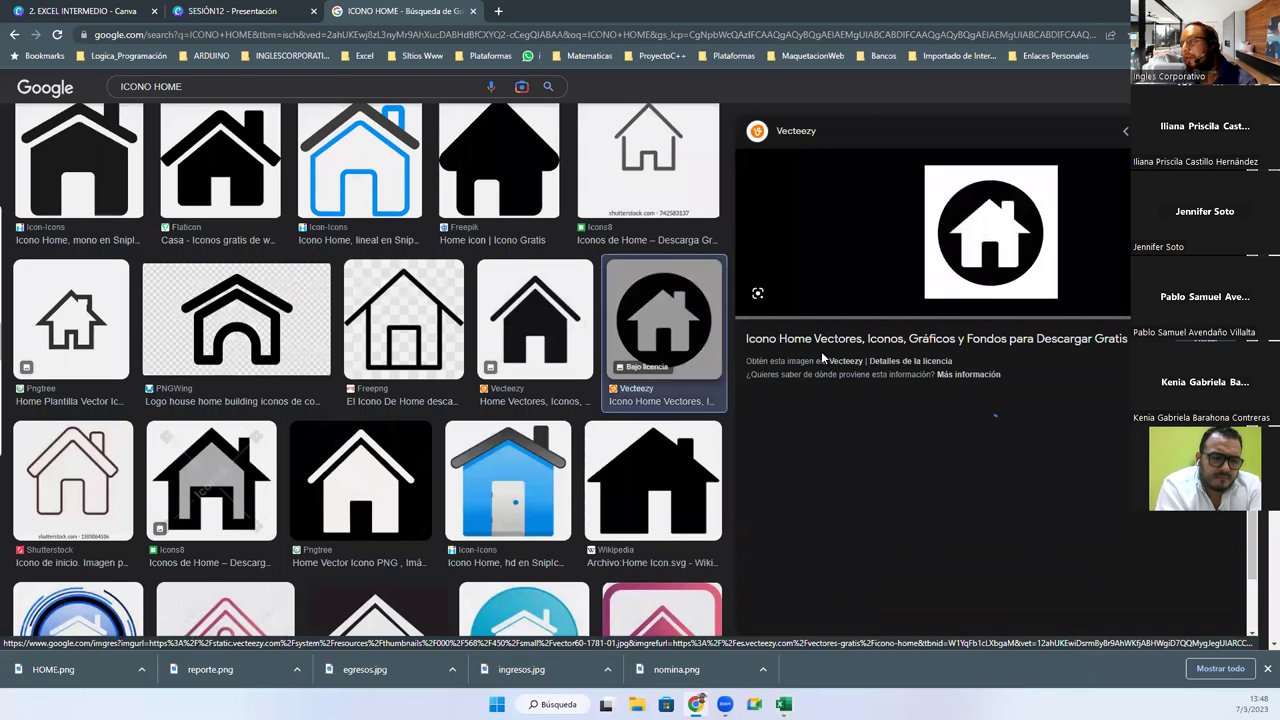
pyautogui.rightClick(950, 258)
# Save the black circular house preview as HOME.jpg, then switch back to Excel.
pyautogui.click(1010, 390)
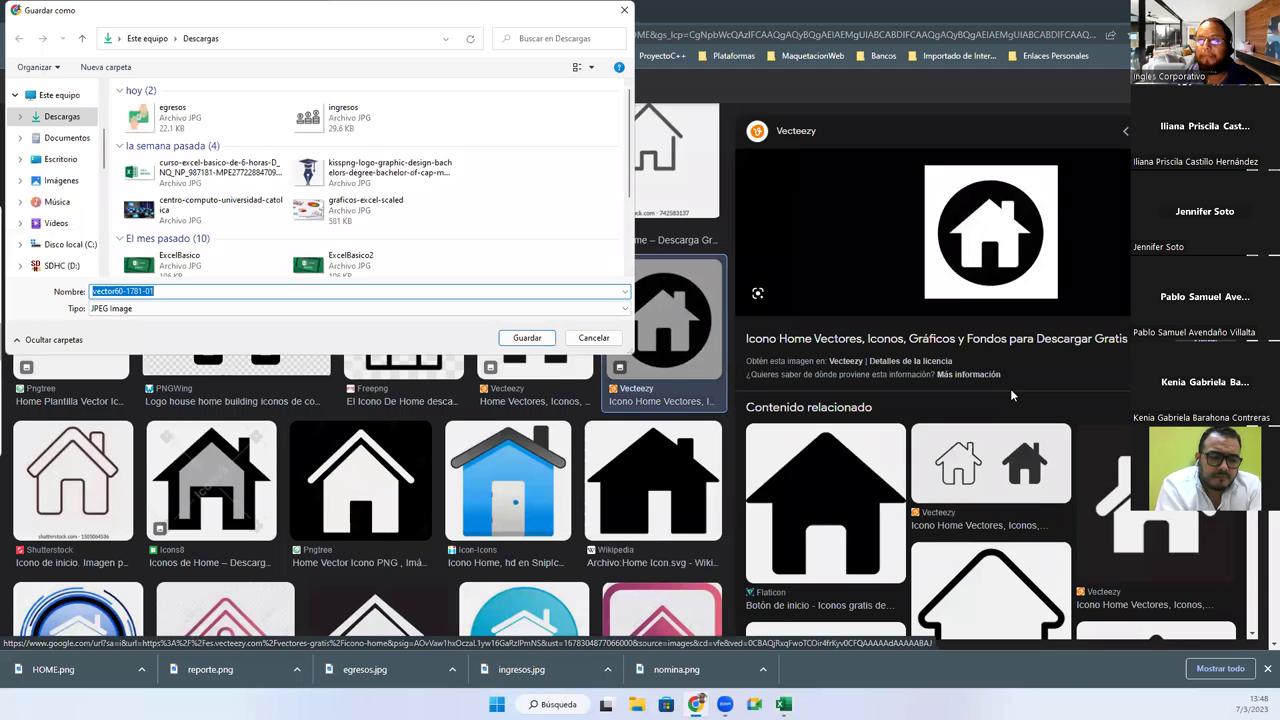
pyautogui.write('HOME')
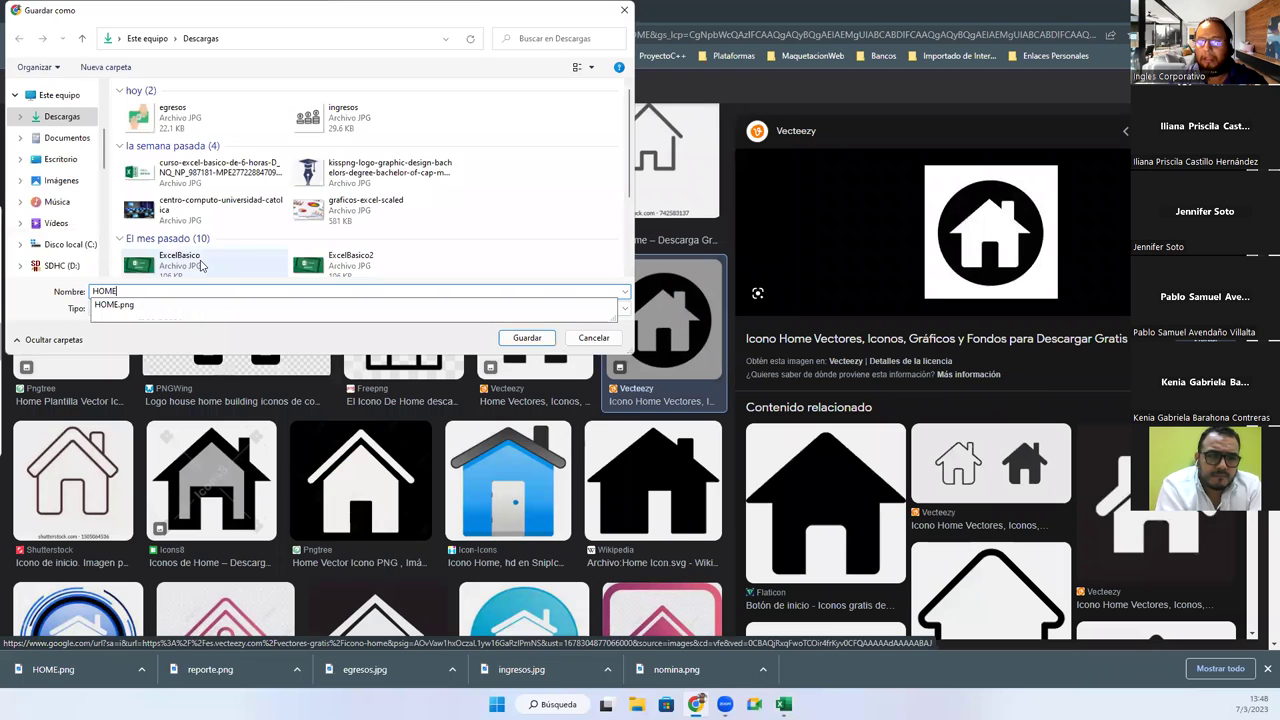
pyautogui.press('Return')
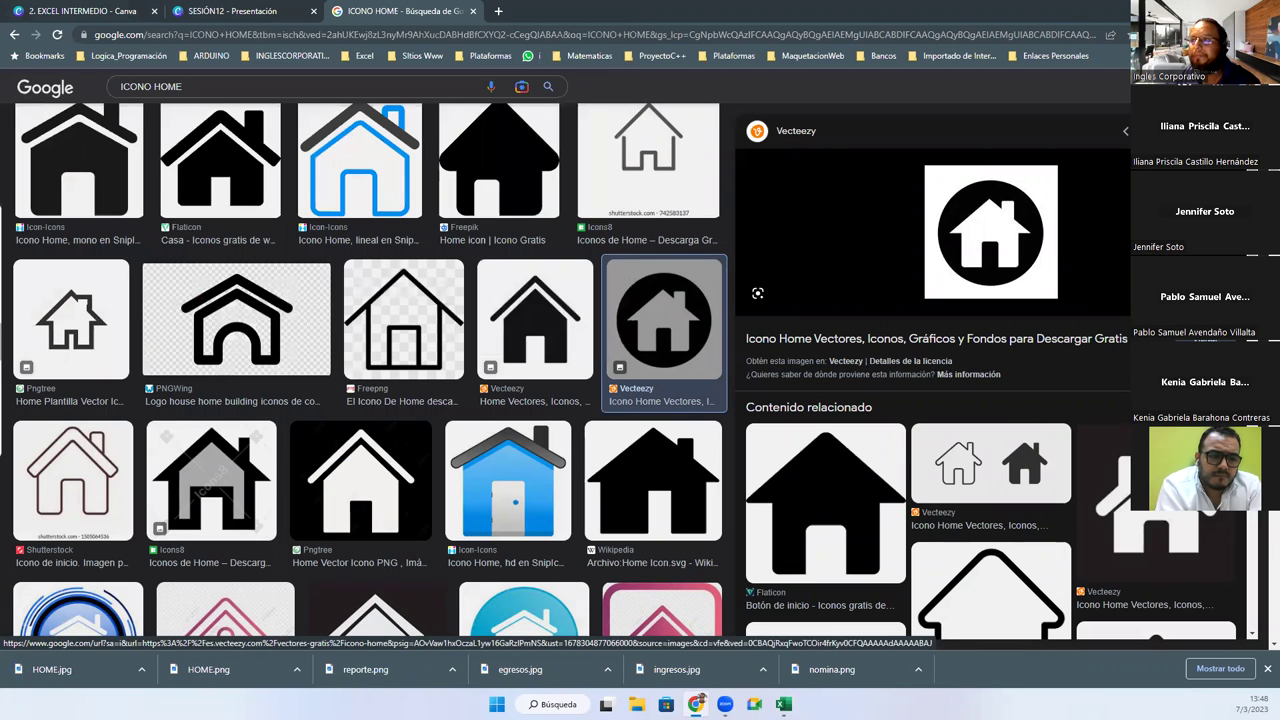
pyautogui.click(784, 704)
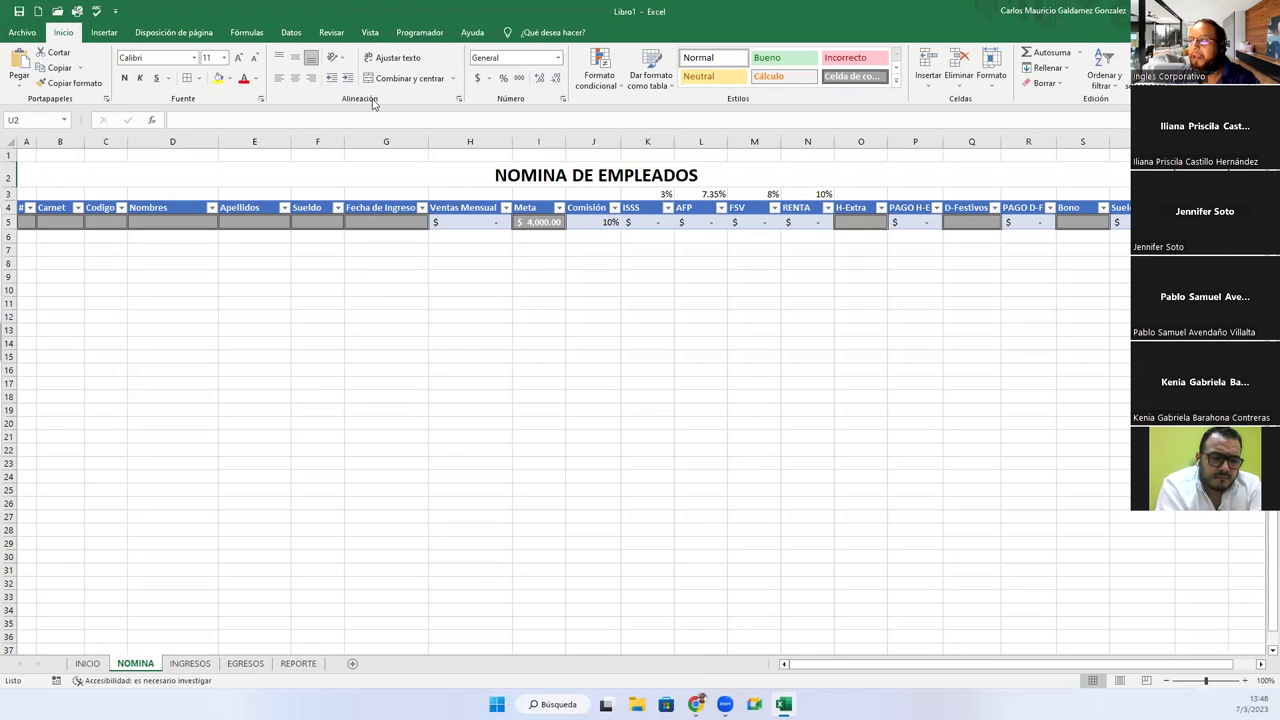
# Insert the downloaded HOME picture from this device onto the NOMINA sheet and reposition it.
pyautogui.click(106, 34)
pyautogui.click(168, 72)
pyautogui.click(190, 195)
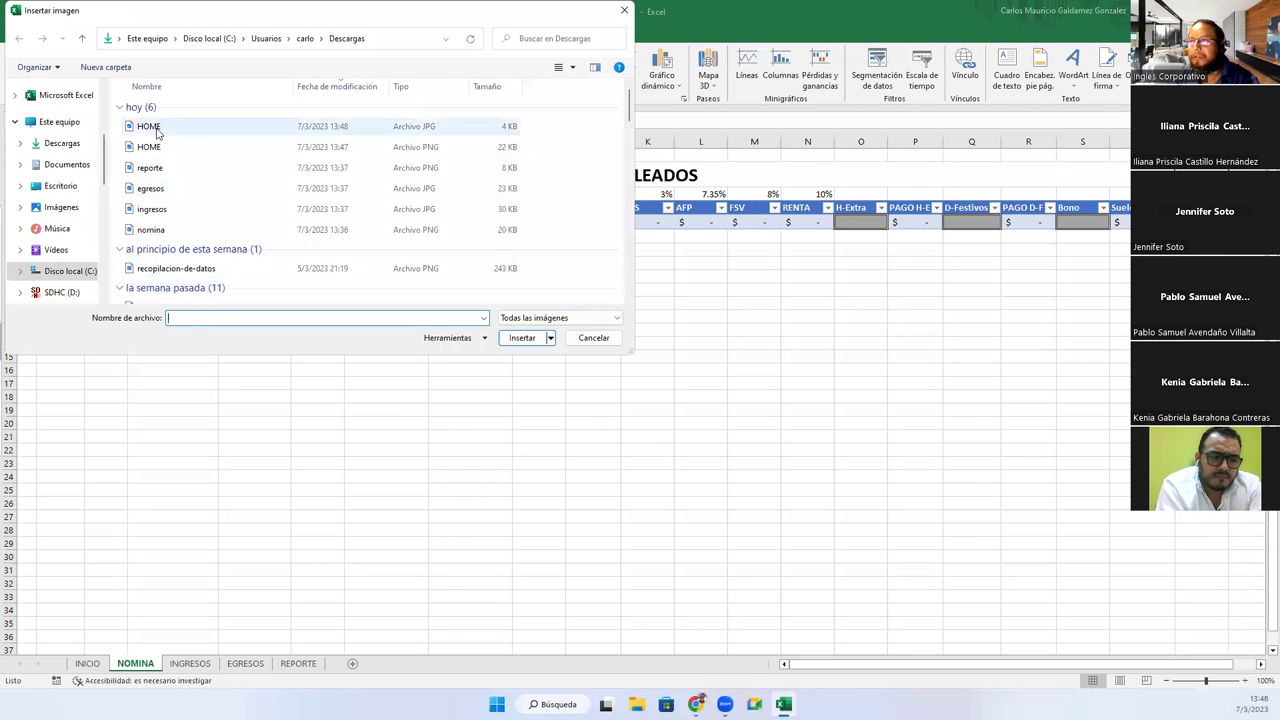
pyautogui.doubleClick(157, 129)
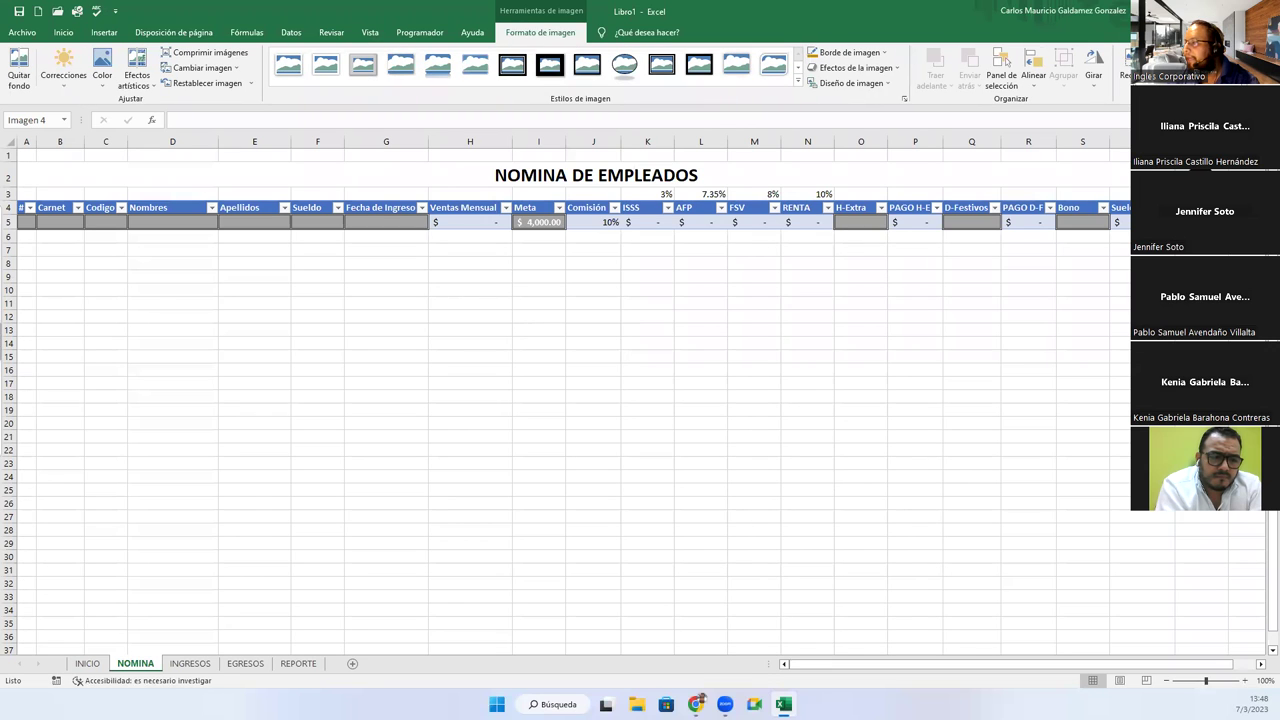
pyautogui.moveTo(1180, 340)
pyautogui.mouseDown()
pyautogui.moveTo(750, 352)
pyautogui.moveTo(492, 465)
pyautogui.mouseUp()
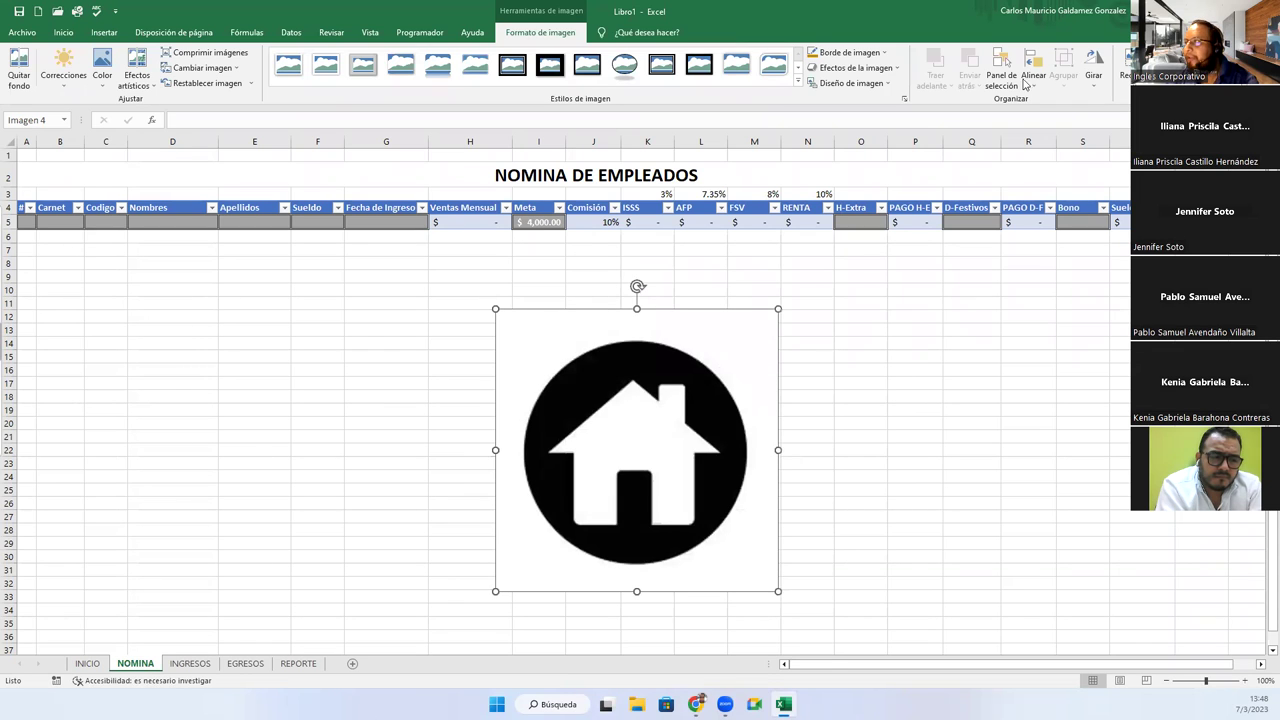
# Start removing the picture's background, widening the marquee and marking the roof edge to keep.
pyautogui.click(19, 74)
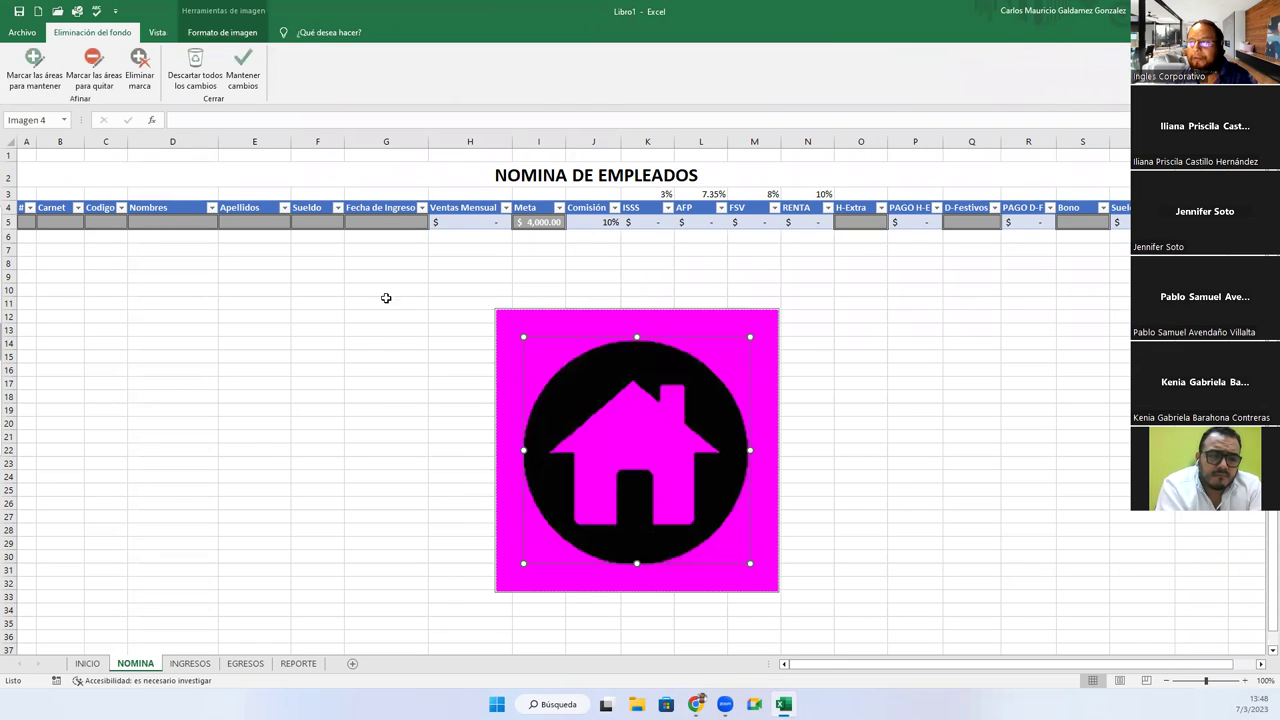
pyautogui.moveTo(516, 331); pyautogui.dragTo(506, 318)
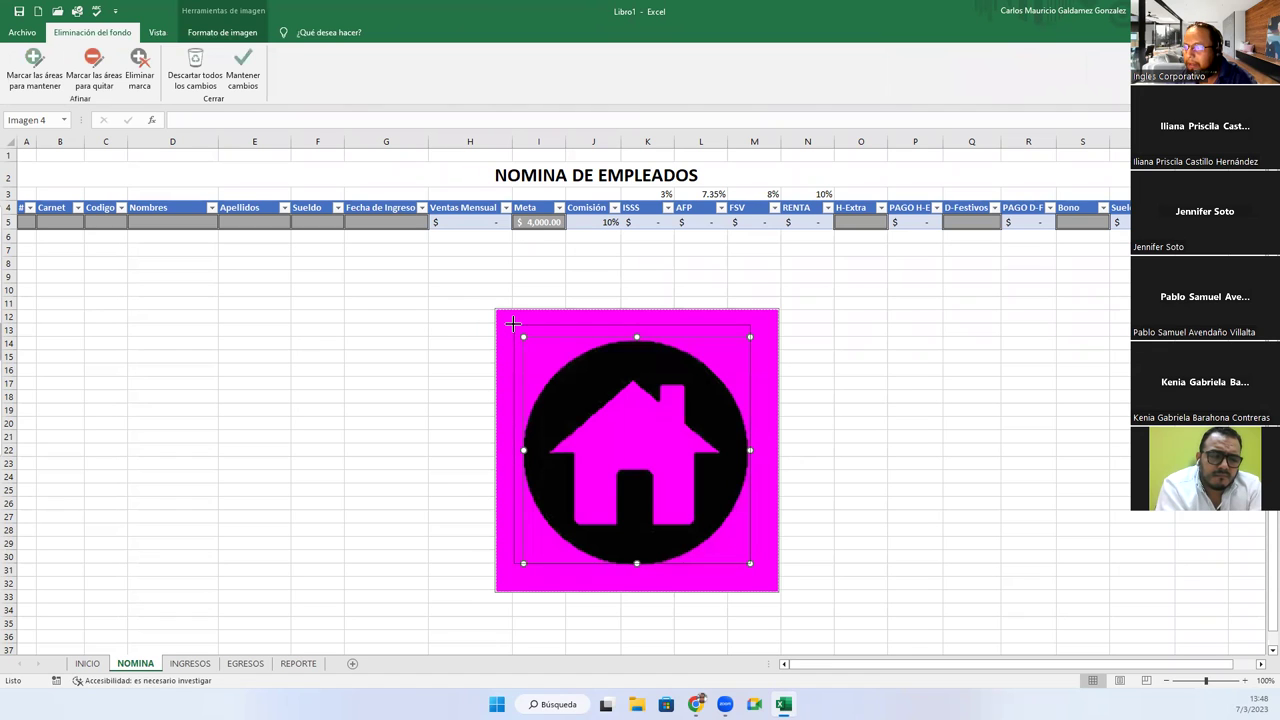
pyautogui.moveTo(748, 563); pyautogui.dragTo(754, 575)
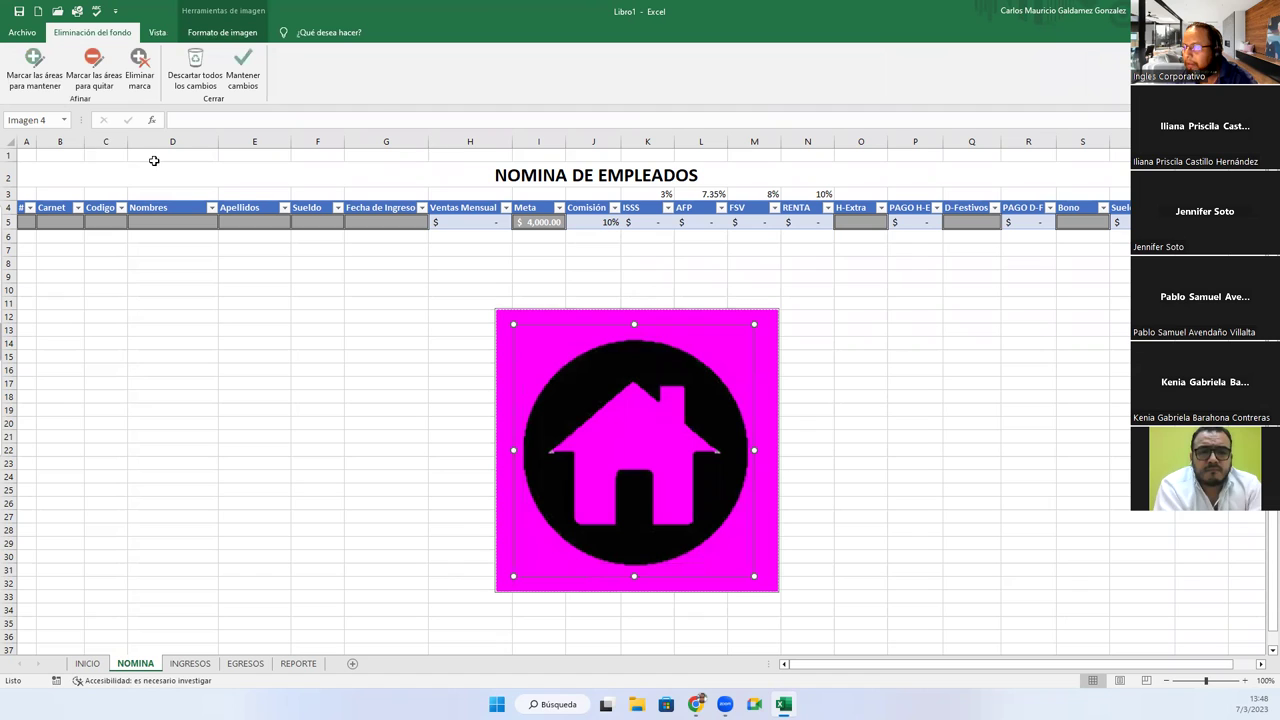
pyautogui.click(36, 68)
pyautogui.moveTo(579, 396); pyautogui.dragTo(619, 373)
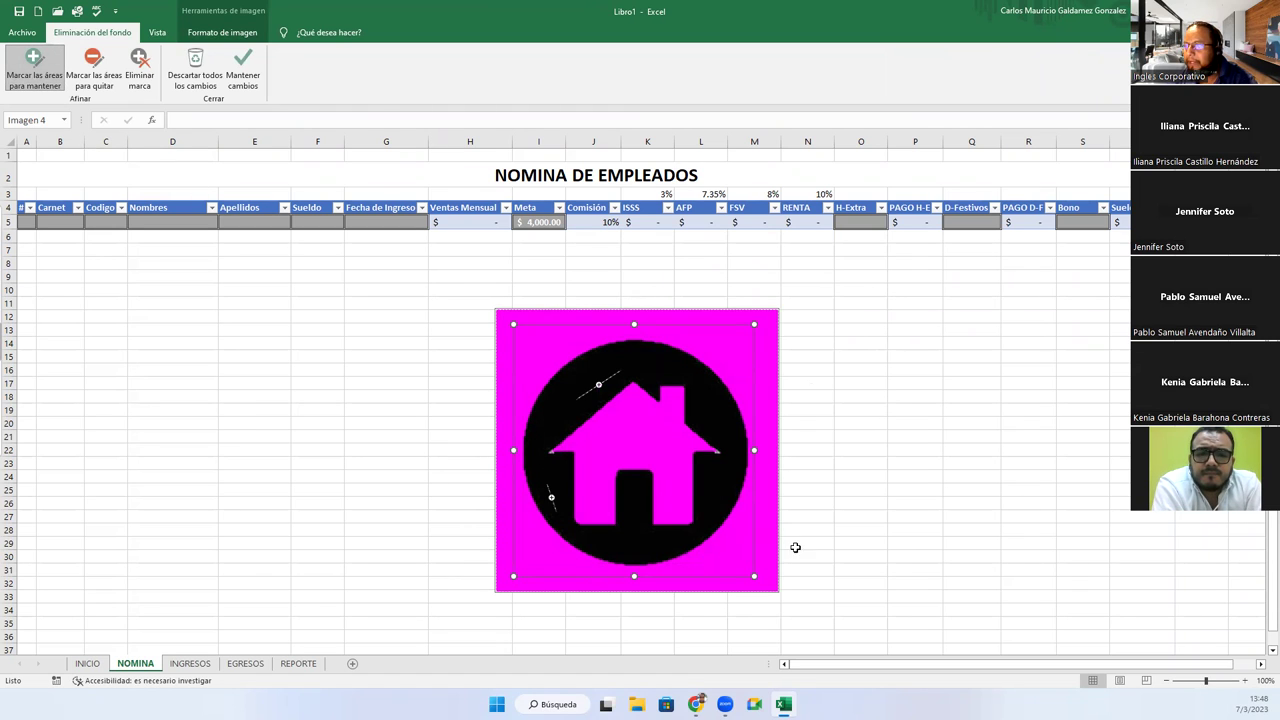
# Keep the background removal changes and shrink the house picture to a small icon.
pyautogui.click(243, 68)
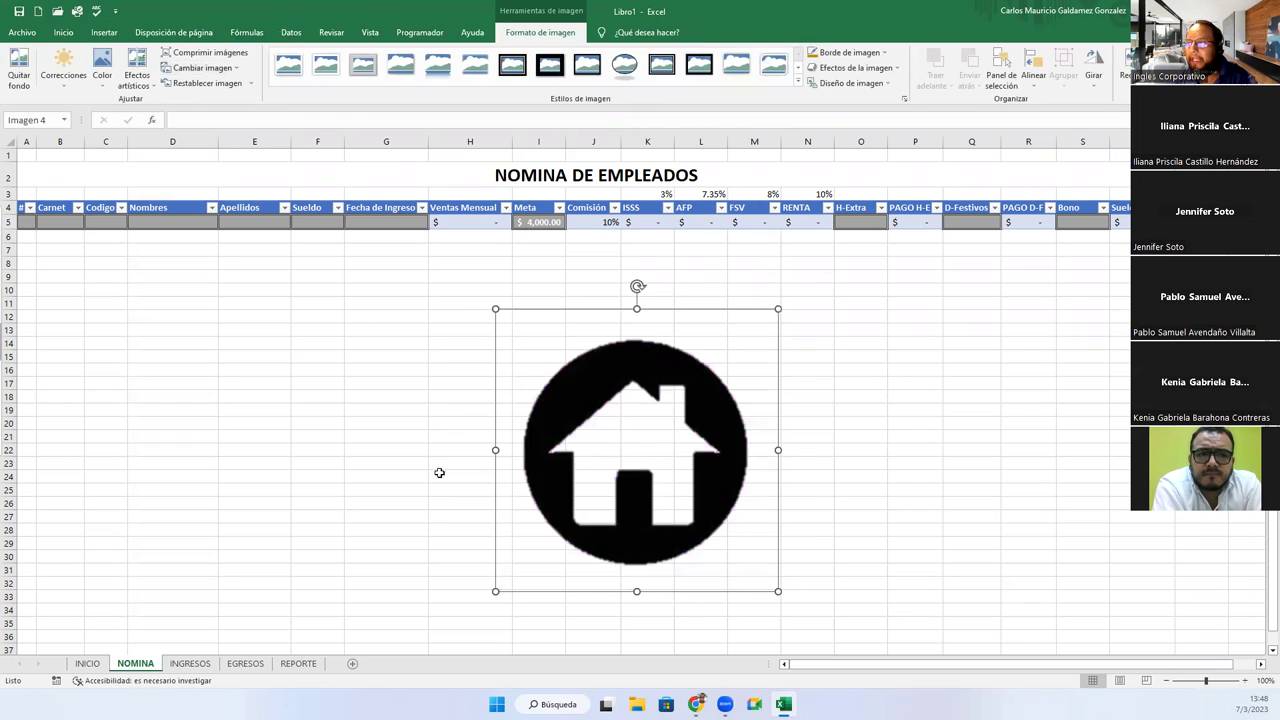
pyautogui.click(405, 515)
pyautogui.click(515, 584)
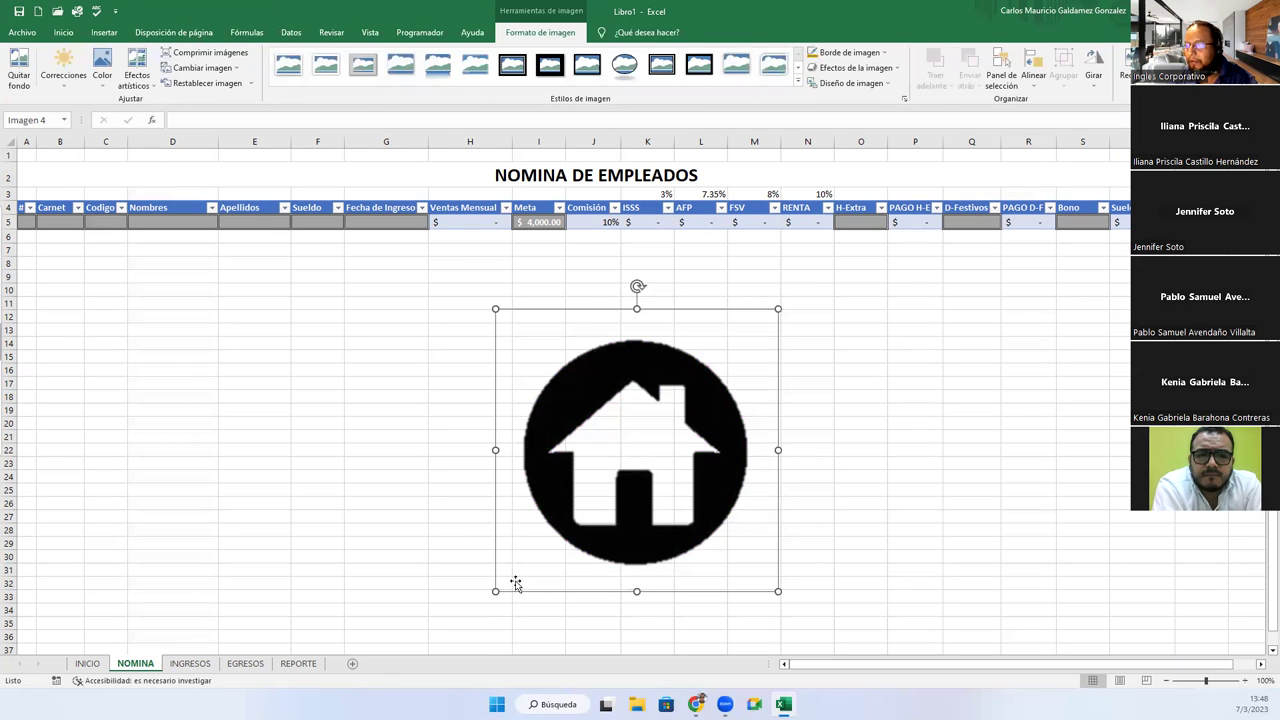
pyautogui.moveTo(494, 591)
pyautogui.mouseDown()
pyautogui.moveTo(744, 343)
pyautogui.moveTo(1140, 212)
pyautogui.mouseUp()
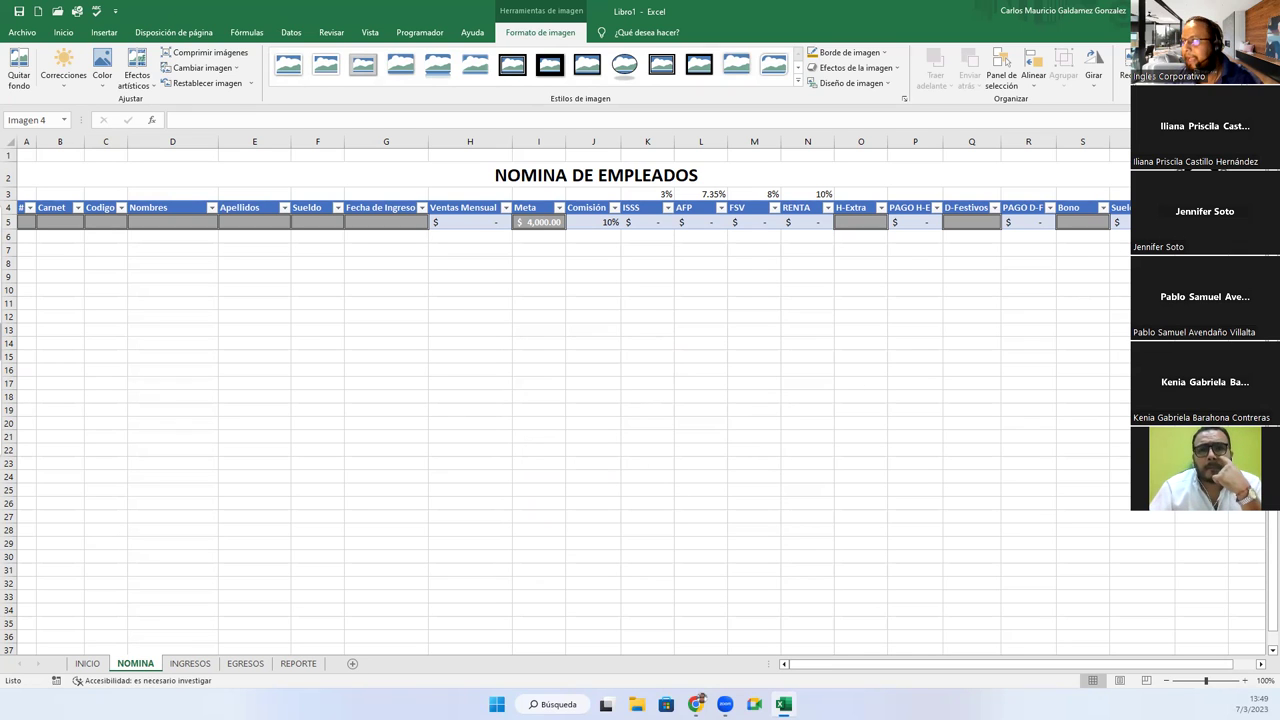
# Hyperlink the house icon to the INICIO sheet of this document.
pyautogui.rightClick(1140, 200)
pyautogui.click(1079, 343)
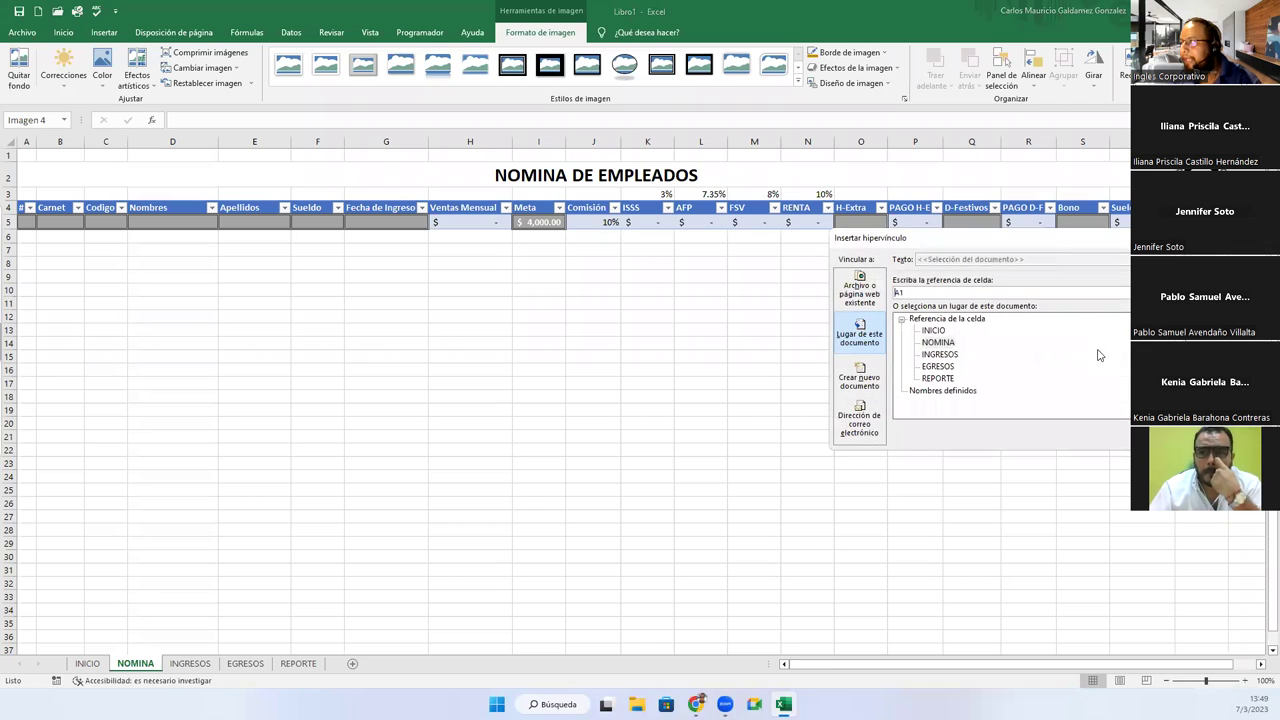
pyautogui.click(934, 331)
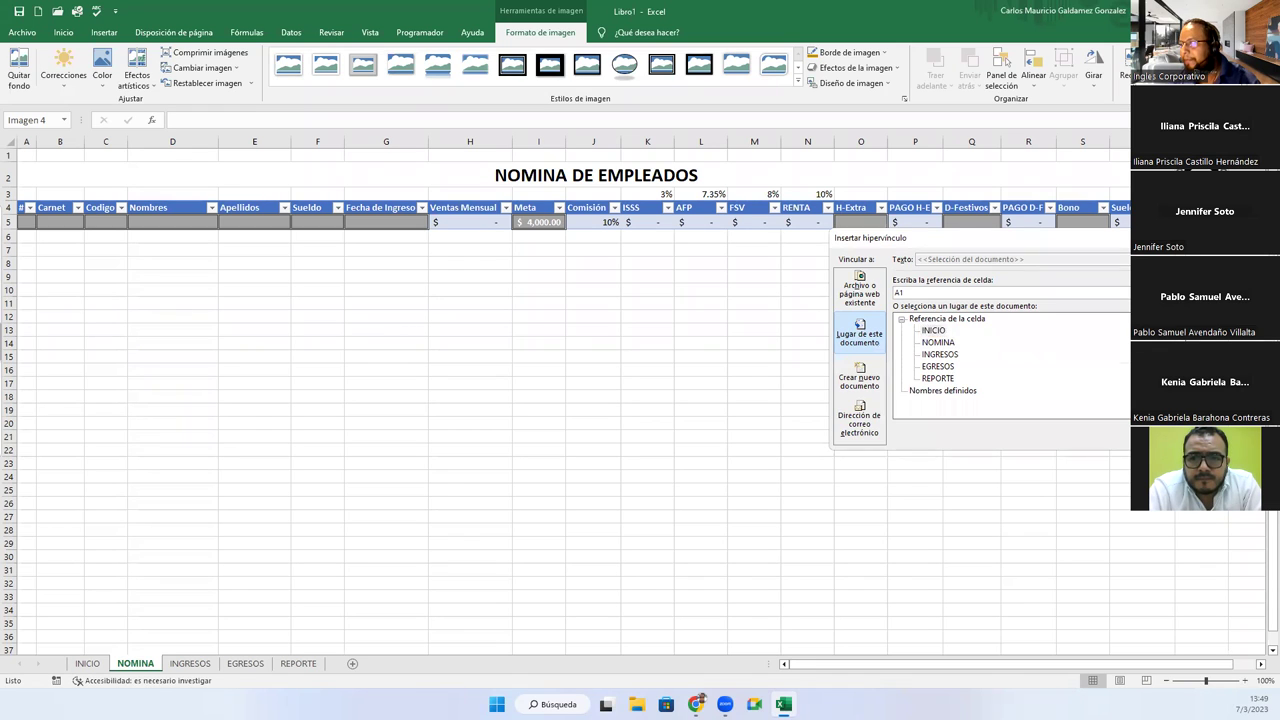
pyautogui.press('Return')
# Copy the linked house icon and go to the INGRESOS sheet.
pyautogui.rightClick(1063, 186)
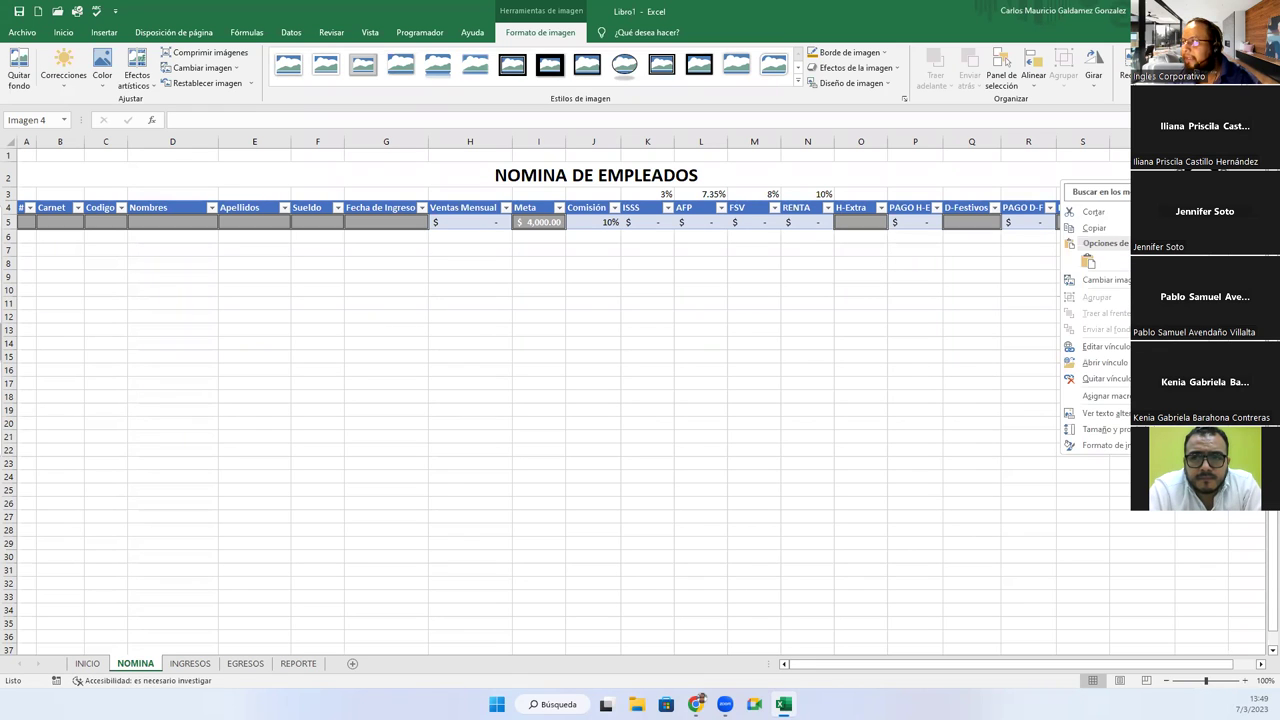
pyautogui.click(1095, 229)
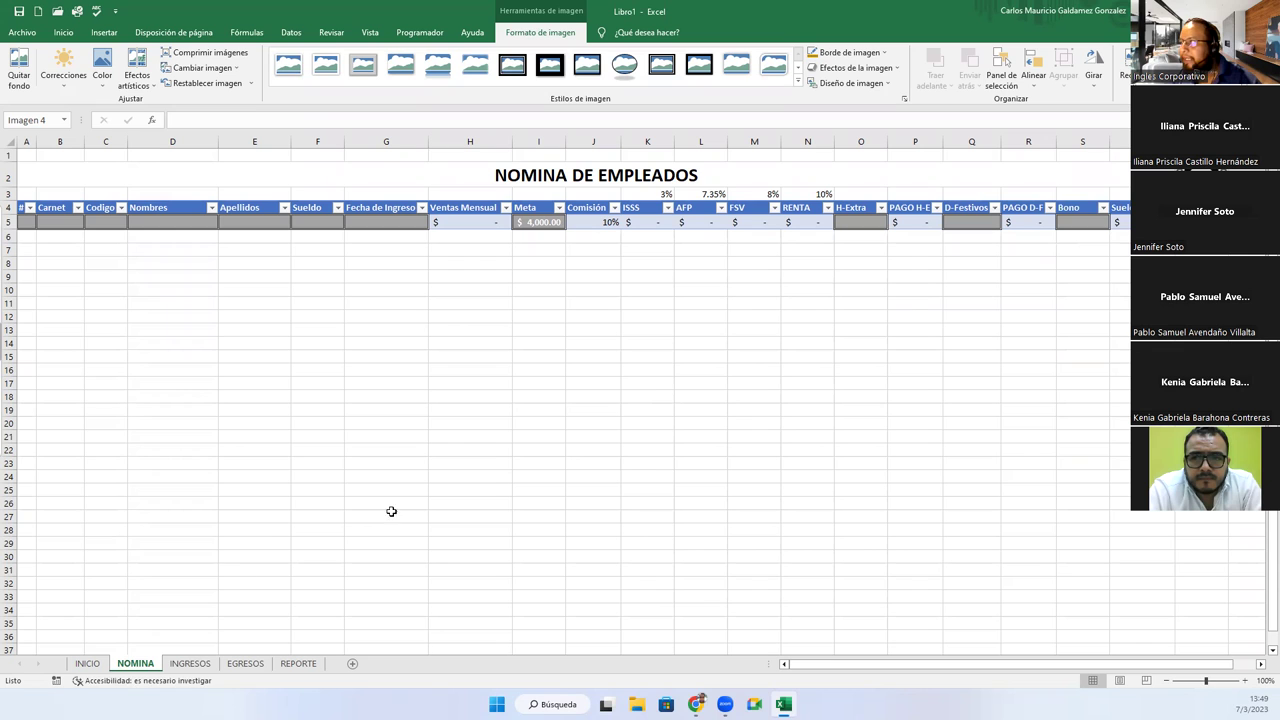
pyautogui.click(190, 663)
# Paste the house icon and place it at G2 on both INGRESOS and EGRESOS.
pyautogui.hotkey('ctrl', 'v')
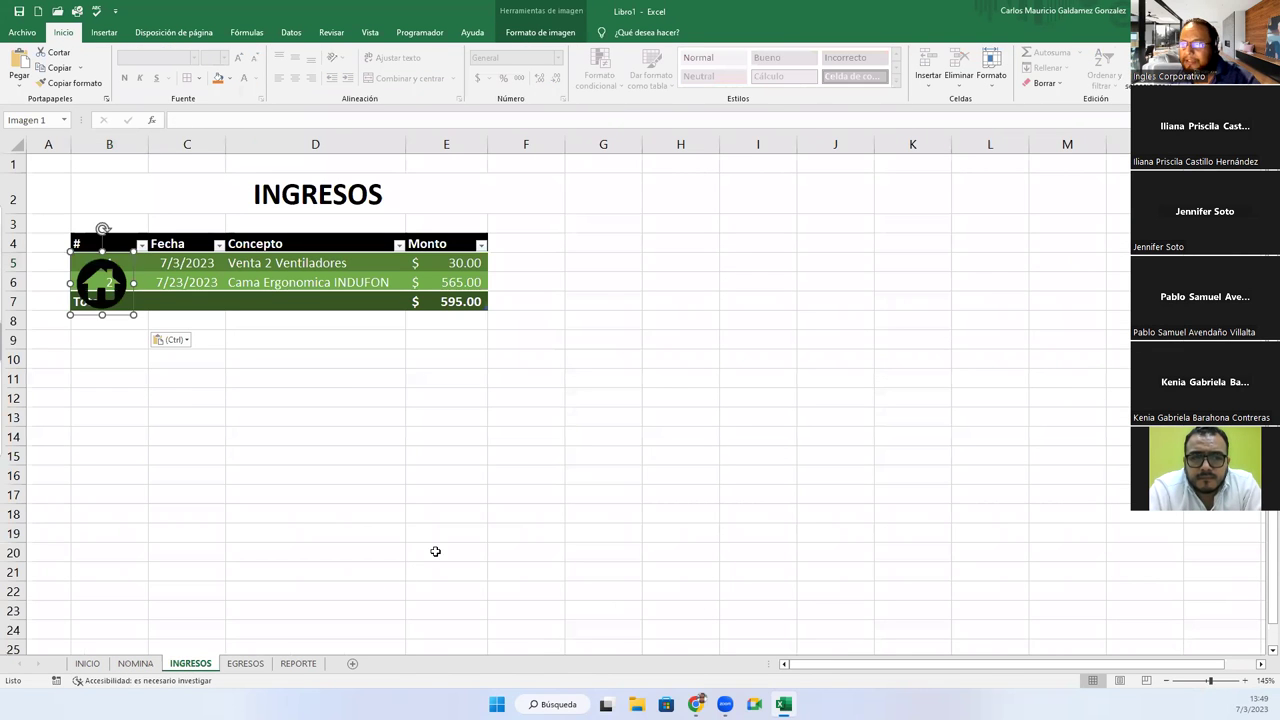
pyautogui.moveTo(118, 303); pyautogui.dragTo(609, 203)
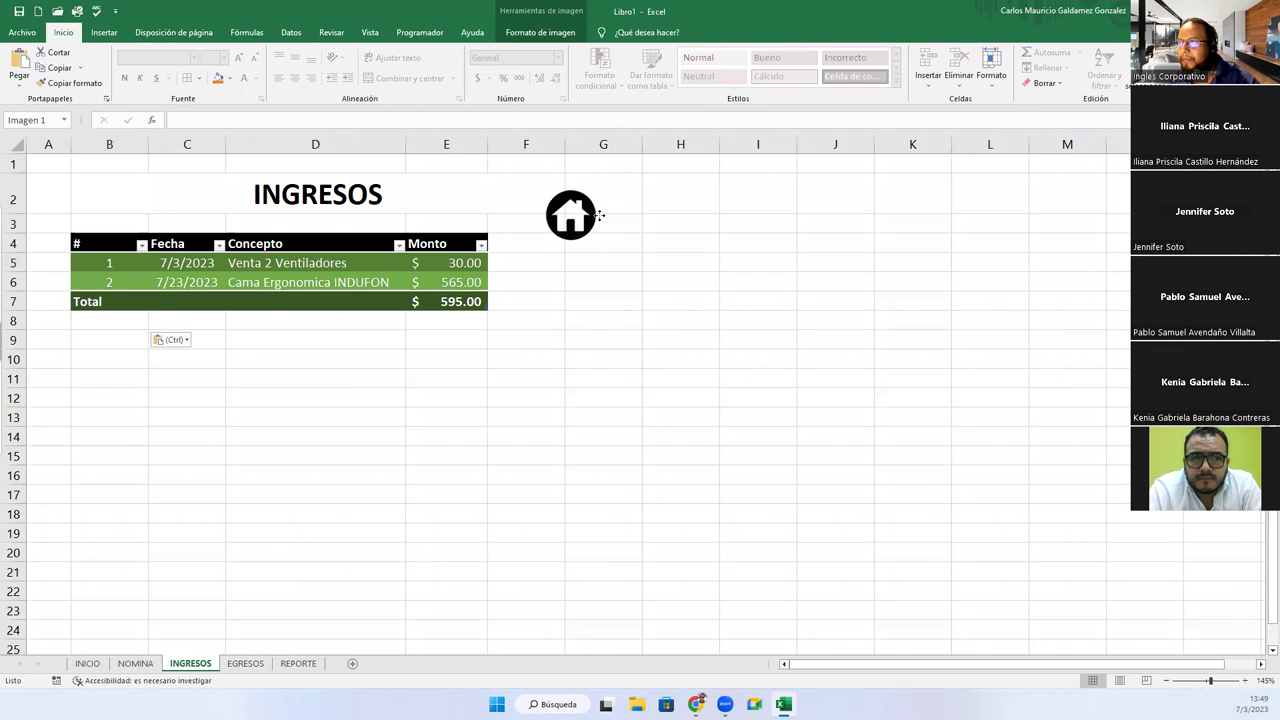
pyautogui.moveTo(609, 203); pyautogui.dragTo(617, 194)
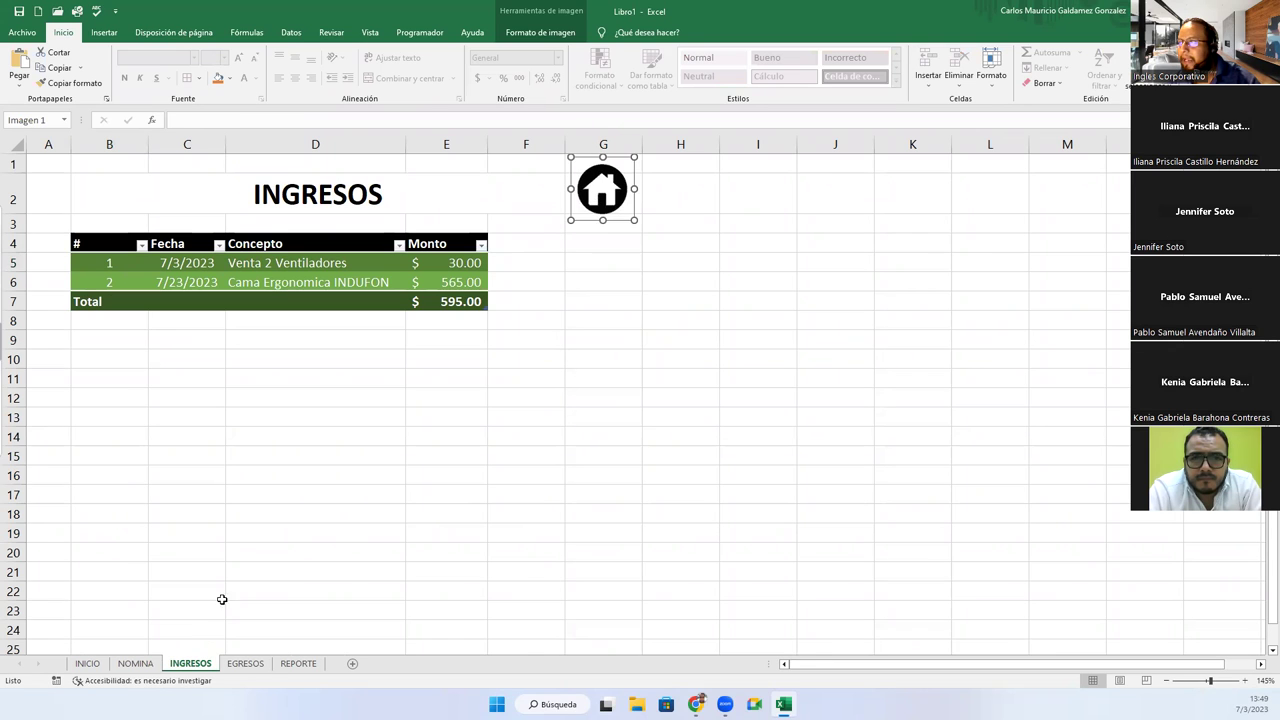
pyautogui.click(237, 664)
pyautogui.hotkey('ctrl', 'v')
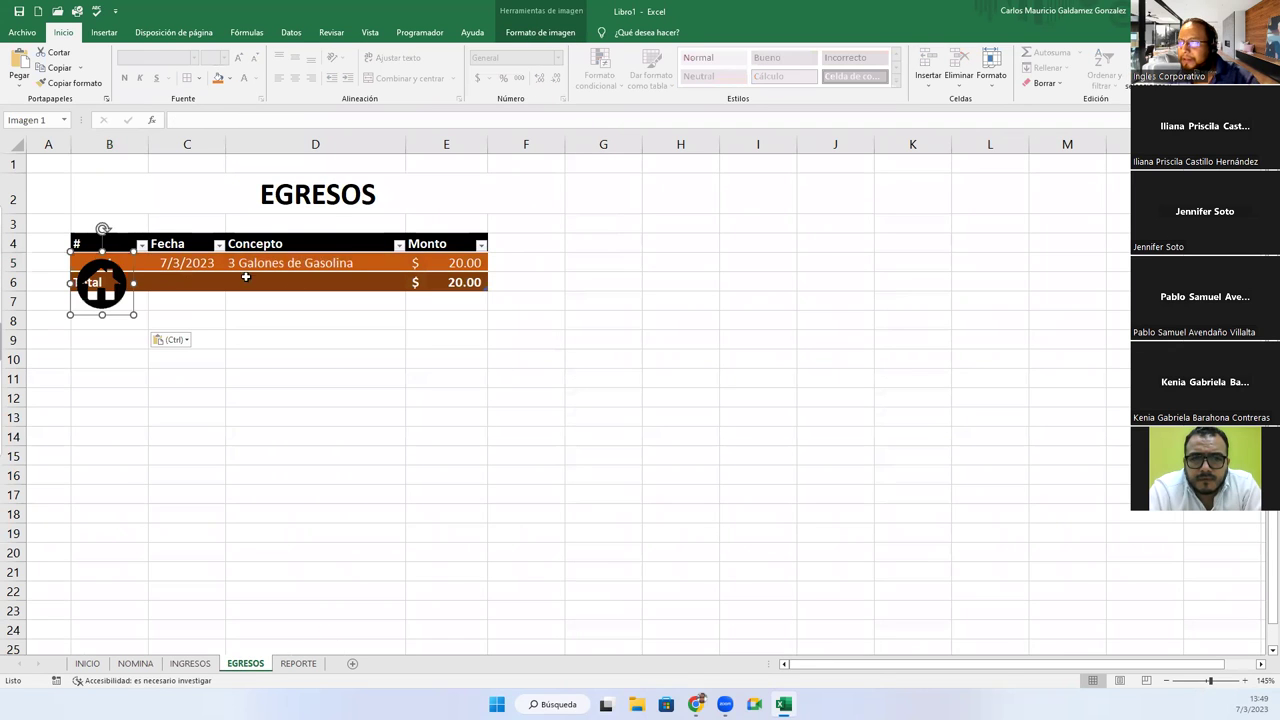
pyautogui.moveTo(118, 303); pyautogui.dragTo(618, 211)
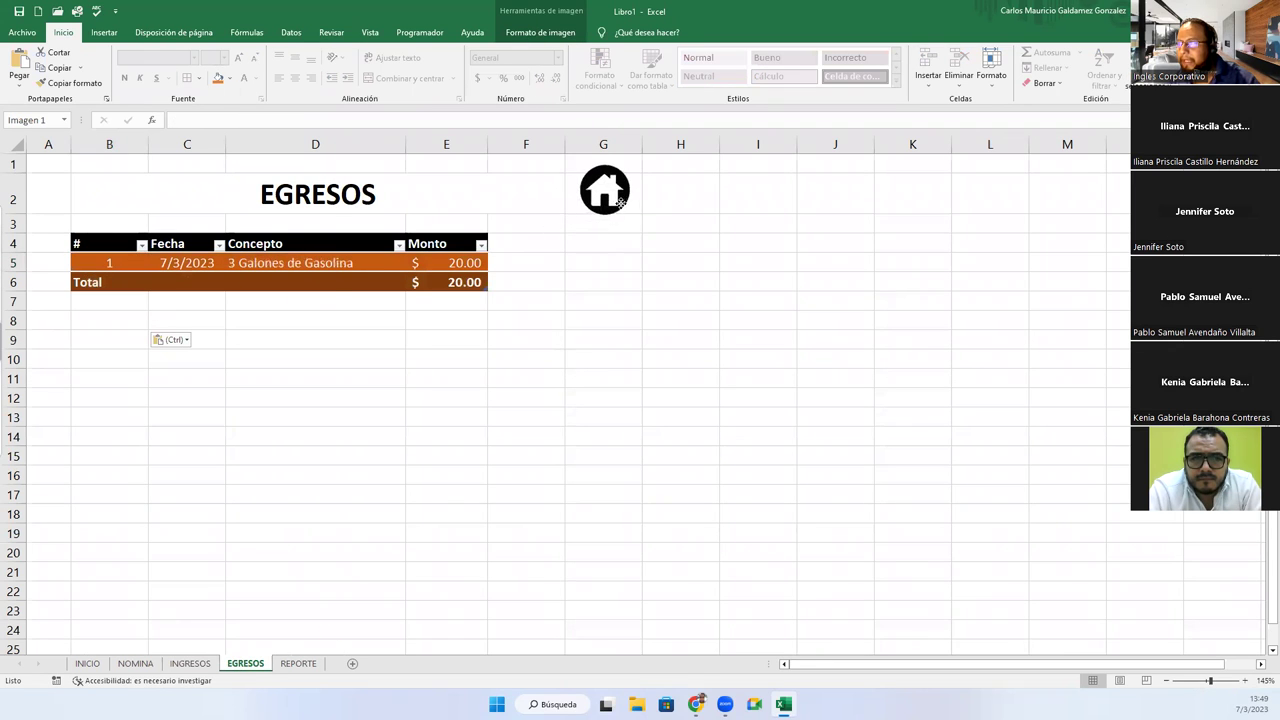
# Paste the house icon on REPORTE and place it near N2 beside the chart.
pyautogui.click(298, 664)
pyautogui.hotkey('ctrl', 'v')
pyautogui.moveTo(610, 449)
pyautogui.mouseDown()
pyautogui.moveTo(212, 244)
pyautogui.moveTo(966, 193)
pyautogui.mouseUp()
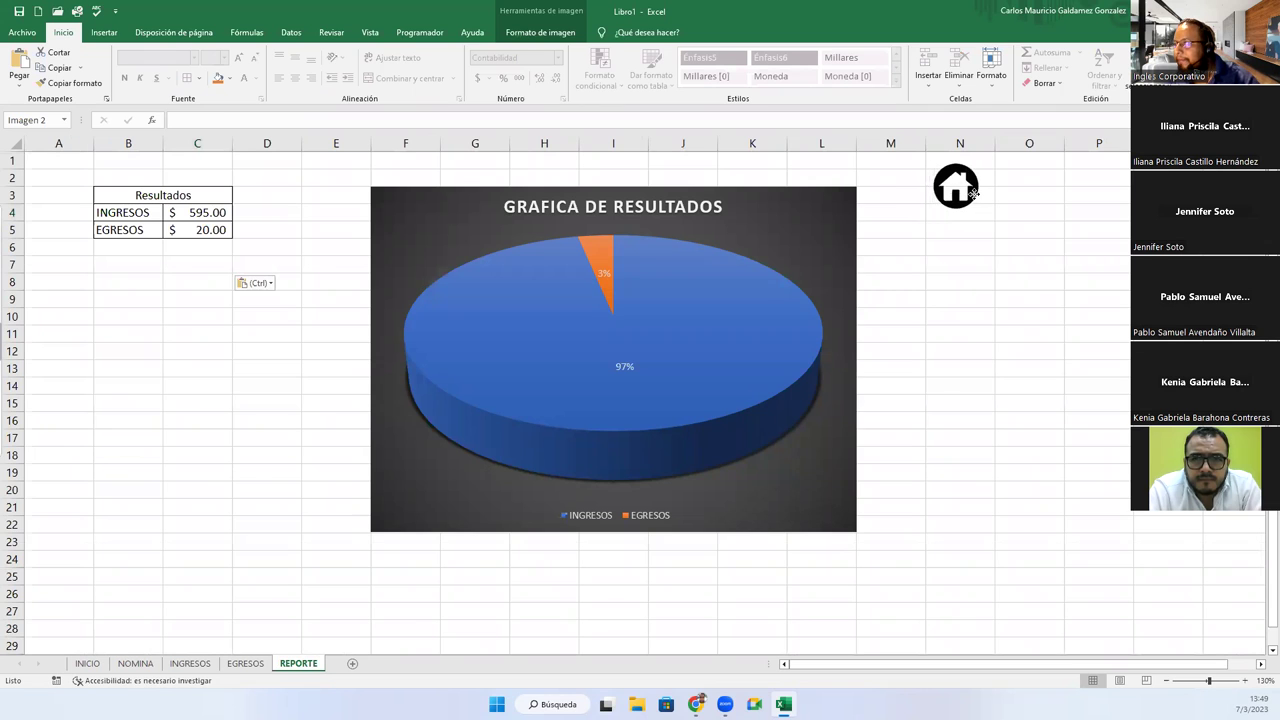
pyautogui.moveTo(966, 193); pyautogui.dragTo(972, 193)
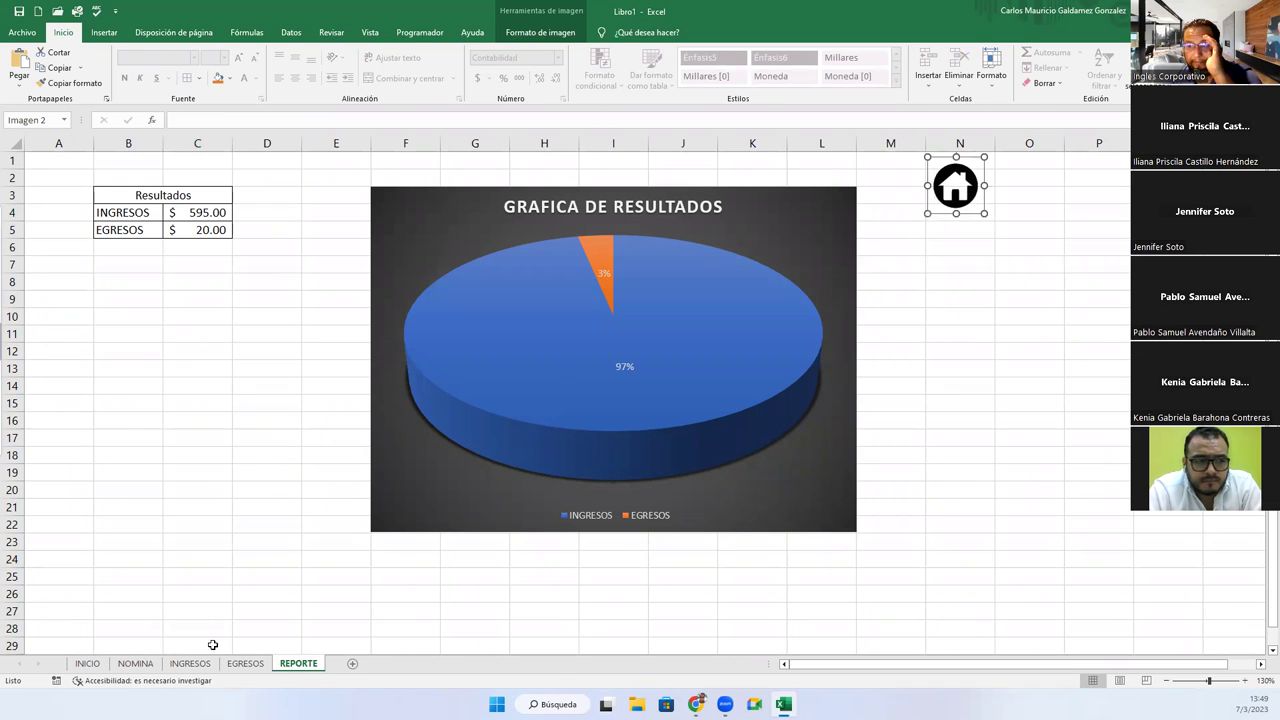
pyautogui.click(245, 663)
# Return to the INICIO sheet and save the workbook as Ejercicio 12 in Ejercicios.
pyautogui.click(186, 664)
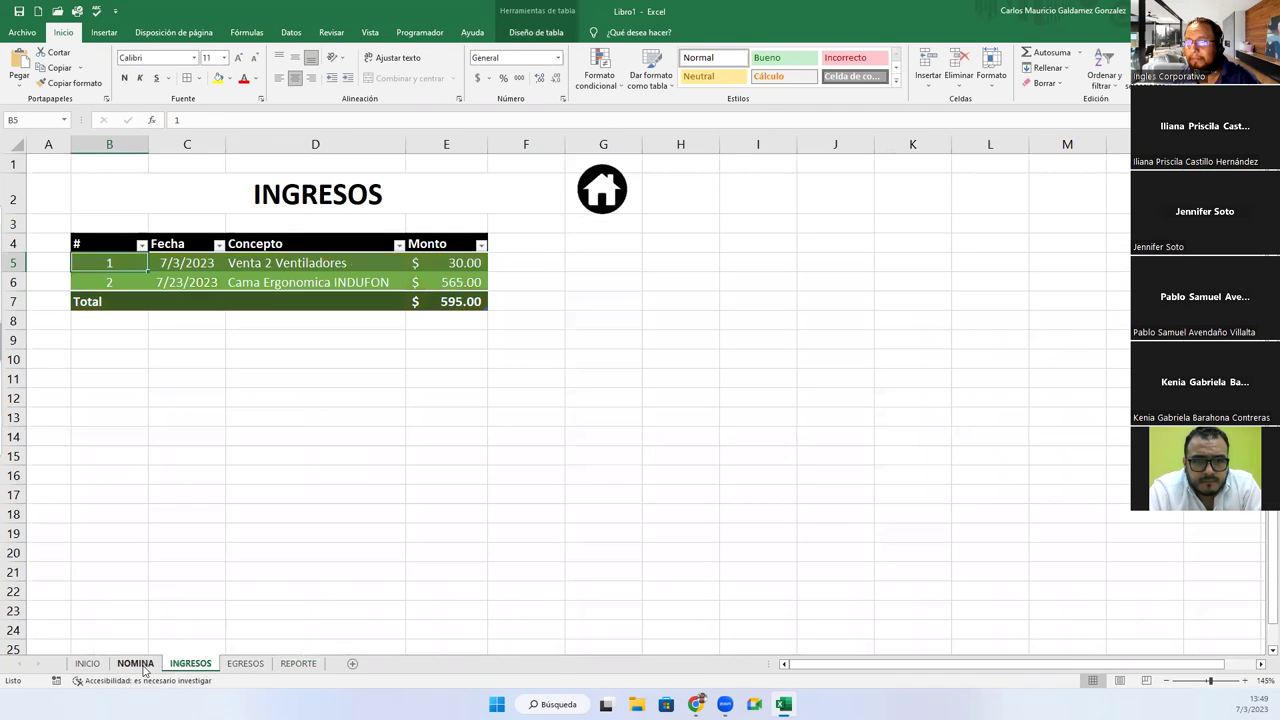
pyautogui.click(135, 664)
pyautogui.click(90, 664)
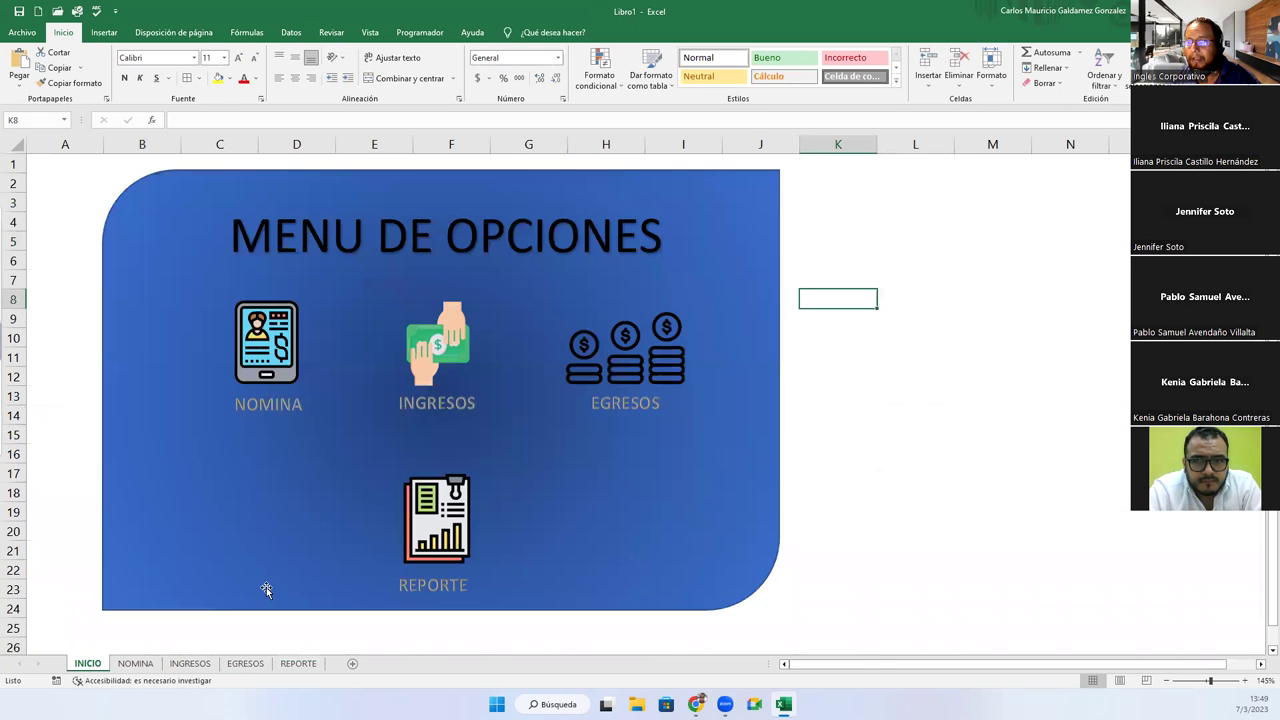
pyautogui.hotkey('ctrl', 's')
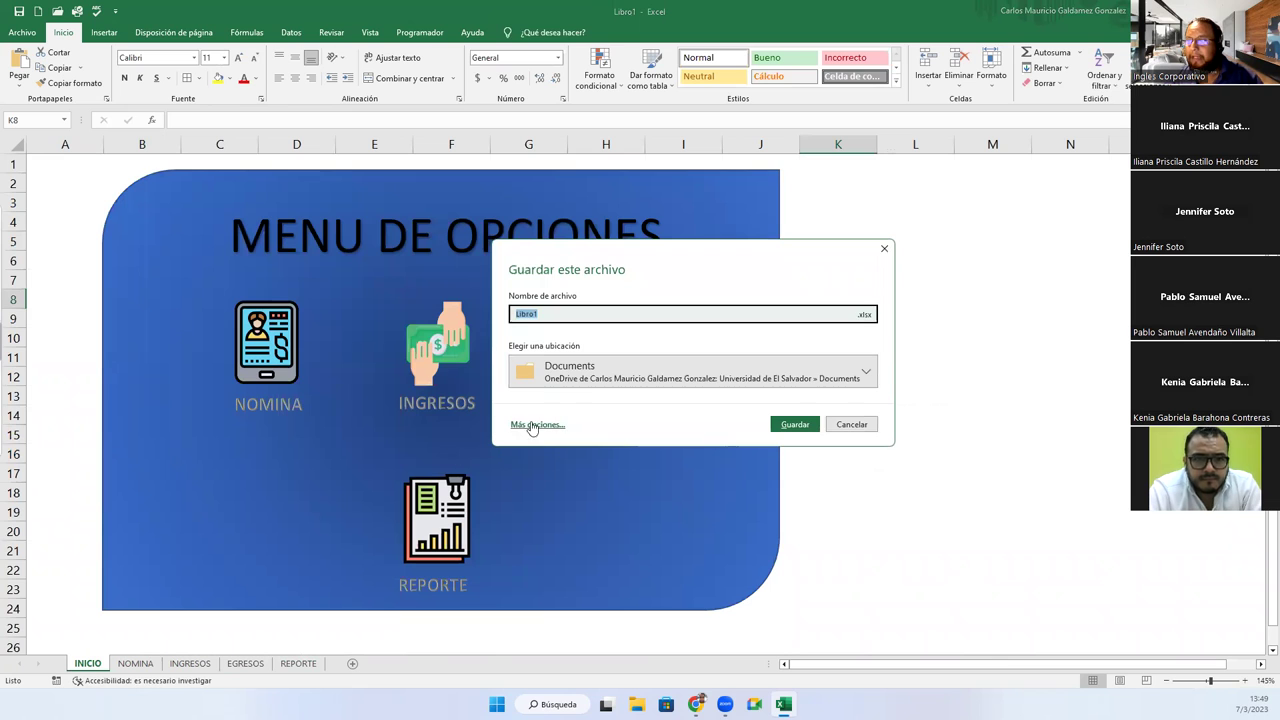
pyautogui.click(536, 424)
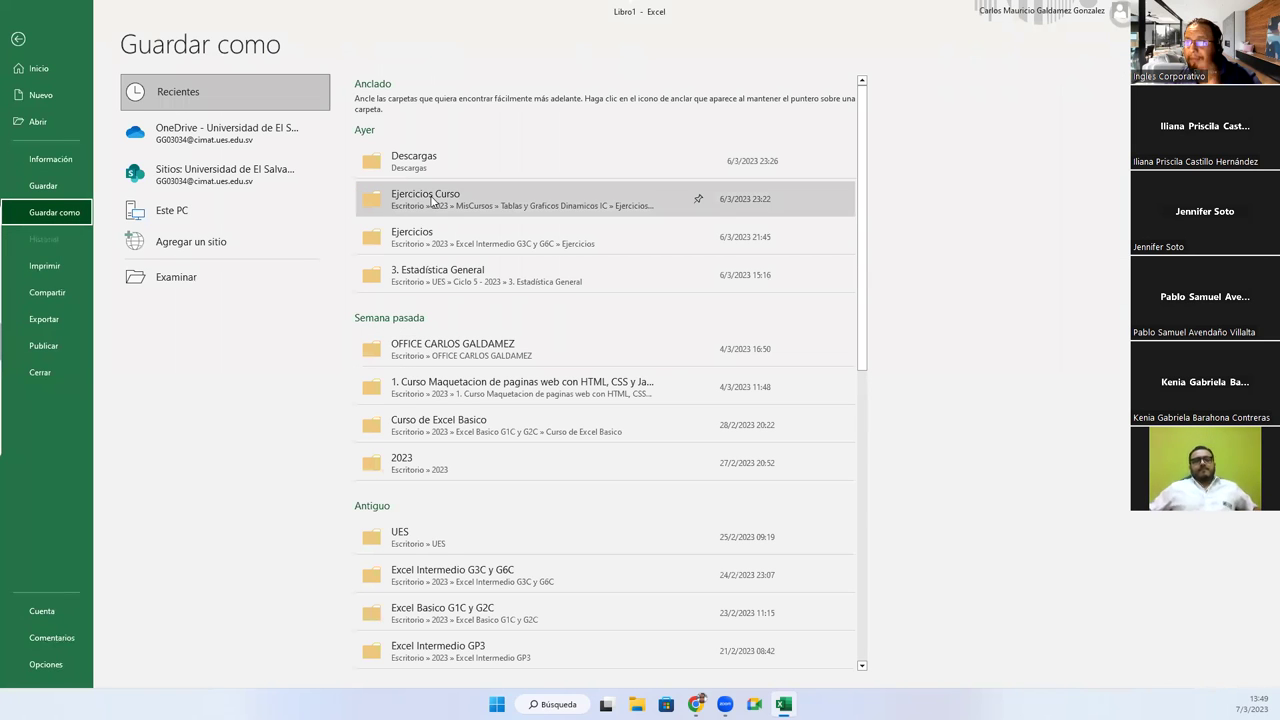
pyautogui.click(422, 251)
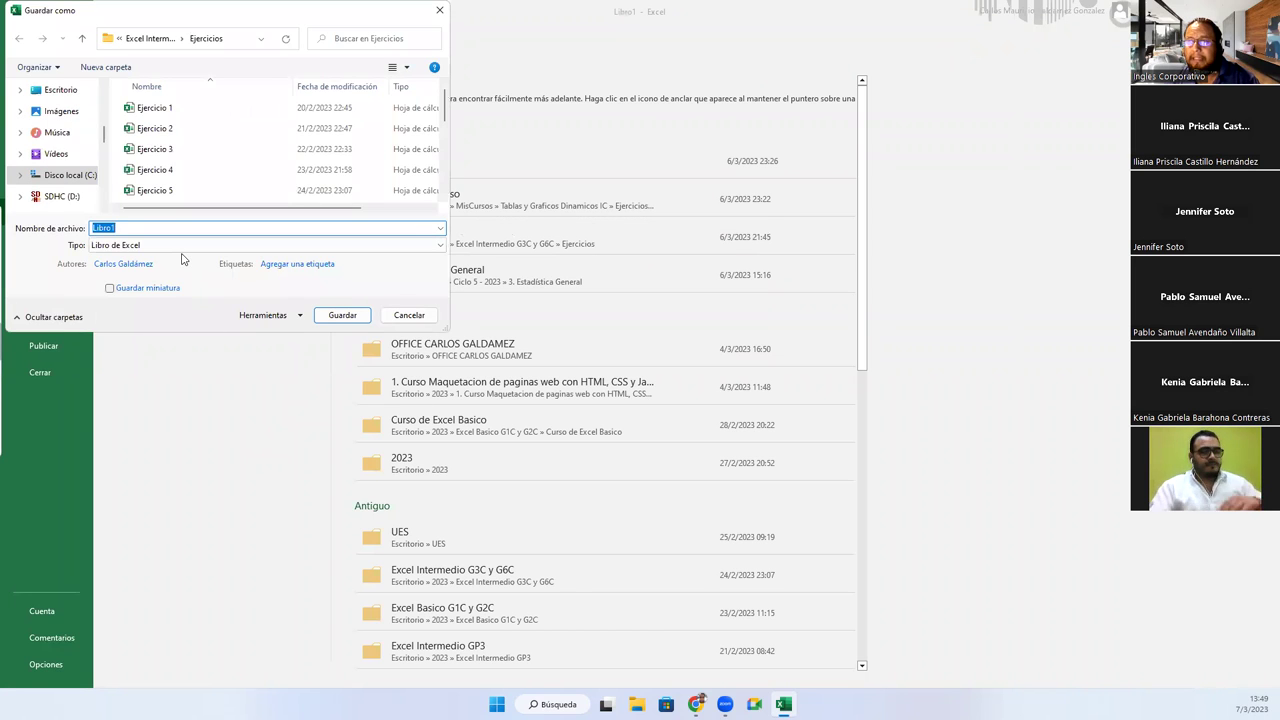
pyautogui.write('Ejer')
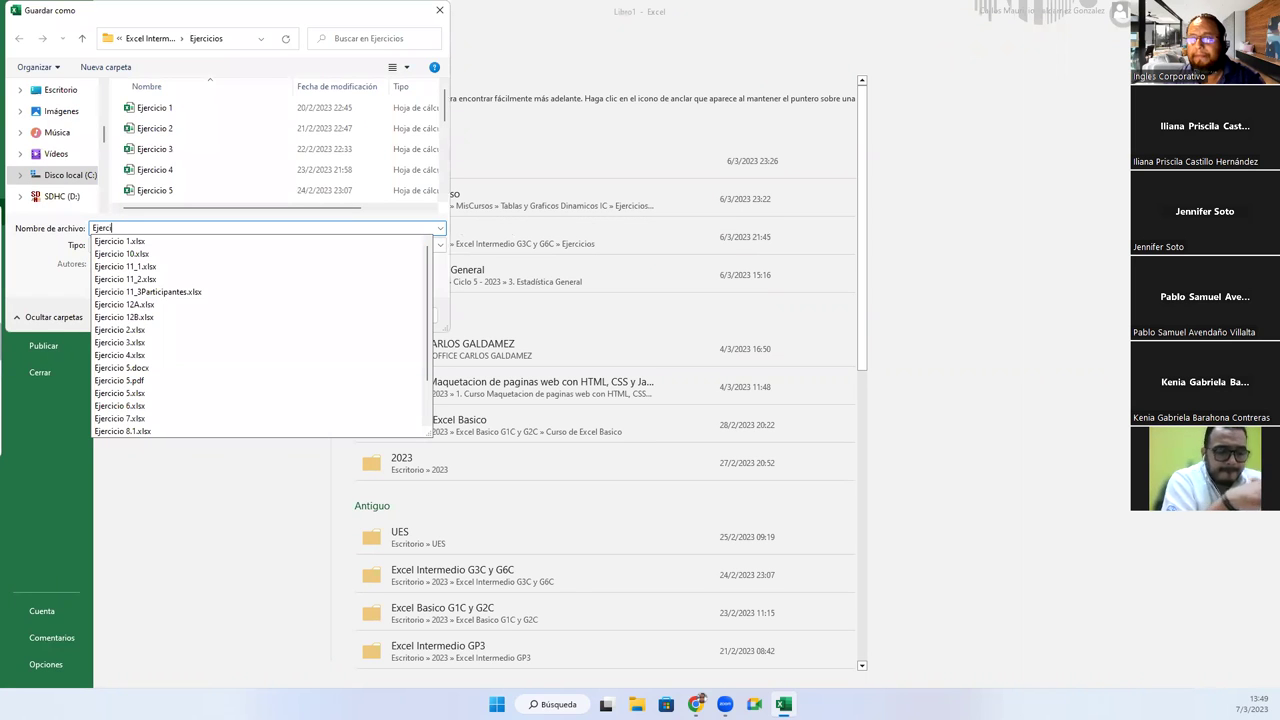
pyautogui.write('cicio 12')
pyautogui.press('Return')
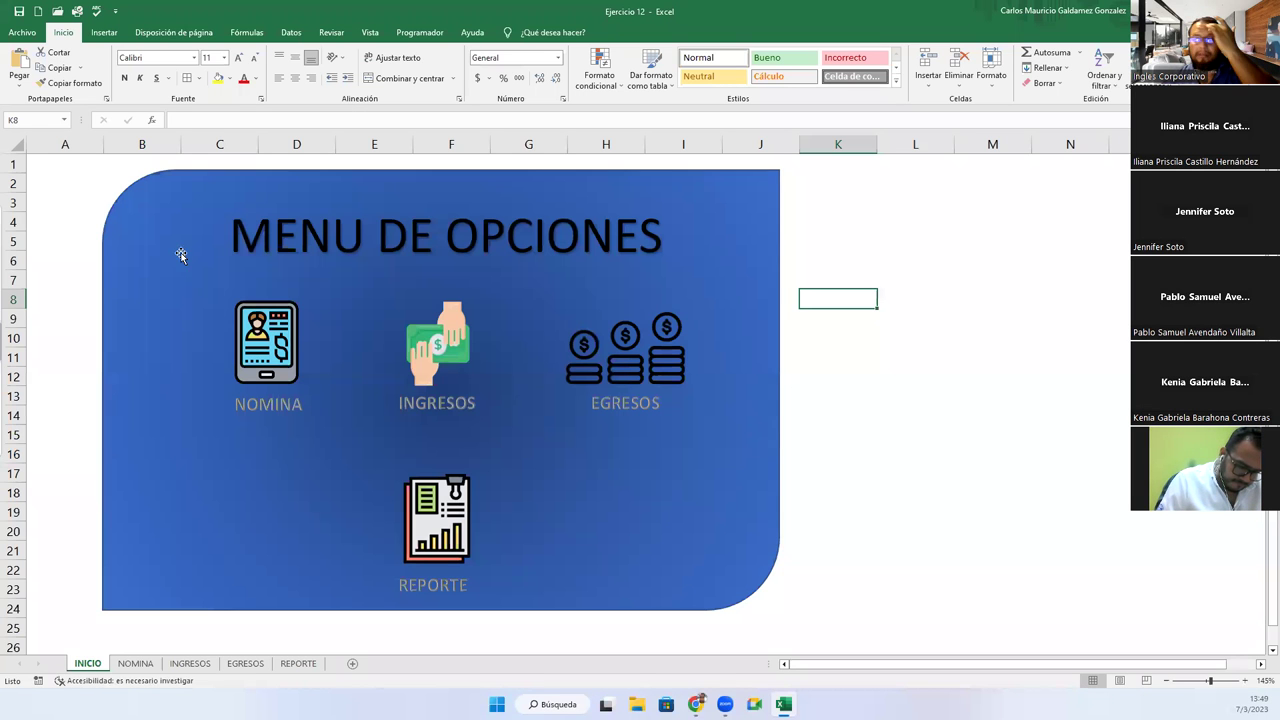
# Test the NOMINA and INGRESOS menu icons and their links back to INICIO.
pyautogui.click(936, 260)
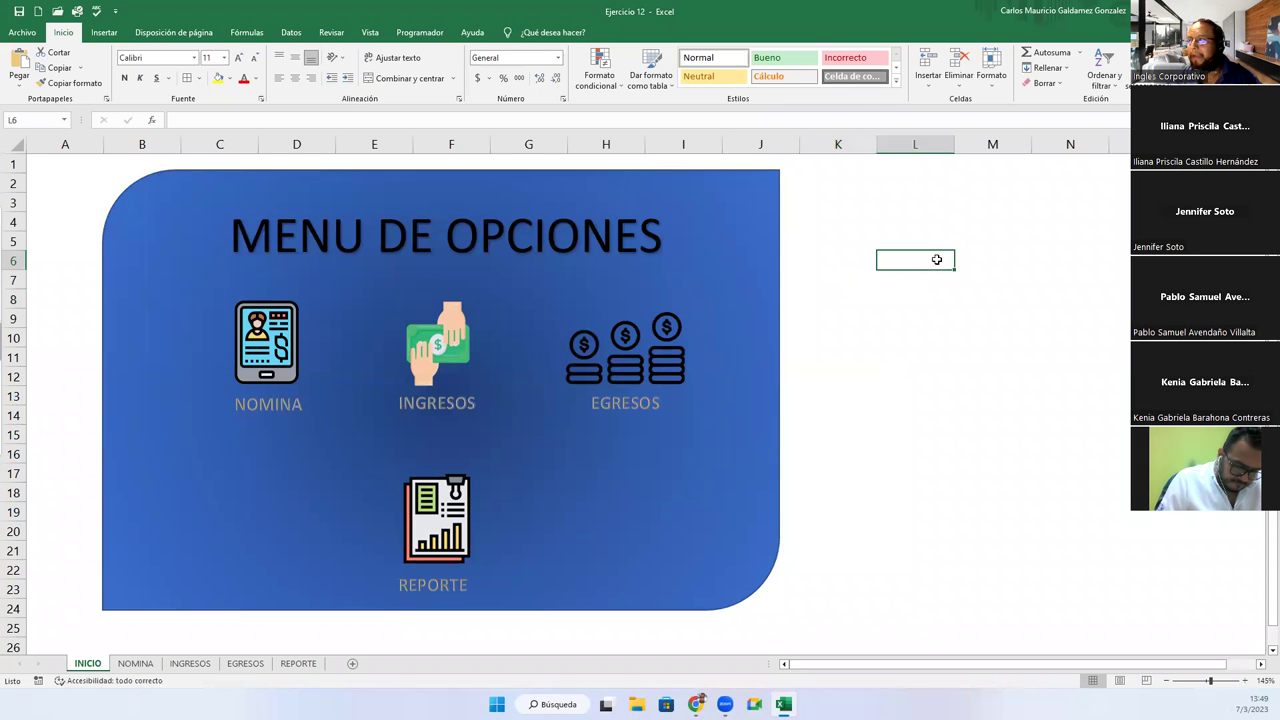
pyautogui.click(266, 355)
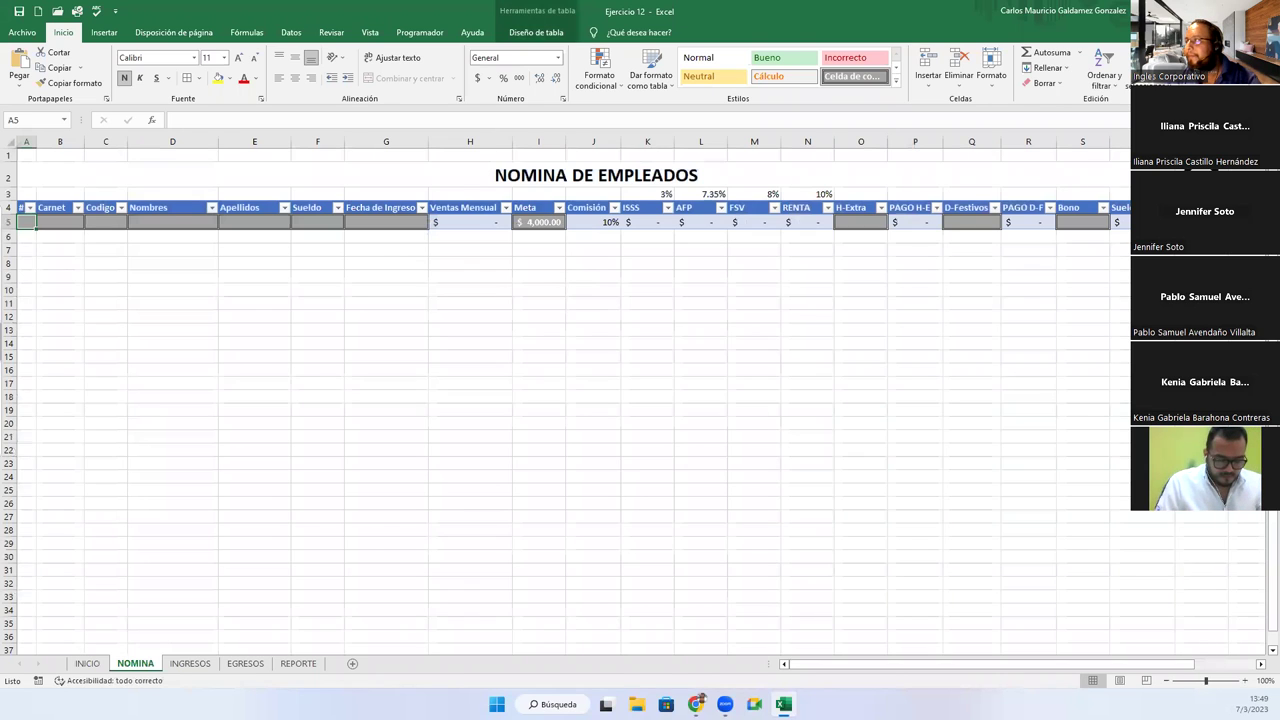
pyautogui.click(87, 663)
pyautogui.click(463, 323)
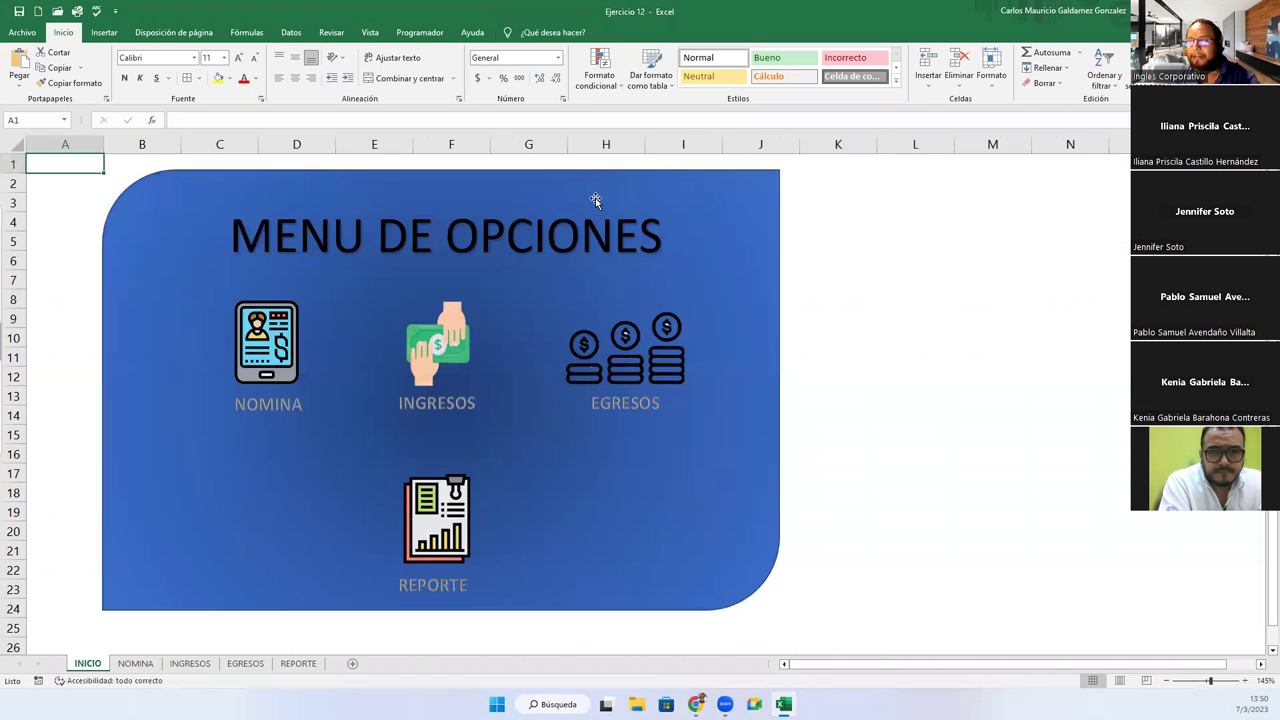
pyautogui.click(596, 203)
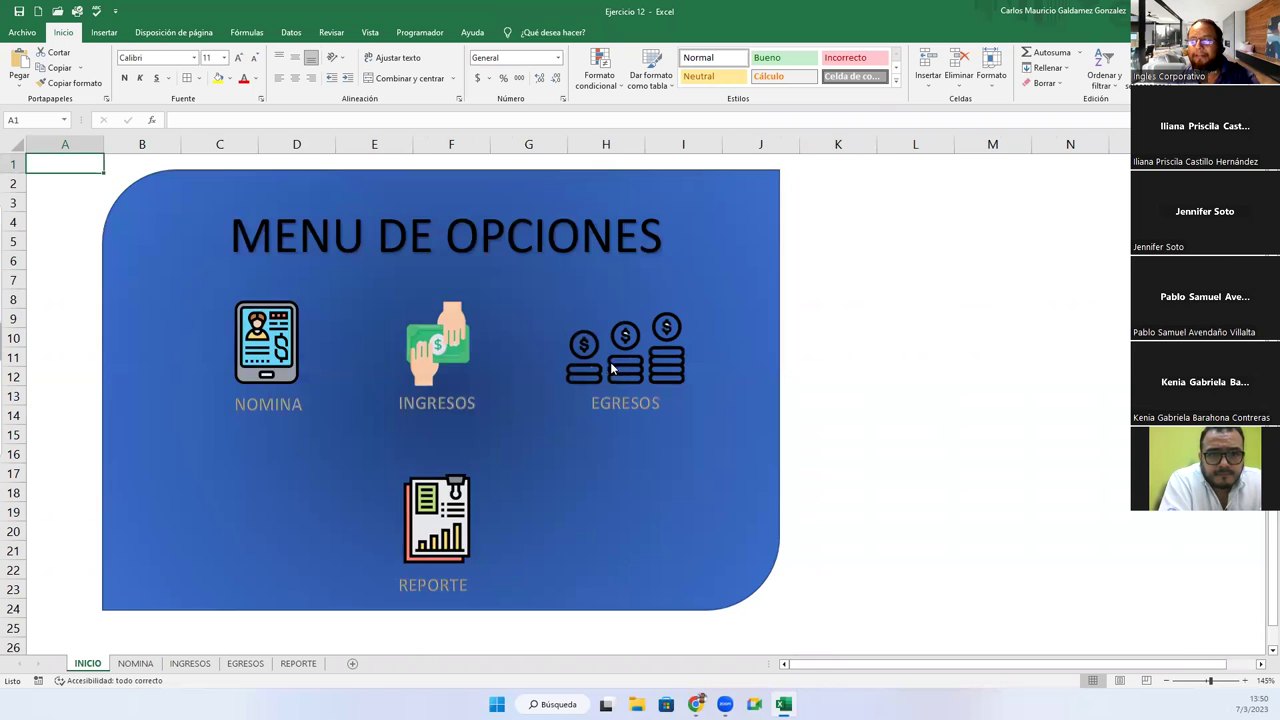
# Test the EGRESOS and REPORTE menu icons and their house-icon links back to INICIO.
pyautogui.click(613, 369)
pyautogui.click(606, 202)
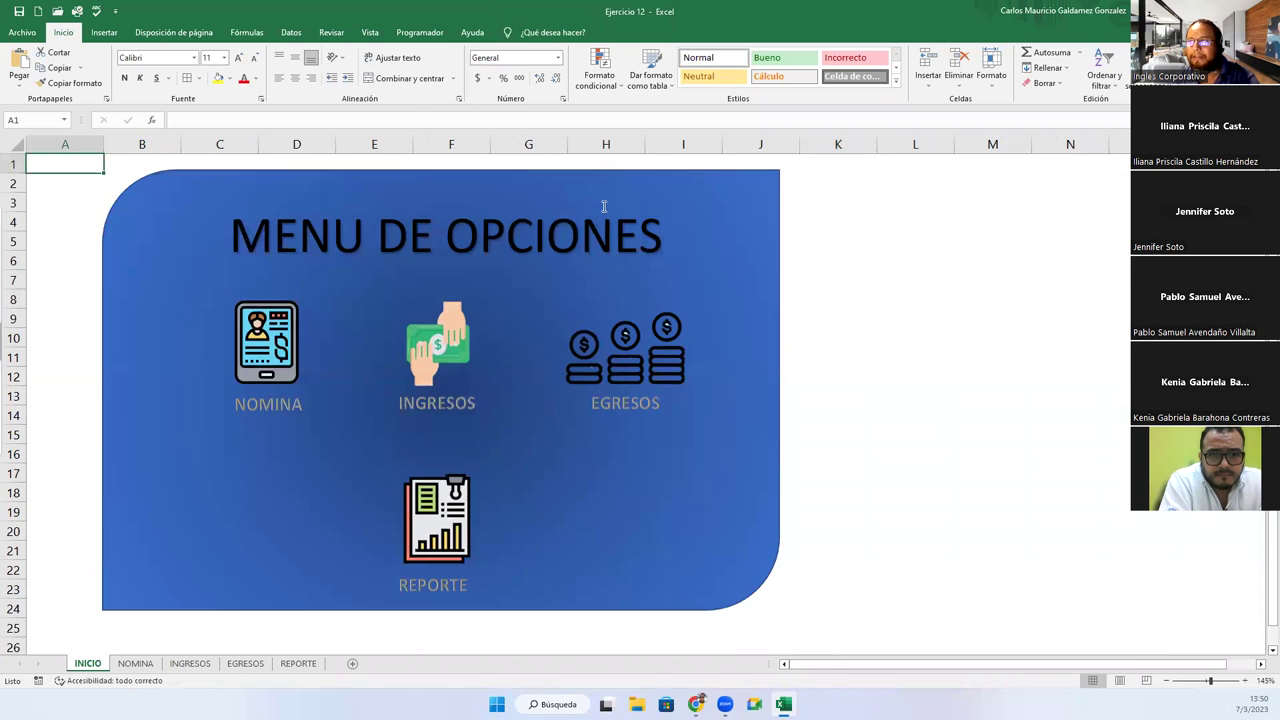
pyautogui.click(449, 514)
pyautogui.click(955, 192)
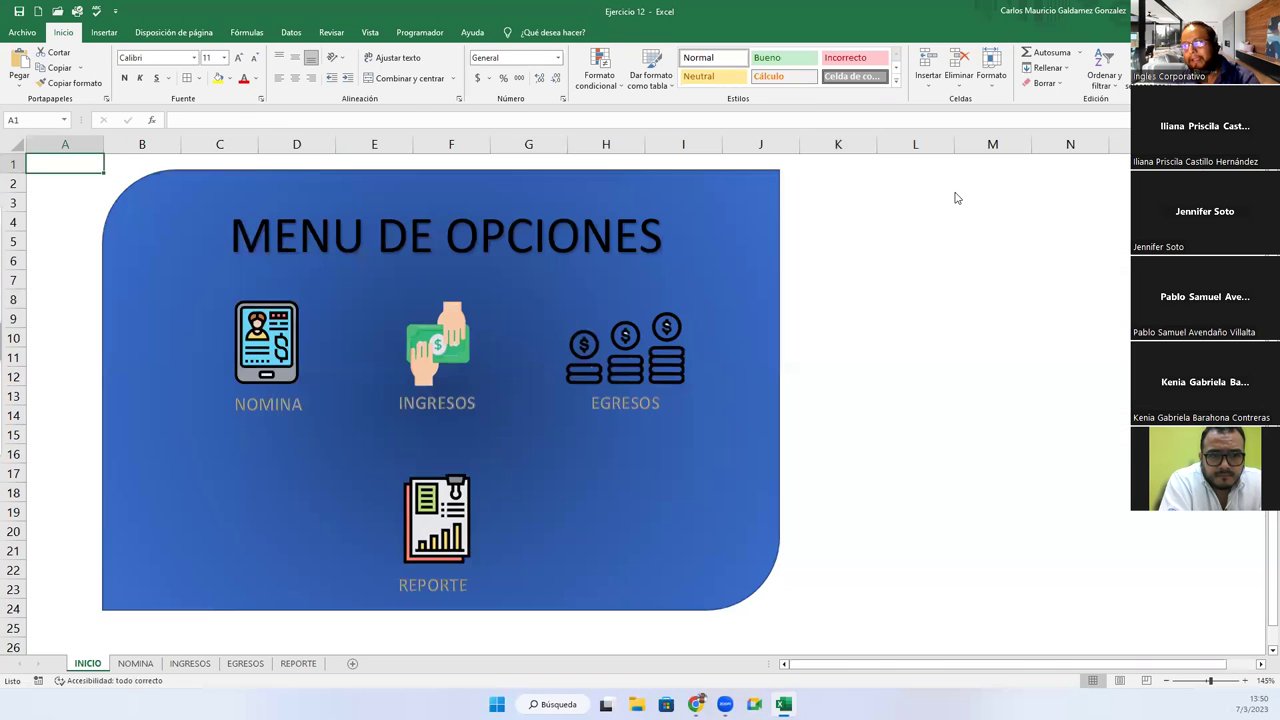
pyautogui.click(624, 366)
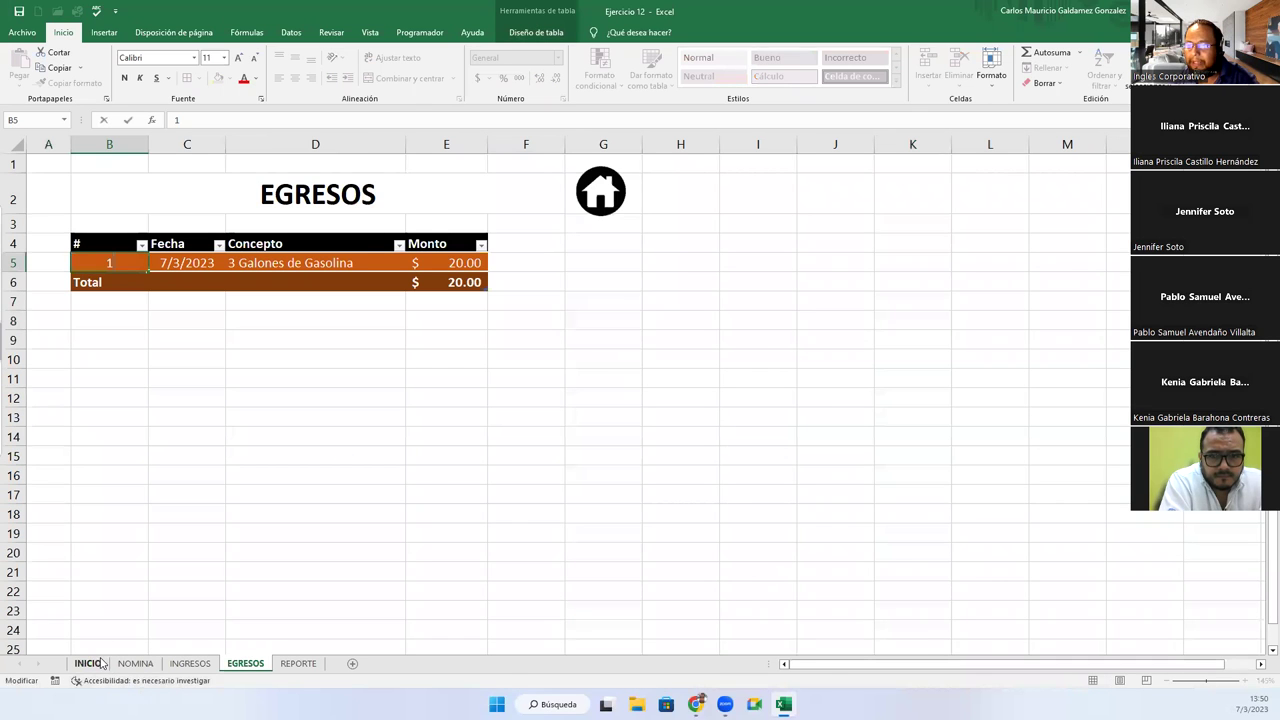
pyautogui.click(92, 663)
# Redo the coins picture's background removal, marking areas to keep, and keep the changes.
pyautogui.rightClick(641, 360)
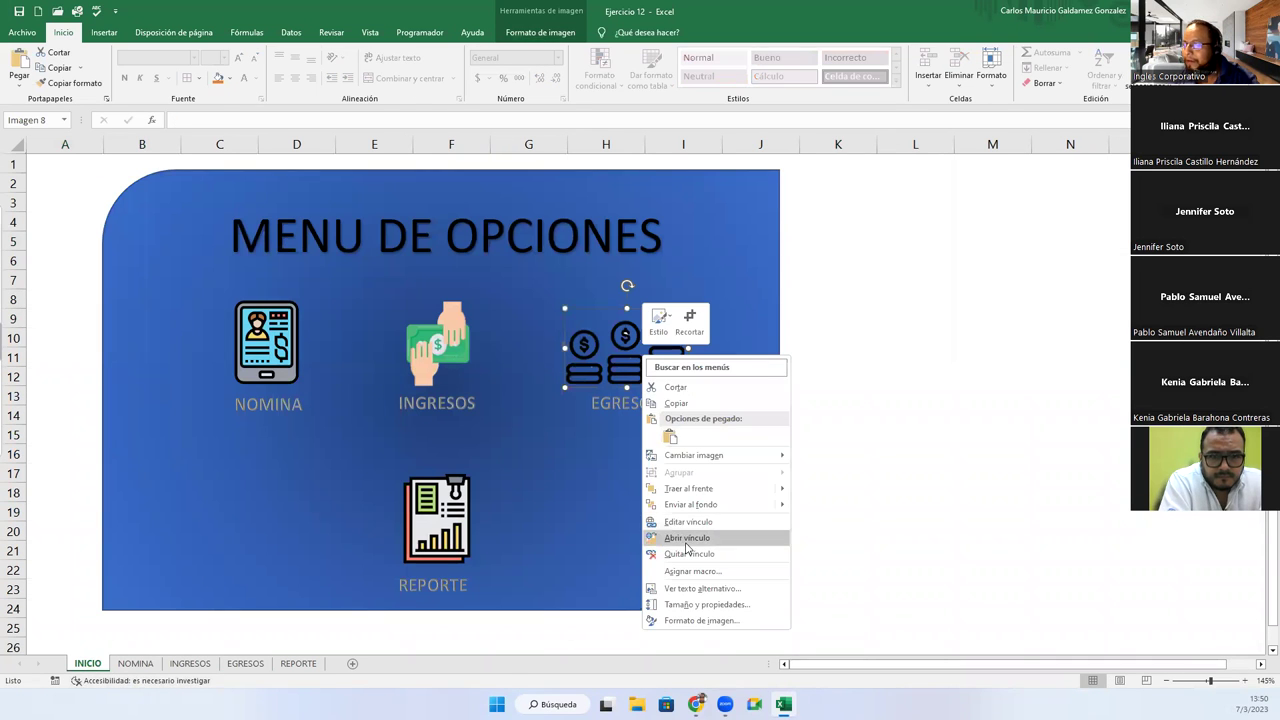
pyautogui.click(545, 32)
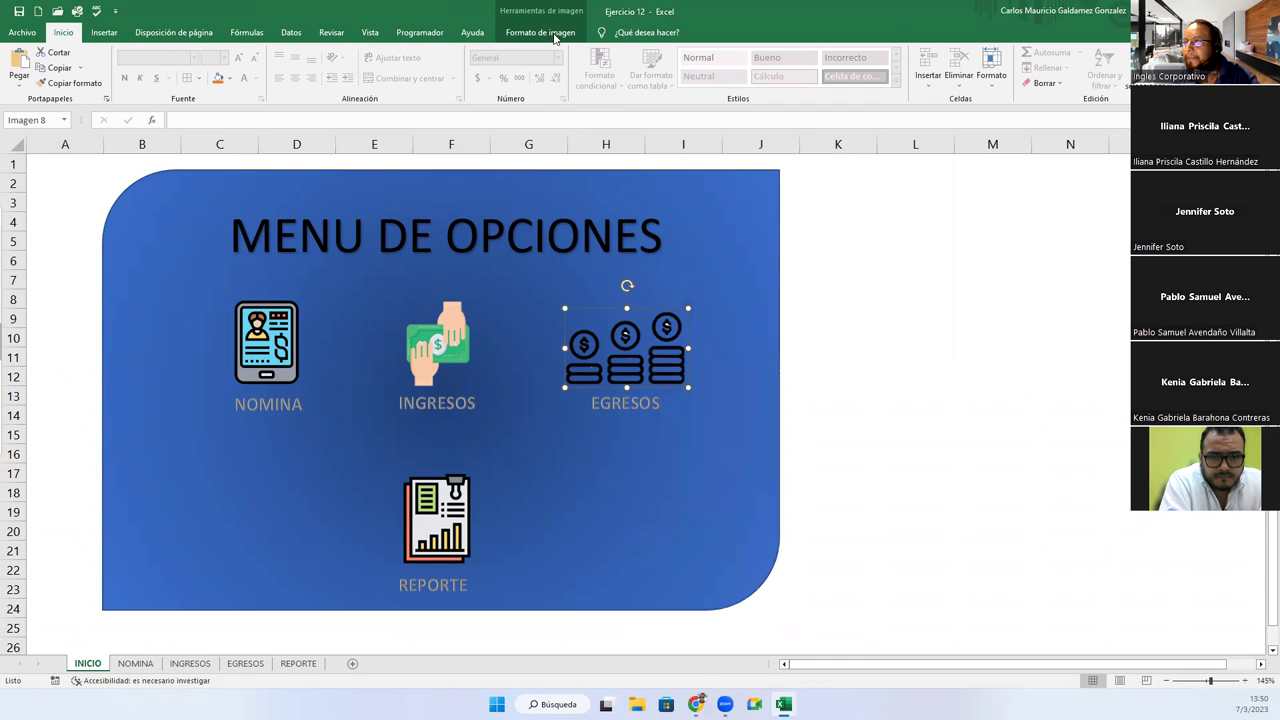
pyautogui.click(19, 68)
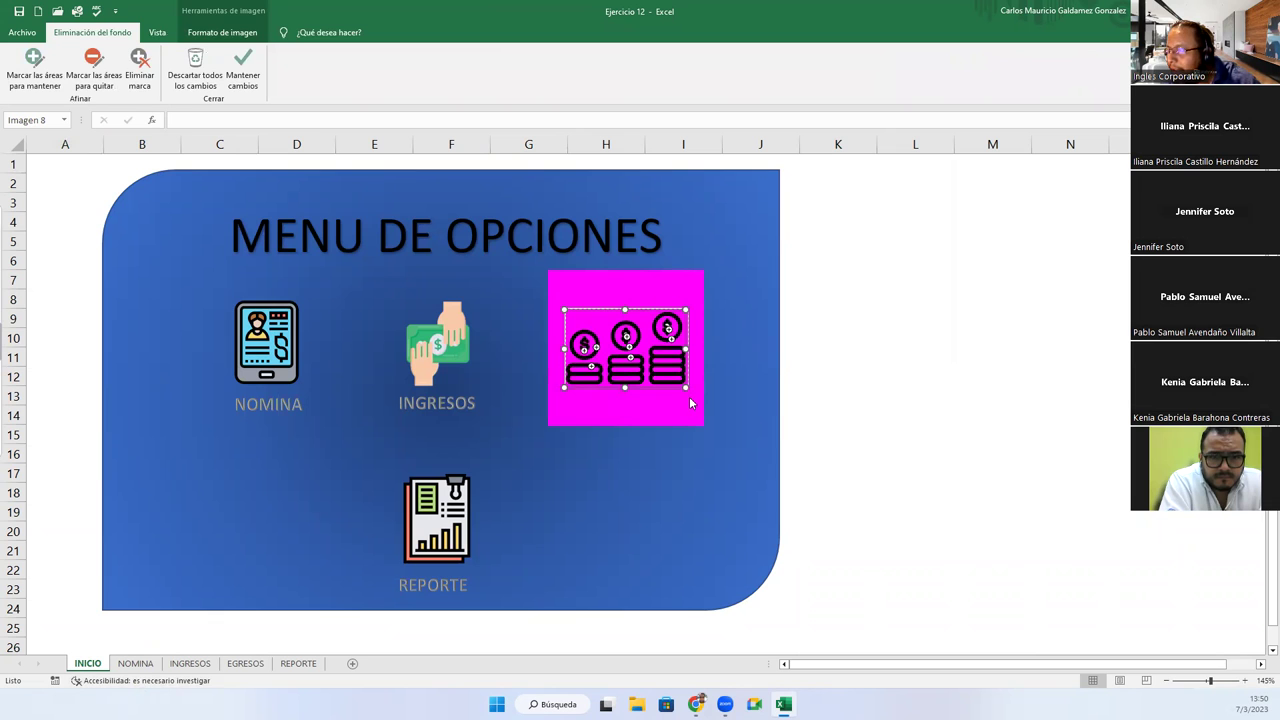
pyautogui.keyDown('ctrl'); pyautogui.scroll(4, 720, 398); pyautogui.keyUp('ctrl')
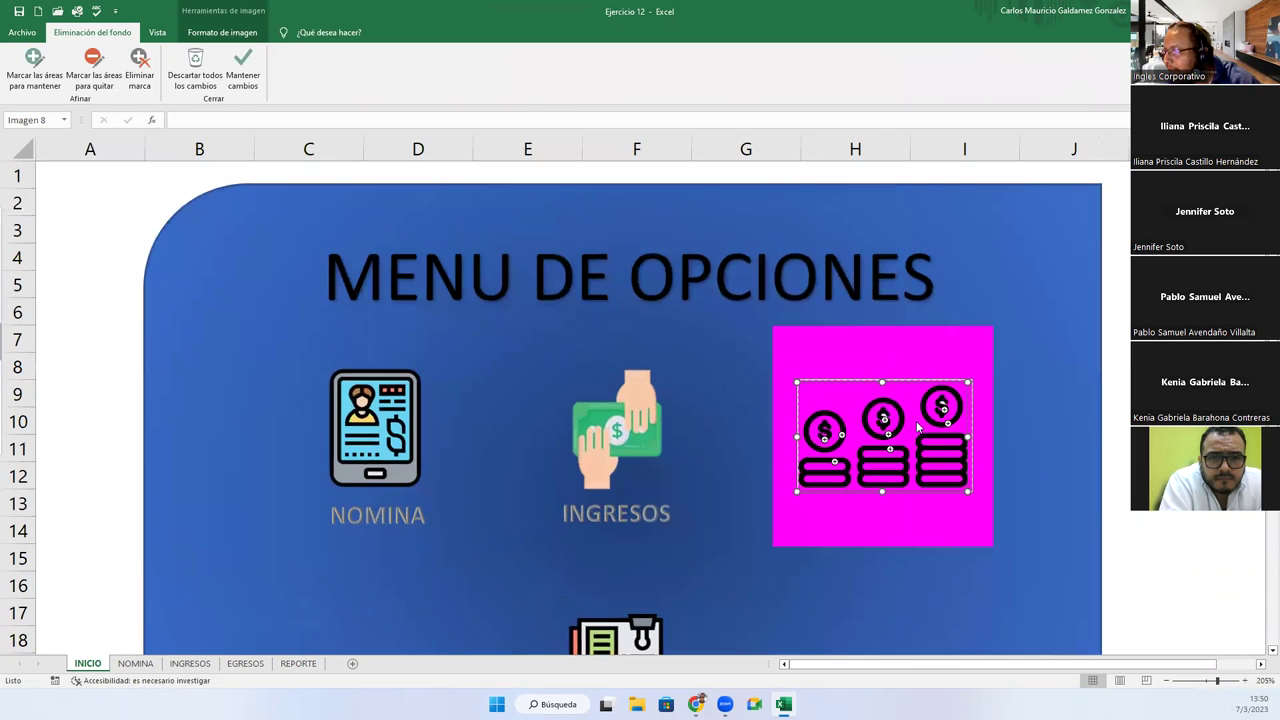
pyautogui.click(93, 70)
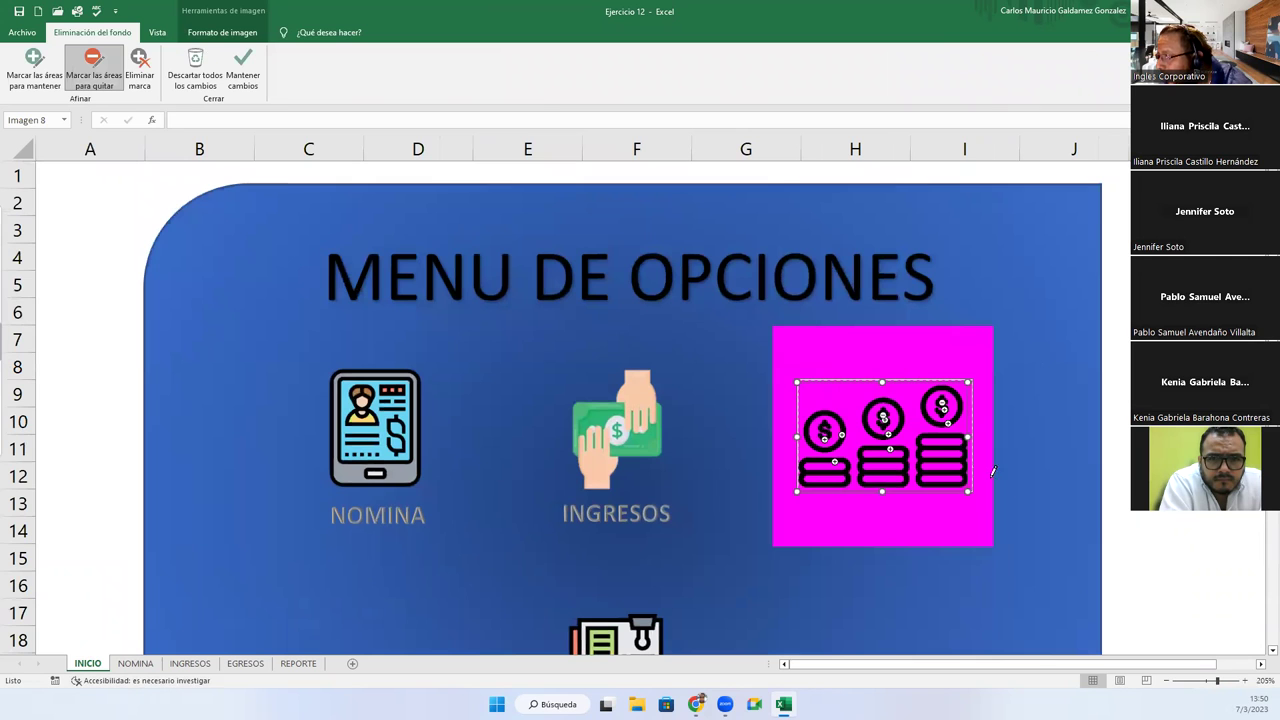
pyautogui.click(34, 70)
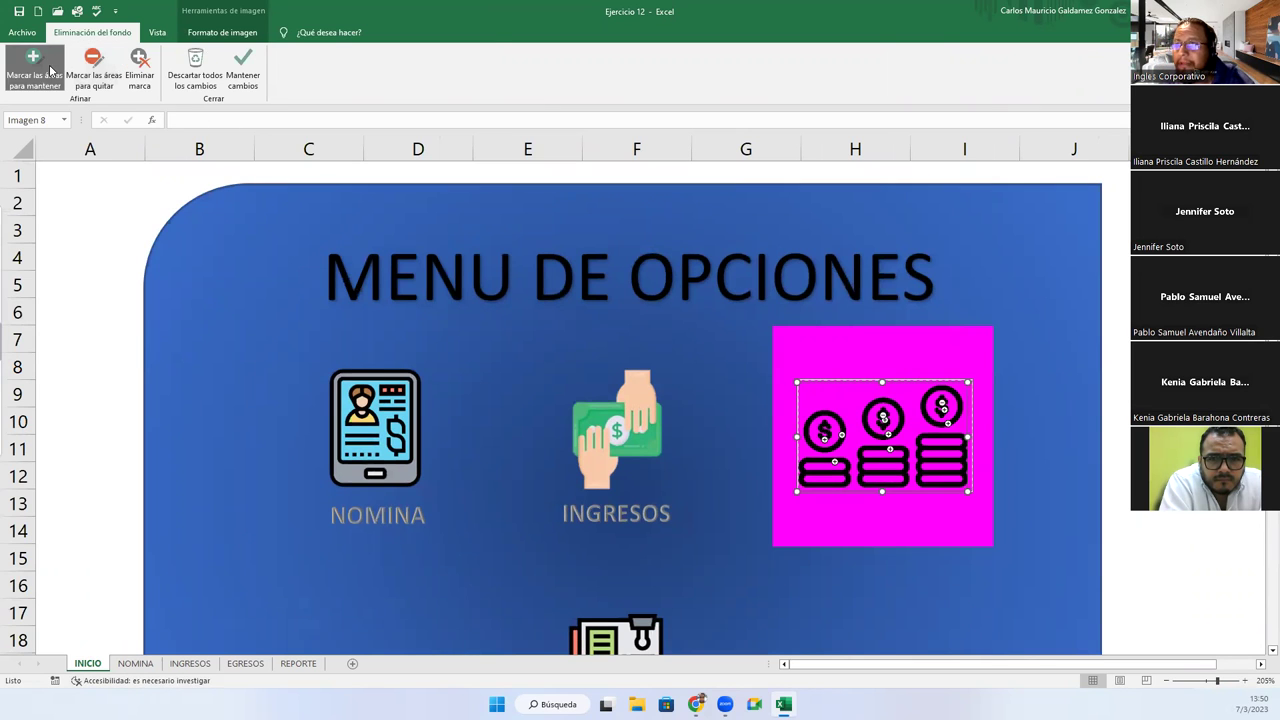
pyautogui.click(239, 78)
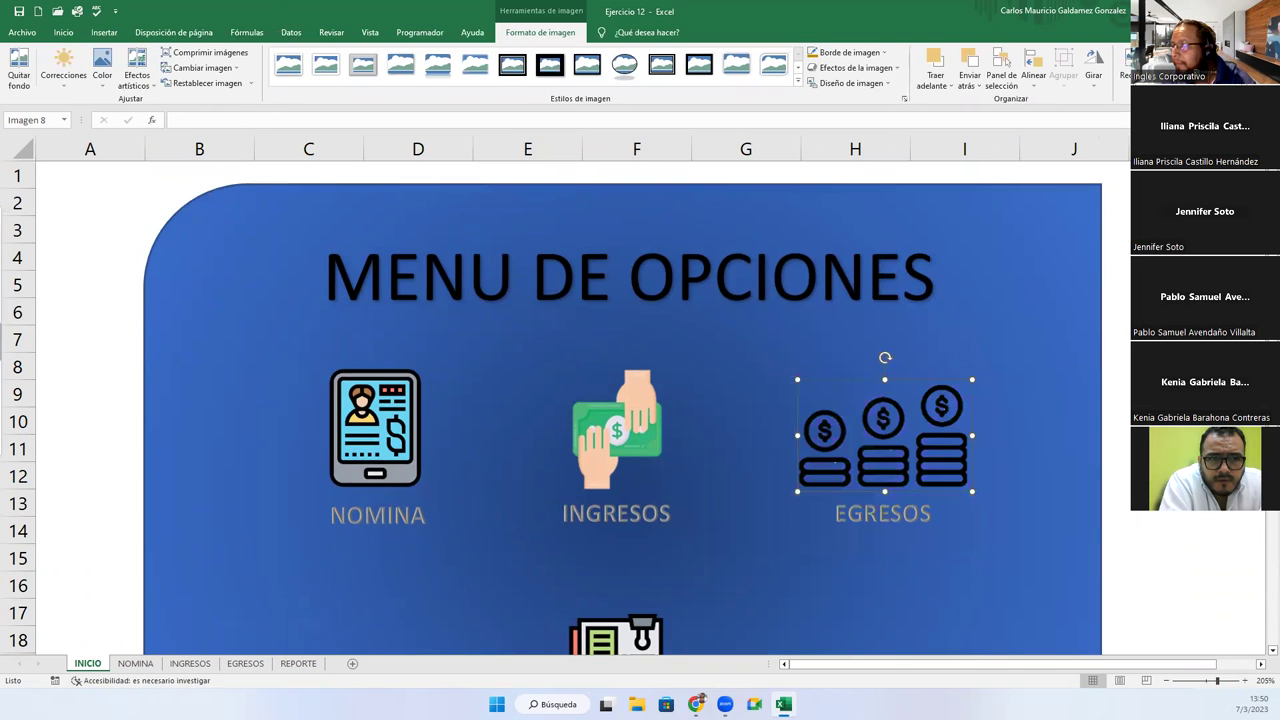
# Deselect the picture, scroll down through the INICIO sheet, then go to NOMINA.
pyautogui.click(1120, 443)
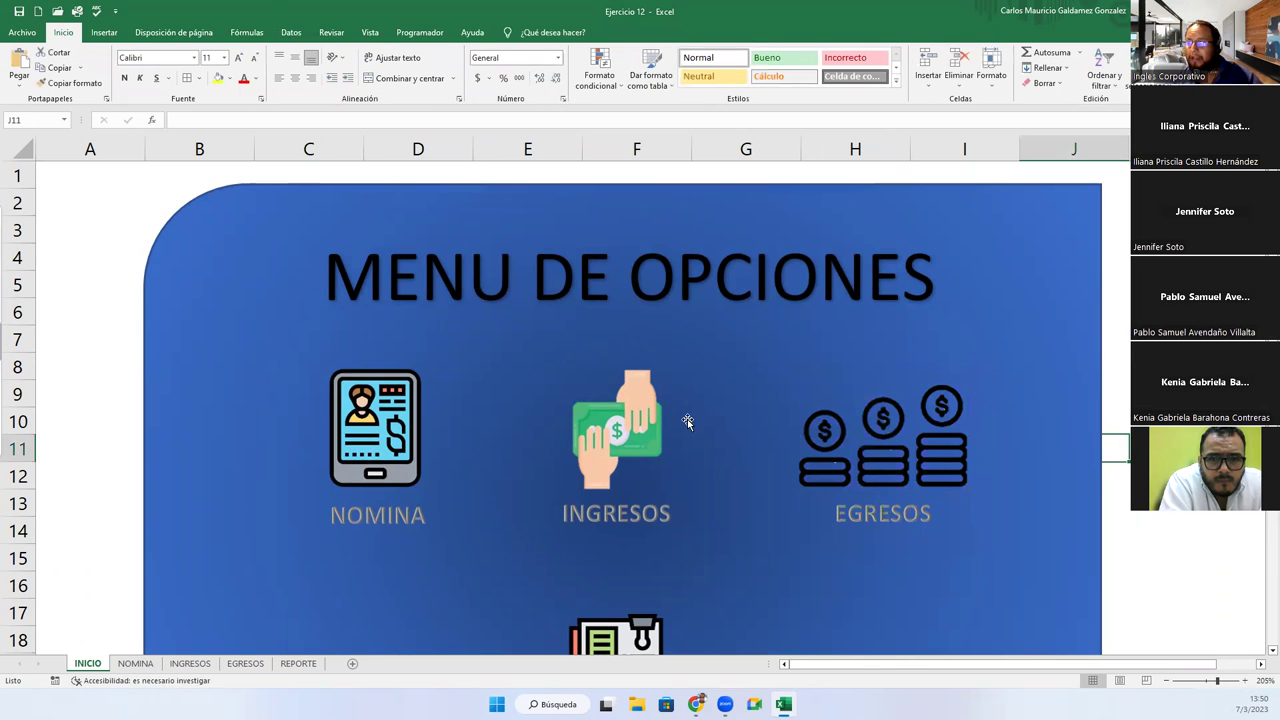
pyautogui.scroll(-1, 926, 535)
pyautogui.scroll(-1, 906, 526)
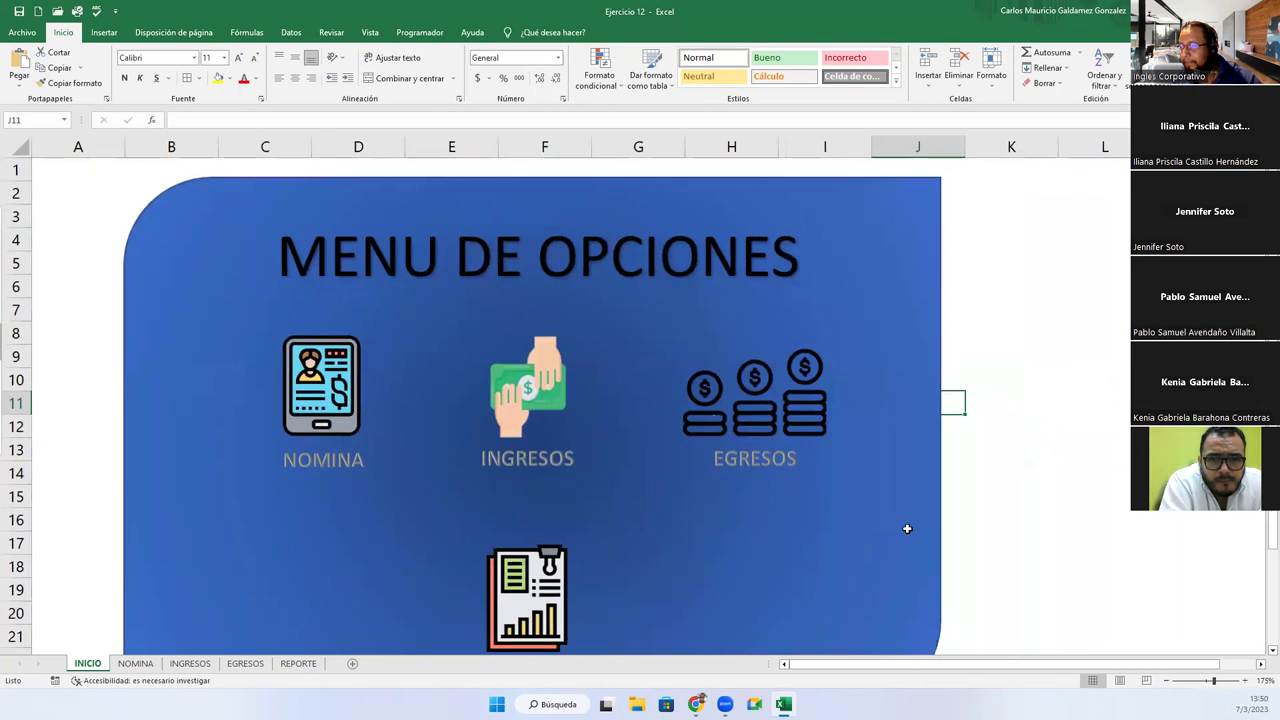
pyautogui.scroll(-2, 894, 522)
pyautogui.click(874, 318)
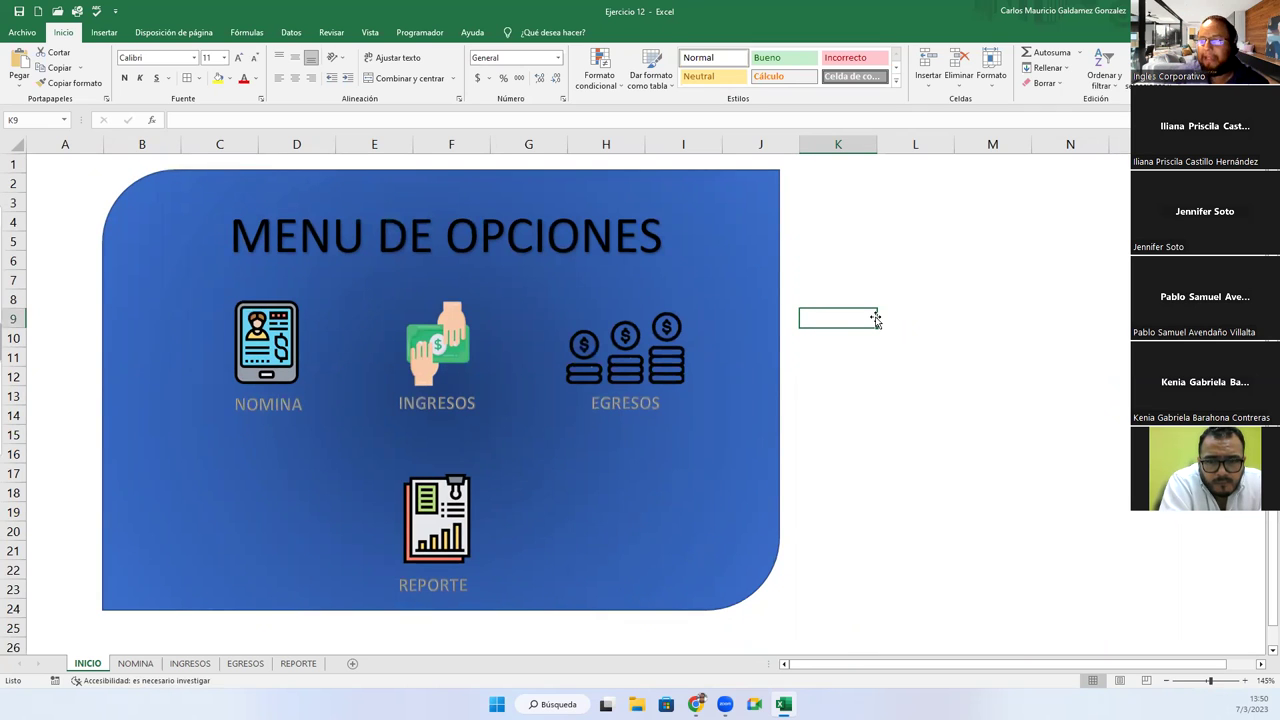
pyautogui.click(135, 663)
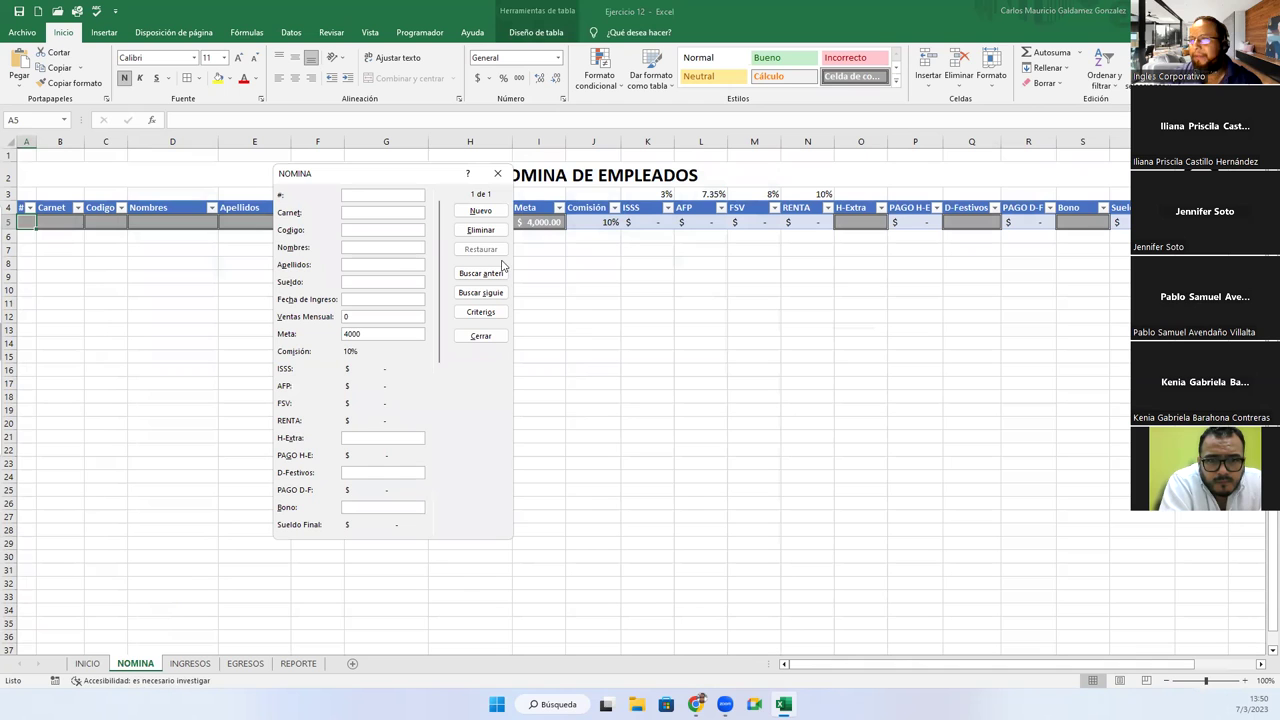
# Enter the employee's carnet, full name and hire date in the NOMINA data form.
pyautogui.write('1')
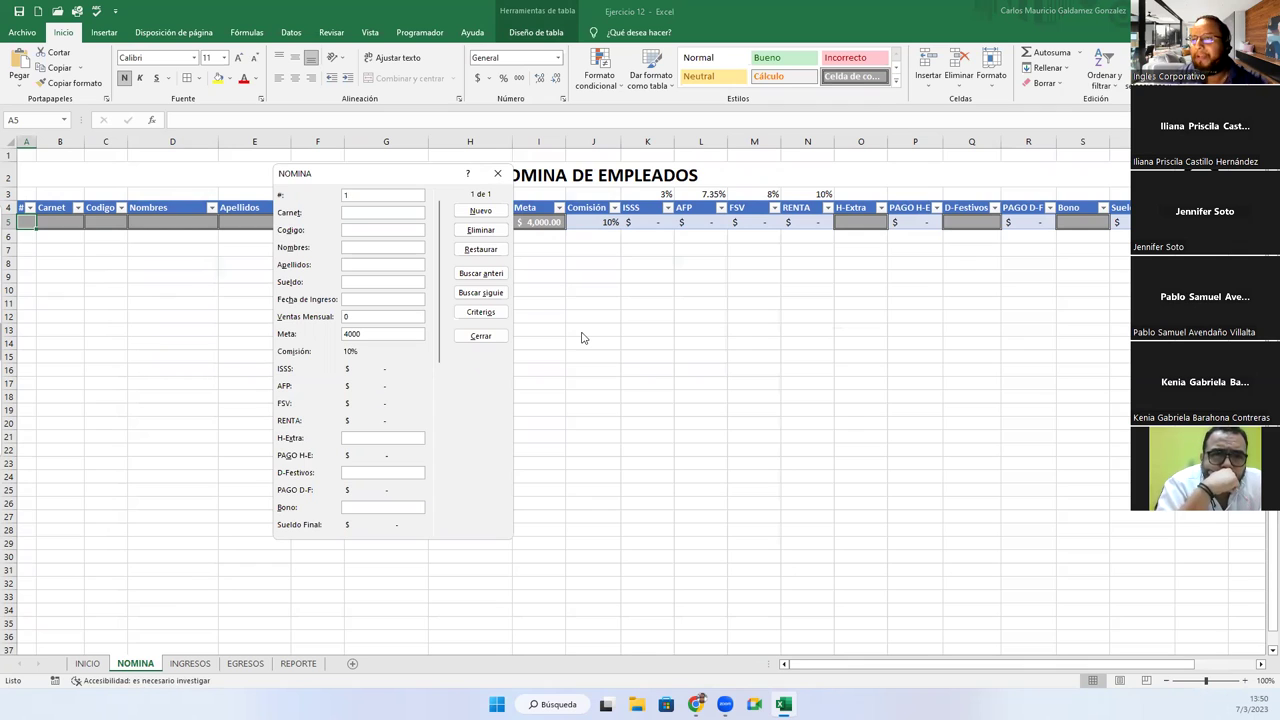
pyautogui.write('1')
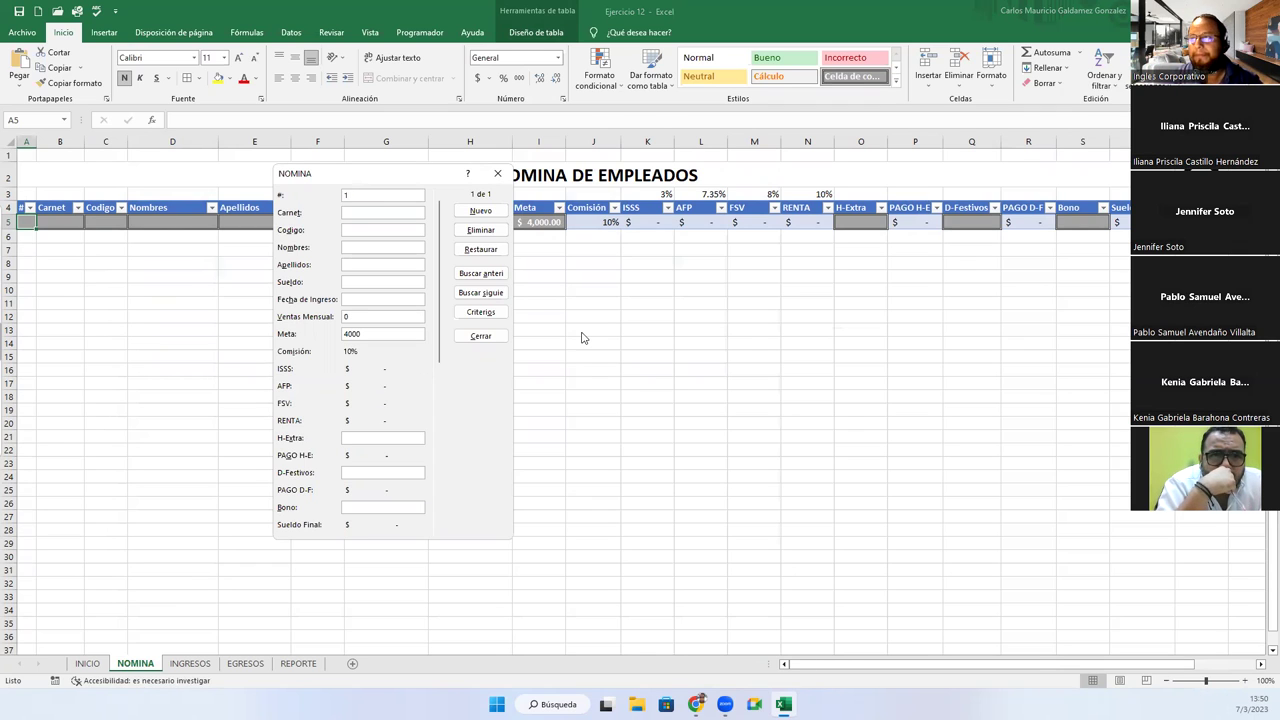
pyautogui.press('Tab')
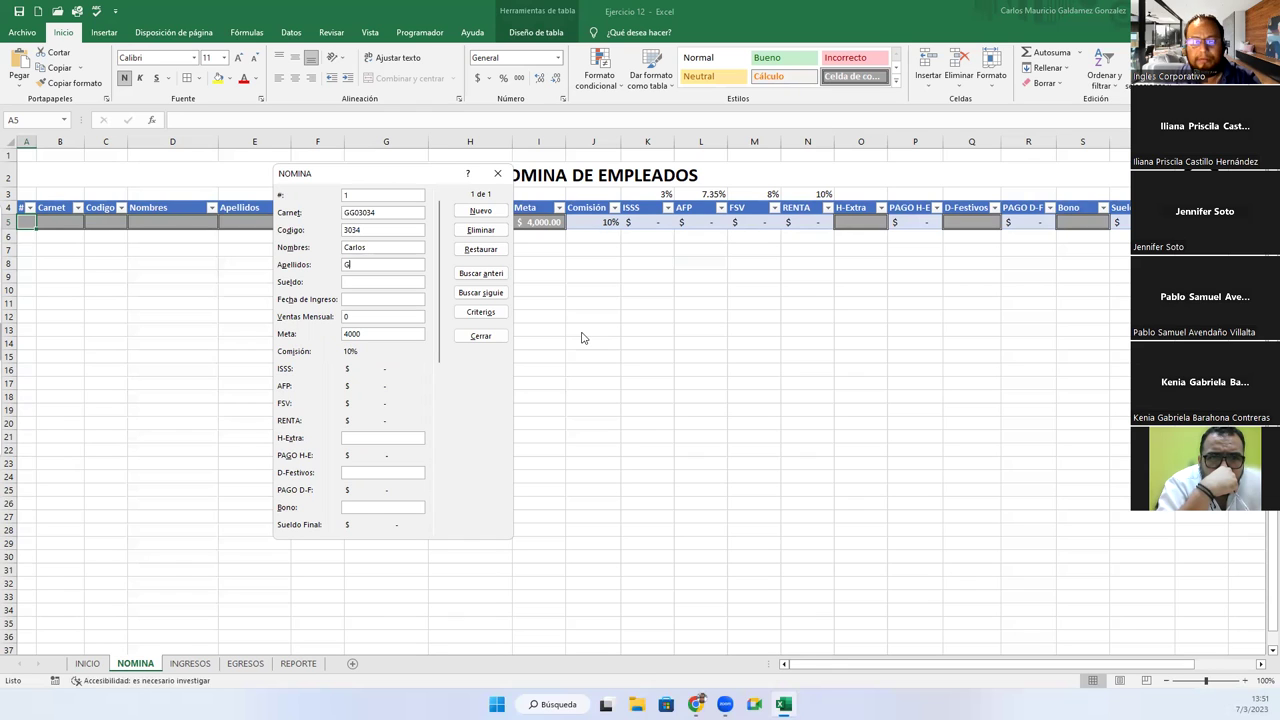
pyautogui.click(394, 247)
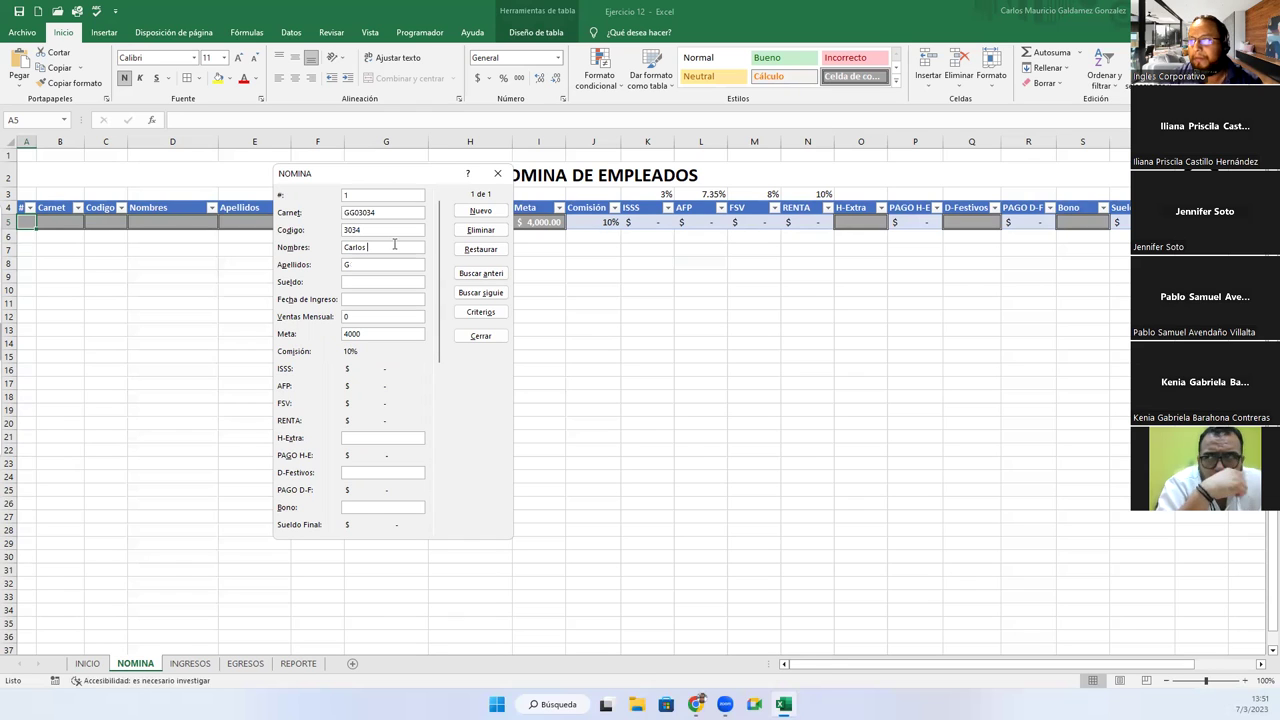
pyautogui.write('Mauricio')
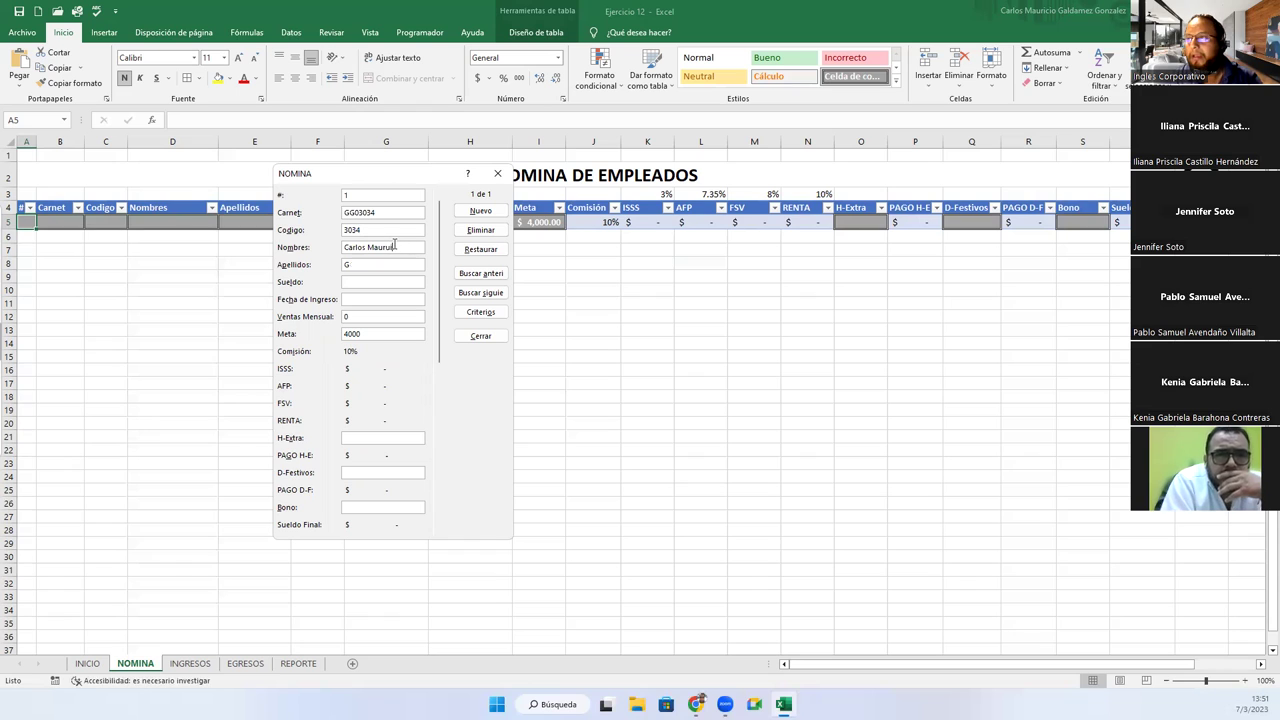
pyautogui.write('ald')
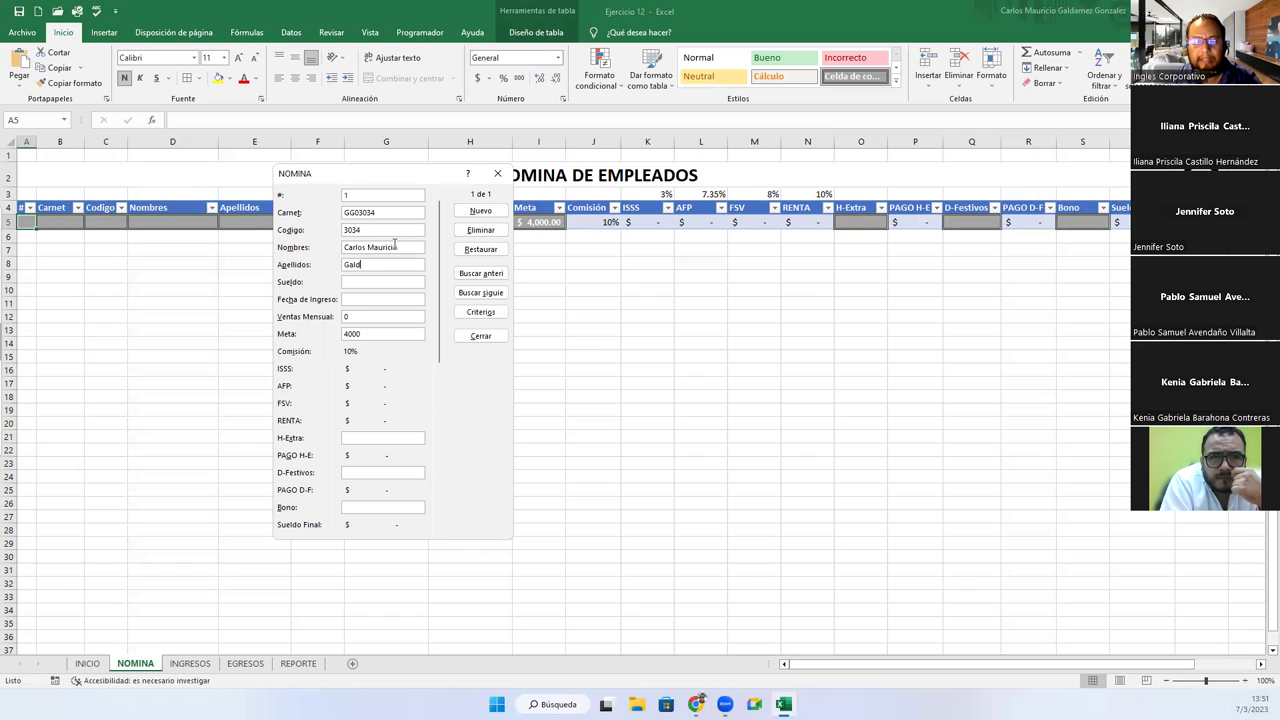
pyautogui.write('mez ')
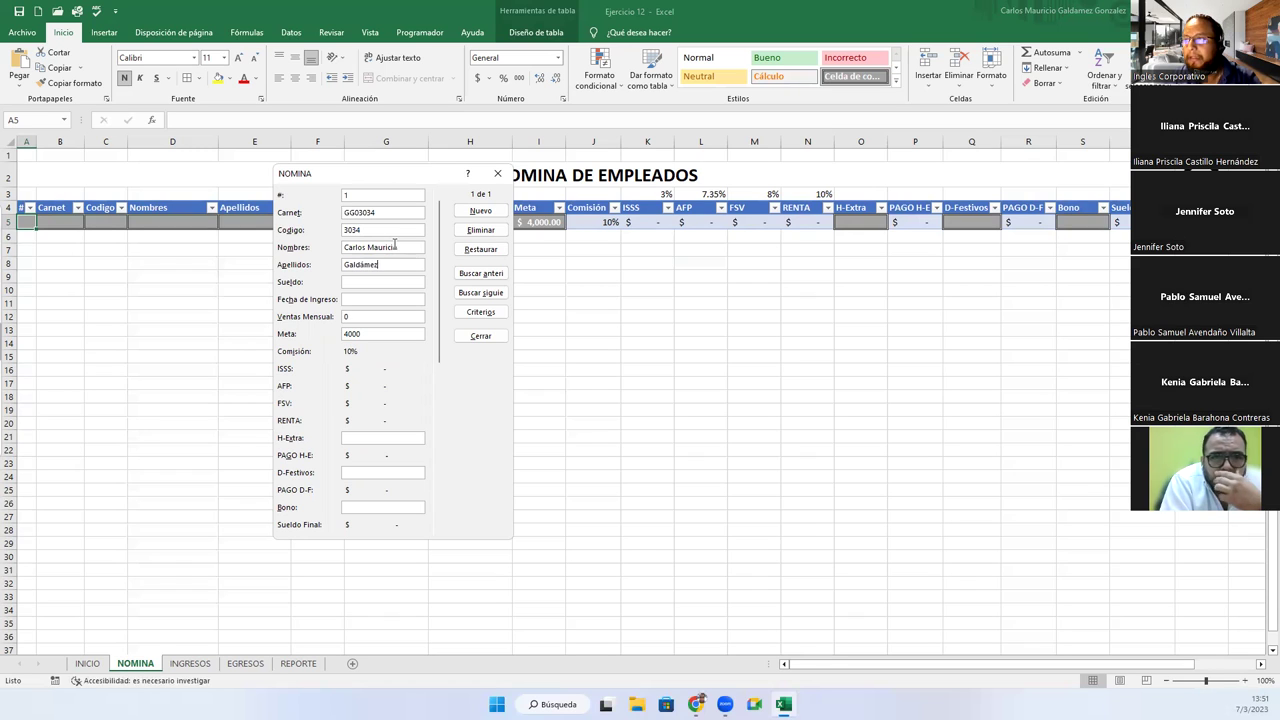
pyautogui.write('González')
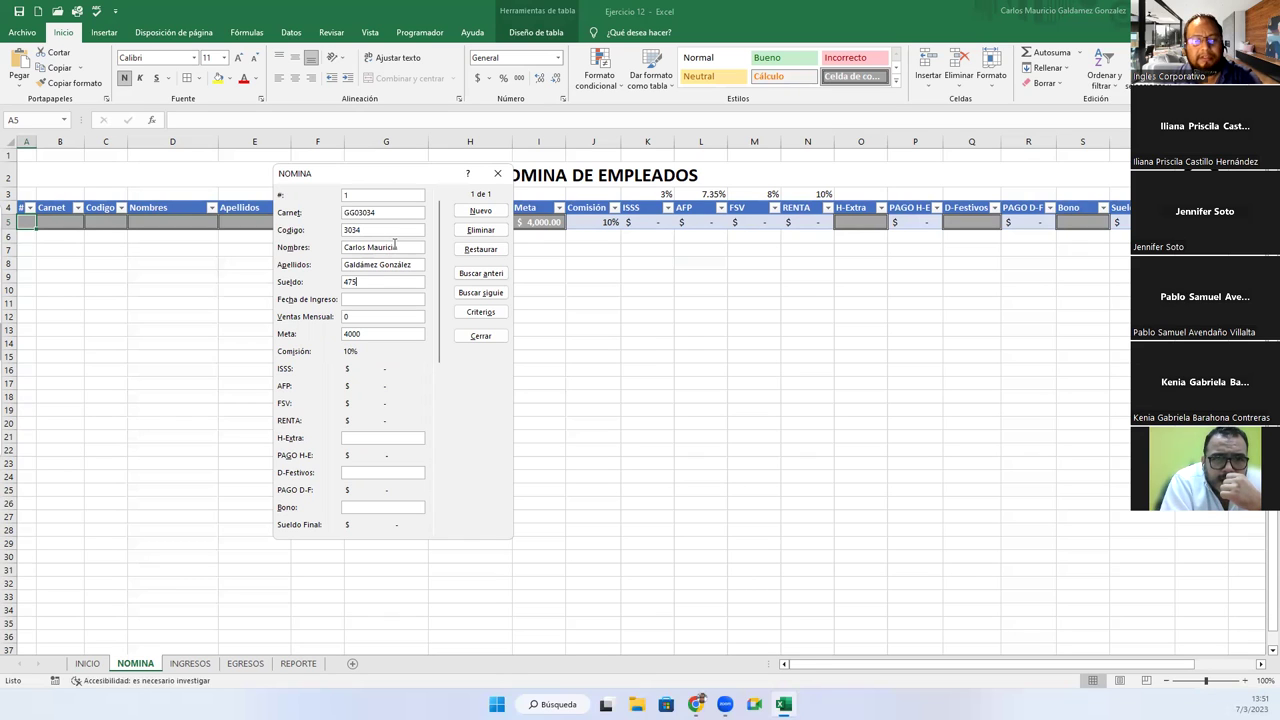
pyautogui.write('65')
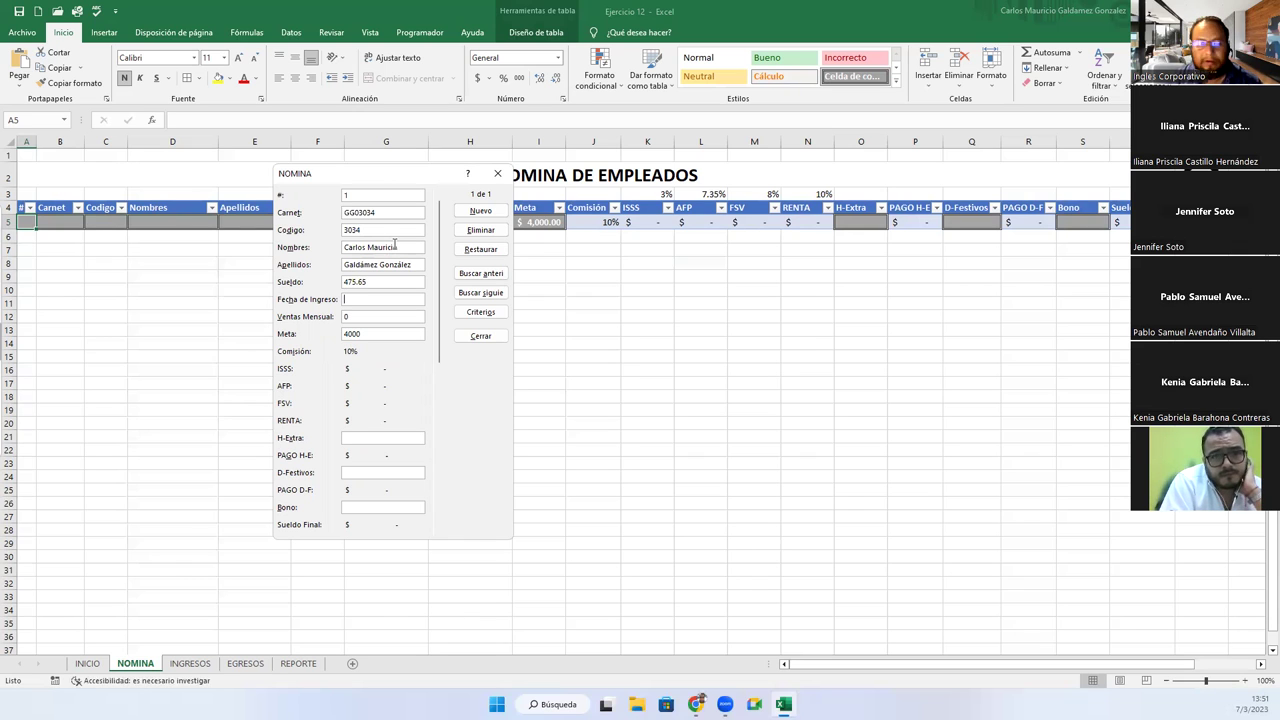
pyautogui.write('01')
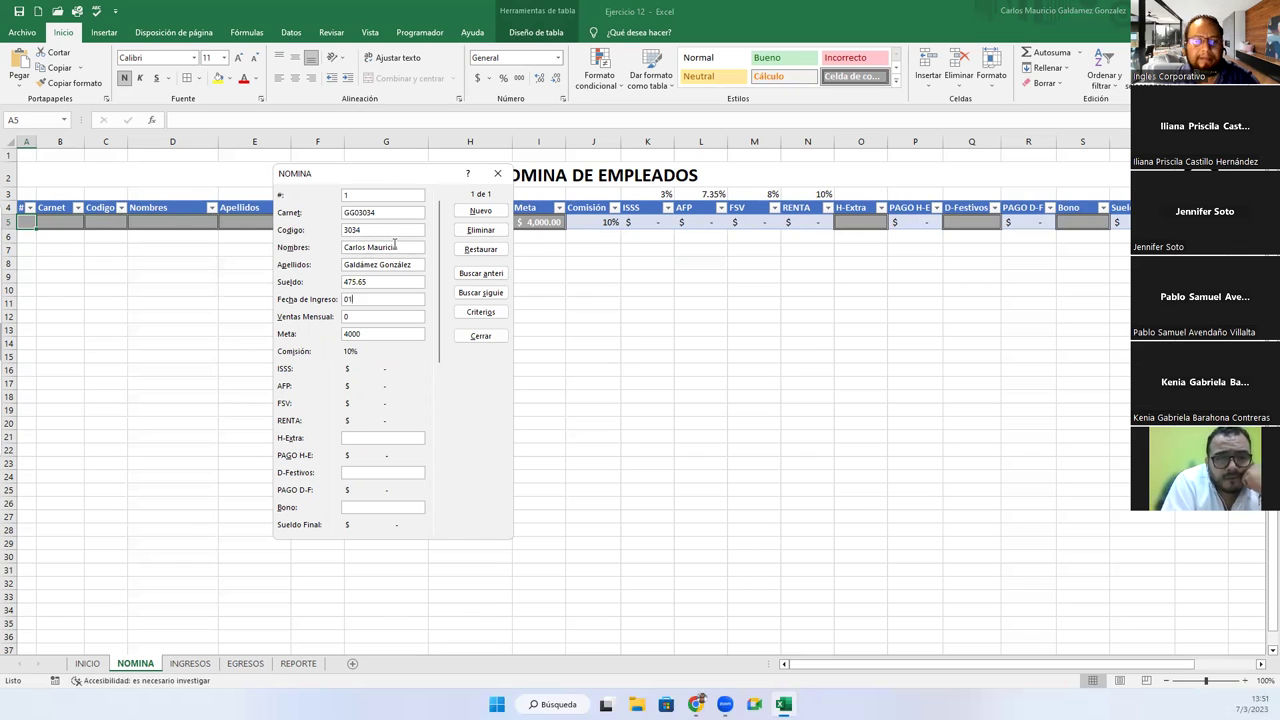
pyautogui.press('BackSpace')
pyautogui.press('BackSpace')
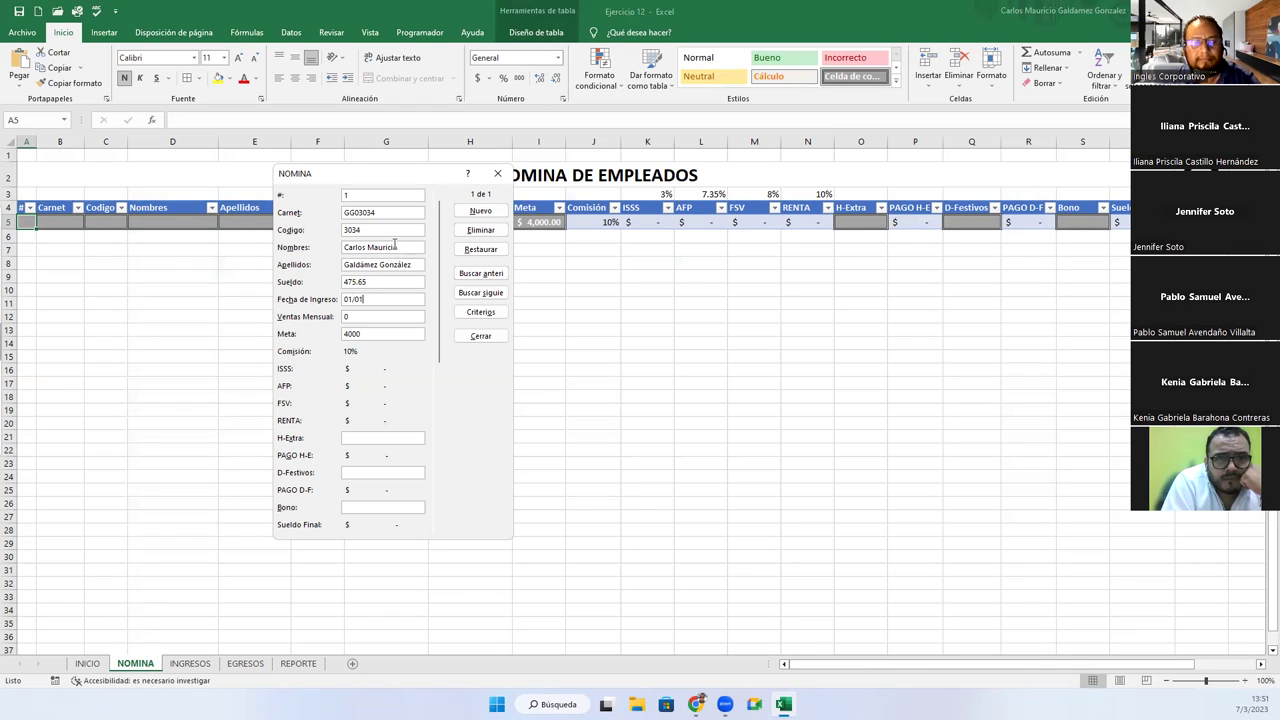
pyautogui.write('13/')
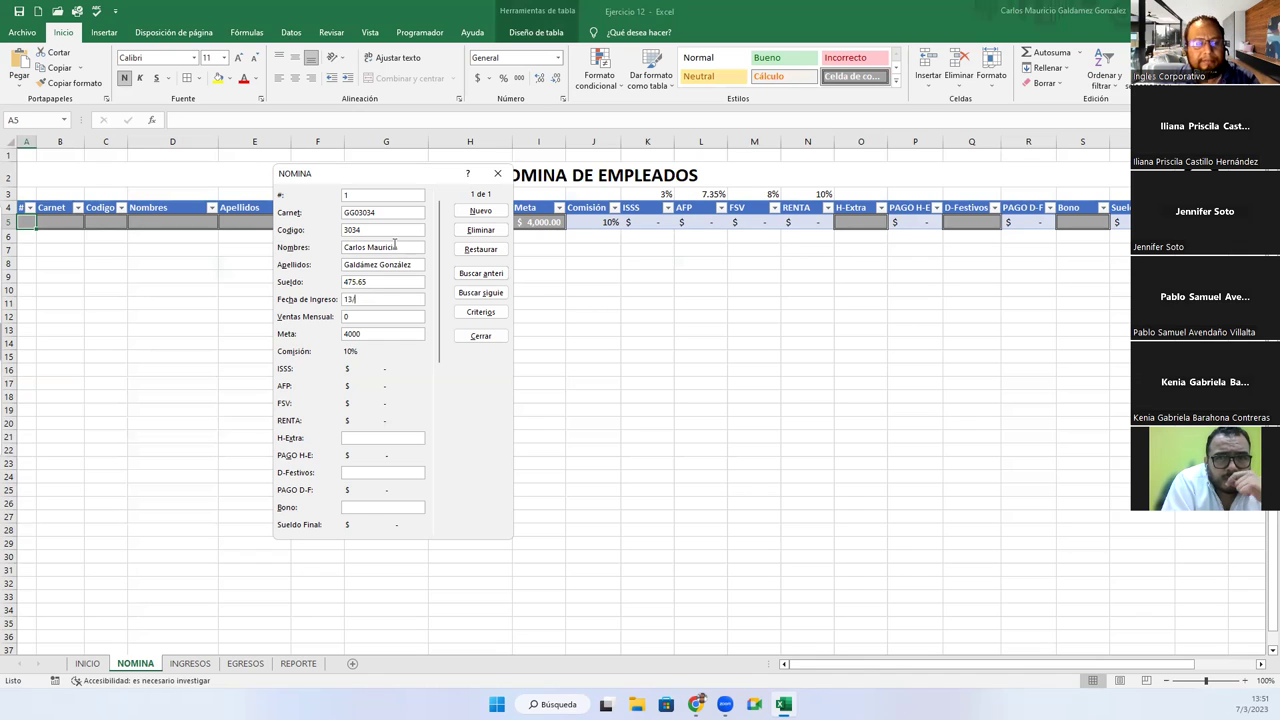
pyautogui.write('1/2022')
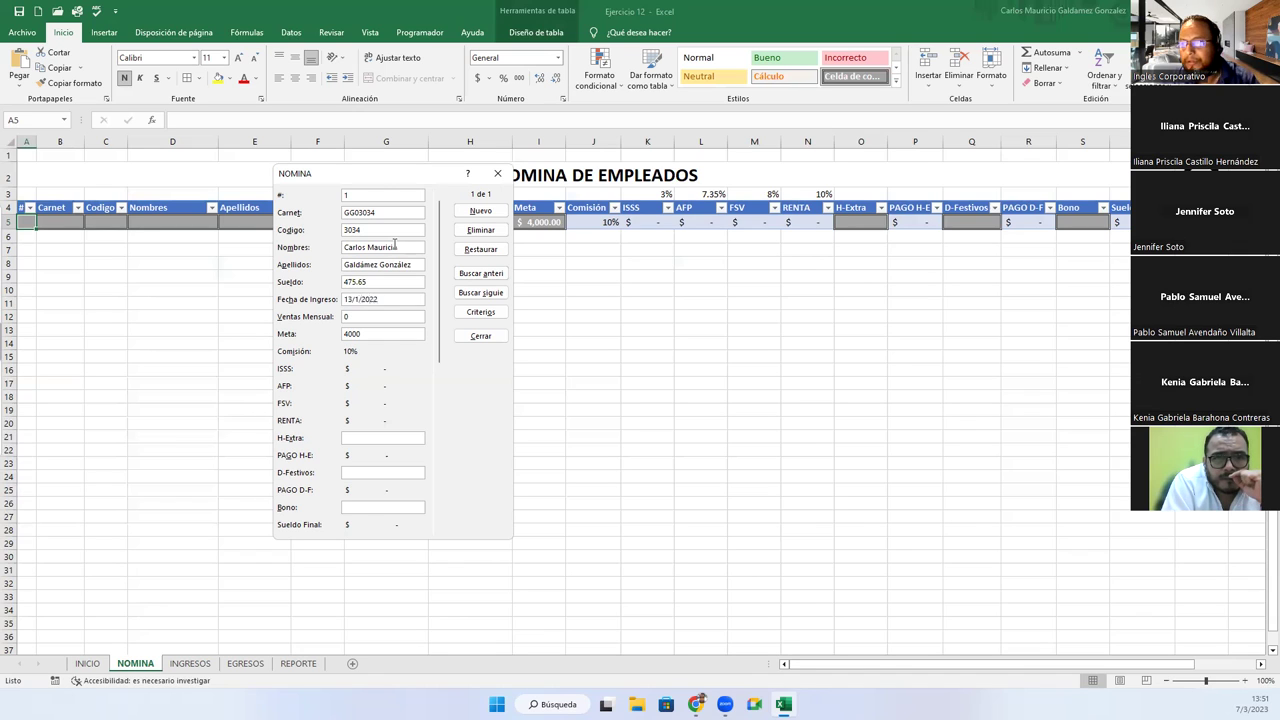
pyautogui.press('Tab')
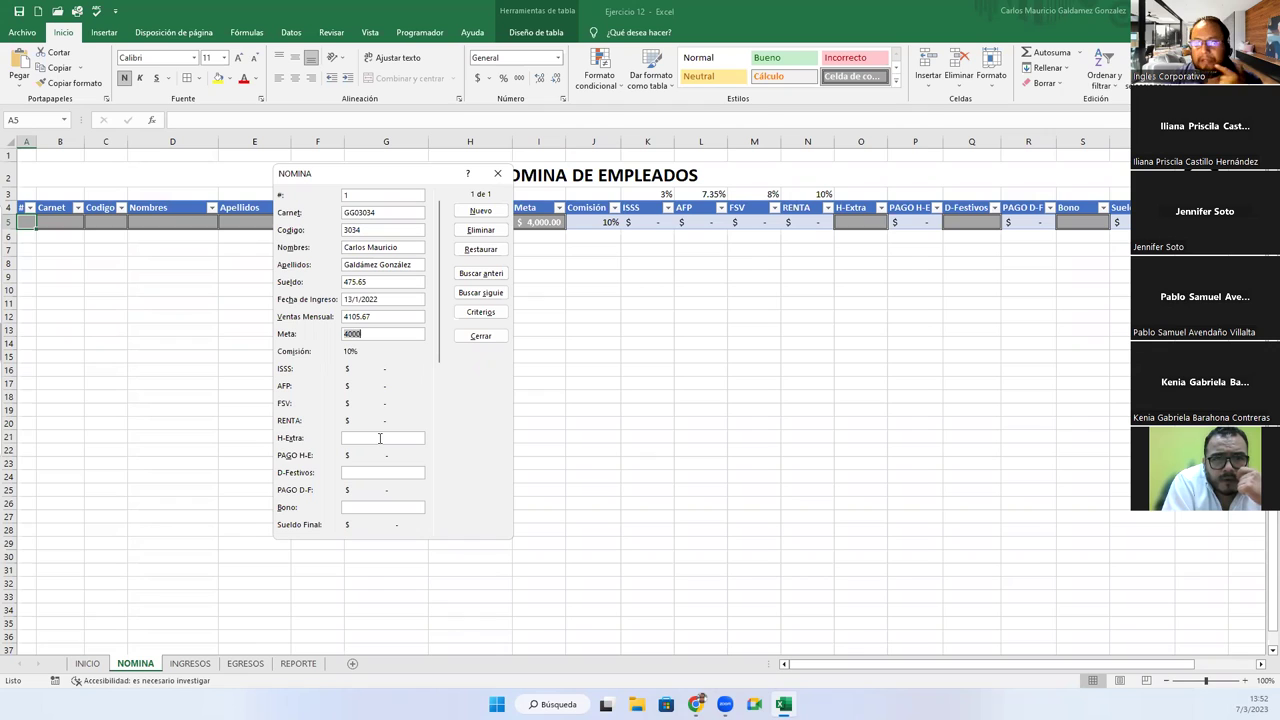
# Enter 5 overtime hours, 1 holiday and a 50 bonus, then add the record.
pyautogui.click(380, 438)
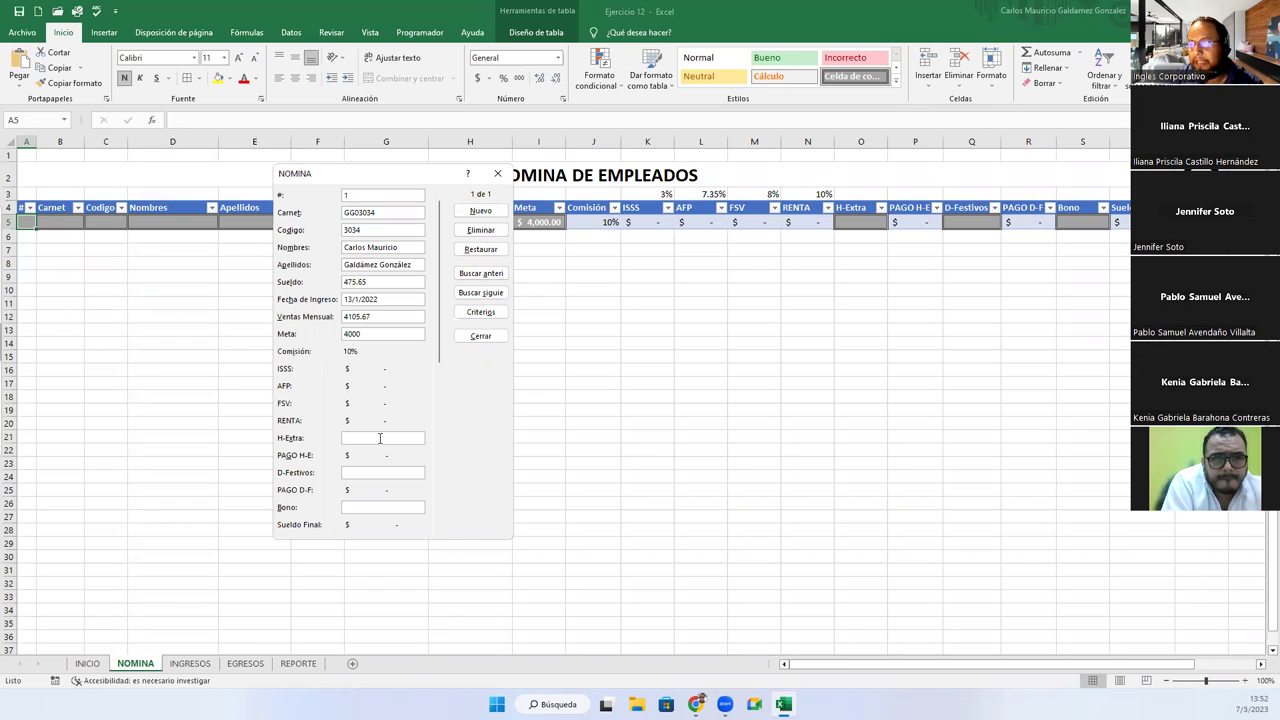
pyautogui.write('5')
pyautogui.press('Tab')
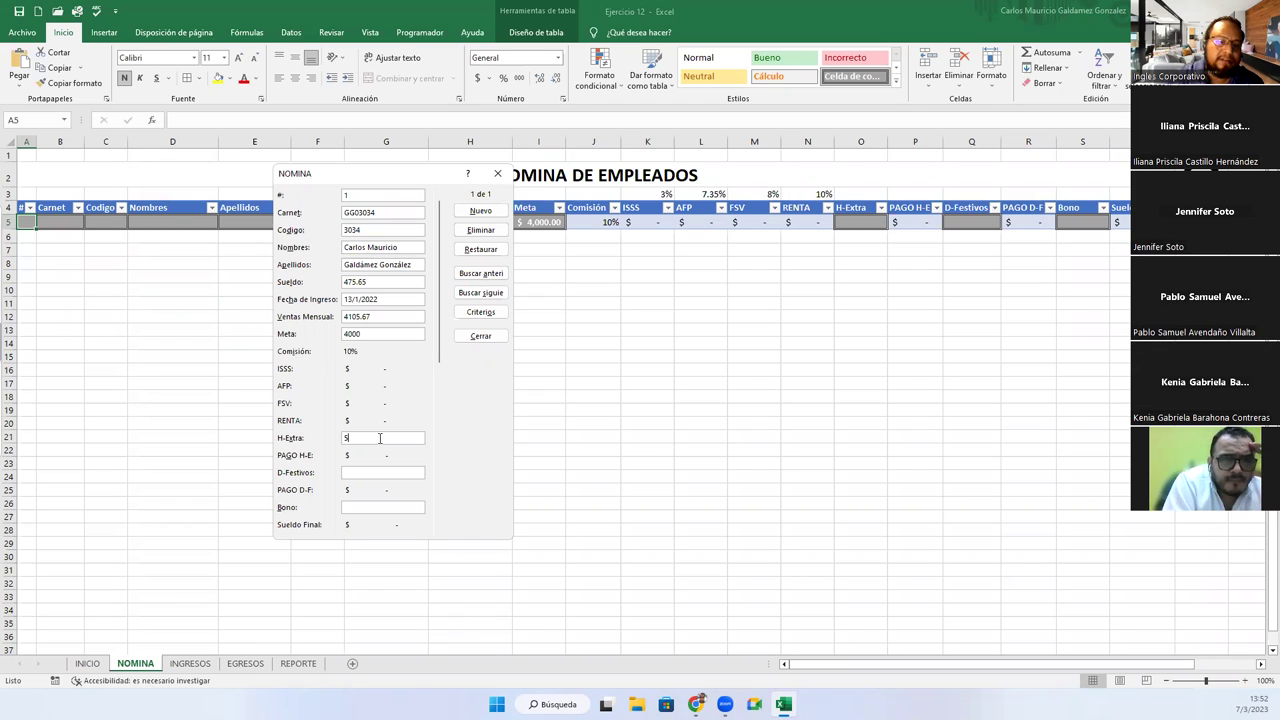
pyautogui.write('1')
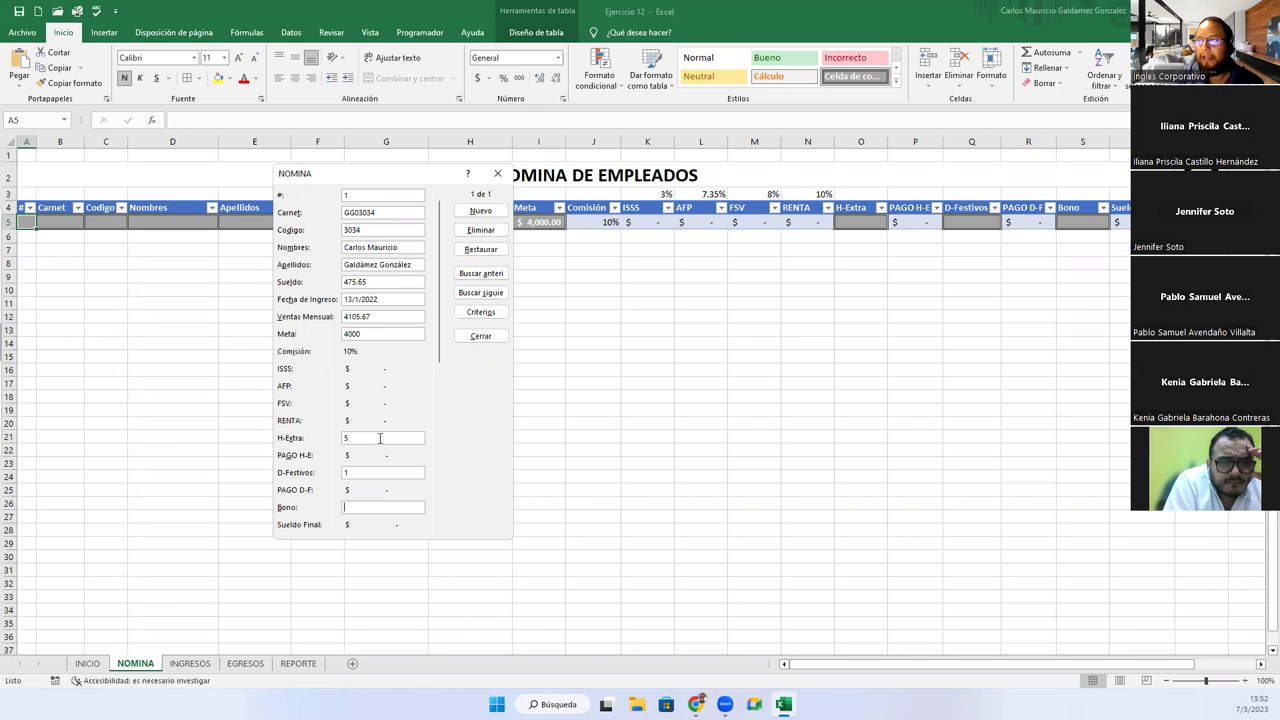
pyautogui.press('Tab')
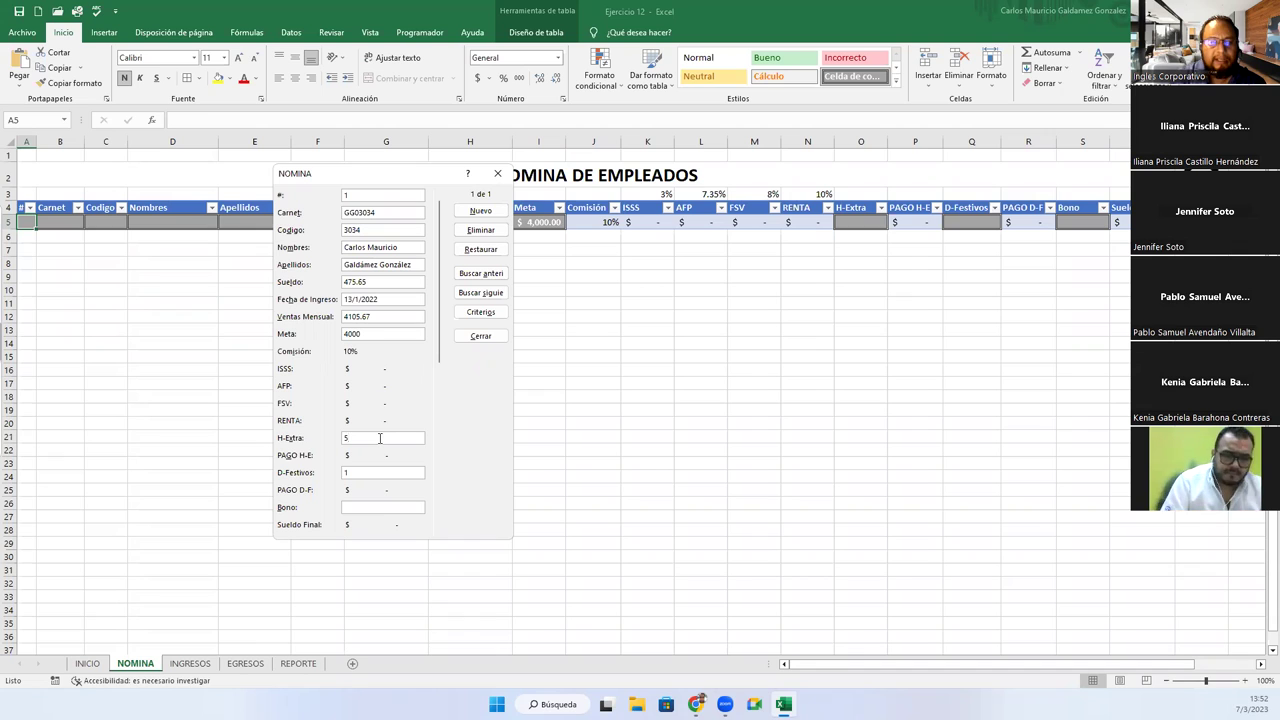
pyautogui.write('50')
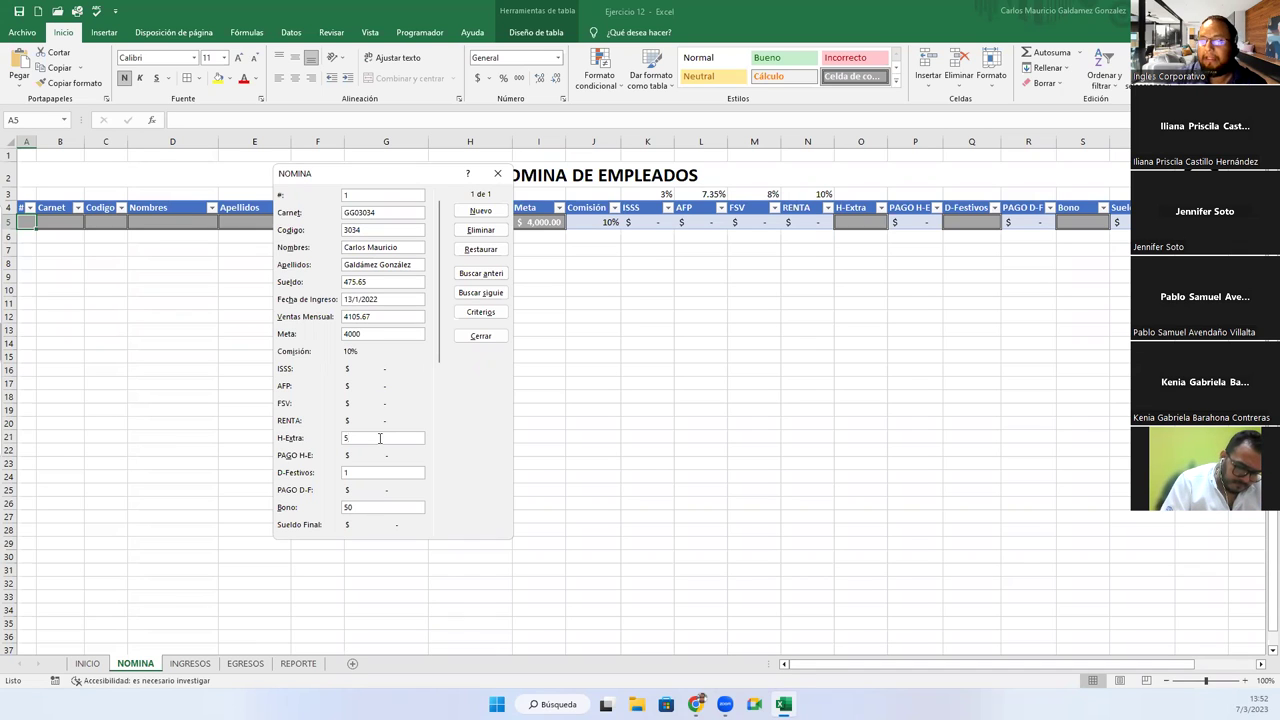
pyautogui.press('Return')
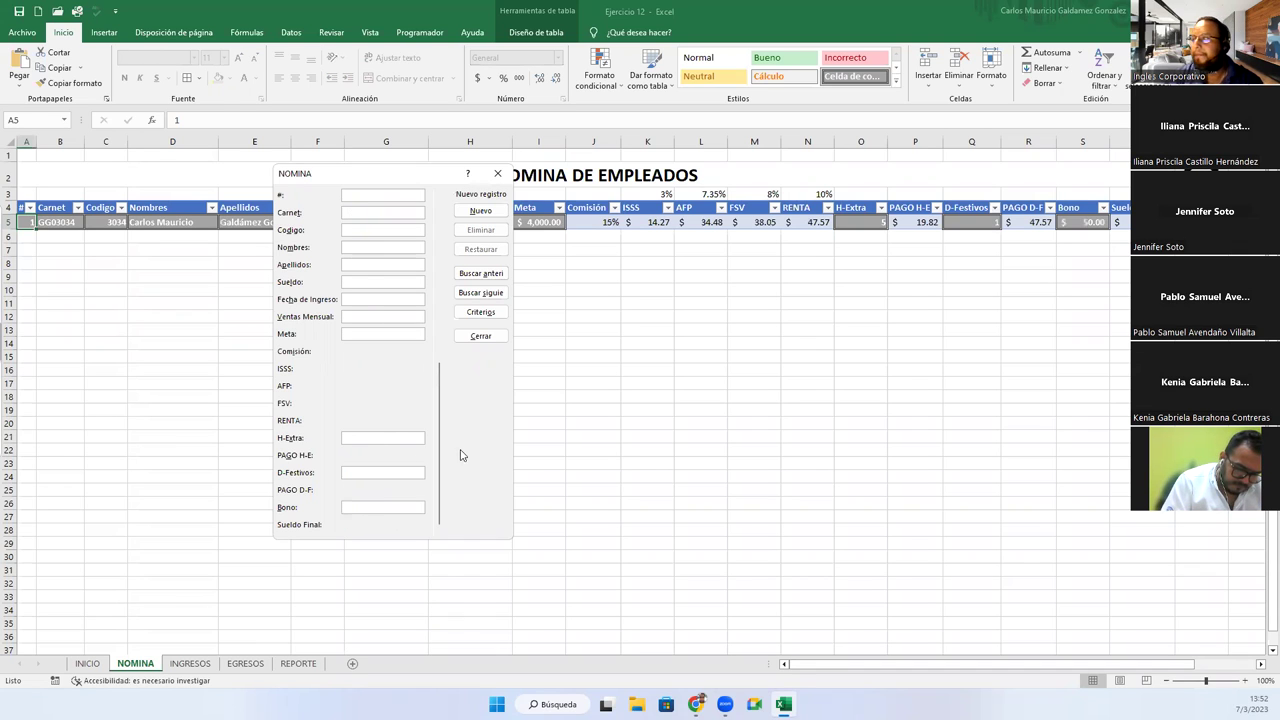
# Close the NOMINA data form and check row 5's net salary, Meta, commission and sales cells.
pyautogui.click(480, 336)
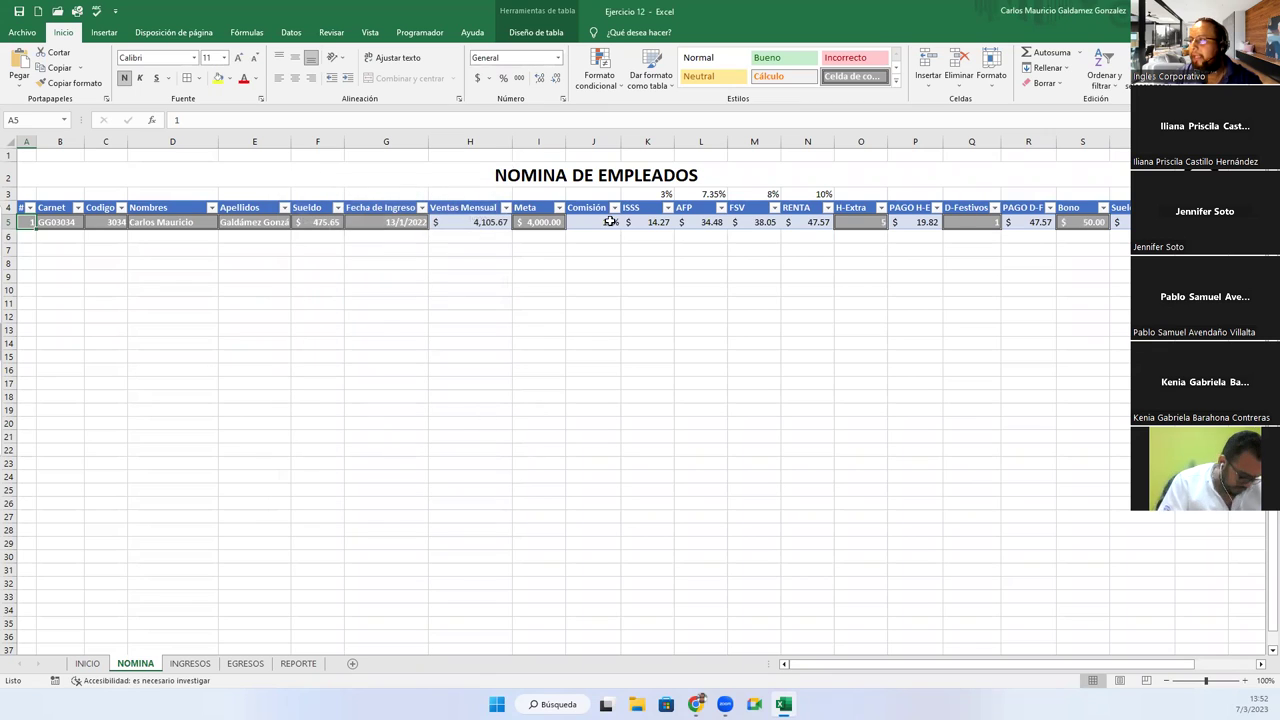
pyautogui.click(1120, 221)
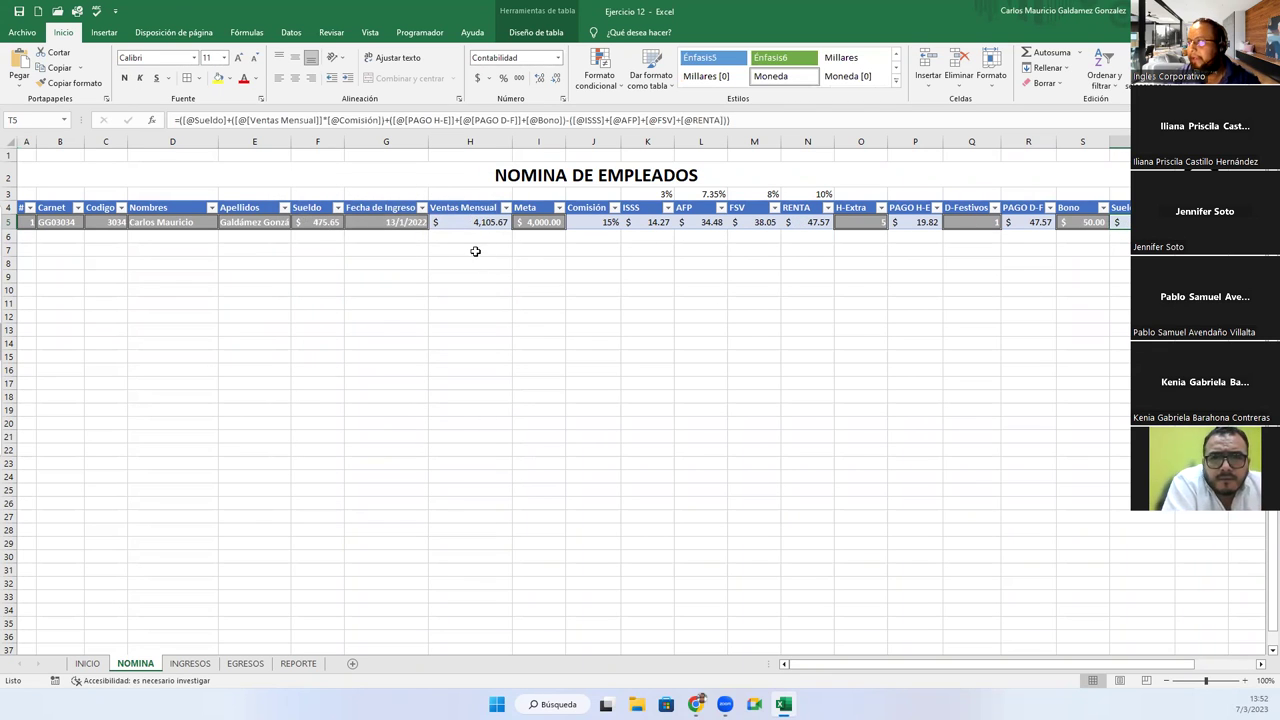
pyautogui.click(544, 224)
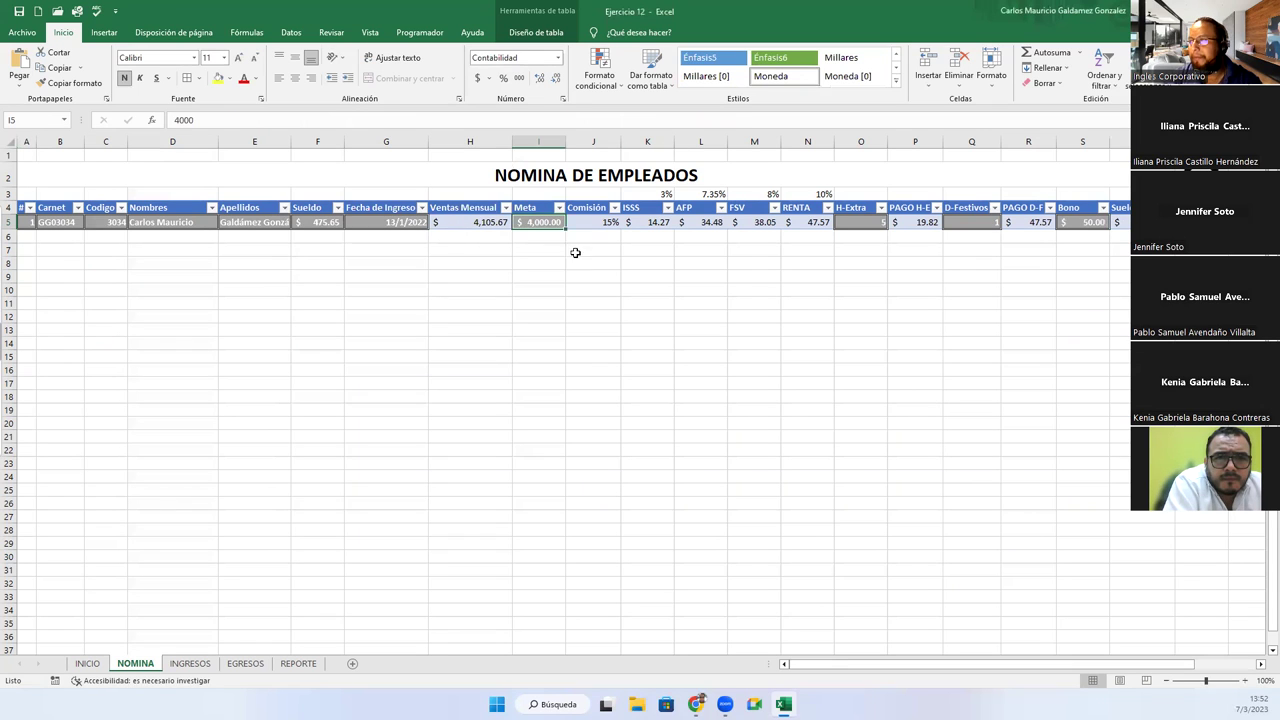
pyautogui.click(599, 224)
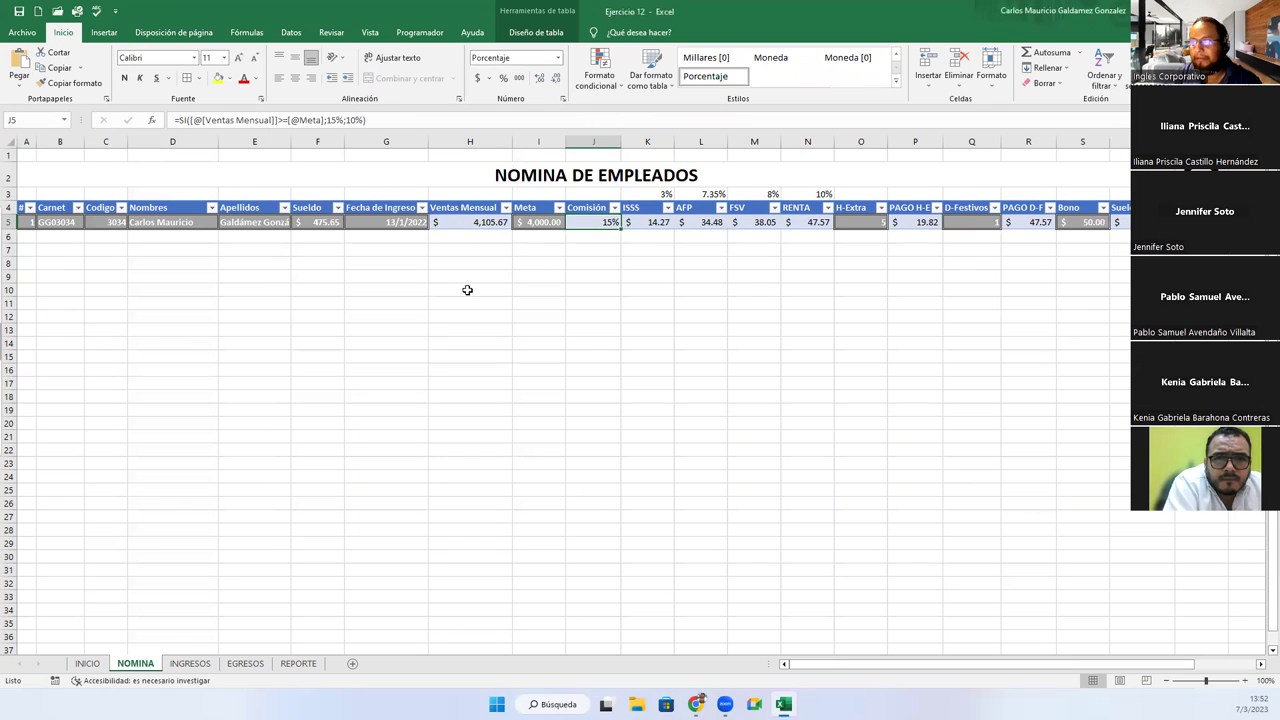
pyautogui.click(459, 223)
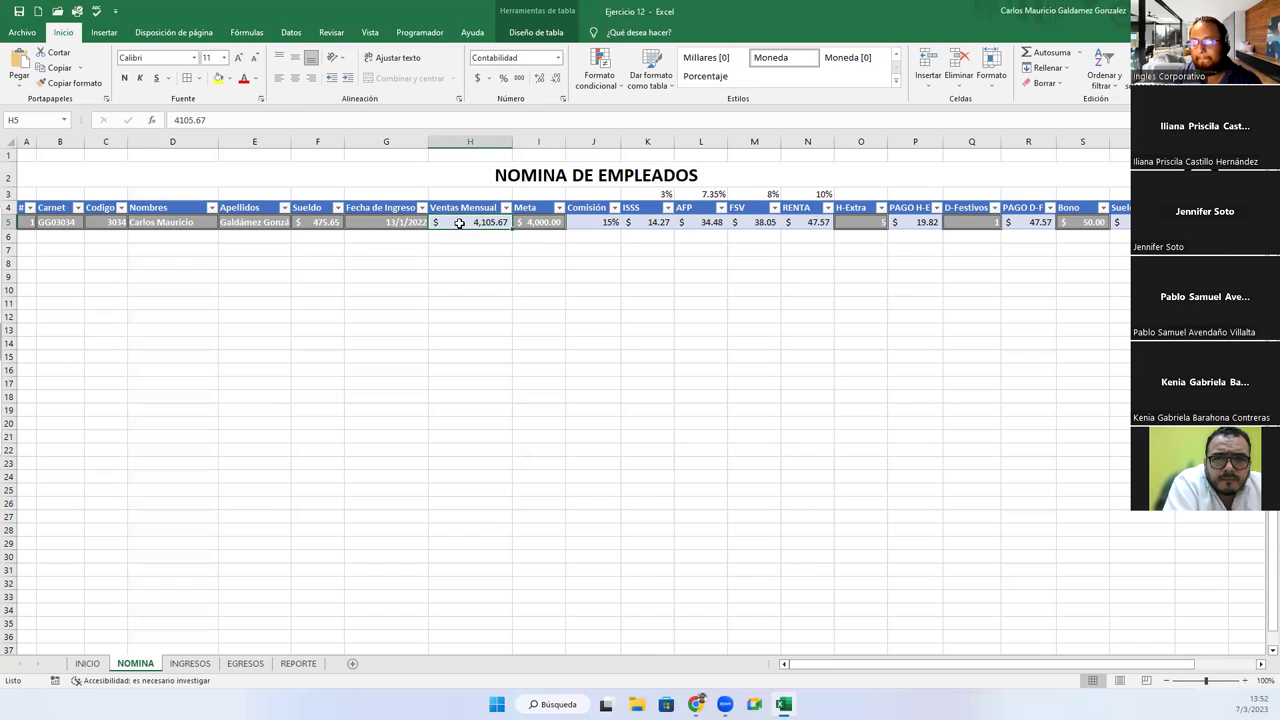
# View T5's net-salary formula references without editing, then bring up the EGRESOS sheet.
pyautogui.click(1122, 222)
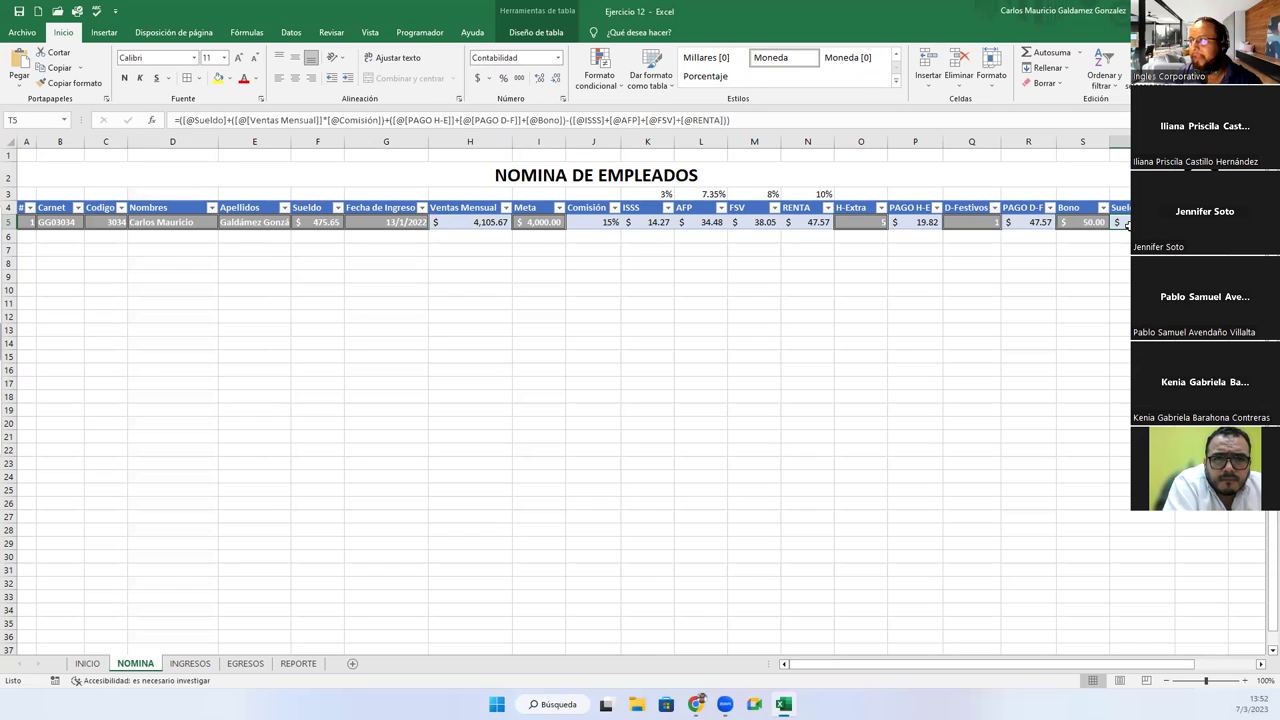
pyautogui.doubleClick(1127, 224)
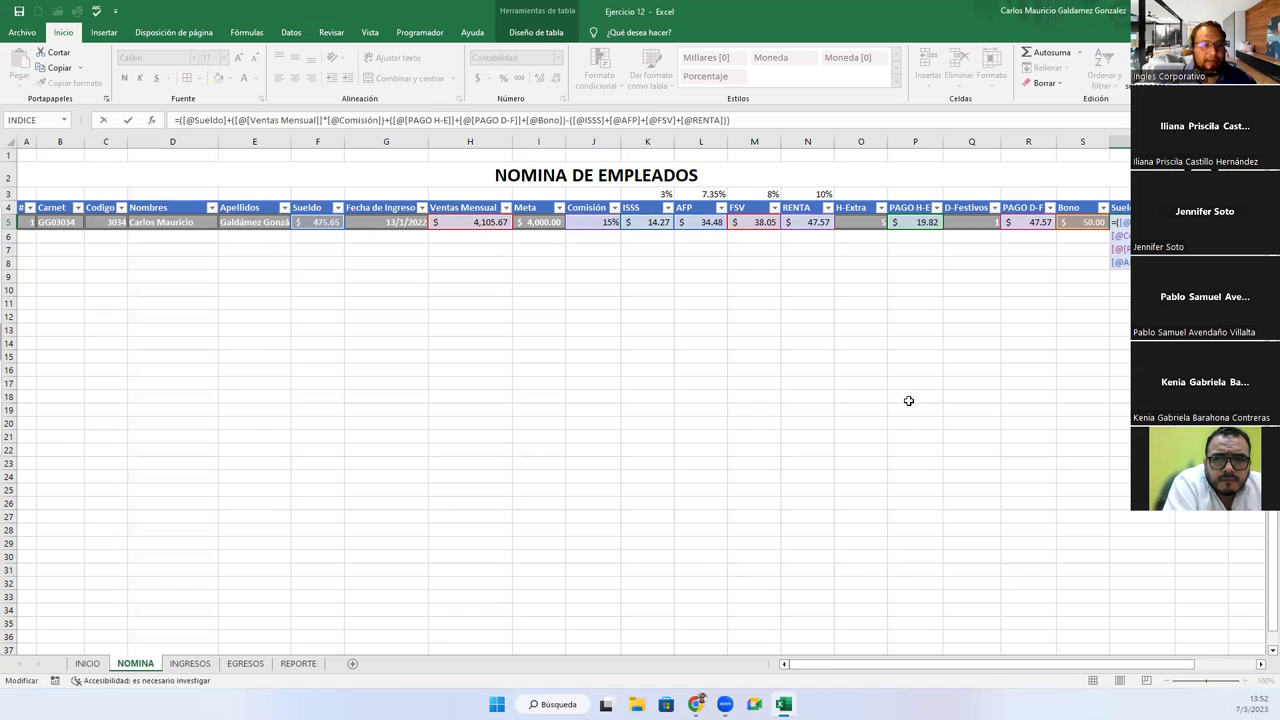
pyautogui.press('Escape')
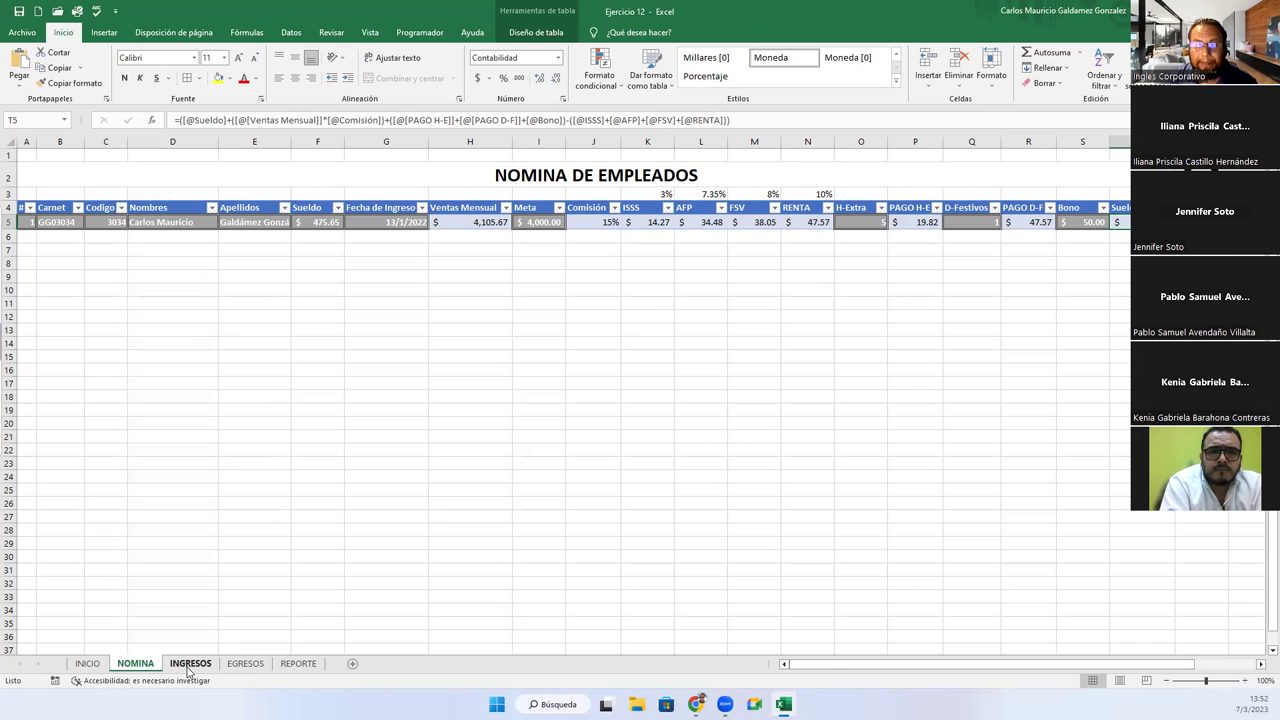
pyautogui.click(189, 666)
pyautogui.click(240, 666)
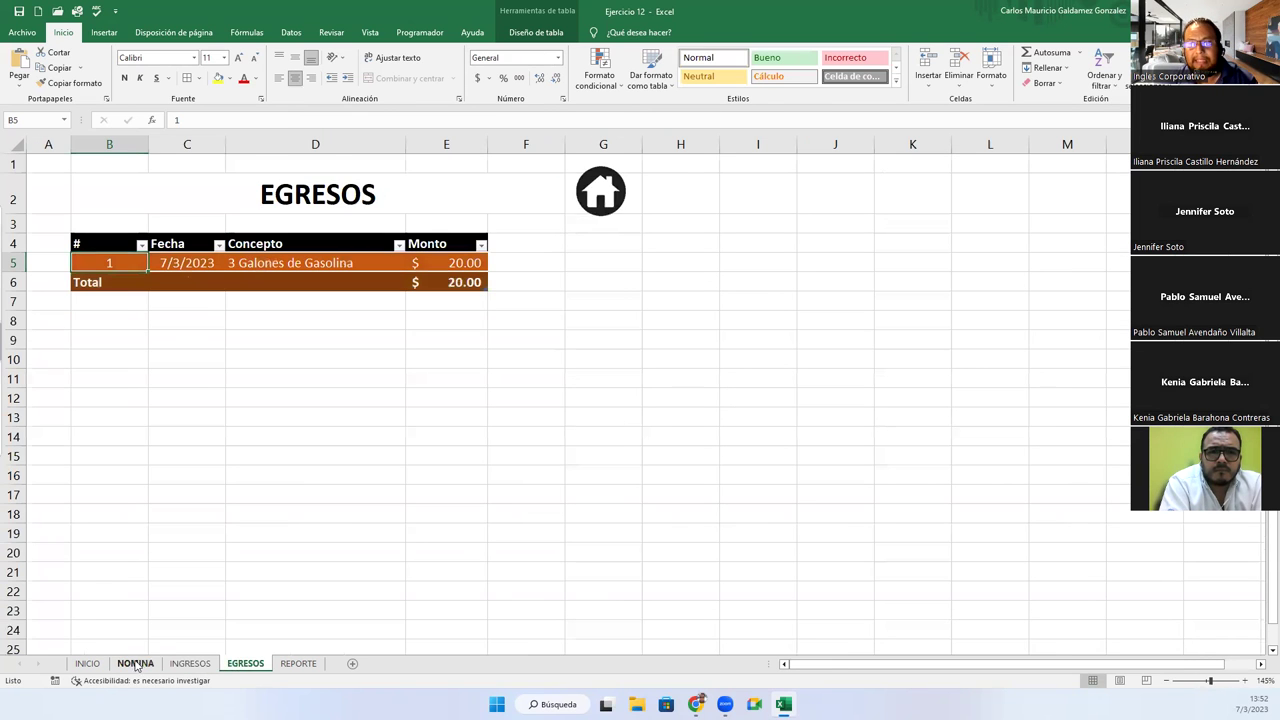
# Draw a block arrow on the NOMINA sheet and give it the black shape style.
pyautogui.click(136, 666)
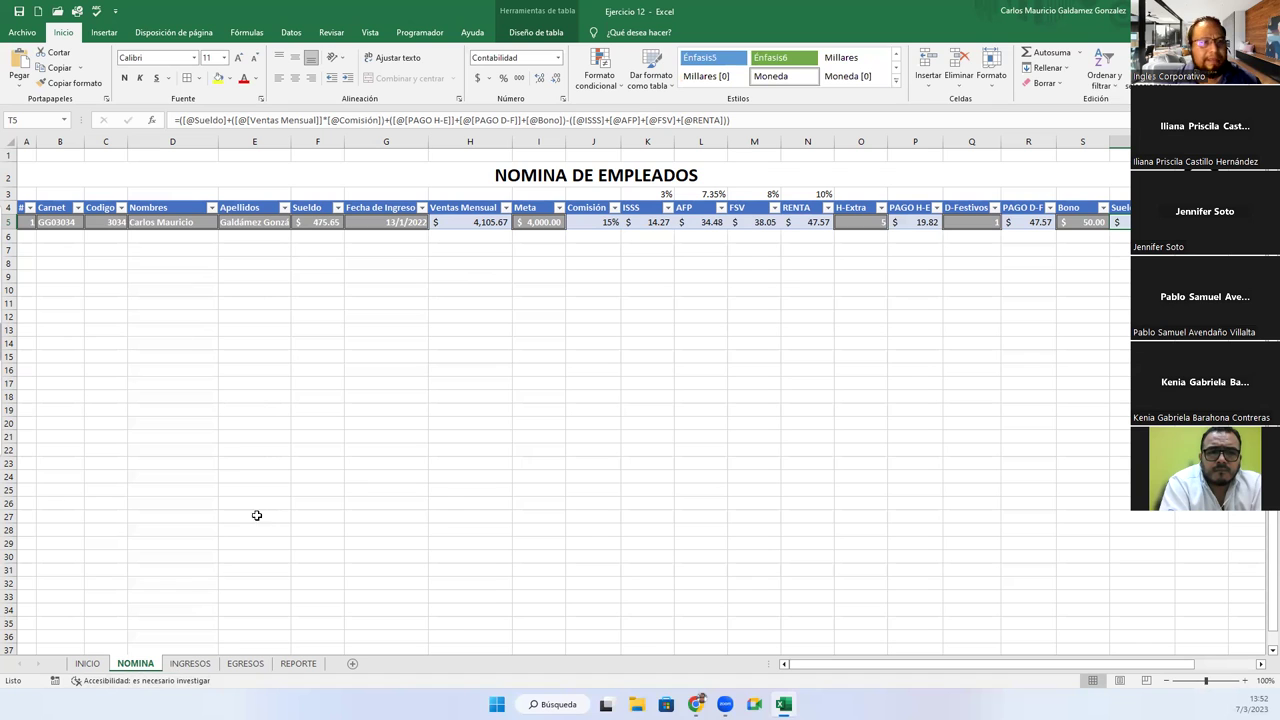
pyautogui.click(106, 33)
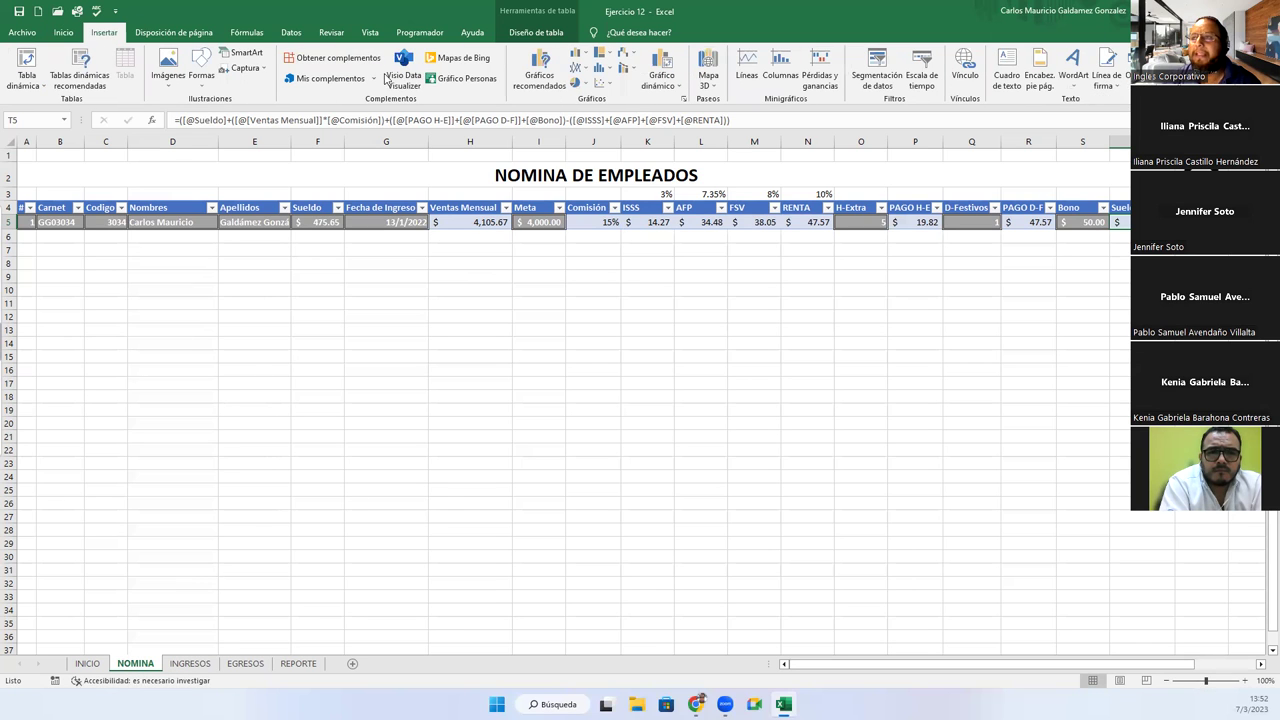
pyautogui.click(67, 38)
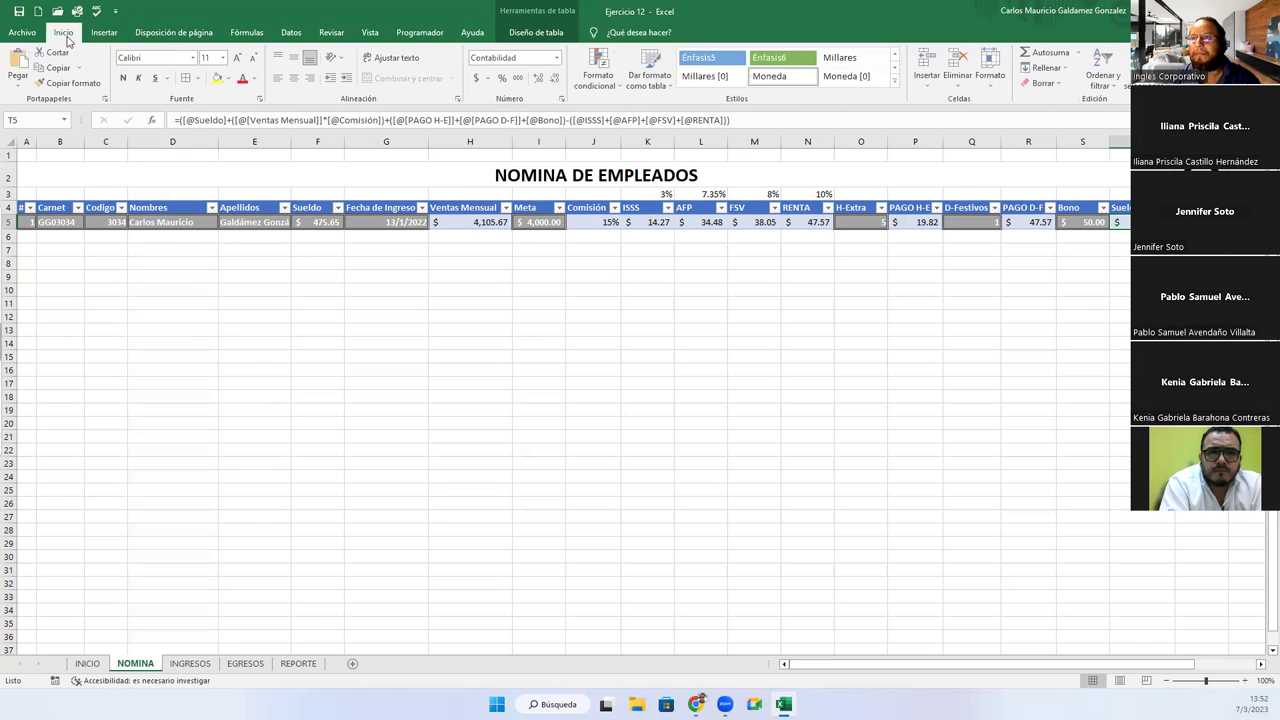
pyautogui.click(105, 33)
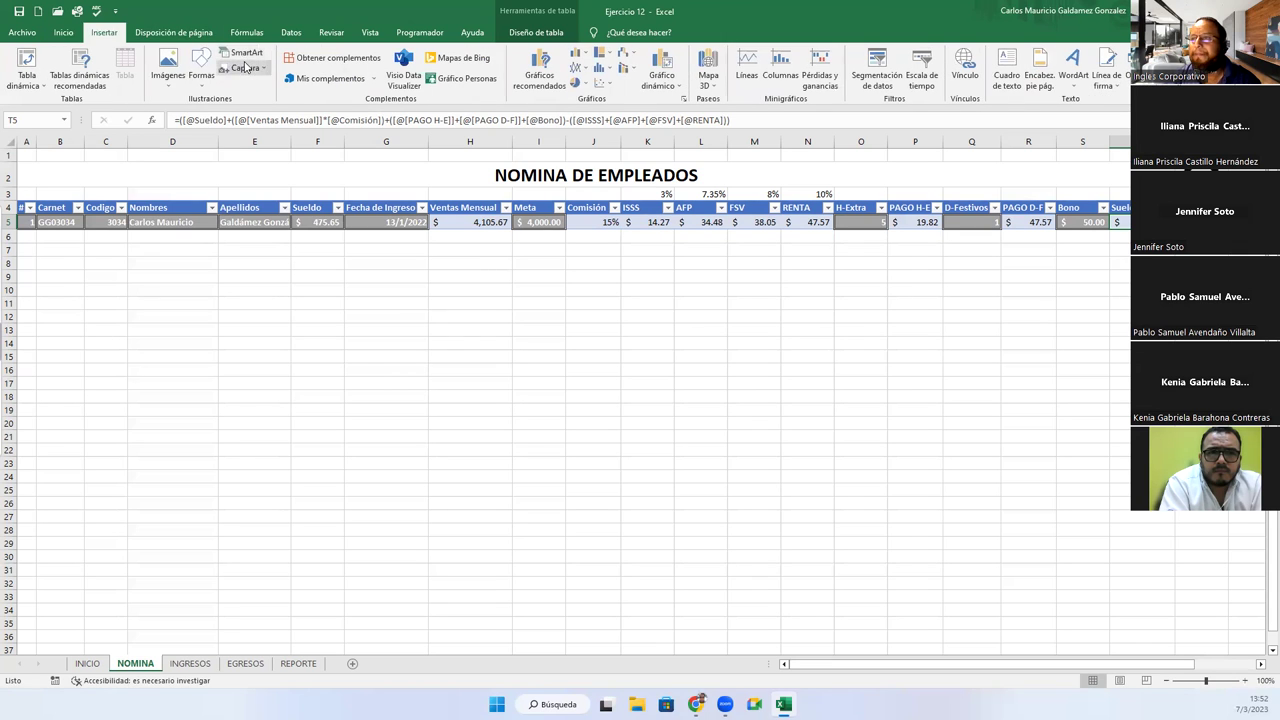
pyautogui.click(201, 70)
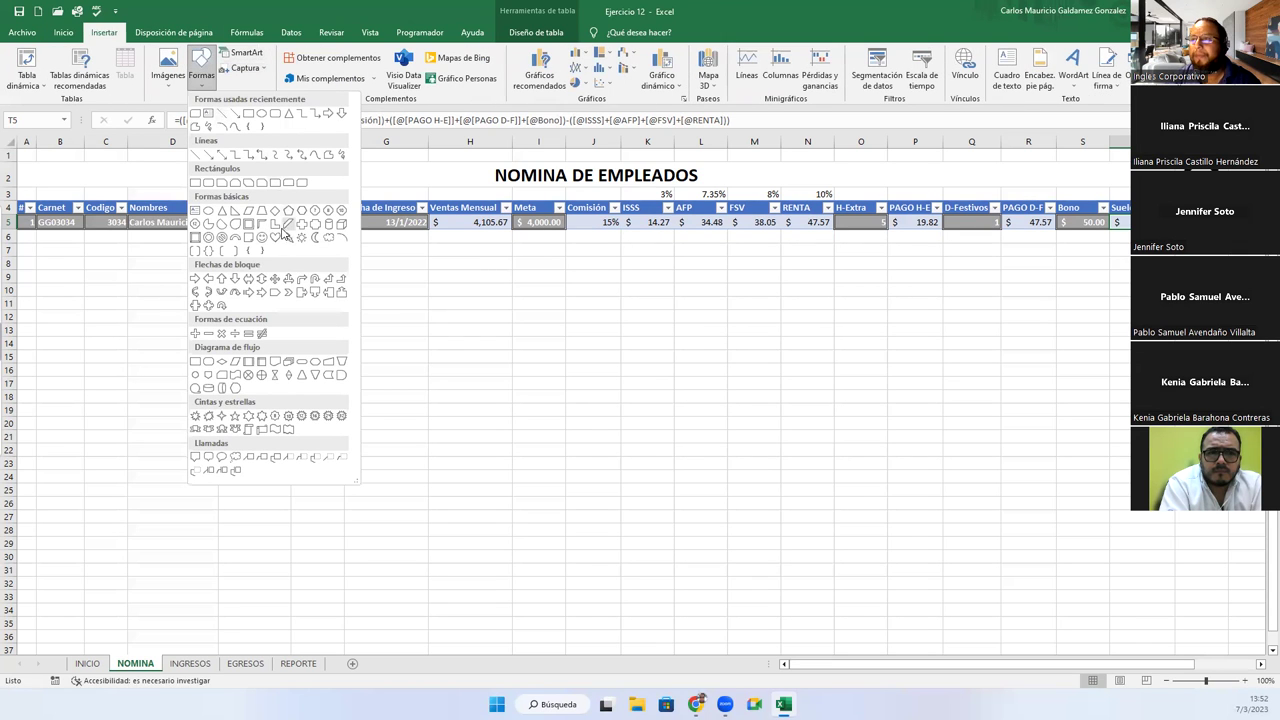
pyautogui.click(202, 278)
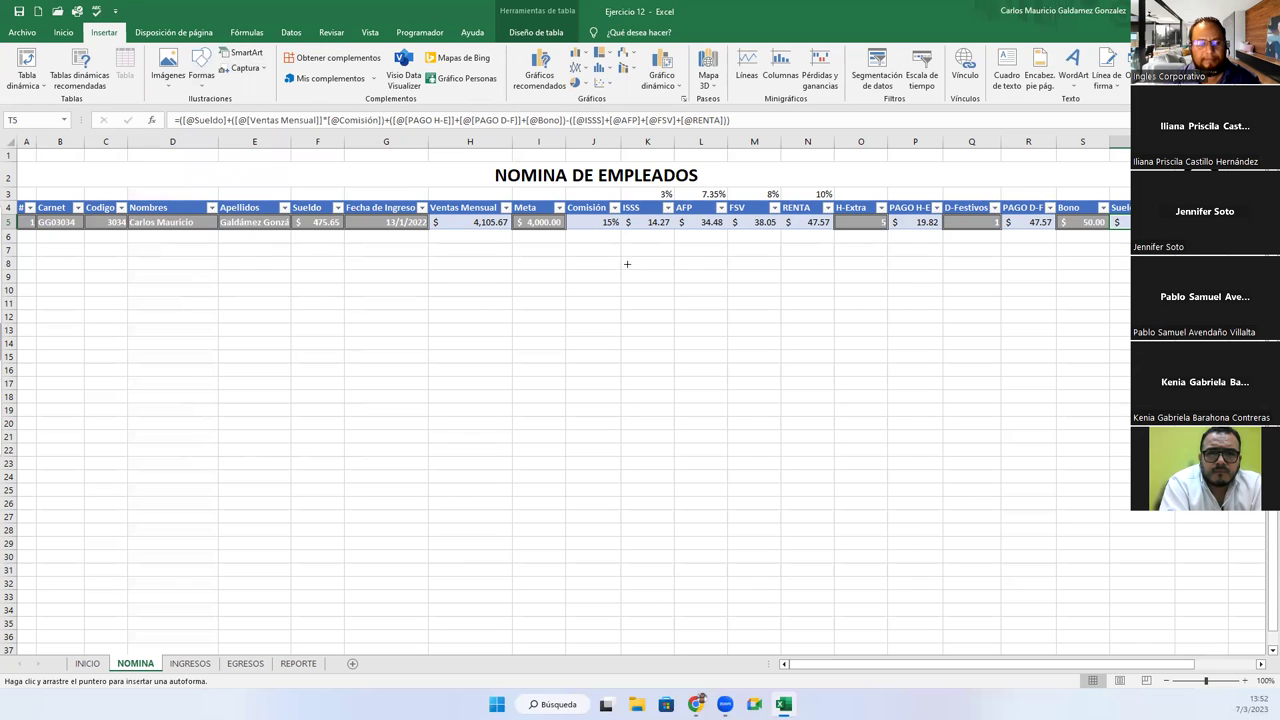
pyautogui.hotkey('ctrl', 'z')
pyautogui.click(201, 72)
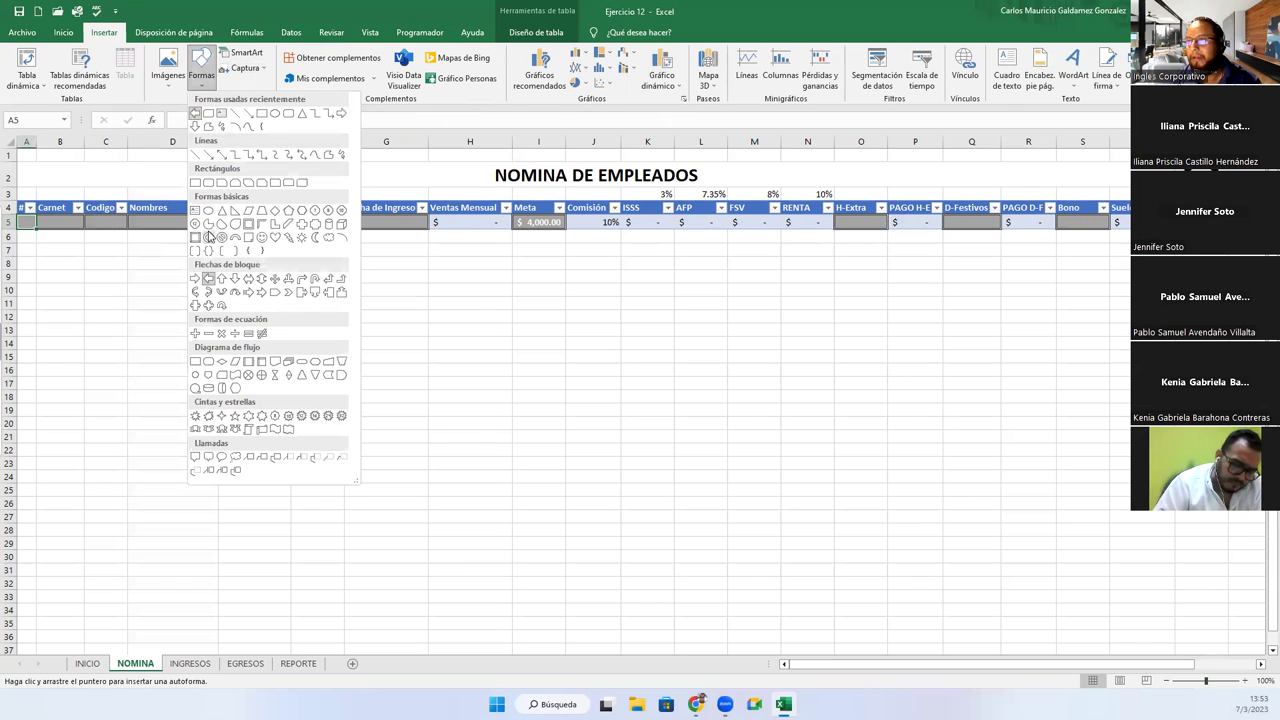
pyautogui.click(196, 279)
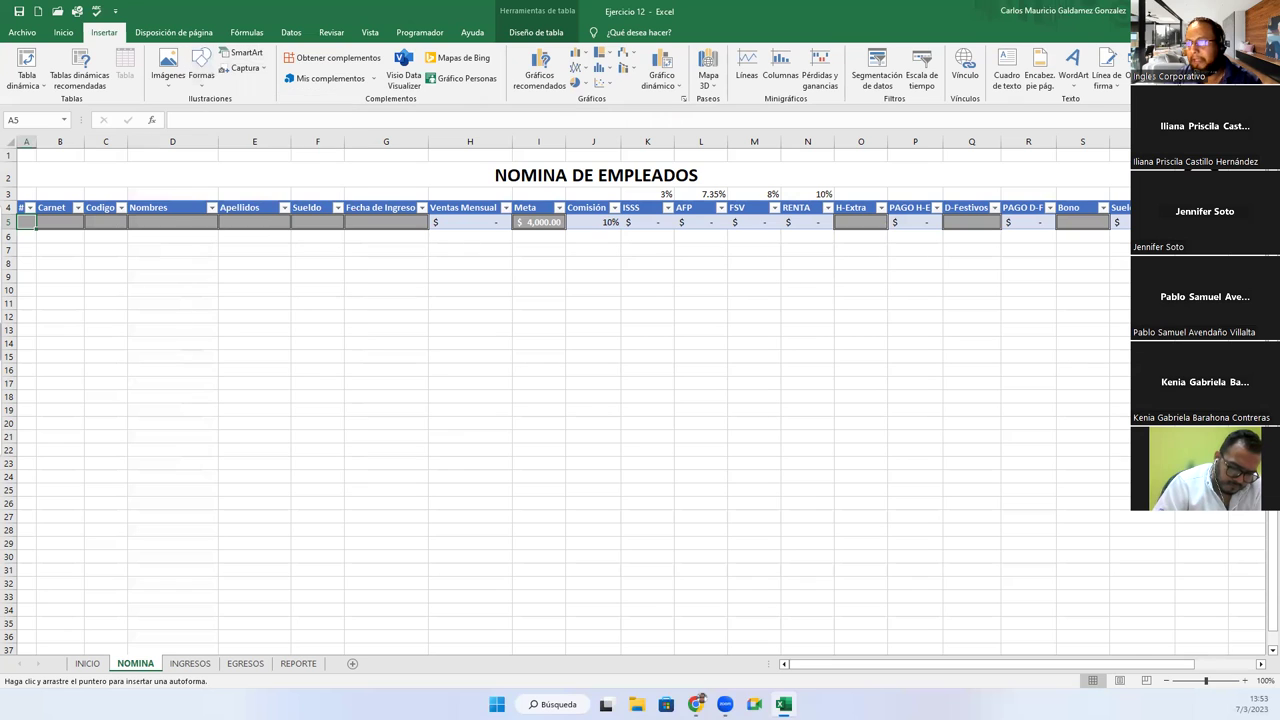
pyautogui.click(1180, 300)
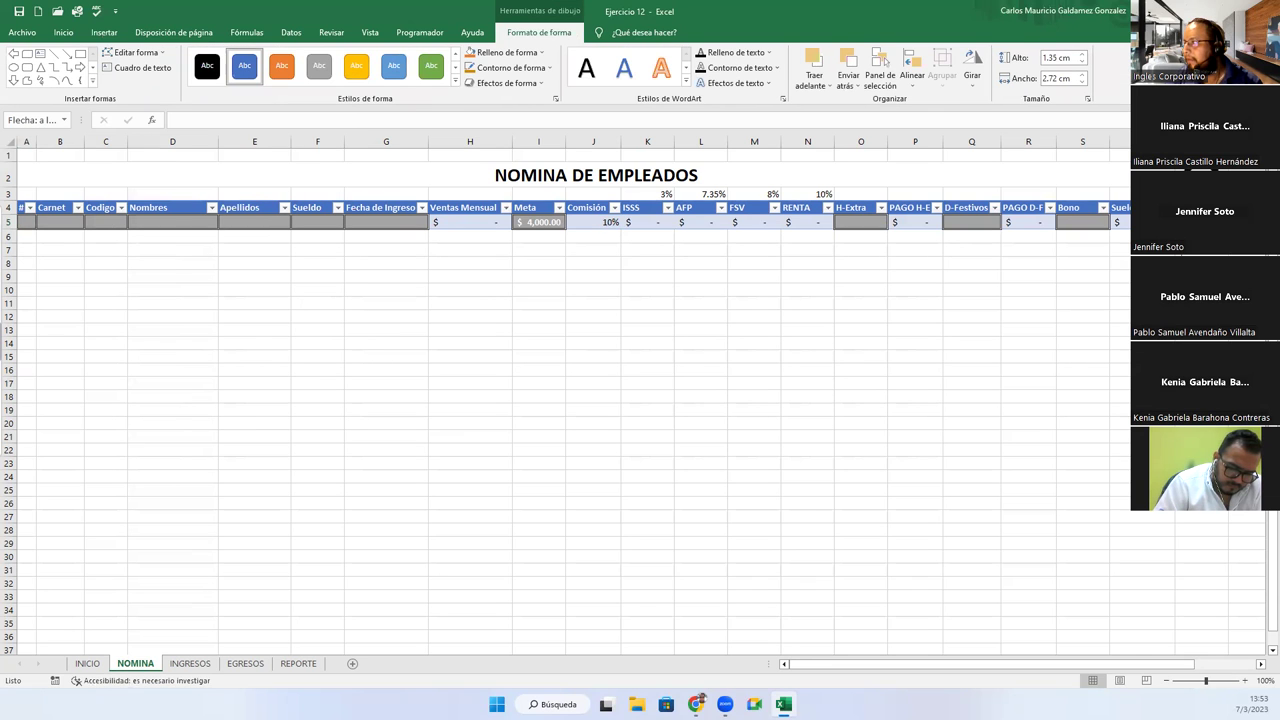
pyautogui.click(207, 66)
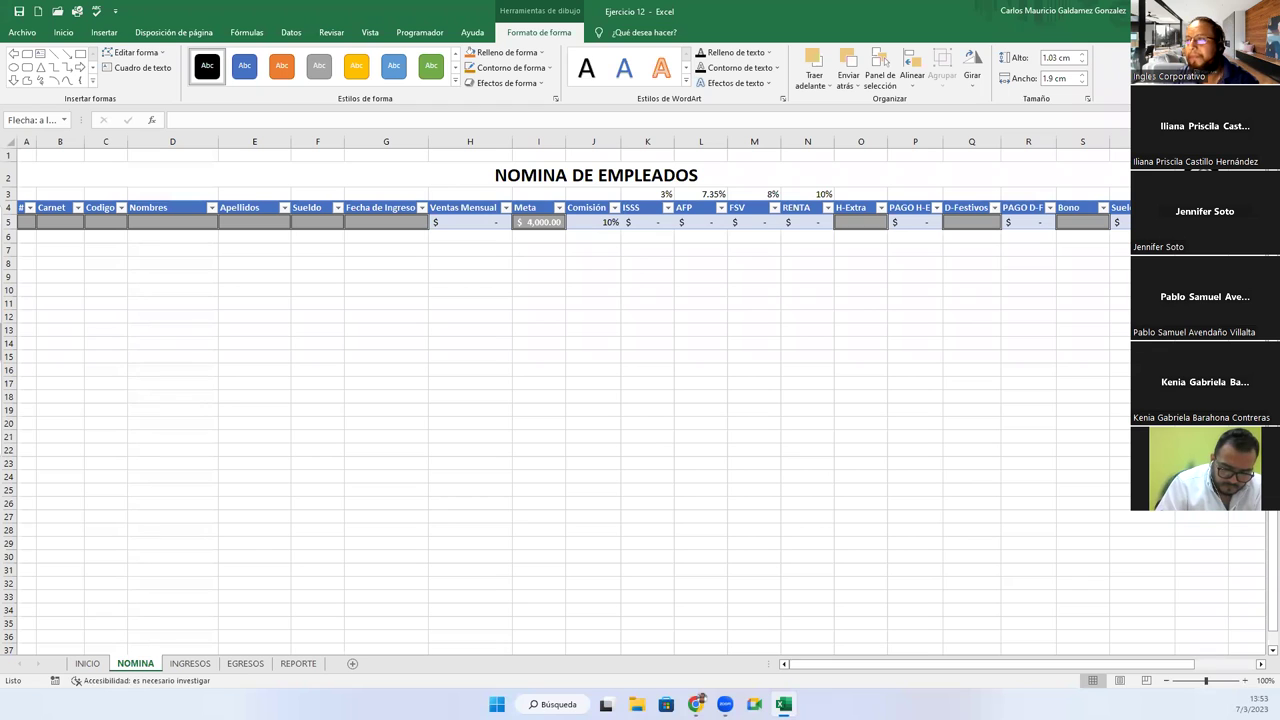
# Hyperlink the arrow to the INGRESOS sheet in this document.
pyautogui.rightClick(1150, 215)
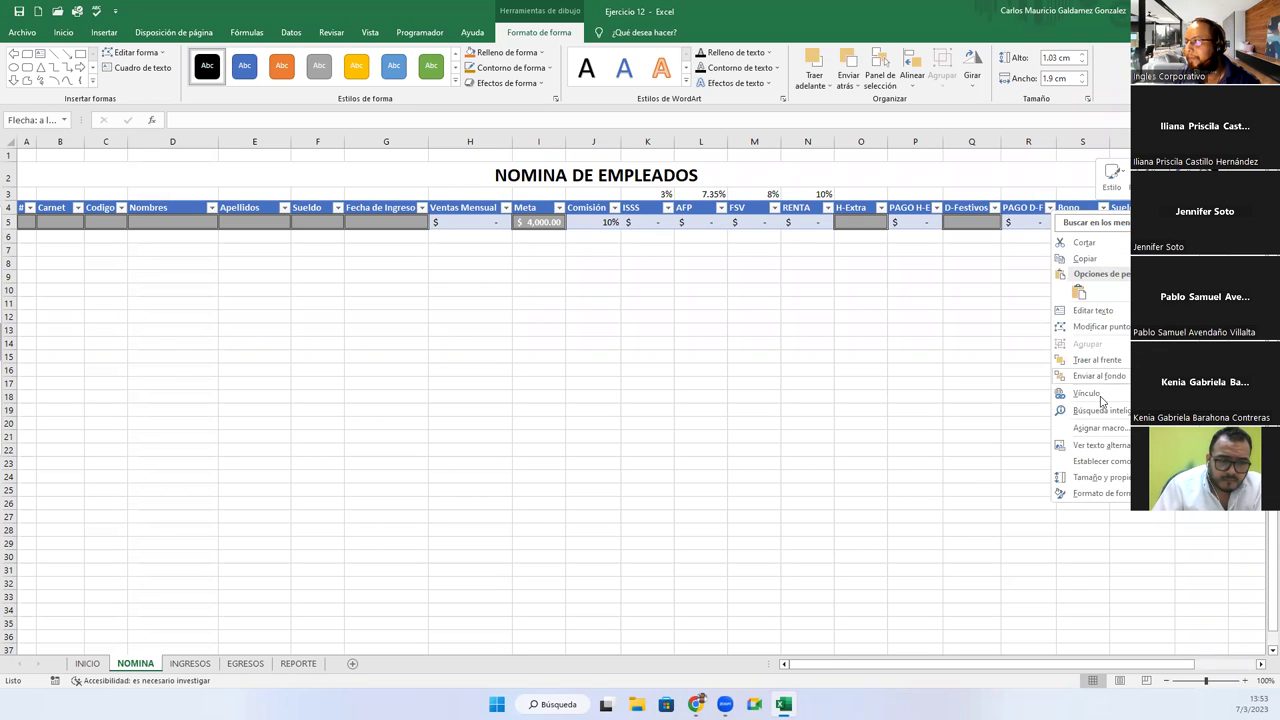
pyautogui.click(1098, 395)
pyautogui.click(938, 406)
pyautogui.press('Return')
pyautogui.click(1120, 356)
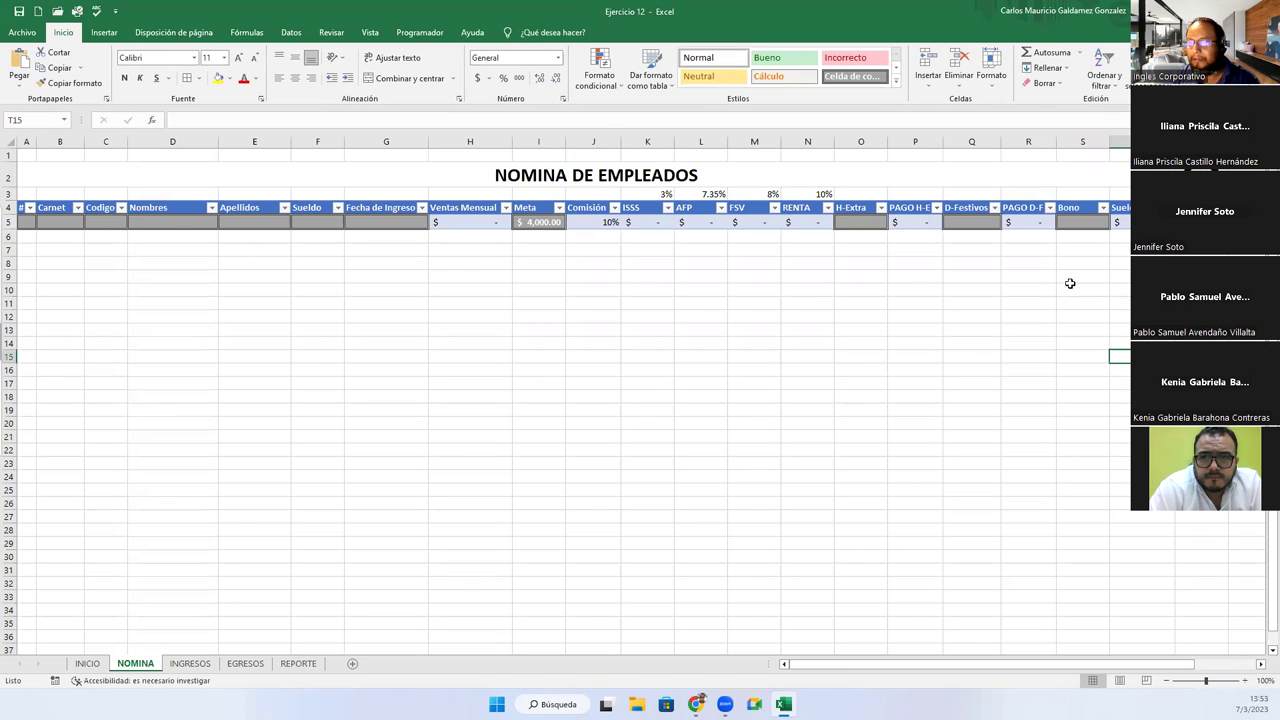
# Visit INGRESOS, browse the shapes gallery without inserting anything, and return to NOMINA.
pyautogui.hotkey('ctrl', 'pagedown')
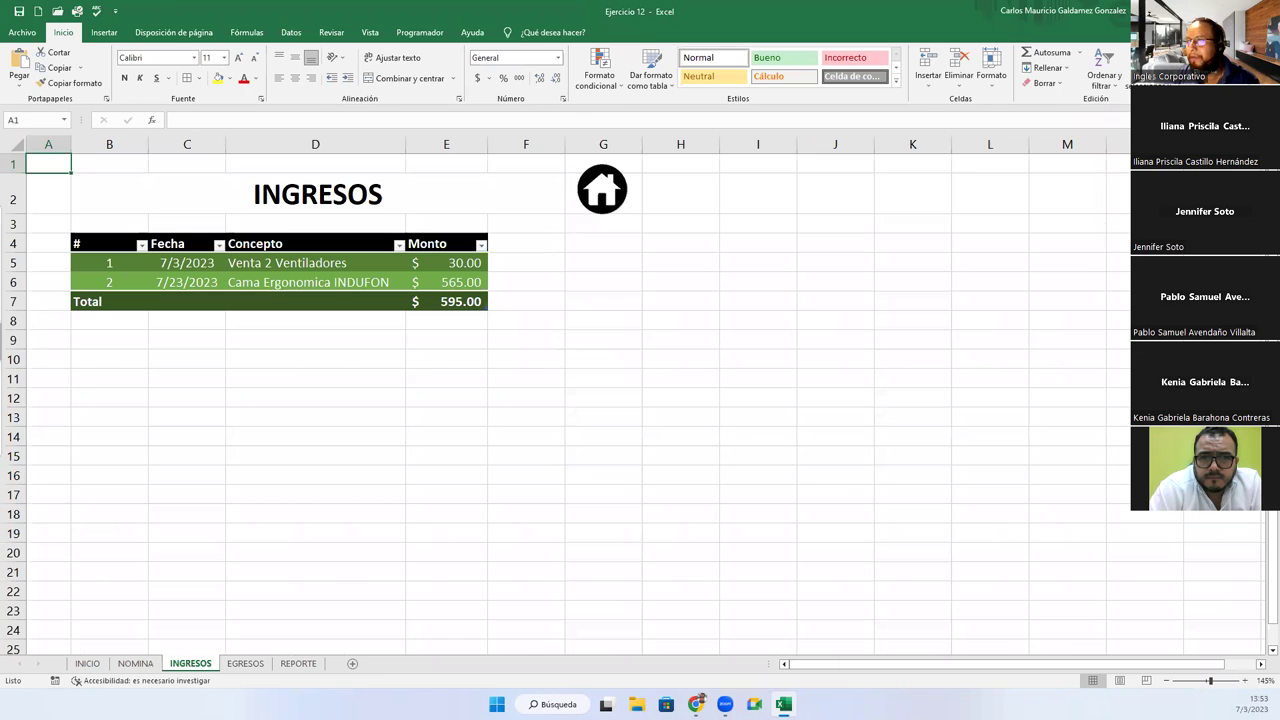
pyautogui.click(104, 32)
pyautogui.click(201, 75)
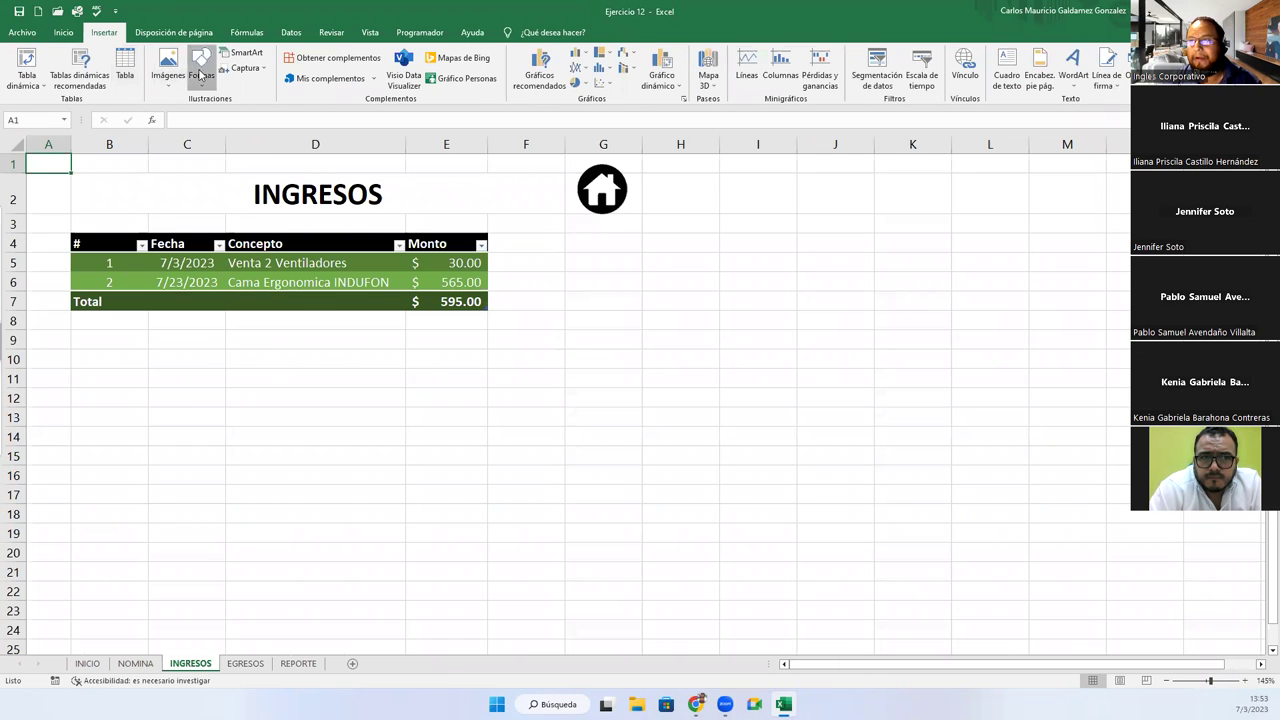
pyautogui.click(63, 34)
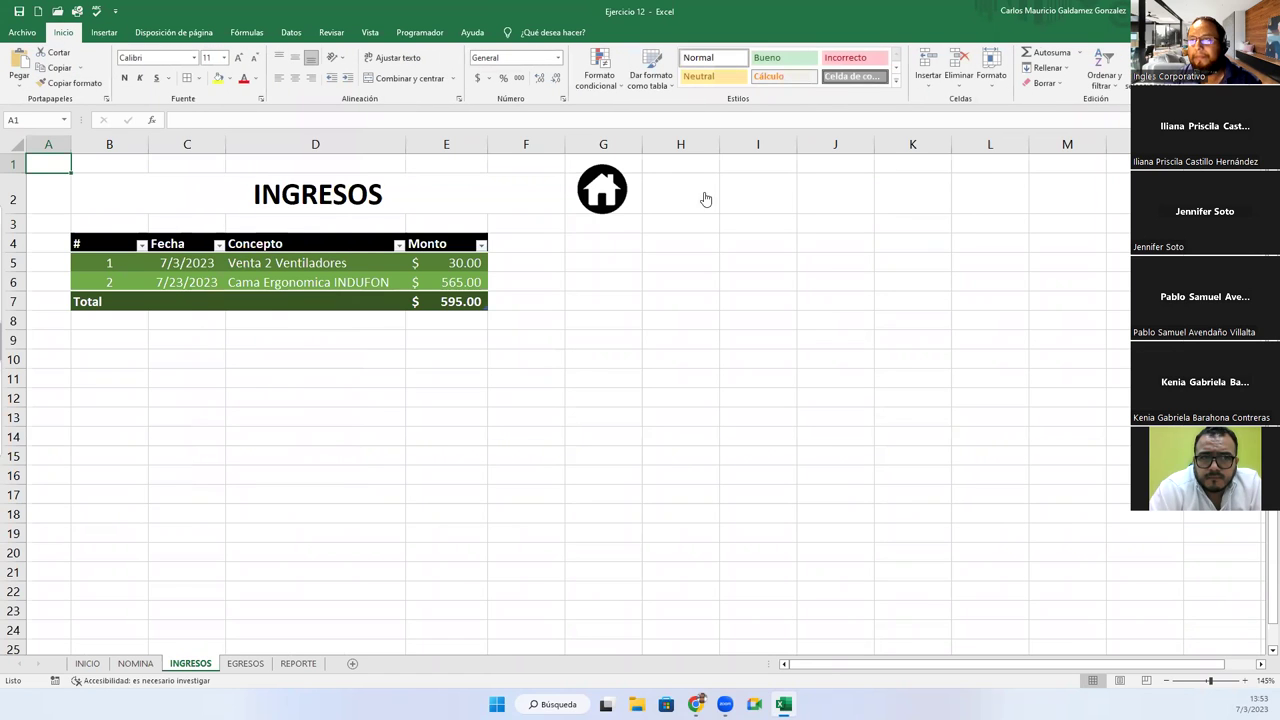
pyautogui.click(135, 663)
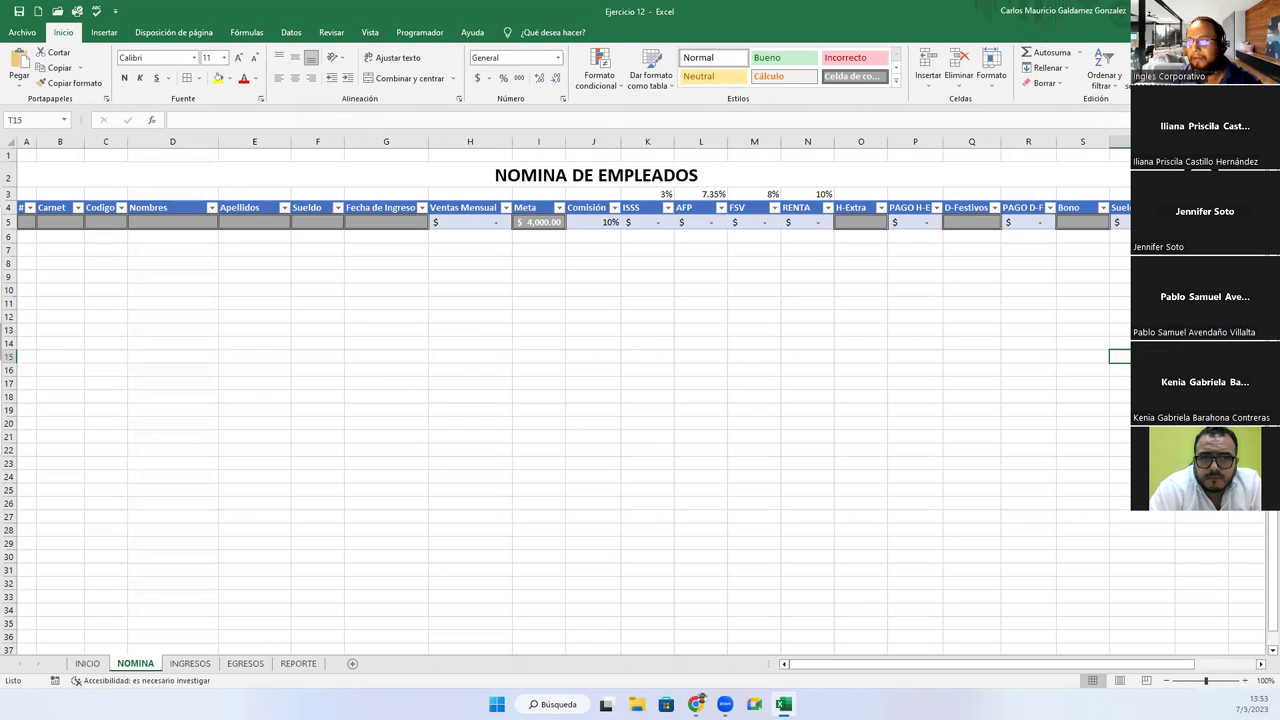
# Copy the NOMINA arrow and paste it at cell G7 on the INGRESOS sheet.
pyautogui.rightClick(1052, 216)
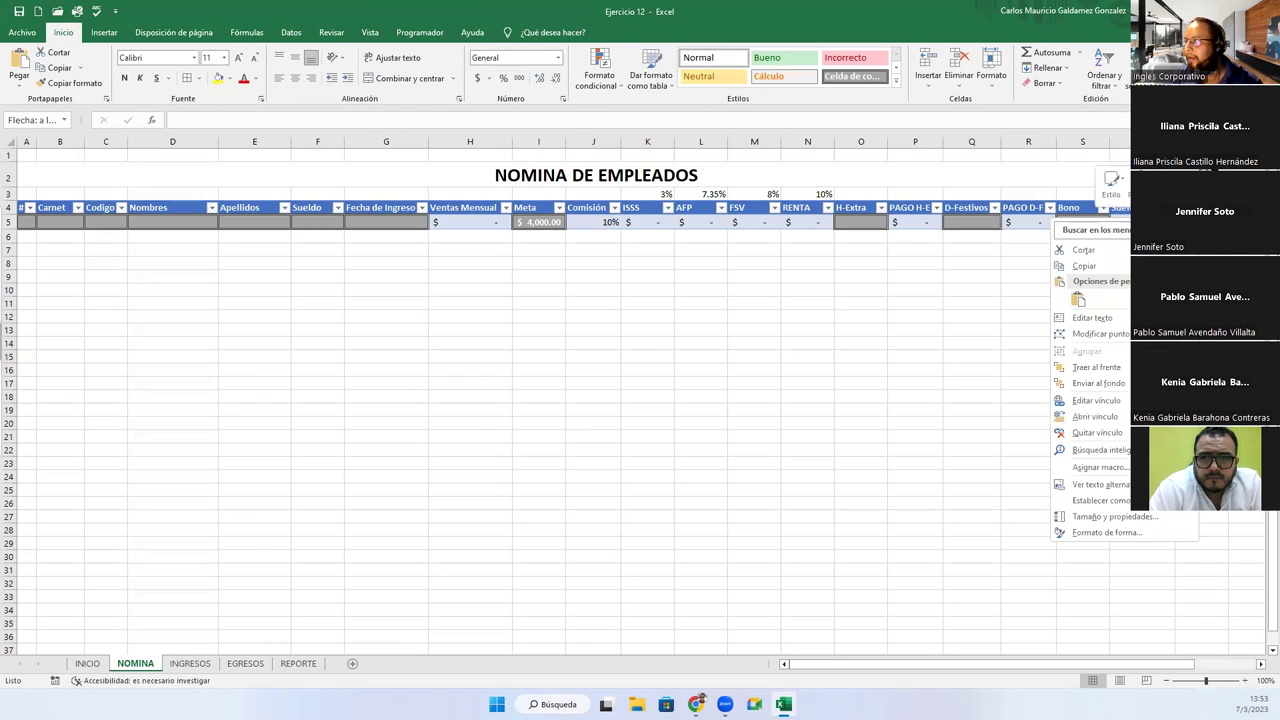
pyautogui.click(1077, 265)
pyautogui.click(190, 663)
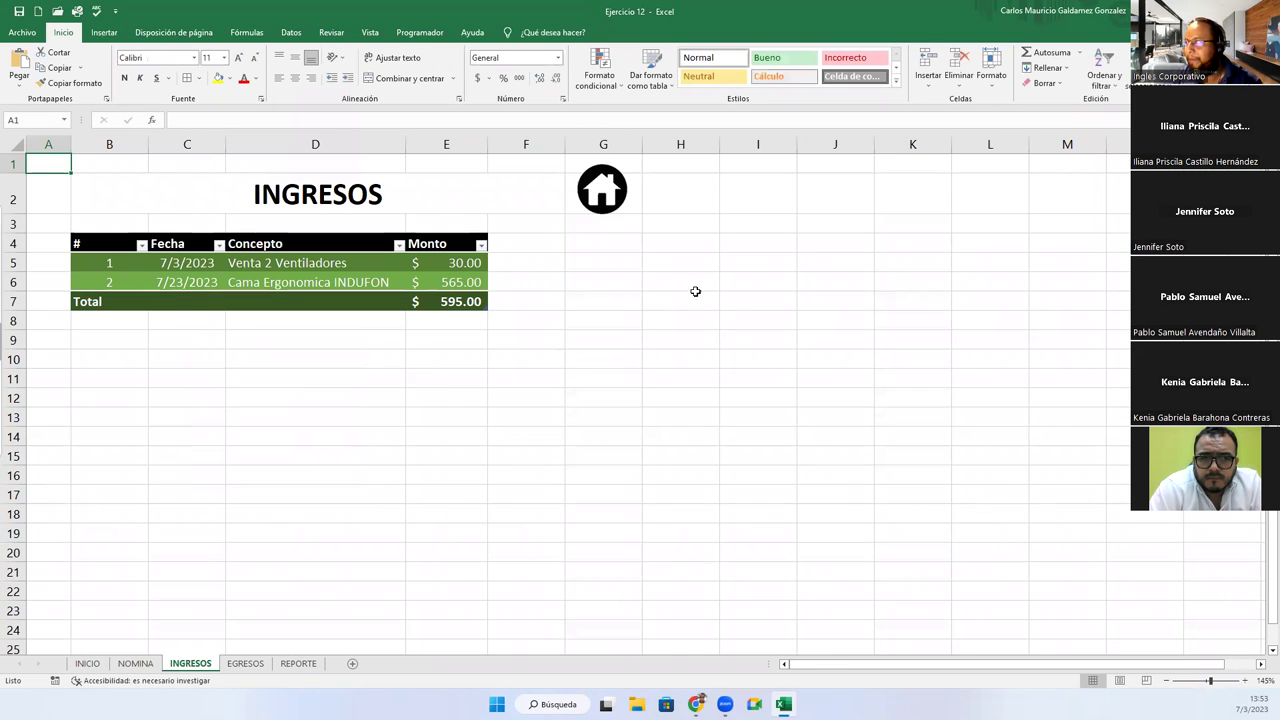
pyautogui.click(628, 294)
pyautogui.hotkey('ctrl', 'v')
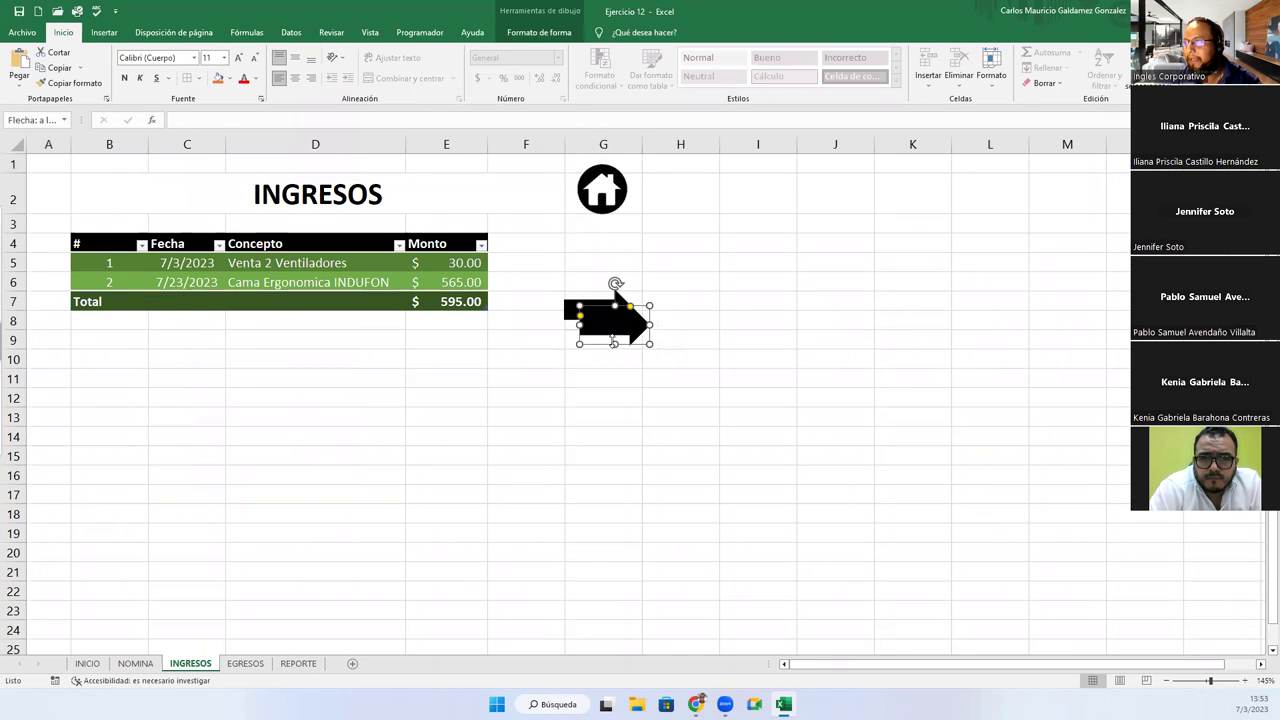
# Ctrl-drag a second arrow up to row 4 and nudge the lower arrow beneath it.
pyautogui.moveTo(615, 330); pyautogui.dragTo(604, 251)
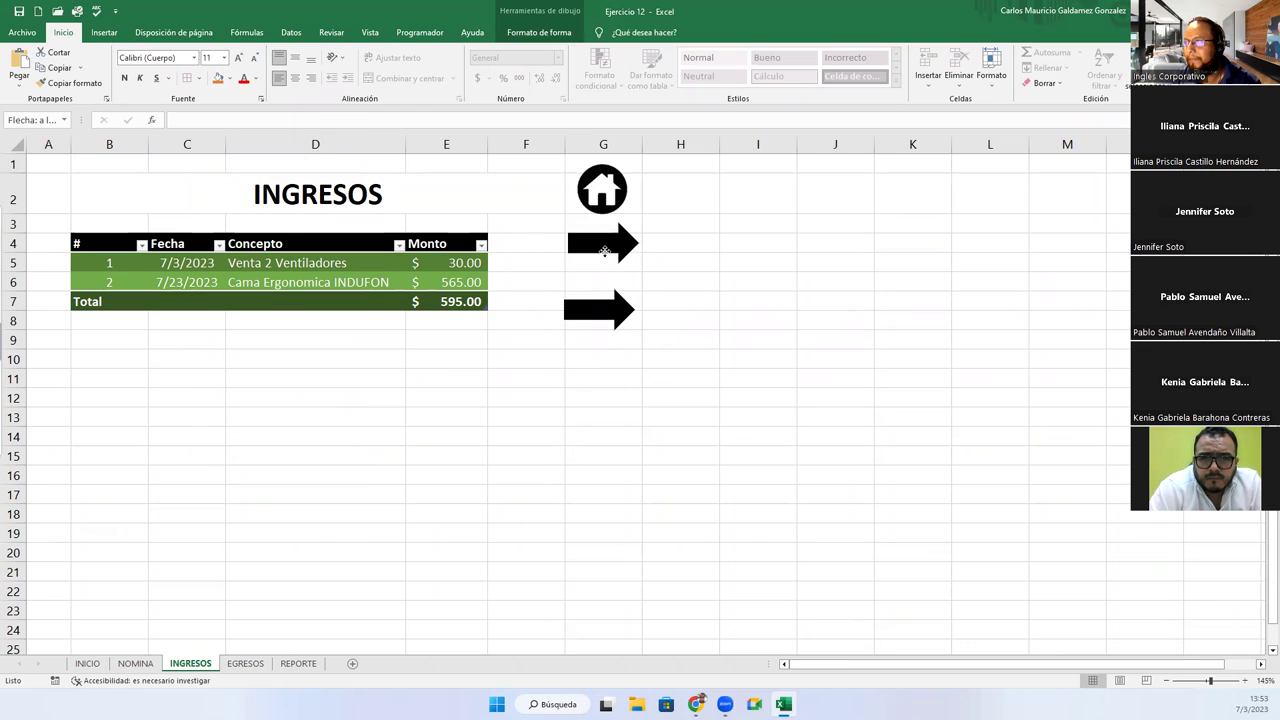
pyautogui.rightClick(592, 314)
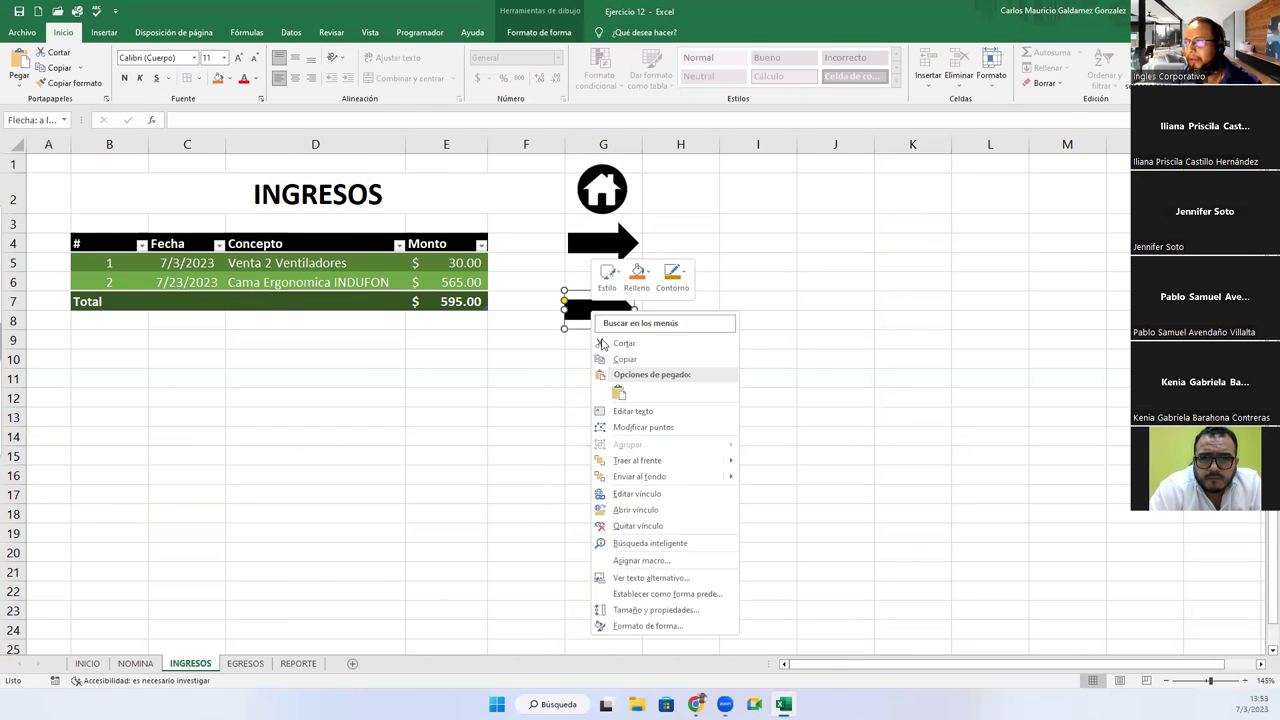
pyautogui.click(577, 322)
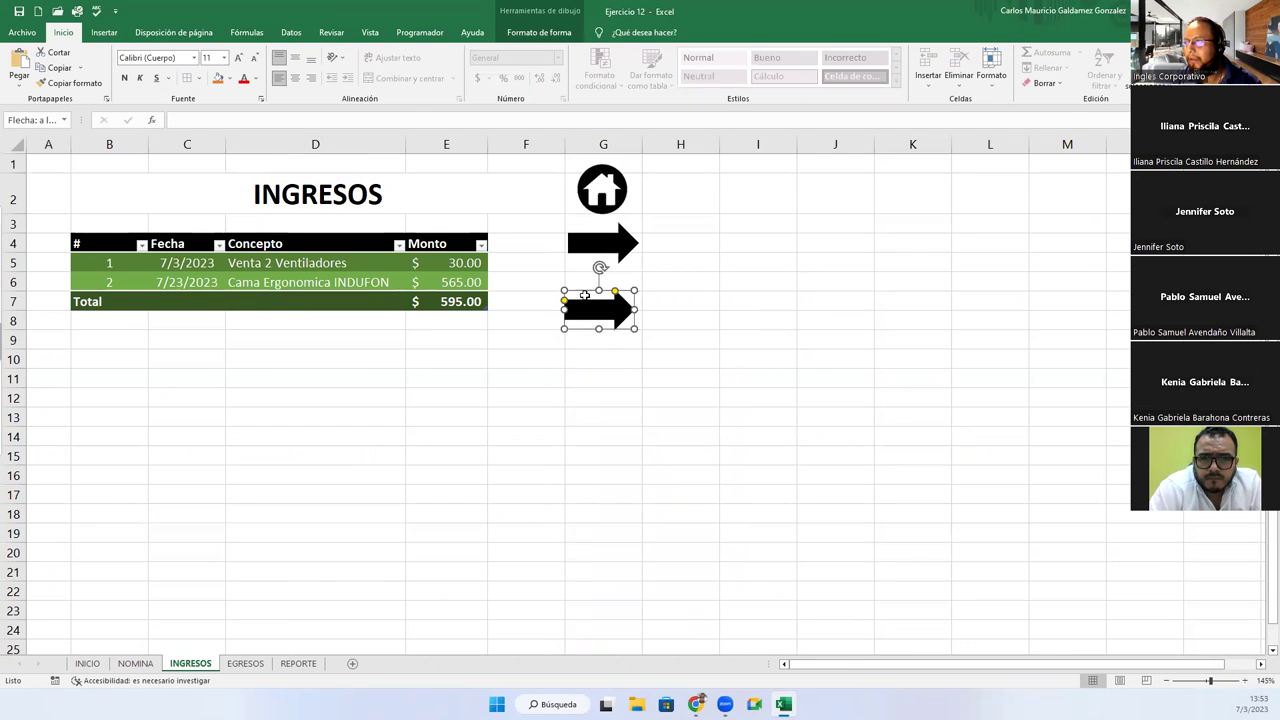
pyautogui.moveTo(586, 300); pyautogui.dragTo(591, 283)
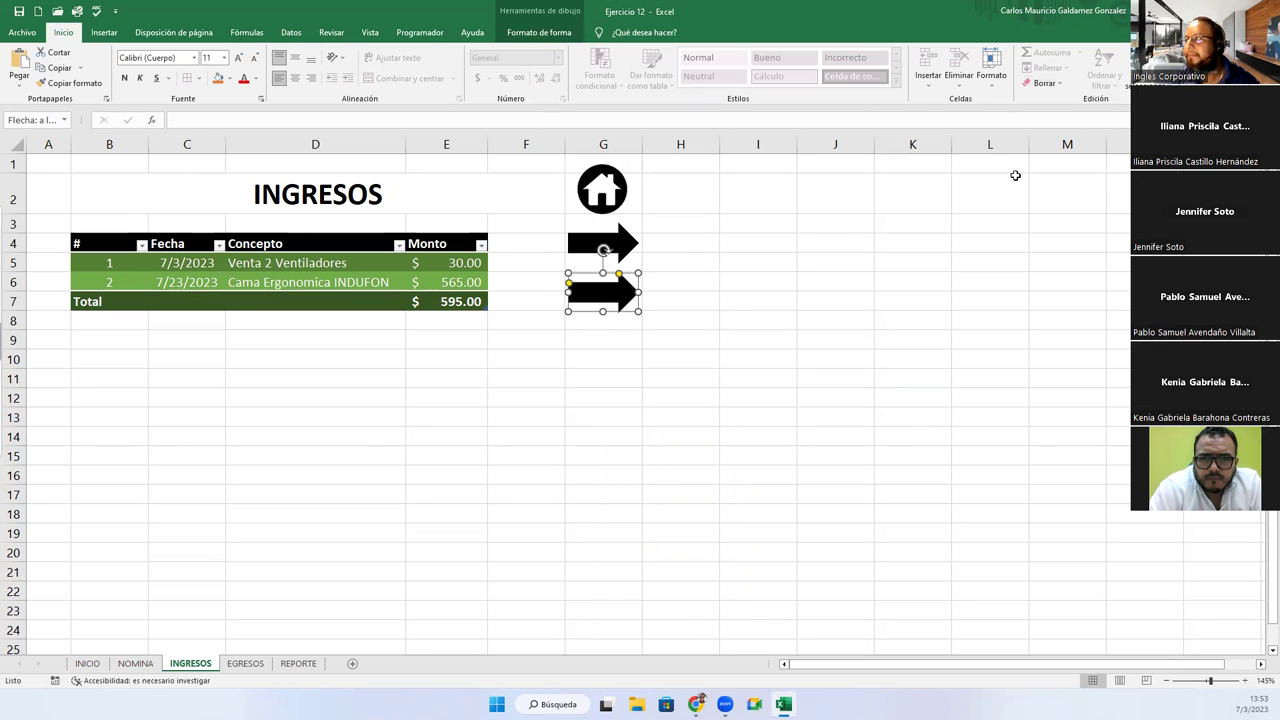
pyautogui.click(539, 32)
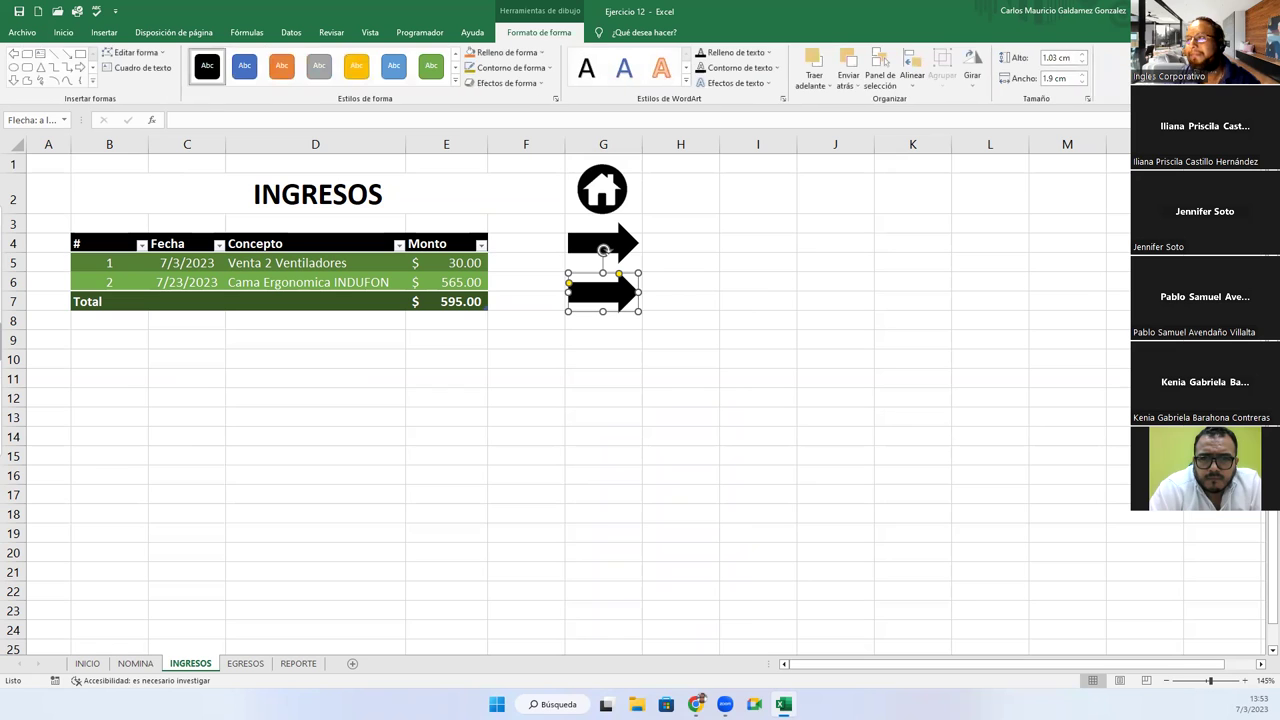
# Flip the lower arrow horizontally and link the right-pointing arrow to EGRESOS.
pyautogui.click(972, 76)
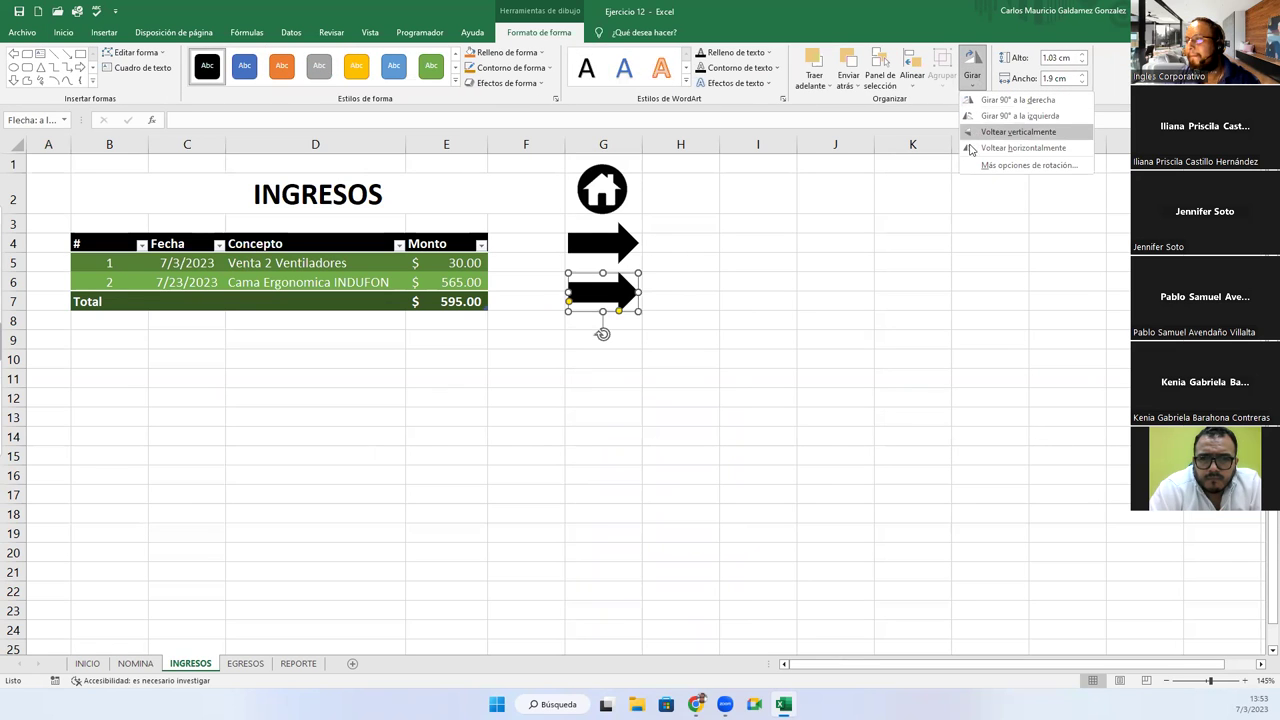
pyautogui.click(970, 149)
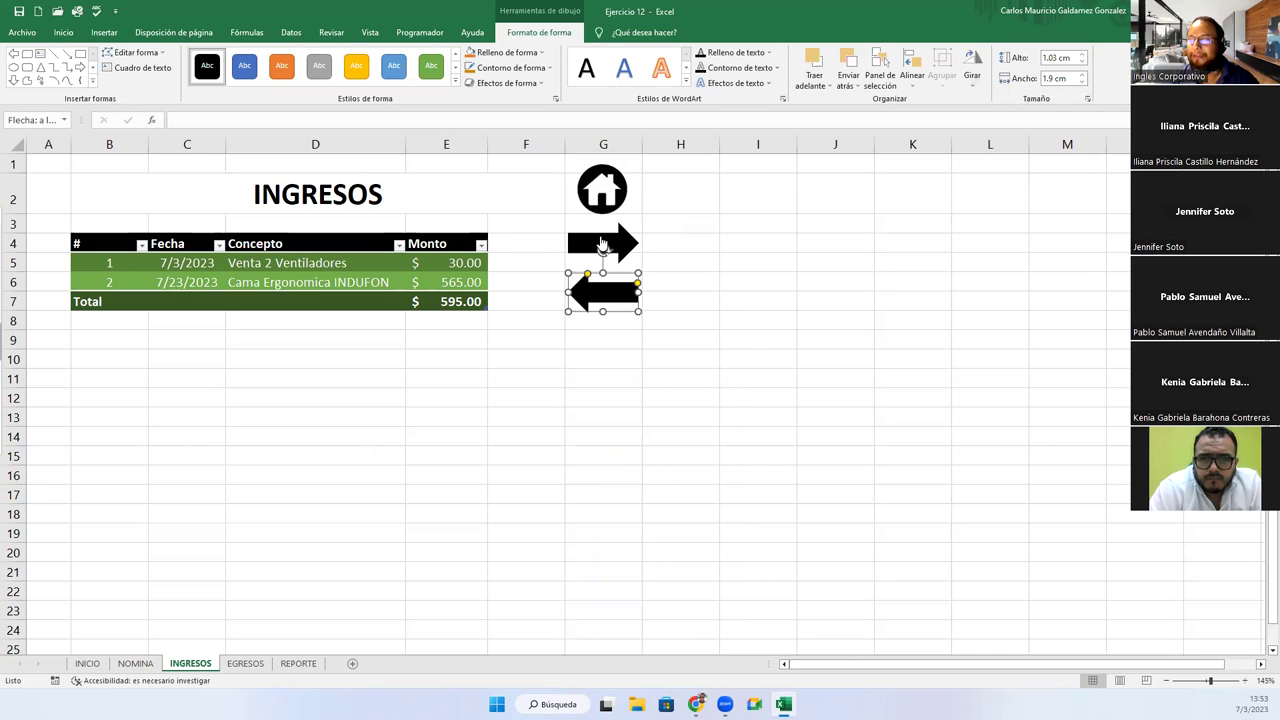
pyautogui.rightClick(602, 245)
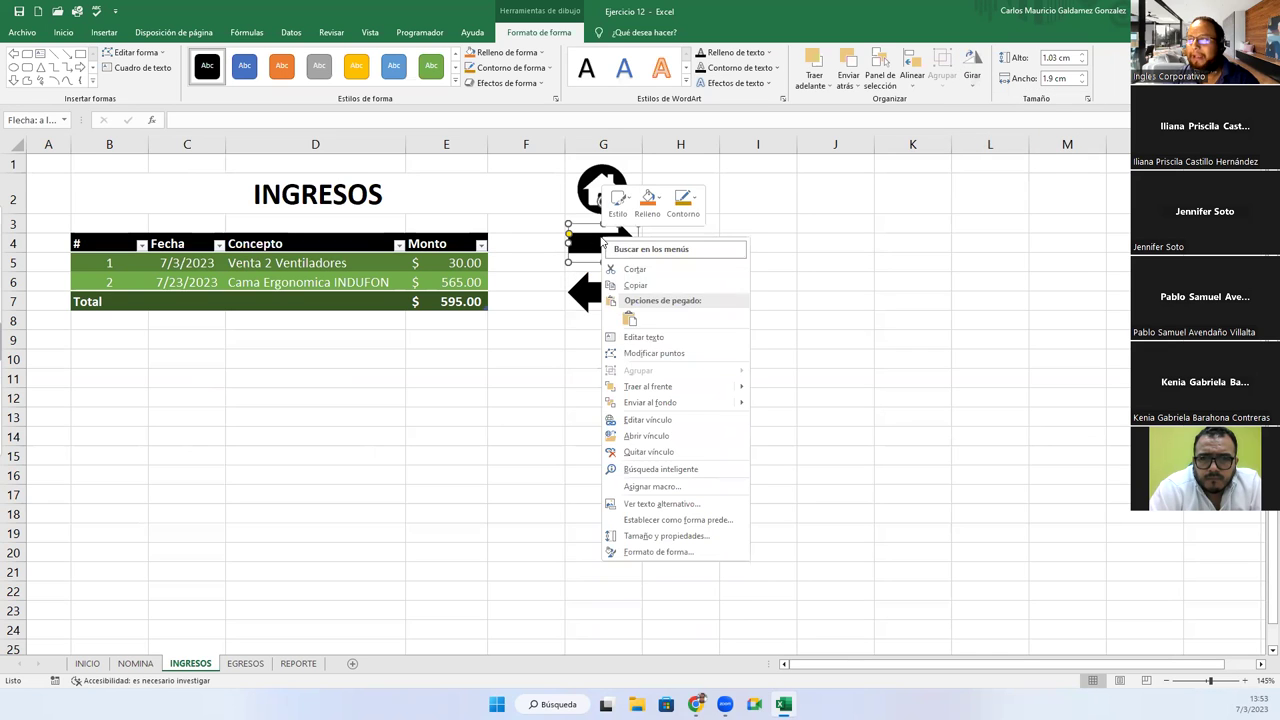
pyautogui.click(648, 420)
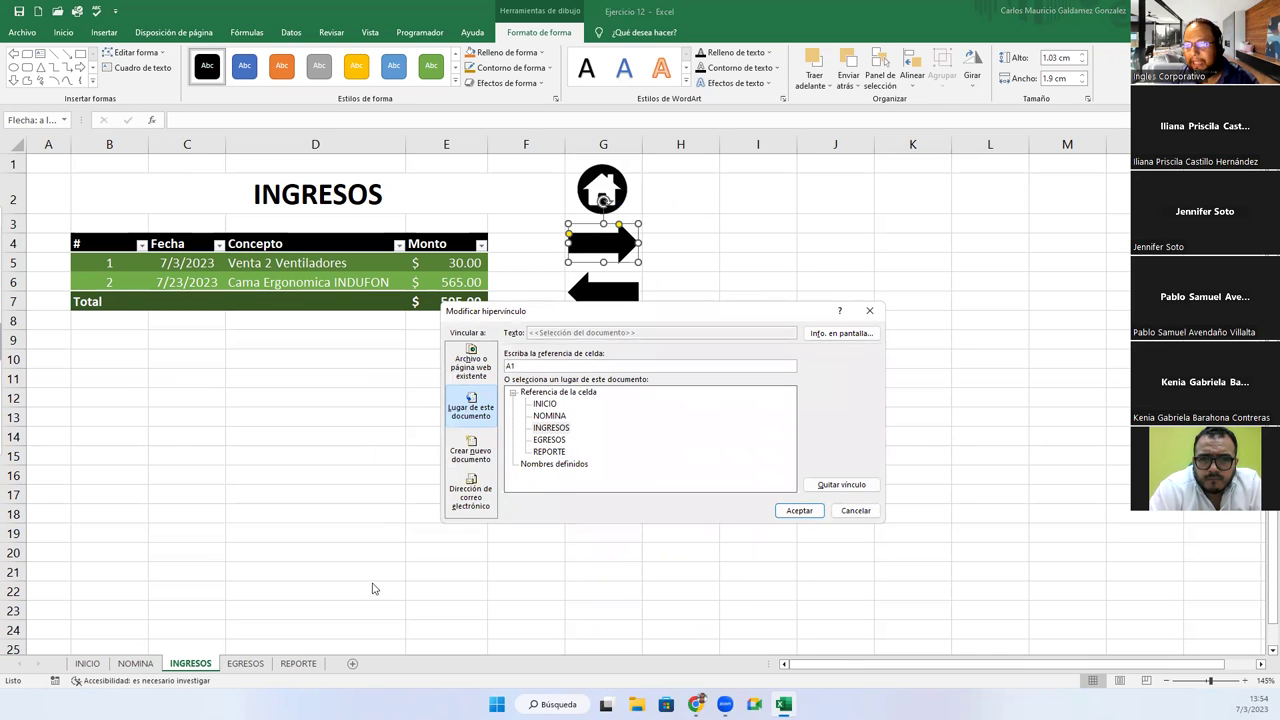
pyautogui.click(557, 440)
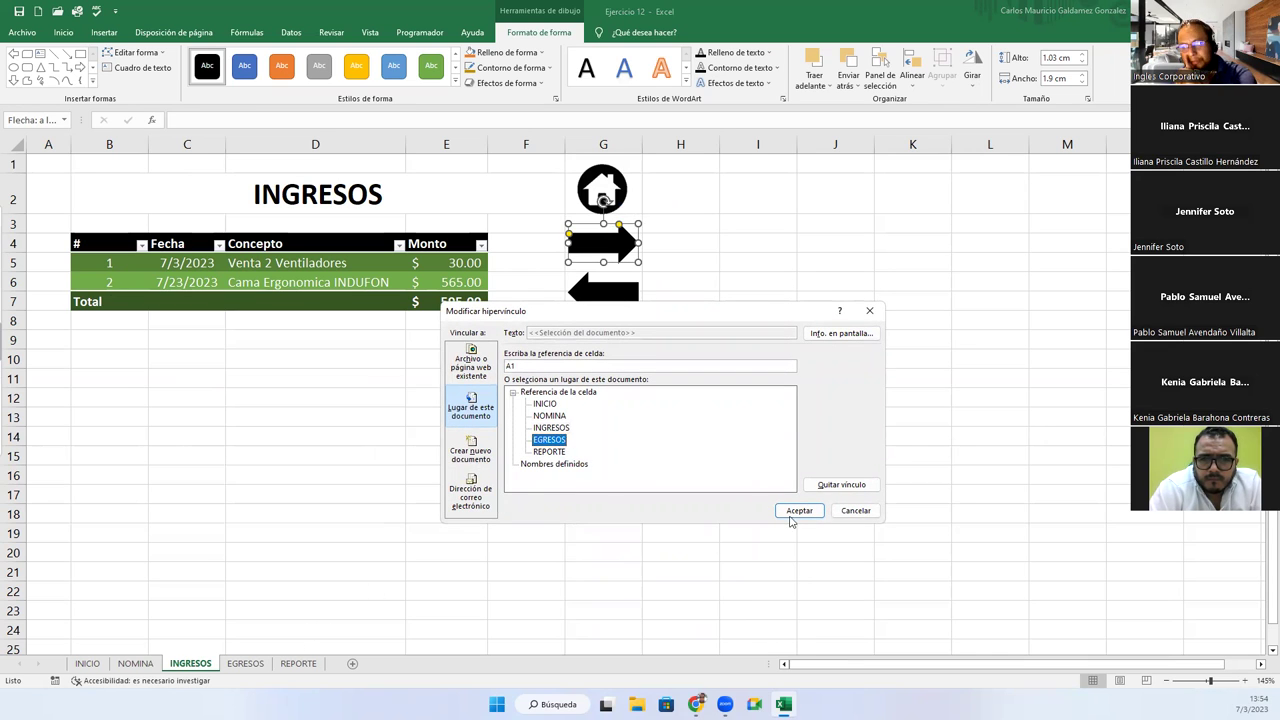
pyautogui.click(797, 512)
# Link the left-pointing arrow to the NOMINA sheet.
pyautogui.rightClick(617, 296)
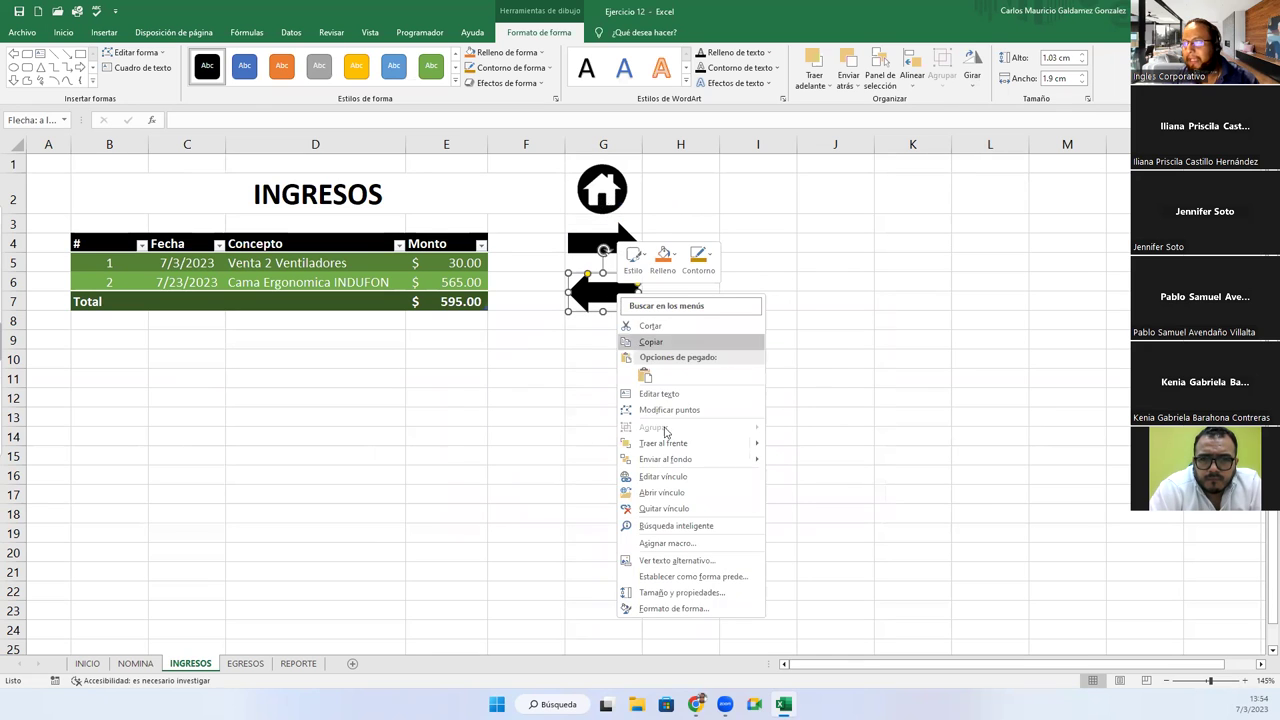
pyautogui.click(664, 477)
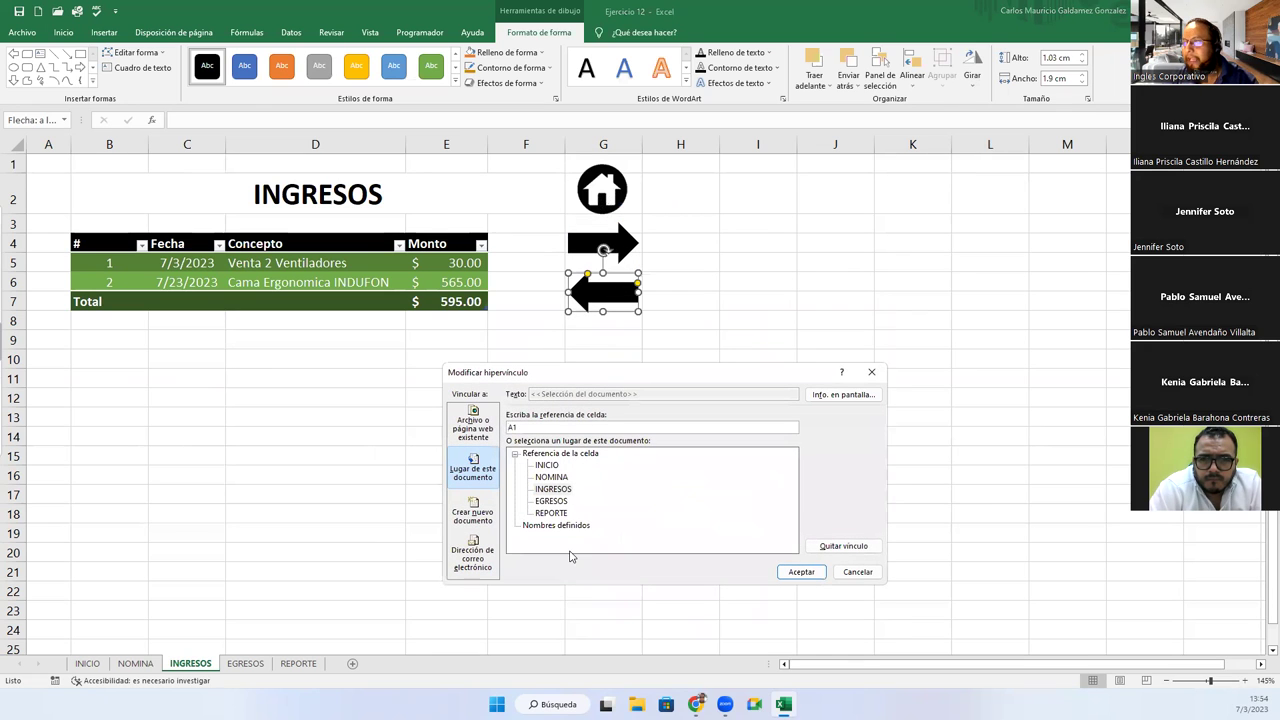
pyautogui.click(553, 489)
pyautogui.click(553, 477)
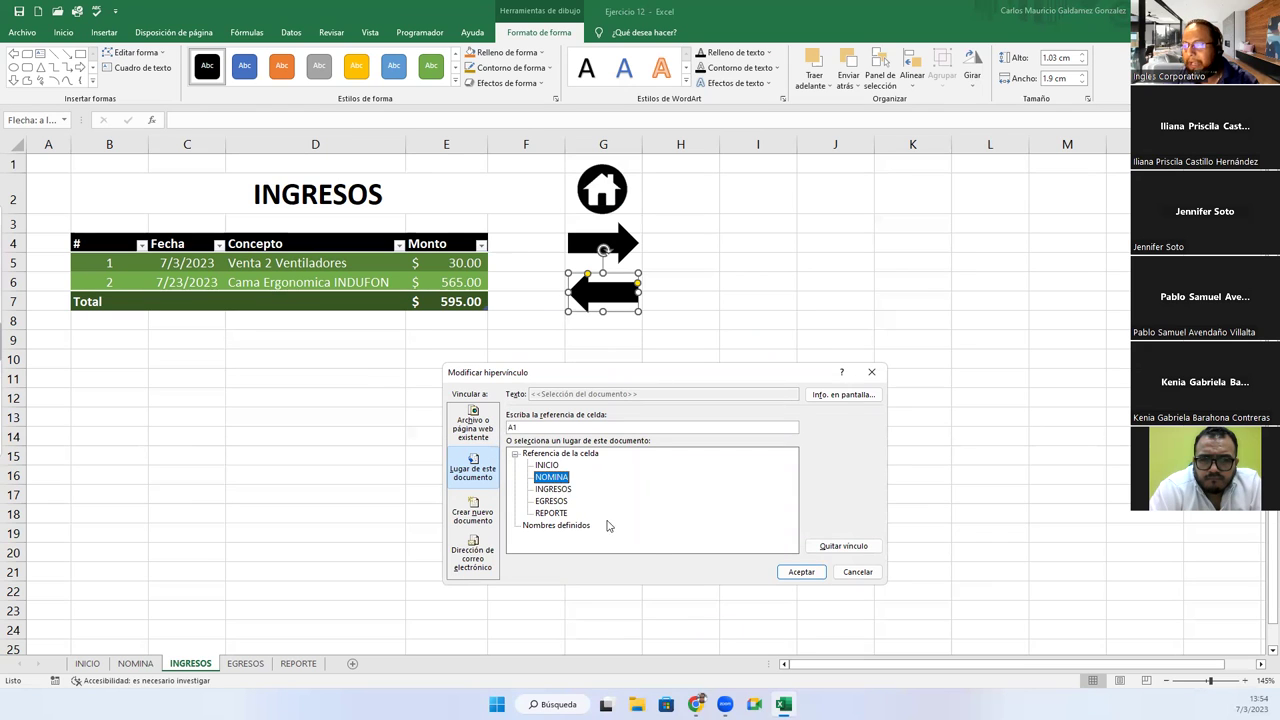
pyautogui.click(795, 572)
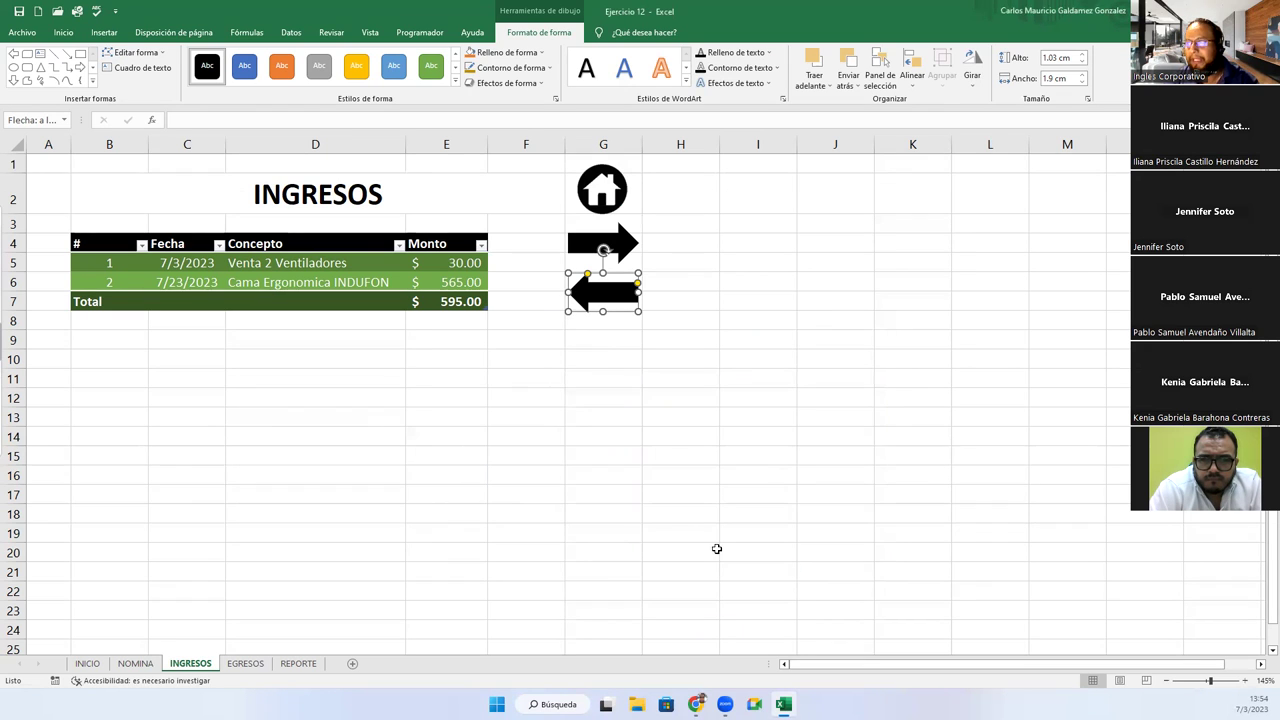
# Copy both arrows and paste them at cell G4 on the EGRESOS sheet.
pyautogui.keyDown('ctrl'); pyautogui.click(576, 246); pyautogui.keyUp('ctrl')
pyautogui.rightClick(580, 248)
pyautogui.press('Escape')
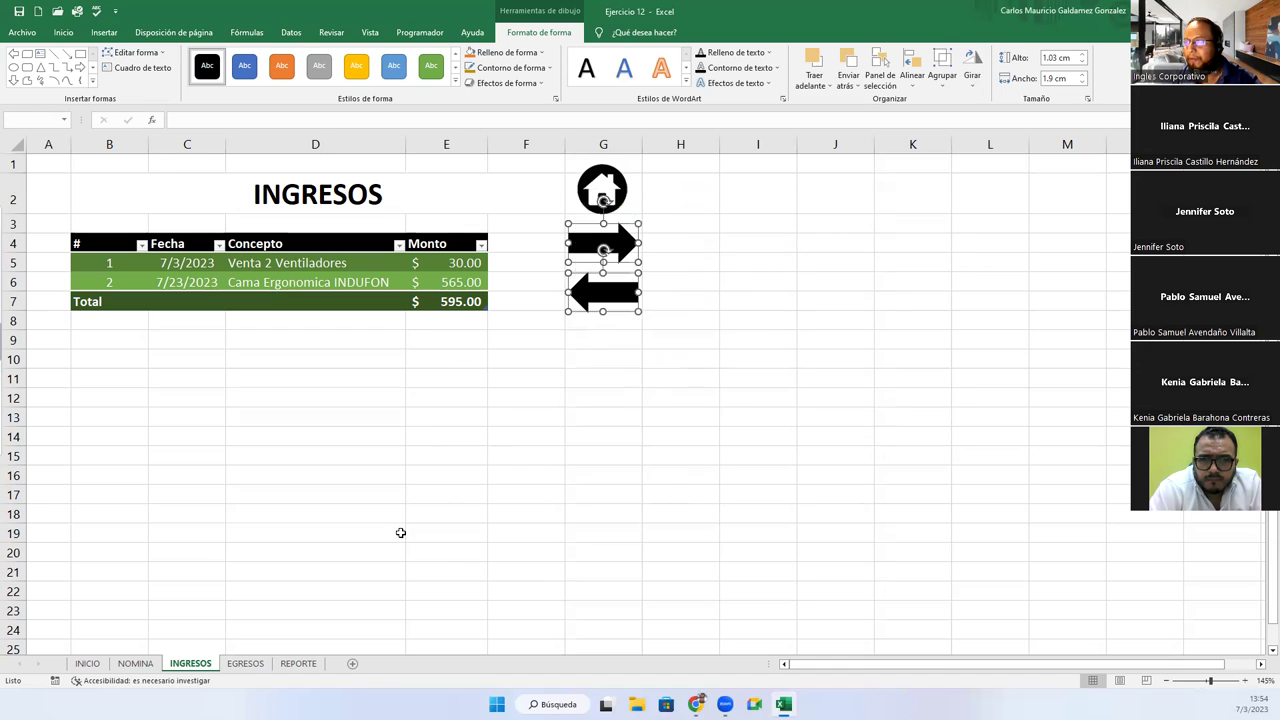
pyautogui.click(245, 663)
pyautogui.click(594, 243)
pyautogui.hotkey('ctrl', 'v')
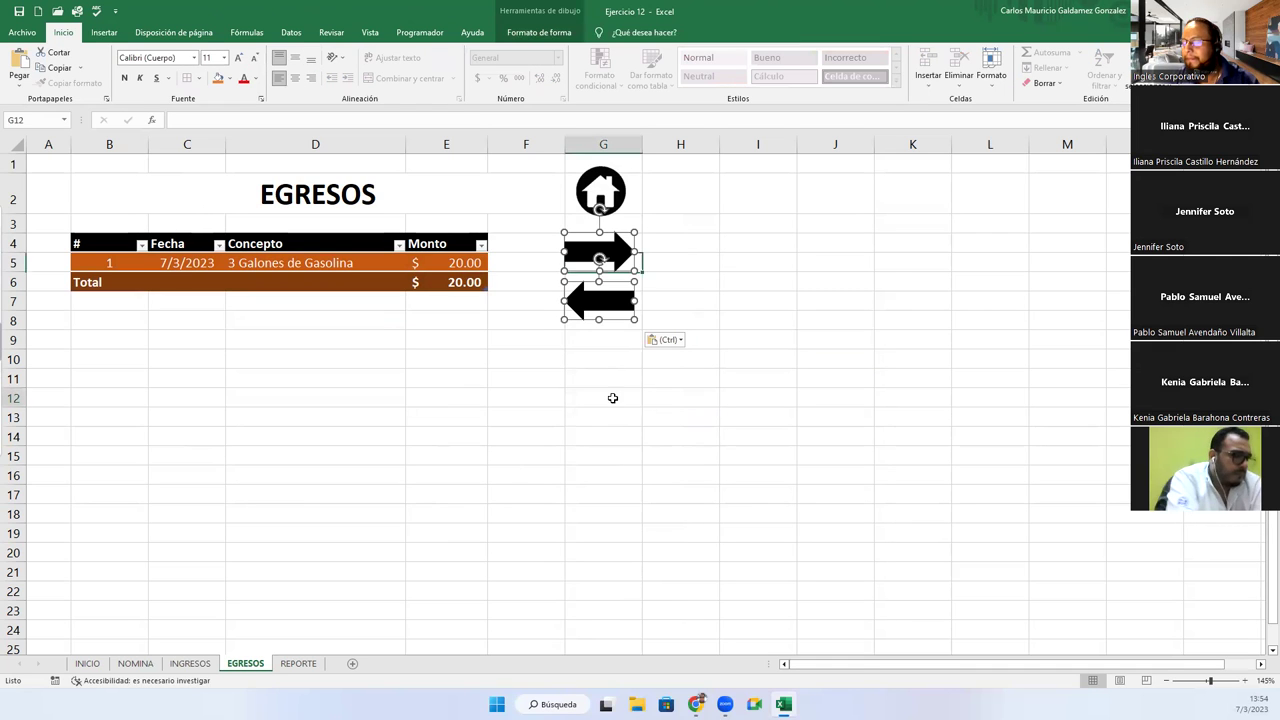
pyautogui.click(612, 398)
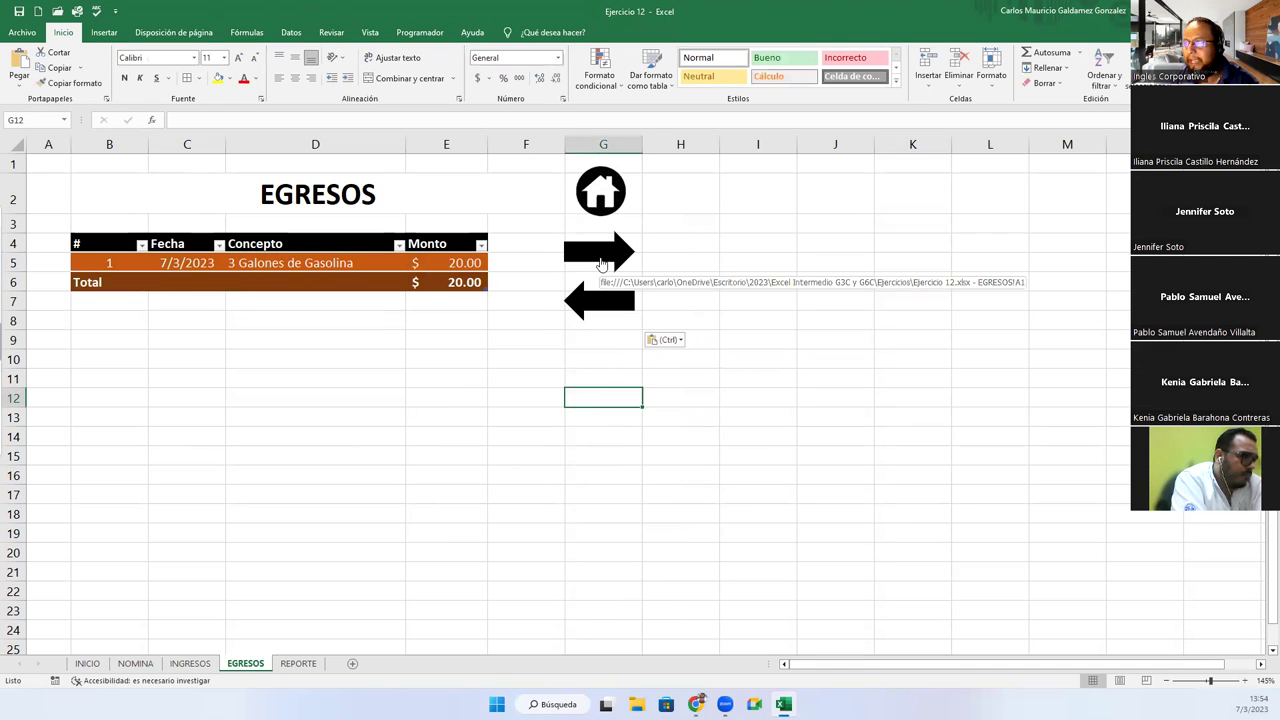
# Link the right arrow on EGRESOS to the REPORTE sheet.
pyautogui.rightClick(601, 263)
pyautogui.click(646, 443)
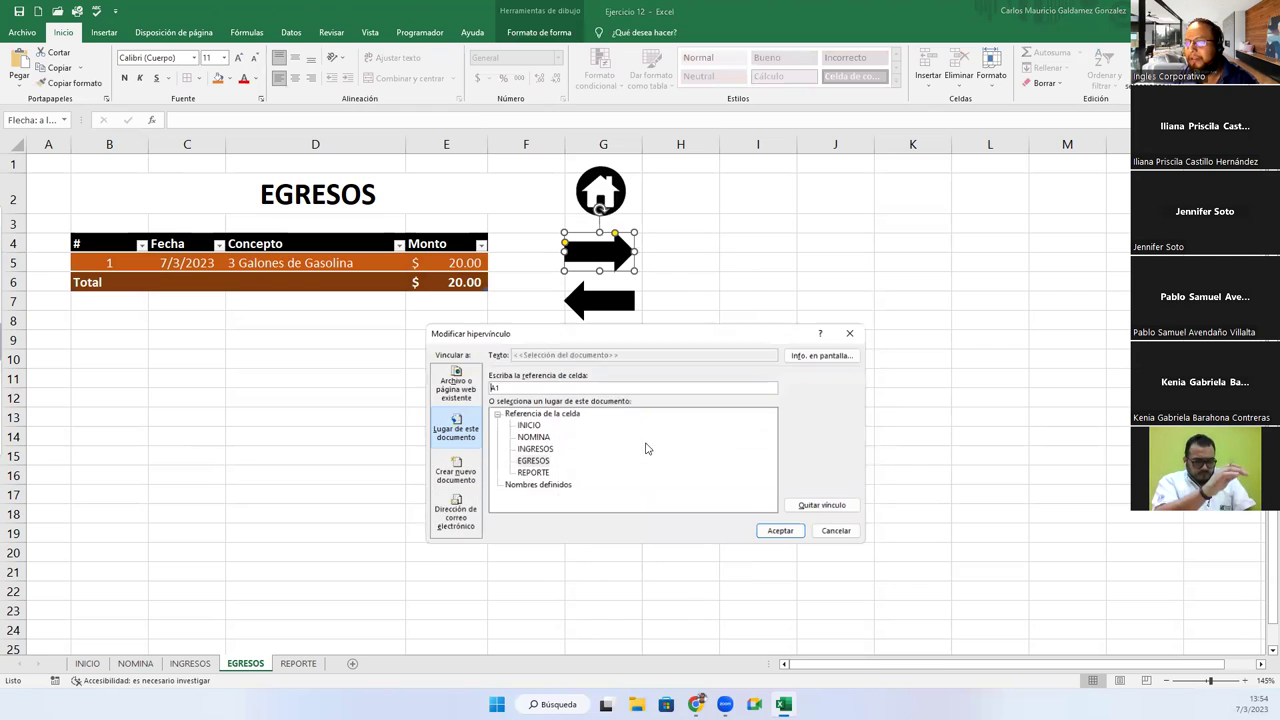
pyautogui.click(532, 472)
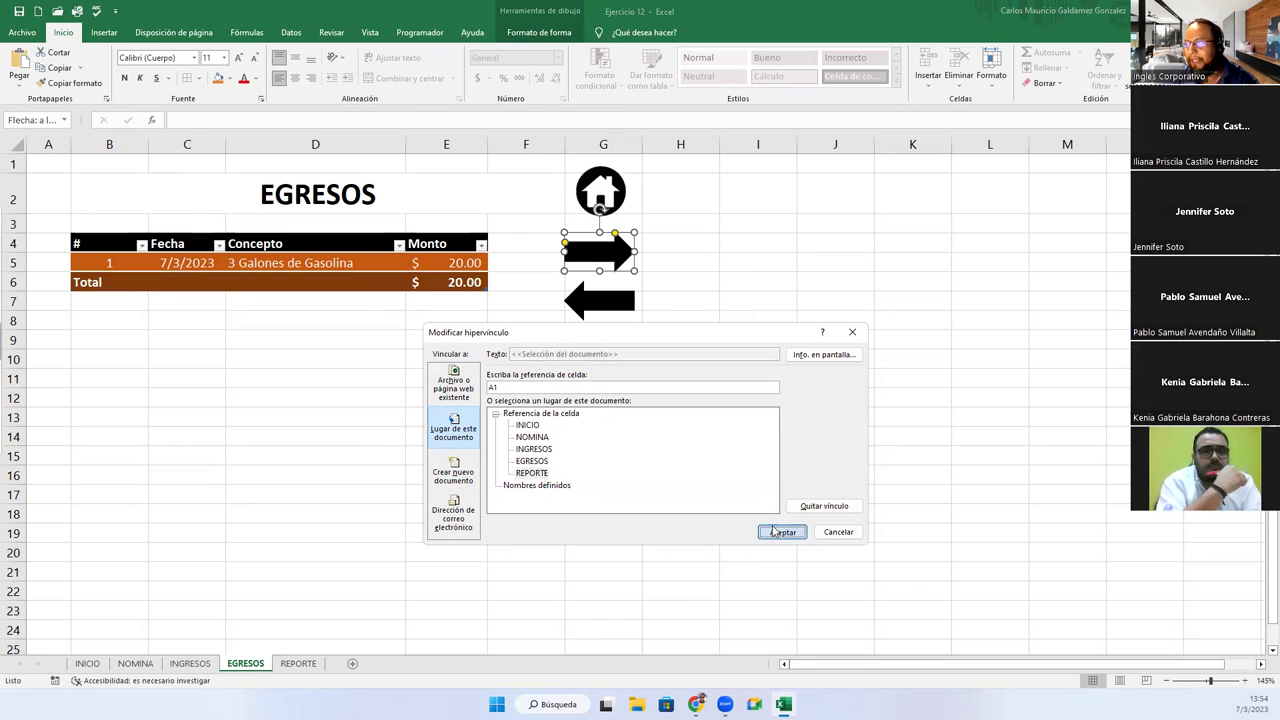
pyautogui.click(779, 532)
# Link the left arrow to INGRESOS, then go to the REPORTE sheet.
pyautogui.rightClick(606, 308)
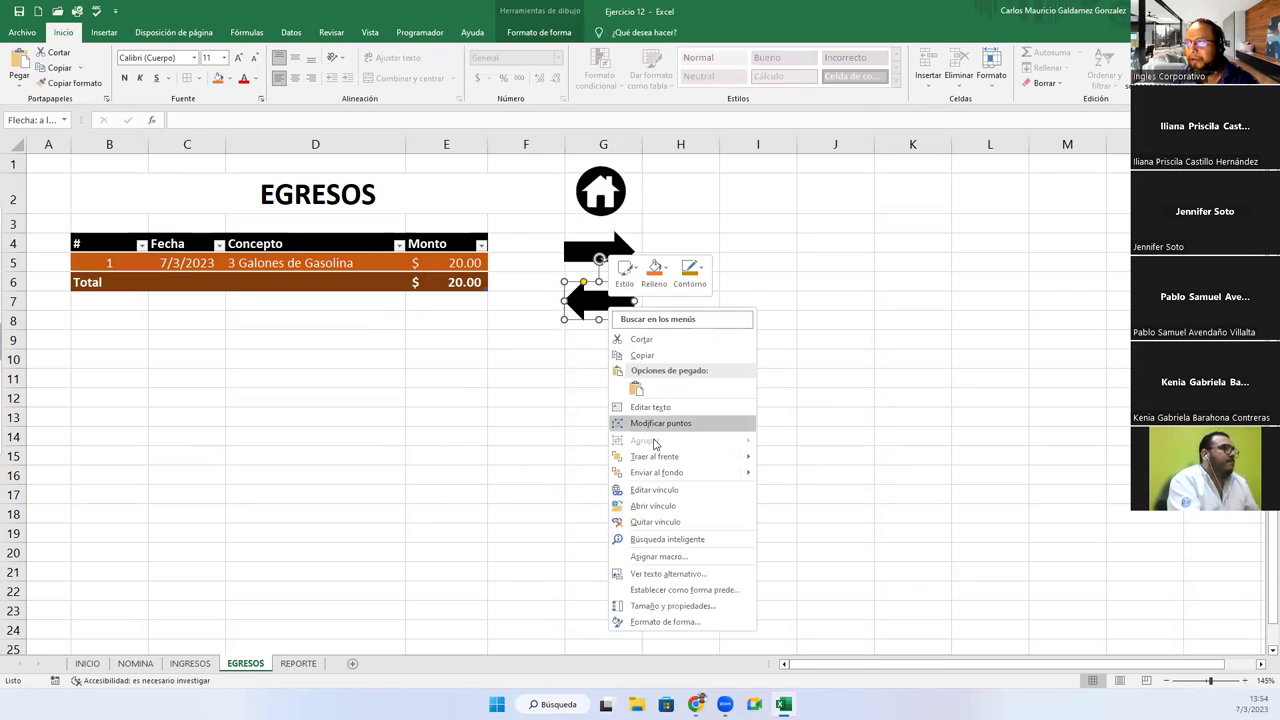
pyautogui.click(654, 490)
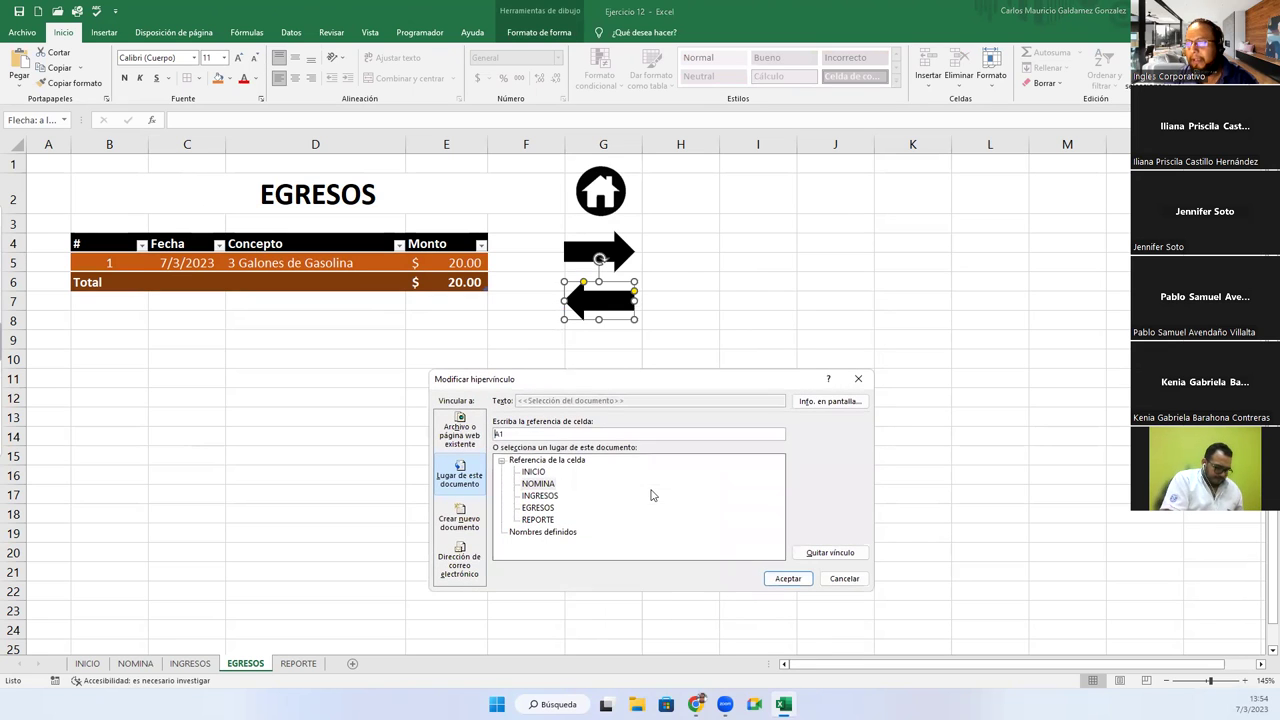
pyautogui.click(542, 496)
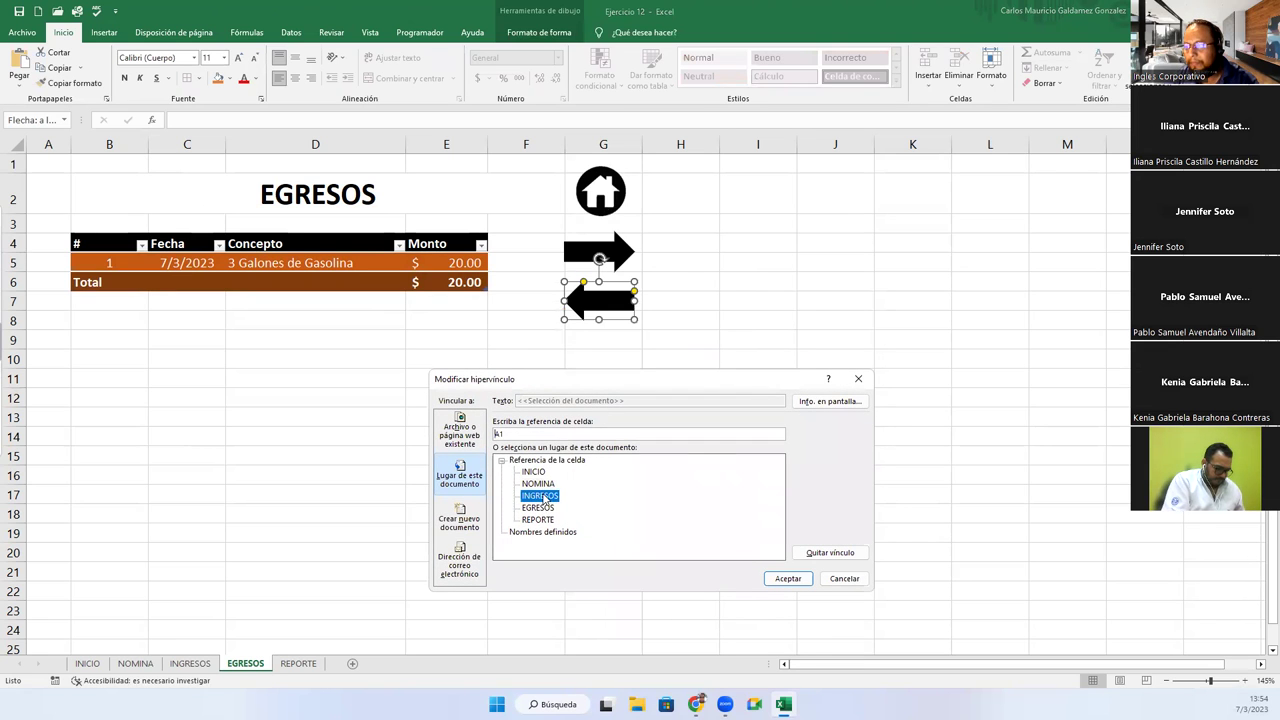
pyautogui.click(767, 577)
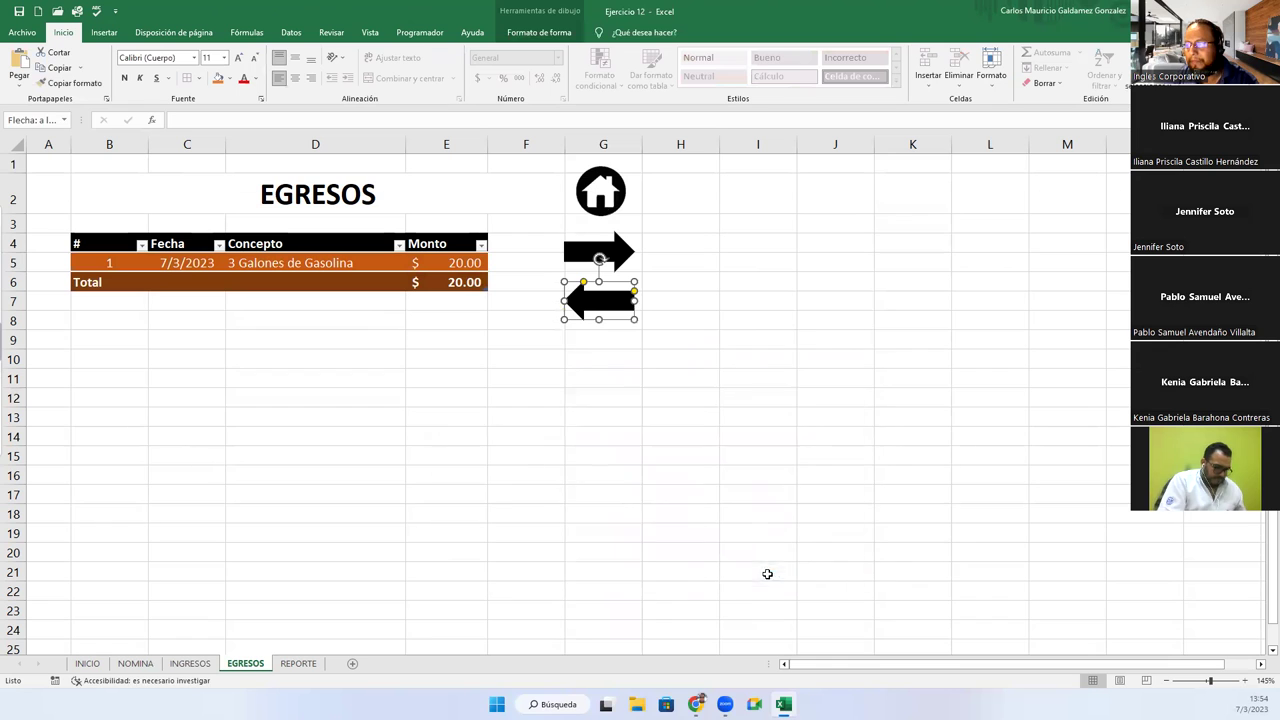
pyautogui.click(604, 375)
pyautogui.click(297, 665)
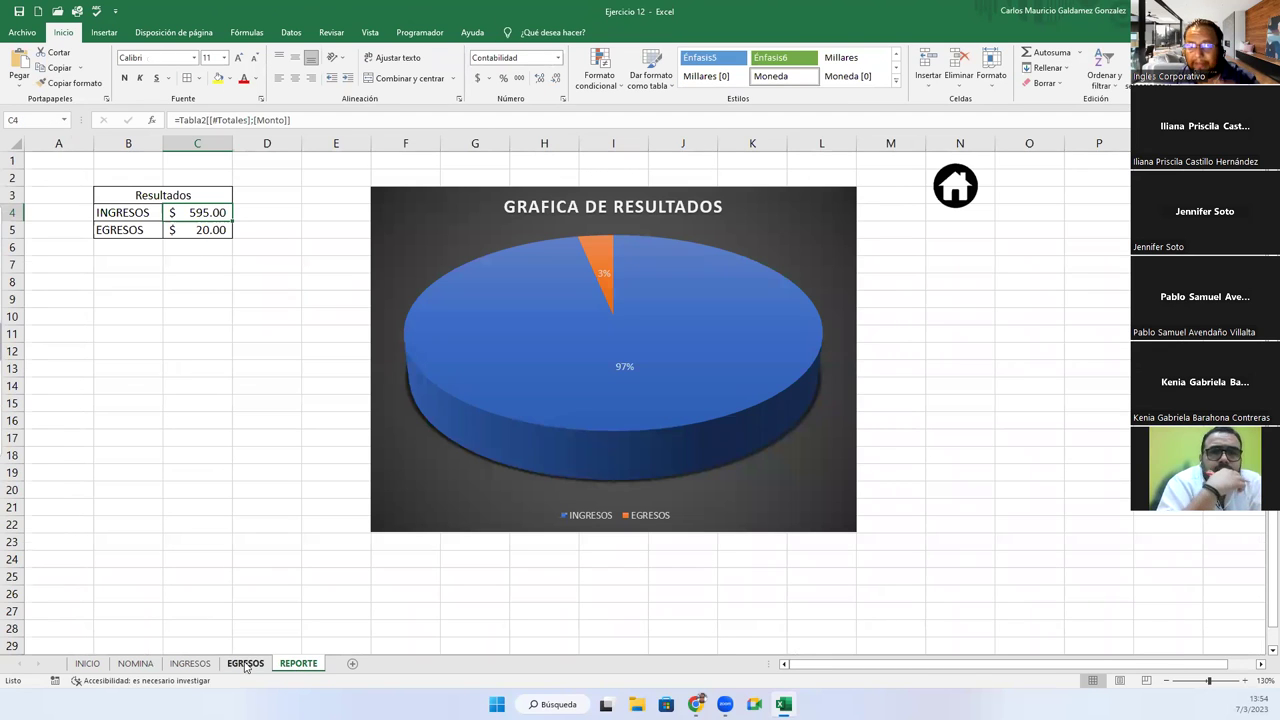
# Copy the left arrow from EGRESOS and paste it below the home icon on REPORTE.
pyautogui.click(245, 664)
pyautogui.rightClick(598, 305)
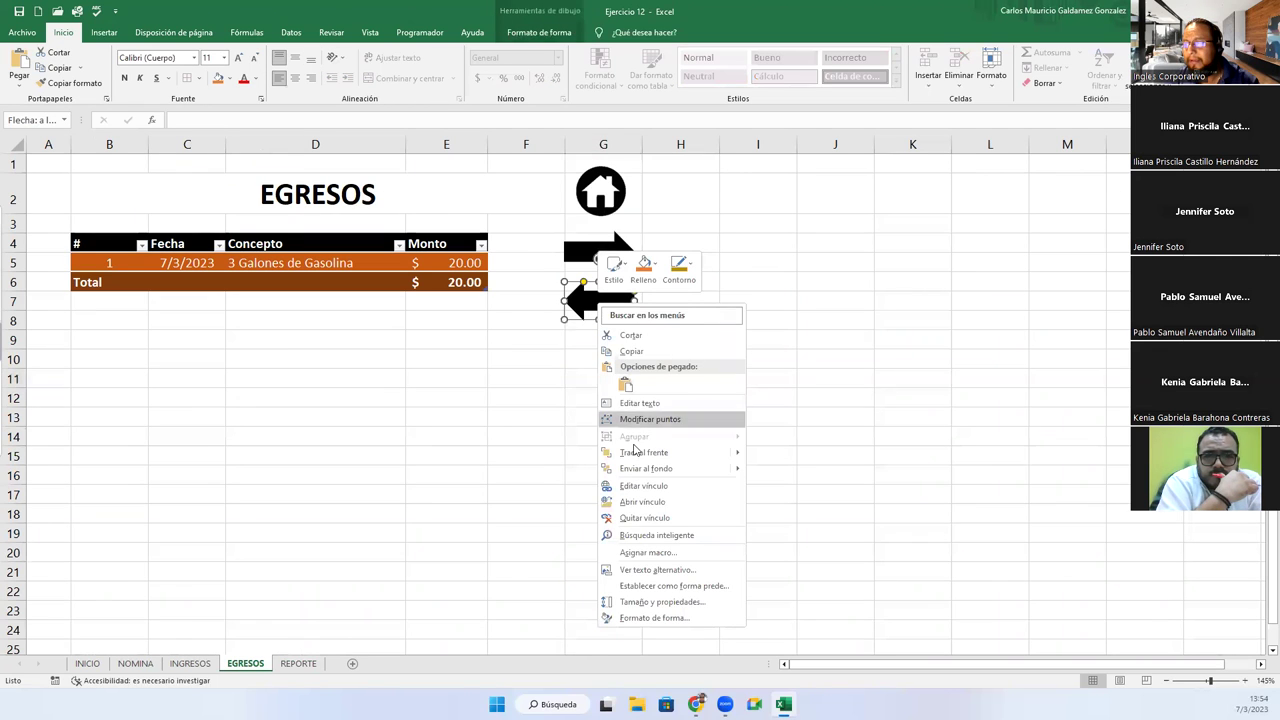
pyautogui.click(631, 351)
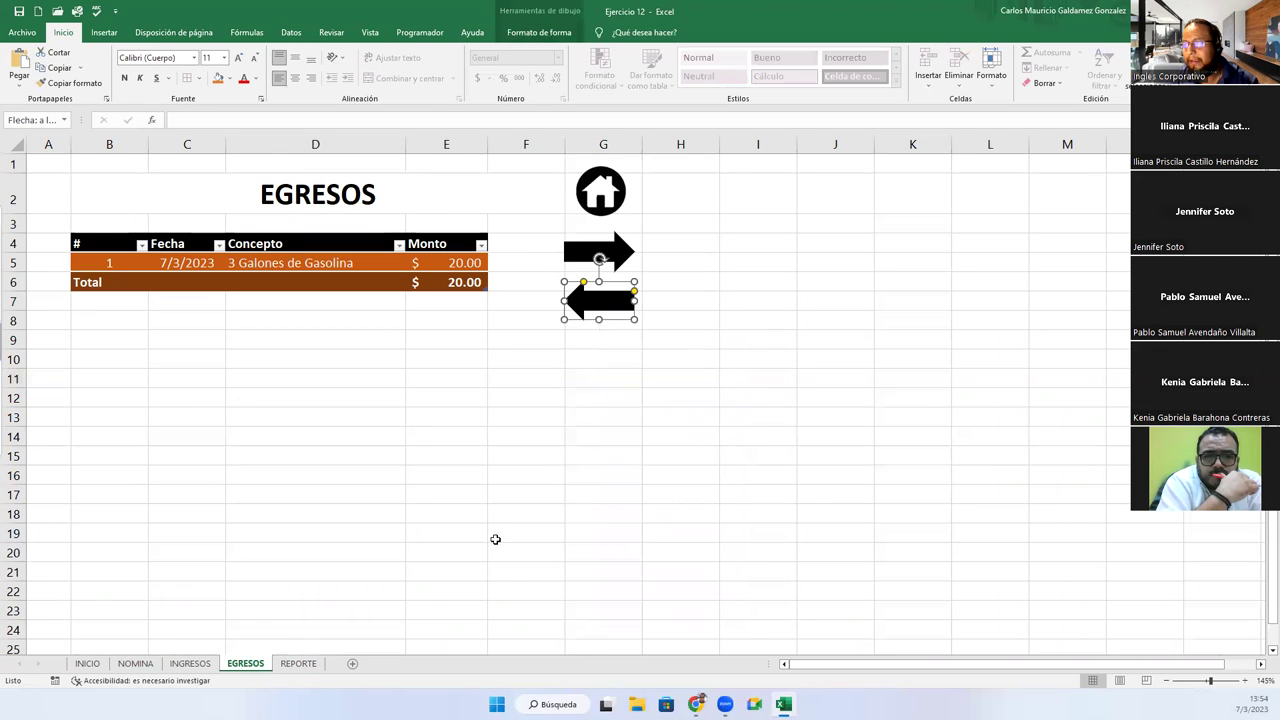
pyautogui.click(298, 664)
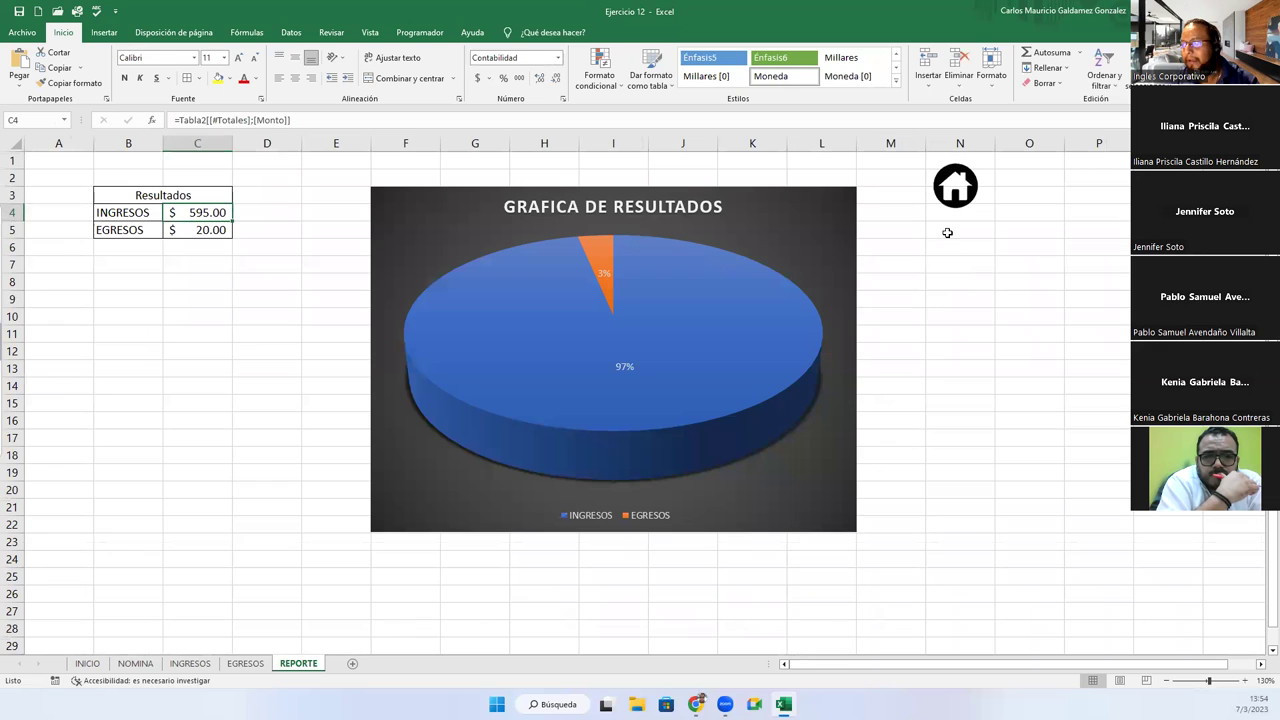
pyautogui.click(947, 232)
pyautogui.hotkey('ctrl', 'v')
# Link the pasted arrow to EGRESOS, then follow the home icon to INICIO.
pyautogui.rightClick(957, 246)
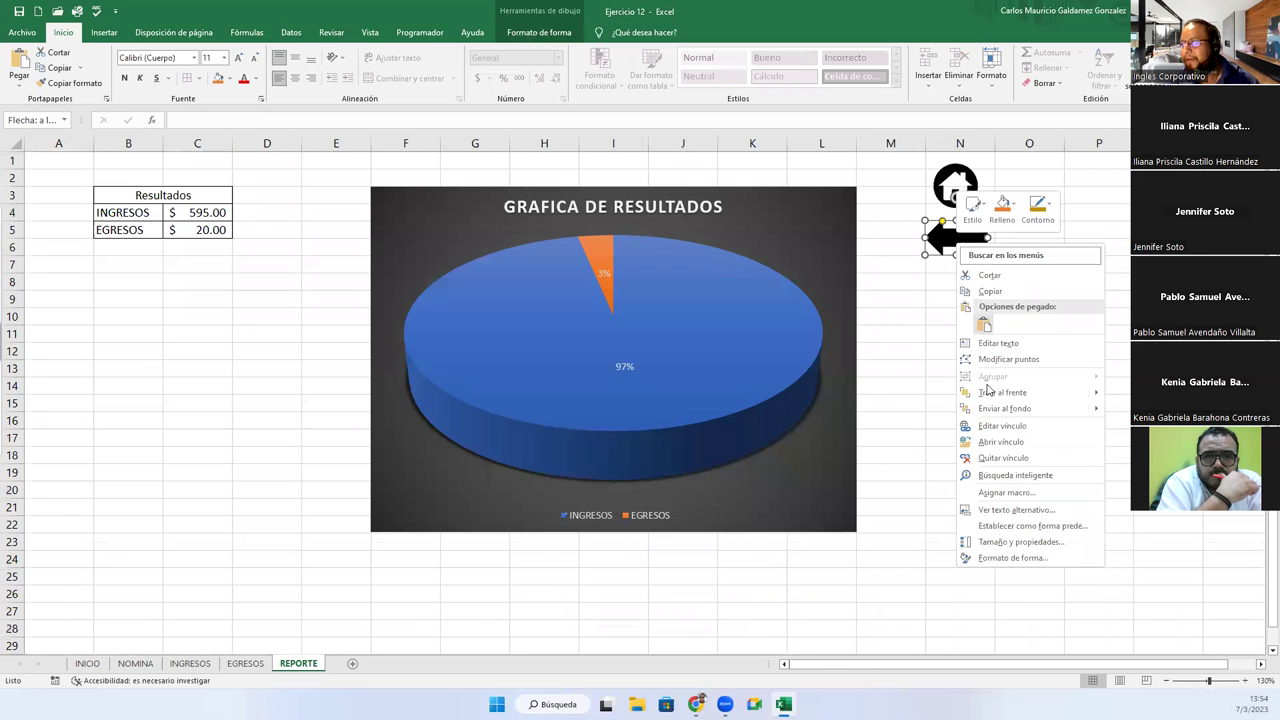
pyautogui.click(997, 430)
pyautogui.click(884, 445)
pyautogui.click(1132, 516)
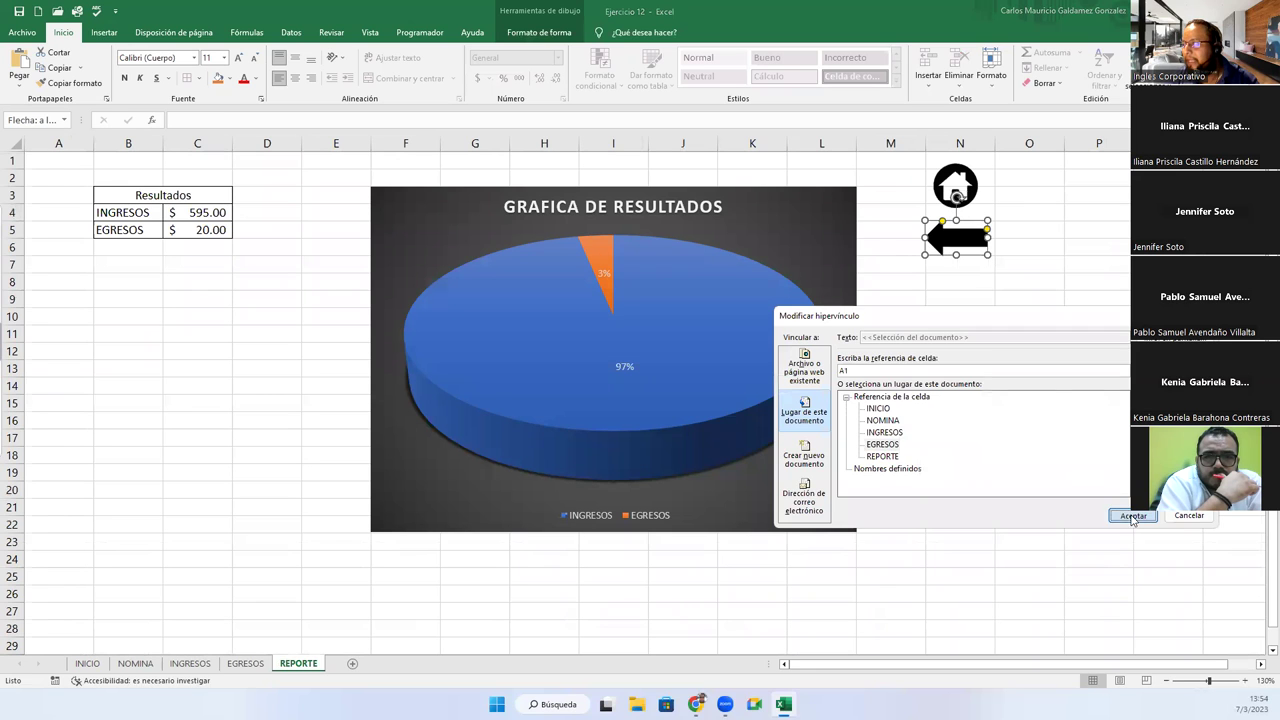
pyautogui.click(931, 348)
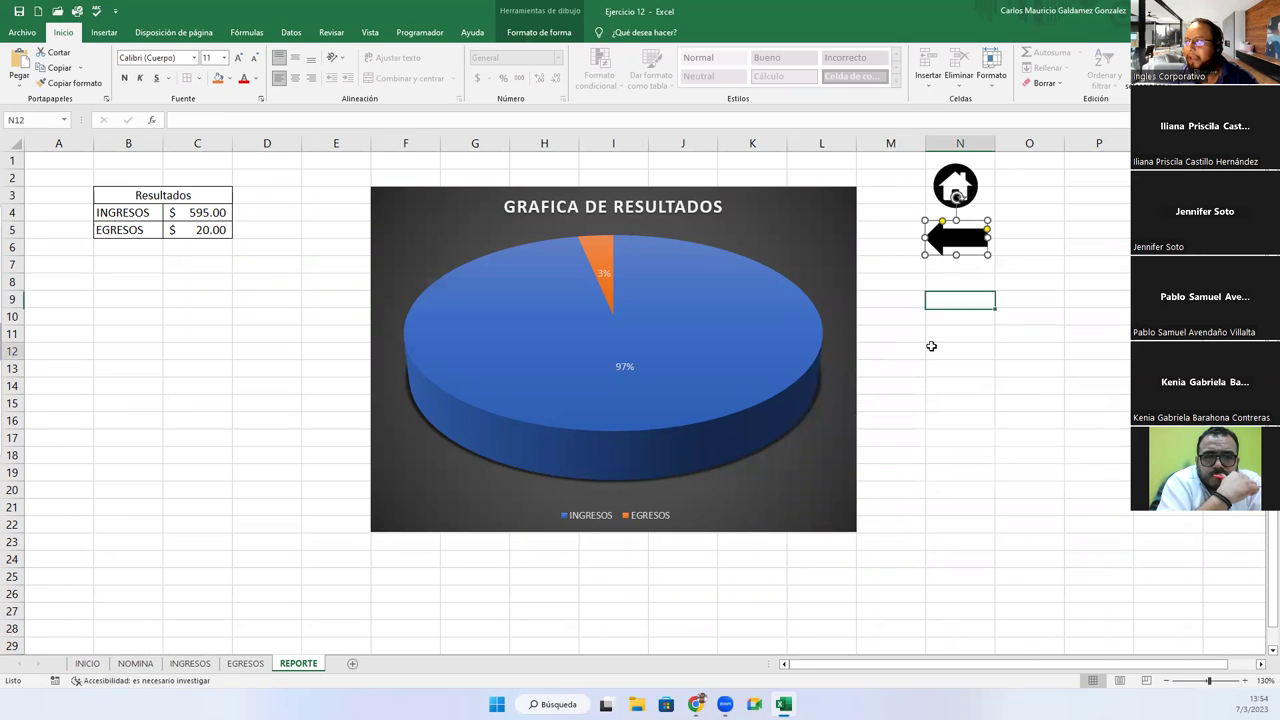
pyautogui.click(957, 192)
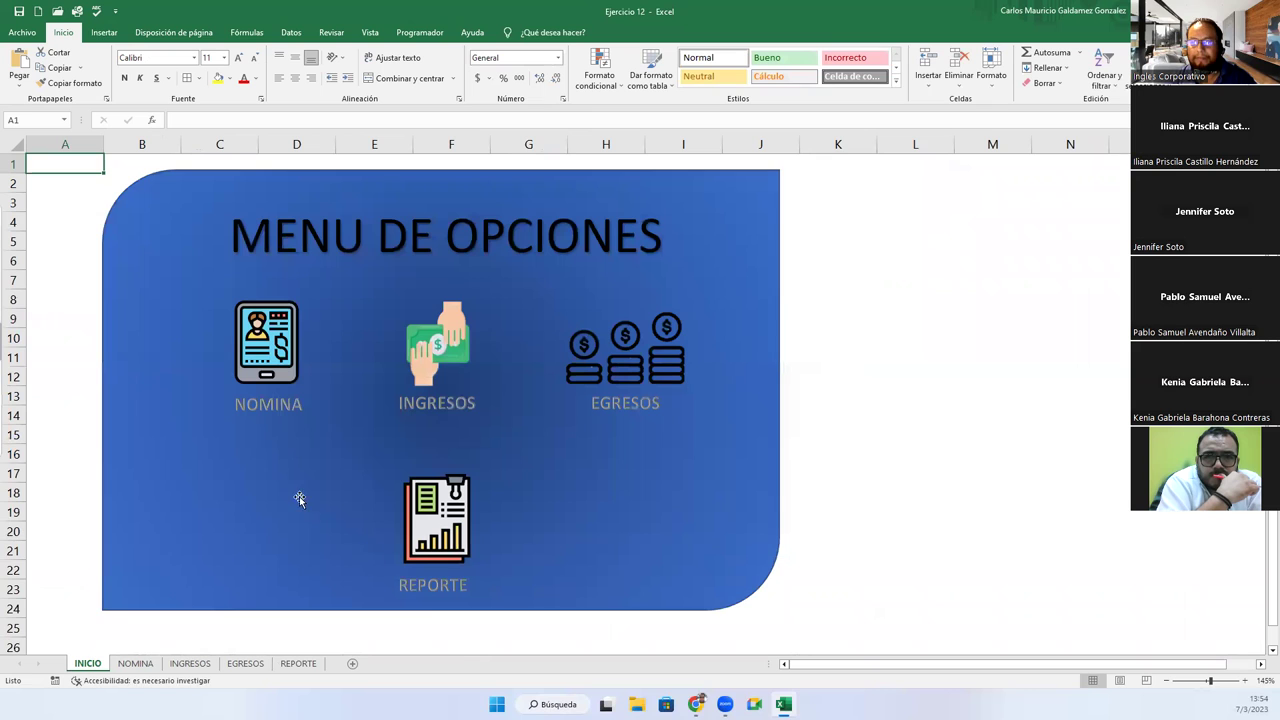
pyautogui.click(258, 348)
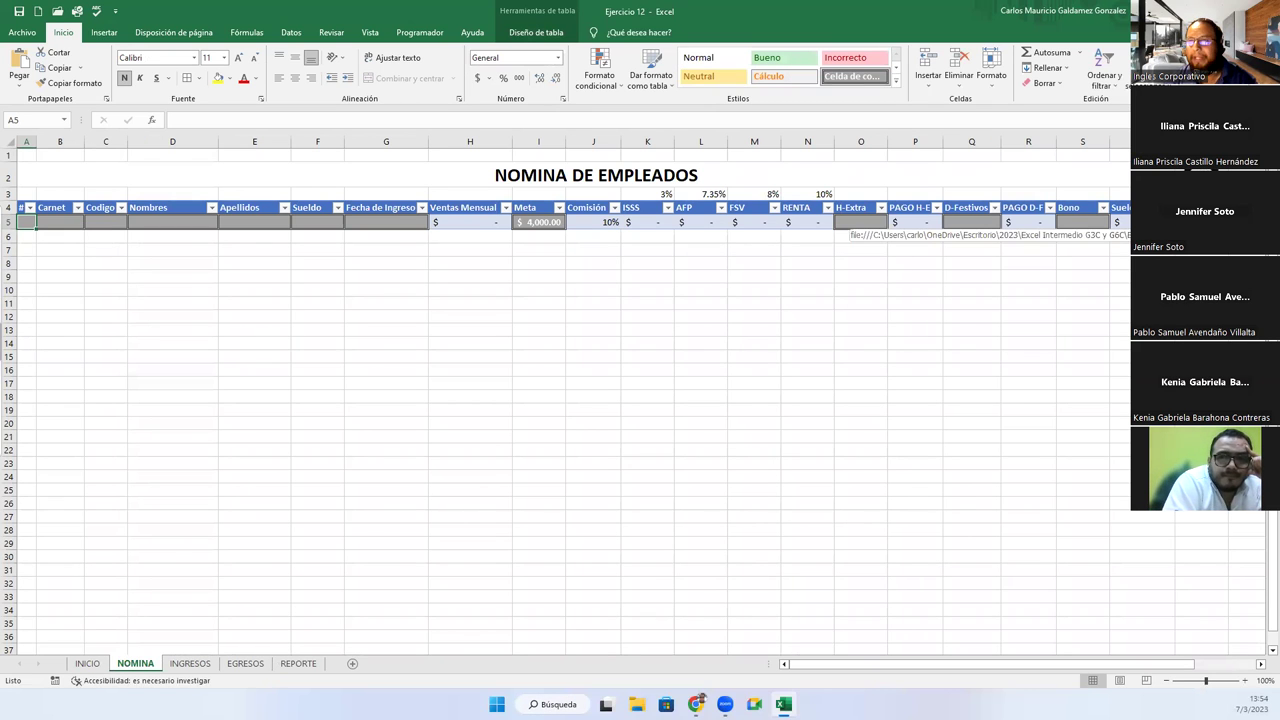
pyautogui.hotkey('ctrl', 'pagedown')
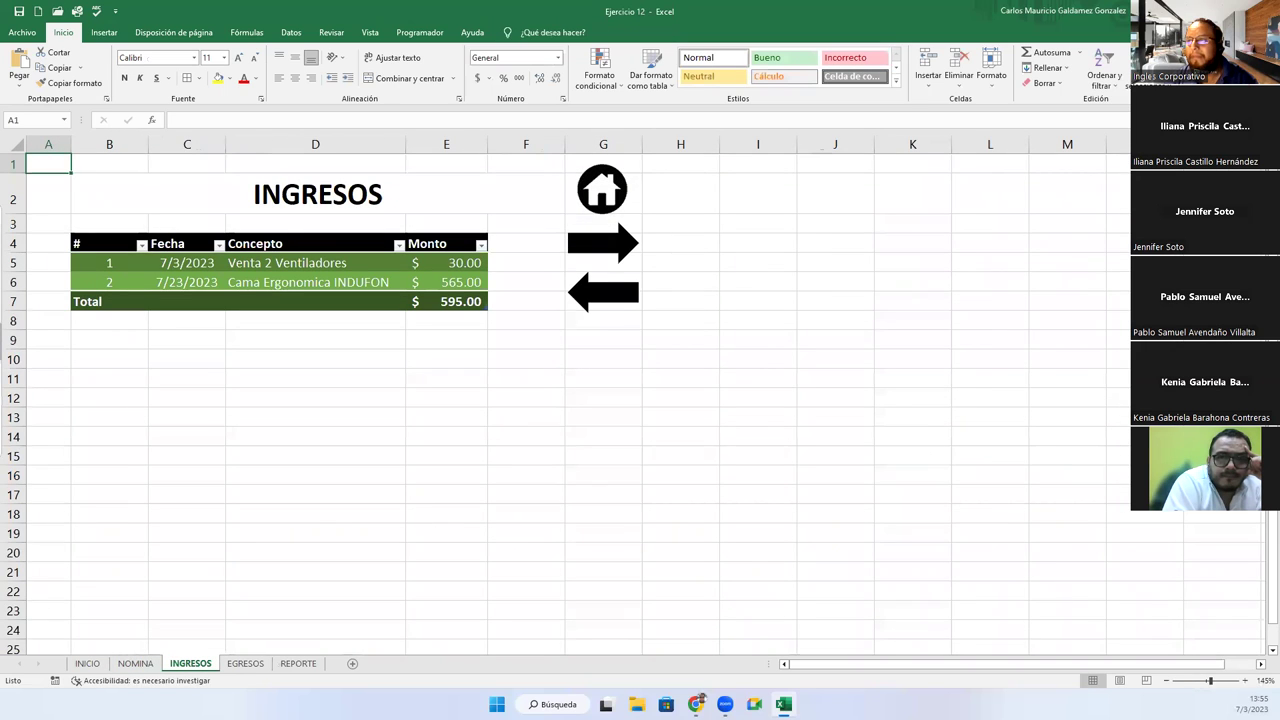
pyautogui.click(603, 258)
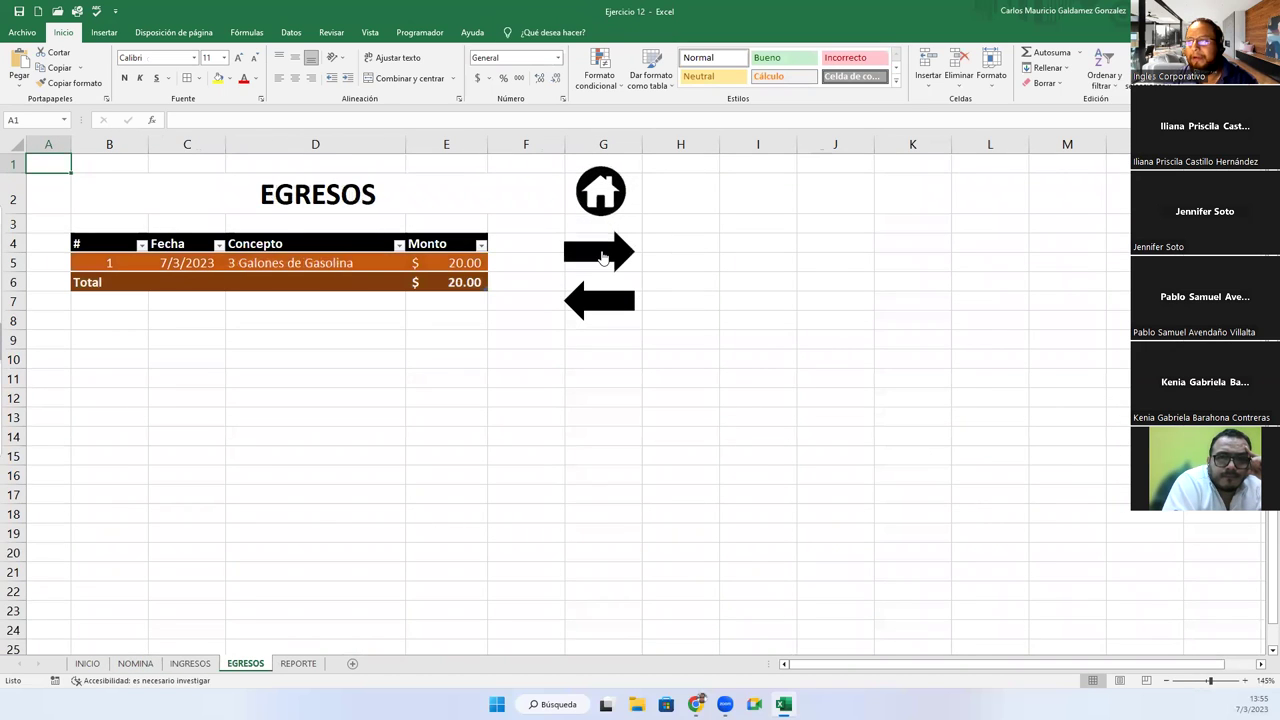
pyautogui.click(601, 250)
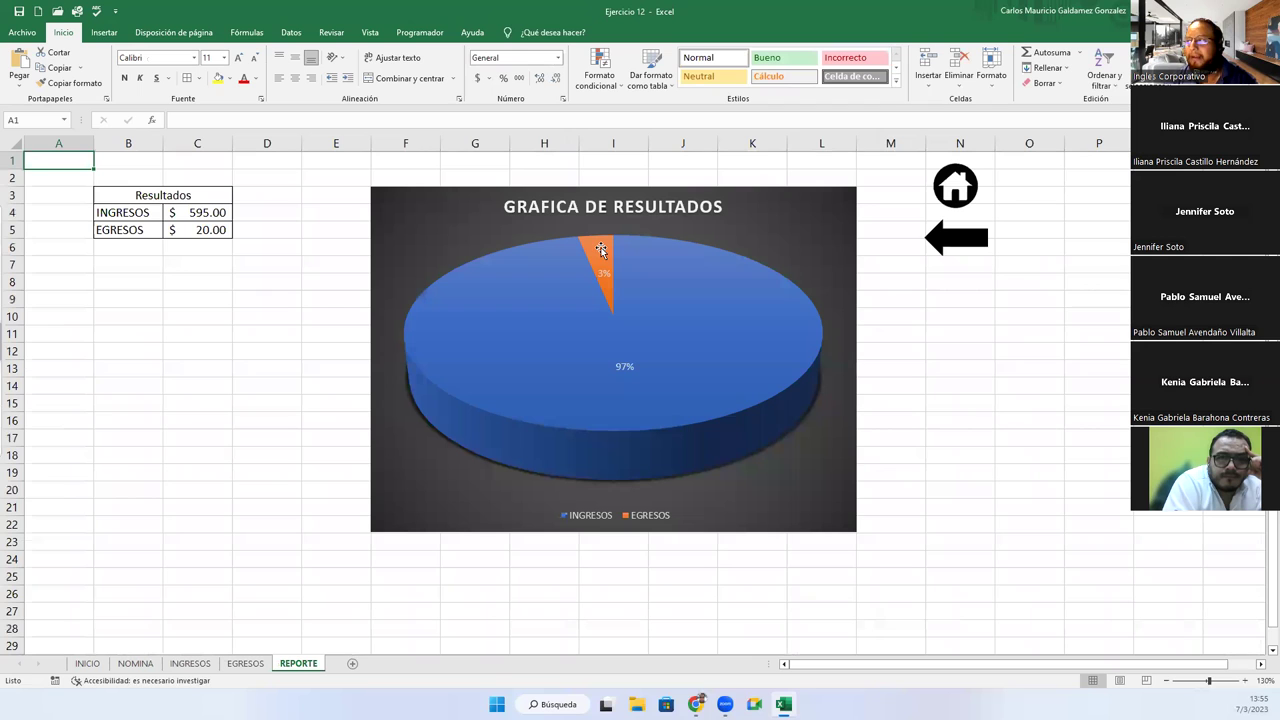
pyautogui.click(943, 248)
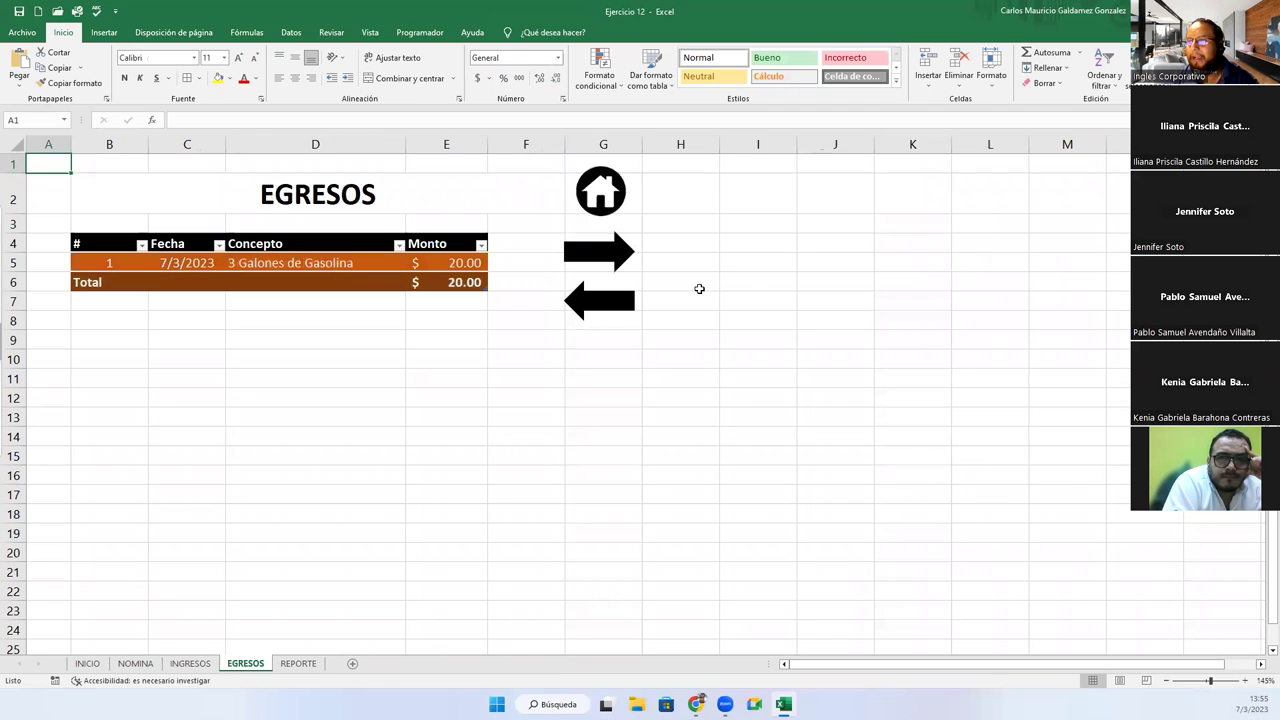
pyautogui.click(604, 312)
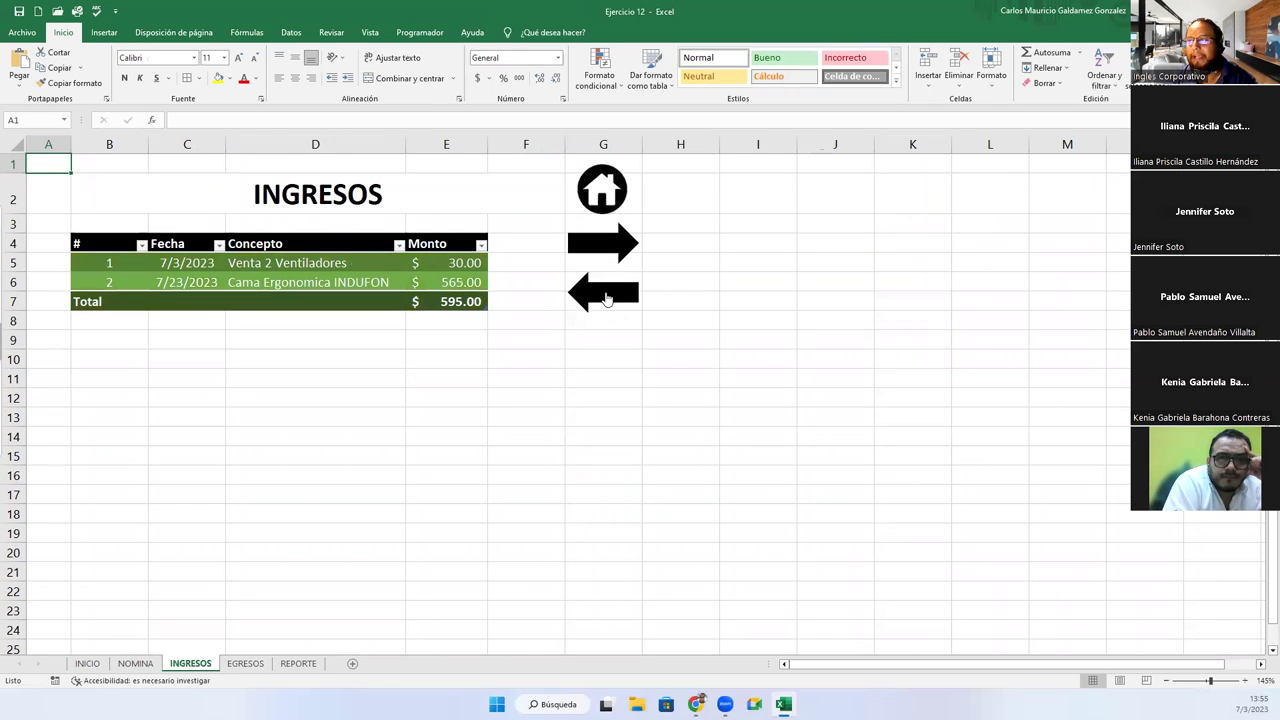
pyautogui.click(605, 298)
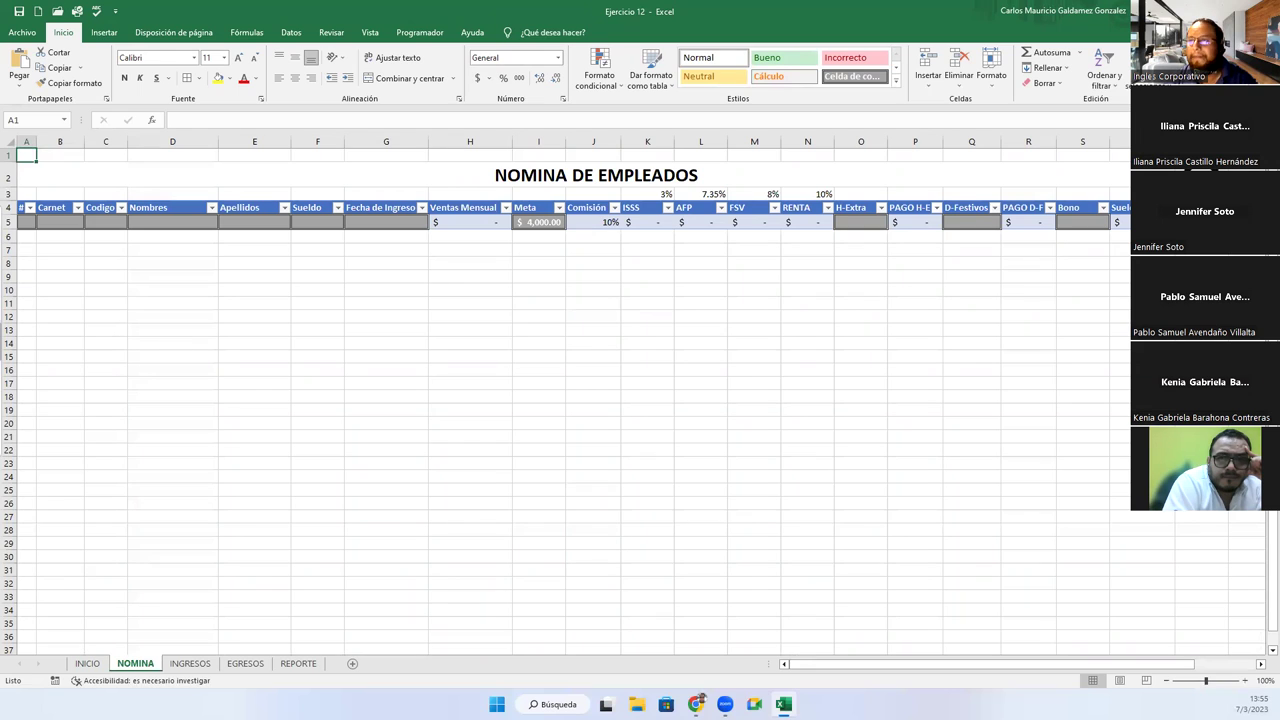
pyautogui.hotkey('ctrl', 'pageup')
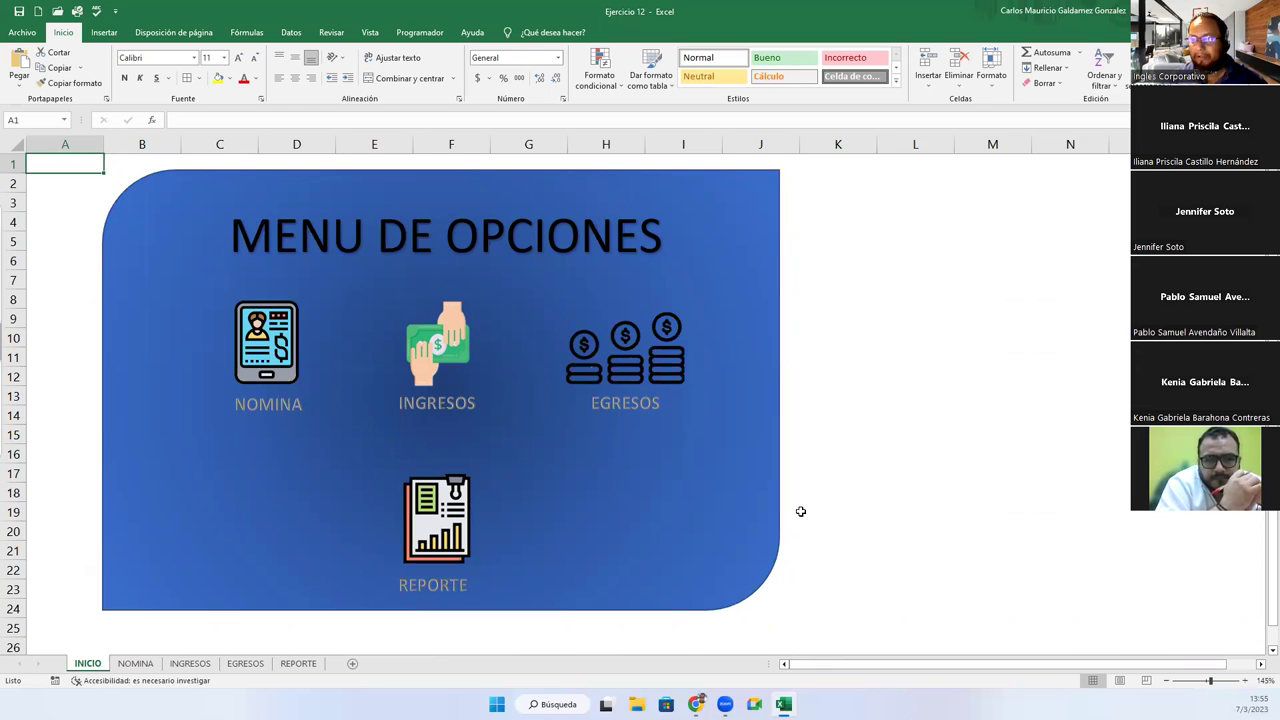
pyautogui.click(135, 663)
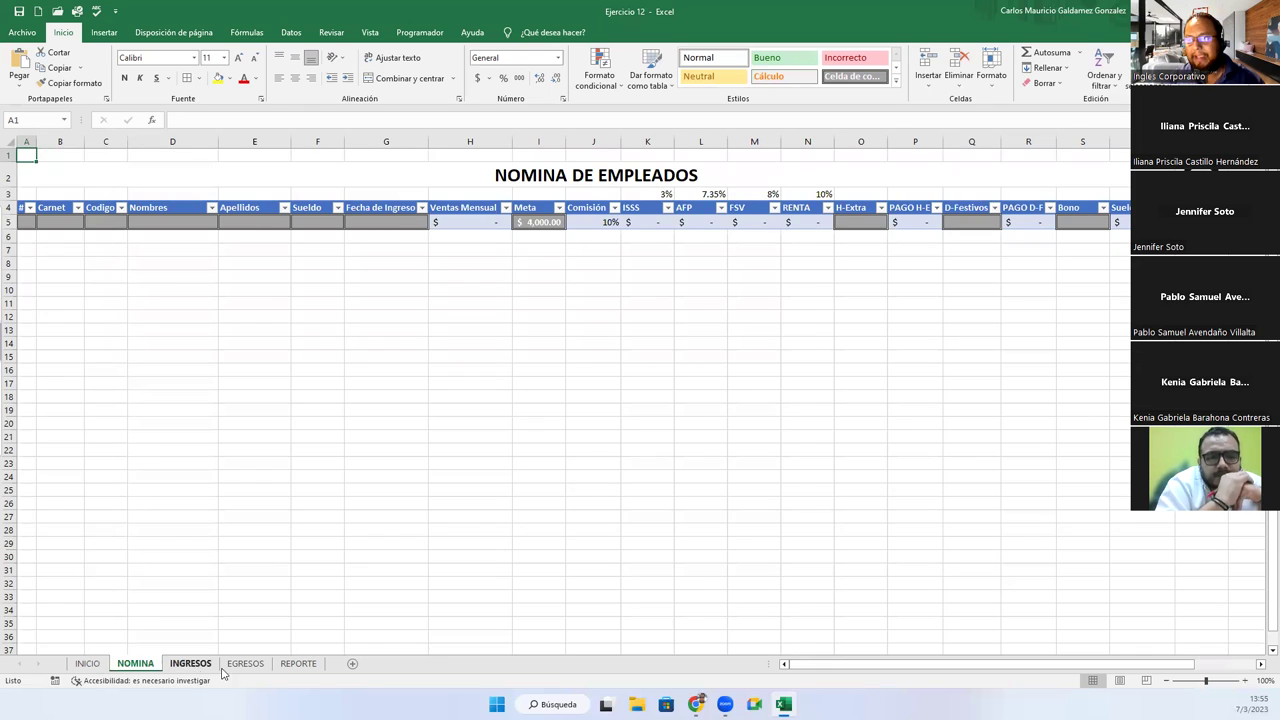
pyautogui.click(190, 663)
pyautogui.click(245, 663)
pyautogui.click(310, 666)
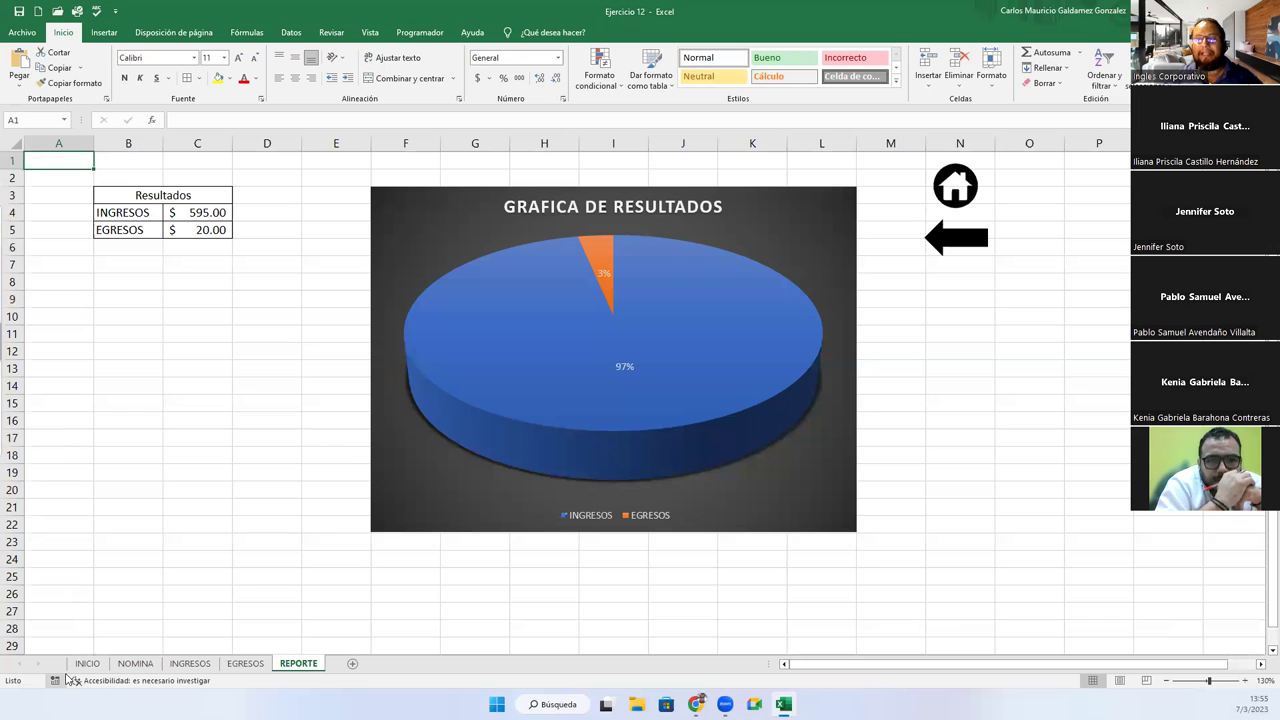
pyautogui.click(80, 667)
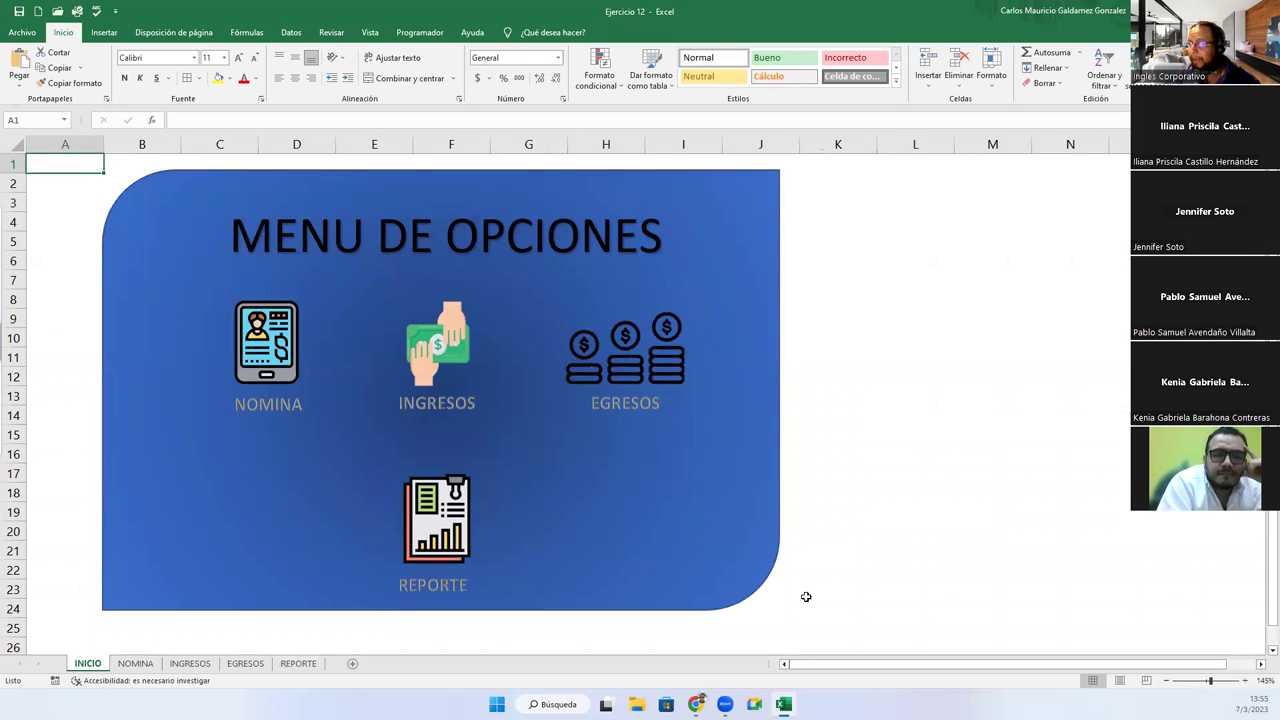
pyautogui.click(834, 362)
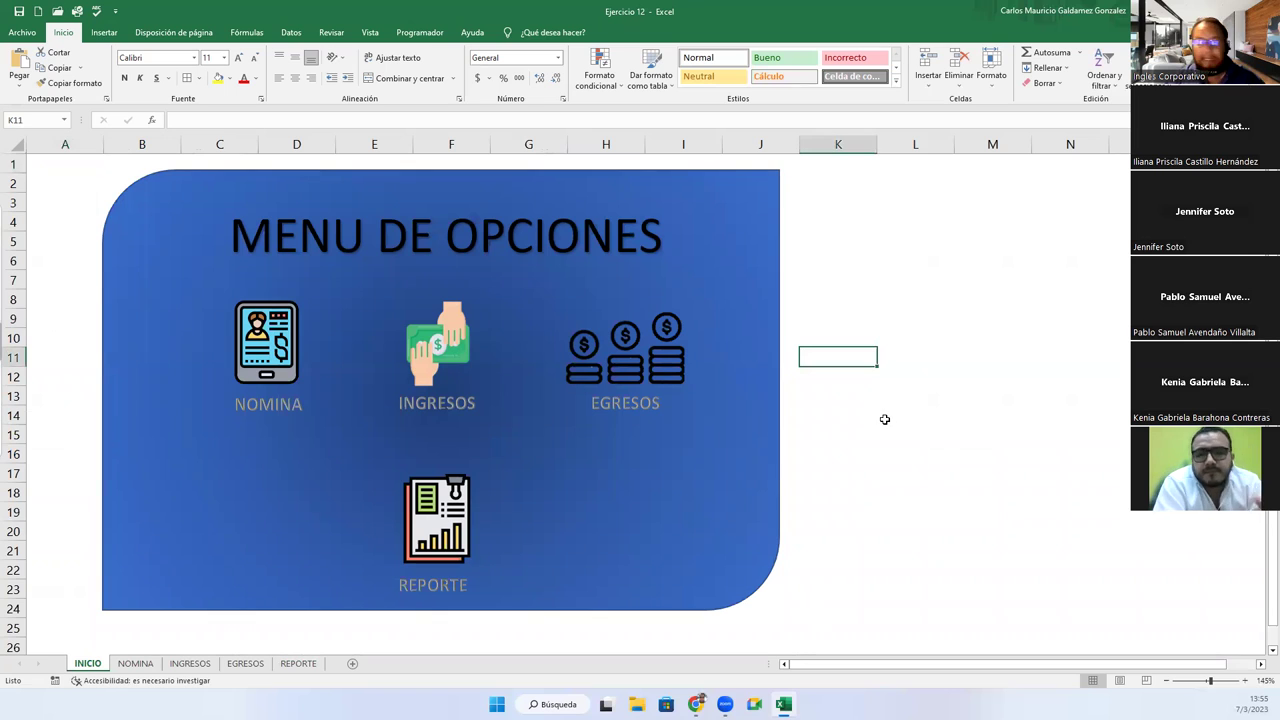
pyautogui.write('i')
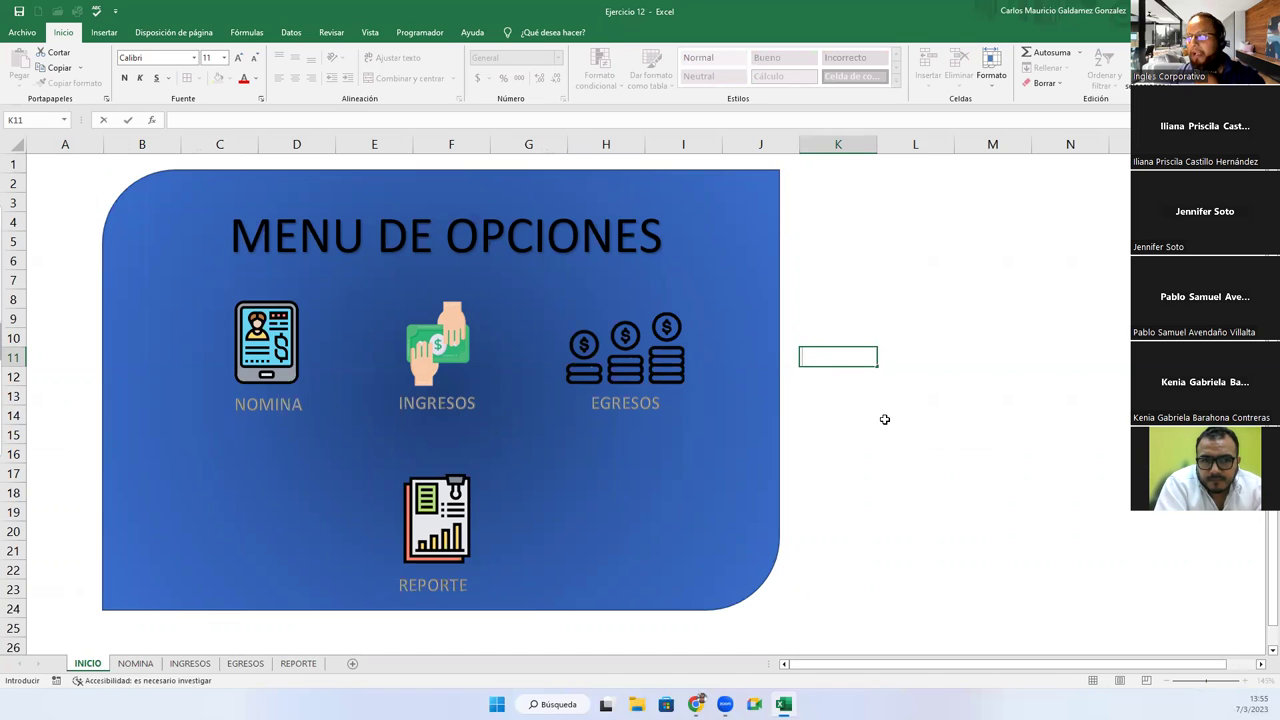
# Enter 'Sistema Web' in K11, correcting its mistyped last letter.
pyautogui.press('Escape')
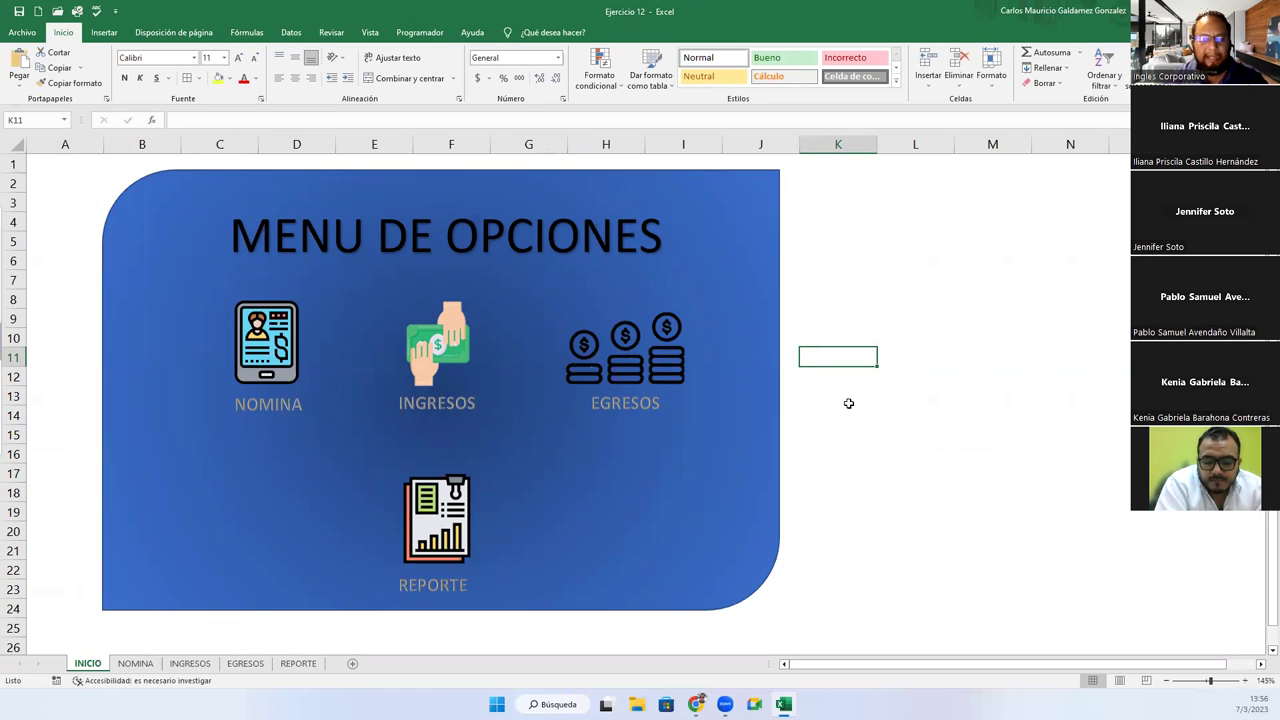
pyautogui.write('Sistema')
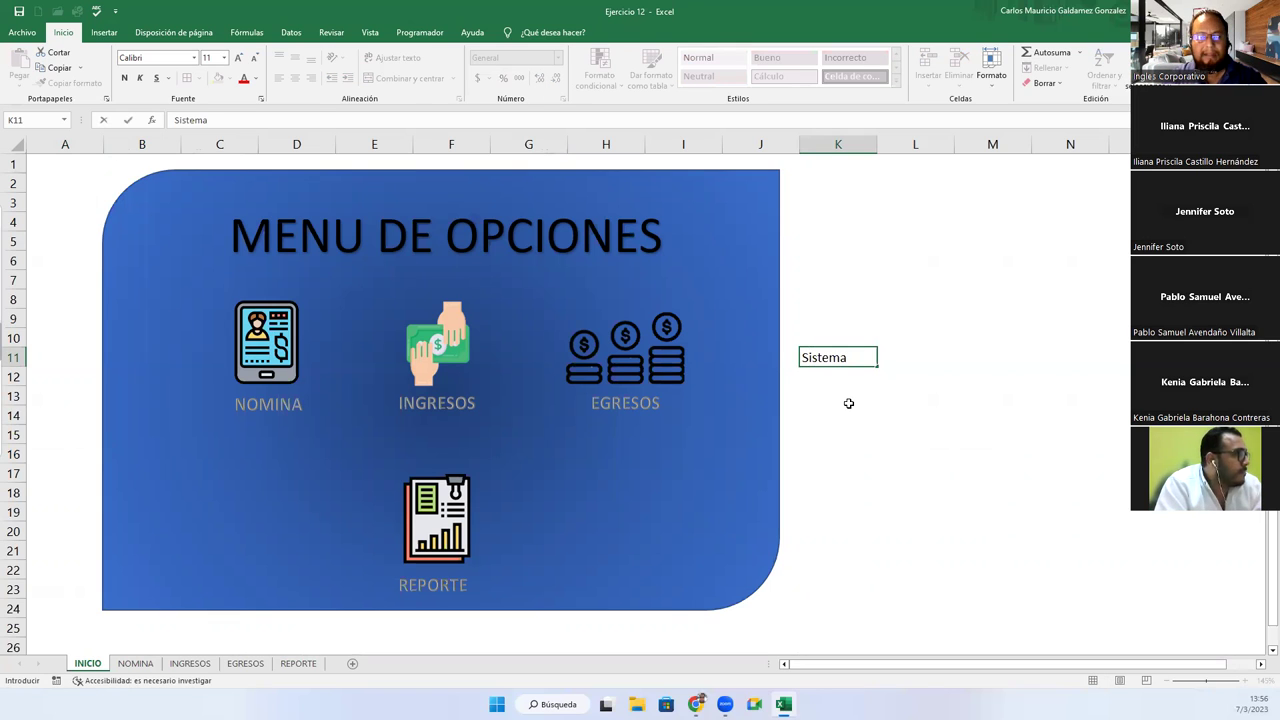
pyautogui.write(' Wen')
pyautogui.press('Return')
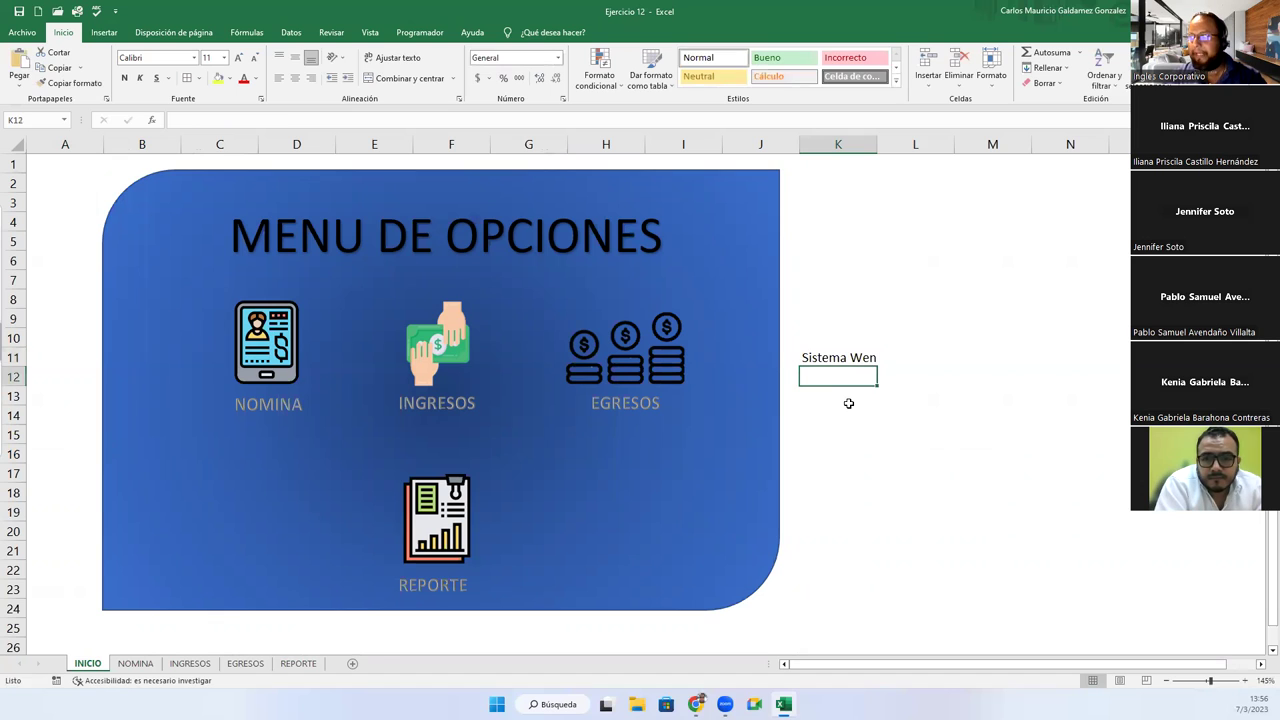
pyautogui.press('Up')
pyautogui.press('F2')
pyautogui.press('BackSpace')
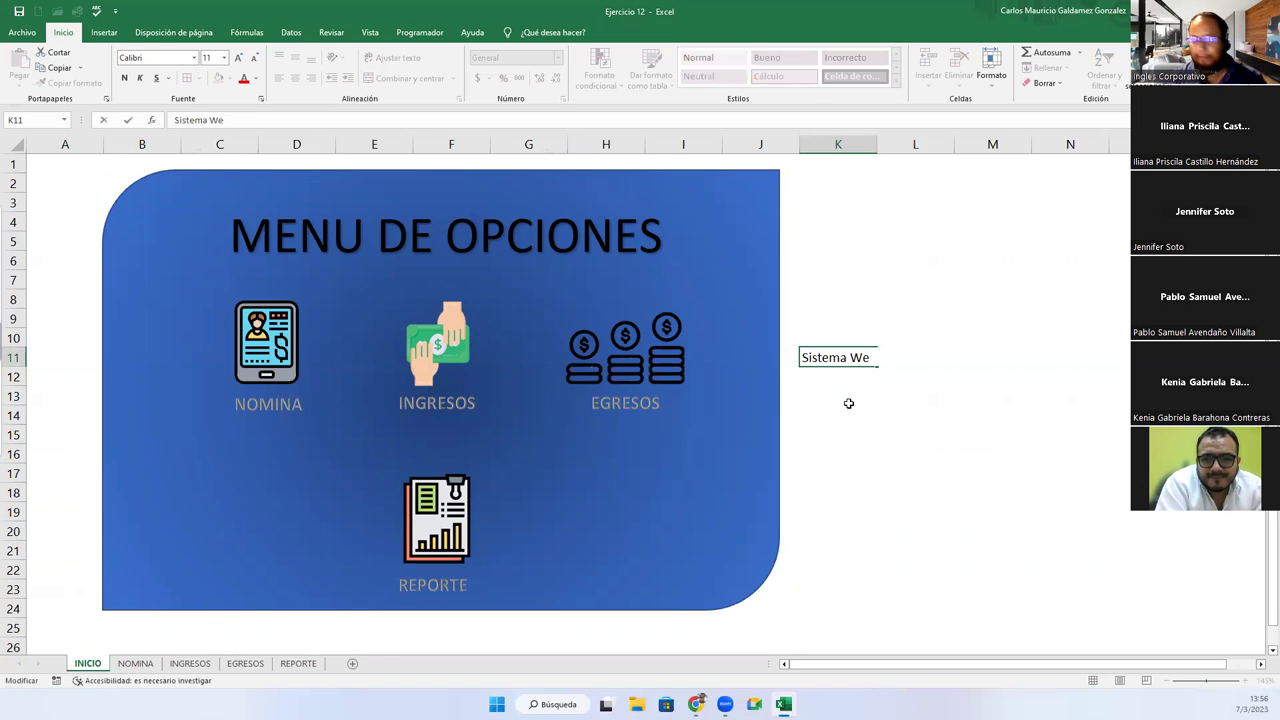
pyautogui.write('b')
pyautogui.press('Return')
# Type the heading 'Enlace:' in cell K10.
pyautogui.click(843, 339)
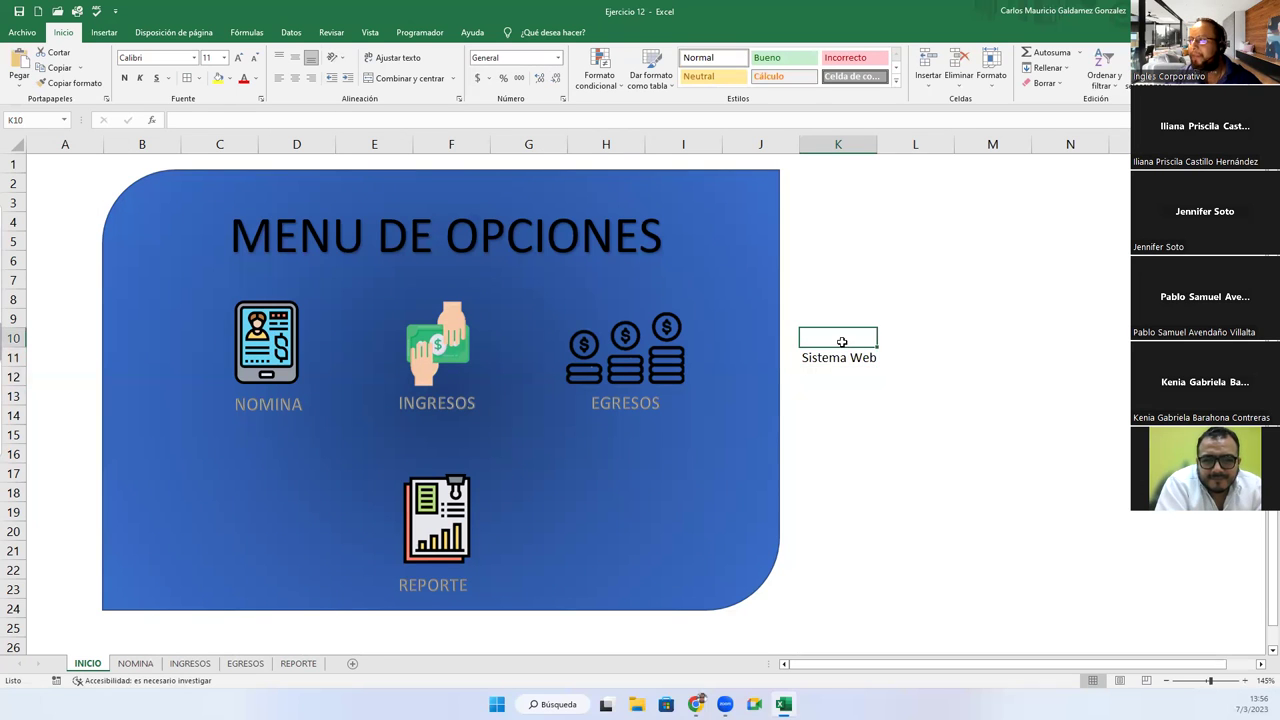
pyautogui.write('Enlace:')
pyautogui.press('Return')
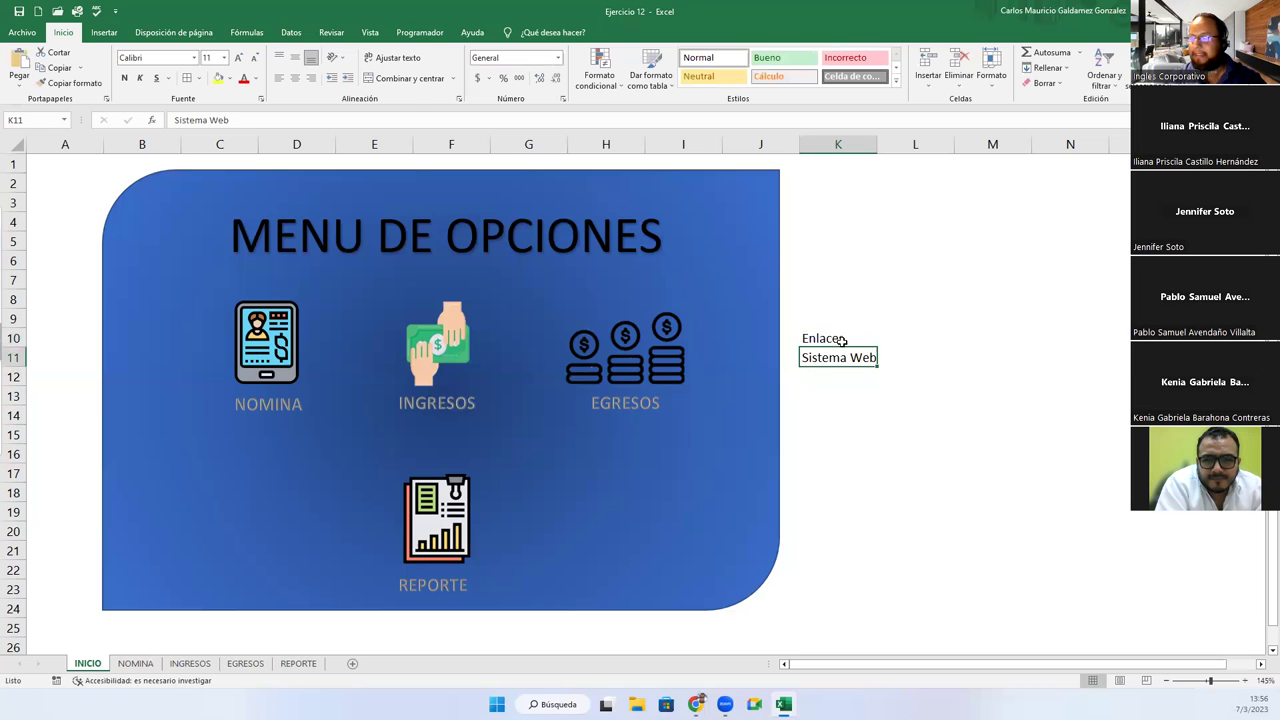
# Open the Insert Hyperlink dialog for the Sistema Web cell, set to a web page or file.
pyautogui.rightClick(838, 357)
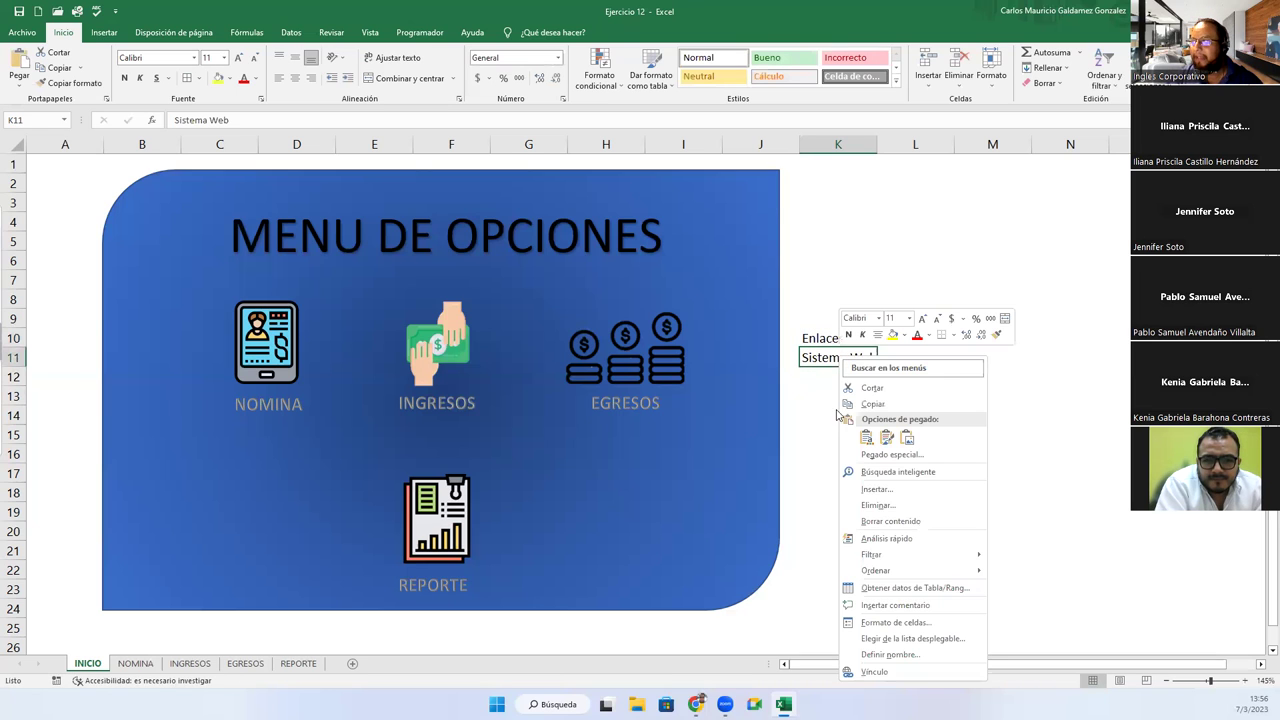
pyautogui.click(886, 671)
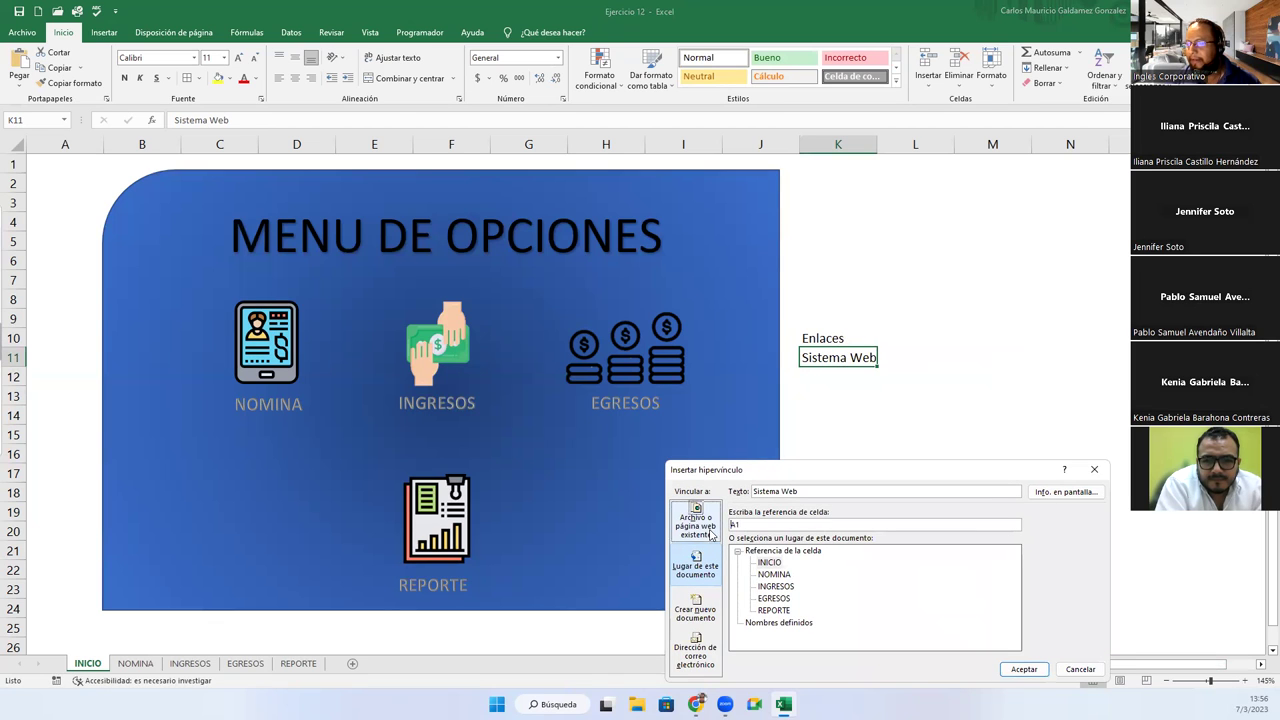
pyautogui.click(696, 522)
pyautogui.write('http://www.google.com/')
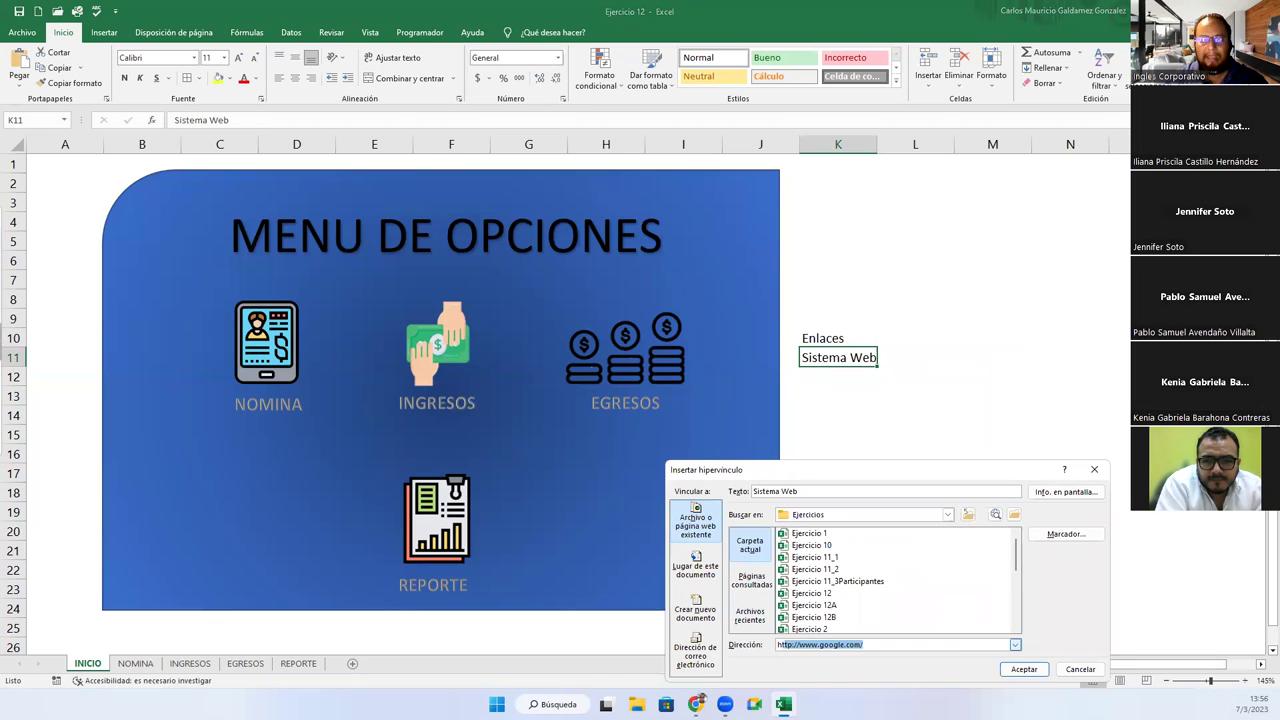
pyautogui.write('://www.go')
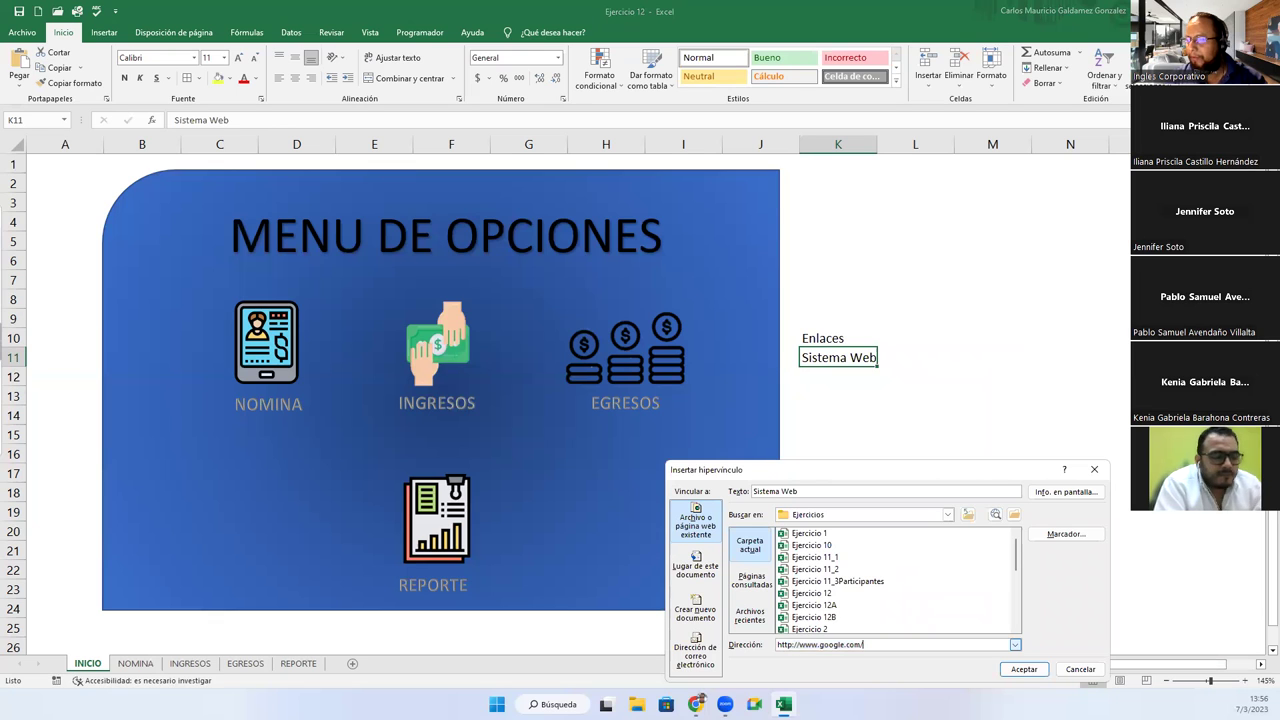
pyautogui.press('BackSpace')
pyautogui.press('BackSpace')
pyautogui.press('BackSpace')
pyautogui.write('/')
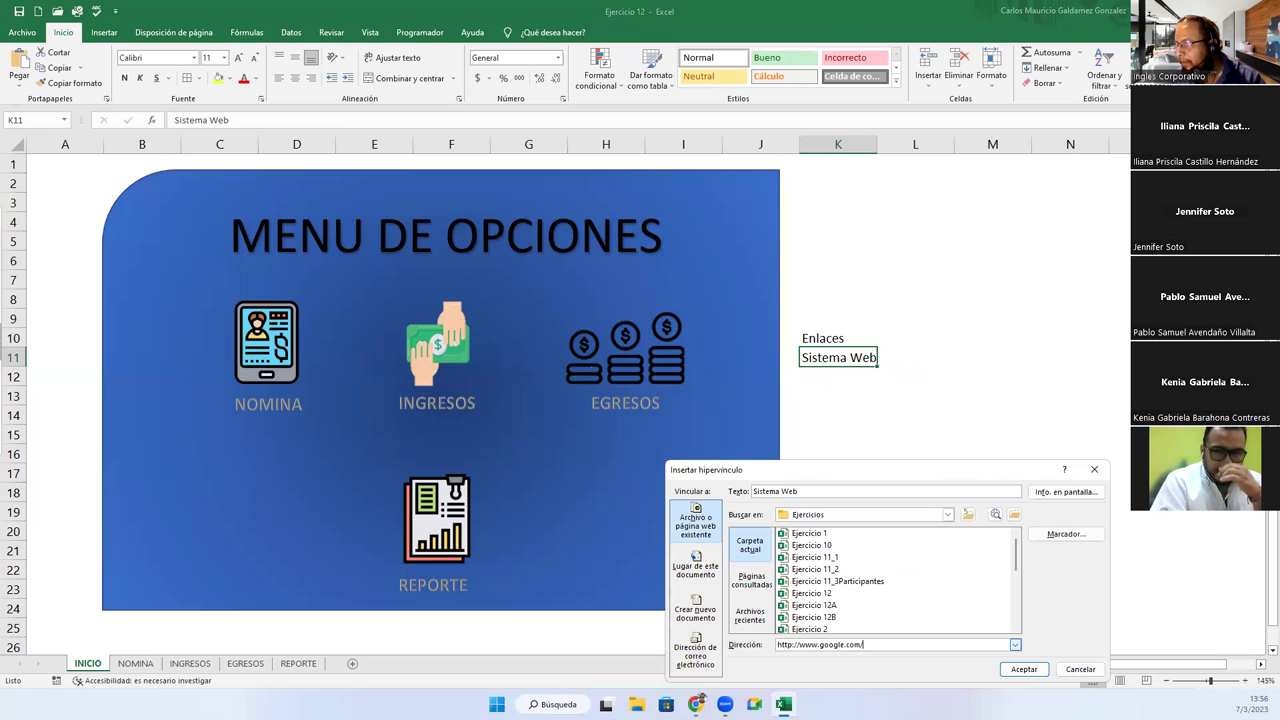
pyautogui.press('BackSpace')
pyautogui.press('BackSpace')
pyautogui.press('BackSpace')
pyautogui.press('BackSpace')
pyautogui.press('BackSpace')
pyautogui.press('BackSpace')
pyautogui.press('BackSpace')
pyautogui.press('BackSpace')
pyautogui.press('BackSpace')
pyautogui.write('aulavirtualclic')
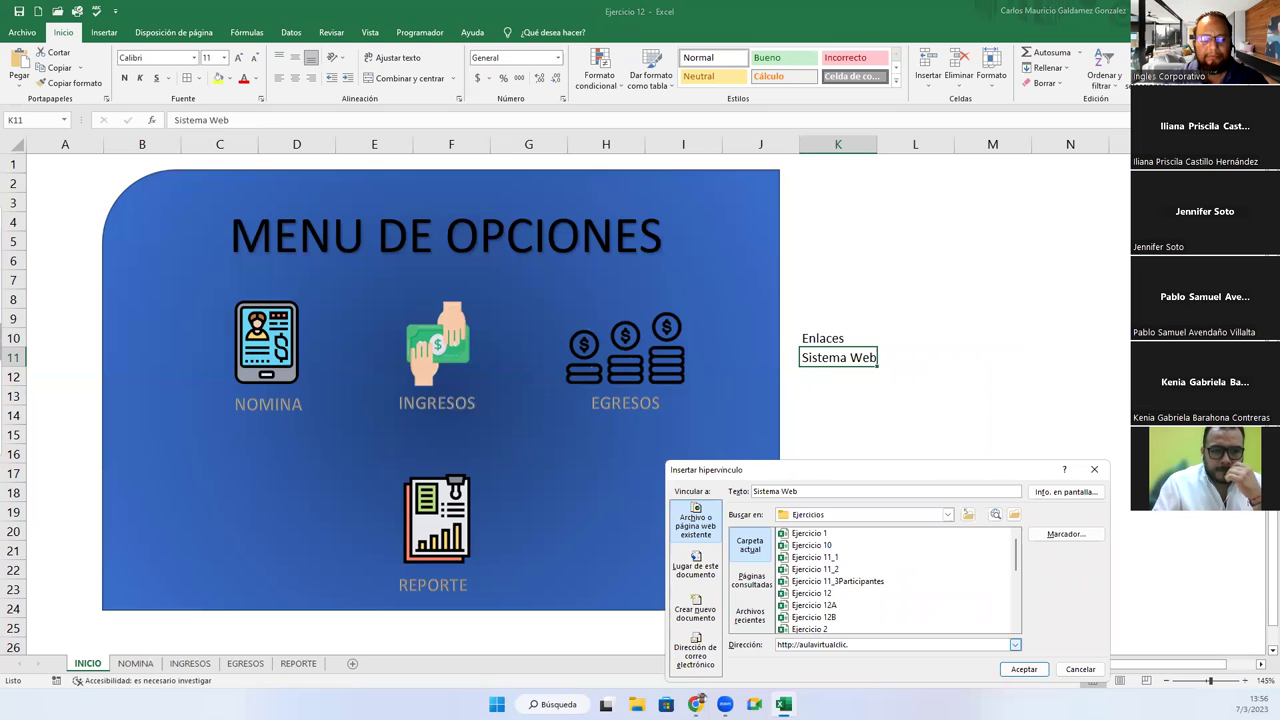
pyautogui.write('.')
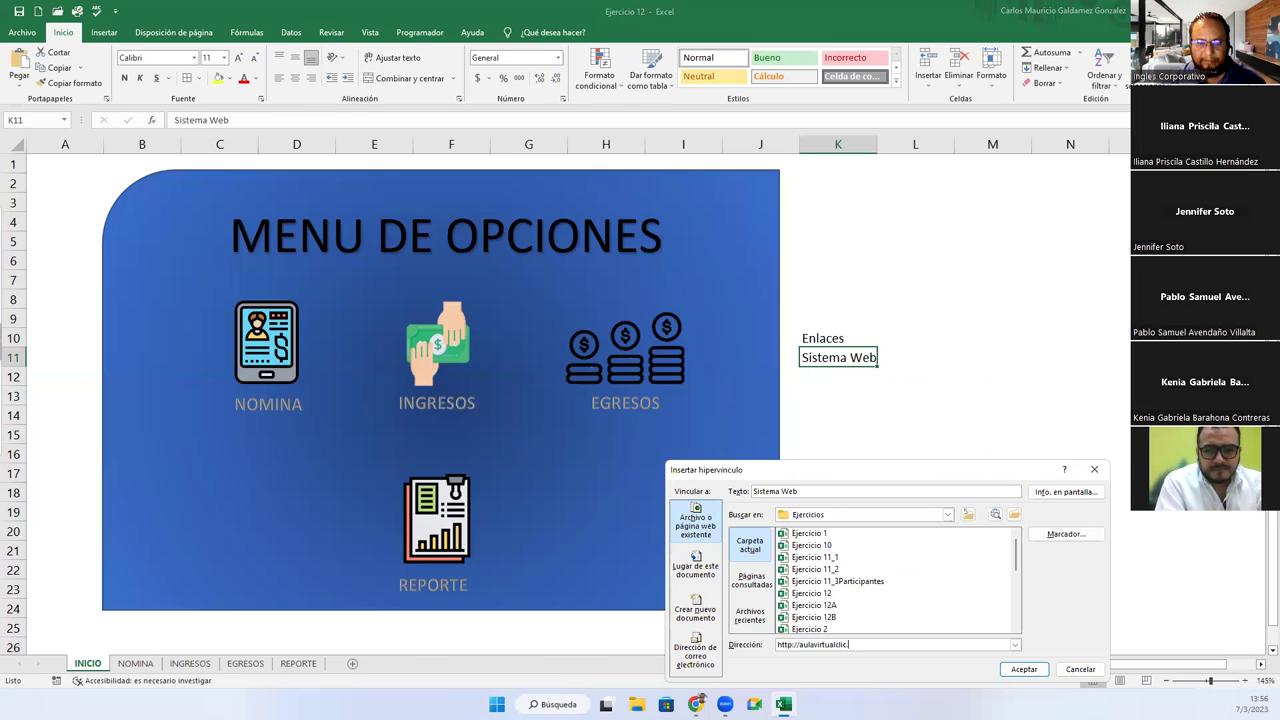
pyautogui.hotkey('alt', 'Tab')
# In a new Chrome tab, recall the aulavirtualclic.rf.gd site and add 'rf.gd/' to Excel's link address.
pyautogui.click(498, 11)
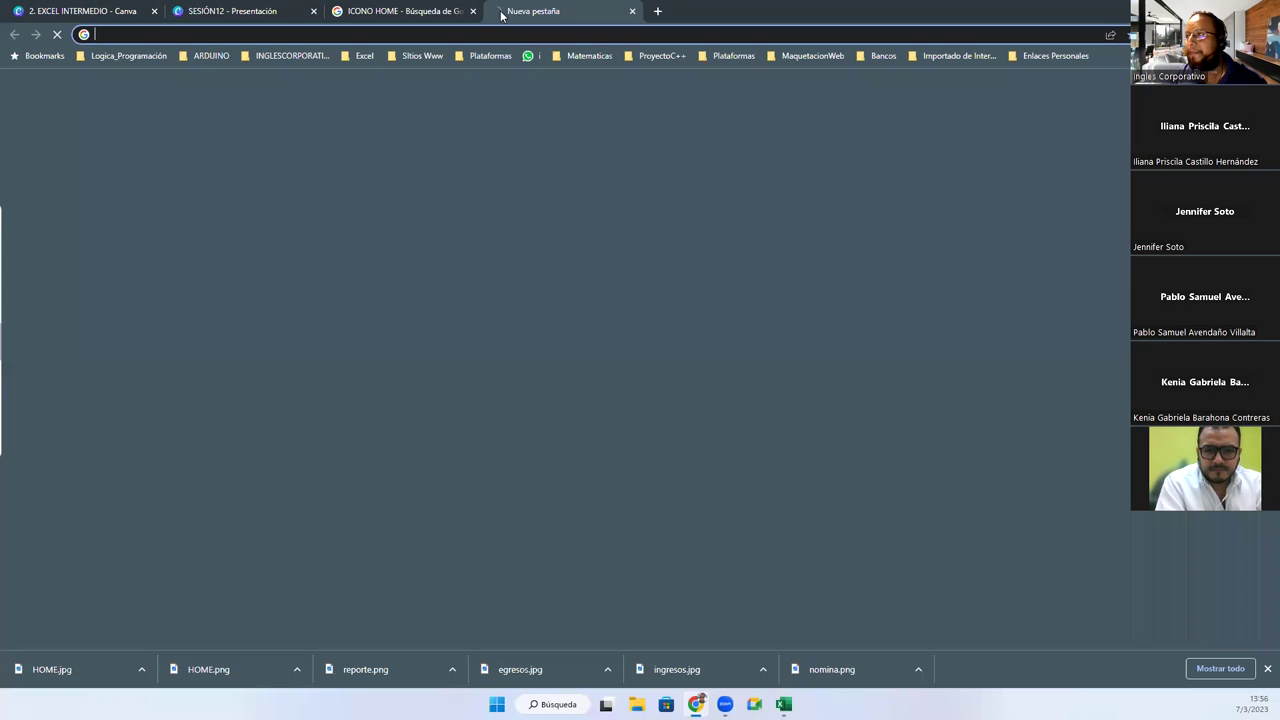
pyautogui.write('au')
pyautogui.press('Right')
pyautogui.hotkey('ctrl', 'a')
pyautogui.hotkey('alt', 'Tab')
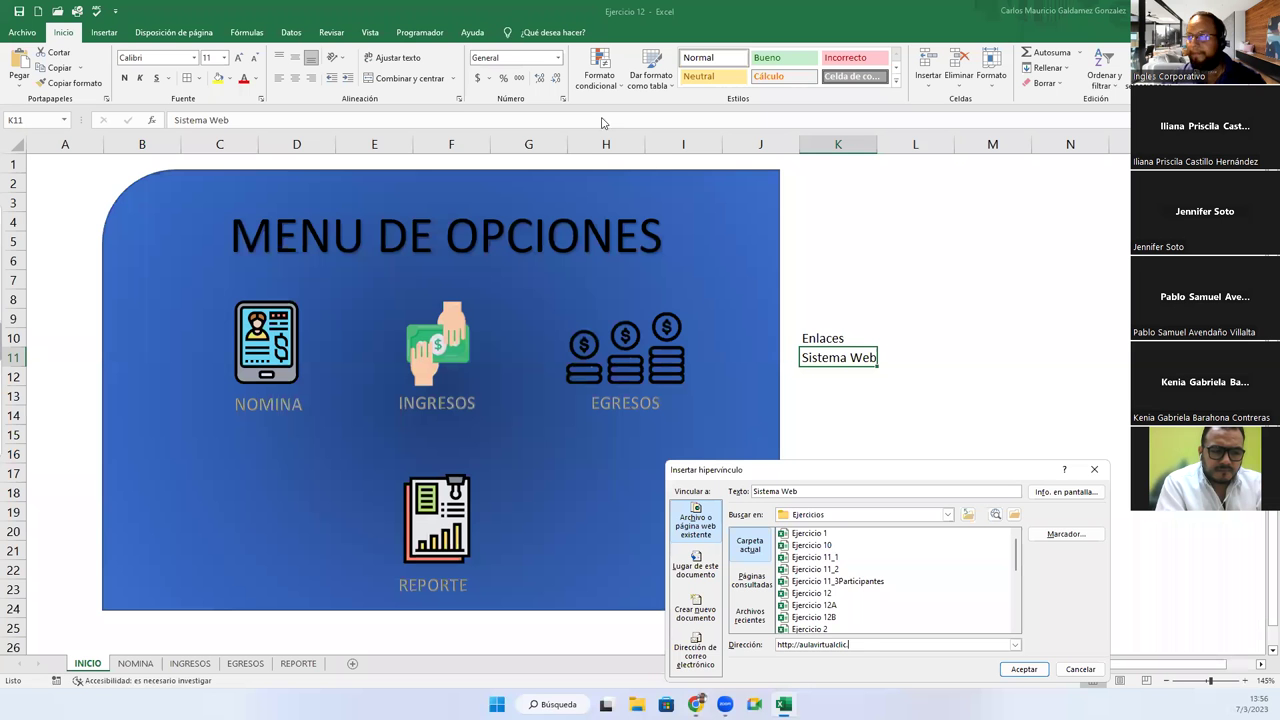
pyautogui.write('.rf.gd/')
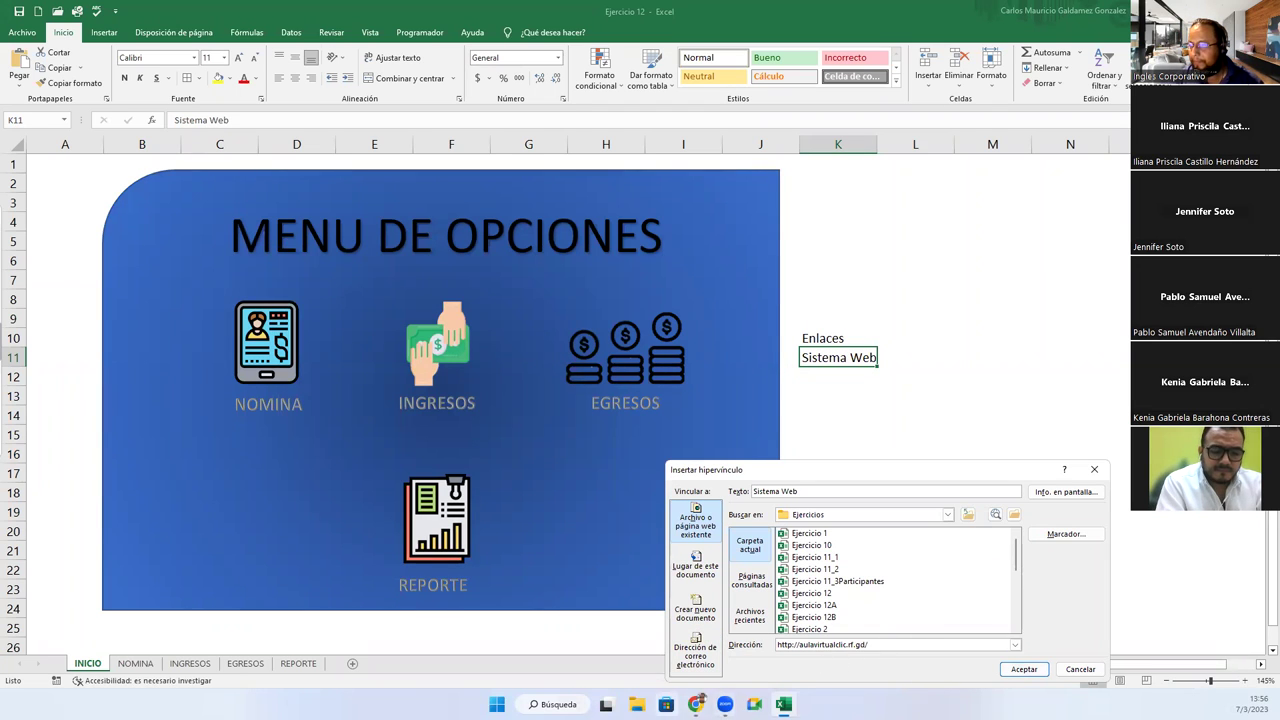
pyautogui.hotkey('alt', 'Tab')
# Load the aulavirtualclic.rf.gd/mycampus/ page and copy its full address.
pyautogui.click(186, 34)
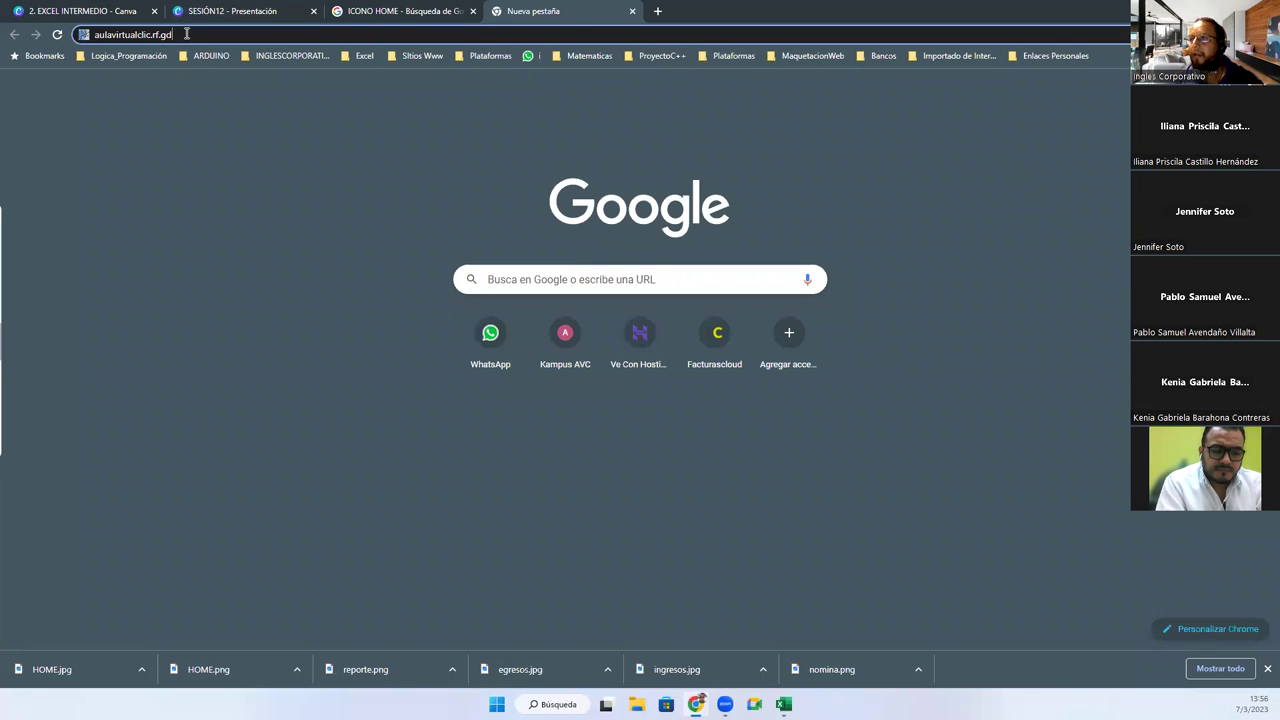
pyautogui.write('/ca')
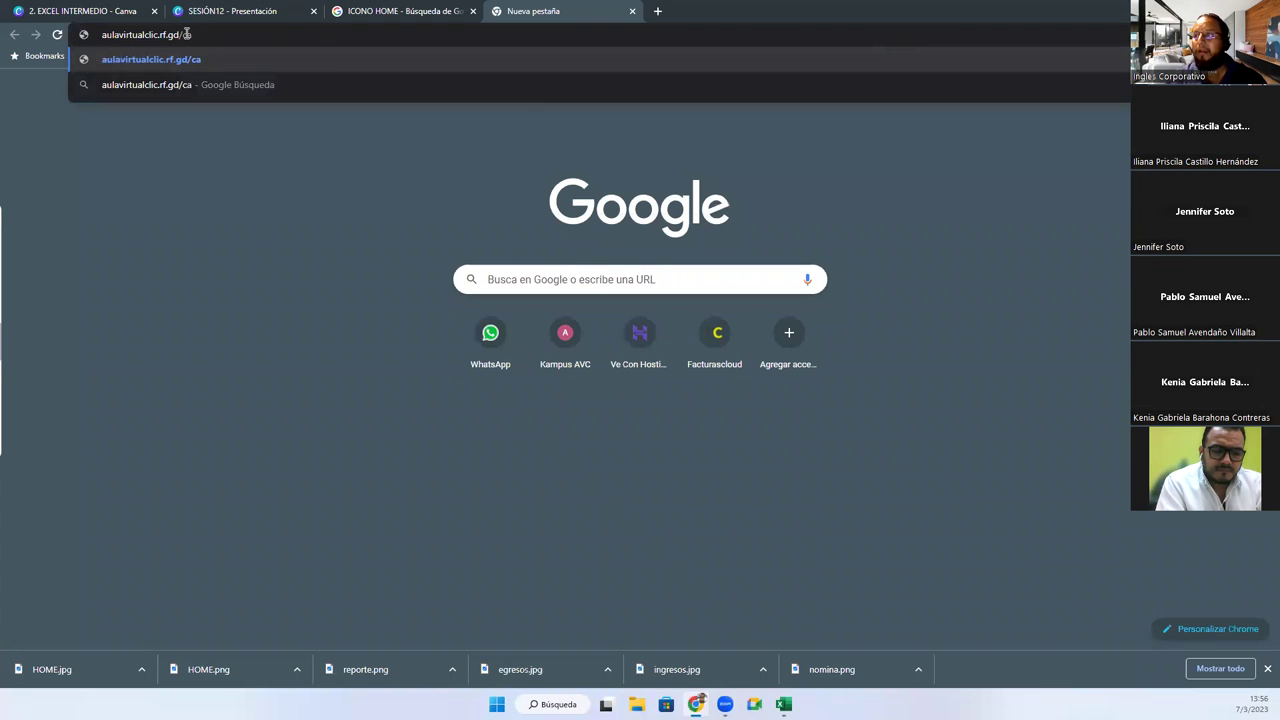
pyautogui.press('BackSpace')
pyautogui.press('BackSpace')
pyautogui.press('Down')
pyautogui.press('Down')
pyautogui.press('Down')
pyautogui.press('Up')
pyautogui.press('Return')
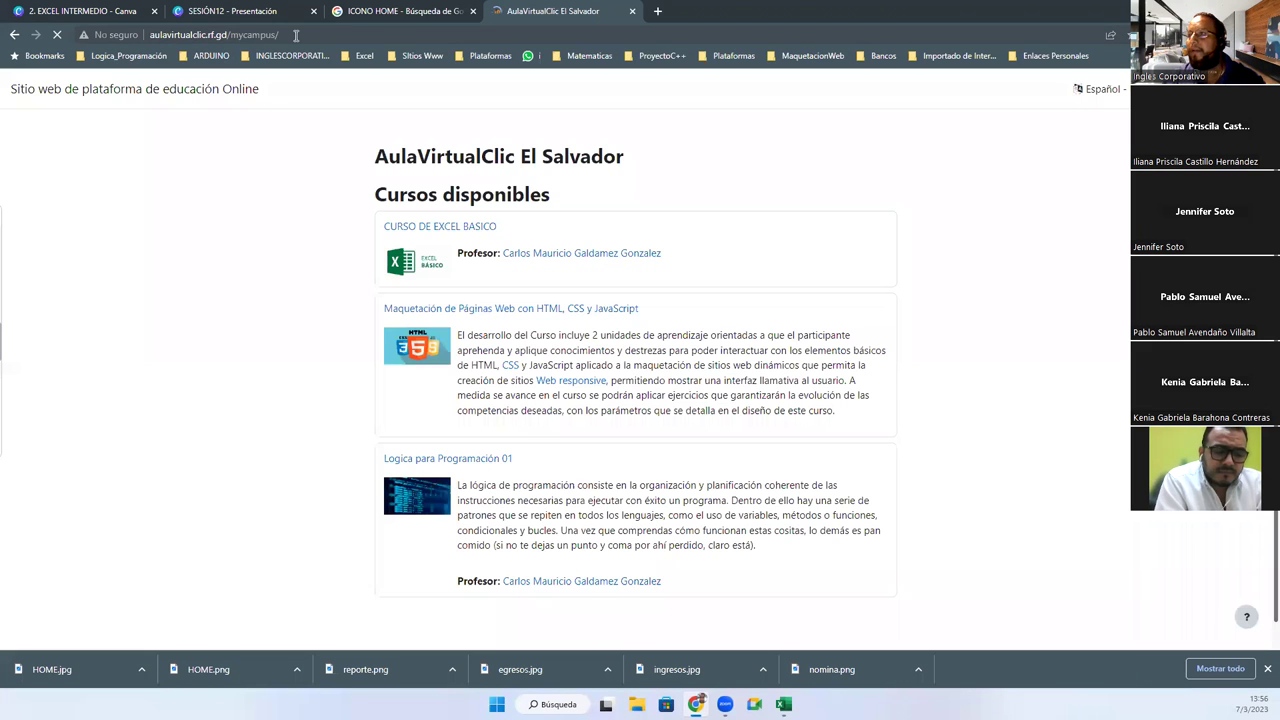
pyautogui.click(296, 35)
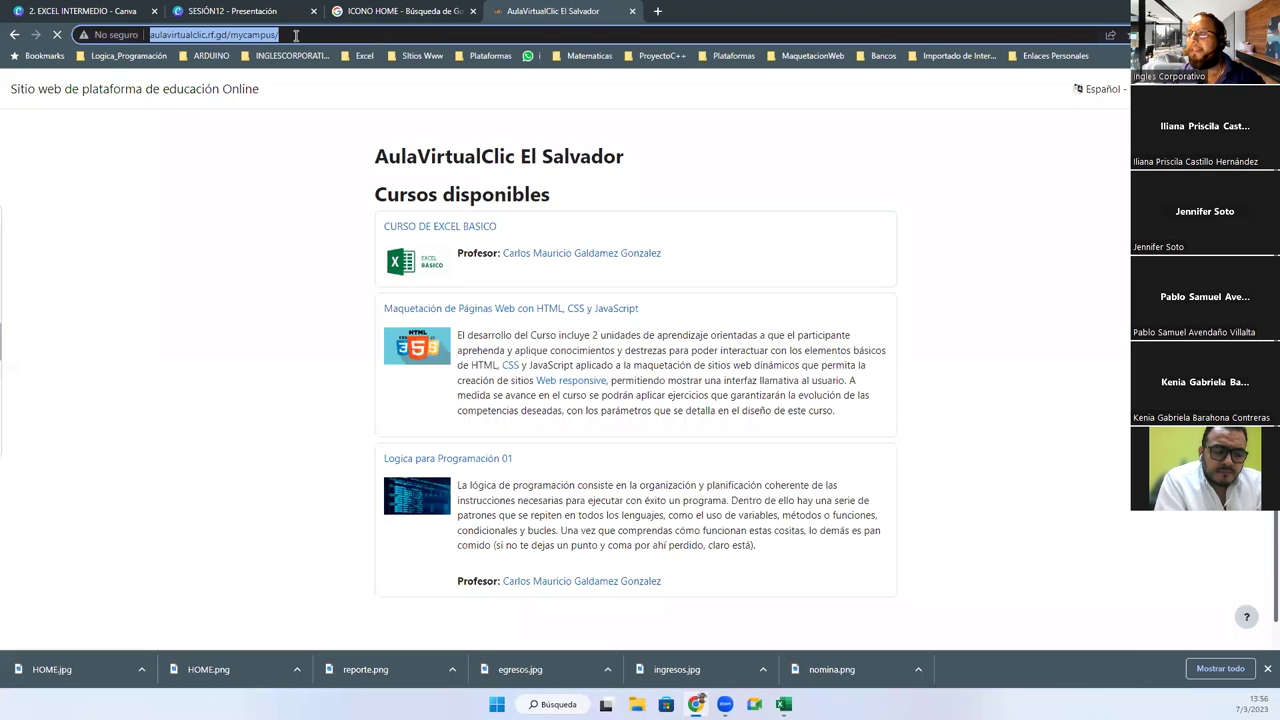
pyautogui.press('super+Down')
pyautogui.press('super+Down')
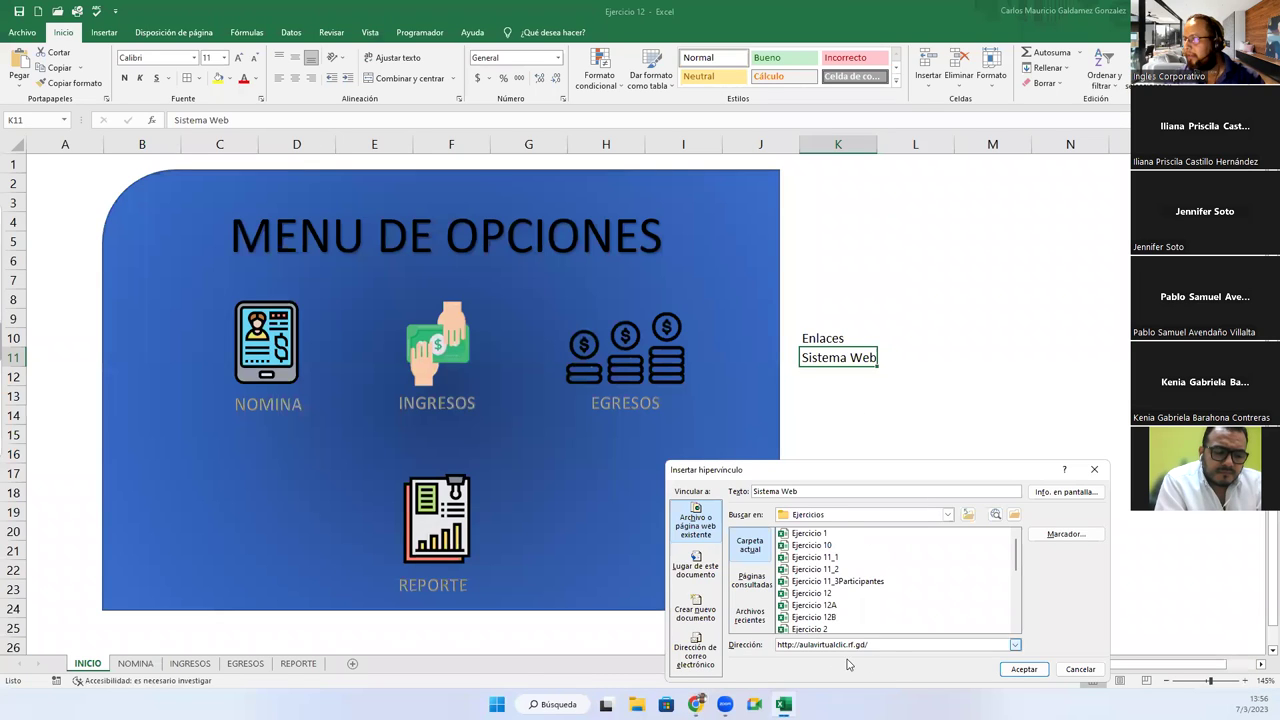
# Finish linking Sistema Web to the pasted mycampus course URL, then widen column K slightly.
pyautogui.write('http://aulavirtualclic.rf.gd/mycampus/')
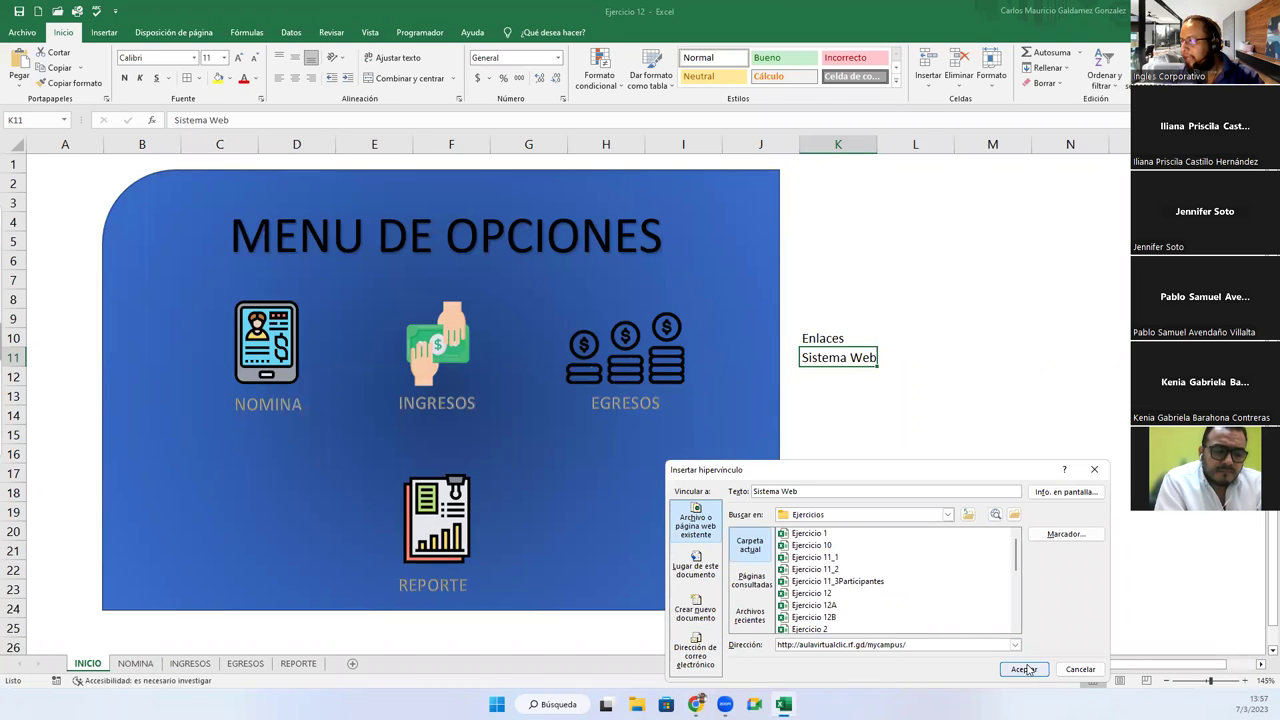
pyautogui.click(1030, 670)
pyautogui.moveTo(877, 144); pyautogui.dragTo(885, 144)
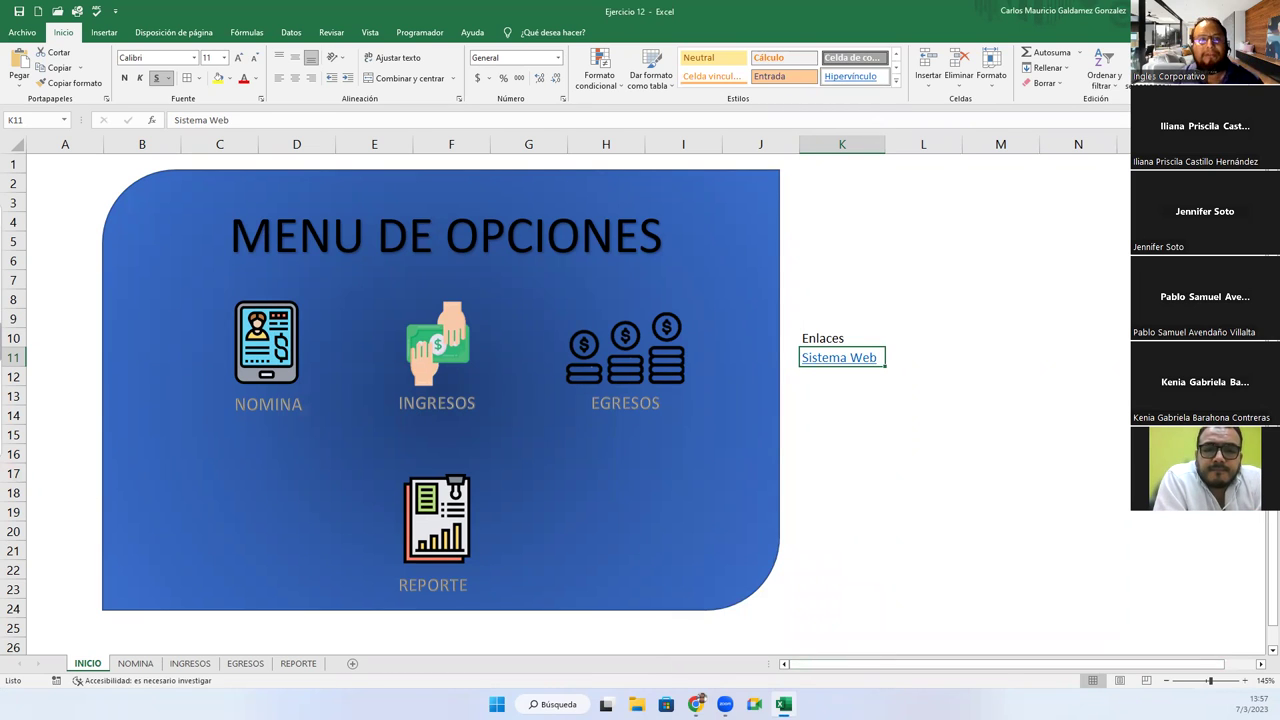
# Enter 'Abrir archivo WinRar' in cell K12 below Sistema Web.
pyautogui.click(814, 377)
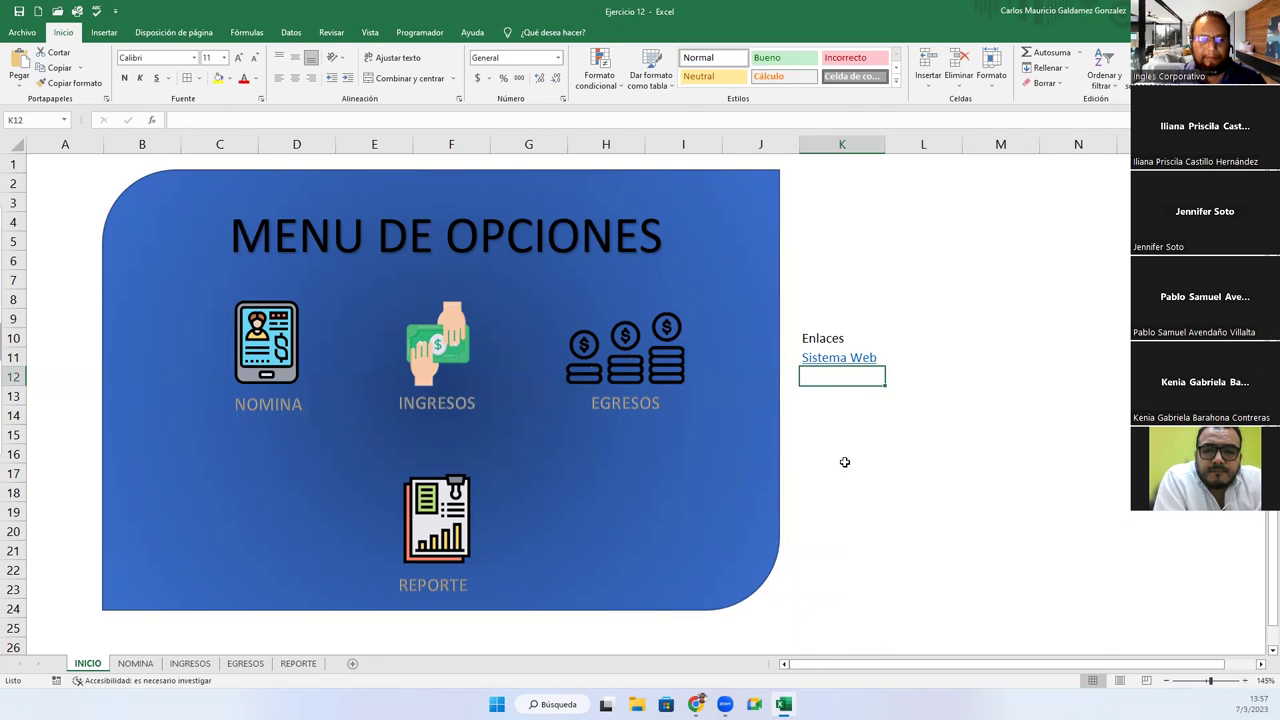
pyautogui.write('Abrir archivo WinR')
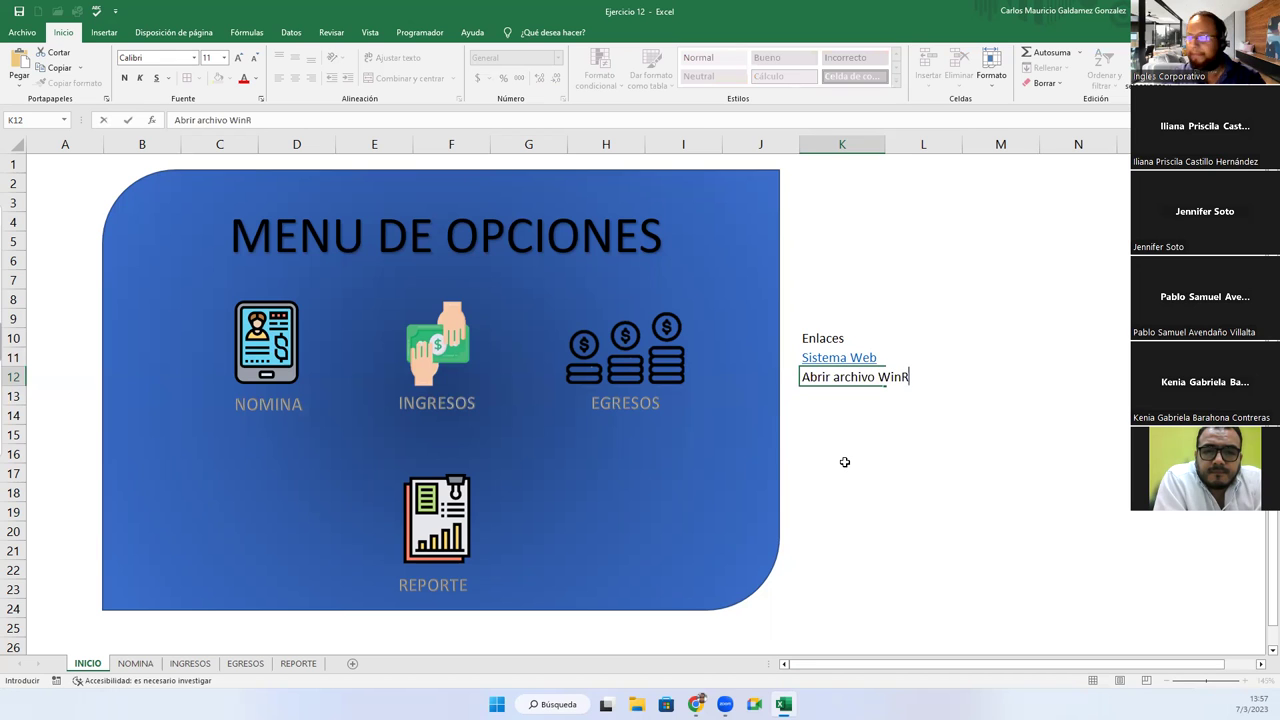
pyautogui.press('Return')
# Hyperlink K12 to the desktop file Sistemas Sociotécnicos-imágenes.zip as an existing file.
pyautogui.rightClick(841, 378)
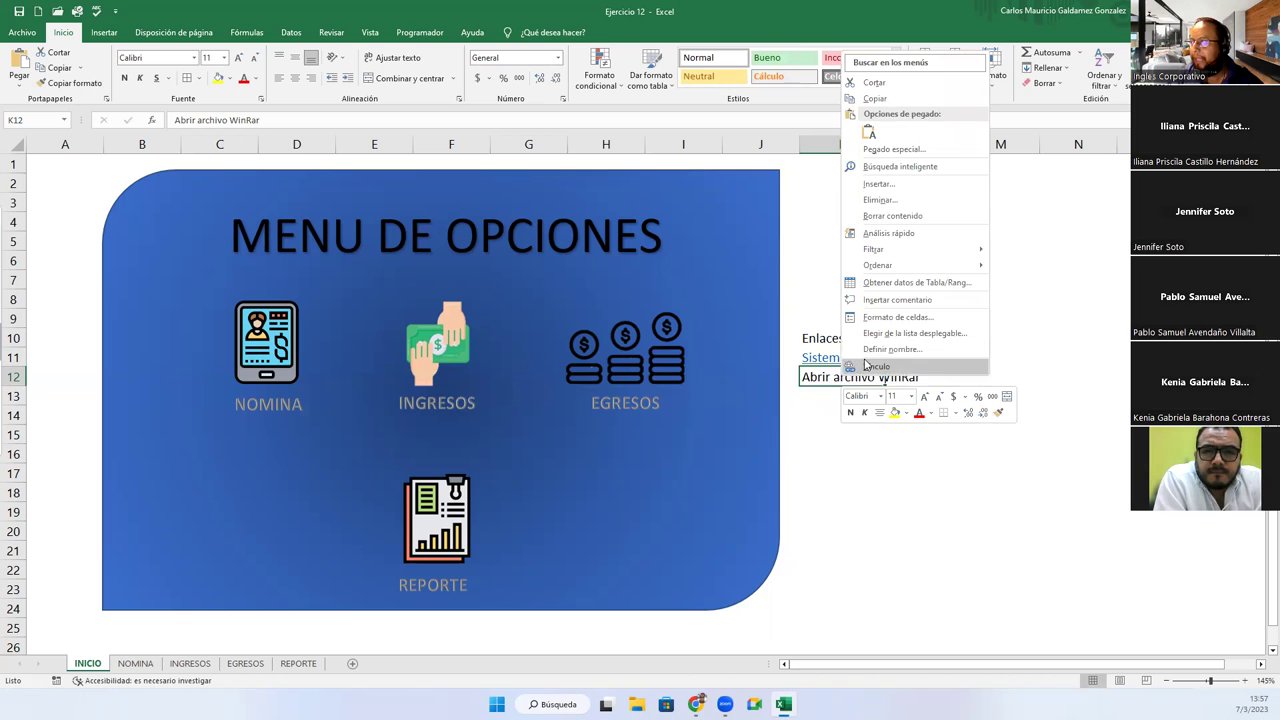
pyautogui.click(876, 366)
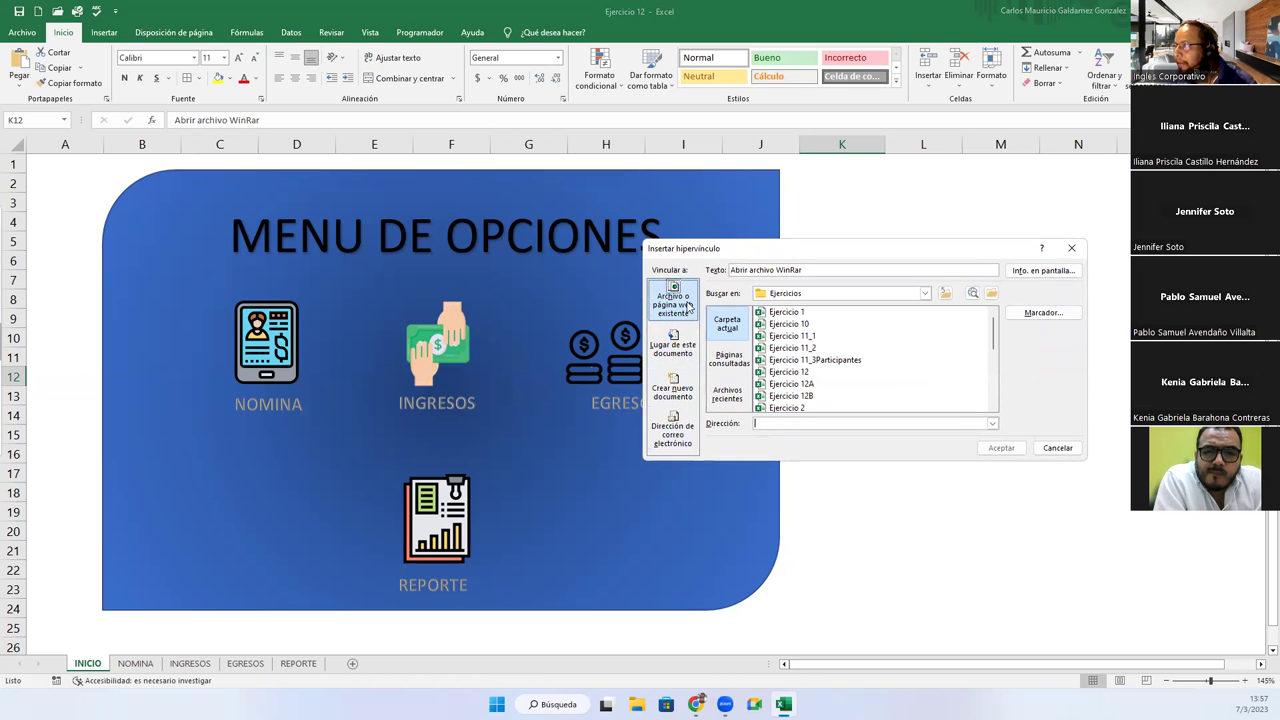
pyautogui.click(688, 353)
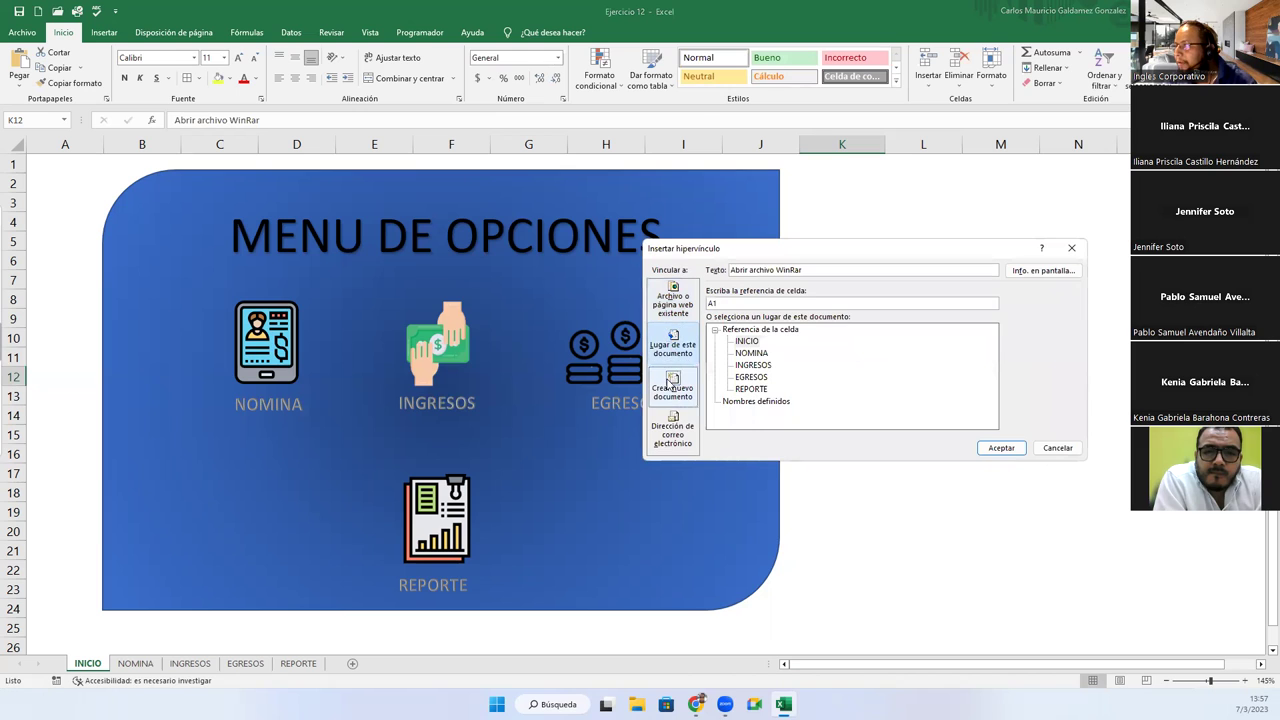
pyautogui.click(670, 387)
pyautogui.click(676, 436)
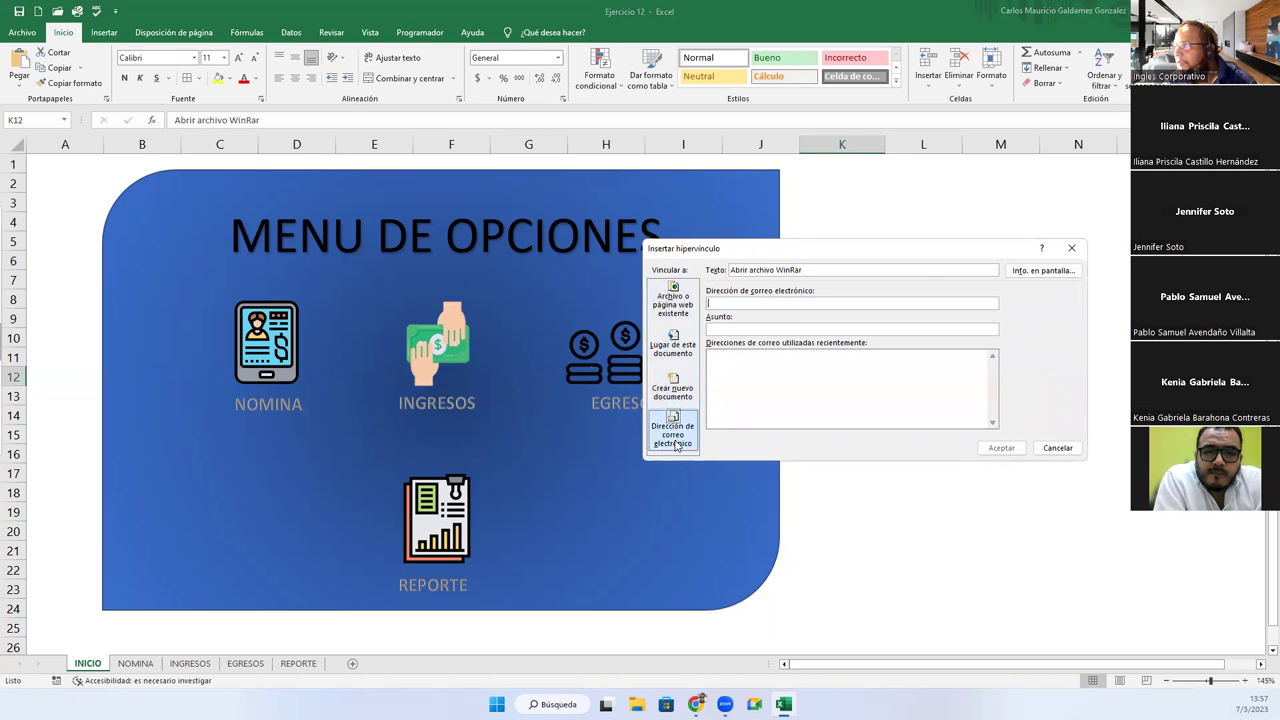
pyautogui.click(673, 305)
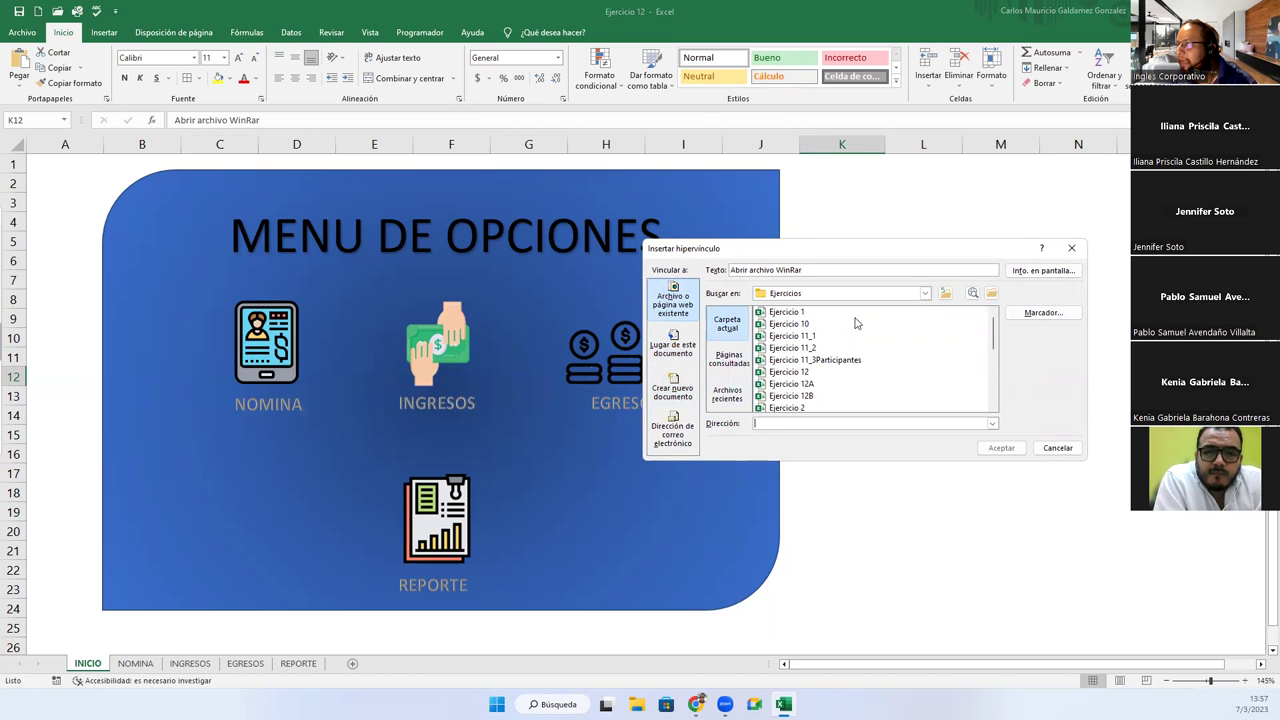
pyautogui.click(925, 300)
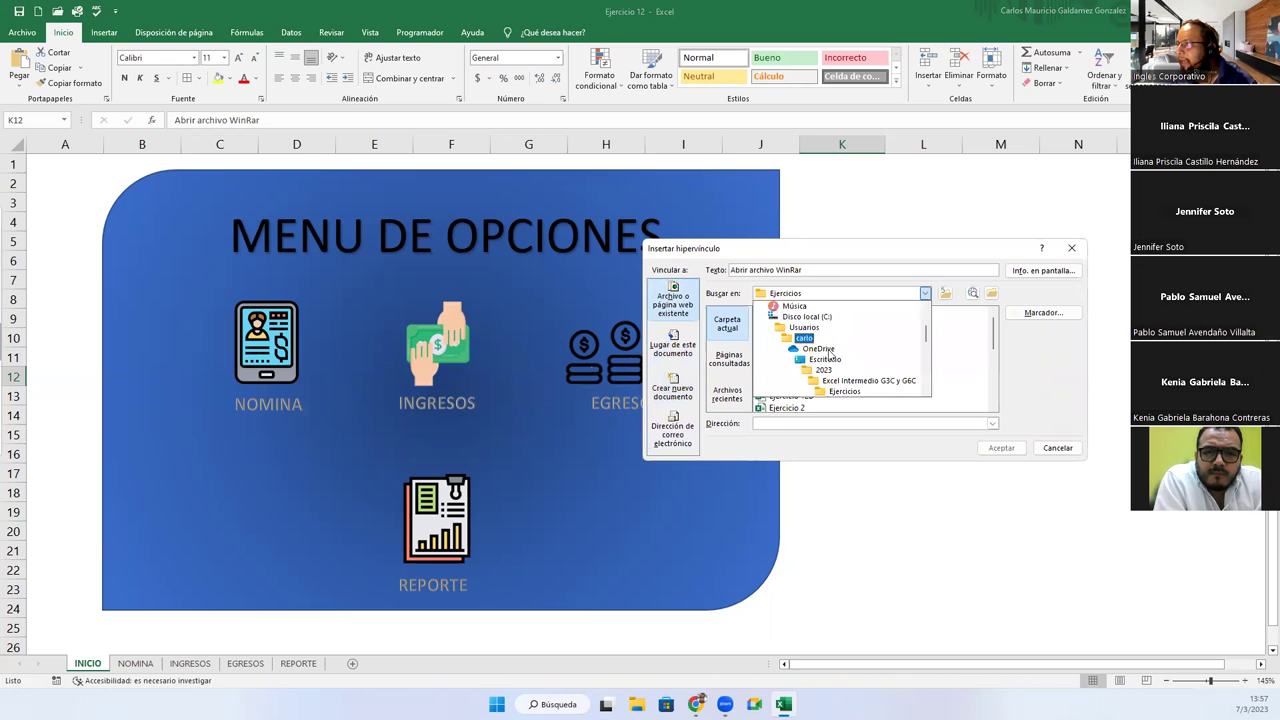
pyautogui.click(833, 362)
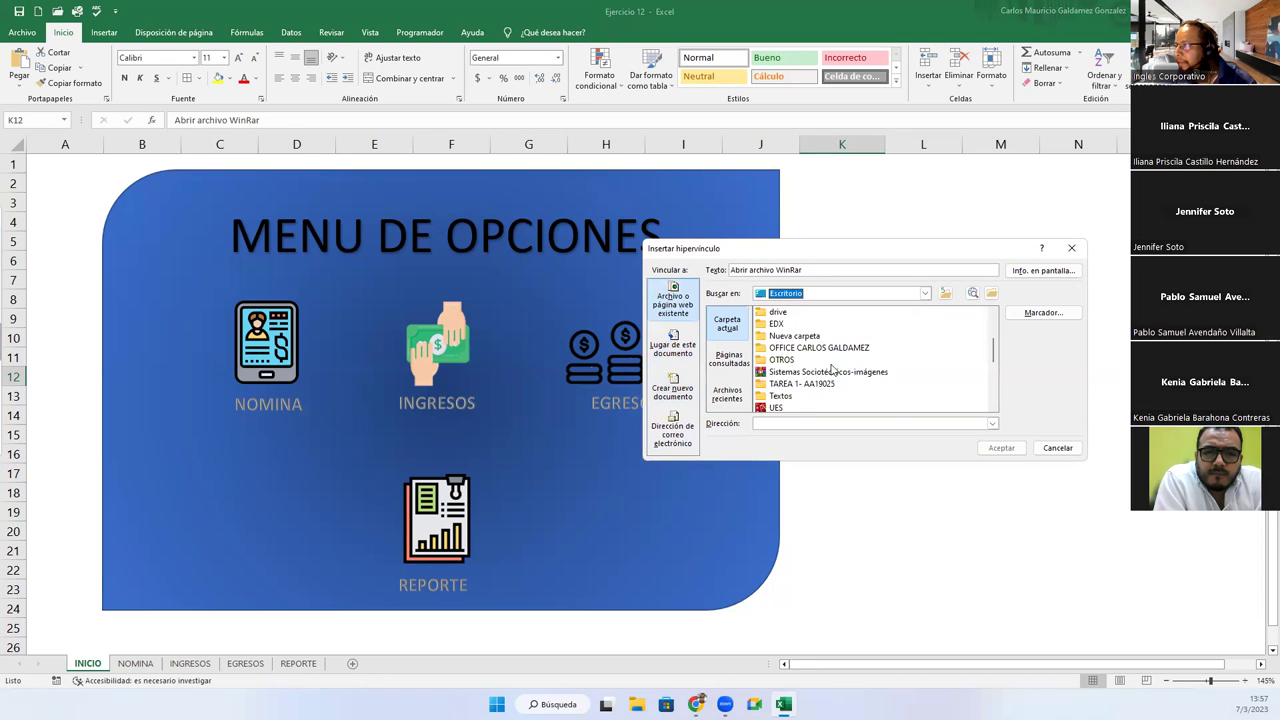
pyautogui.click(834, 371)
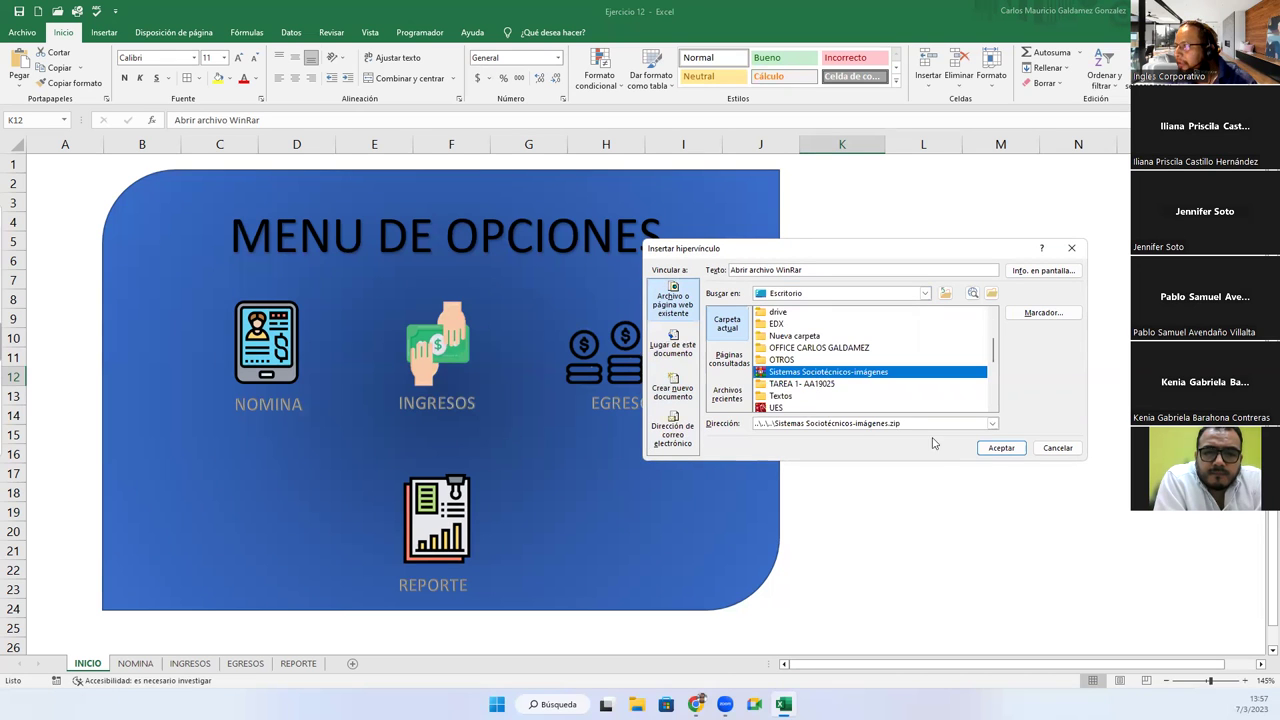
pyautogui.click(1001, 448)
pyautogui.click(858, 433)
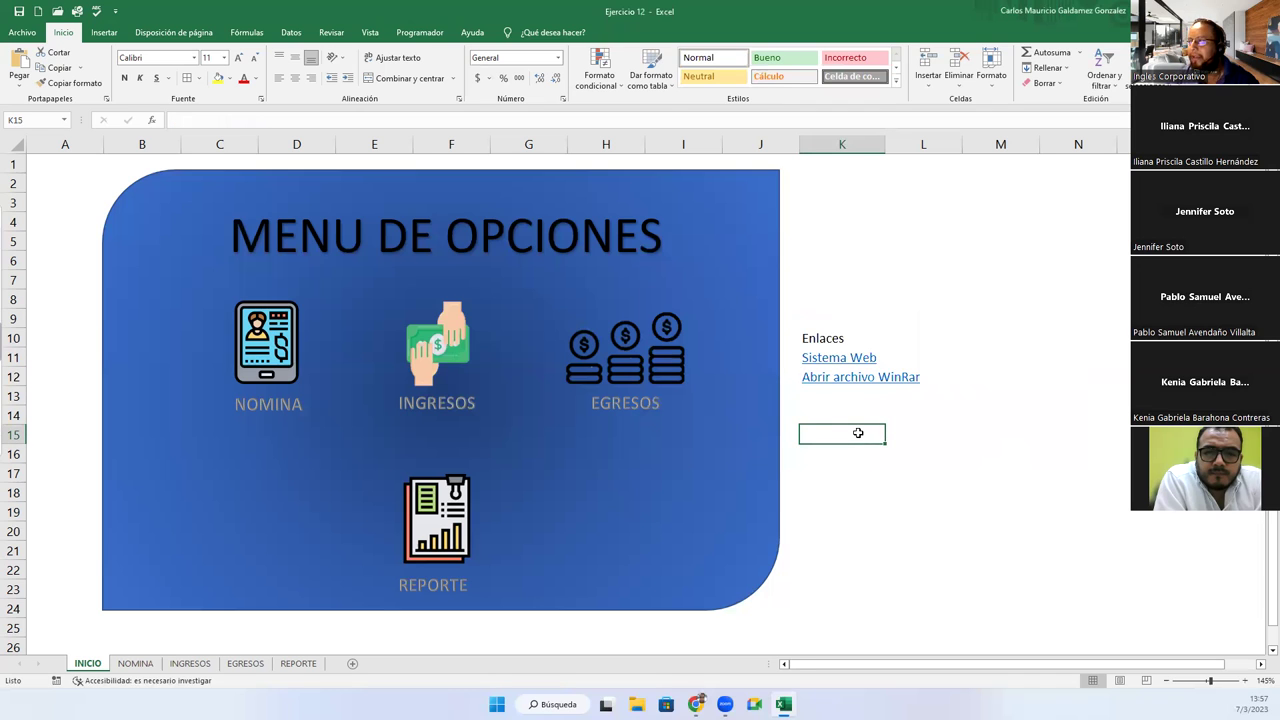
# Test the Abrir archivo WinRar link, allowing the zip to open in WinRAR, then close it.
pyautogui.click(825, 377)
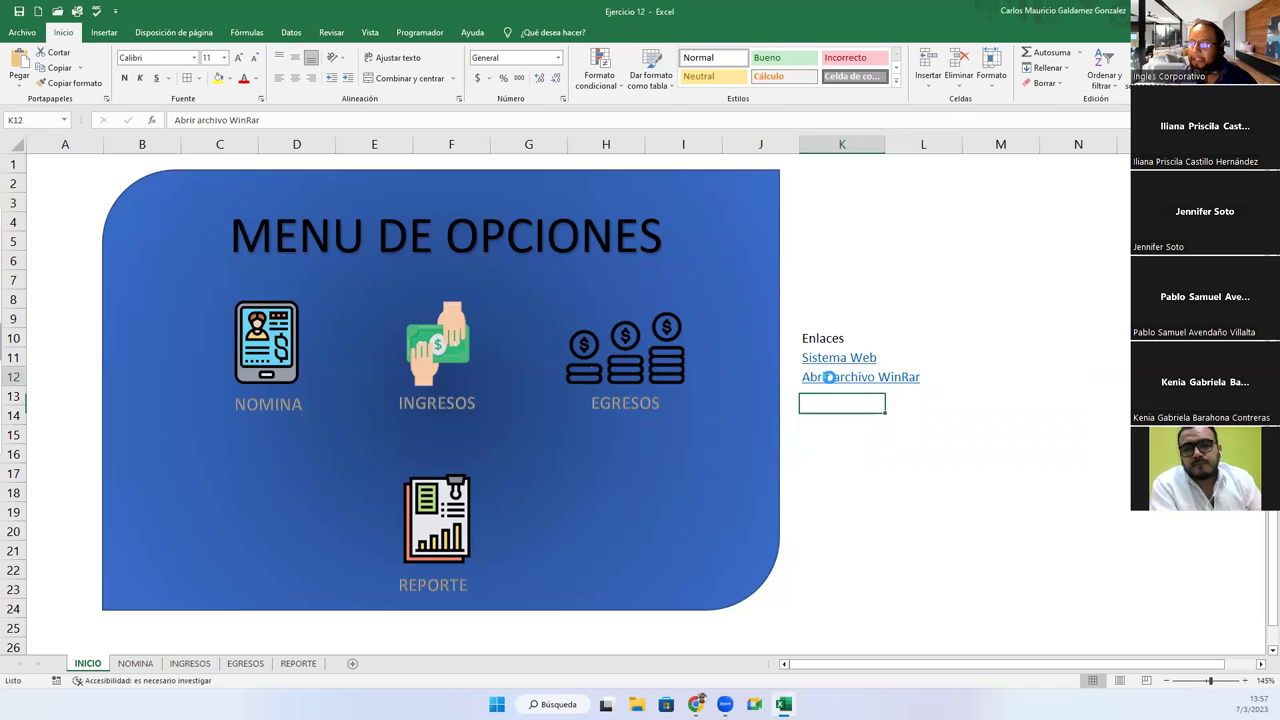
pyautogui.click(688, 432)
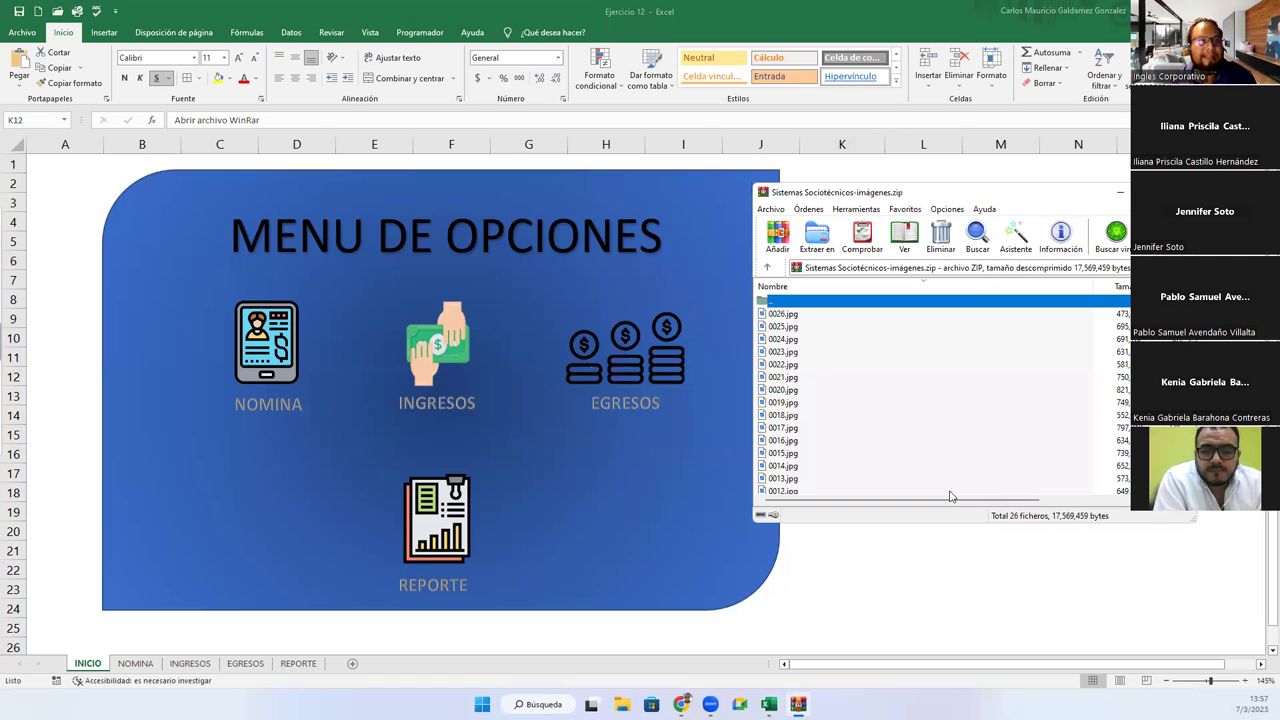
pyautogui.hotkey('alt', 'F4')
# Test the Sistema Web link to the course page, then return to Excel.
pyautogui.click(832, 364)
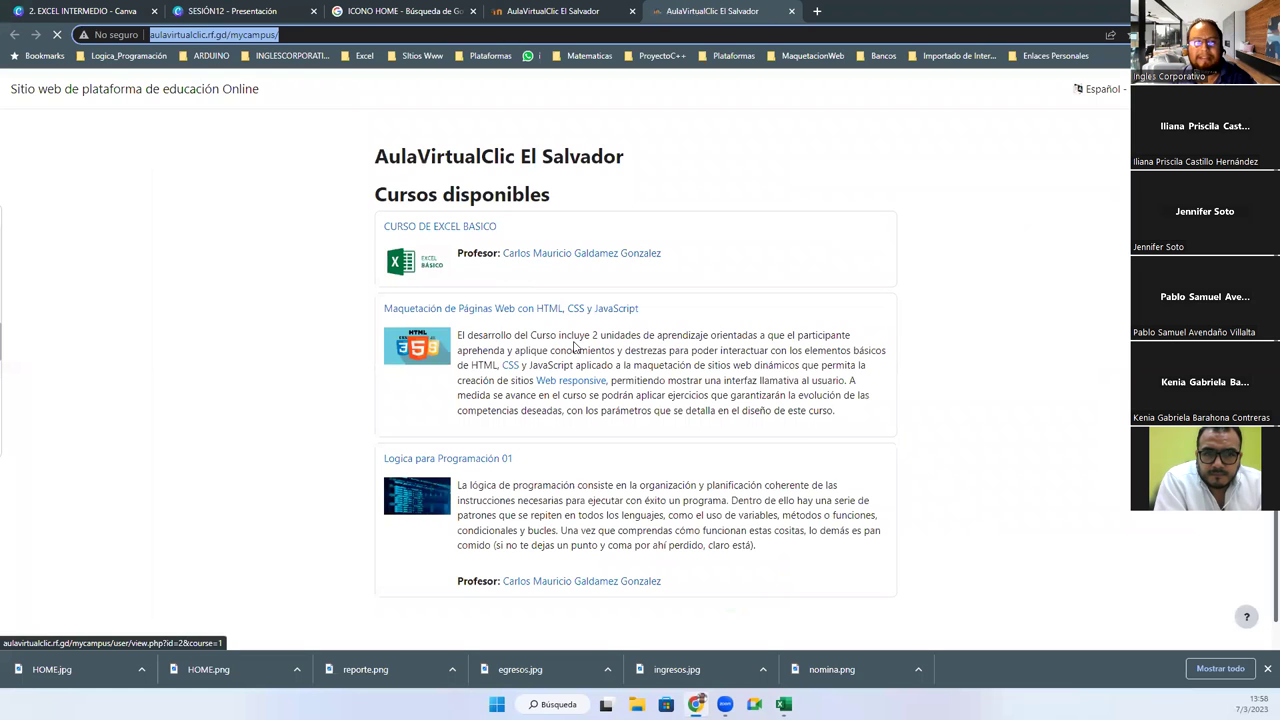
pyautogui.click(793, 12)
pyautogui.hotkey('alt', 'Tab')
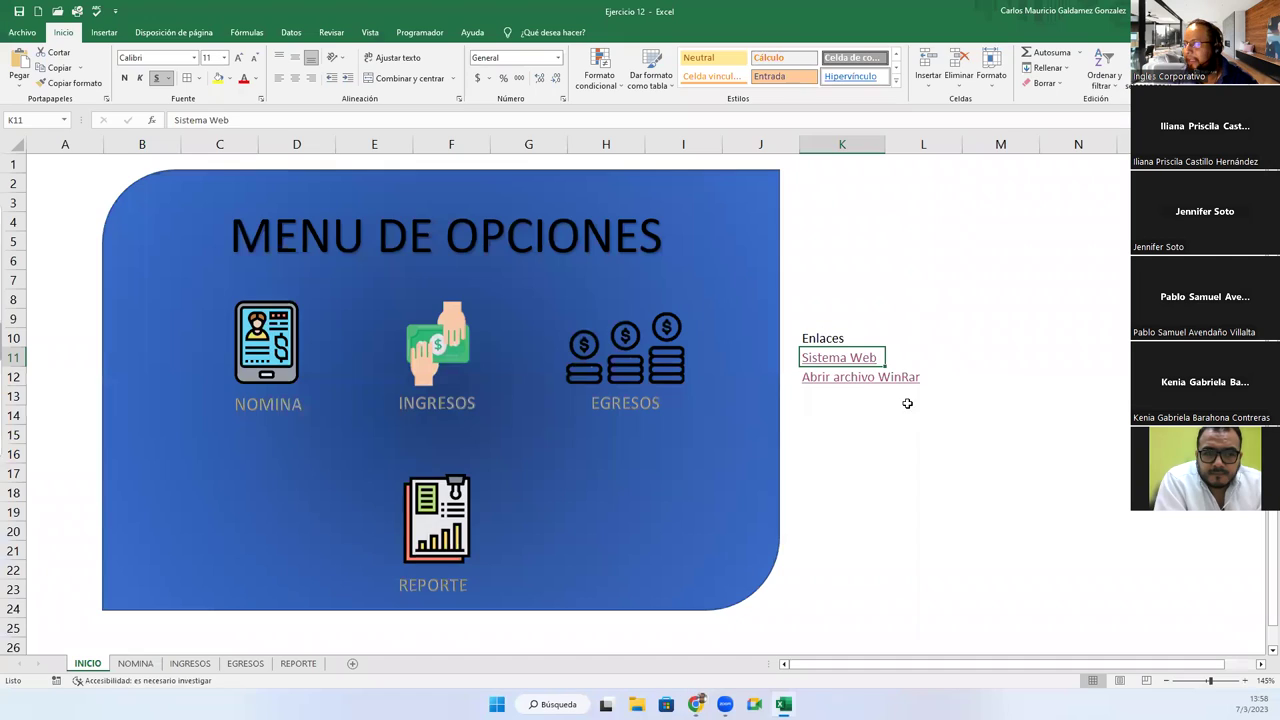
# Check that the NOMINA icon jumps to its sheet, then go back to INICIO.
pyautogui.click(826, 336)
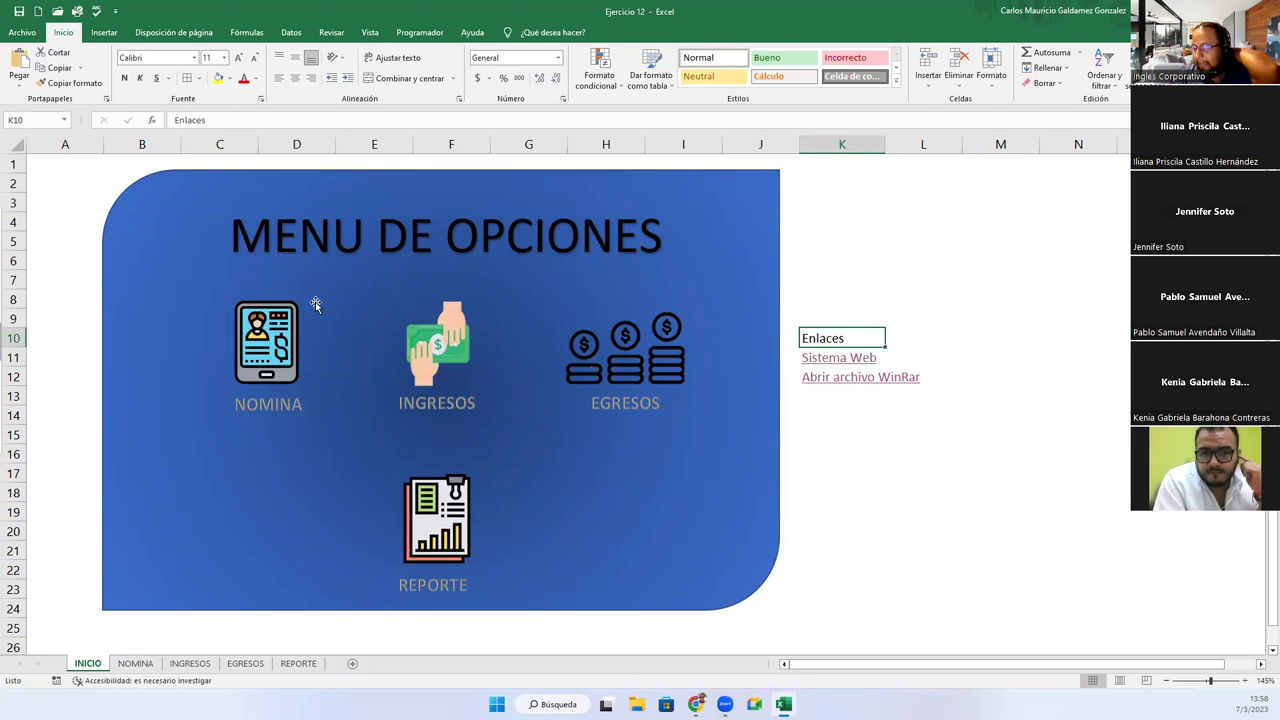
pyautogui.click(278, 356)
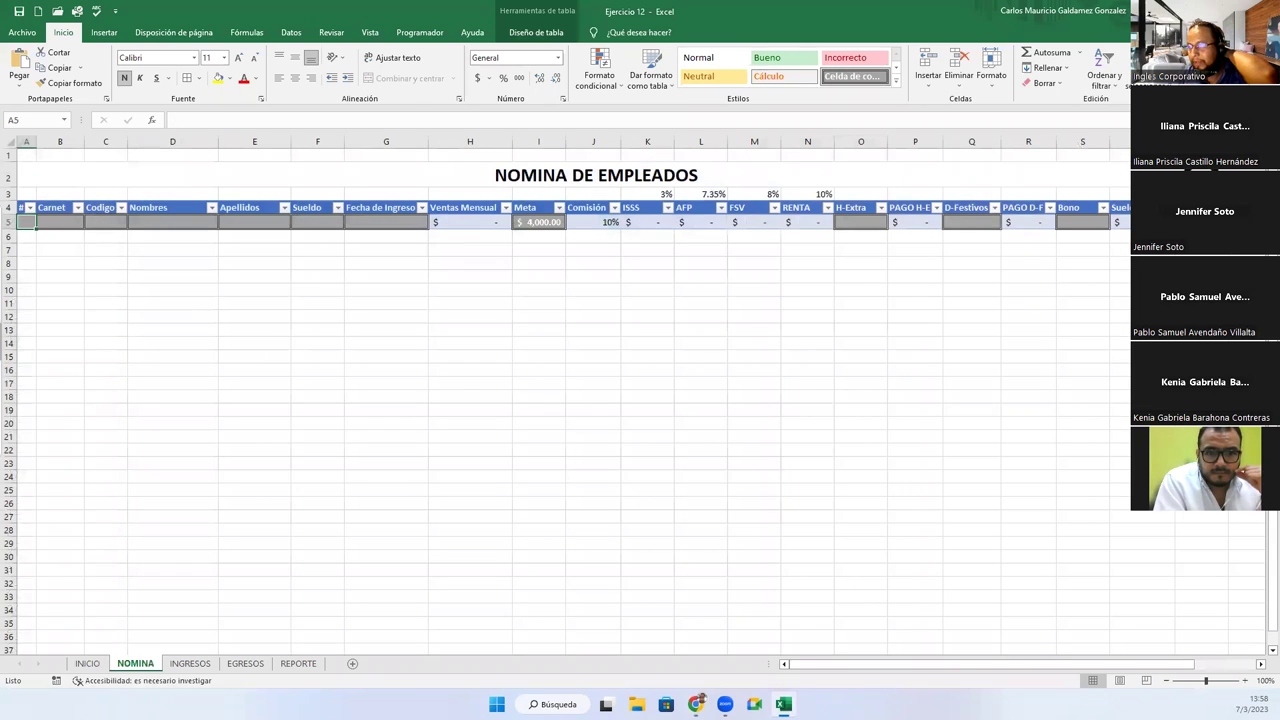
pyautogui.hotkey('ctrl', 'pageup')
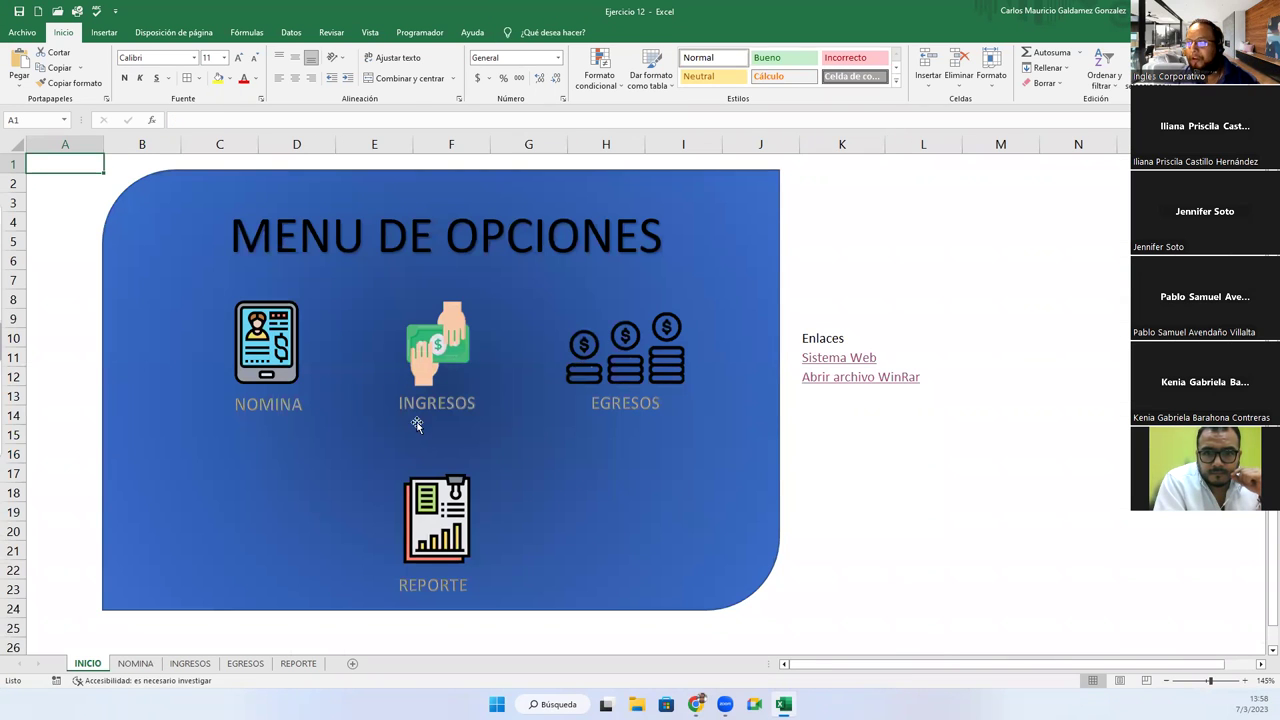
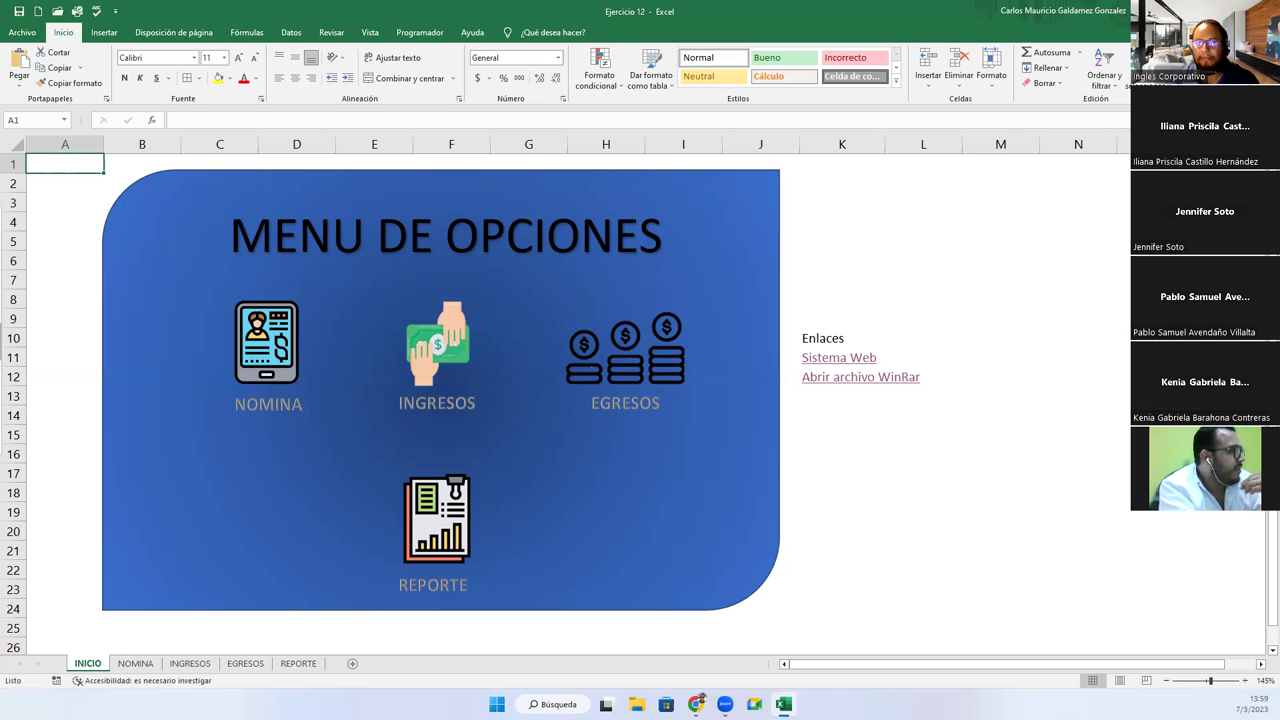
# Review the INGRESOS income records B5:E6 and the Total formula in cell E7.
pyautogui.click(178, 666)
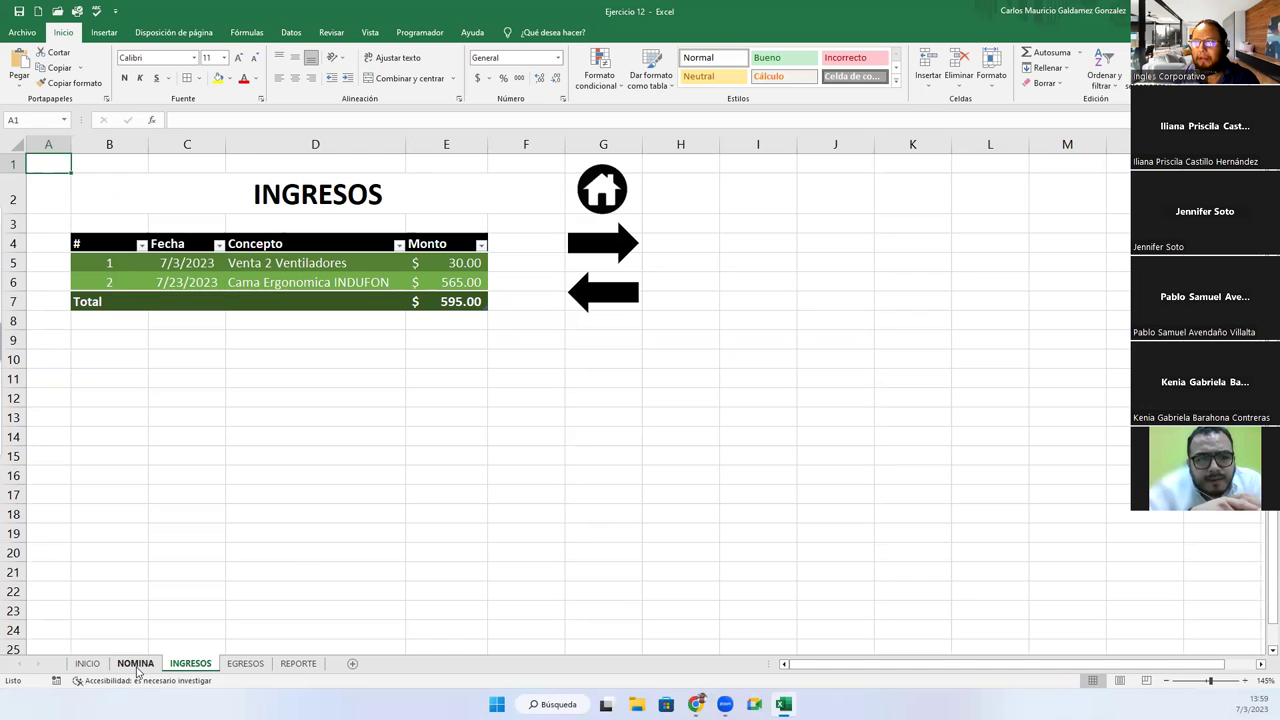
pyautogui.click(136, 665)
pyautogui.click(96, 666)
pyautogui.click(180, 665)
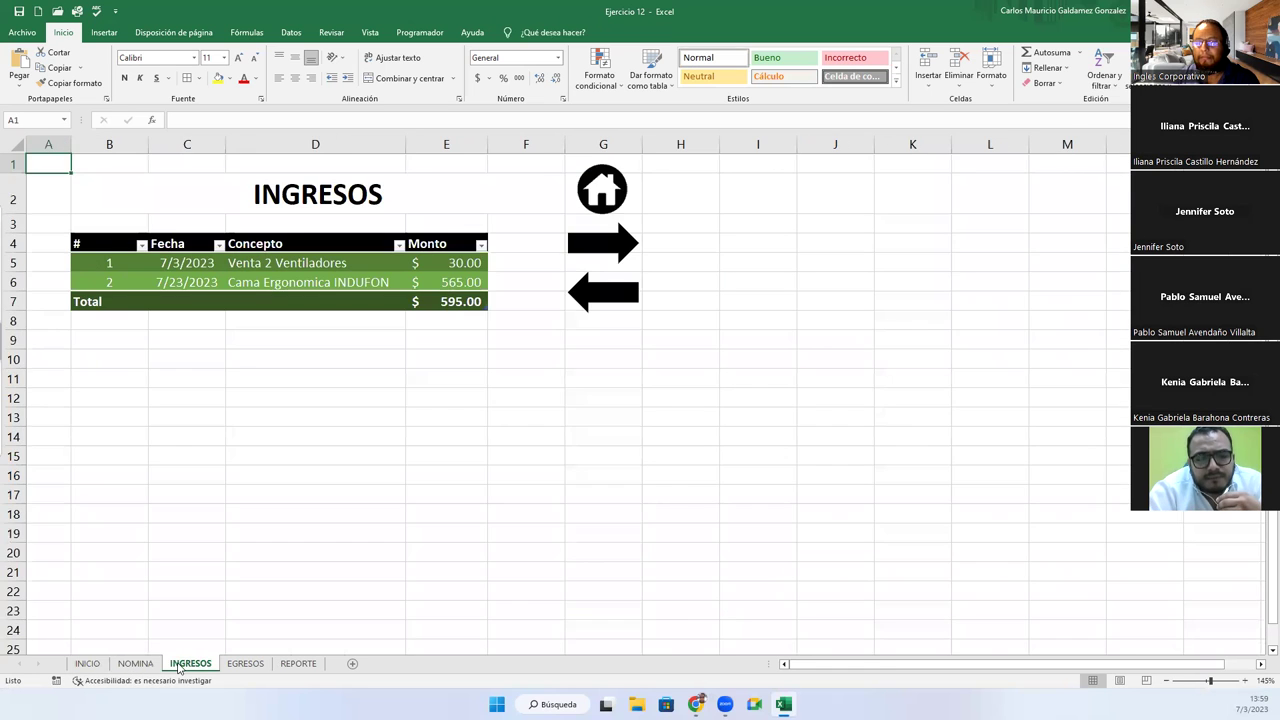
pyautogui.click(192, 283)
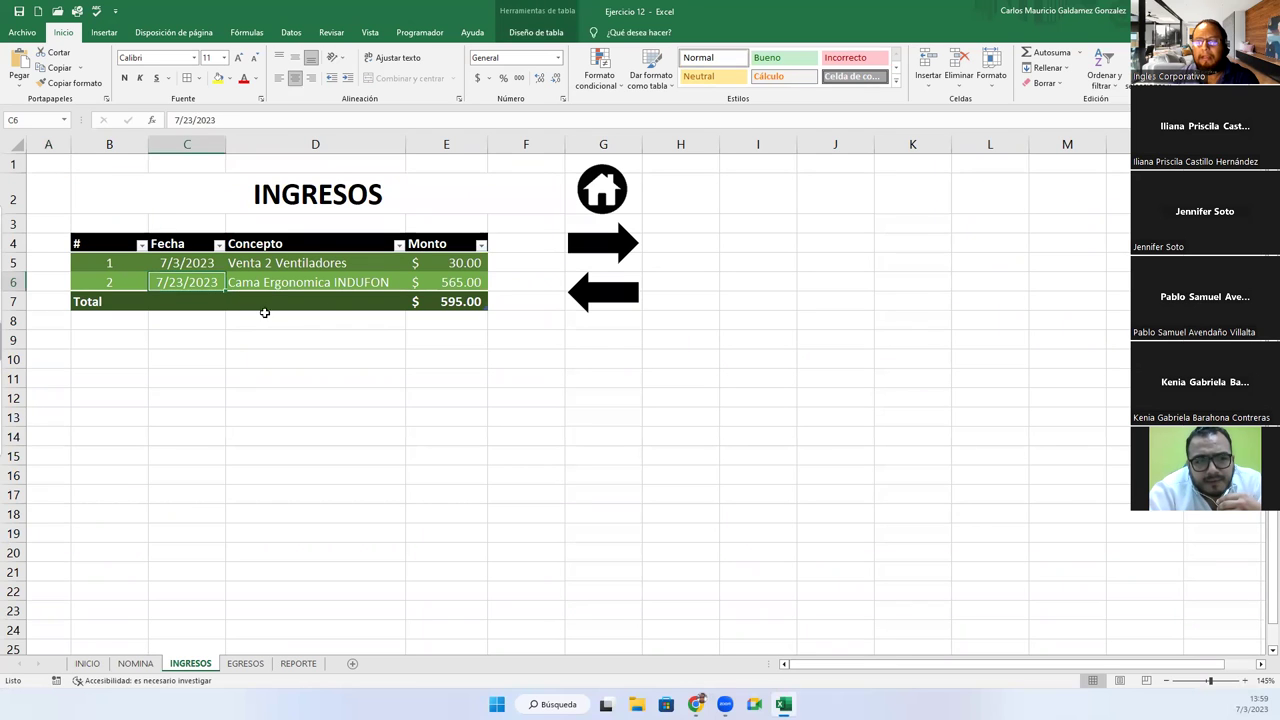
pyautogui.click(100, 264)
pyautogui.moveTo(199, 282); pyautogui.dragTo(450, 285)
pyautogui.click(448, 302)
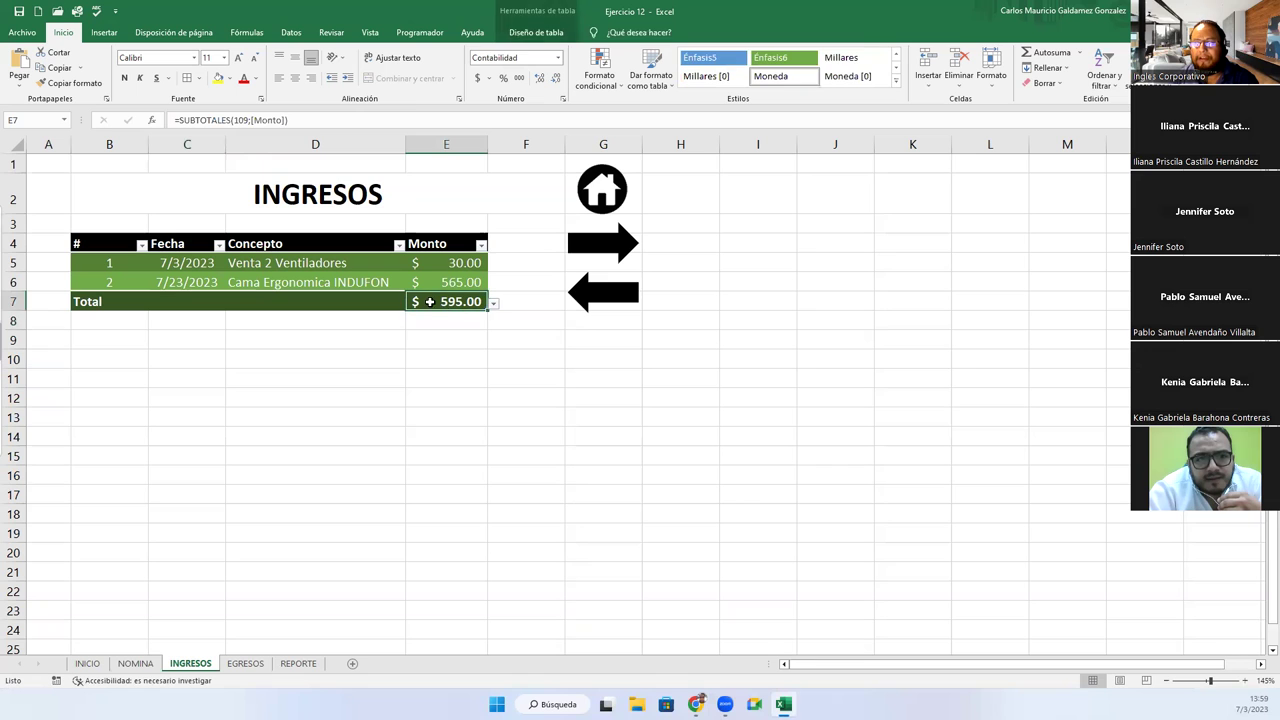
# Check the REPORTE sheet's INGRESOS and EGRESOS totals and the formula in C4.
pyautogui.hotkey('ctrl', 'pagedown')
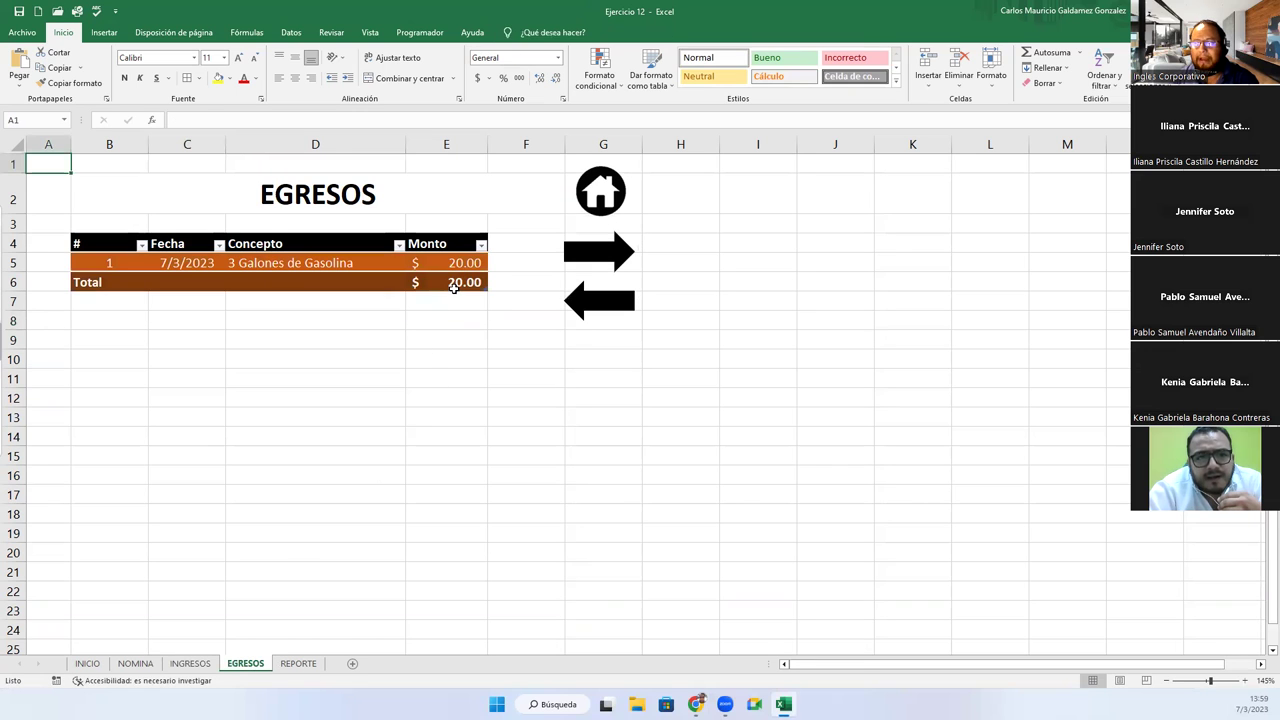
pyautogui.click(305, 665)
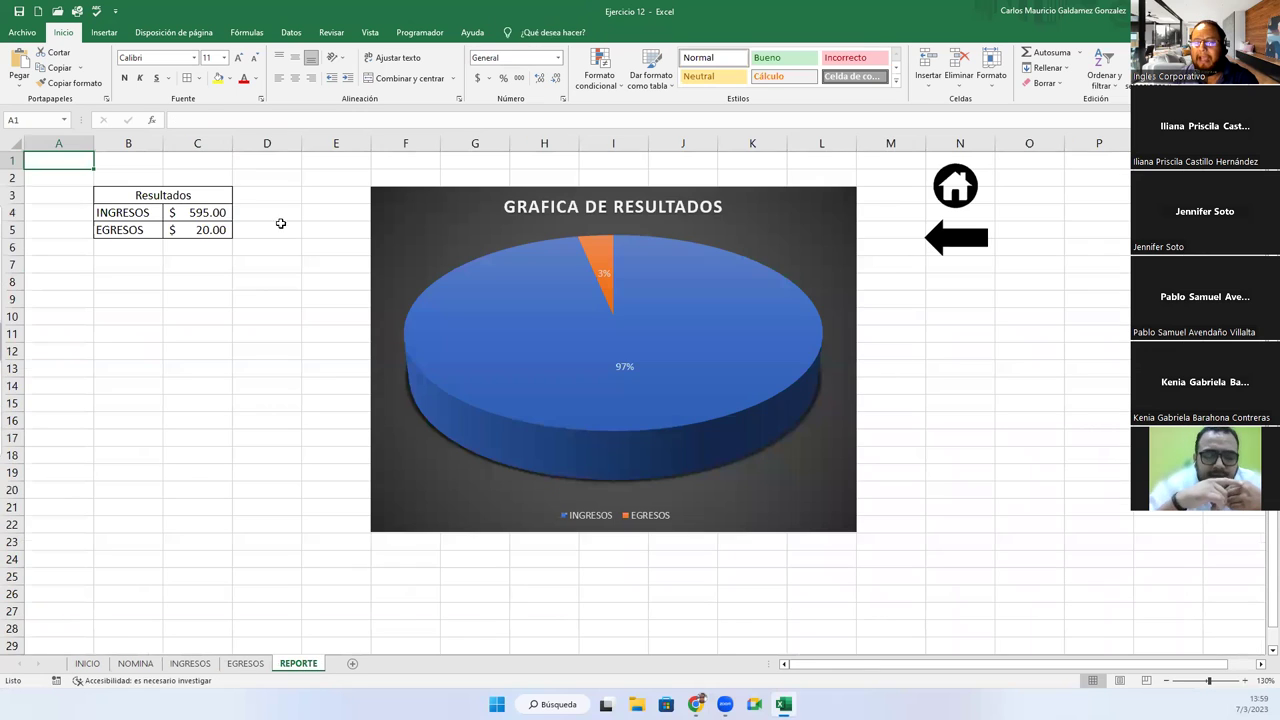
pyautogui.moveTo(195, 212); pyautogui.dragTo(196, 228)
pyautogui.click(195, 212)
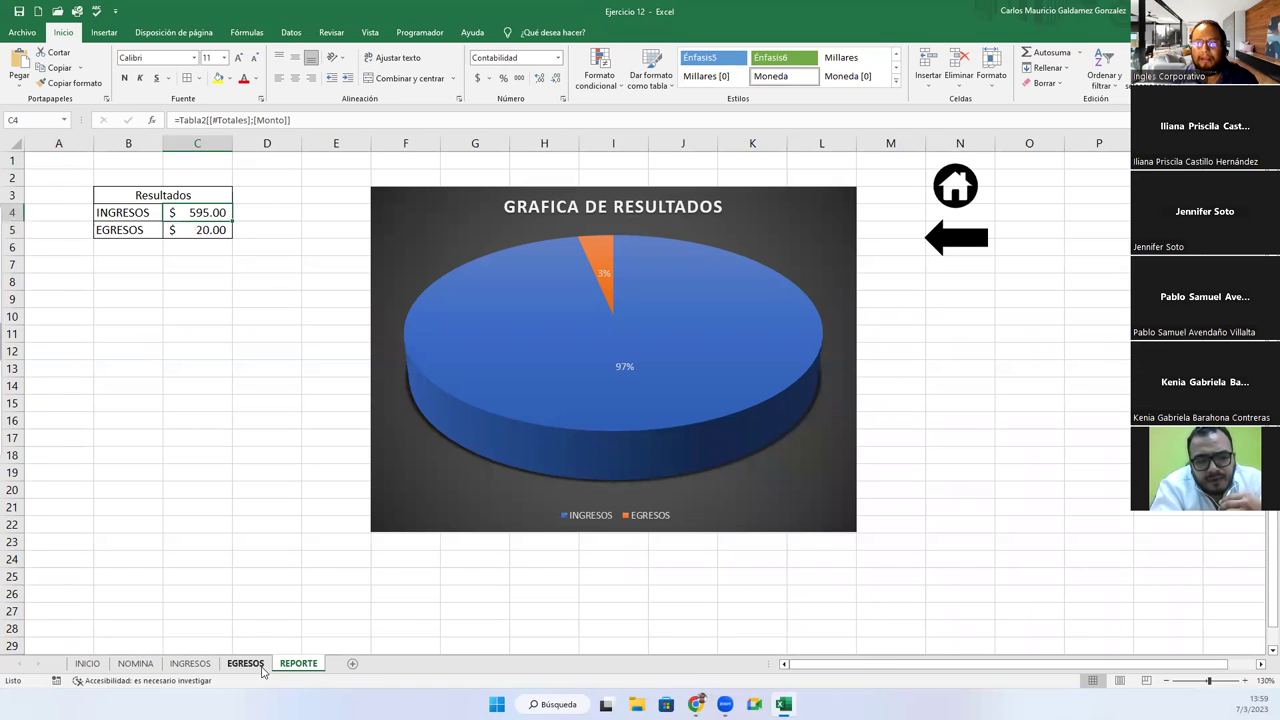
# Return to the NOMINA sheet and select the empty payroll row starting at A5.
pyautogui.click(135, 664)
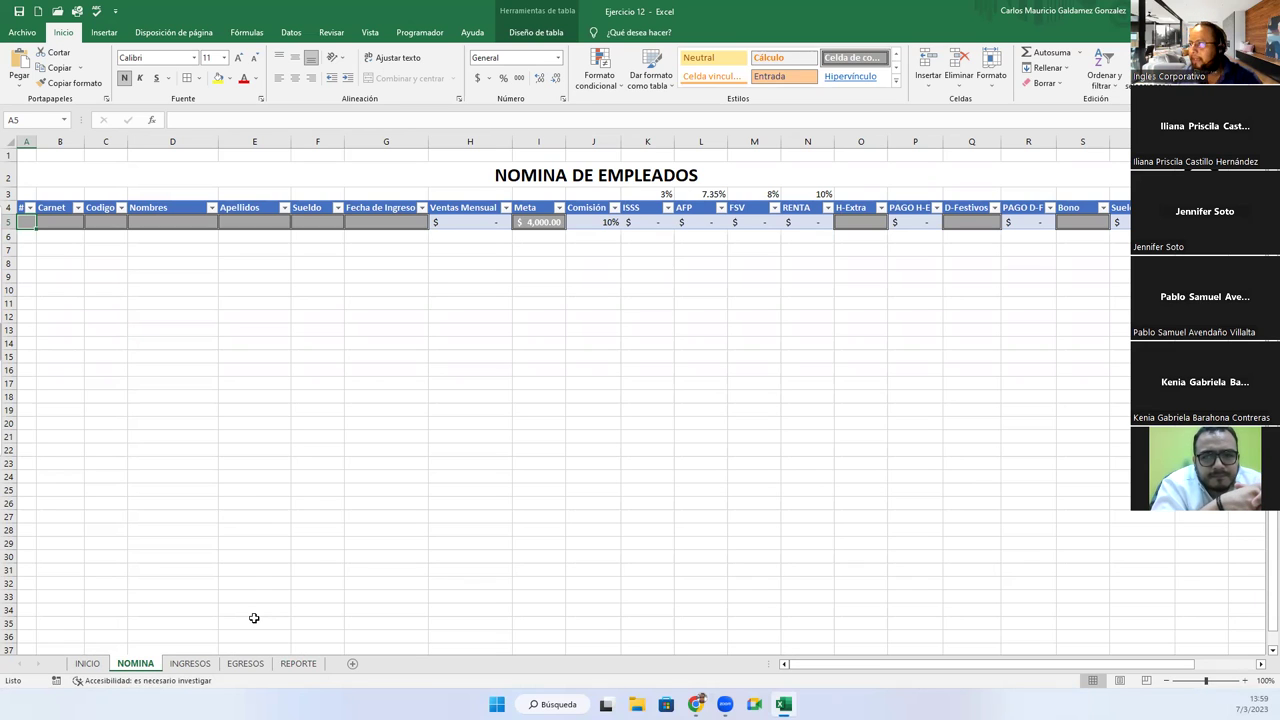
pyautogui.click(62, 222)
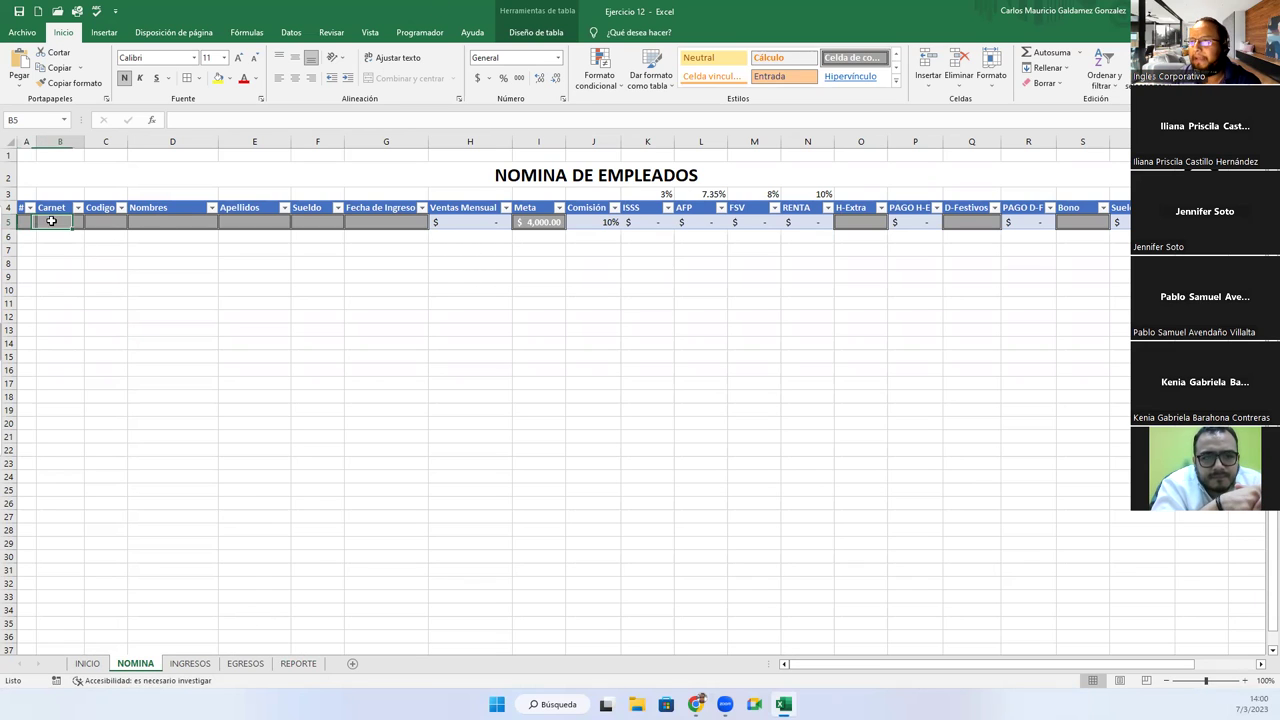
pyautogui.moveTo(26, 222); pyautogui.dragTo(390, 224)
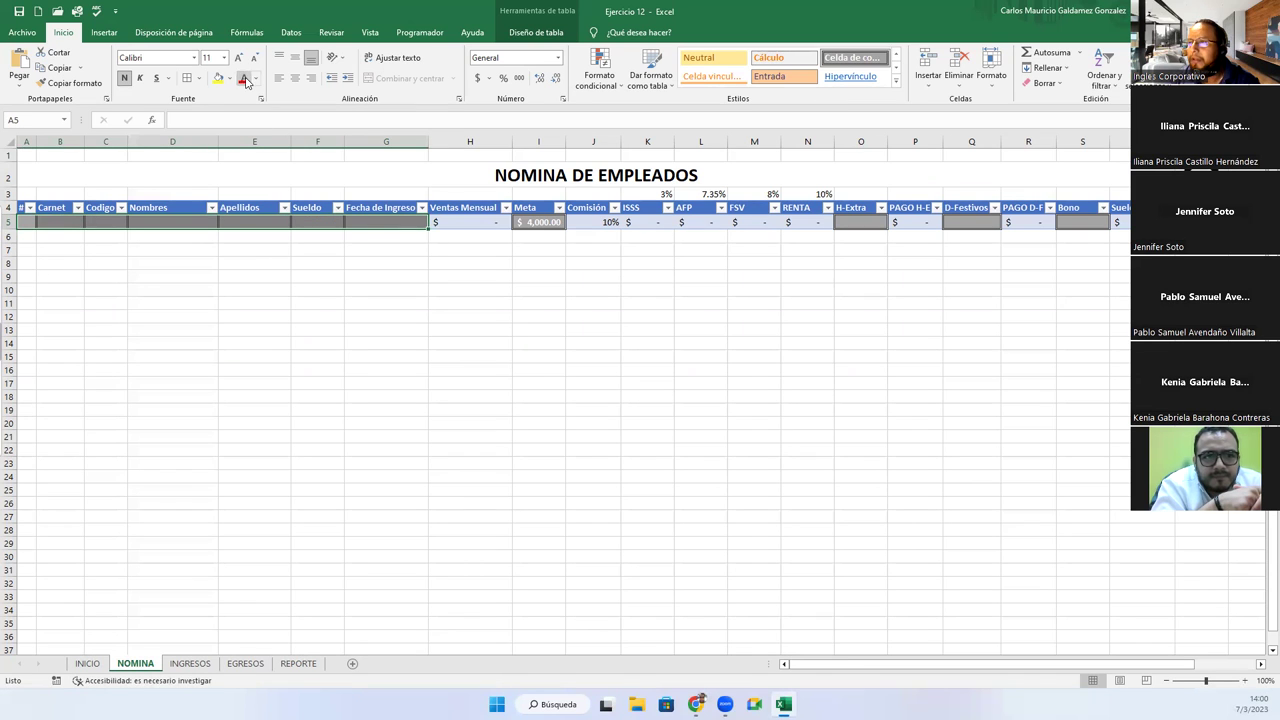
pyautogui.click(171, 664)
pyautogui.hotkey('ctrl', 'pagedown')
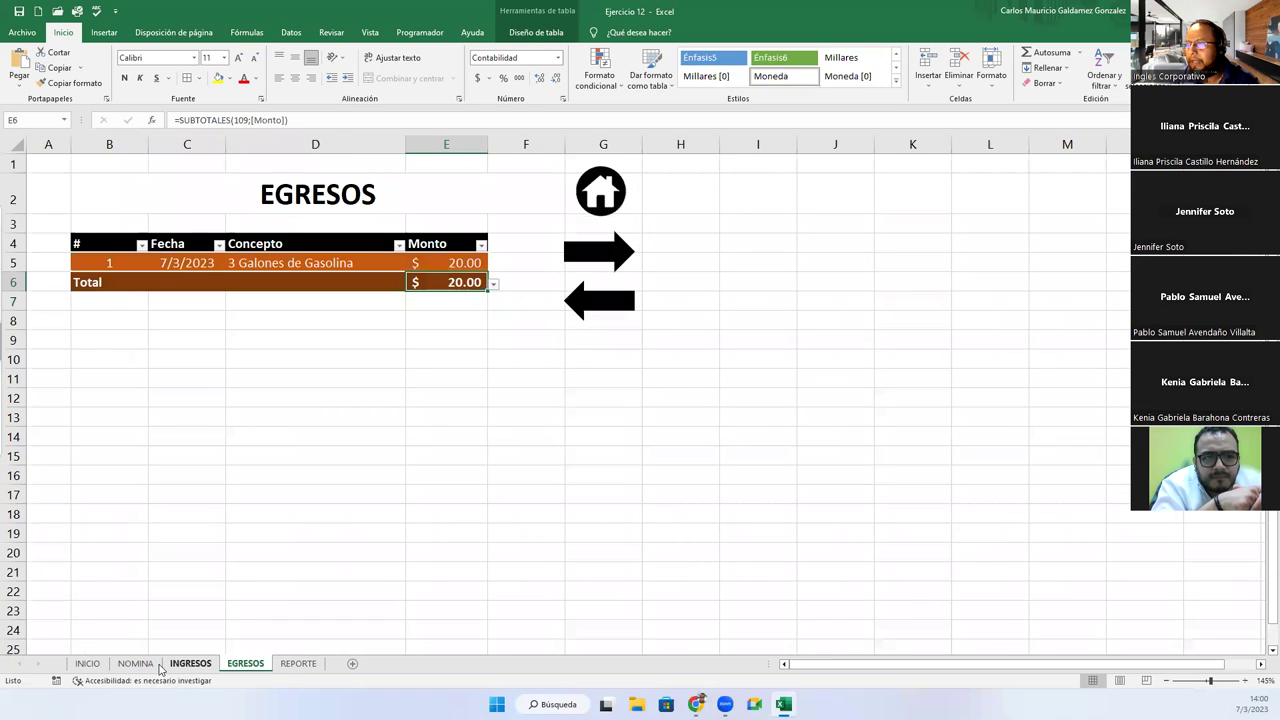
pyautogui.click(140, 664)
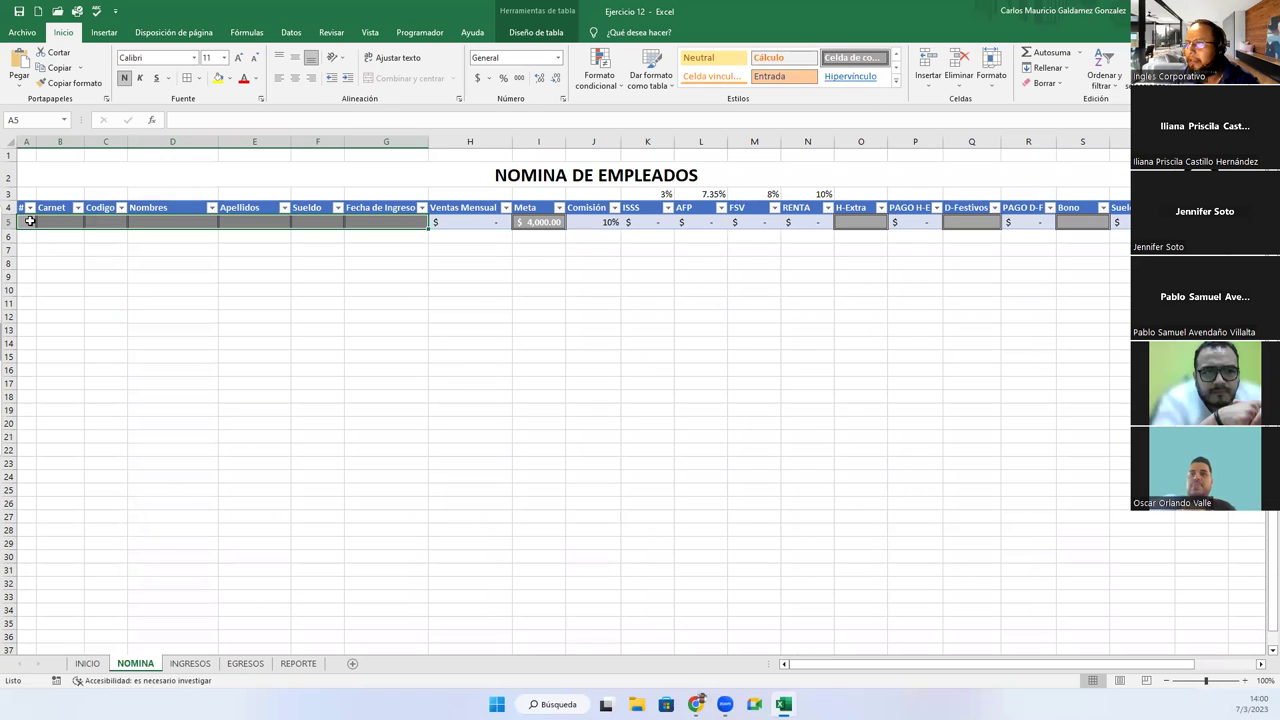
pyautogui.click(30, 222)
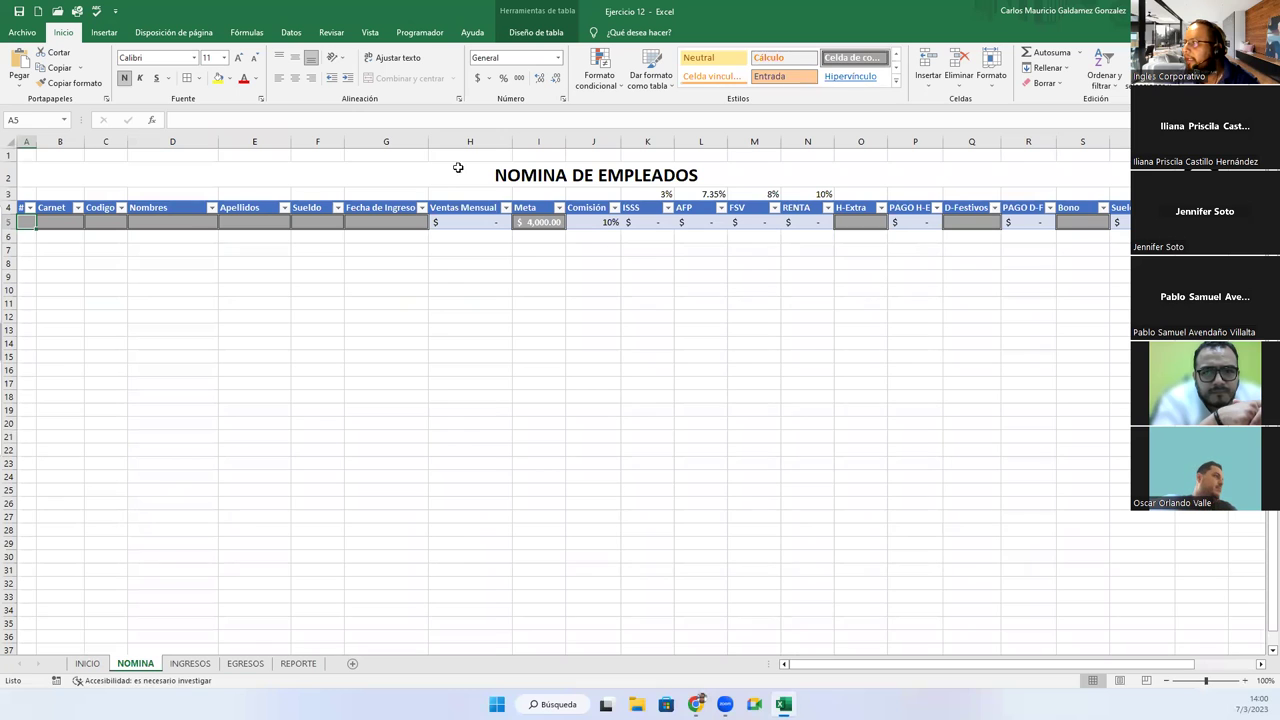
pyautogui.click(77, 11)
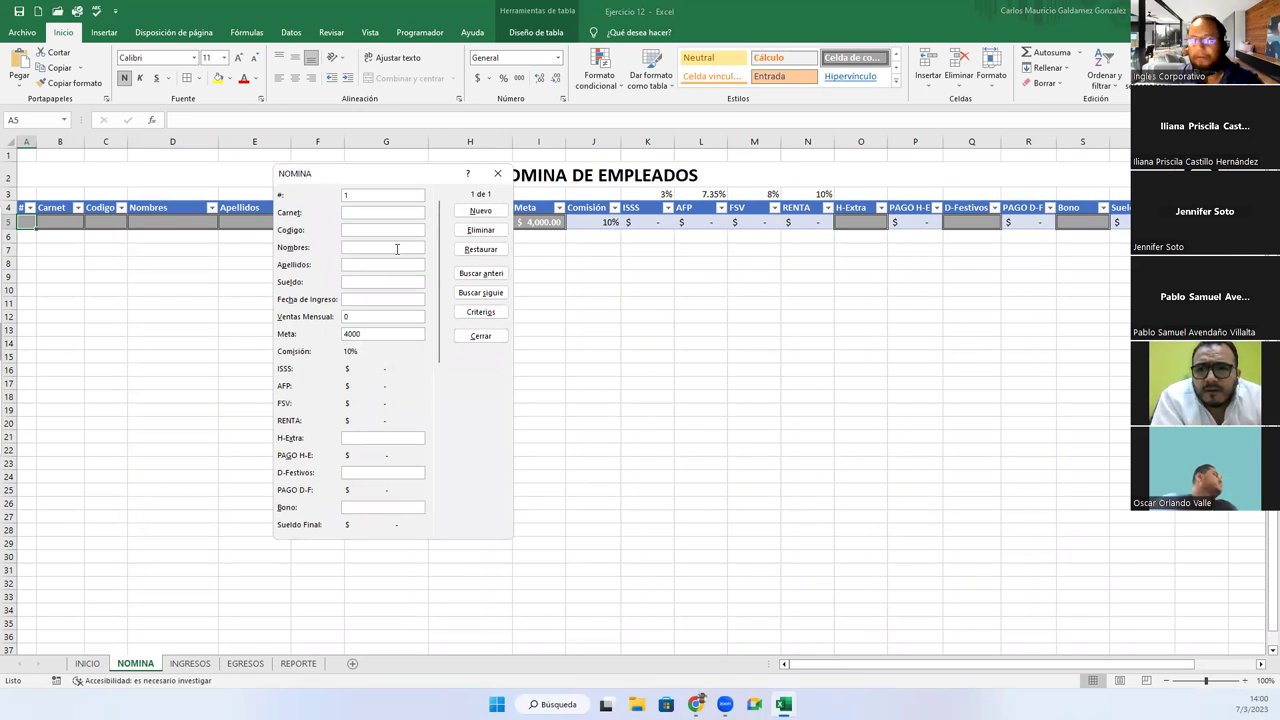
pyautogui.write('GG03034')
pyautogui.press('Tab')
pyautogui.write('30')
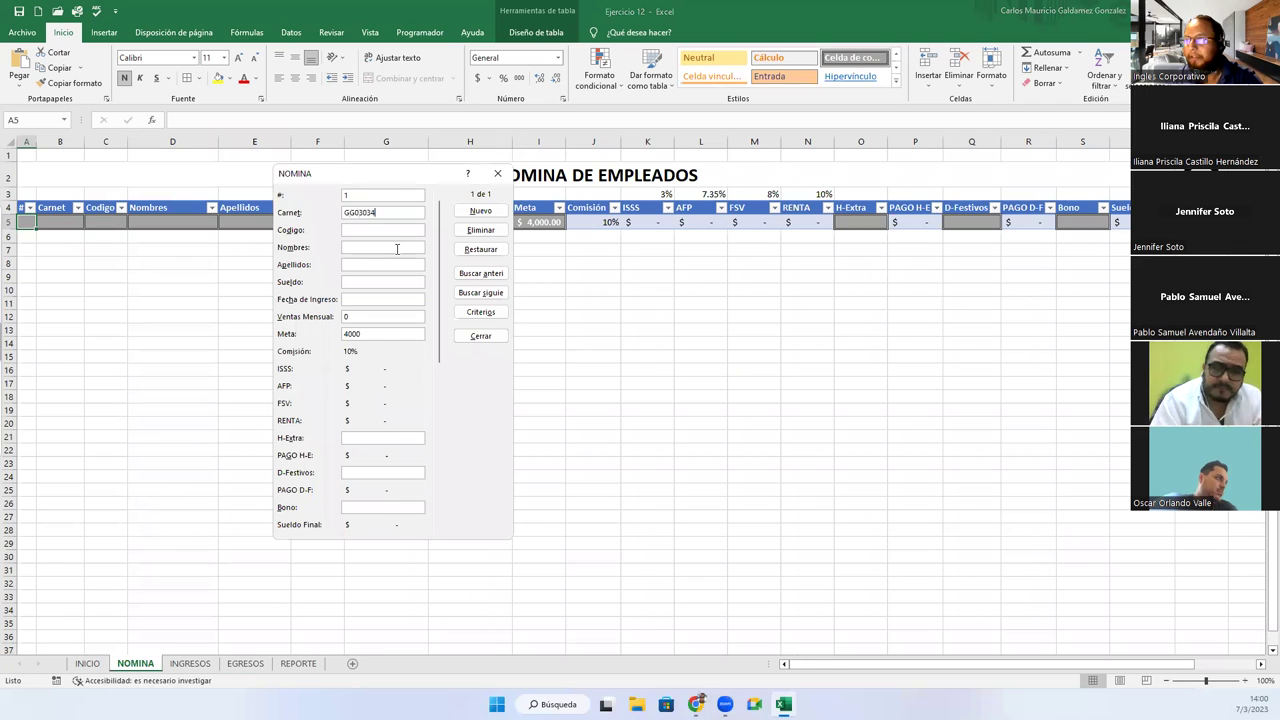
pyautogui.write('34')
pyautogui.press('Tab')
pyautogui.write('Ca')
pyautogui.write('Galdamez517.65')
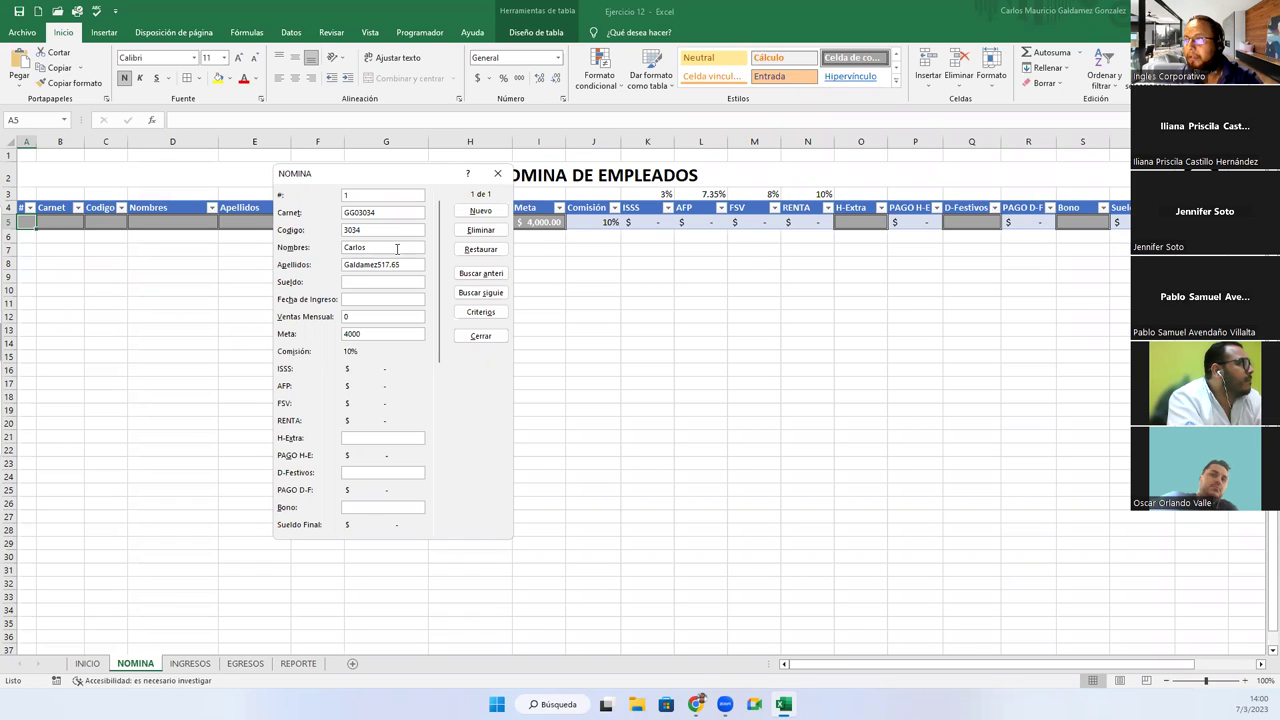
# Enter salary 517.65, monthly sales 4,106.67, 2 extra hours and 150 D-Festivos, and save the record.
pyautogui.moveTo(384, 264); pyautogui.dragTo(403, 265)
pyautogui.press('BackSpace')
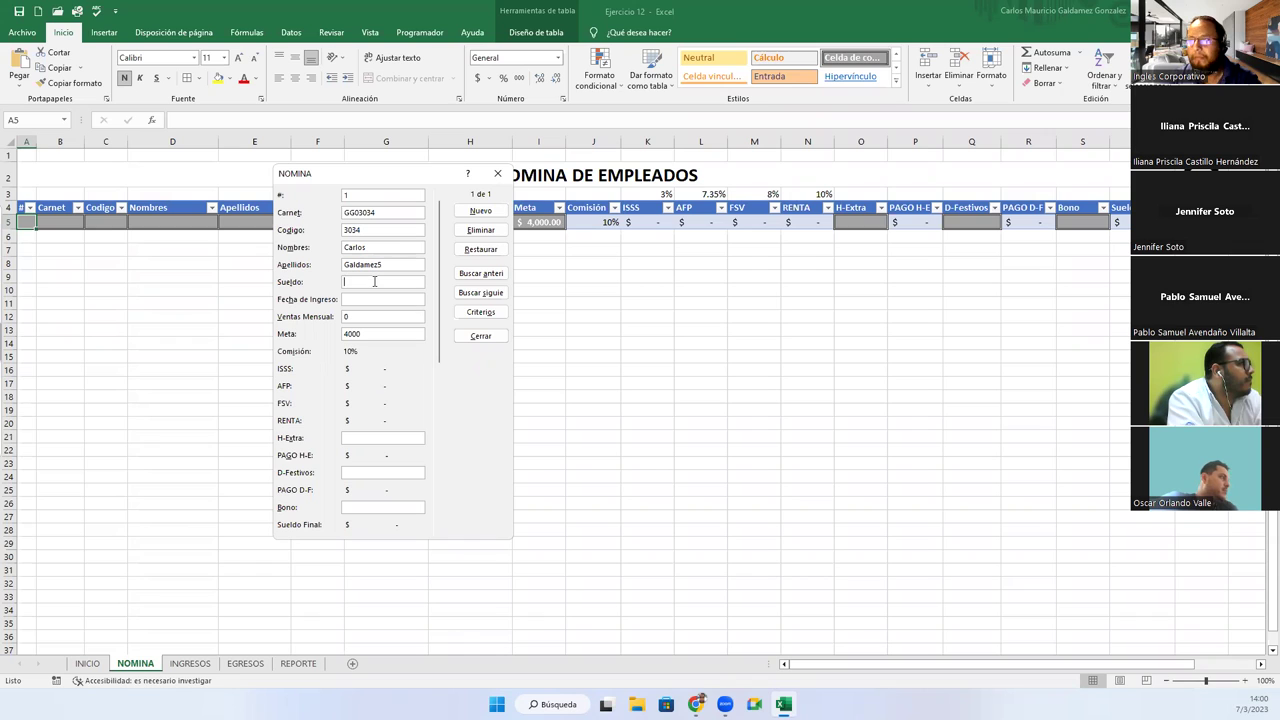
pyautogui.write('517.65')
pyautogui.press('Tab')
pyautogui.write('17/1/2020')
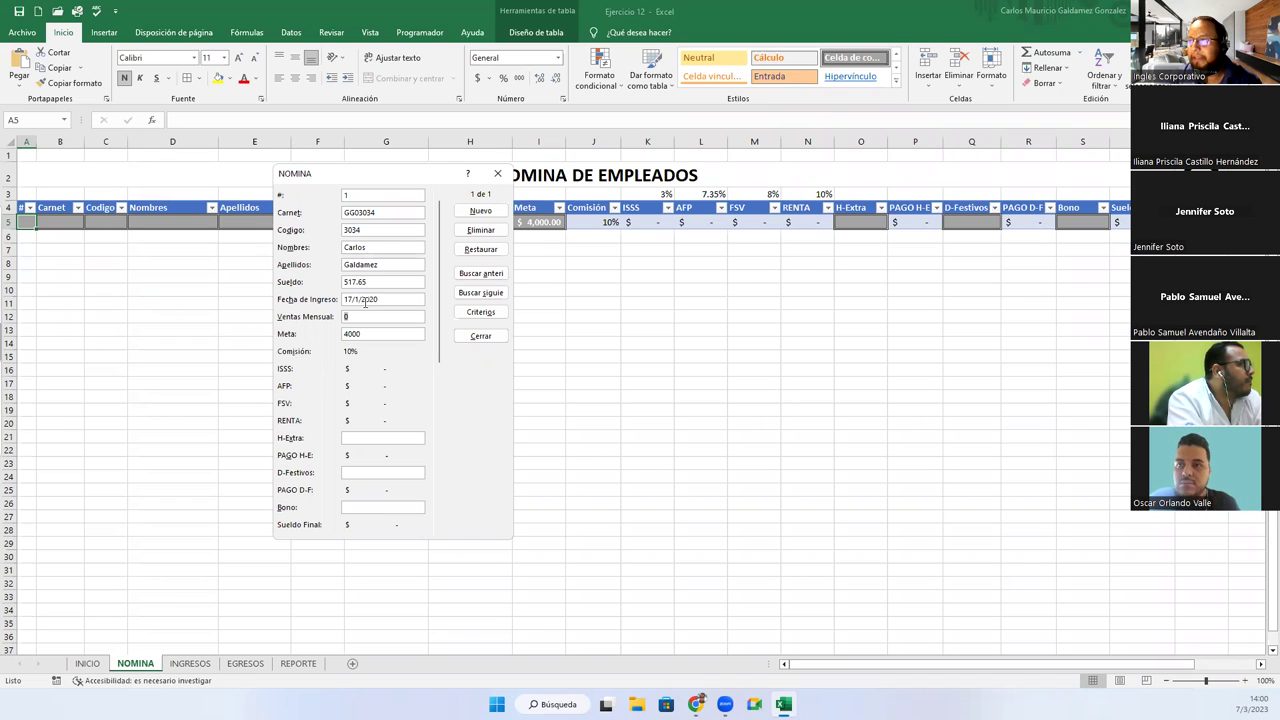
pyautogui.write('410')
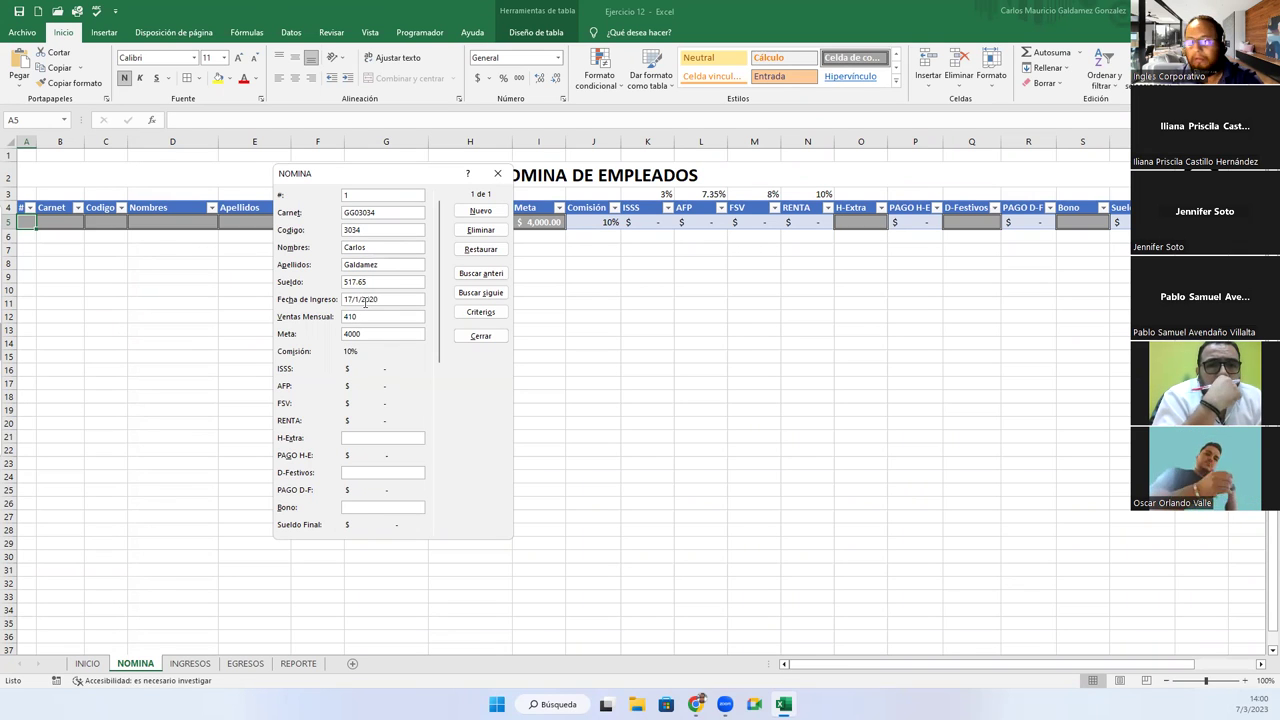
pyautogui.write('6')
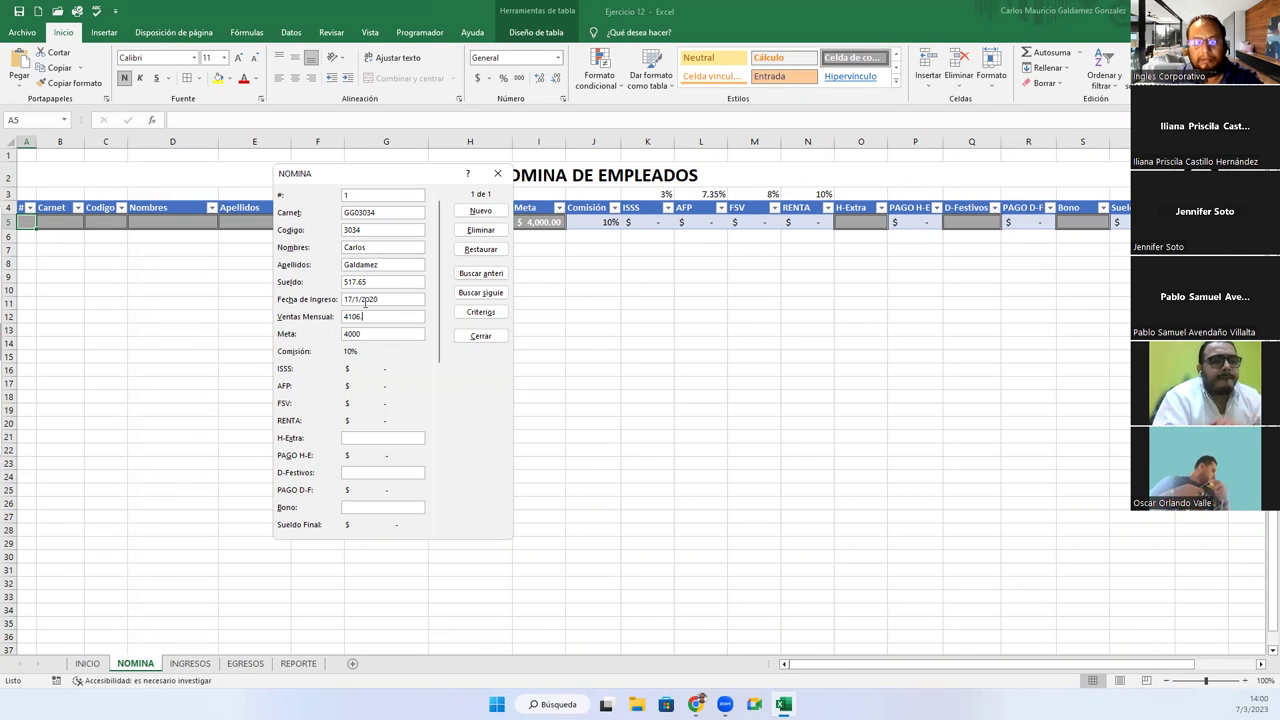
pyautogui.write('.67')
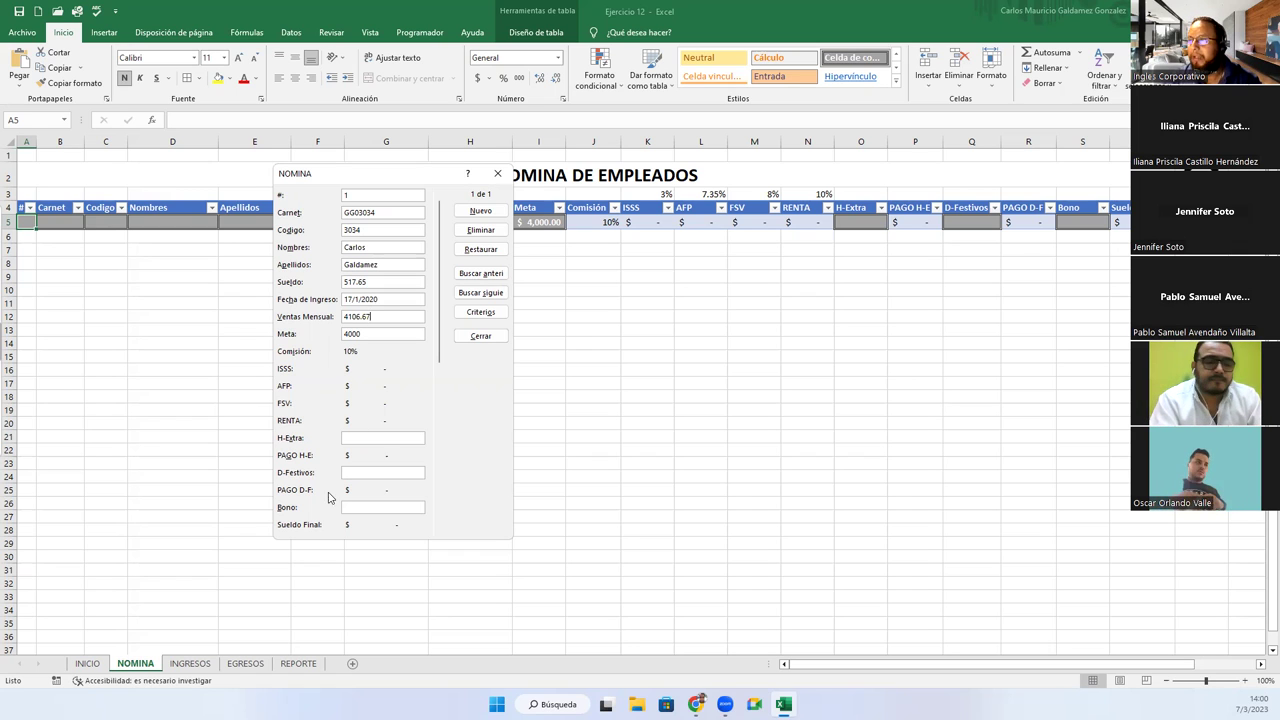
pyautogui.click(371, 437)
pyautogui.write('2')
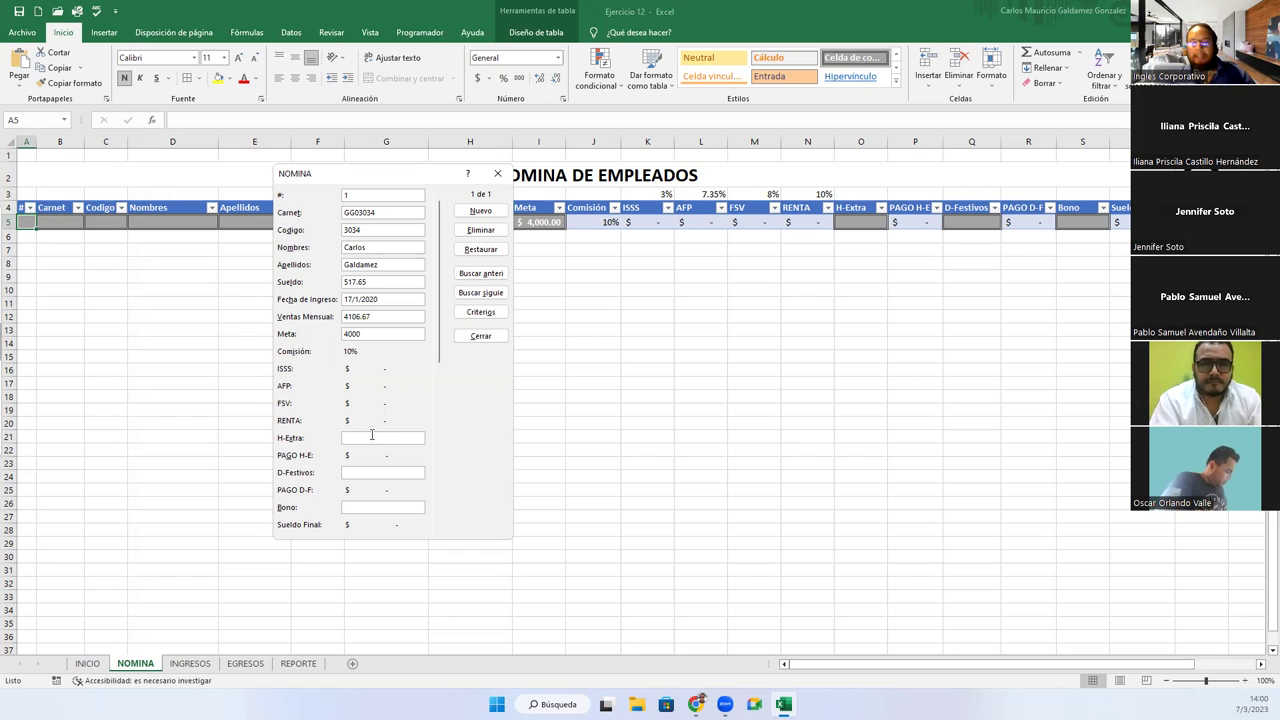
pyautogui.press('Tab')
pyautogui.write('1')
pyautogui.write('50')
pyautogui.press('Return')
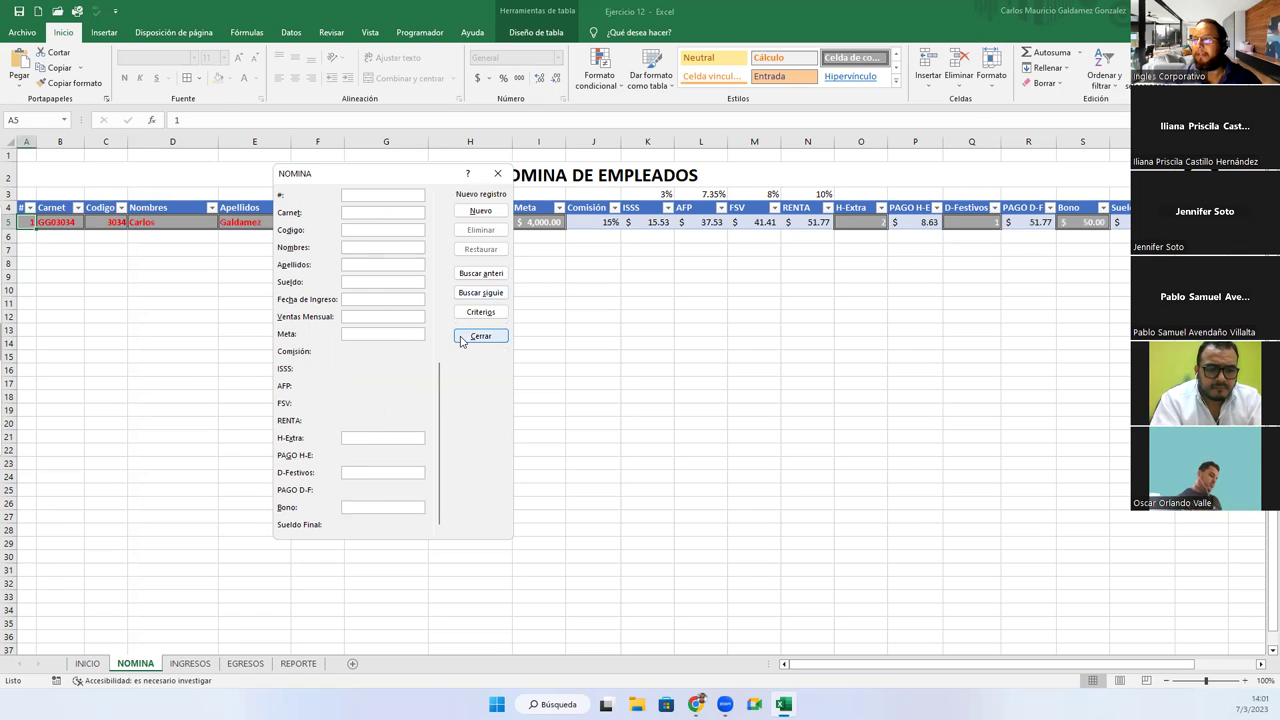
pyautogui.click(479, 337)
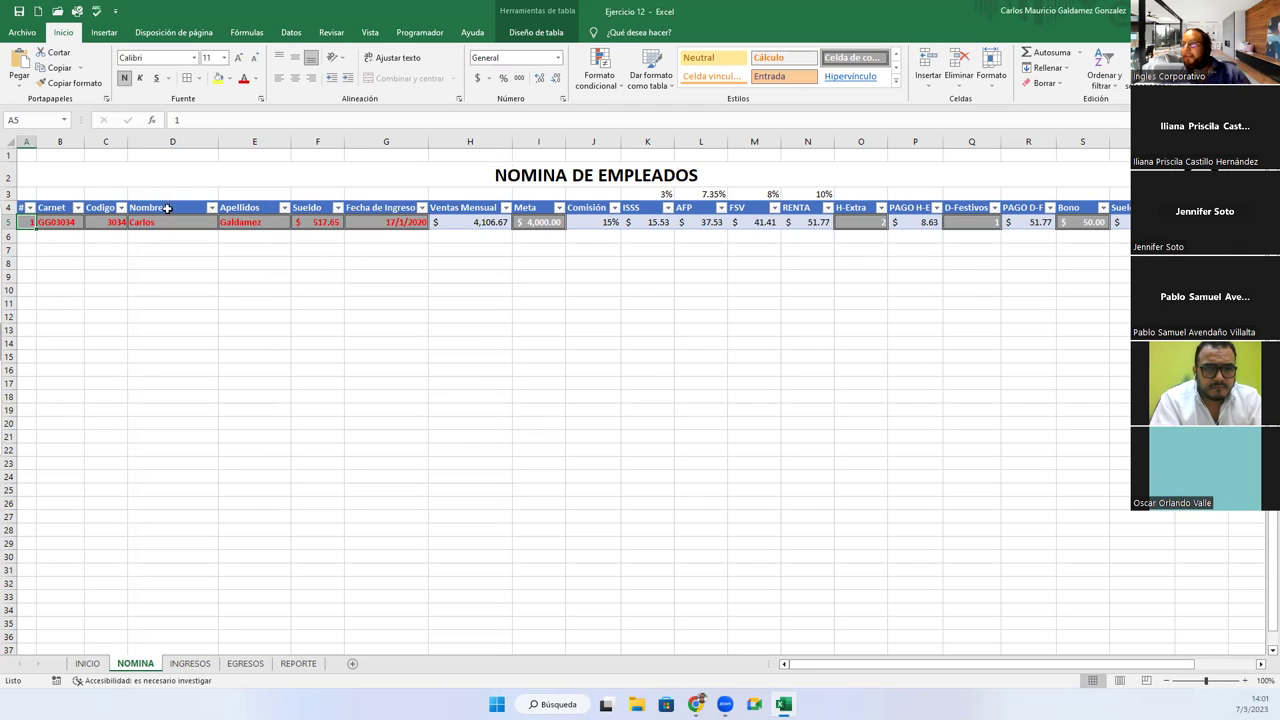
# Change the red text in the new record's row 5 to Automatic (black) font colour.
pyautogui.moveTo(27, 221); pyautogui.dragTo(393, 220)
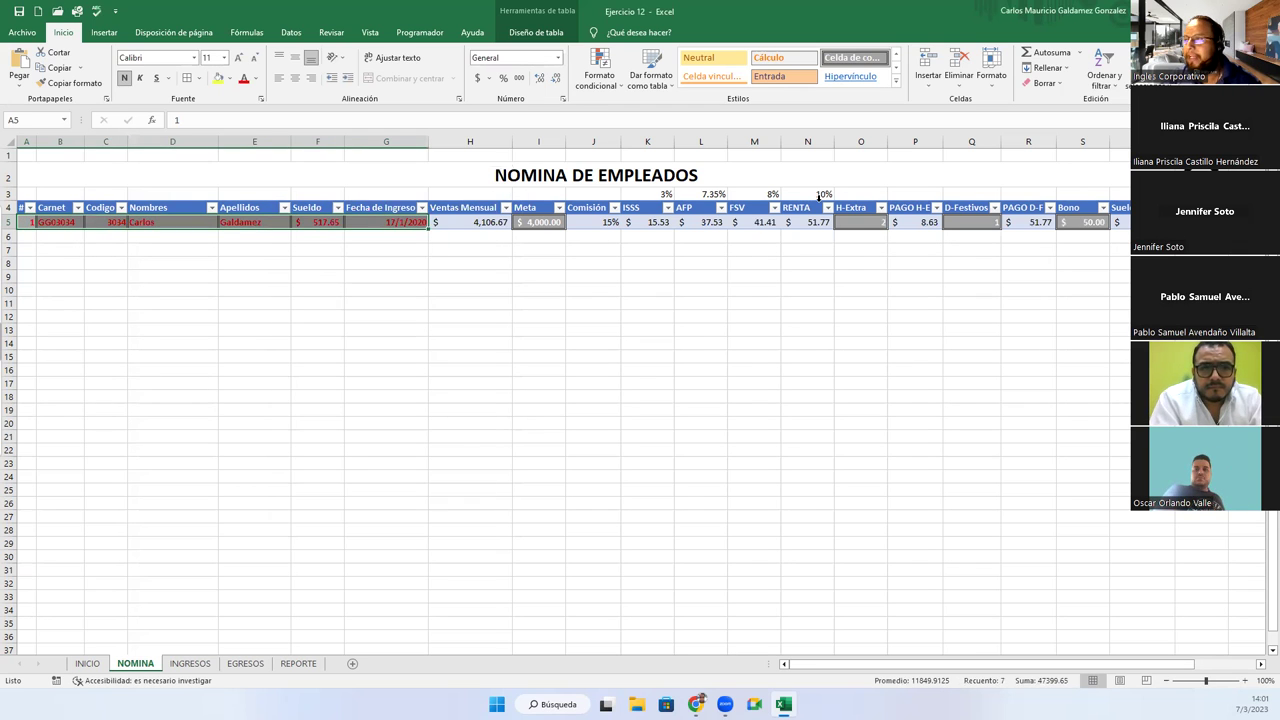
pyautogui.hotkey('ctrl', 'a')
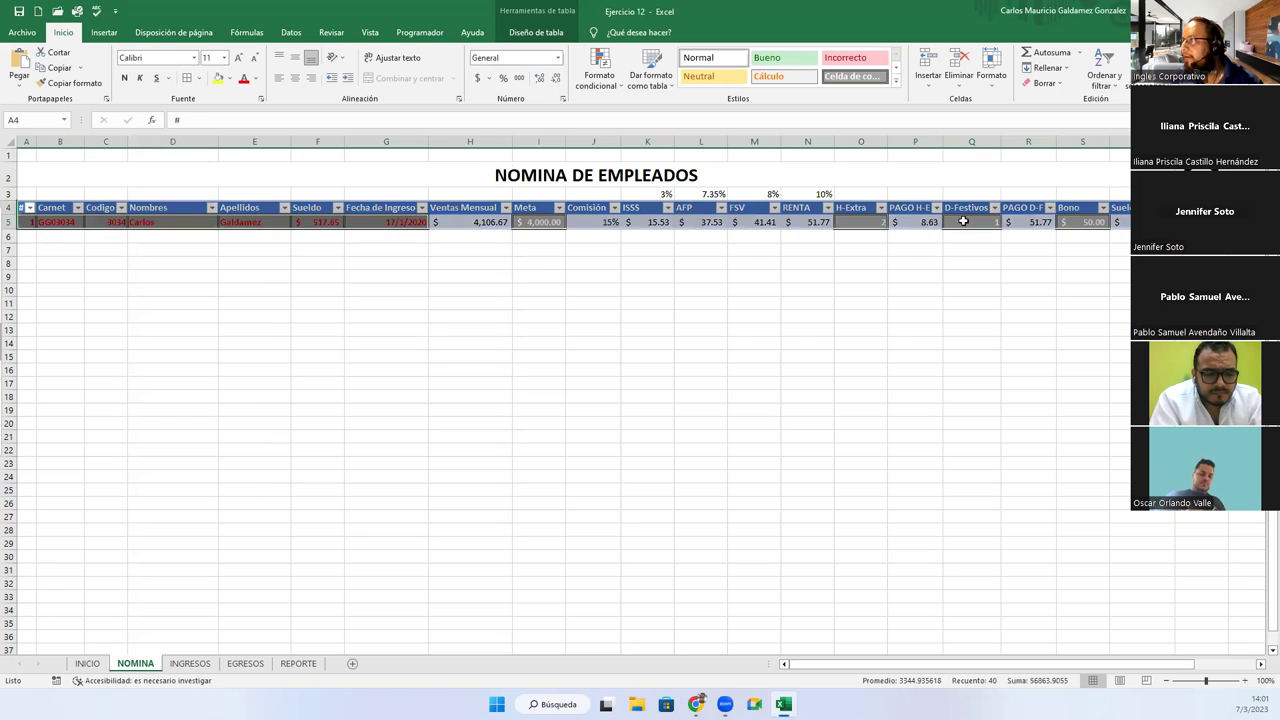
pyautogui.click(963, 221)
pyautogui.click(1070, 221)
pyautogui.keyDown('ctrl'); pyautogui.click(971, 221); pyautogui.keyUp('ctrl')
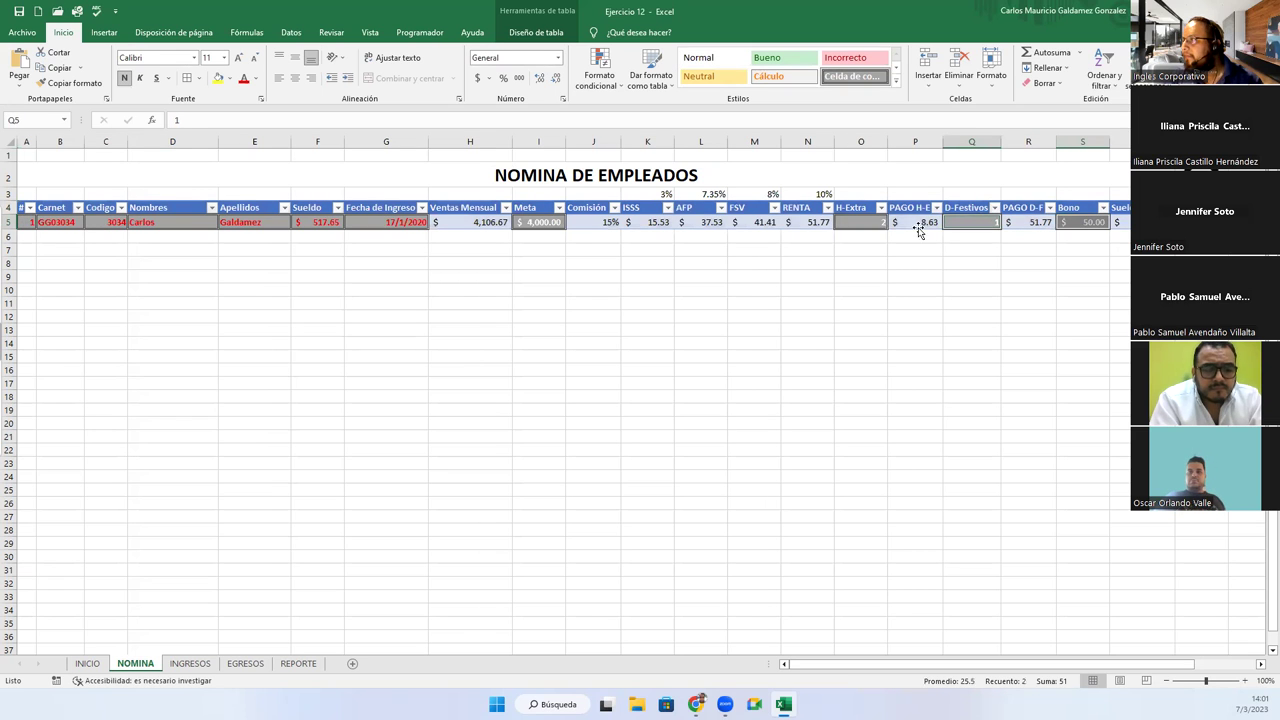
pyautogui.keyDown('ctrl'); pyautogui.click(867, 221); pyautogui.keyUp('ctrl')
pyautogui.keyDown('ctrl'); pyautogui.moveTo(378, 222); pyautogui.dragTo(25, 221); pyautogui.keyUp('ctrl')
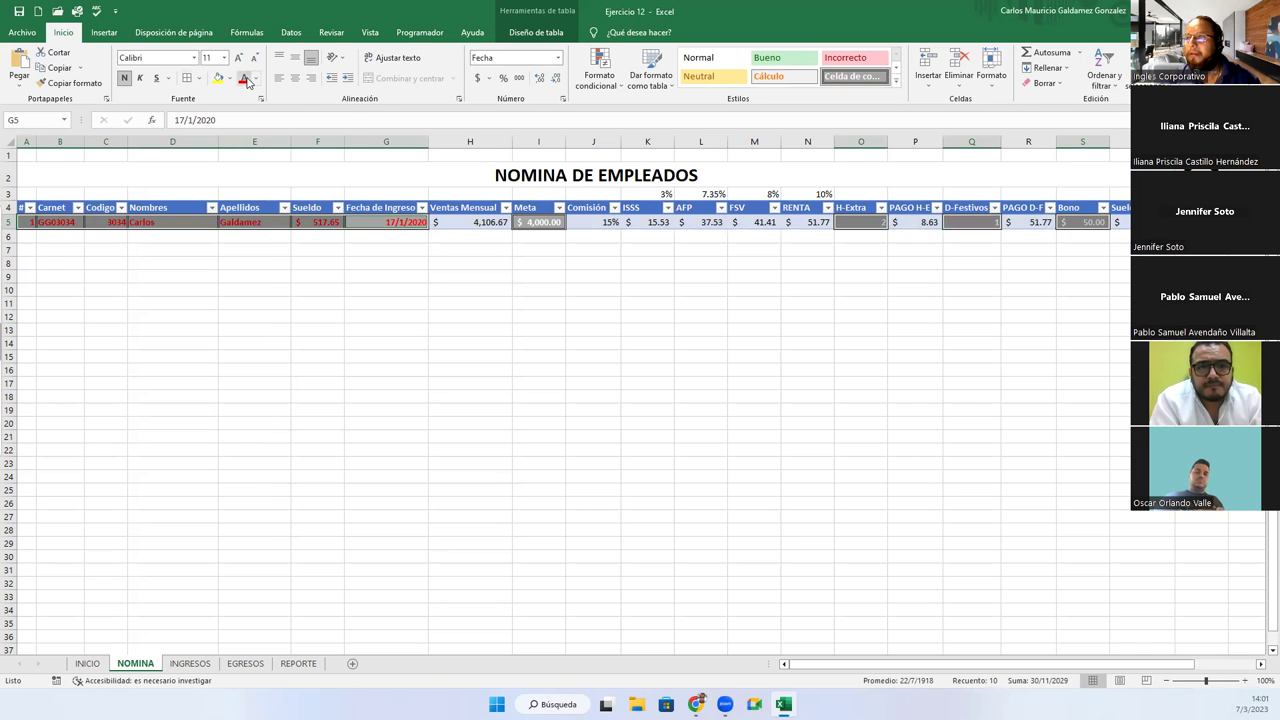
pyautogui.click(256, 78)
pyautogui.click(290, 90)
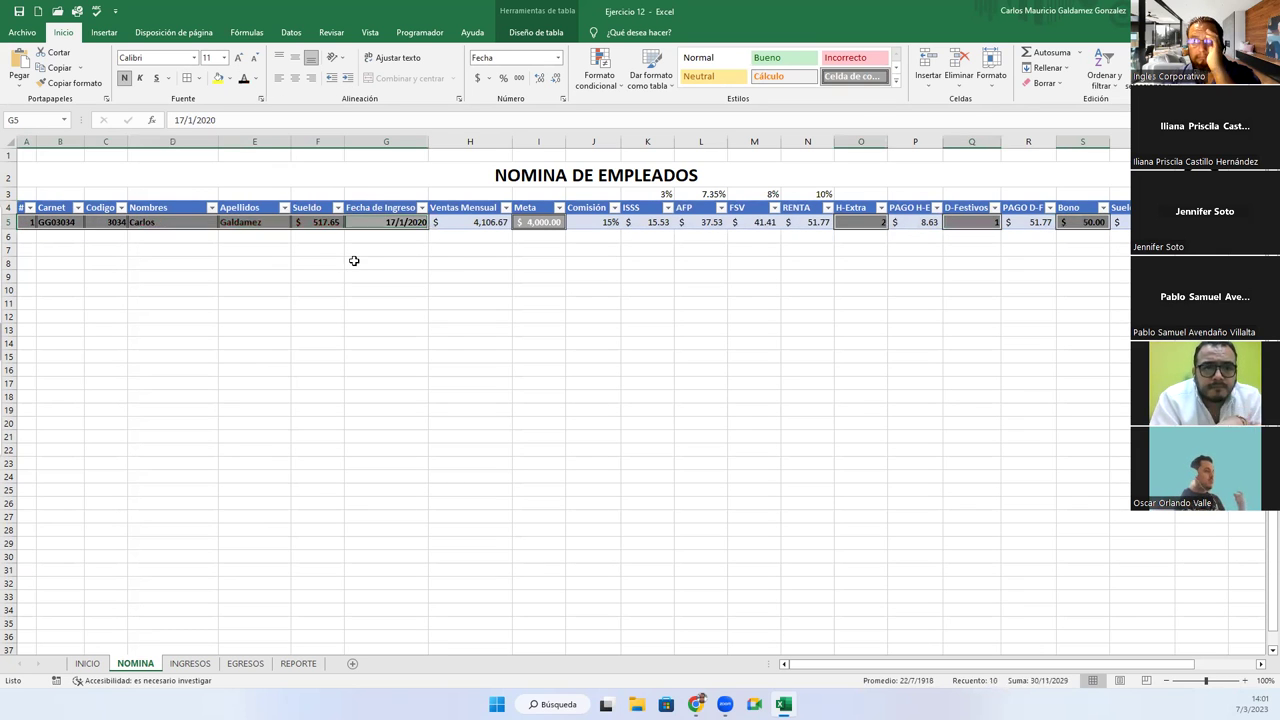
pyautogui.click(386, 263)
# Inspect the row 5 calculated cells, including the 15%/10% commission formula in J5.
pyautogui.click(480, 222)
pyautogui.keyDown('ctrl'); pyautogui.moveTo(596, 222); pyautogui.dragTo(1118, 222); pyautogui.keyUp('ctrl')
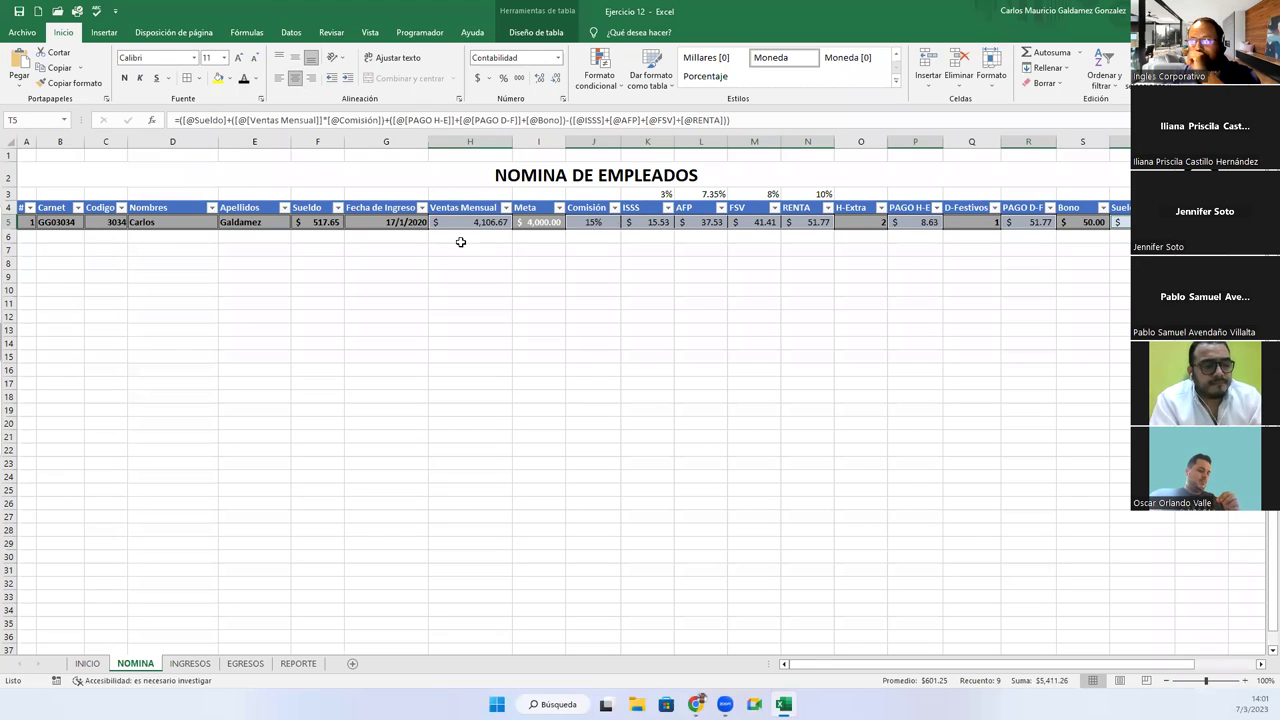
pyautogui.click(583, 228)
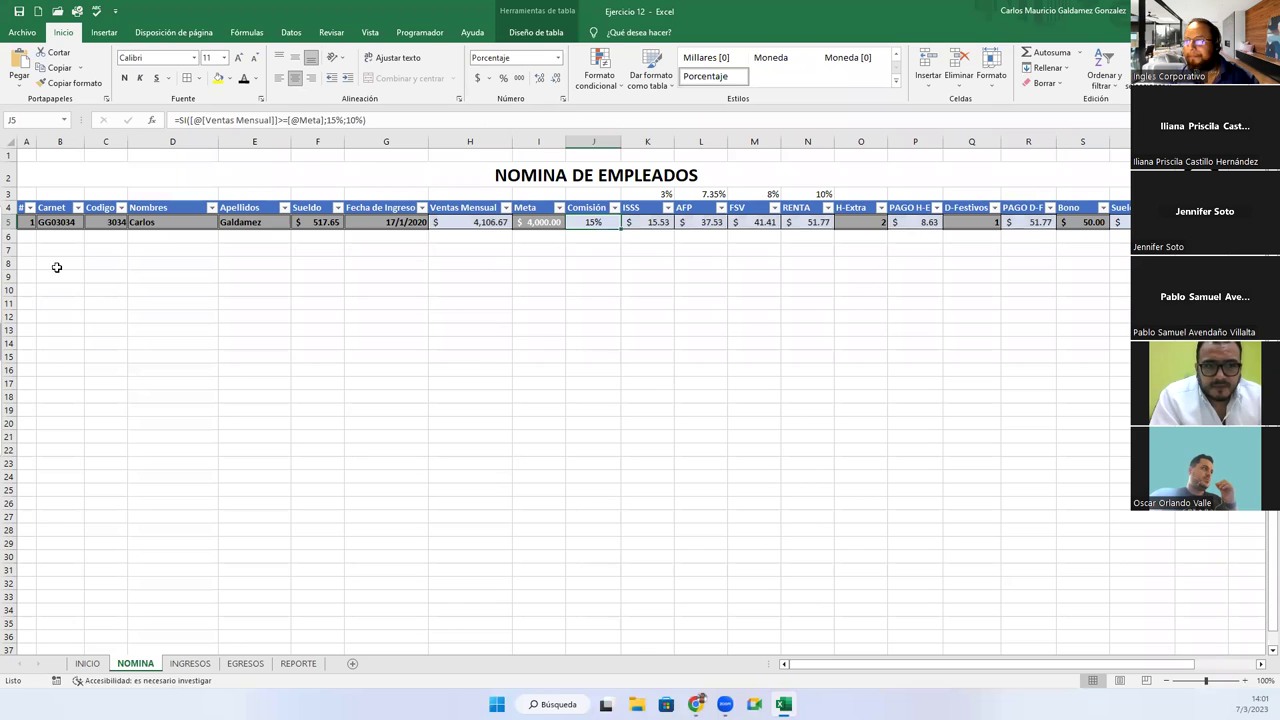
# Add income record 3: 7/3/2023, Refrigeradora MABE, 675.00.
pyautogui.click(190, 664)
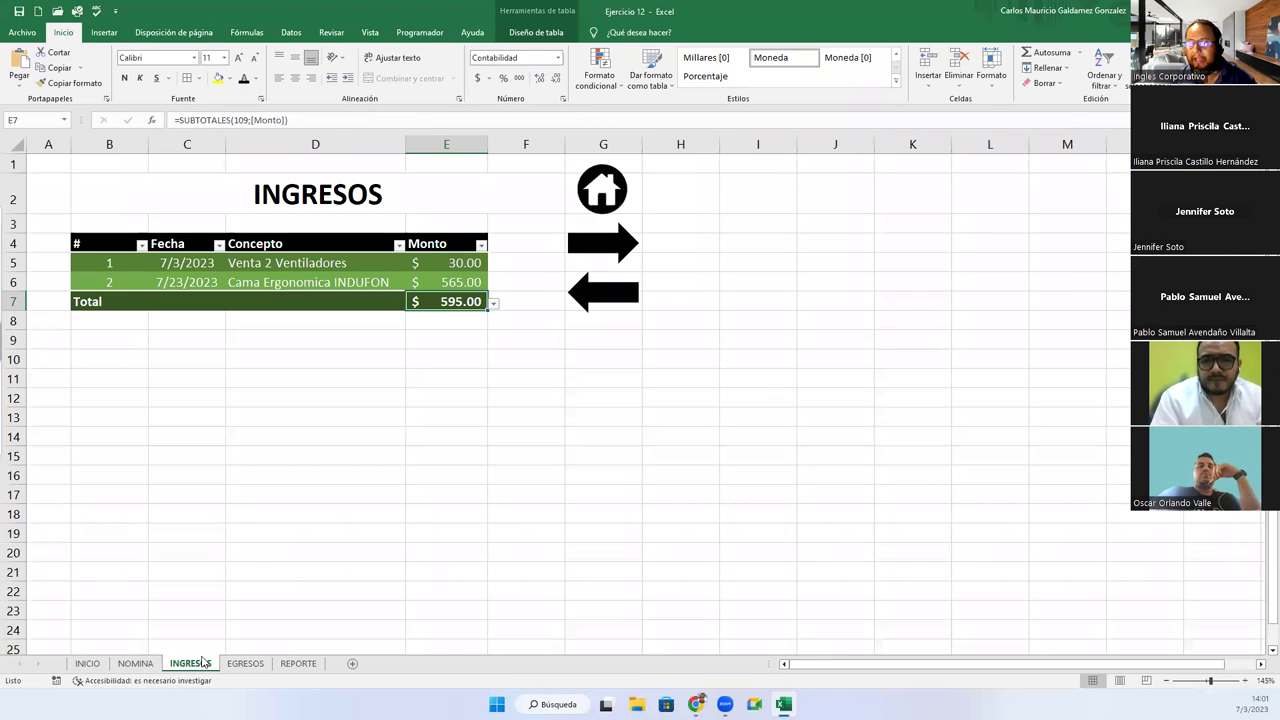
pyautogui.click(232, 283)
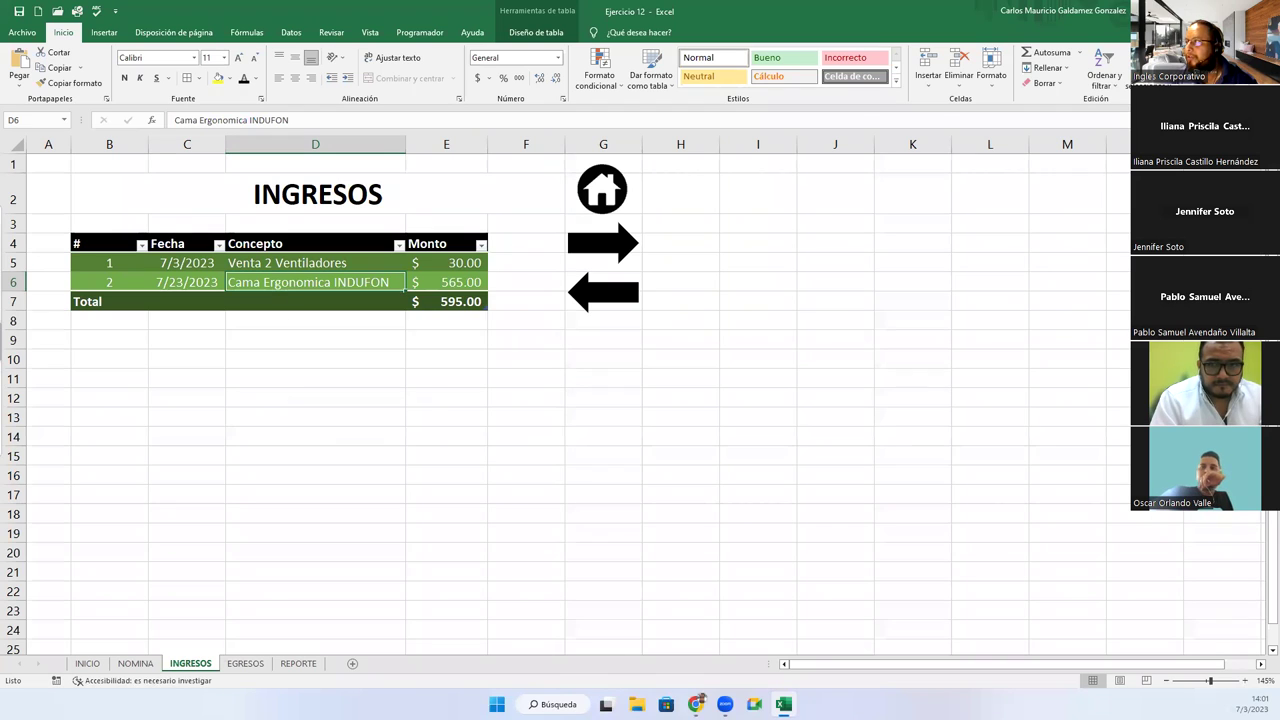
pyautogui.click(96, 11)
pyautogui.click(482, 294)
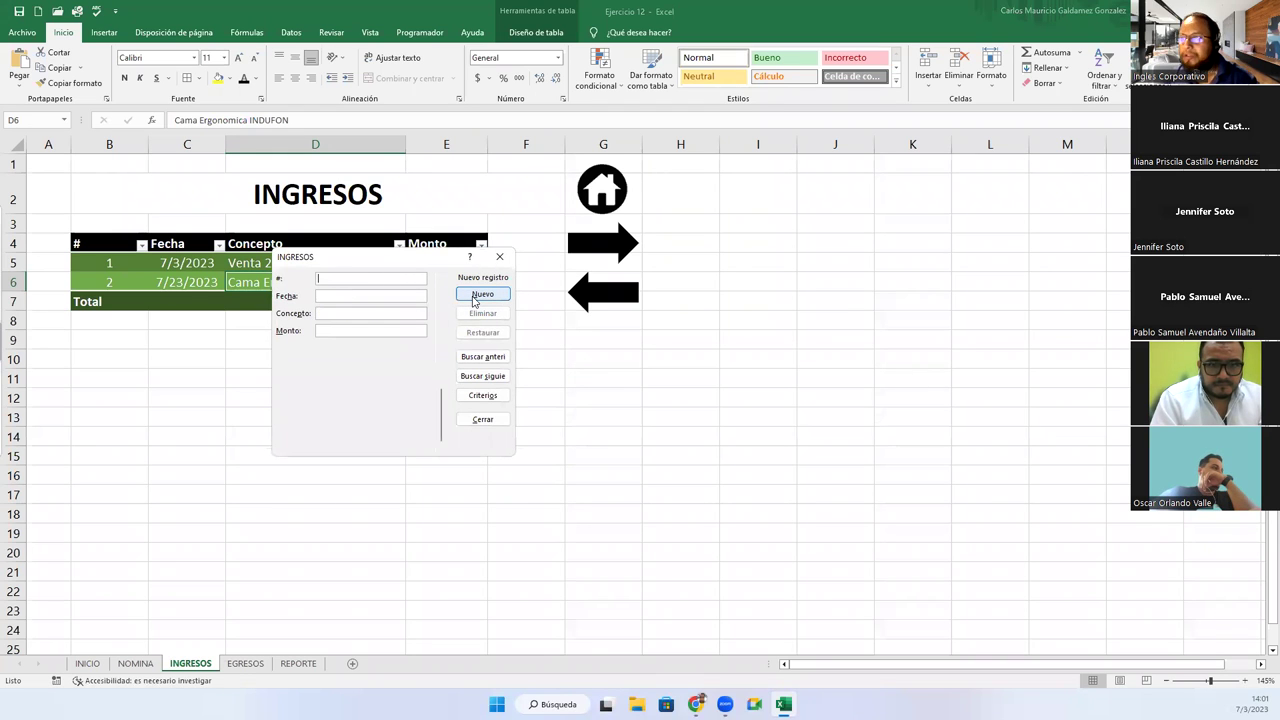
pyautogui.write('3')
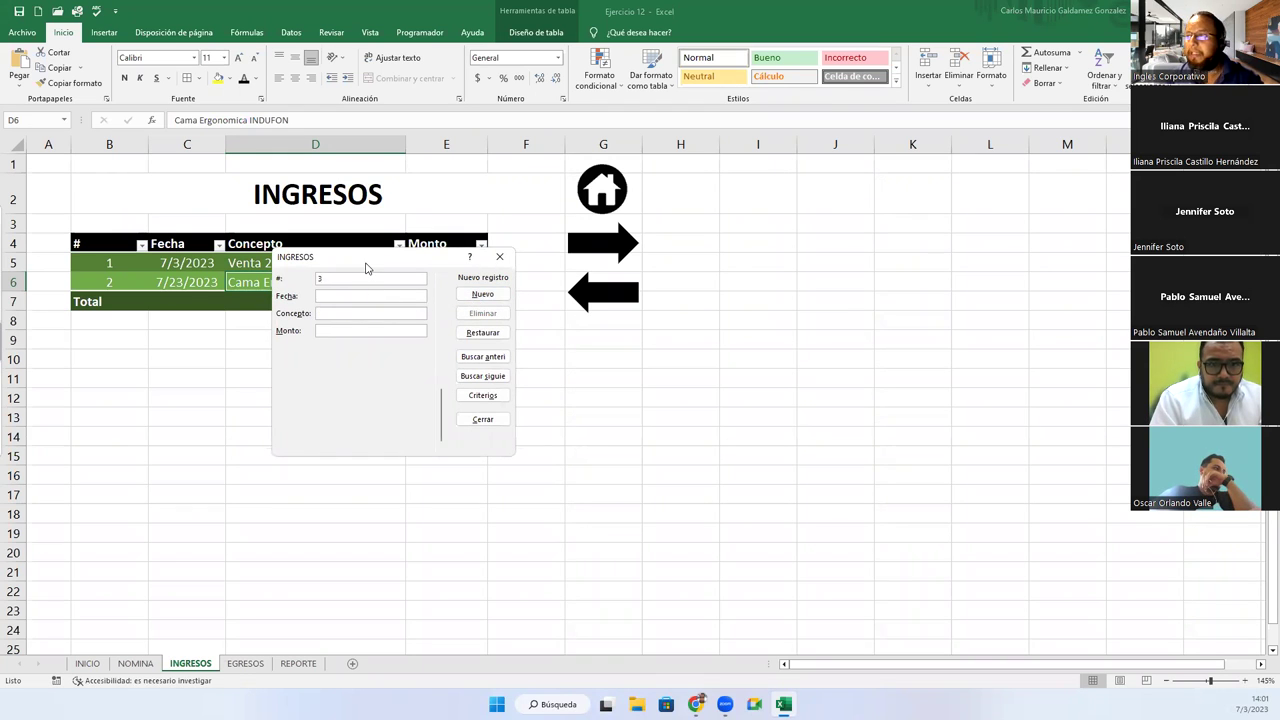
pyautogui.moveTo(365, 266); pyautogui.dragTo(405, 354)
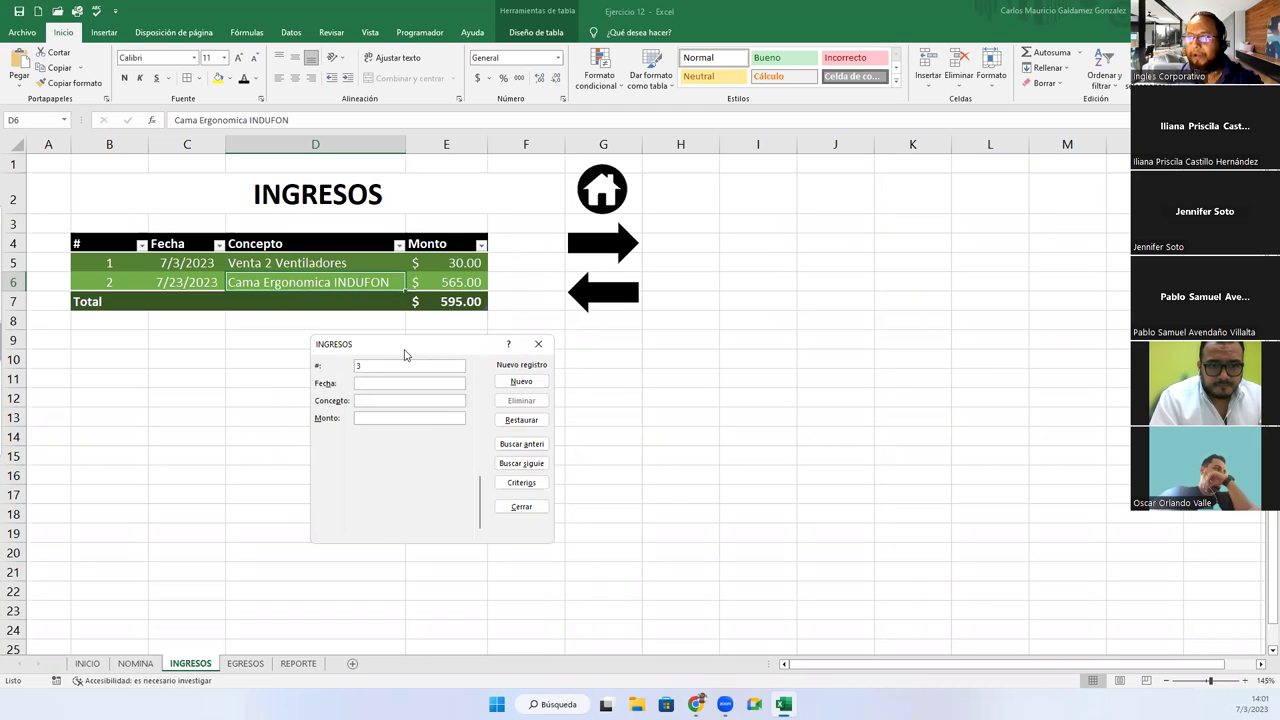
pyautogui.write('7/')
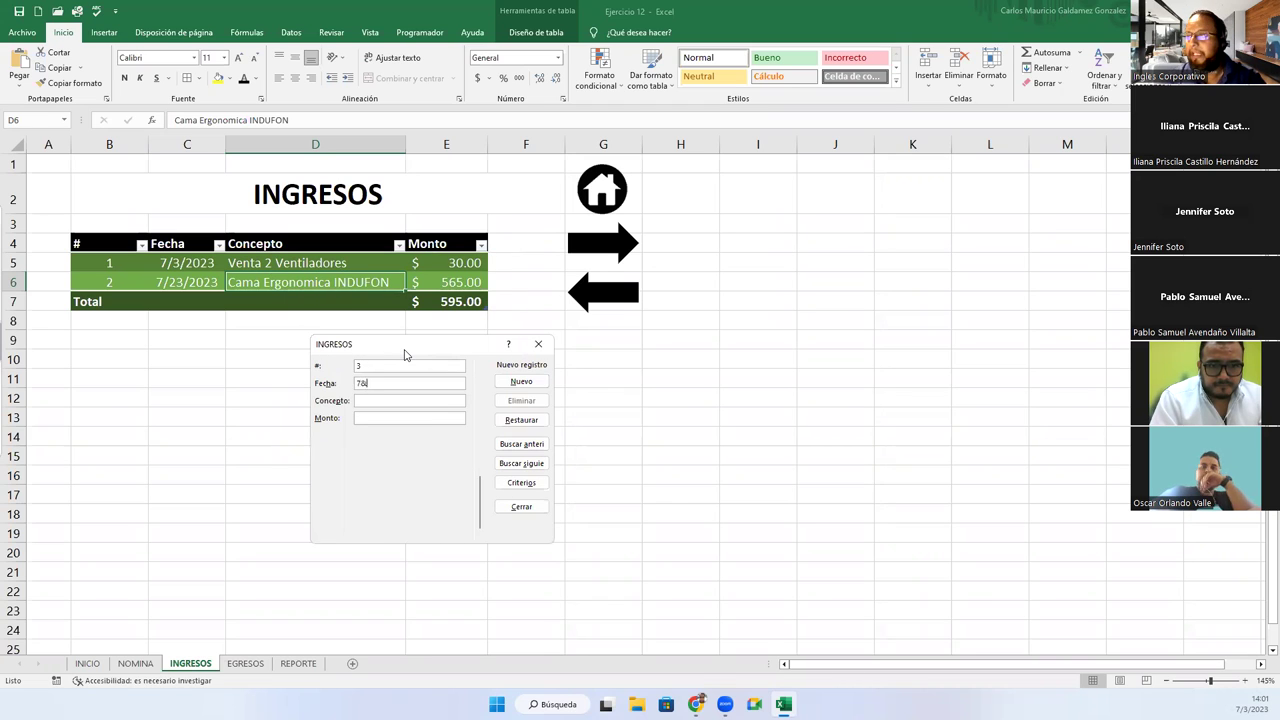
pyautogui.write('3/2023')
pyautogui.press('Tab')
pyautogui.write('Refrigeradora')
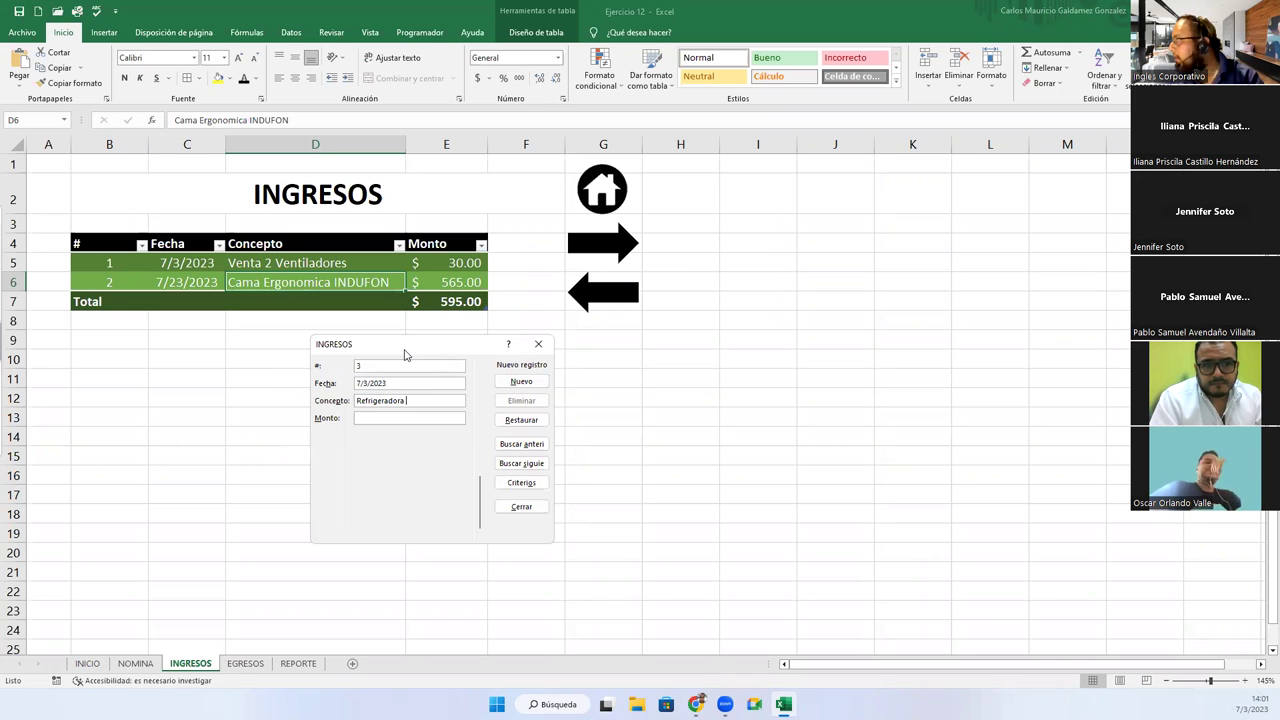
pyautogui.write('MABE')
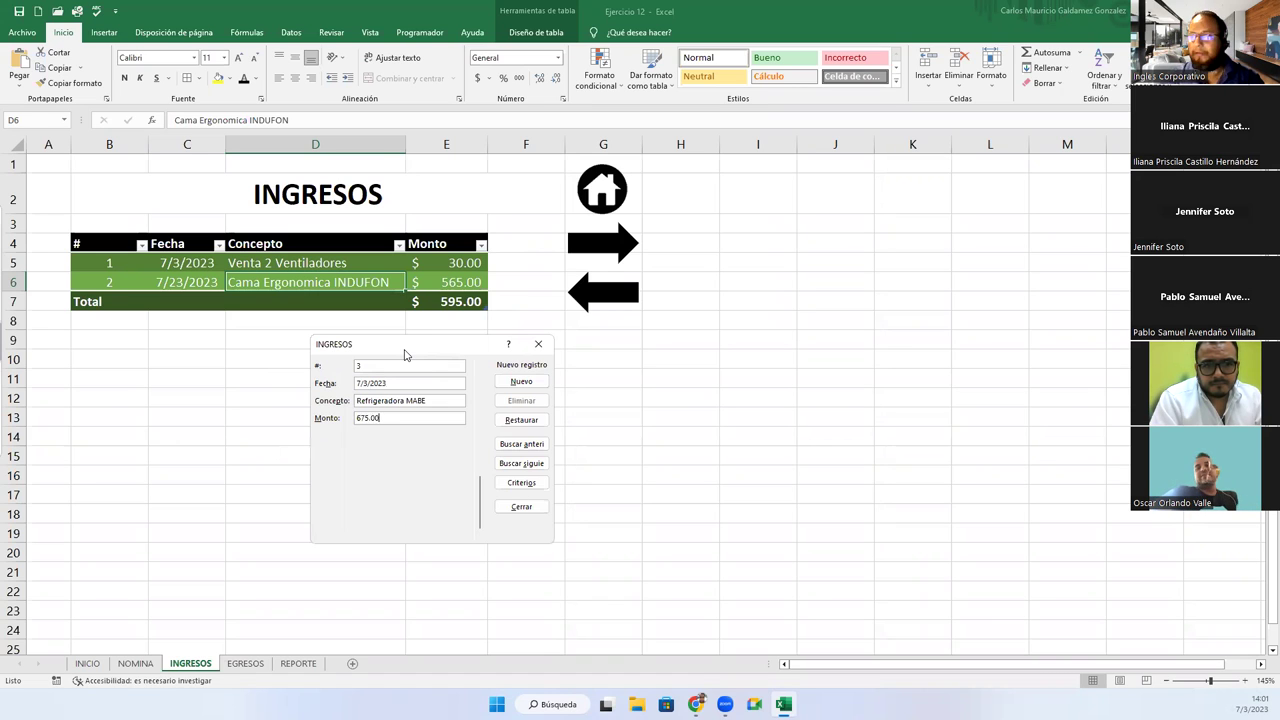
pyautogui.press('Return')
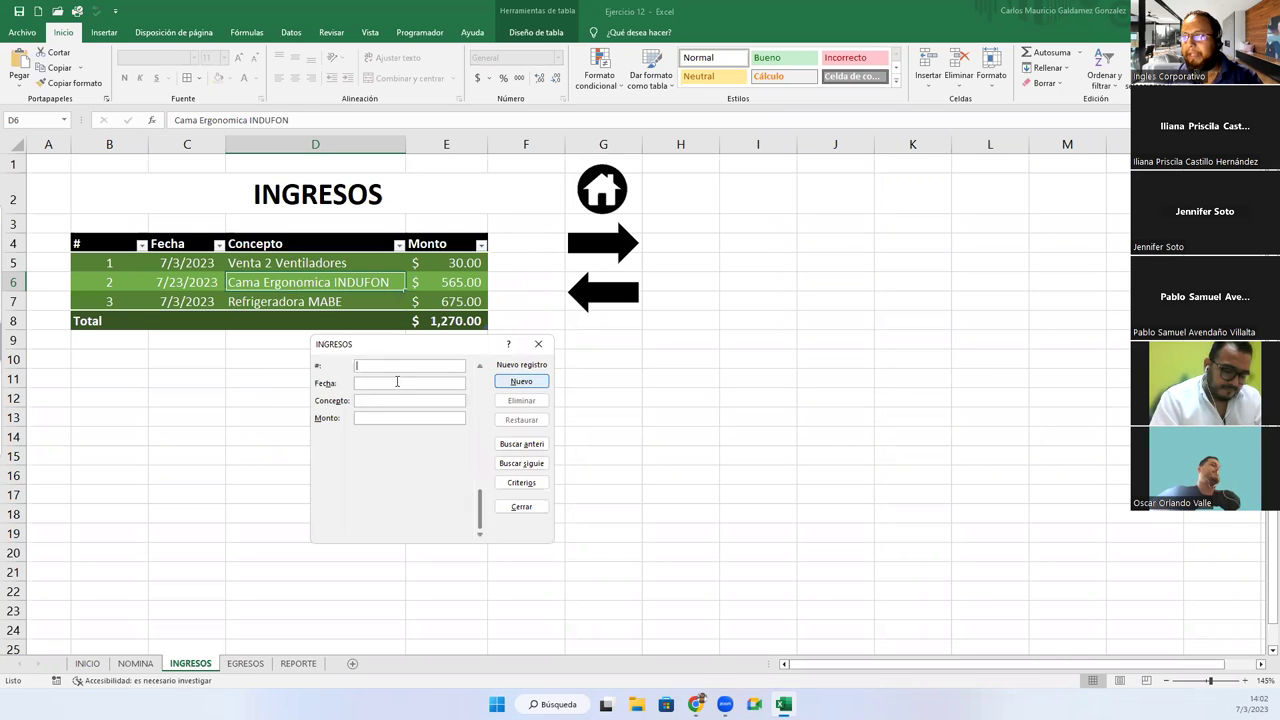
# Delete the accidentally created blank income record 4.
pyautogui.write('4')
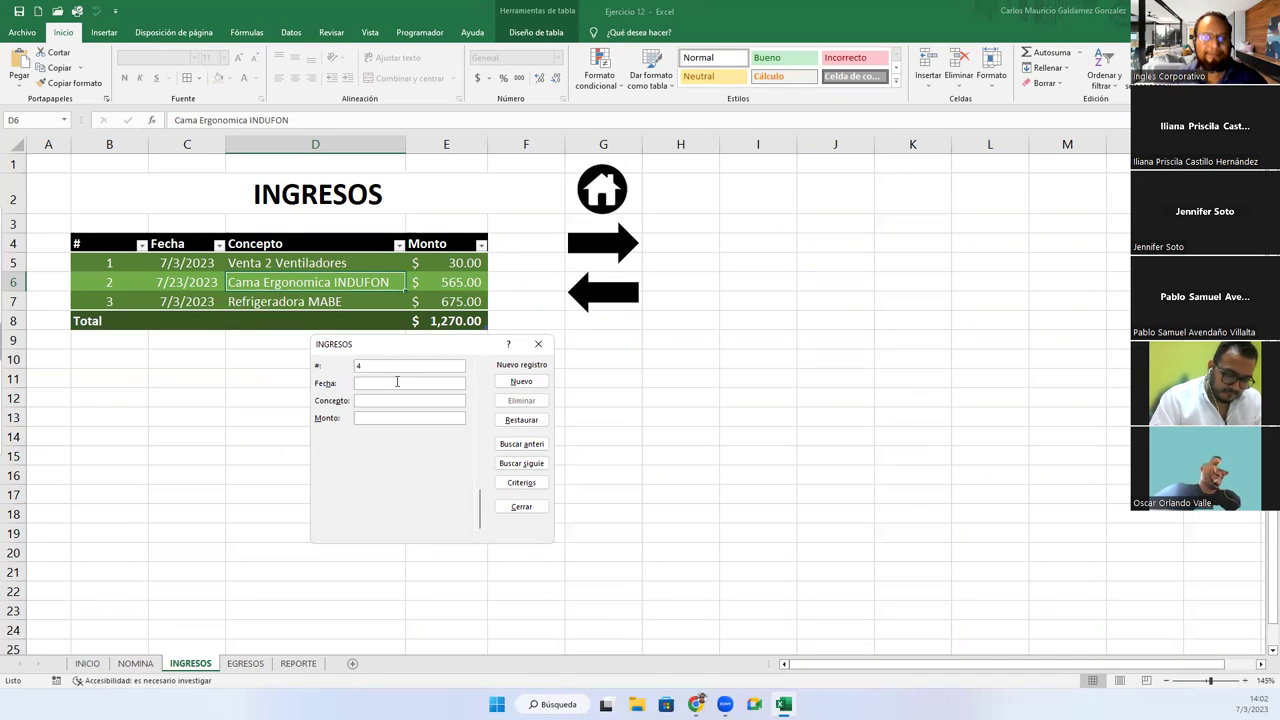
pyautogui.click(397, 381)
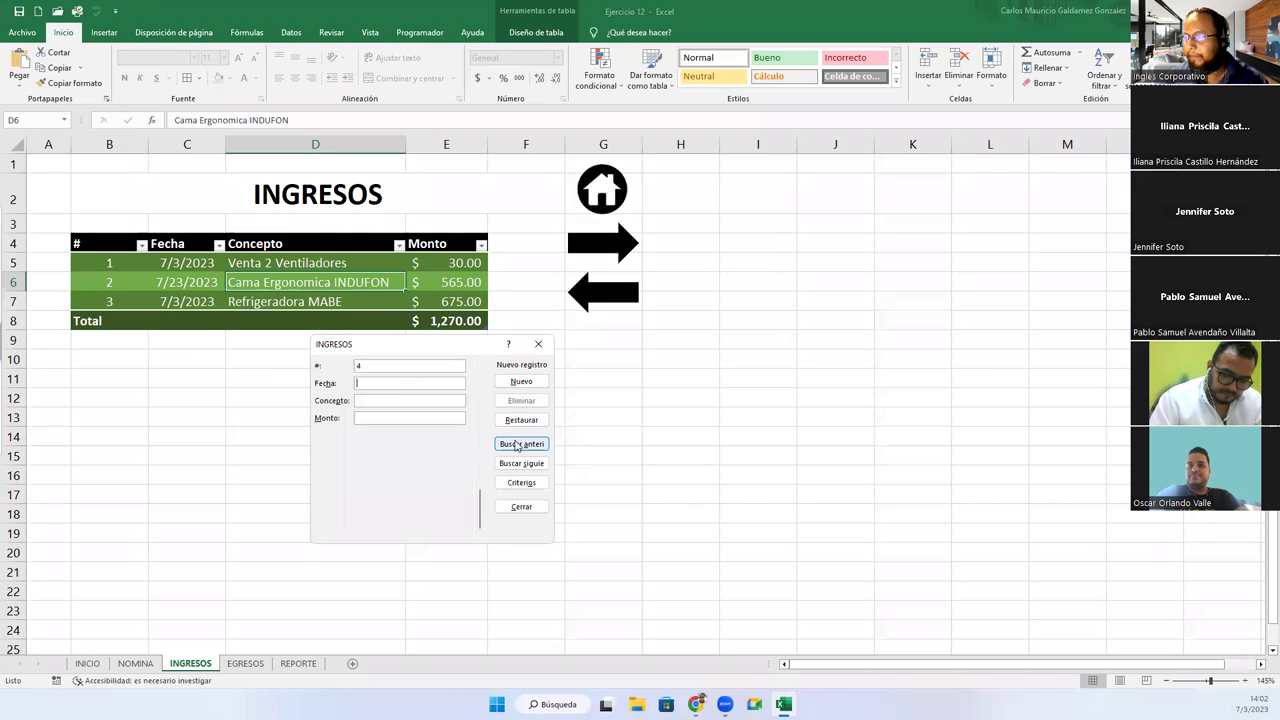
pyautogui.moveTo(482, 507); pyautogui.dragTo(480, 491)
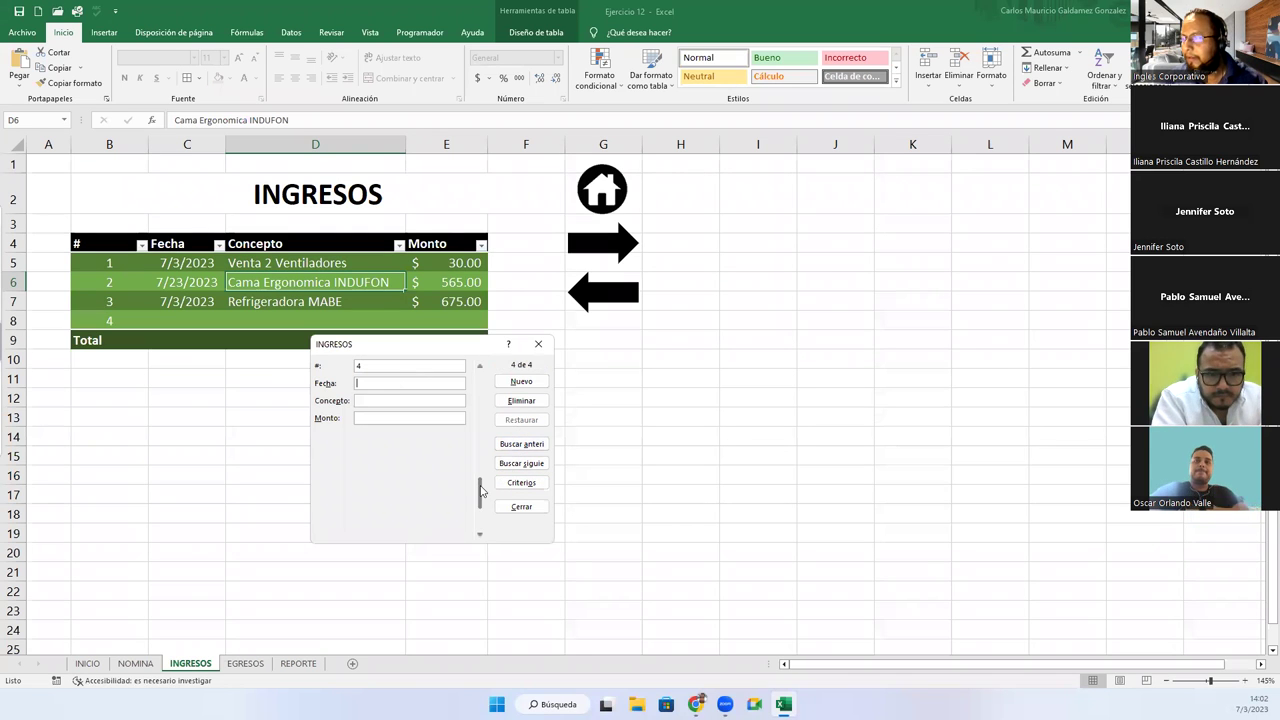
pyautogui.click(522, 401)
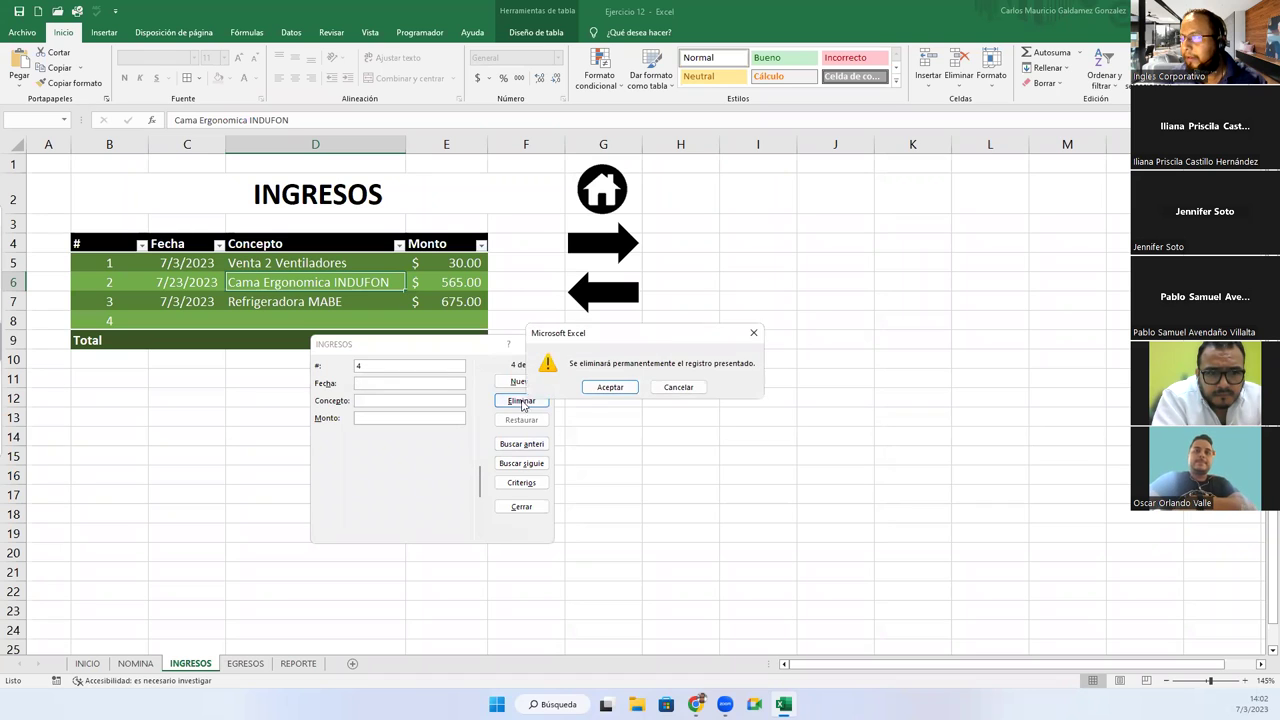
pyautogui.click(608, 389)
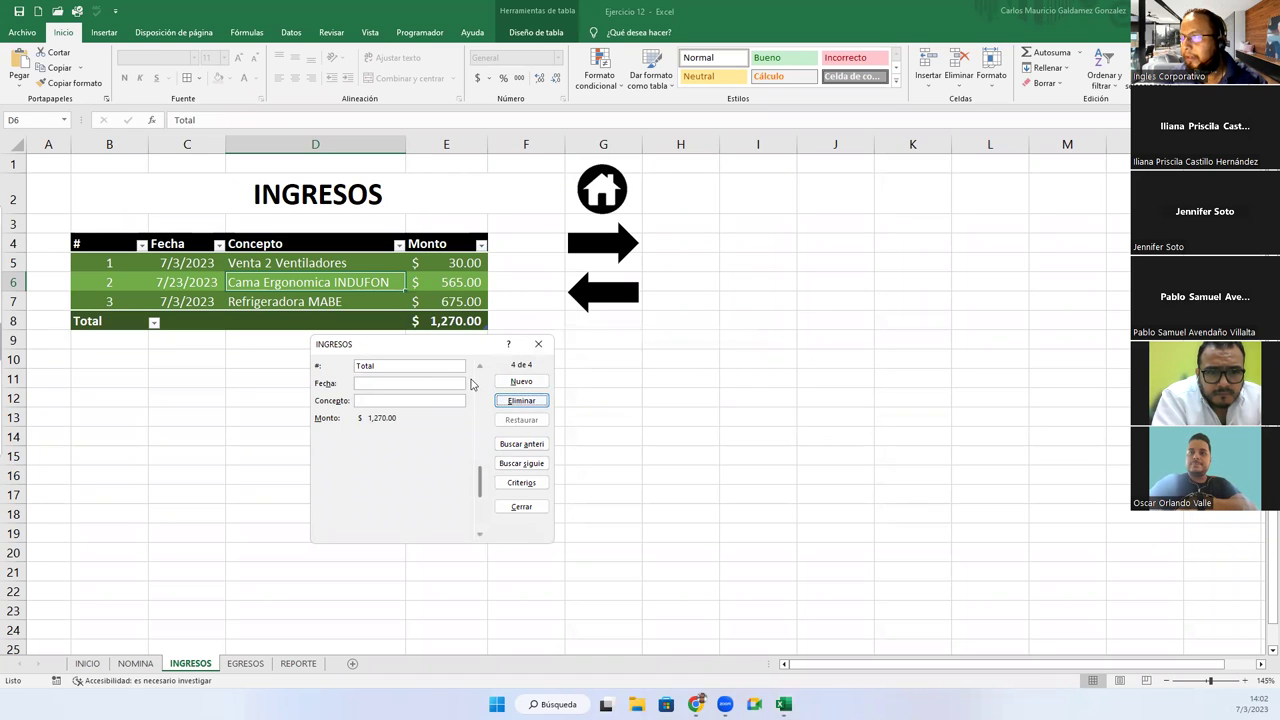
# Correct income record 2's date to 7/3/2023.
pyautogui.click(516, 446)
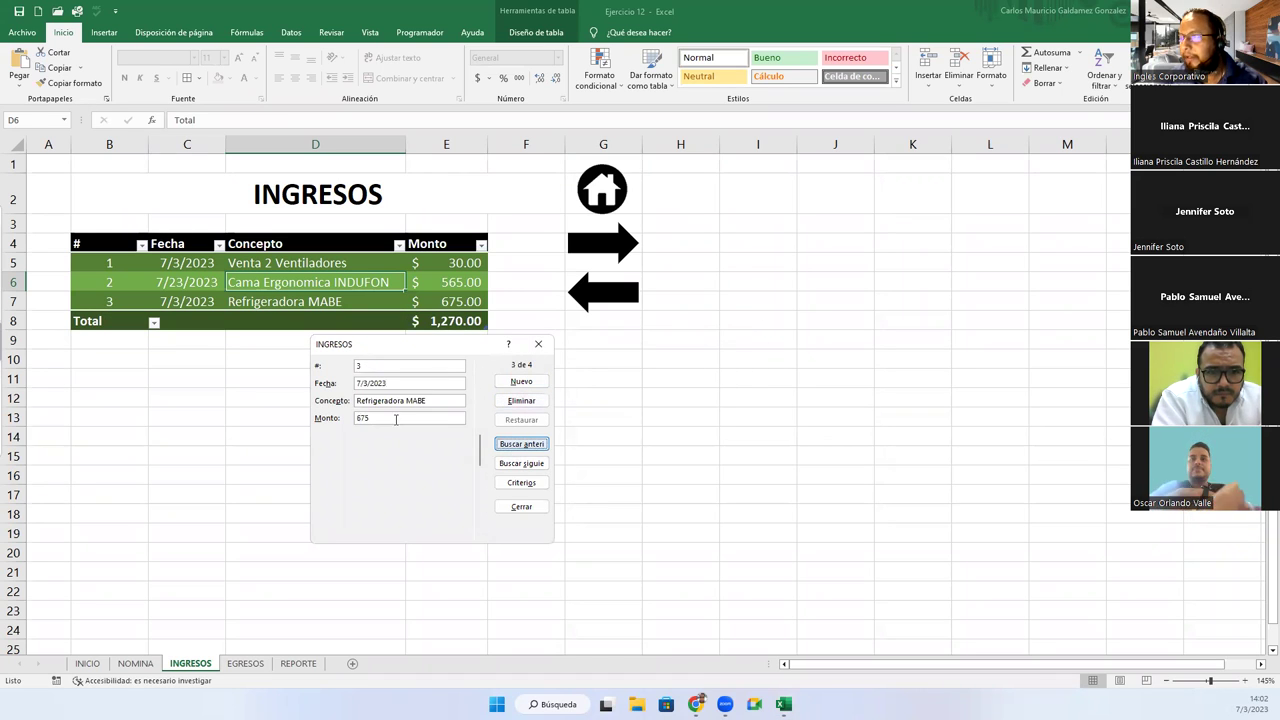
pyautogui.click(503, 445)
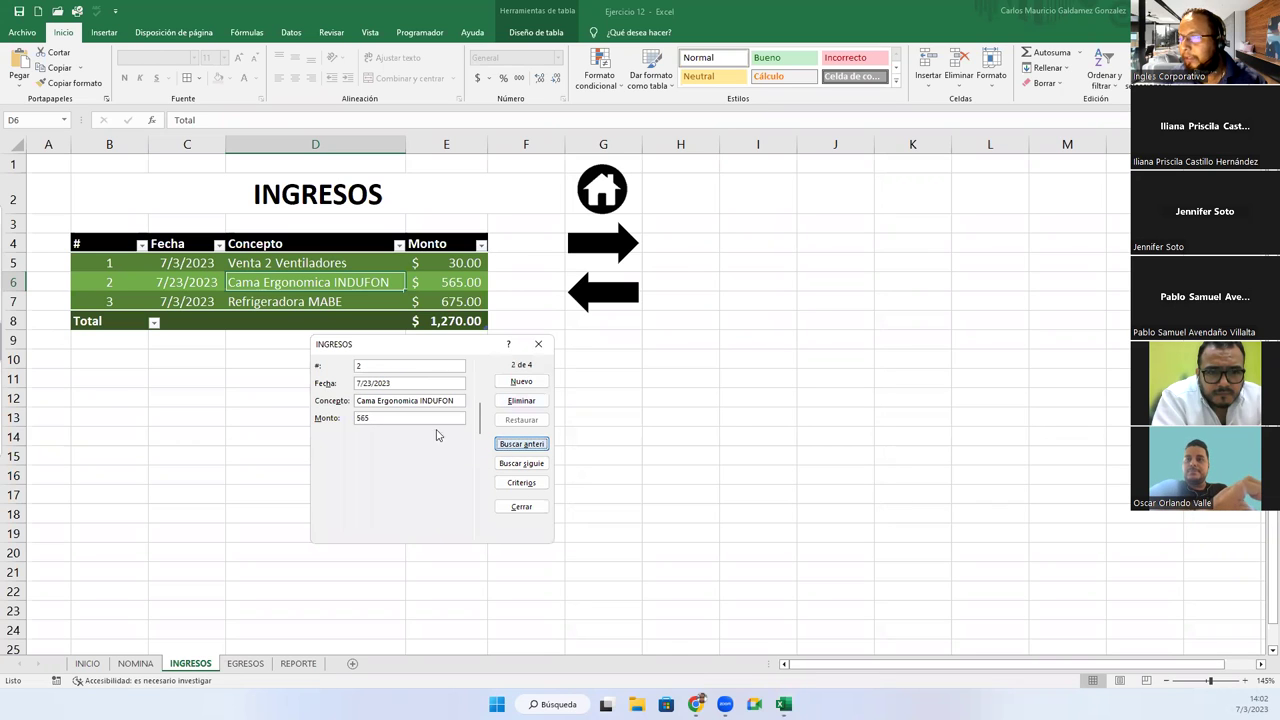
pyautogui.click(371, 382)
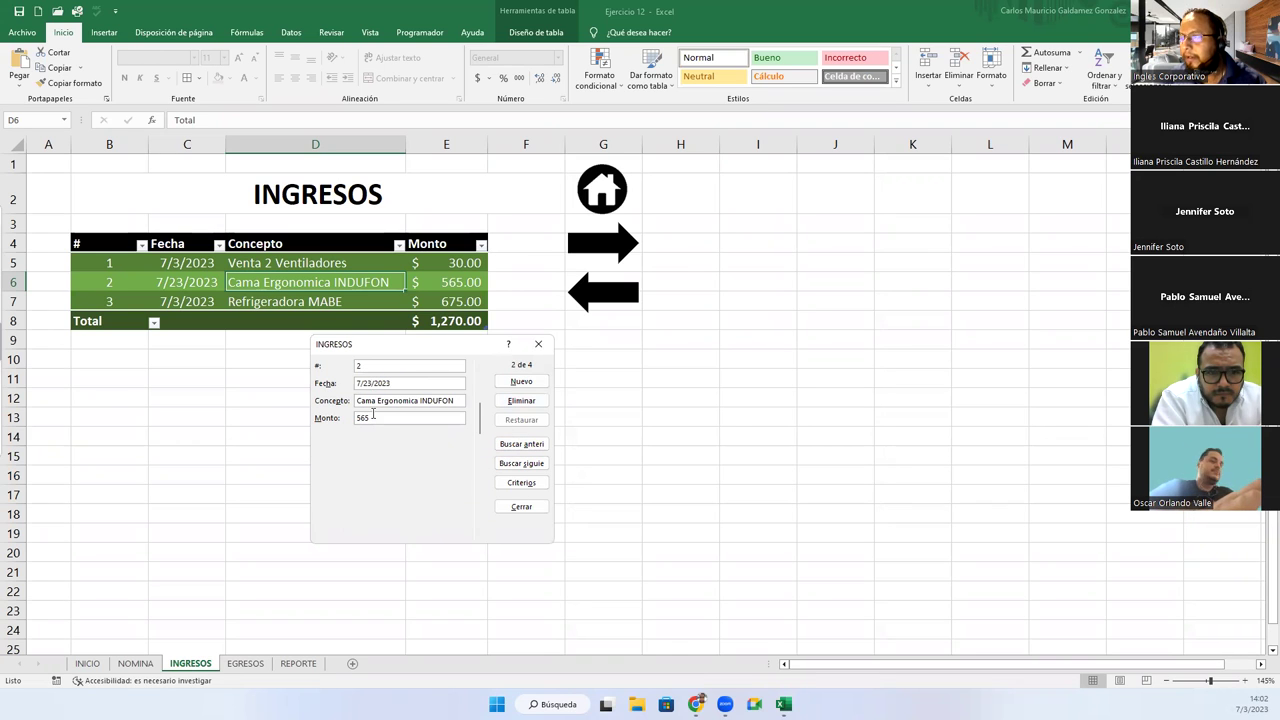
pyautogui.press('BackSpace')
pyautogui.press('Tab')
pyautogui.press('Return')
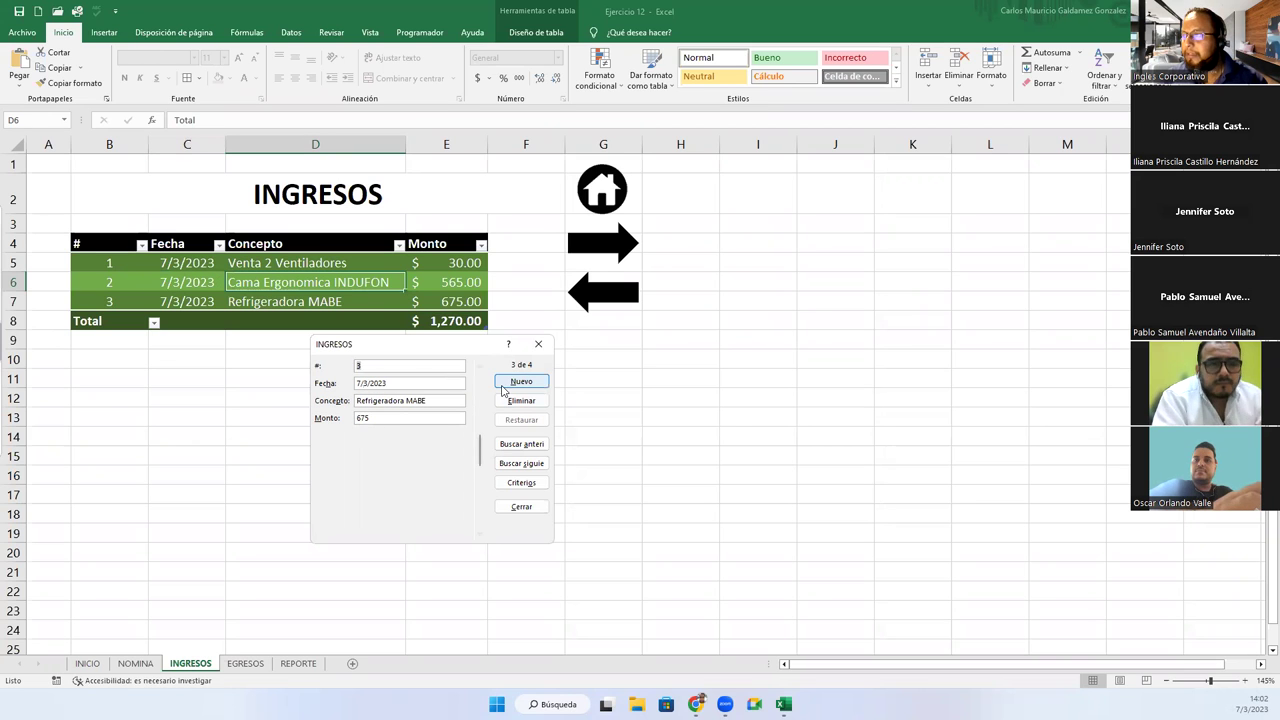
# Clear the stray 4 and date left in cells B9 and C9 below the table.
pyautogui.click(521, 381)
pyautogui.write('4')
pyautogui.press('Tab')
pyautogui.write('7/3')
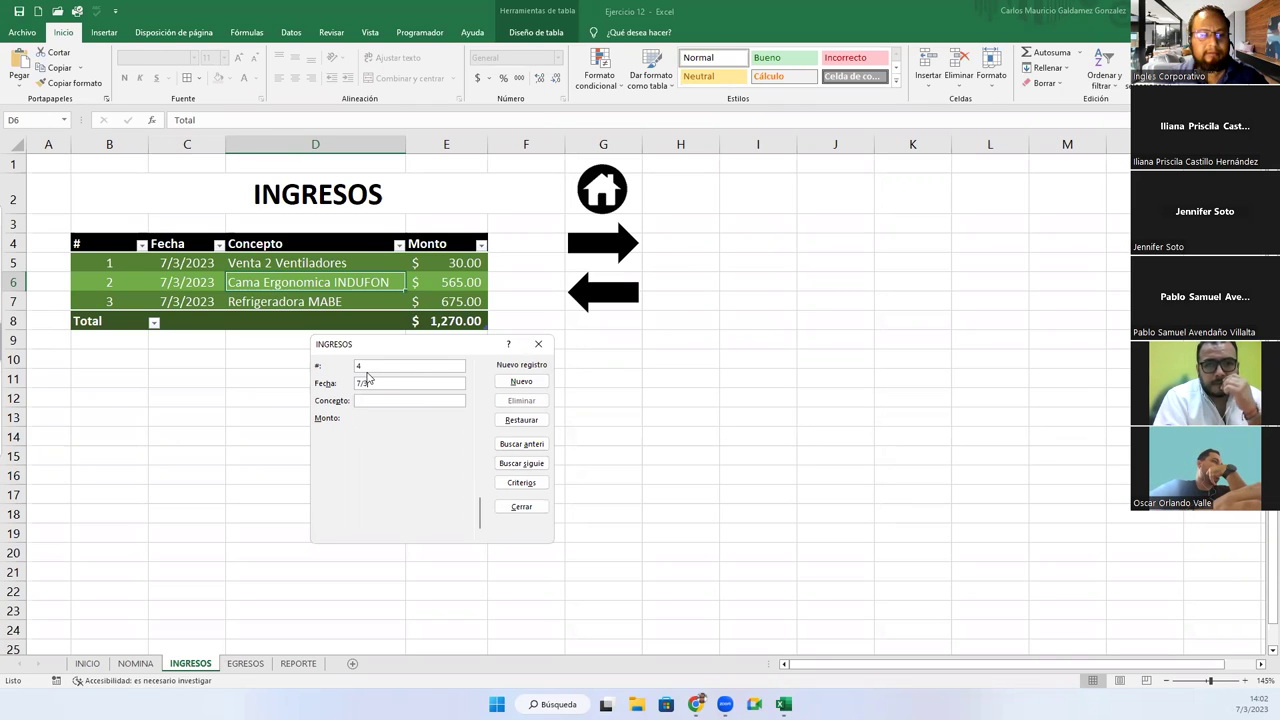
pyautogui.write('/2023')
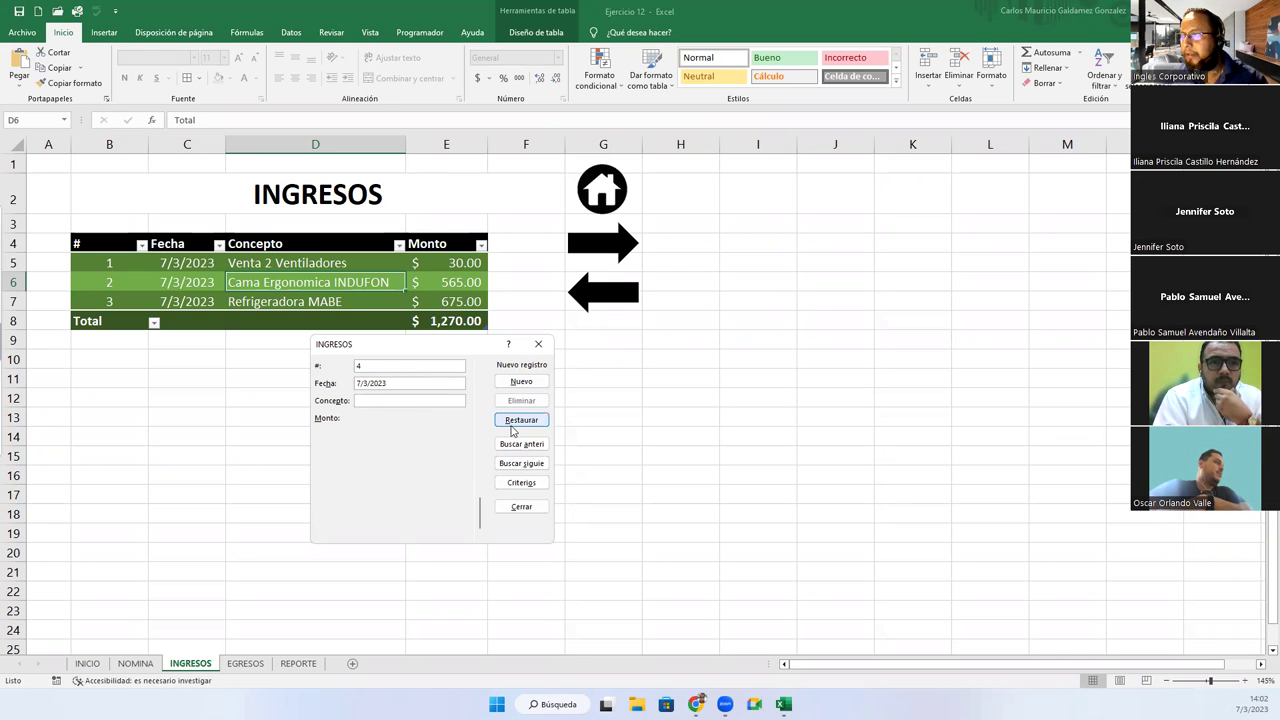
pyautogui.click(520, 510)
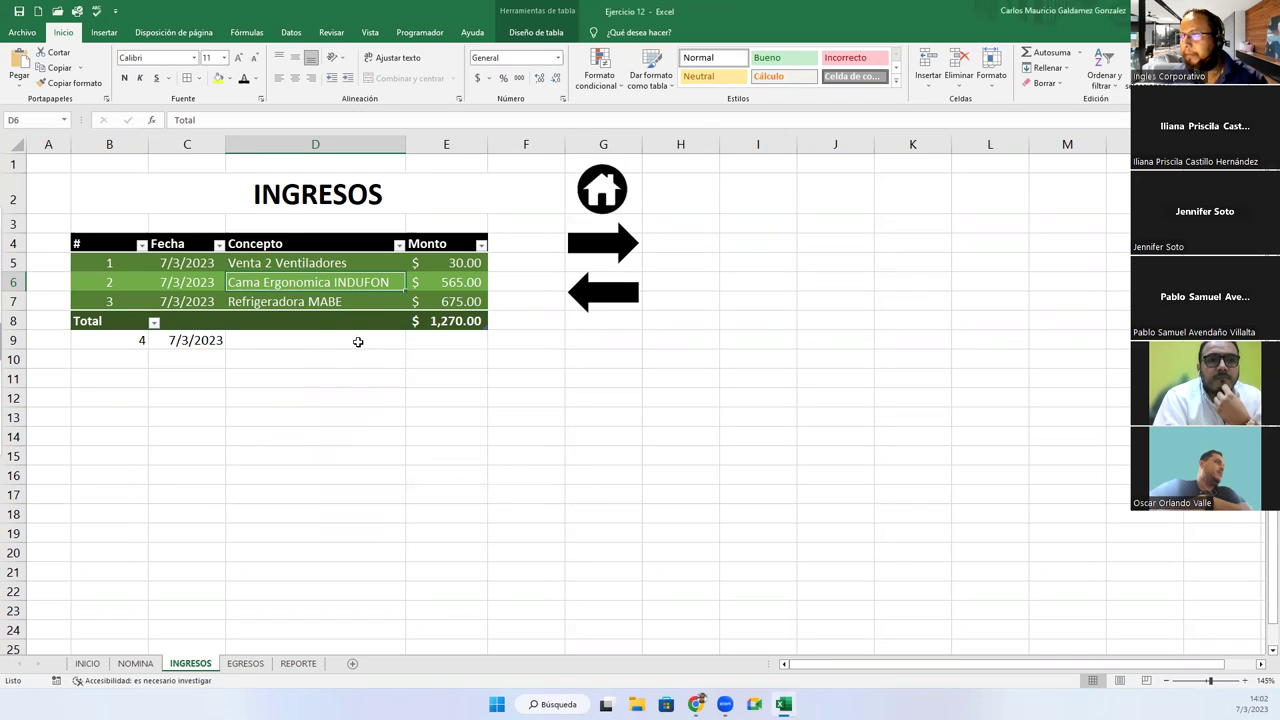
pyautogui.click(124, 342)
pyautogui.press('Delete')
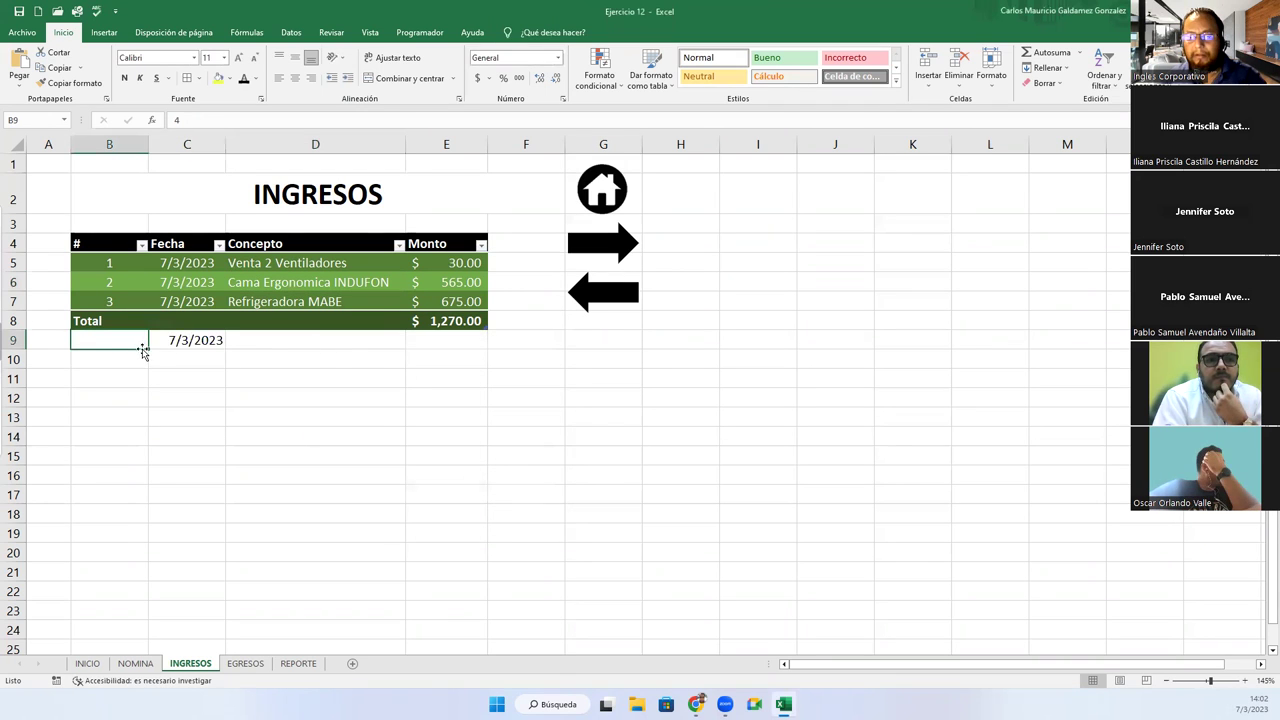
pyautogui.click(167, 350)
pyautogui.press('Delete')
pyautogui.click(236, 288)
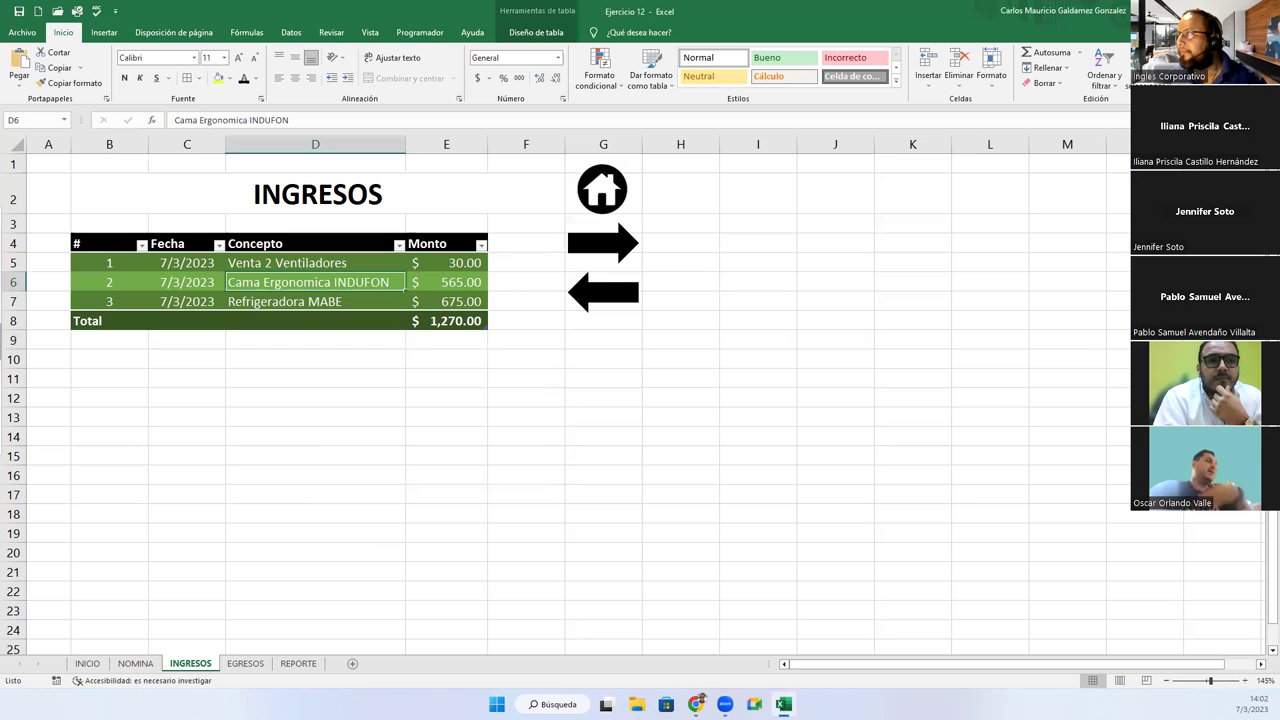
# Enter income record 4 dated 7/3/2023, Cocina 6 Q- CETRON, 523.75, and close the form.
pyautogui.click(516, 384)
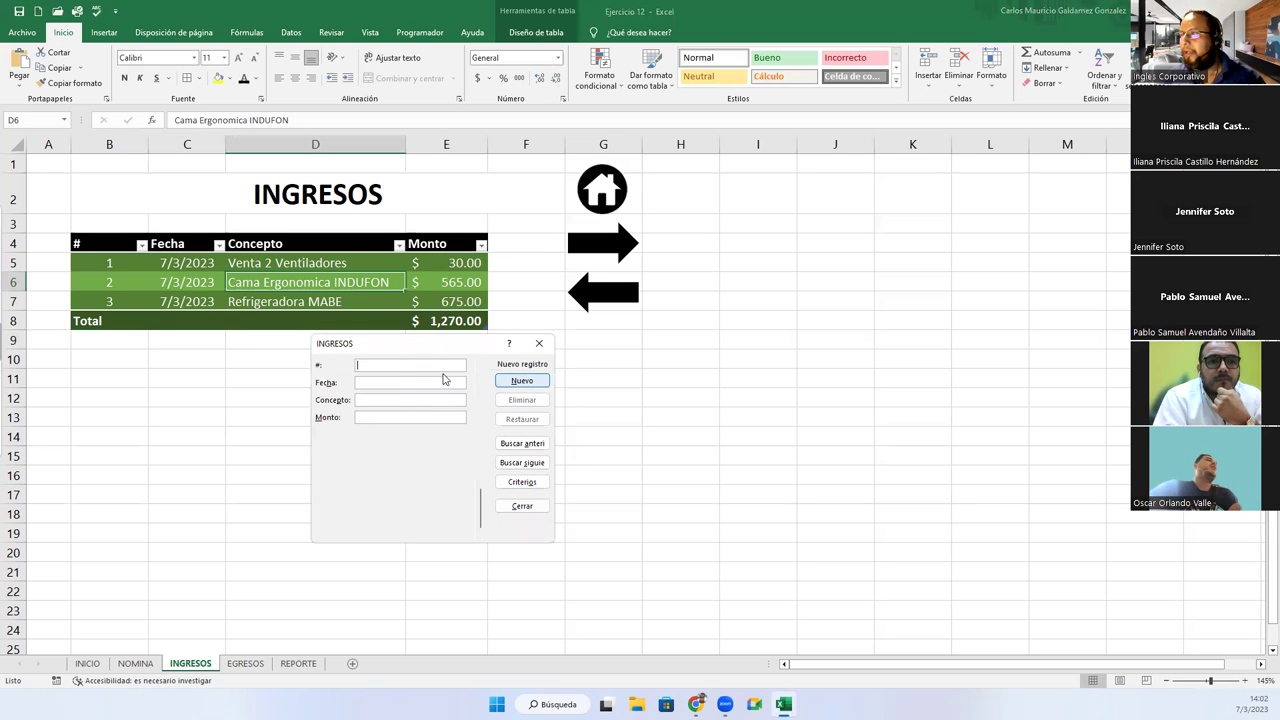
pyautogui.write('4')
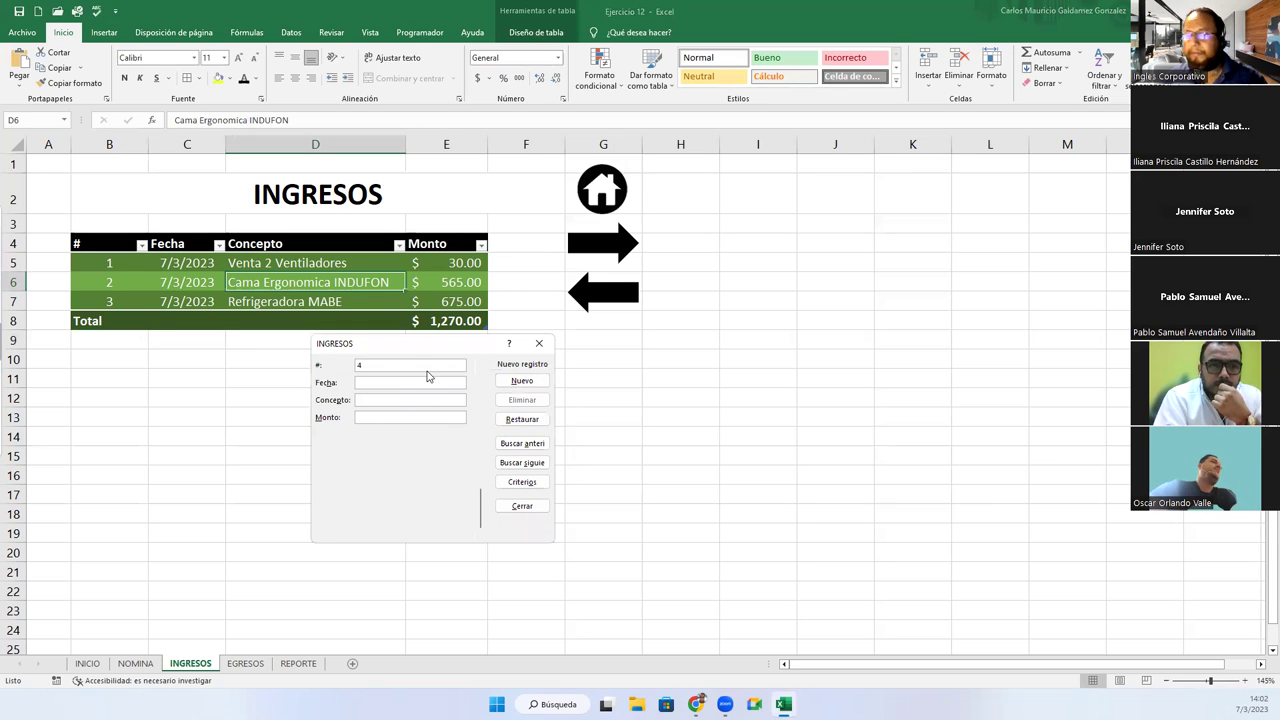
pyautogui.press('Tab')
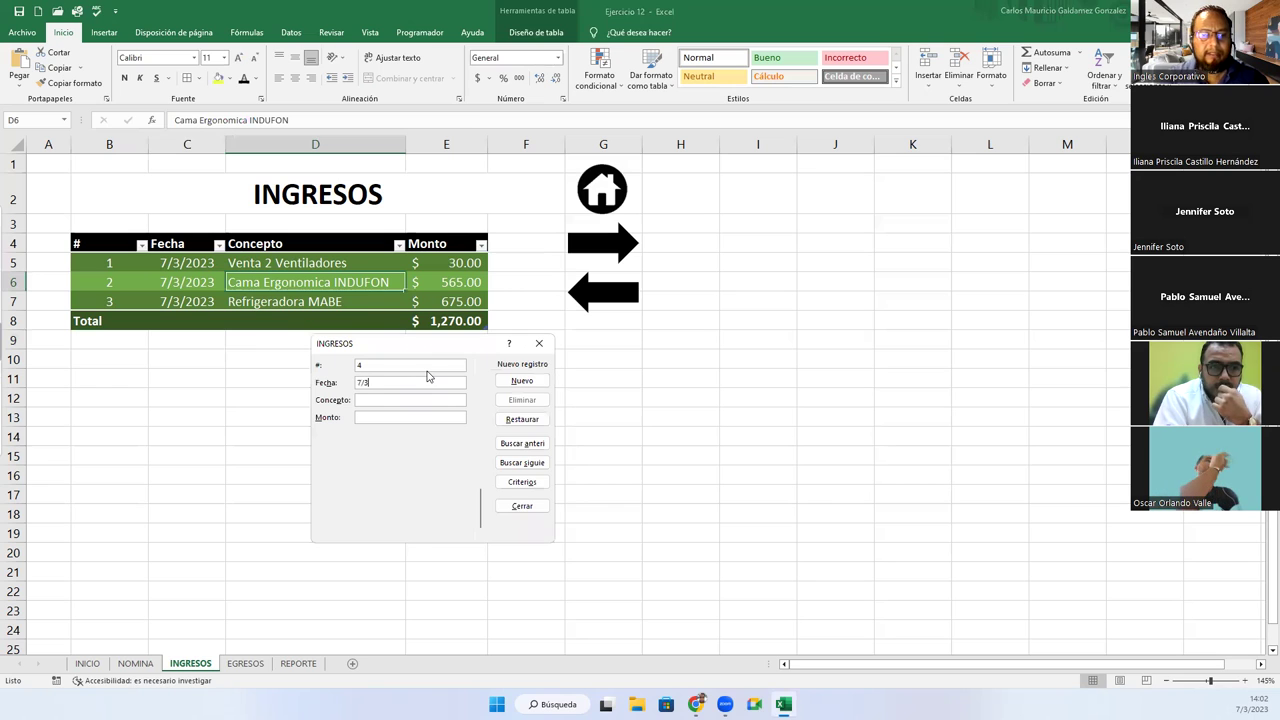
pyautogui.write('2023')
pyautogui.press('Tab')
pyautogui.write('523.75')
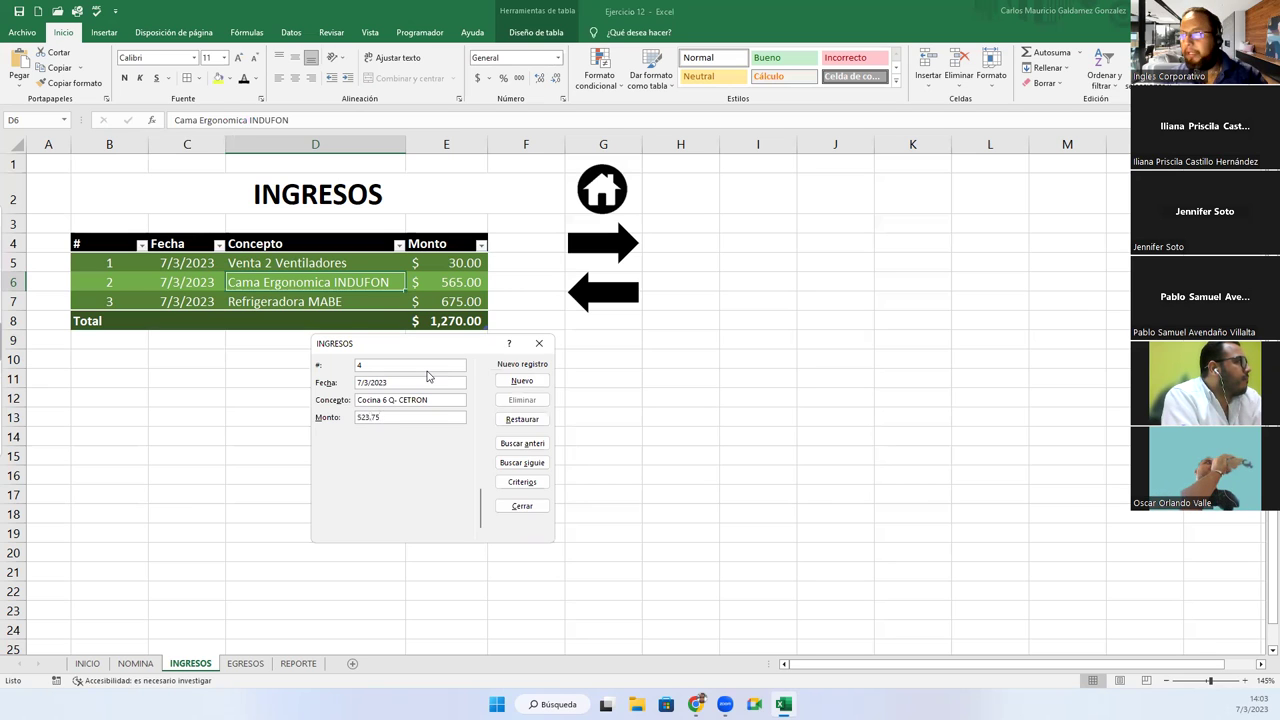
pyautogui.press('Return')
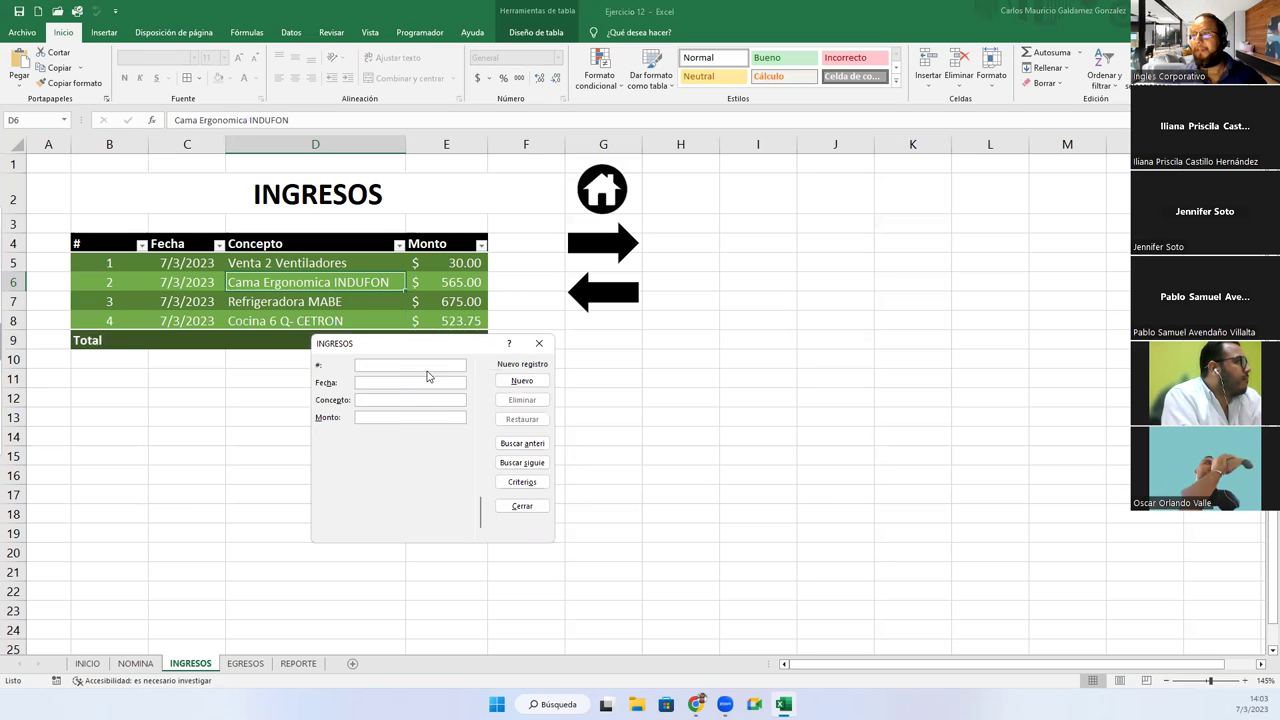
pyautogui.click(504, 506)
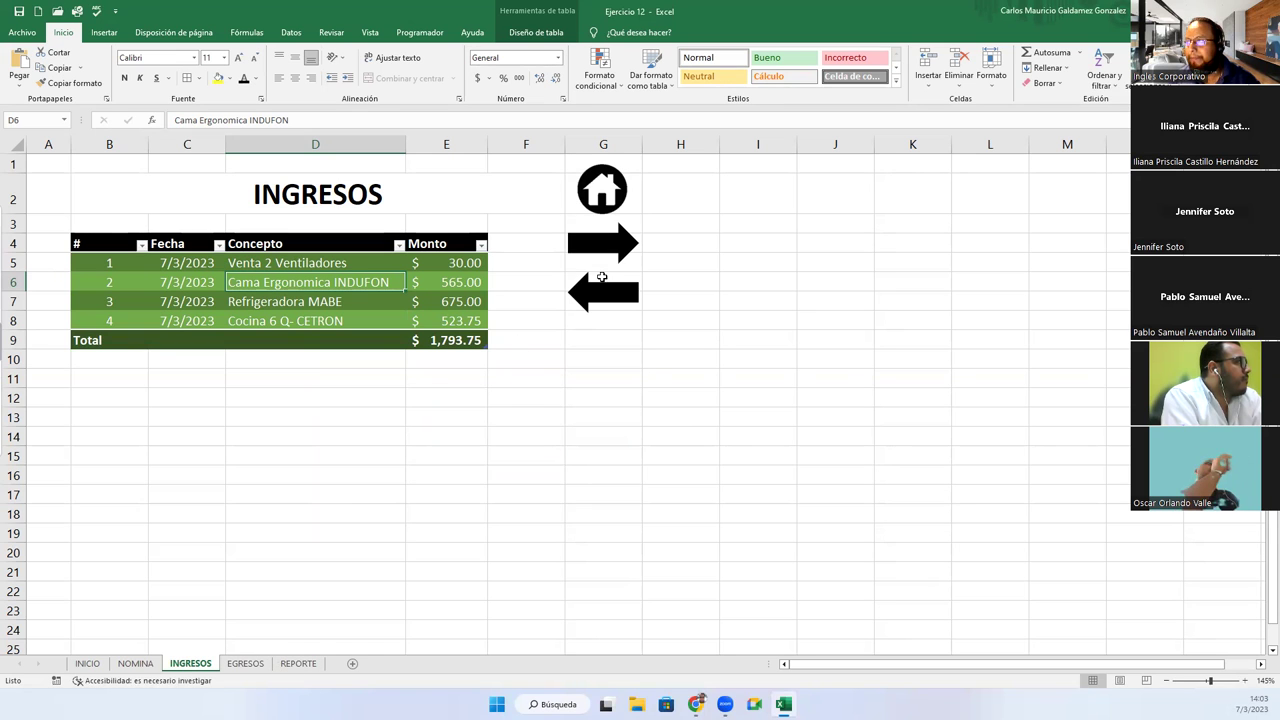
# Add the Pago de Luz expense of 170.00 to the EGRESOS table via its data form.
pyautogui.click(604, 245)
pyautogui.click(604, 254)
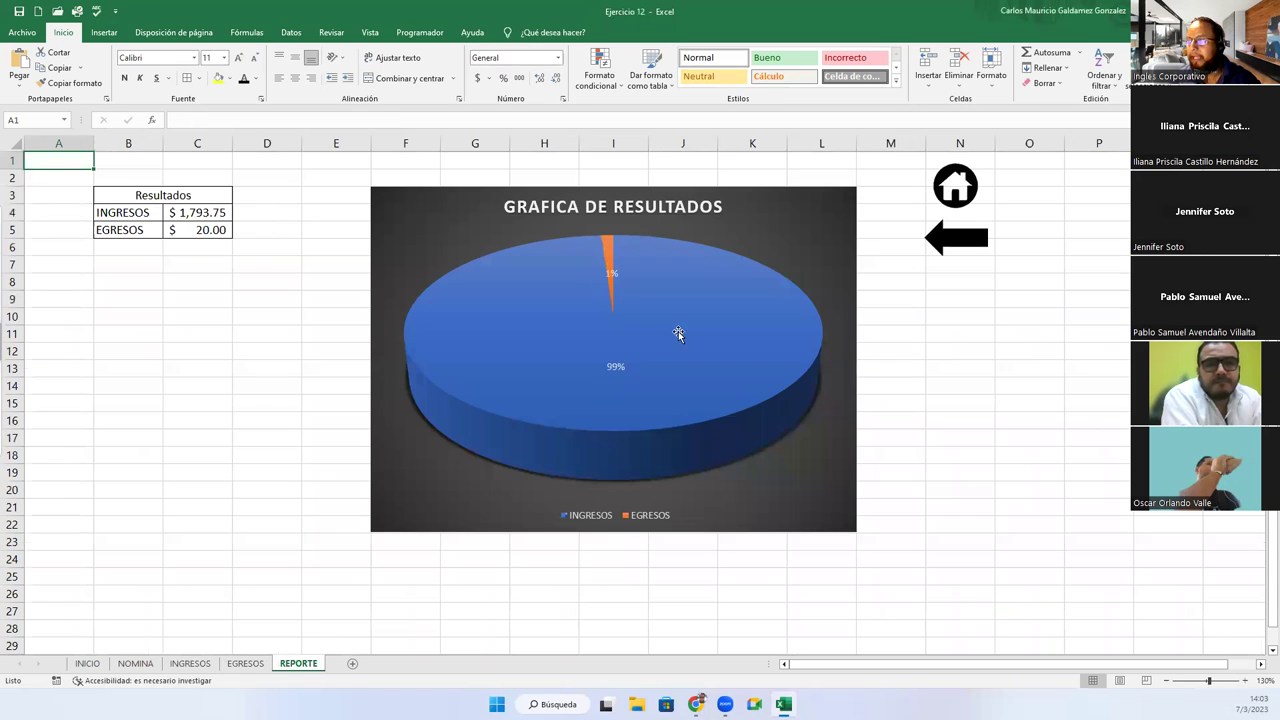
pyautogui.click(245, 664)
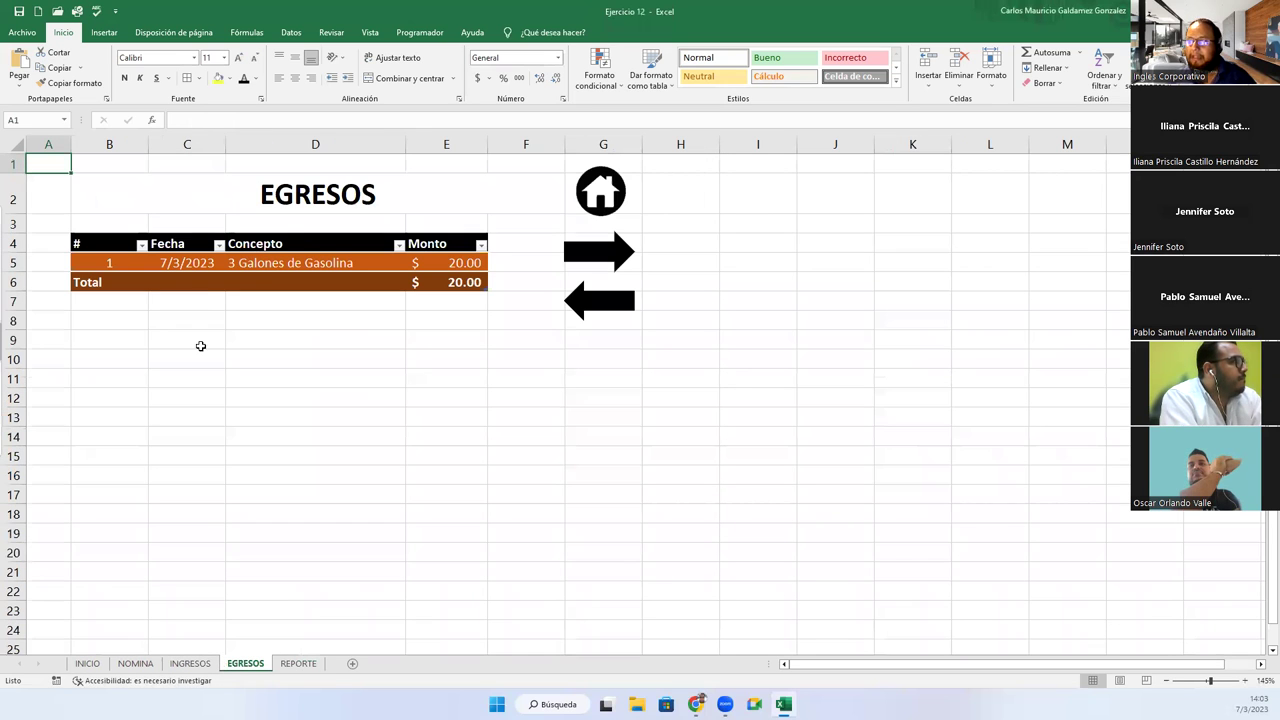
pyautogui.click(381, 276)
pyautogui.hotkey('alt', '4')
pyautogui.click(521, 380)
pyautogui.write('2')
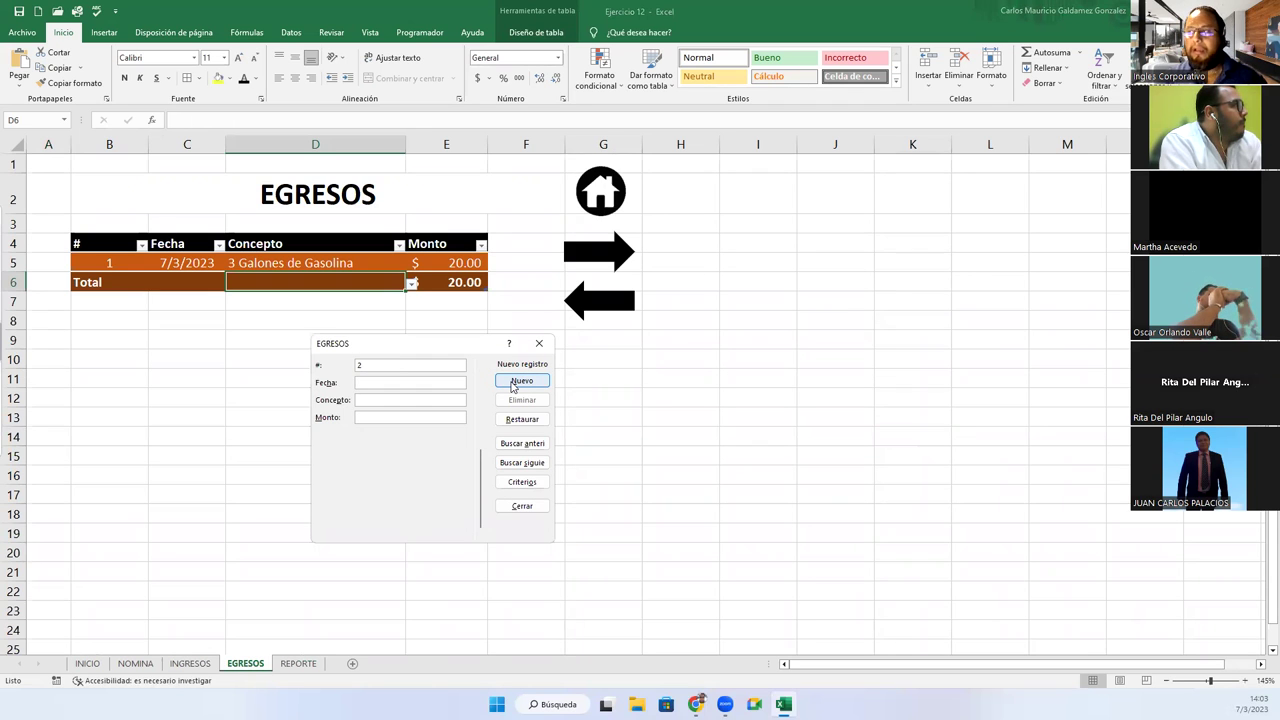
pyautogui.write('7/3/2023')
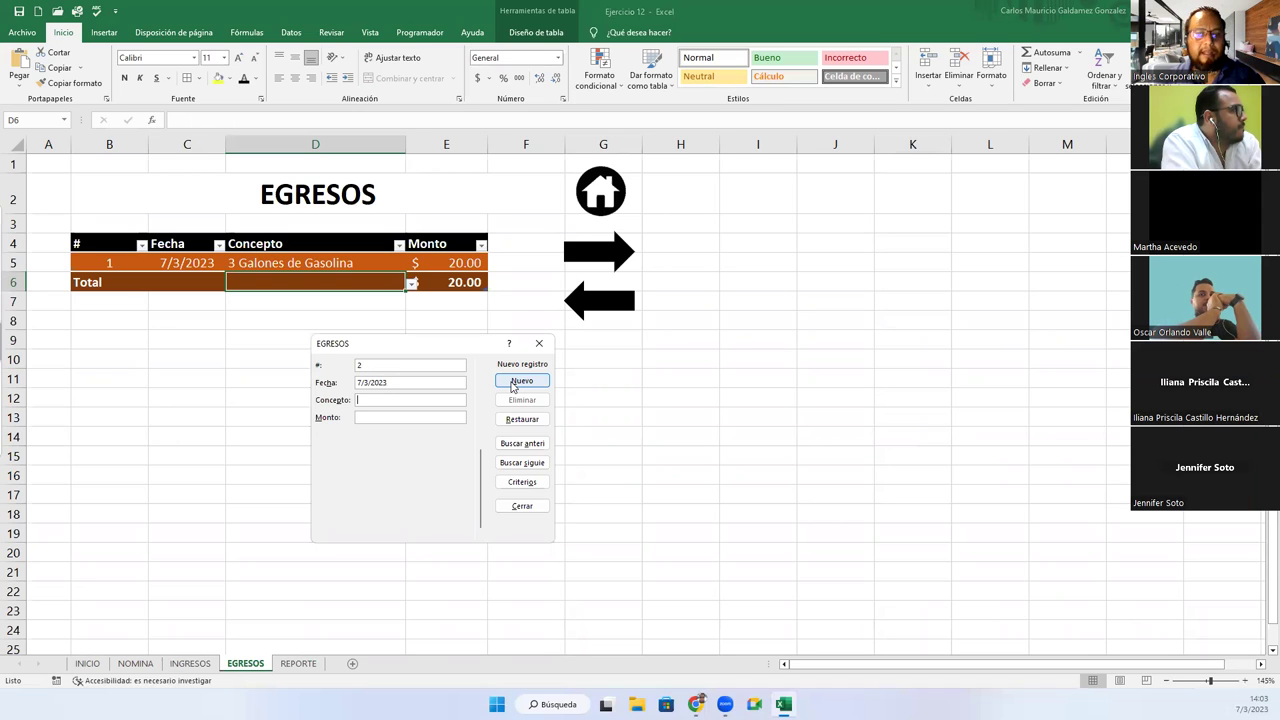
pyautogui.write('Pago de L')
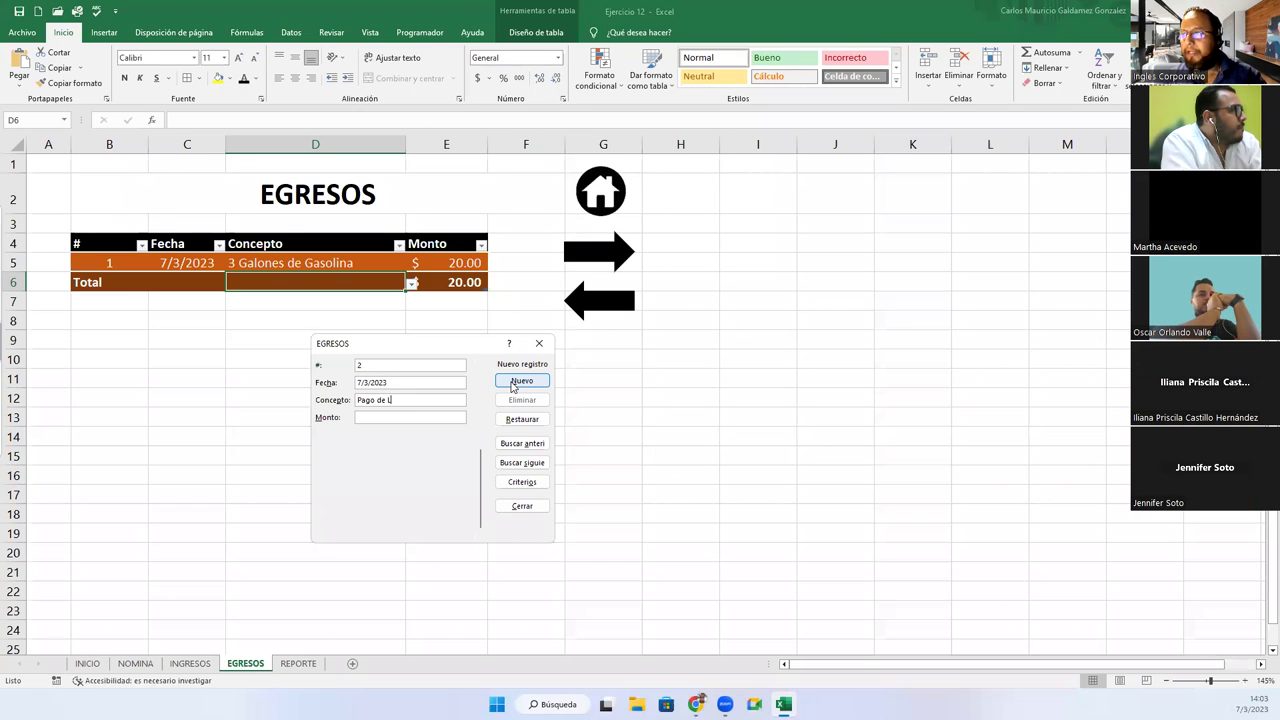
pyautogui.write('uz')
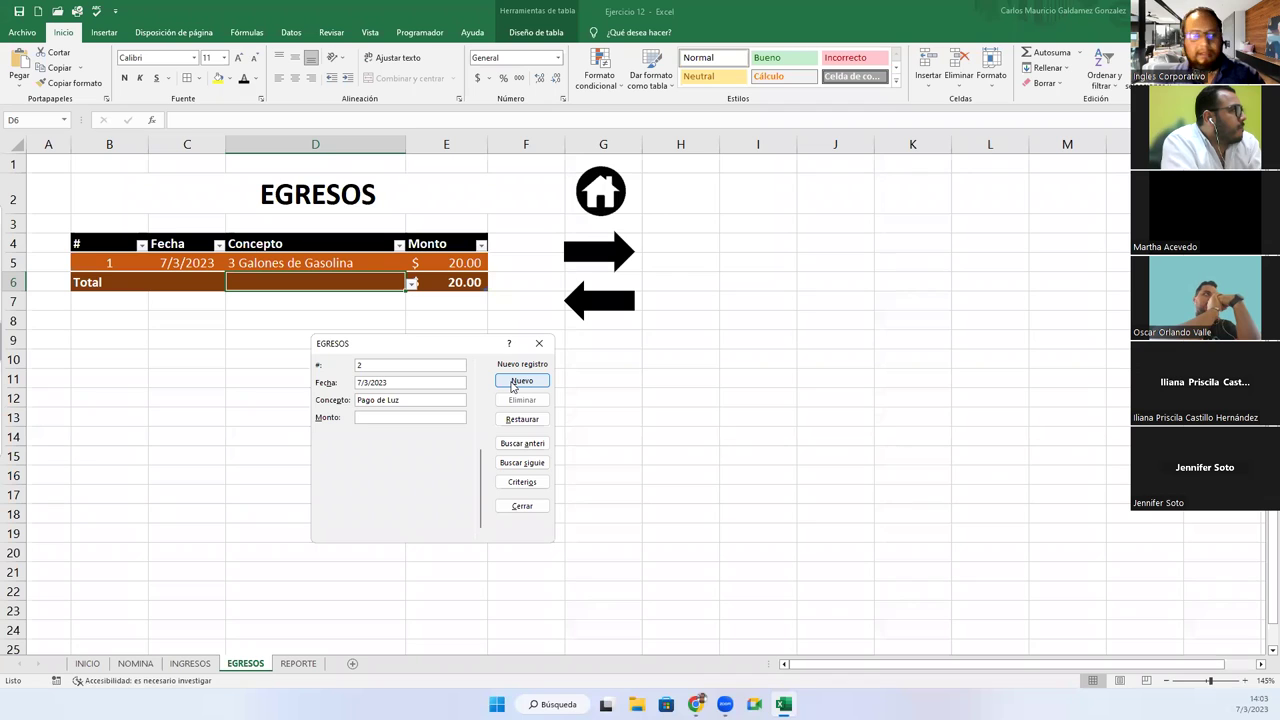
pyautogui.write('70.')
pyautogui.click(516, 382)
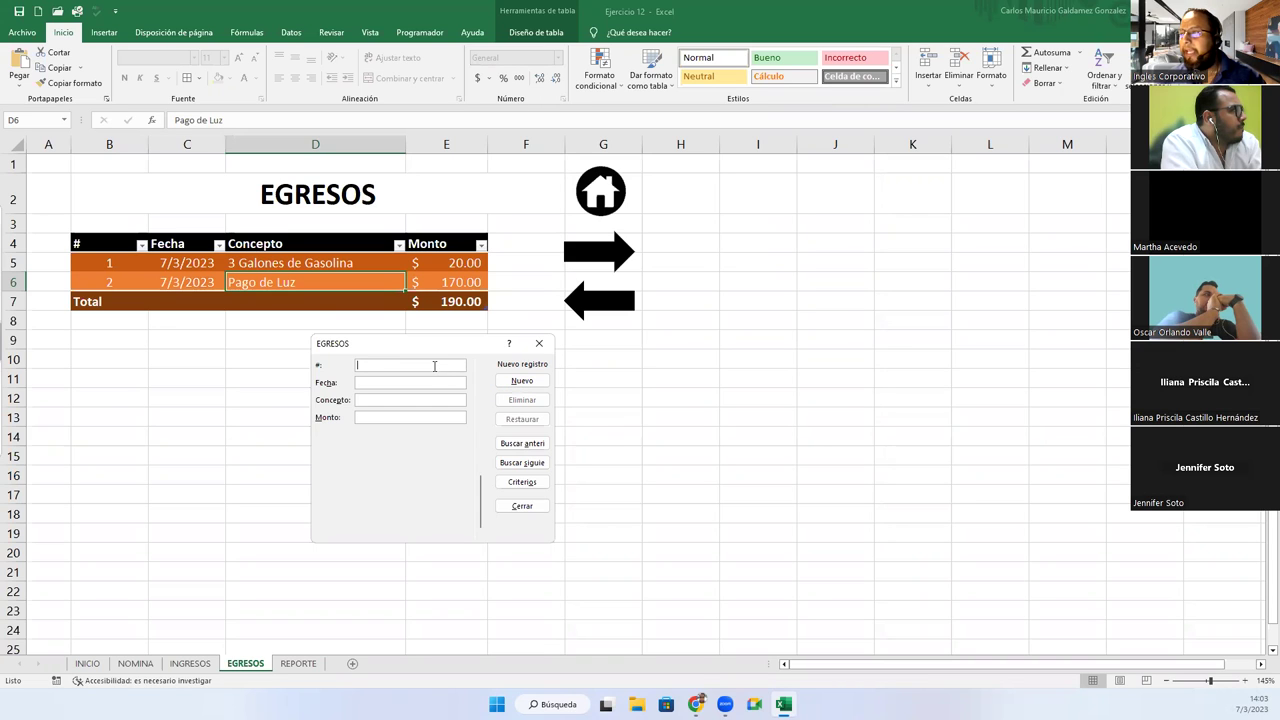
# Add the Pago de Agua expense of 23.80 dated 27/3/2023, then view the REPORTE chart.
pyautogui.write('2')
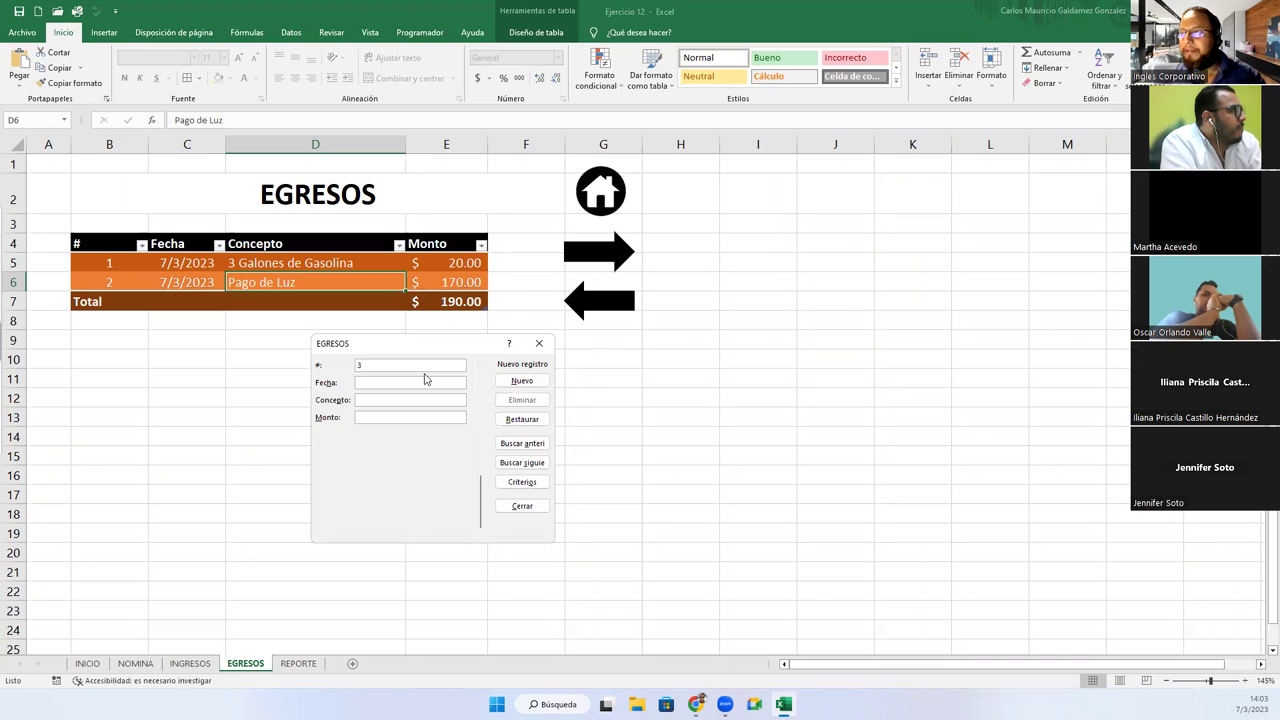
pyautogui.write('7/3/')
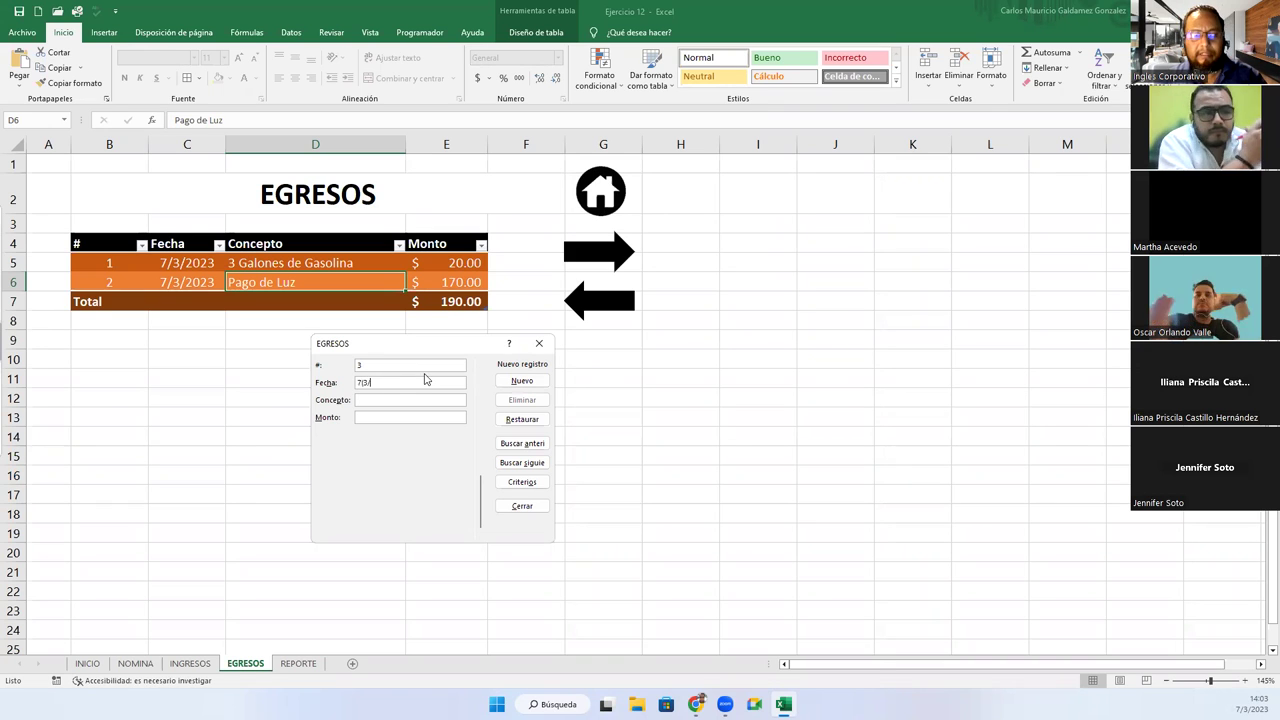
pyautogui.write('20')
pyautogui.press('BackSpace')
pyautogui.press('BackSpace')
pyautogui.press('BackSpace')
pyautogui.write('/2023')
pyautogui.press('Tab')
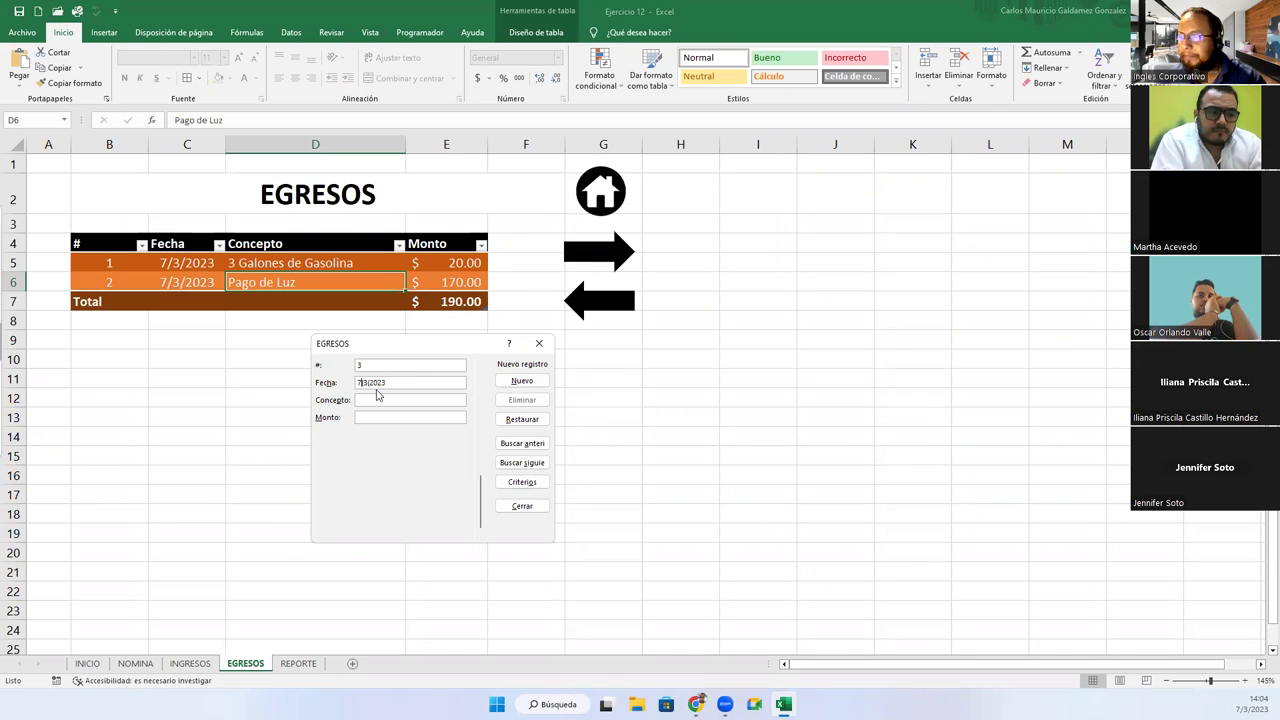
pyautogui.press('Right')
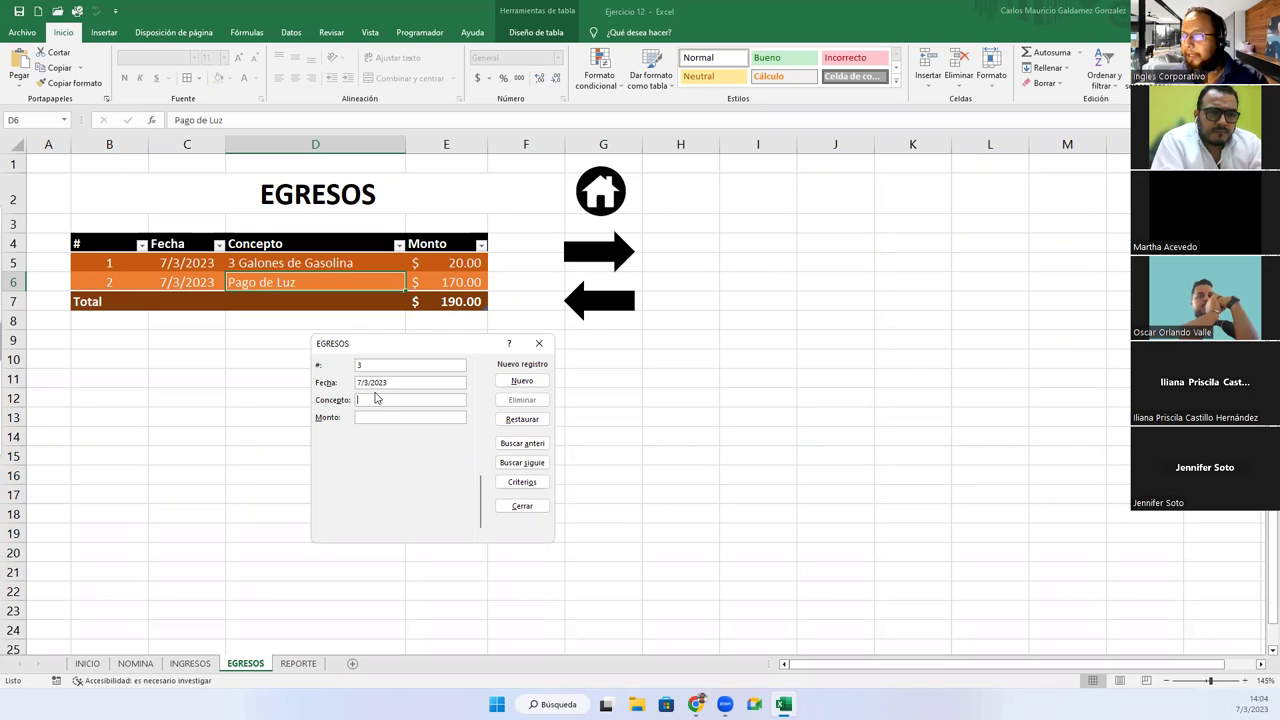
pyautogui.write('Pago de Agua')
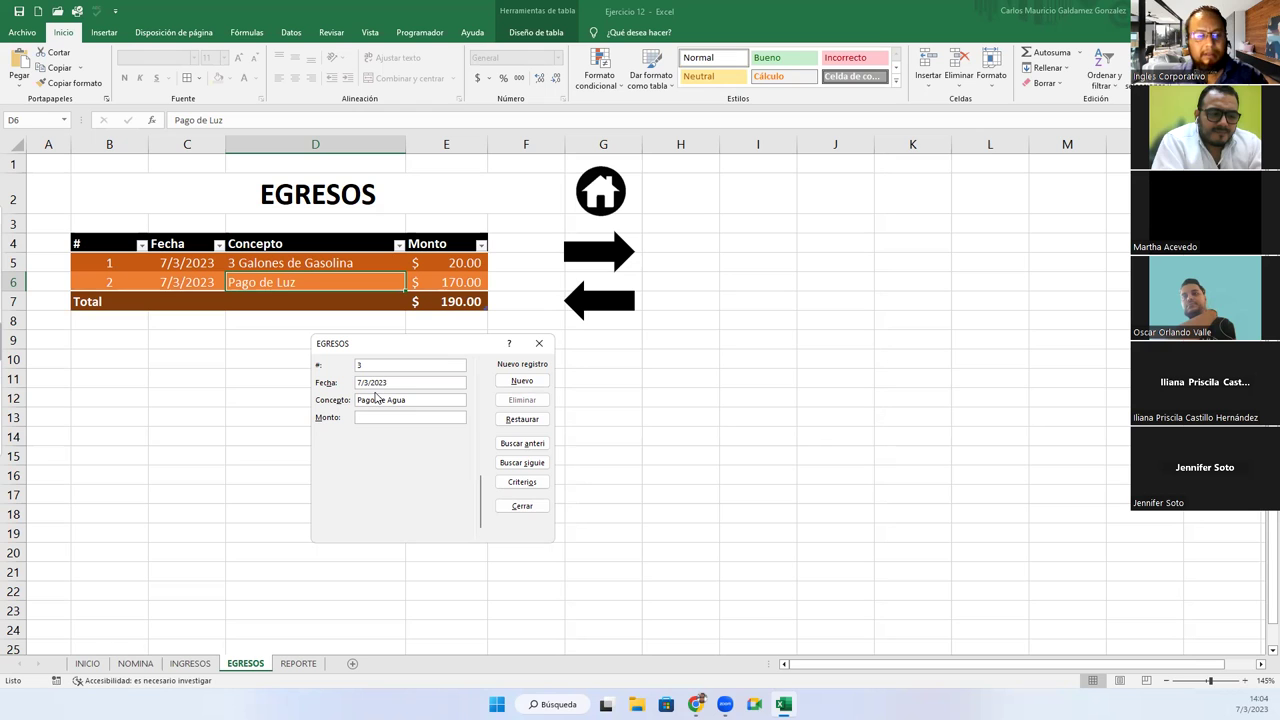
pyautogui.write('80')
pyautogui.press('Return')
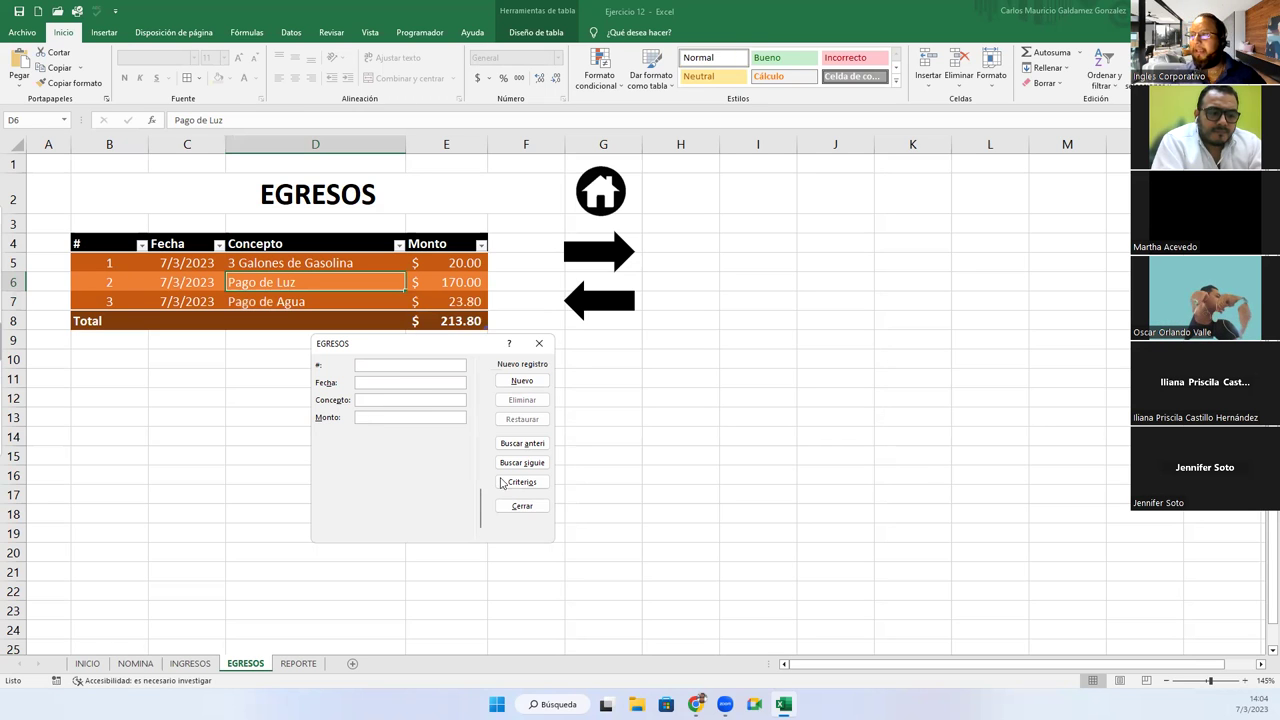
pyautogui.click(515, 506)
pyautogui.click(297, 665)
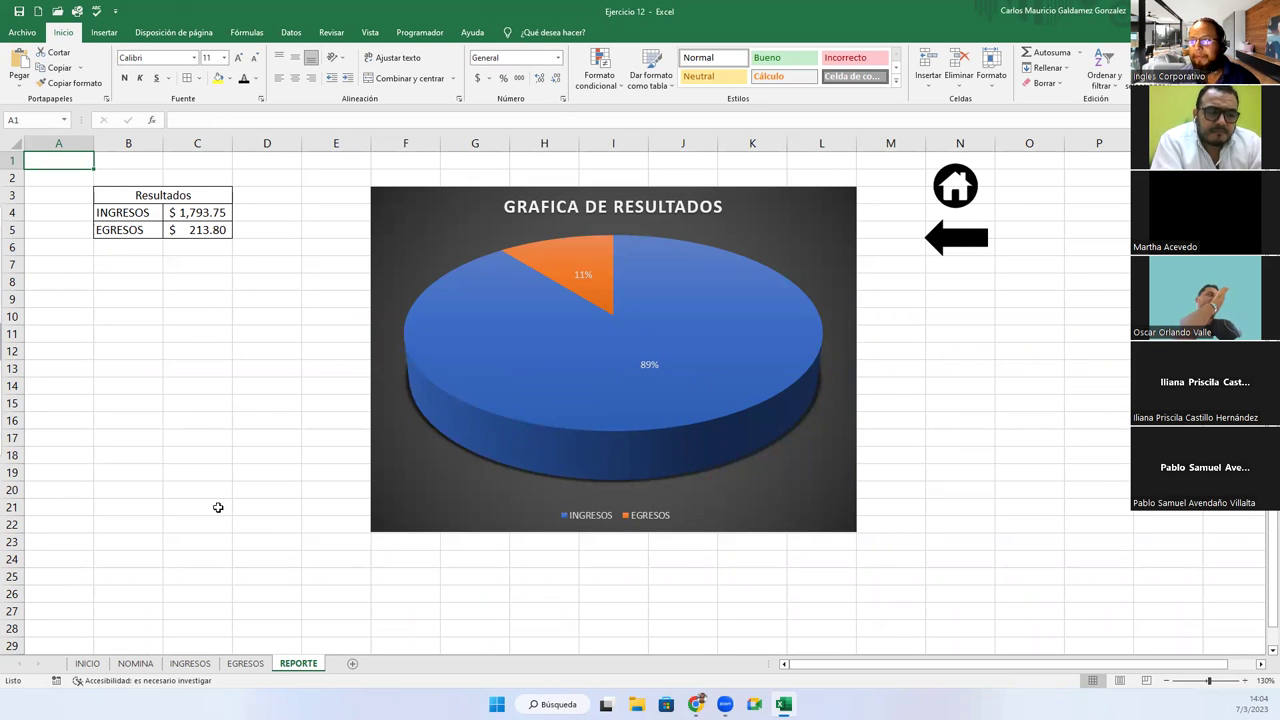
# Cycle through the NOMINA, INGRESOS, EGRESOS and REPORTE sheets, finishing on the INICIO menu.
pyautogui.click(245, 664)
pyautogui.click(190, 664)
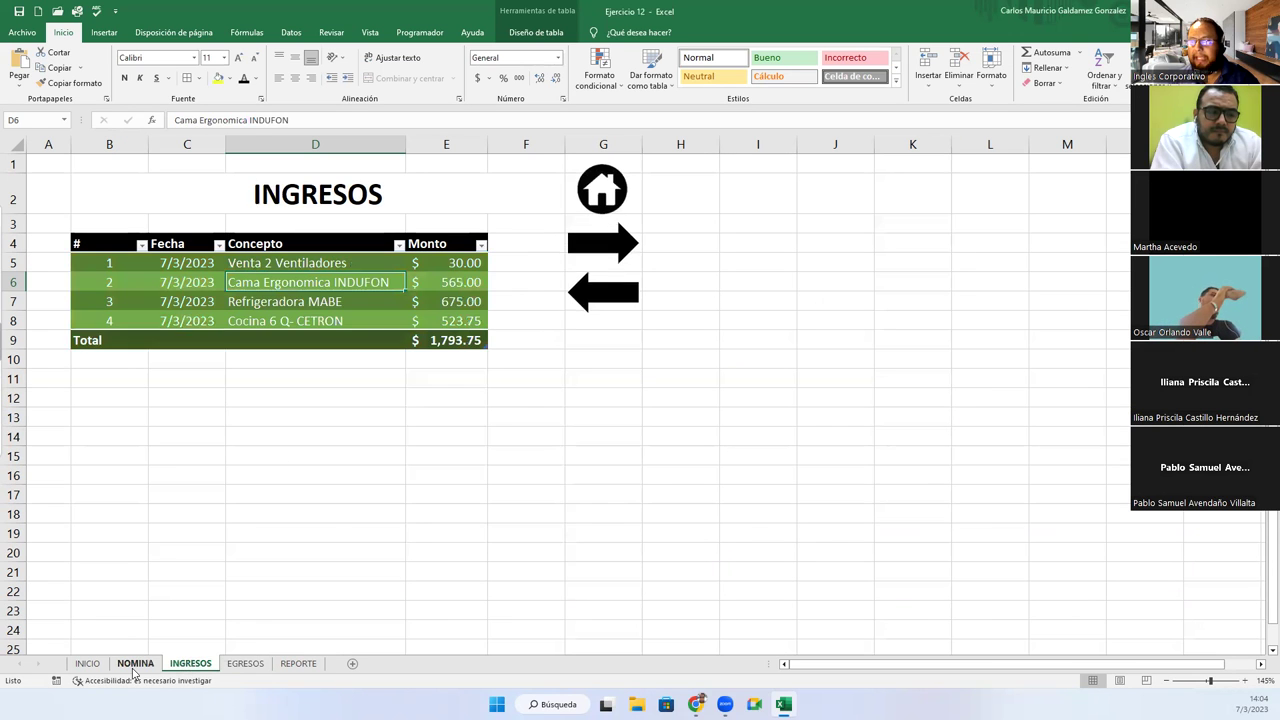
pyautogui.click(135, 664)
pyautogui.click(100, 666)
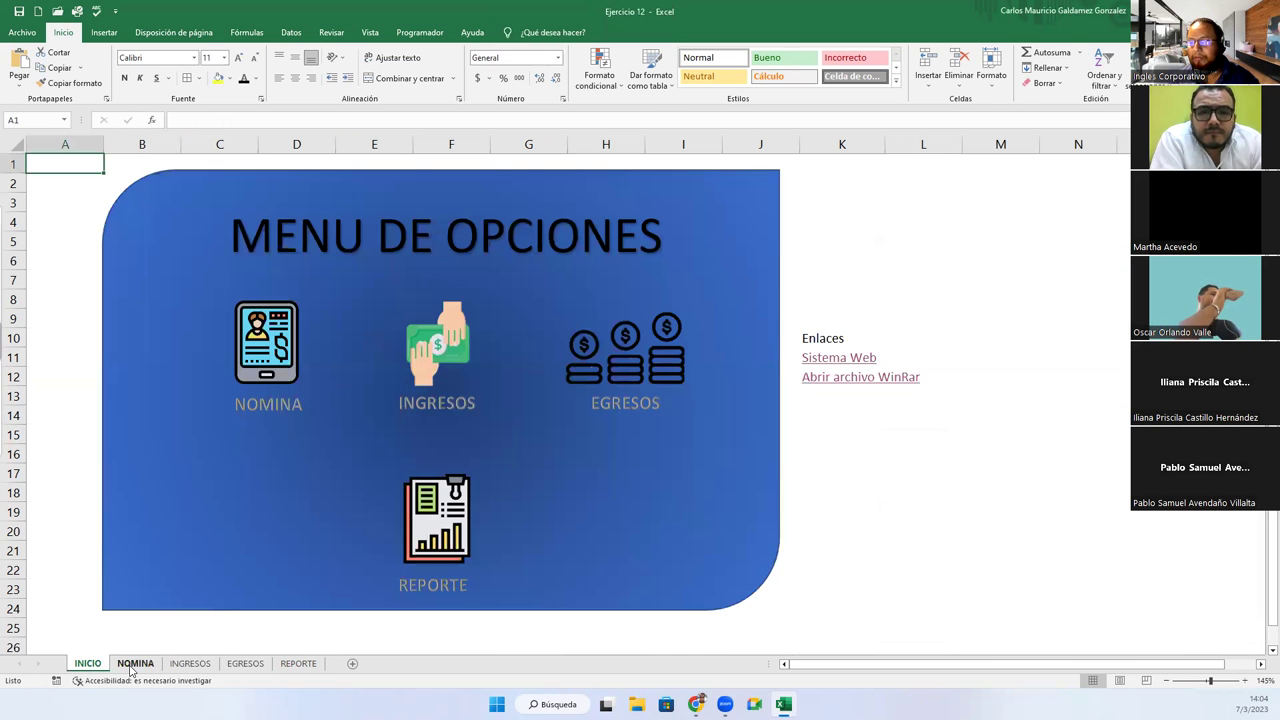
pyautogui.click(133, 665)
pyautogui.click(180, 666)
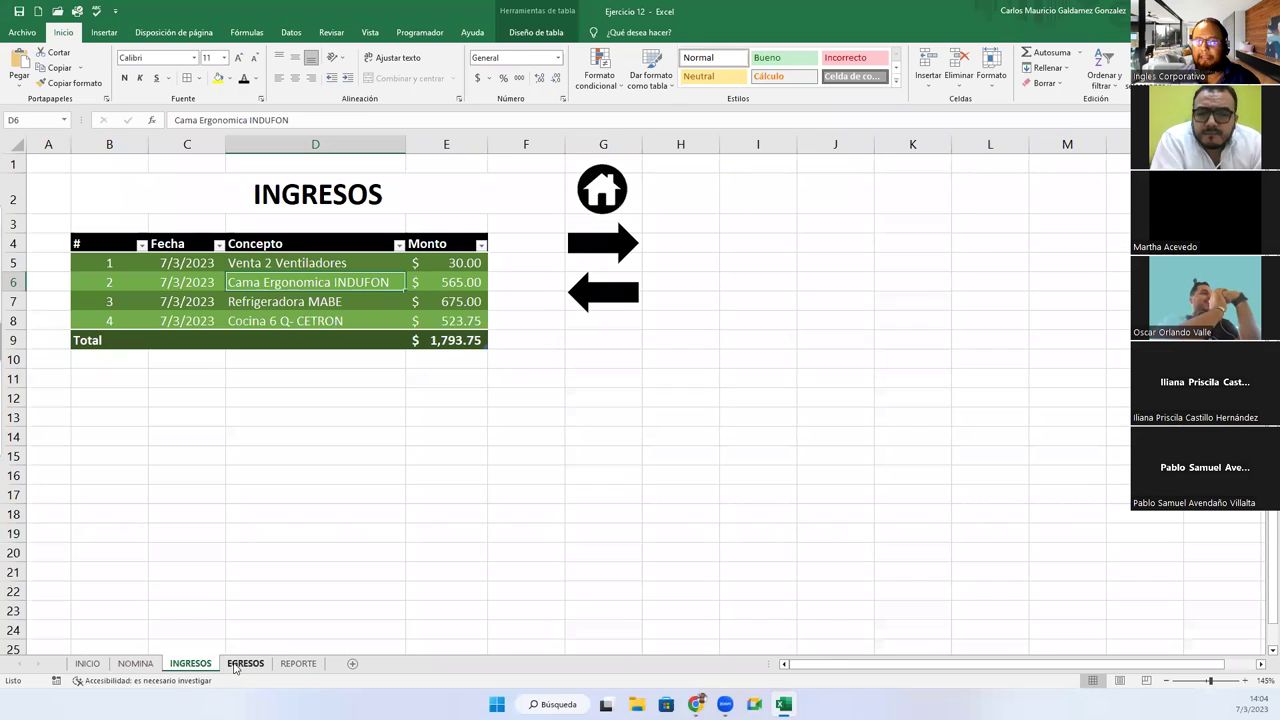
pyautogui.click(238, 665)
pyautogui.click(298, 665)
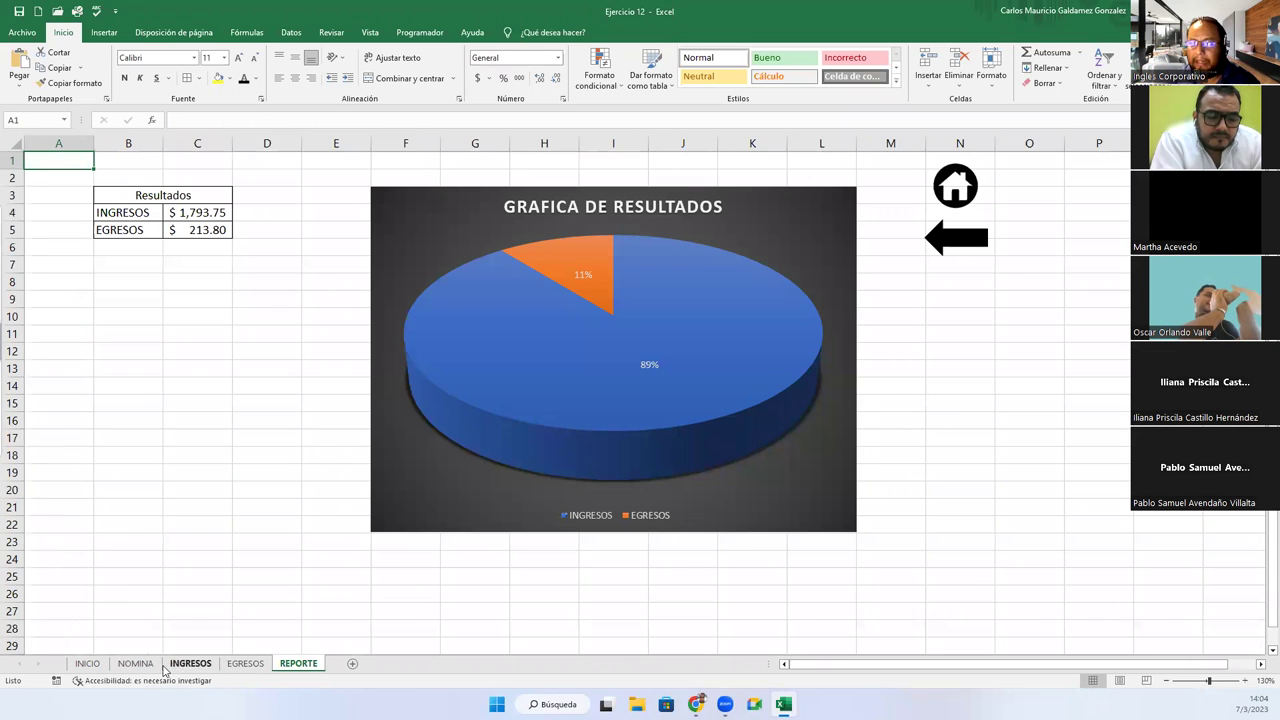
pyautogui.click(87, 664)
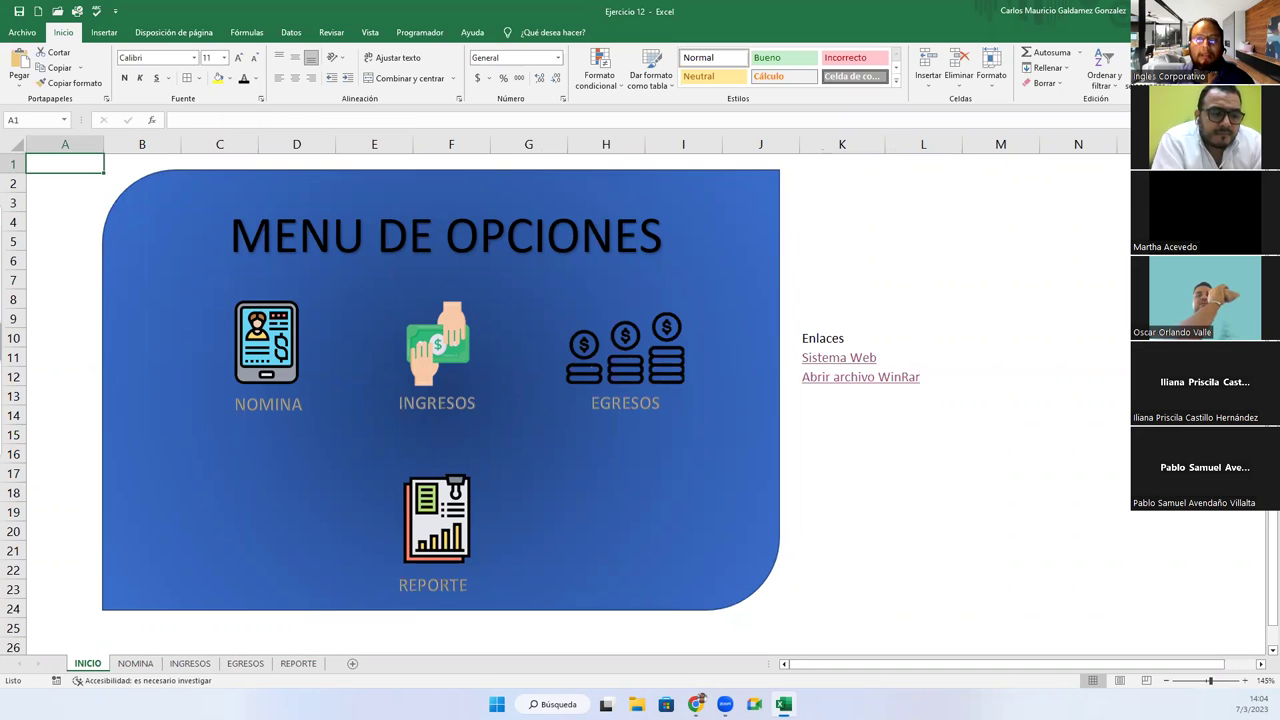
# Present the SESIÓN12 Canva deck full screen in Chrome and advance to the closing slides.
pyautogui.press('super+d')
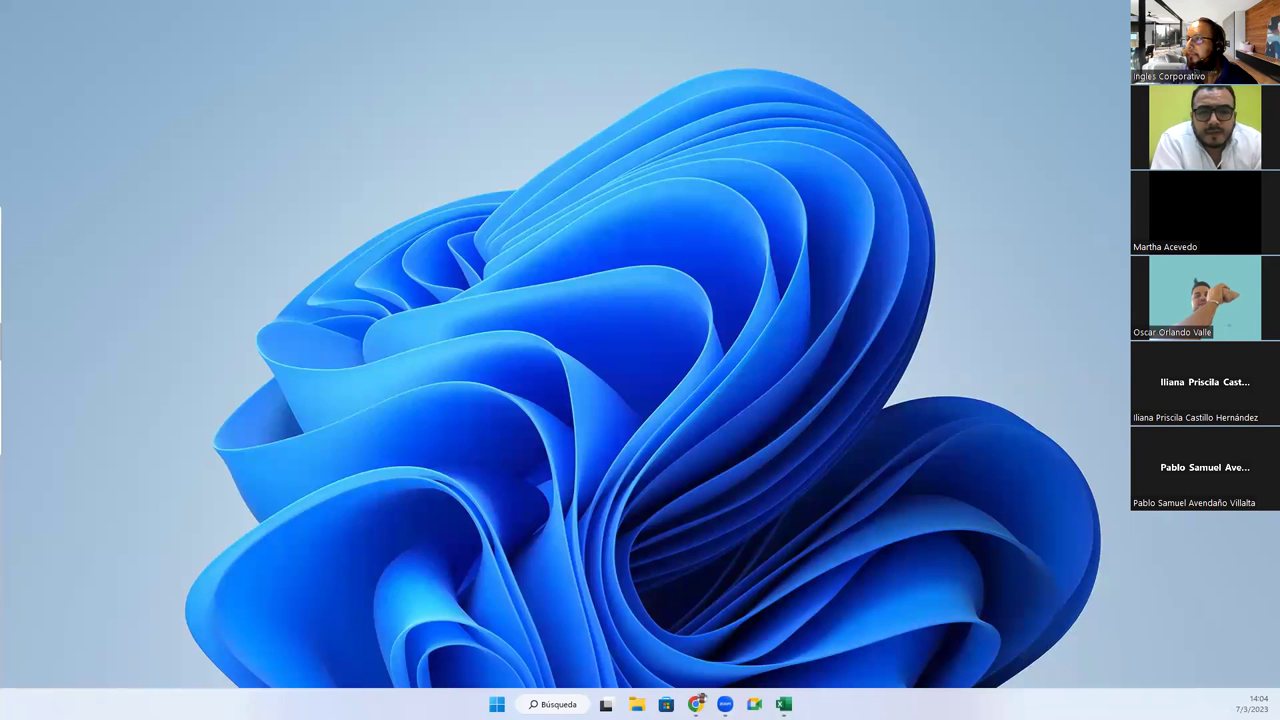
pyautogui.click(696, 704)
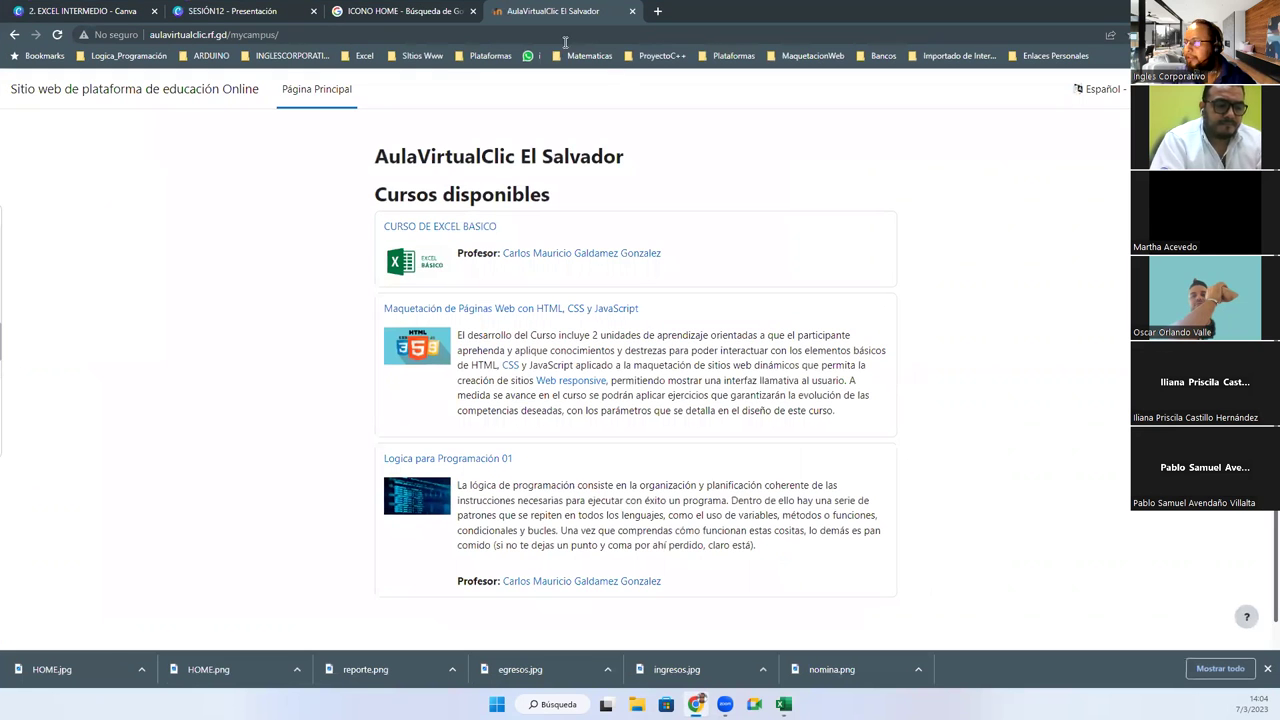
pyautogui.click(205, 8)
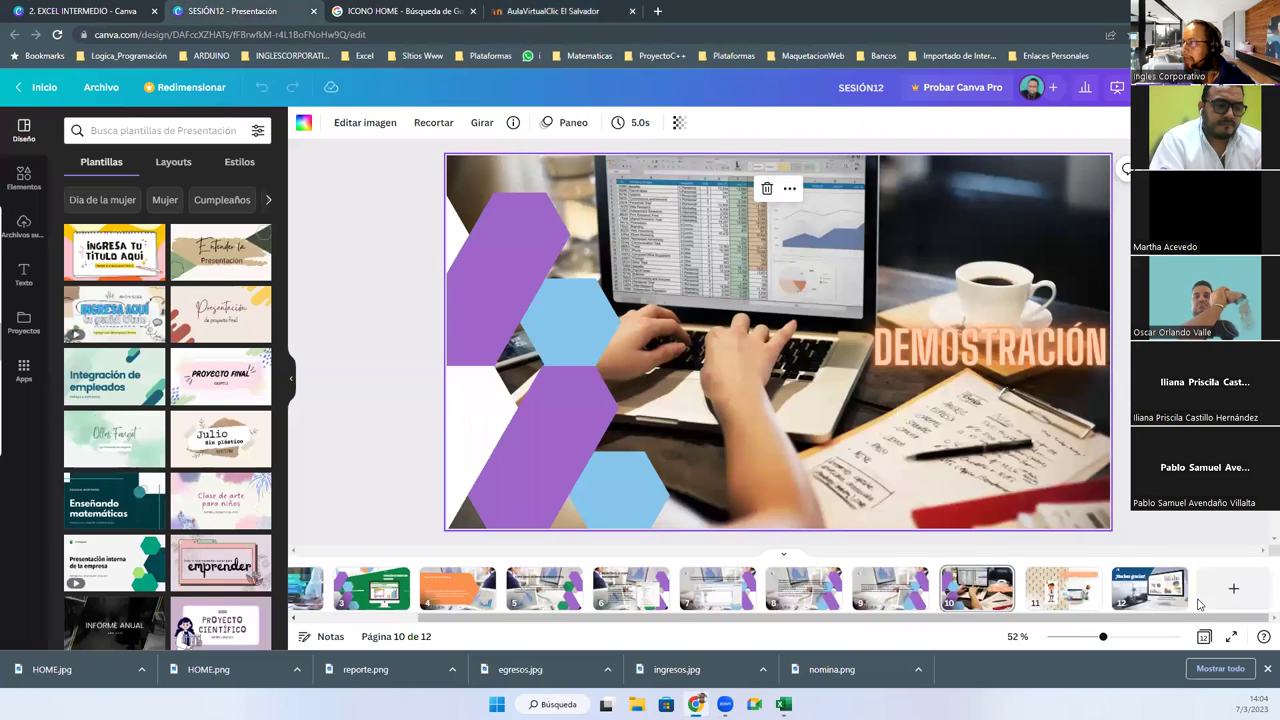
pyautogui.click(1231, 637)
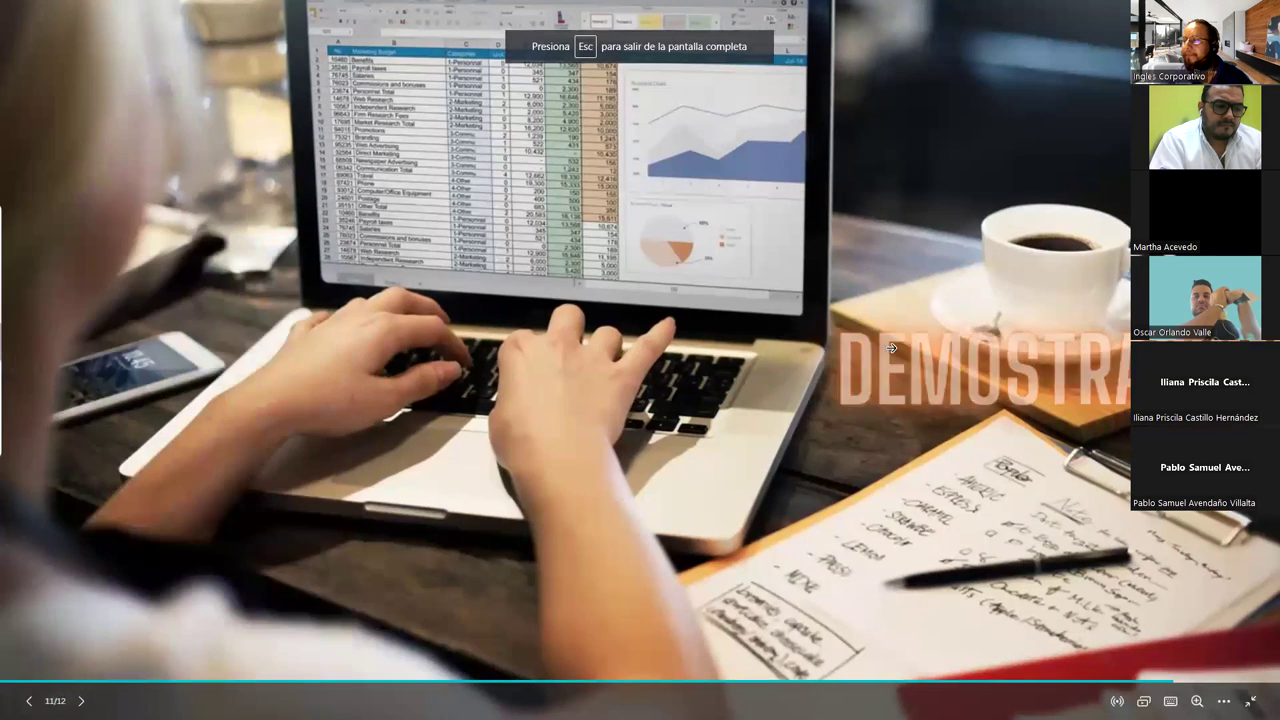
pyautogui.click(70, 318)
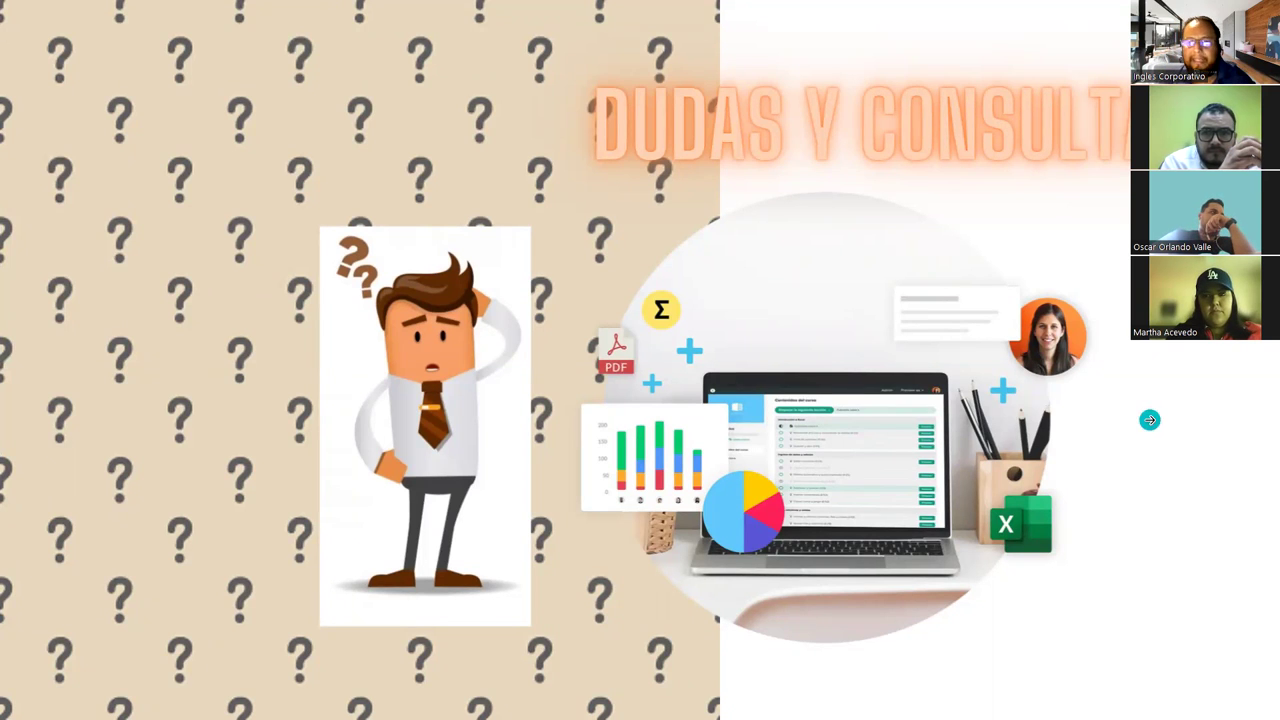
pyautogui.click(1150, 420)
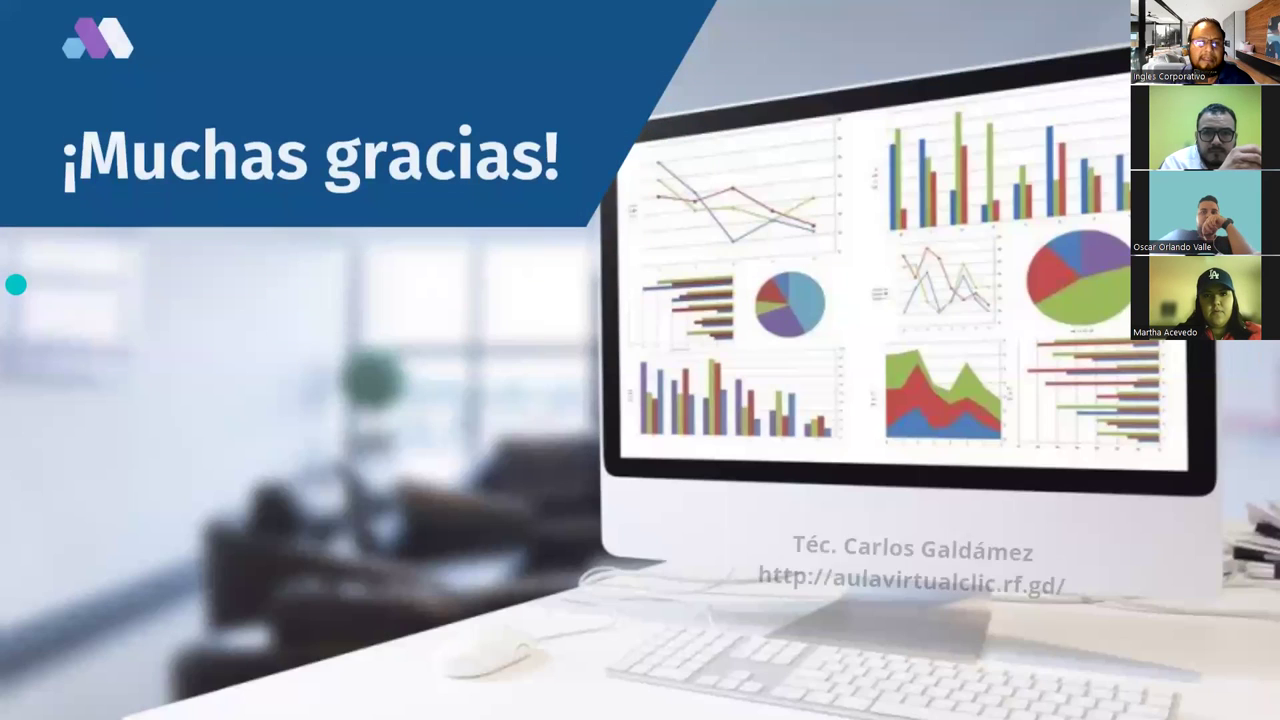